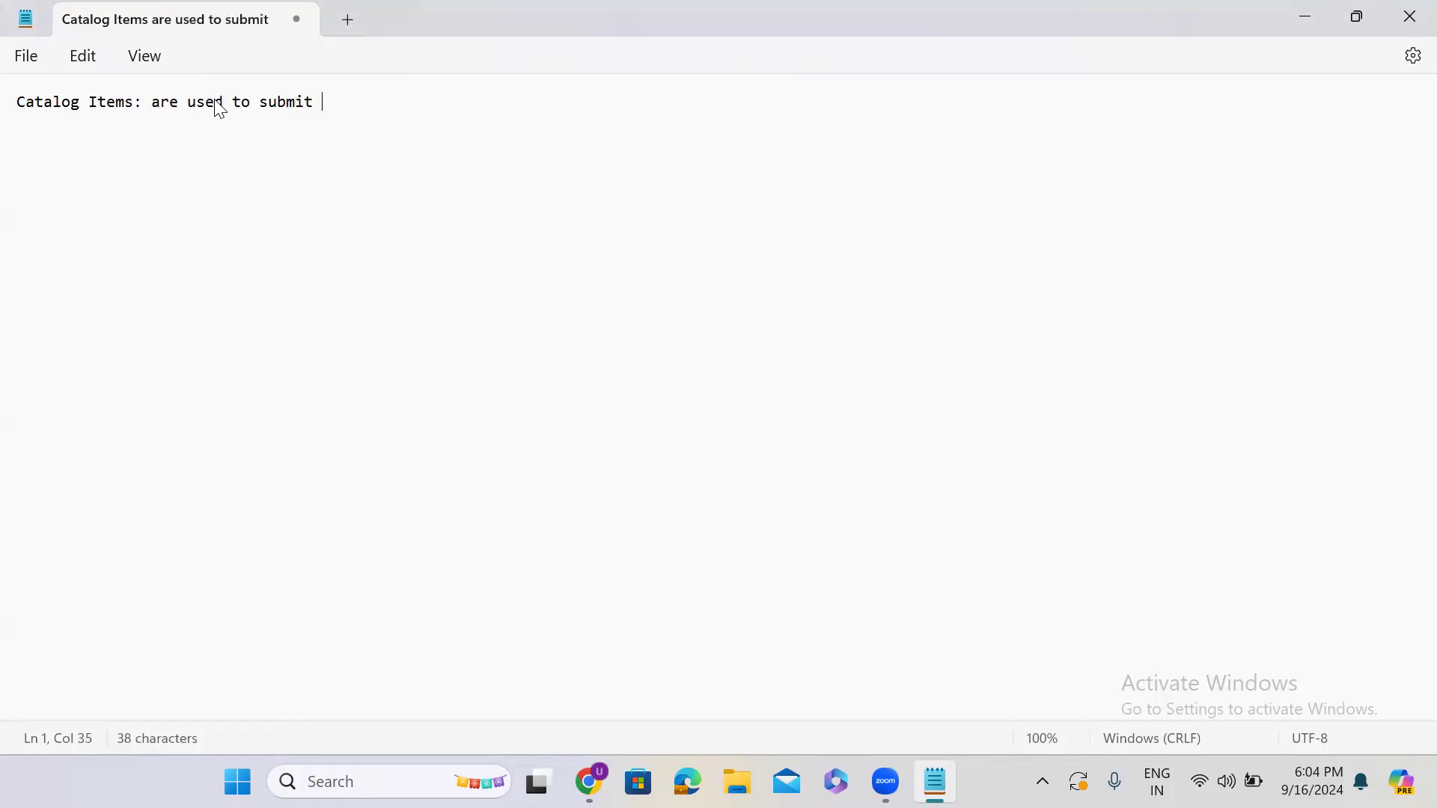
Finish the note sentence "Catalog Items: are used to submit", start a new line, and switch to ServiceNow in the browser.
text(sts.)
key(Return)
click(1305, 13)
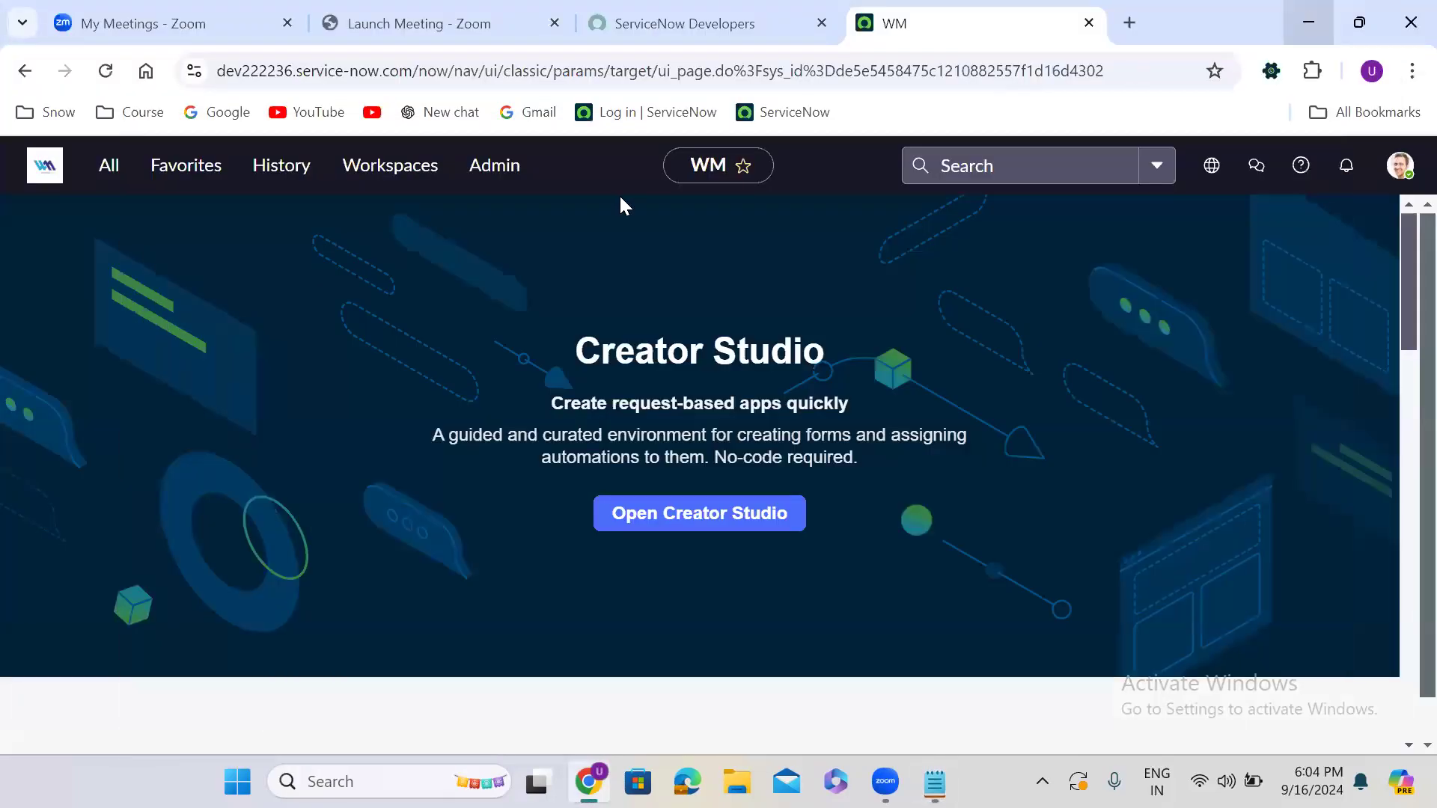
Find the Maintain Items module by searching for "maintain items" and open its catalog items list in a separate browser tab.
click(113, 174)
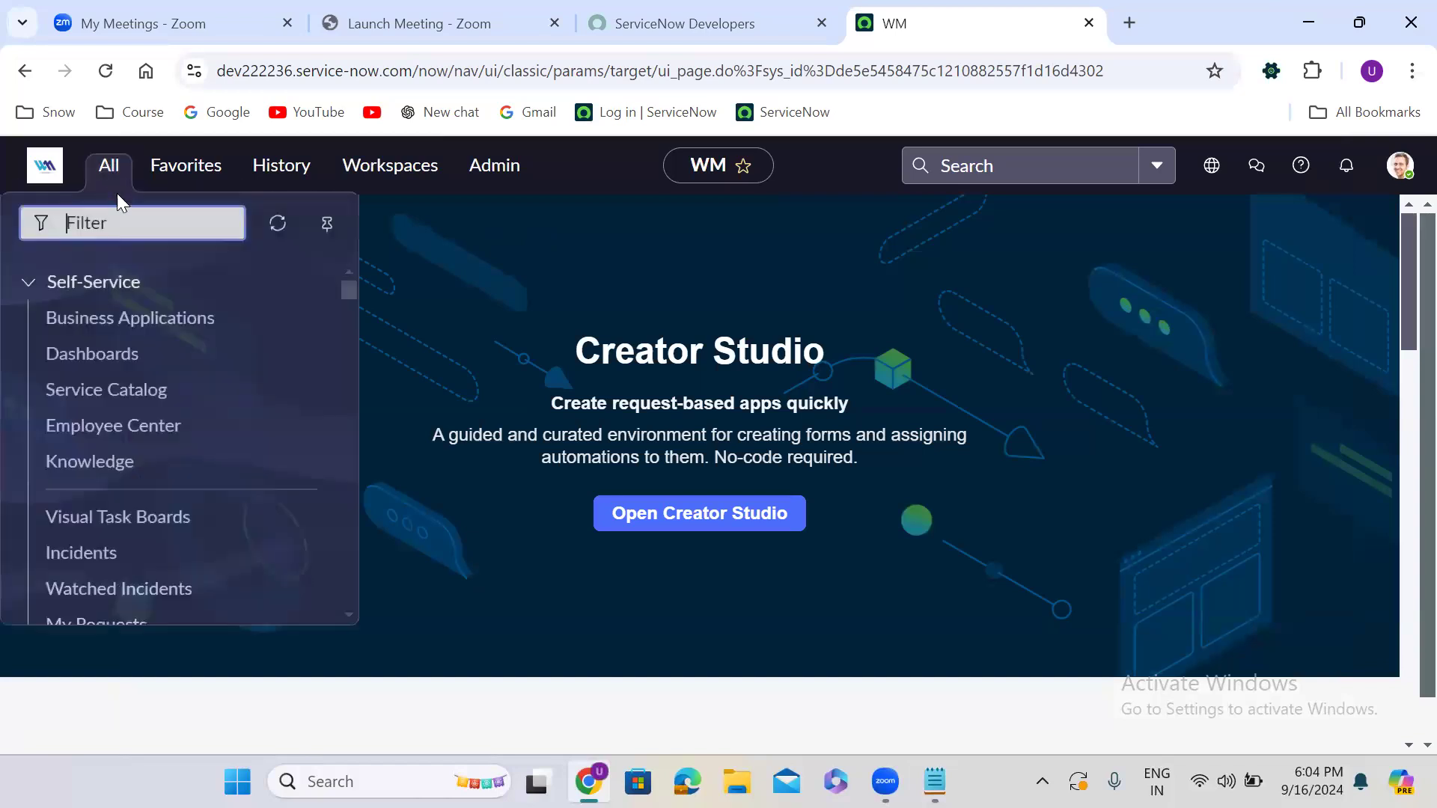
text(ma)
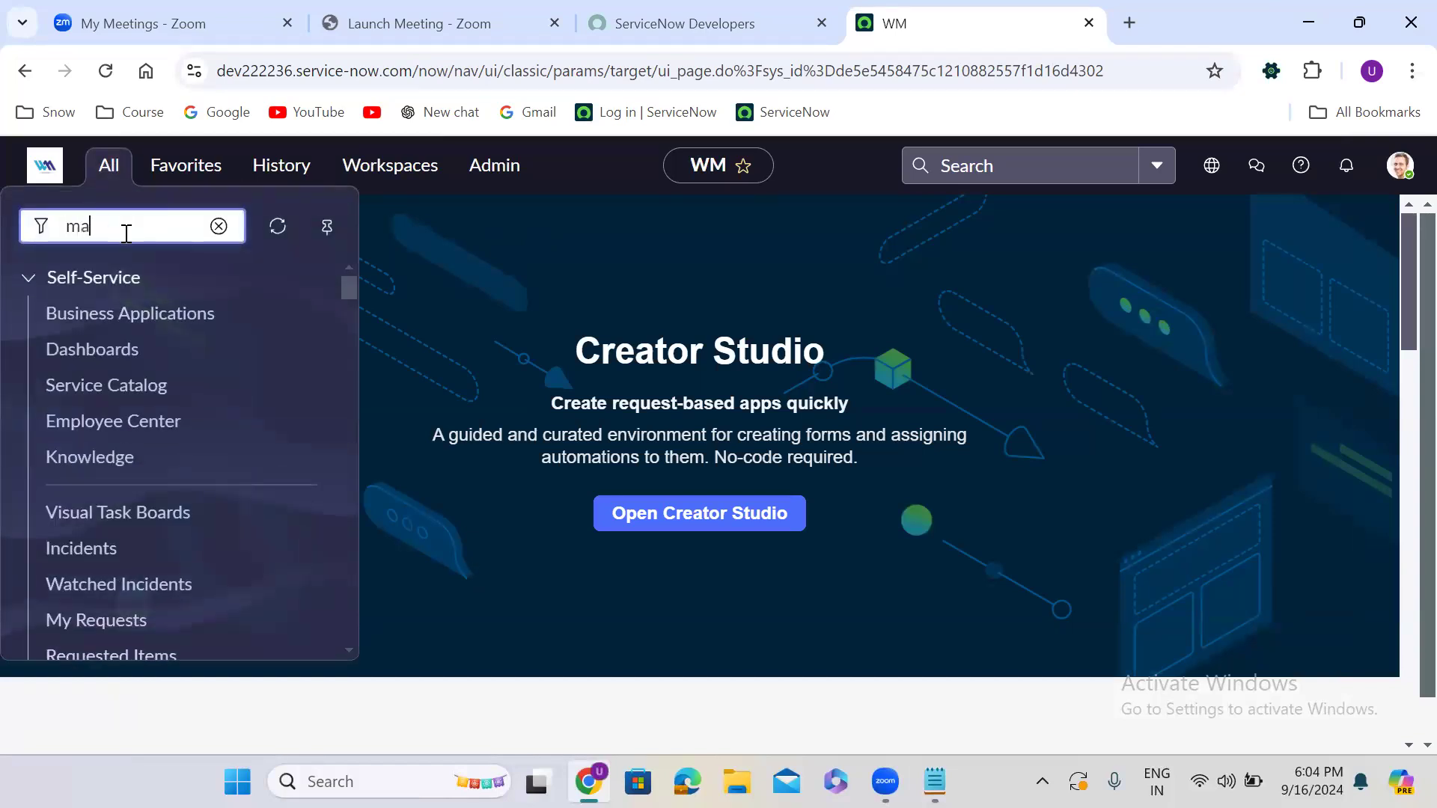
text(intain items)
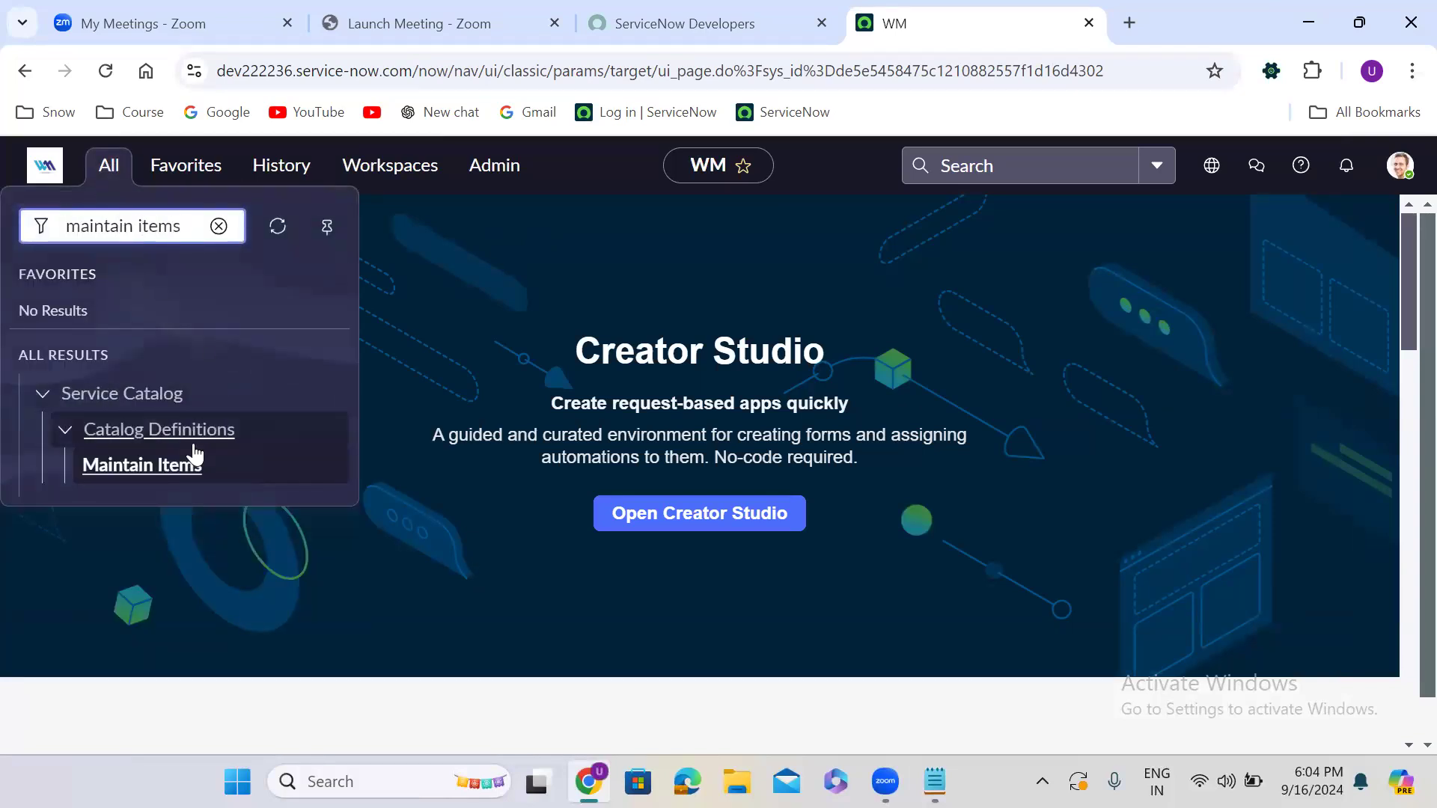
right_click(150, 465)
click(287, 198)
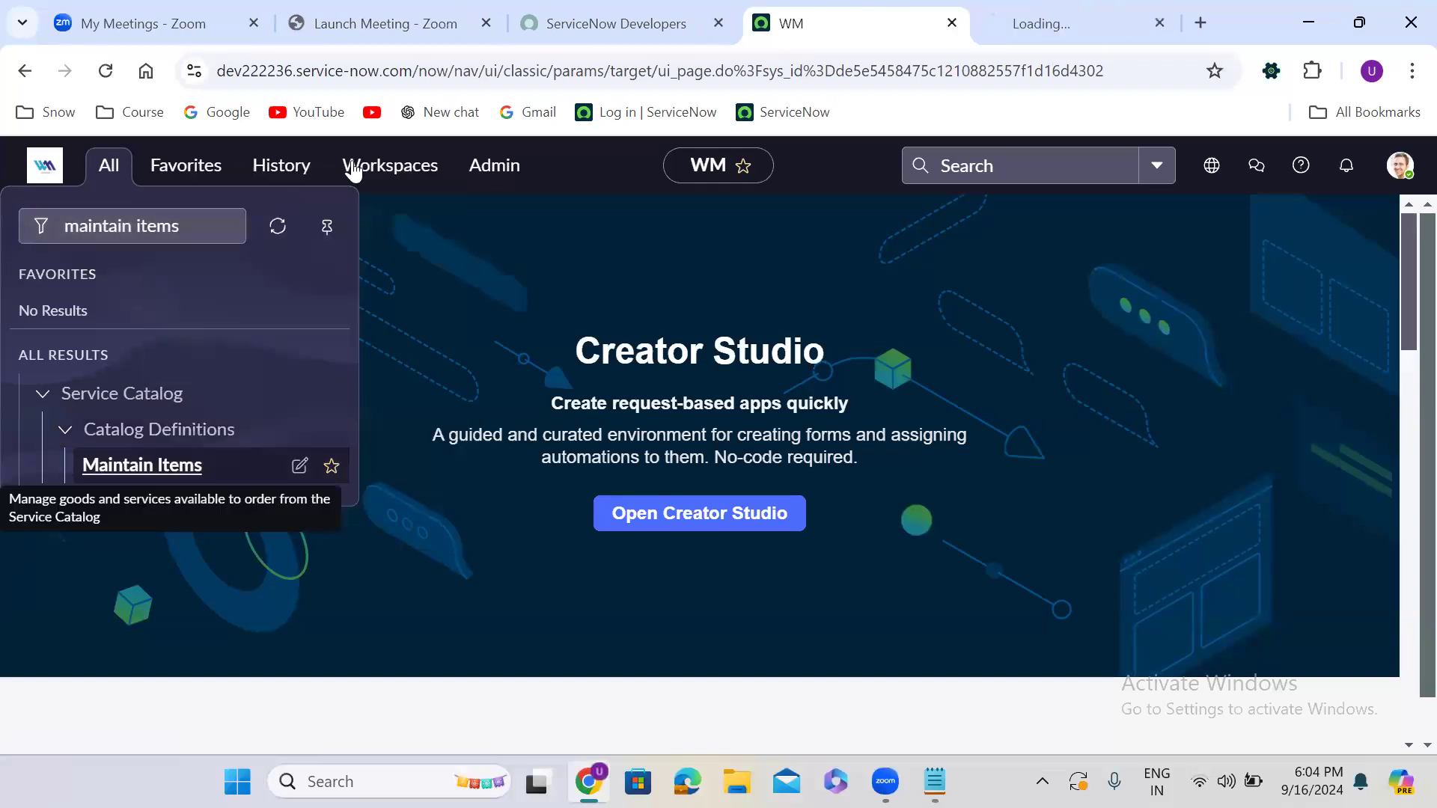
click(1009, 20)
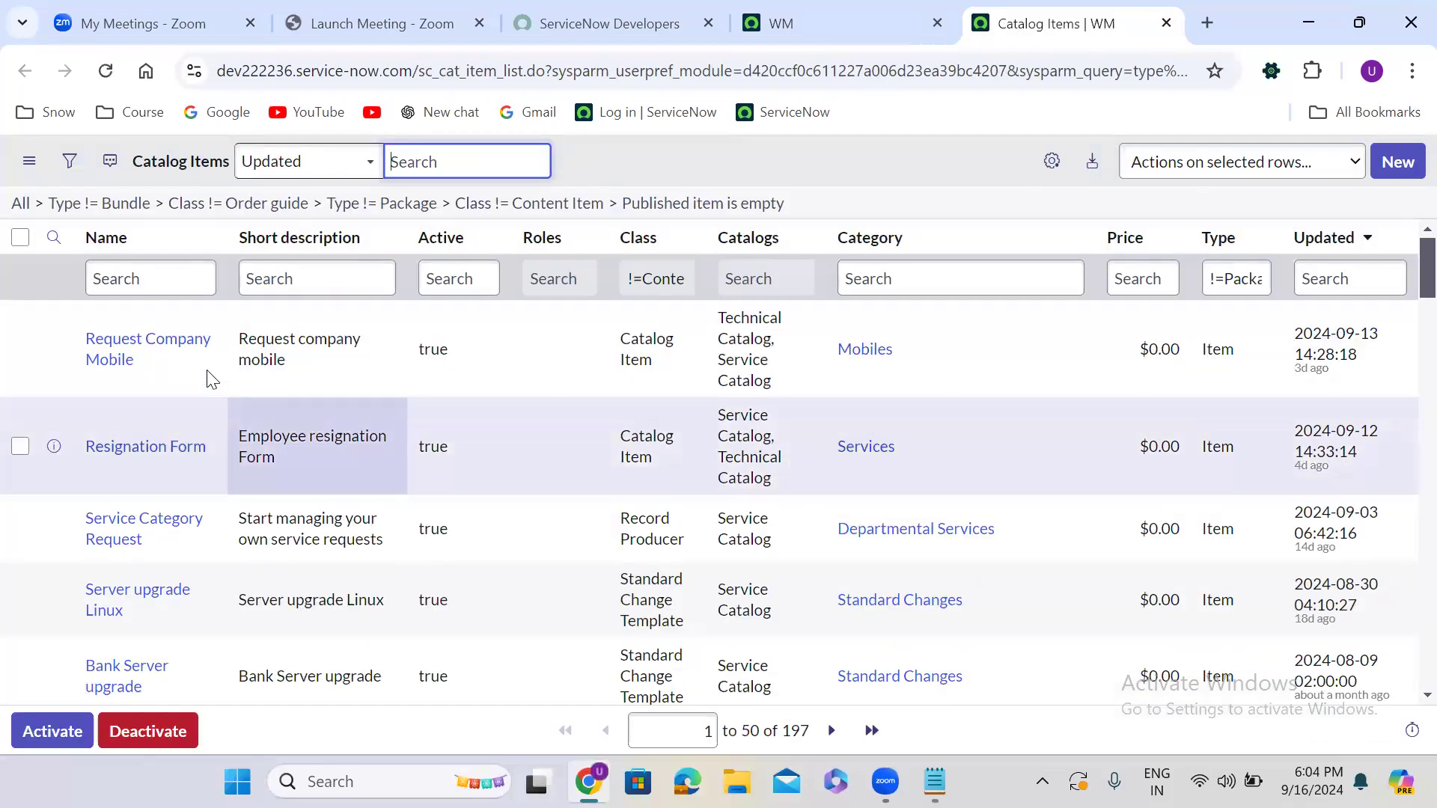
Open the Request Company Mobile catalog item record in a separate browser tab.
right_click(54, 349)
click(109, 374)
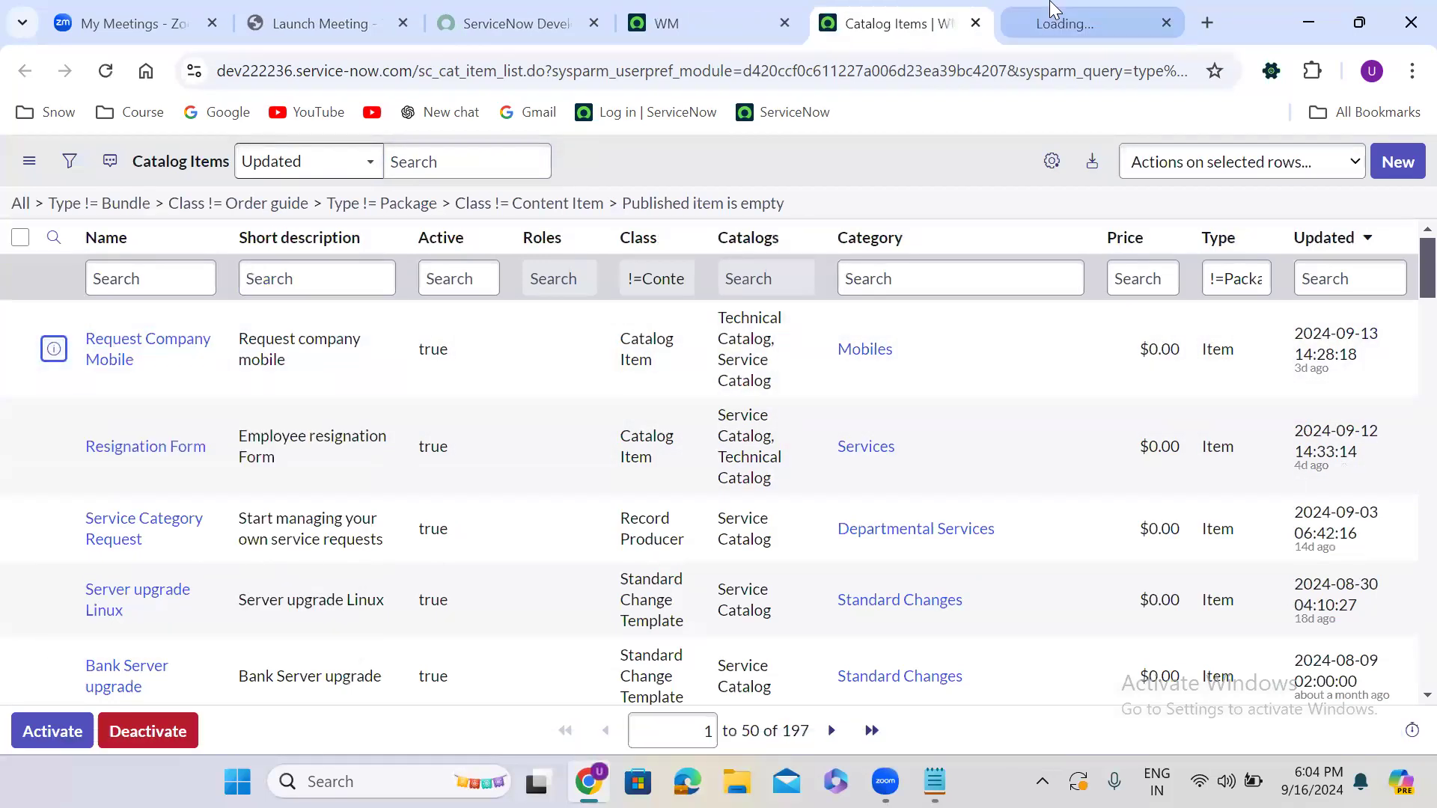
click(1051, 6)
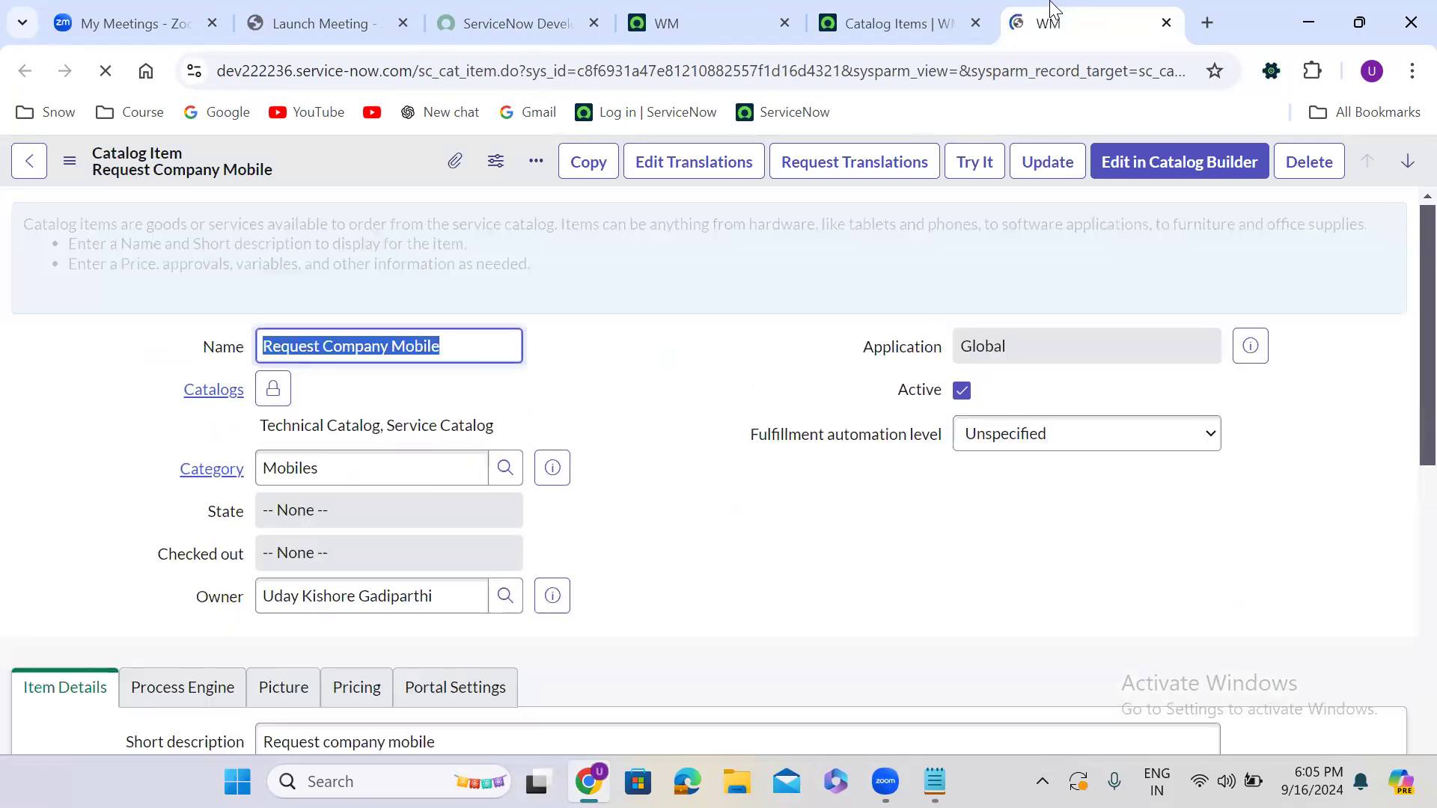
click(631, 372)
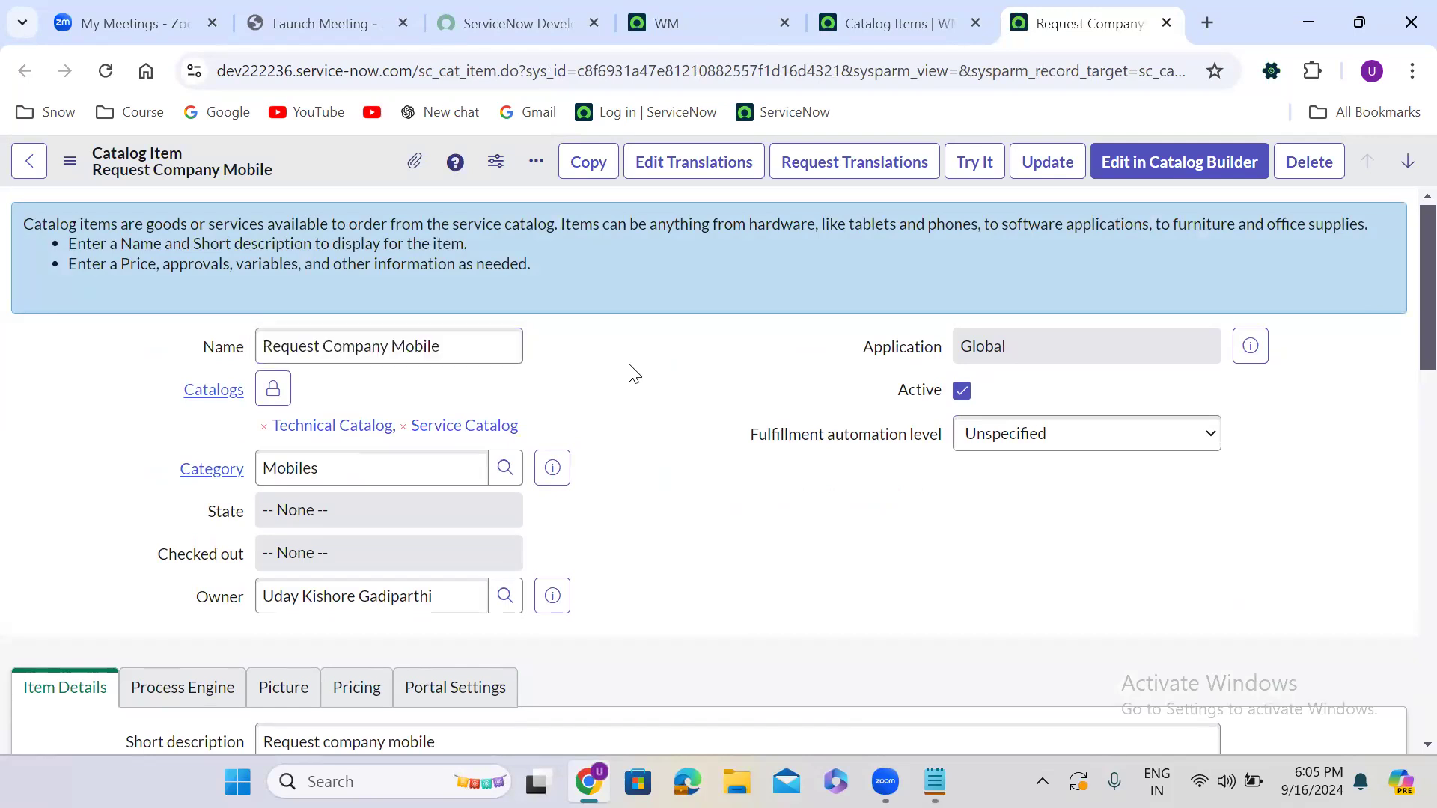
Examine the Request Company Mobile form and its related variables, variable sets, catalog UI policies and catalog client scripts.
scroll(629, 367, down, 6)
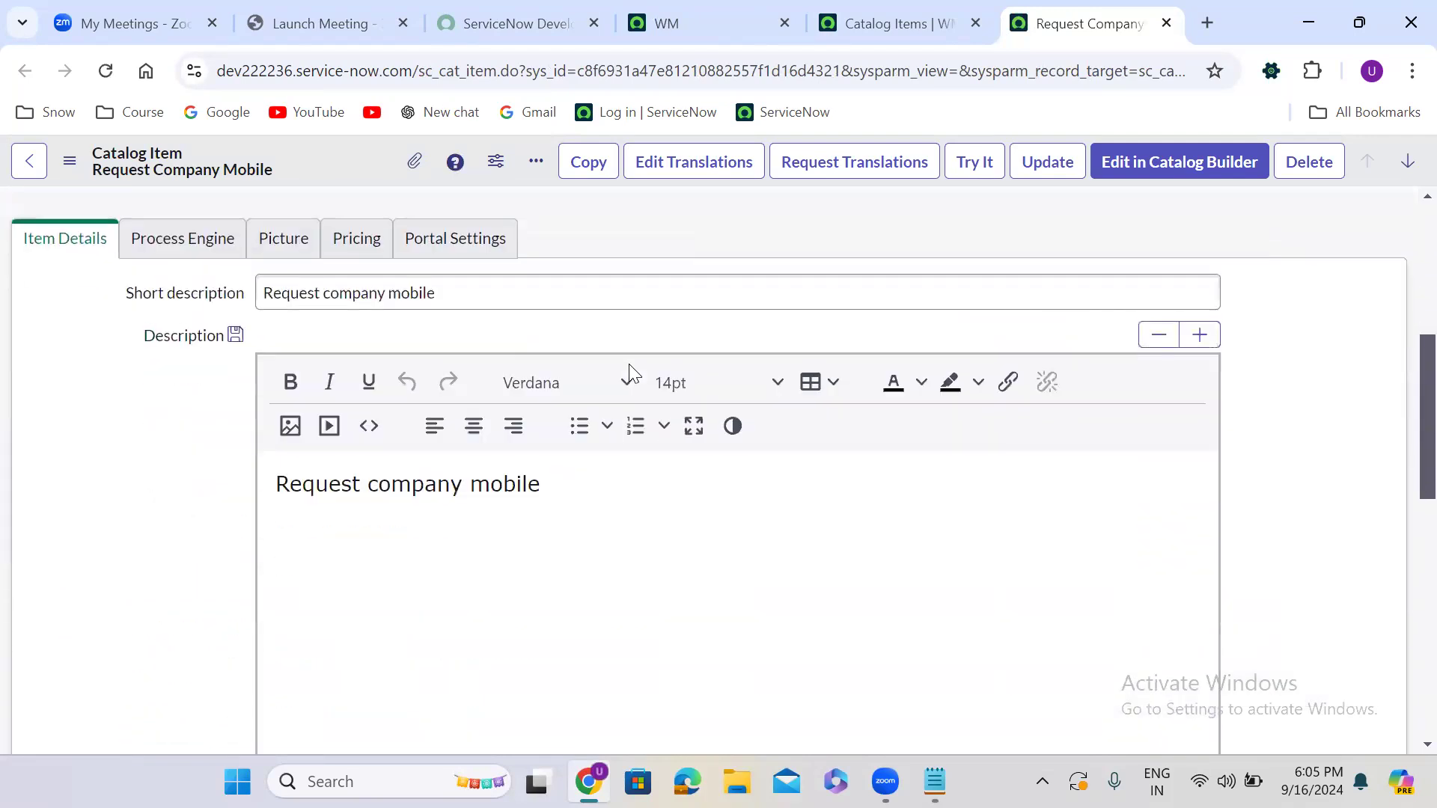
scroll(628, 364, up, 6)
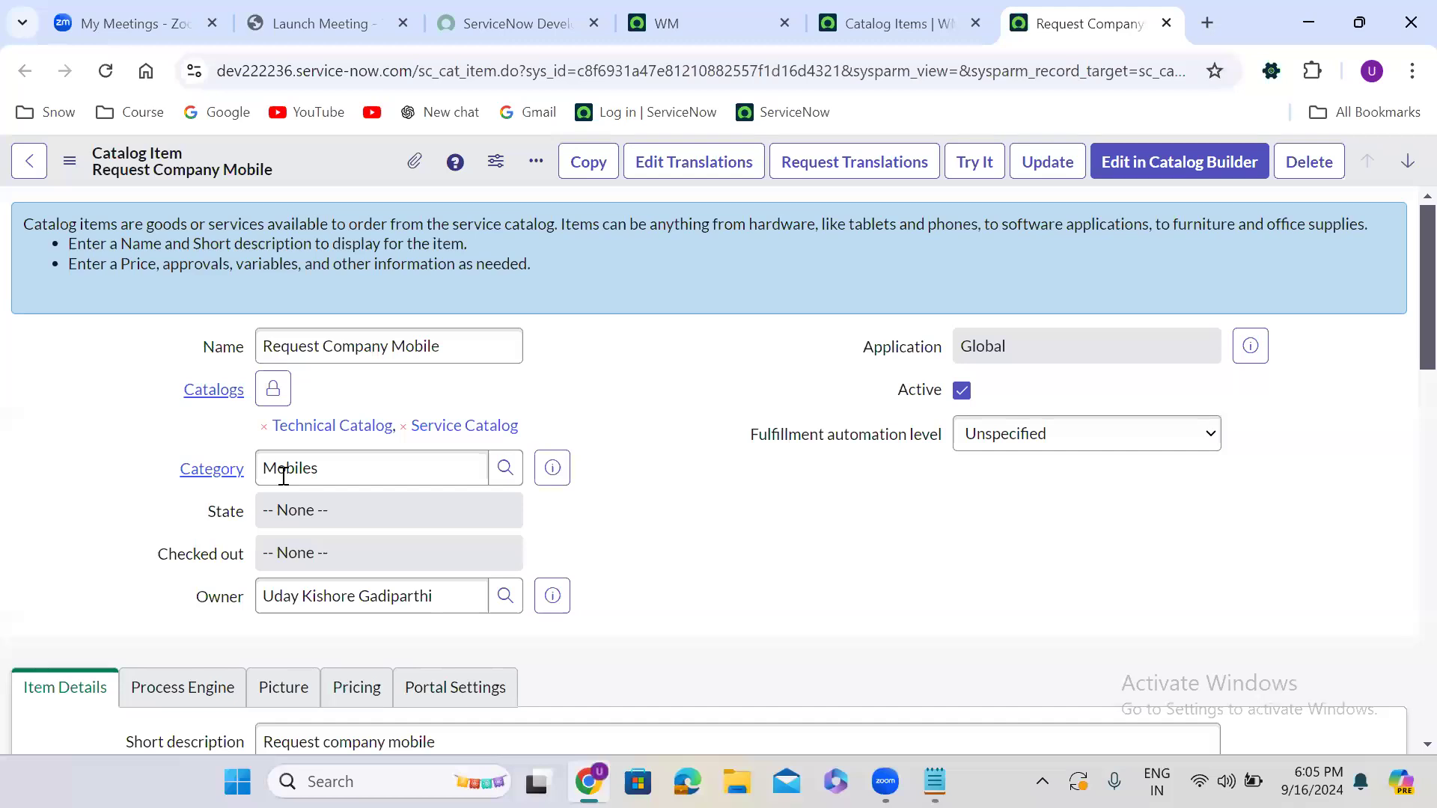
scroll(648, 487, down, 1)
scroll(648, 487, down, 4)
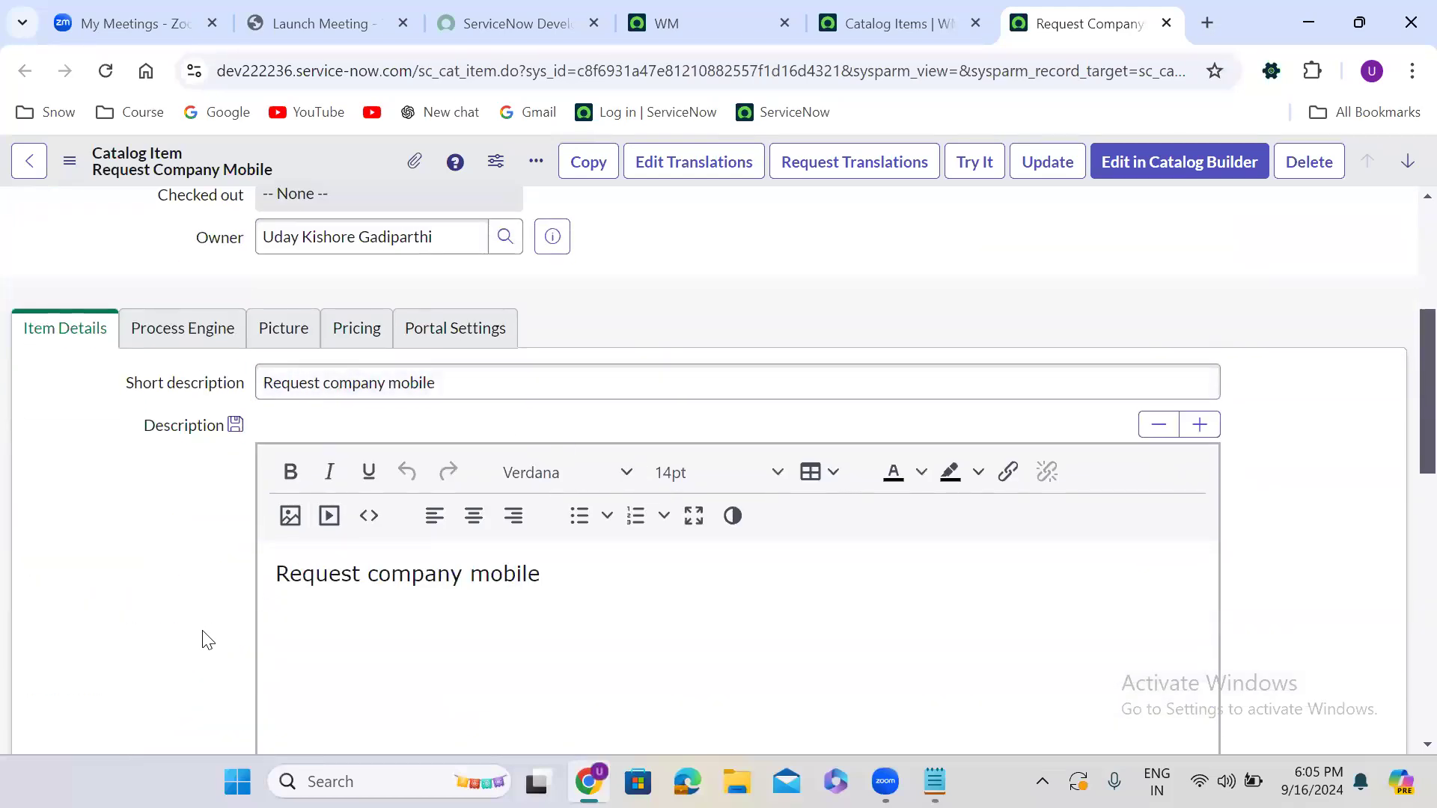
scroll(206, 637, down, 6)
scroll(202, 630, down, 6)
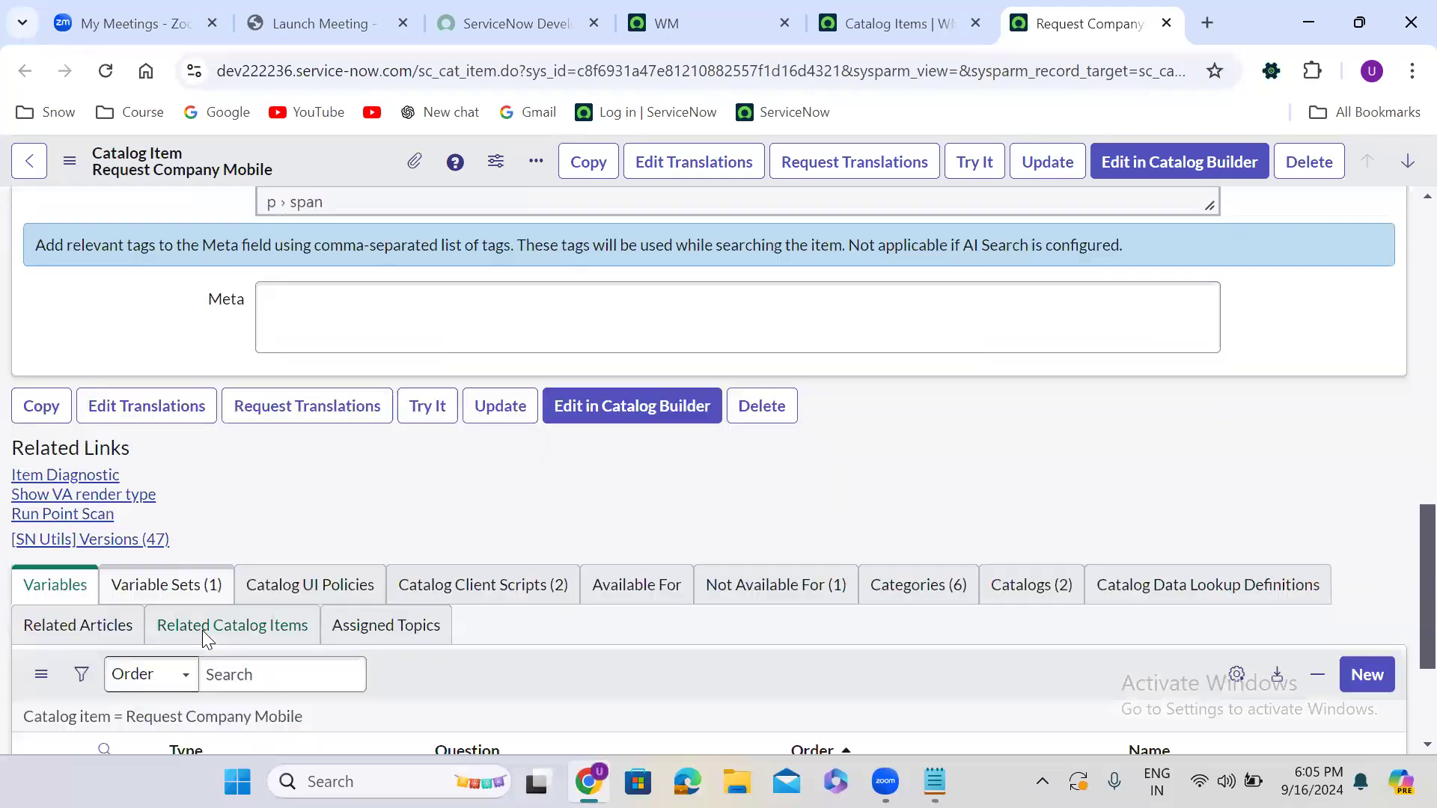
click(52, 359)
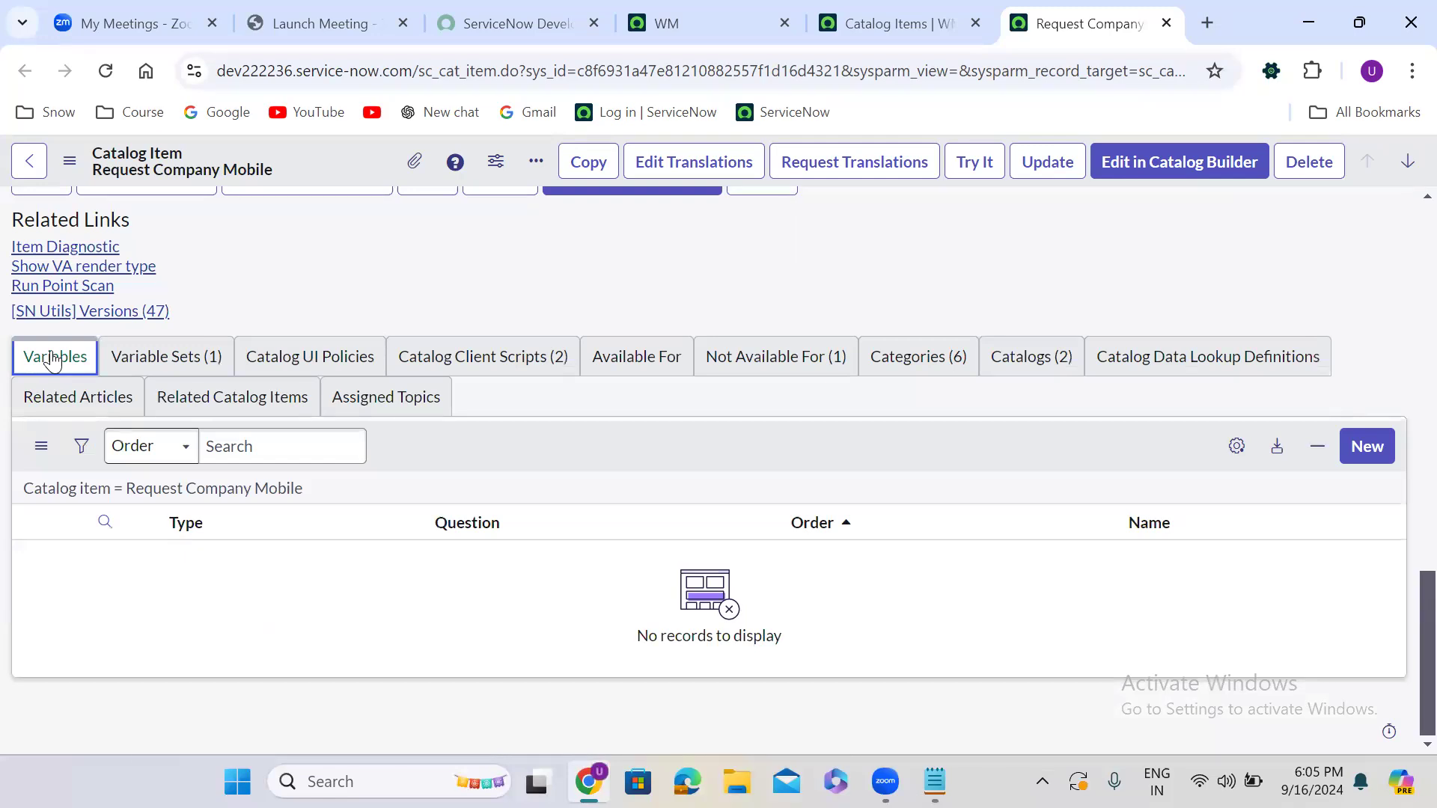
click(215, 357)
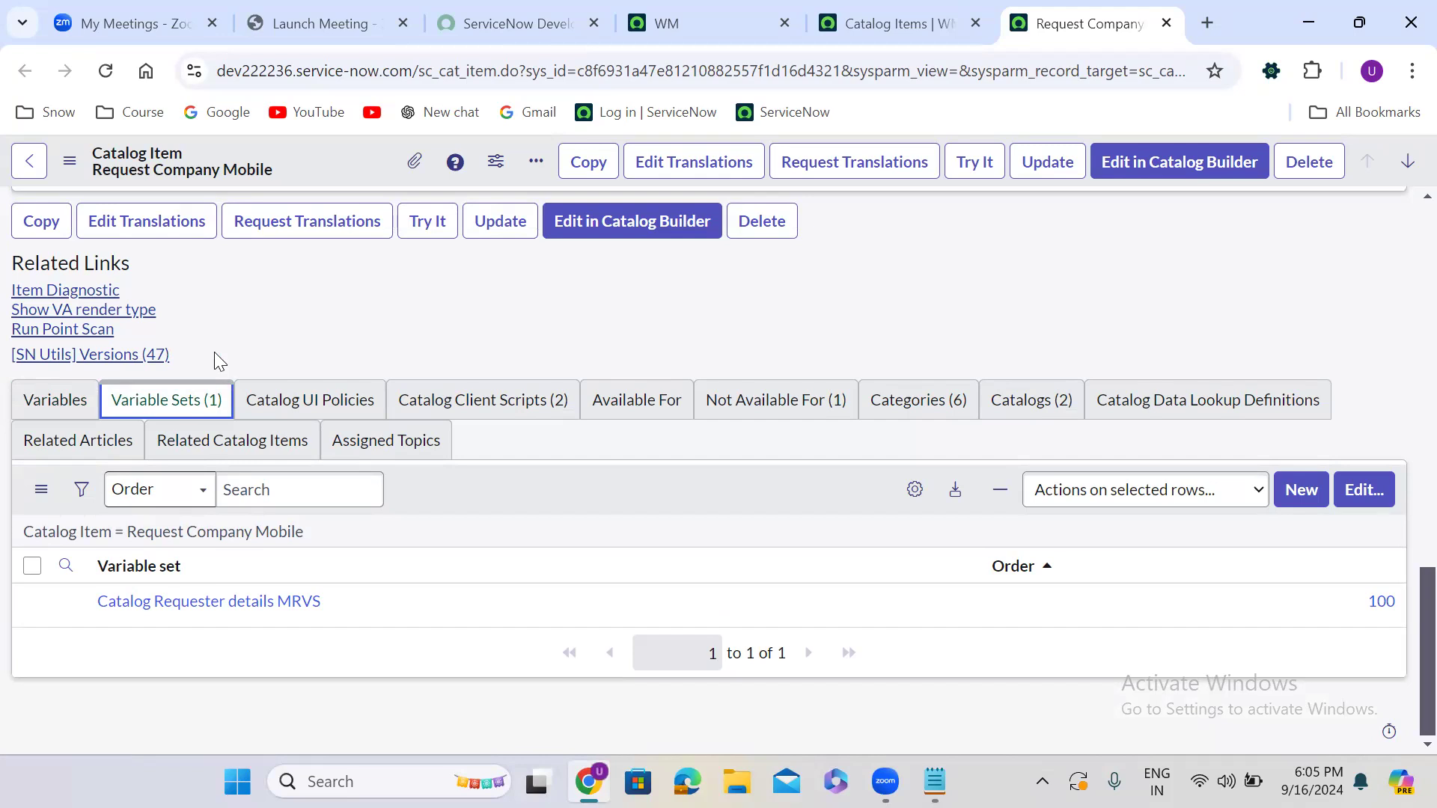
click(312, 403)
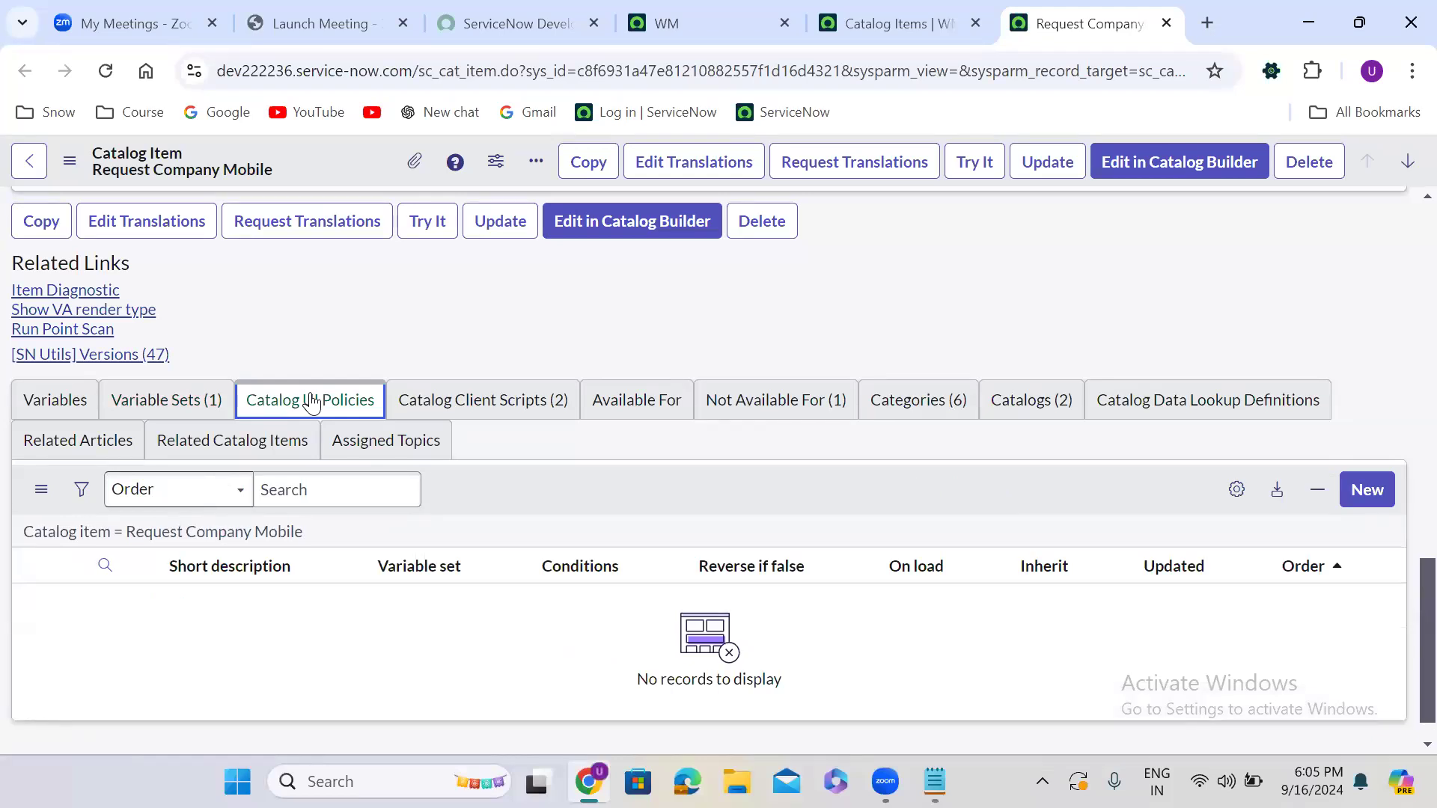
click(281, 323)
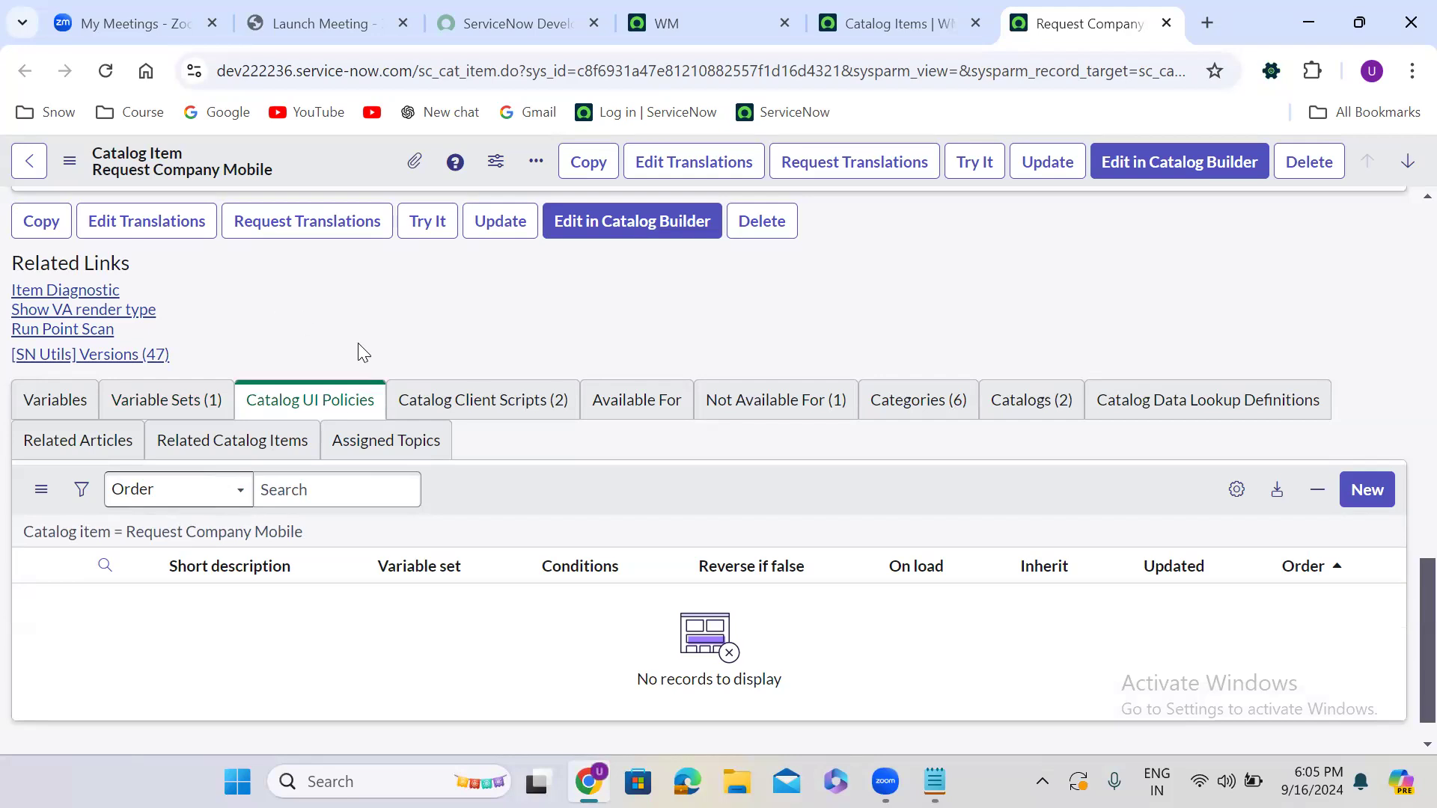
click(433, 394)
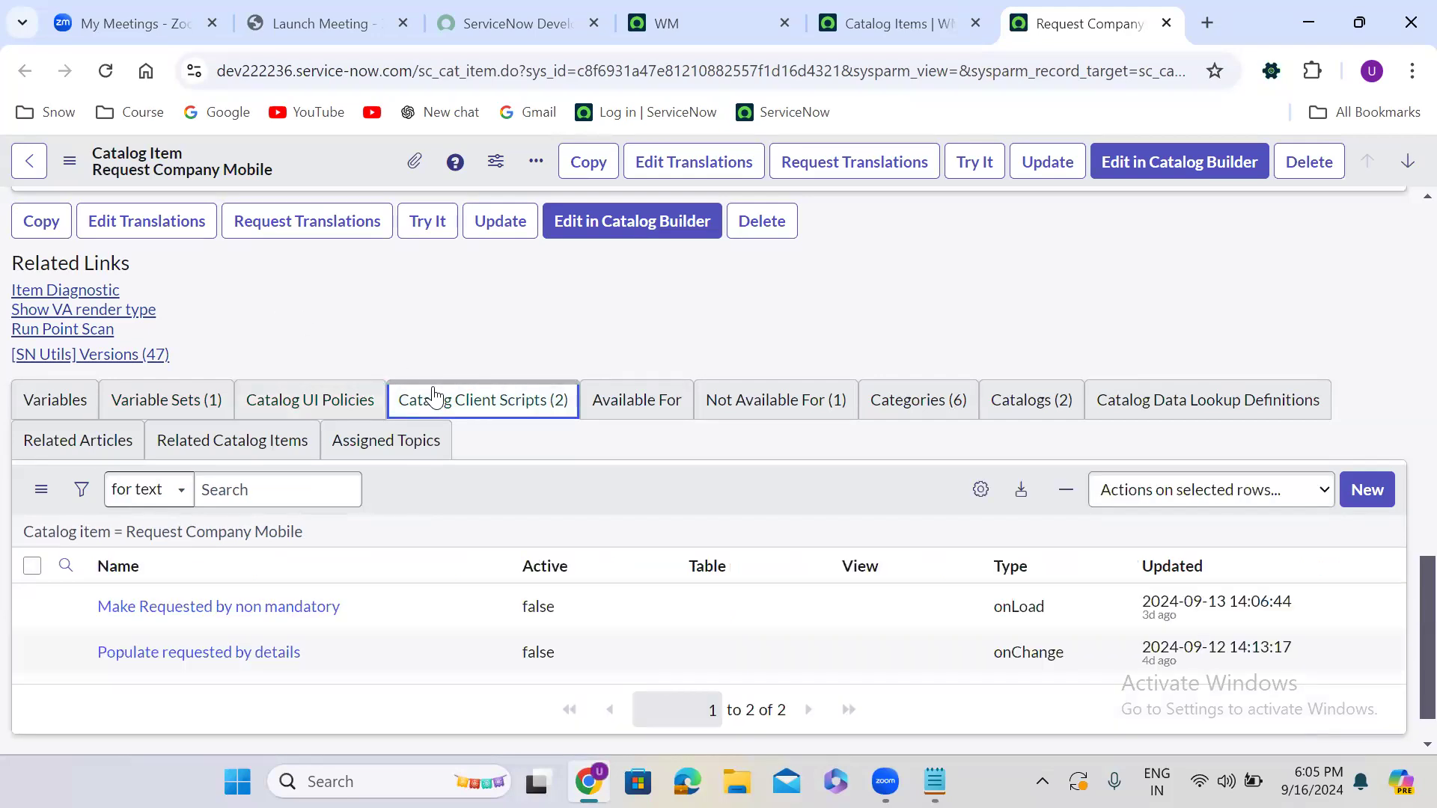
Open the Catalog Requester details MRVS variable set in a separate tab and review its variables, catalog UI policies and client scripts.
click(189, 399)
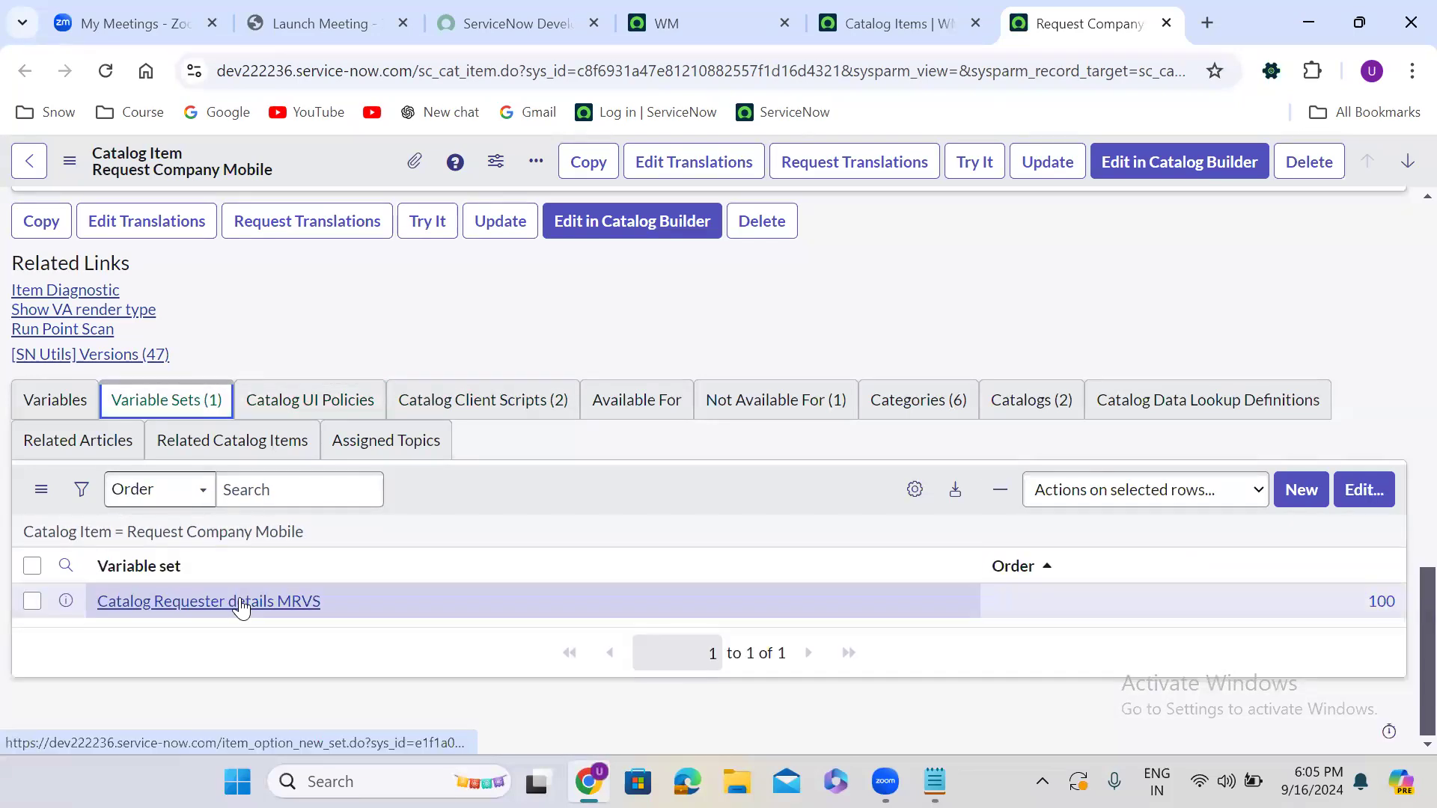
middle_click(255, 603)
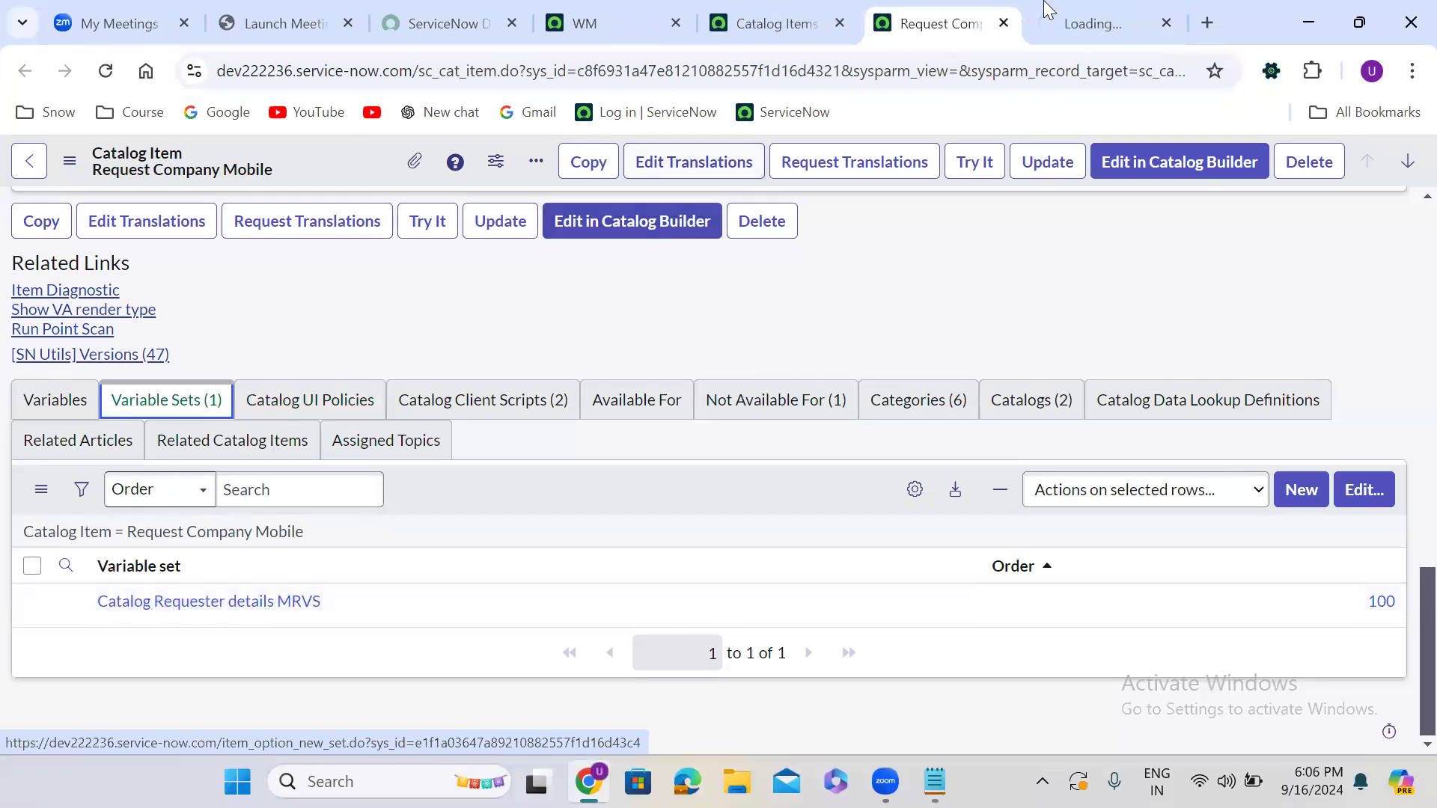
click(1049, 12)
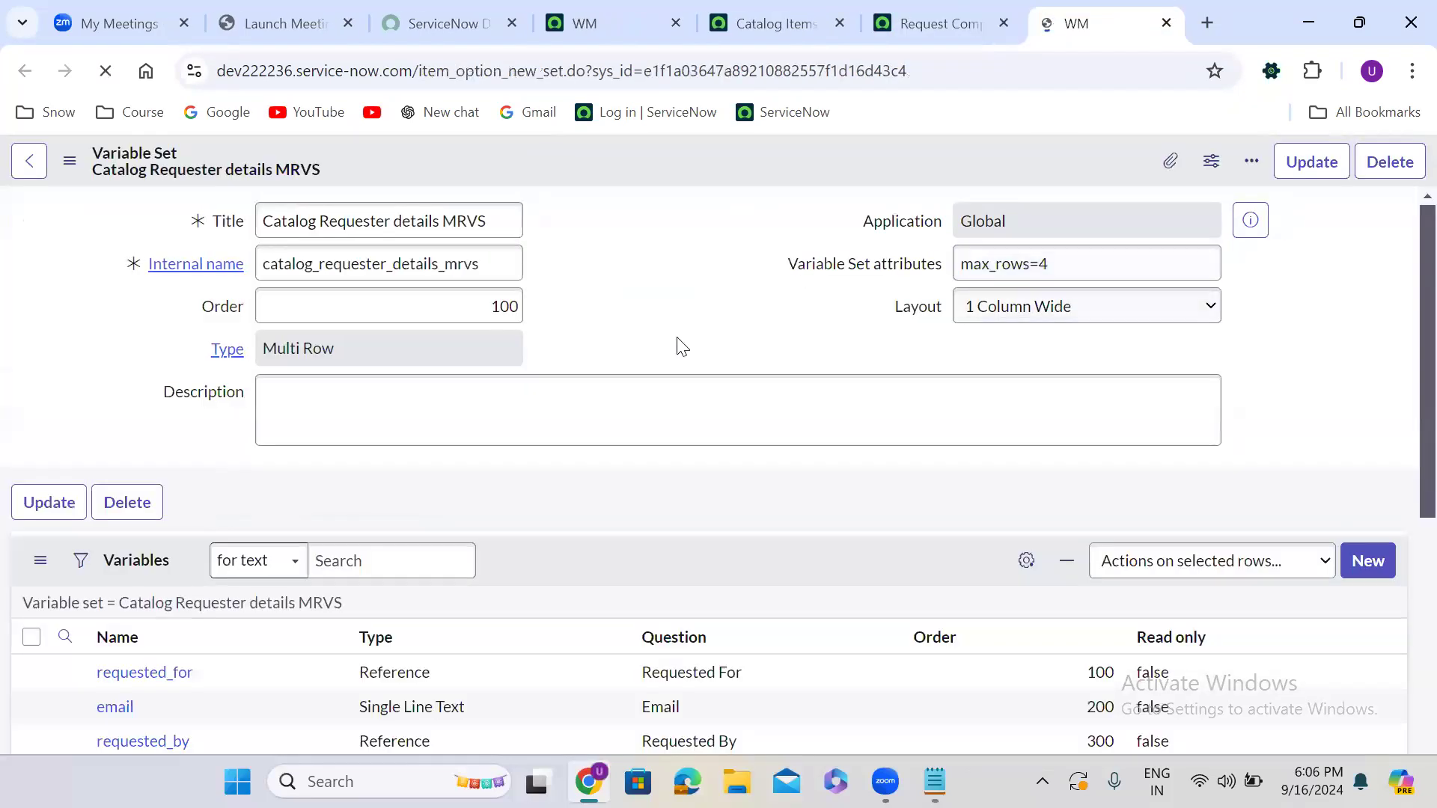
scroll(524, 346, down, 2)
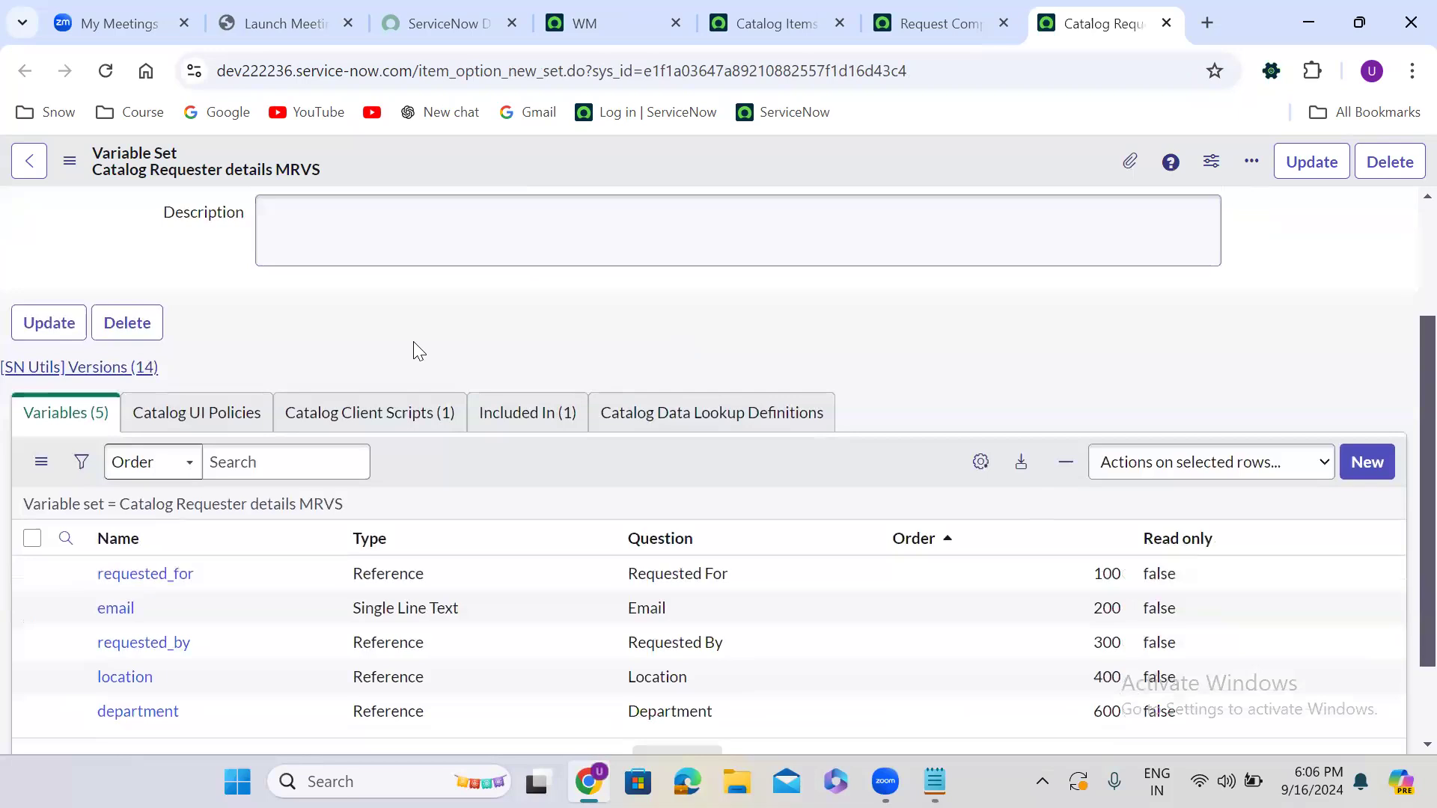
click(193, 409)
click(403, 409)
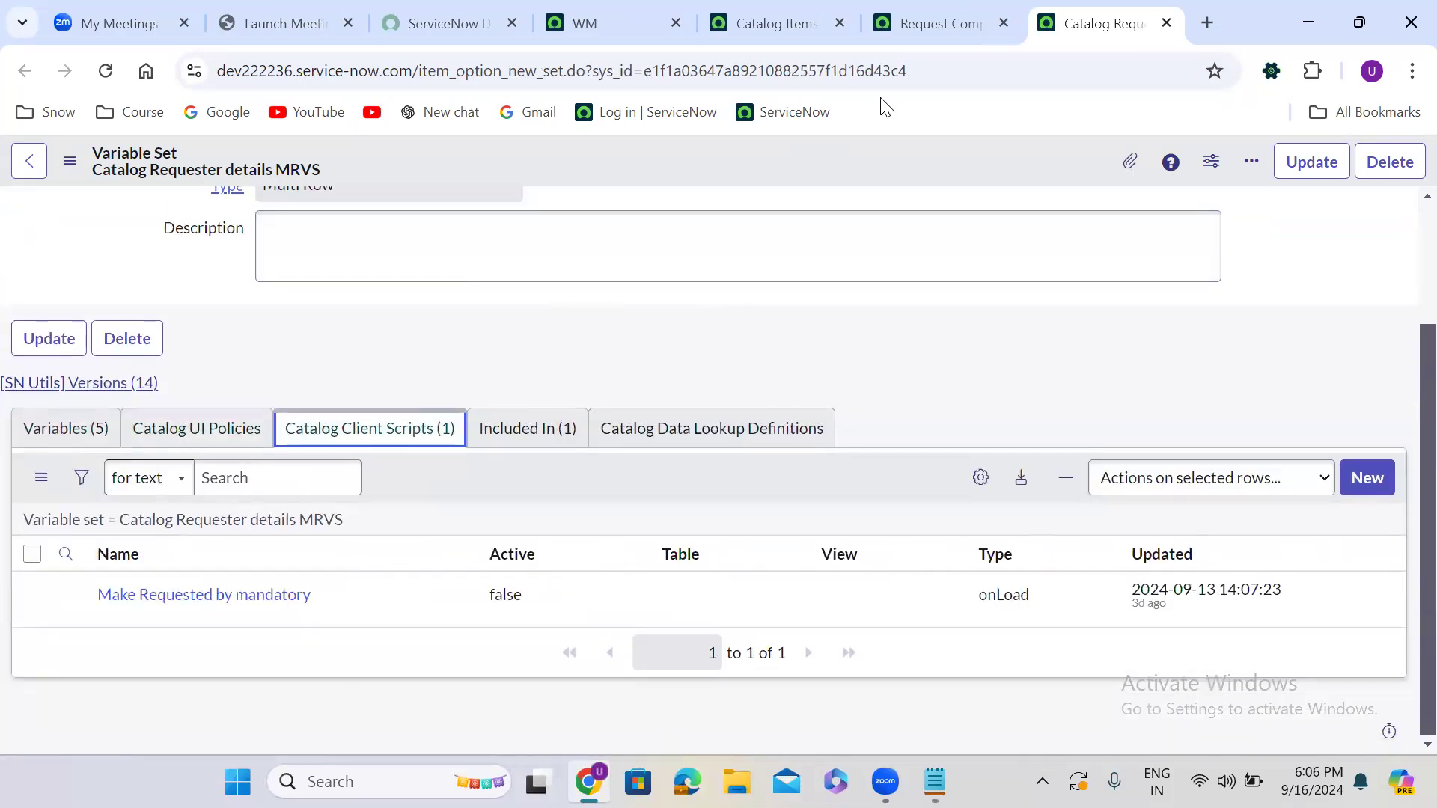
Add All ACME North America employees to the Available For list of the Request Company Mobile item and save.
click(925, 15)
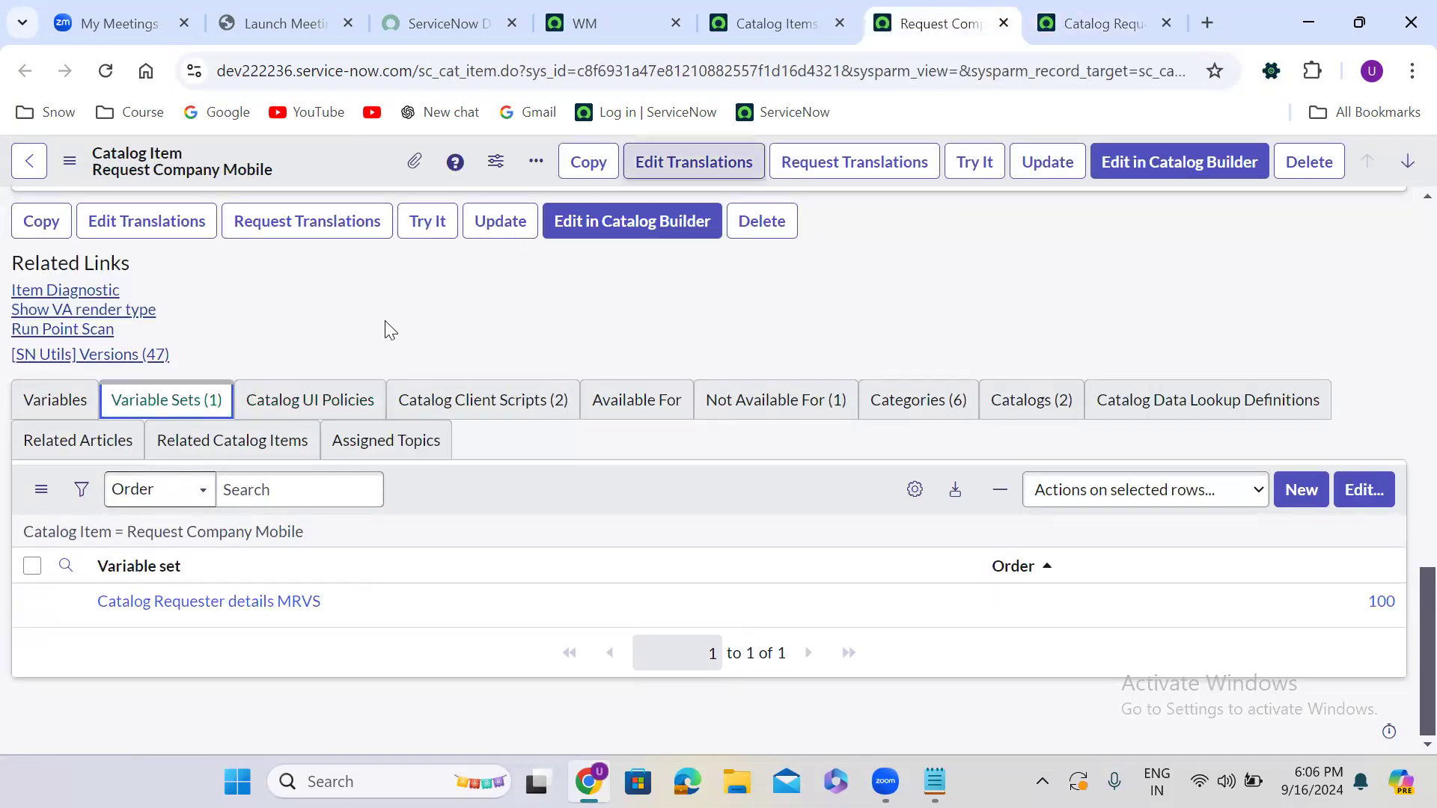
click(367, 344)
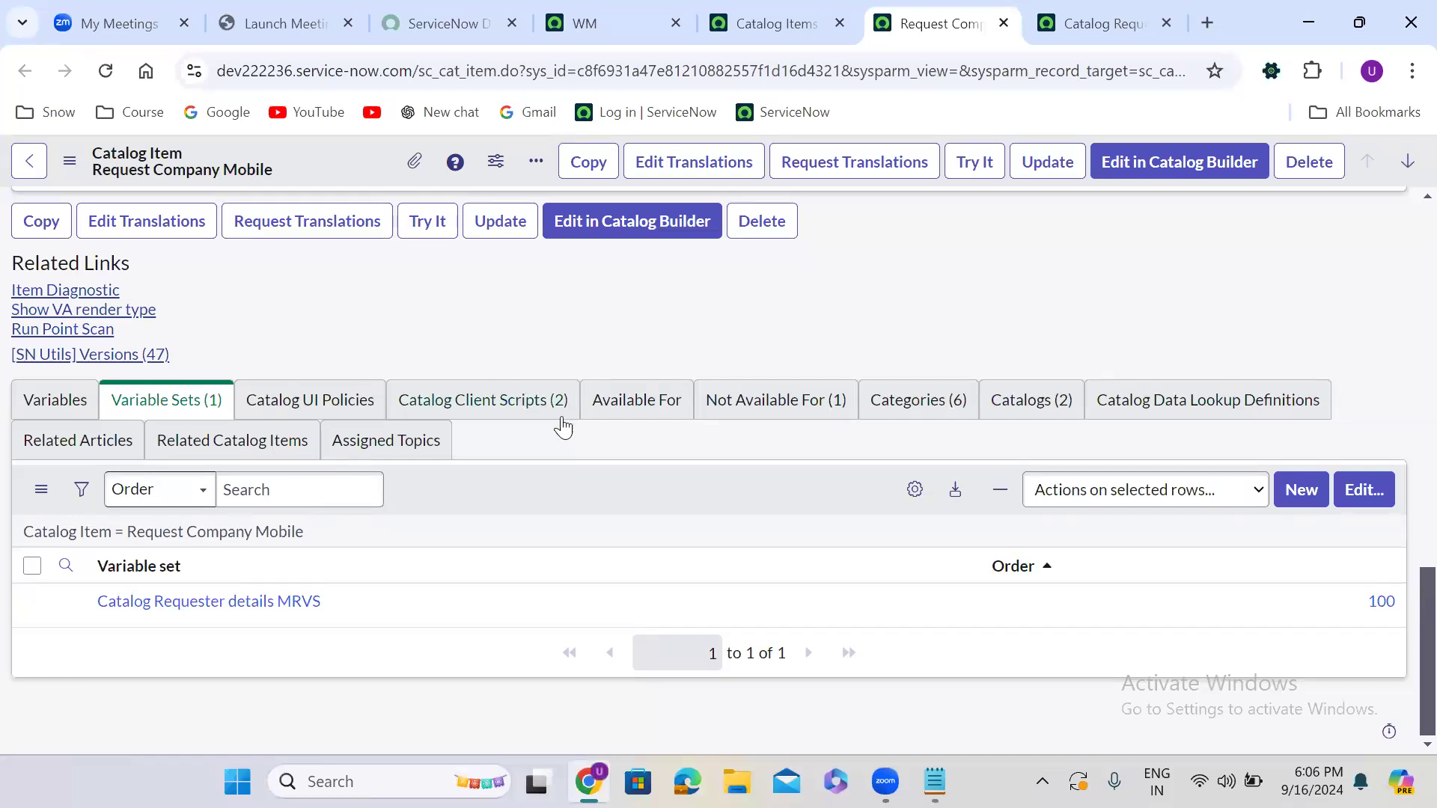
click(622, 404)
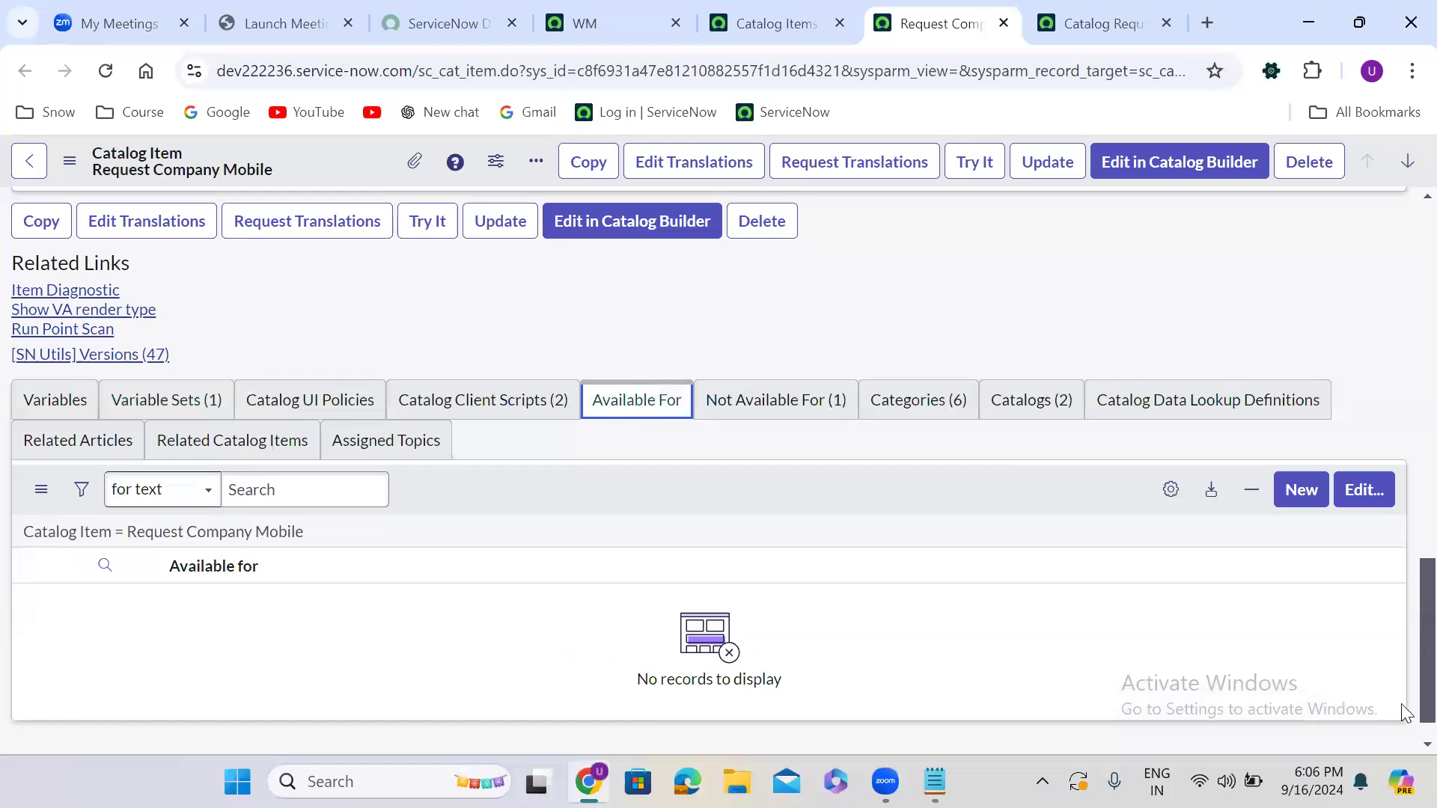
click(618, 412)
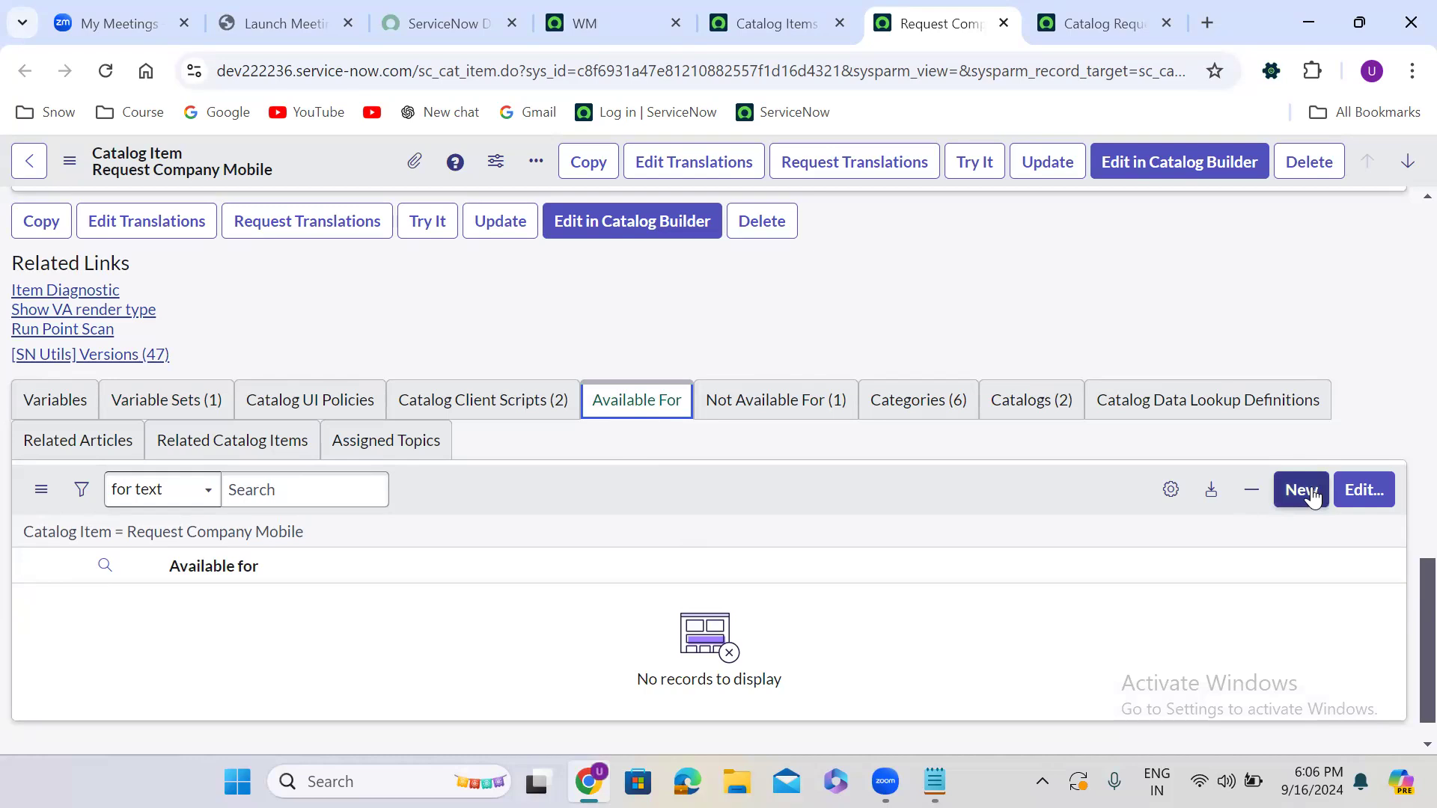
click(1113, 496)
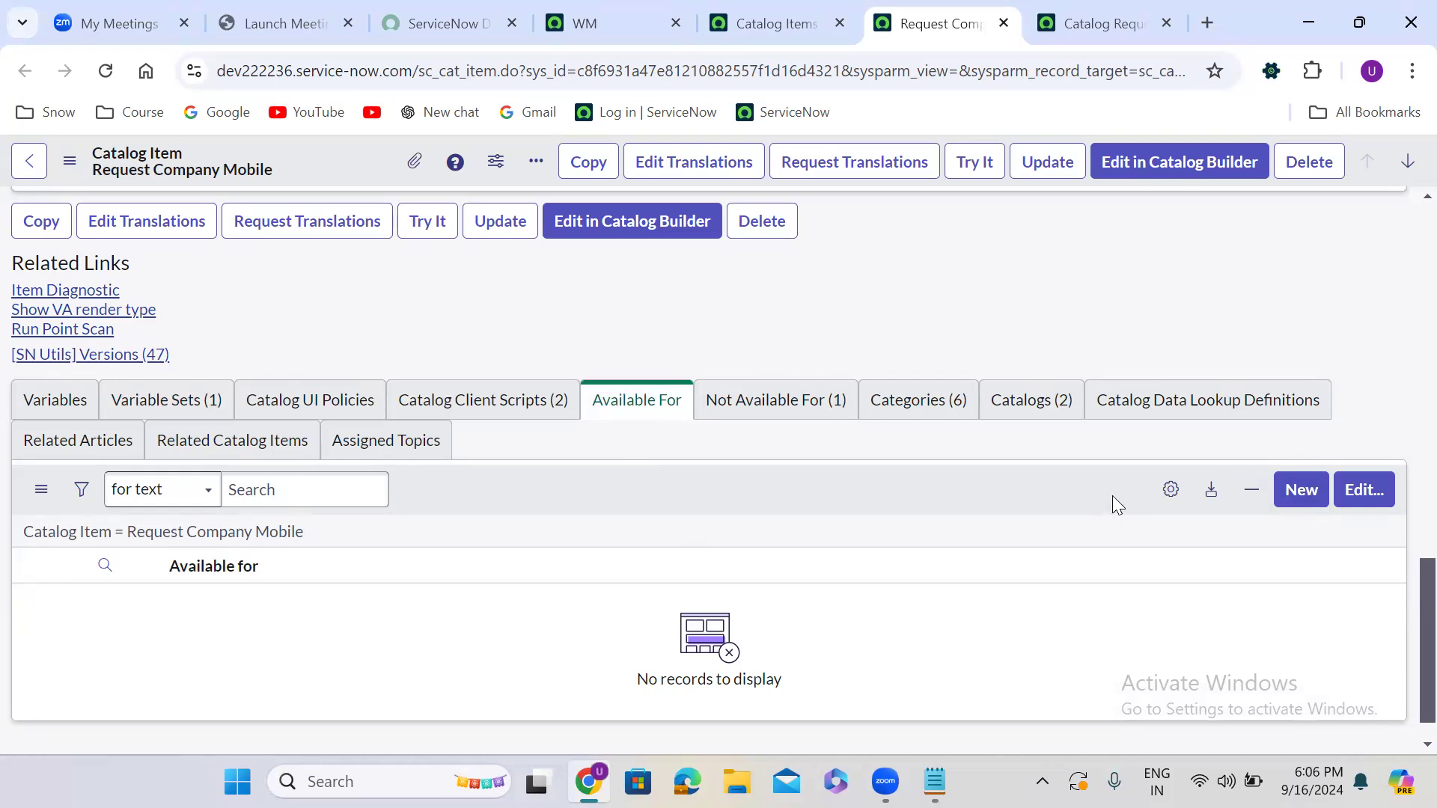
click(1370, 491)
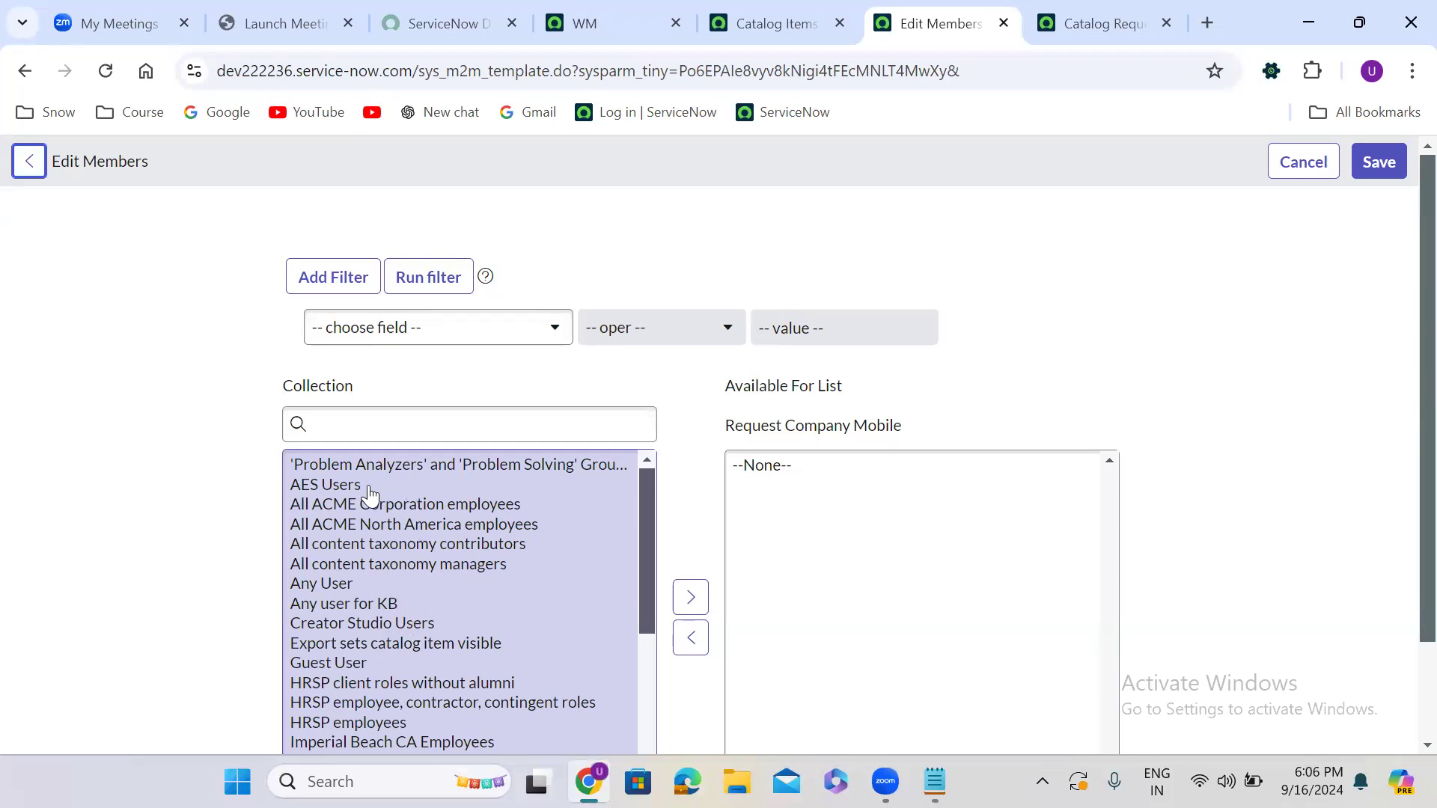
double_click(372, 524)
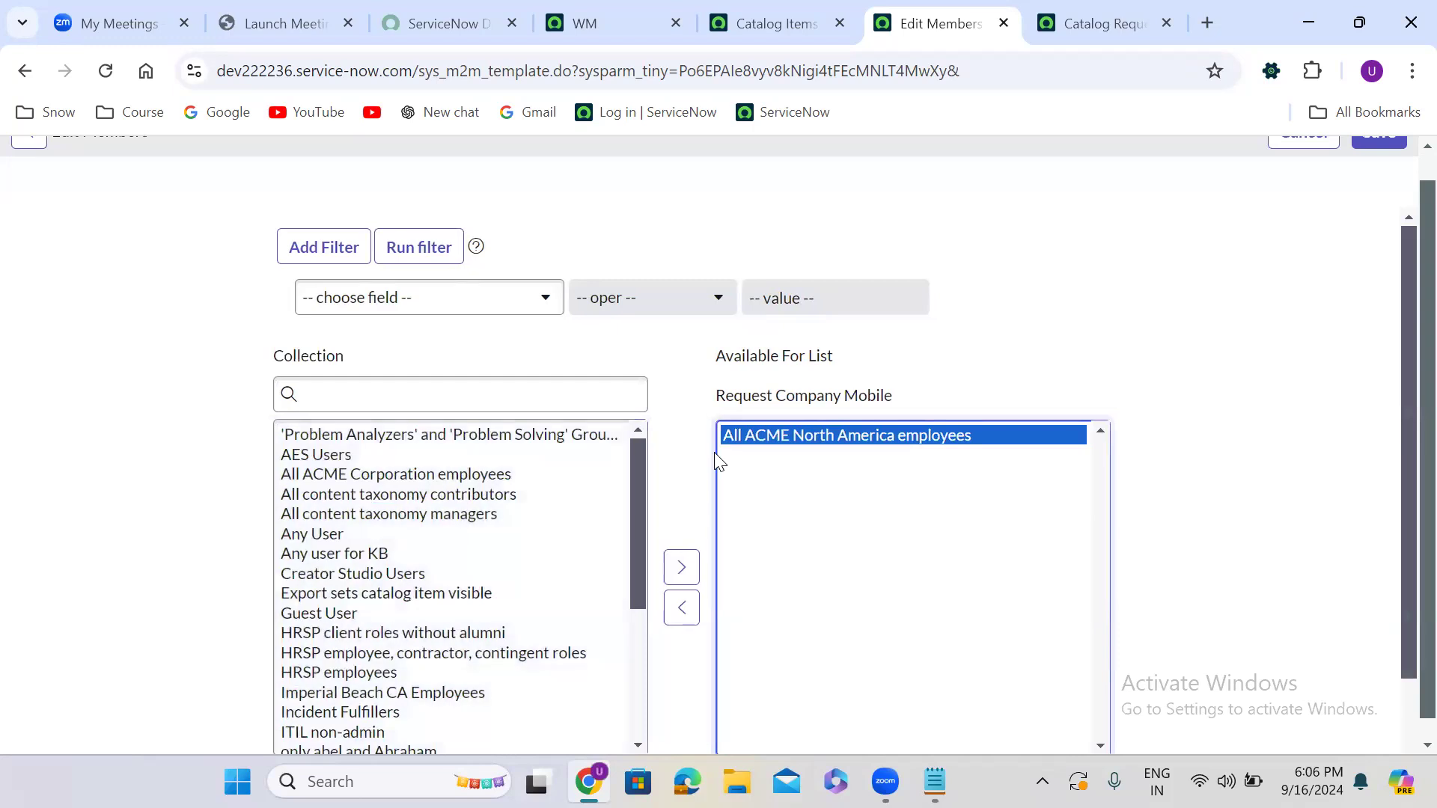
scroll(1405, 170, up, 1)
click(1383, 160)
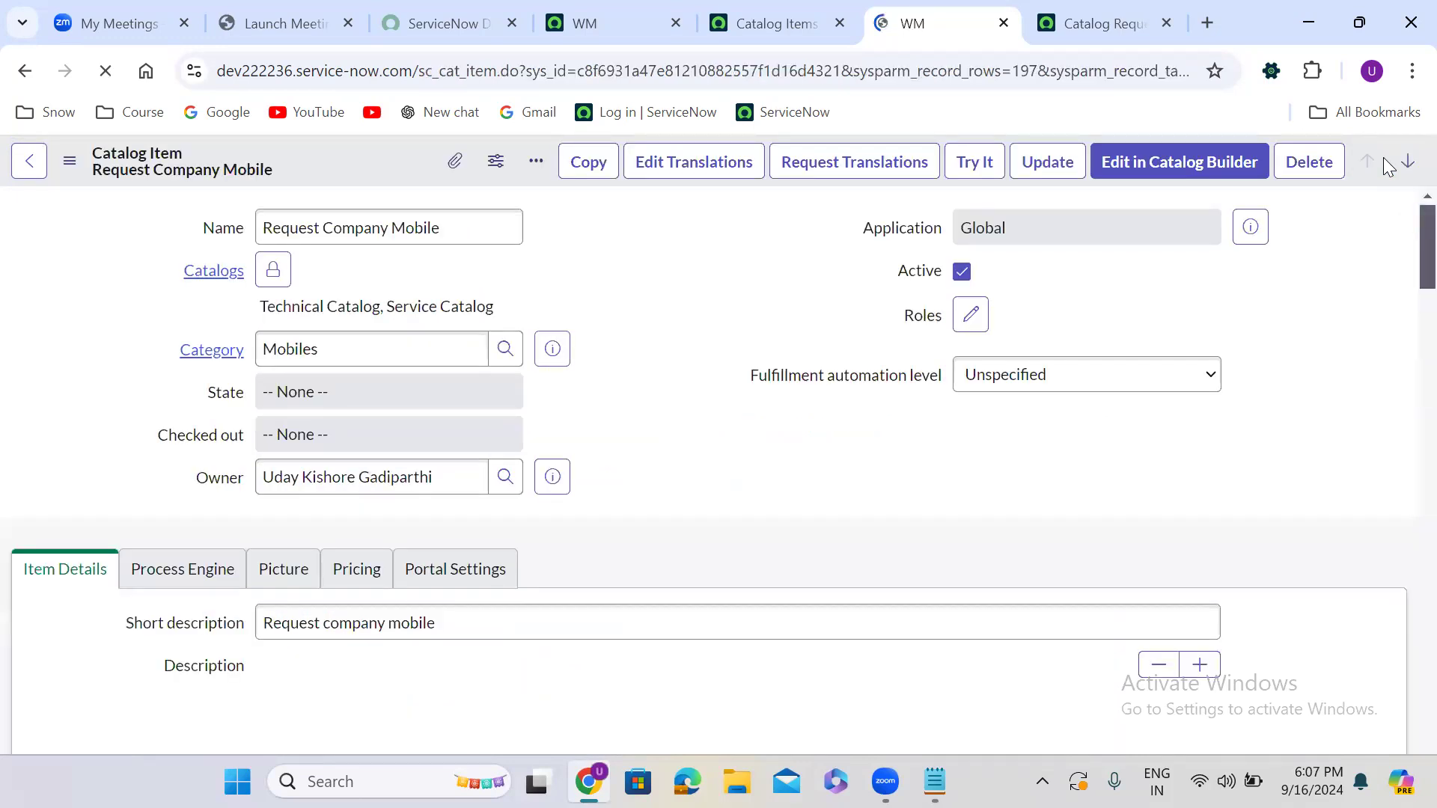
Review the Available For and Not Available For user criteria of the Request Company Mobile item.
scroll(618, 476, down, 15)
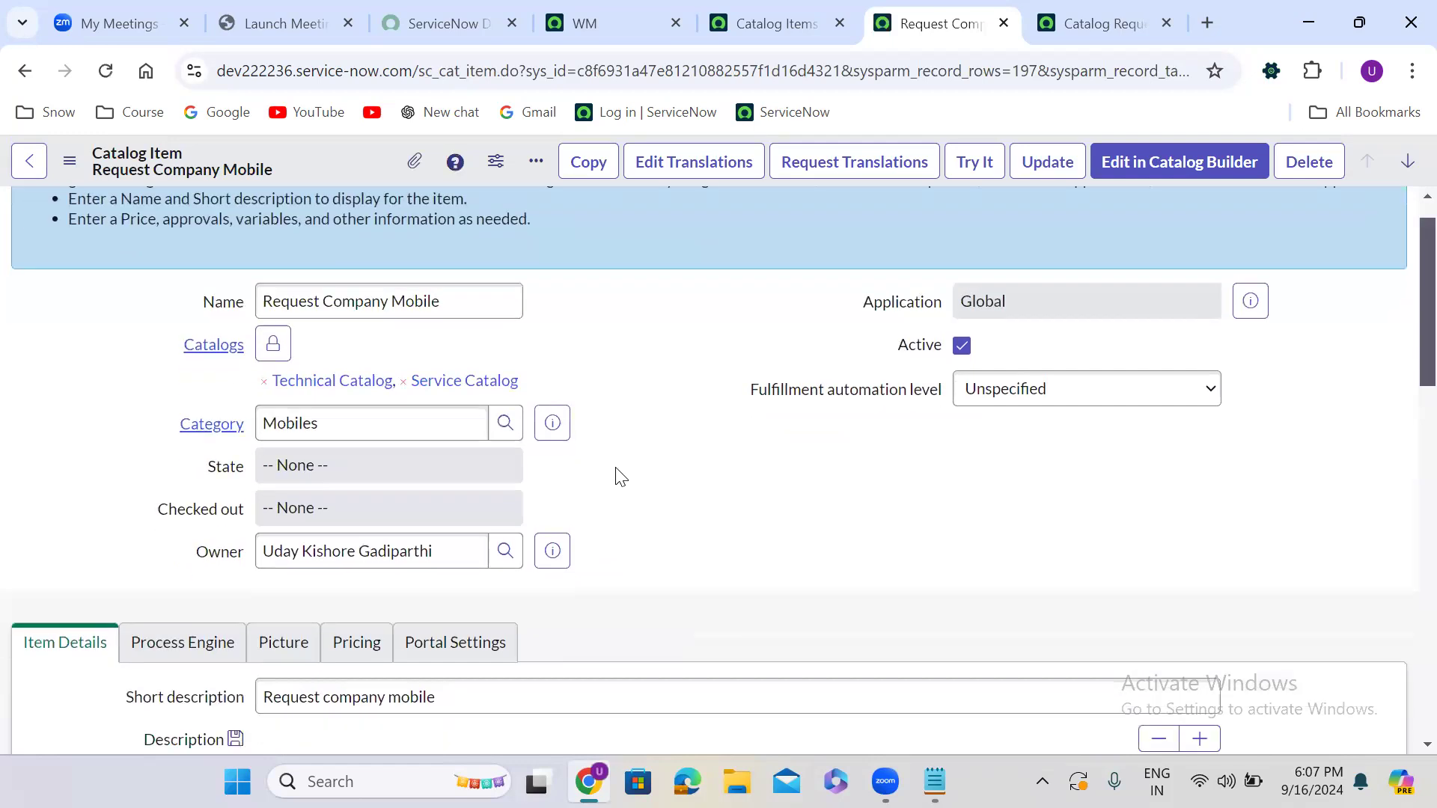
scroll(617, 476, down, 3)
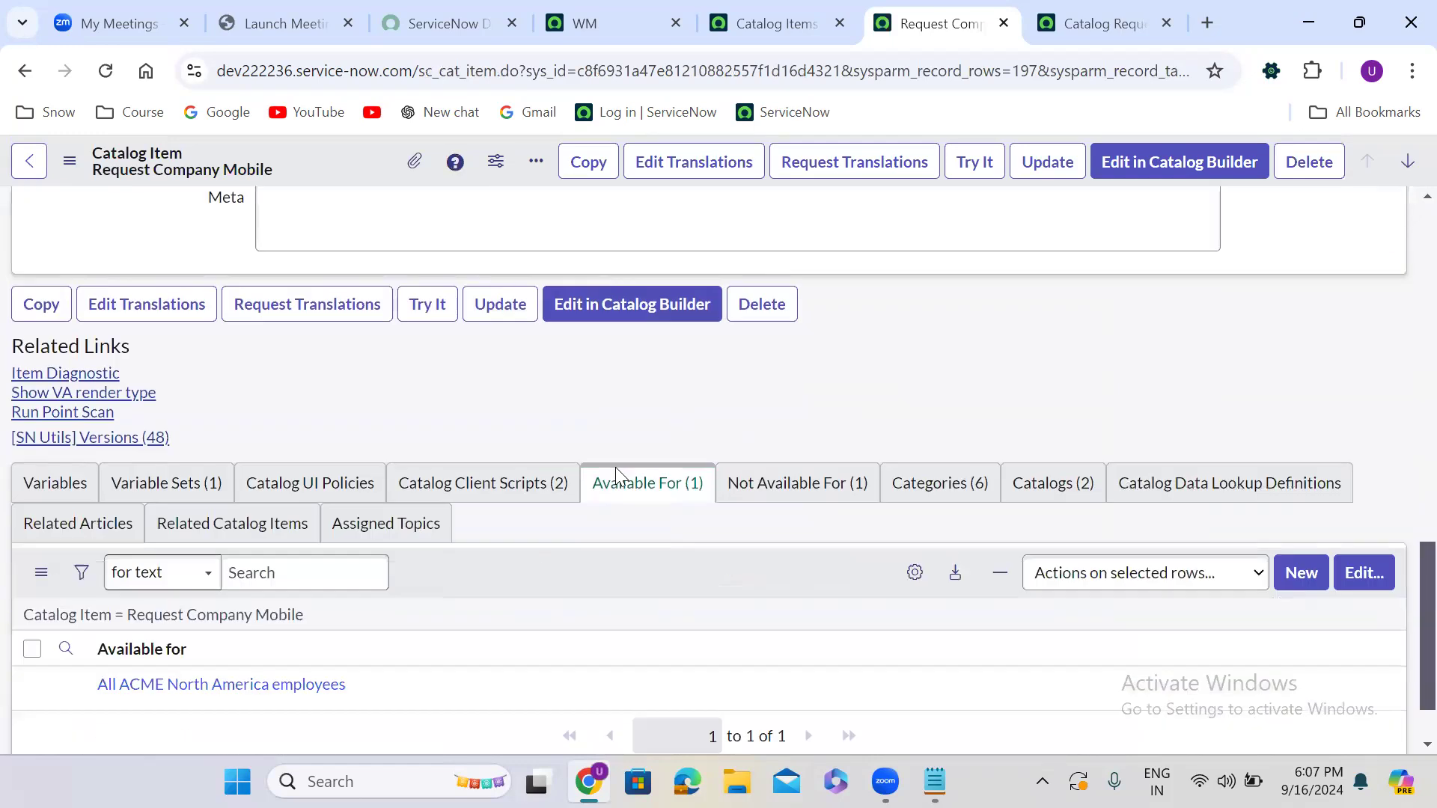
click(670, 403)
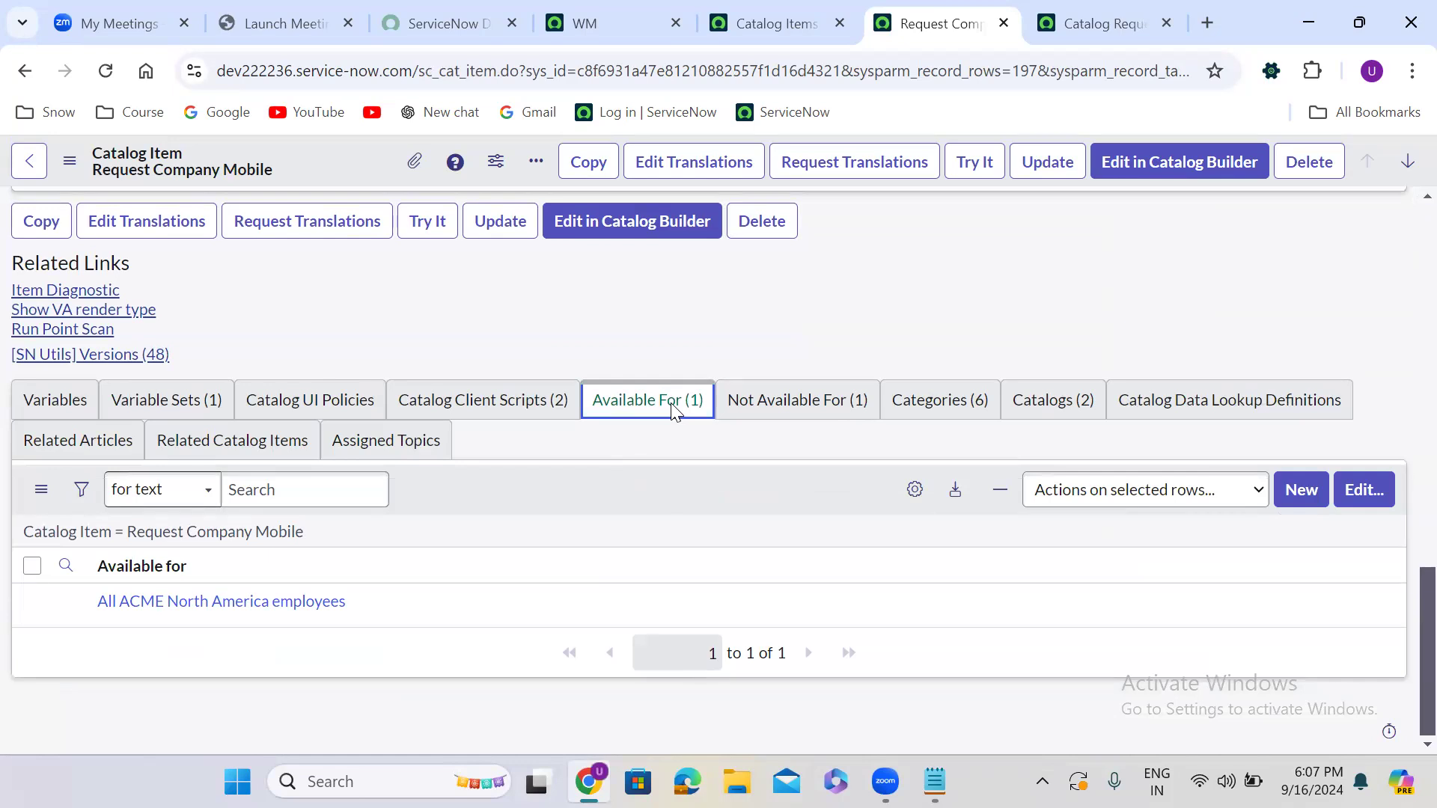
click(794, 408)
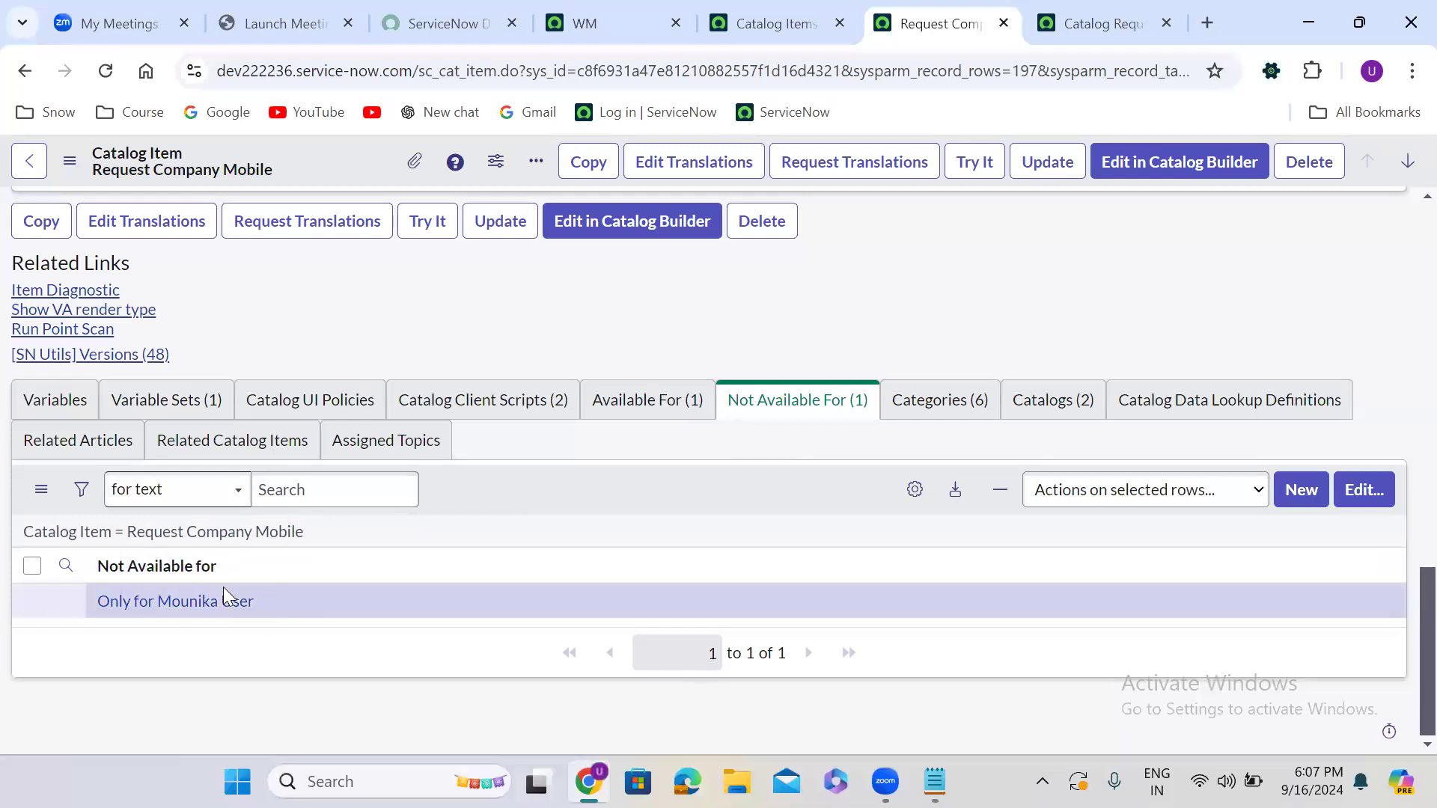
Remove All ACME North America employees from the Available For list of the Request Company Mobile item and save.
click(648, 400)
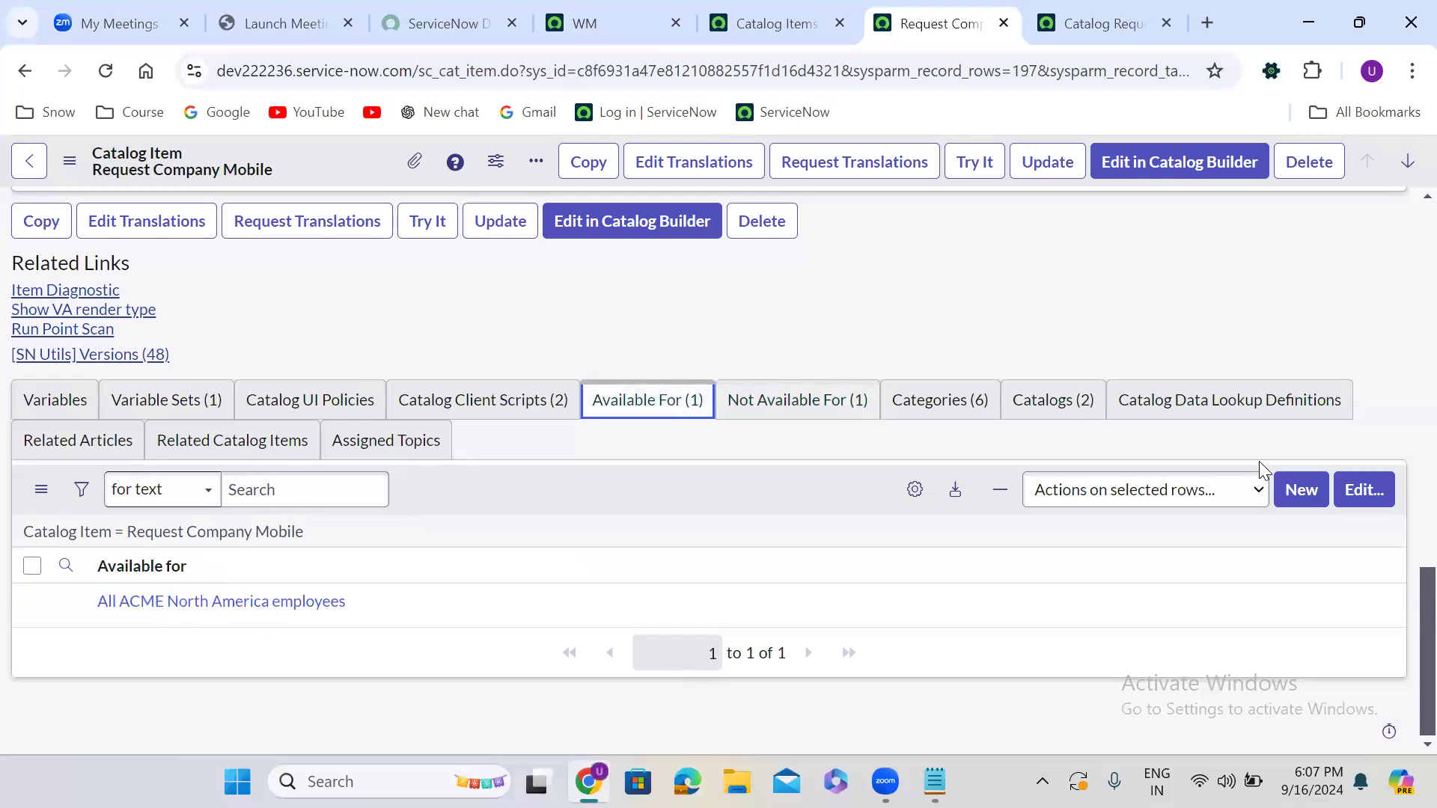
click(1352, 492)
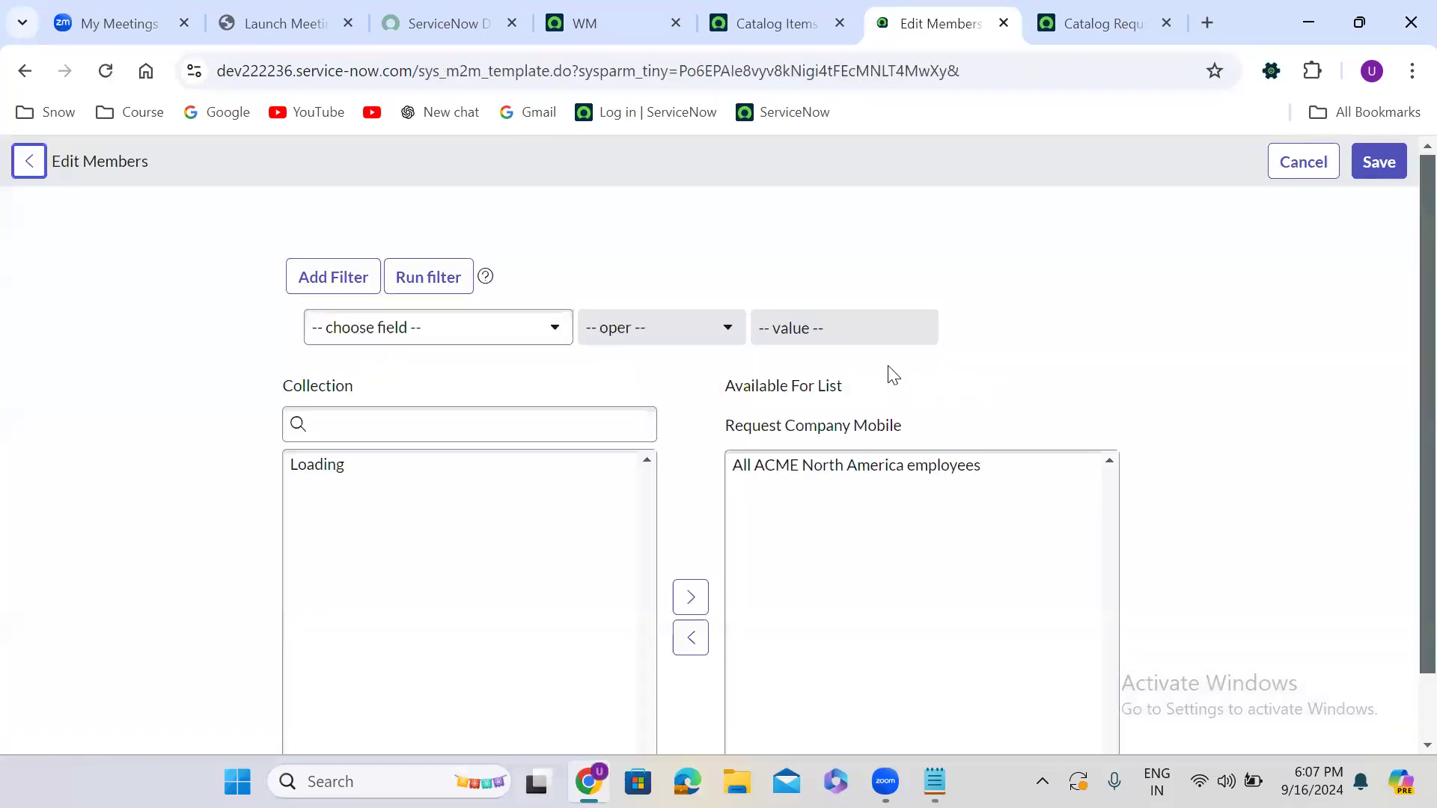
click(884, 465)
scroll(885, 481, down, 1)
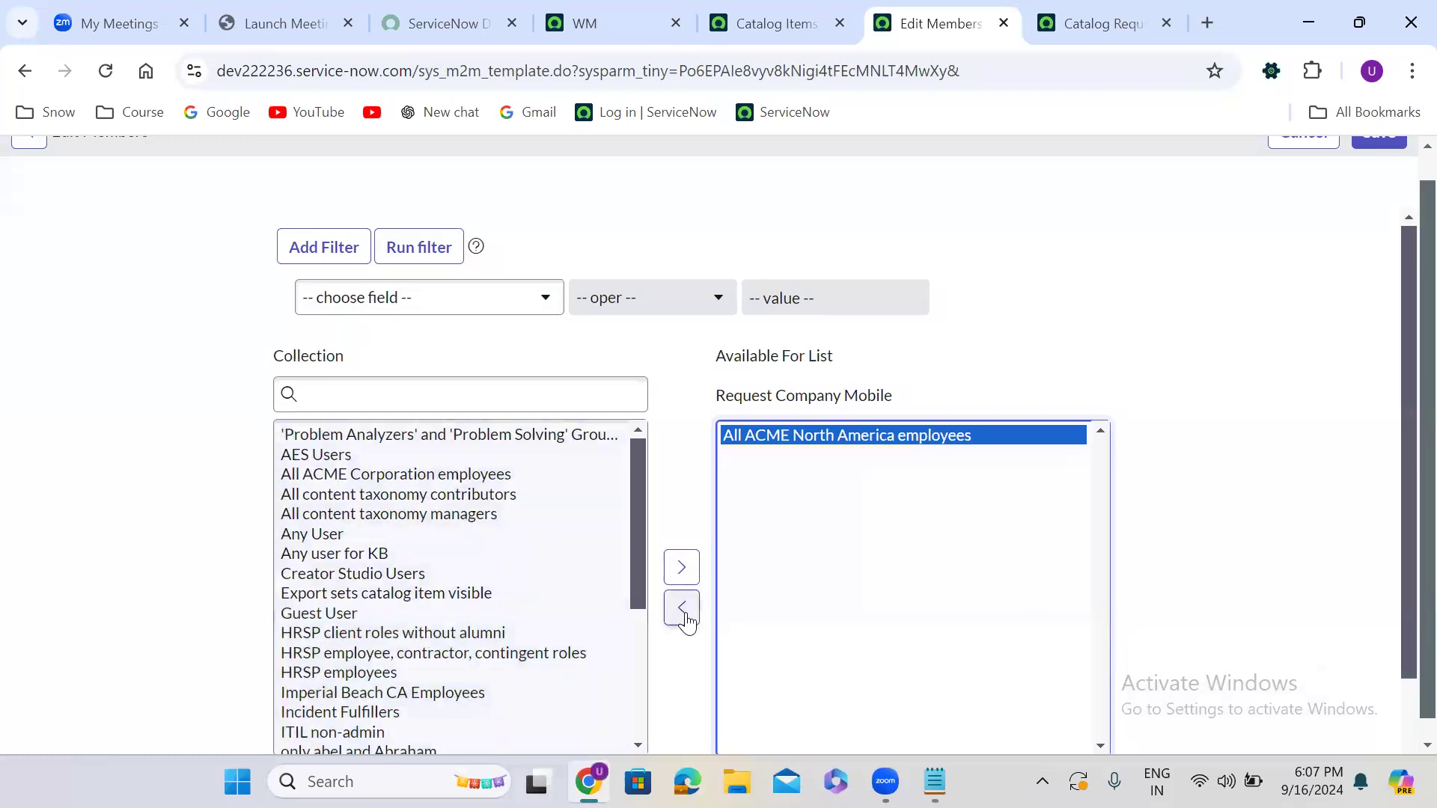
click(691, 638)
scroll(1385, 172, up, 1)
click(1389, 163)
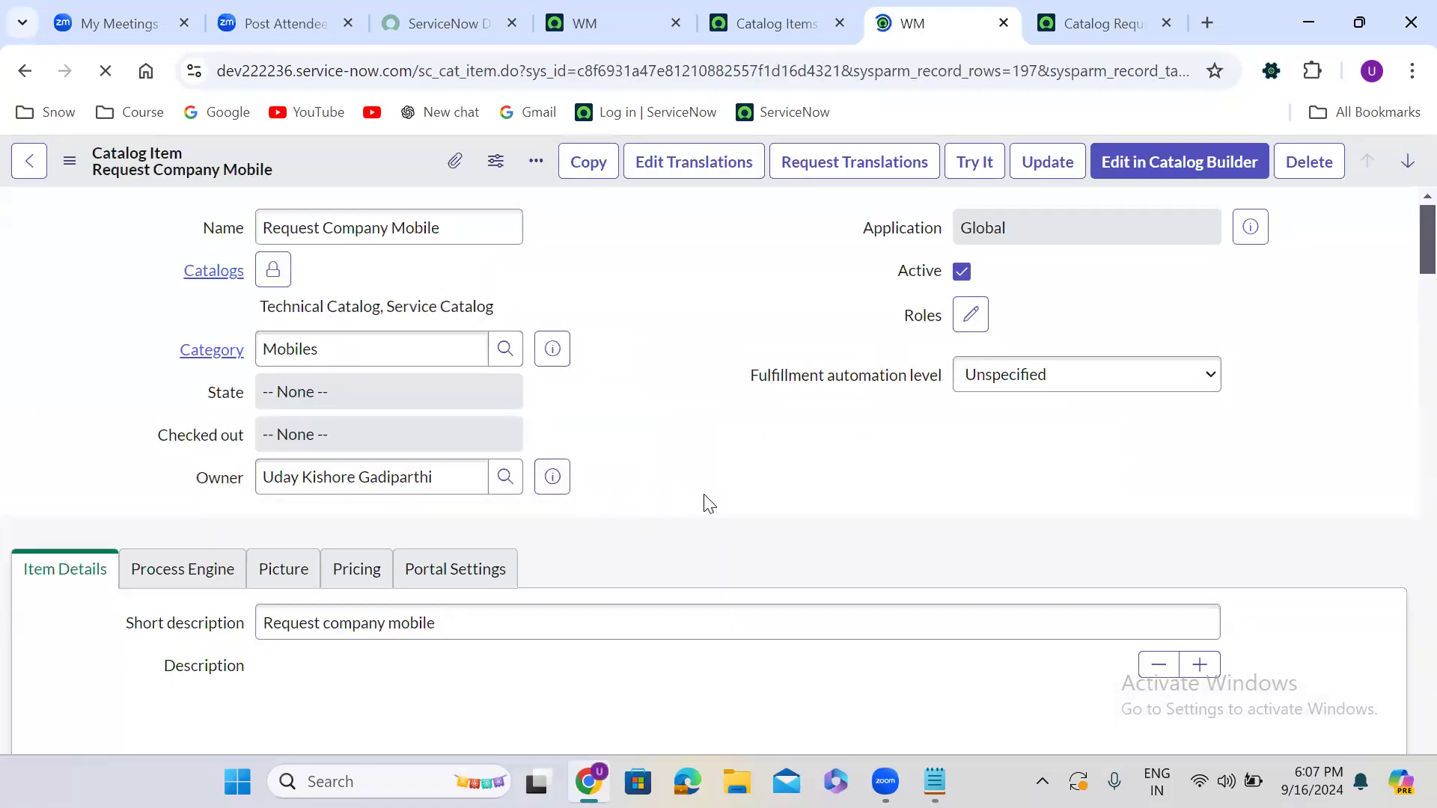
Check the item's Available For and Not Available For lists and inspect the Not Available For user criteria record in a separate tab.
scroll(709, 504, down, 1)
scroll(709, 504, down, 10)
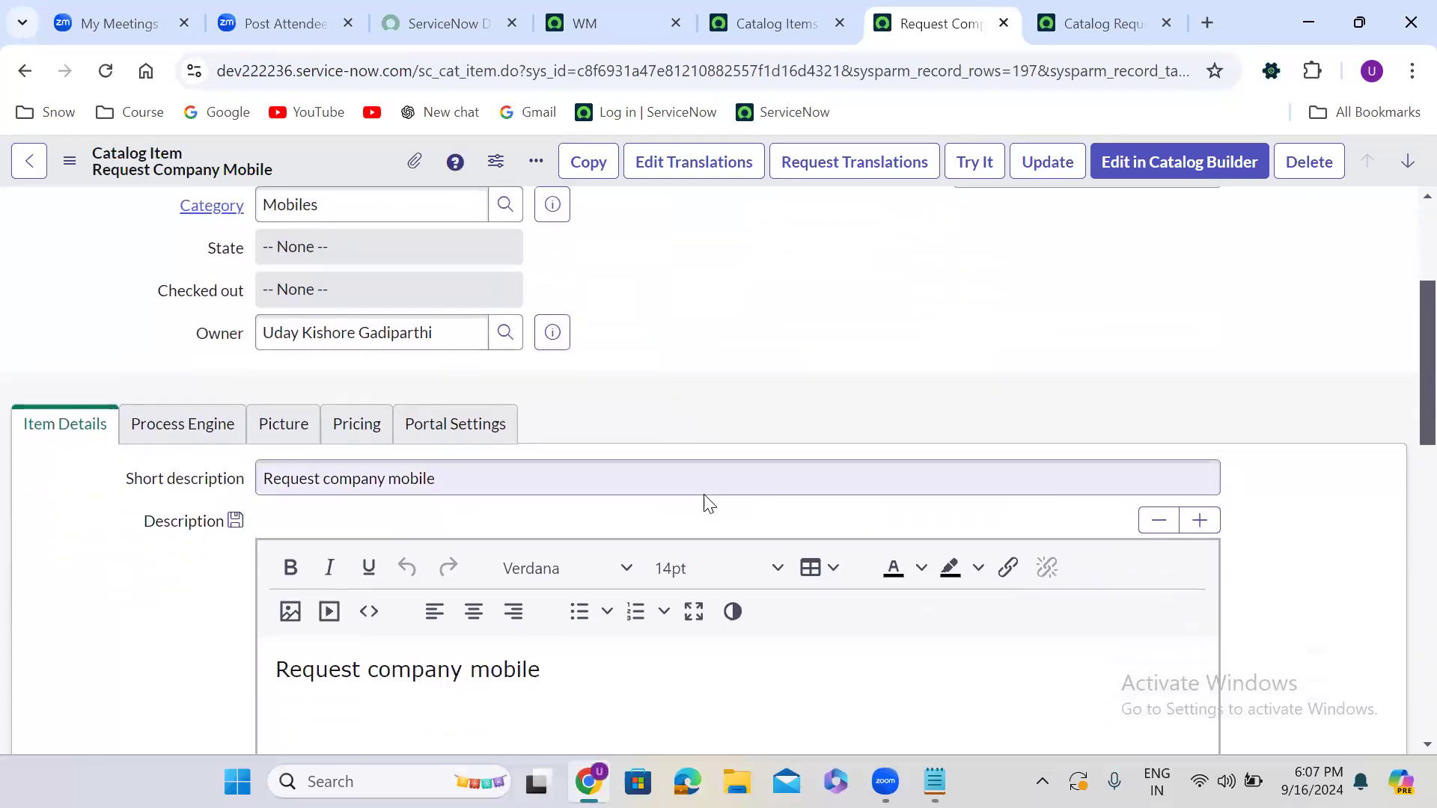
scroll(705, 503, down, 4)
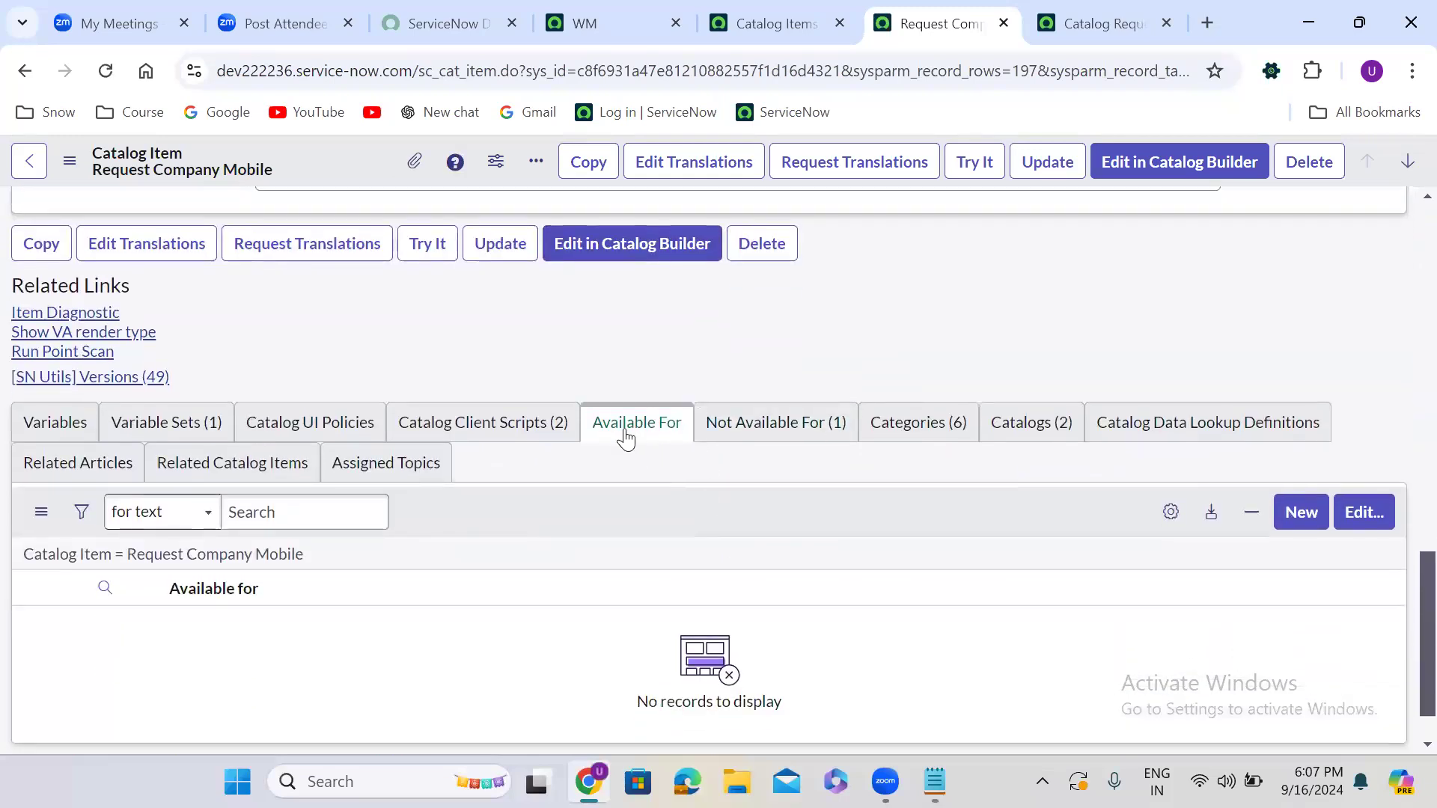
click(724, 443)
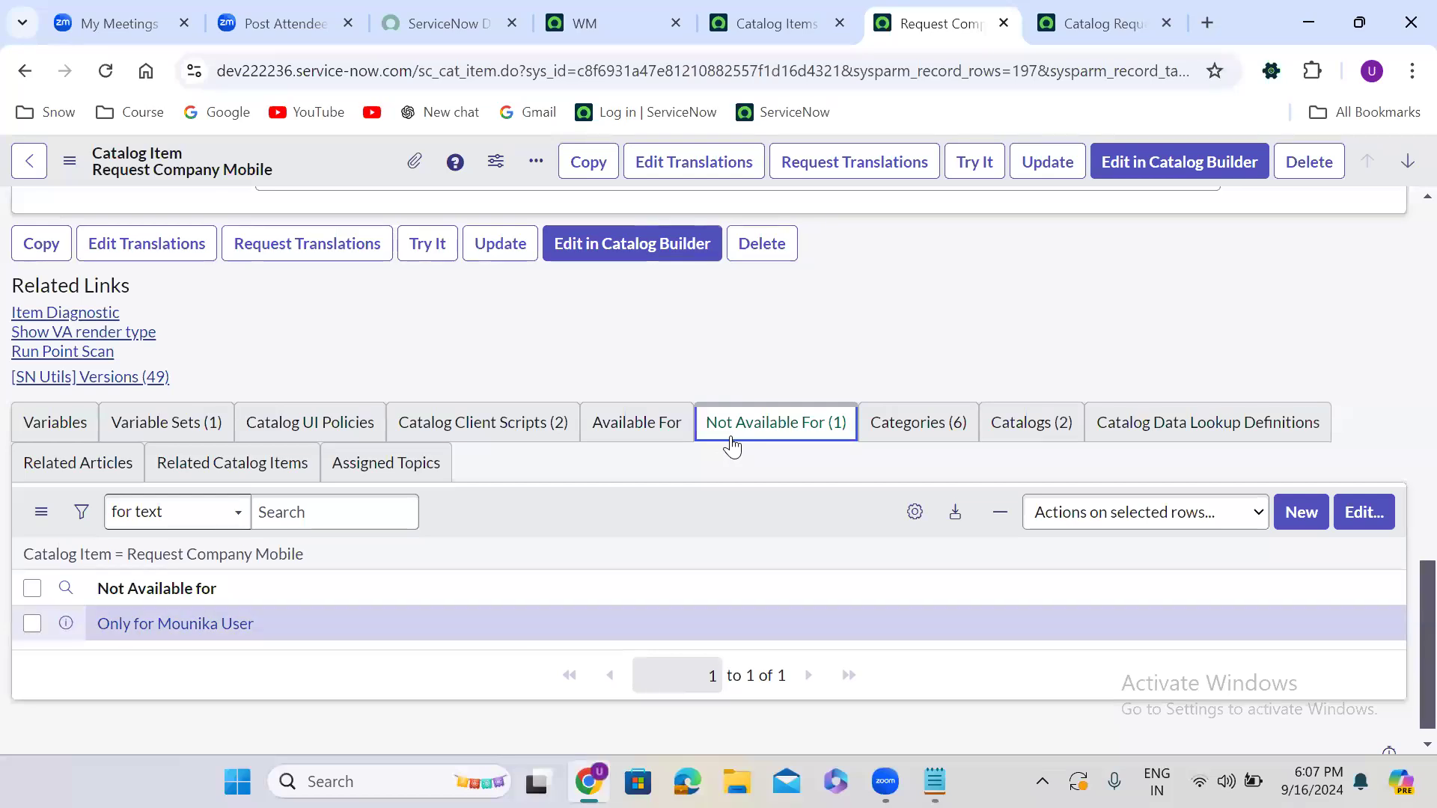
ctrl+click(175, 625)
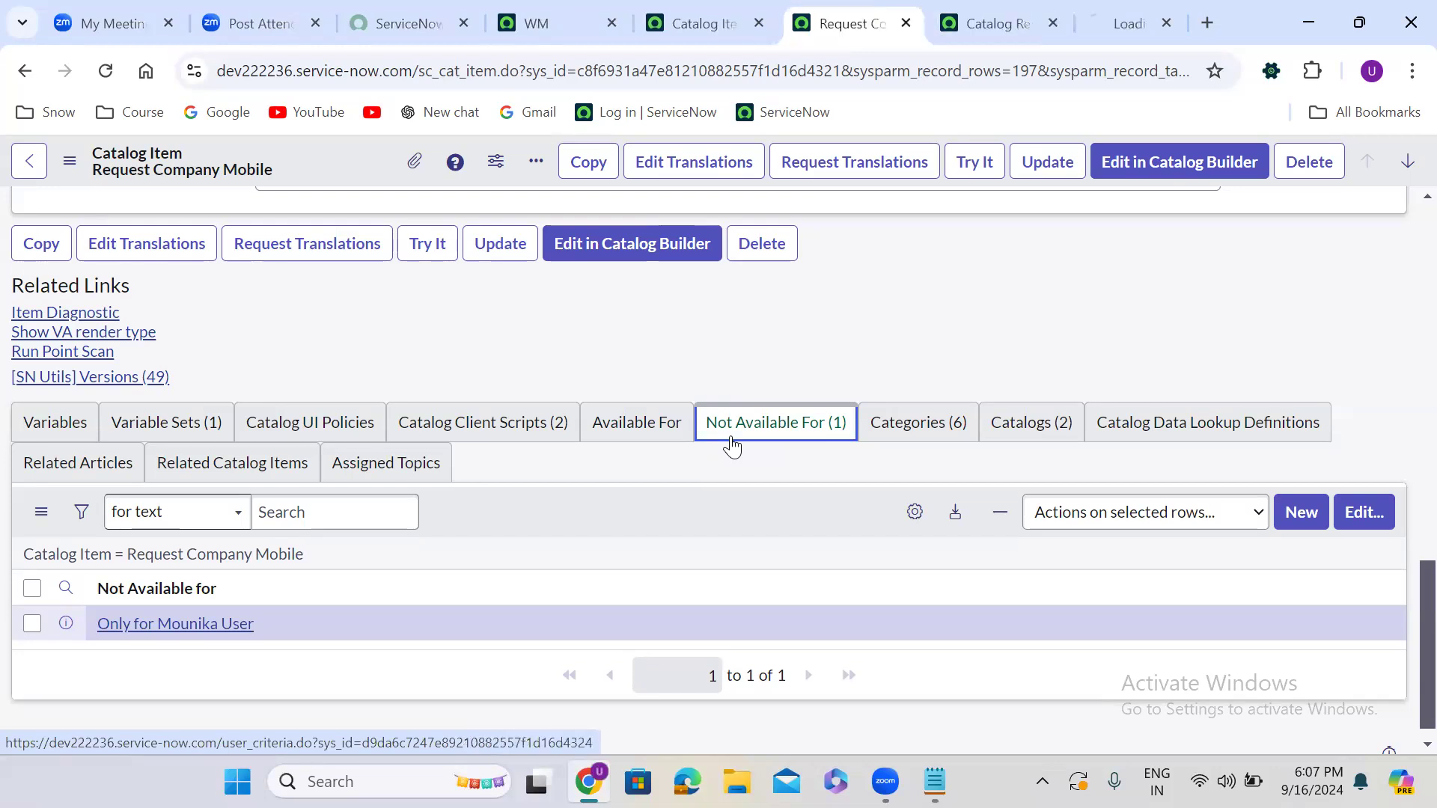
click(1155, 9)
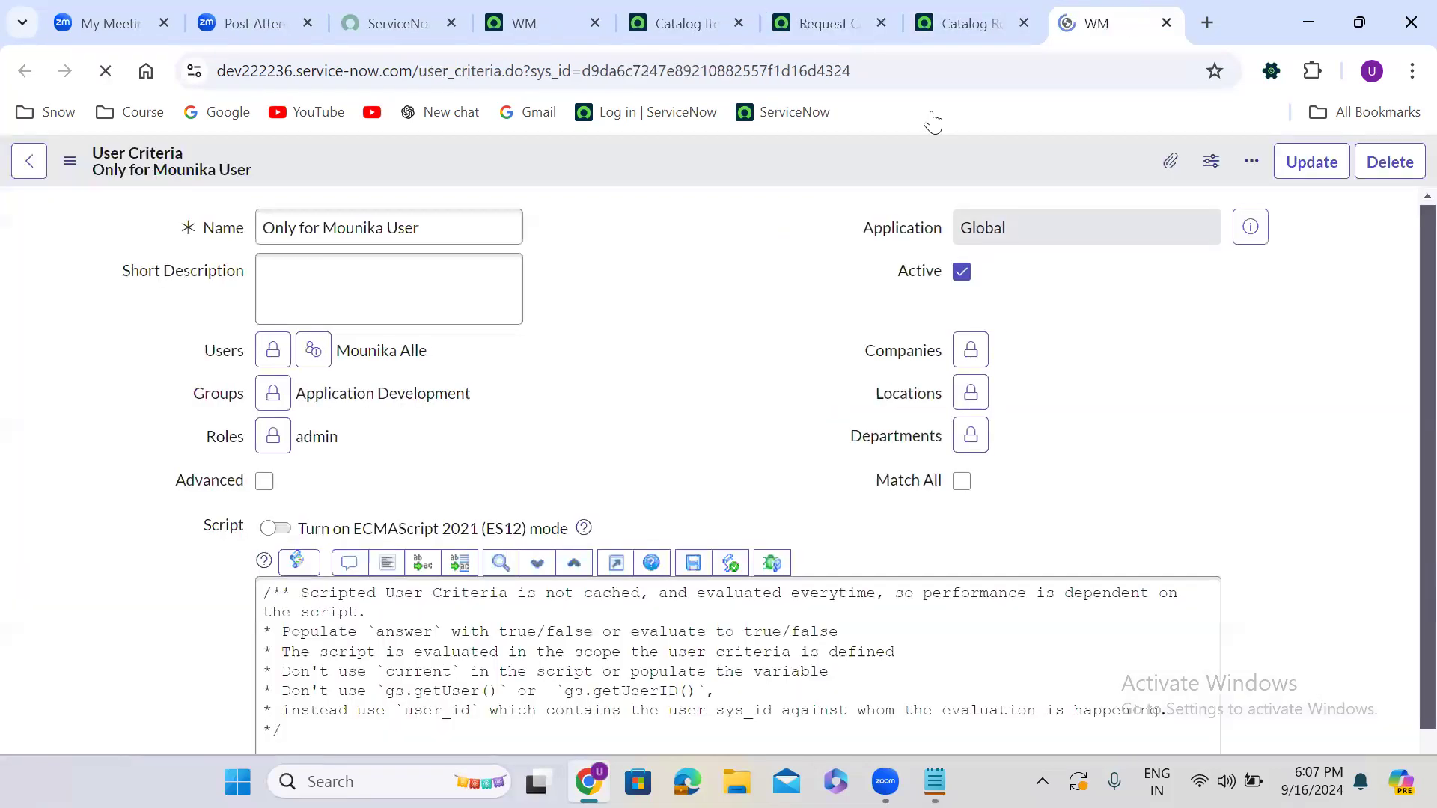
click(1168, 23)
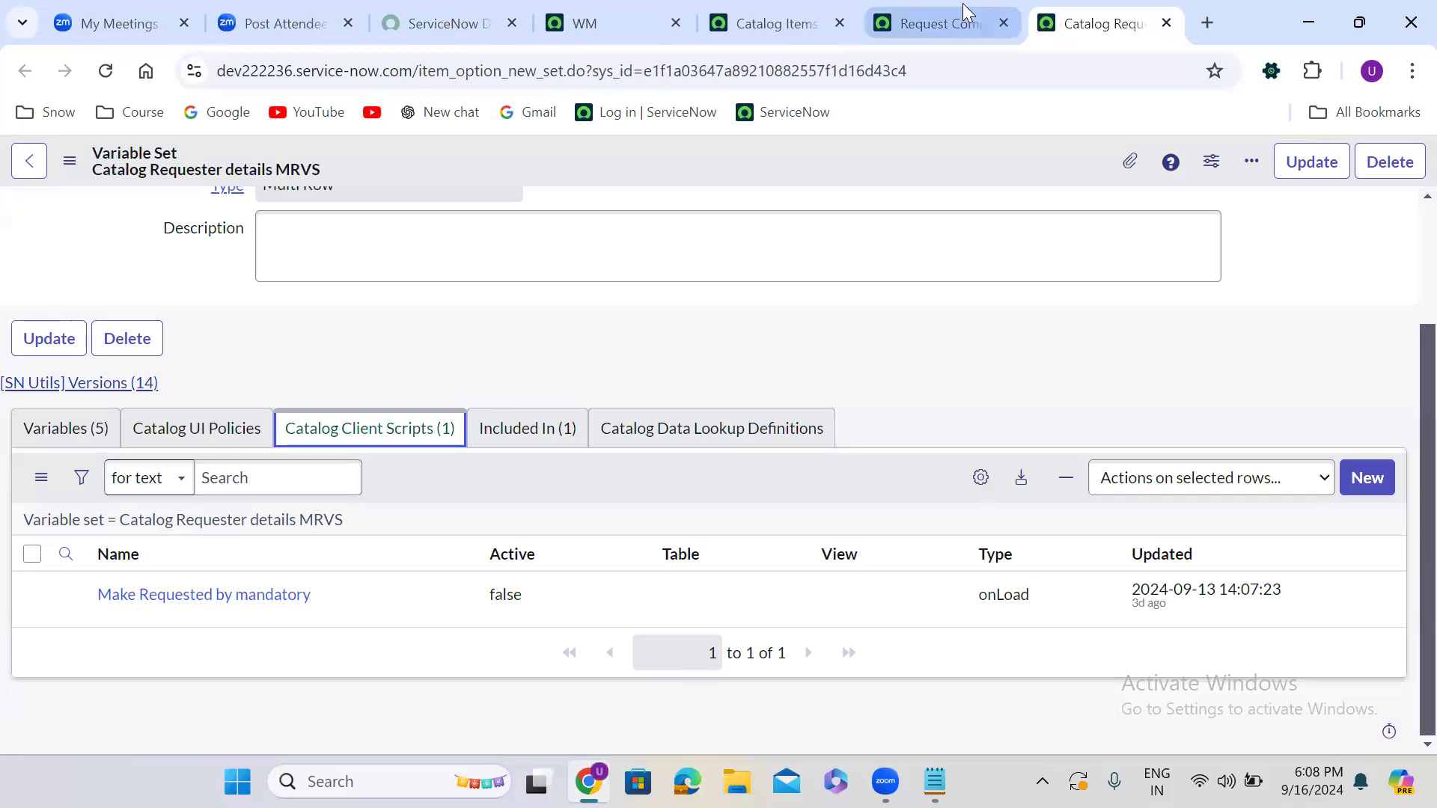
Search the user criteria collection for "only", add the single named user's criteria to the item's Available For list and save.
click(966, 17)
click(1364, 515)
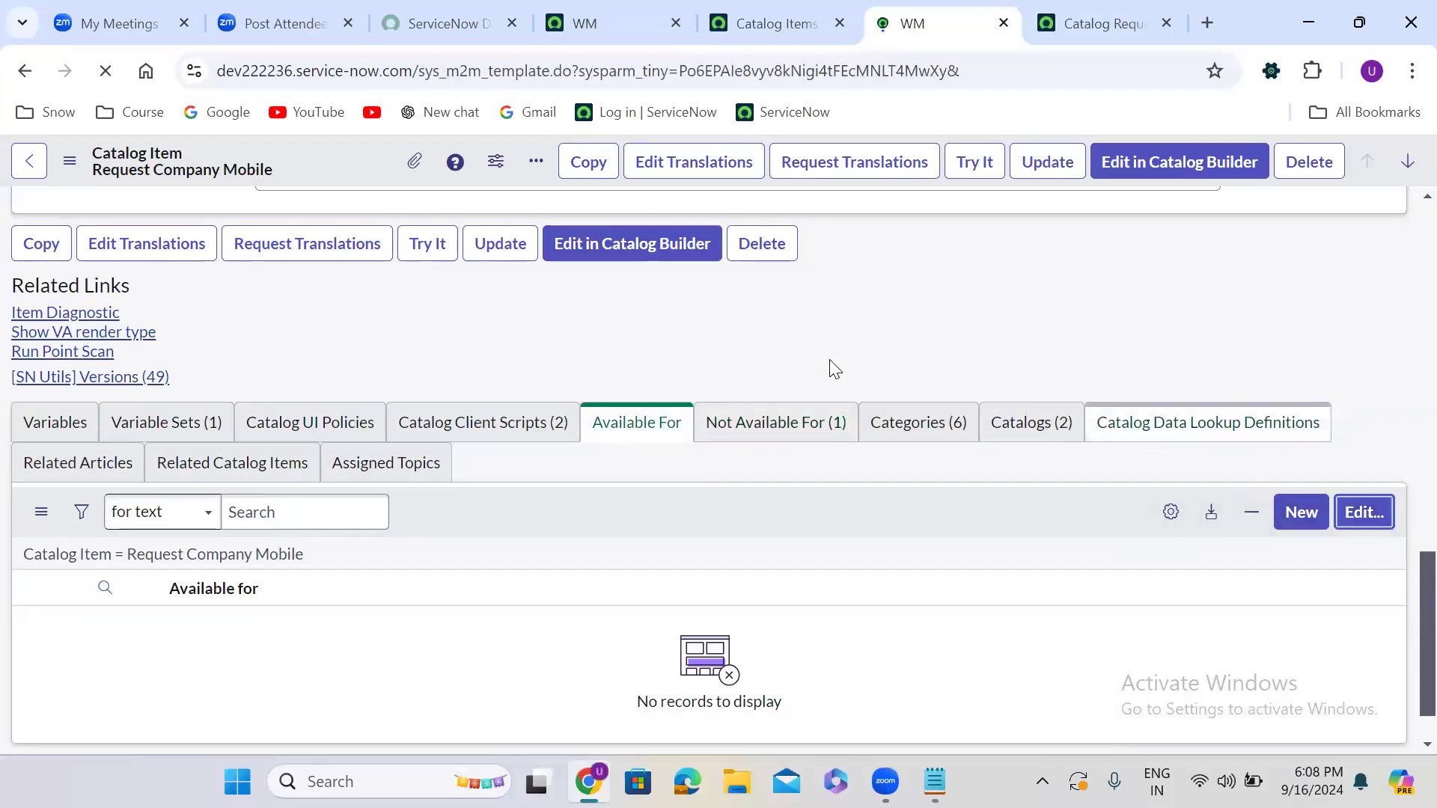
click(461, 421)
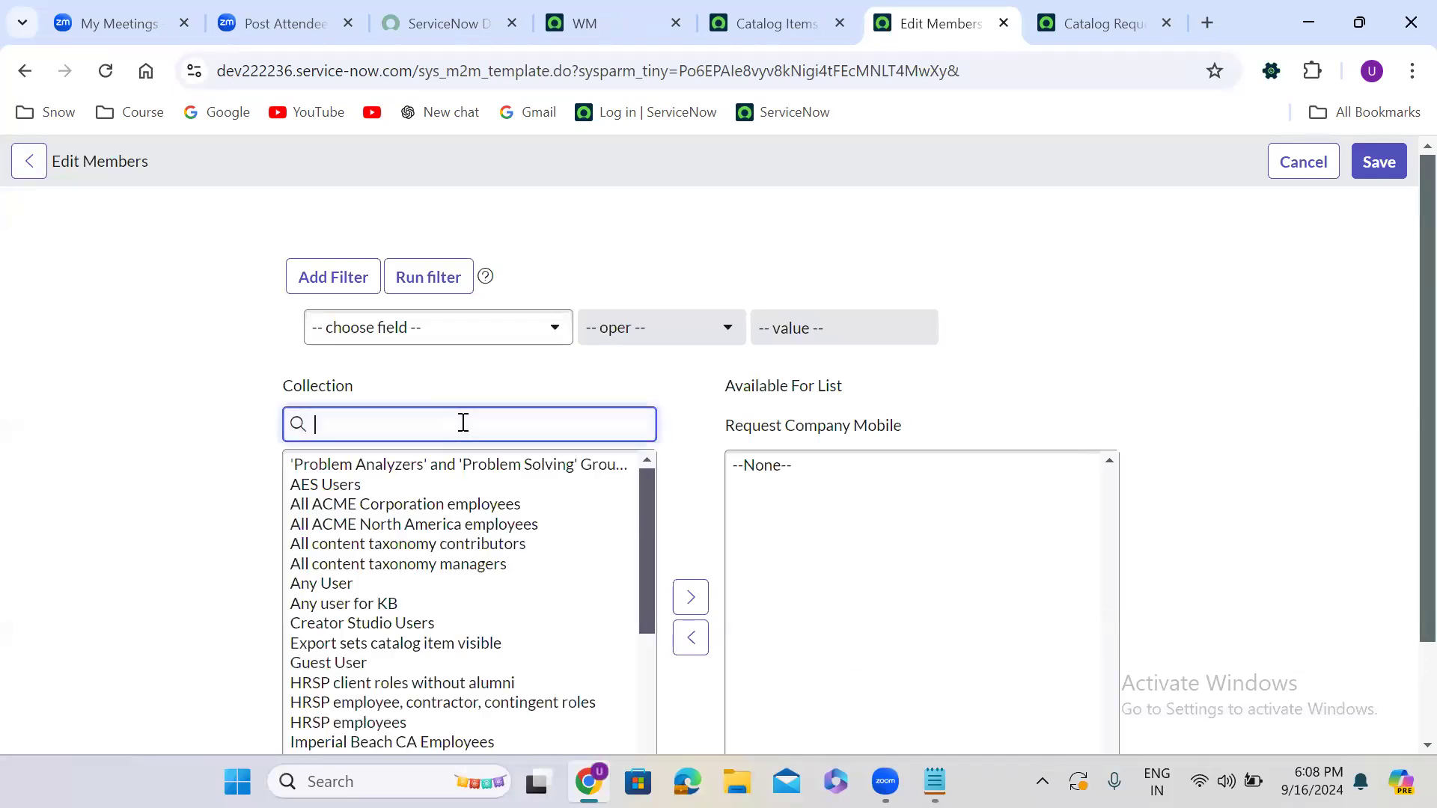
text(only)
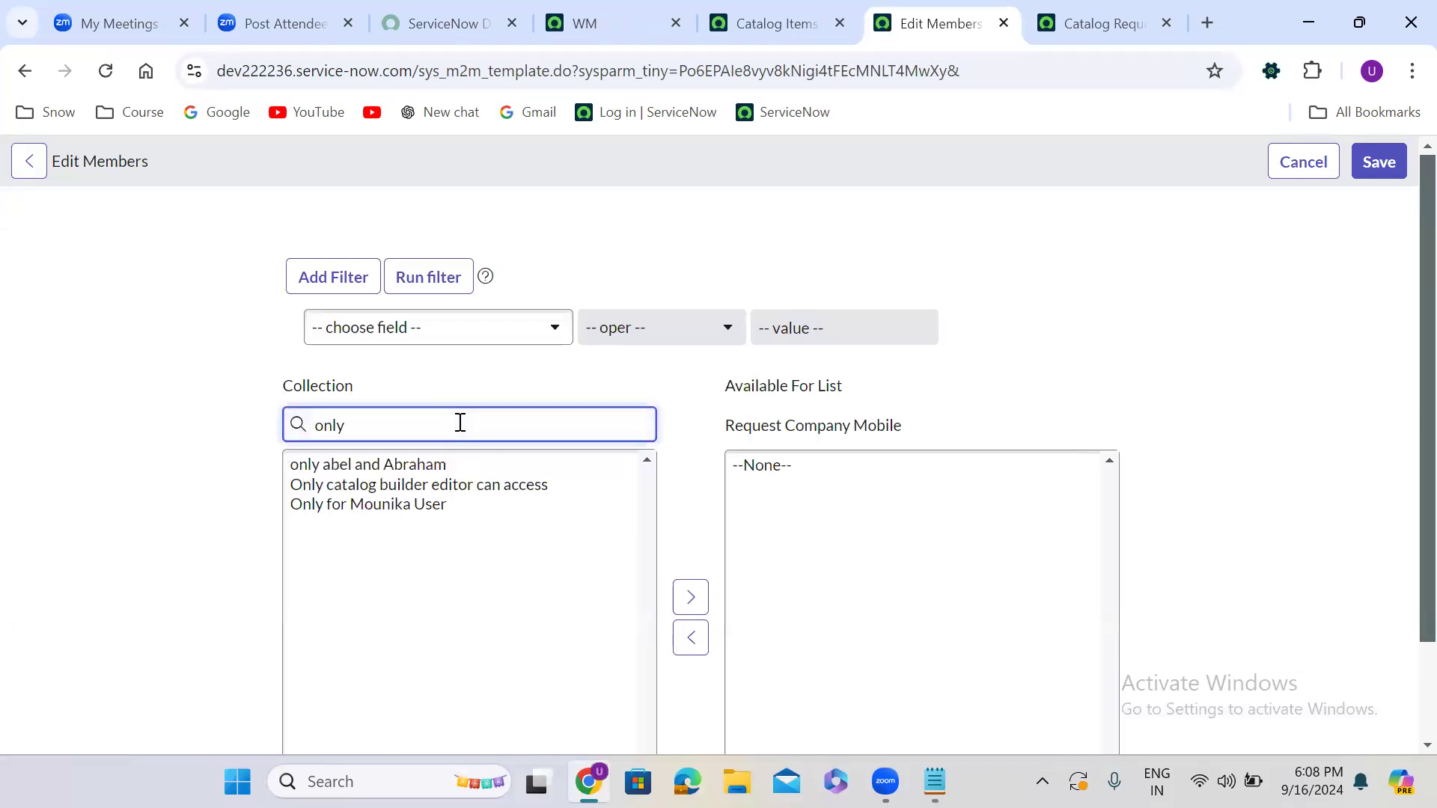
click(436, 513)
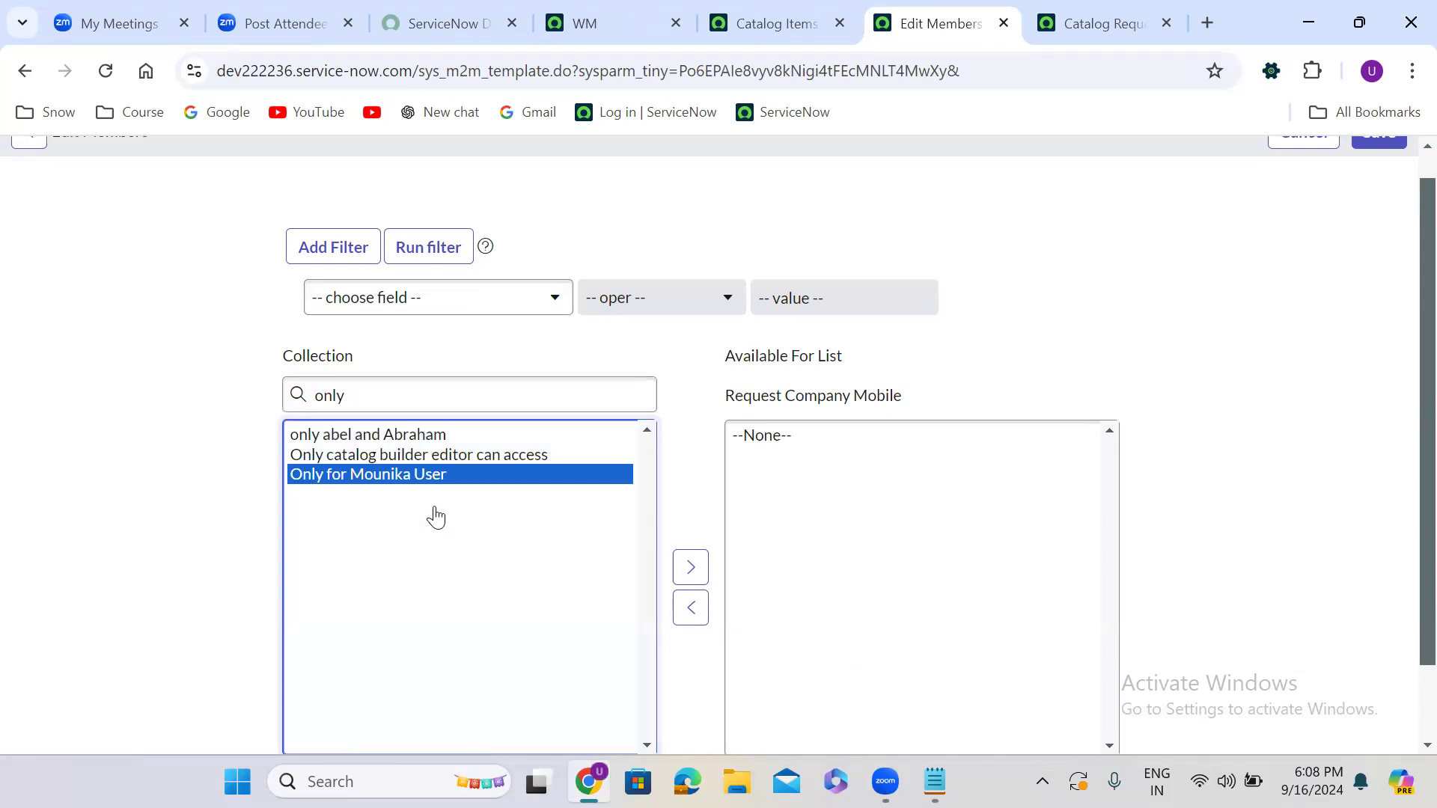
click(688, 595)
scroll(1392, 168, up, 2)
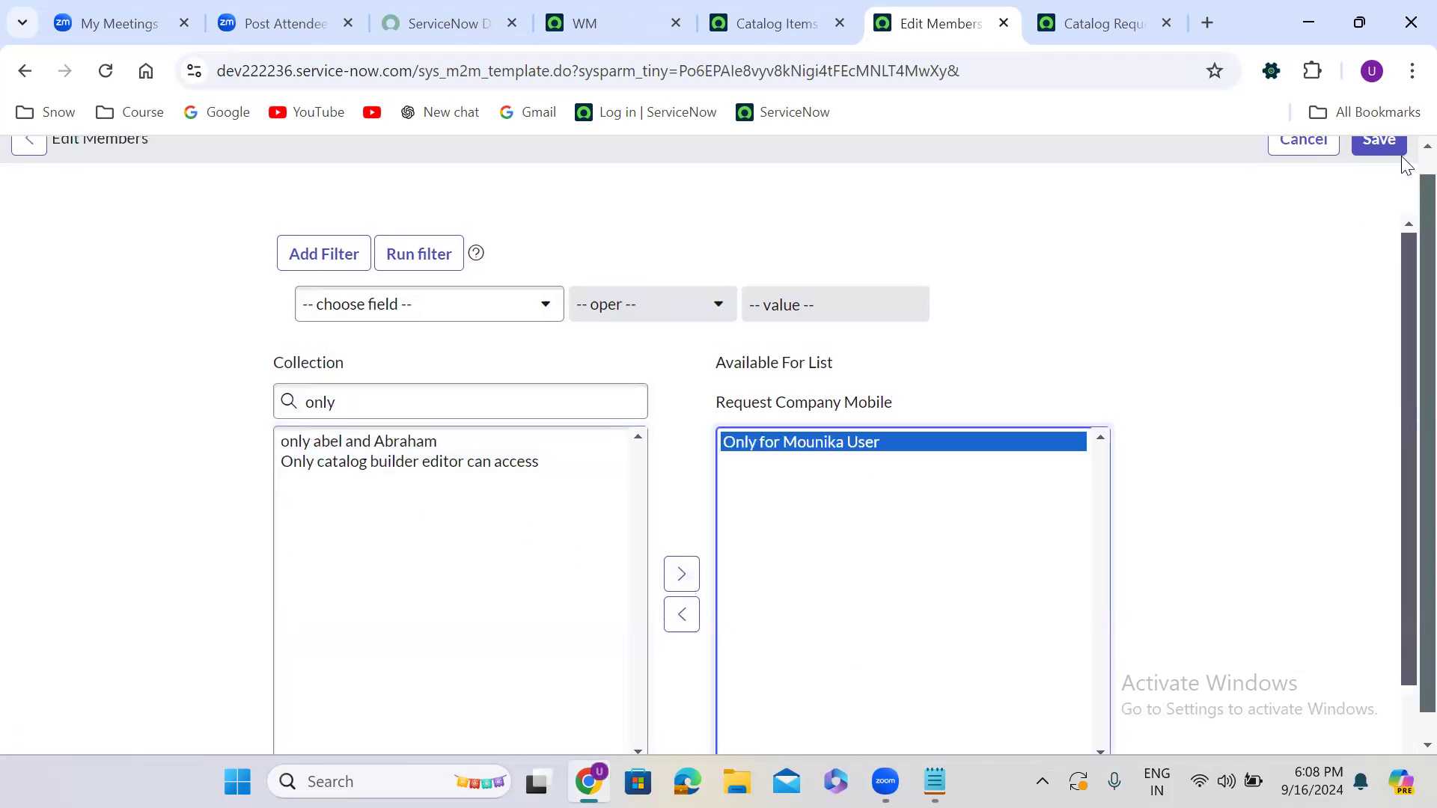
click(1386, 166)
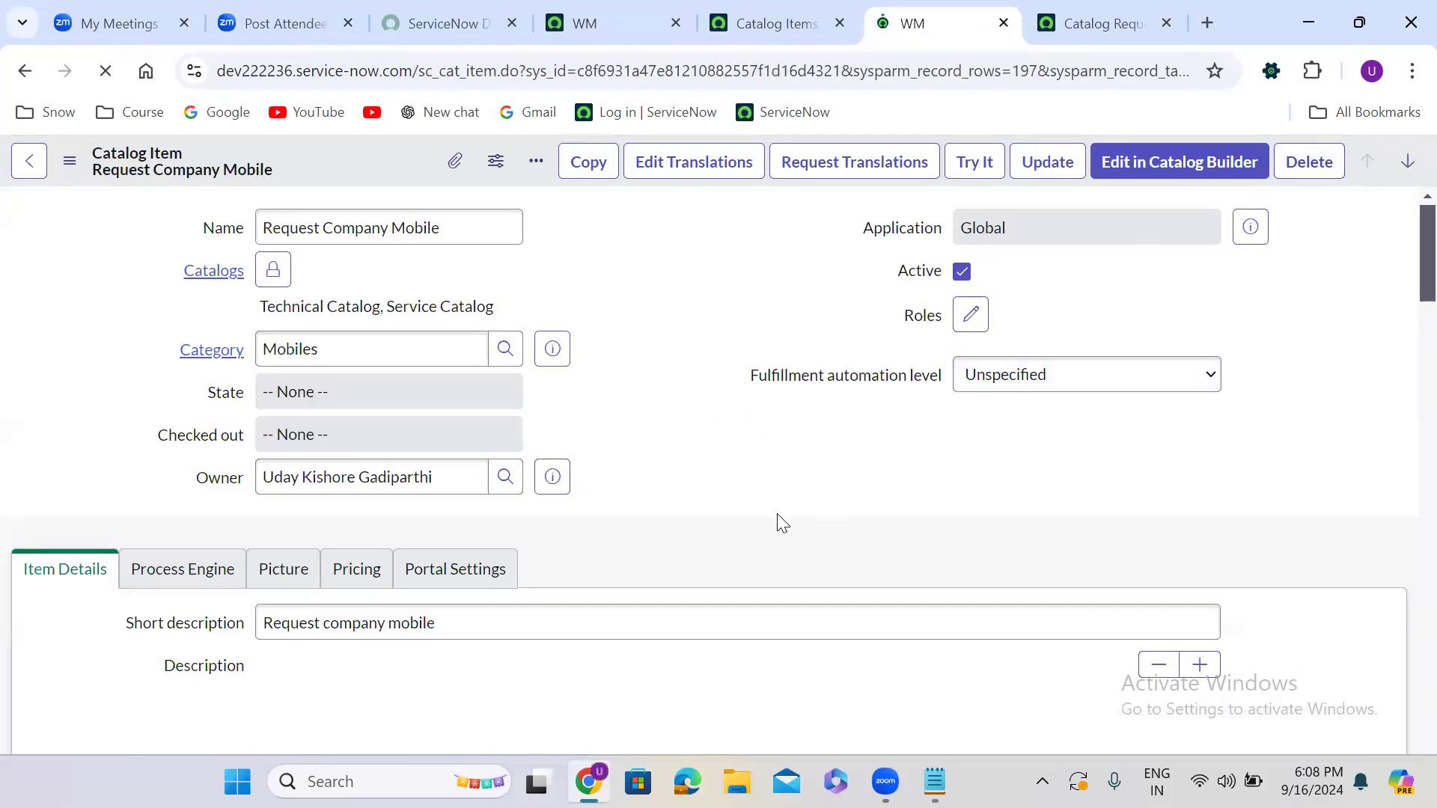
Compare the user criteria in the Available For and Not Available For lists of the Request Company Mobile item.
scroll(655, 516, down, 10)
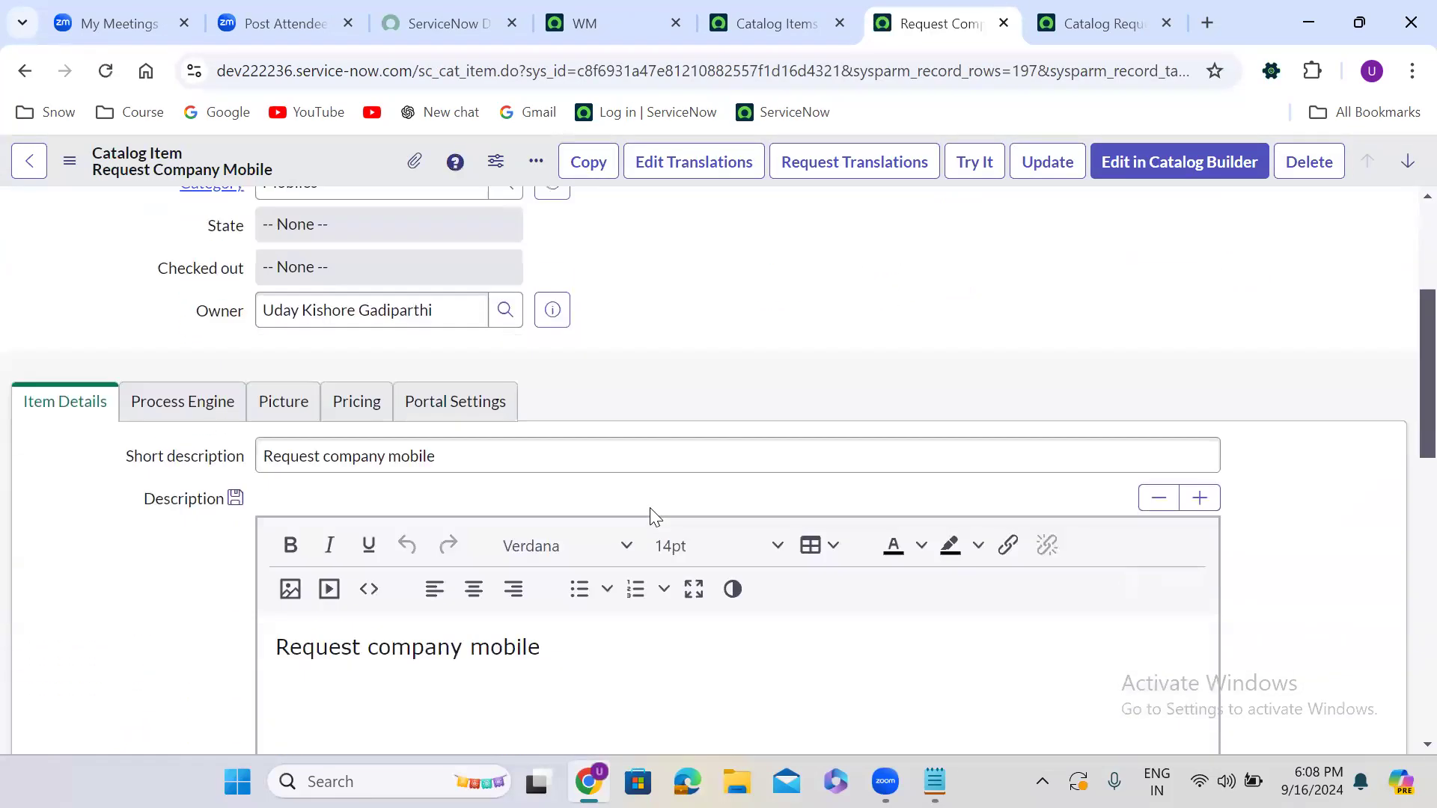
scroll(655, 516, down, 5)
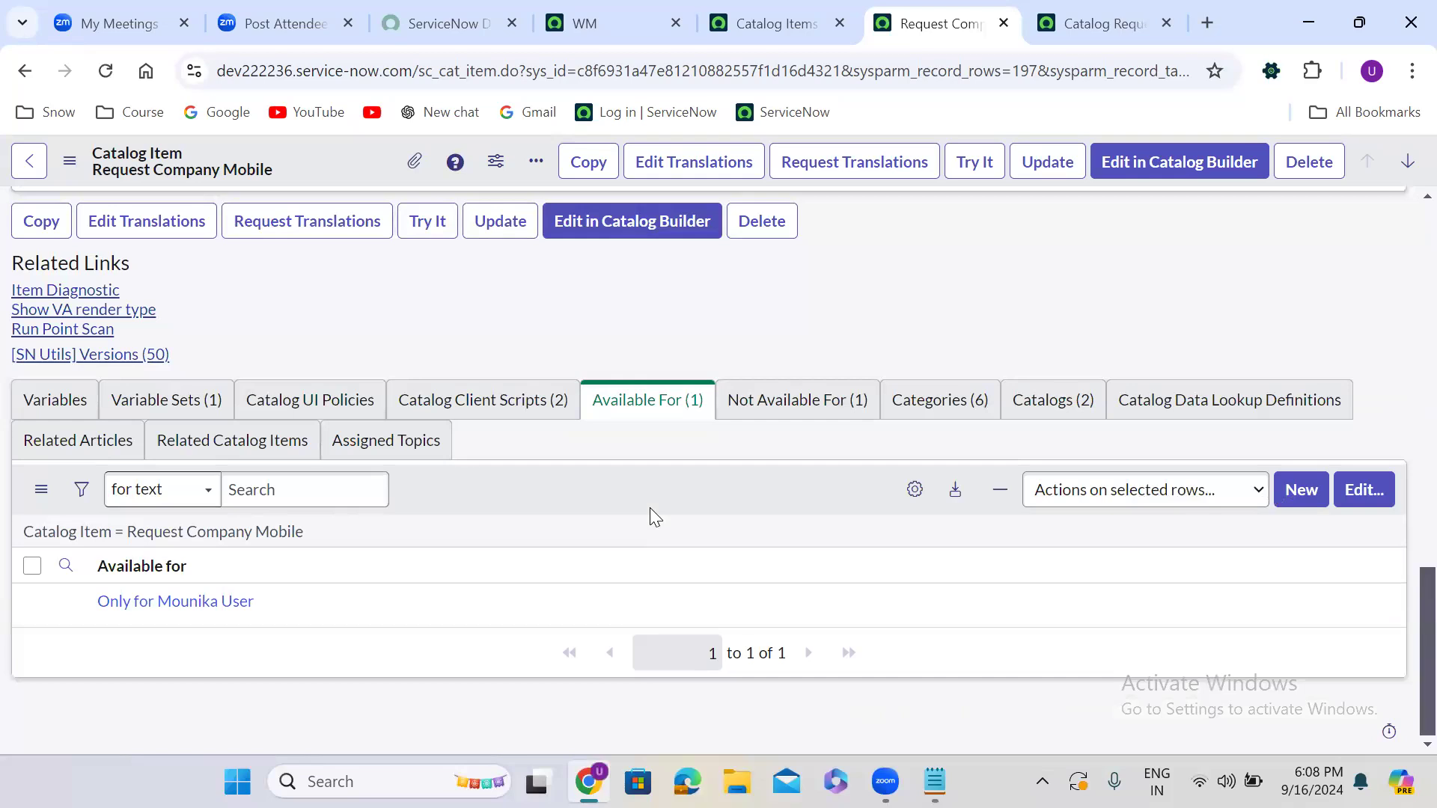
click(804, 401)
click(652, 419)
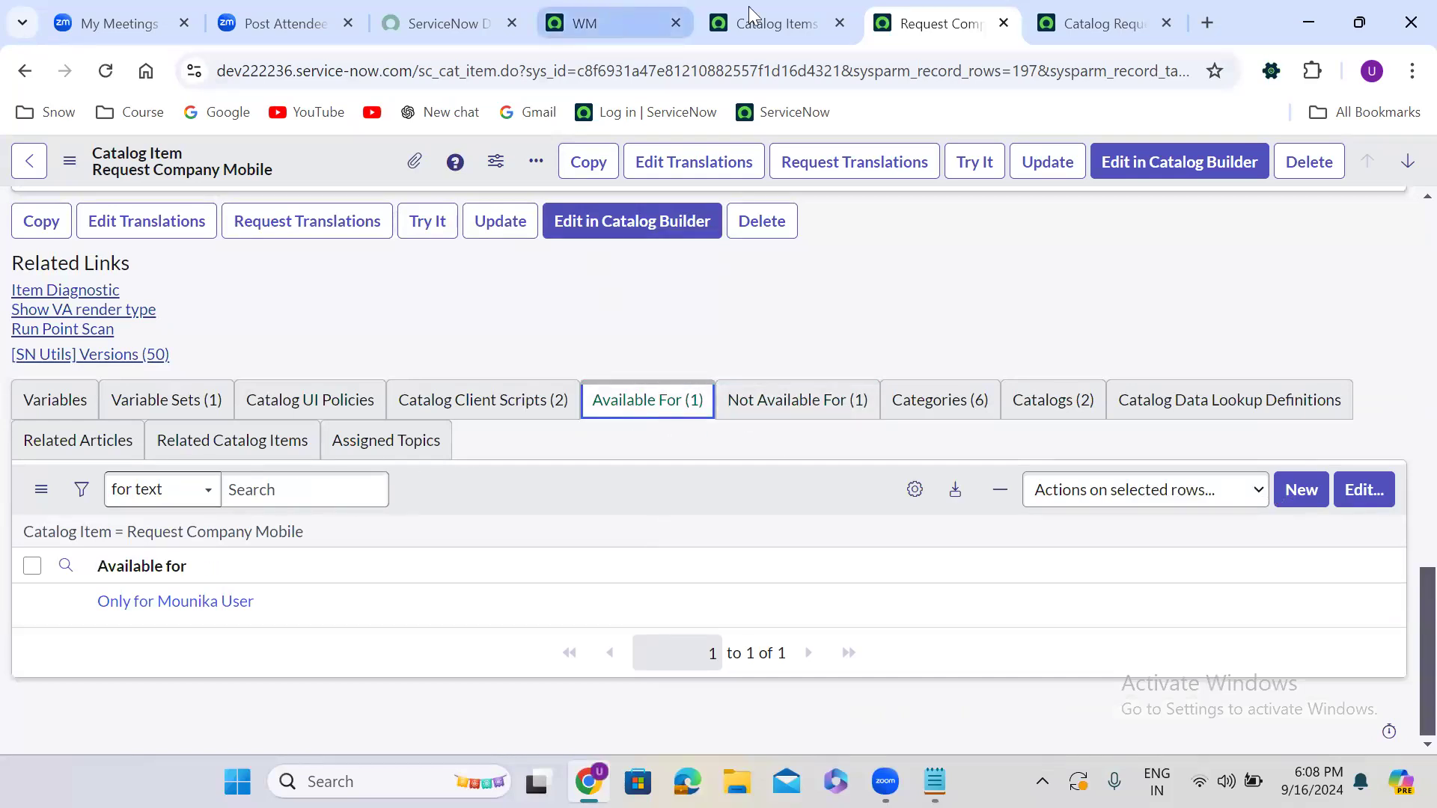
View the Make Requested by mandatory client script of the Catalog Requester details MRVS variable set in a separate tab, then close it.
click(614, 15)
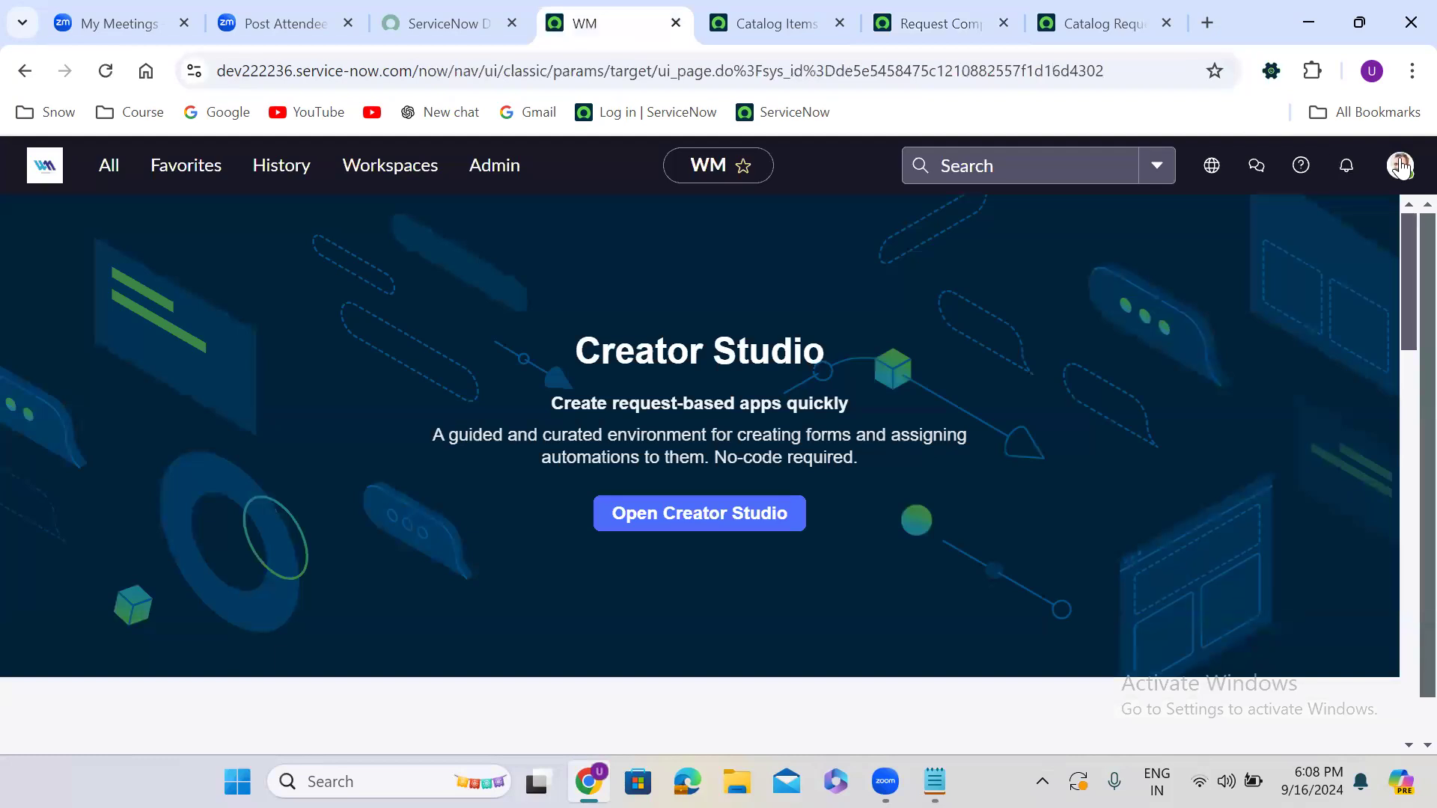
click(1098, 12)
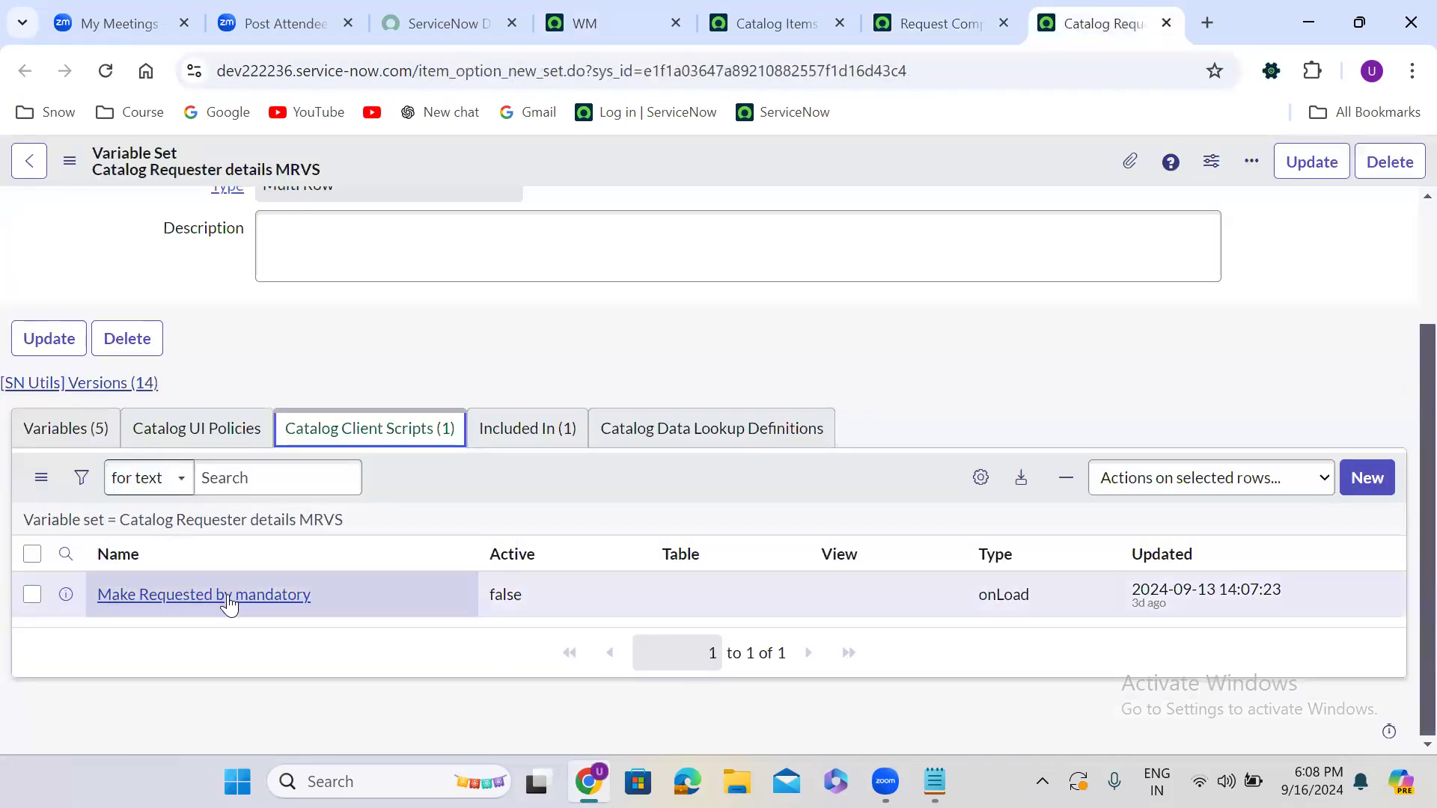
middle_click(229, 604)
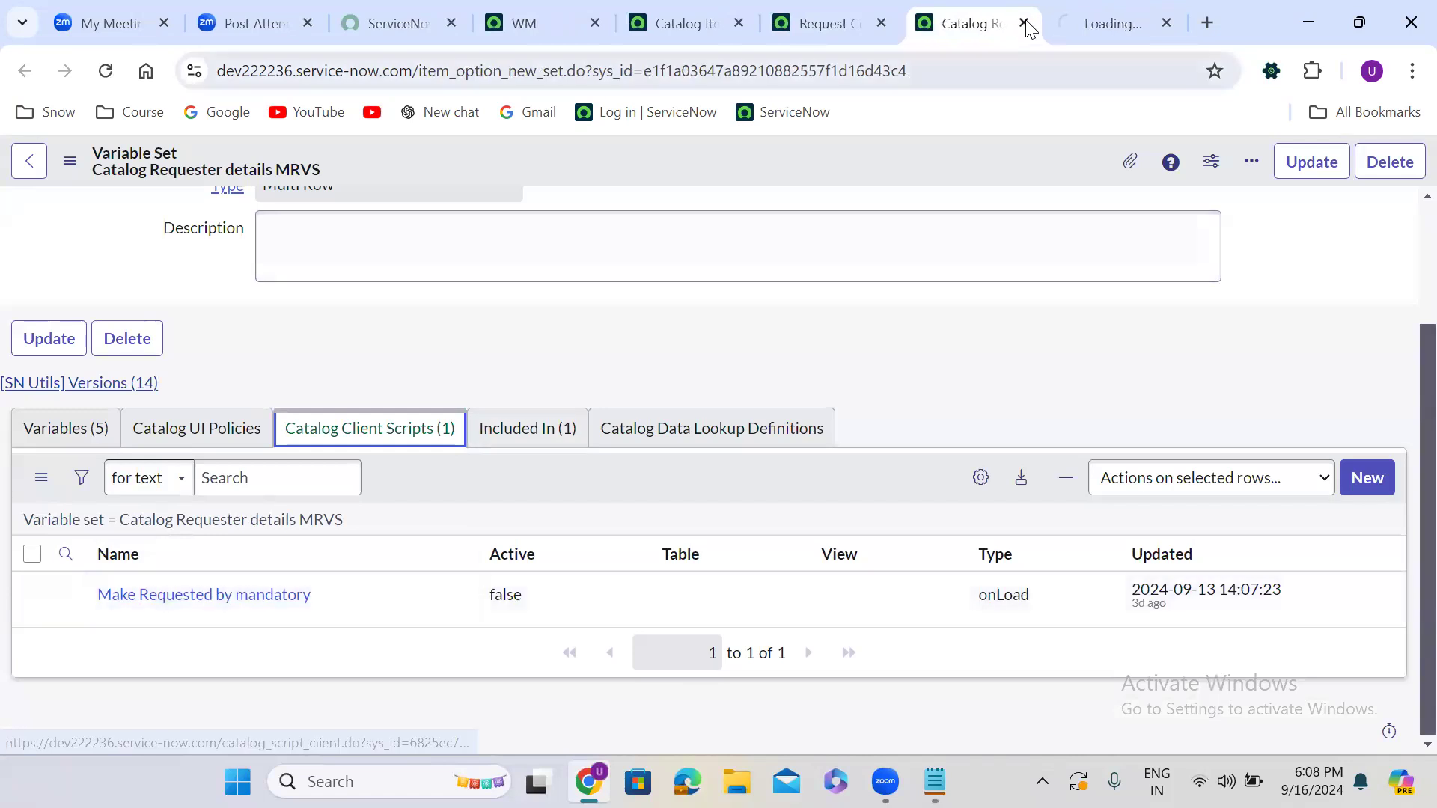
click(1072, 14)
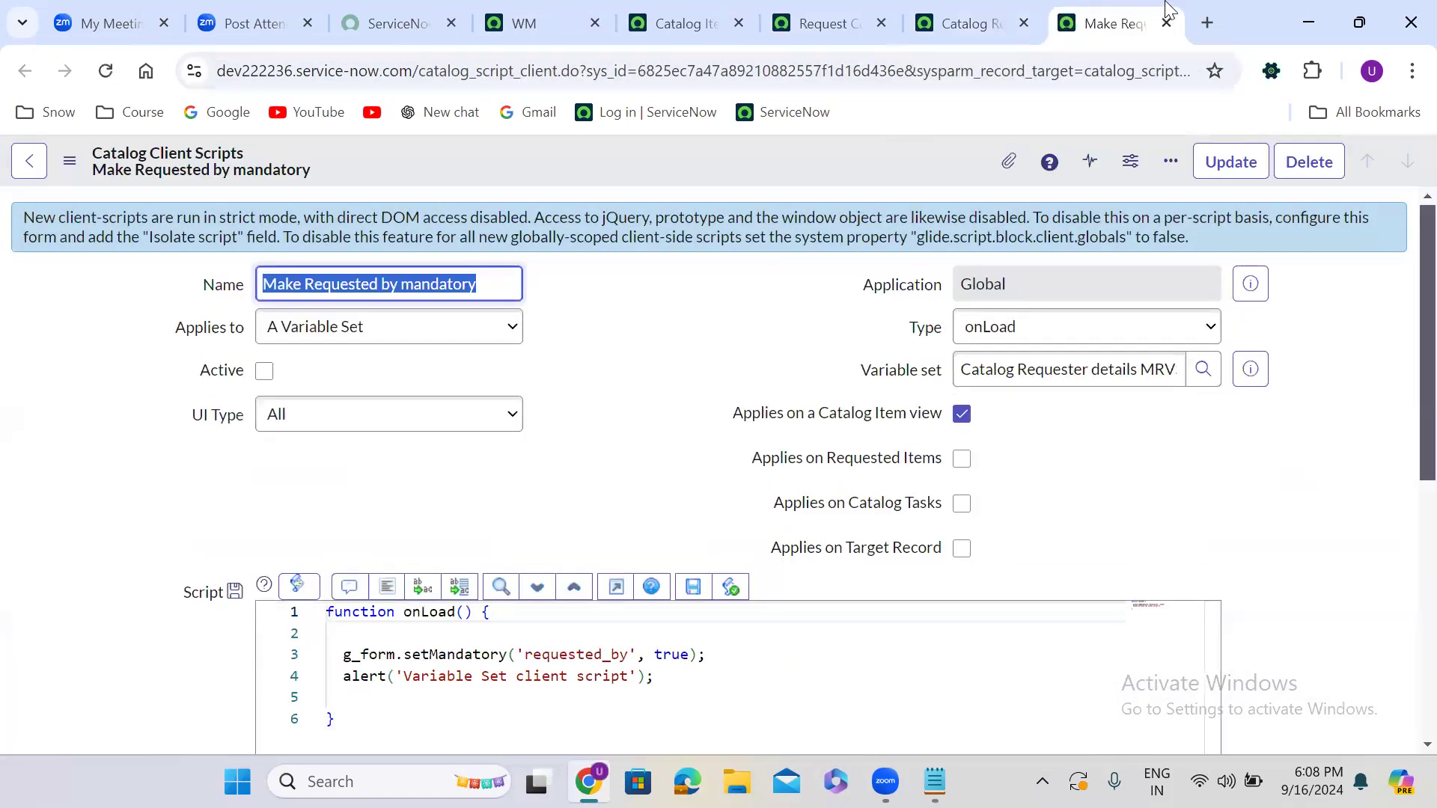
key(ctrl+w)
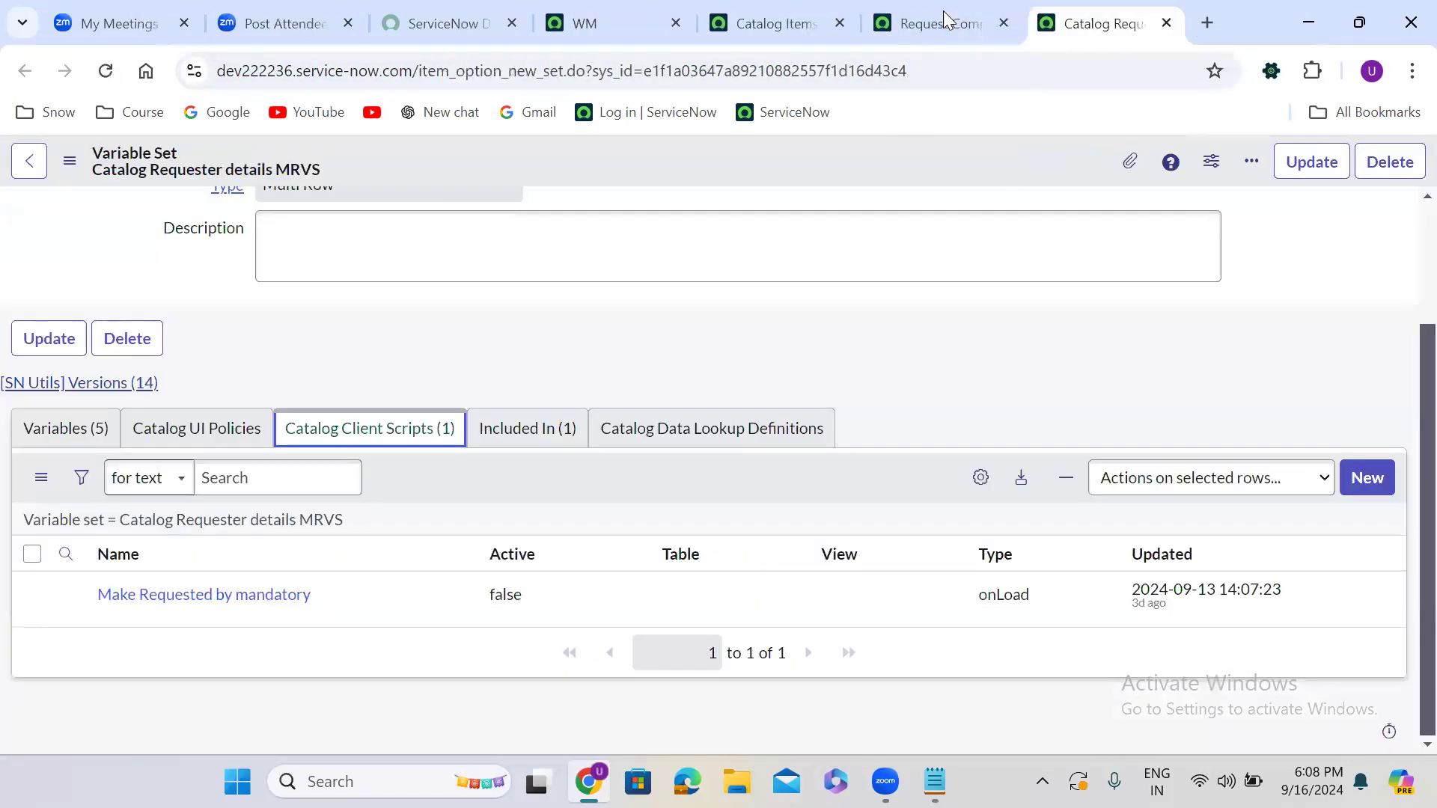
Open the user criteria record from the Request Company Mobile item's Available For list in a separate tab.
click(944, 16)
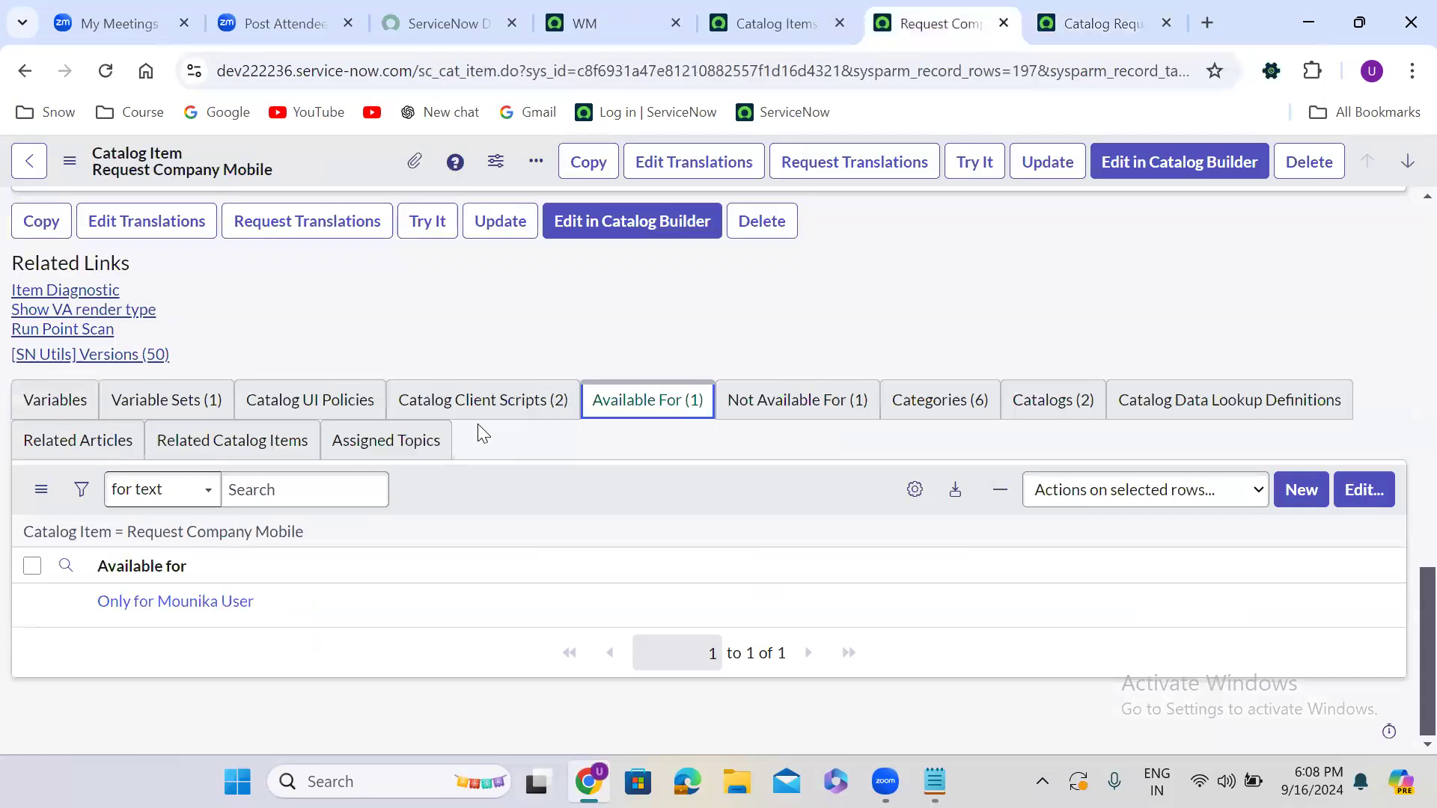
middle_click(183, 604)
click(948, 14)
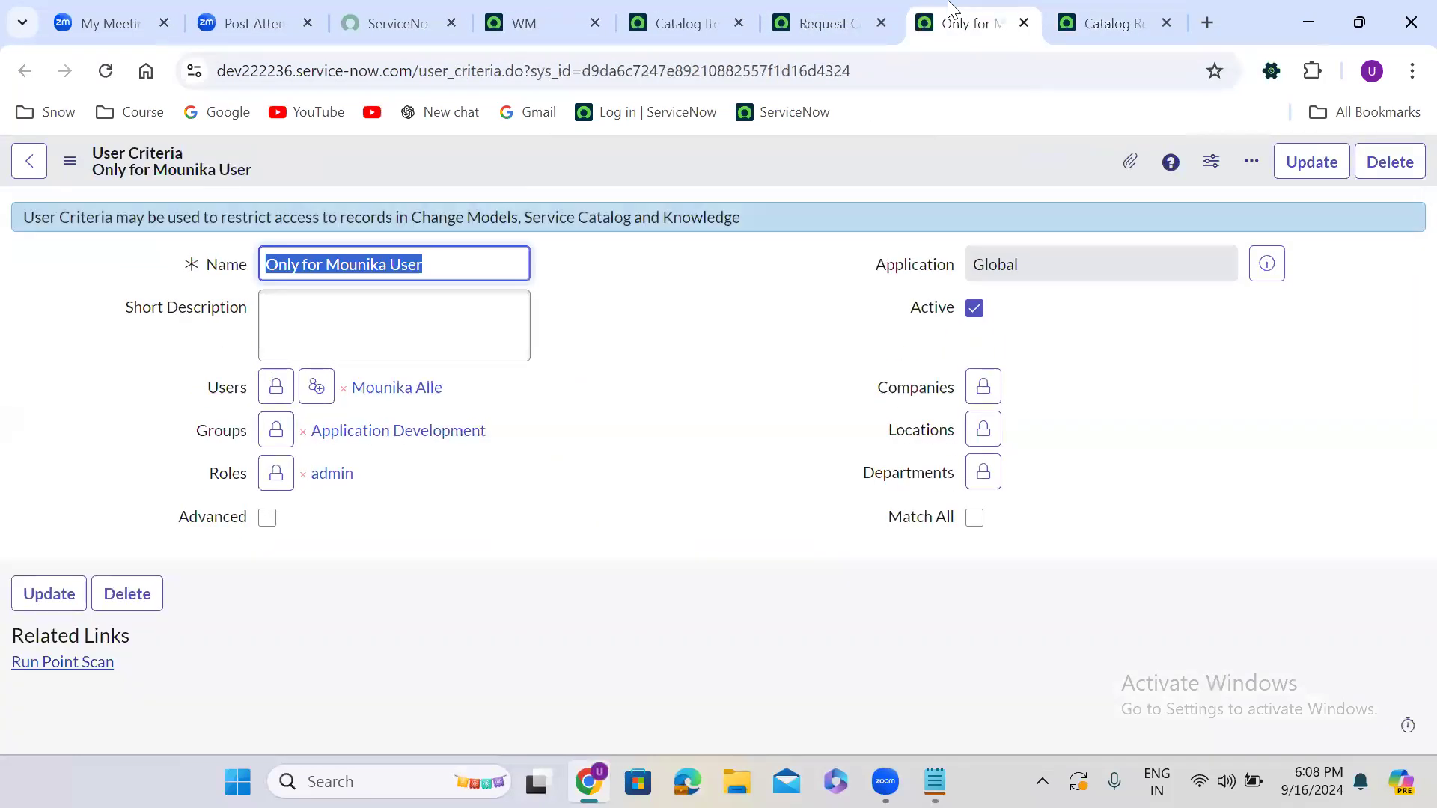
Impersonate the user named in the Available For user criteria from the ServiceNow home page.
key(ctrl+4)
click(1399, 166)
click(1235, 458)
click(629, 303)
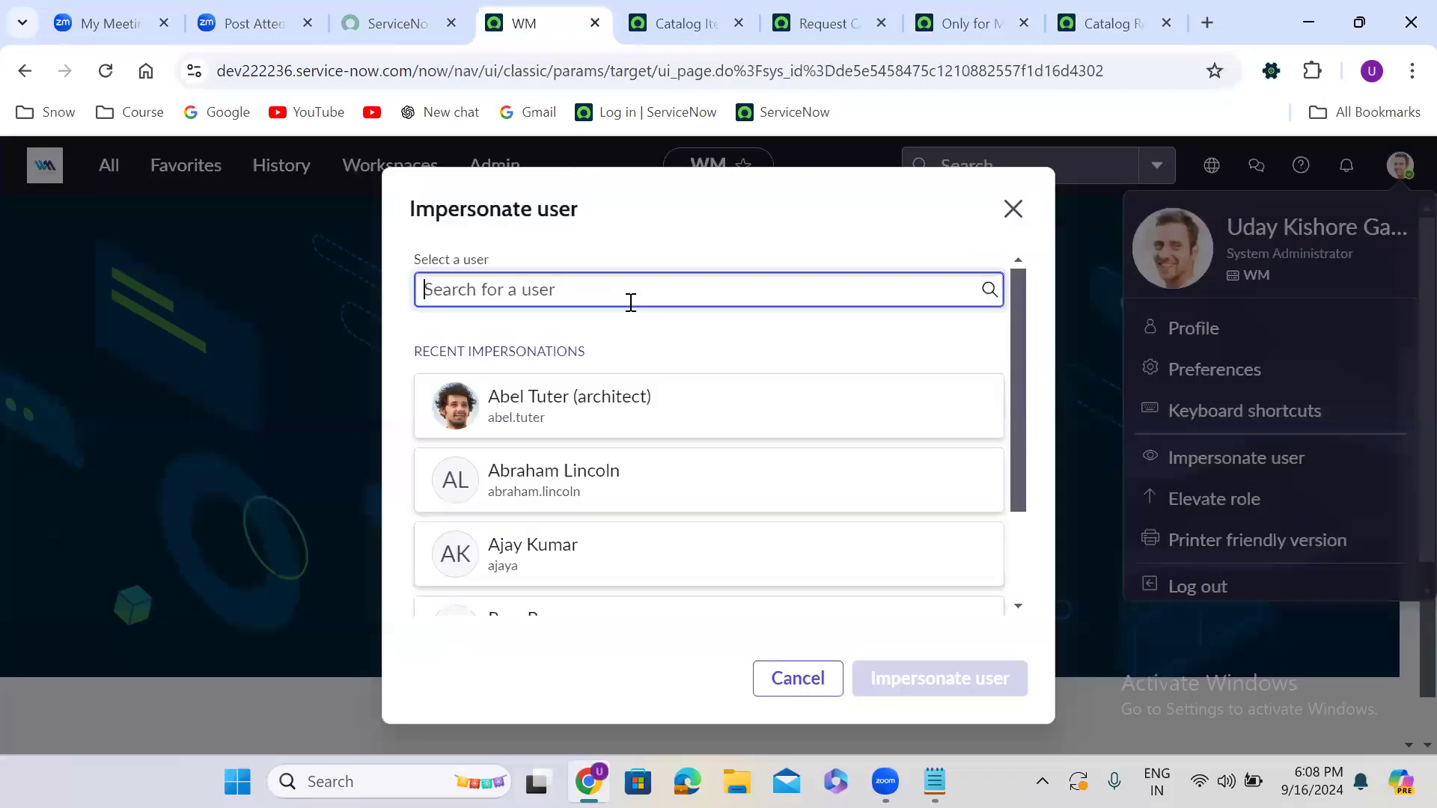
text(mounka)
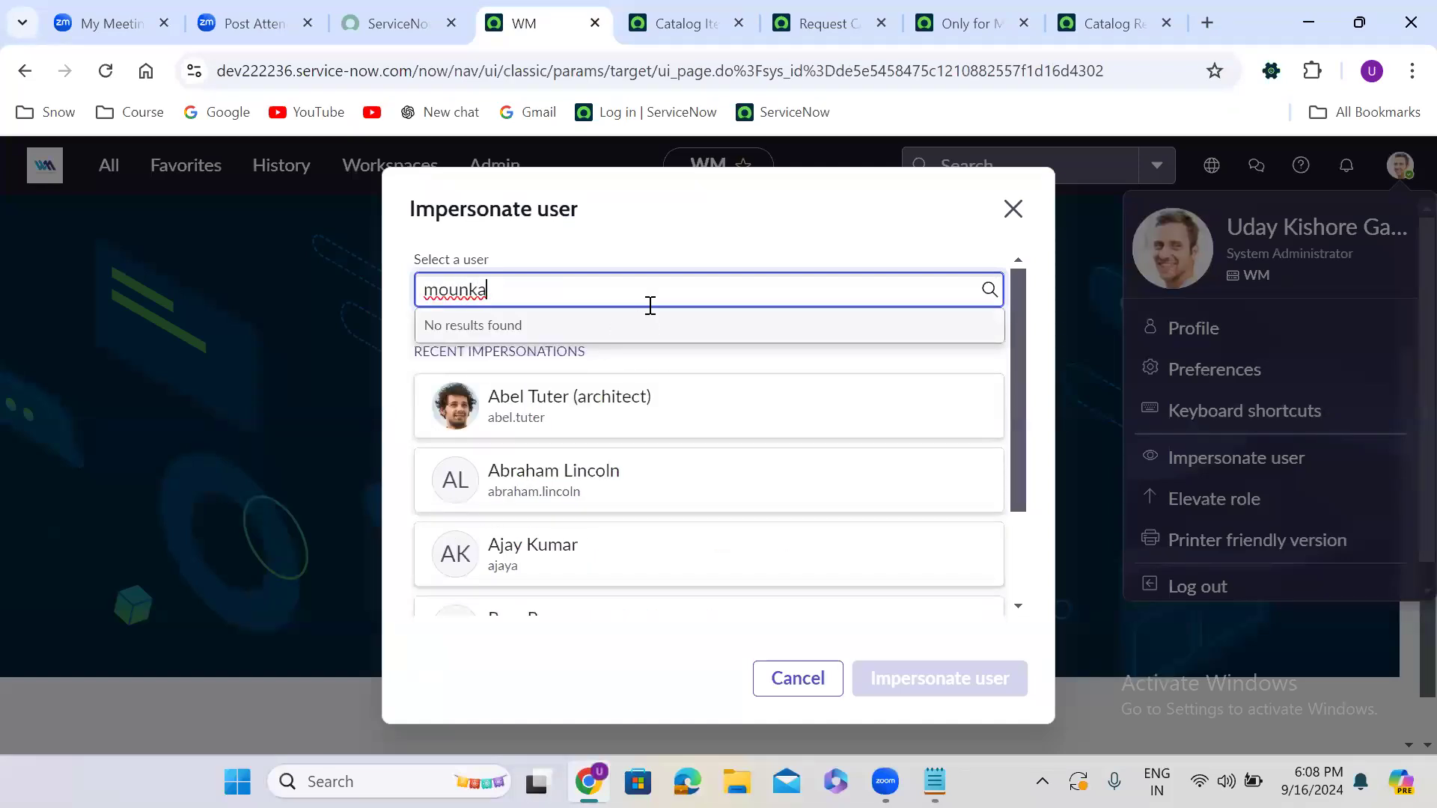
key(BackSpace)
key(BackSpace)
text(ika)
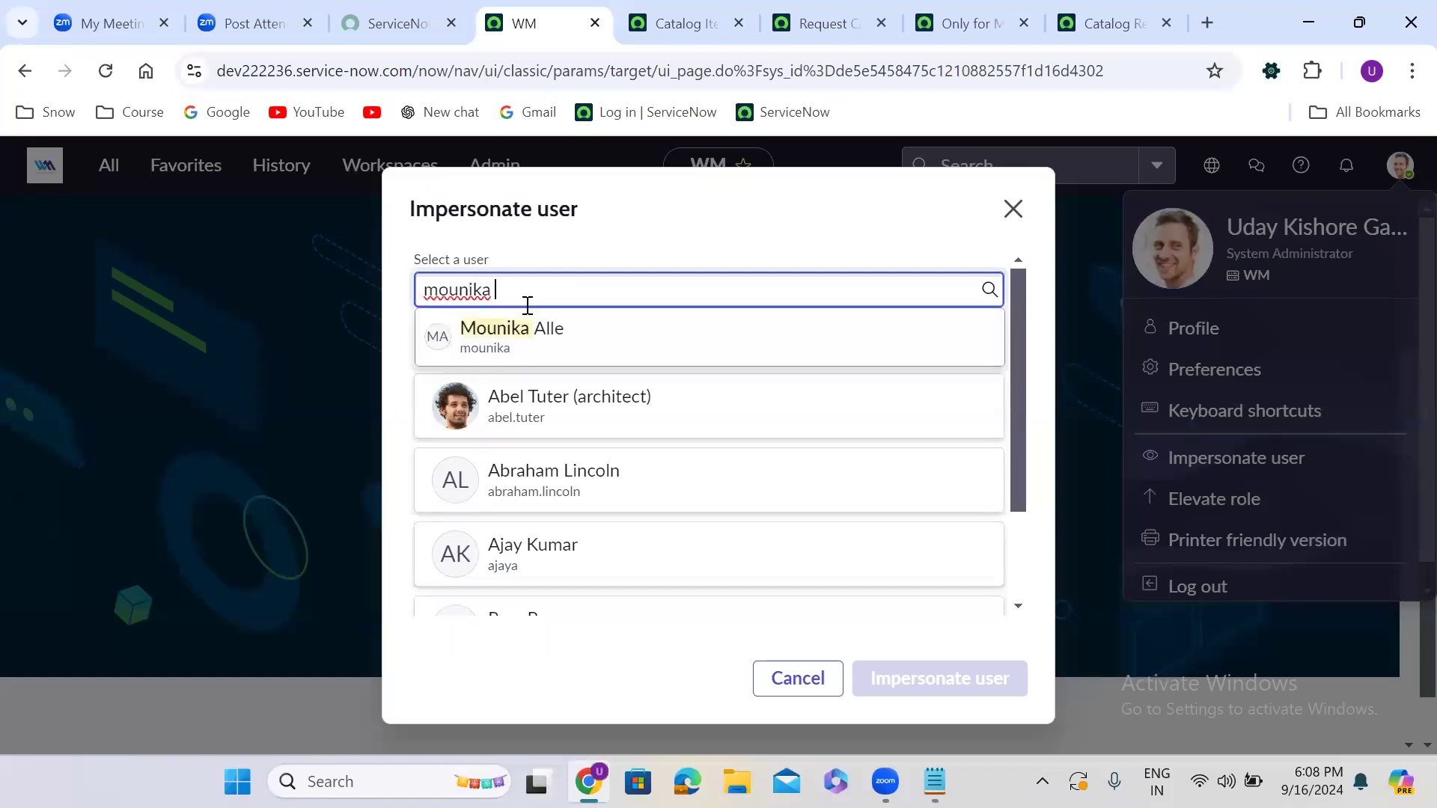
click(572, 346)
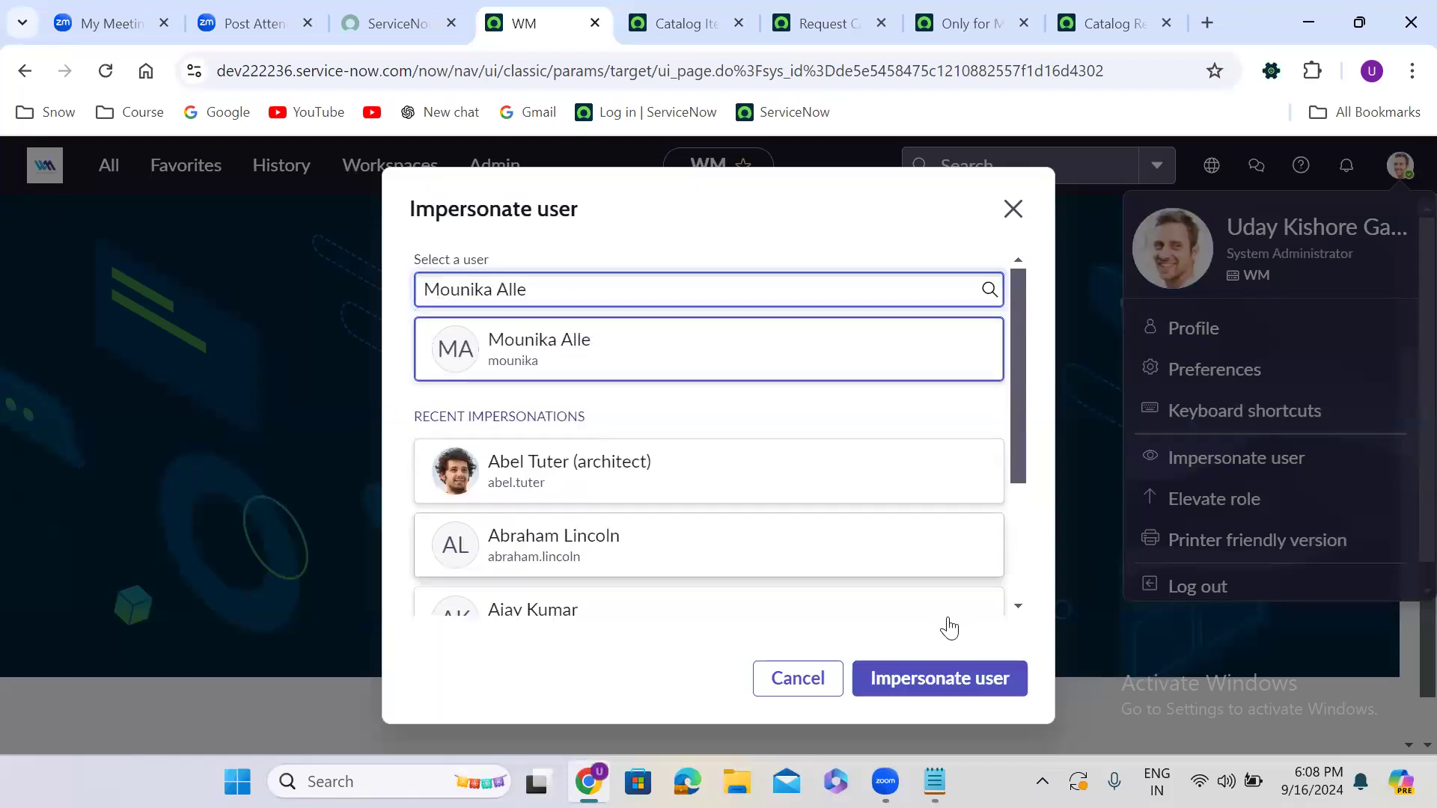
click(941, 681)
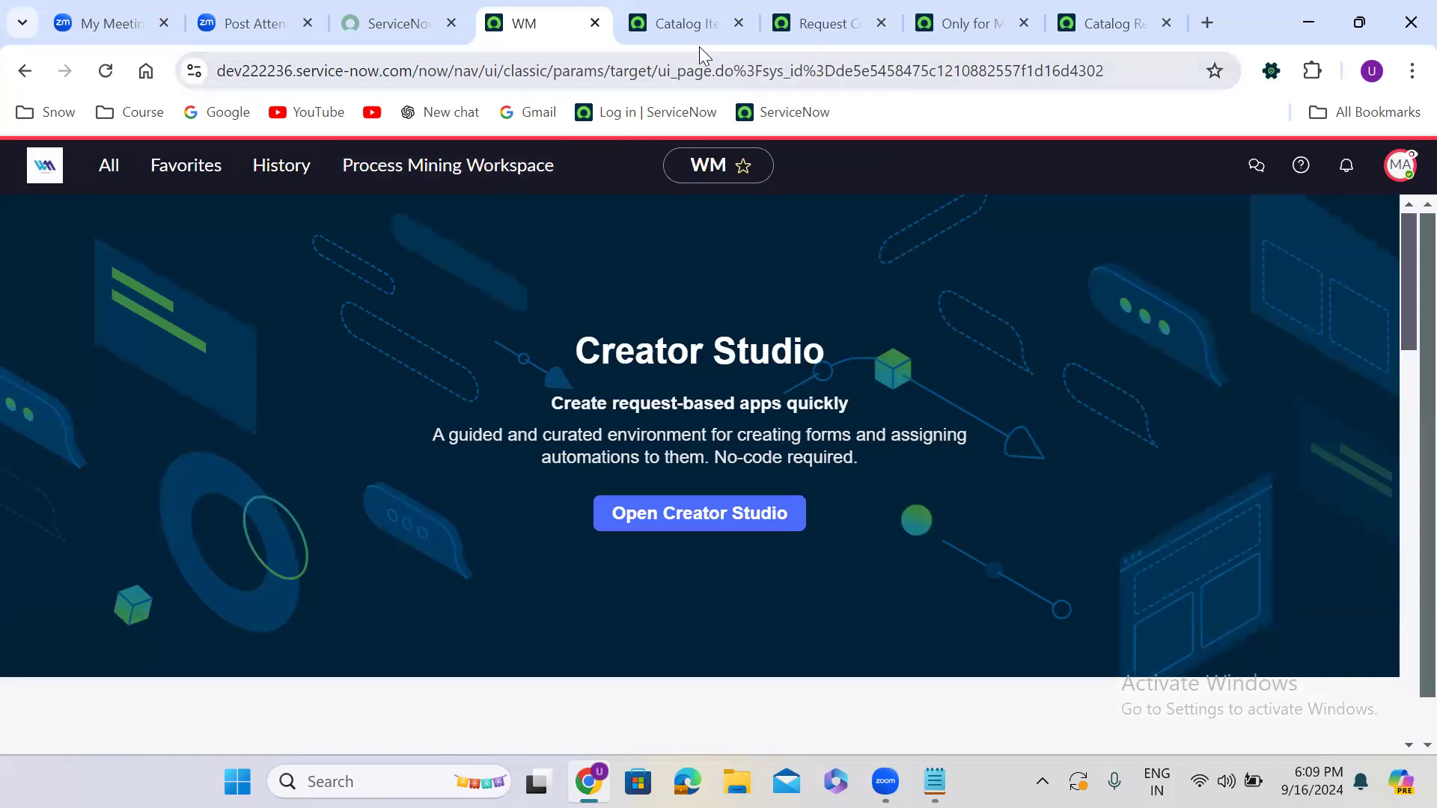
Duplicate the impersonated home page tab and load the instance's Service Portal at /sp in it.
right_click(540, 24)
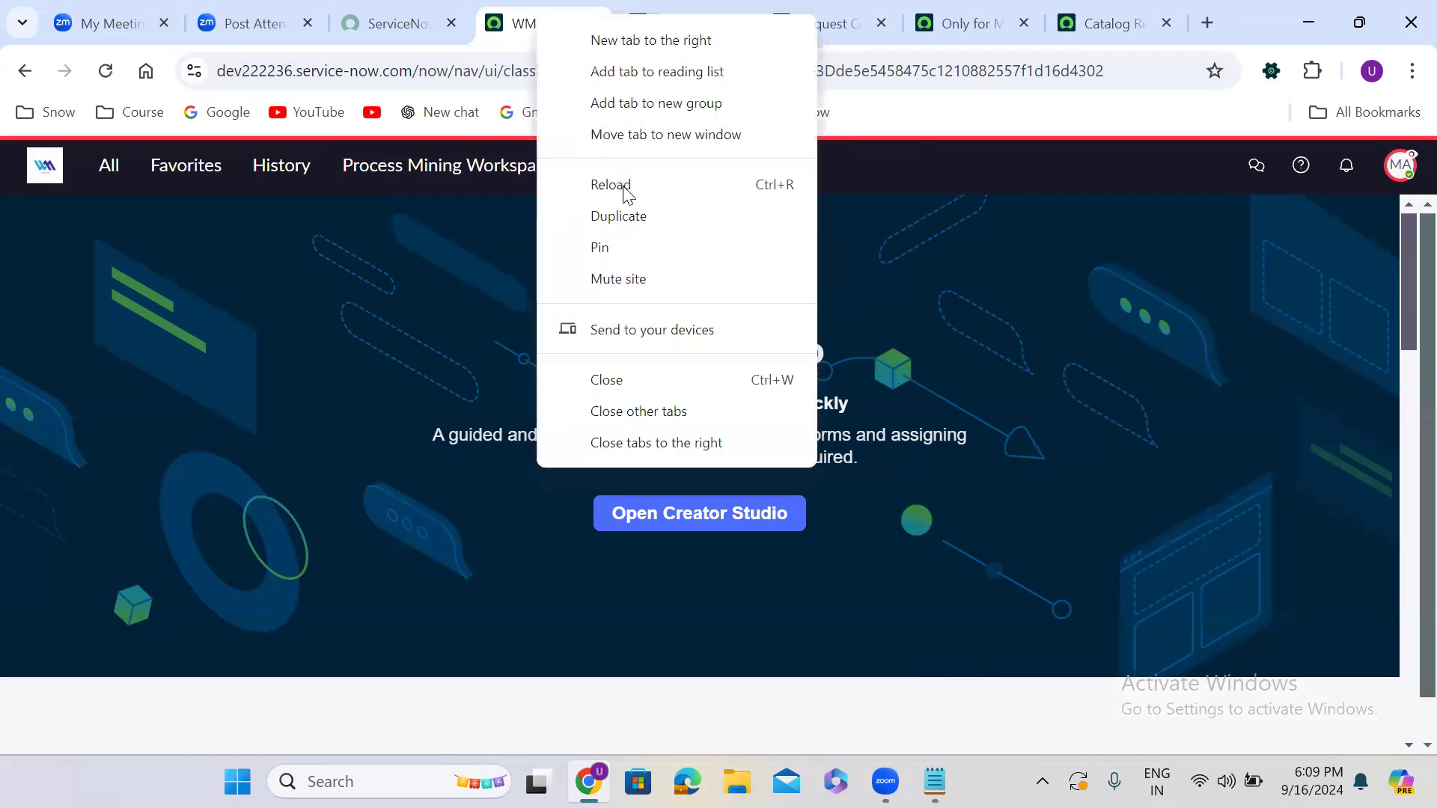
click(638, 222)
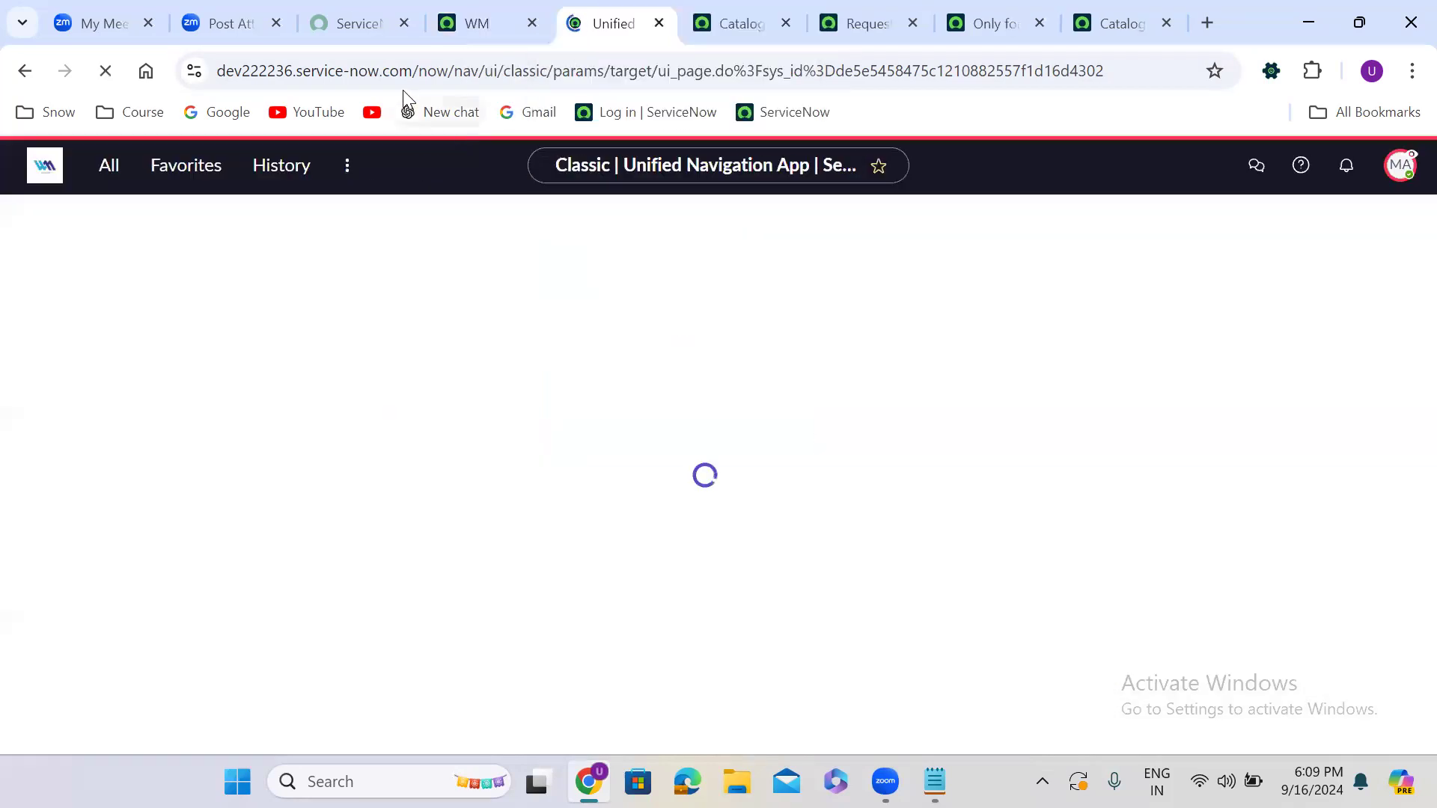
drag(418, 72, 1325, 9)
text(sp)
key(Return)
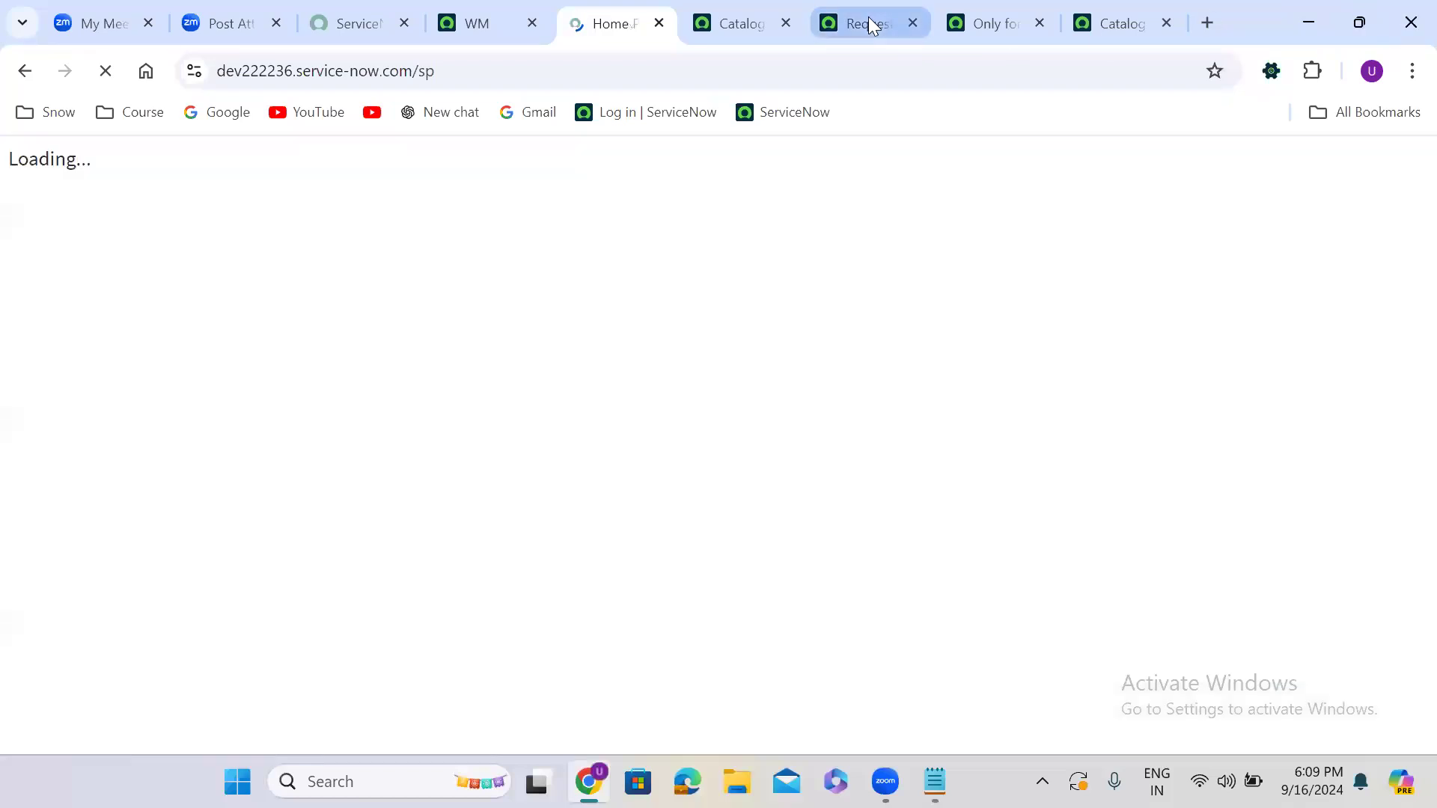
Copy the Request Company Mobile item's name from its catalog item record and search the Service Portal for it as the impersonated user.
click(871, 25)
scroll(372, 343, up, 10)
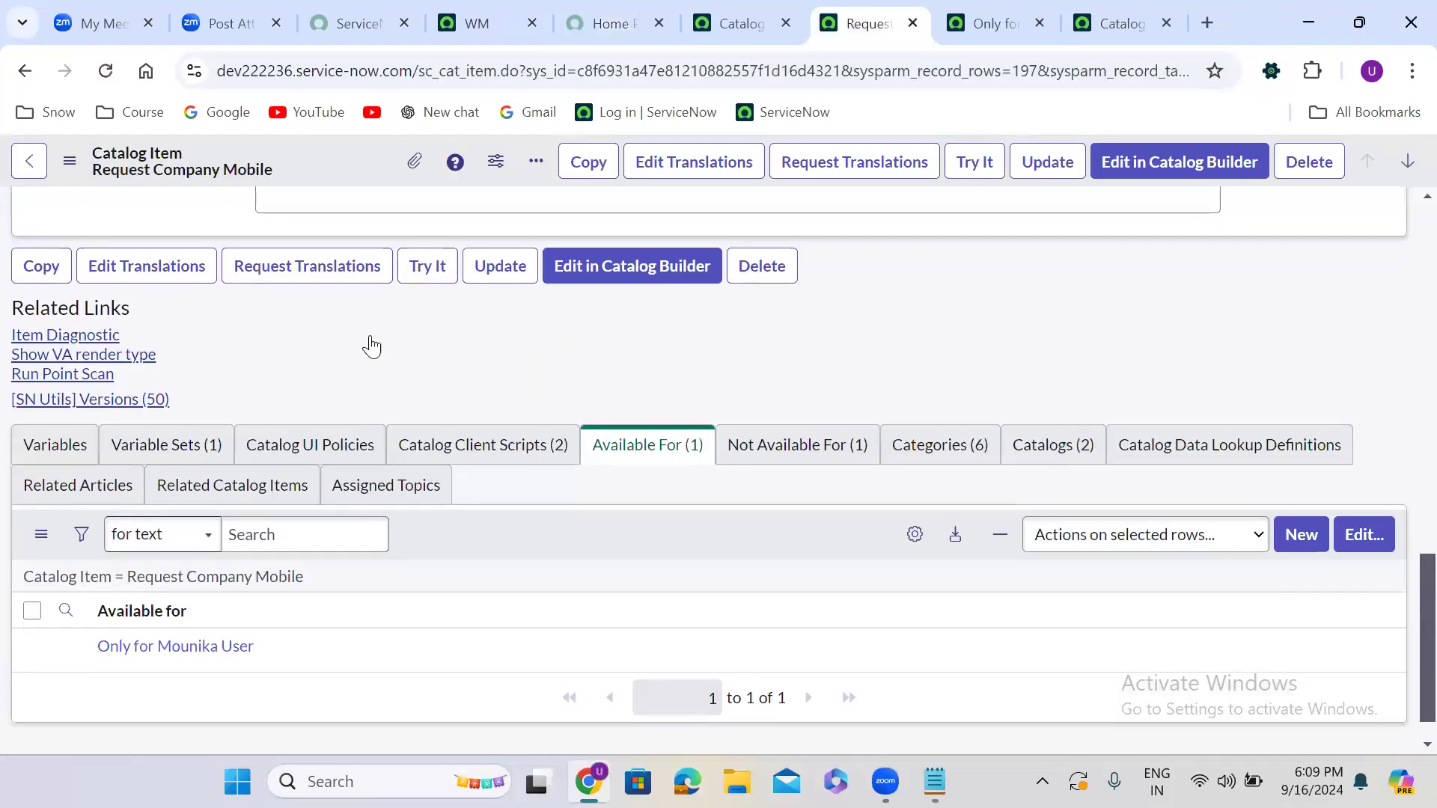
scroll(371, 338, up, 2)
triple_click(402, 350)
key(ctrl+c)
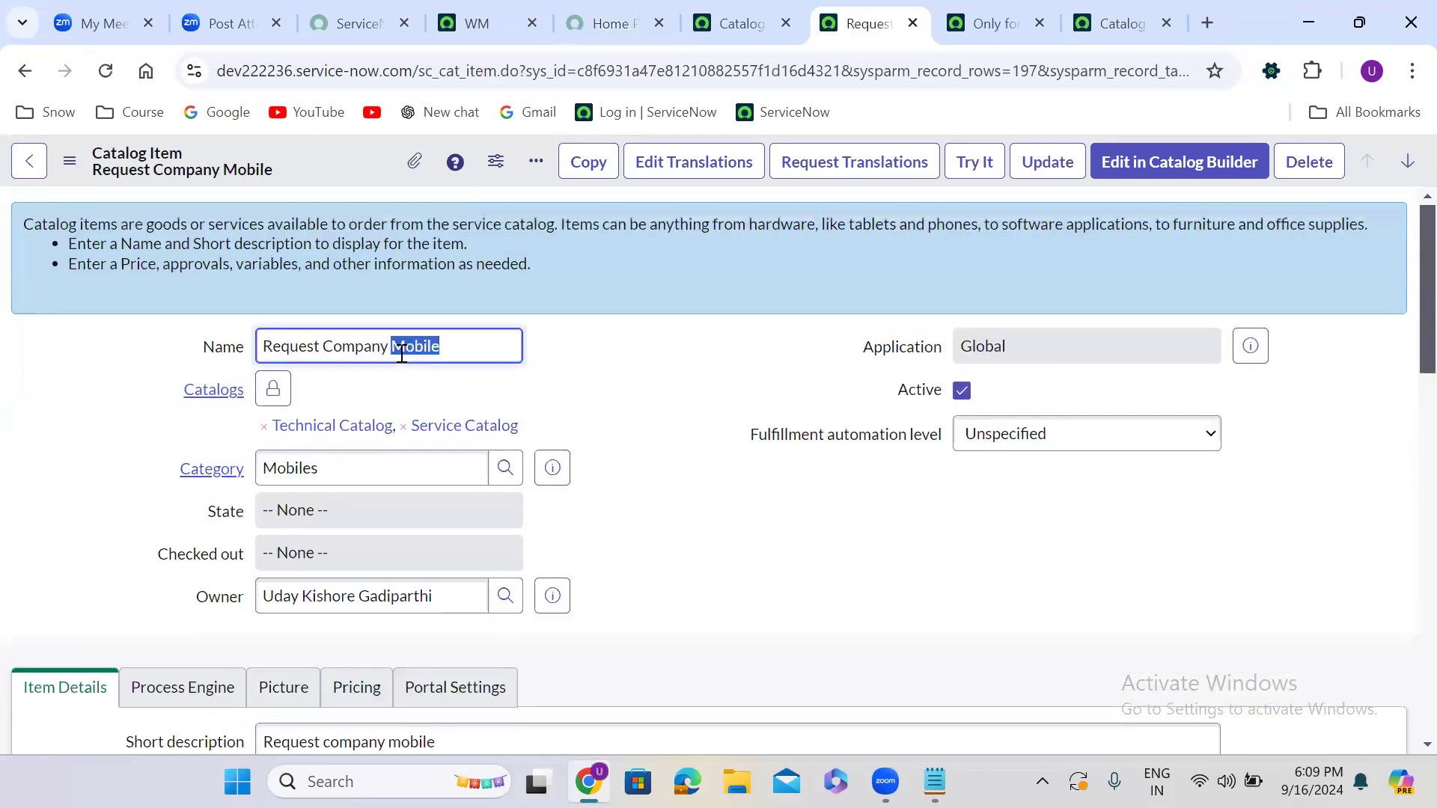
click(476, 23)
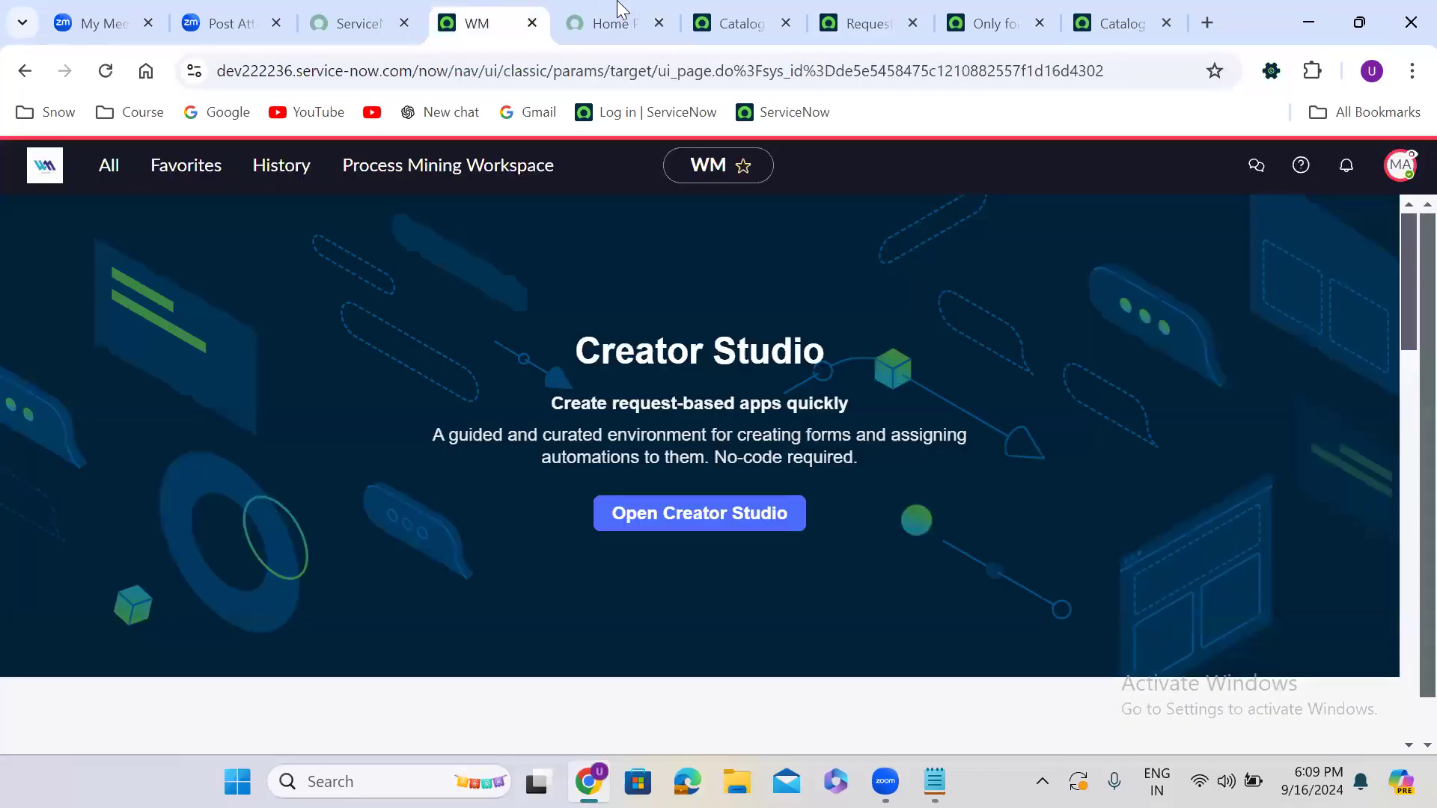
click(610, 23)
click(351, 460)
key(ctrl+v)
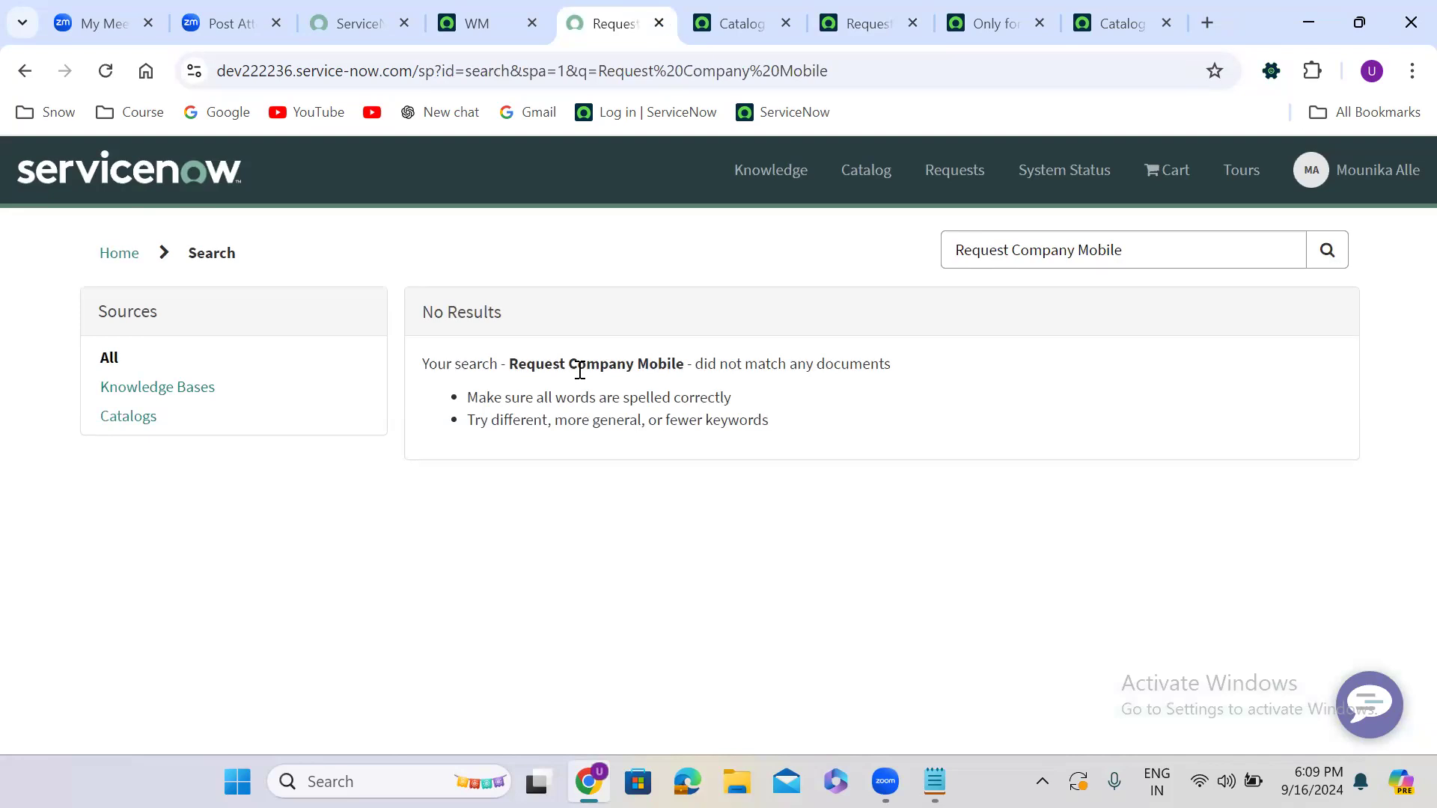
End the impersonation from the home page to return to the administrator account.
click(458, 33)
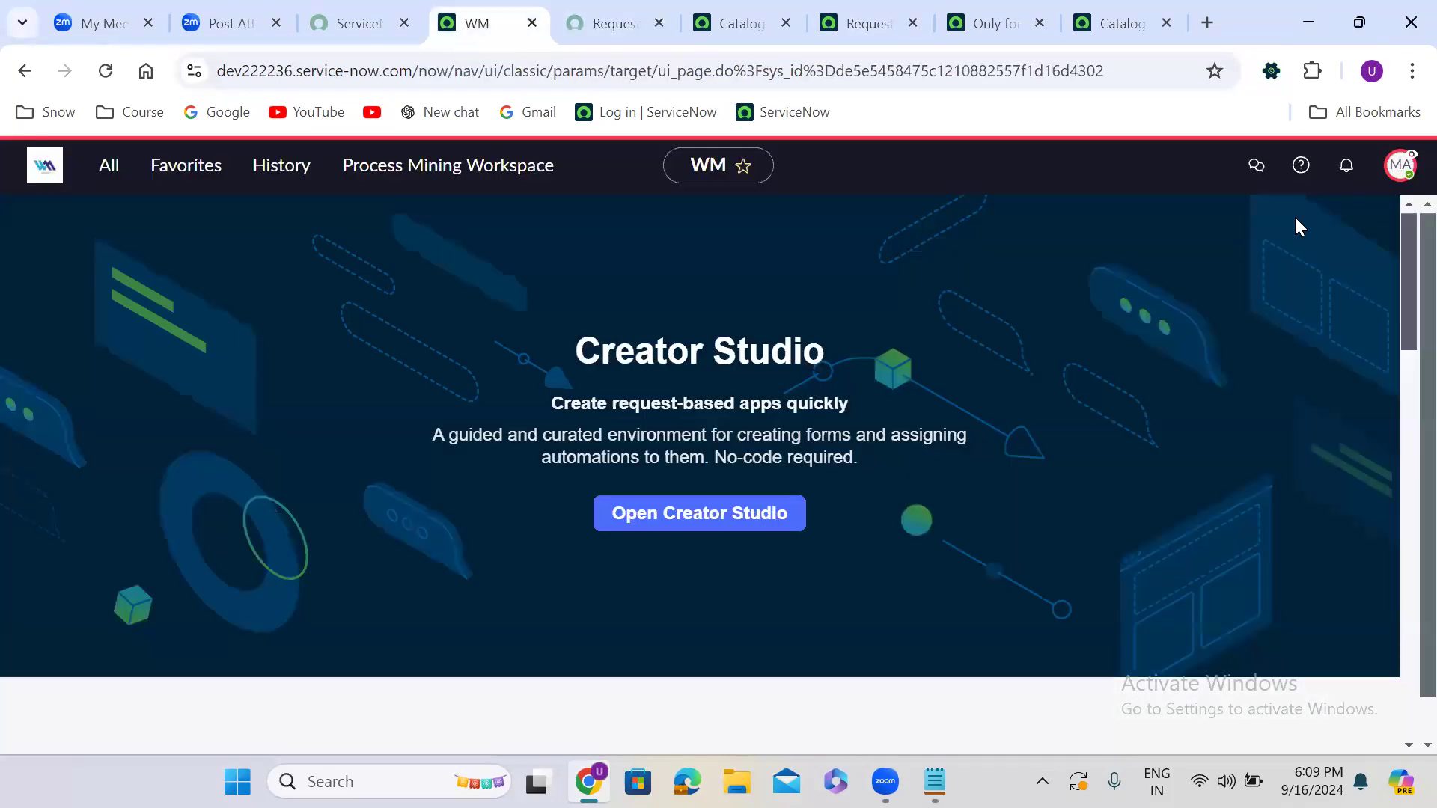
click(1401, 166)
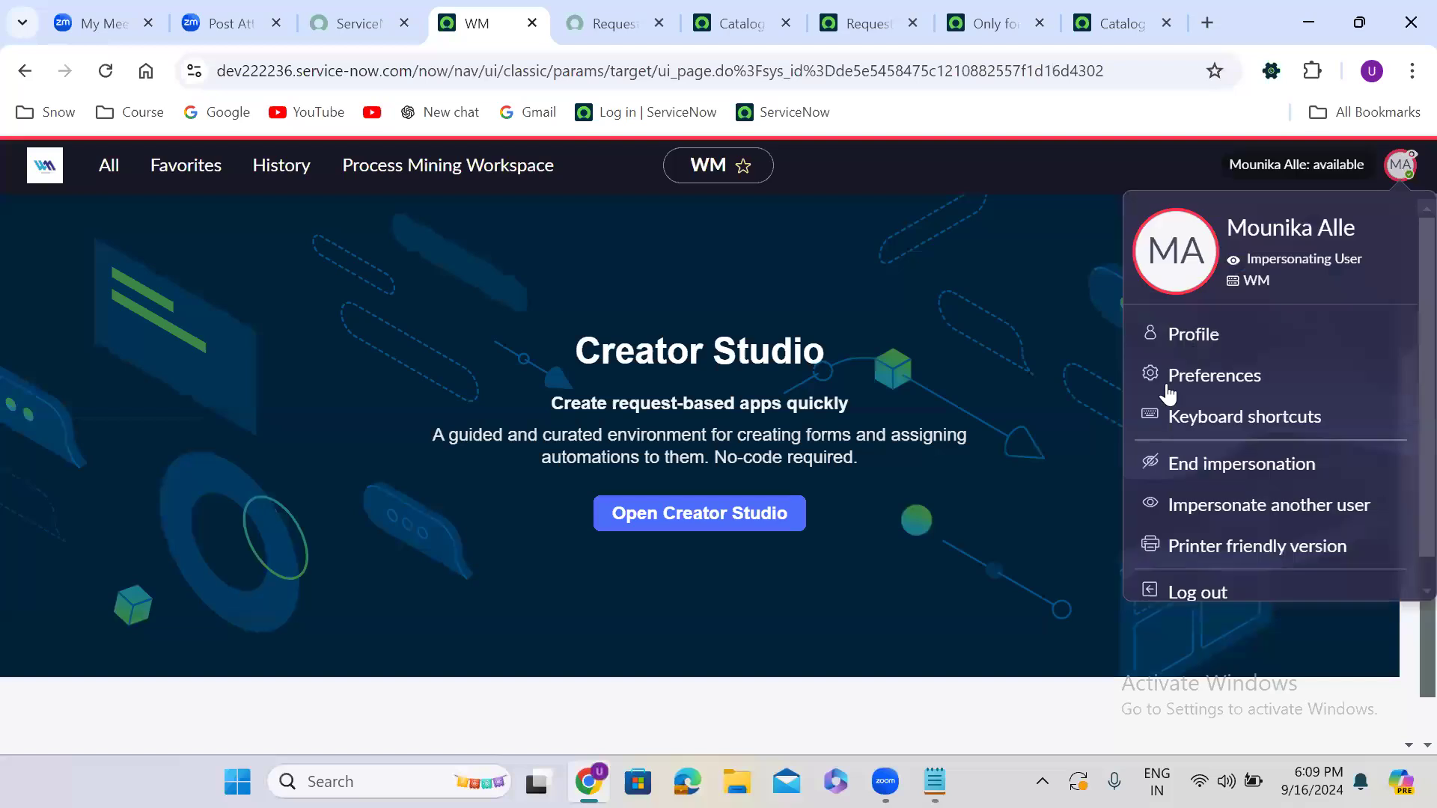
click(1223, 461)
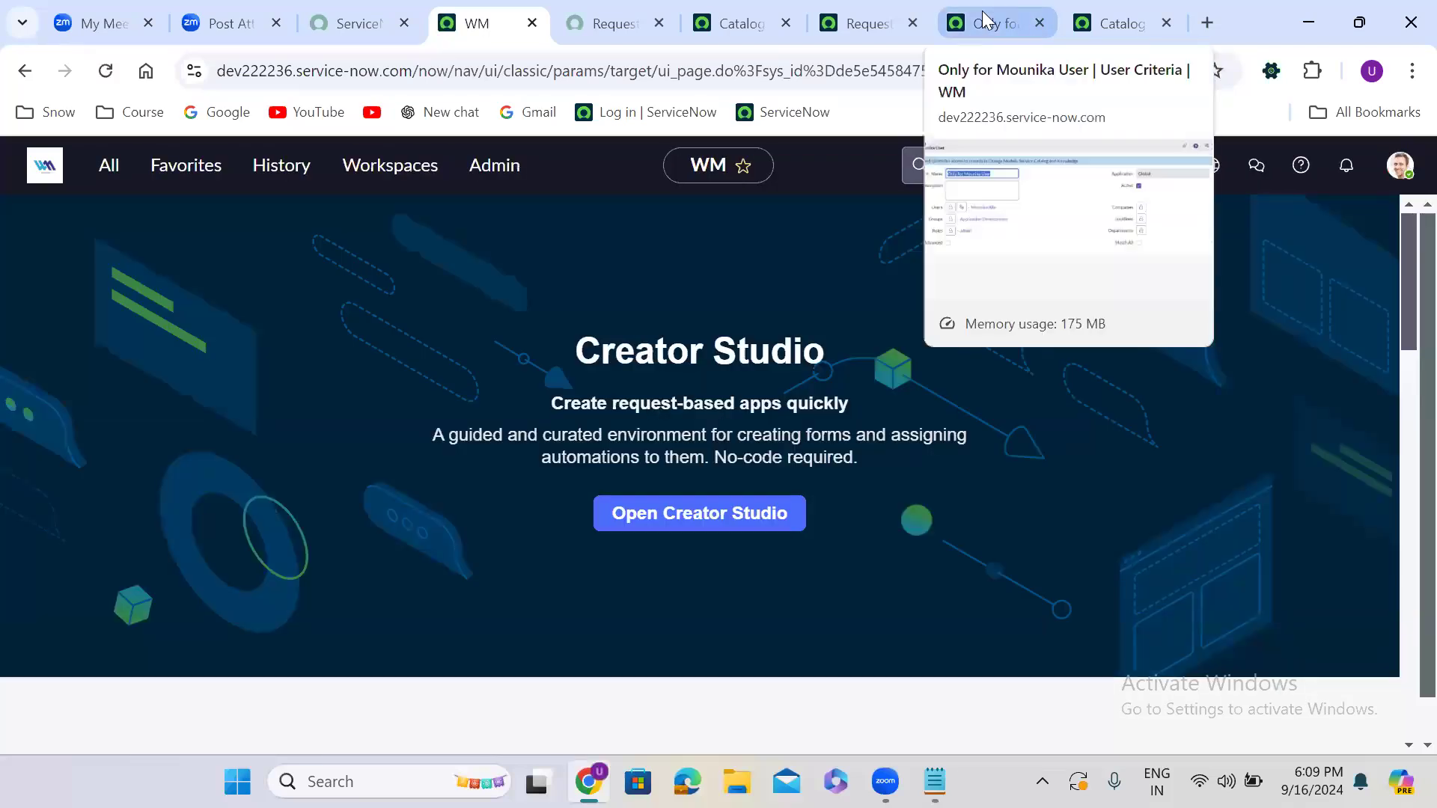
Remove the single-user criteria from the Request Company Mobile item's Not Available For list and save the list.
click(985, 20)
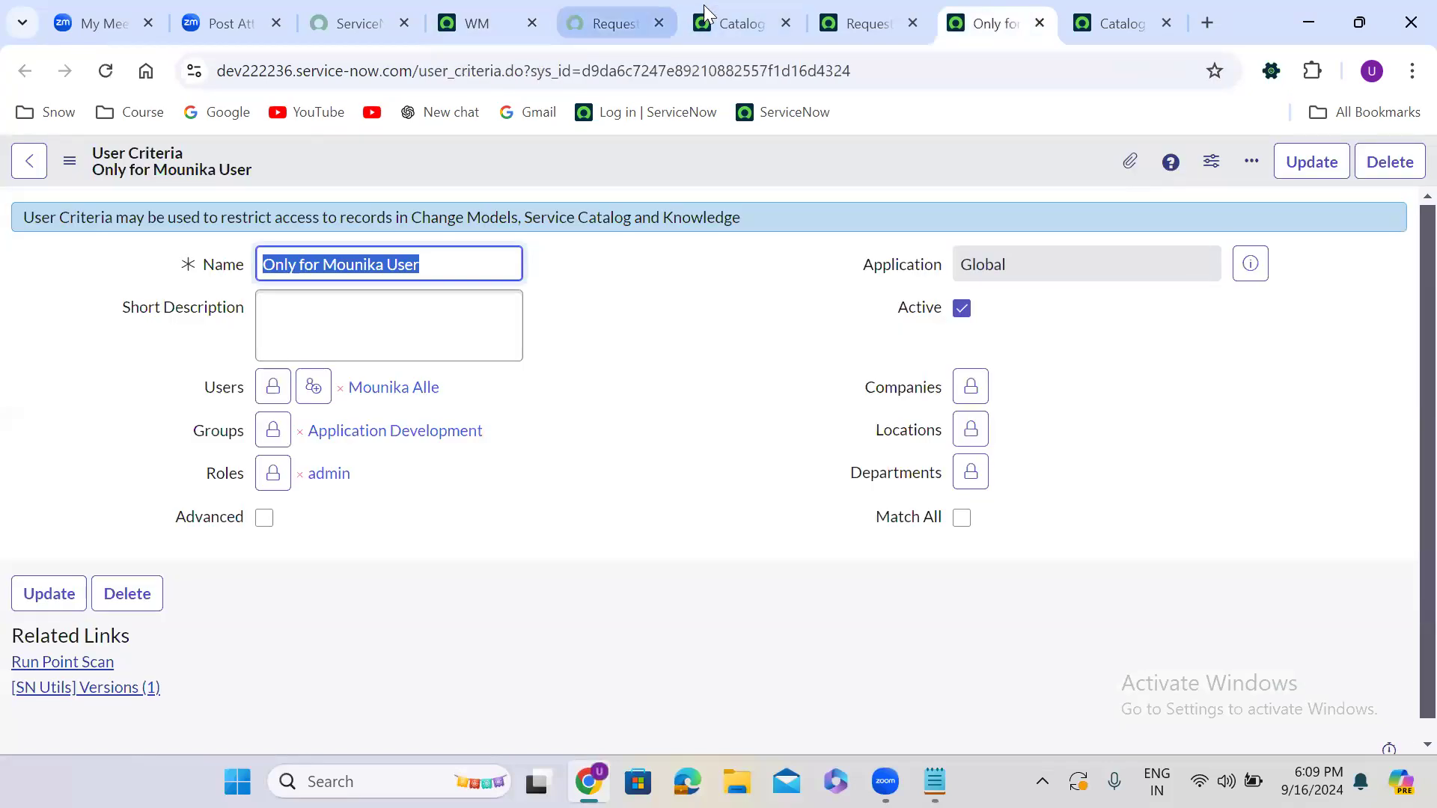
click(865, 18)
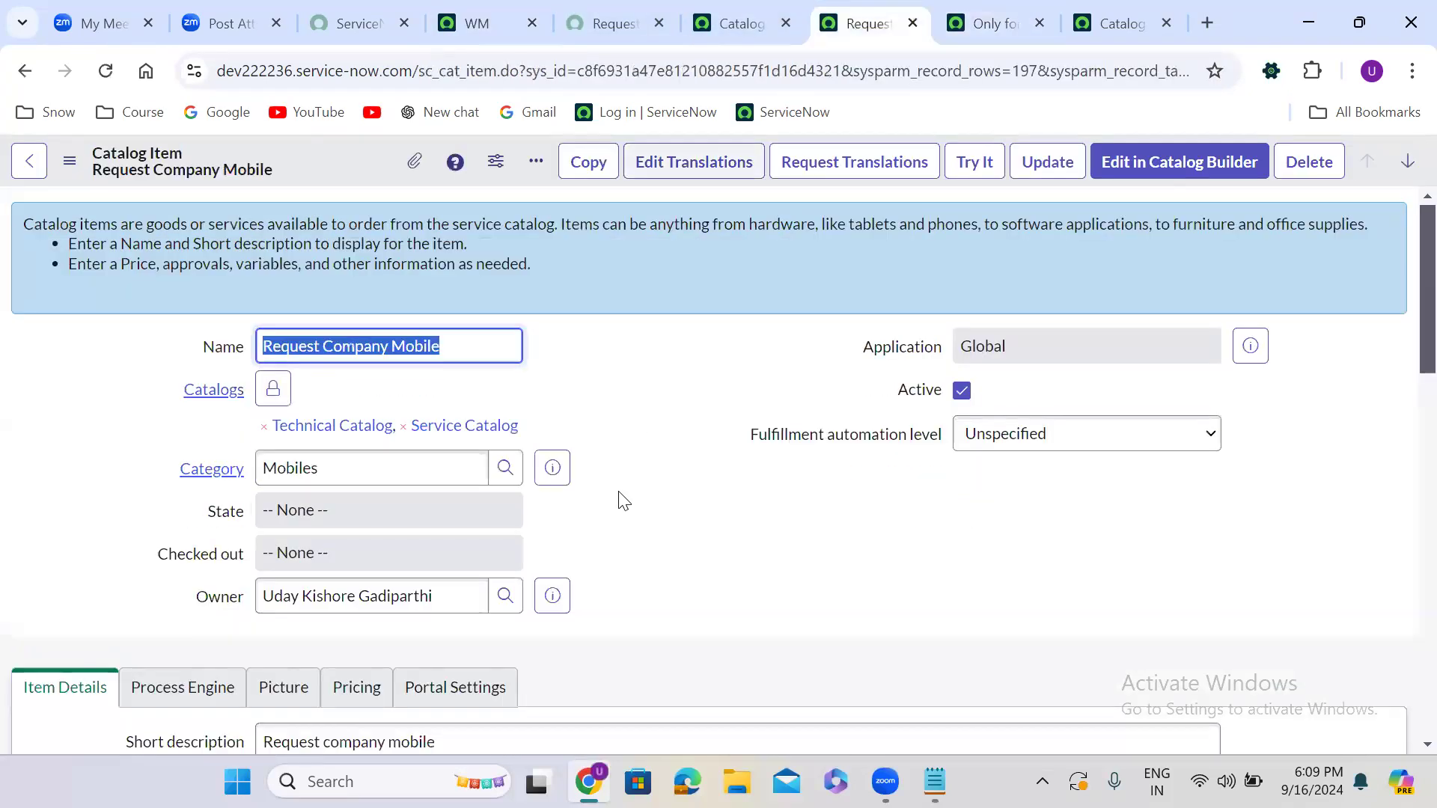
scroll(623, 502, down, 15)
scroll(618, 491, down, 1)
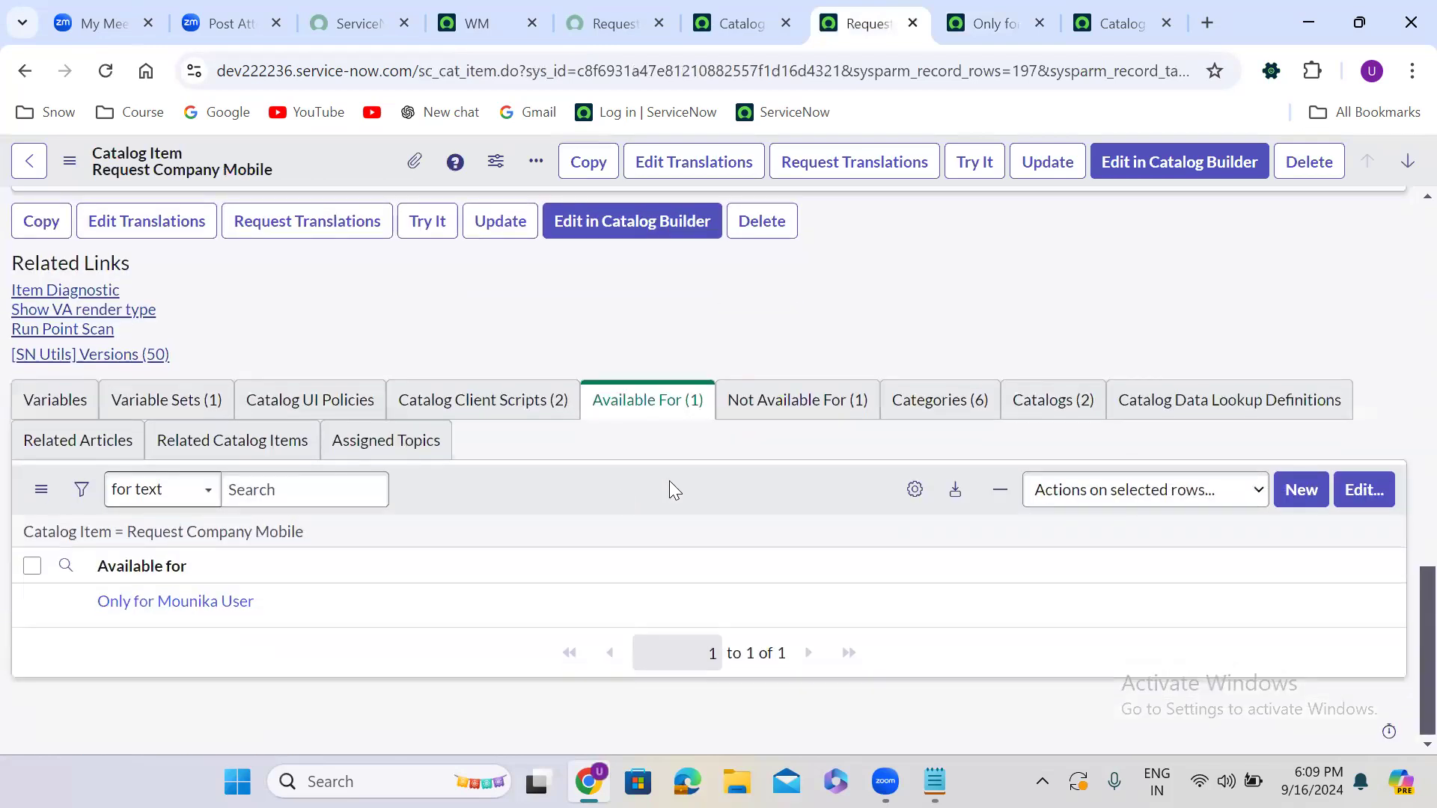
click(756, 411)
click(1370, 490)
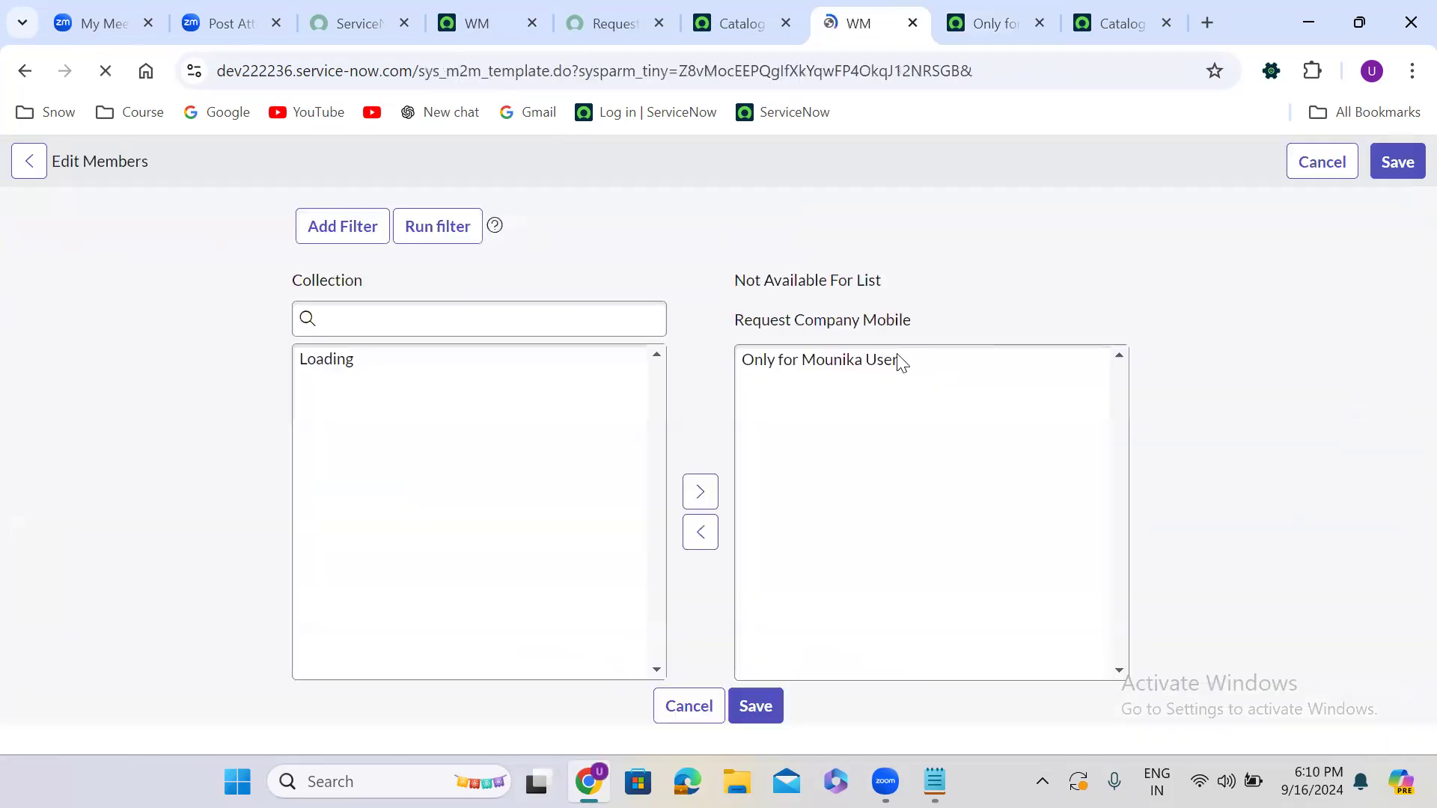
click(817, 484)
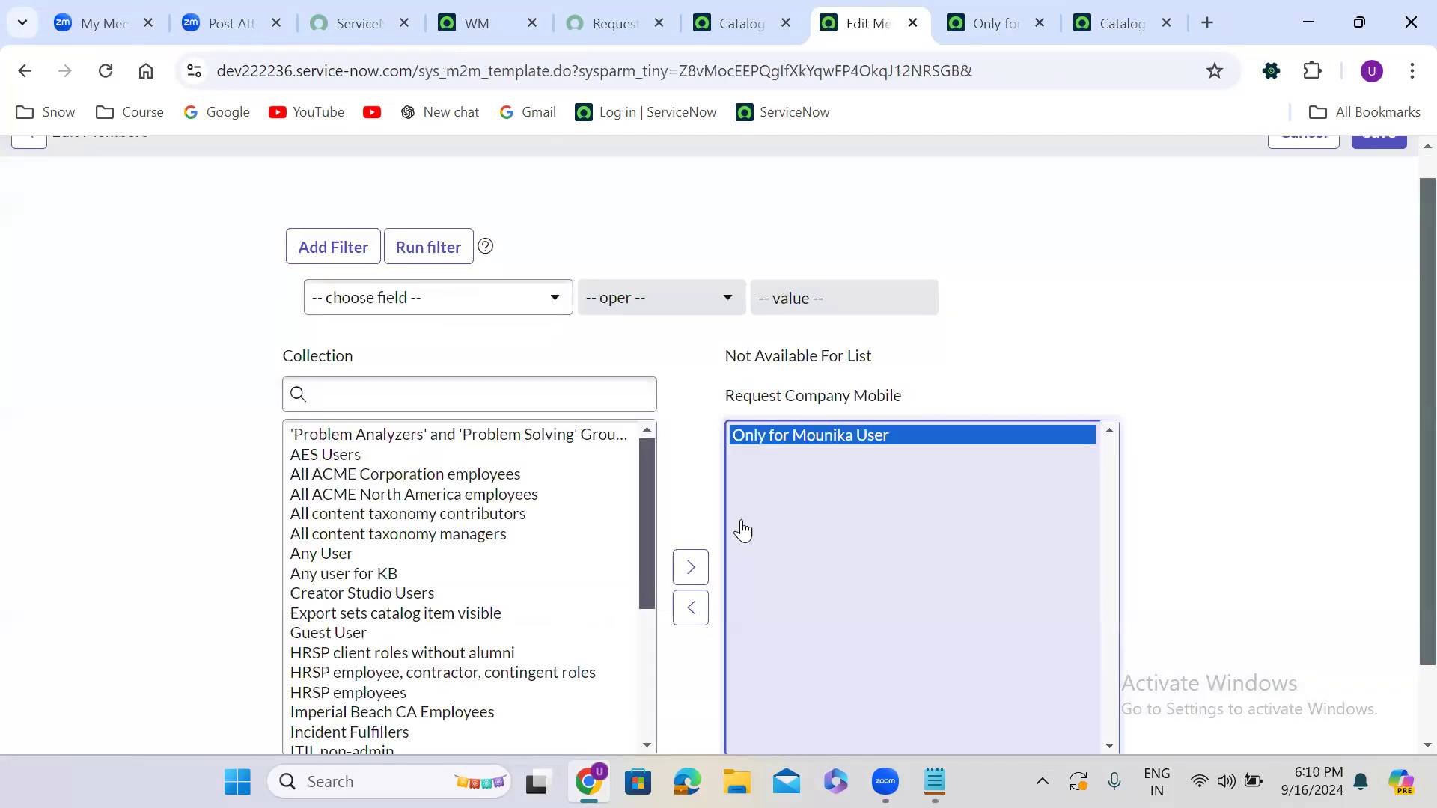
click(682, 608)
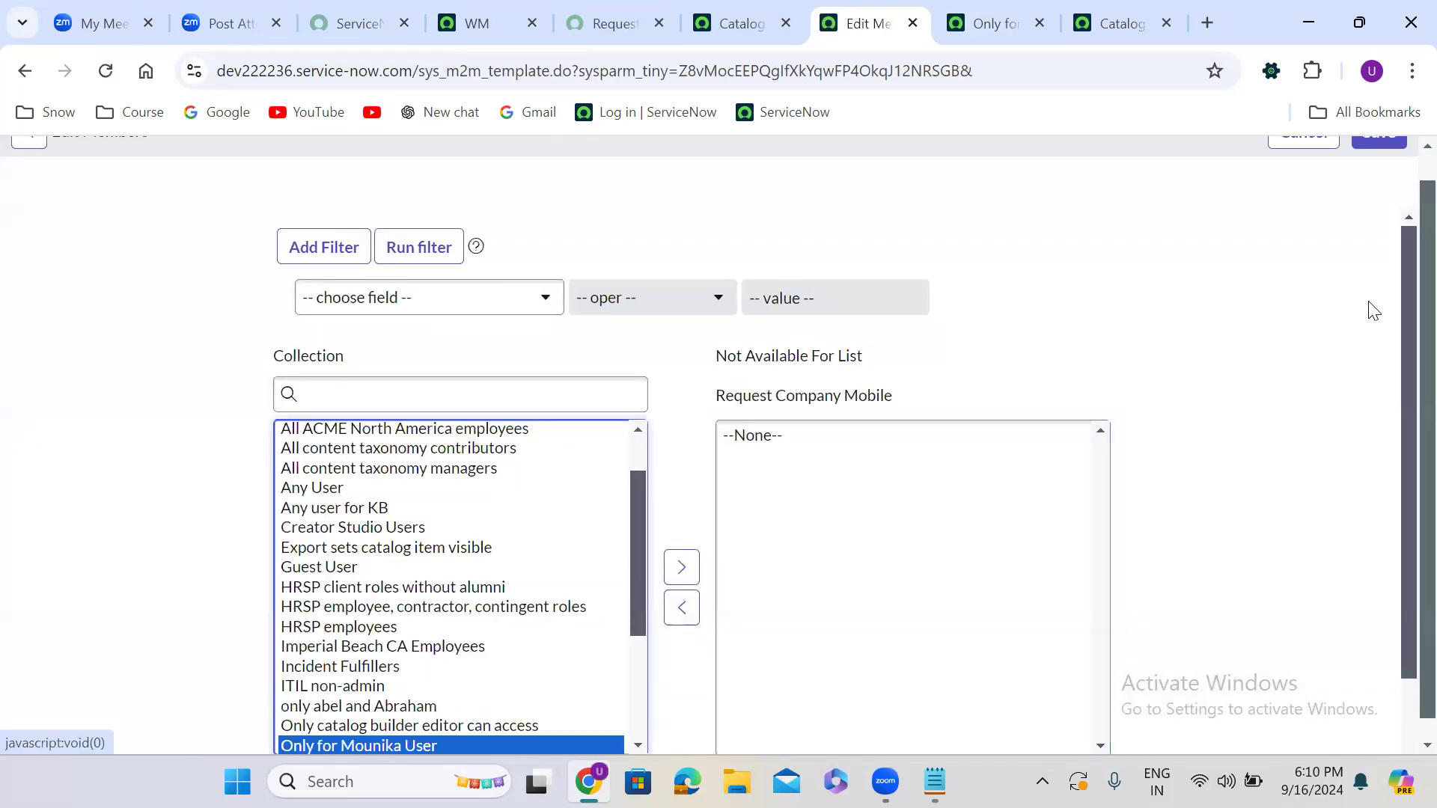
scroll(1402, 179, up, 1)
click(1363, 163)
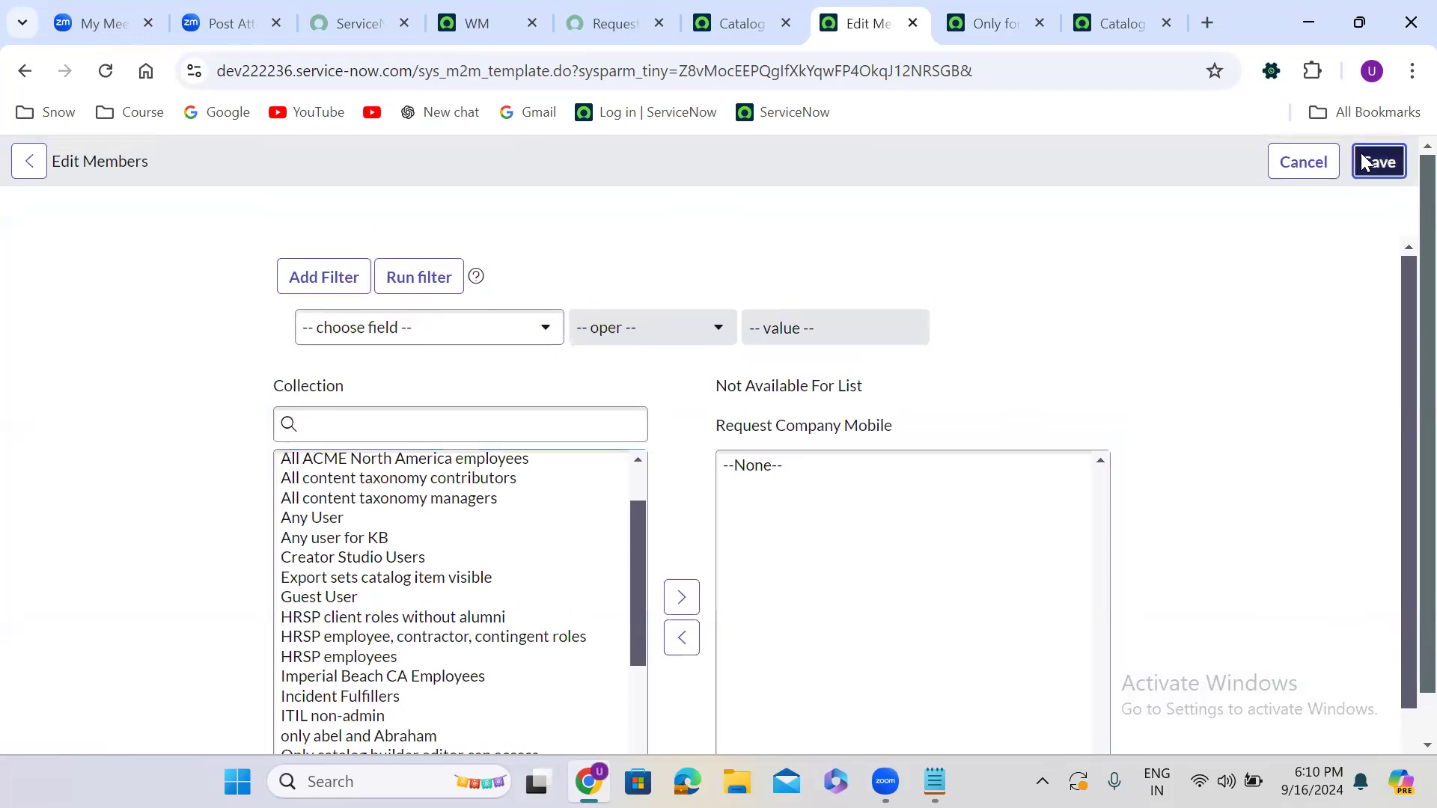
Impersonate the user named in the user criteria again, choosing them from the recent impersonations.
click(461, 9)
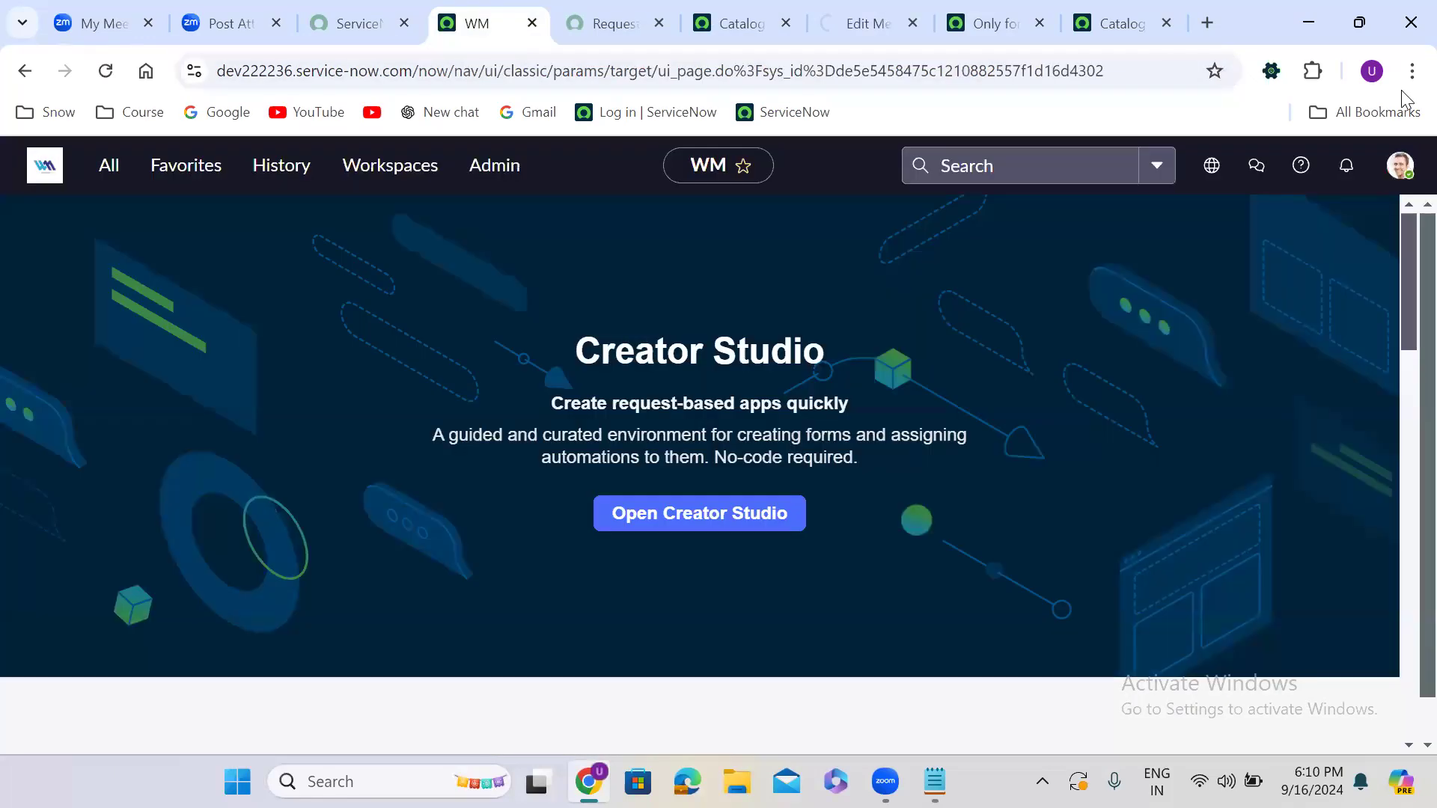
click(1400, 166)
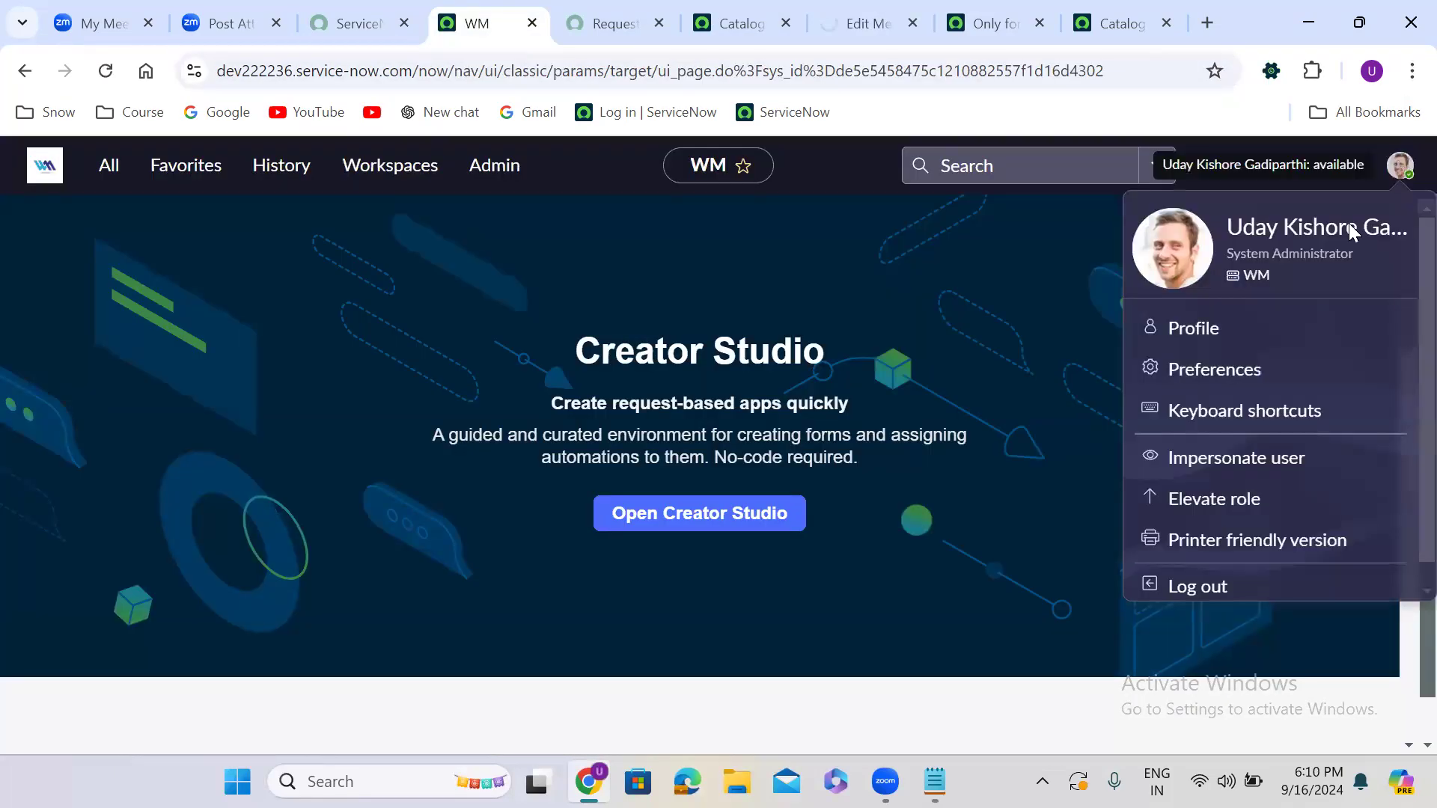
click(1225, 457)
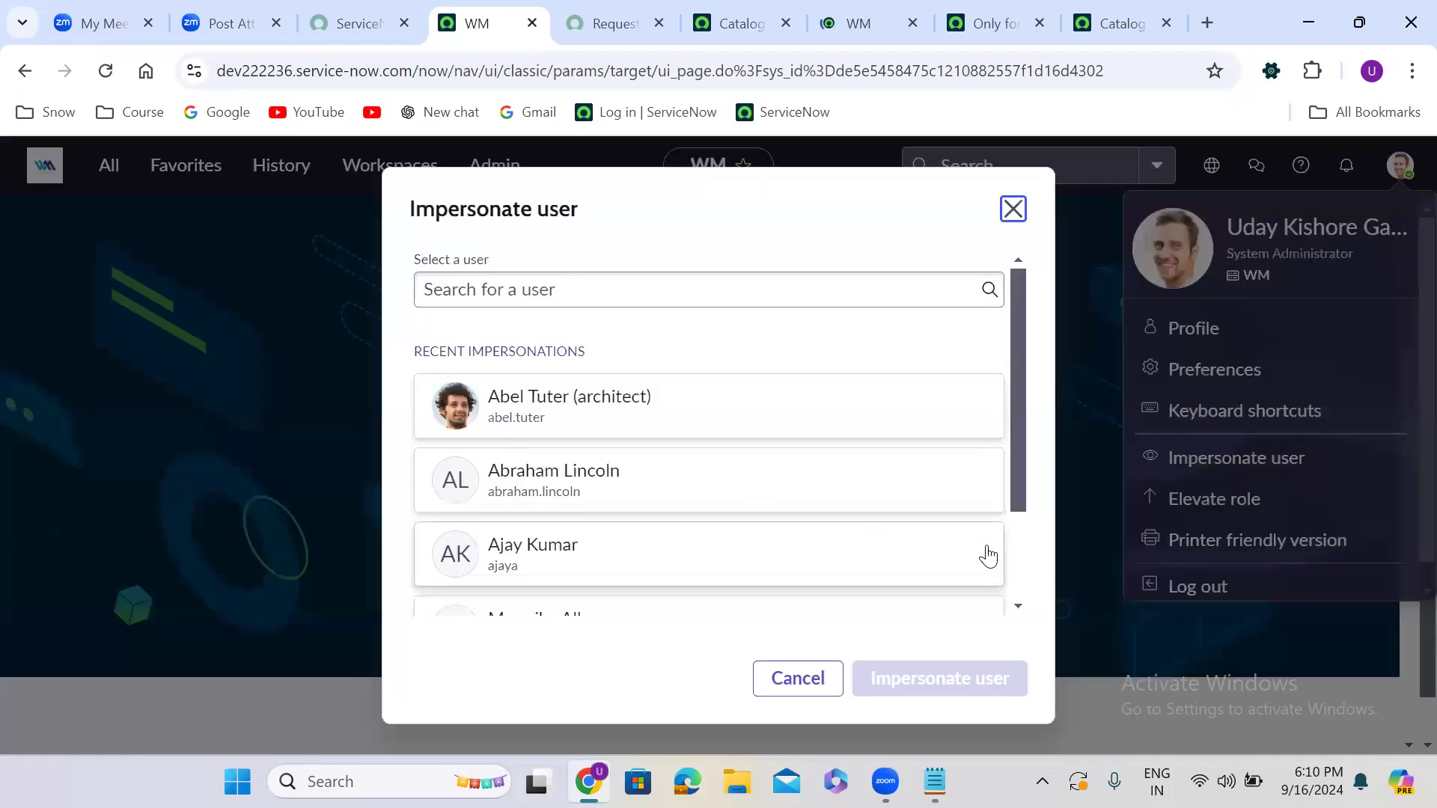
scroll(645, 524, down, 2)
click(637, 507)
click(914, 679)
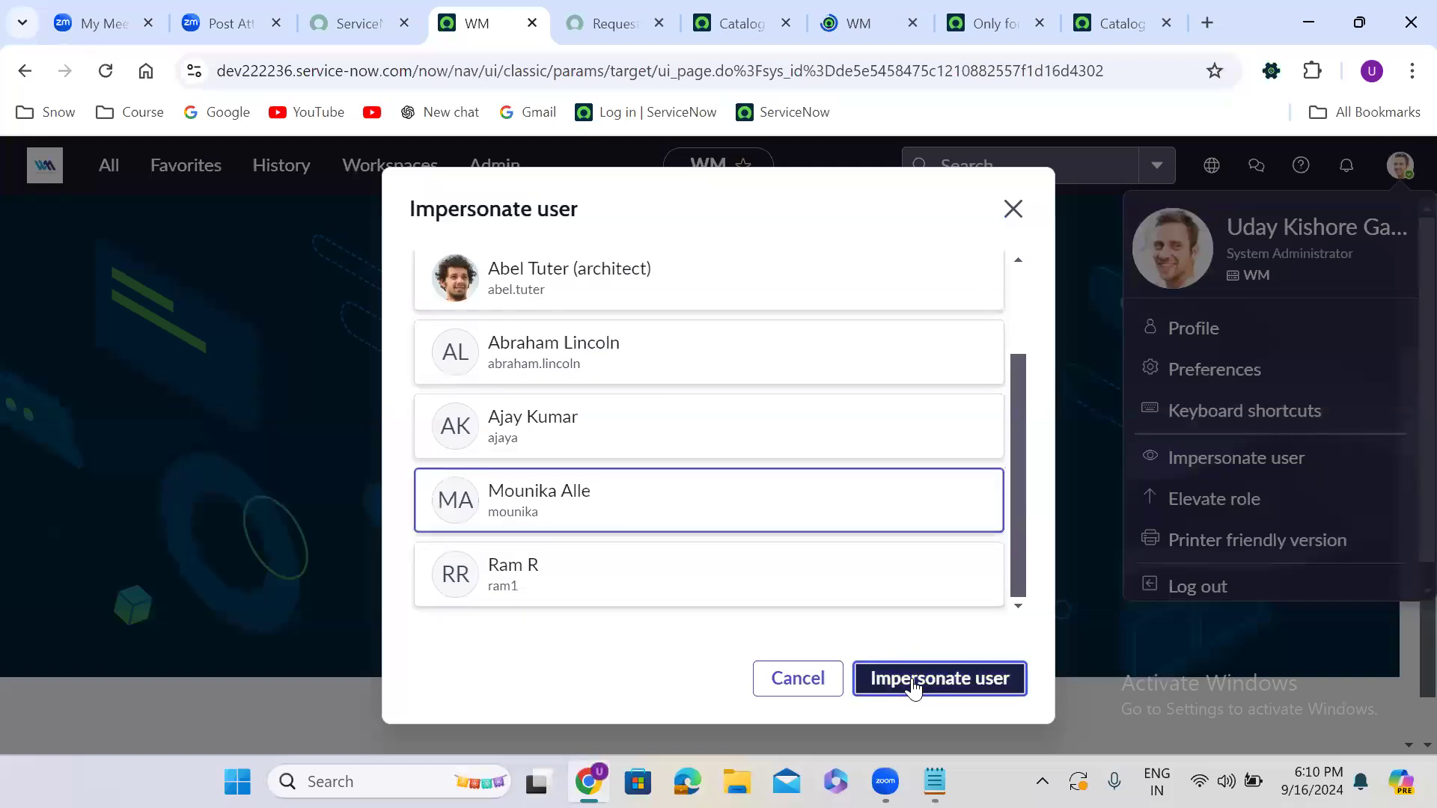
Reload the Service Portal search for Request Company Mobile and open the catalog item to examine its order form.
click(610, 22)
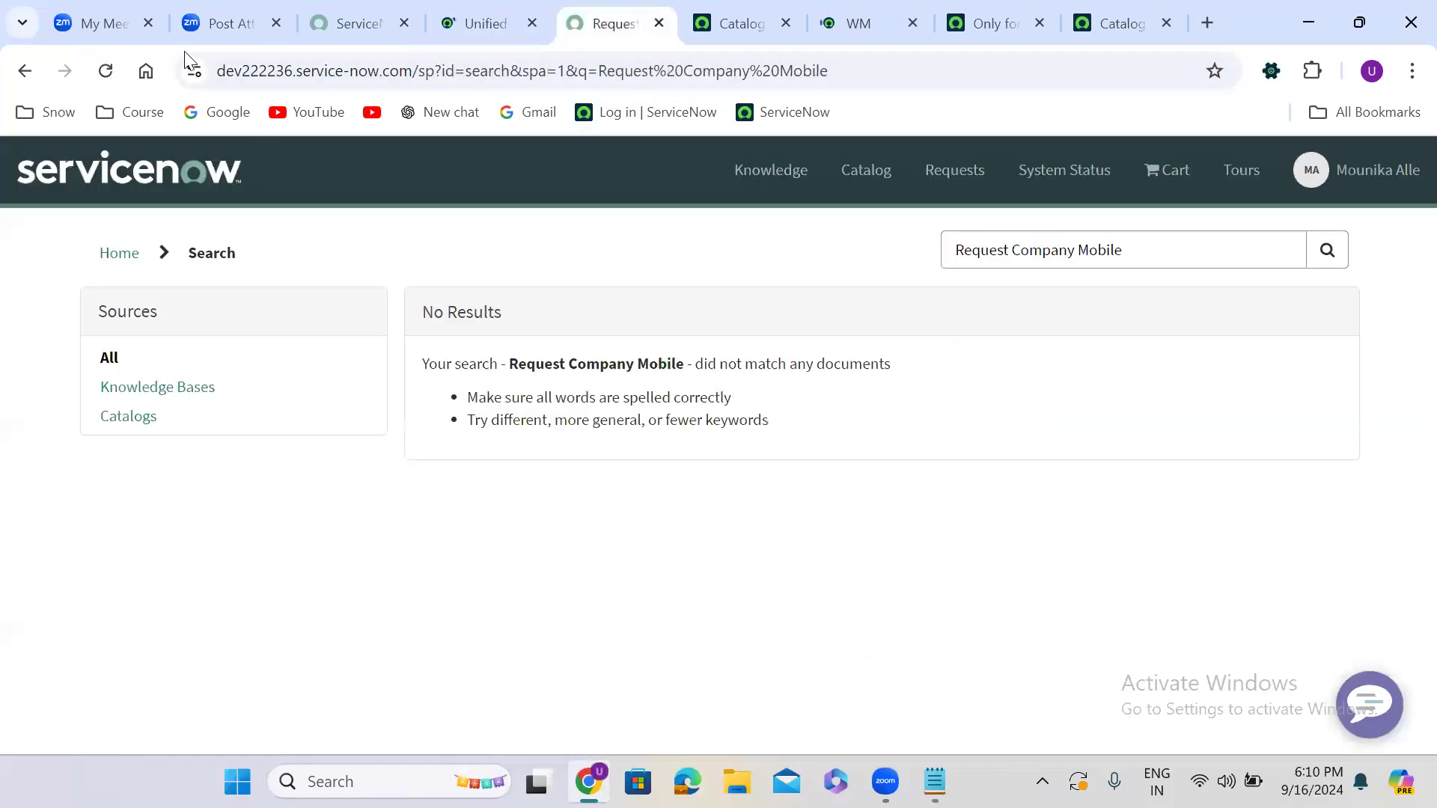
click(106, 70)
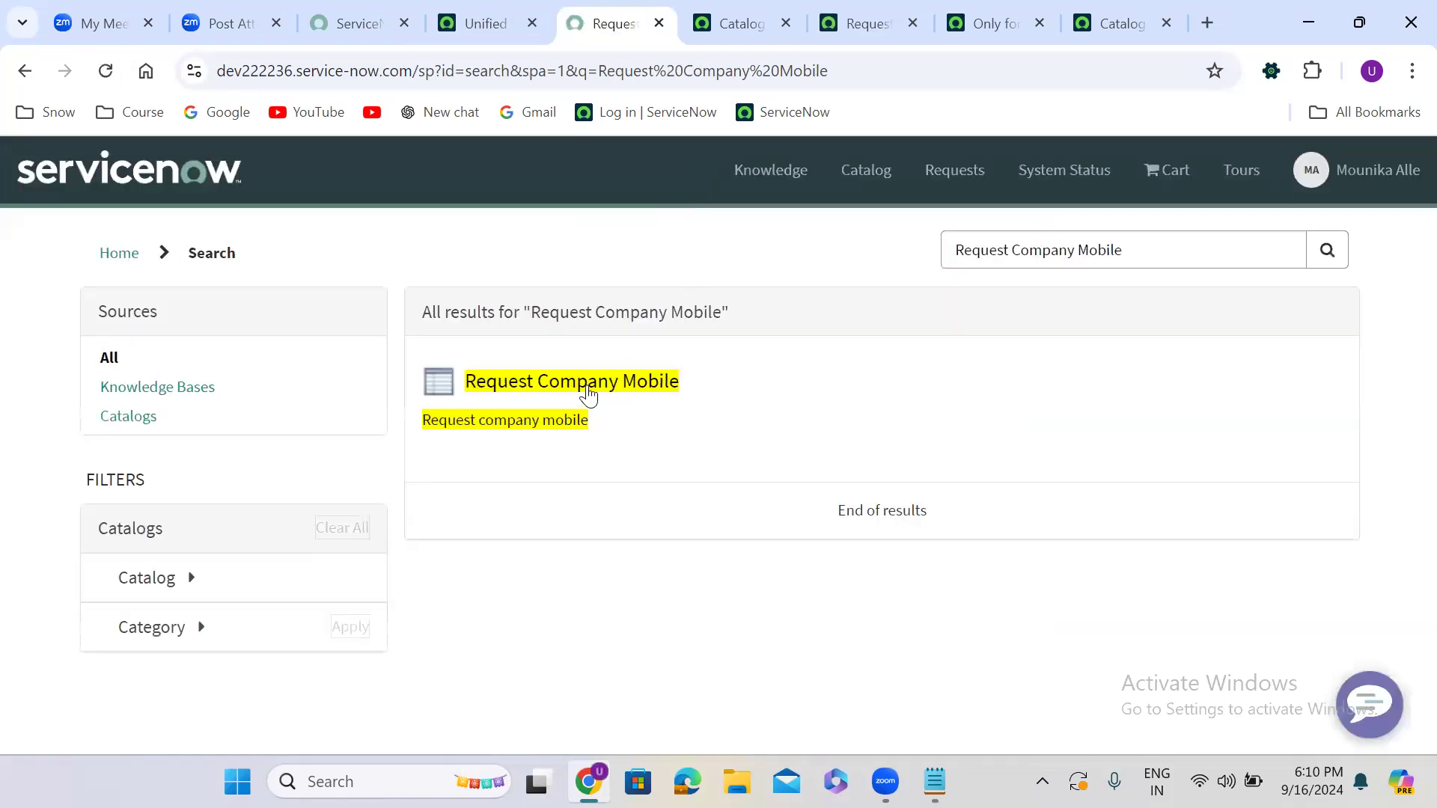
click(587, 393)
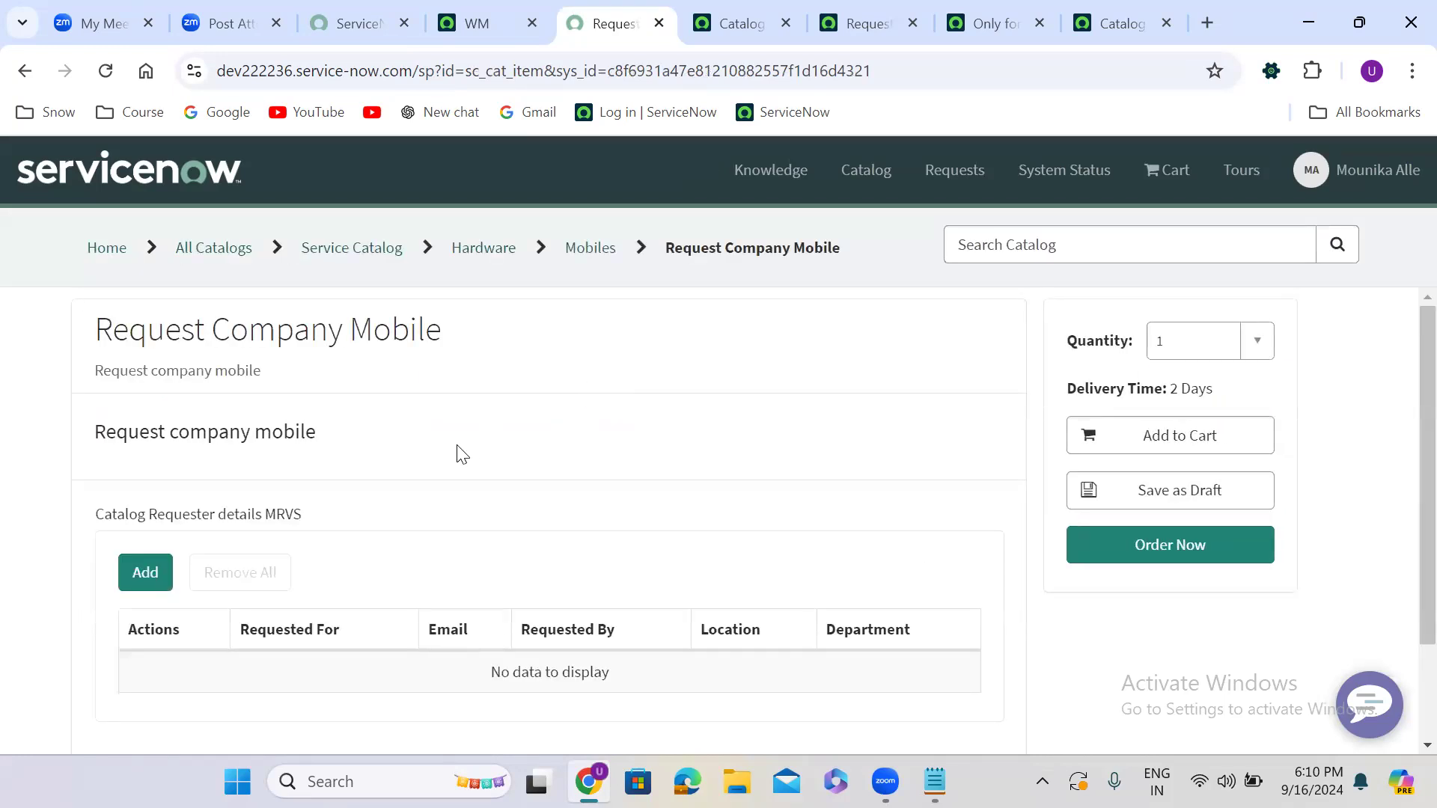
scroll(462, 454, down, 2)
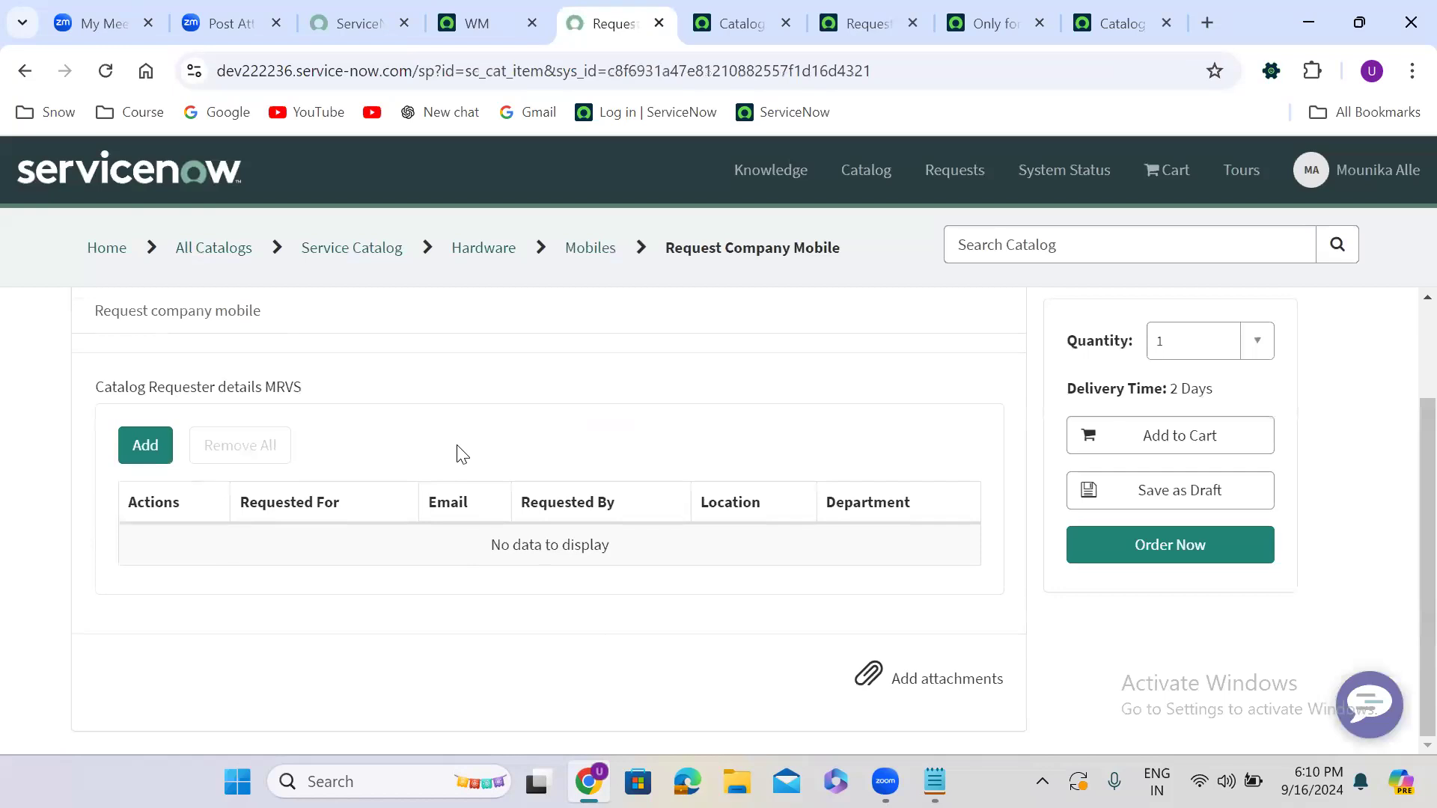
End the second impersonation and return the home page to the administrator account.
click(457, 13)
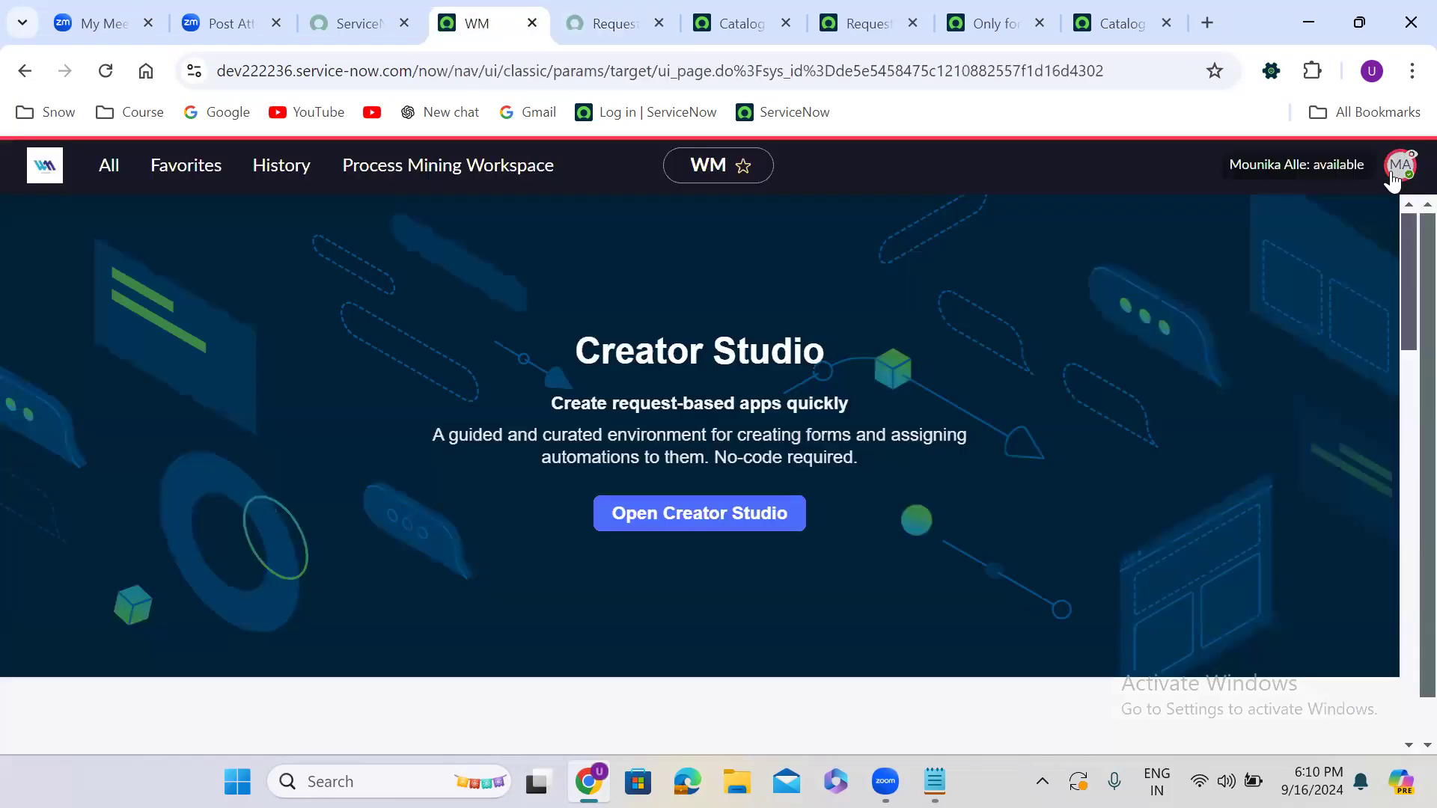
click(1392, 178)
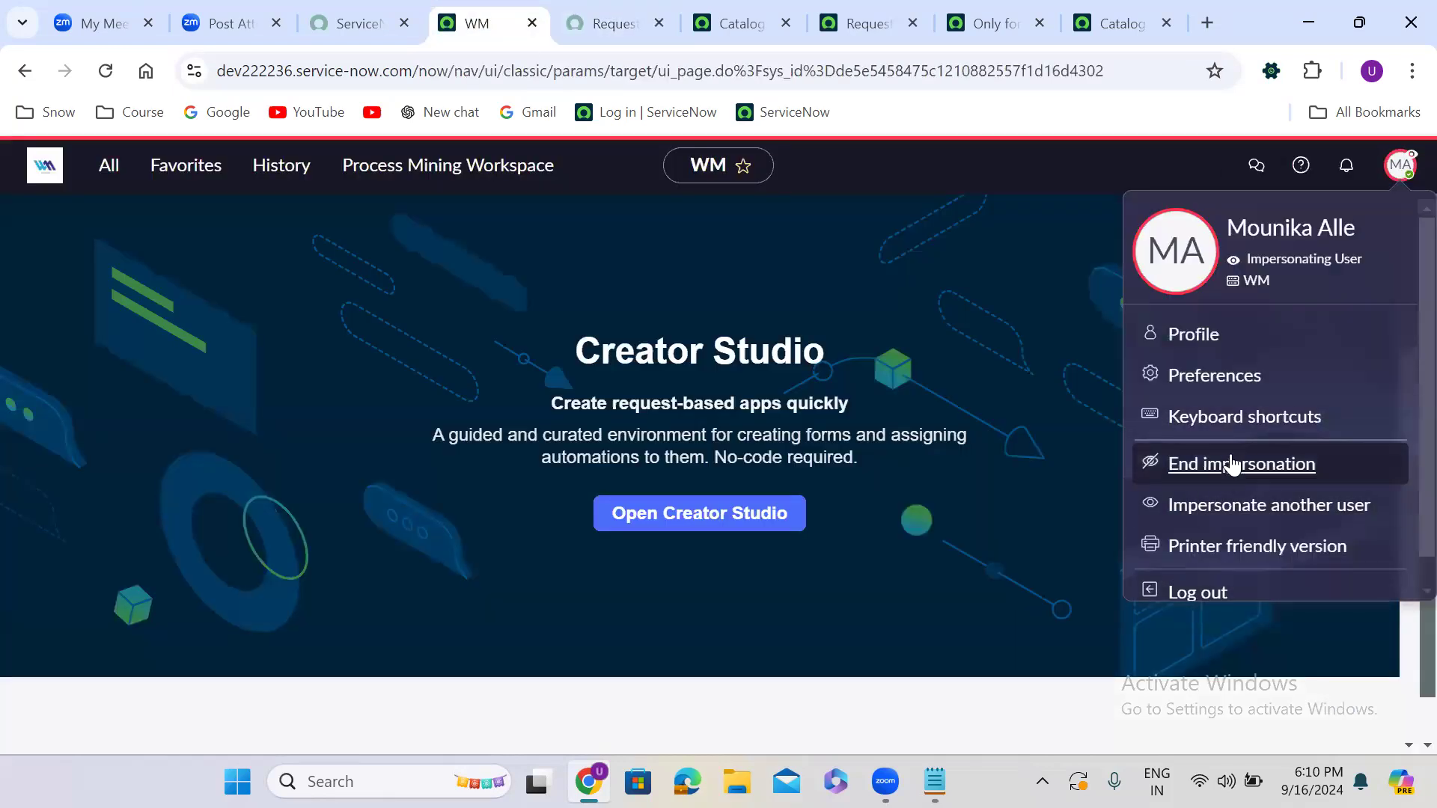
click(1228, 454)
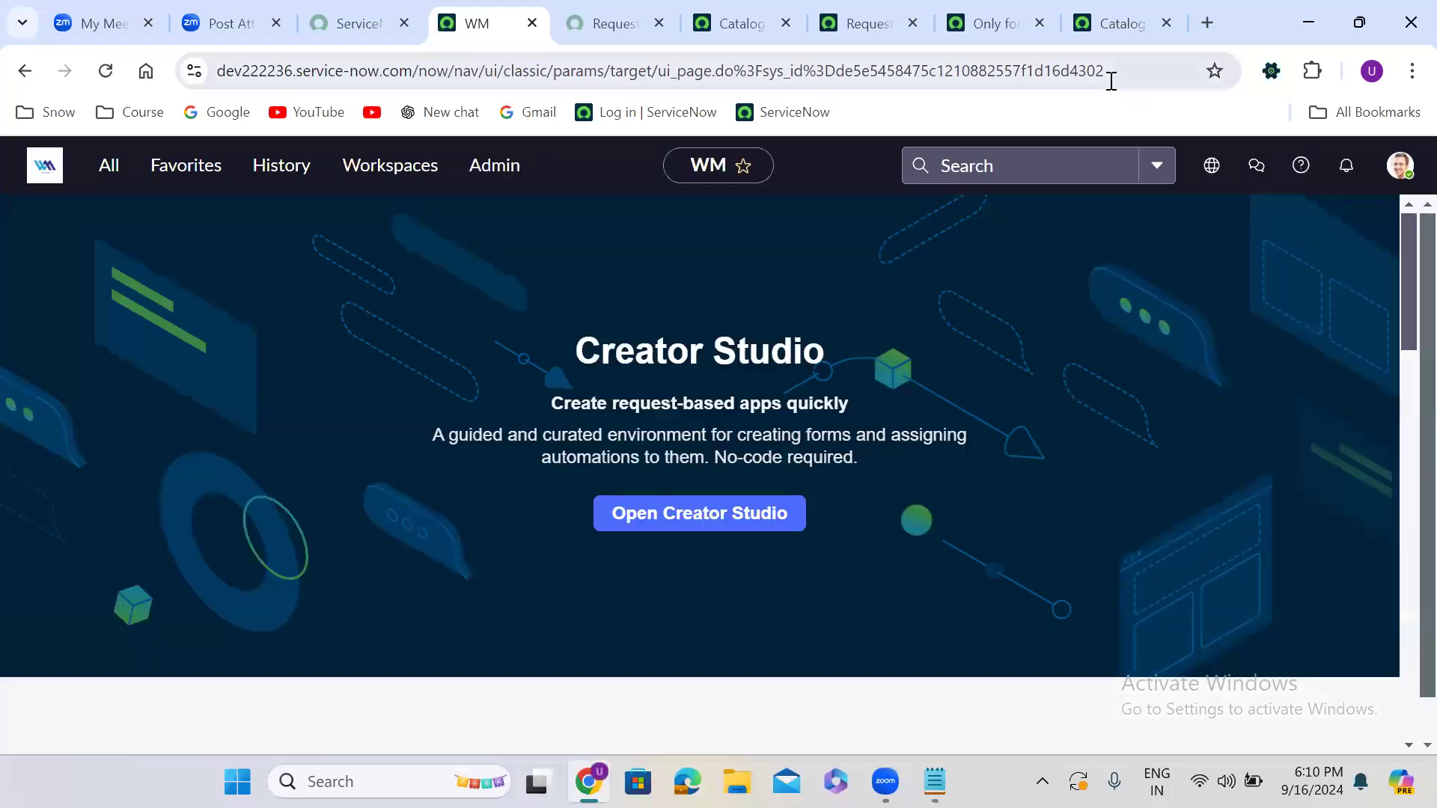
Review the Request Company Mobile item's Not Available For, Categories, Catalogs and Catalog Data Lookup Definitions related lists.
click(884, 21)
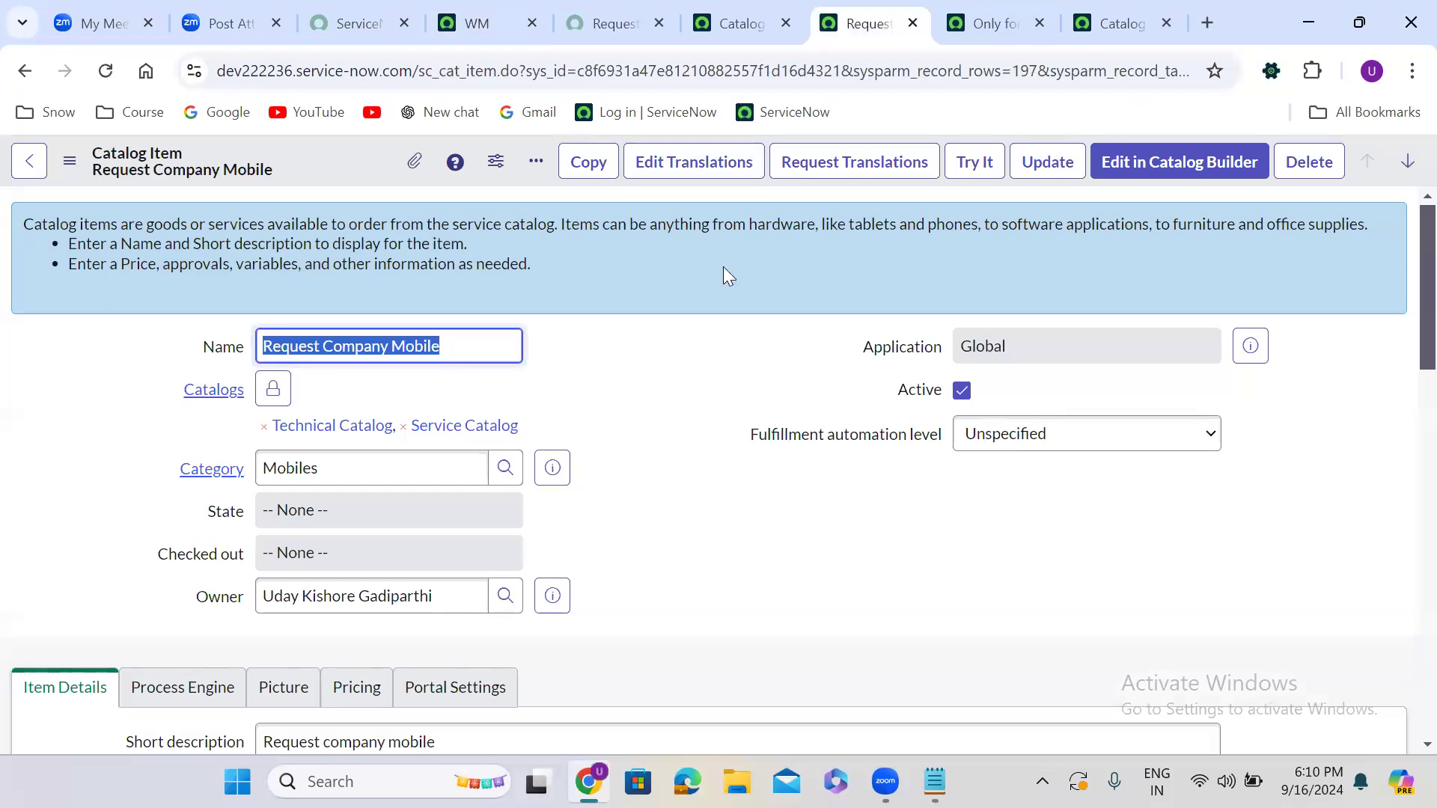
click(667, 462)
scroll(670, 463, down, 1)
scroll(664, 454, down, 15)
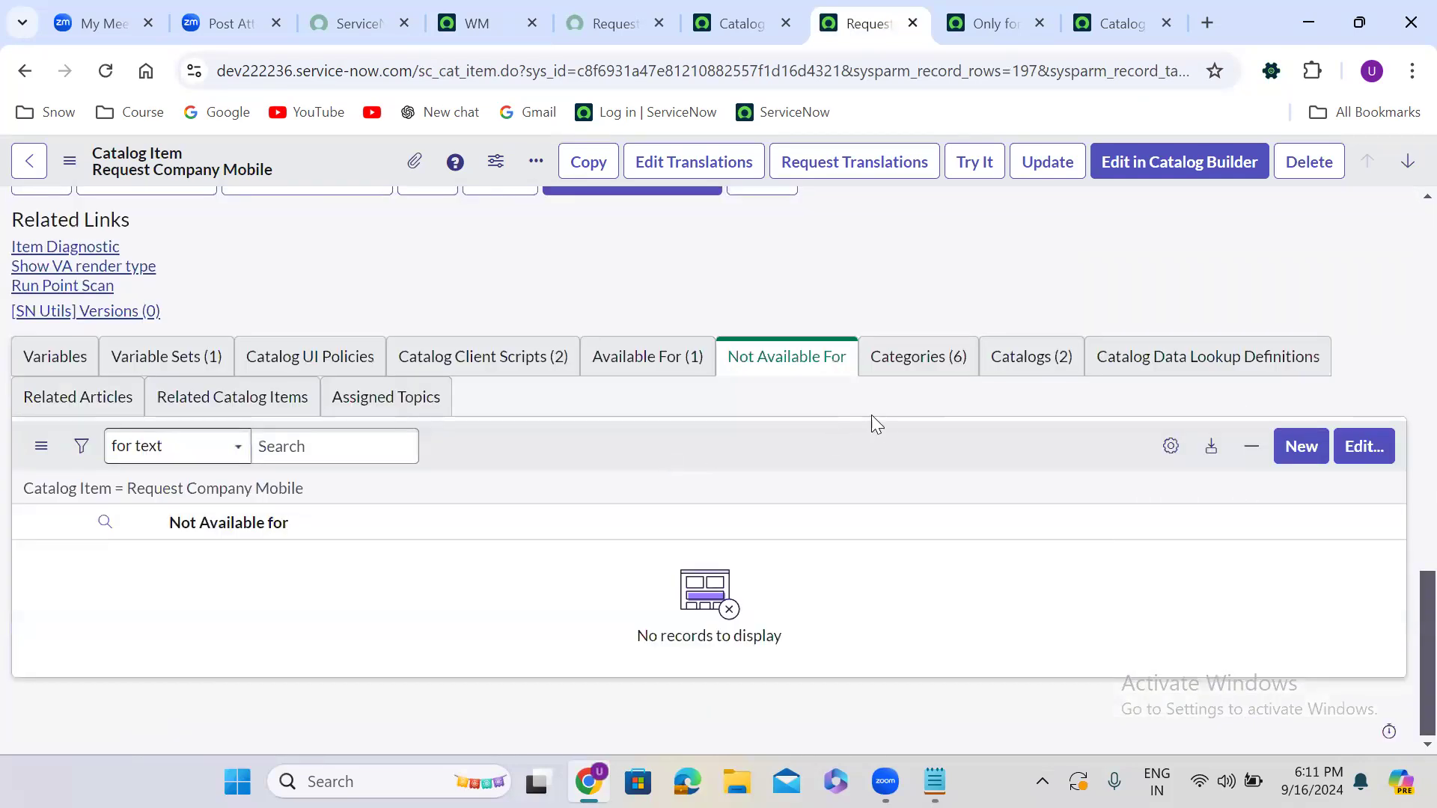
click(895, 375)
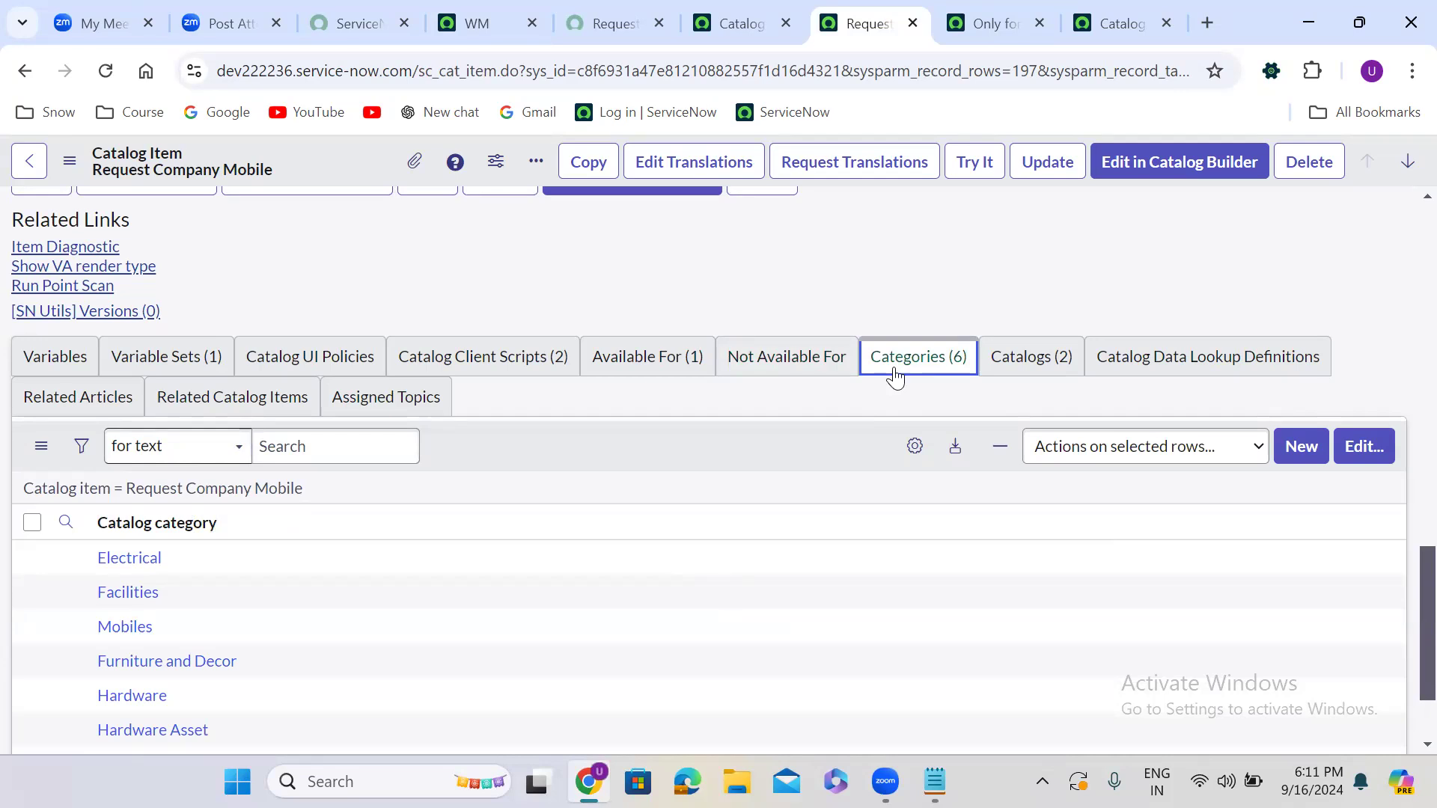
click(1057, 370)
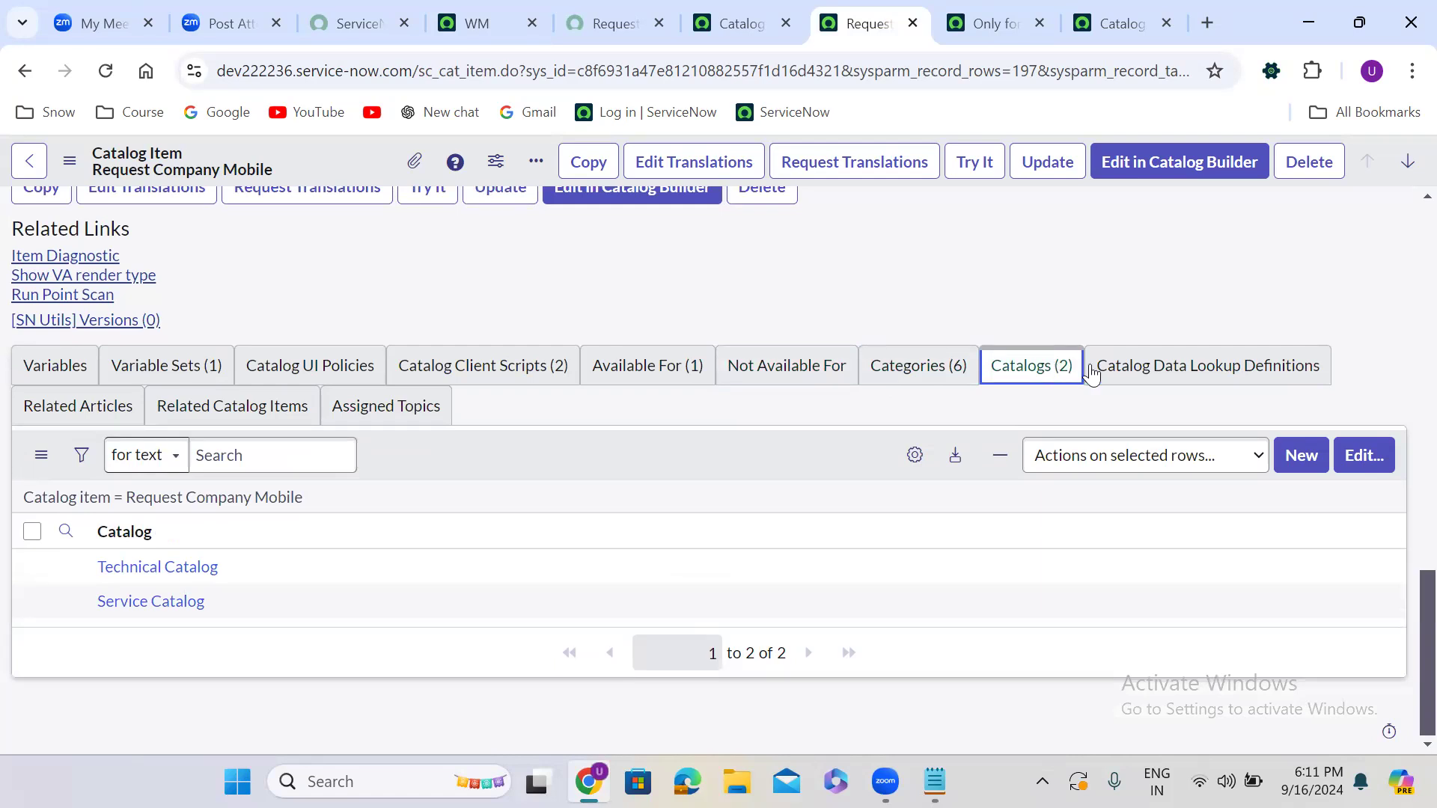
click(1195, 369)
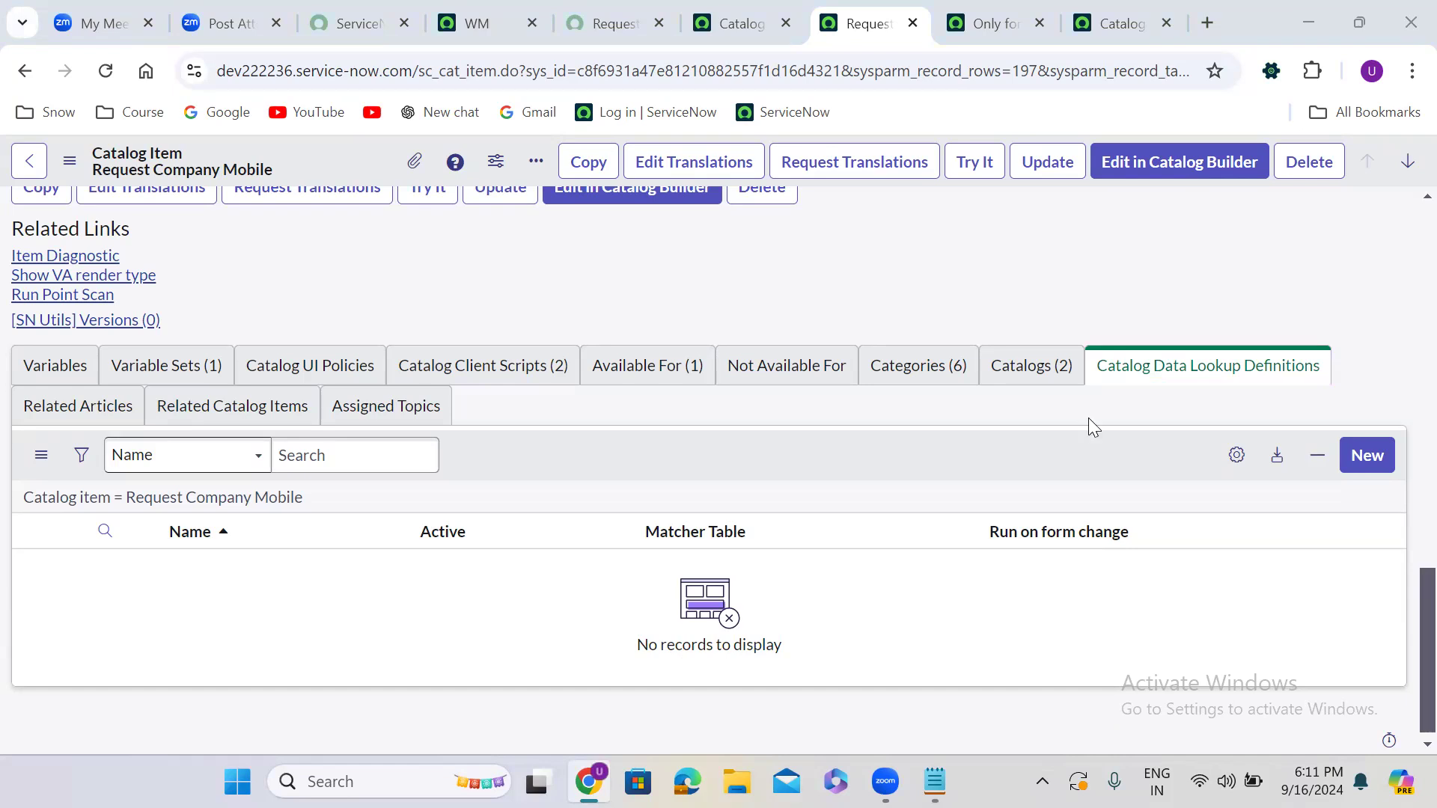
click(1181, 369)
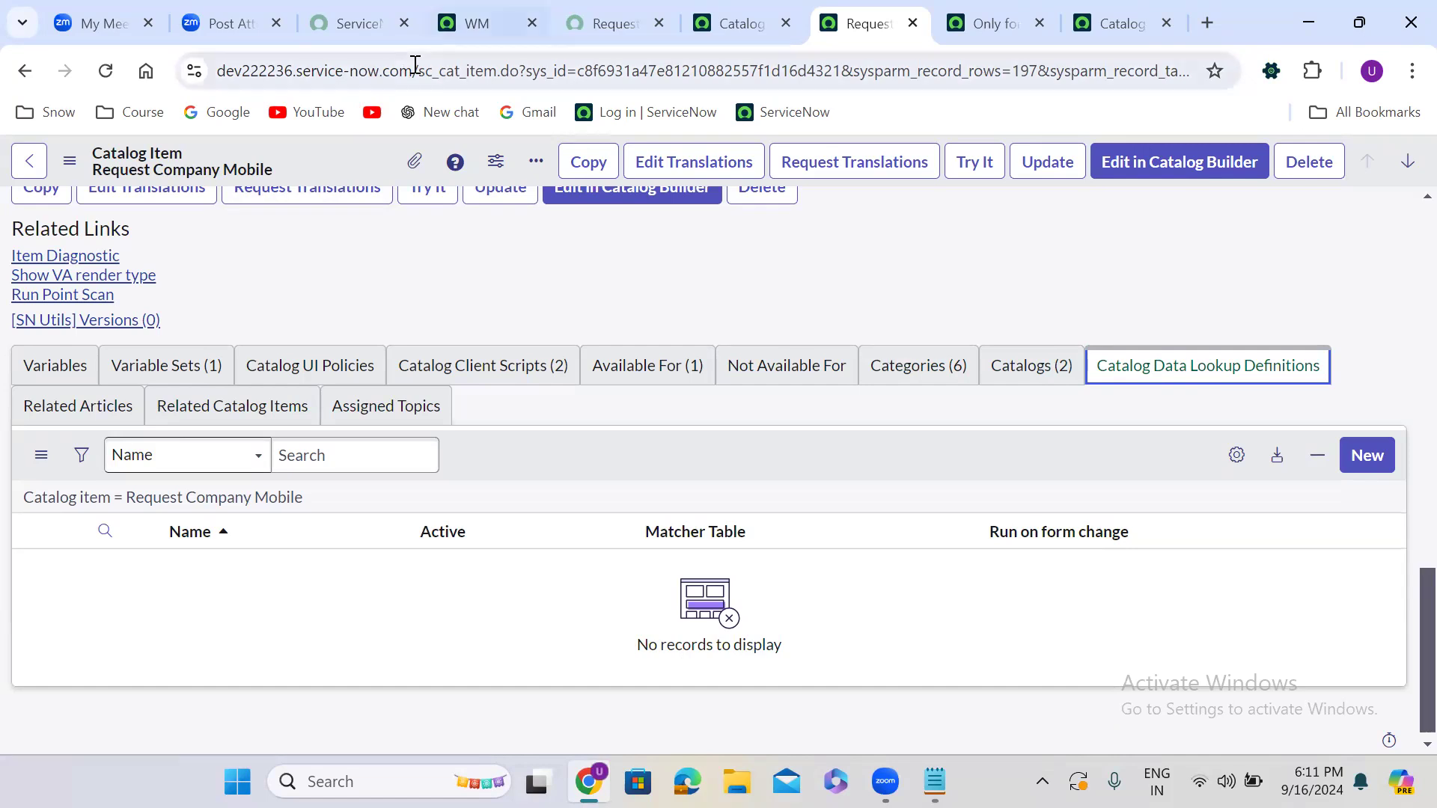
Filter the application navigator by "lookup" and open the Data Lookup Definitions list under System Policy rules.
key(ctrl+4)
click(110, 173)
text(look up defini)
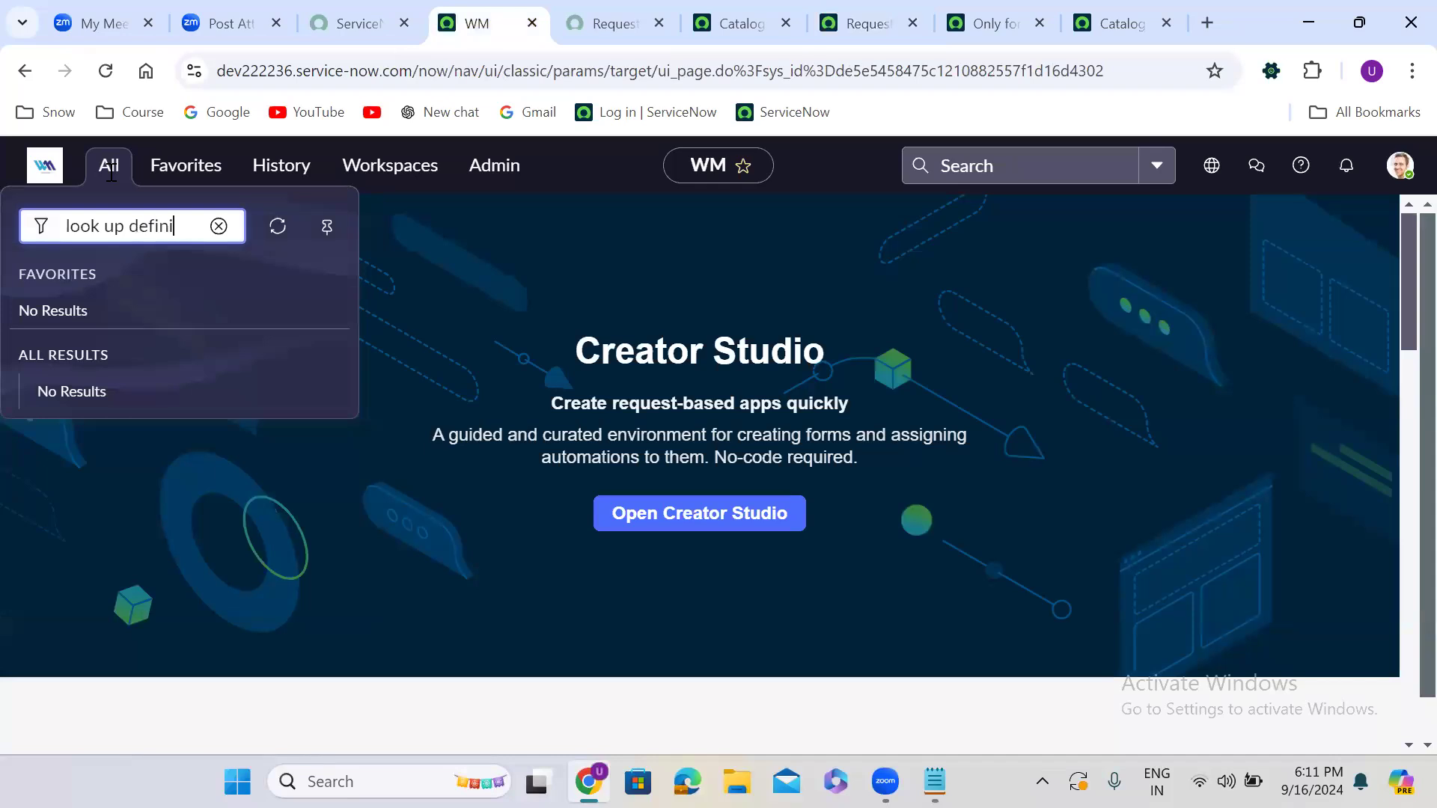
key(BackSpace)
key(BackSpace)
key(BackSpace)
key(BackSpace)
key(BackSpace)
key(BackSpace)
key(BackSpace)
key(BackSpace)
key(BackSpace)
text(up)
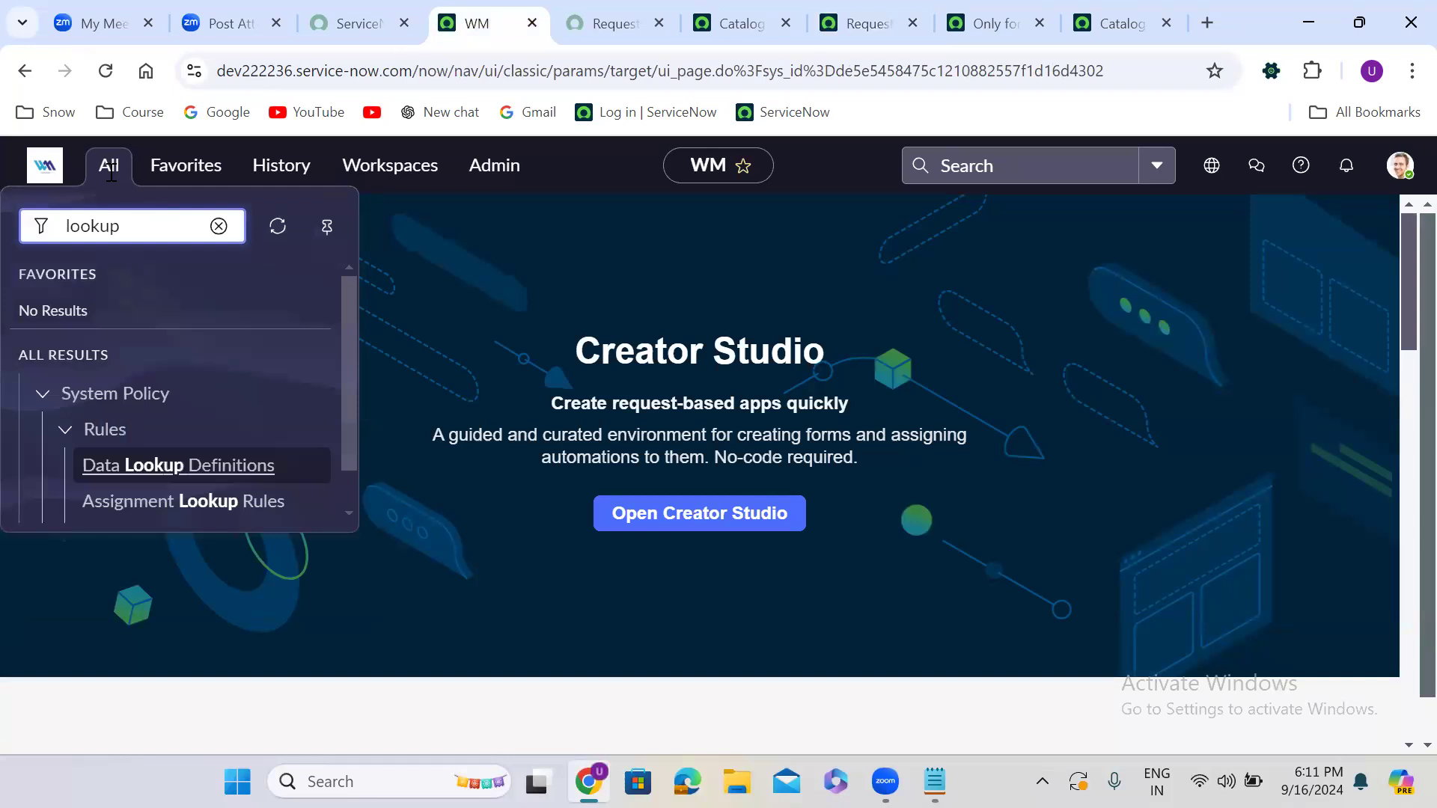
click(348, 488)
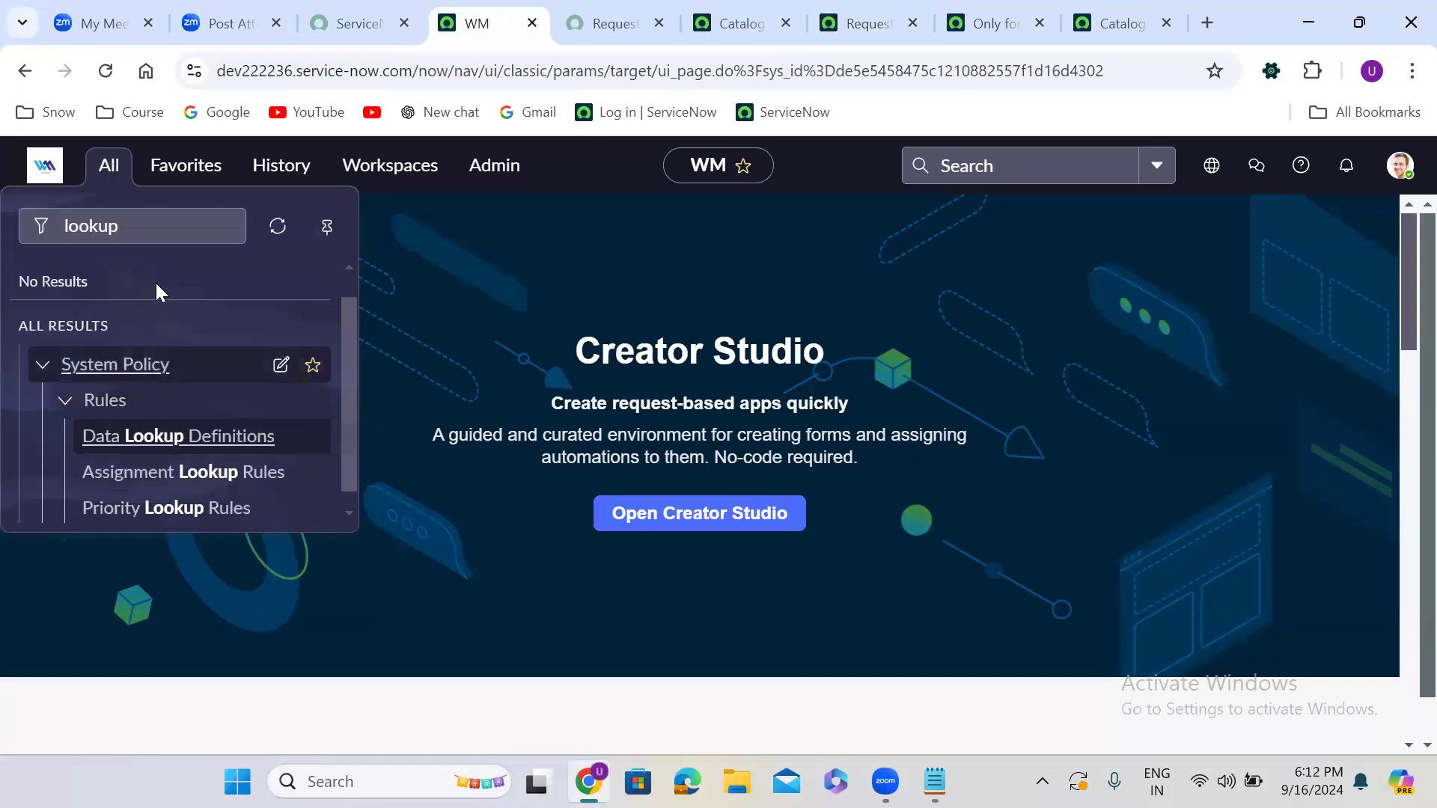
click(184, 446)
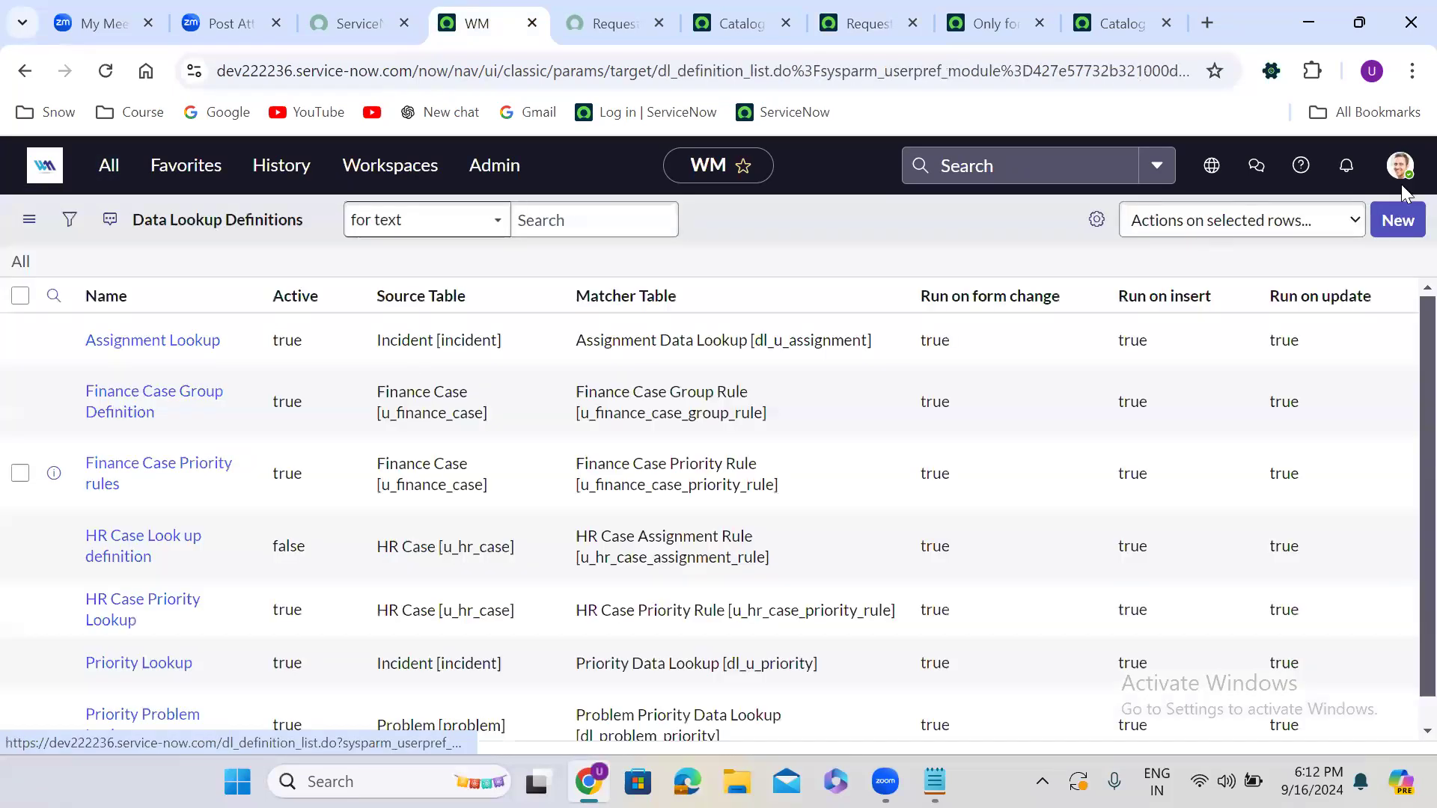
Start a catalog data lookup rule for the Request Company Mobile item, view the matcher table choices, and discard the record.
click(1397, 224)
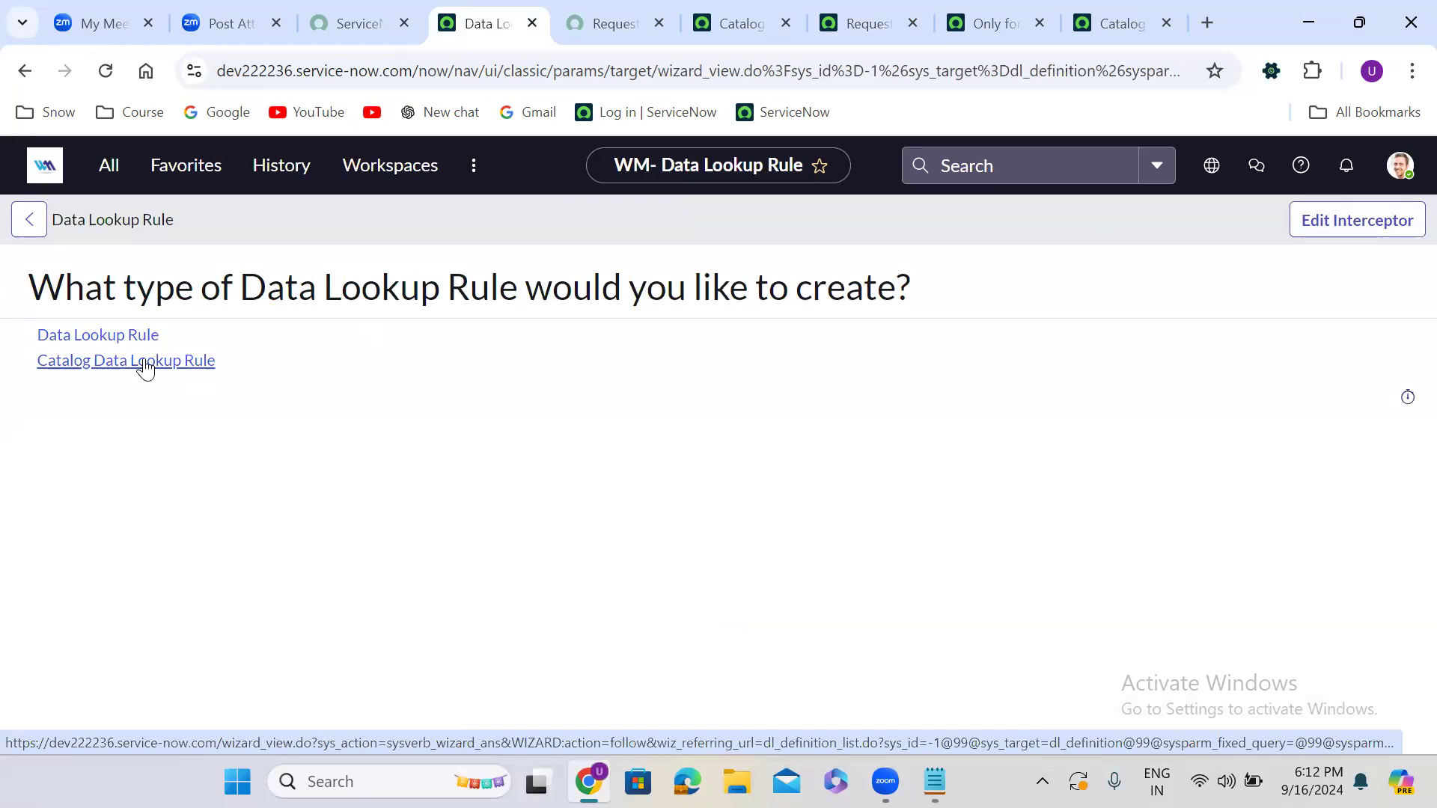
click(146, 363)
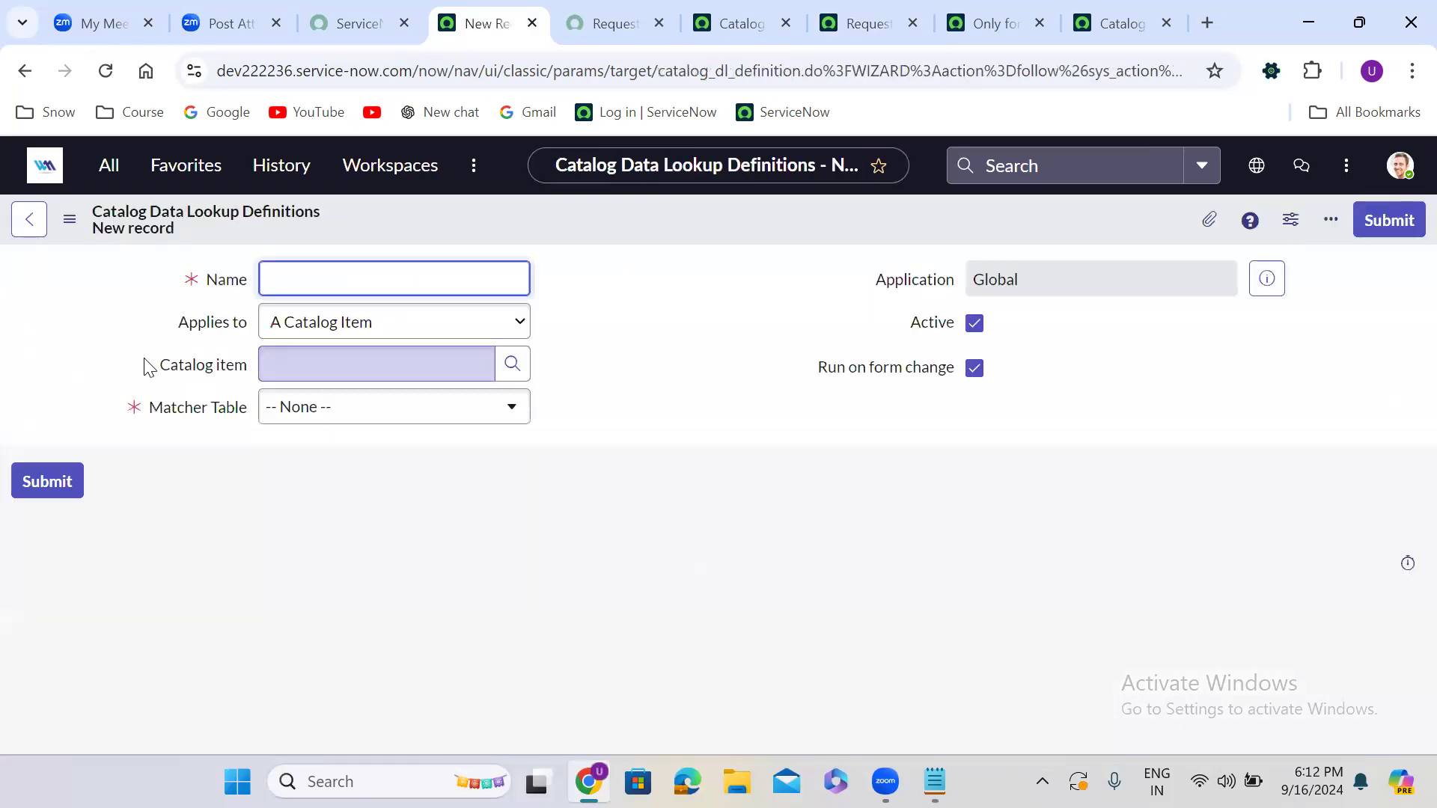
click(369, 367)
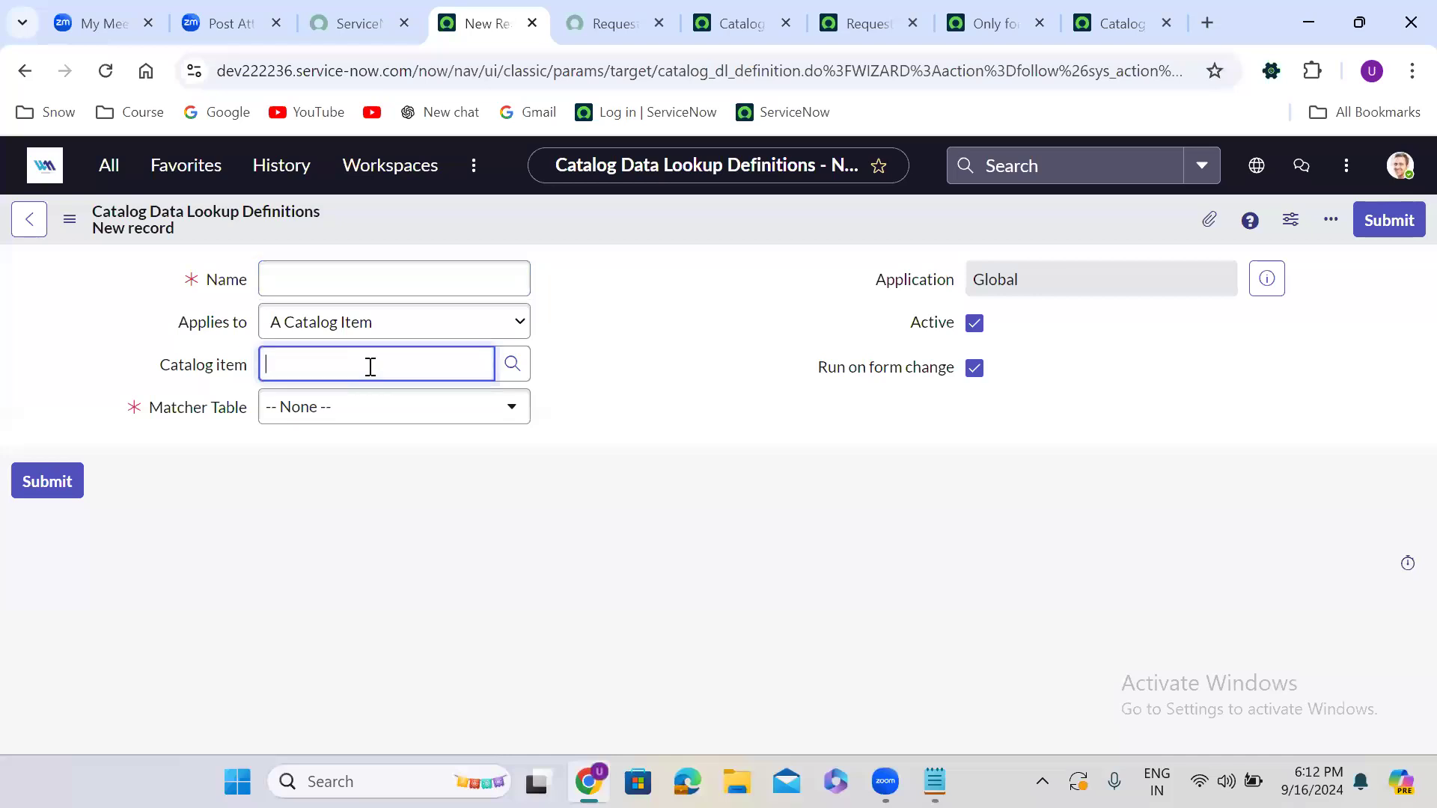
text(req)
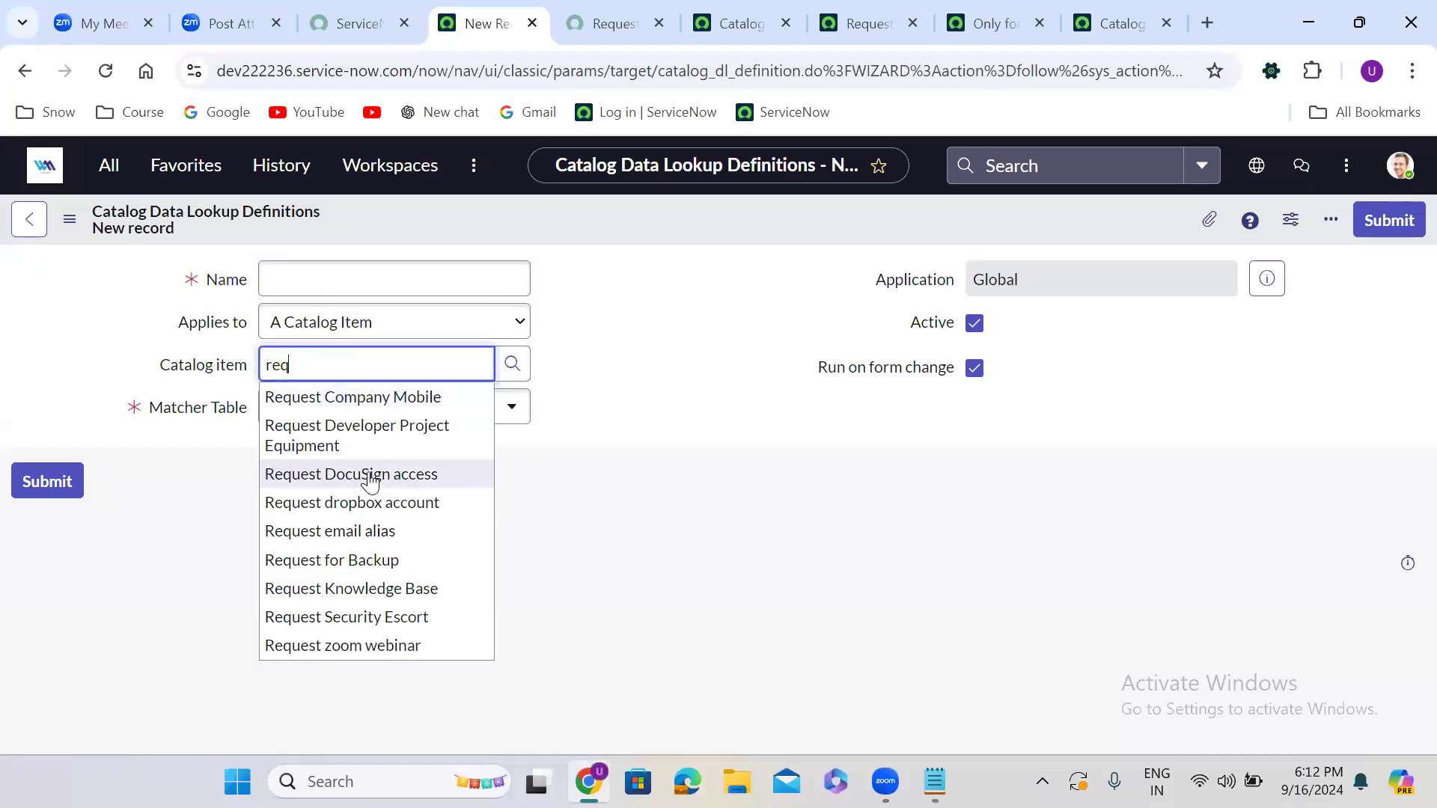
click(371, 402)
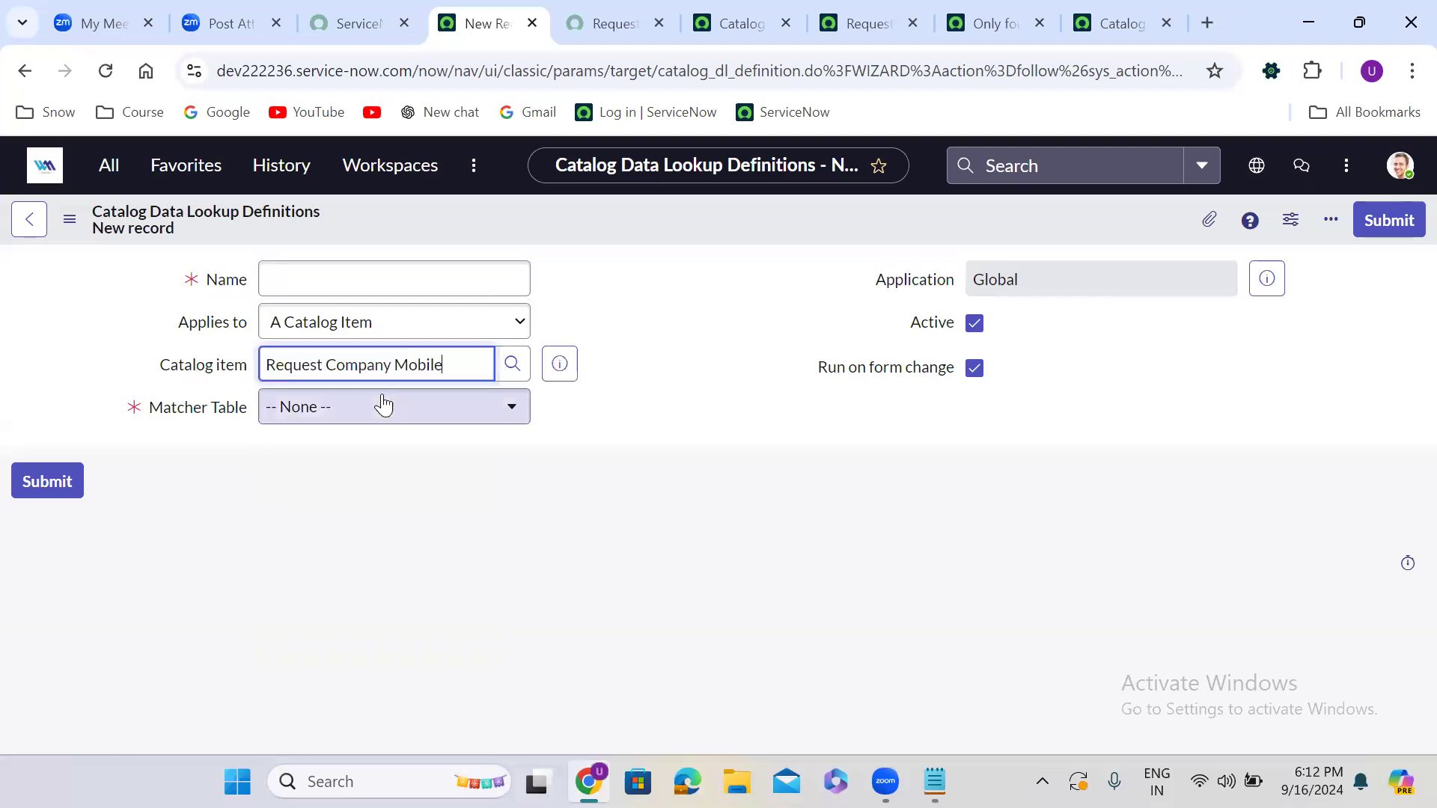
click(321, 419)
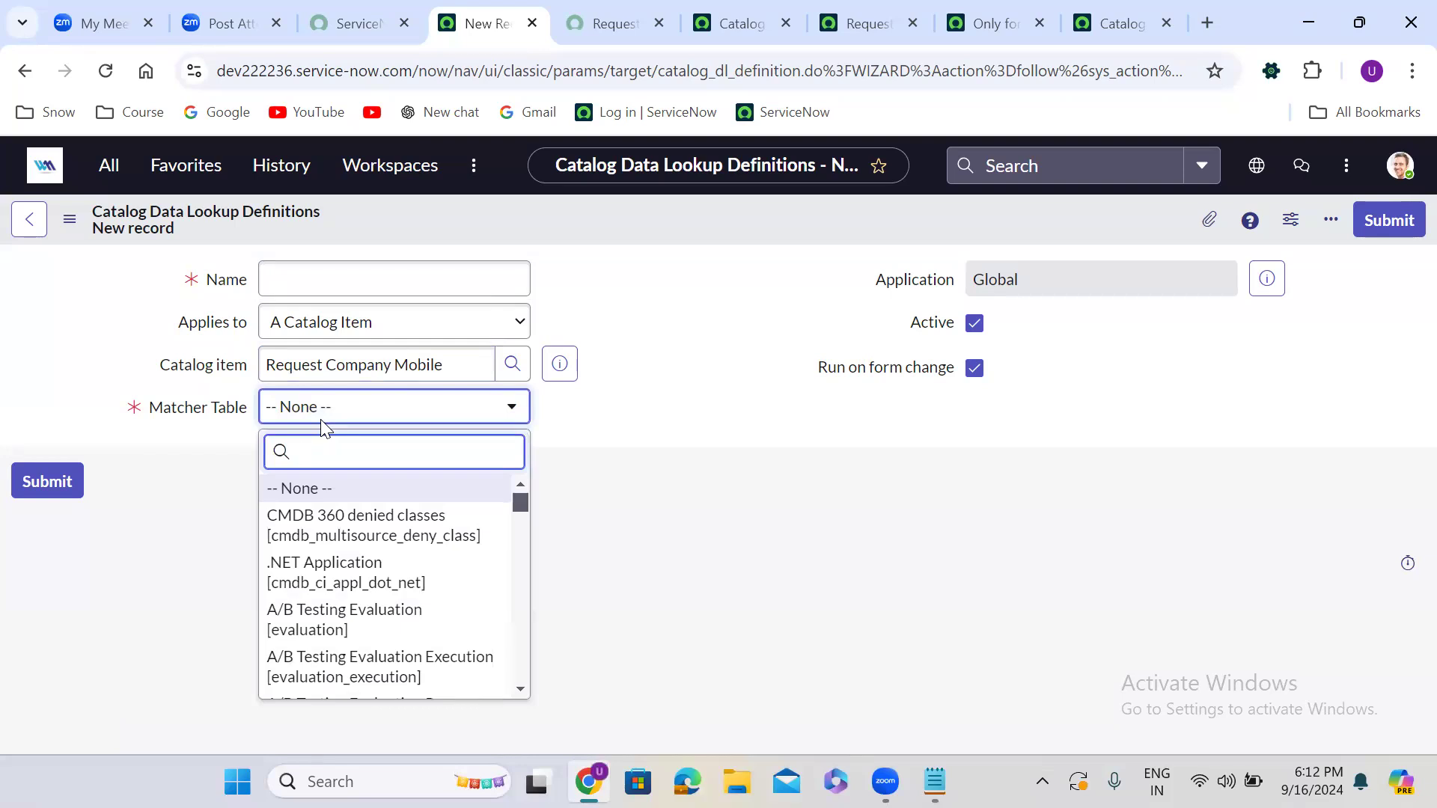
click(701, 402)
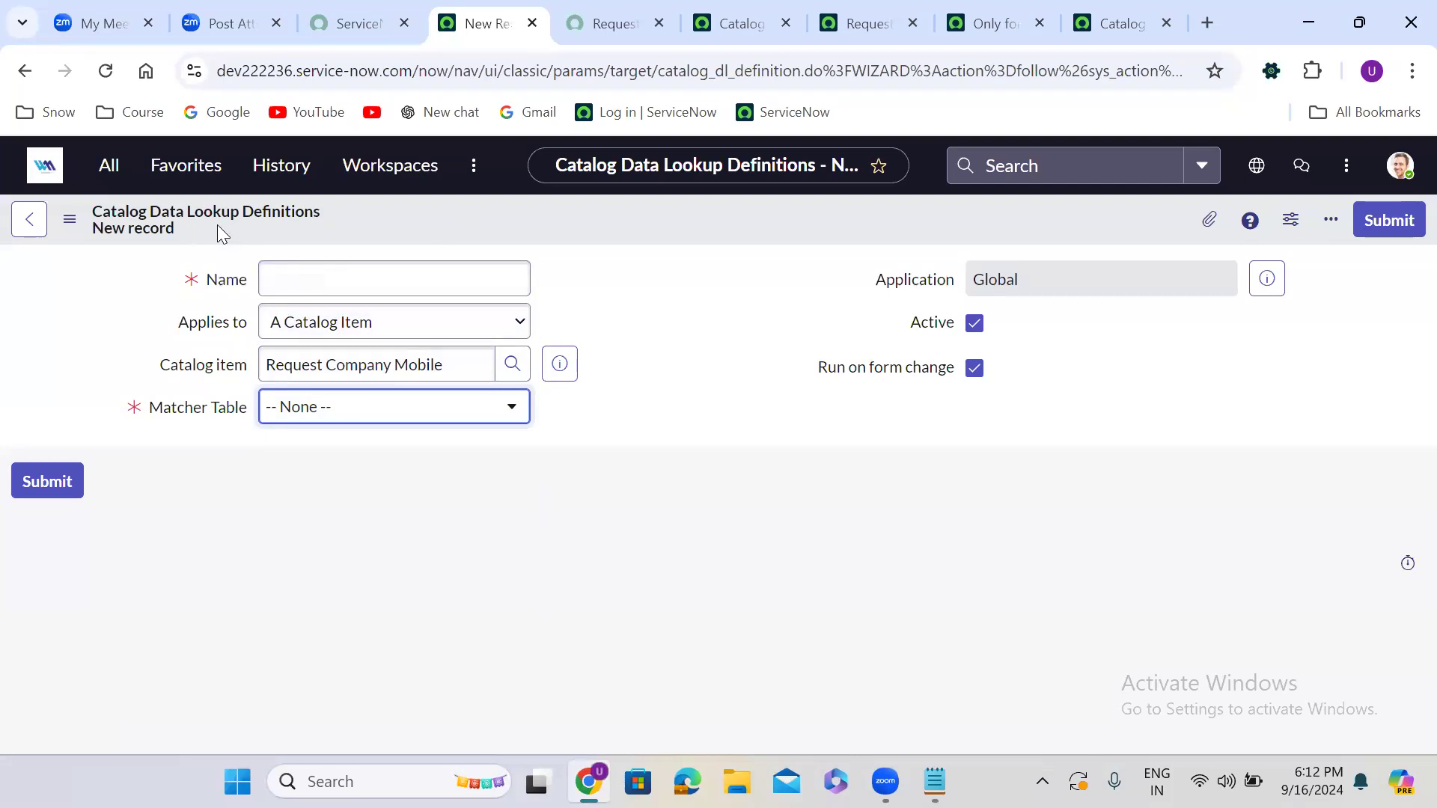
click(24, 71)
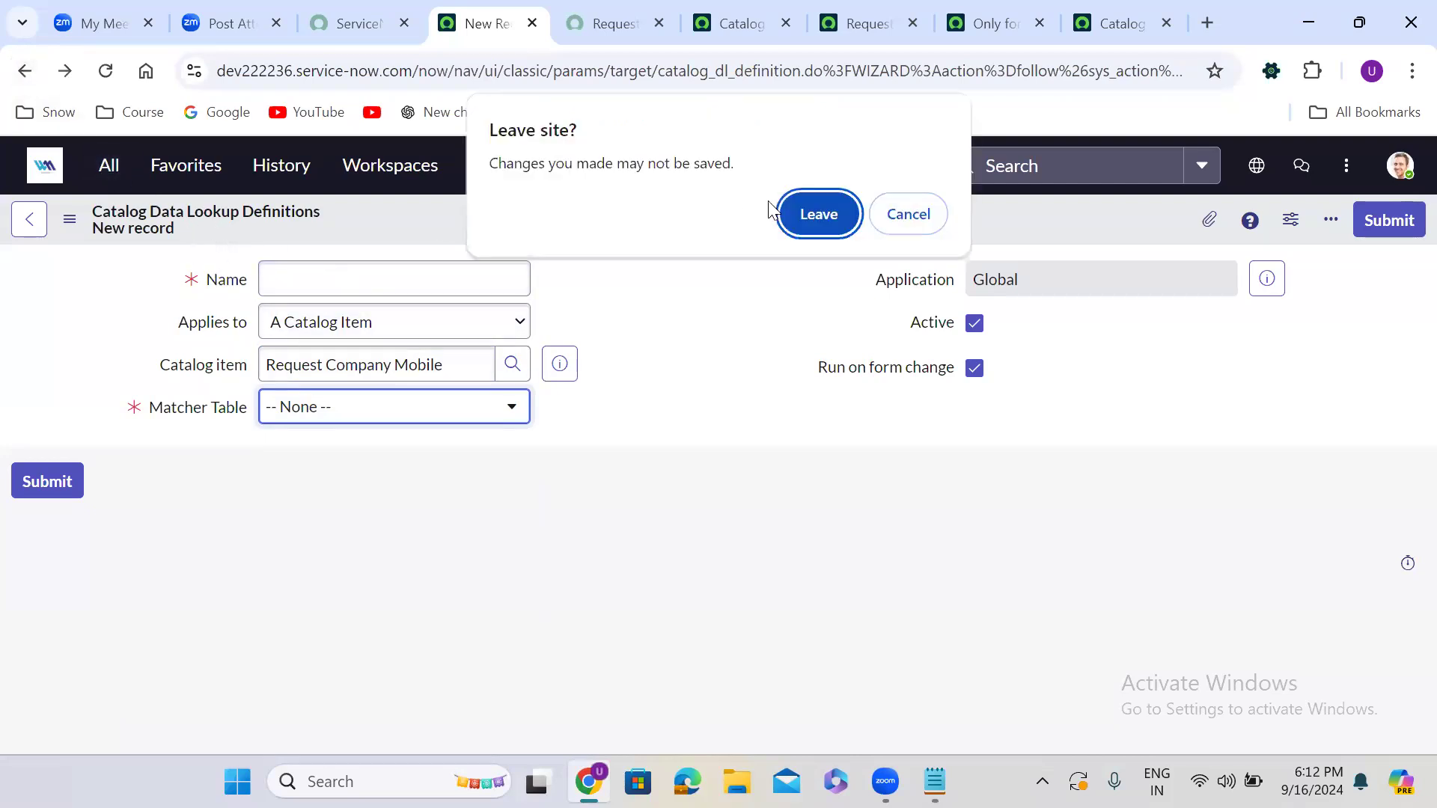
click(815, 214)
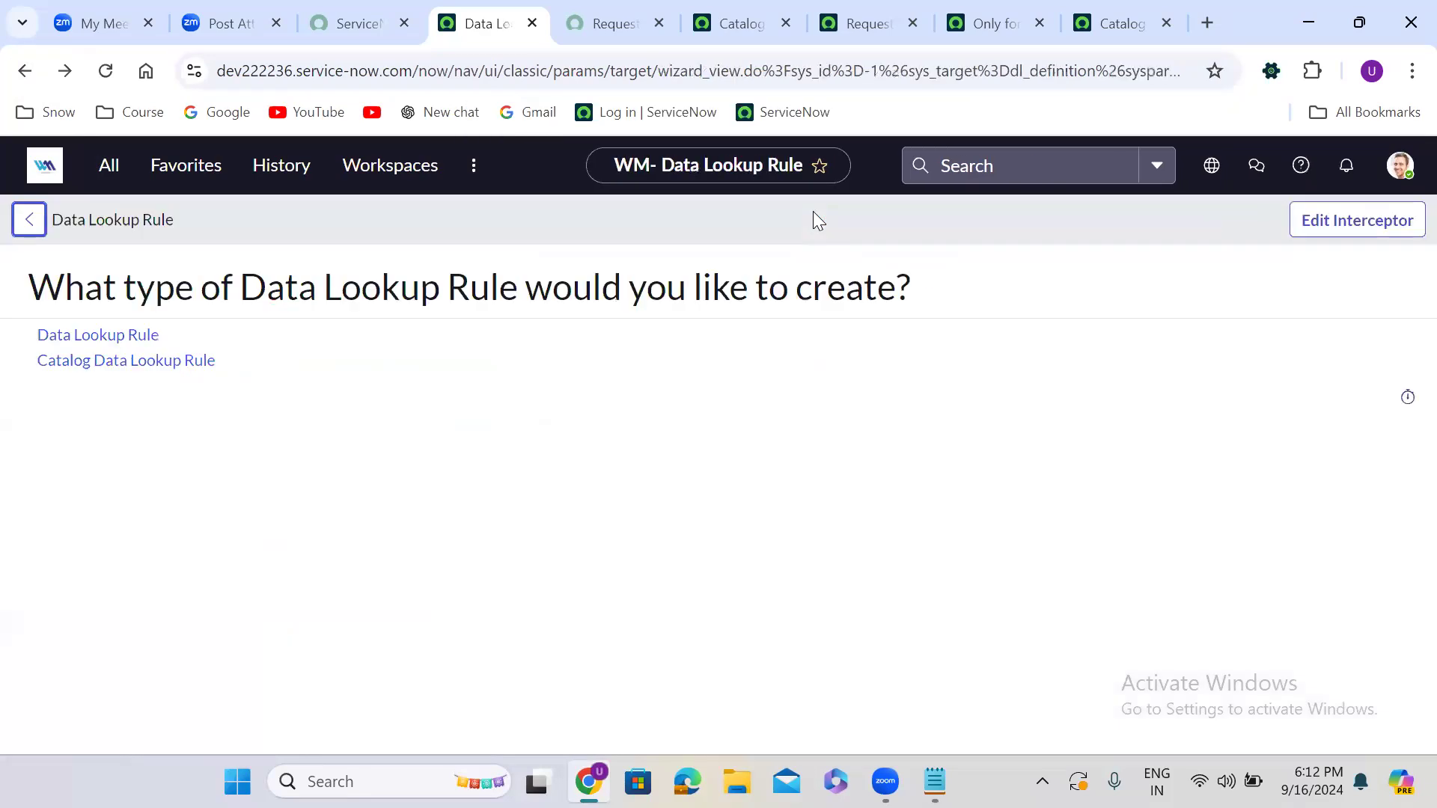
Return to the Request Company Mobile catalog item record and open its Related Articles membership for editing.
click(1121, 24)
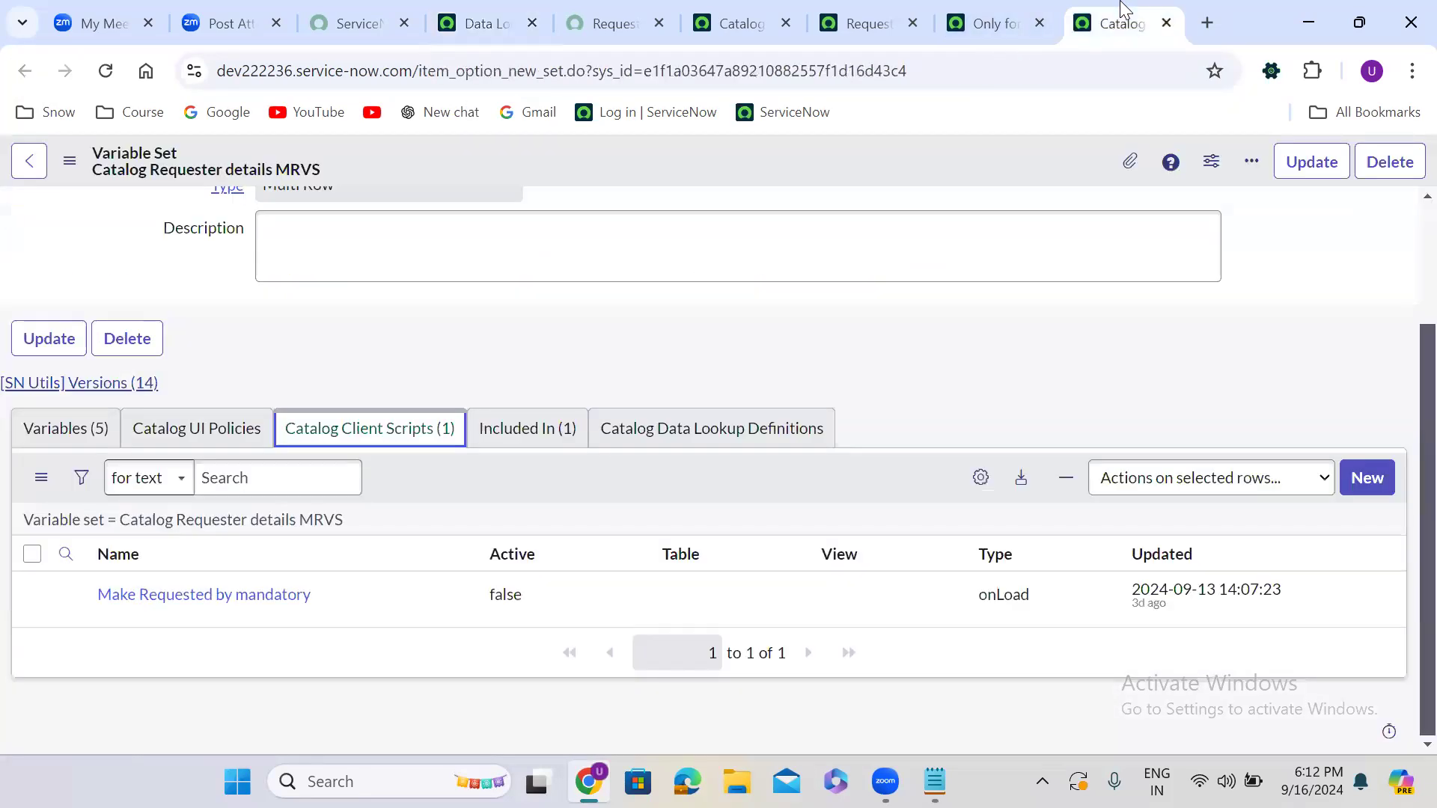
click(872, 6)
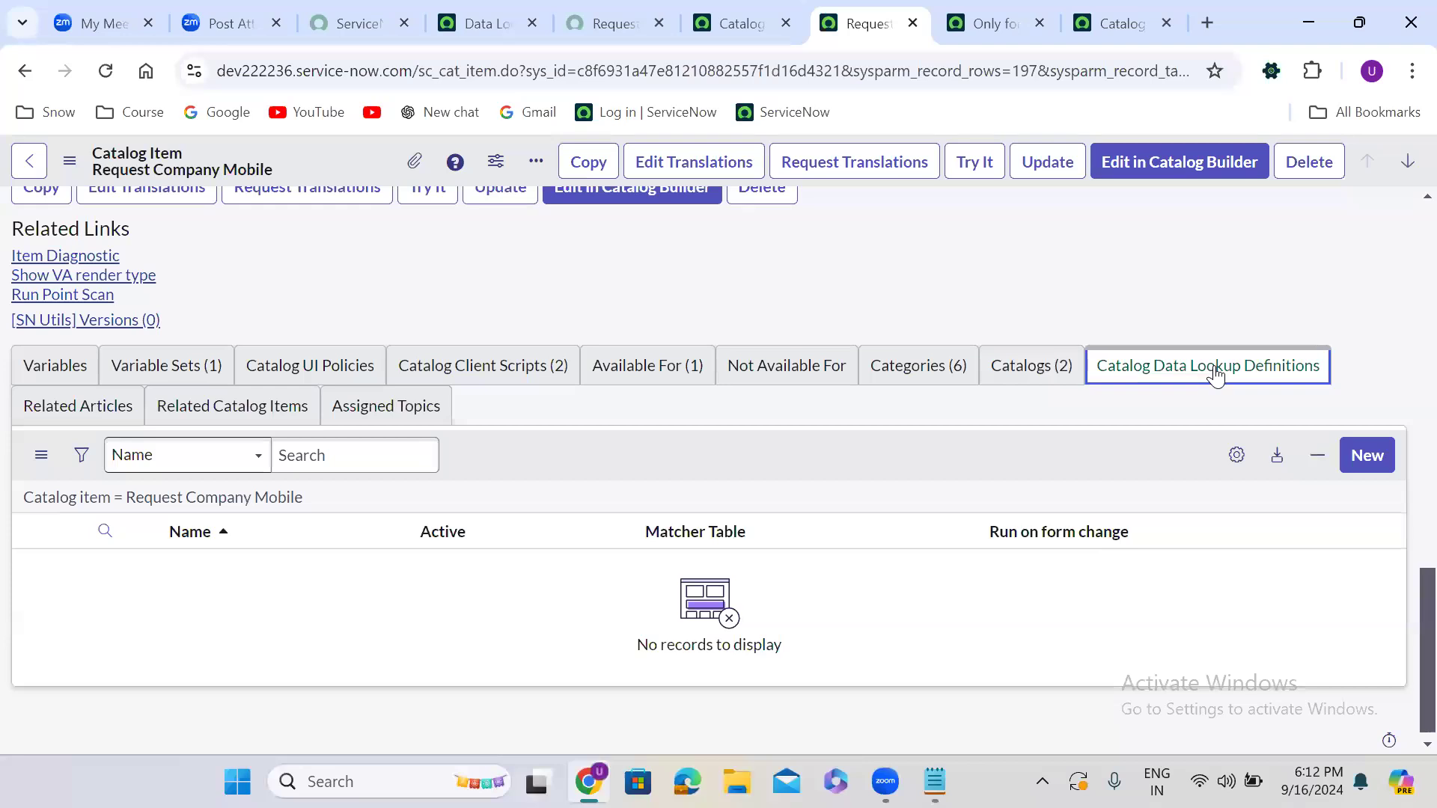
click(75, 412)
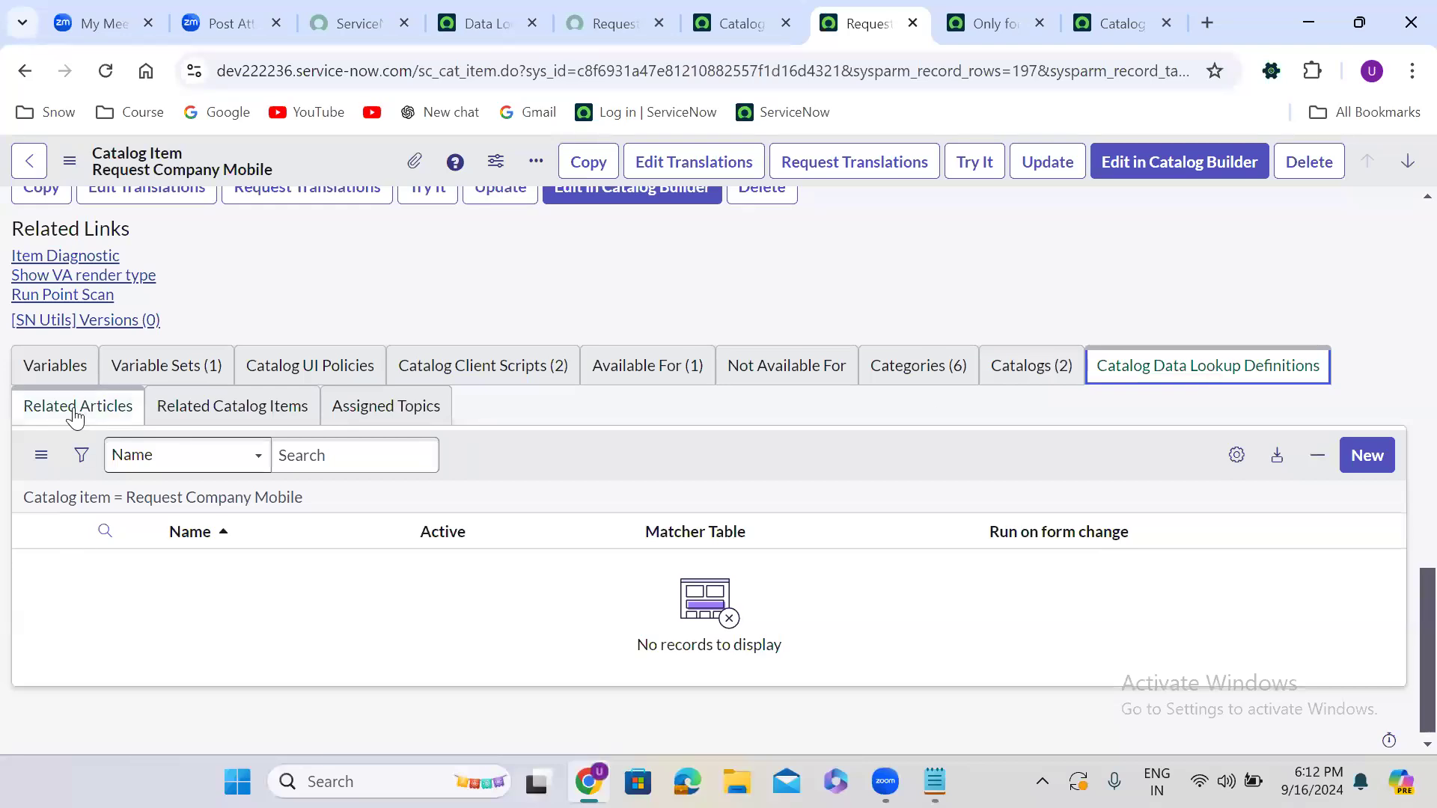
click(1382, 458)
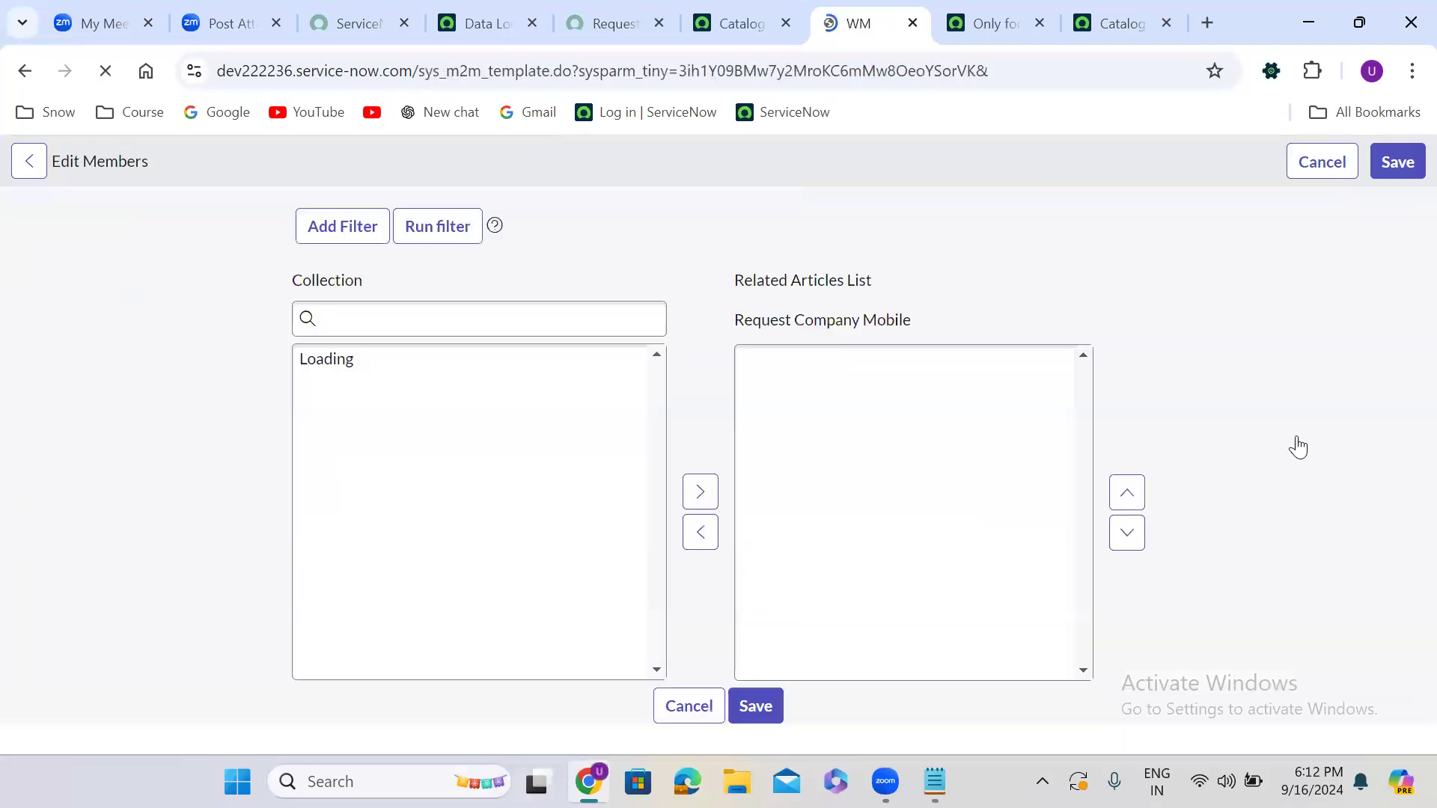
Add knowledge articles KB0000005 through KB0000009 to the item's related articles, save, and review the updated related list.
click(388, 503)
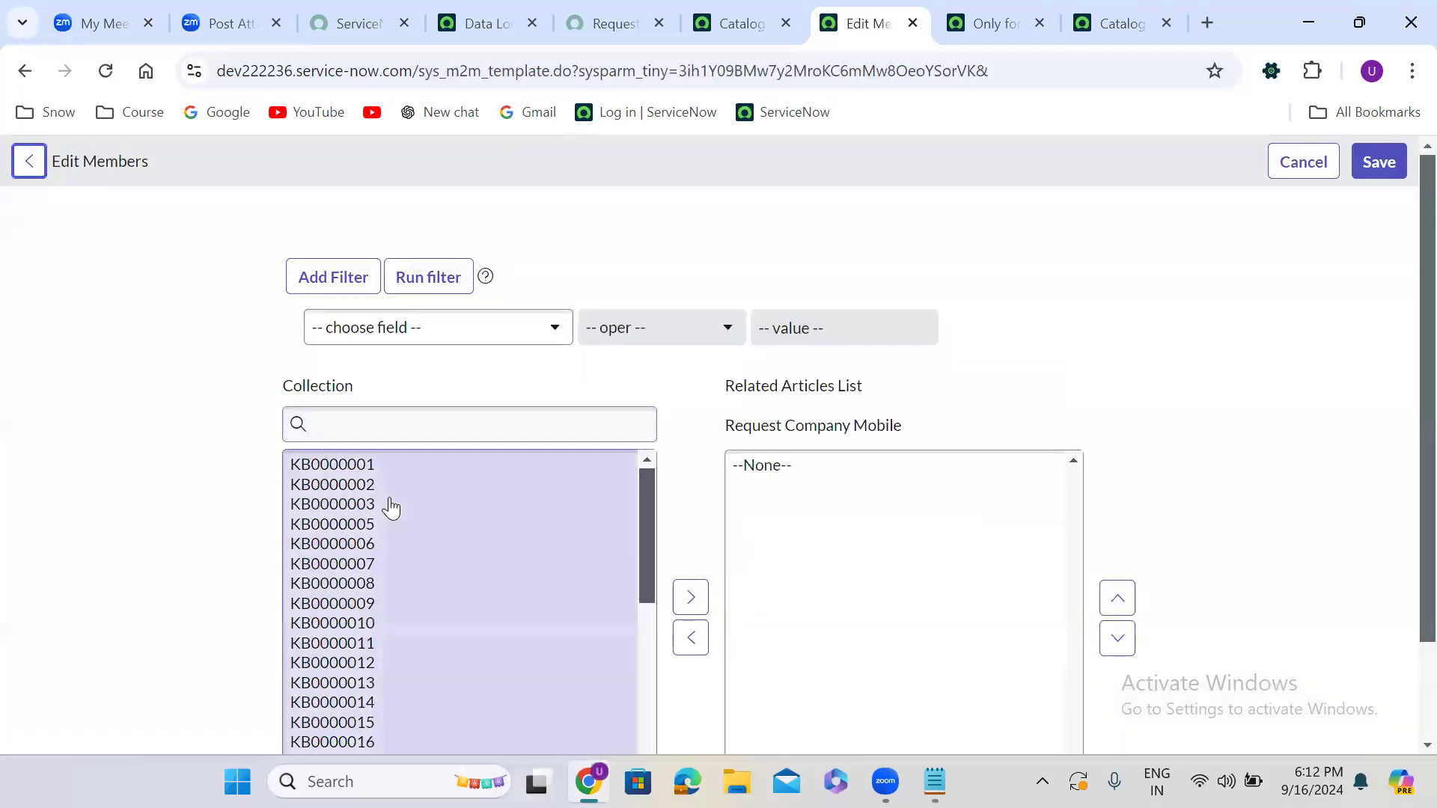
double_click(389, 500)
double_click(389, 500)
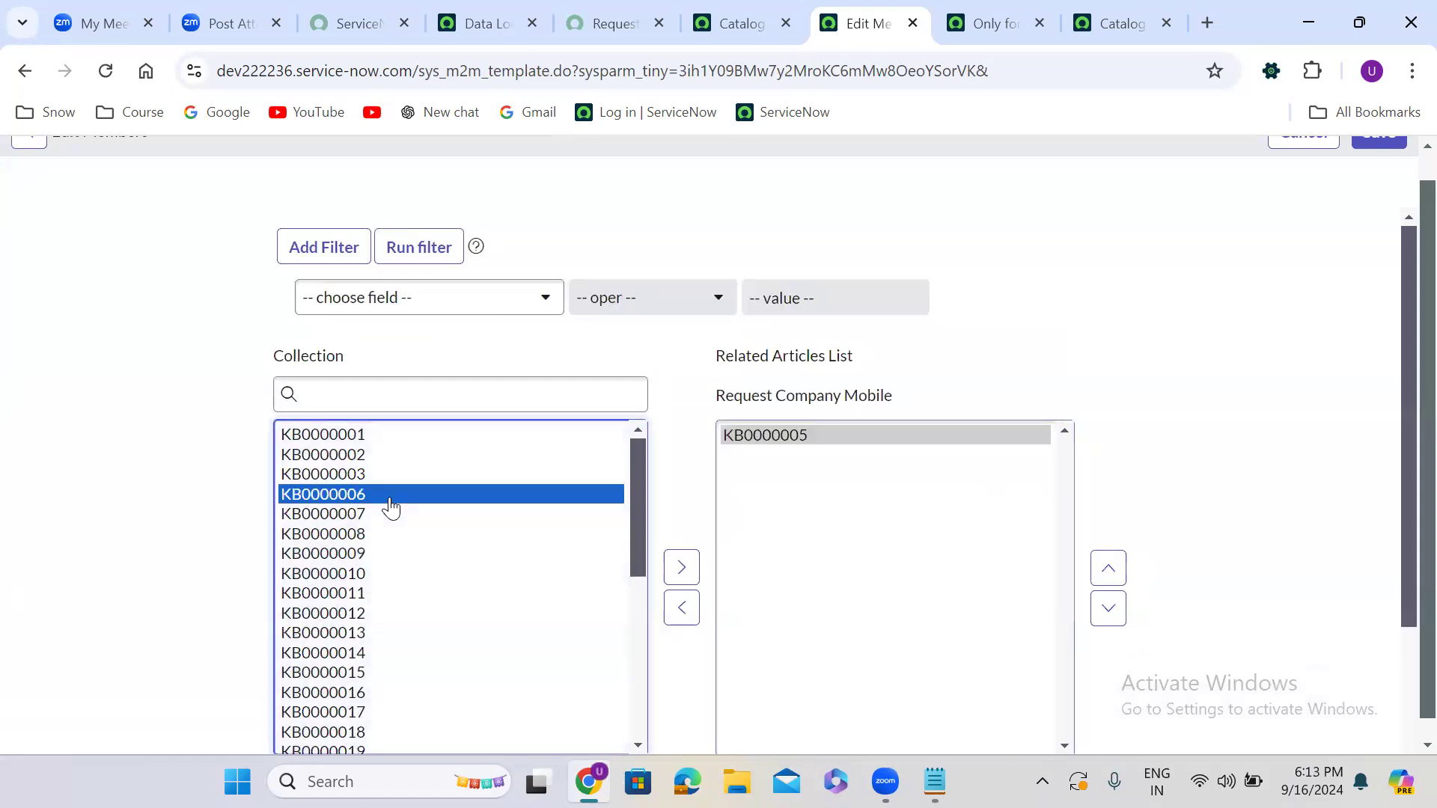
double_click(389, 500)
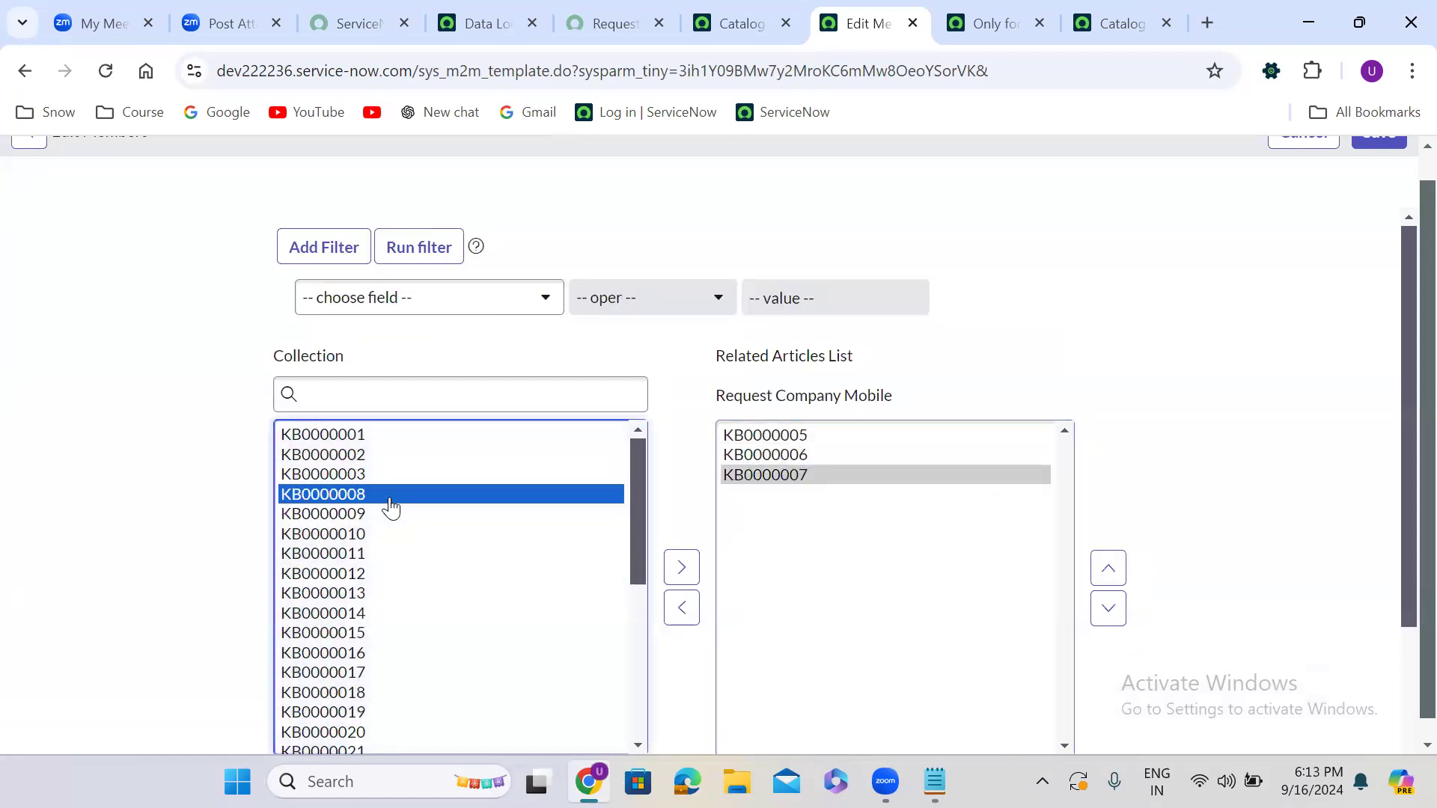
double_click(389, 497)
double_click(390, 498)
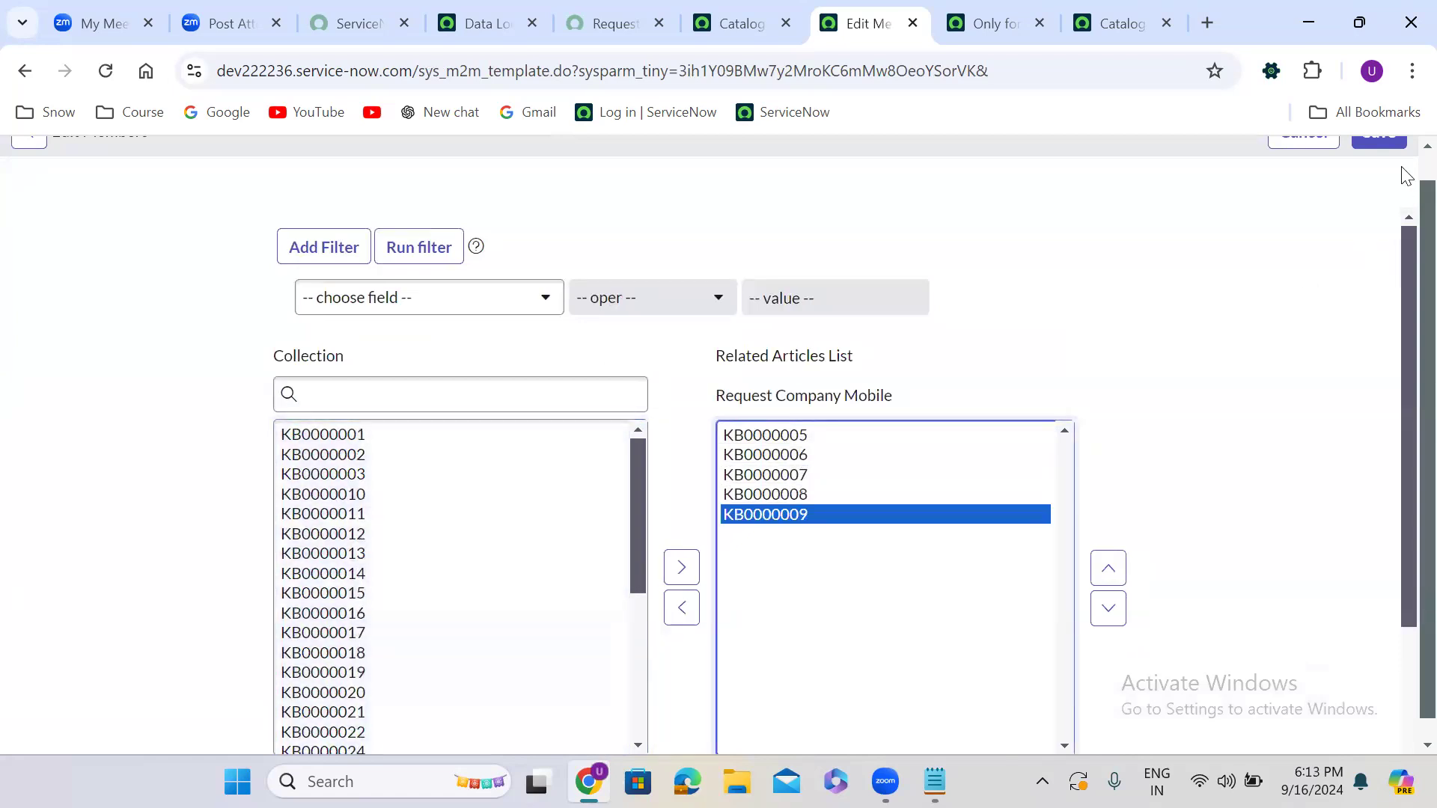
scroll(1404, 166, up, 1)
click(1389, 162)
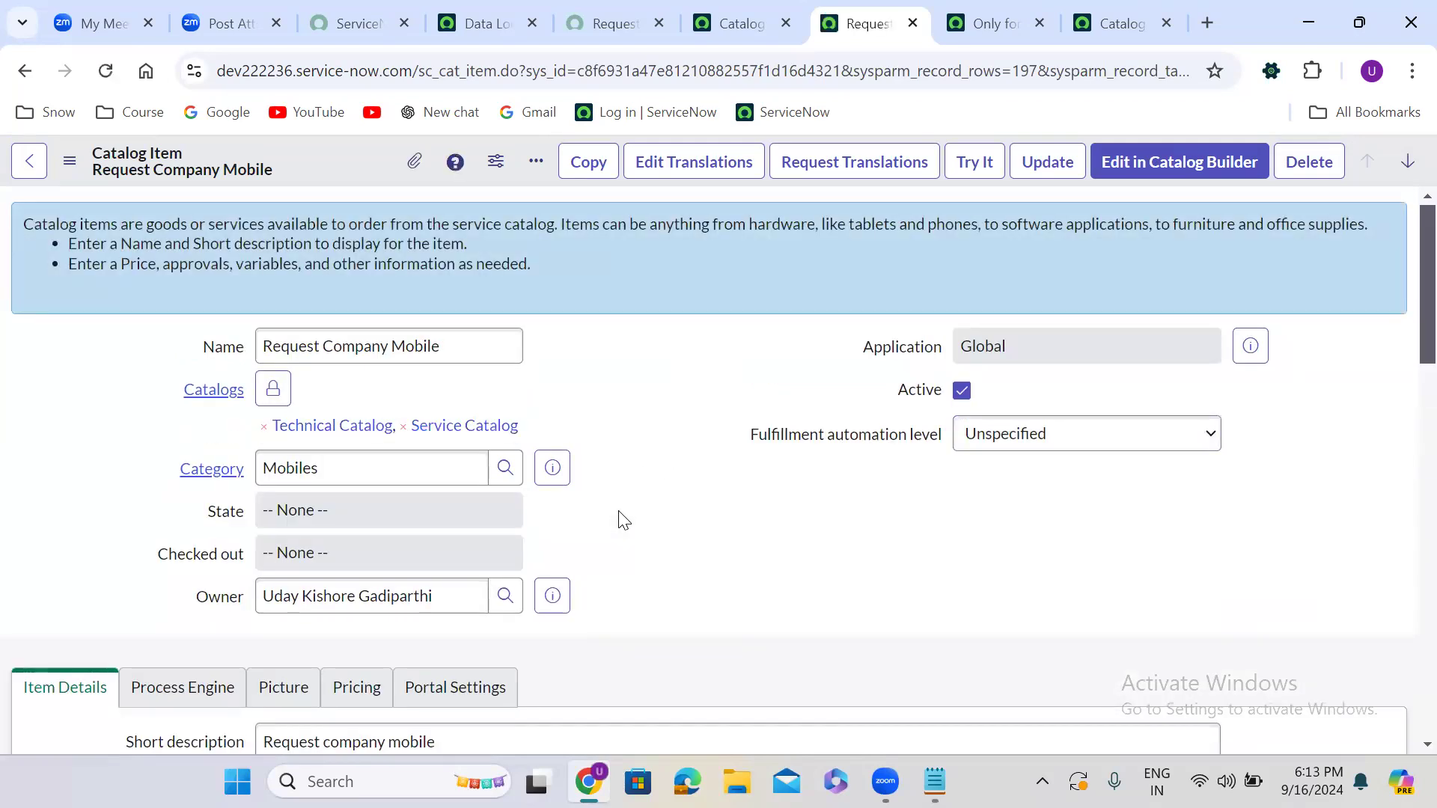
scroll(619, 511, down, 10)
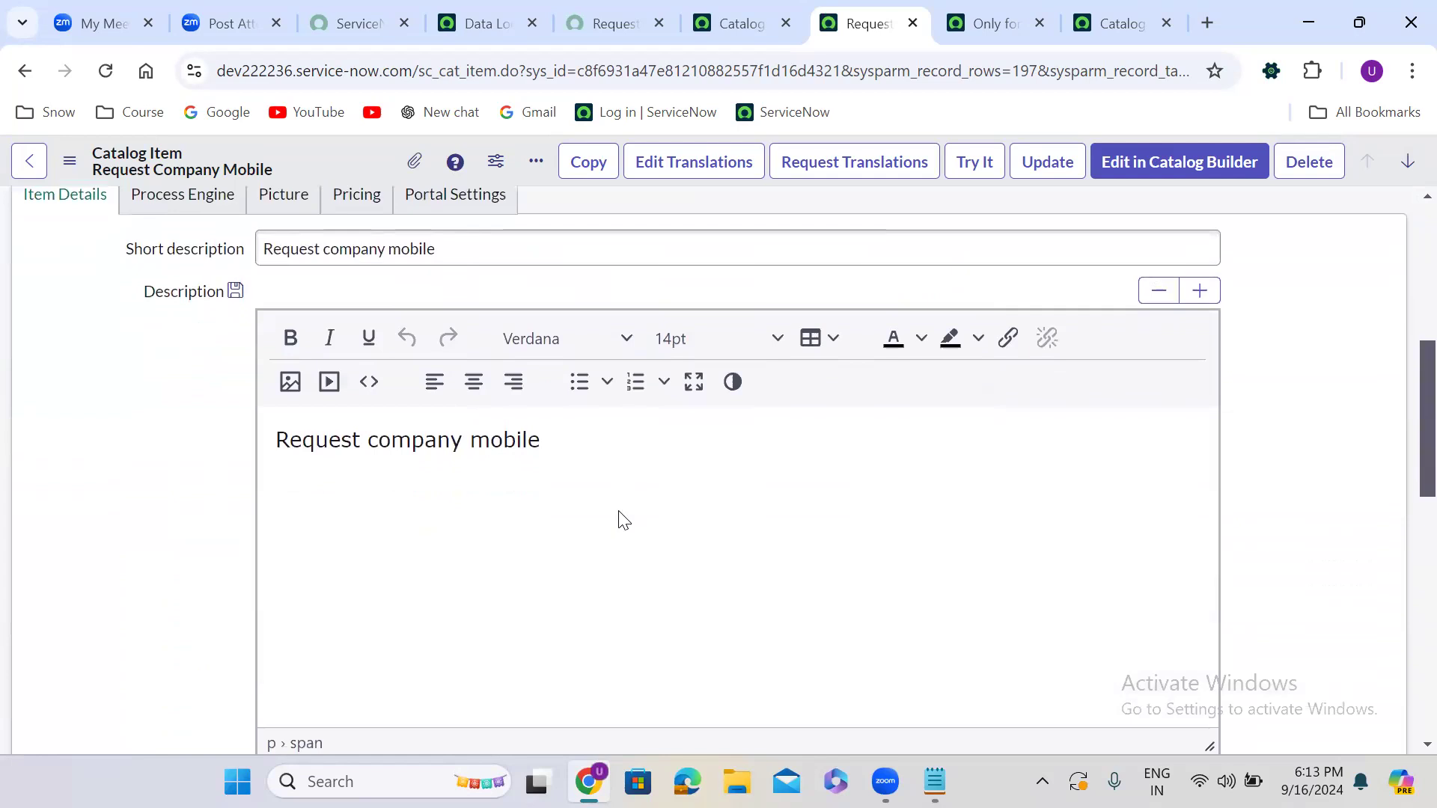
scroll(619, 510, down, 6)
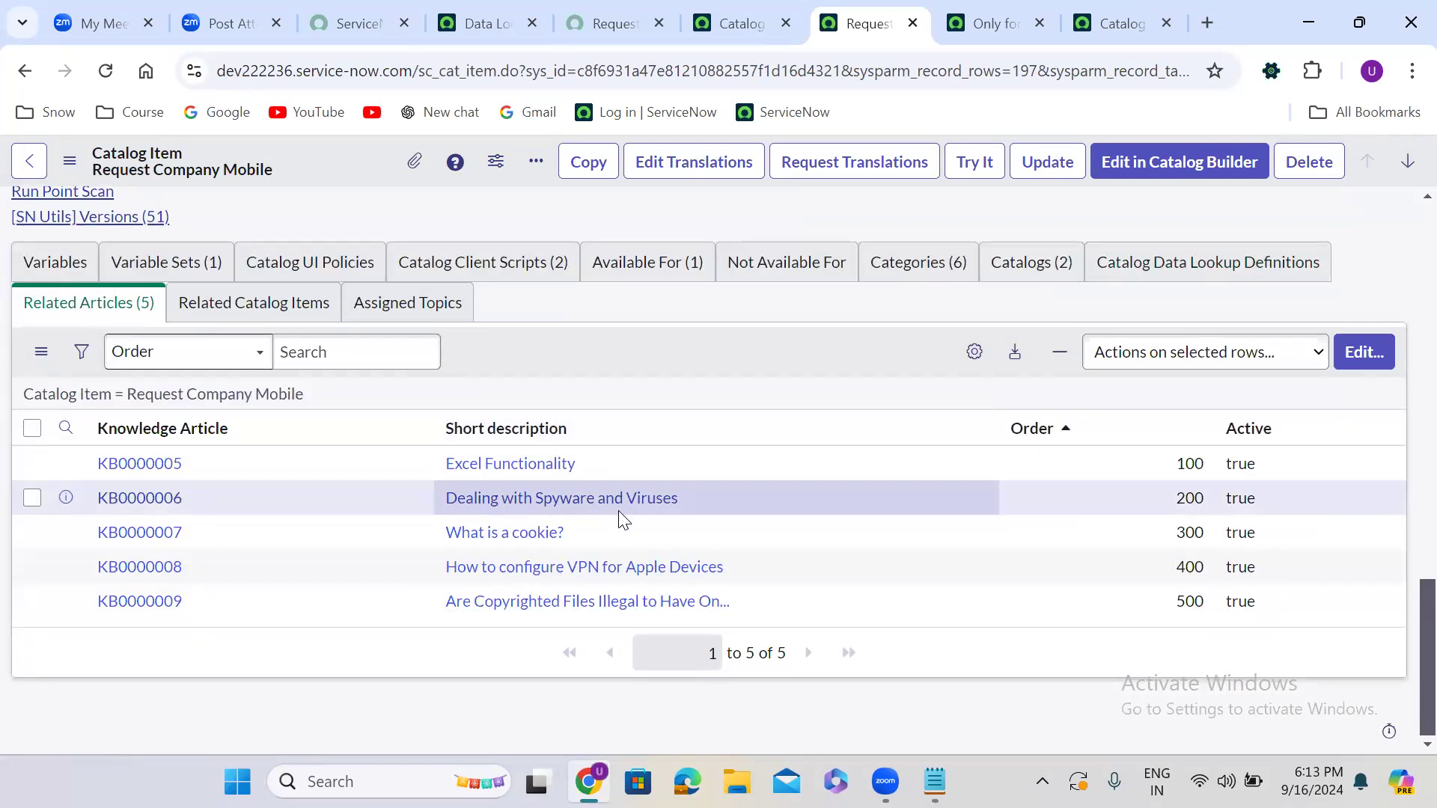
Check the item's Service Portal order page and open the record's Related Catalog Items membership for editing.
click(273, 306)
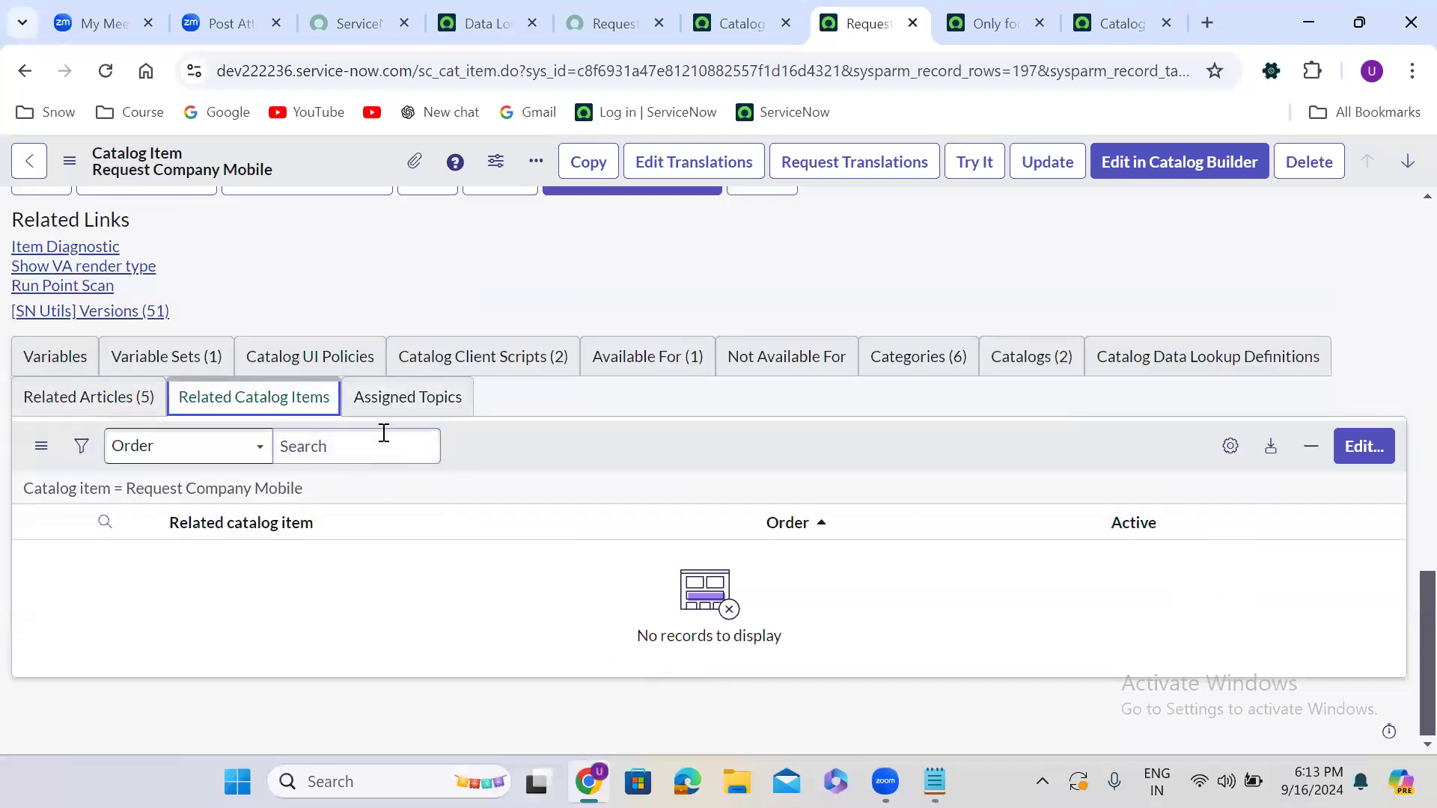
click(603, 21)
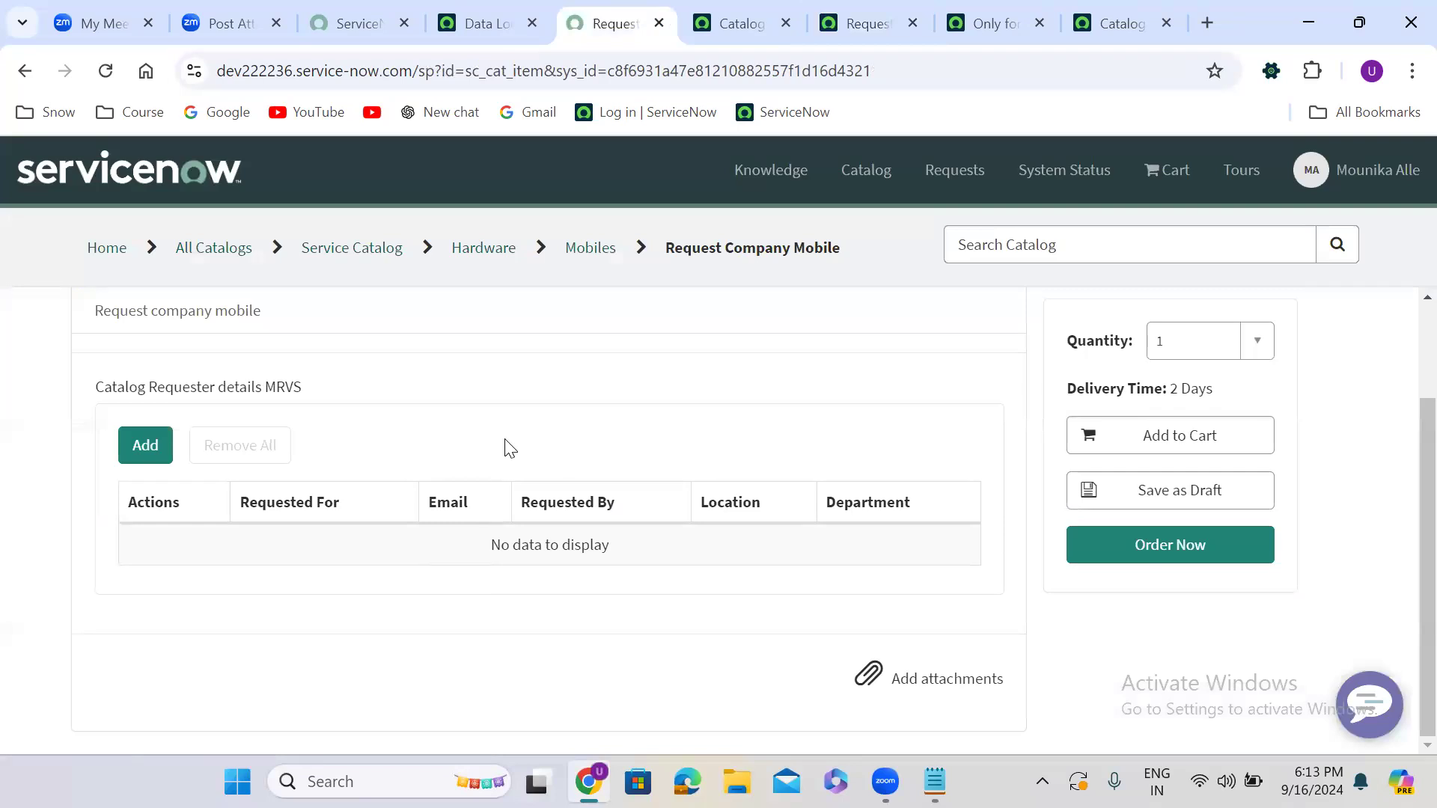
click(851, 14)
click(1372, 462)
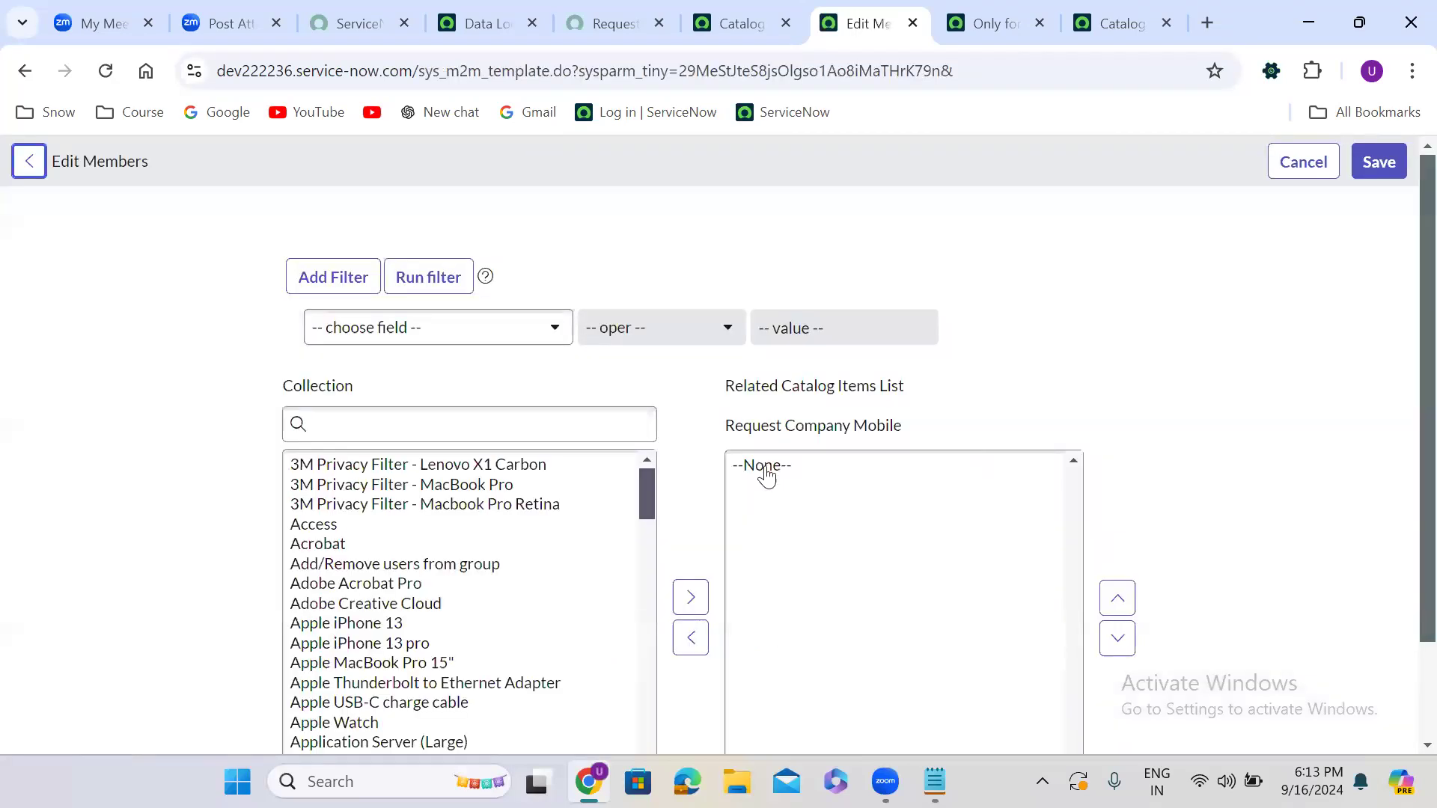
Add Developer Laptop (Mac), Development Laptop (PC), Document Creation, Create Incident, Create Incident Record and Cubicle Modifications as related catalog items and save.
click(535, 377)
scroll(535, 378, down, 2)
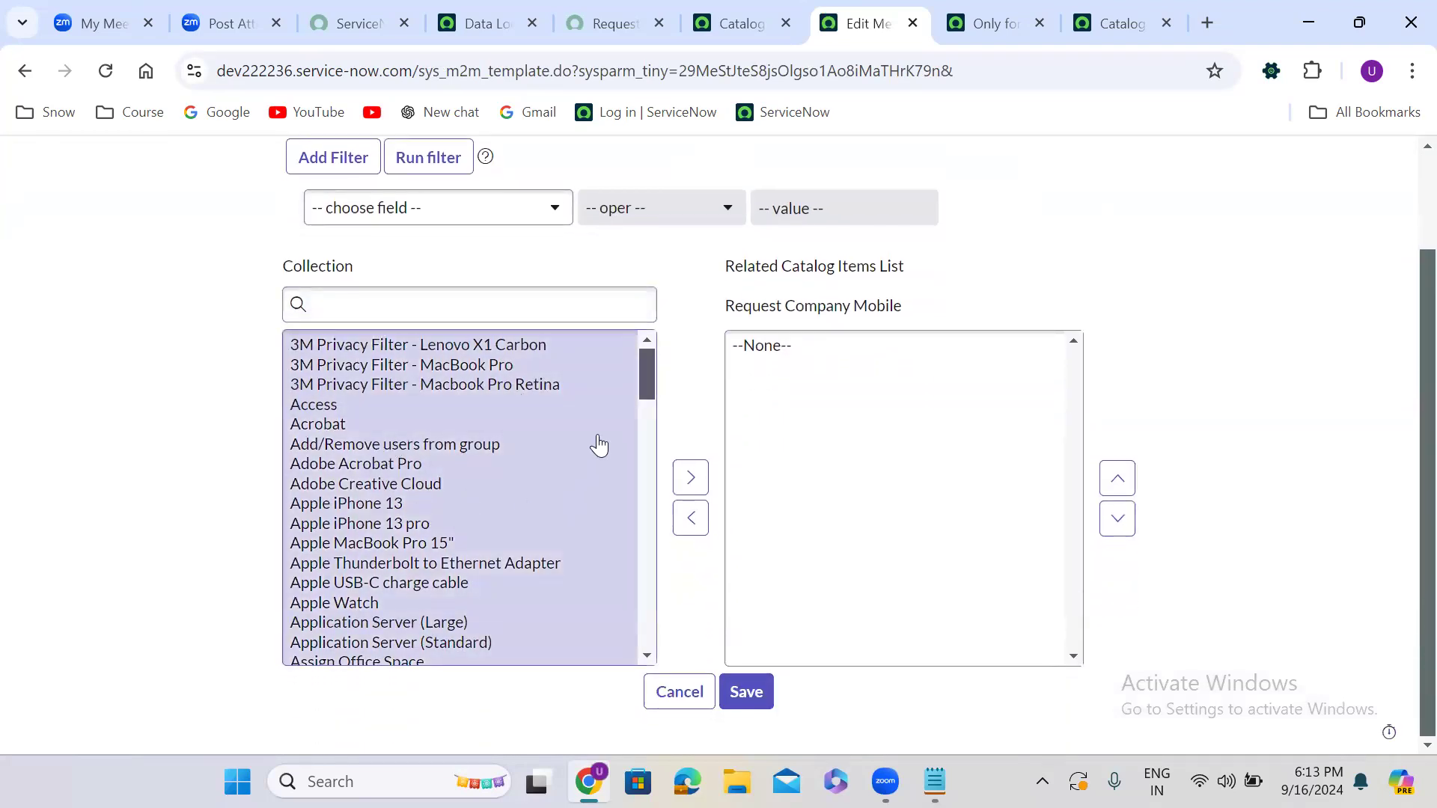
click(640, 470)
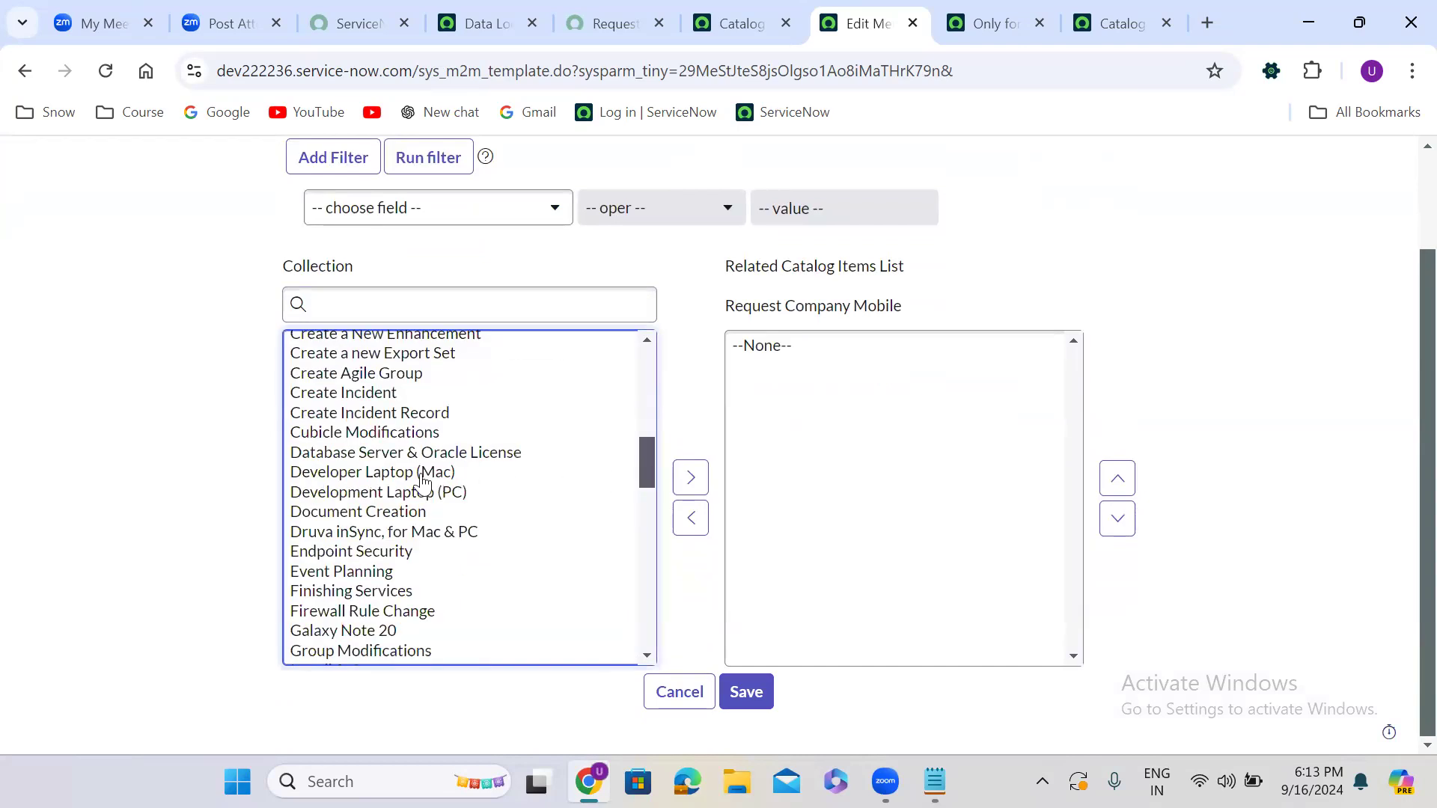
double_click(389, 473)
double_click(390, 473)
double_click(389, 473)
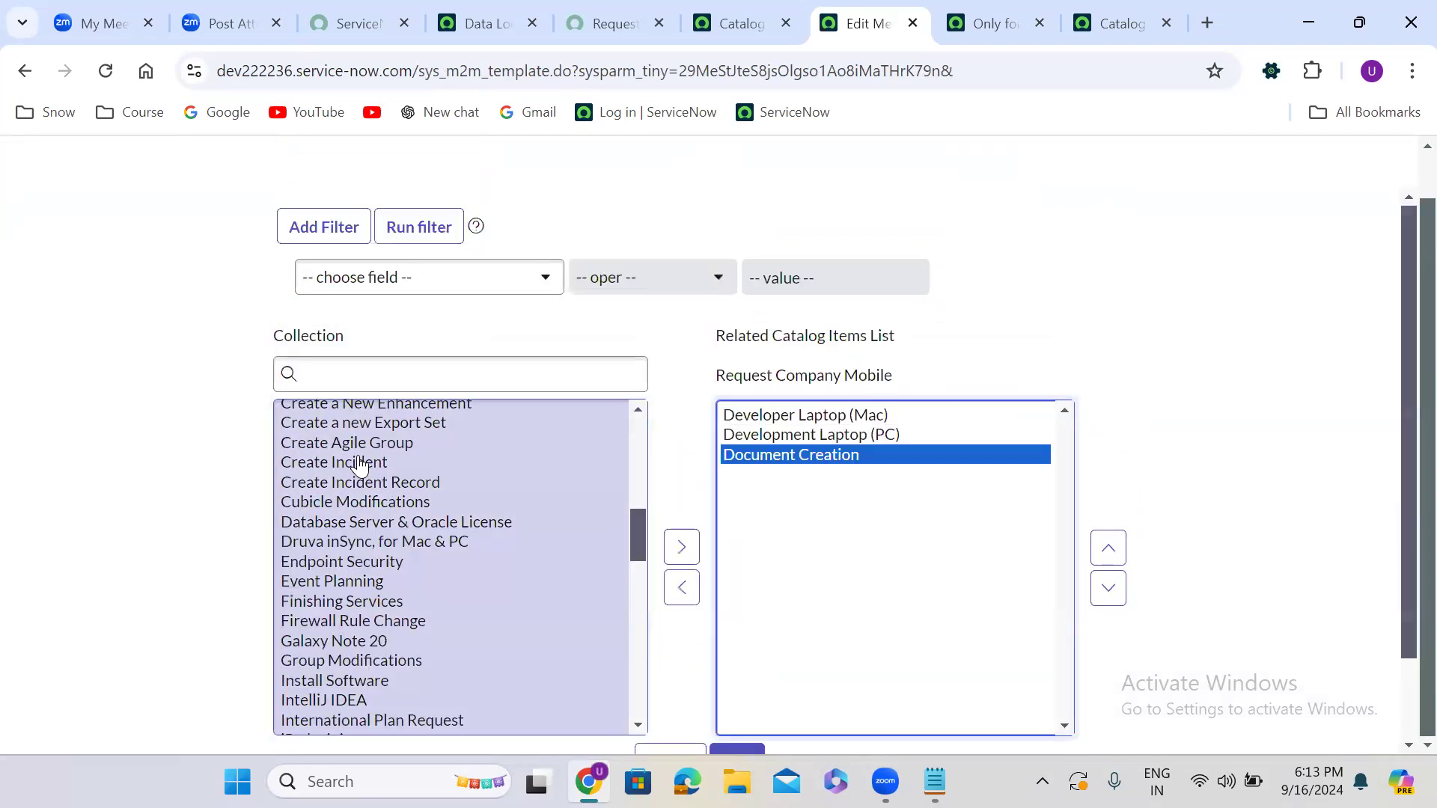
double_click(360, 463)
double_click(360, 462)
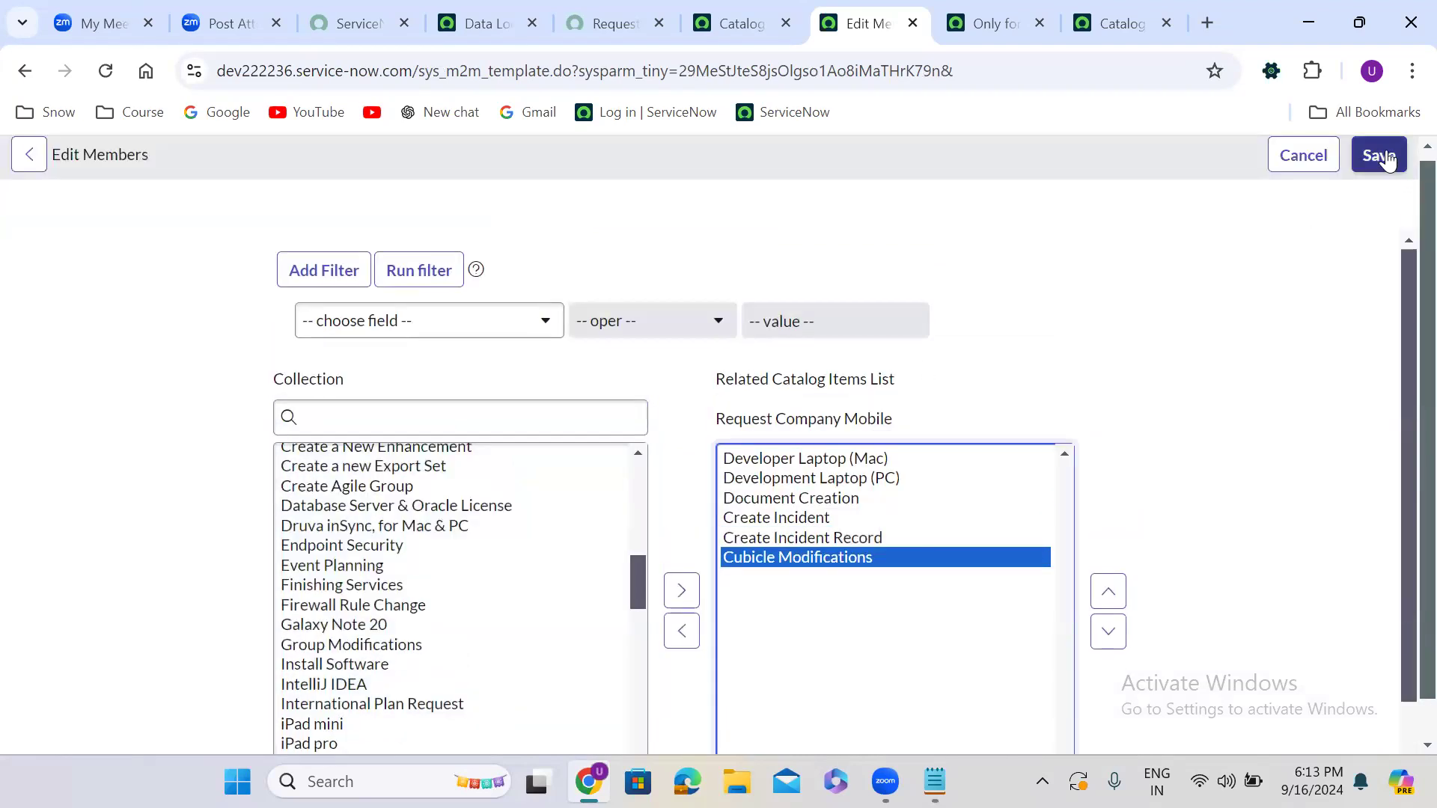
click(1387, 159)
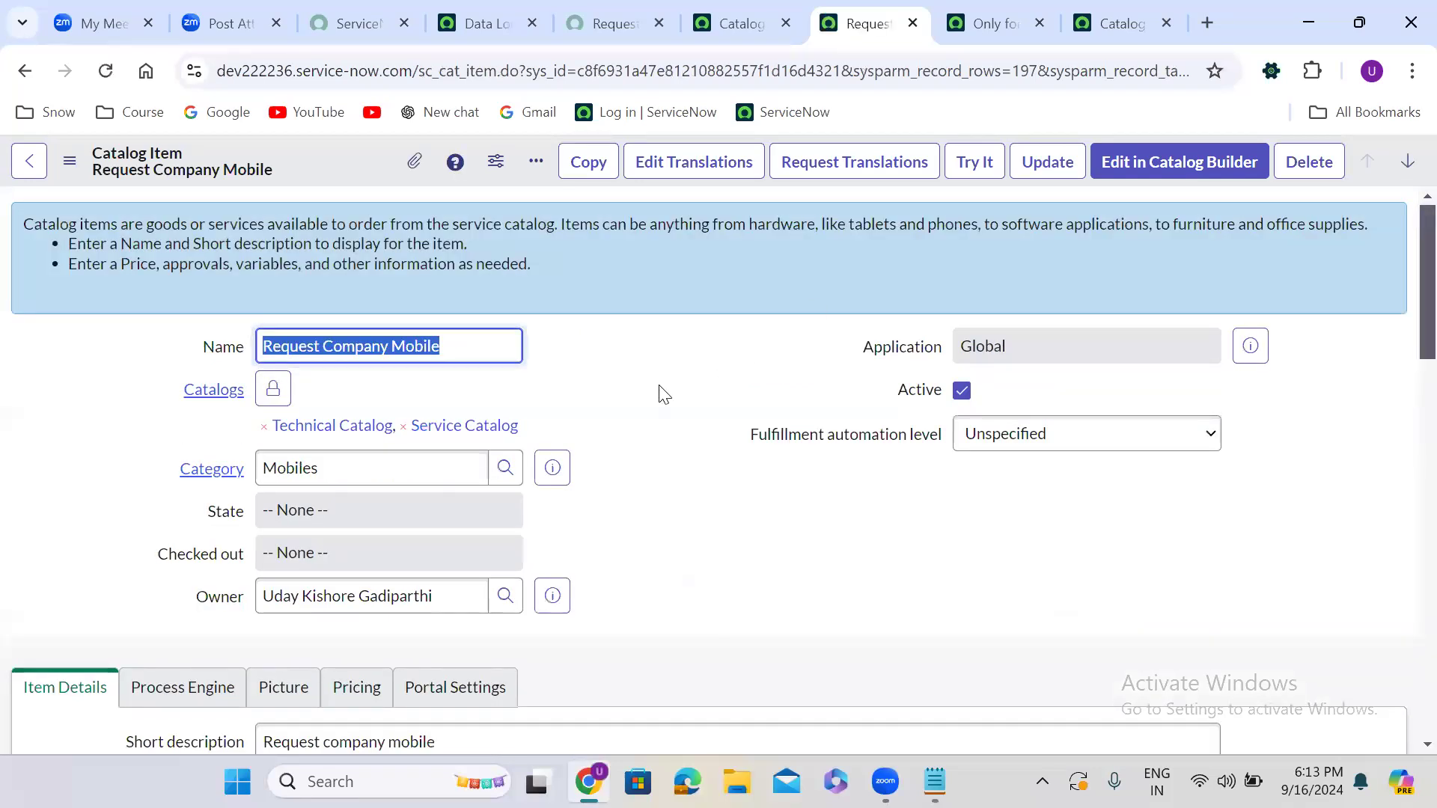
click(633, 393)
scroll(633, 394, down, 1)
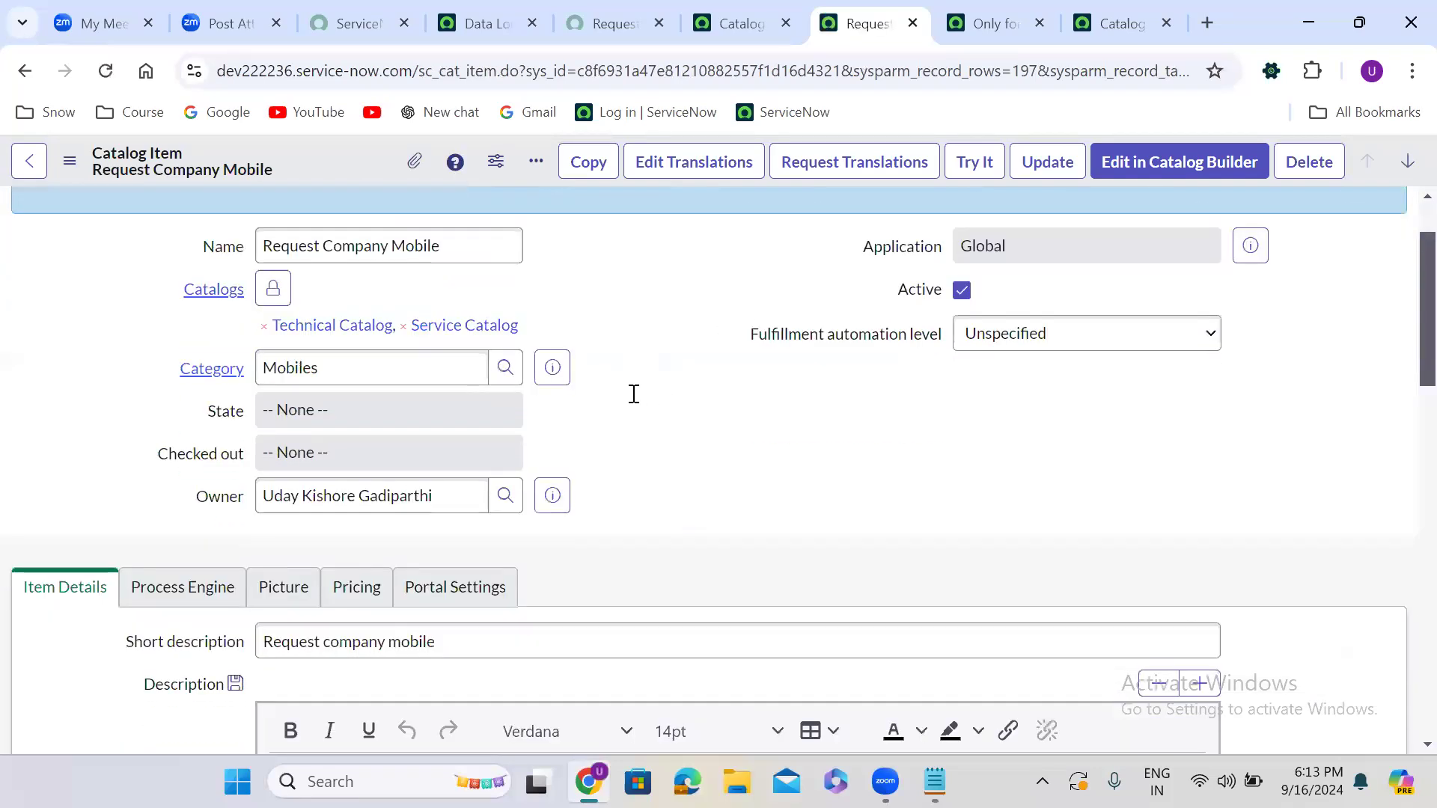
scroll(634, 394, down, 15)
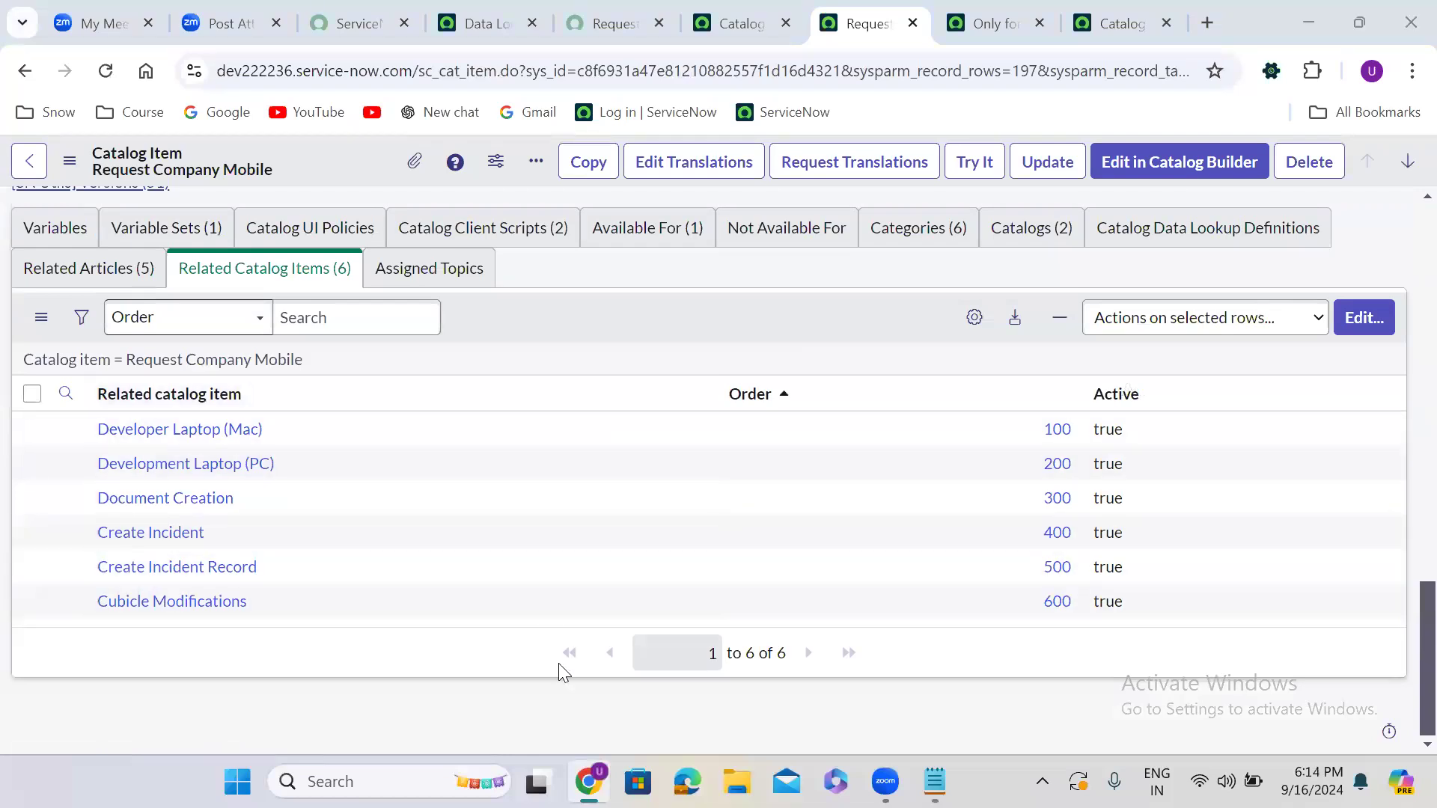
Assign the Access issues topic under Technology services / Software from the Employee taxonomy to the Request Company Mobile item.
click(429, 270)
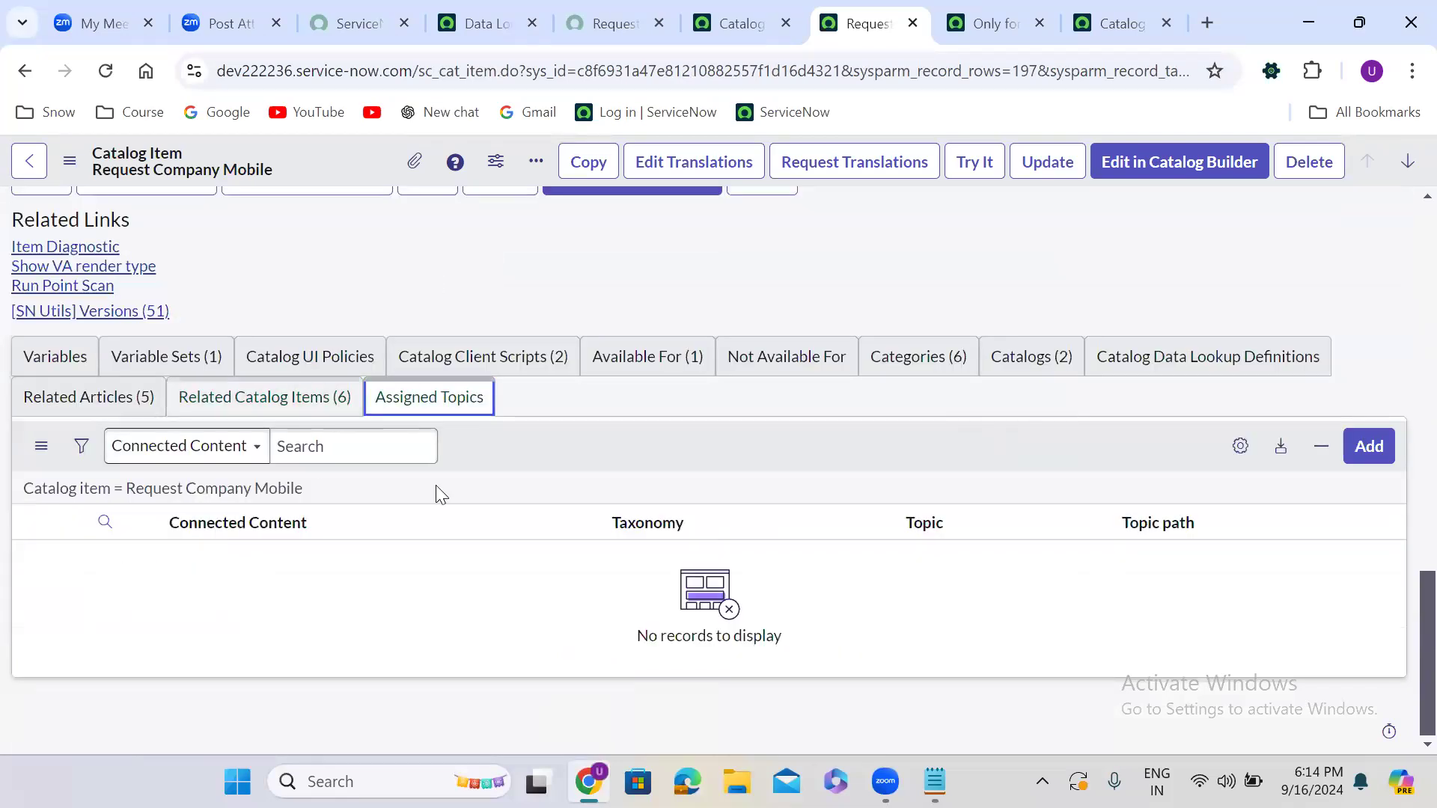
click(1379, 447)
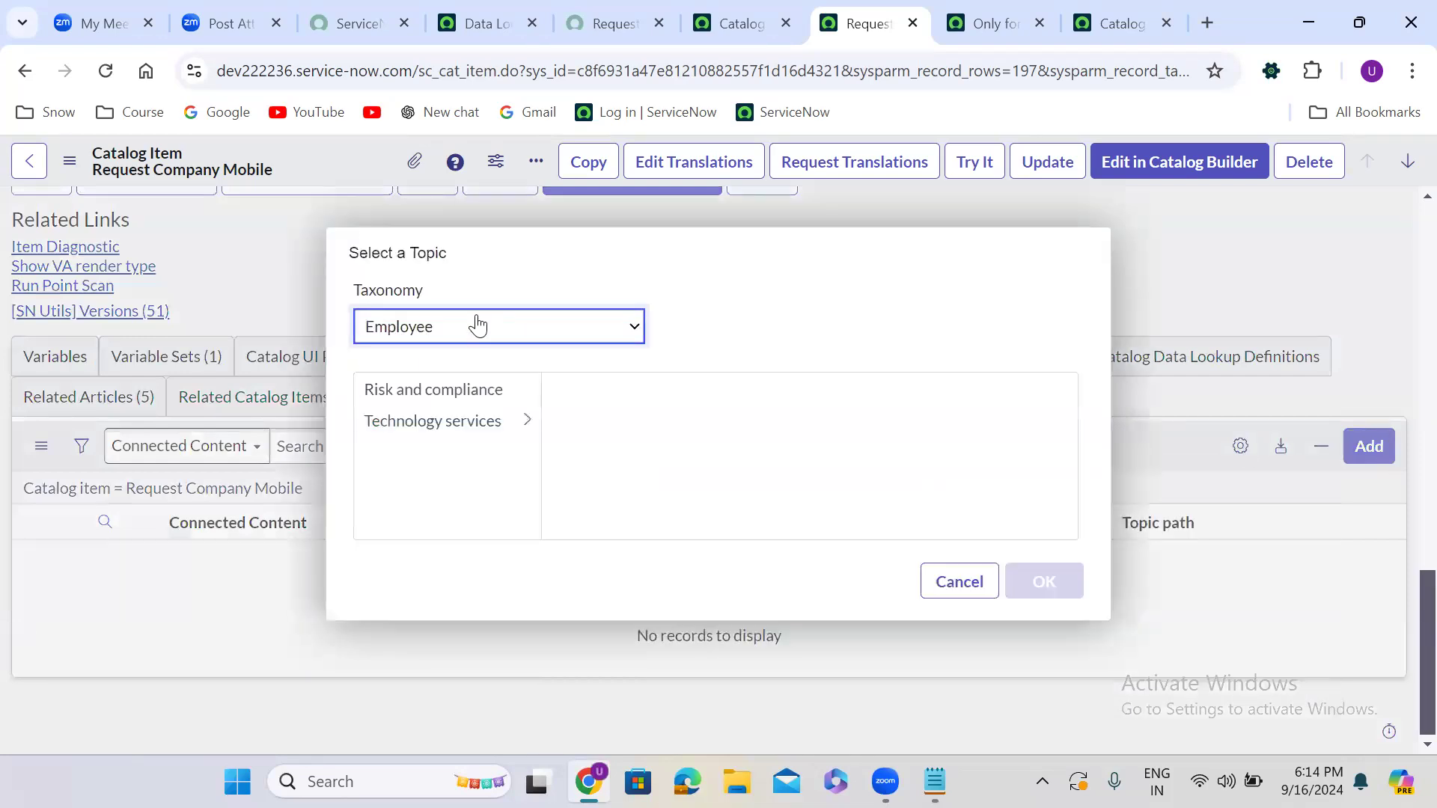
click(475, 420)
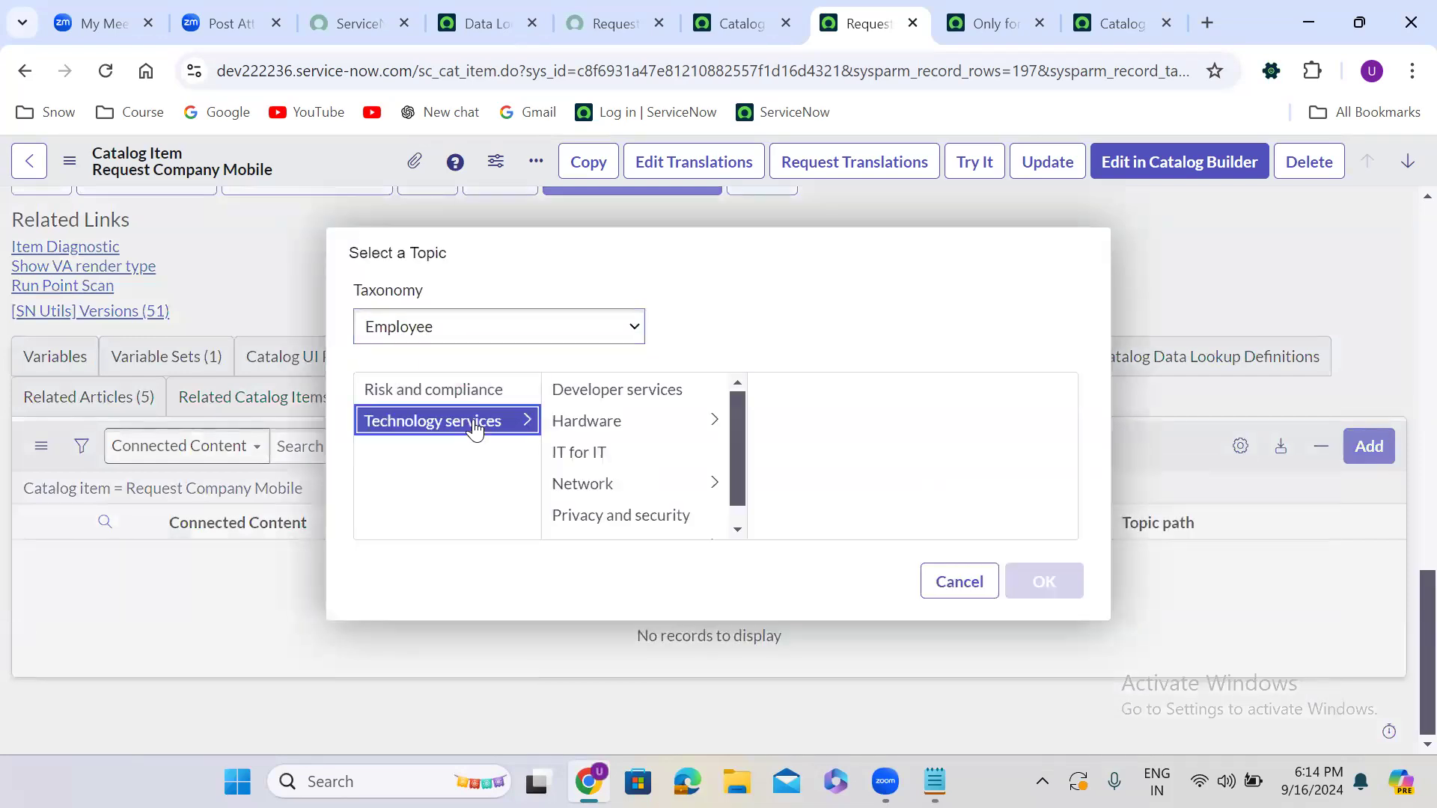
click(744, 516)
click(660, 433)
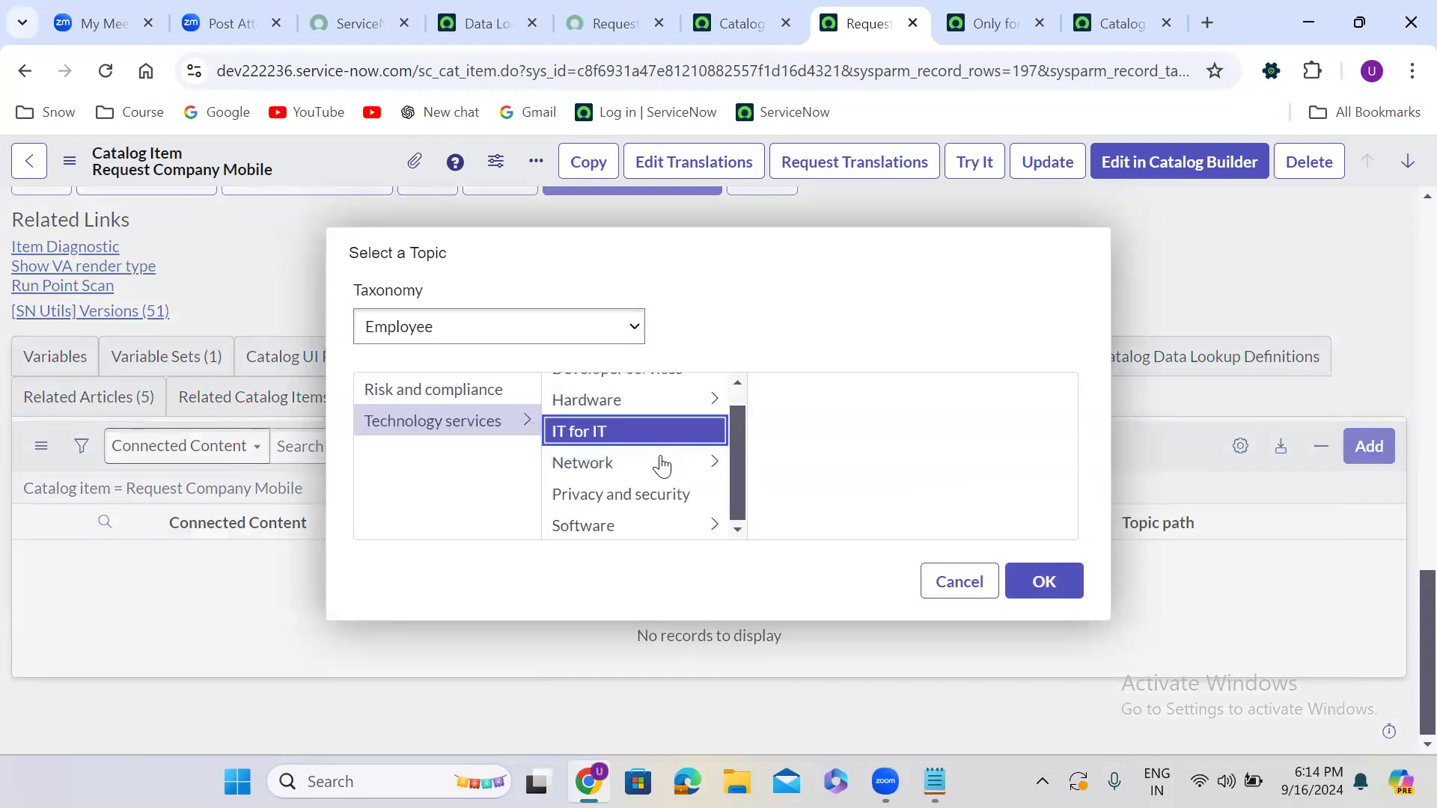
click(661, 466)
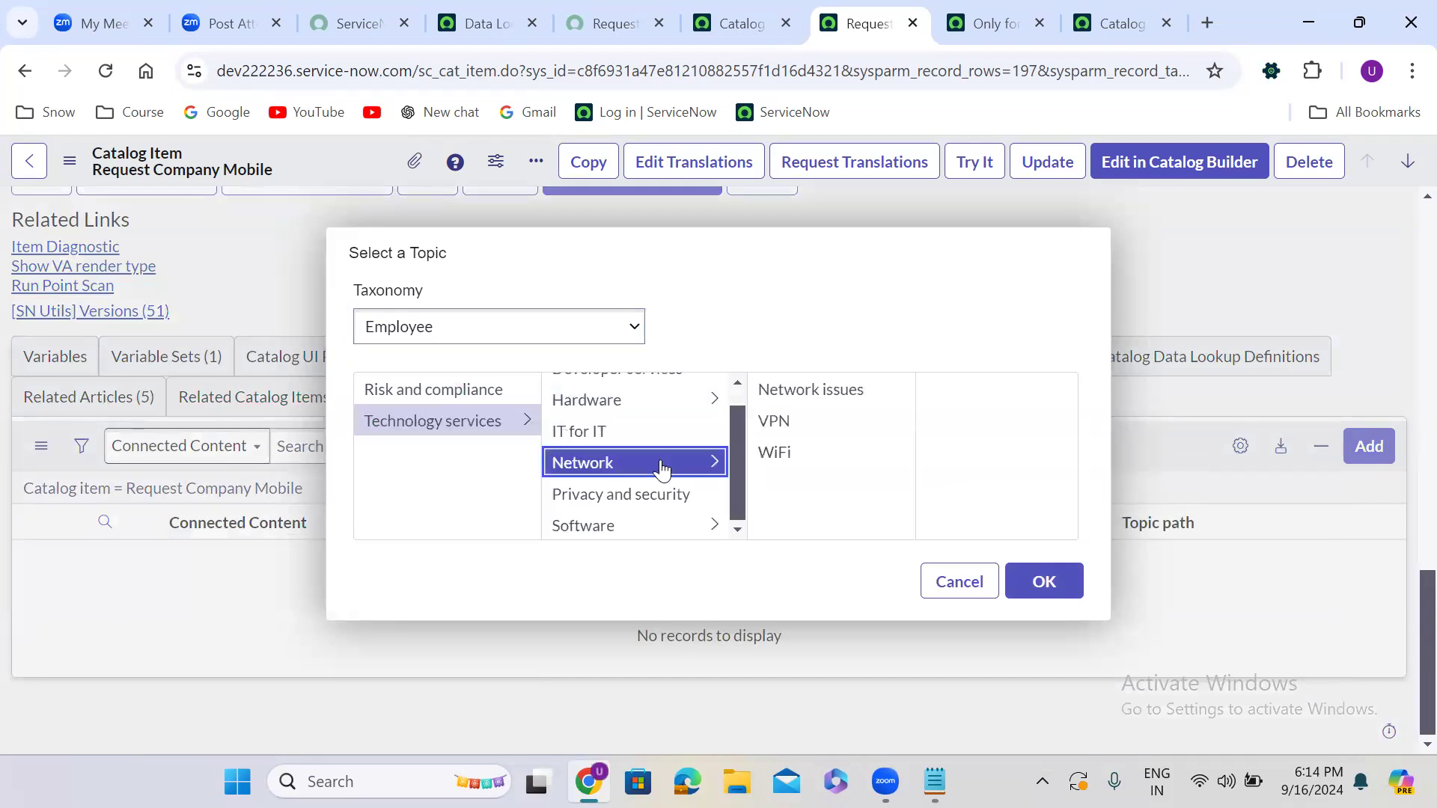
click(688, 402)
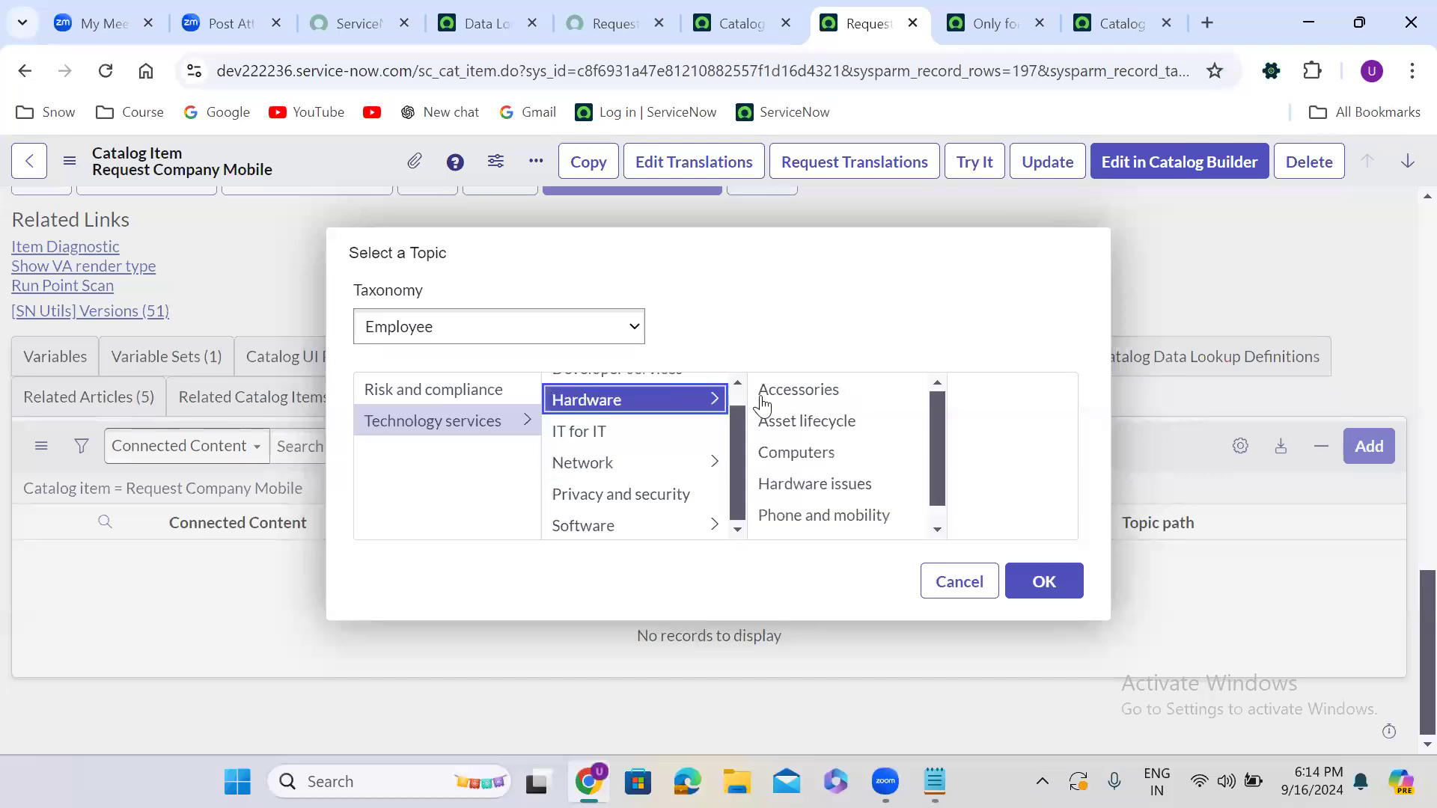
click(670, 379)
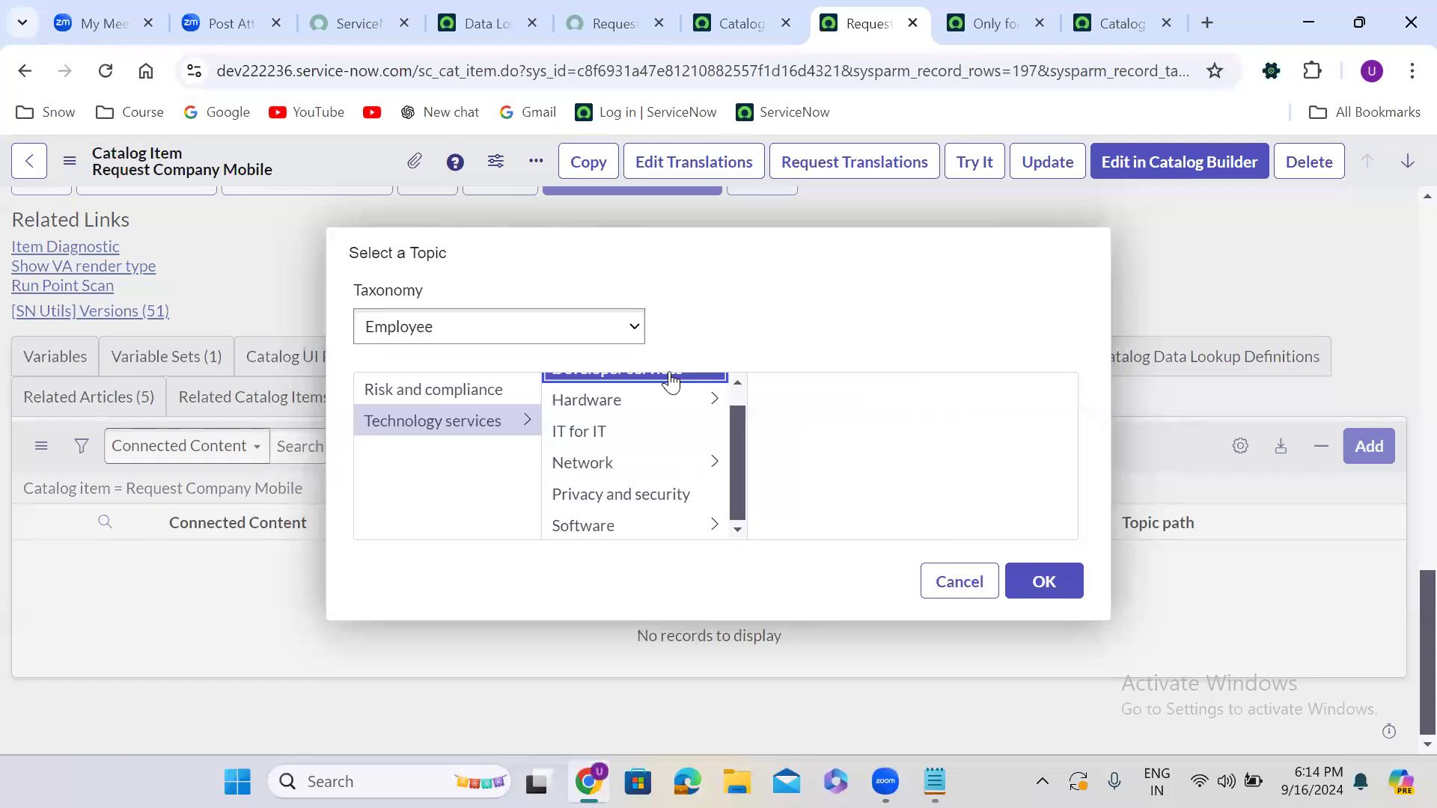
click(682, 532)
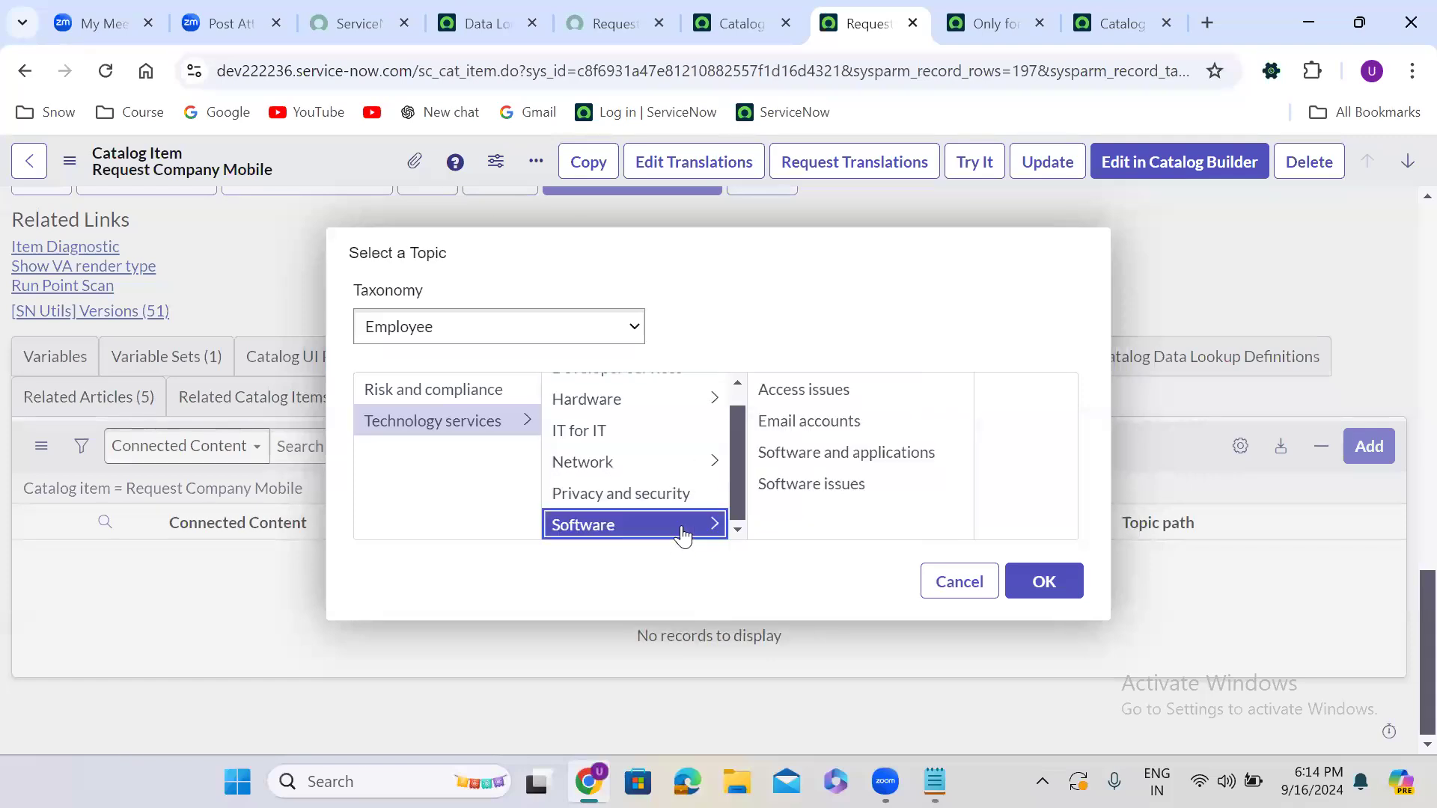
click(844, 395)
click(1058, 589)
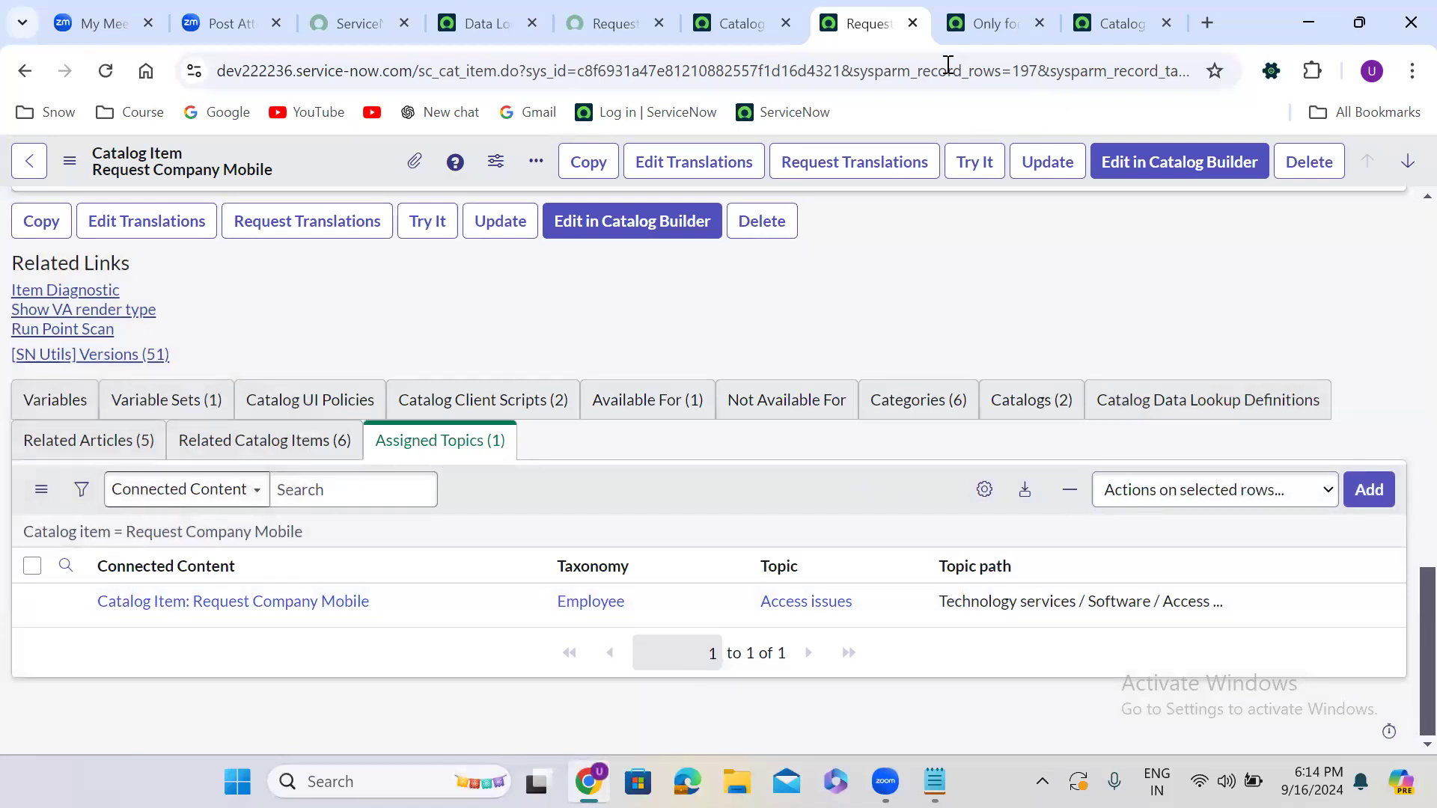
Reload the item's Service Portal order page and review its Related Items and Related Articles sections.
click(623, 22)
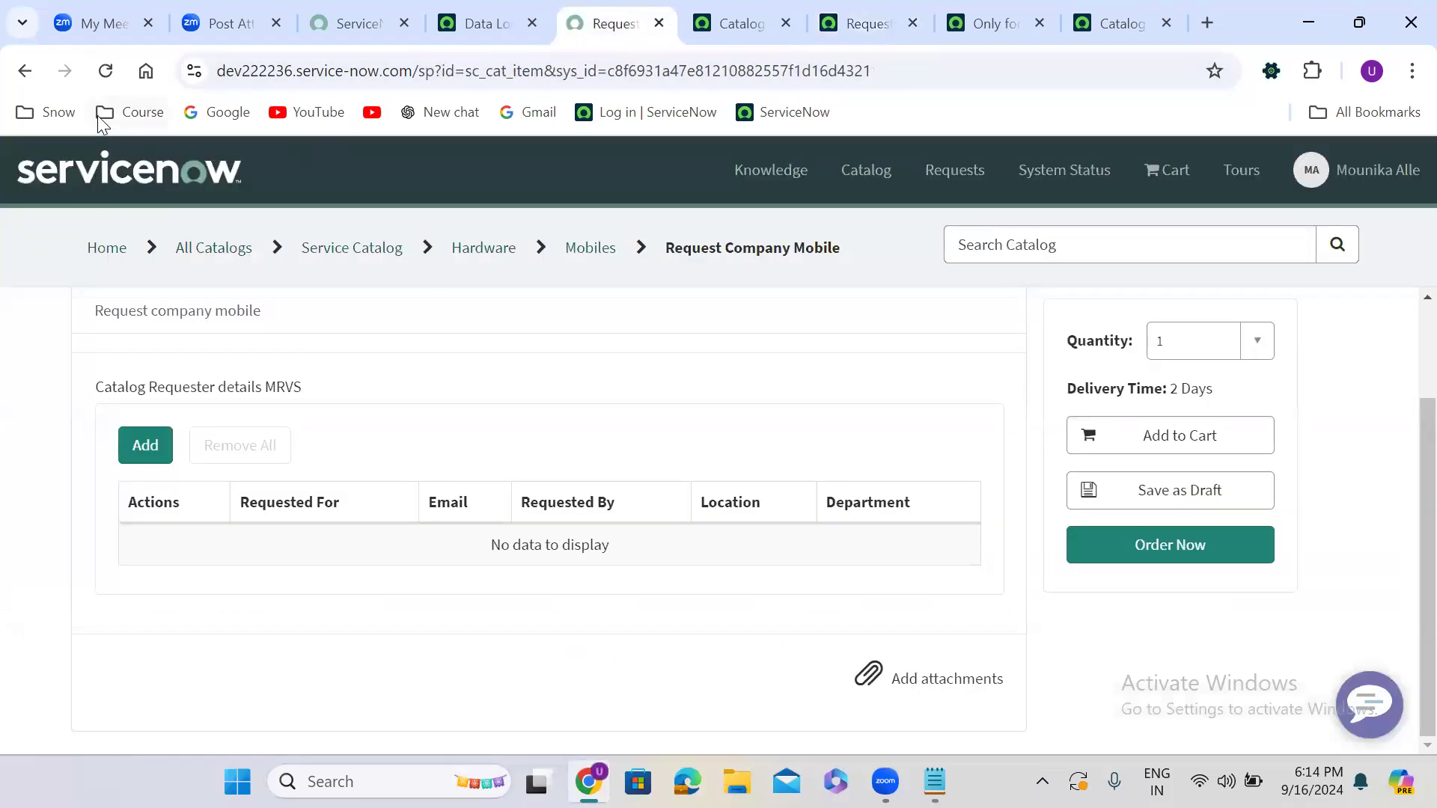
click(105, 70)
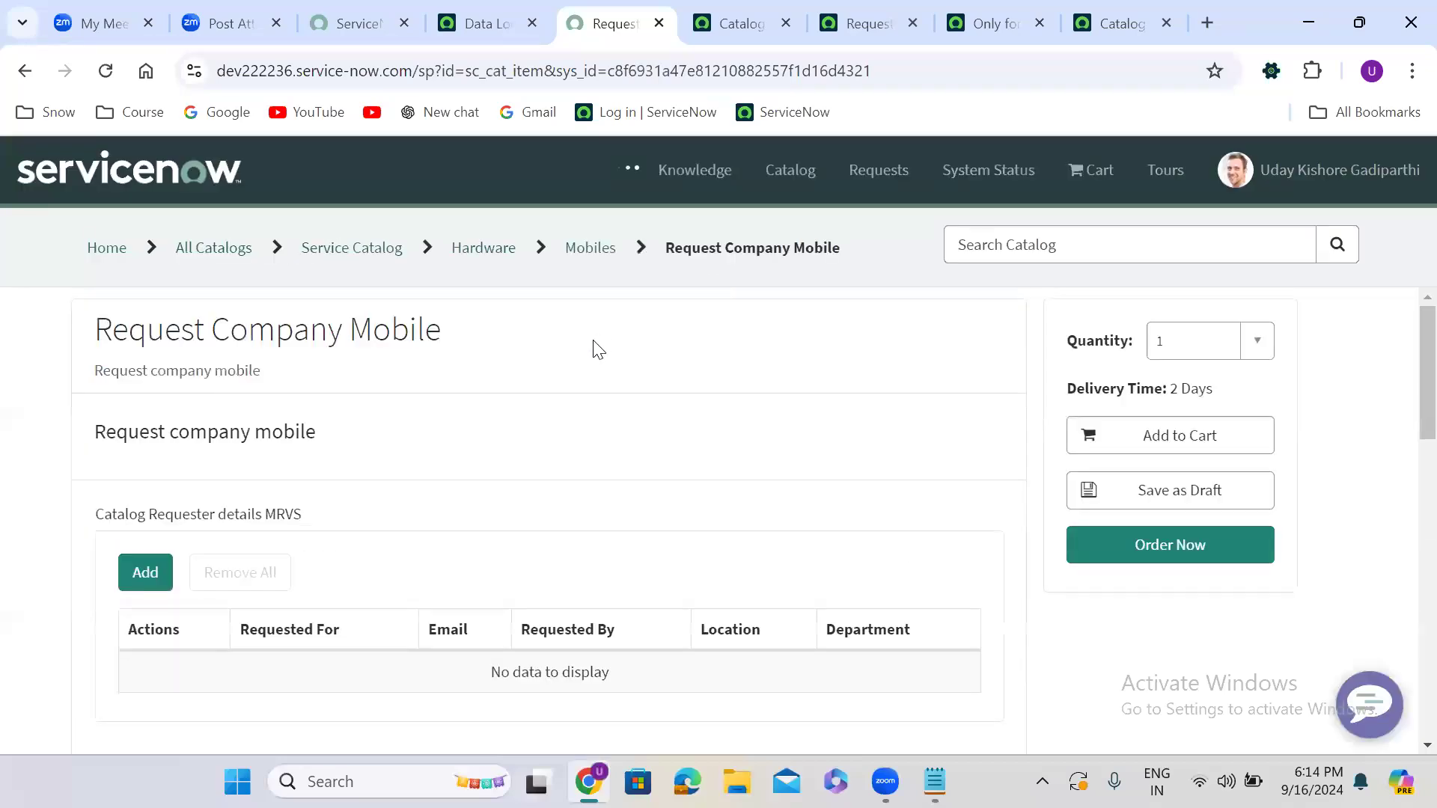
scroll(597, 349, down, 1)
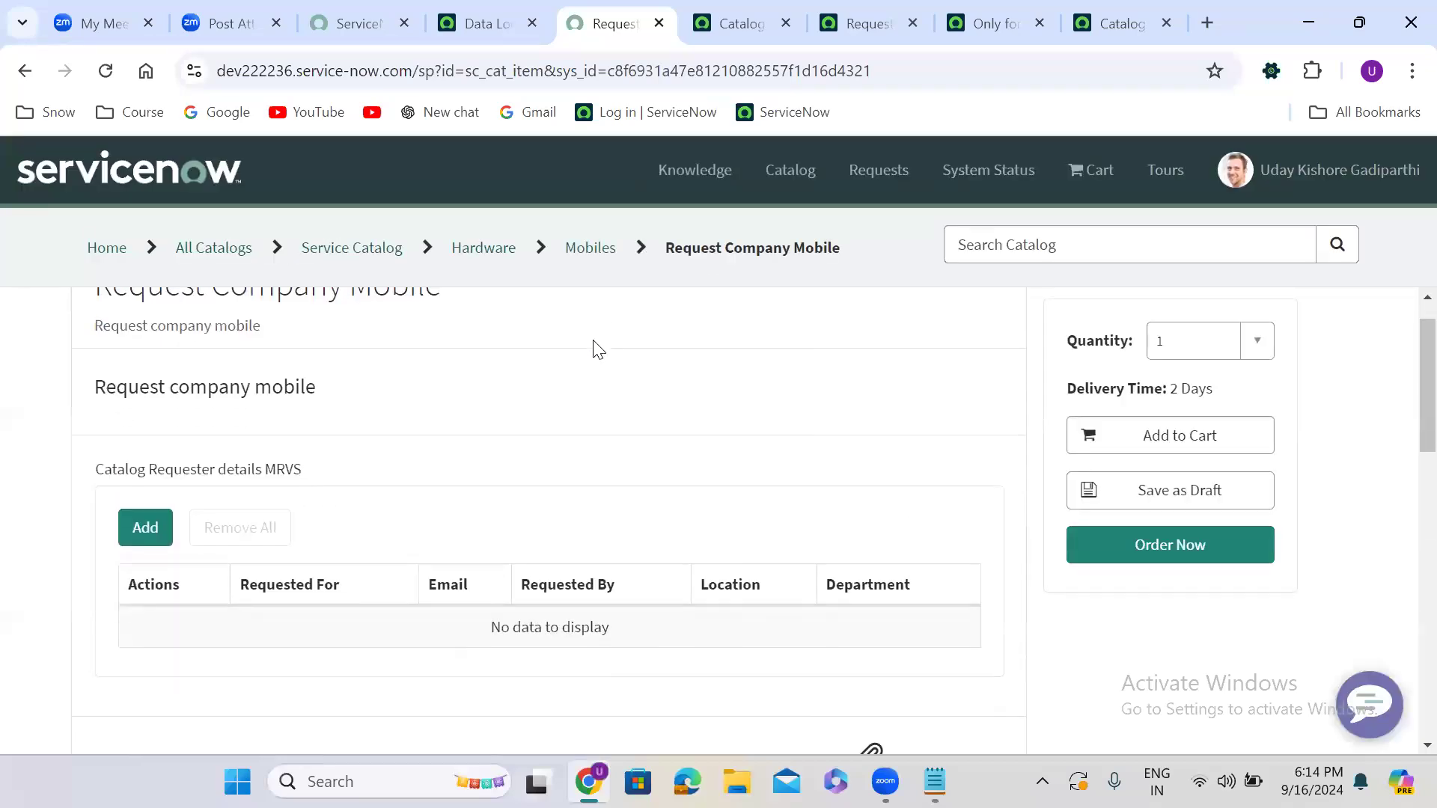
scroll(394, 372, down, 10)
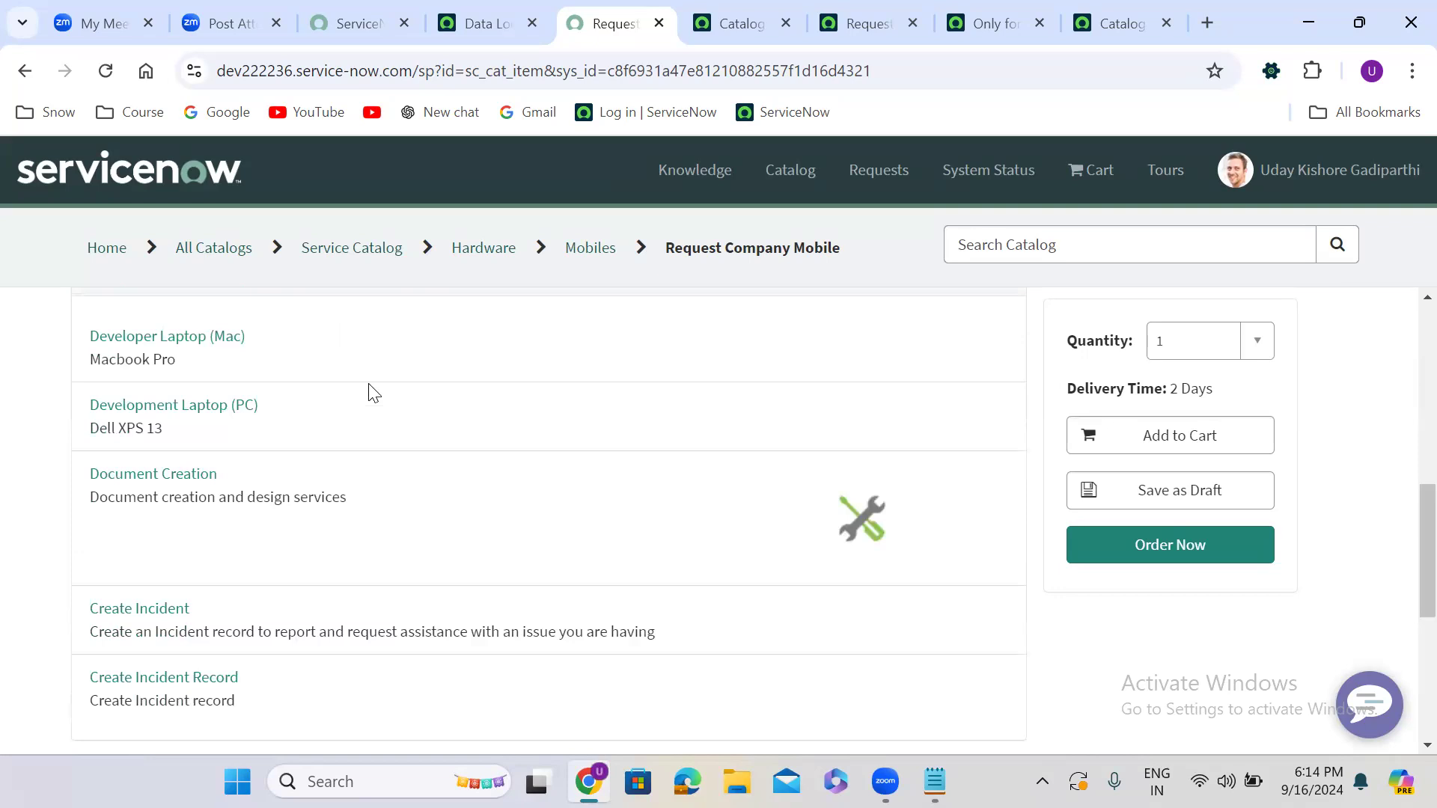
scroll(369, 391, up, 1)
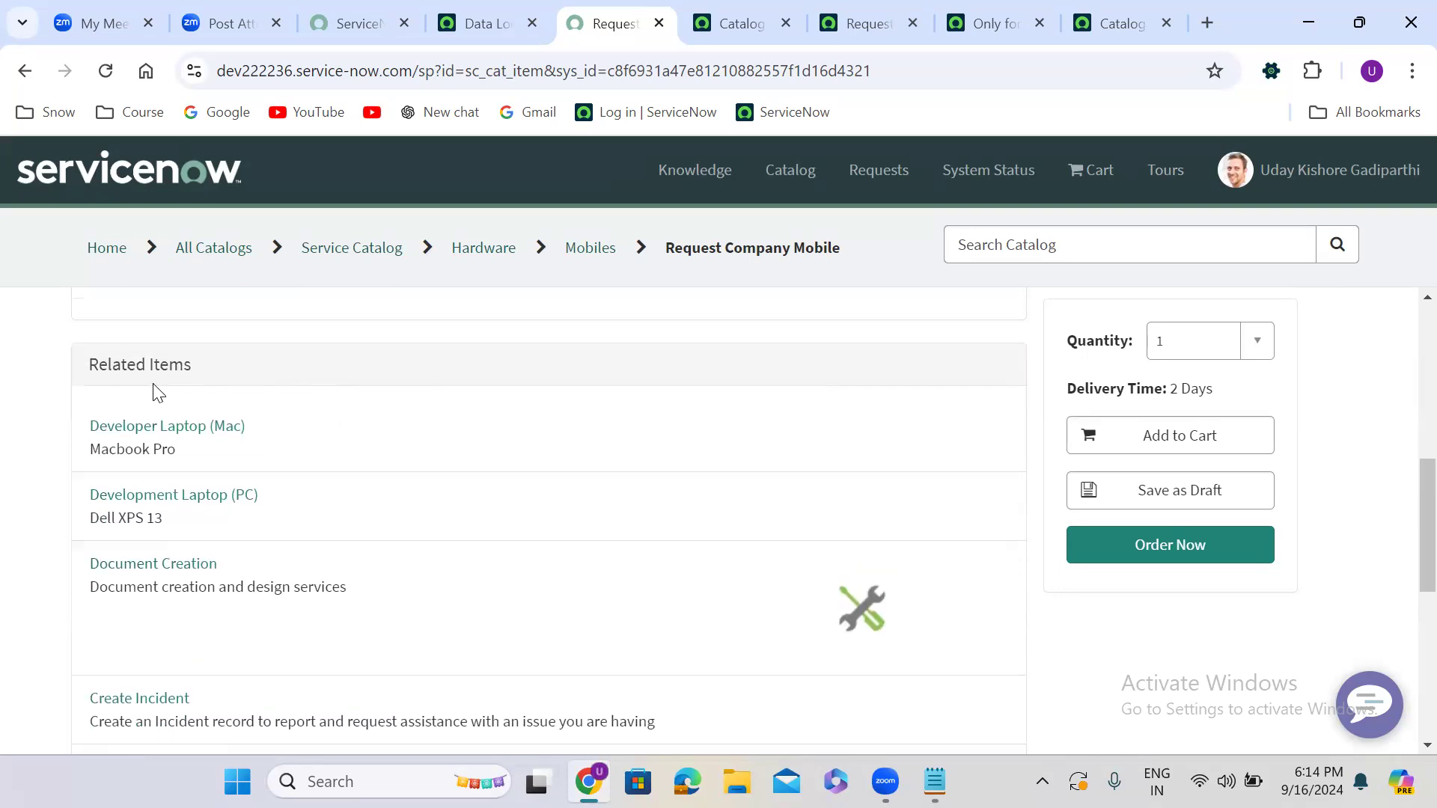
scroll(159, 395, down, 6)
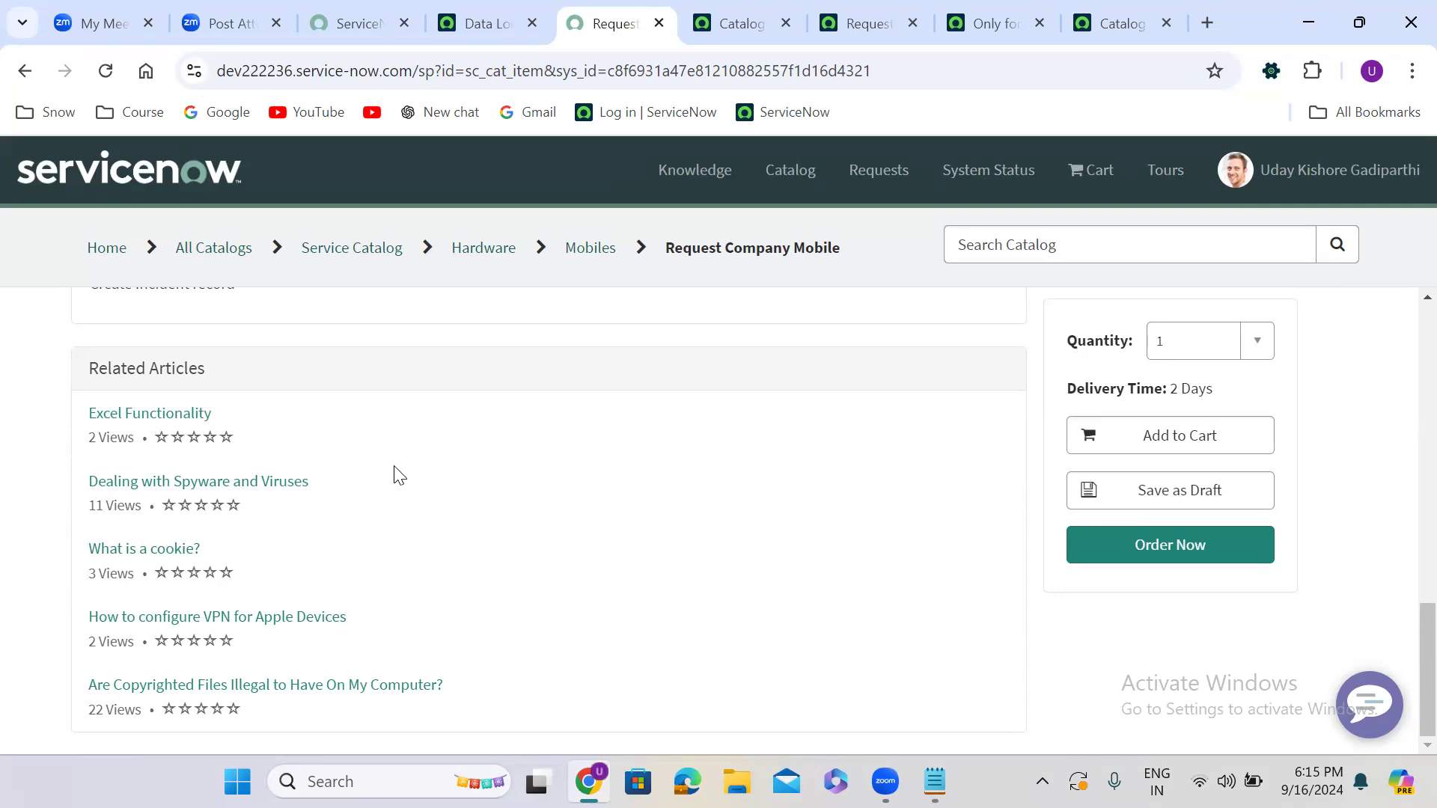
scroll(399, 475, up, 15)
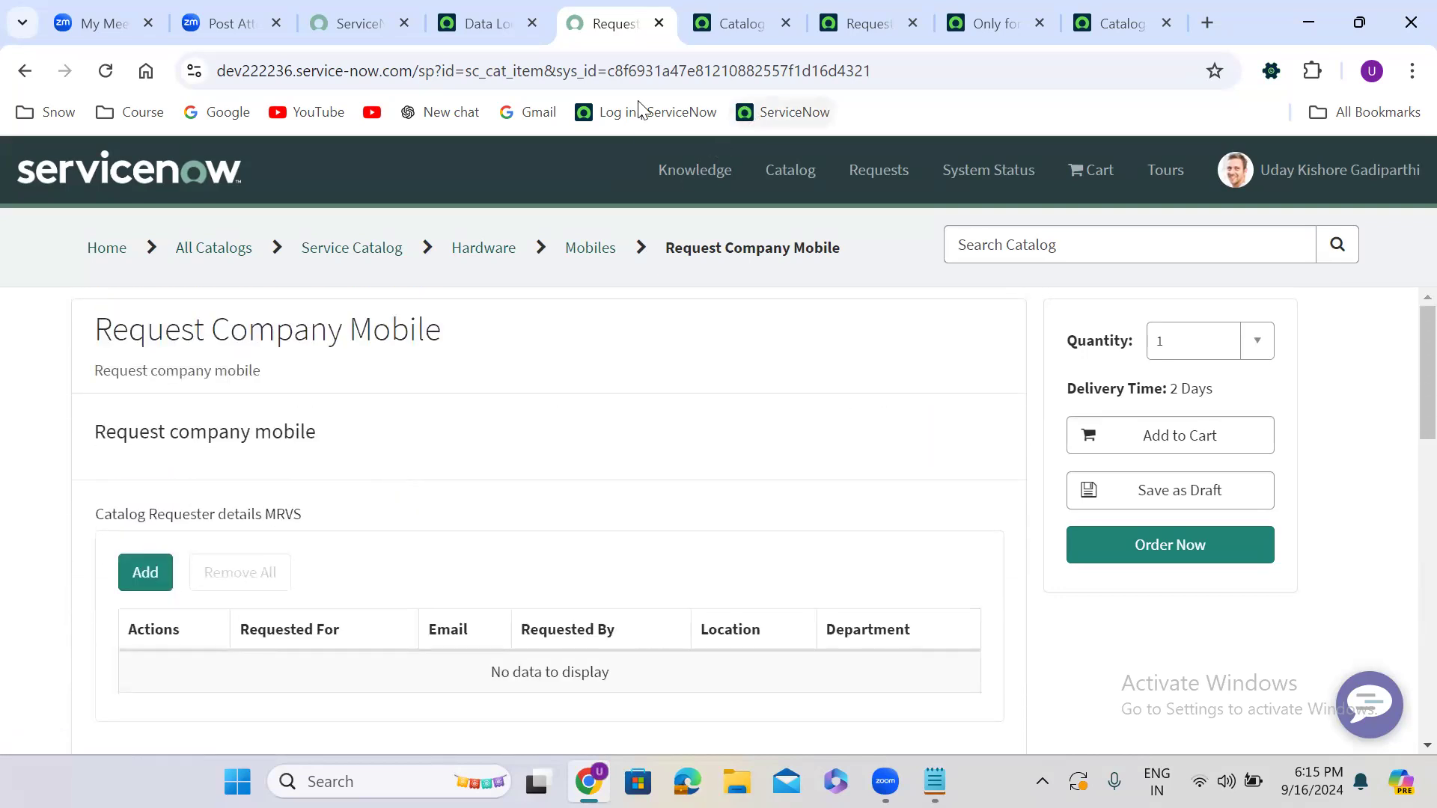
Close the browser tabs with the Catalog Requester details MRVS variable set and the user criteria record.
click(1123, 4)
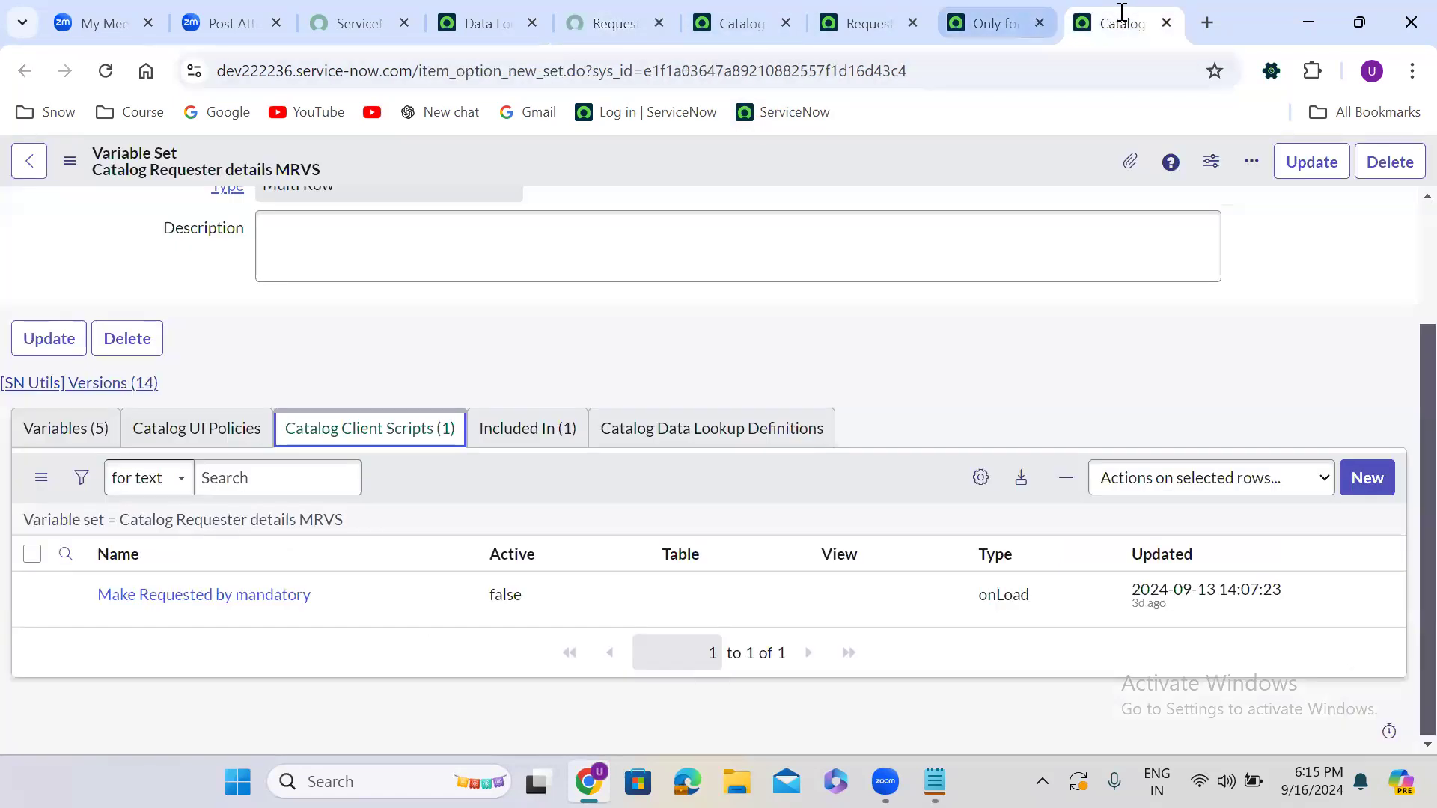
key(ctrl+w)
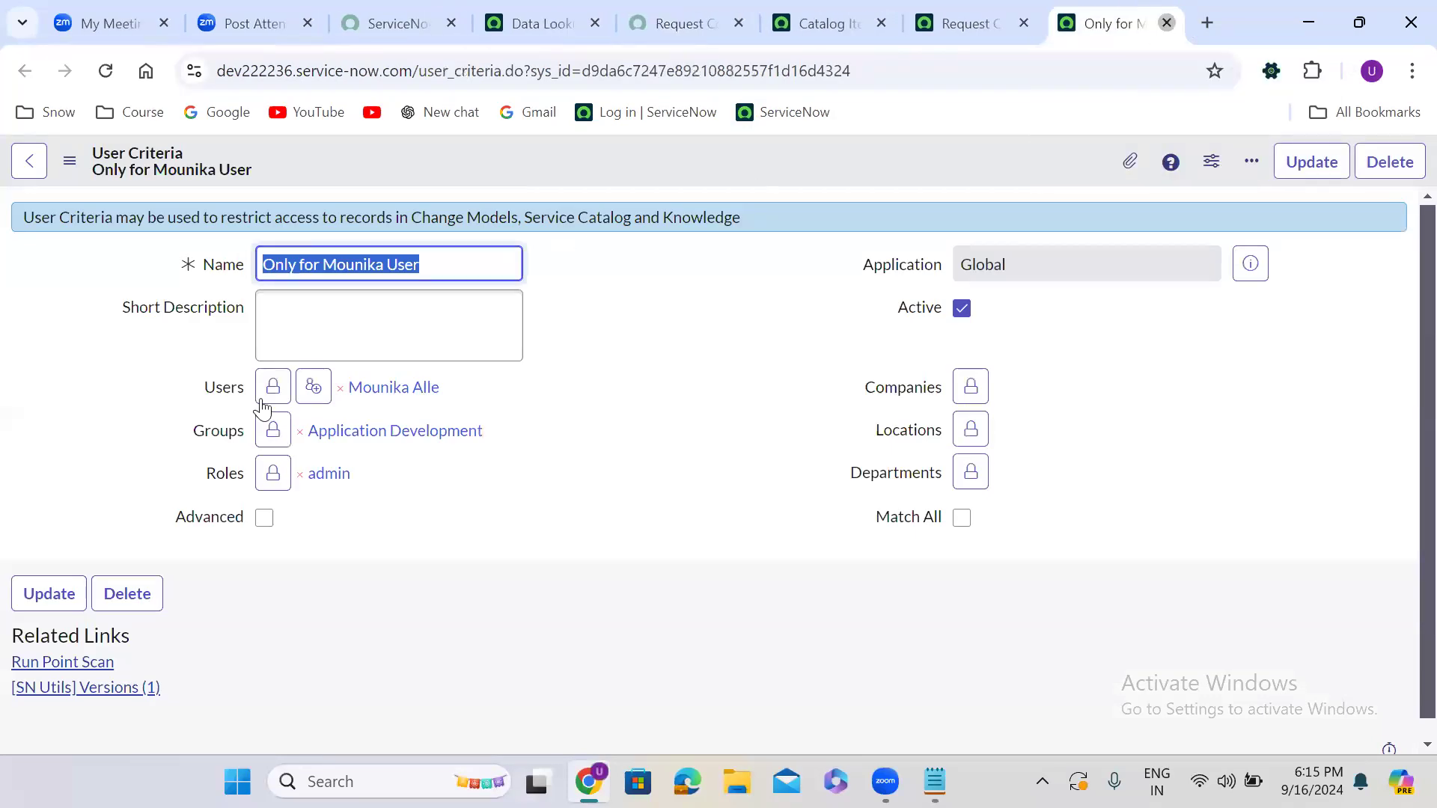
key(ctrl+w)
Try to replace the Catalog Requester details MRVS variable set with Catalog Requester Details on the catalog item, saving and dismissing the messages.
click(179, 404)
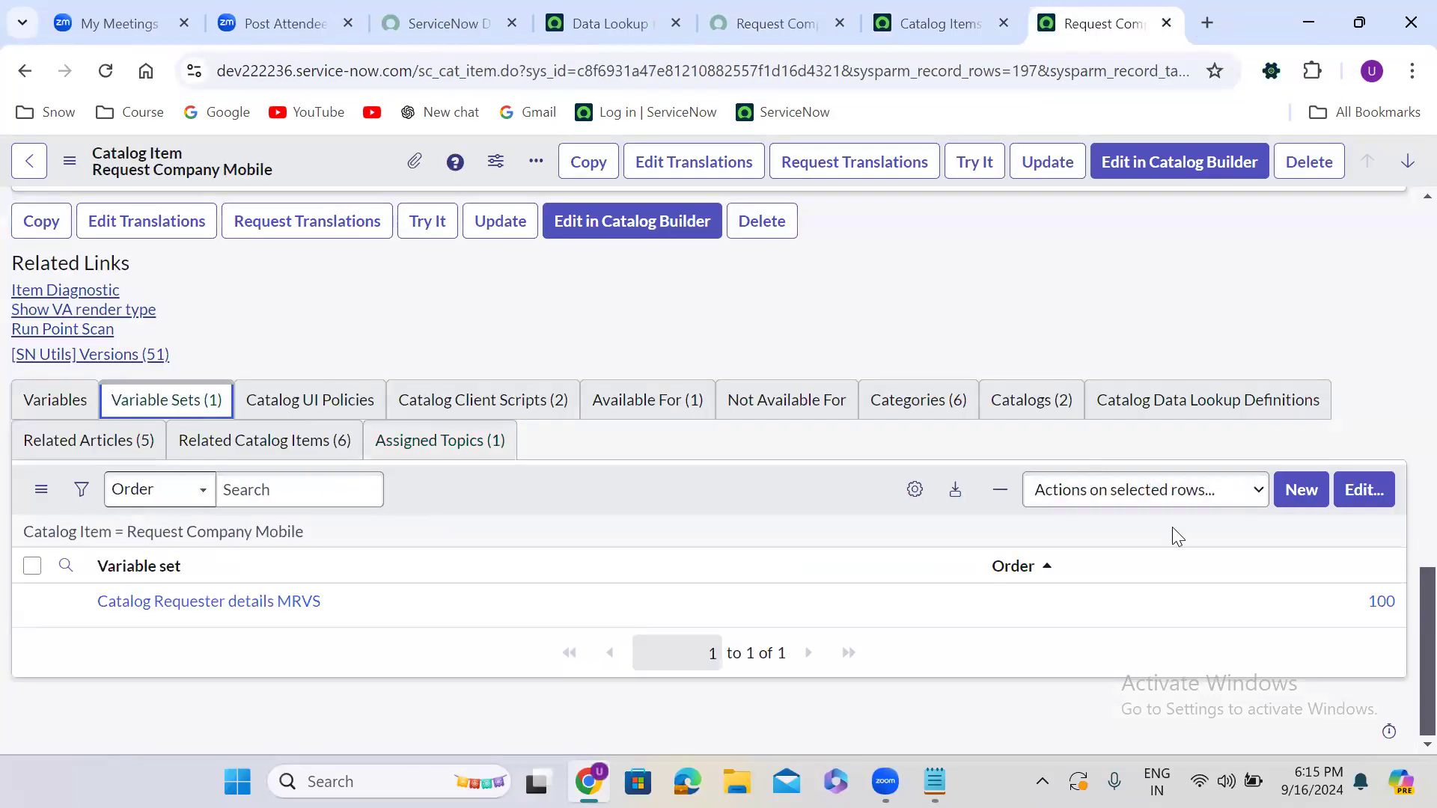
click(1383, 494)
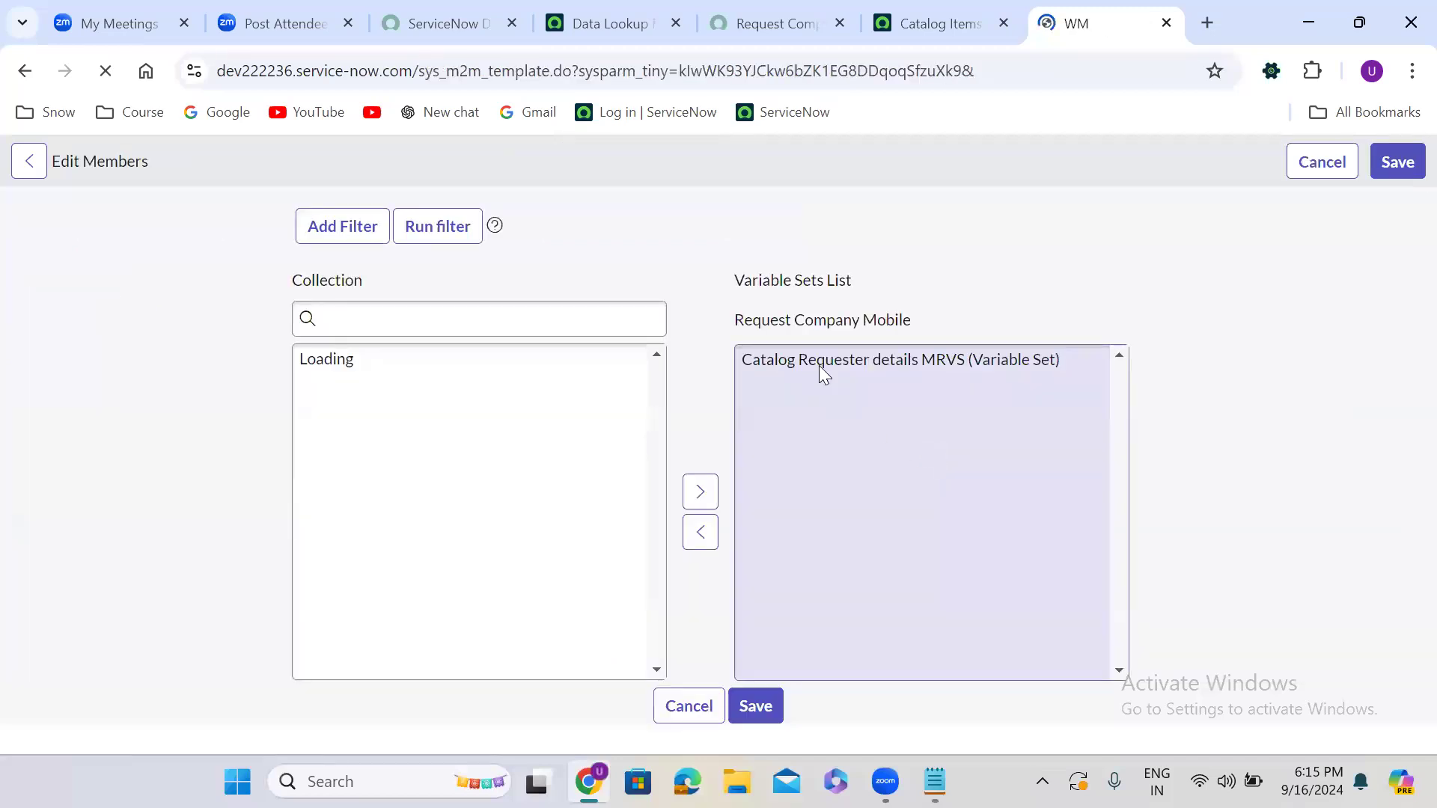
click(801, 468)
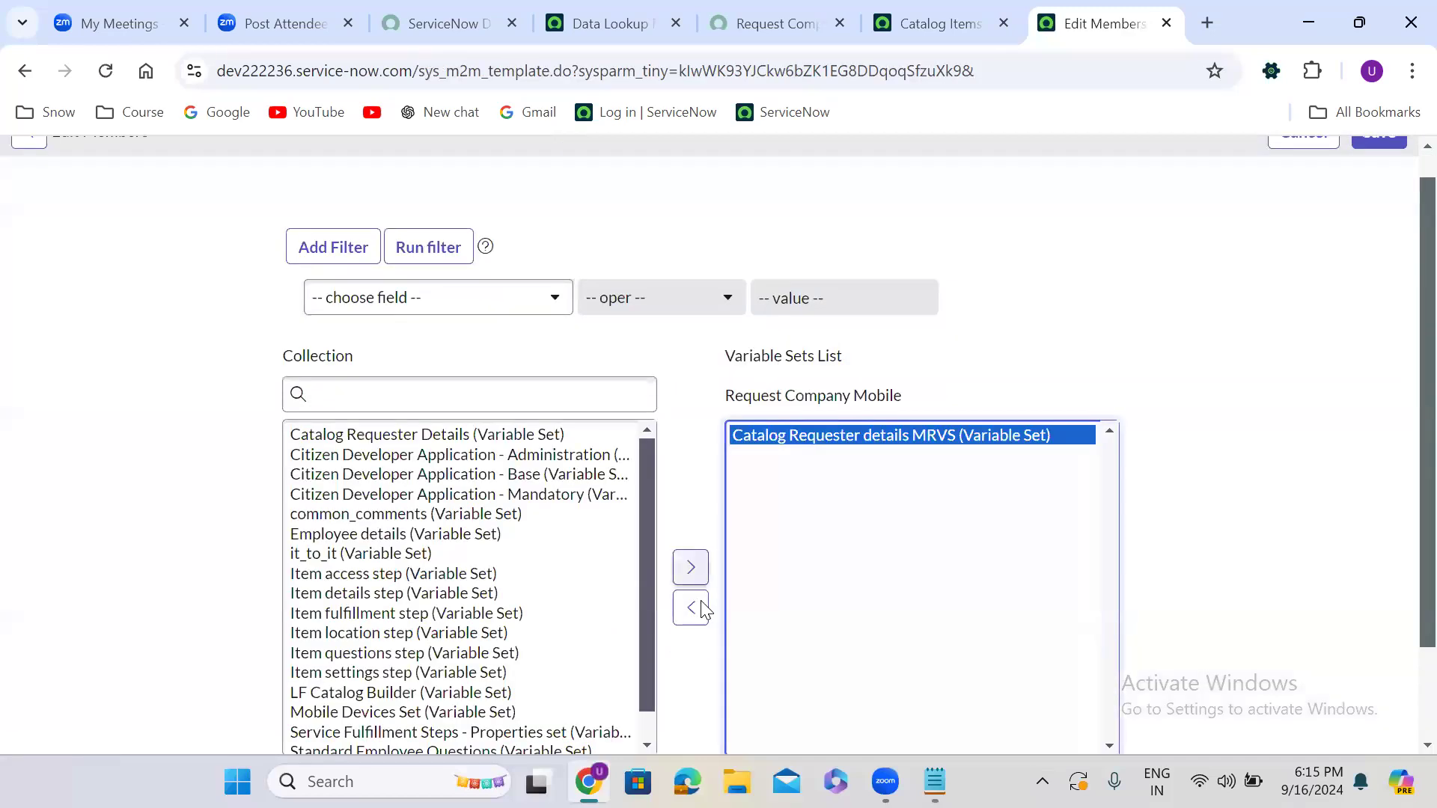
click(690, 609)
click(442, 436)
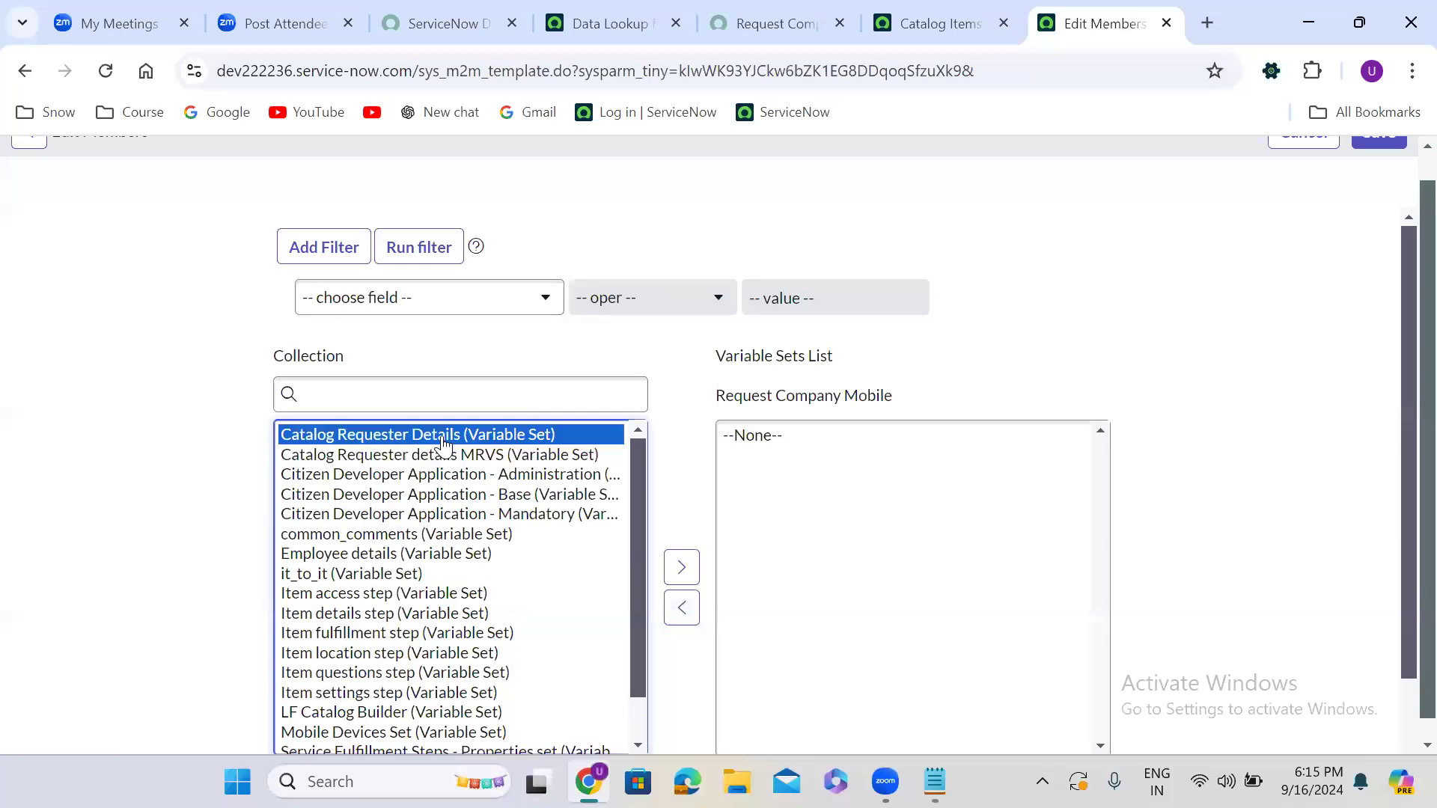
click(681, 568)
scroll(1164, 360, down, 2)
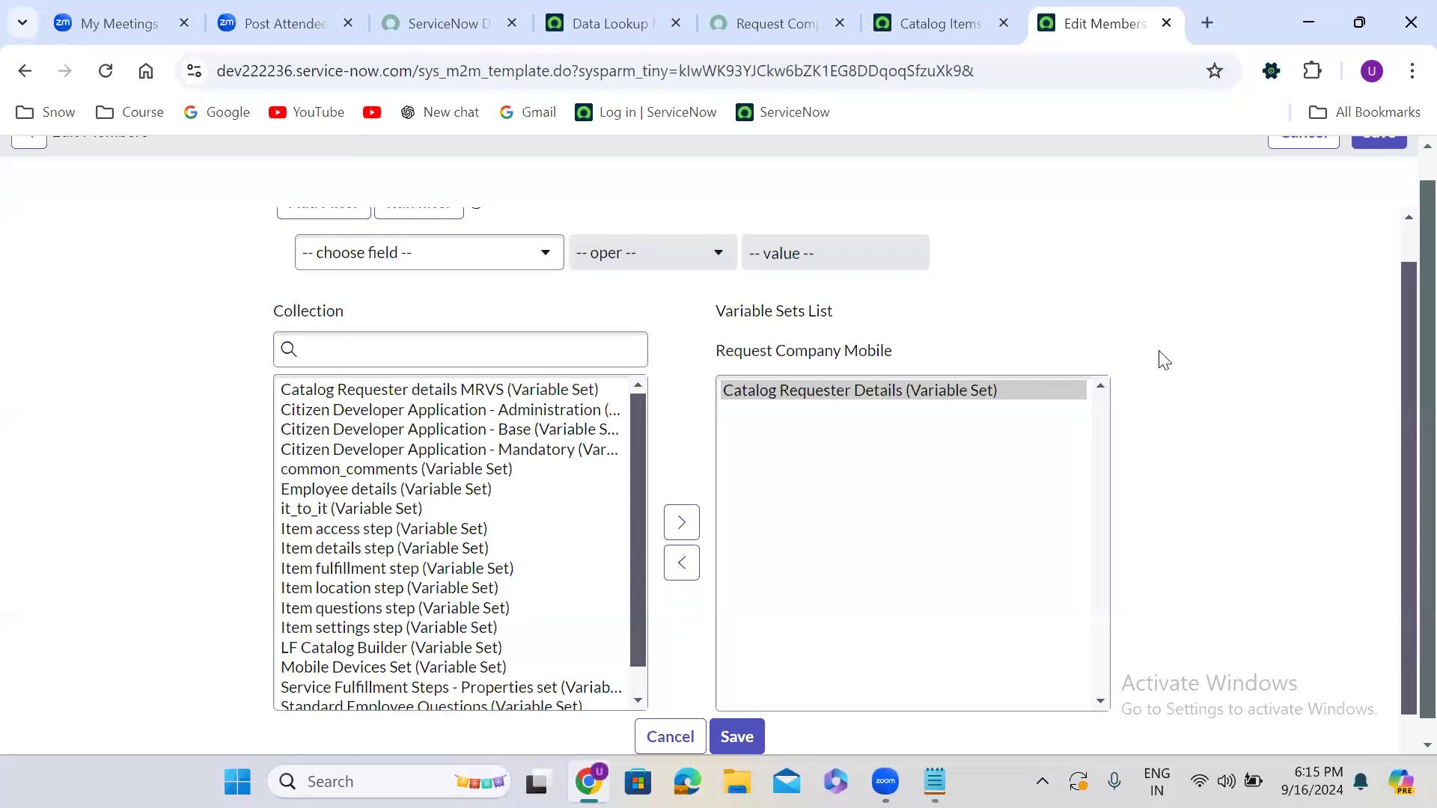
click(748, 659)
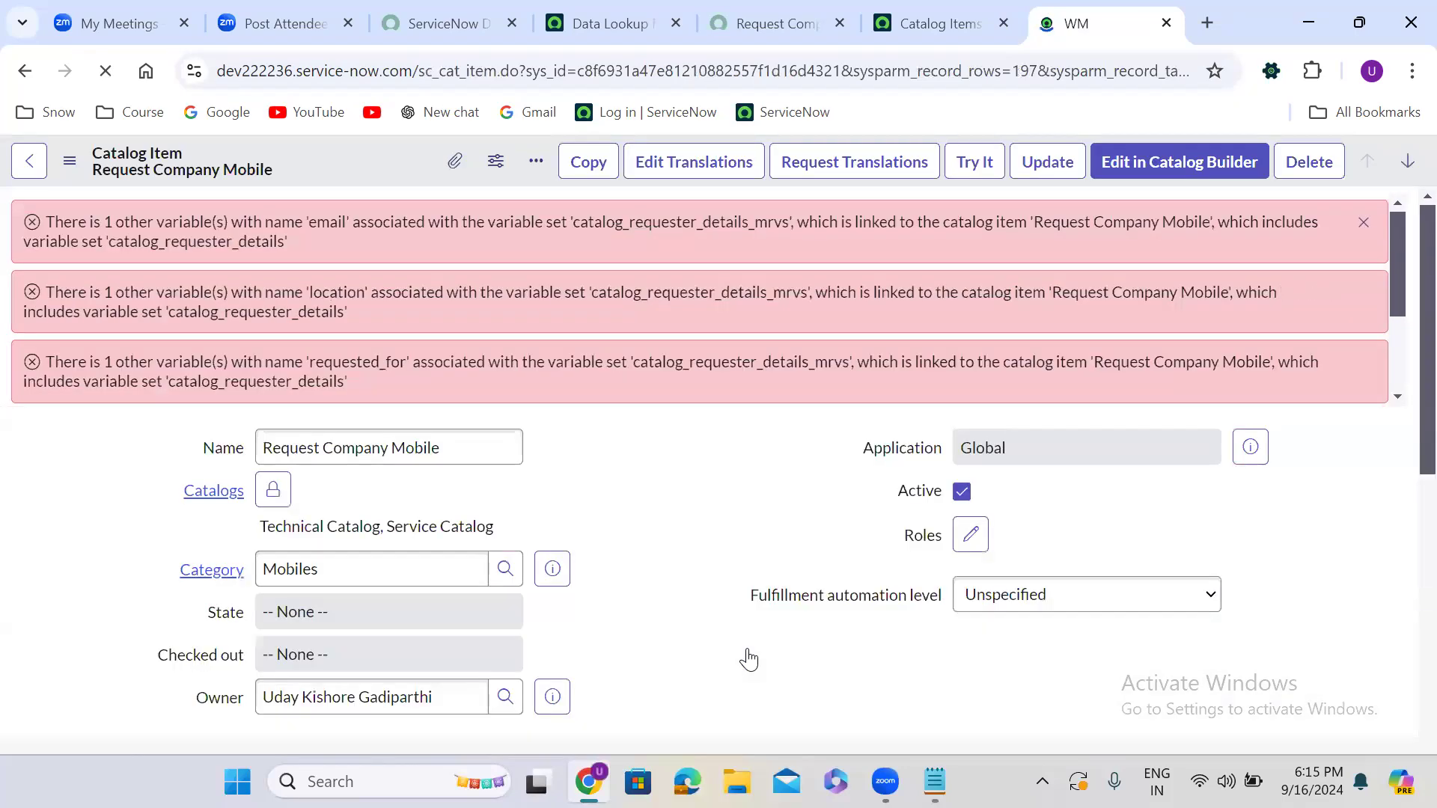
click(1362, 224)
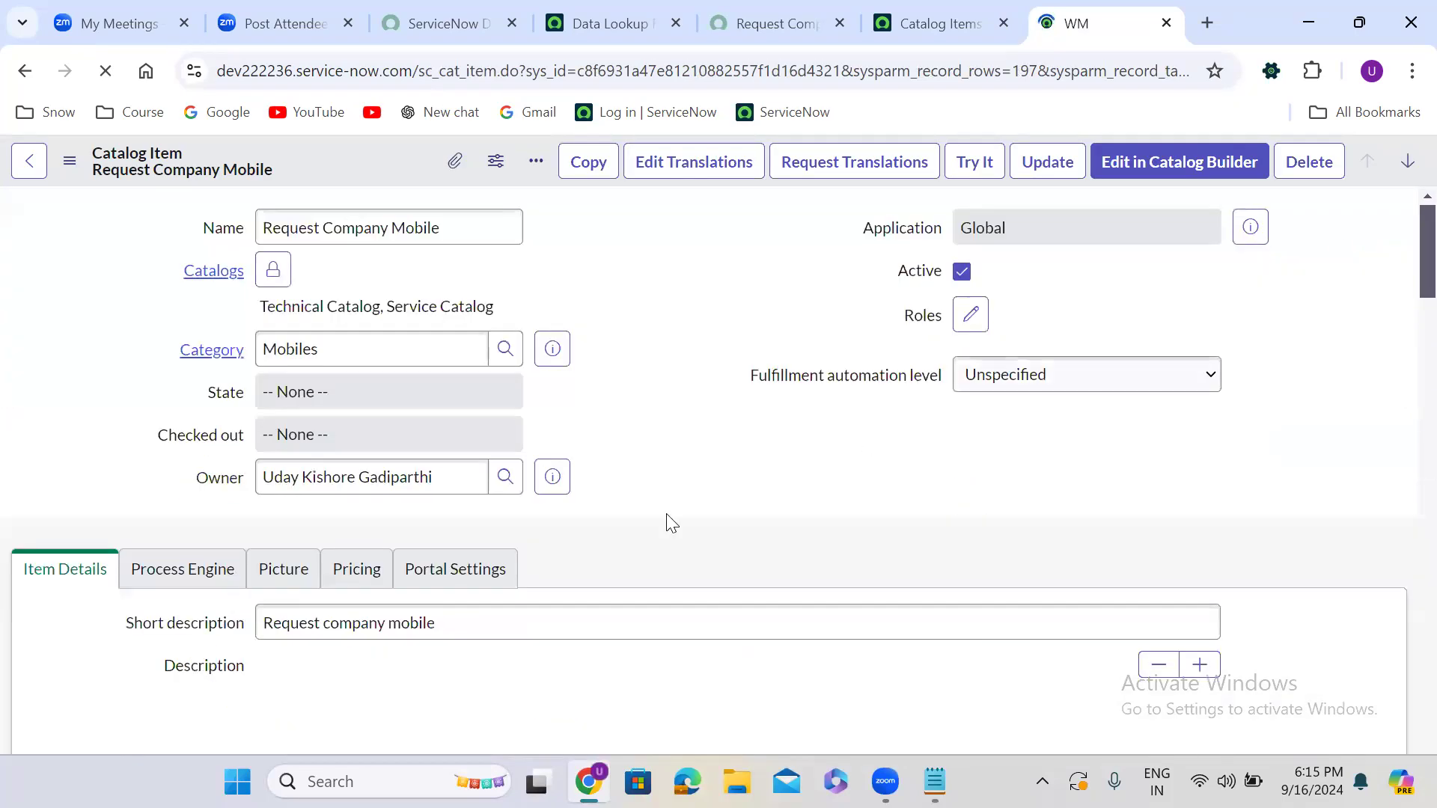
Reopen the item's variable set membership, add Catalog Requester Details, save, and check the Variable Sets related list.
scroll(646, 537, down, 8)
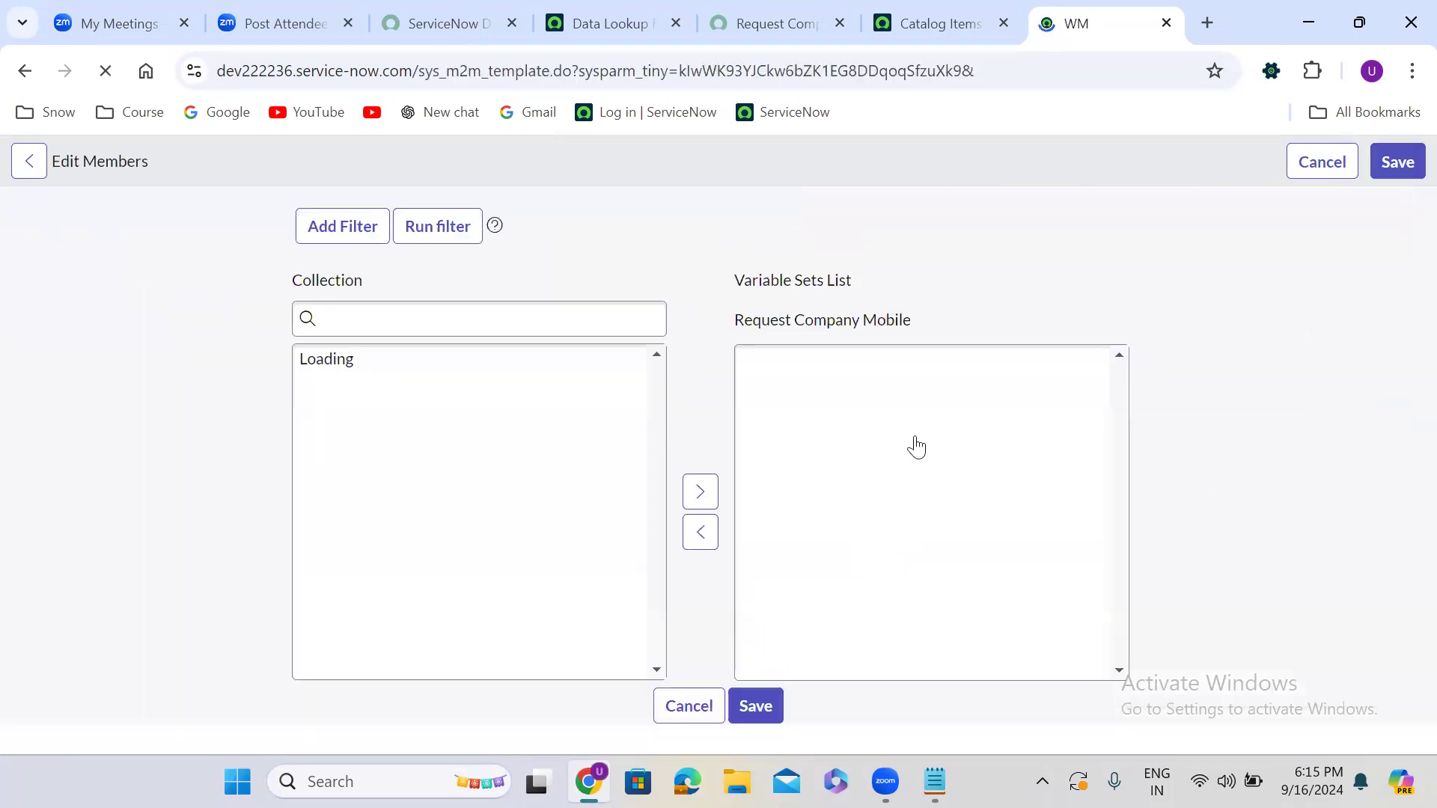
click(389, 464)
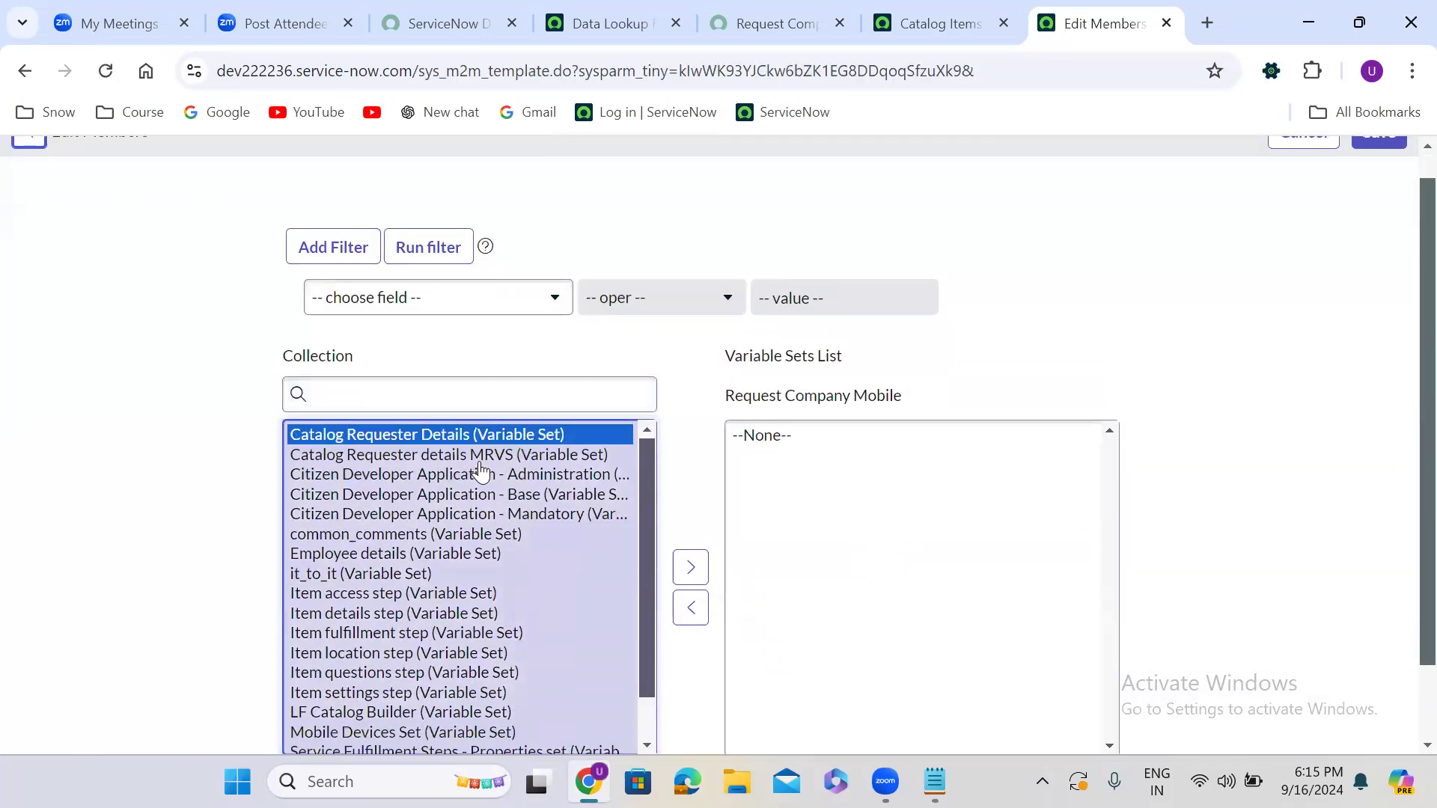
click(681, 568)
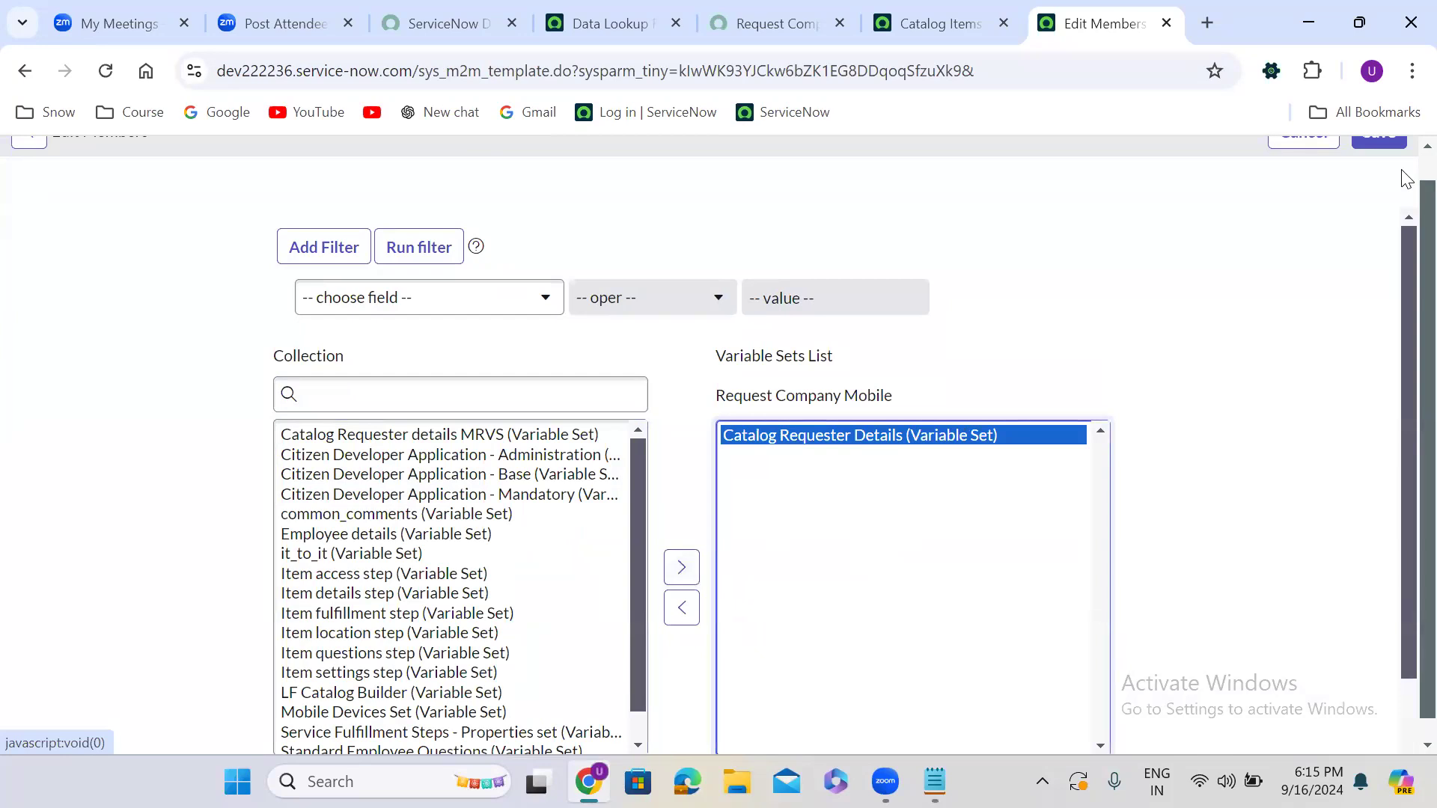
scroll(1407, 161, up, 1)
click(1377, 160)
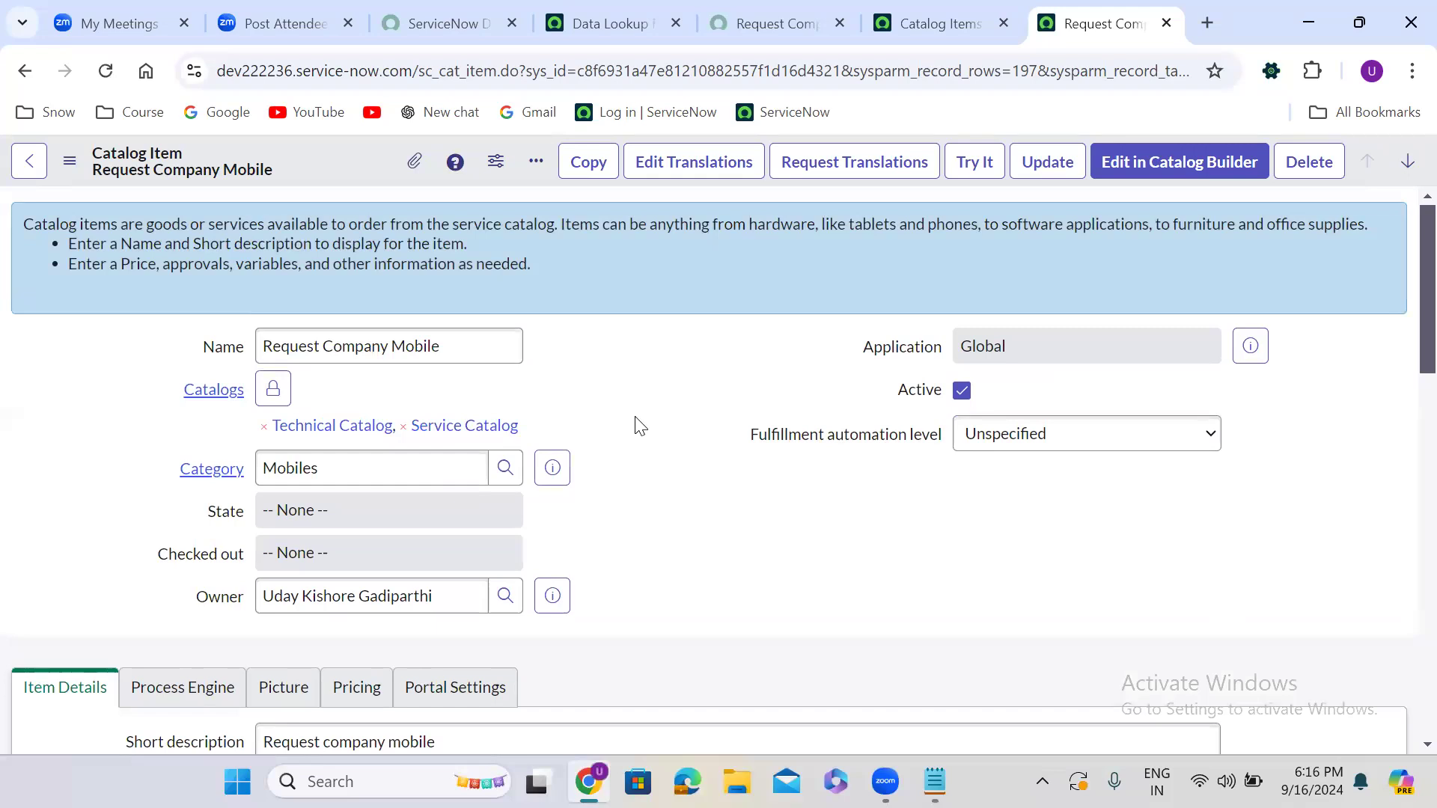
scroll(636, 423, down, 15)
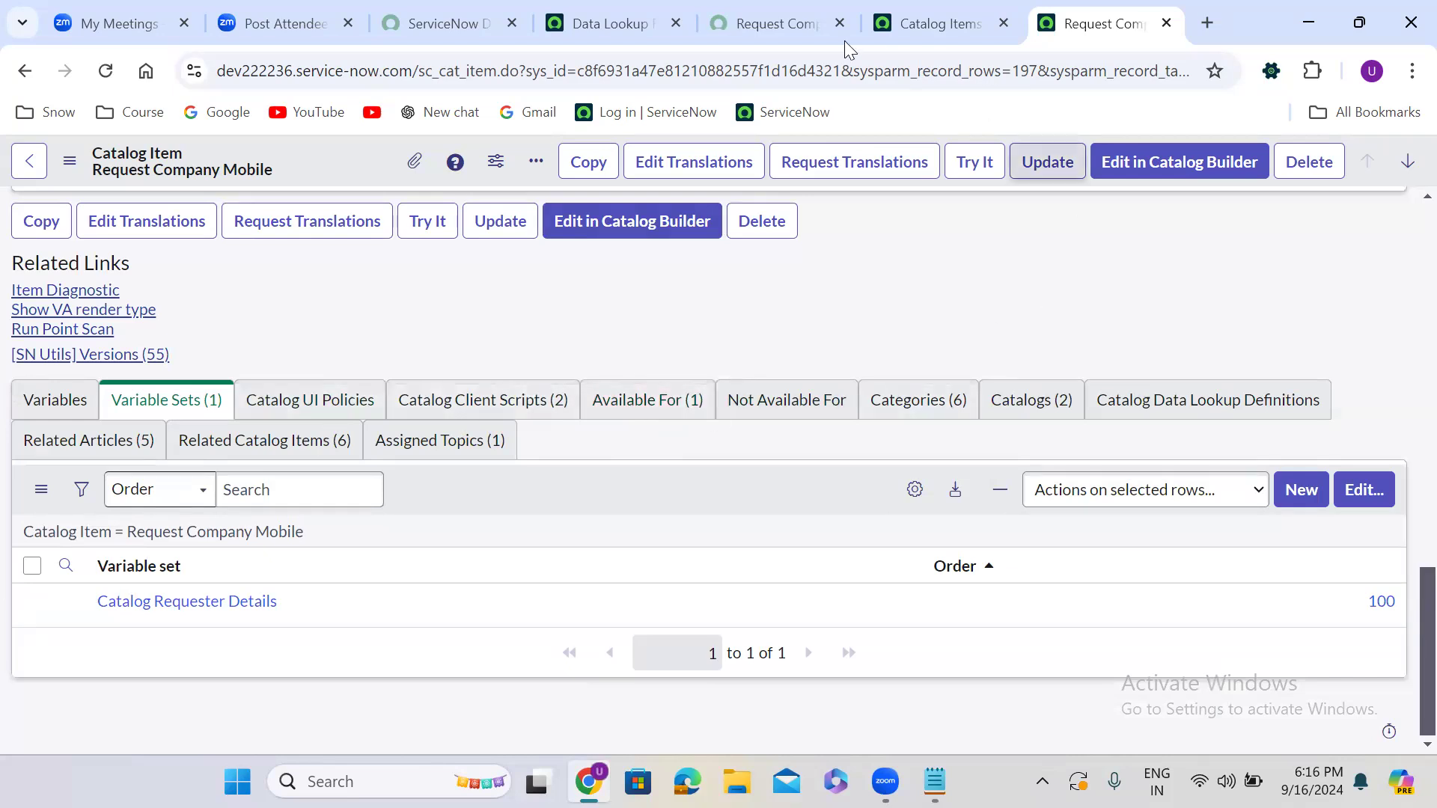
Reload the item's Service Portal order page, dismiss the alert, and review the requester fields on the form.
click(777, 24)
click(105, 71)
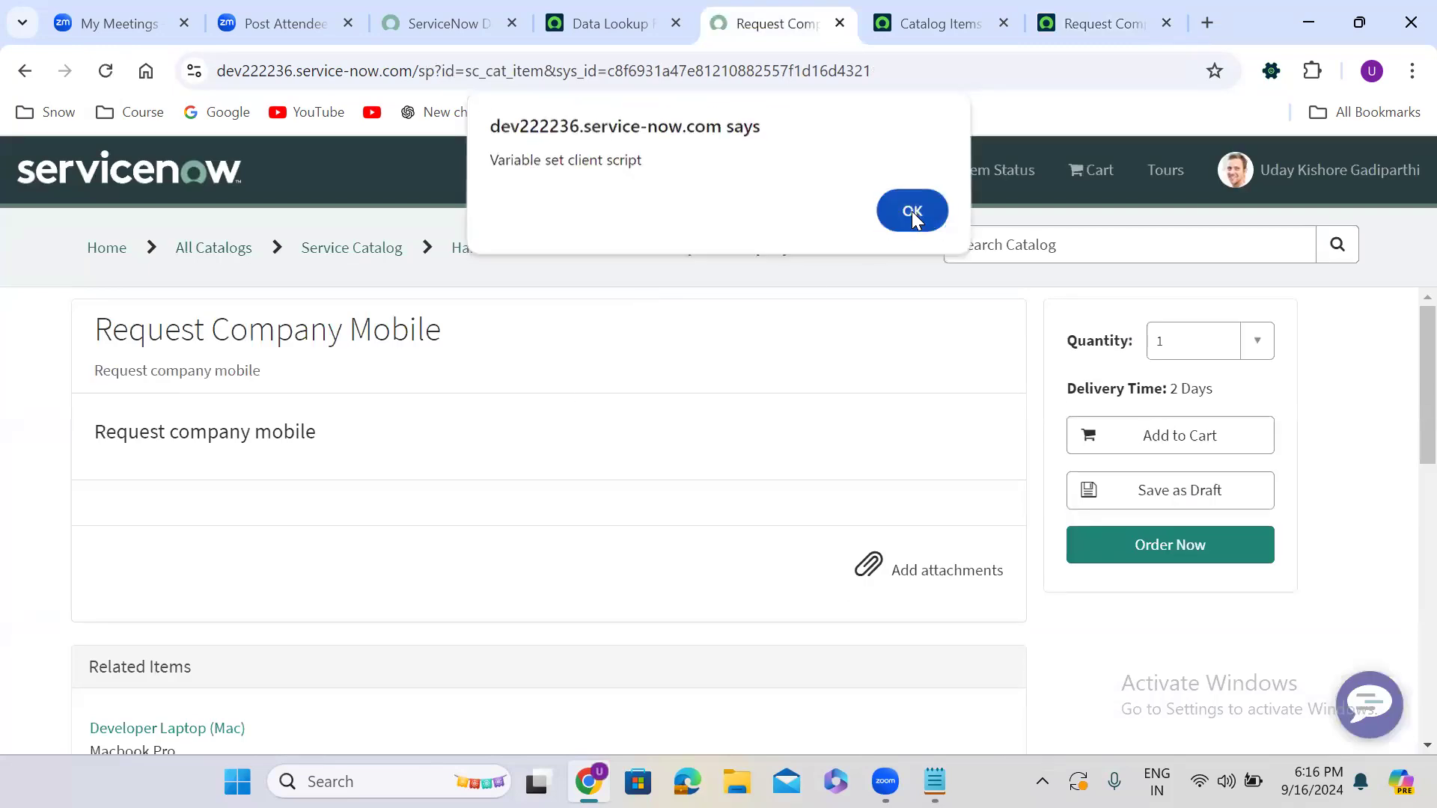
click(913, 214)
scroll(627, 382, down, 5)
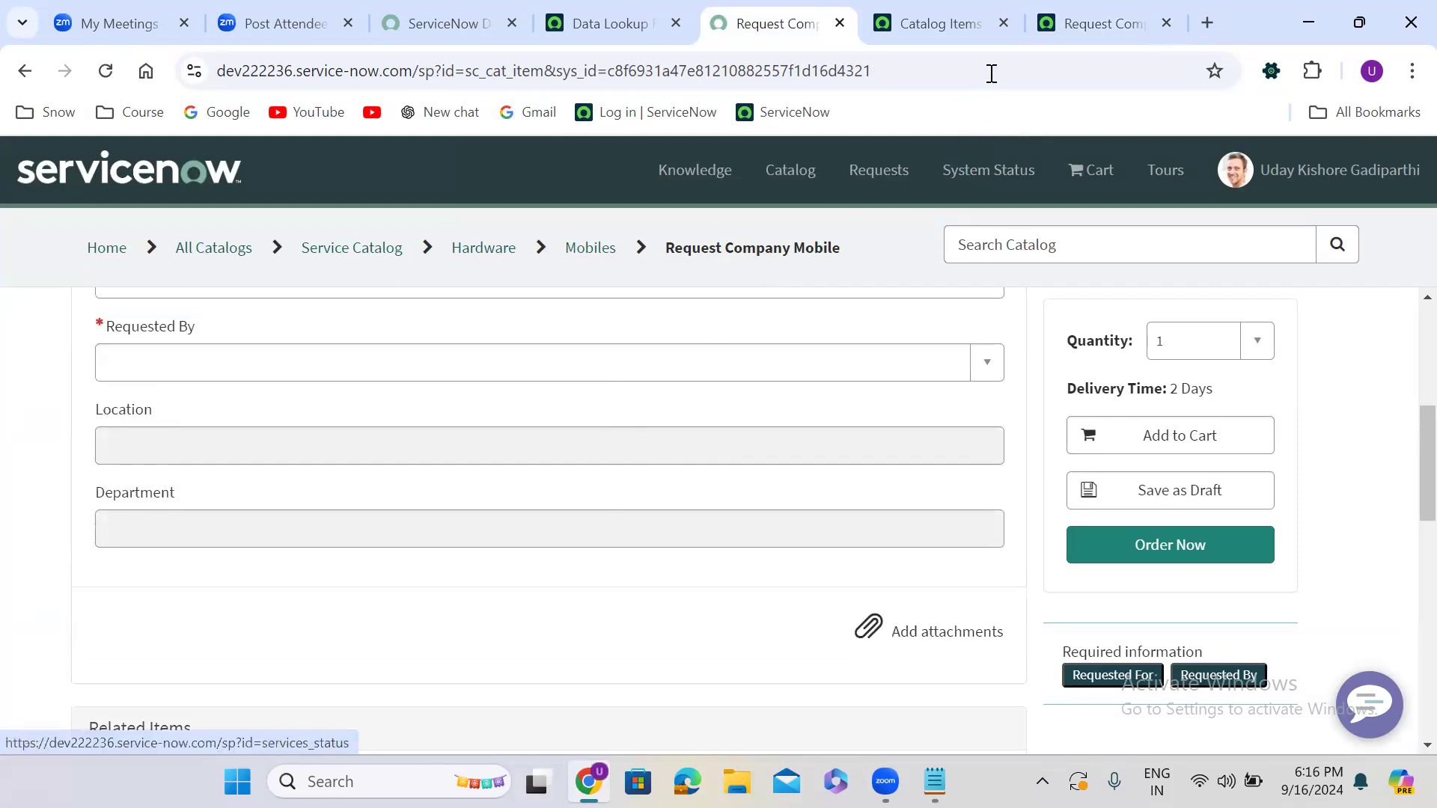
Return to the catalog item record, check its catalog client scripts, and open the Catalog Requester Details variable set in a new tab.
click(1046, 20)
click(534, 409)
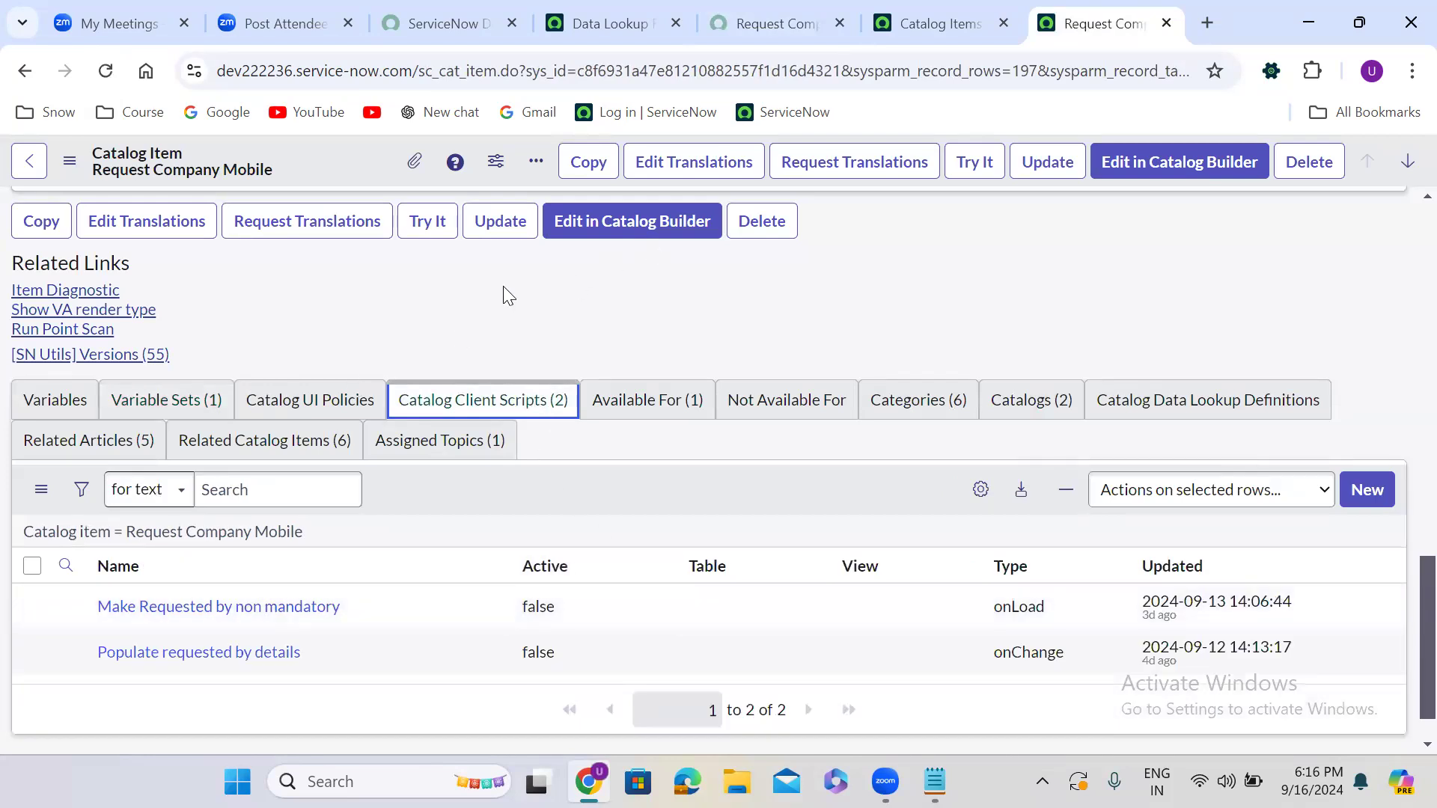
click(191, 402)
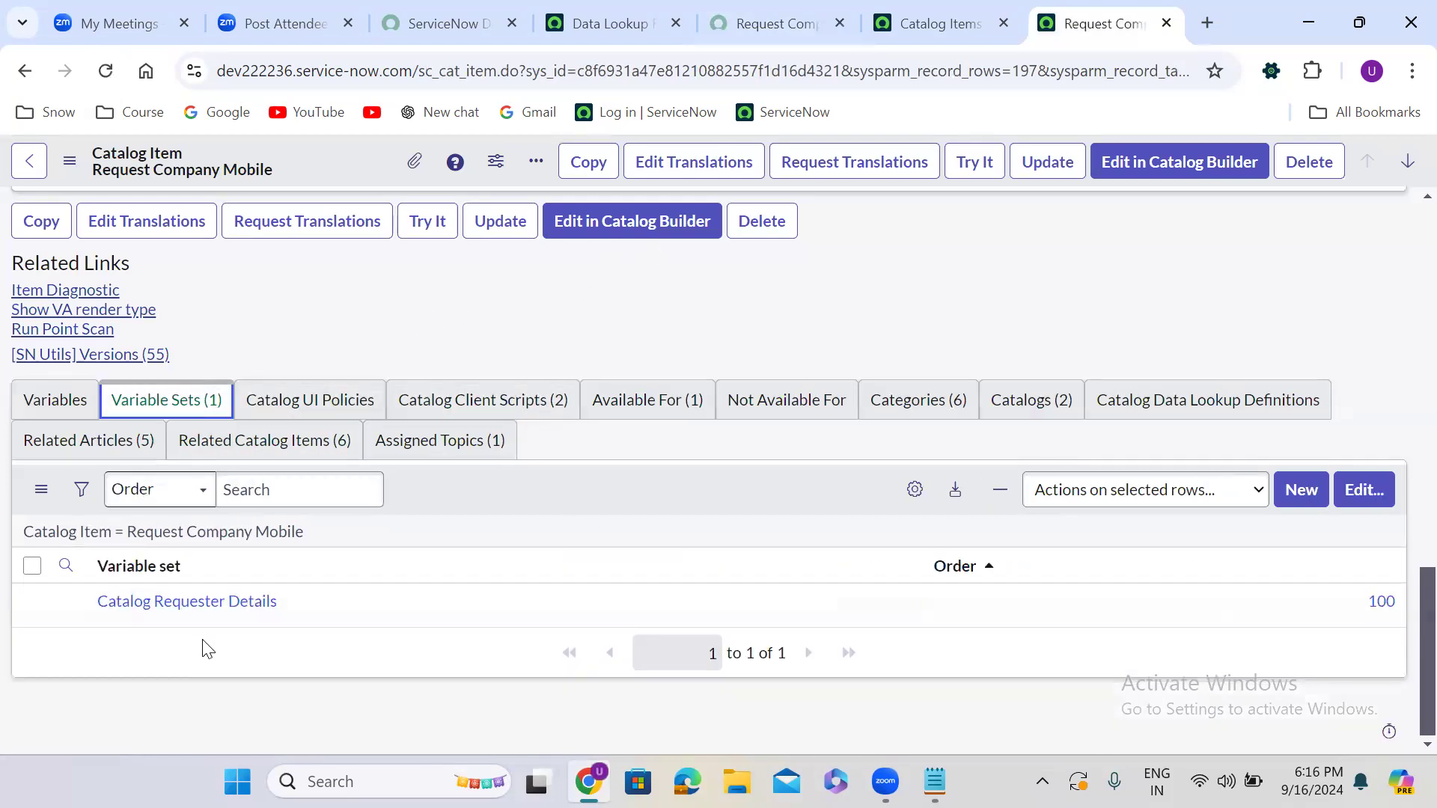
middle_click(210, 610)
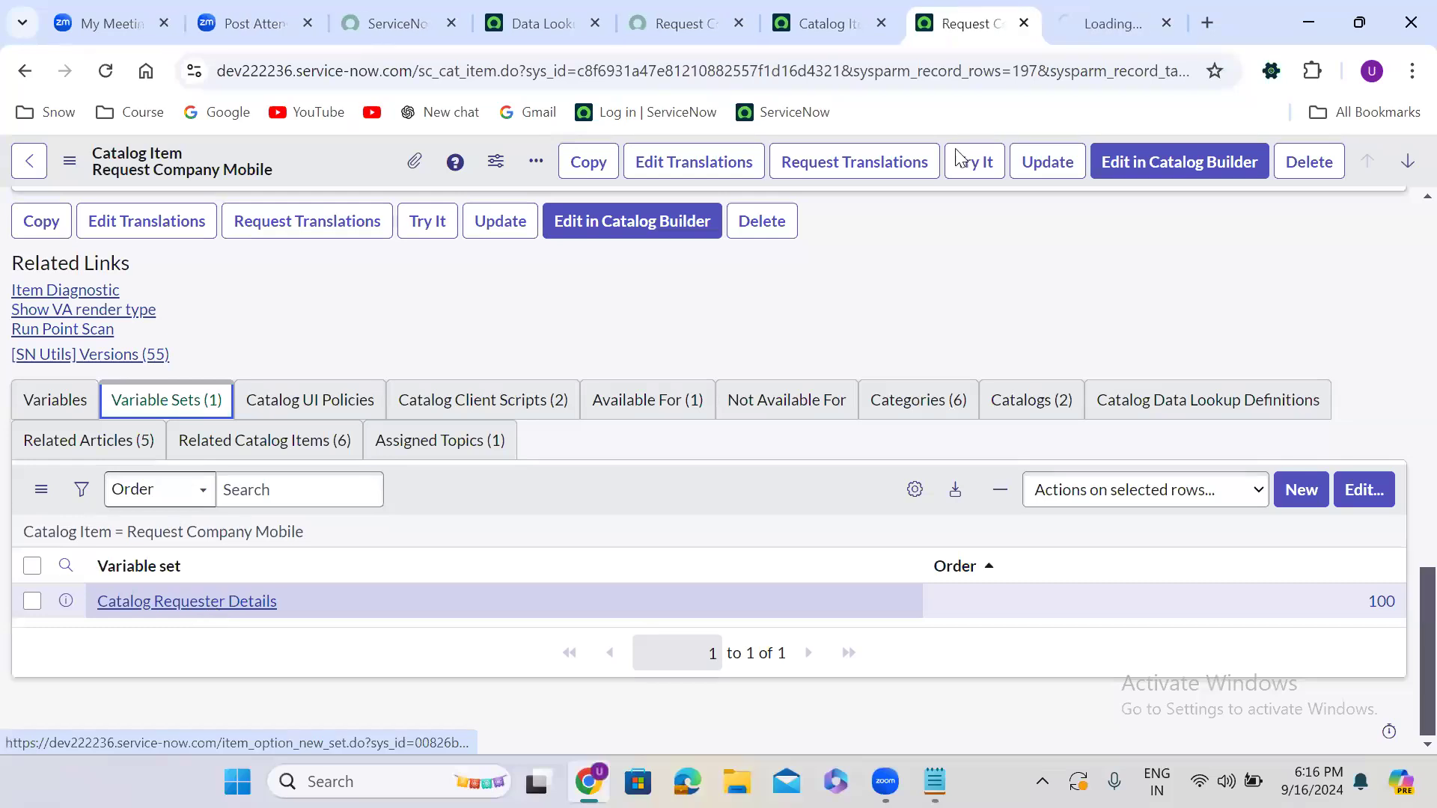
Set the Active value of the Set Requested By mandatory client script to false in the Catalog Requester Details variable set.
click(1081, 14)
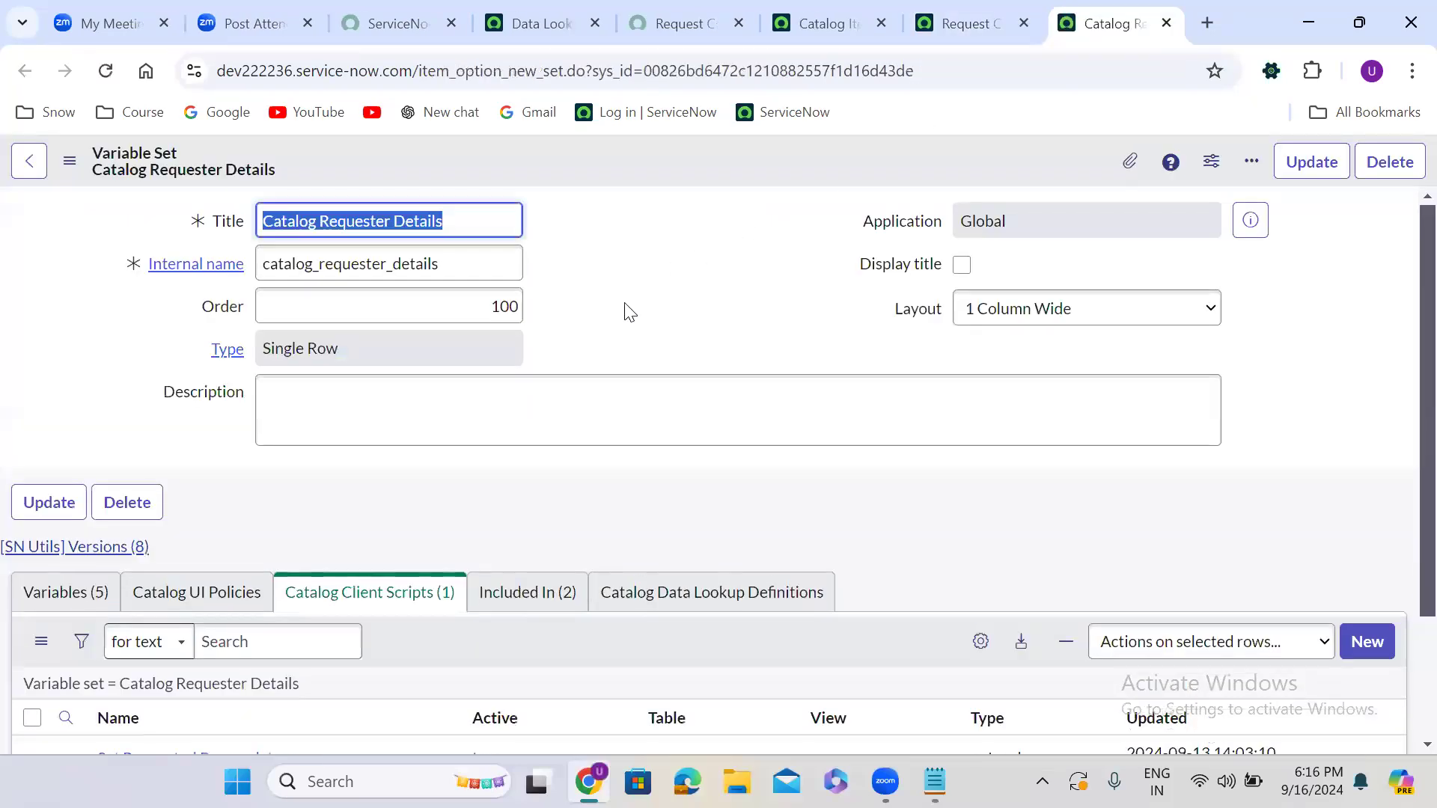
scroll(627, 311, down, 3)
scroll(628, 311, down, 2)
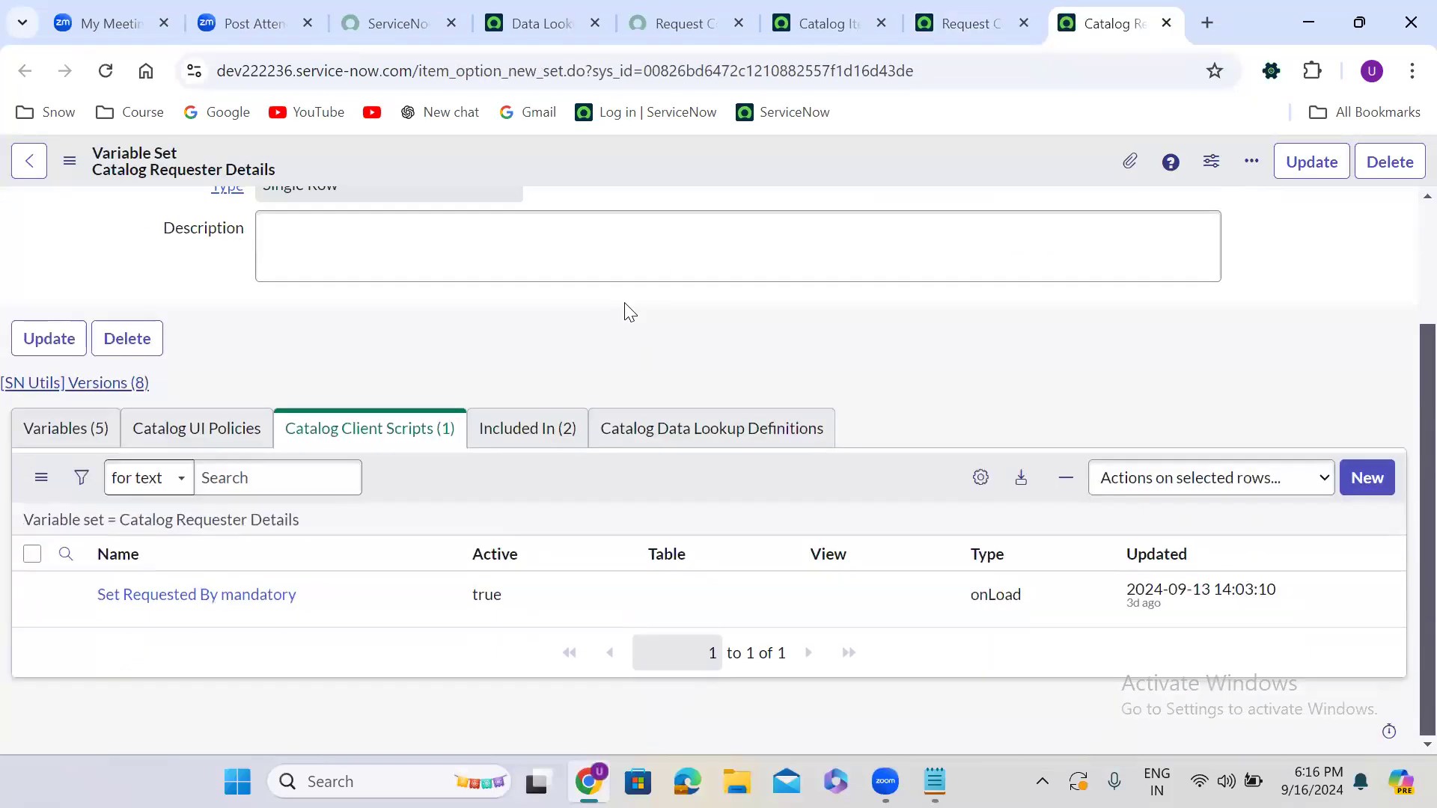
click(505, 595)
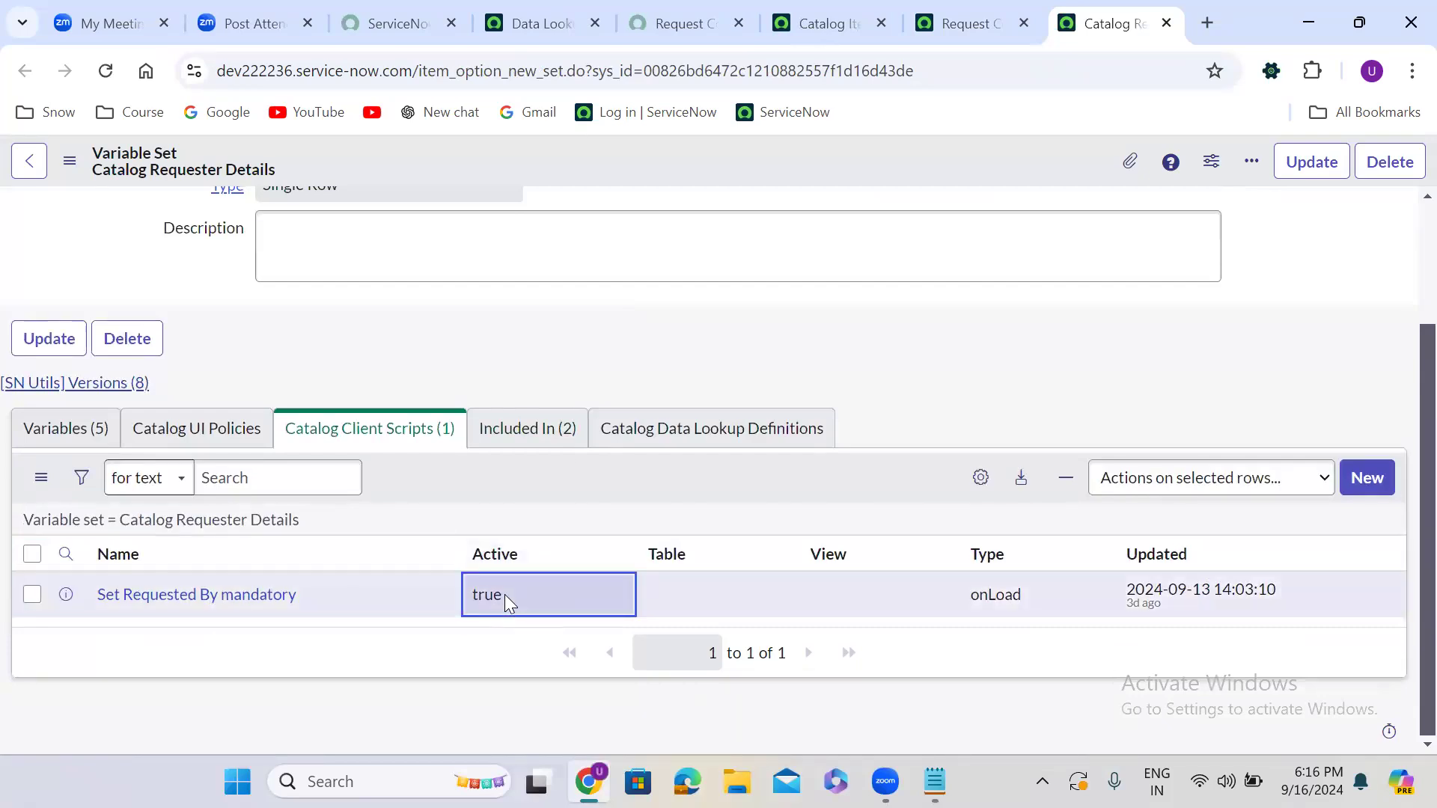
double_click(505, 595)
click(504, 598)
click(505, 649)
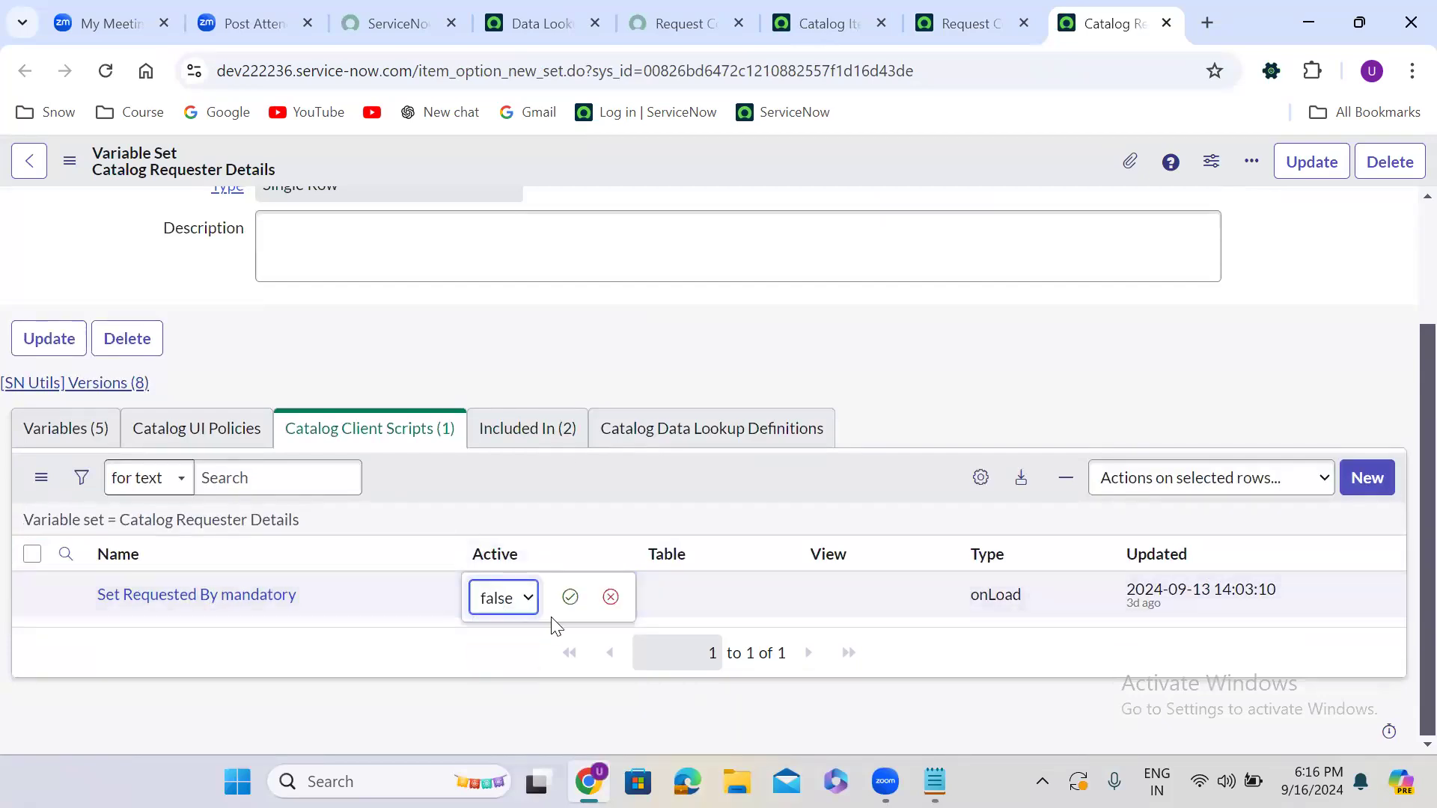
click(569, 599)
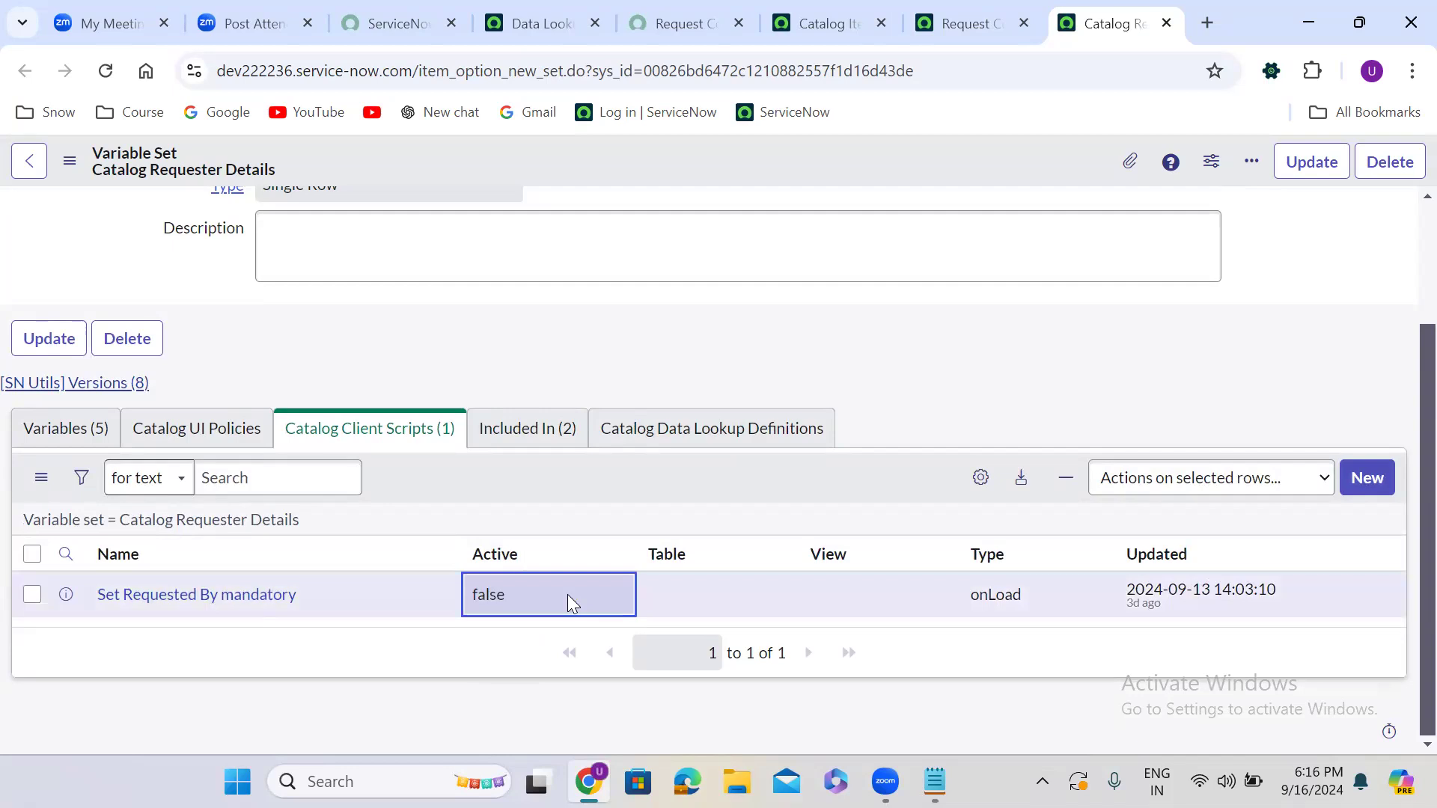
On the Request Company Mobile catalog item, set the Active value of the Populate requested by details client script to true.
click(966, 30)
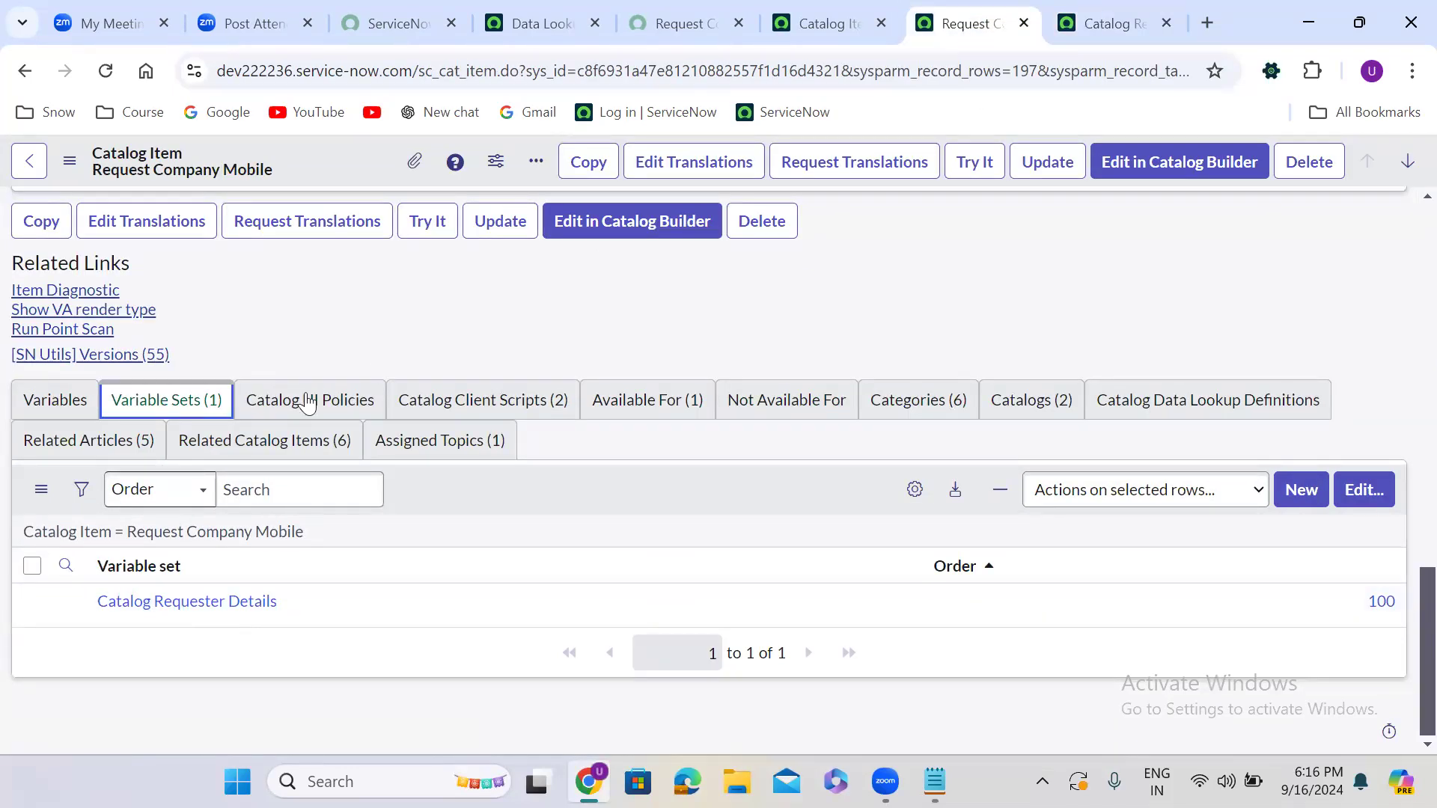
click(78, 399)
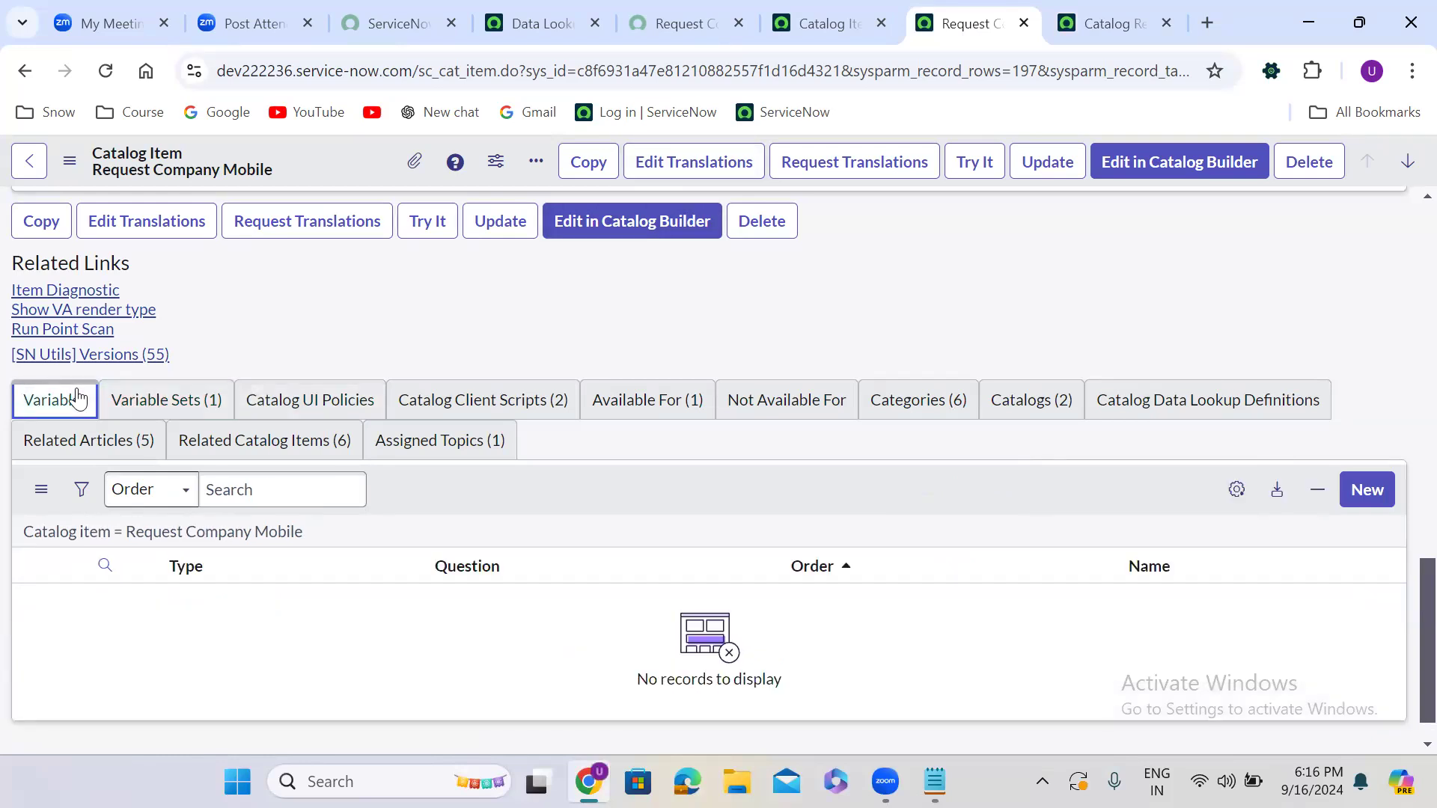
click(451, 400)
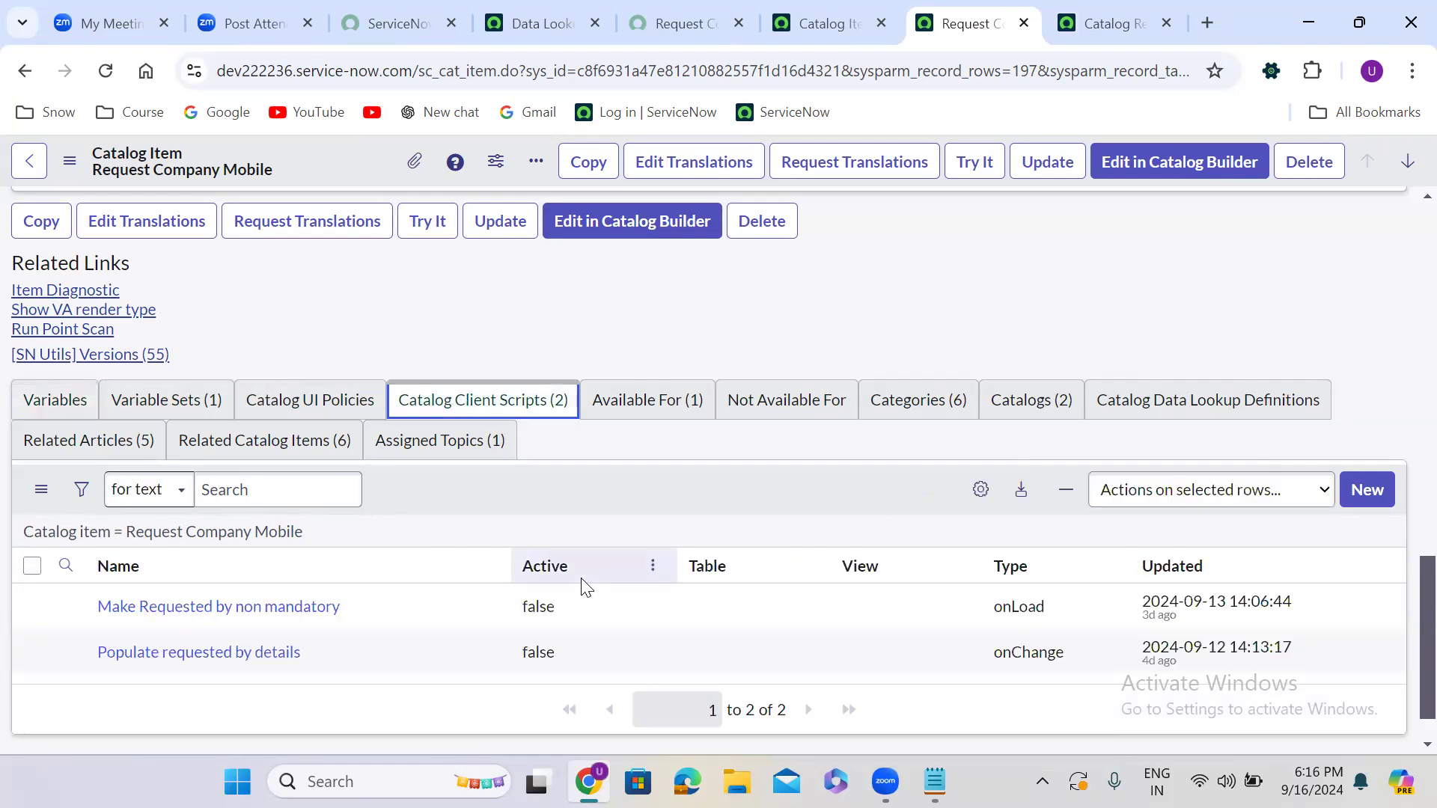
click(566, 654)
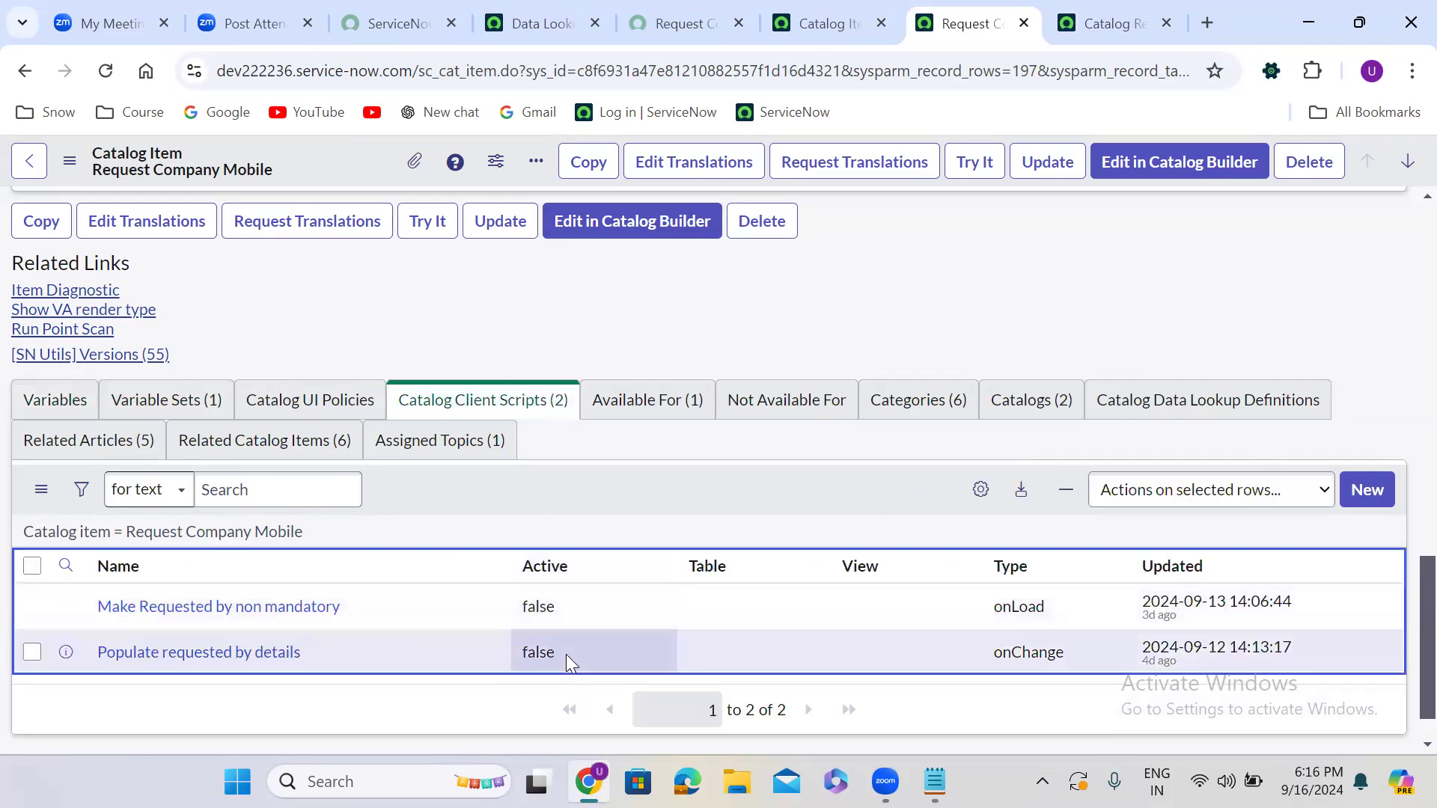
double_click(566, 654)
click(566, 654)
click(559, 683)
click(619, 654)
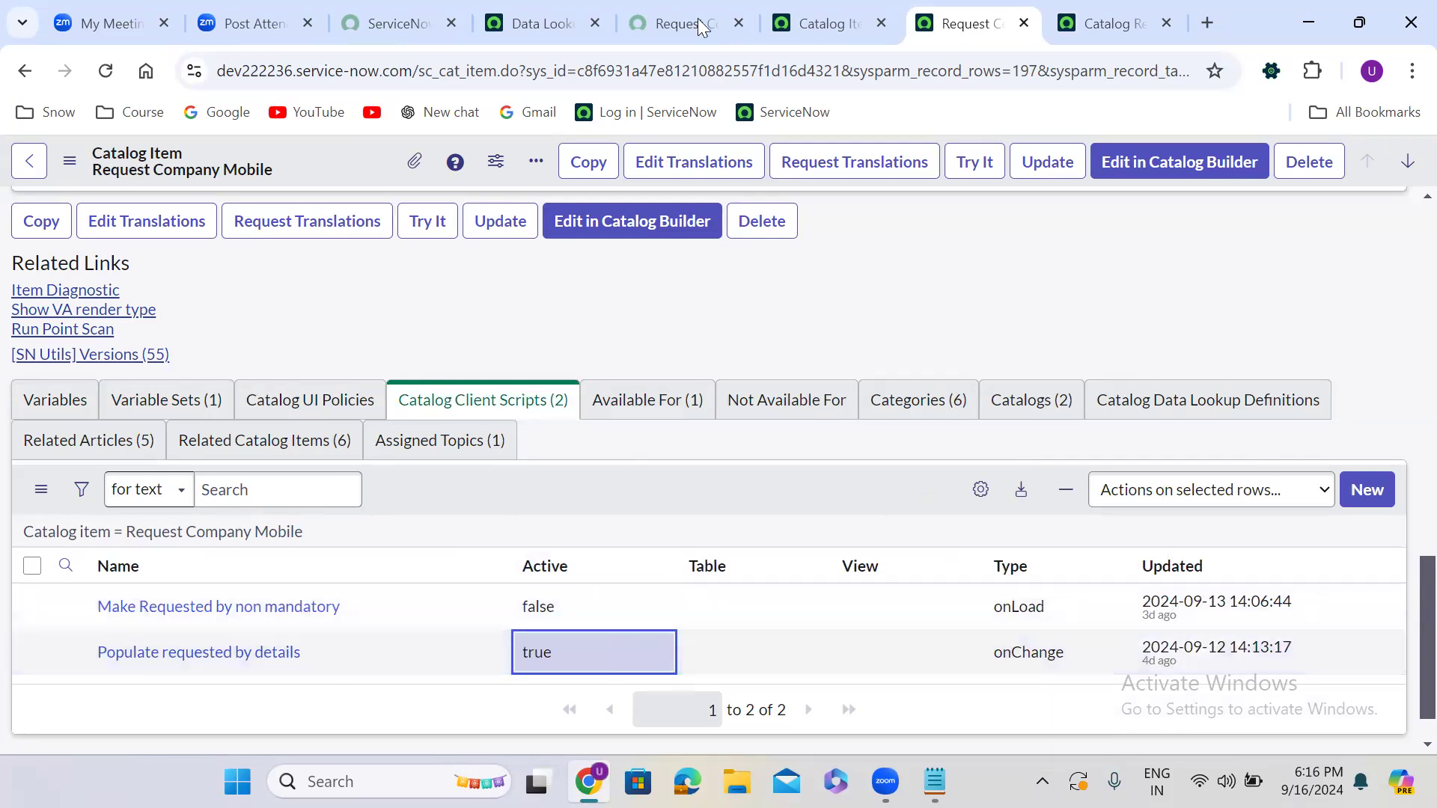
Reload the item's portal order page, choose a user in Requested For, and check the Email, Location and Department fields.
click(674, 11)
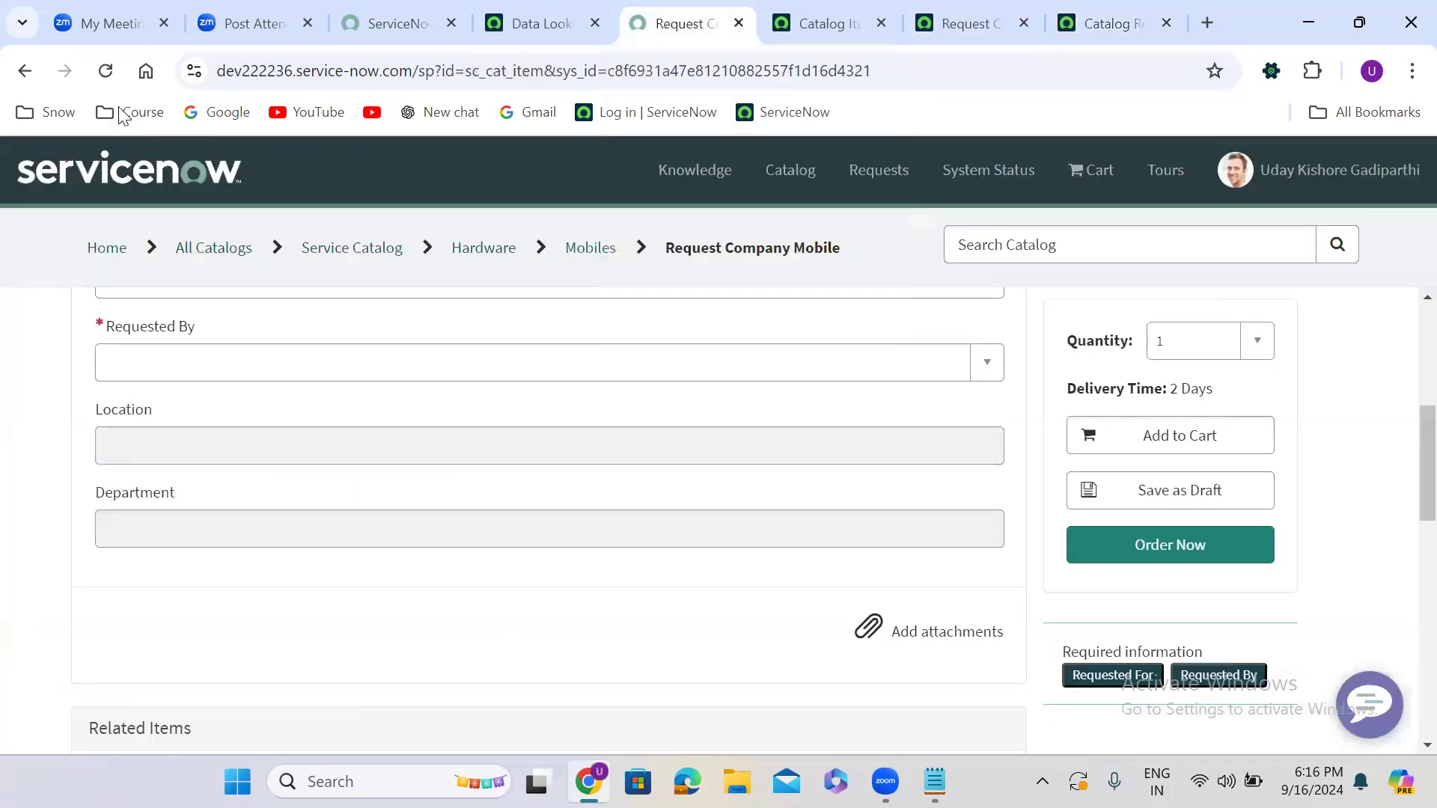
click(105, 70)
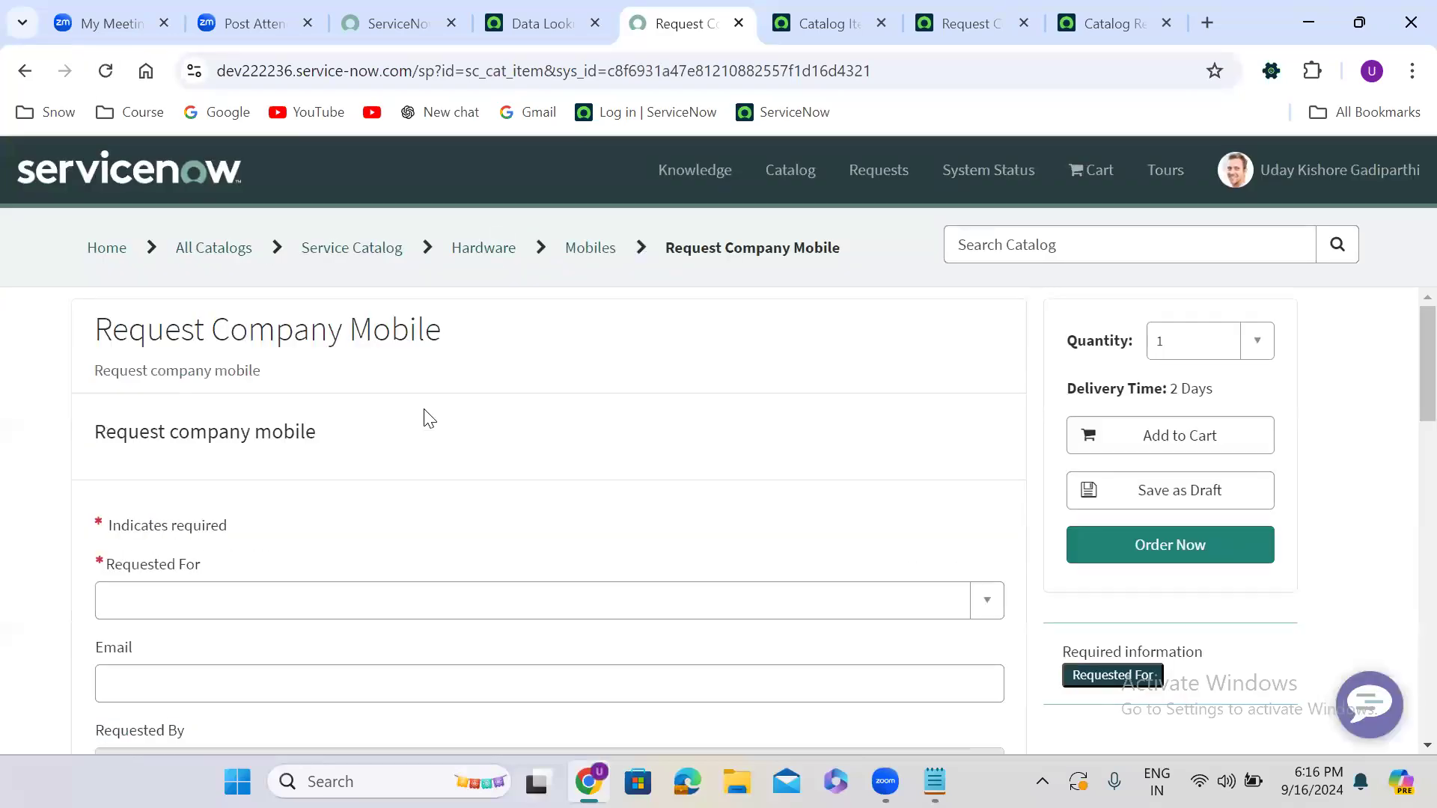
click(329, 589)
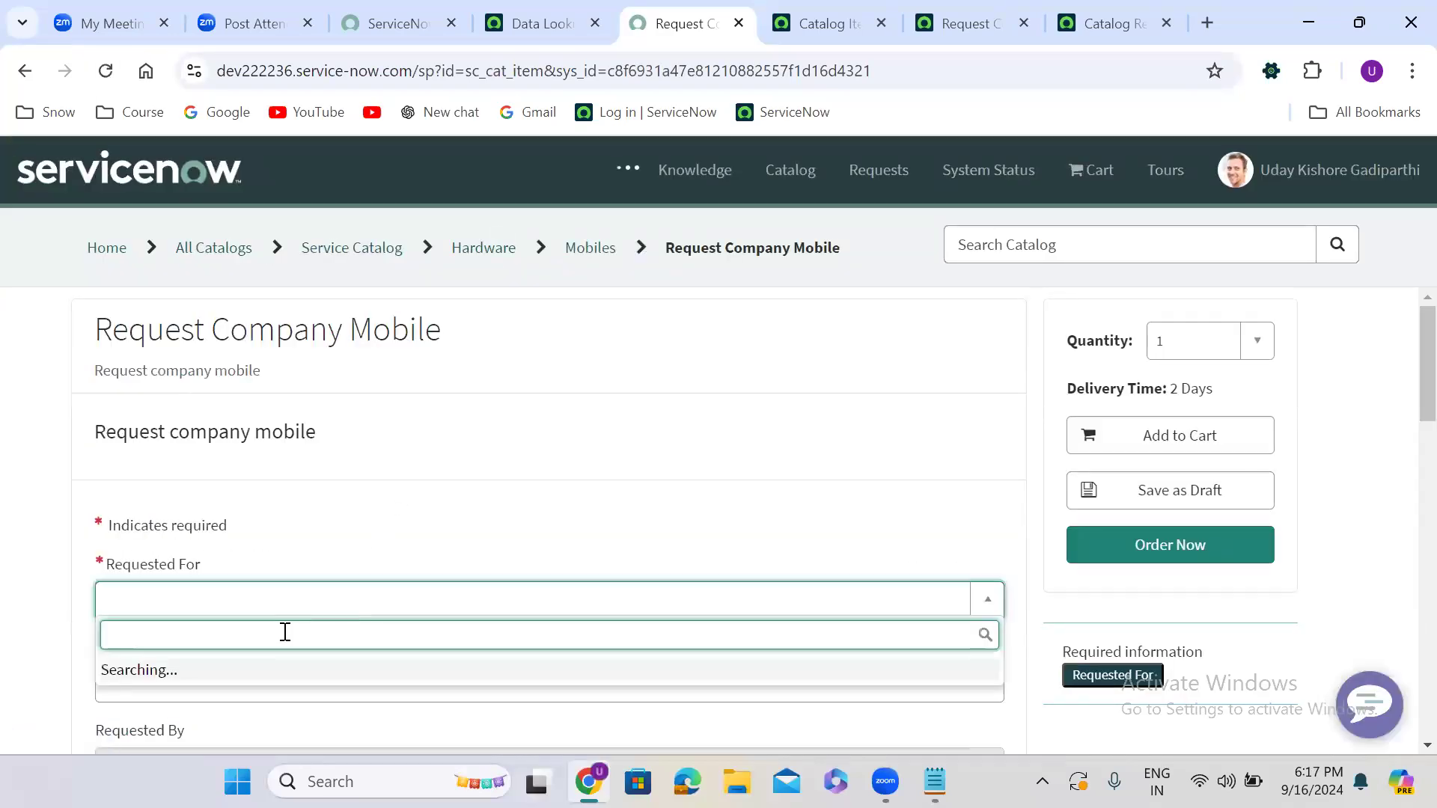
scroll(265, 494, down, 1)
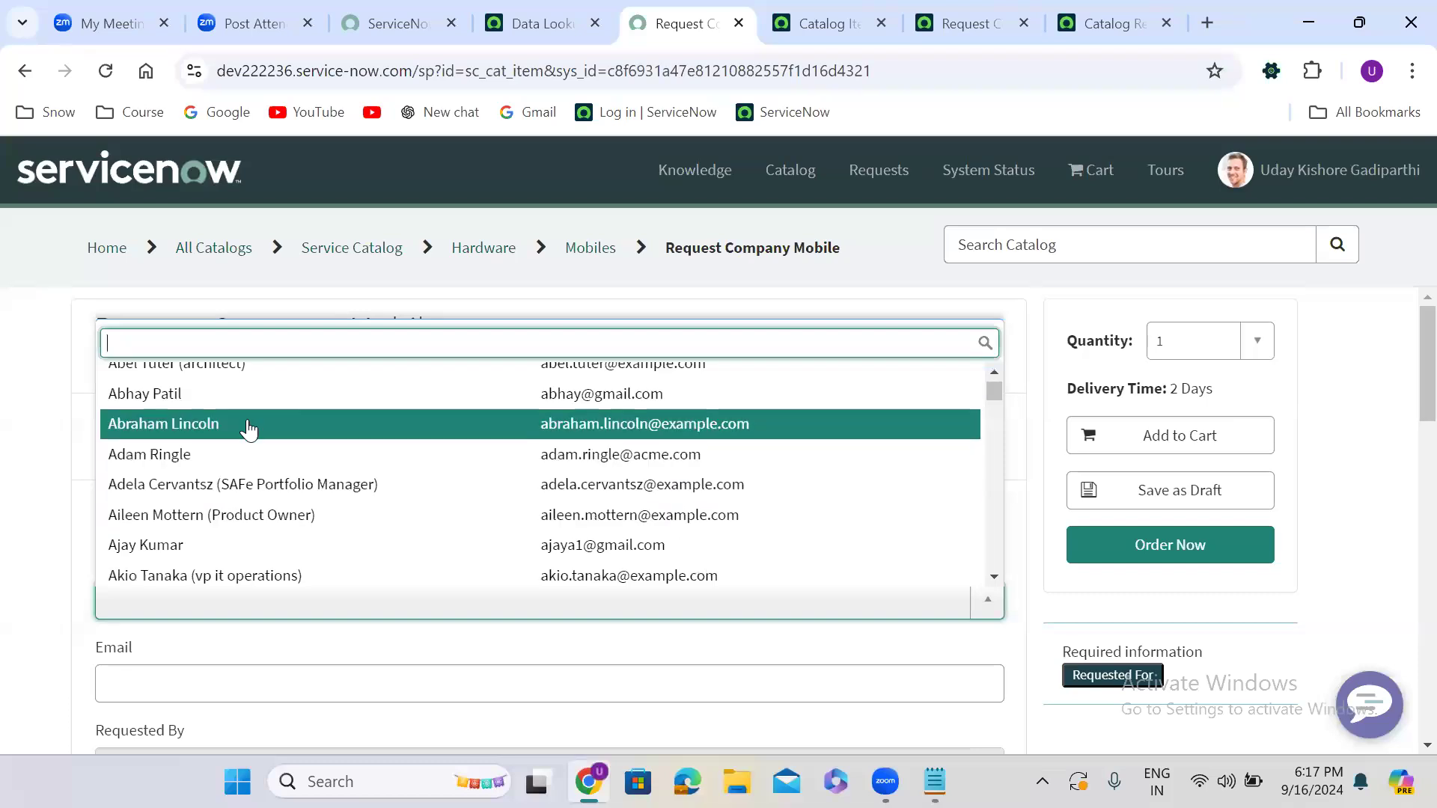
text(abel)
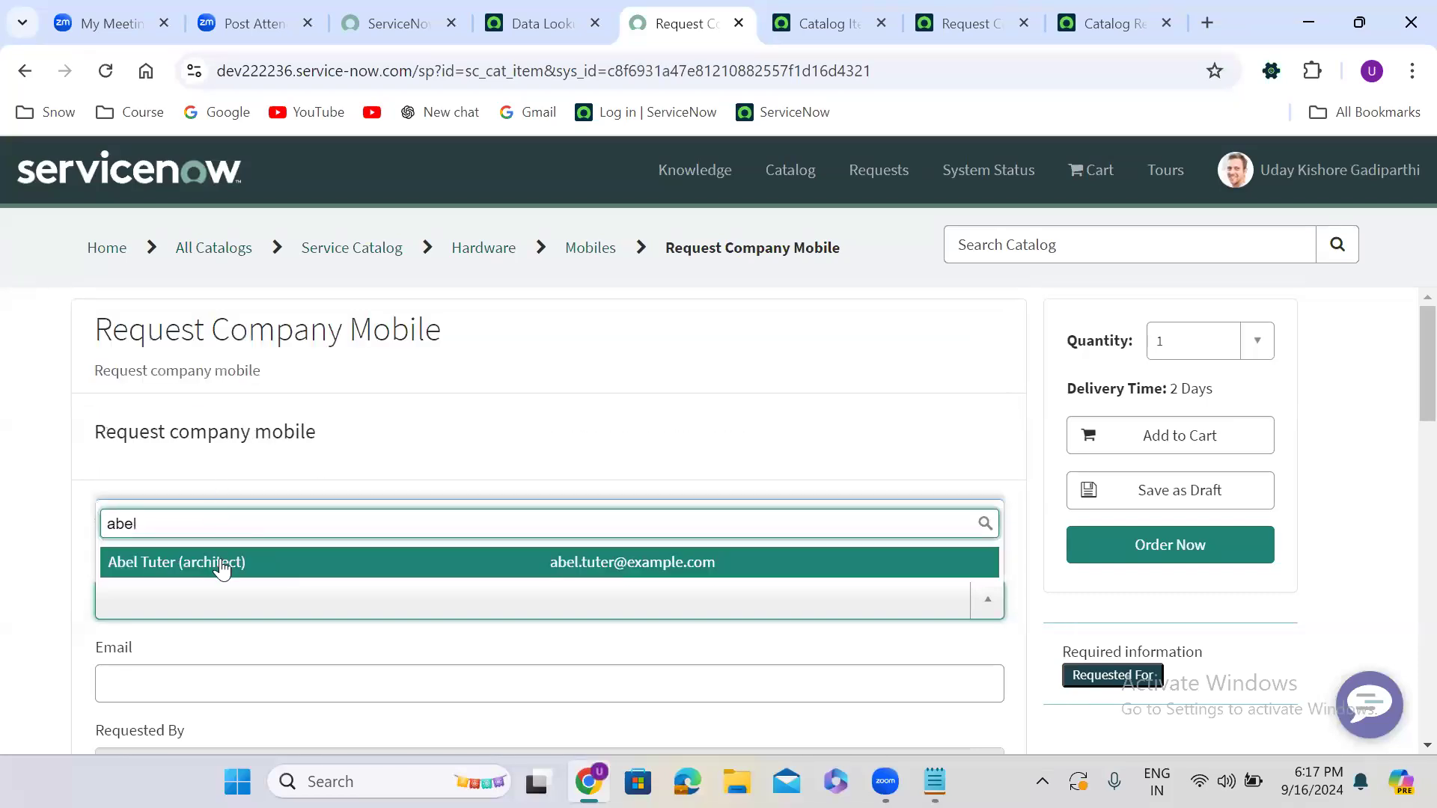
click(222, 567)
click(537, 418)
scroll(542, 425, down, 5)
scroll(539, 425, up, 4)
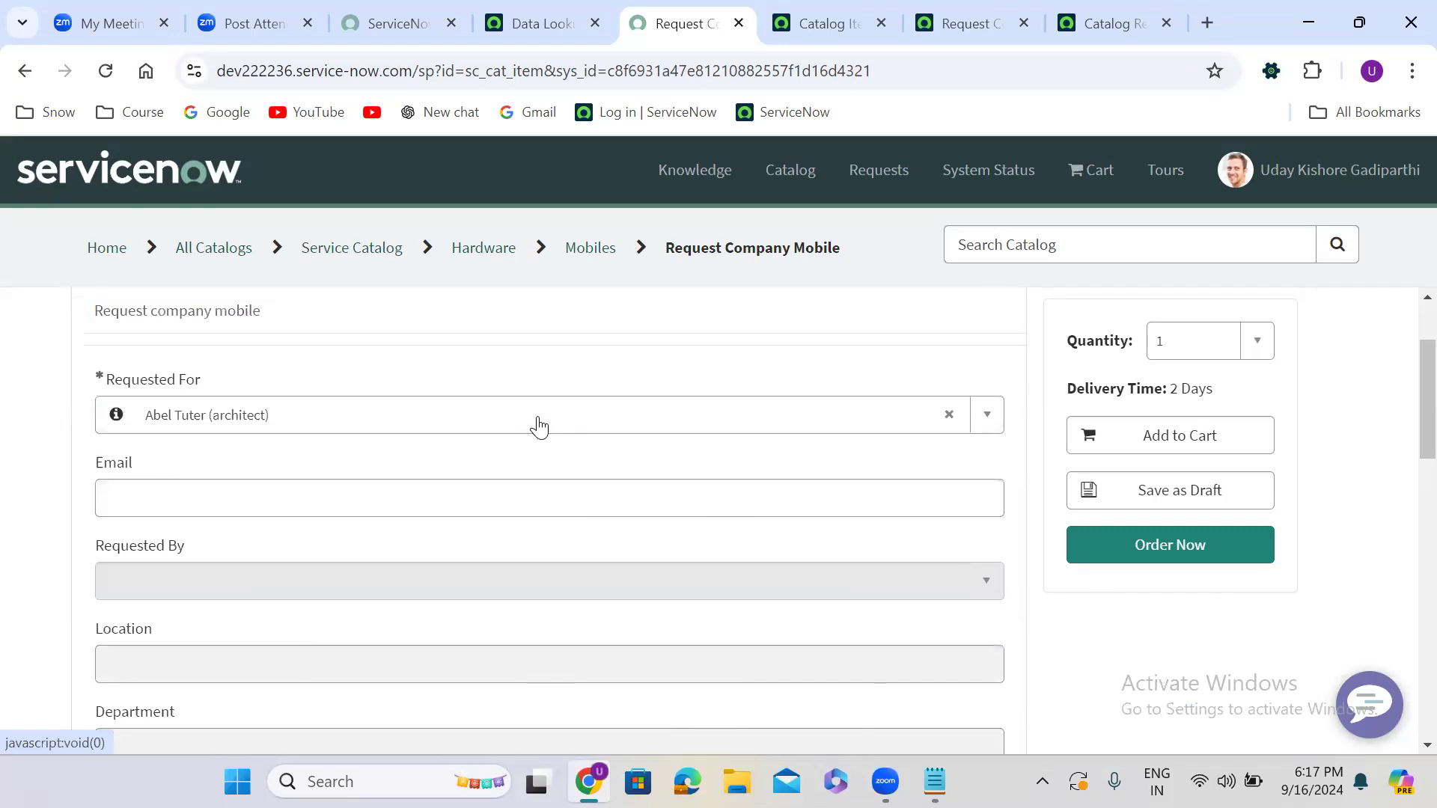
scroll(537, 425, down, 3)
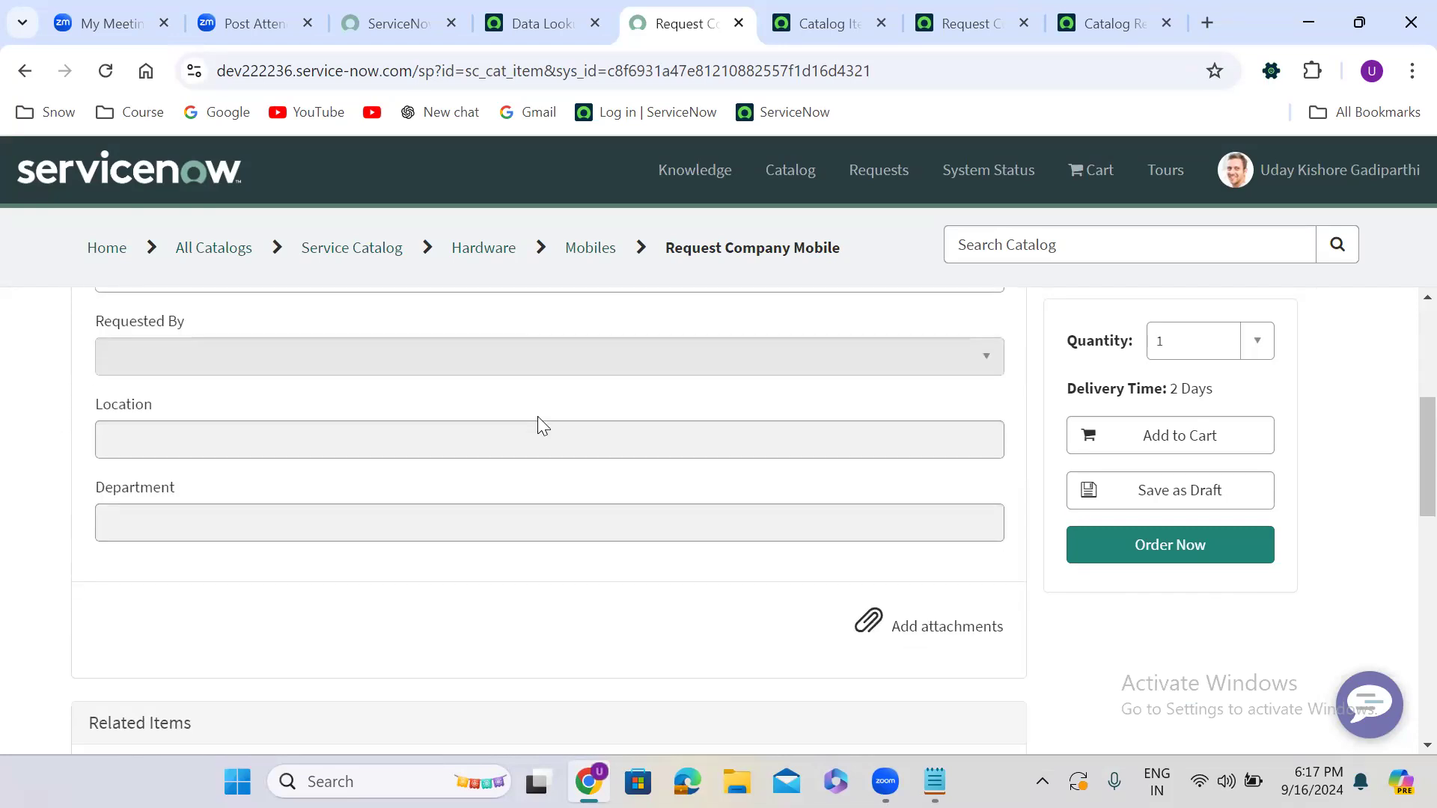
scroll(536, 419, up, 1)
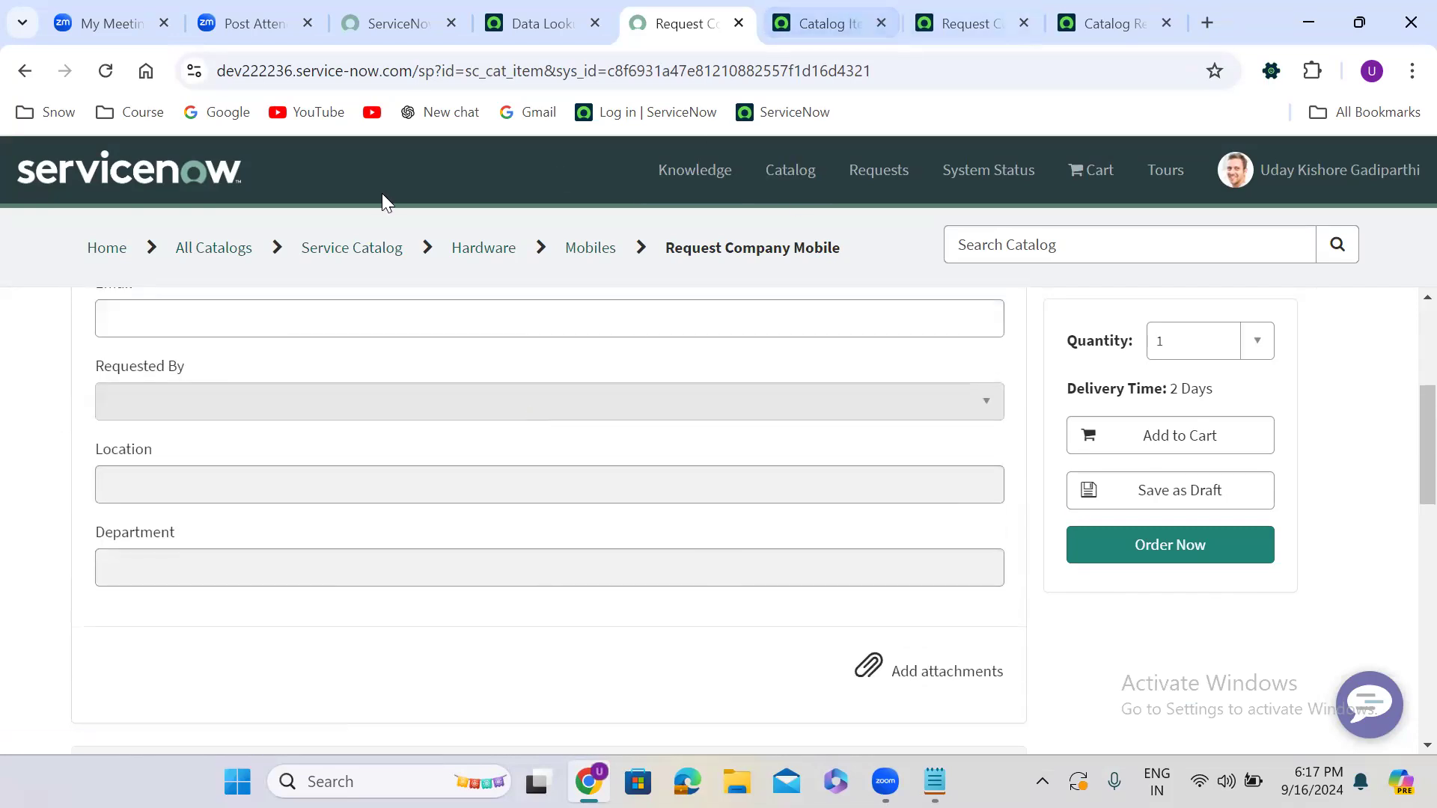
Reload the order page discarding the changes, and choose the first listed user in Requested For again.
click(107, 71)
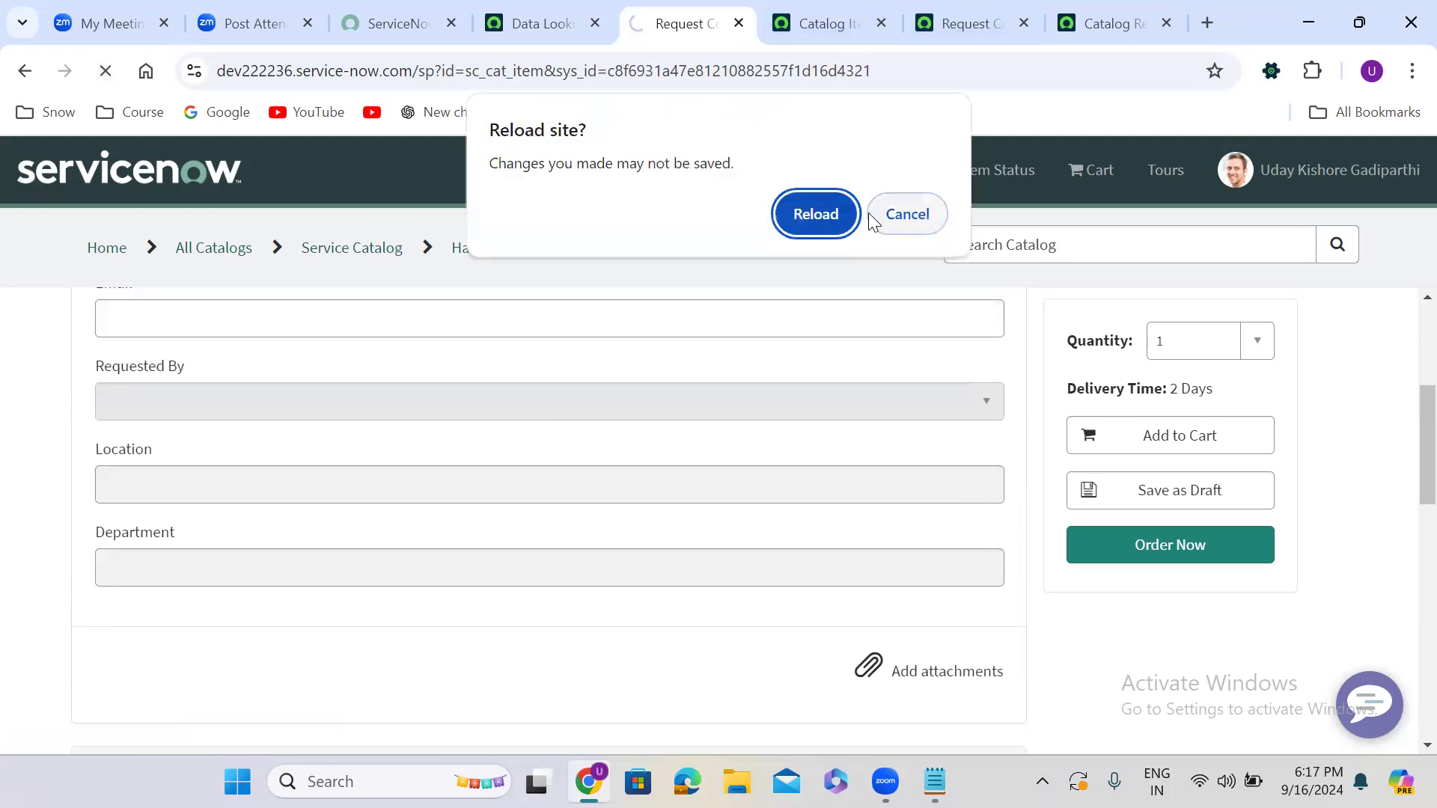
click(842, 223)
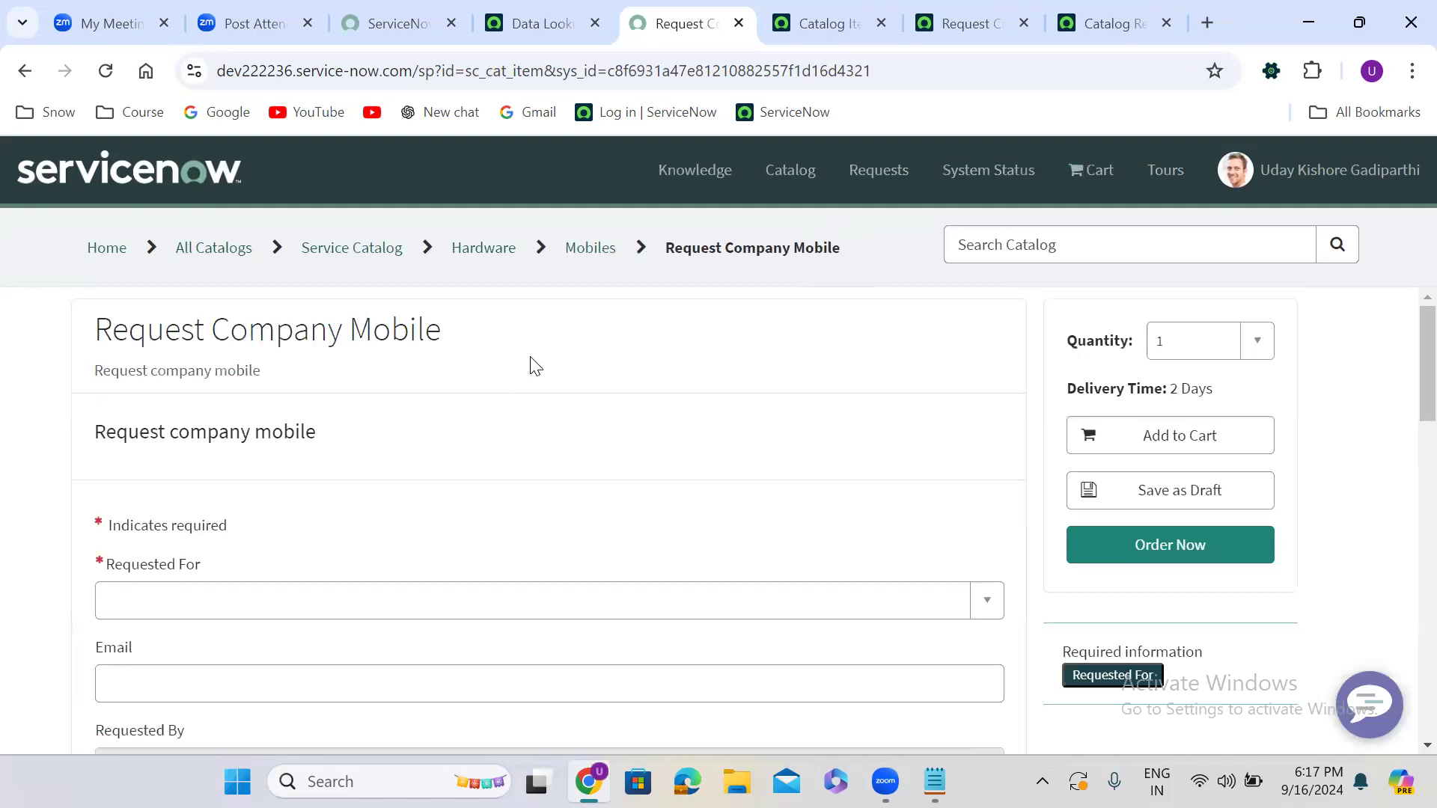
scroll(535, 367, down, 5)
scroll(535, 366, up, 2)
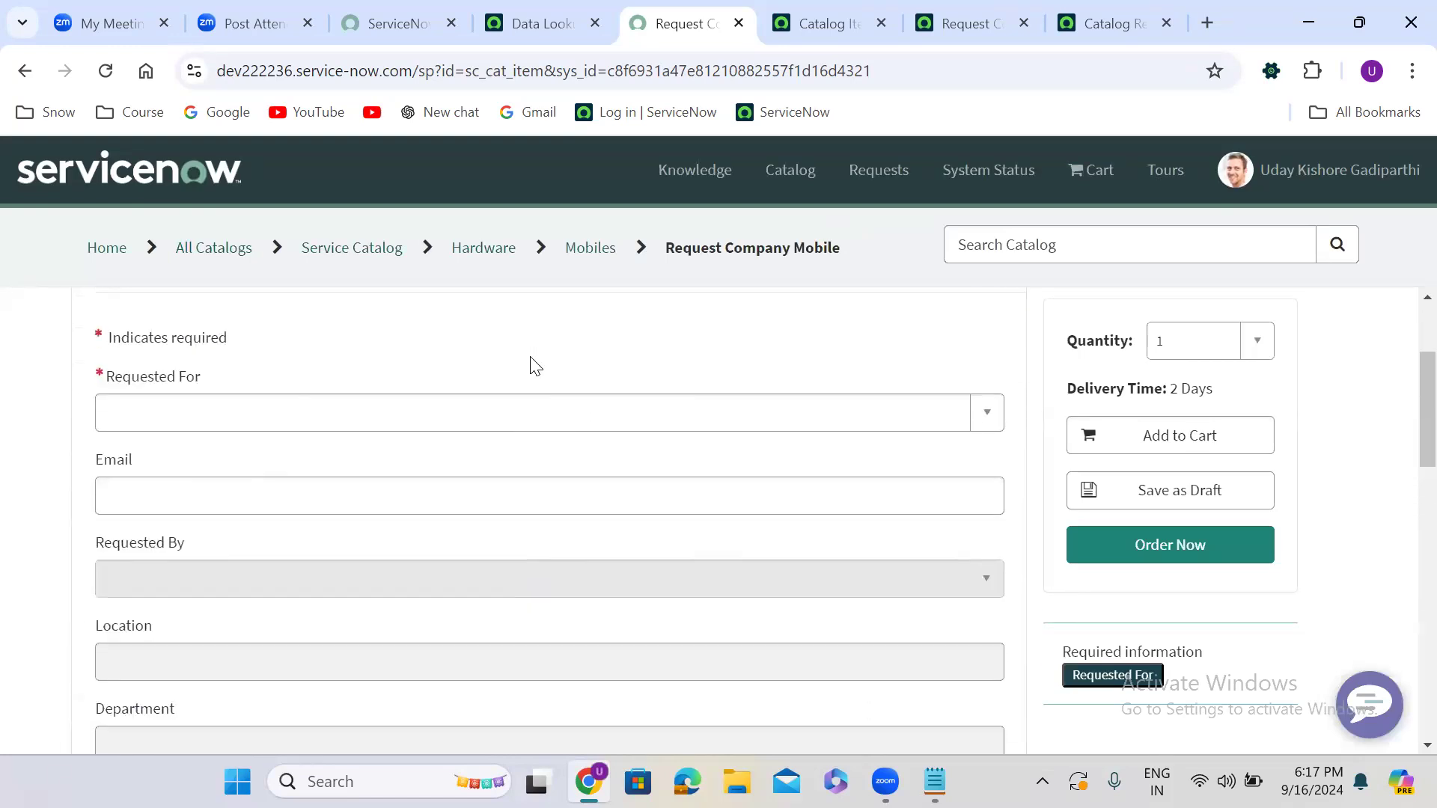
click(254, 434)
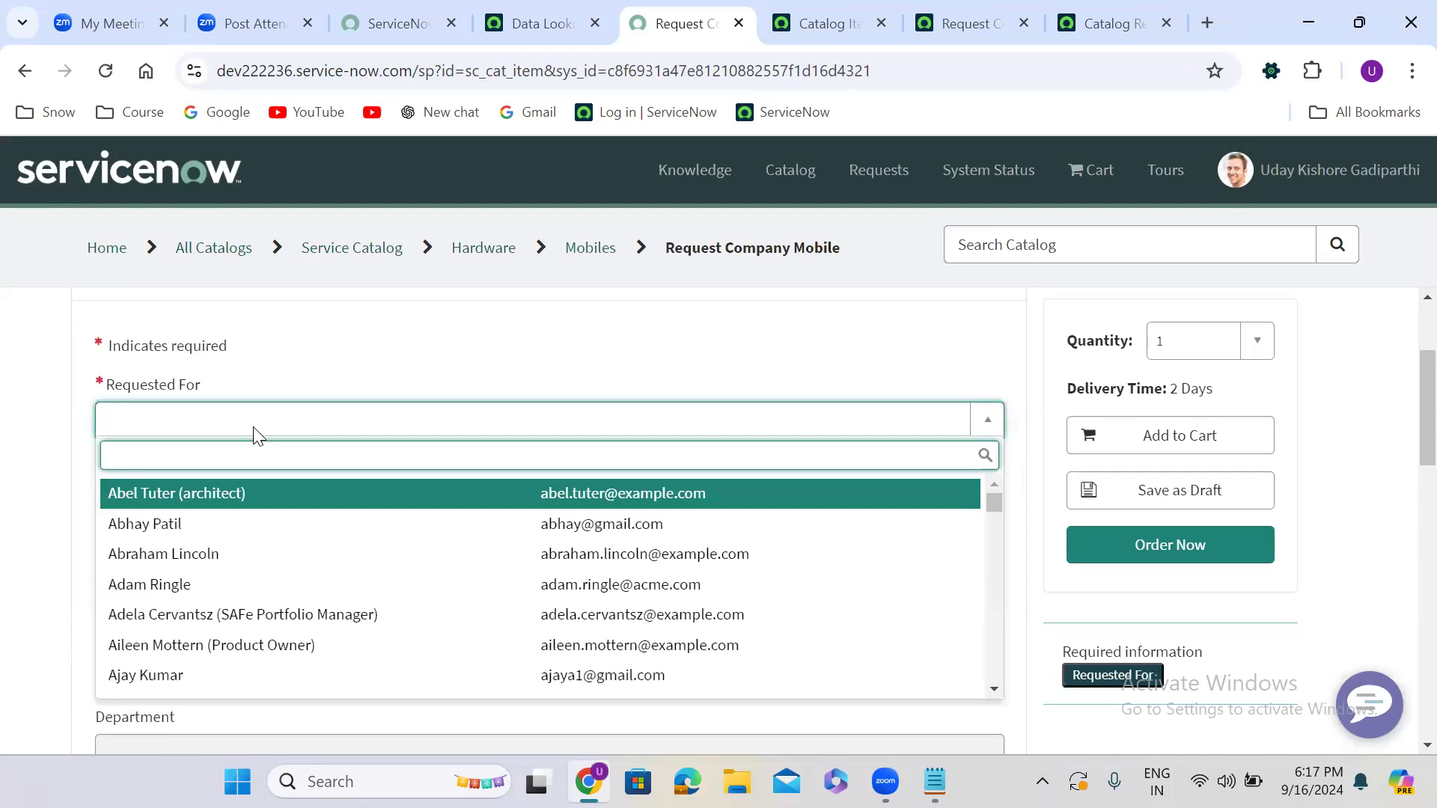
click(251, 498)
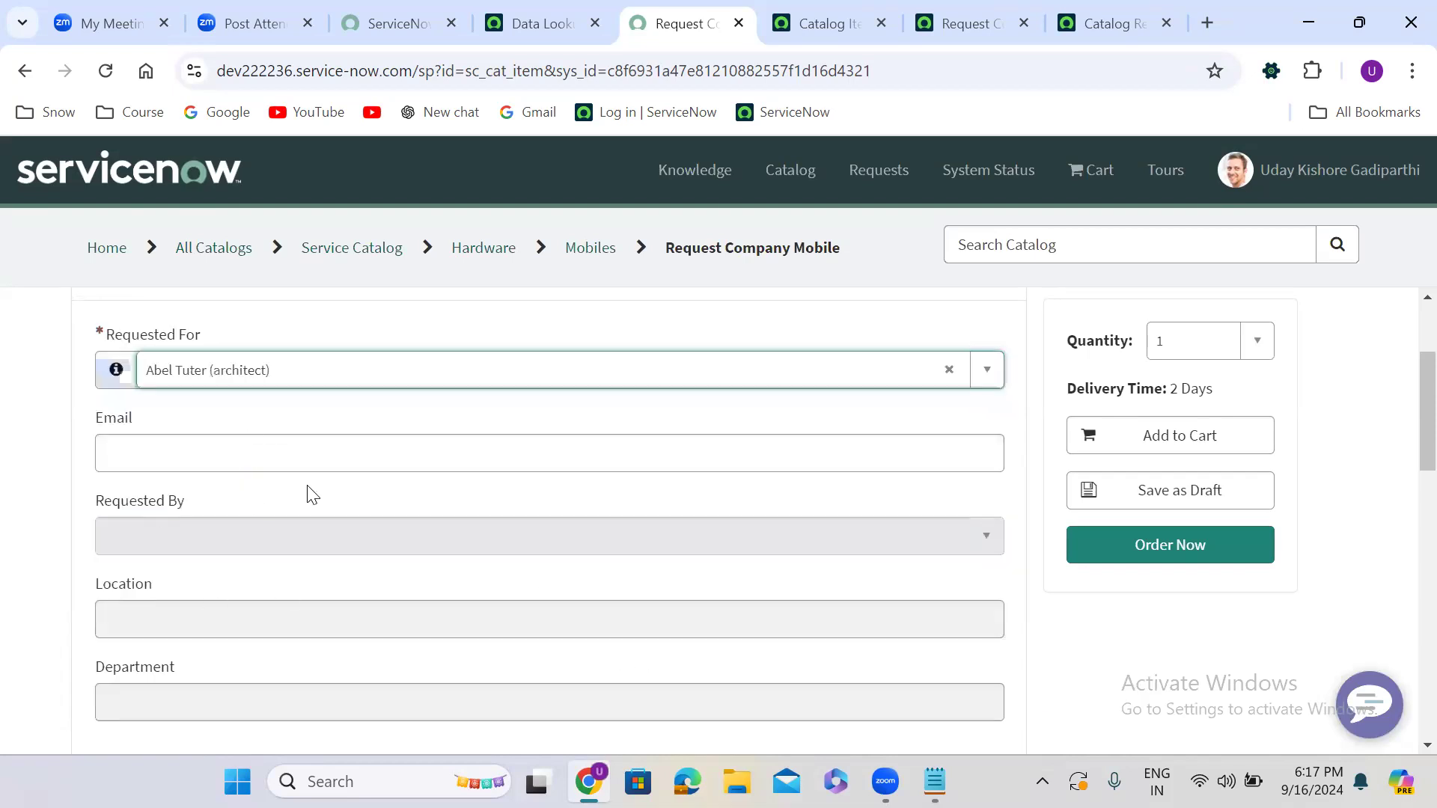
Return to the catalog item record and open the Populate requested by details client script in a new tab.
click(861, 26)
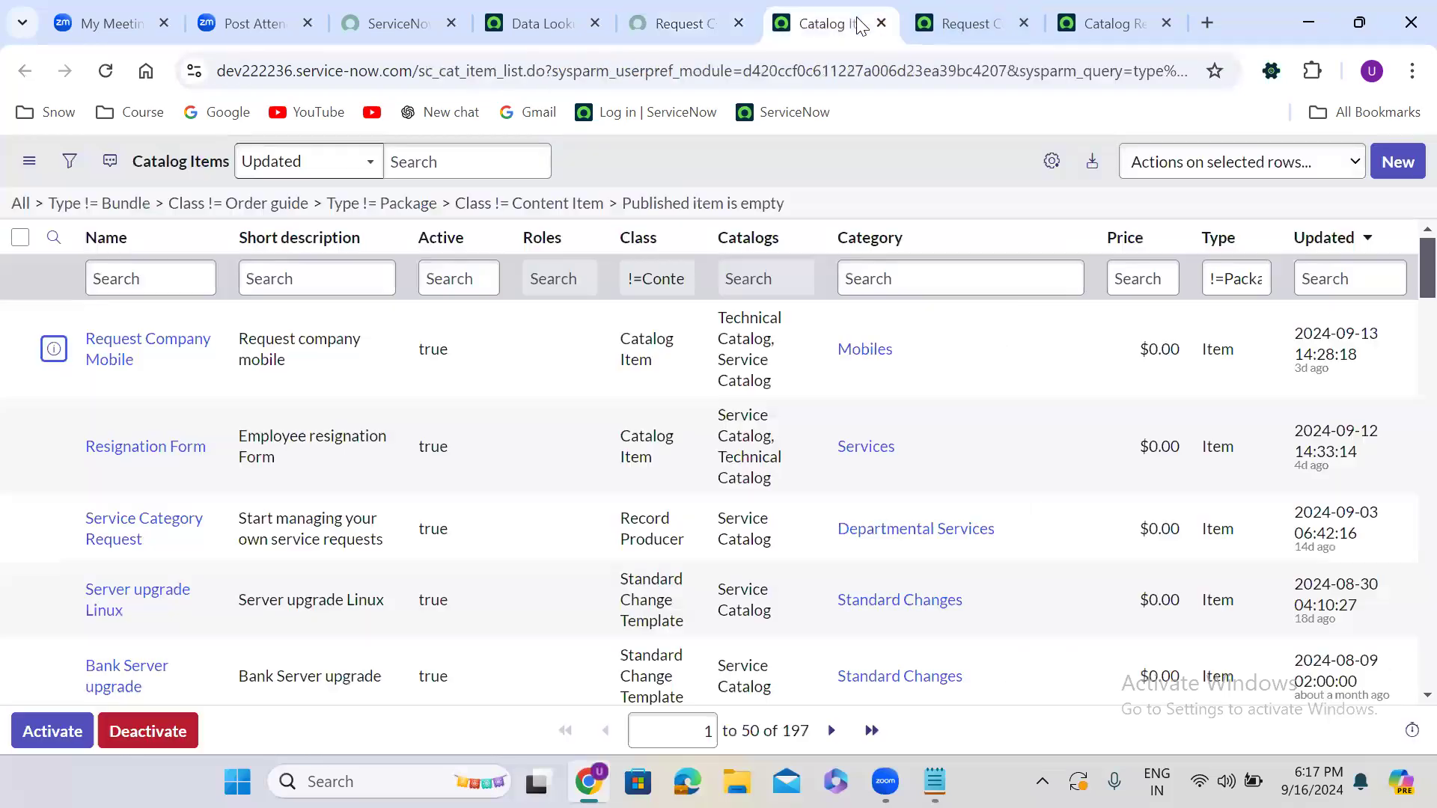
key(ctrl+Tab)
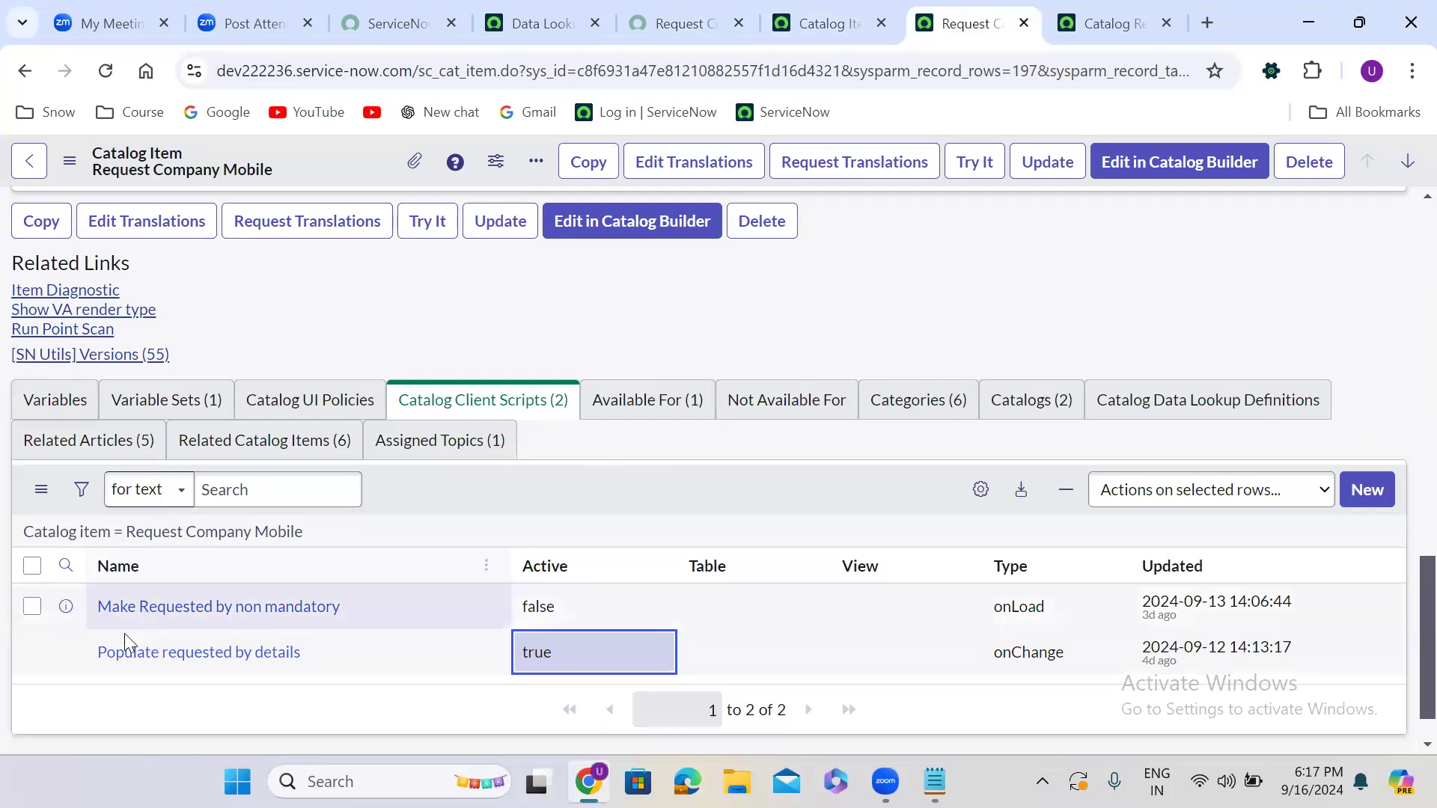
right_click(71, 651)
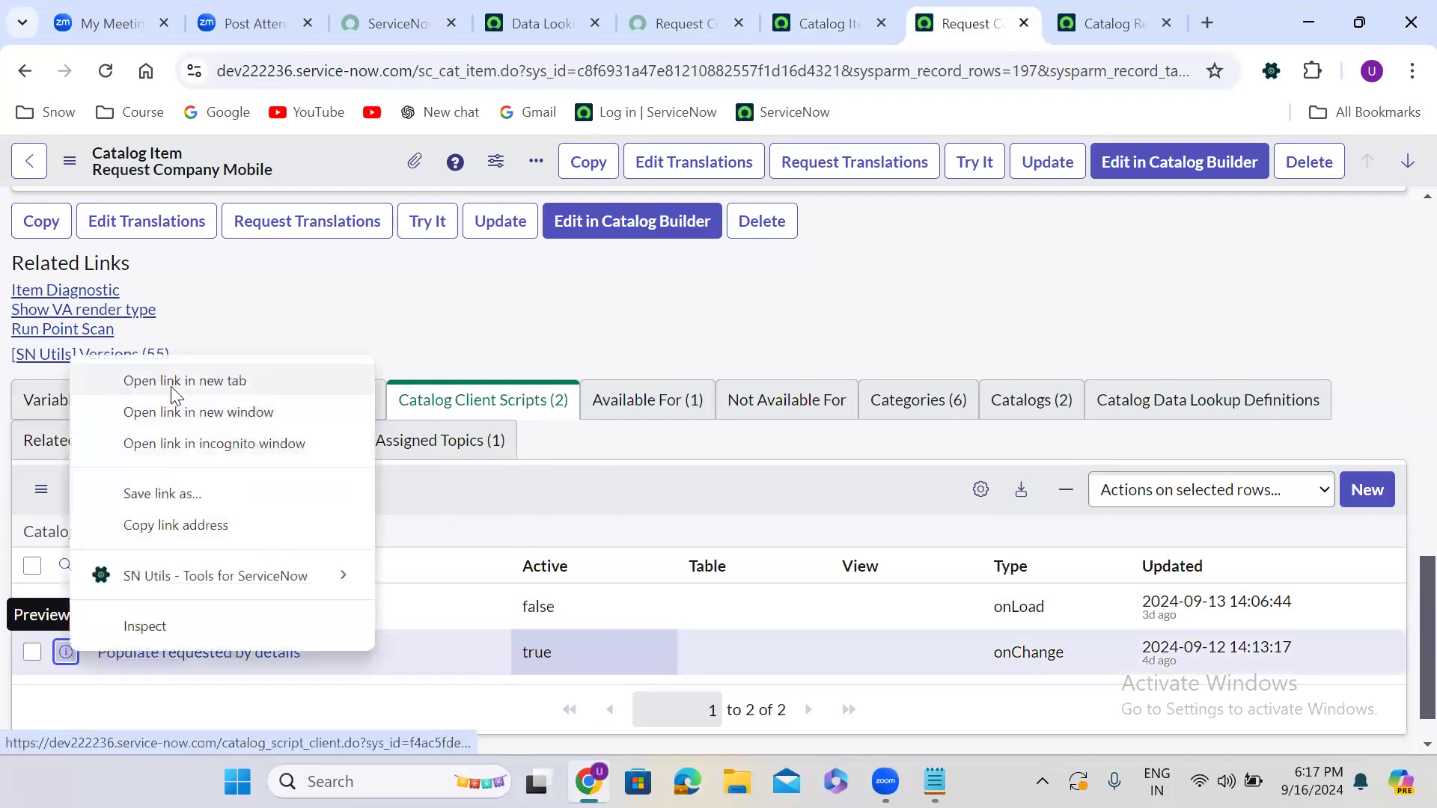
click(172, 382)
click(1100, 9)
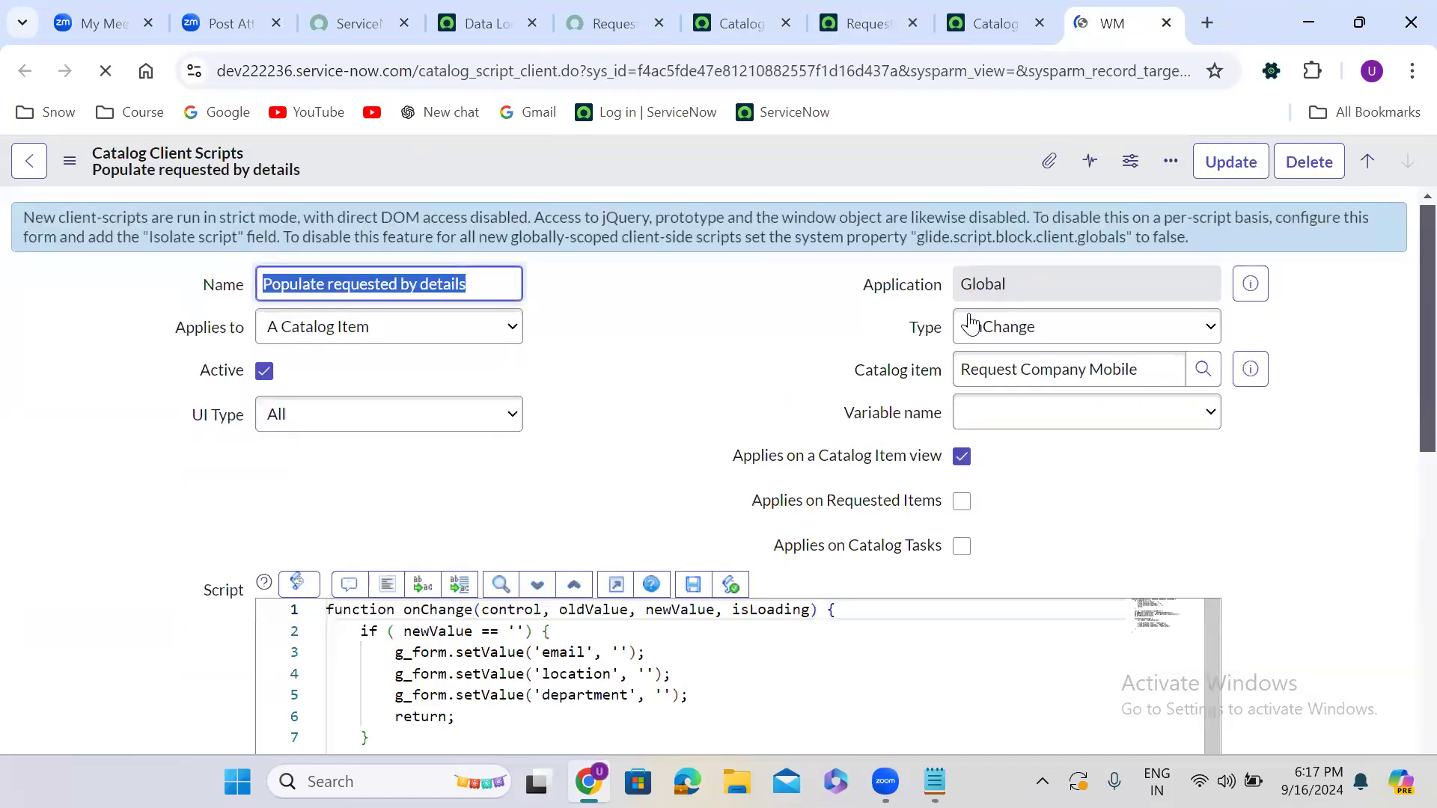
Check the client script's Variable name options and its onChange code, and save the record.
click(1029, 419)
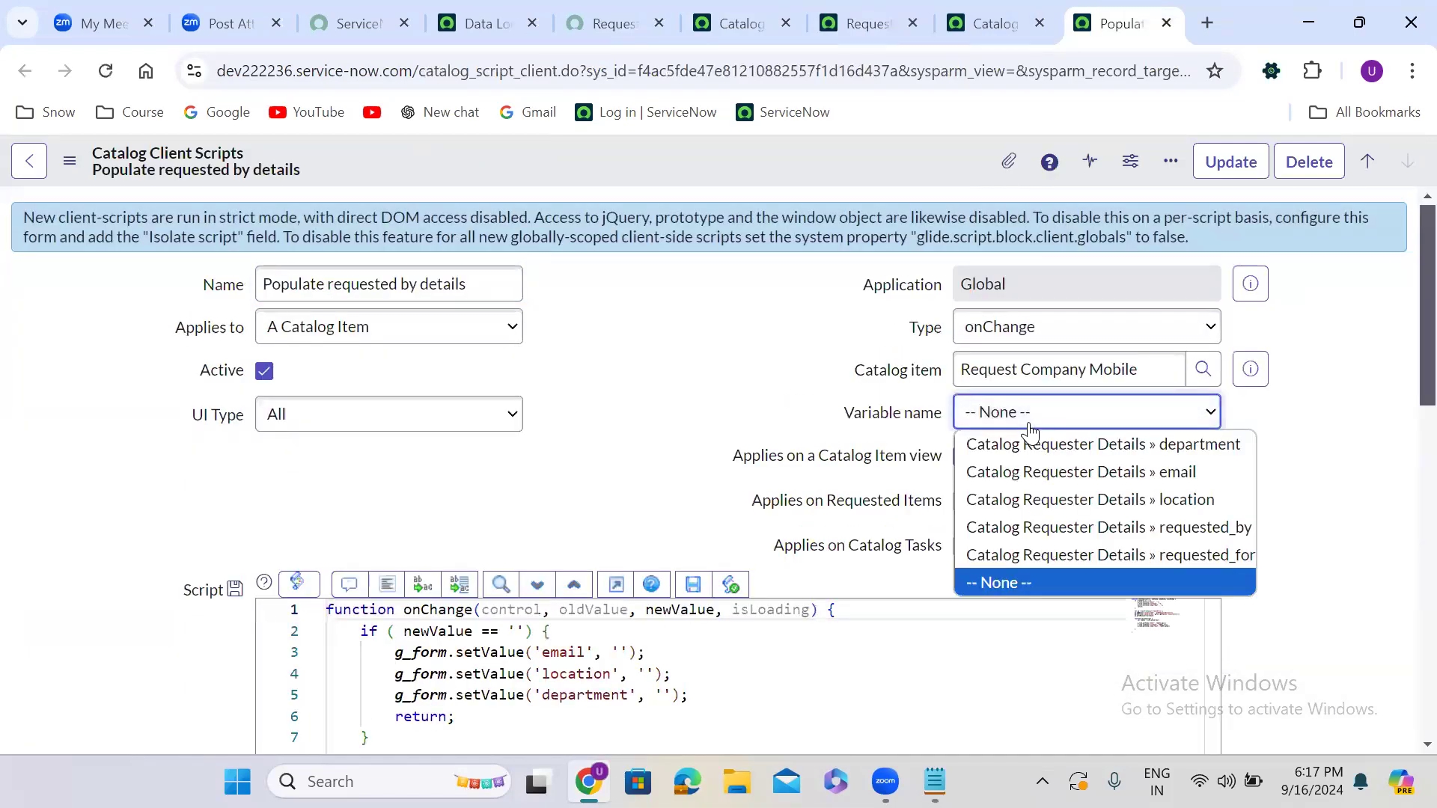
click(605, 443)
scroll(605, 443, down, 4)
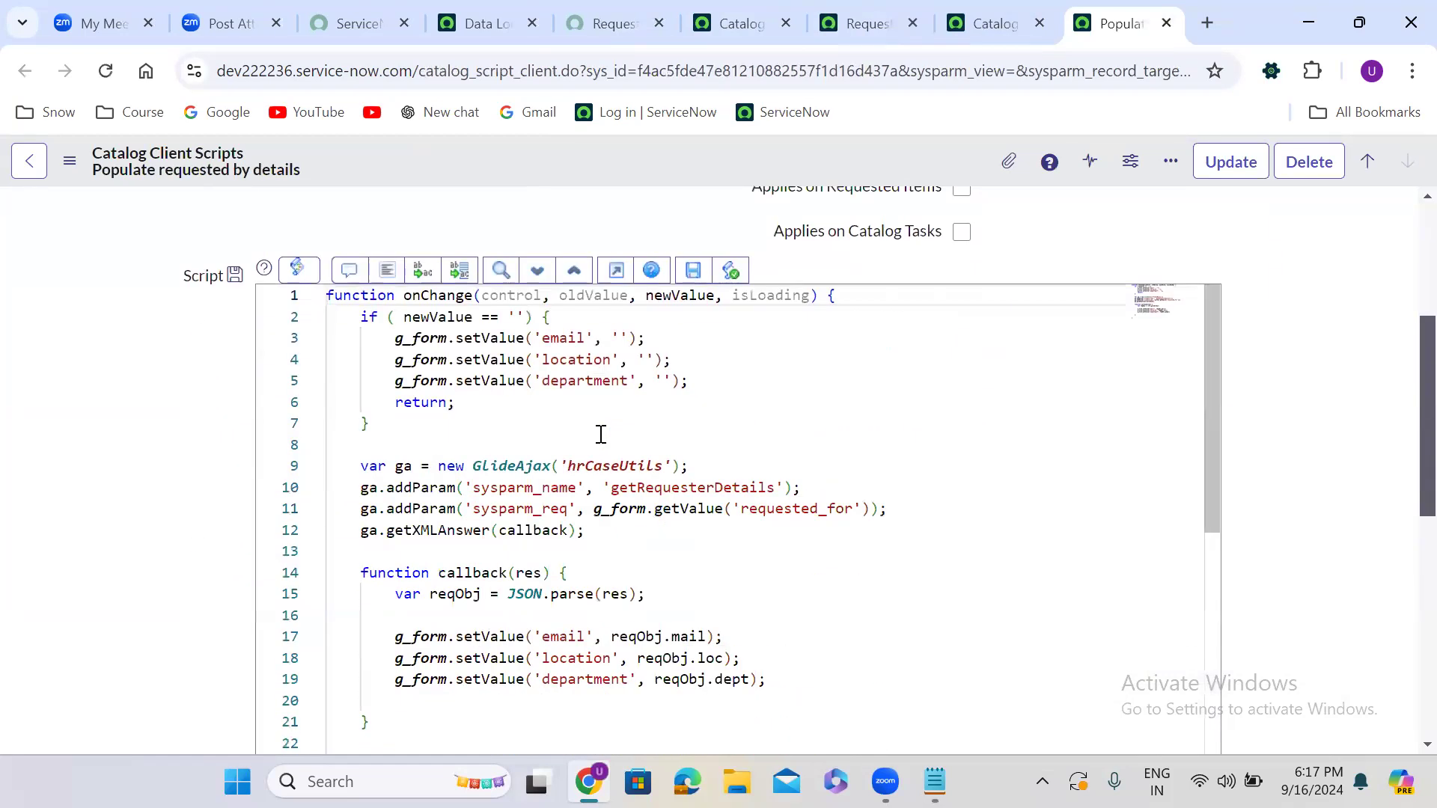
right_click(715, 156)
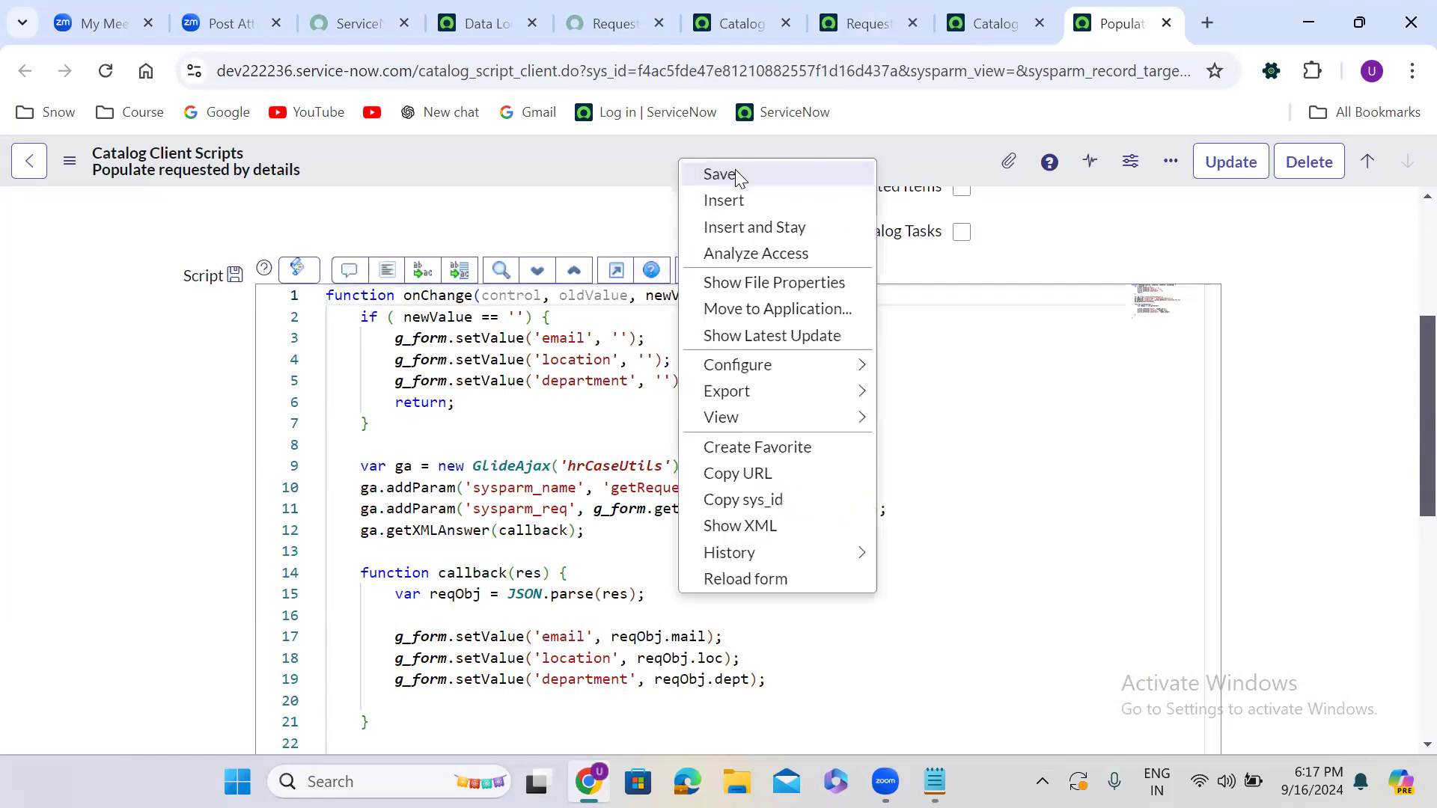
click(718, 174)
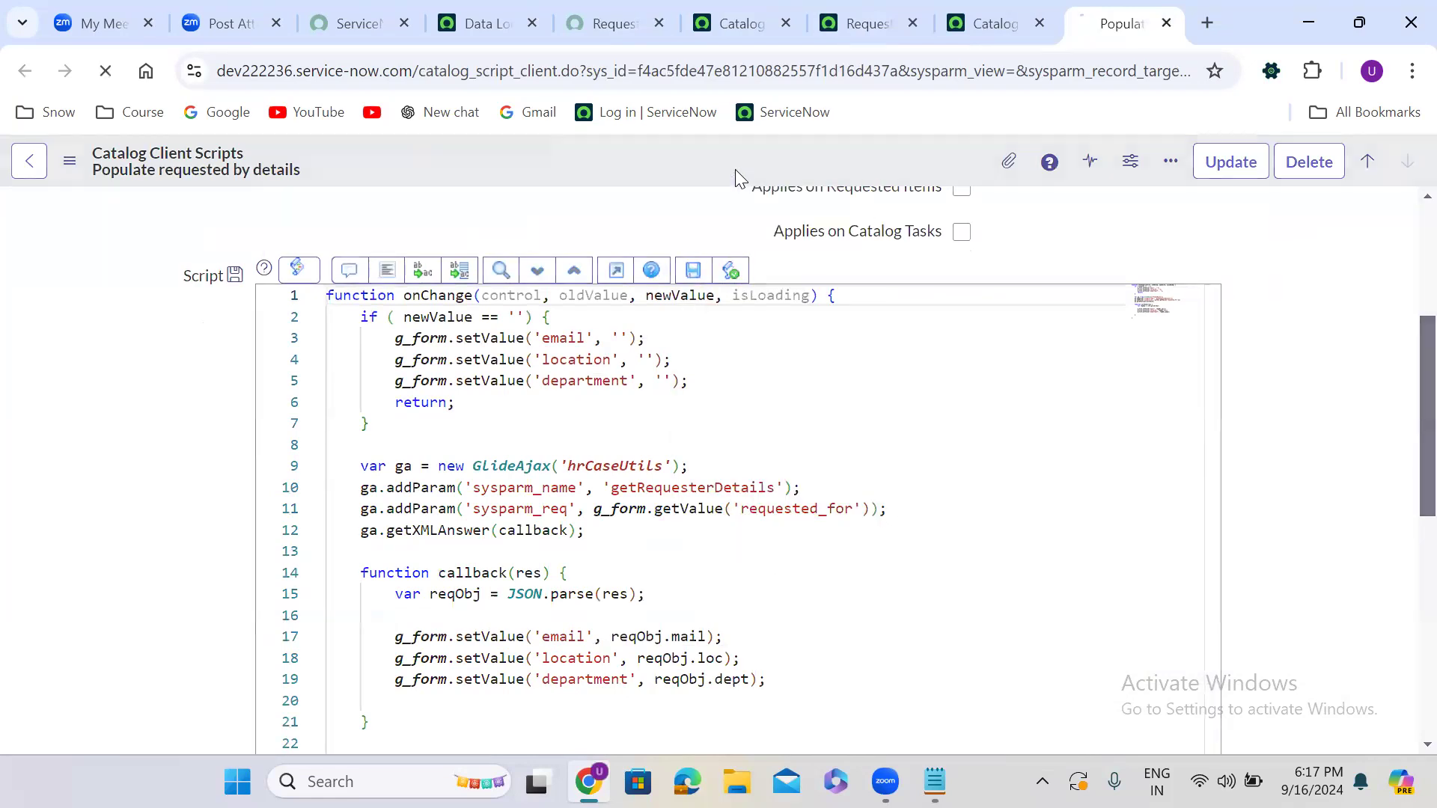
Return to the item's portal order page, reload it discarding the changes, and find and choose a user by first name in Requested For.
click(872, 12)
click(731, 8)
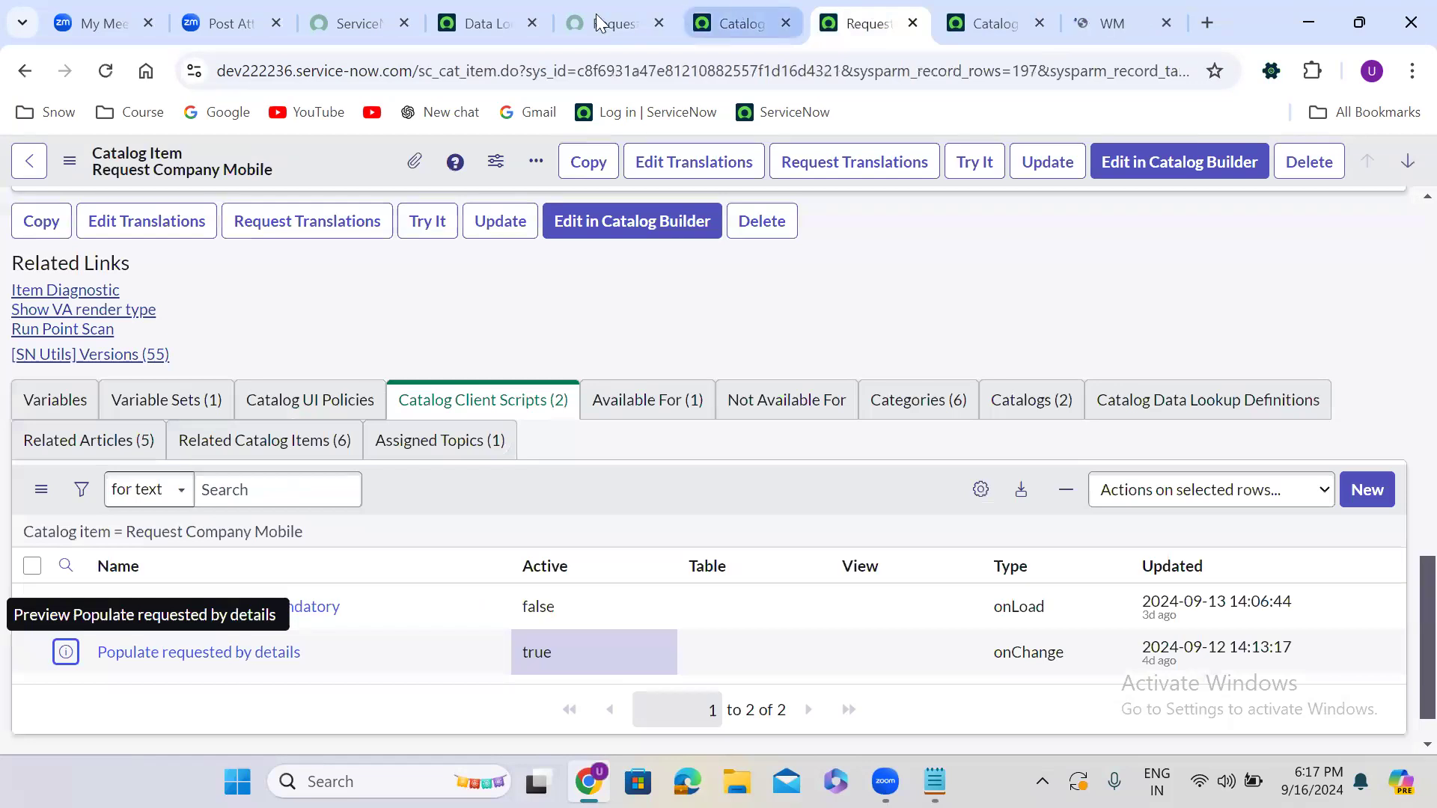
click(580, 22)
click(105, 70)
click(807, 214)
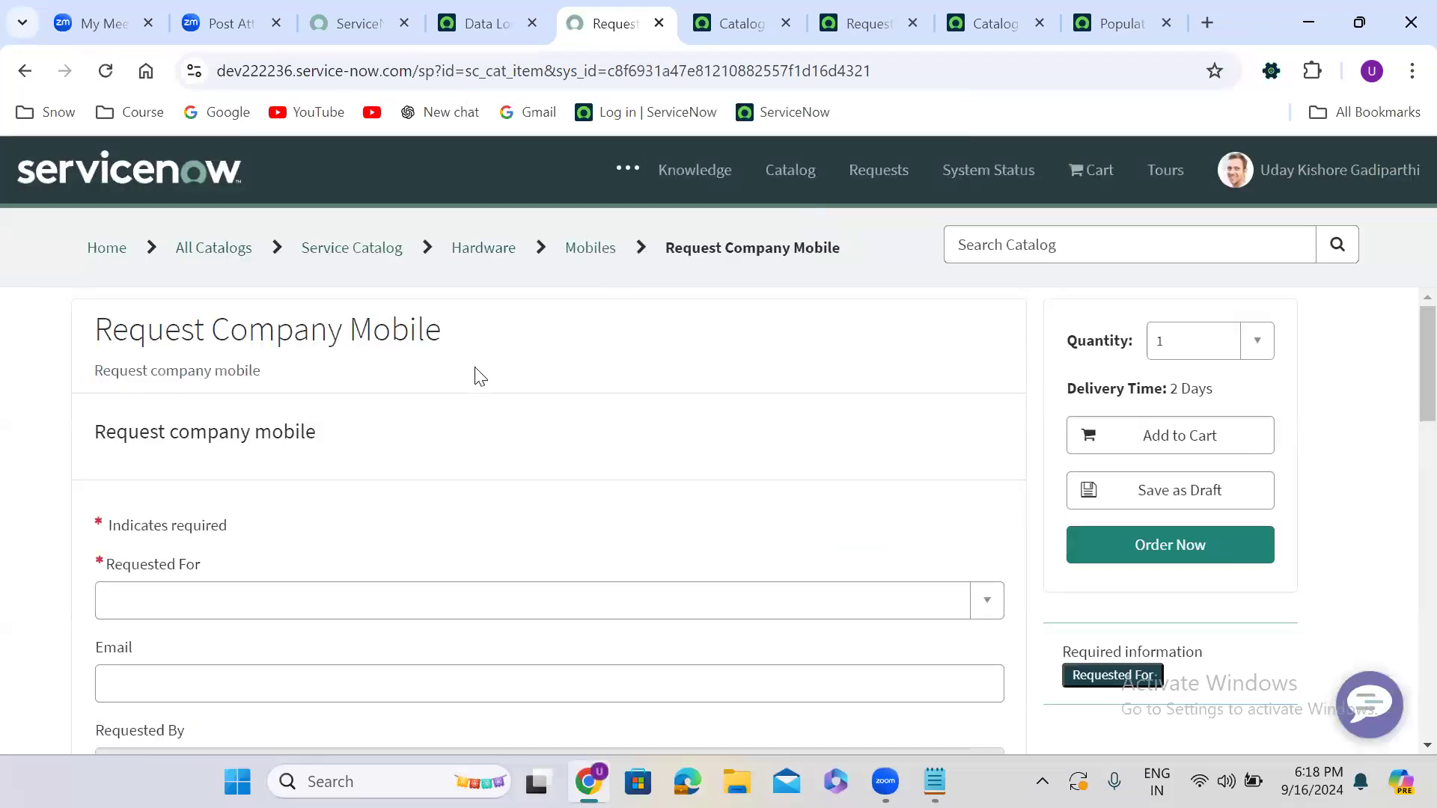
scroll(478, 376, down, 2)
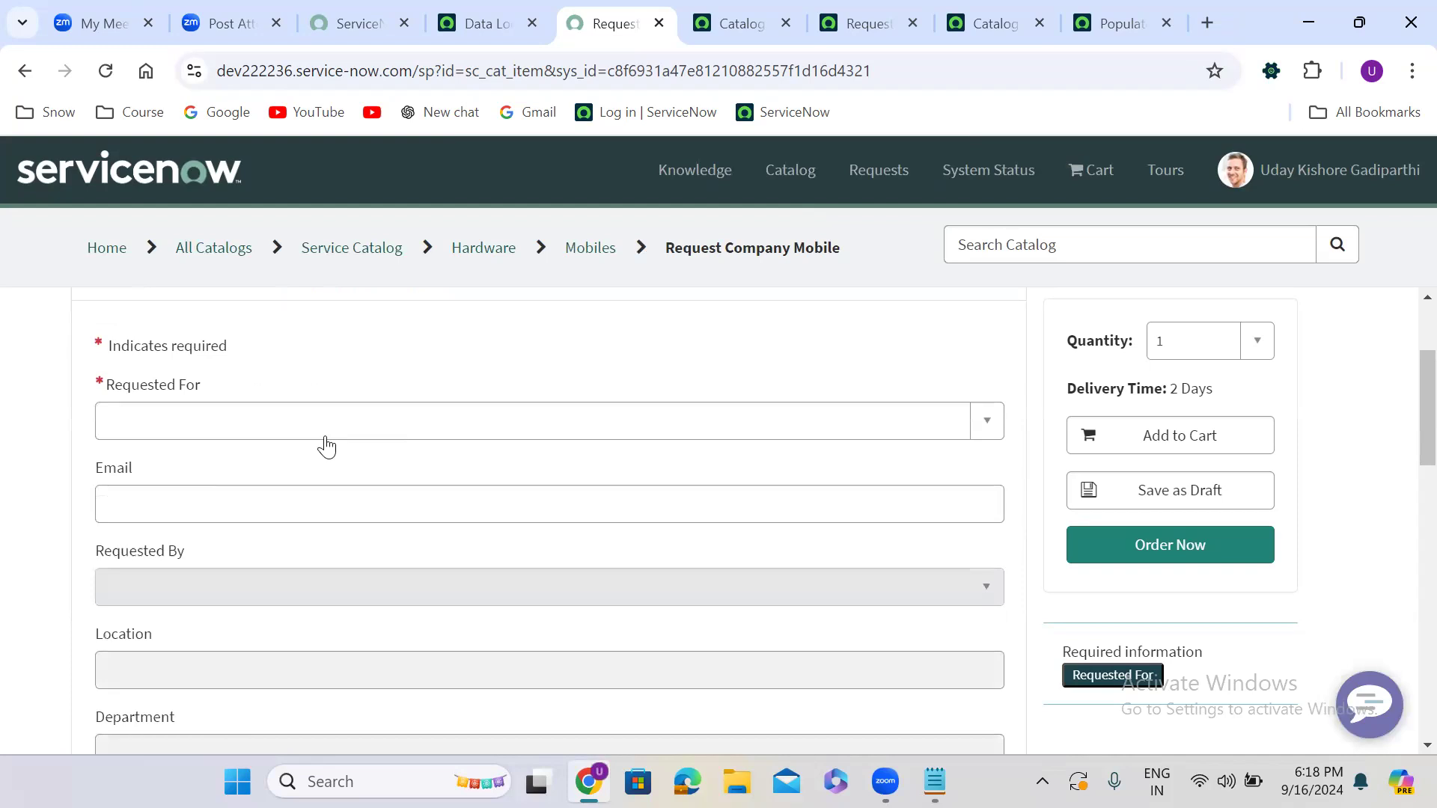
click(327, 432)
text(abel)
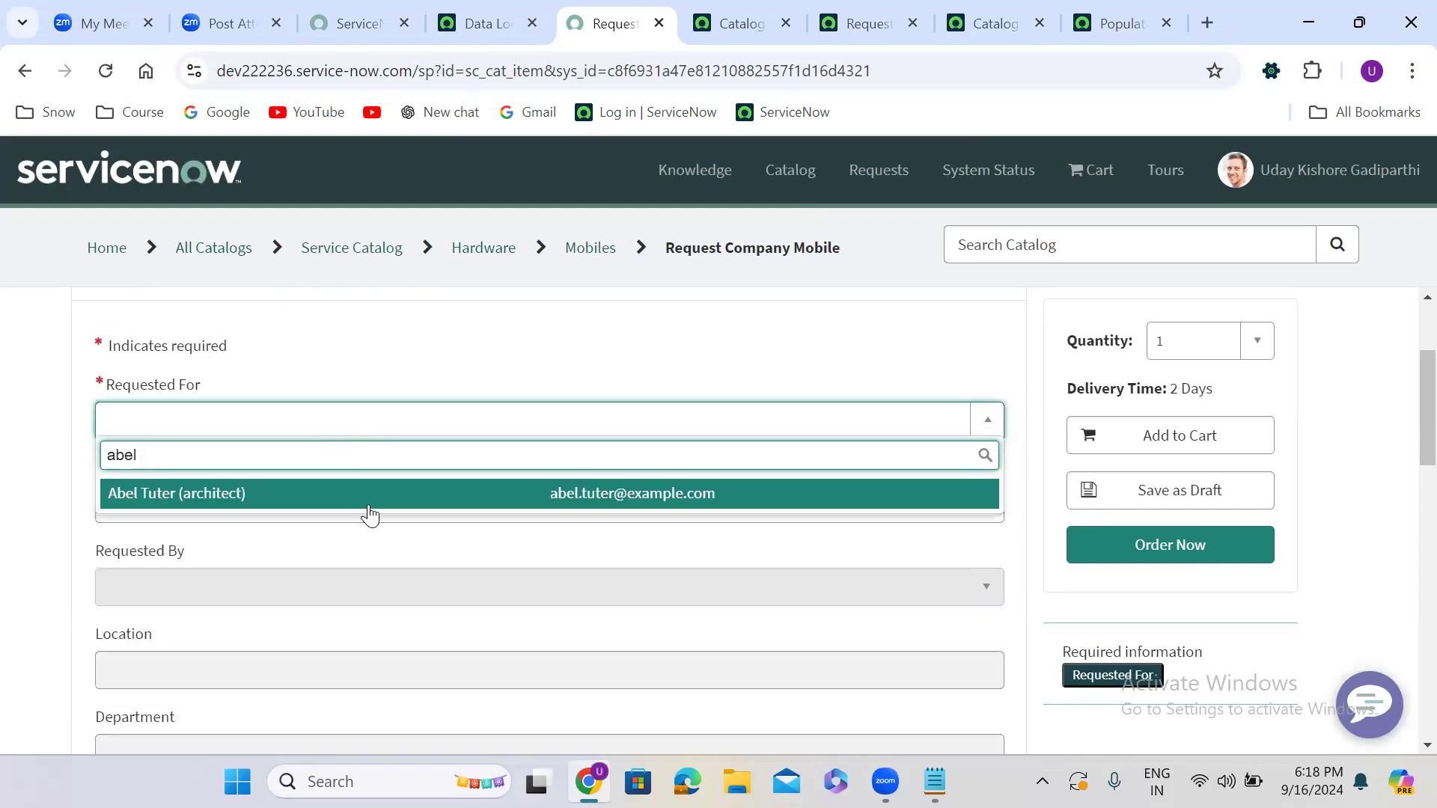
click(369, 505)
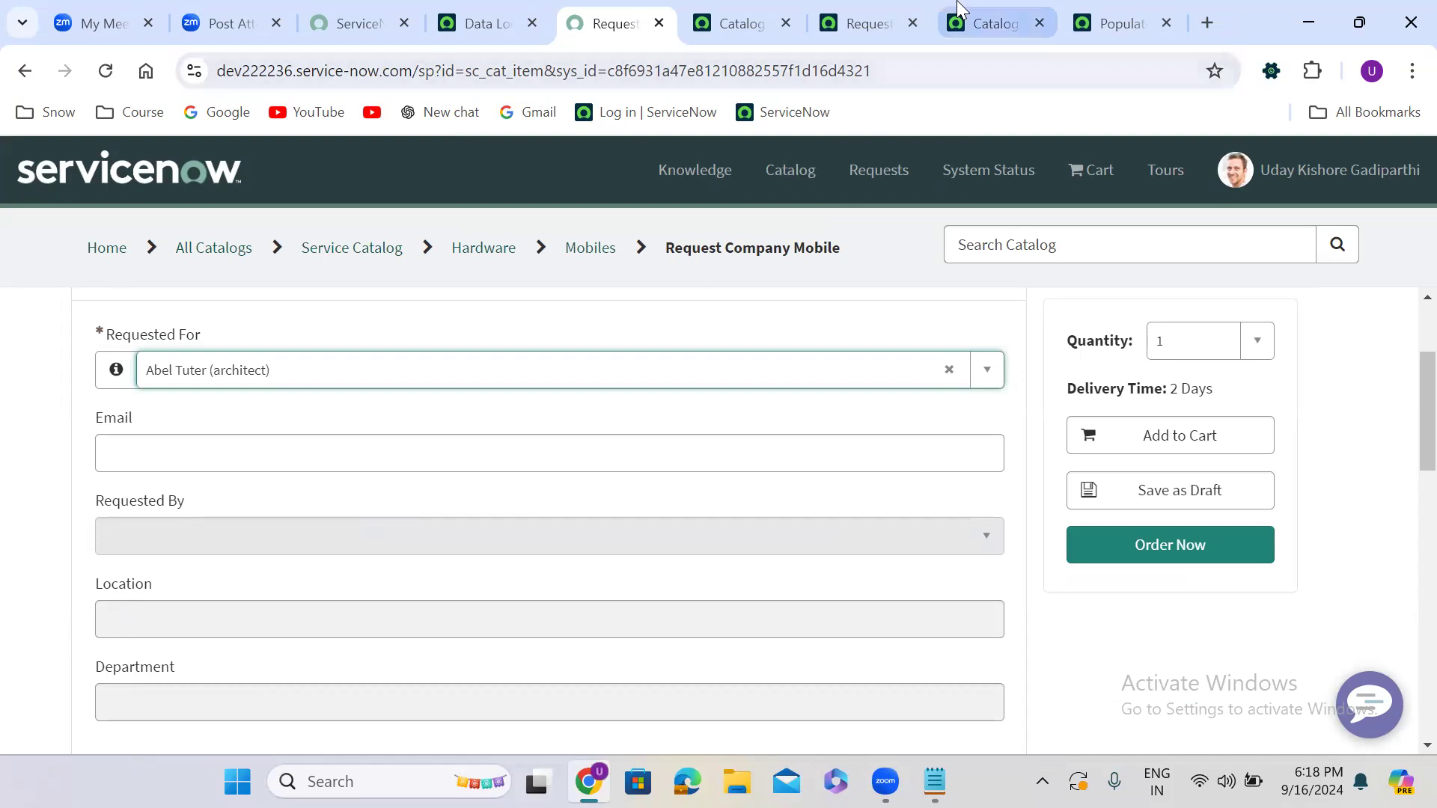
Go back to the Populate requested by details client script and read through its onChange code.
click(744, 5)
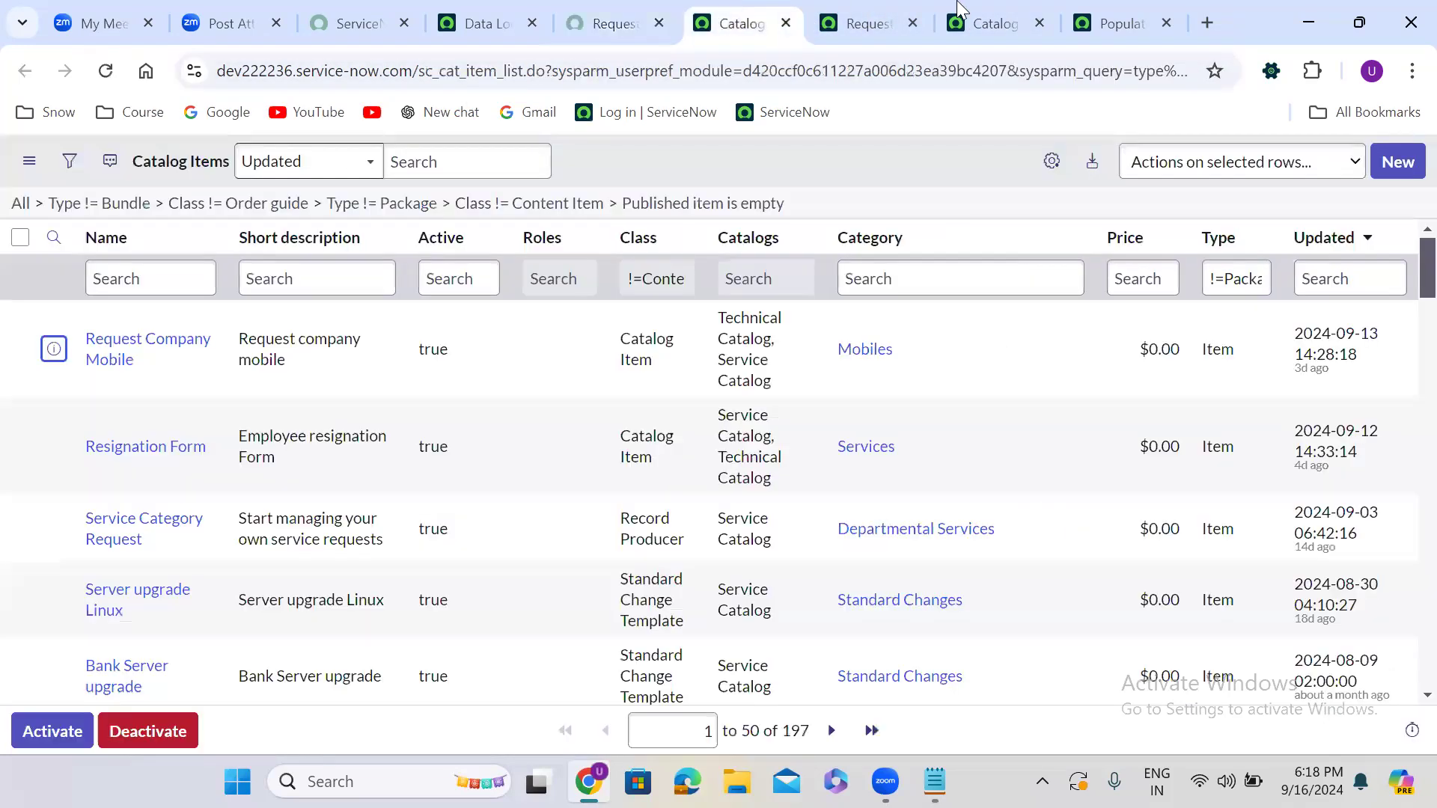
click(1091, 10)
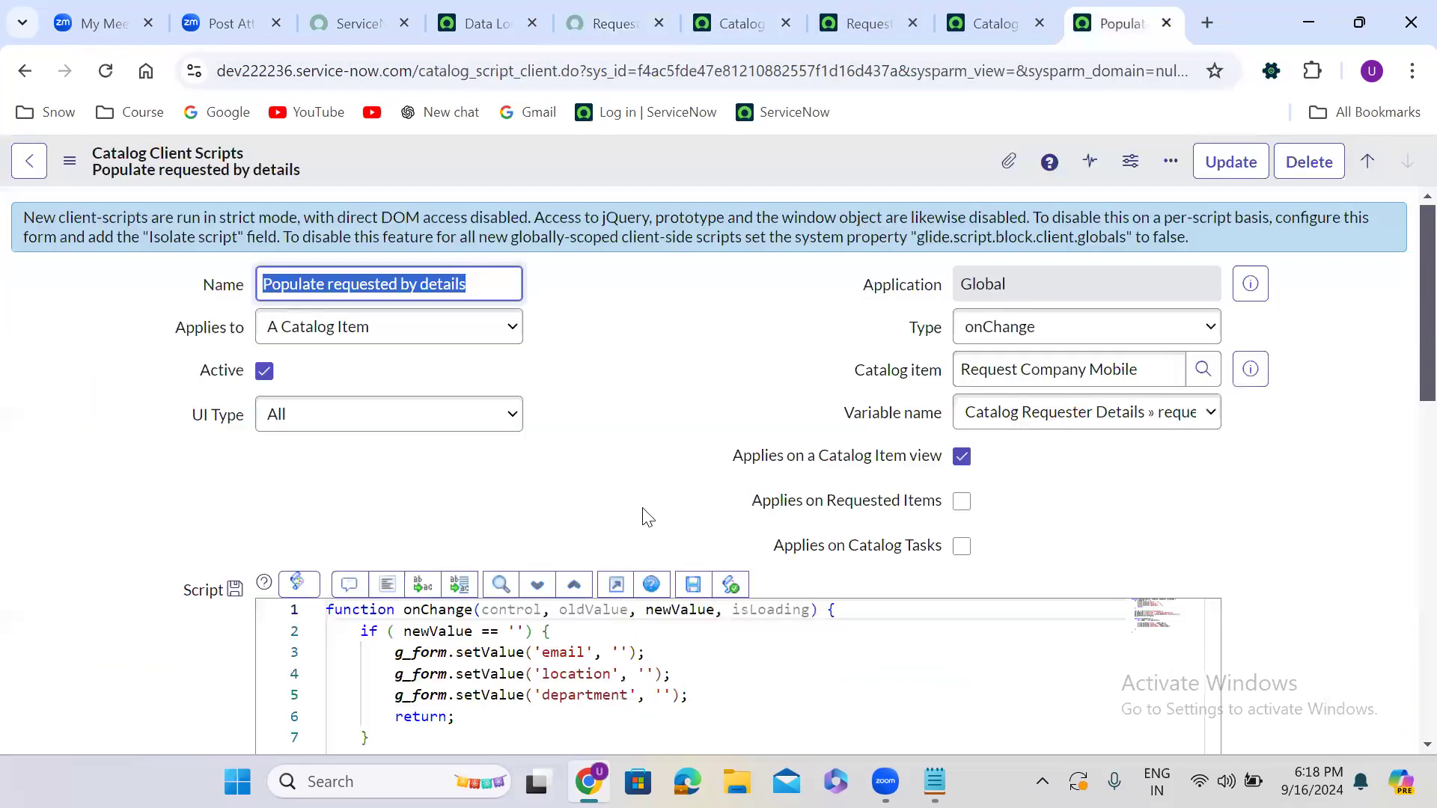
click(637, 421)
scroll(636, 421, down, 3)
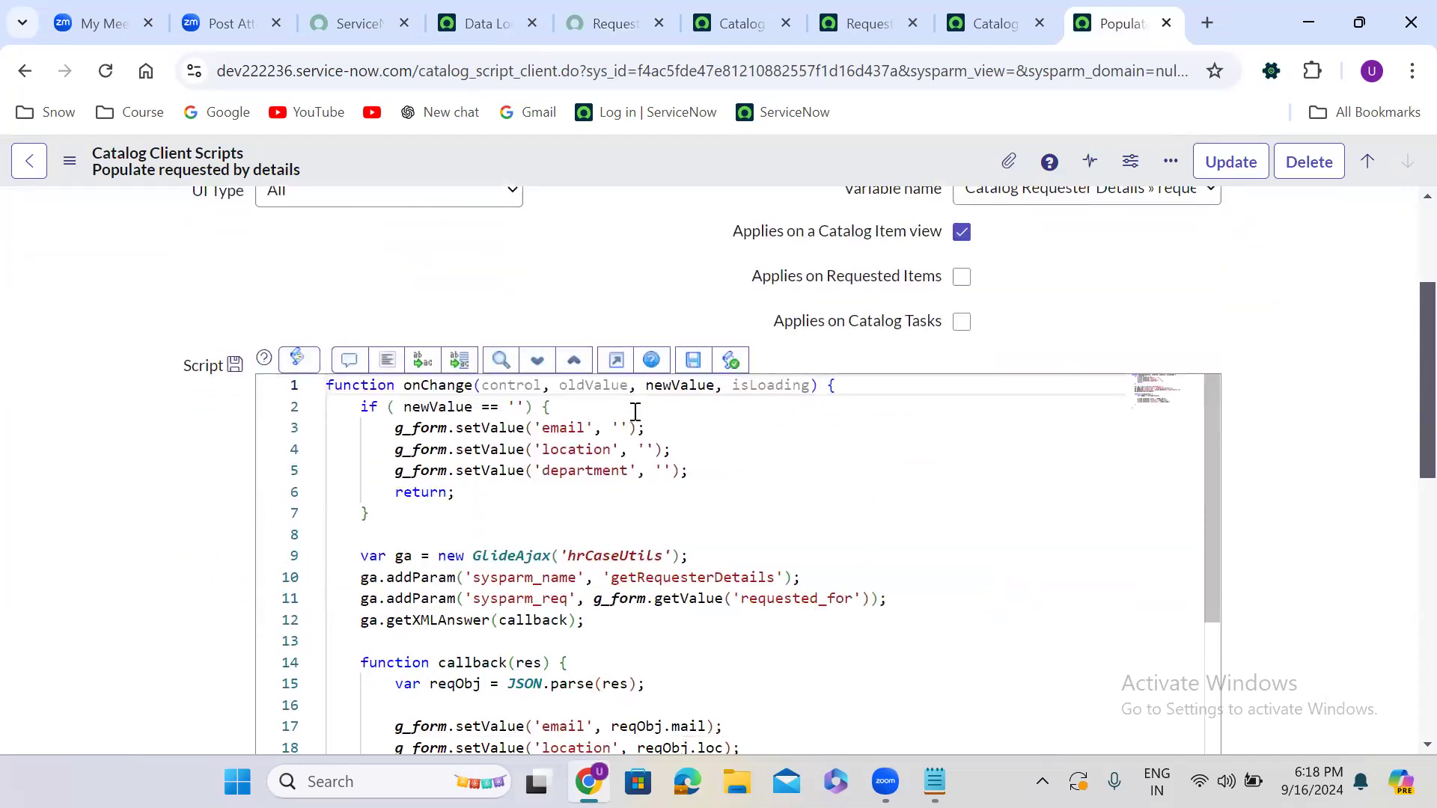
scroll(635, 412, down, 2)
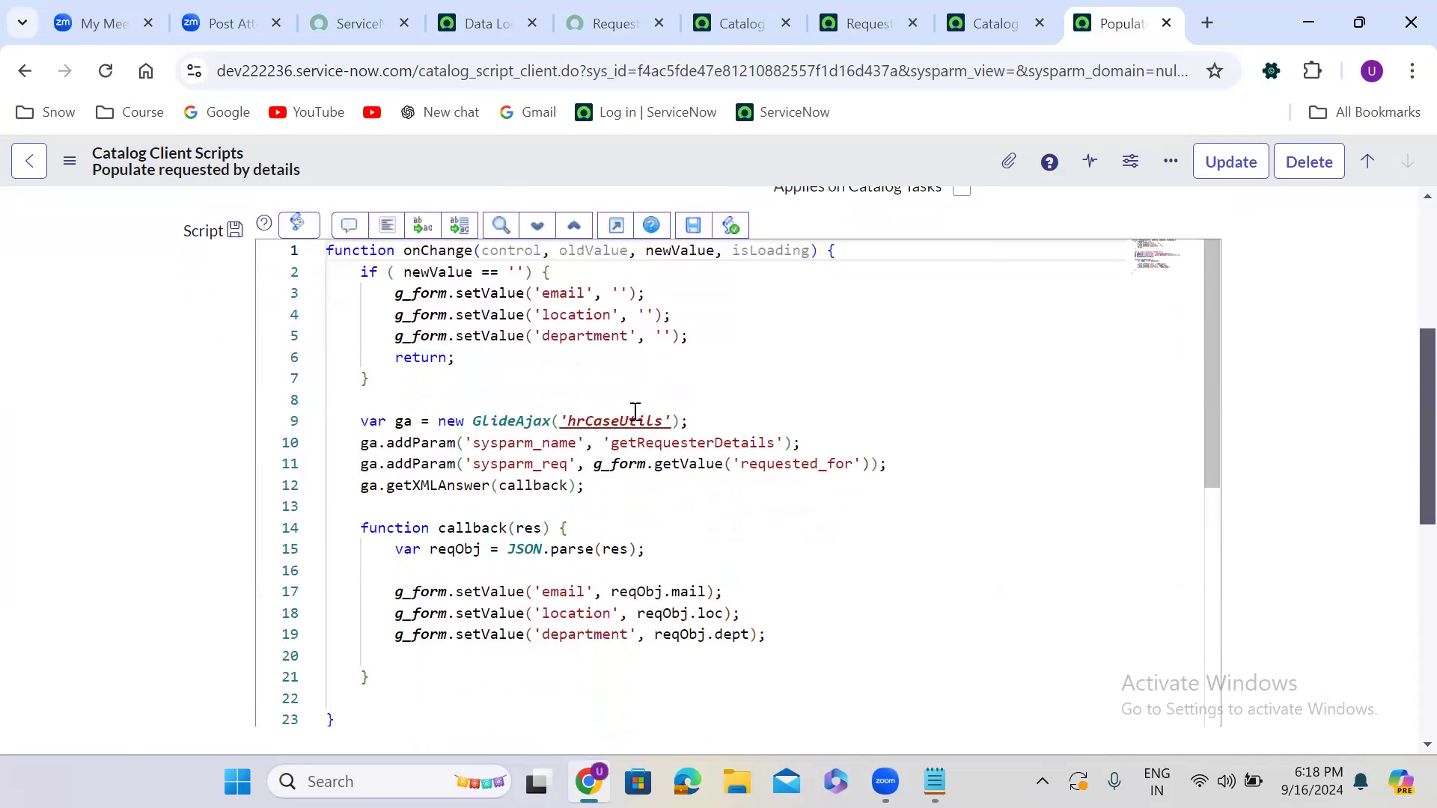
scroll(636, 412, down, 1)
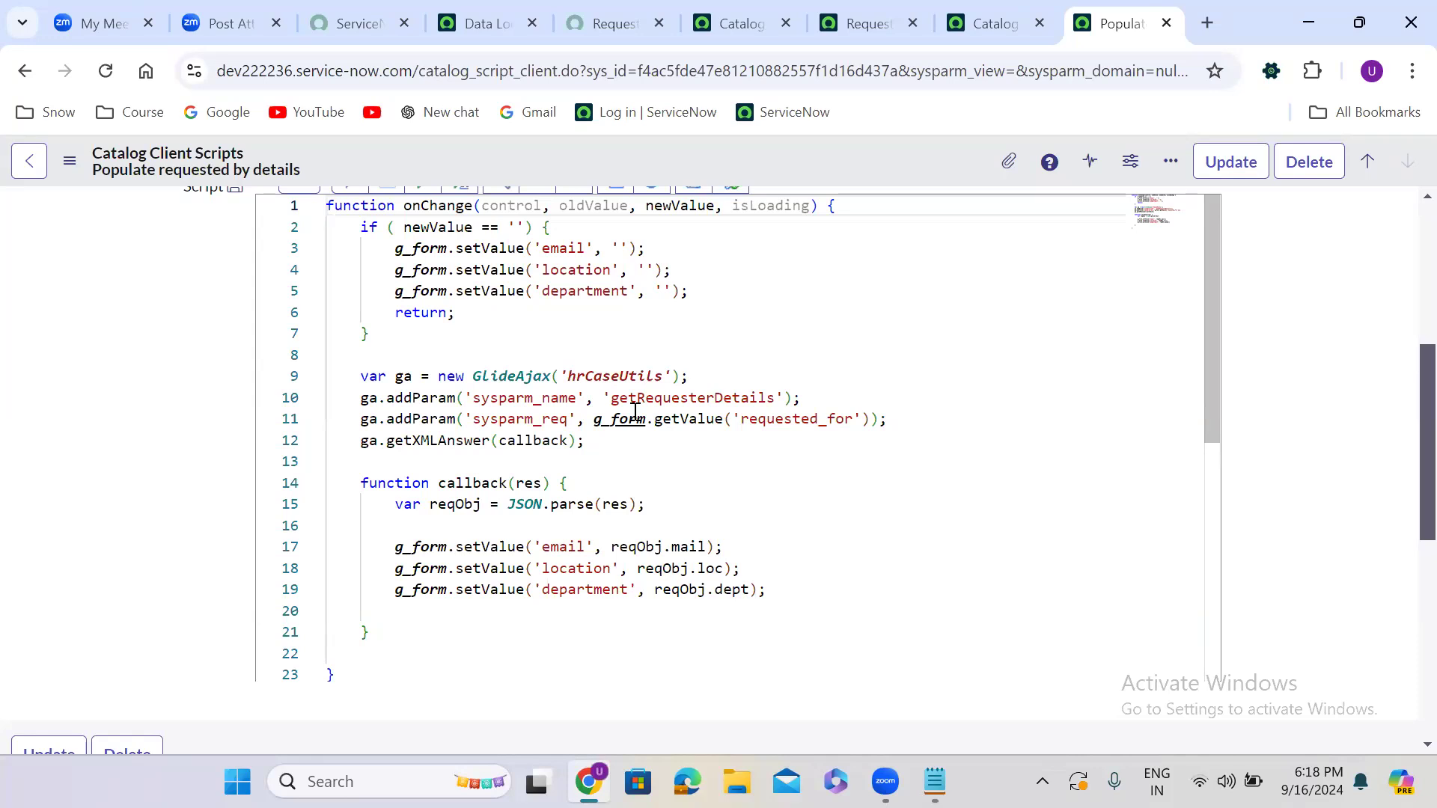
Check the client scripts listed on the variable set and catalog item, and reload the portal order page discarding the changes.
click(973, 10)
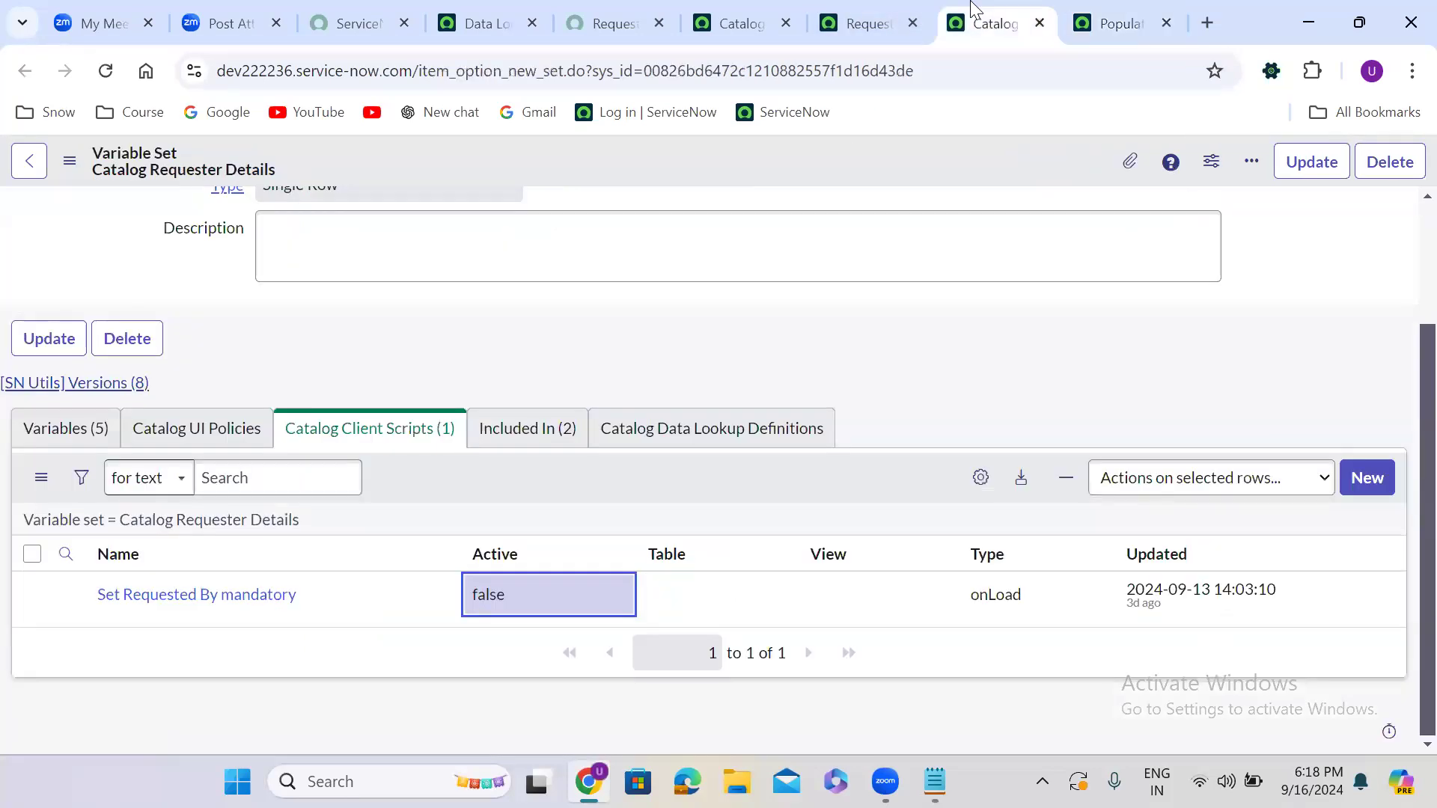
click(882, 12)
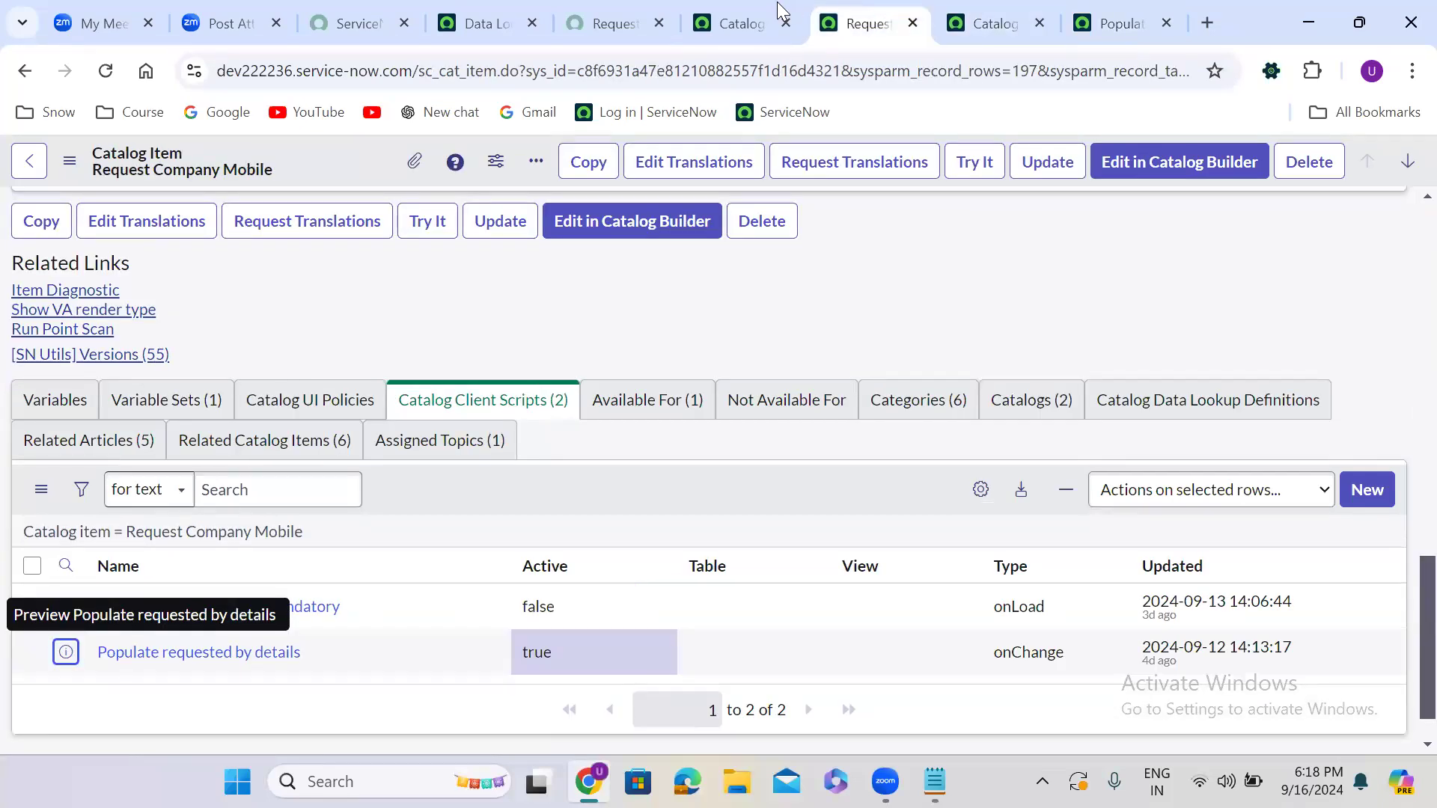
click(749, 15)
click(573, 13)
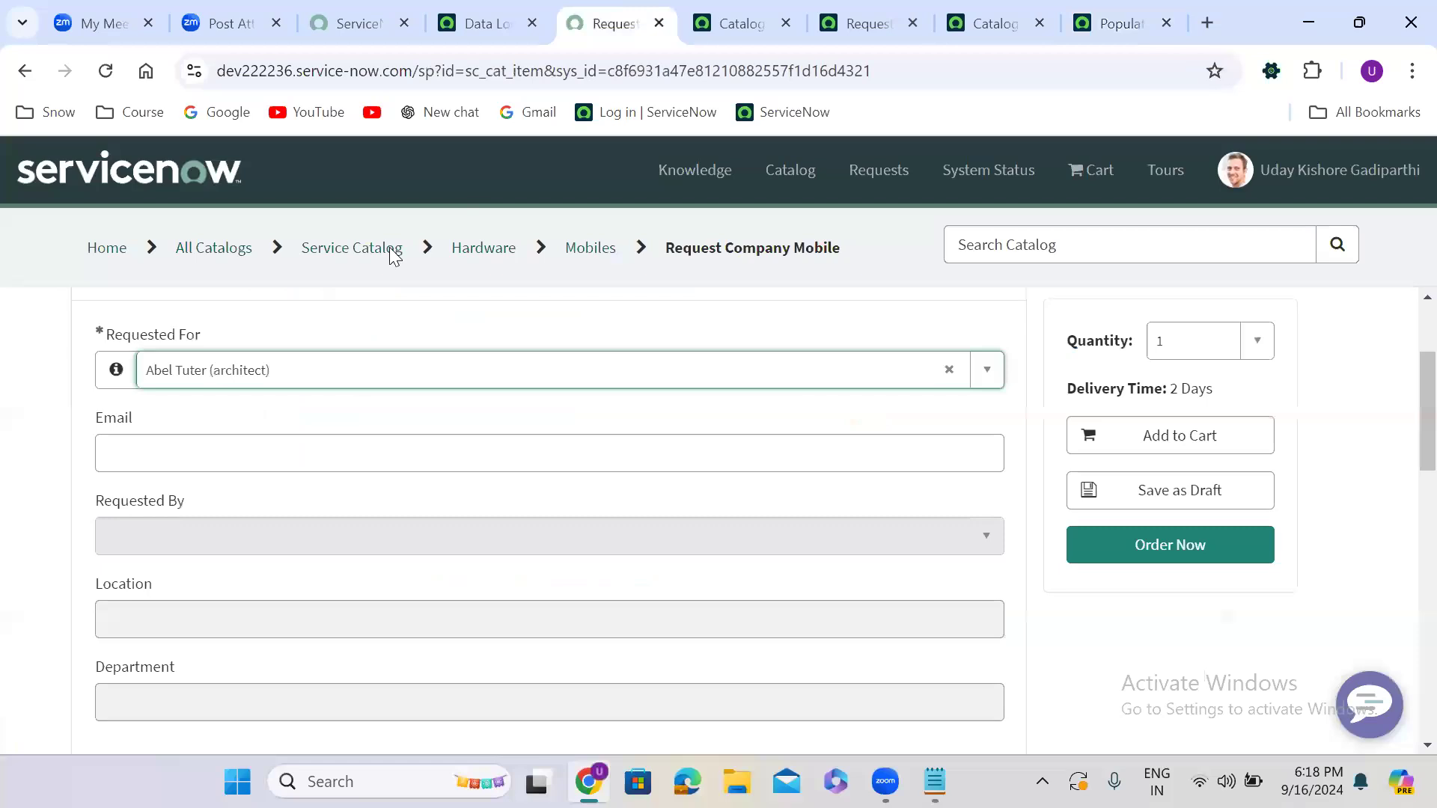
click(104, 78)
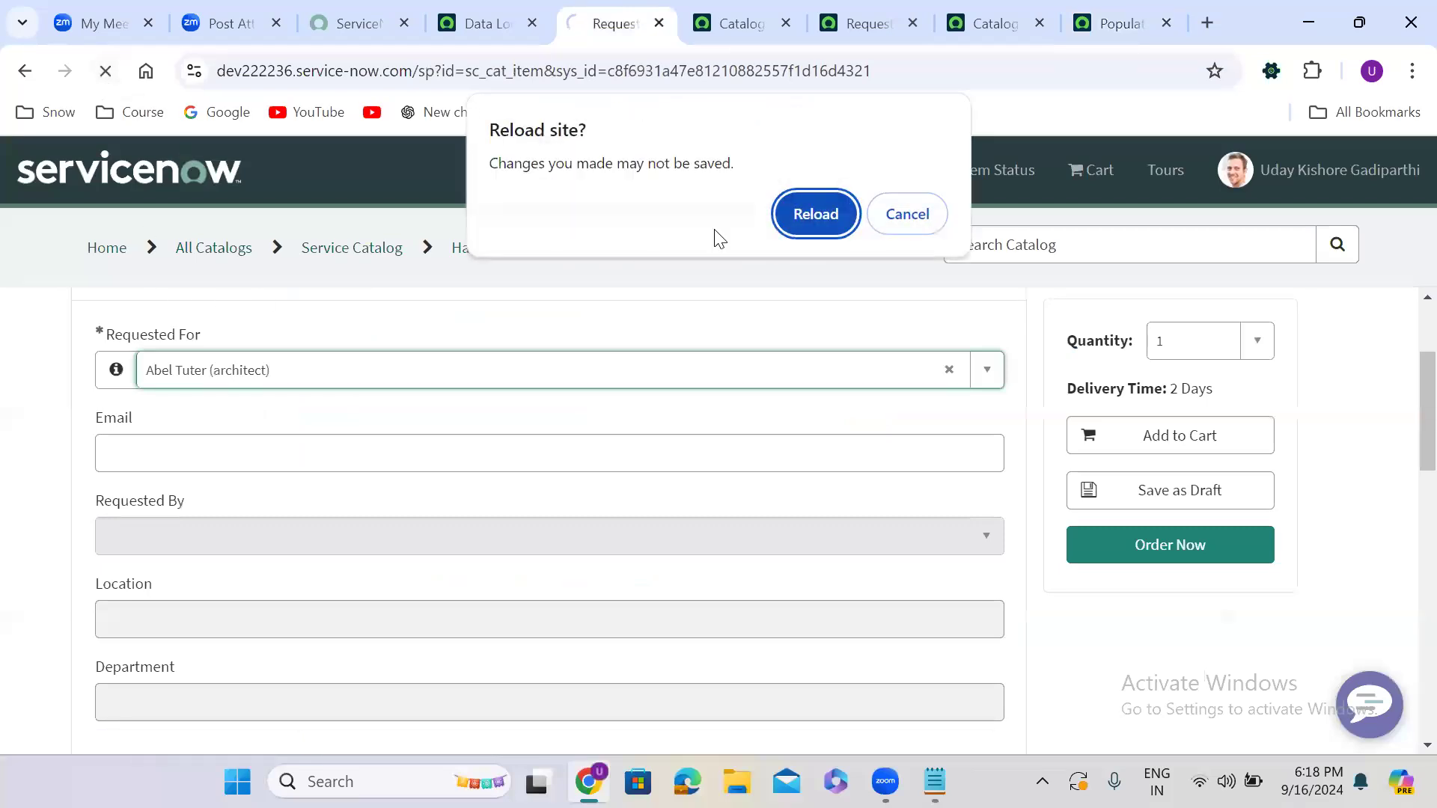
click(826, 213)
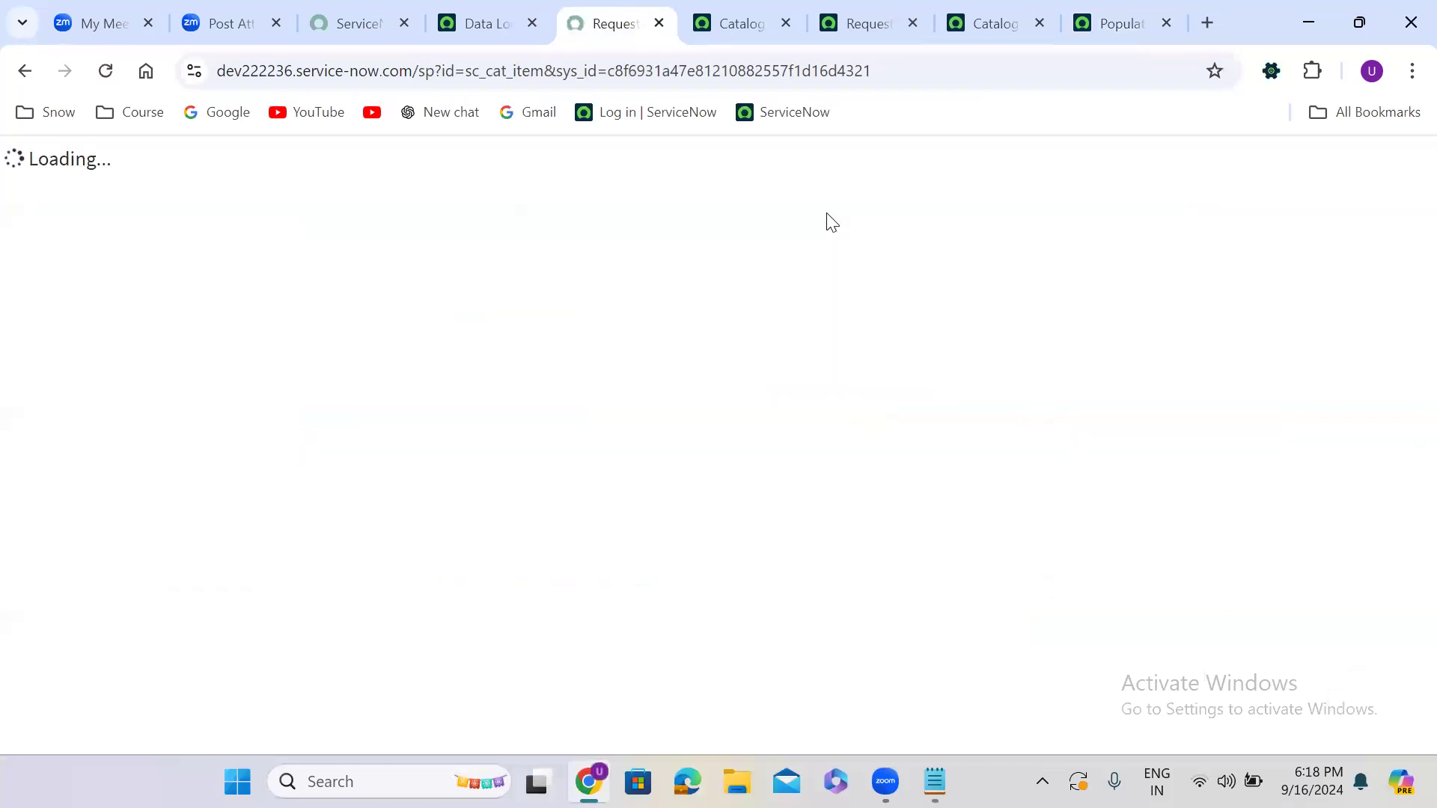
Open the catalog item's Try It page in a duplicated tab and display the technical names of its variables.
click(844, 25)
right_click(846, 29)
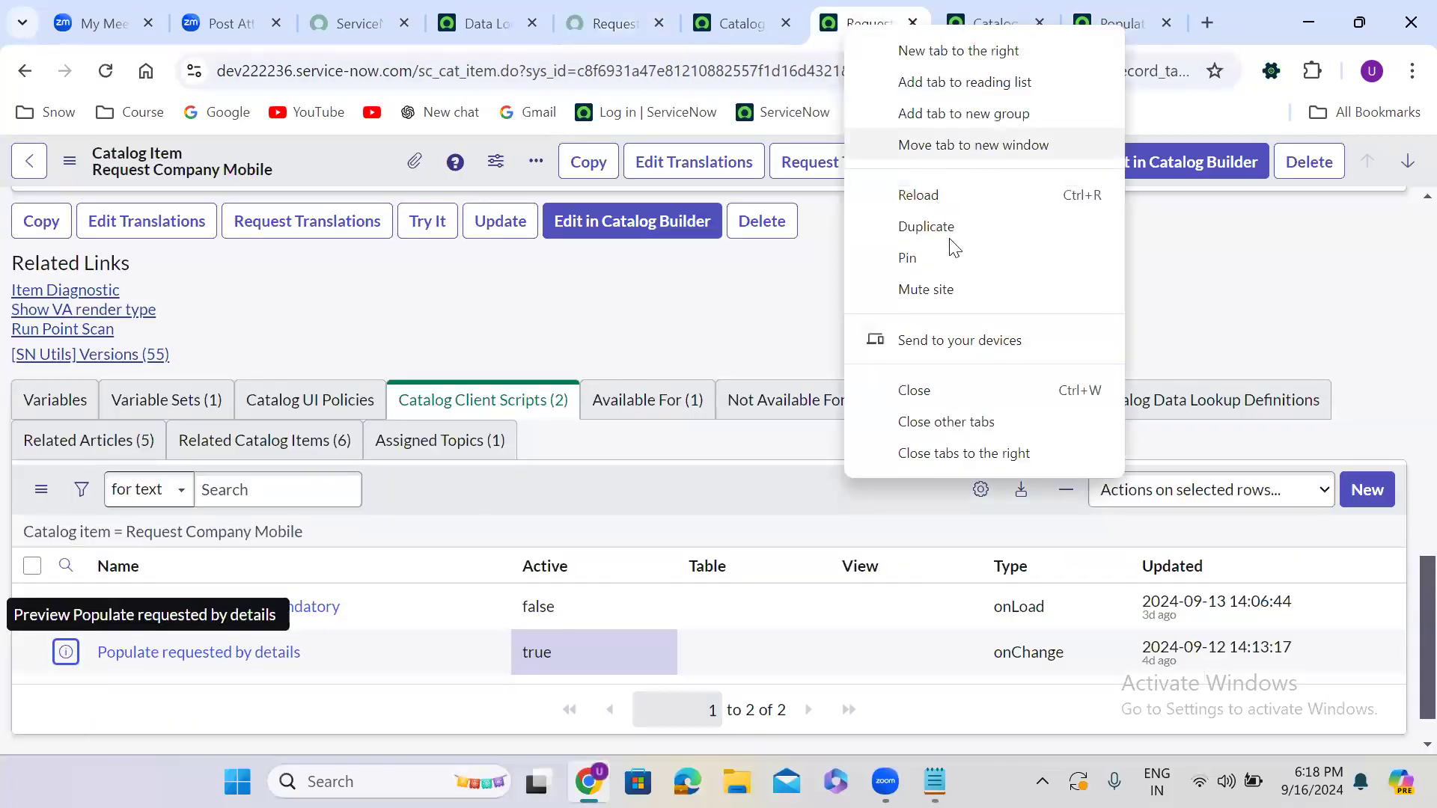
click(926, 227)
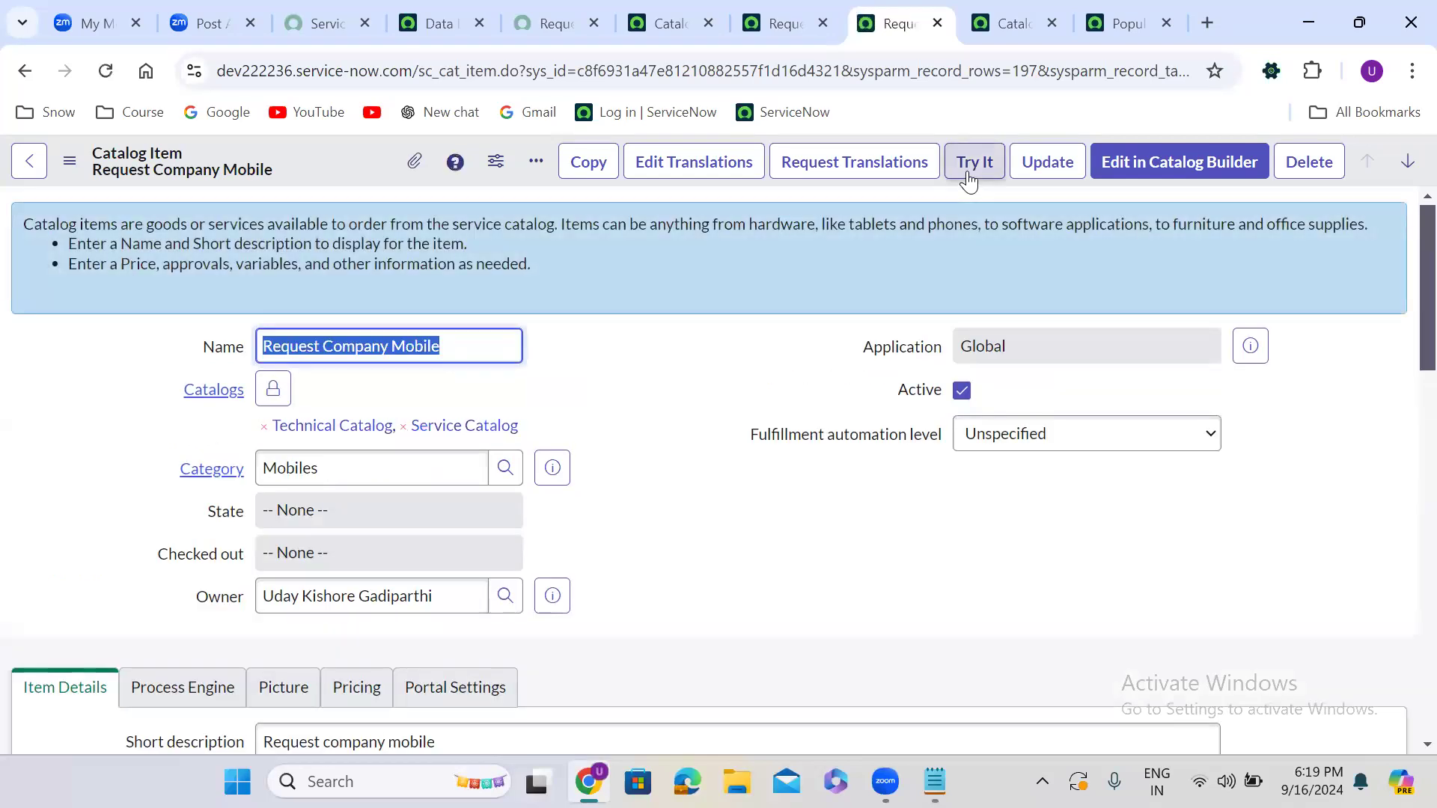
click(970, 164)
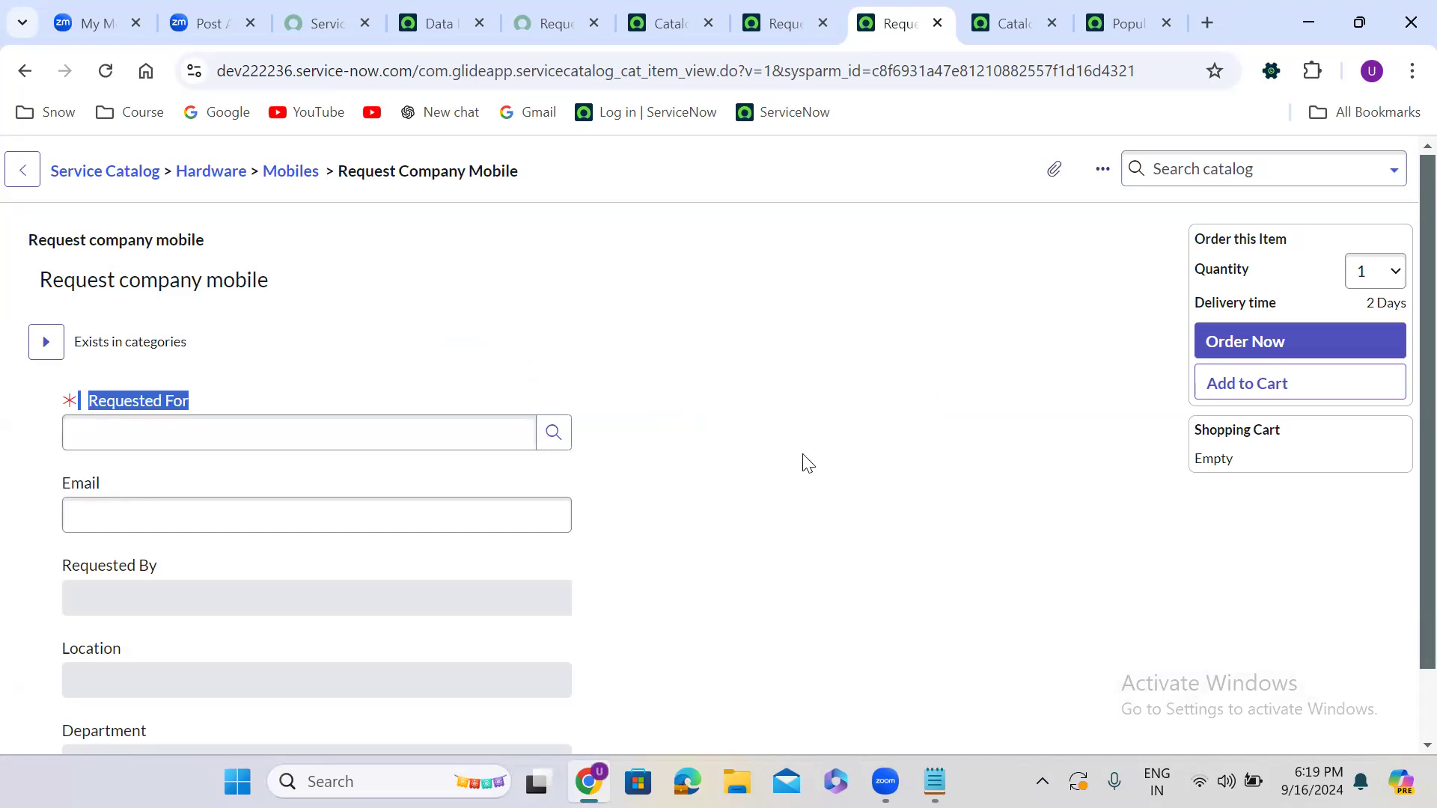
key(shift+Down)
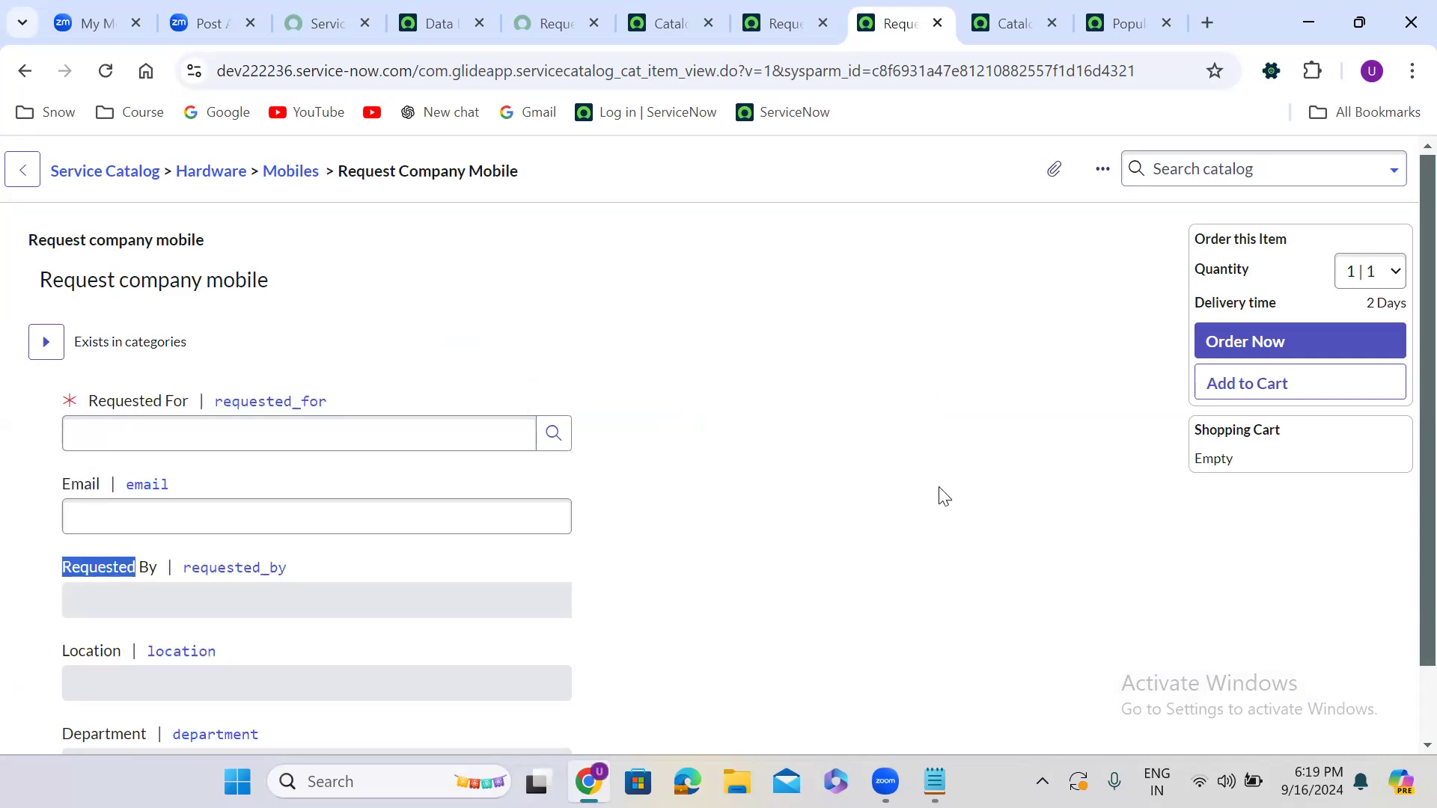
scroll(930, 487, down, 2)
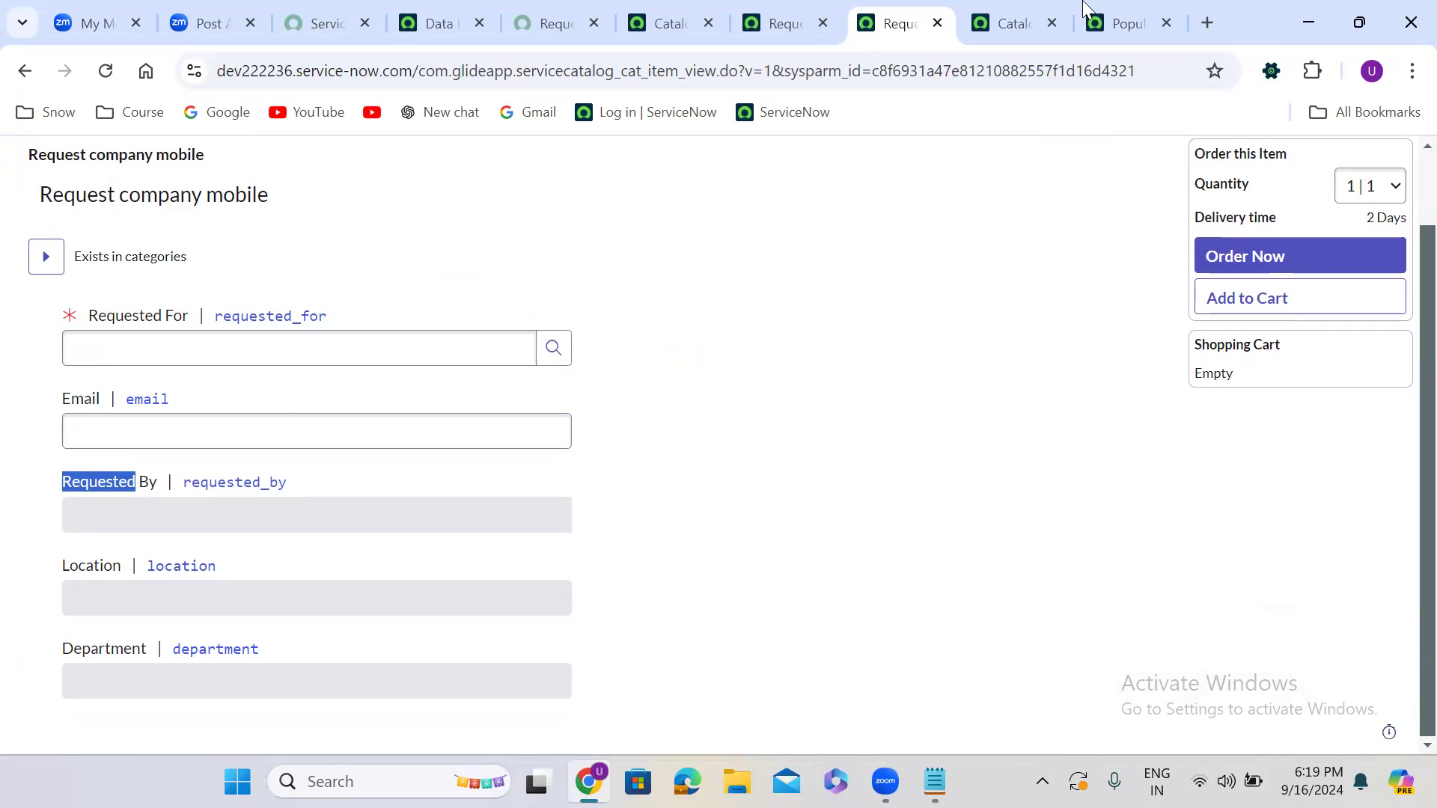
Compare the Populate requested by details script's settings and the field names in its code with the item's variable names.
click(1100, 19)
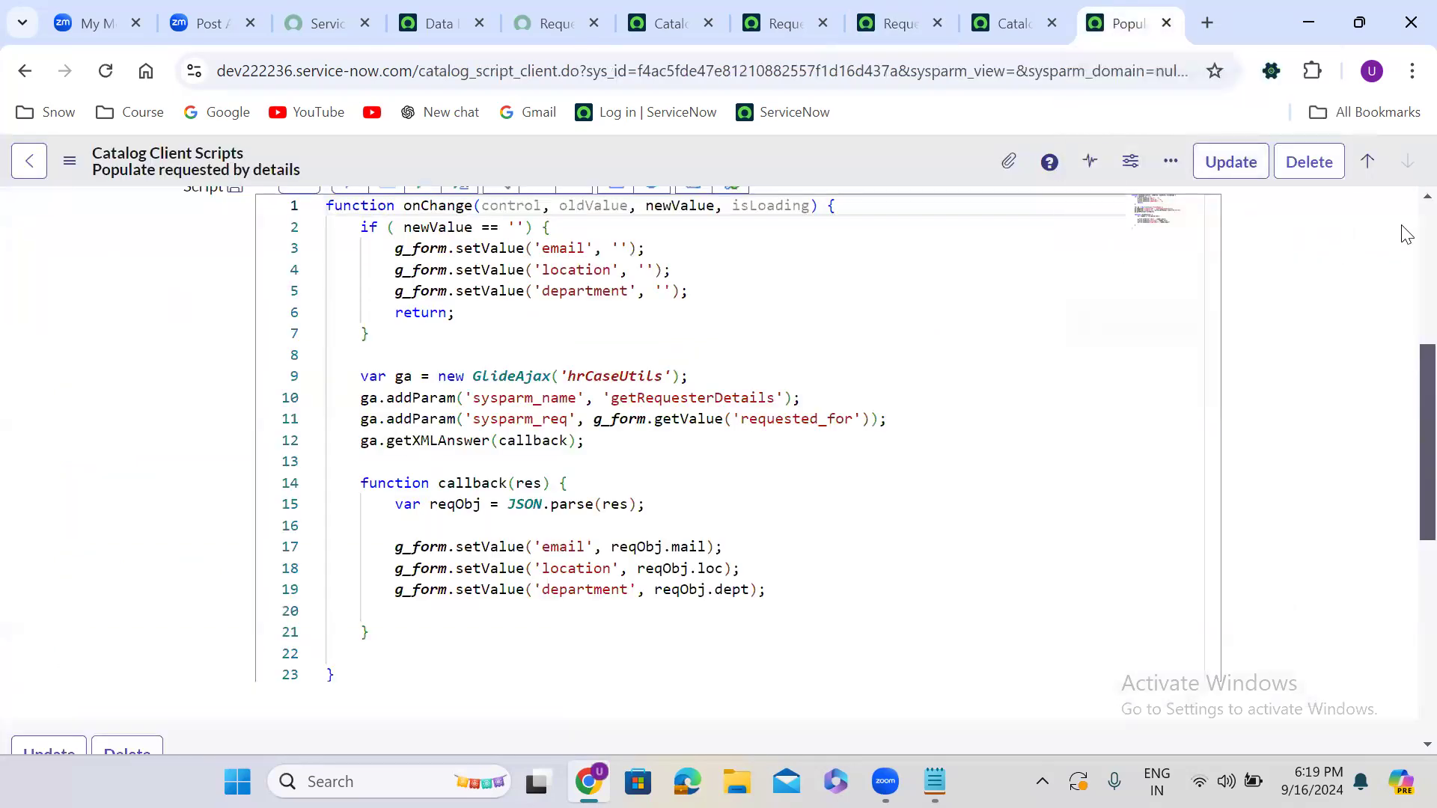
scroll(1400, 231, up, 5)
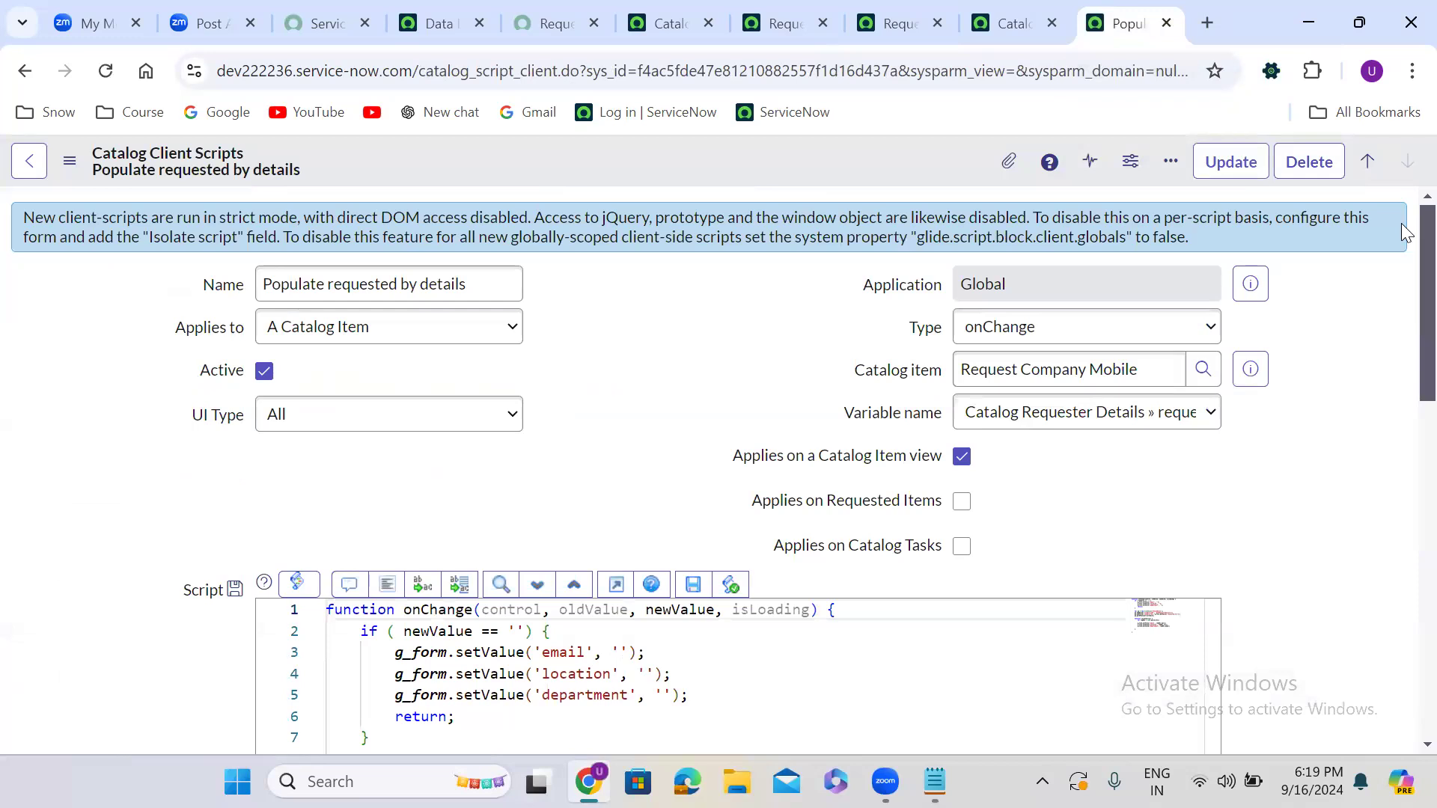
scroll(1404, 233, down, 1)
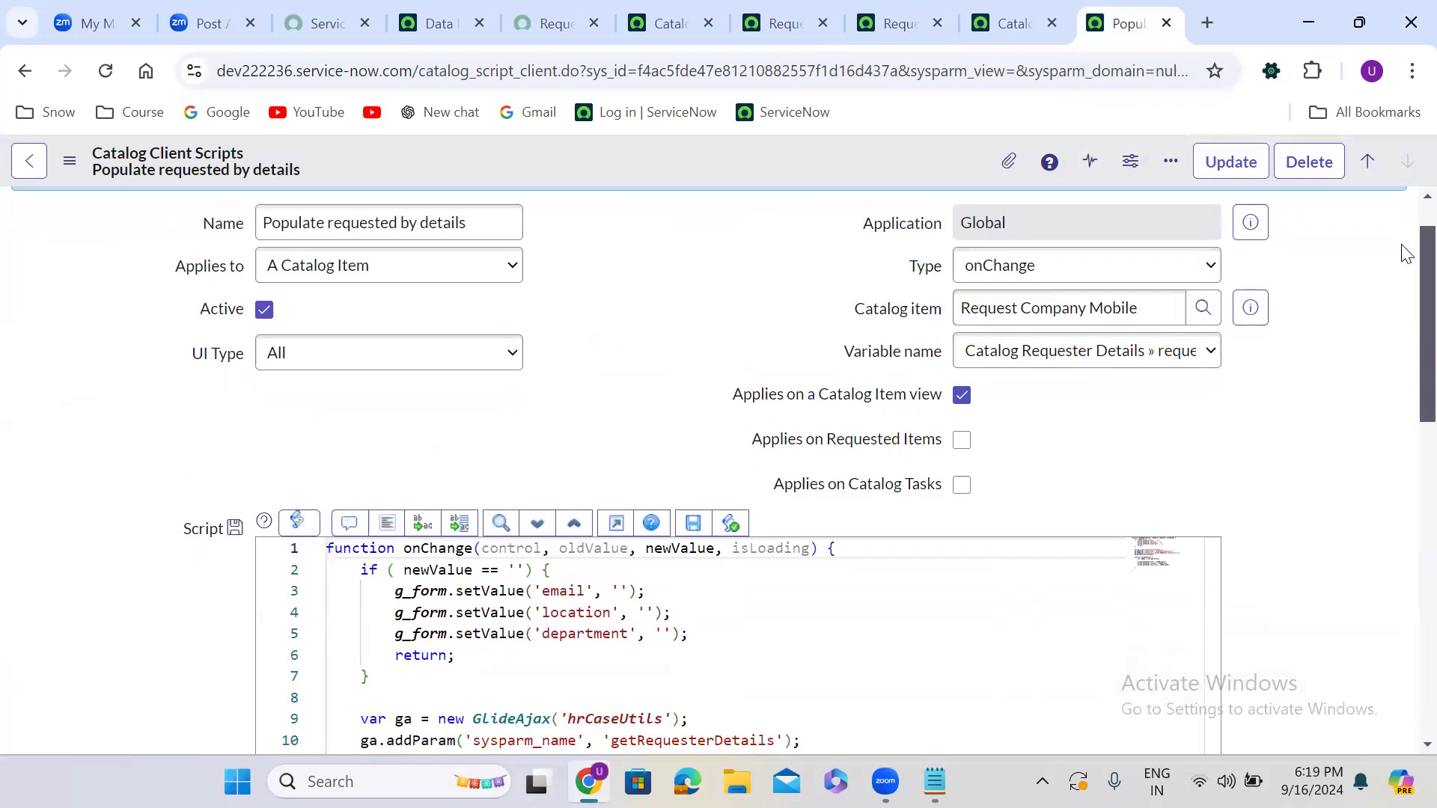
scroll(1405, 255, down, 2)
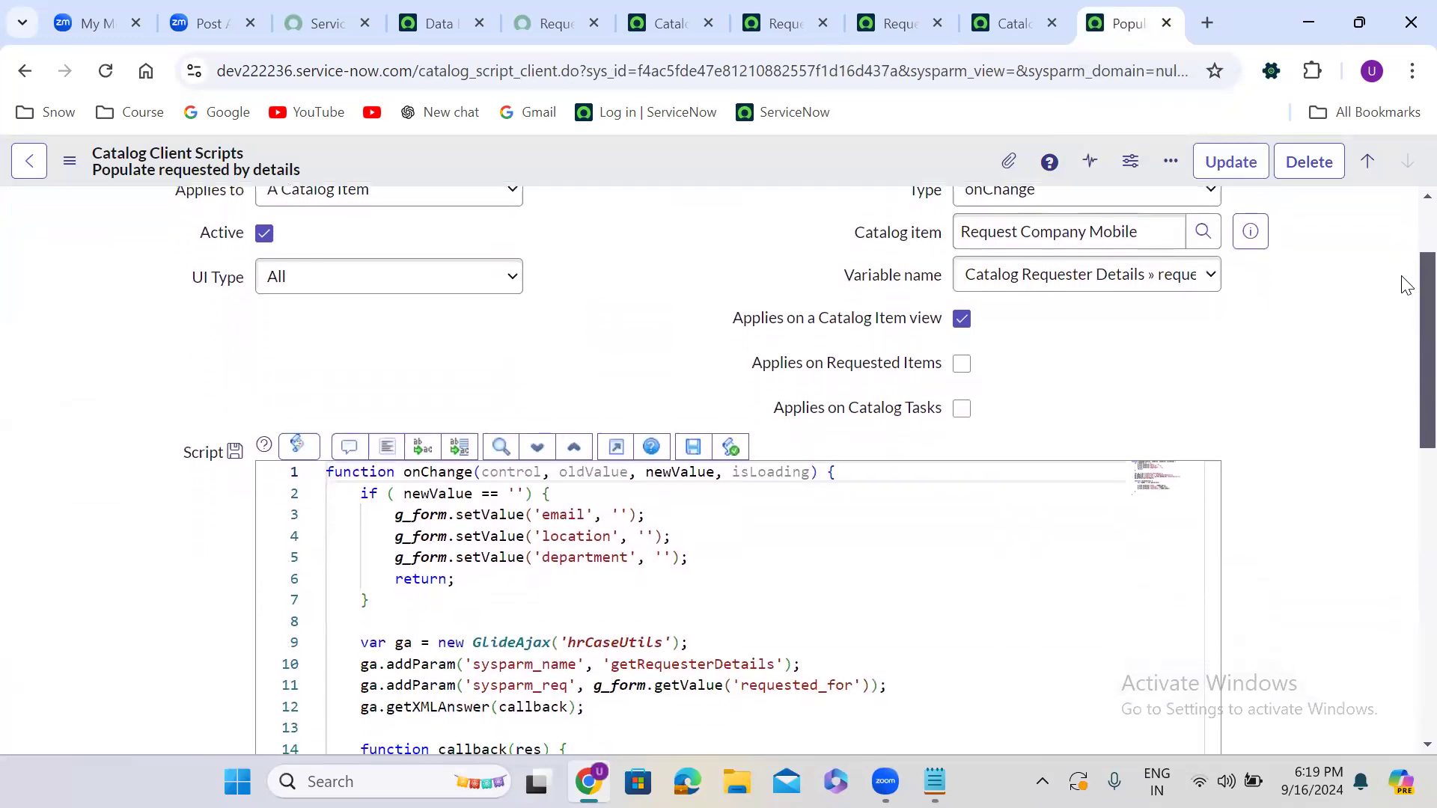
scroll(1405, 301, down, 3)
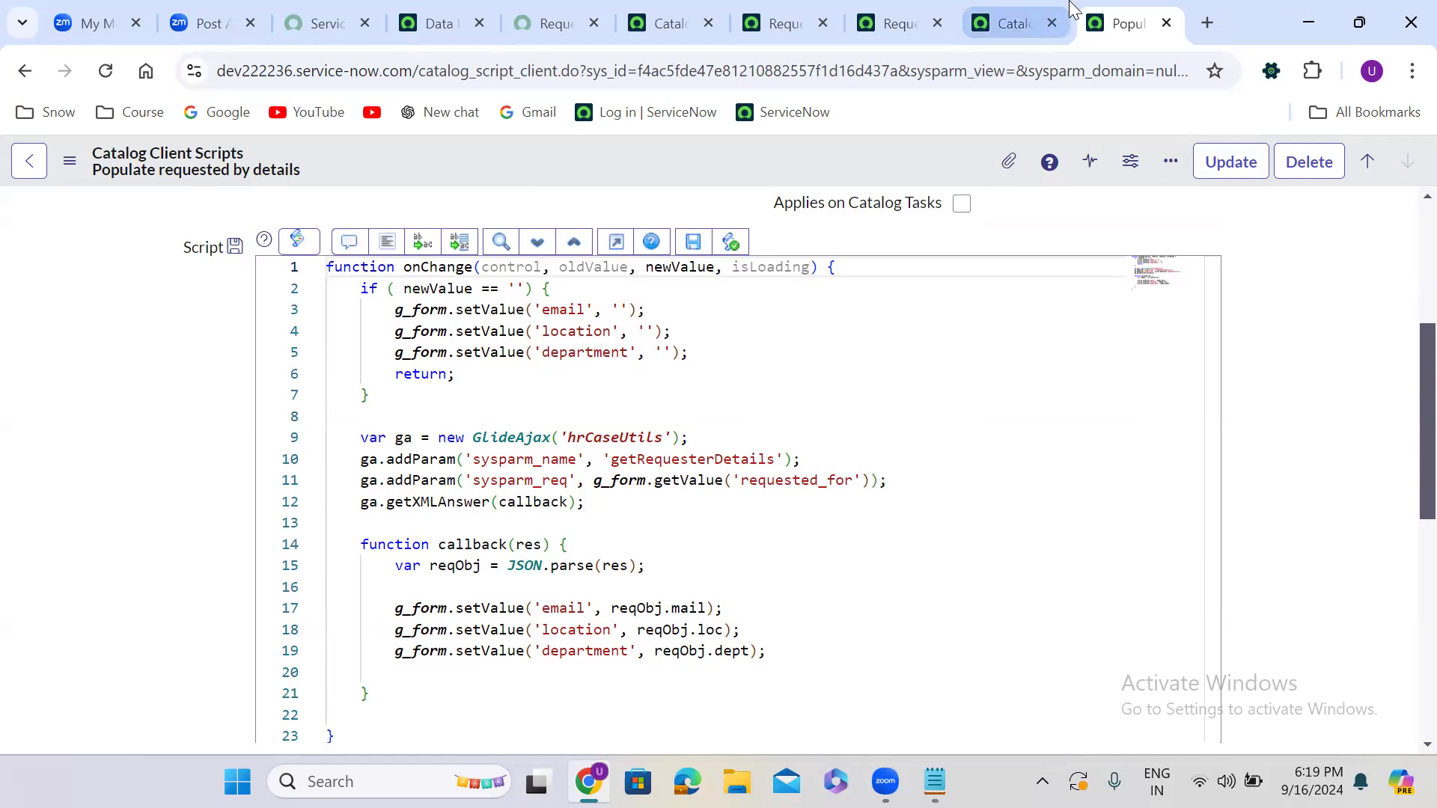
Open the hrCaseUtils script include referenced in the client script, and compare its getRequesterDetails function with the client script's callback code.
right_click(615, 437)
click(701, 449)
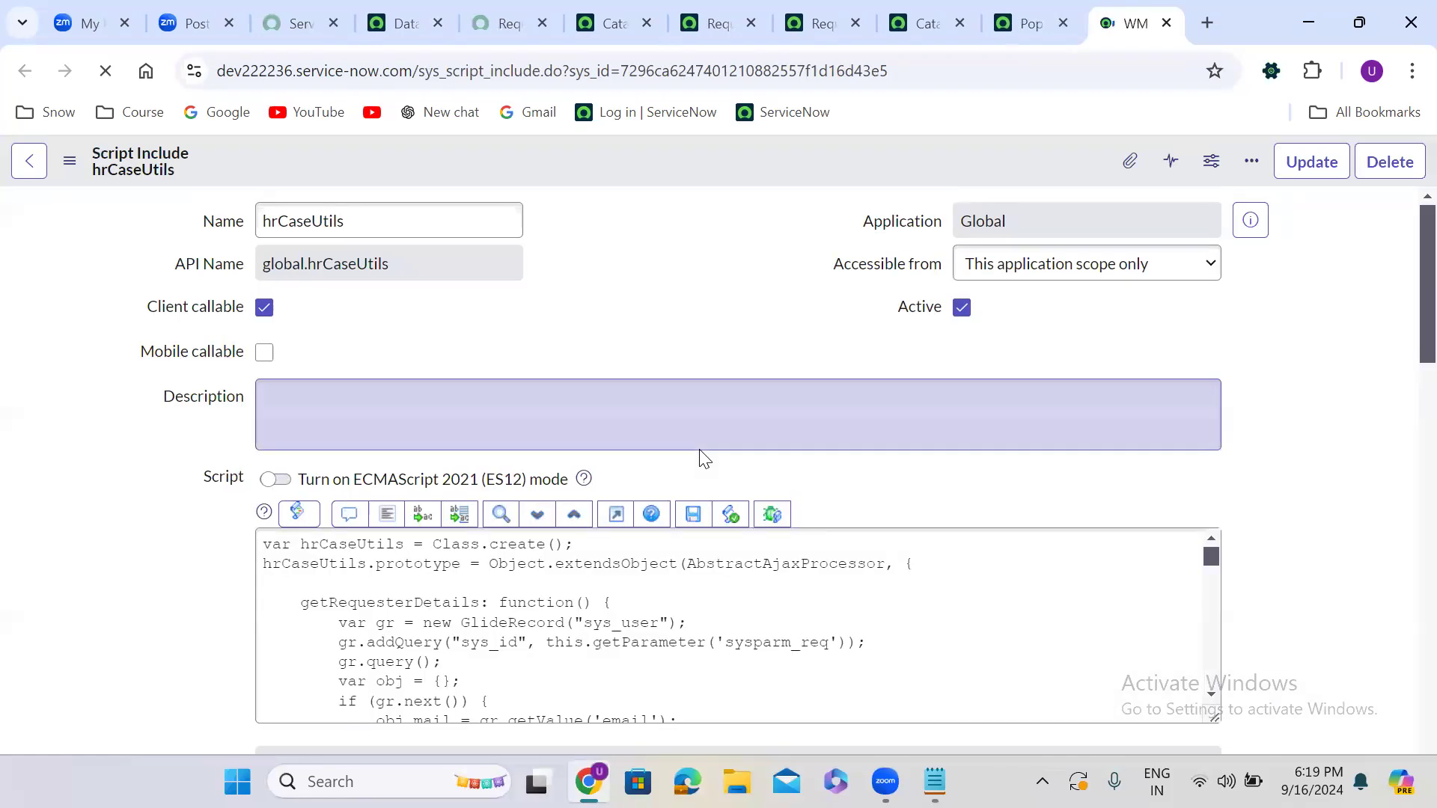
click(696, 335)
scroll(696, 334, down, 3)
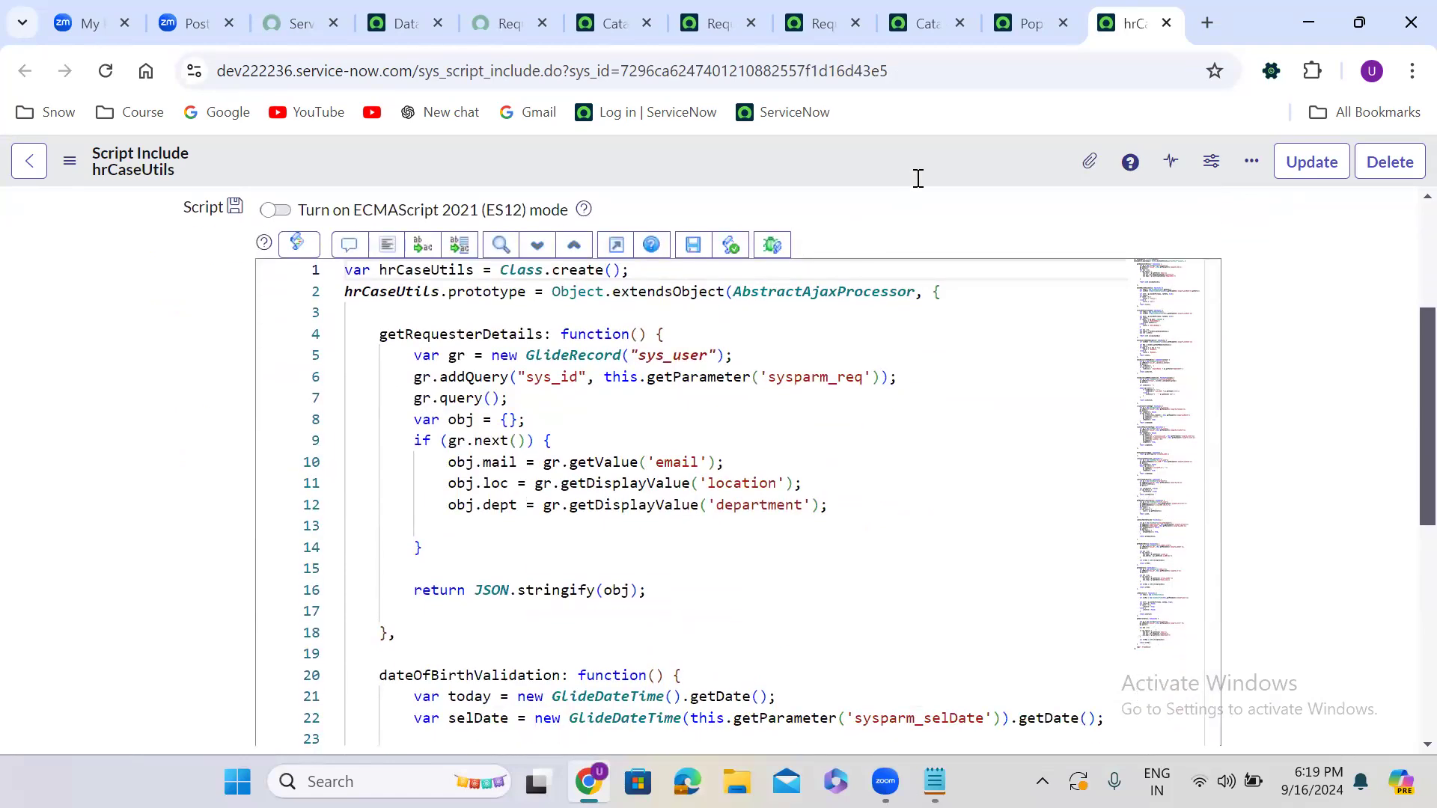
click(1014, 6)
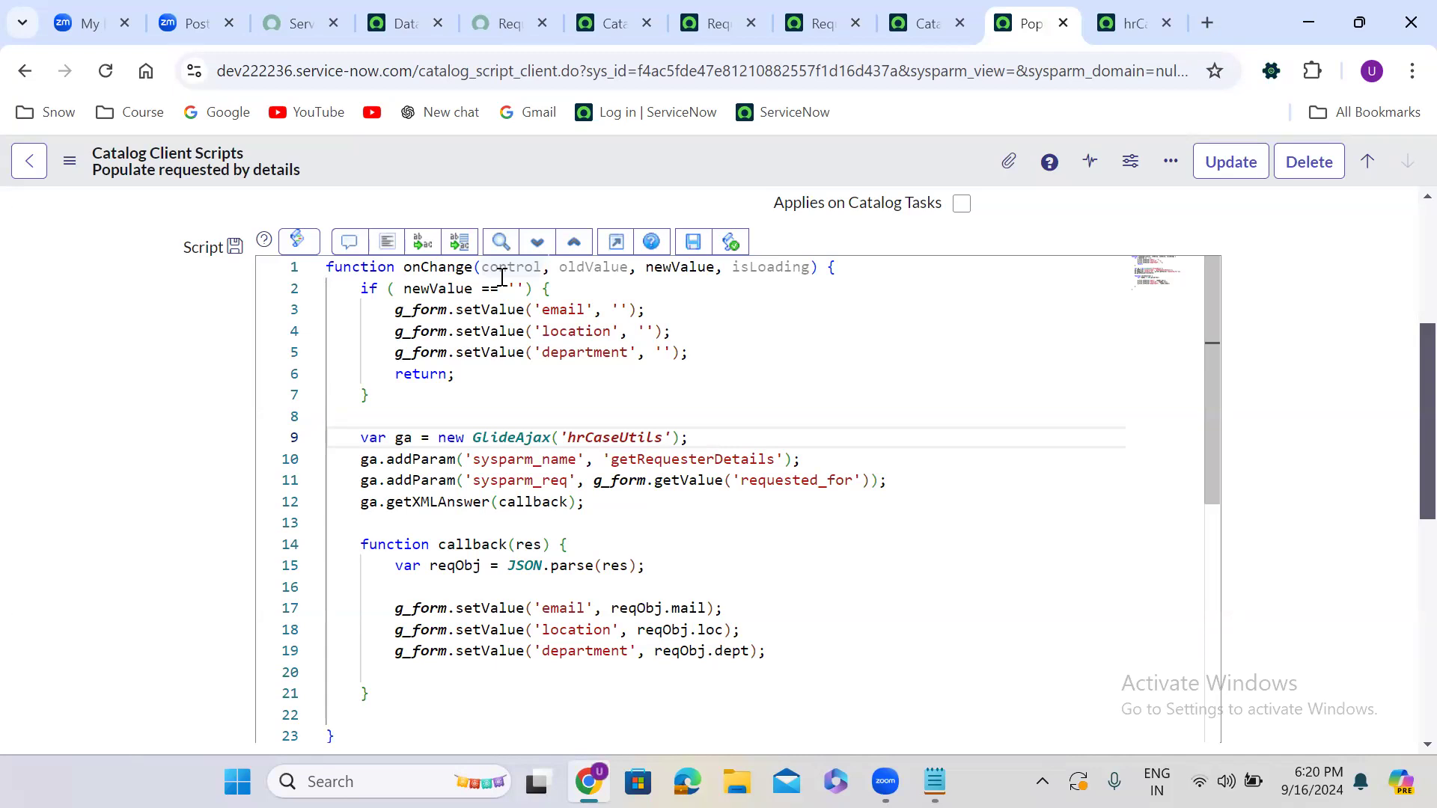
scroll(191, 563, down, 1)
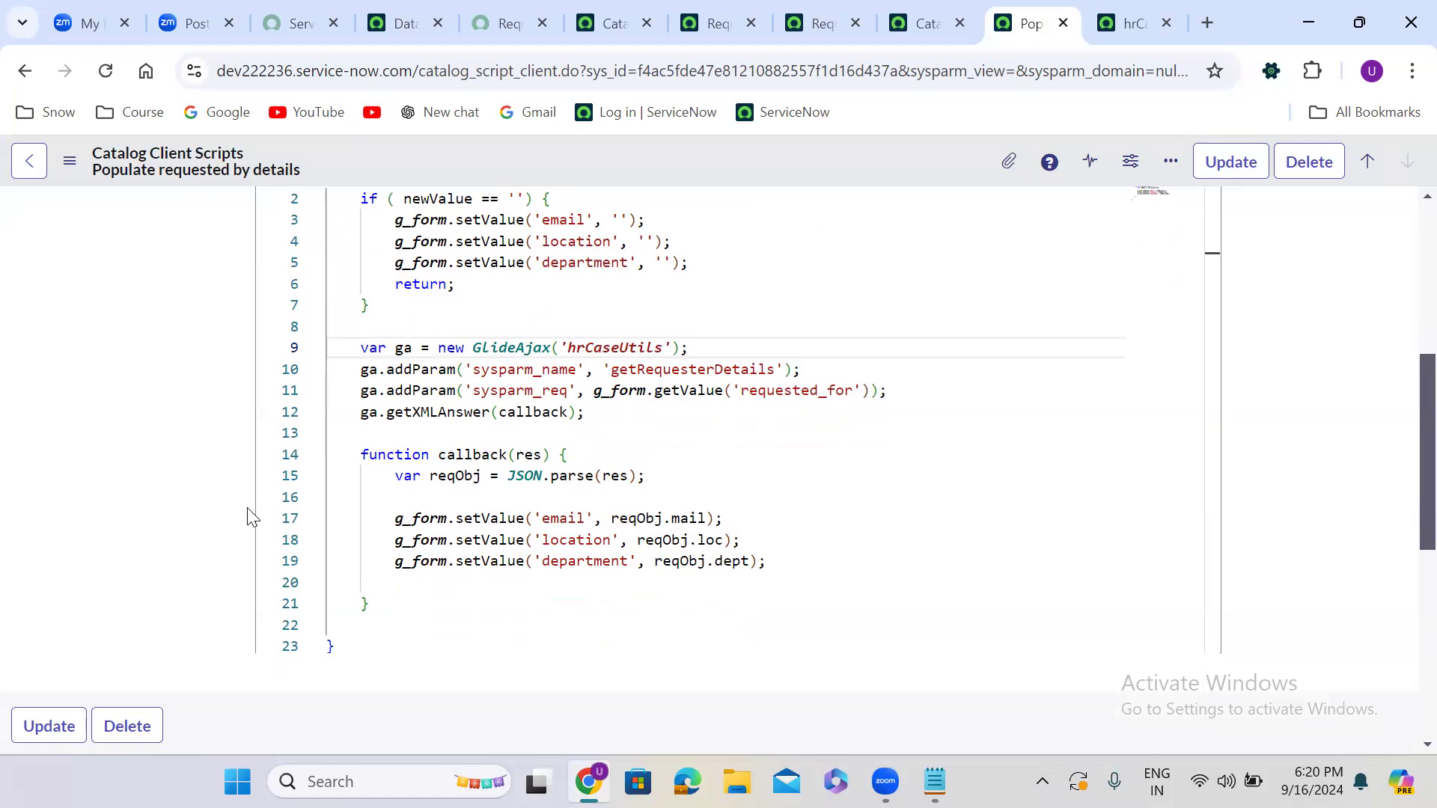
Choose the first listed user in Requested For on the portal order page, check Email, Location and Department, and reload discarding the changes.
click(501, 17)
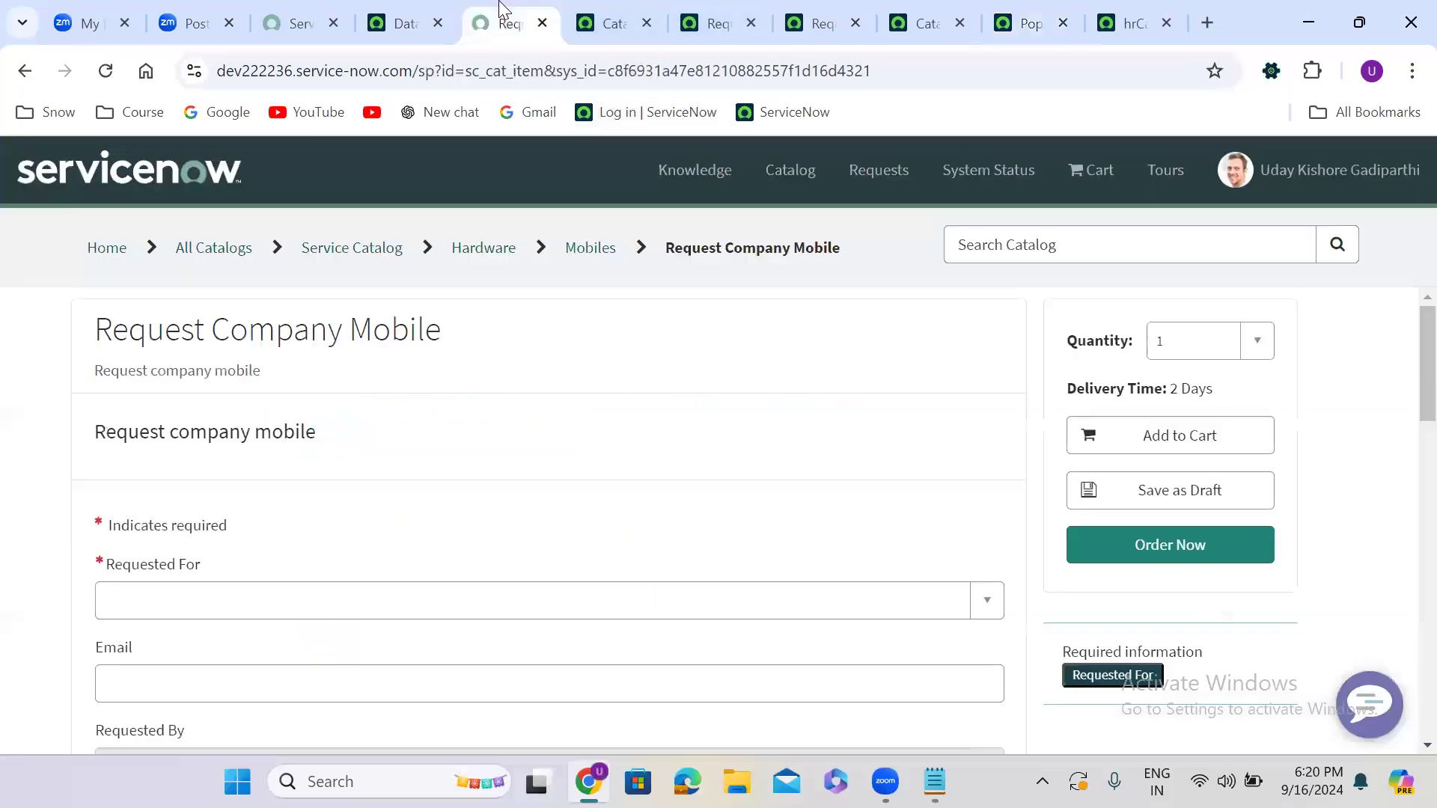
click(179, 603)
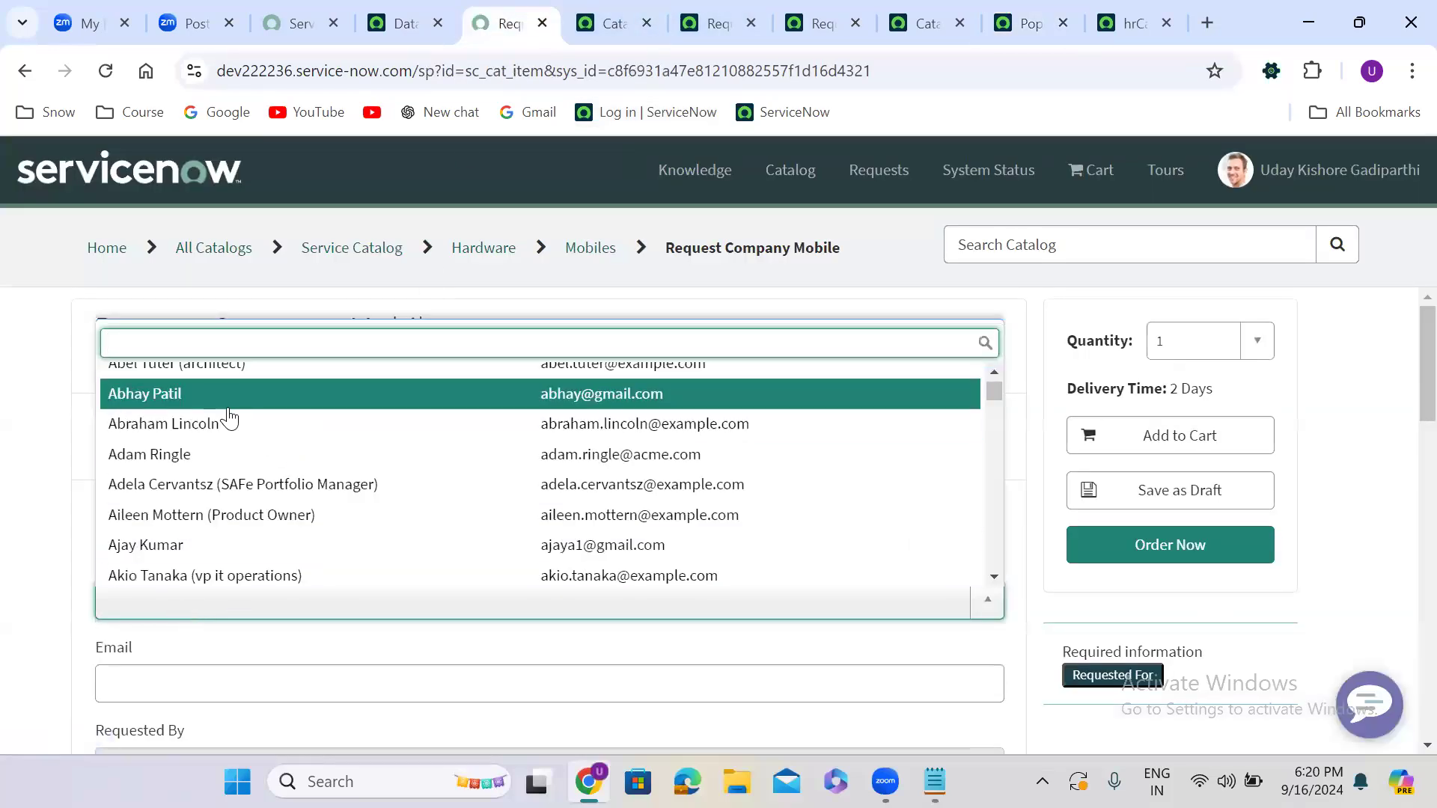
click(224, 380)
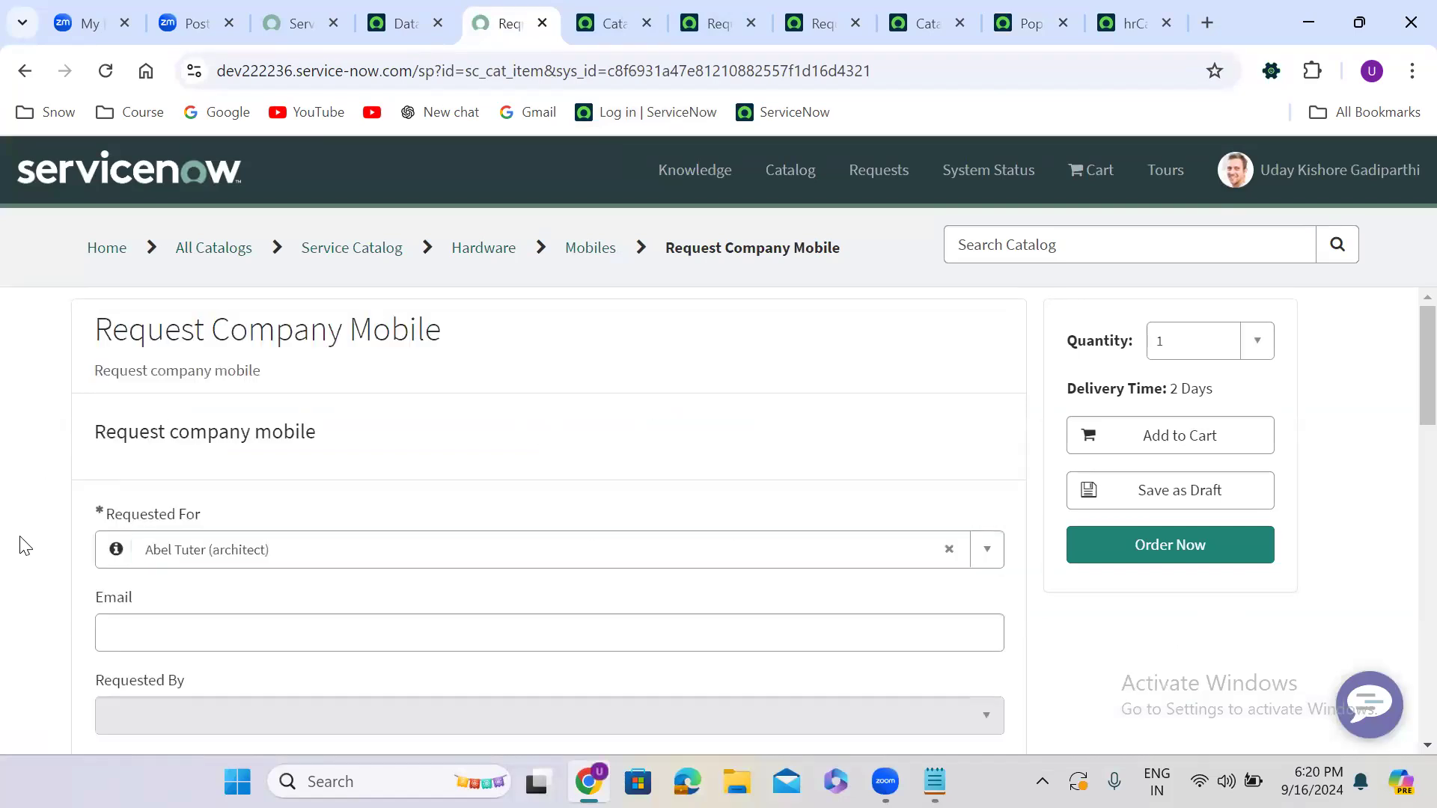
scroll(23, 543, down, 2)
scroll(23, 545, down, 4)
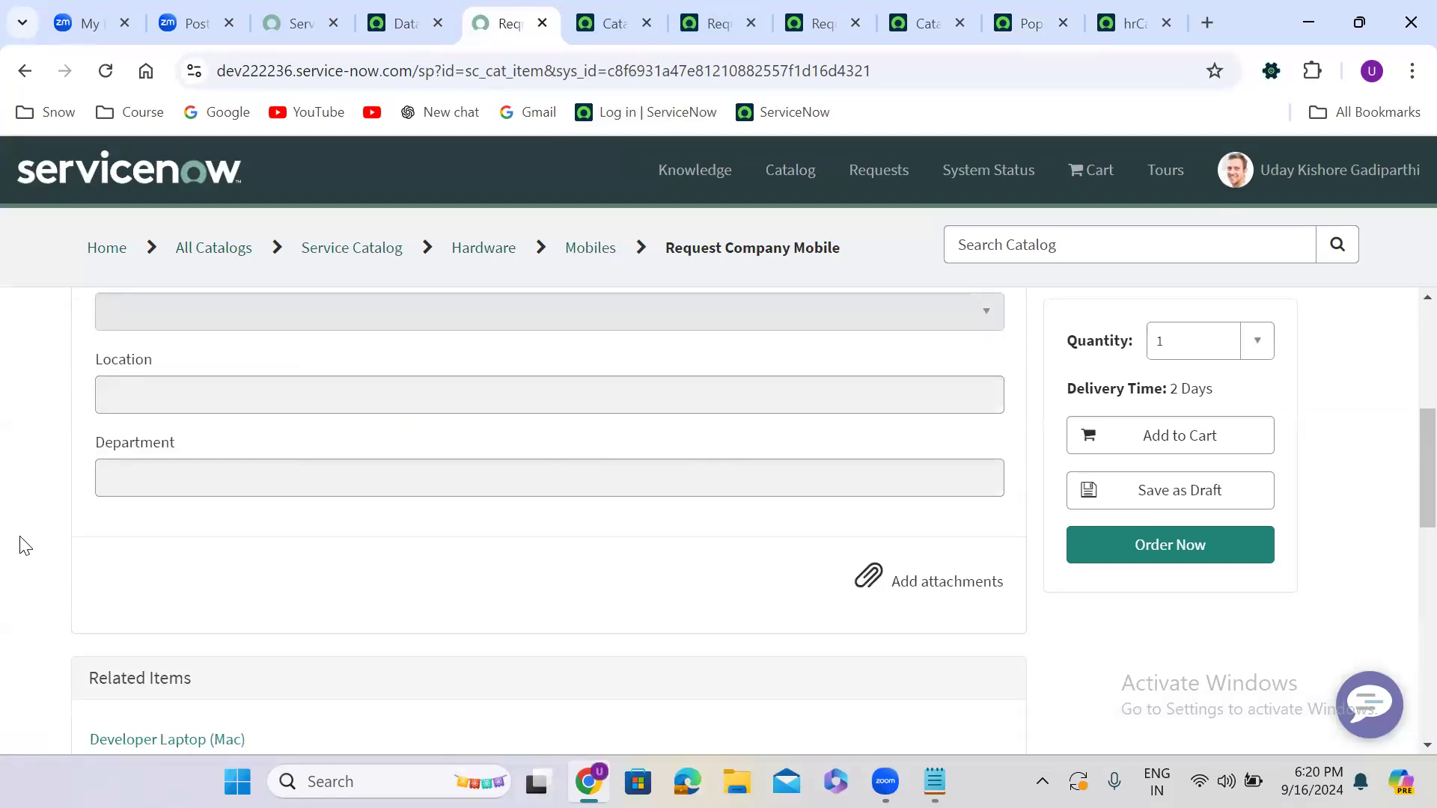
click(105, 71)
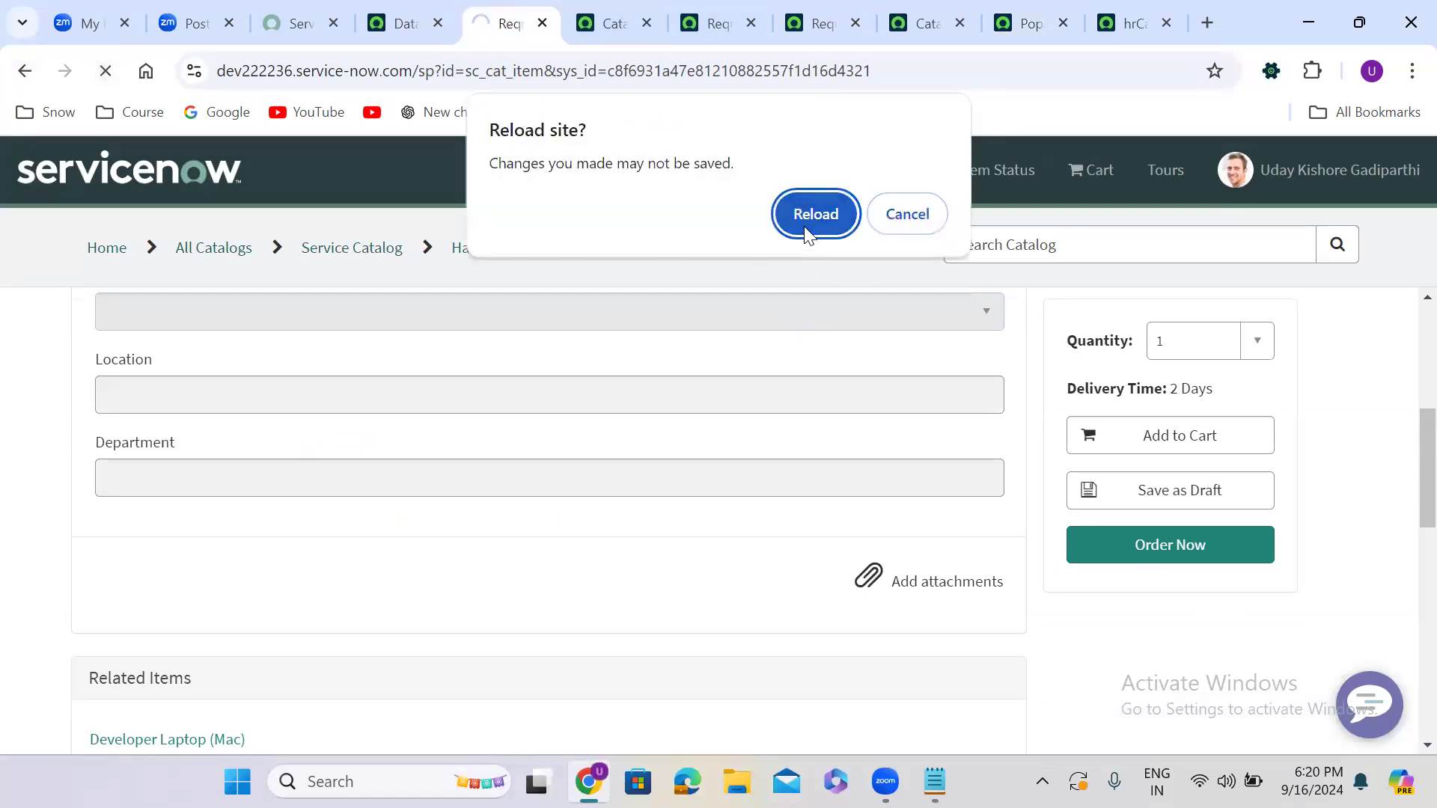
click(804, 224)
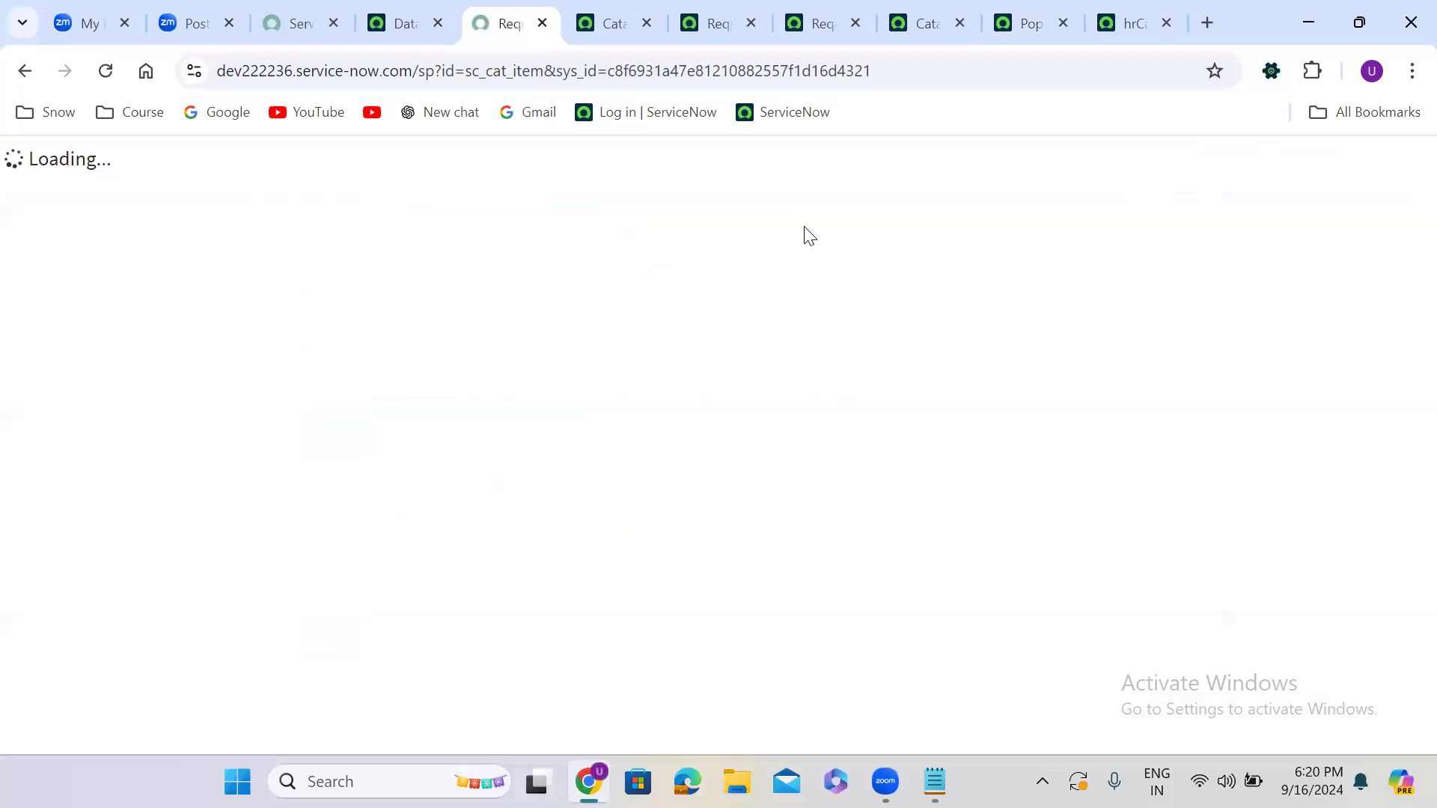
Start a new variable for the Request Company Mobile catalog item and set its type to Select Box.
scroll(534, 441, down, 5)
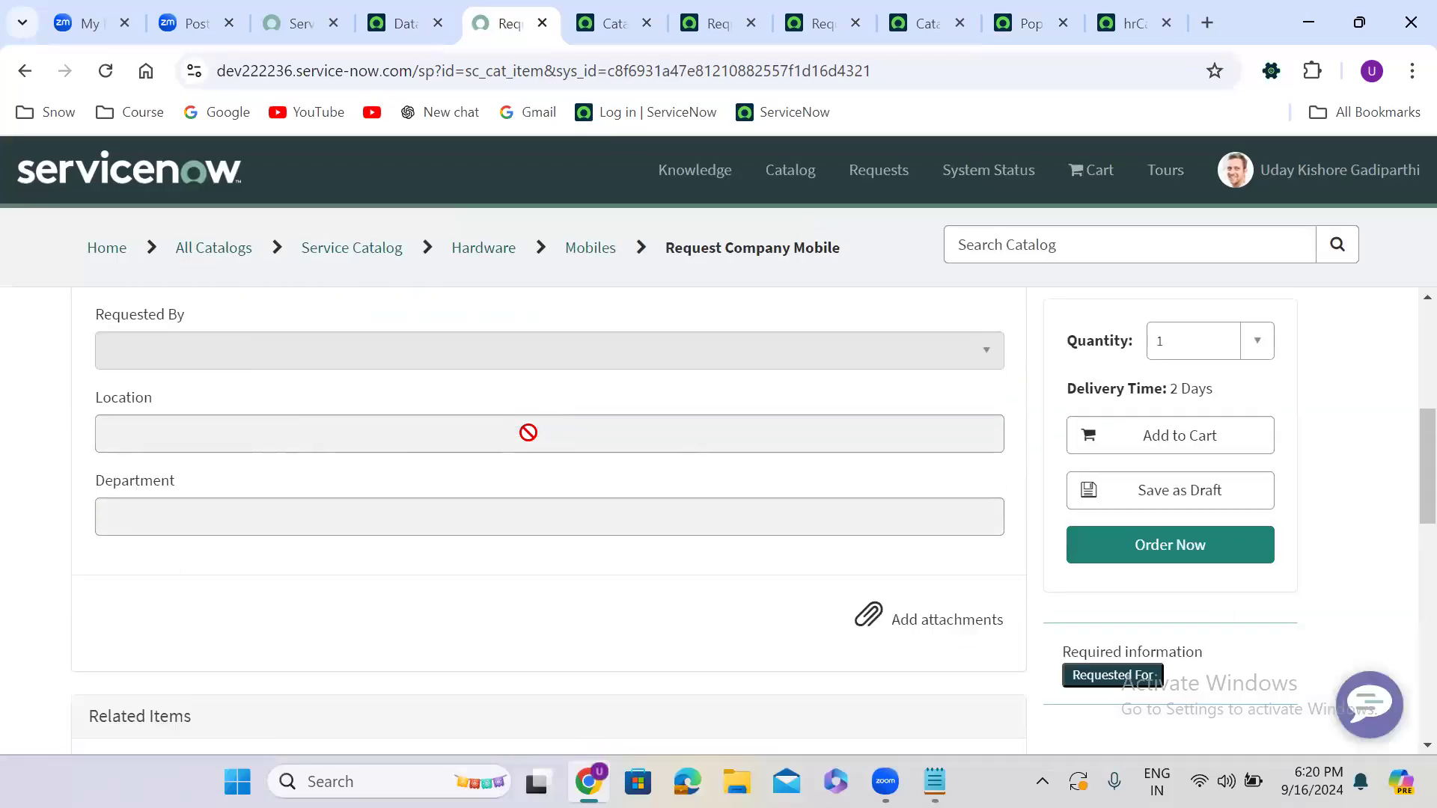
scroll(529, 432, down, 2)
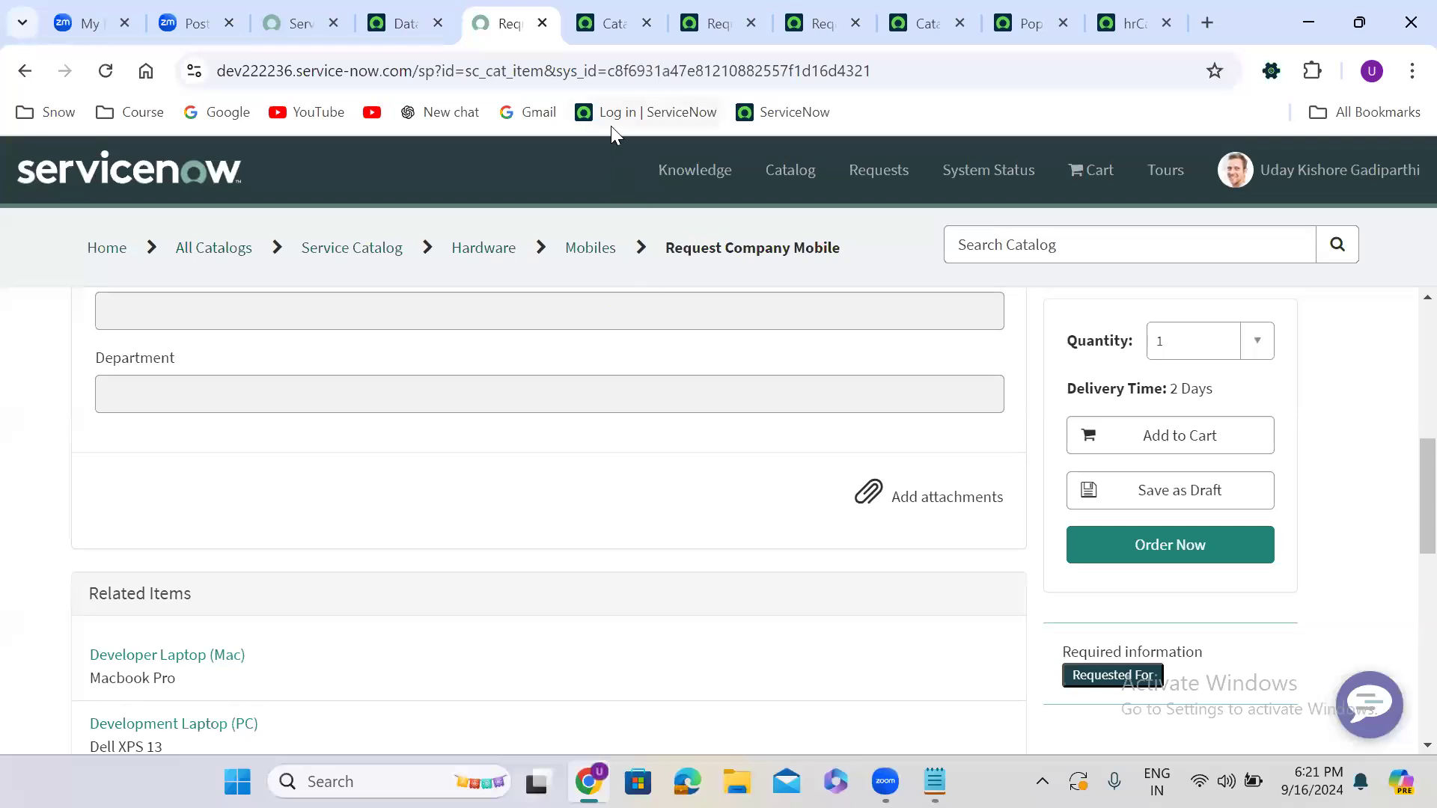
click(714, 25)
click(52, 400)
click(1353, 488)
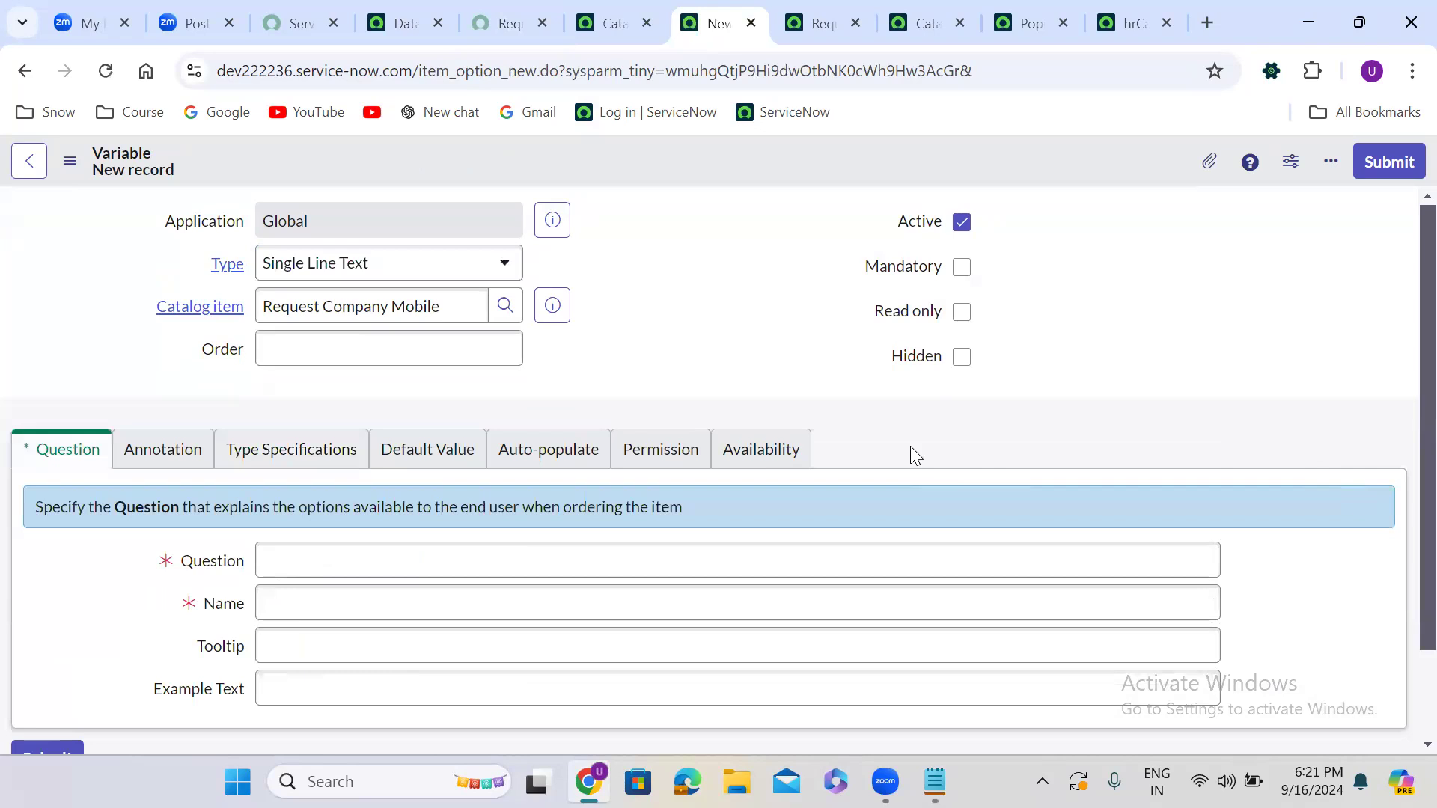
click(380, 264)
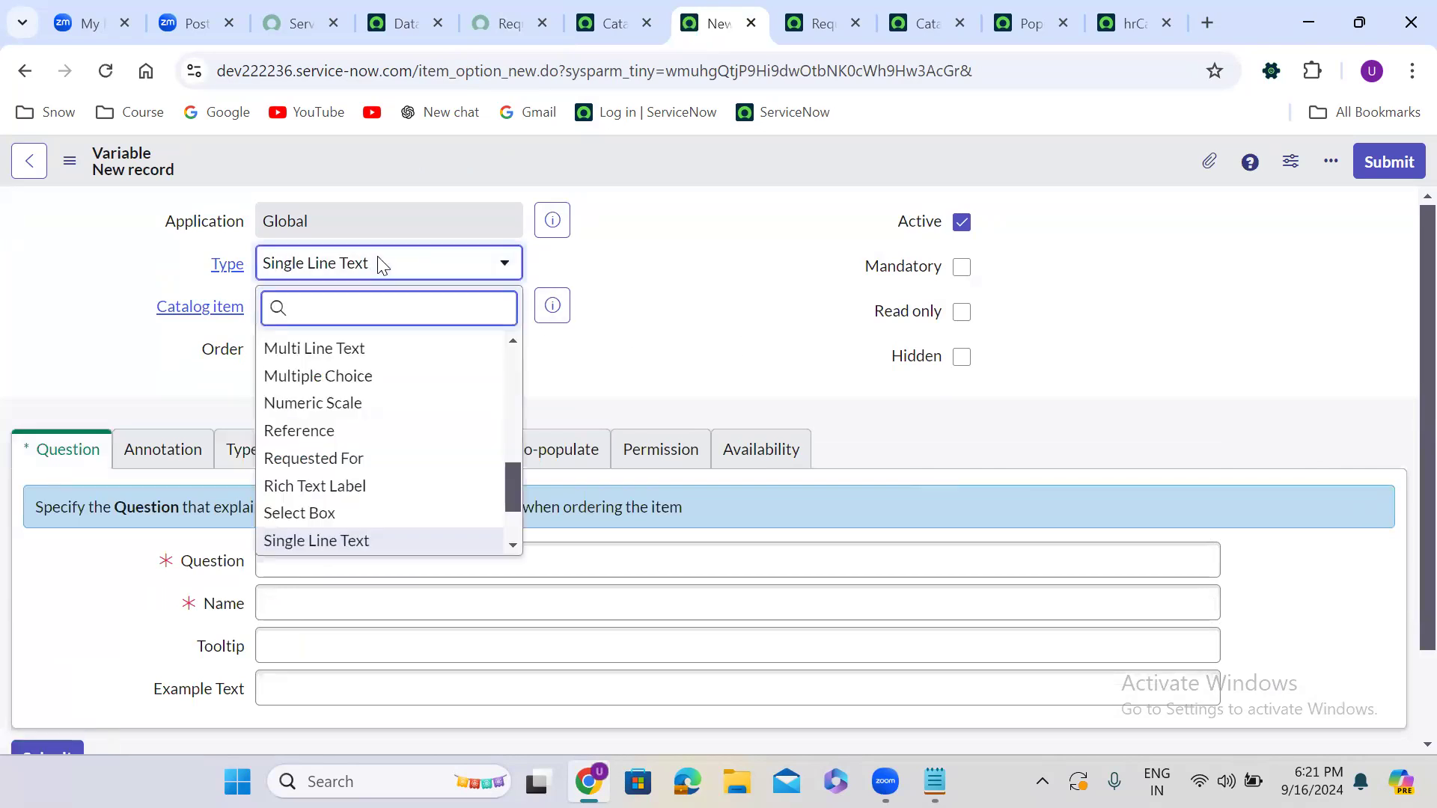
text(si)
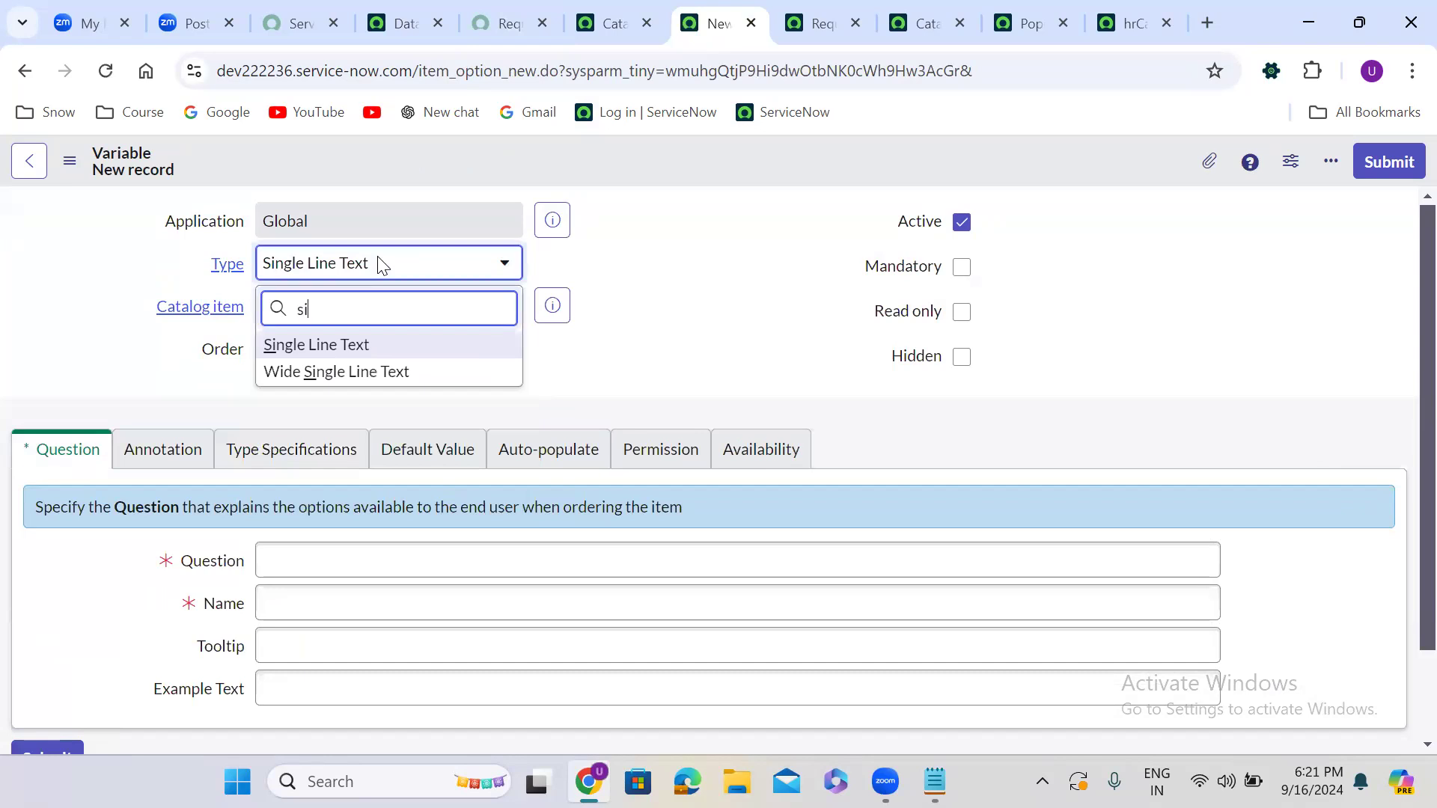
key(BackSpace)
key(BackSpace)
text(sele)
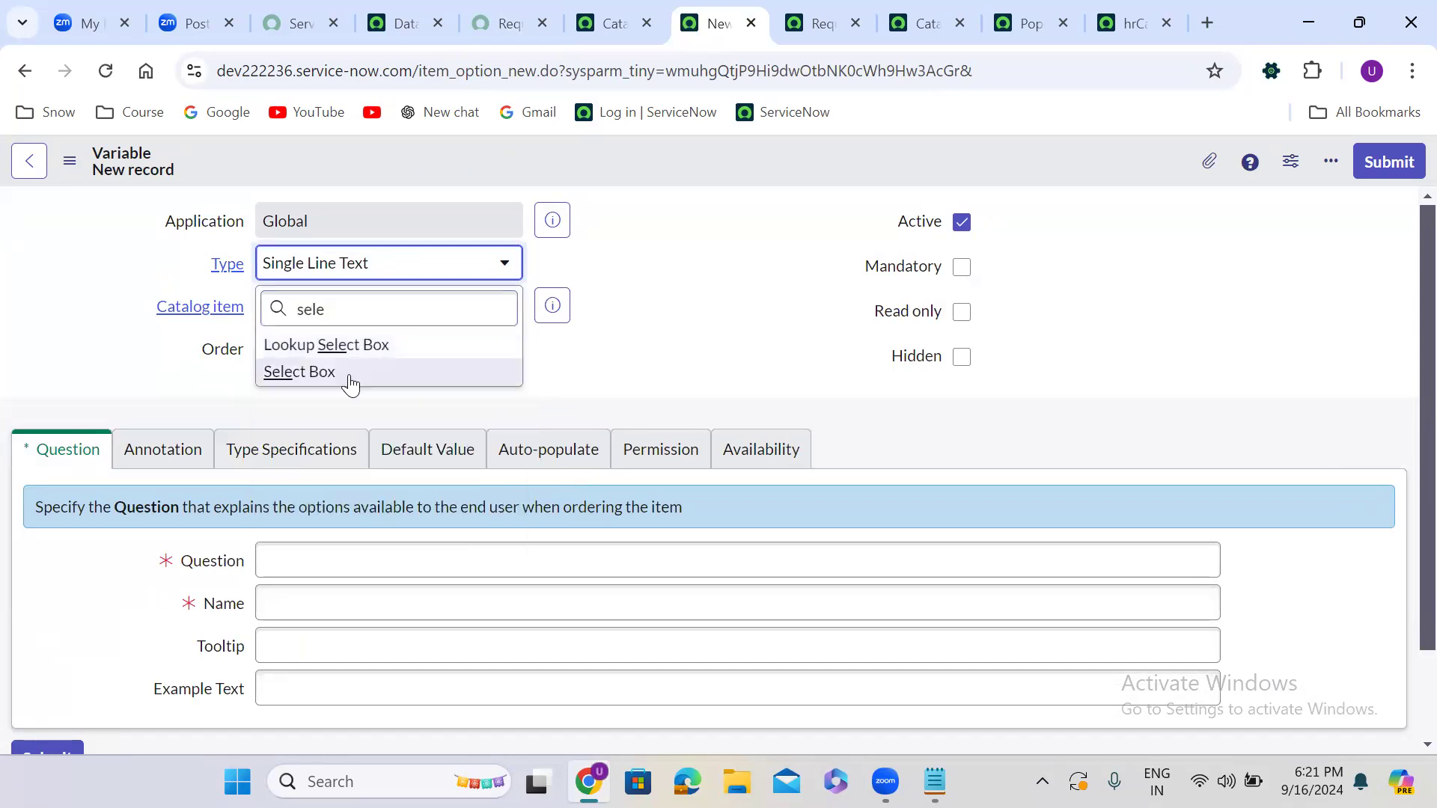
click(352, 378)
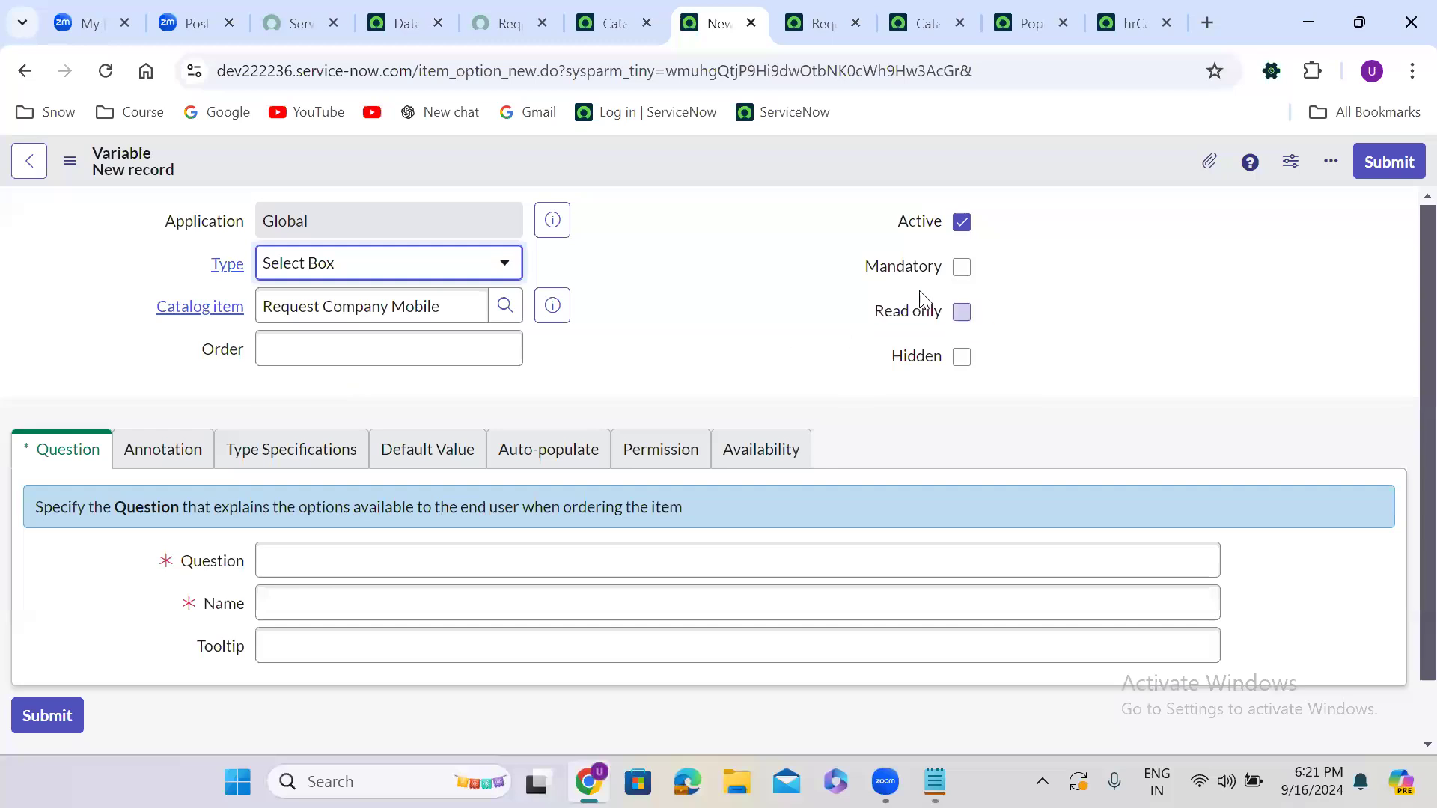
Make the variable mandatory, enter the question Colour with order 1000, and submit it.
click(535, 387)
click(962, 267)
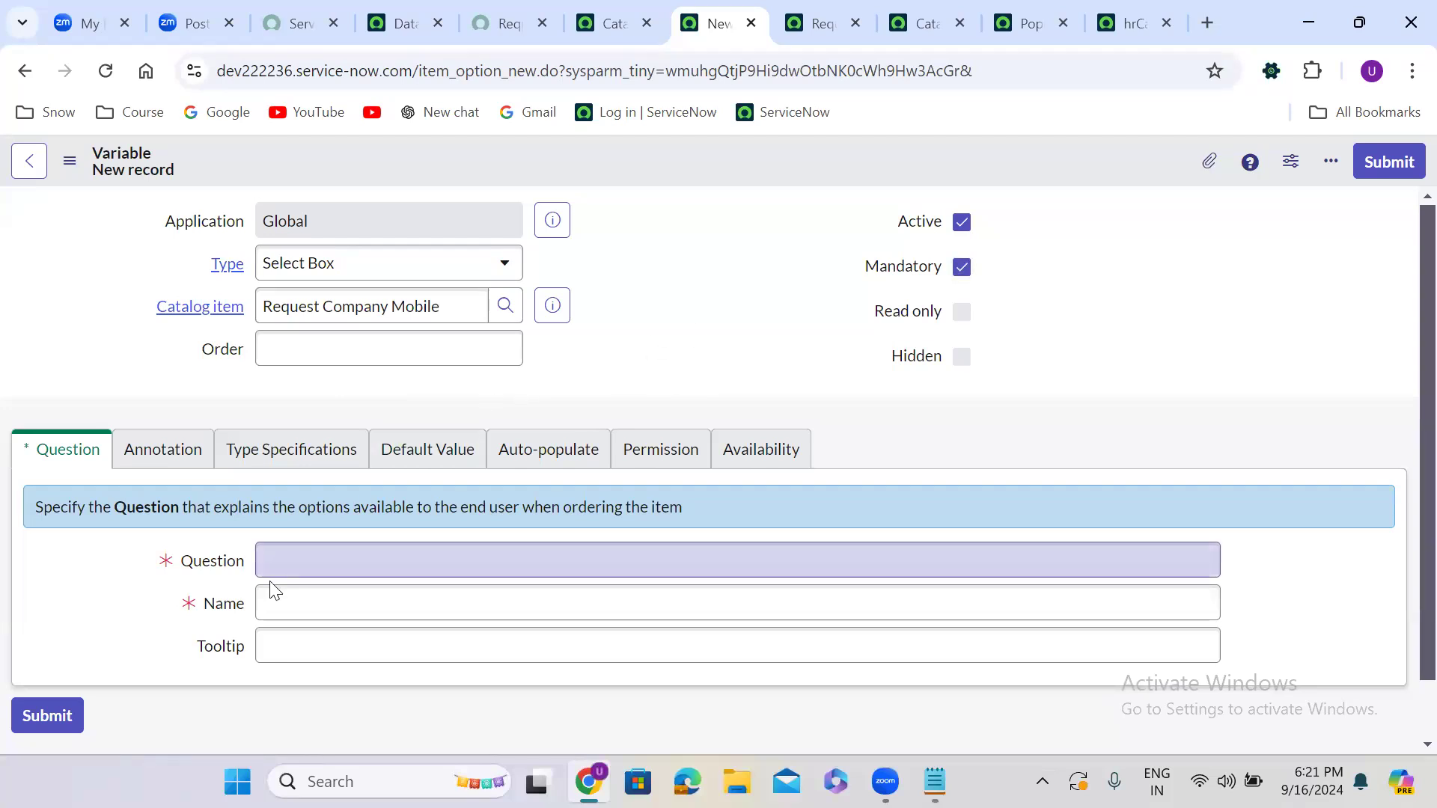
click(269, 555)
text(Colour)
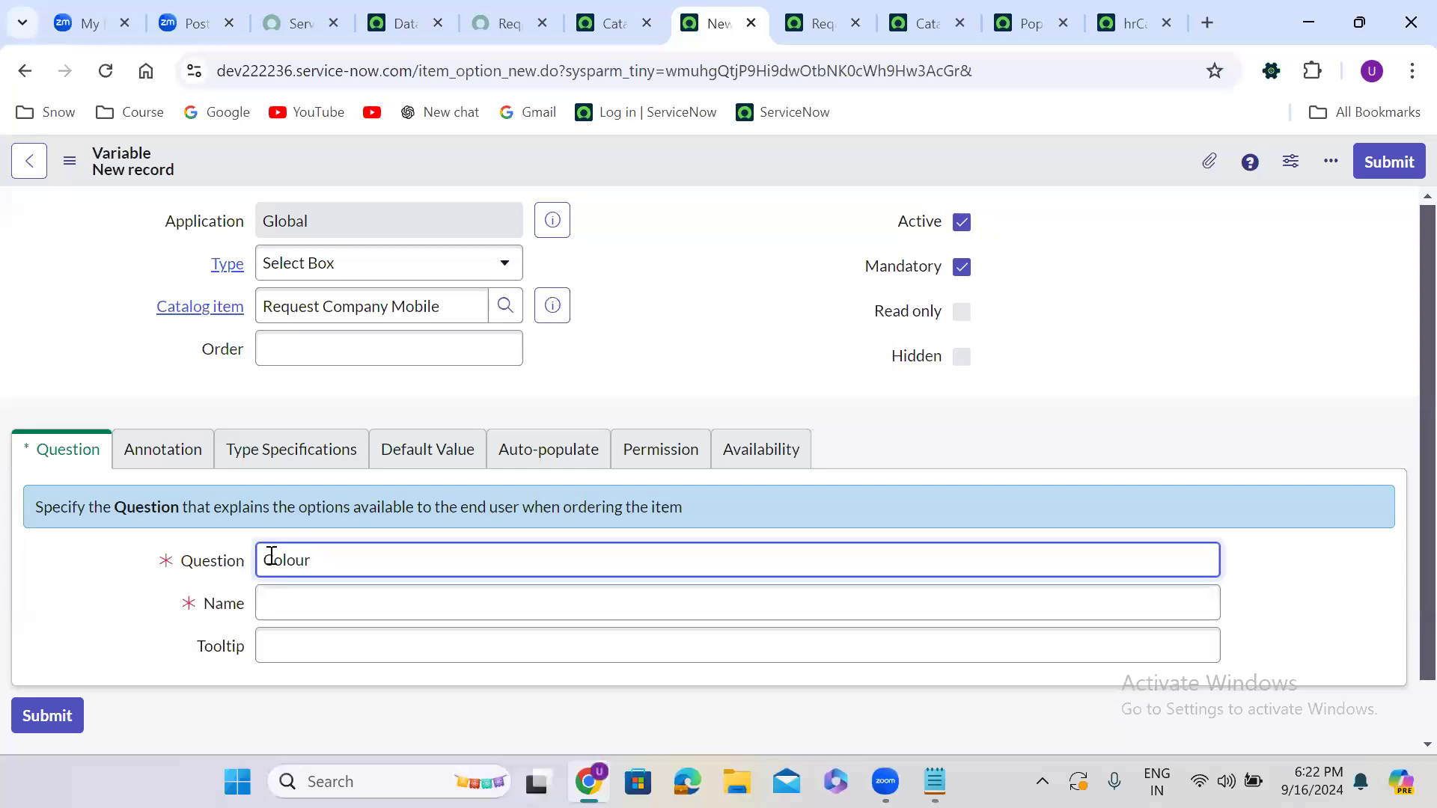
click(604, 386)
click(459, 348)
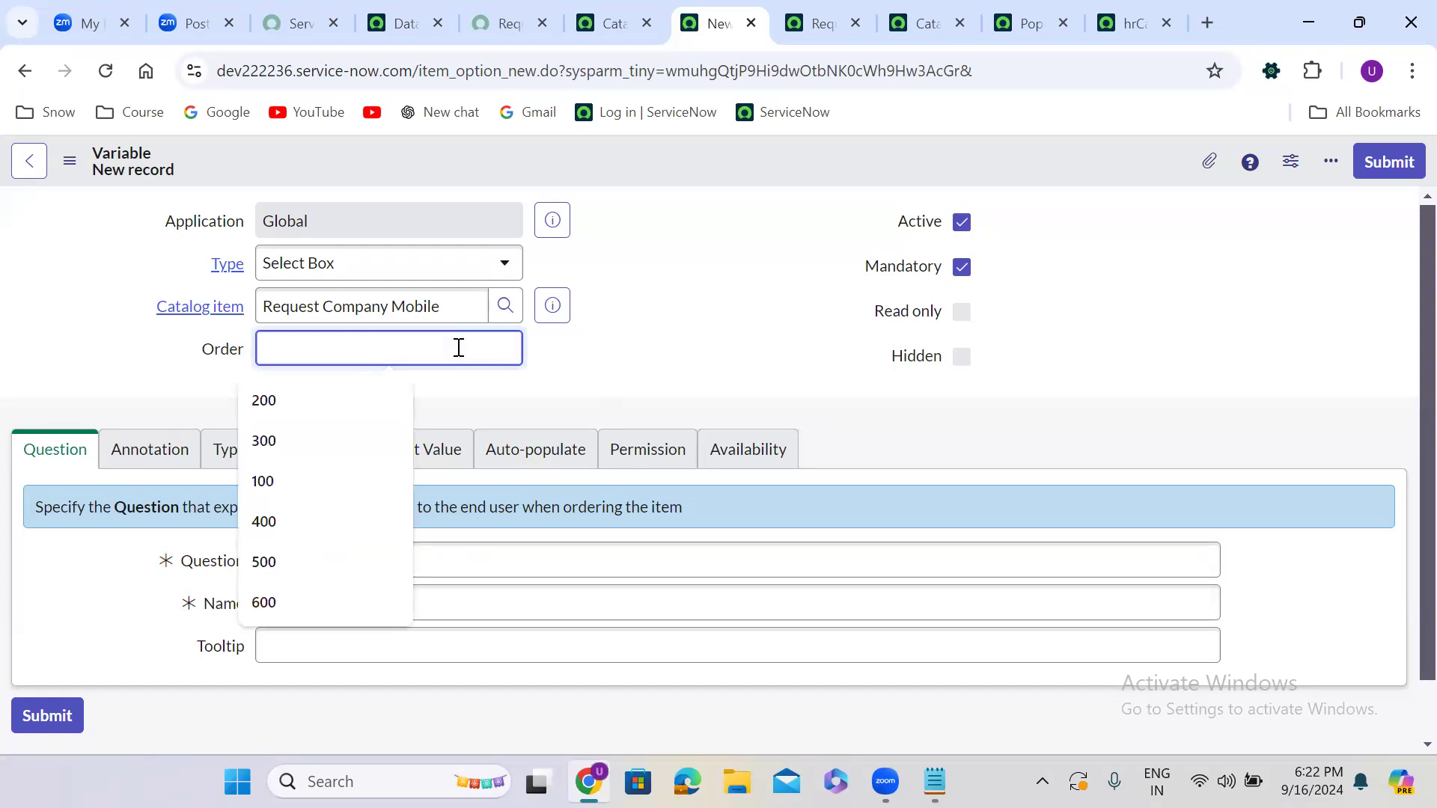
text(1000)
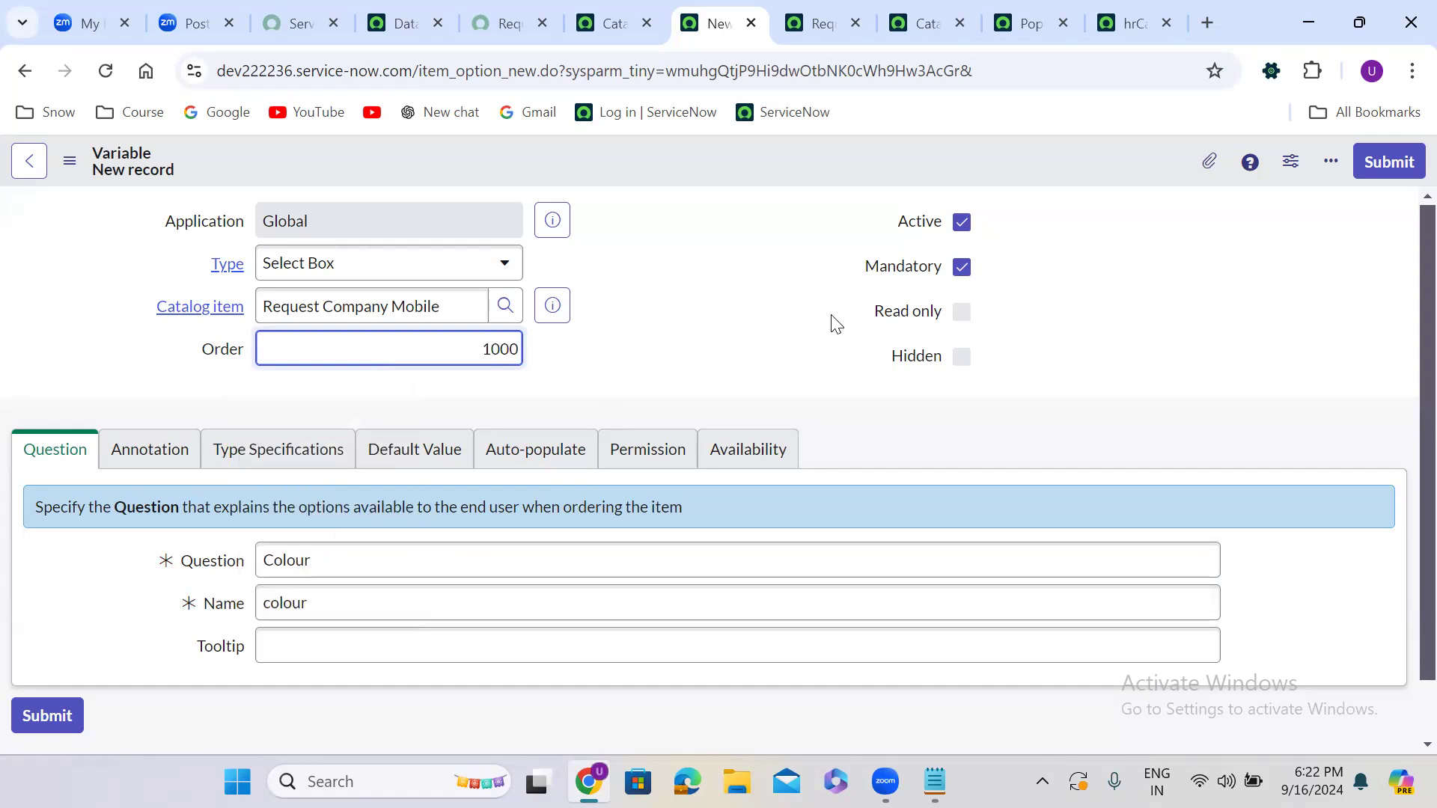
click(805, 401)
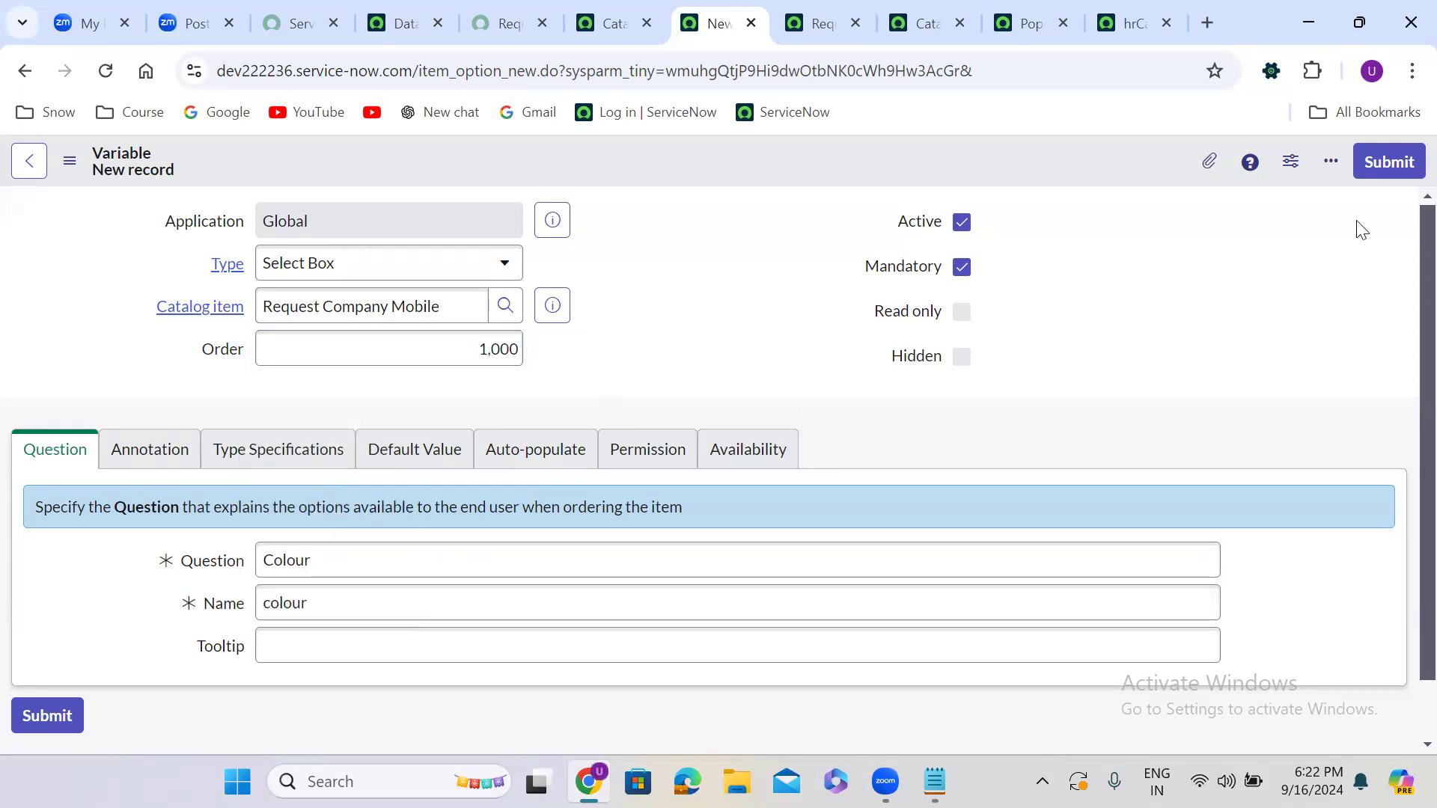
click(1388, 163)
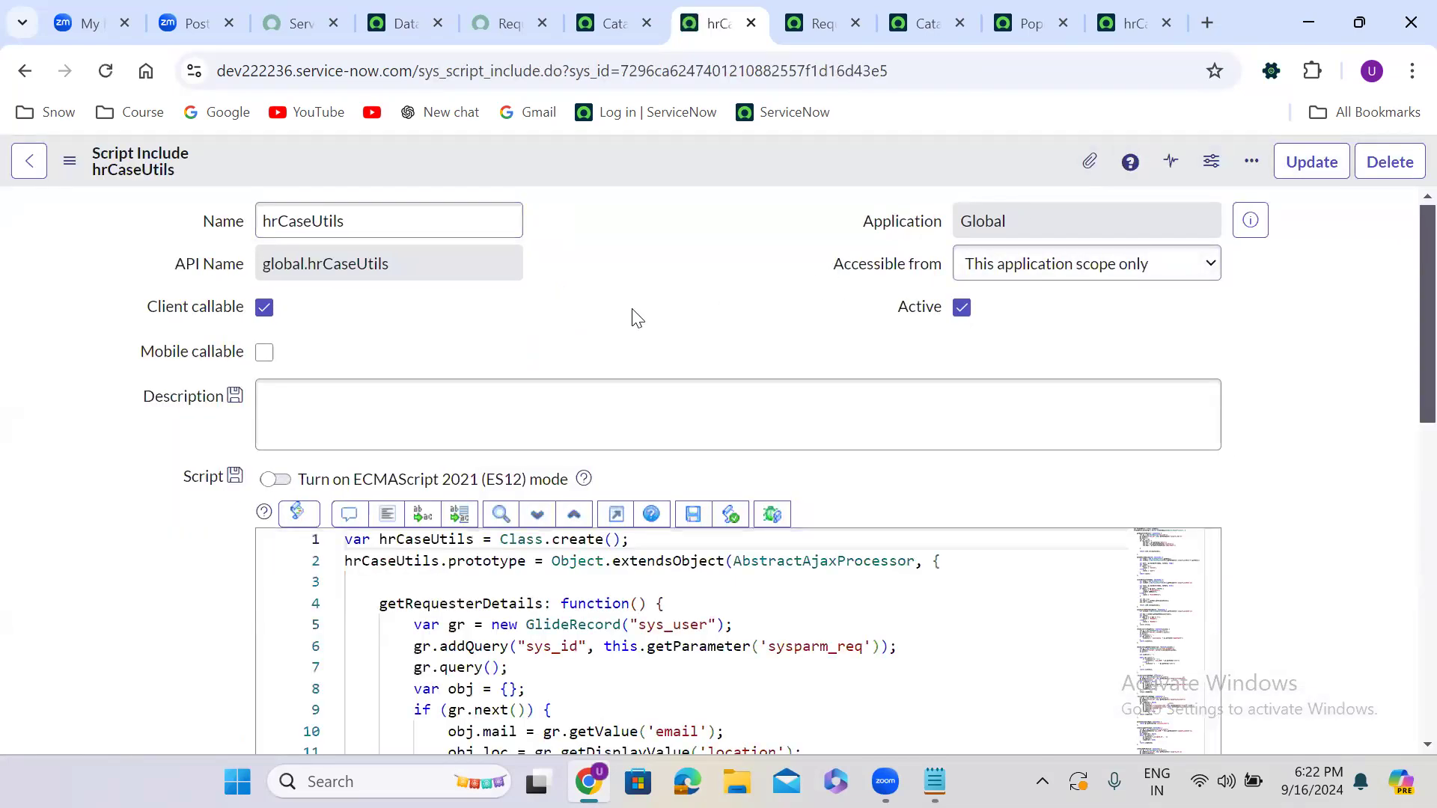
Return from the hrCaseUtils script include to the Request Company Mobile record and show its variables list.
scroll(632, 318, down, 10)
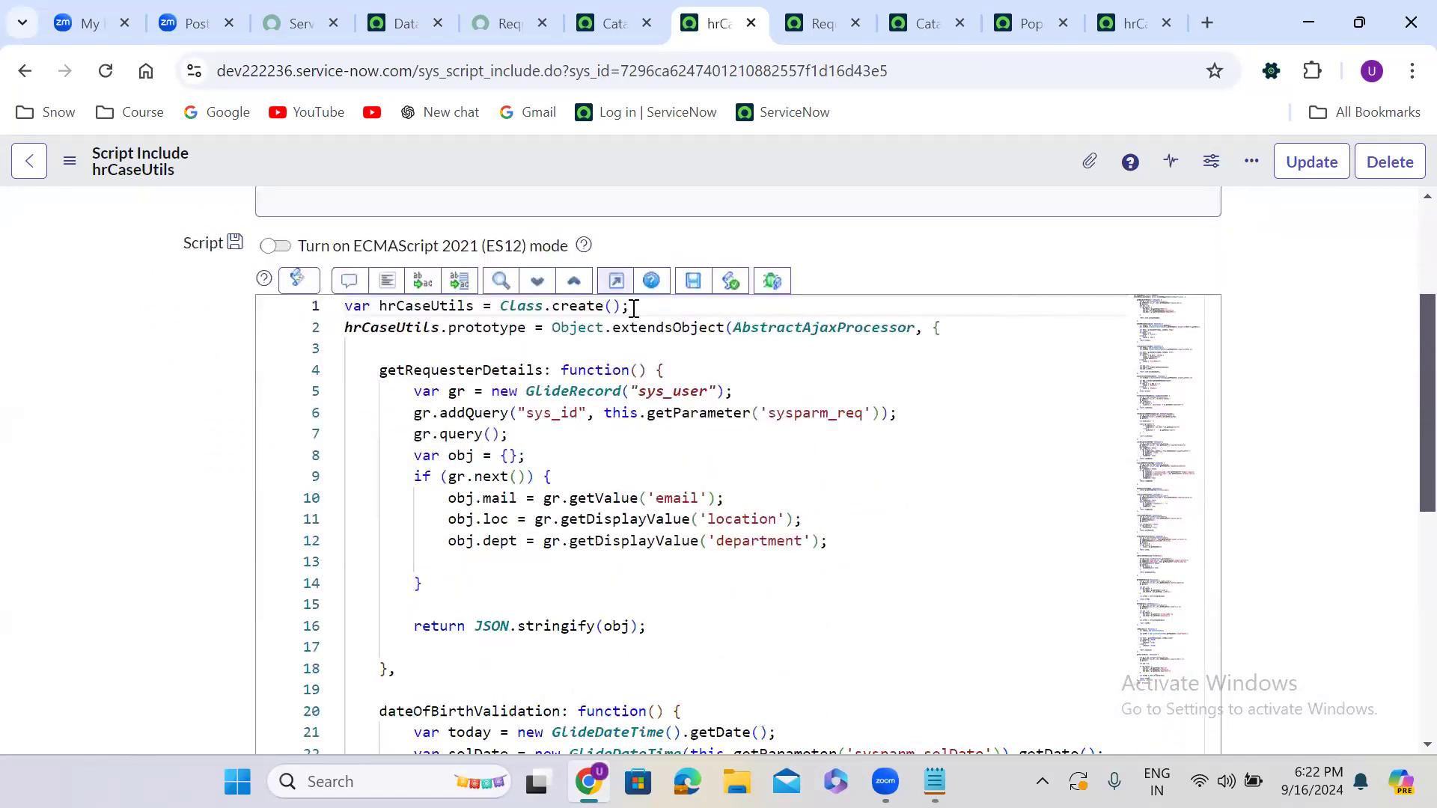
click(24, 71)
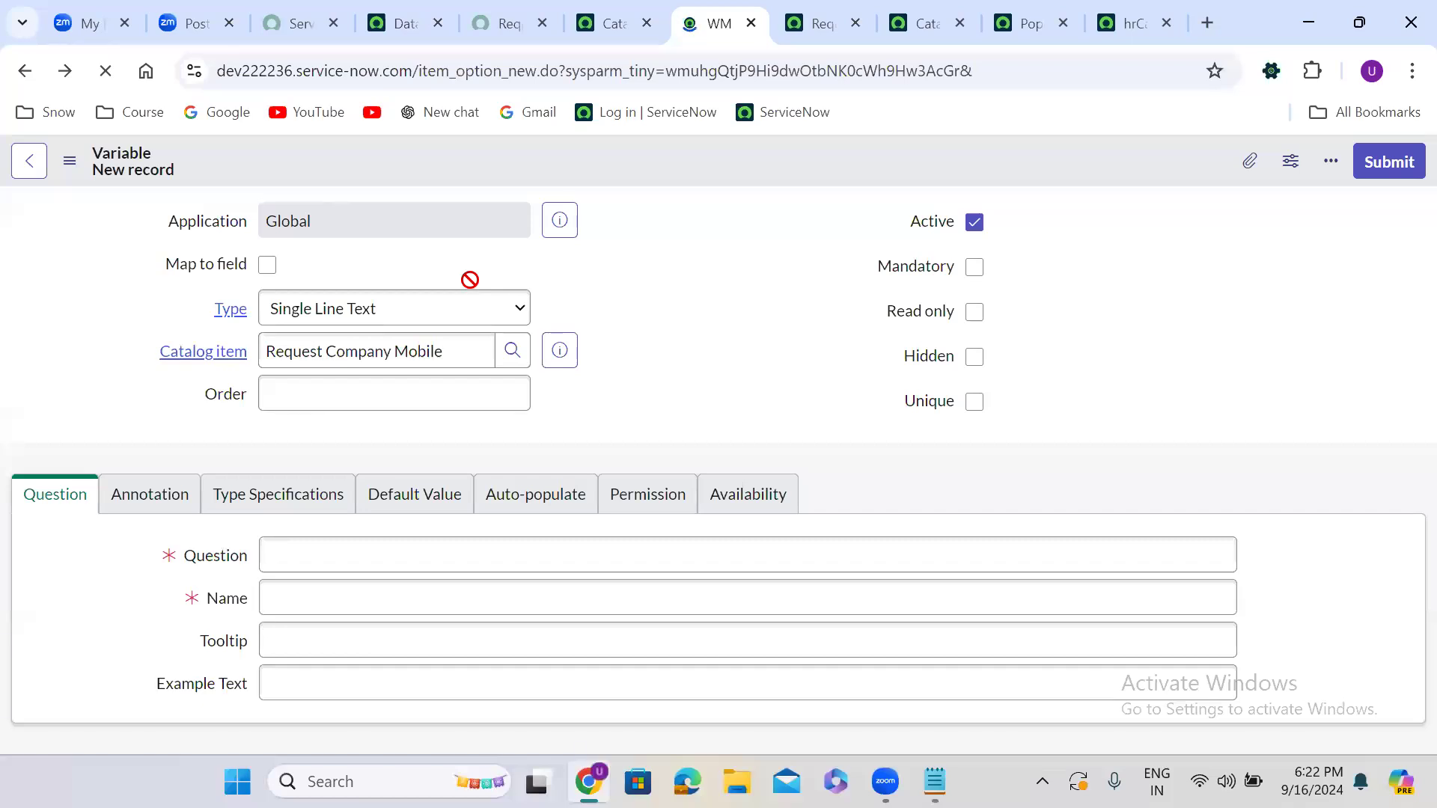
click(618, 24)
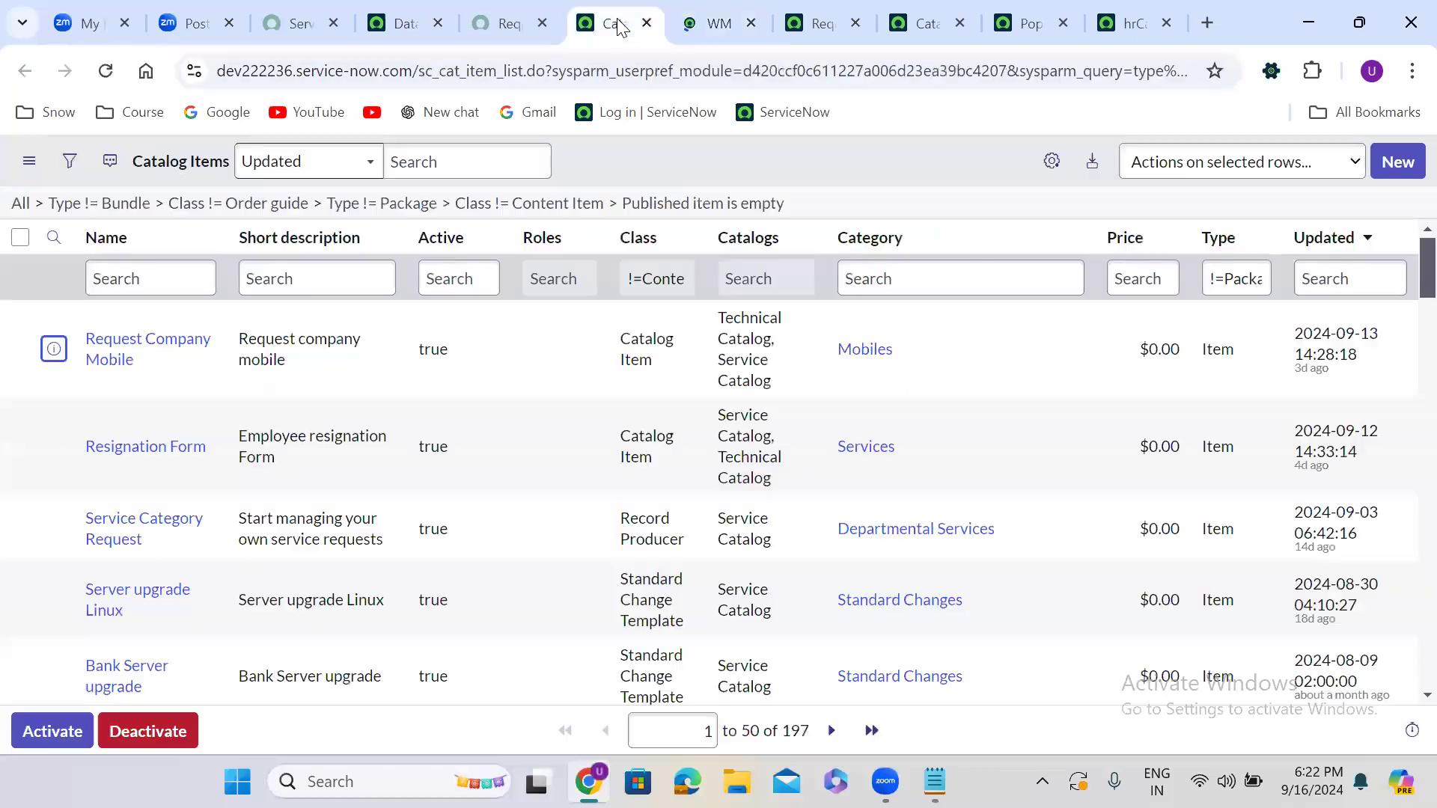
click(698, 16)
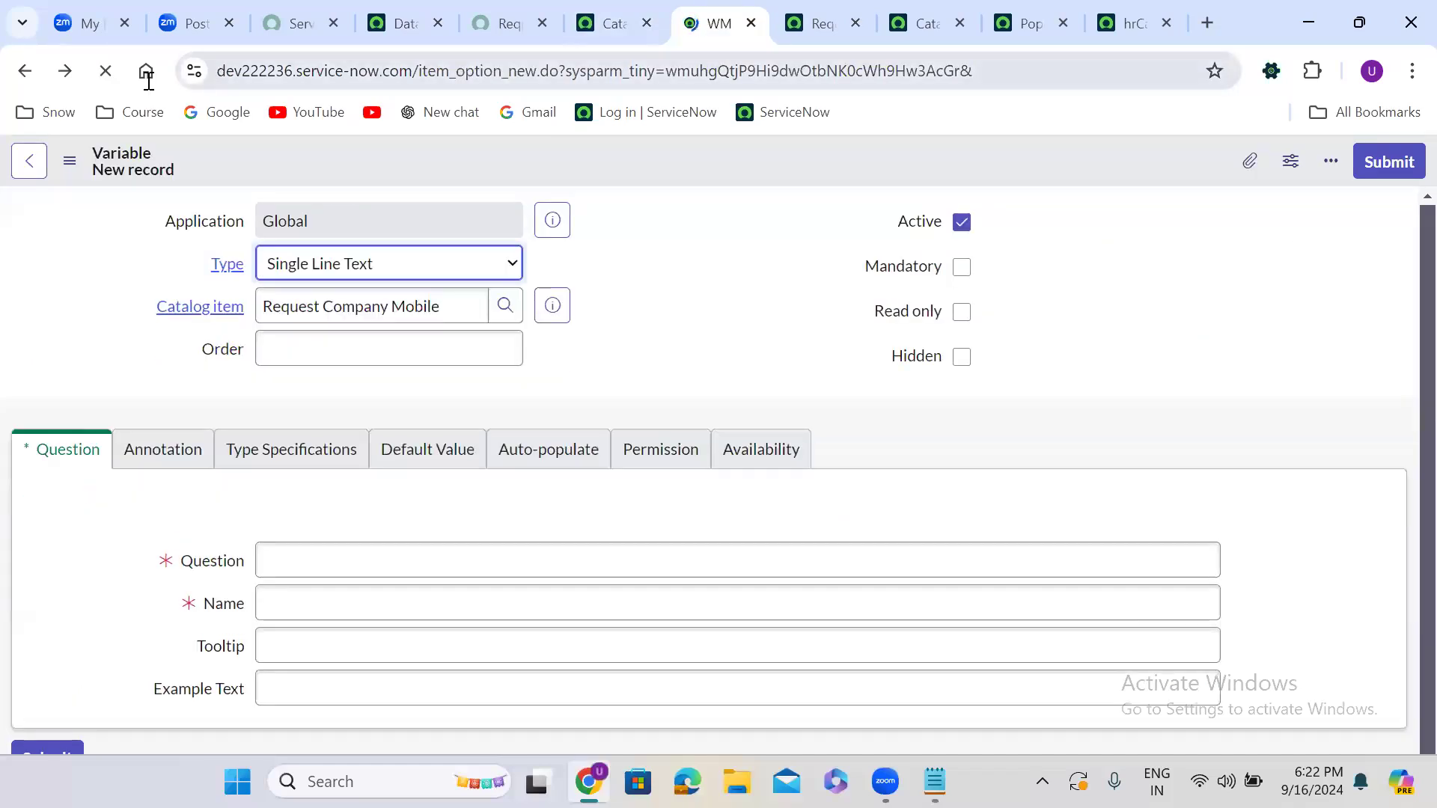
click(553, 306)
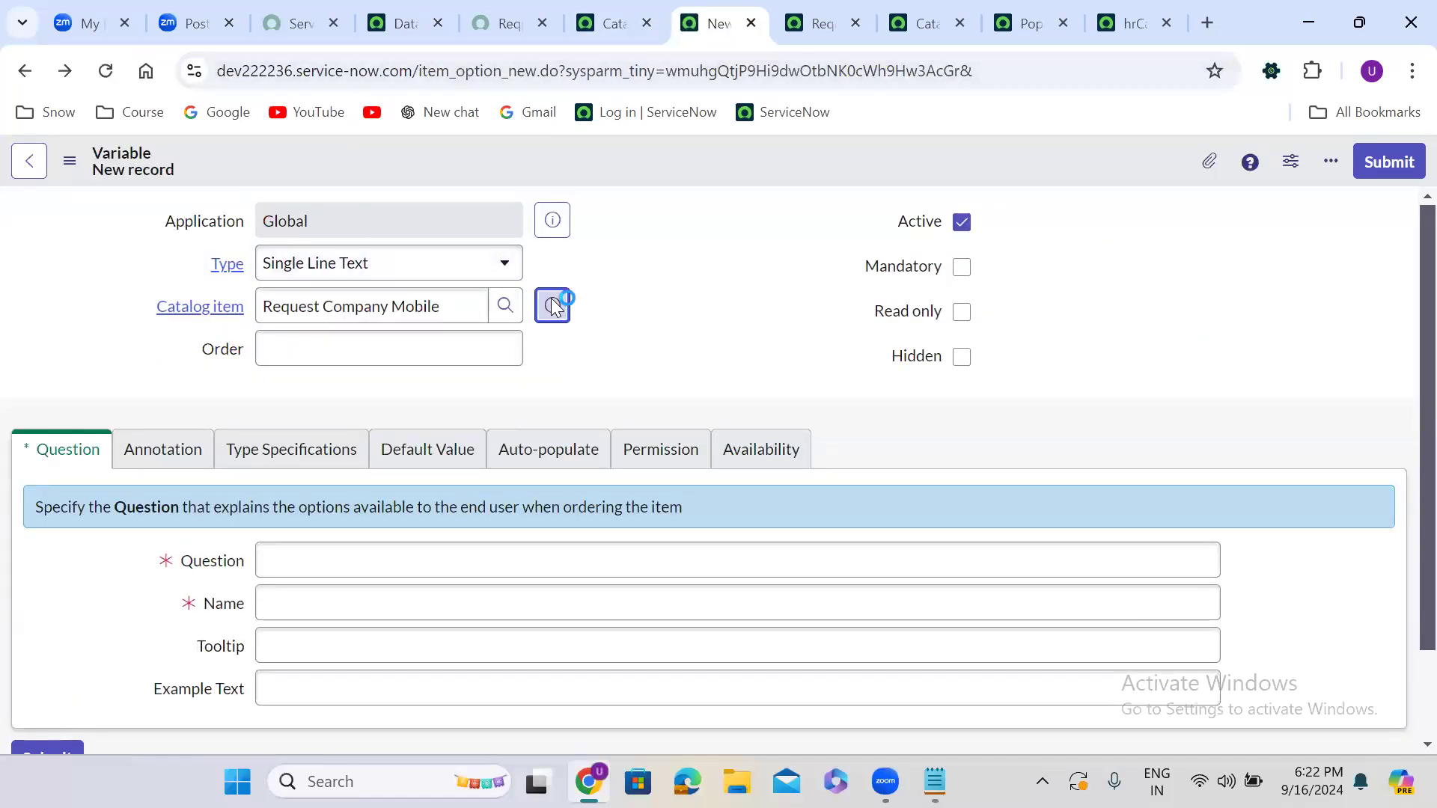
click(858, 367)
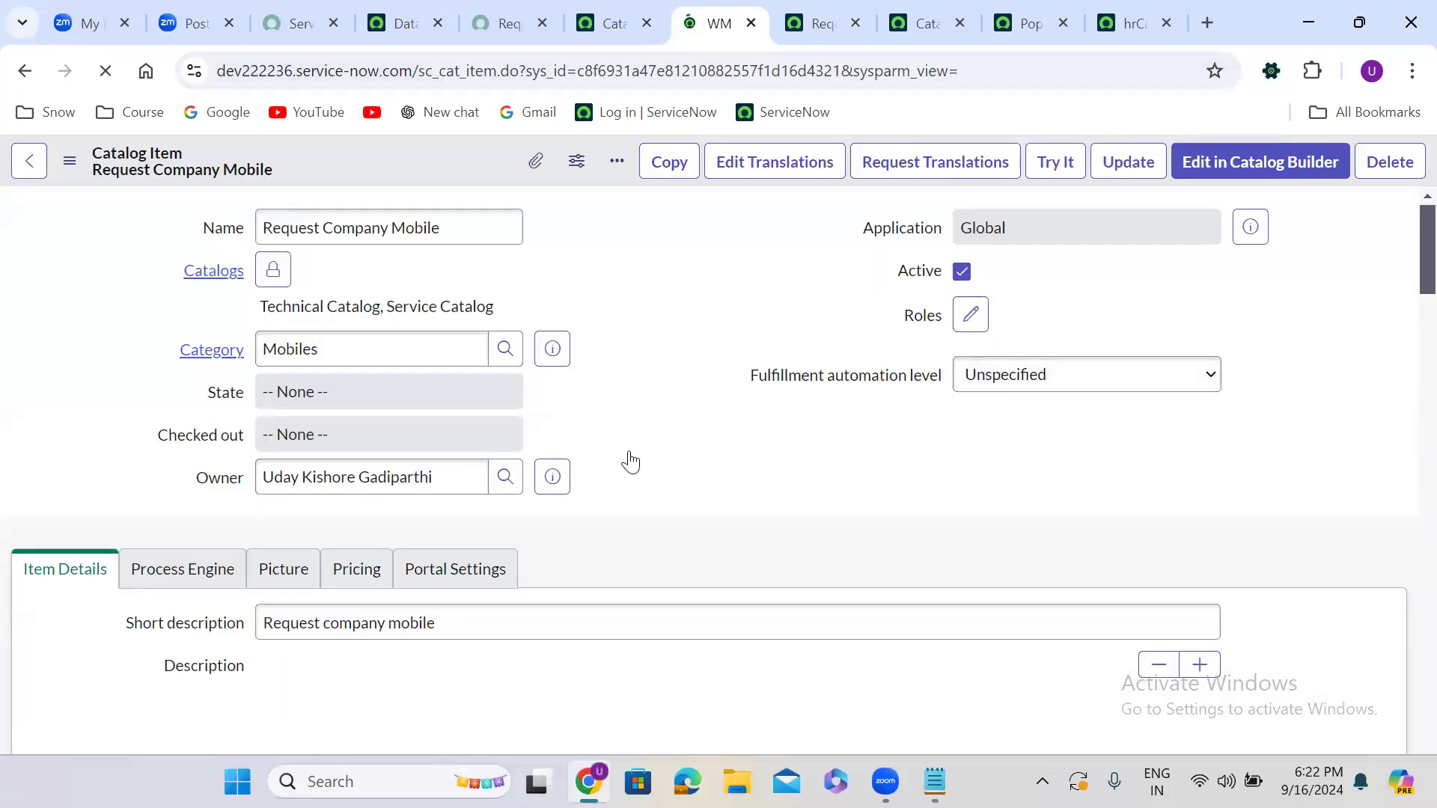
scroll(631, 461, down, 3)
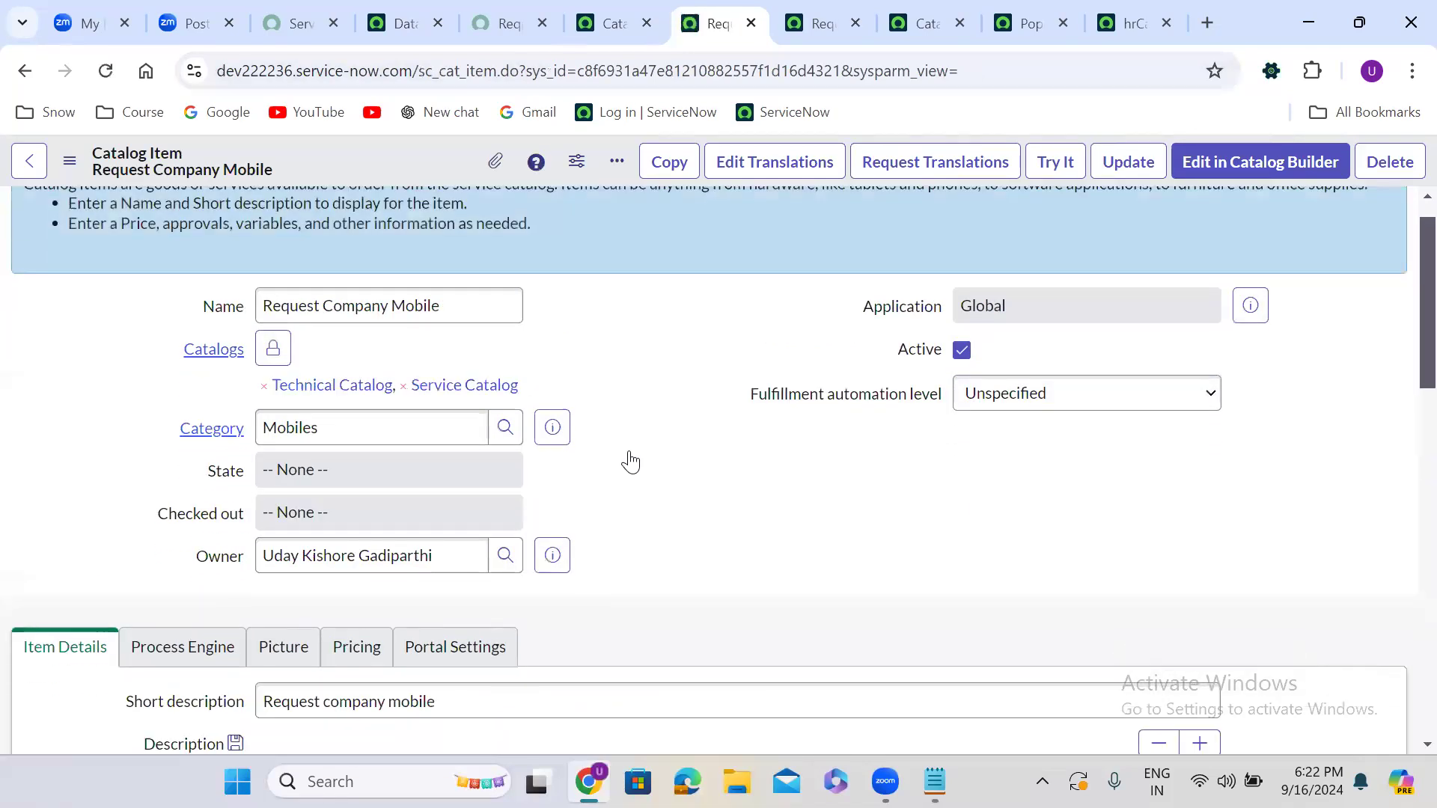
scroll(631, 459, down, 15)
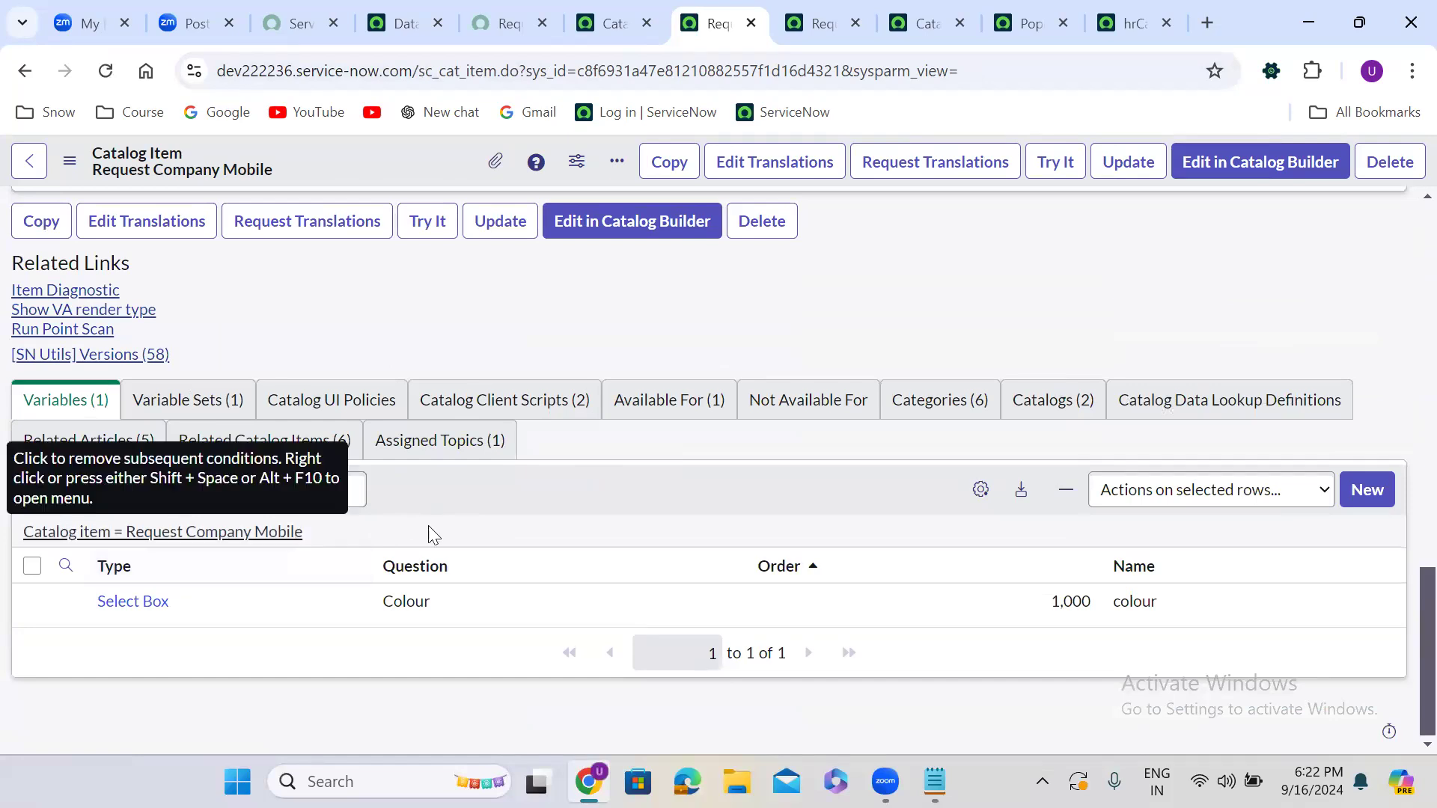
Start another variable for the catalog item with type Select Box and order 2000.
click(1366, 494)
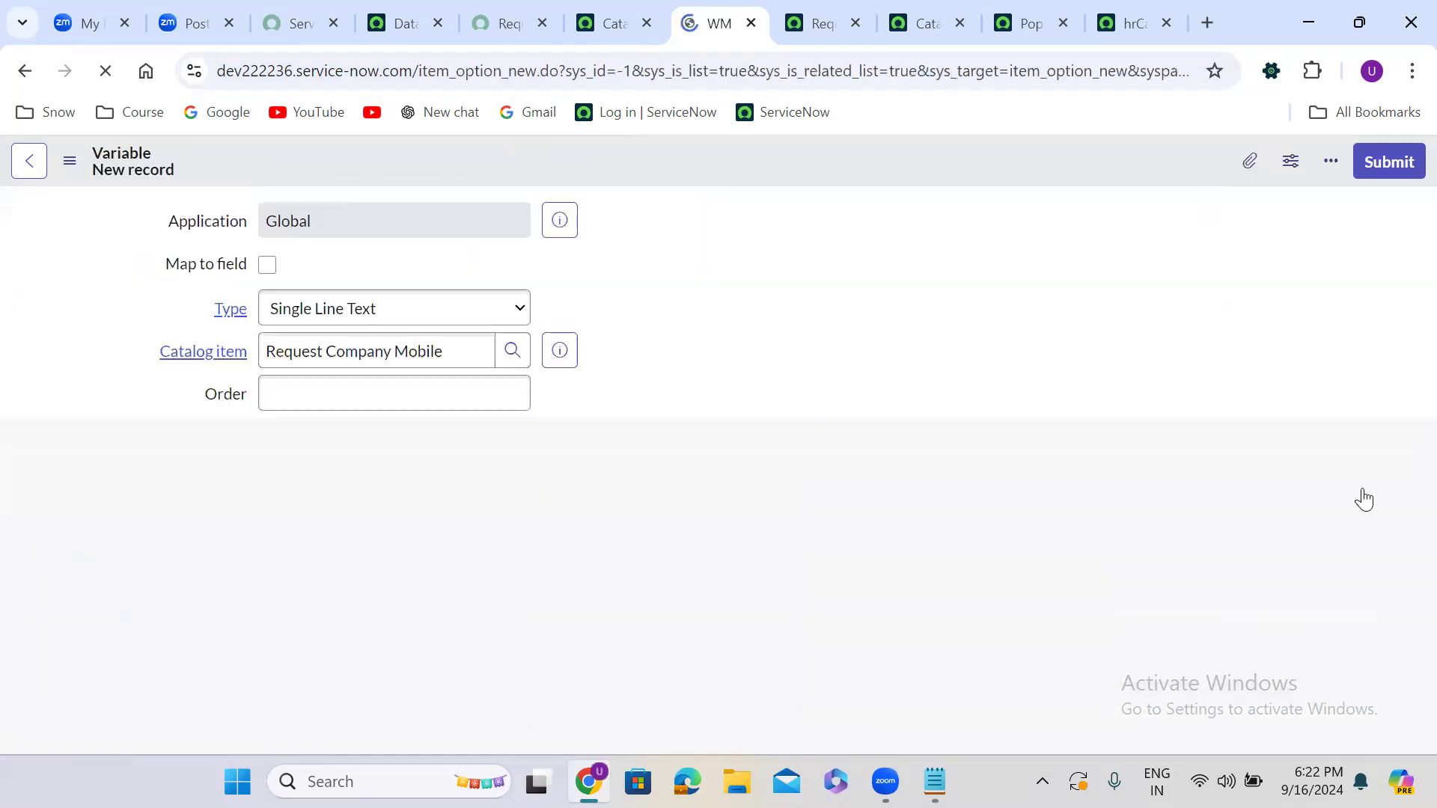
click(419, 309)
key(Up)
key(Return)
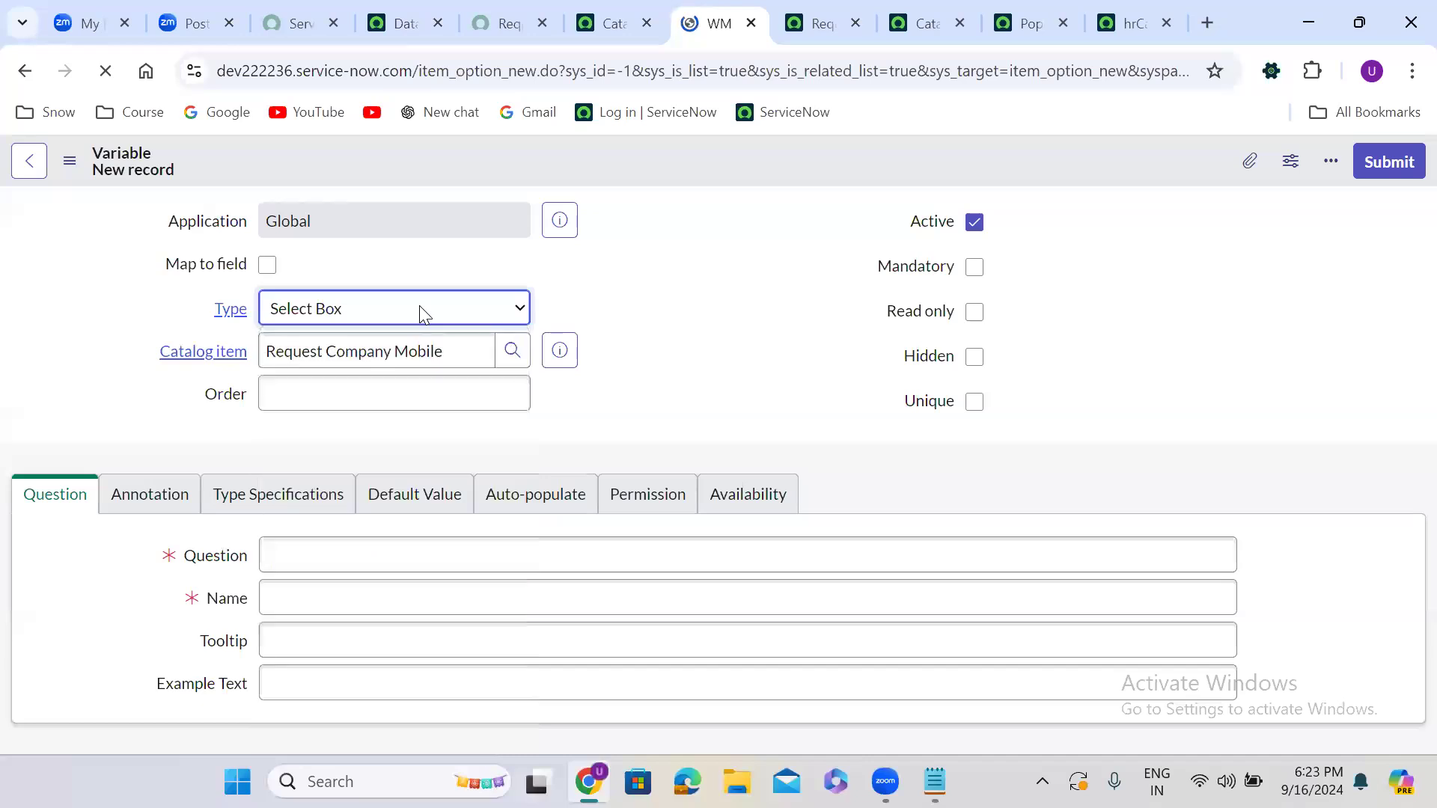
click(388, 392)
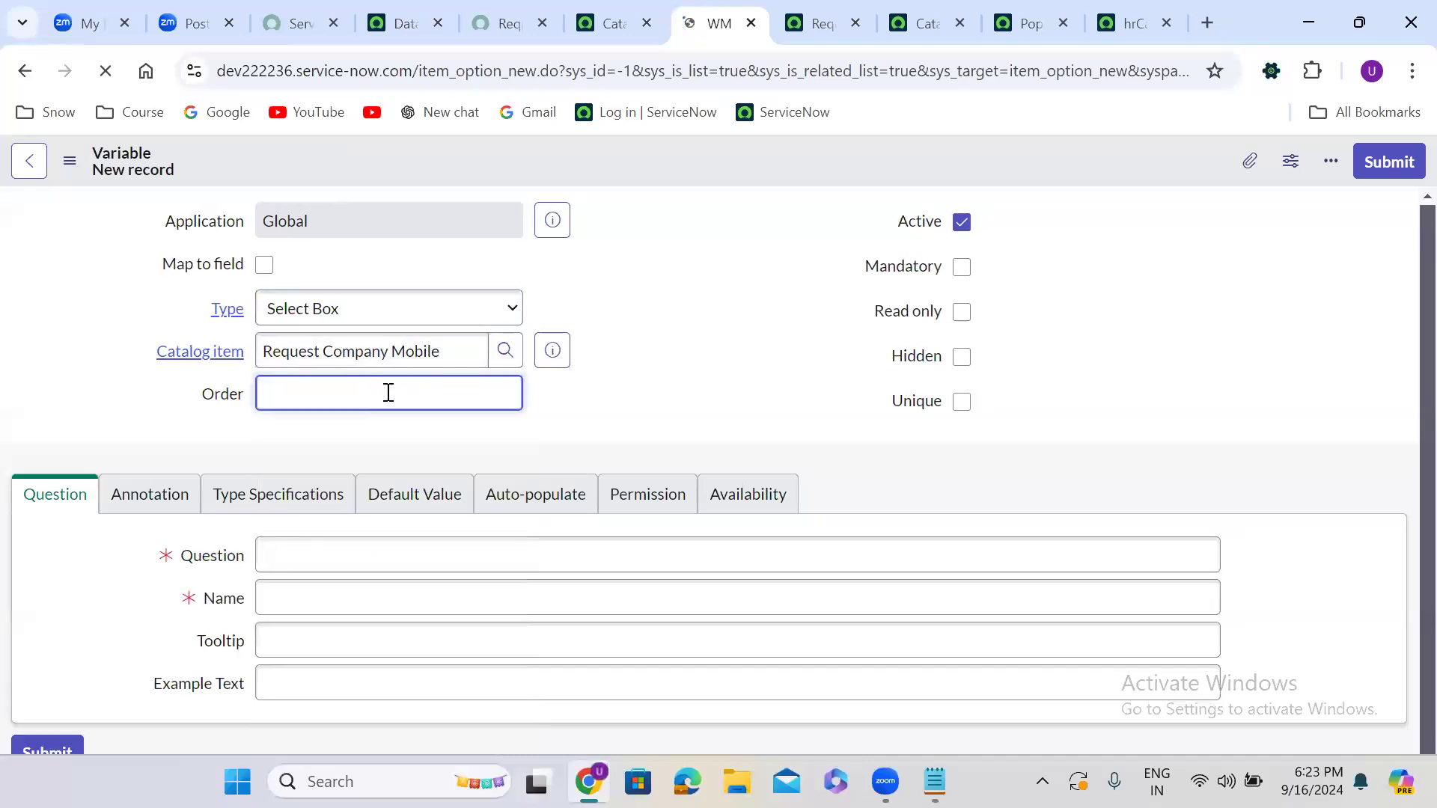
text(2000)
click(648, 395)
Enter Storage as the question, make the variable mandatory with Include none enabled, and submit it.
scroll(648, 395, down, 1)
click(385, 482)
text(Storage)
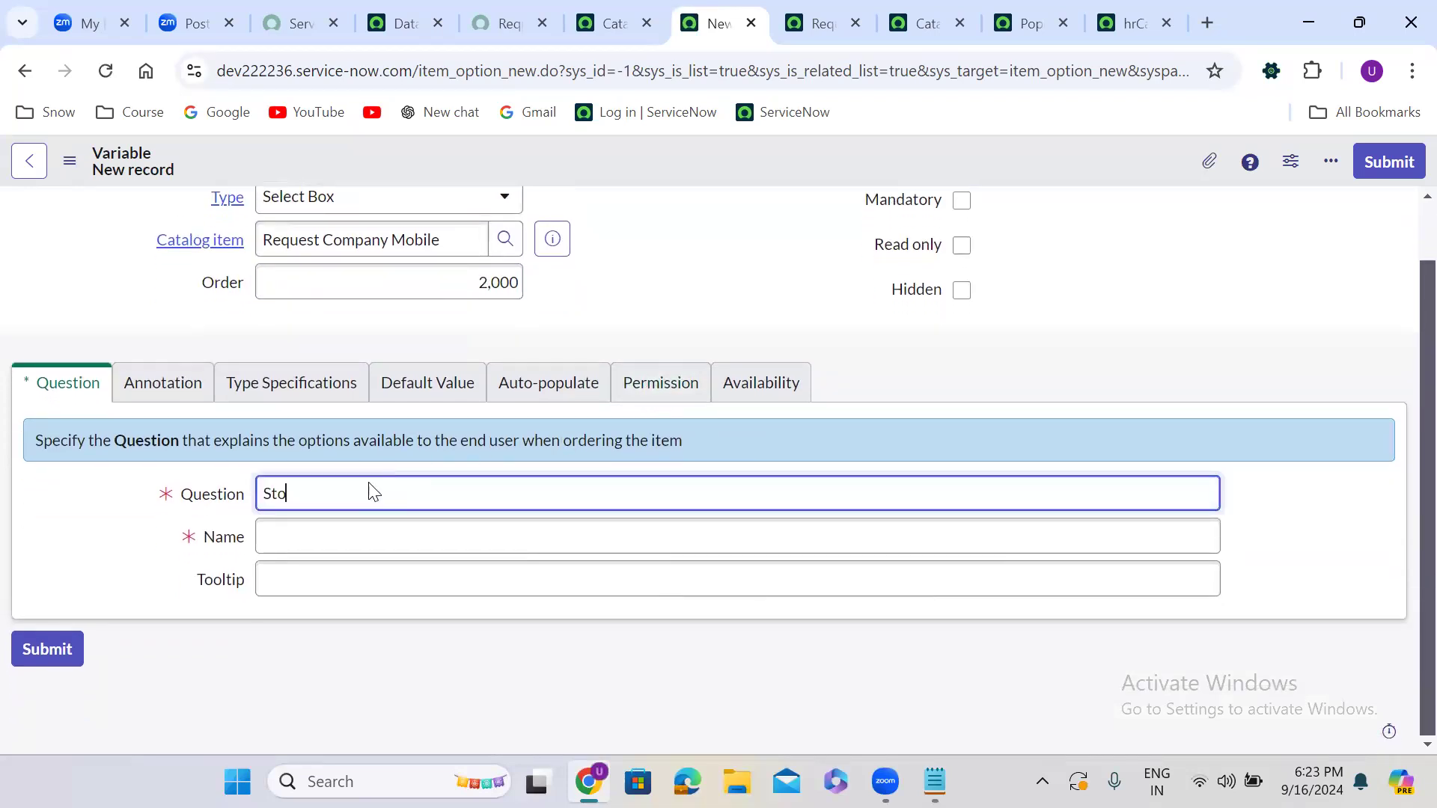
click(892, 348)
click(962, 201)
scroll(965, 206, up, 1)
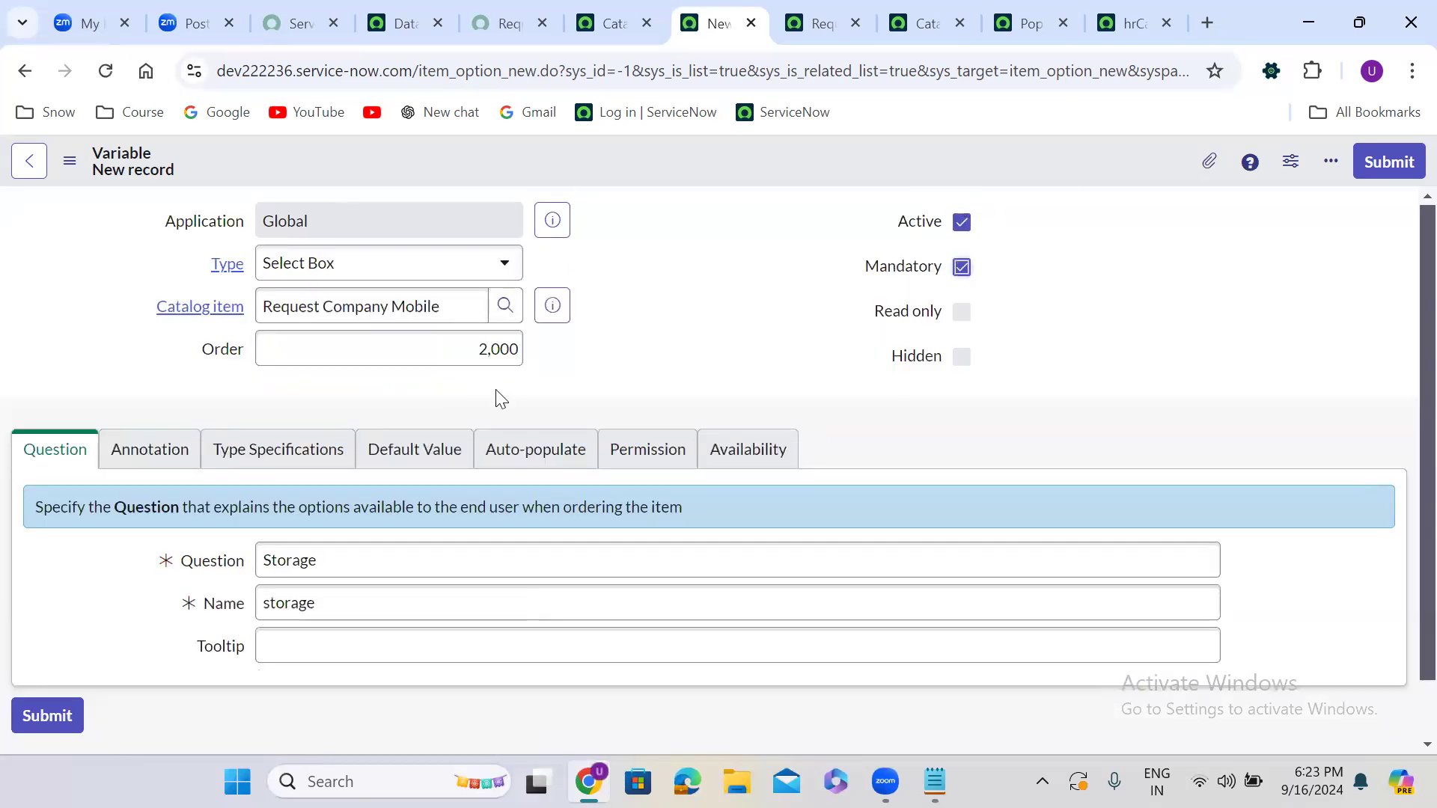
click(327, 458)
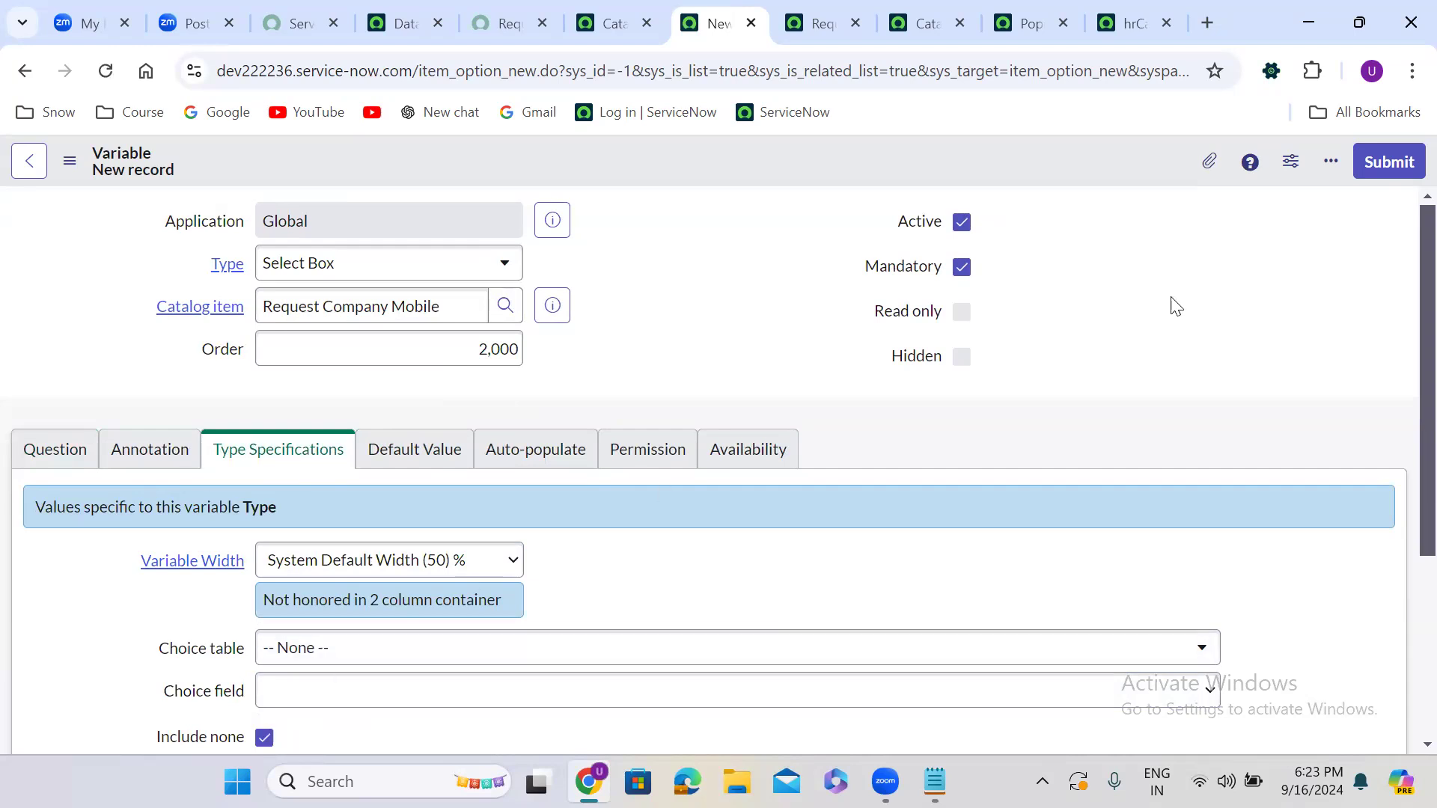
click(1393, 160)
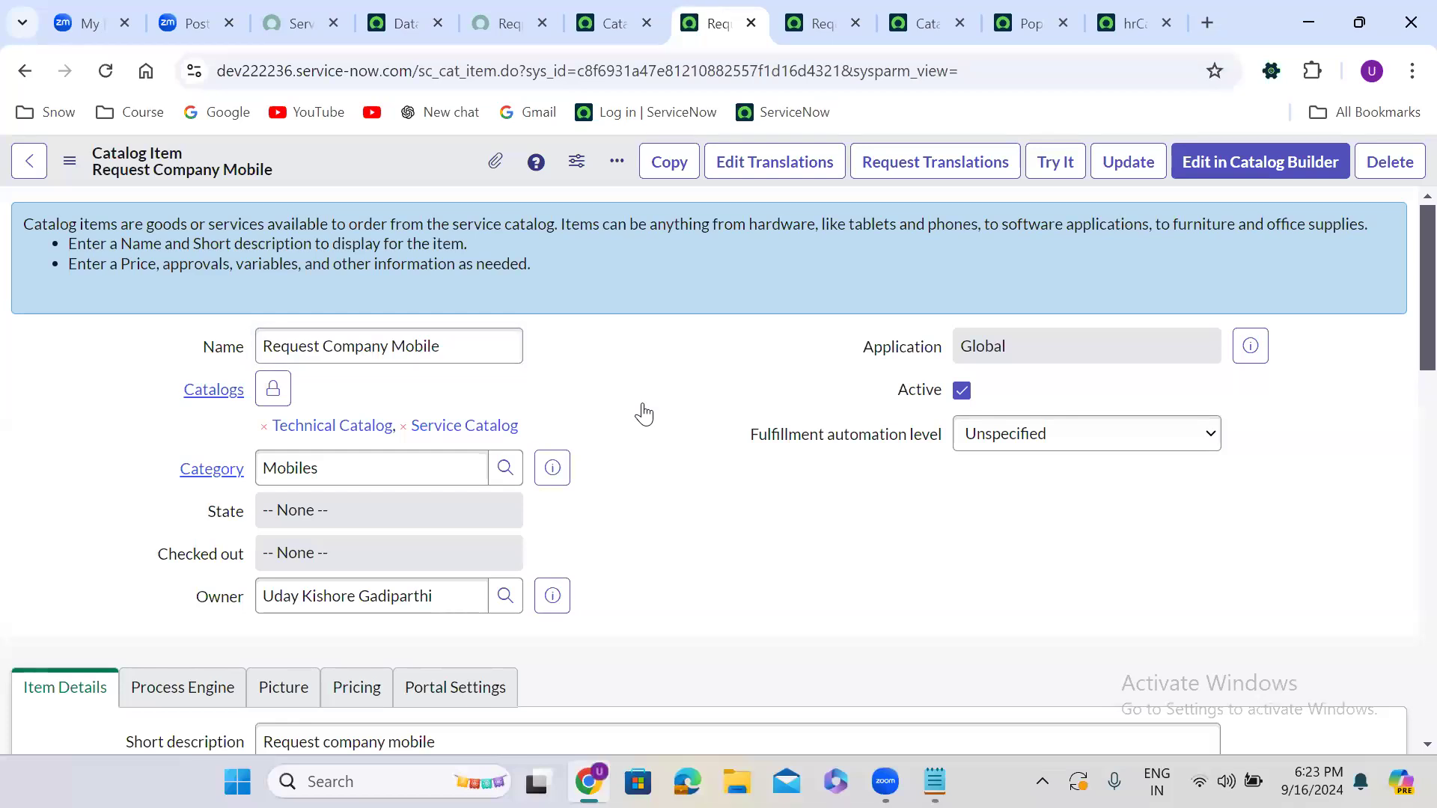
Start a third variable for the catalog item with type Select Box and order 3000.
scroll(644, 413, down, 10)
scroll(643, 402, down, 5)
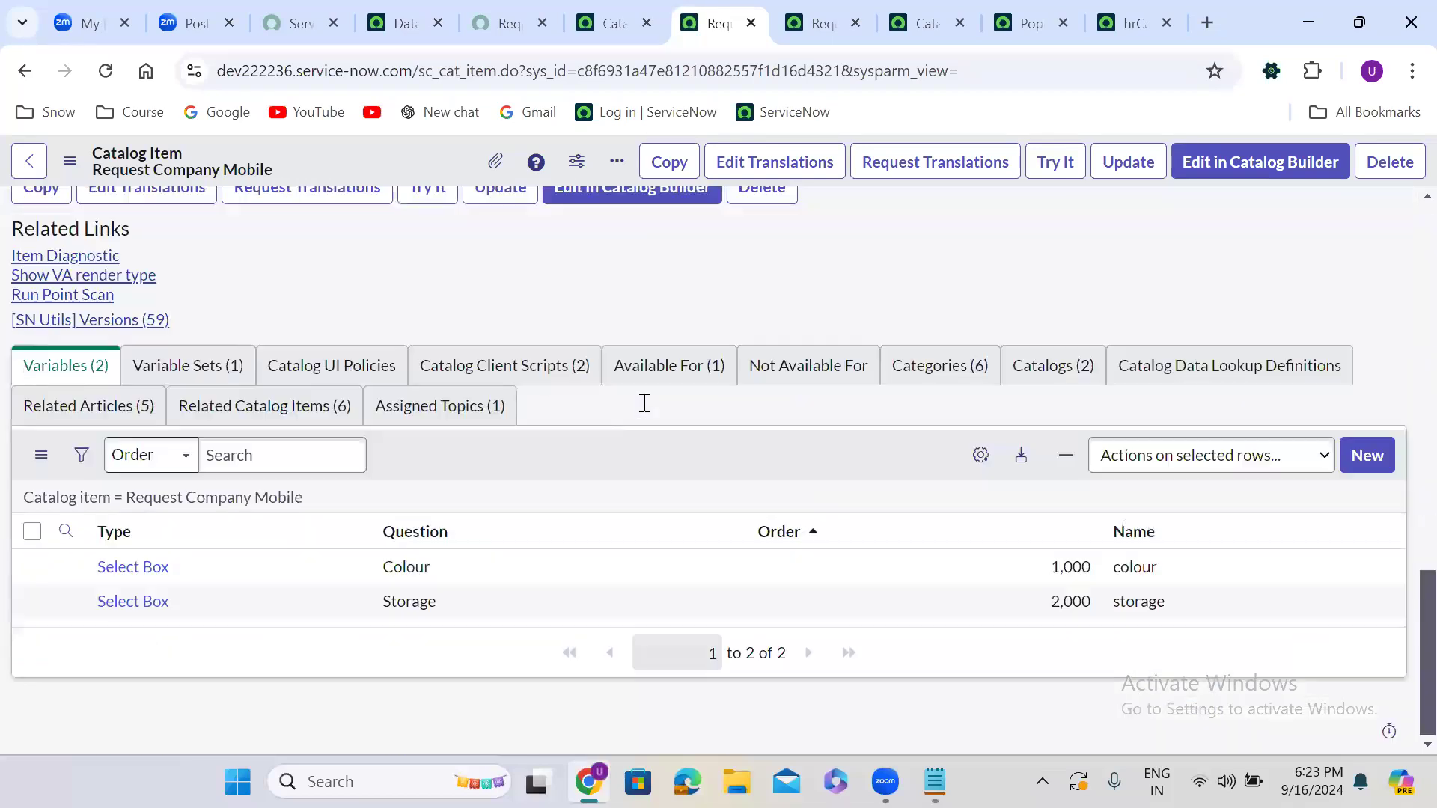
click(1377, 457)
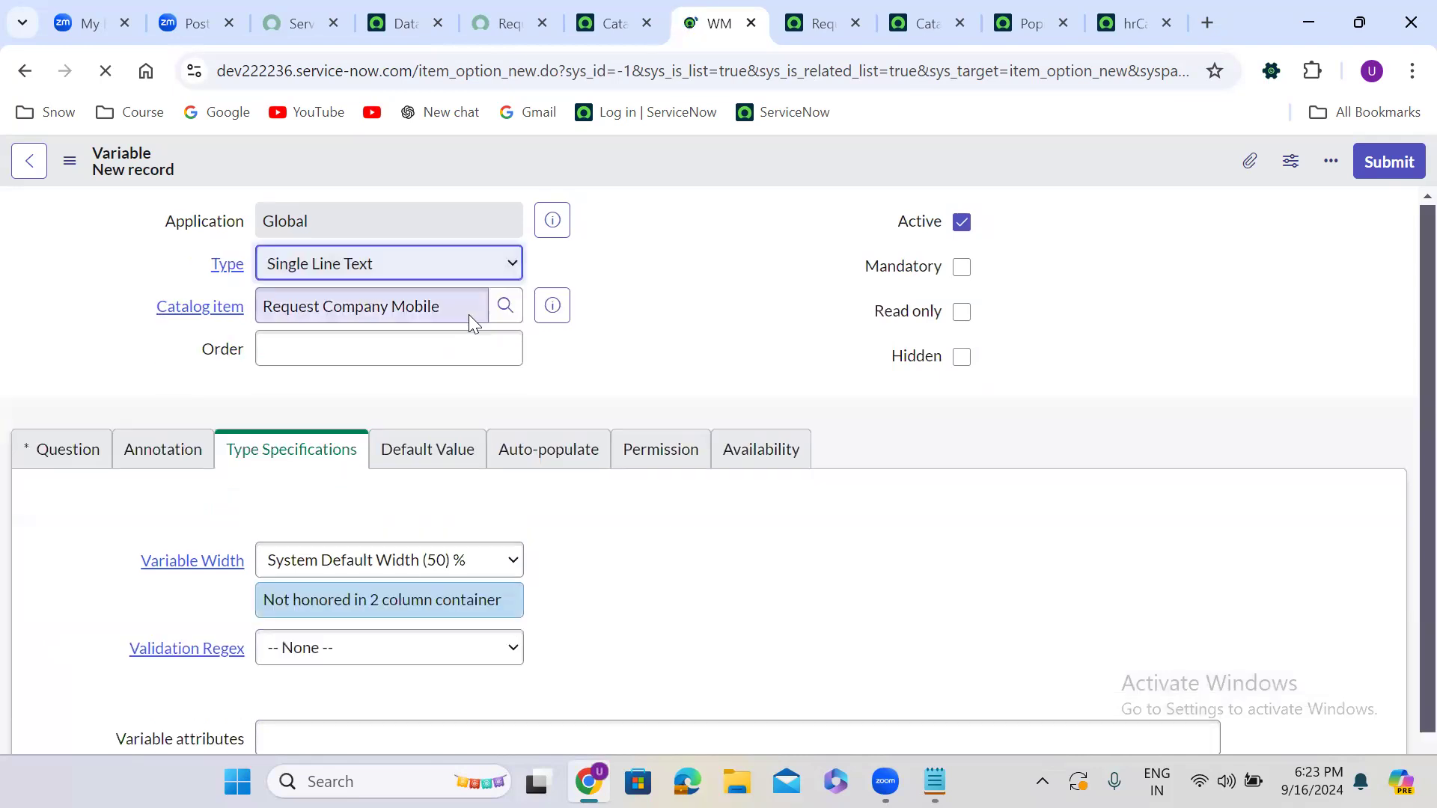
click(352, 269)
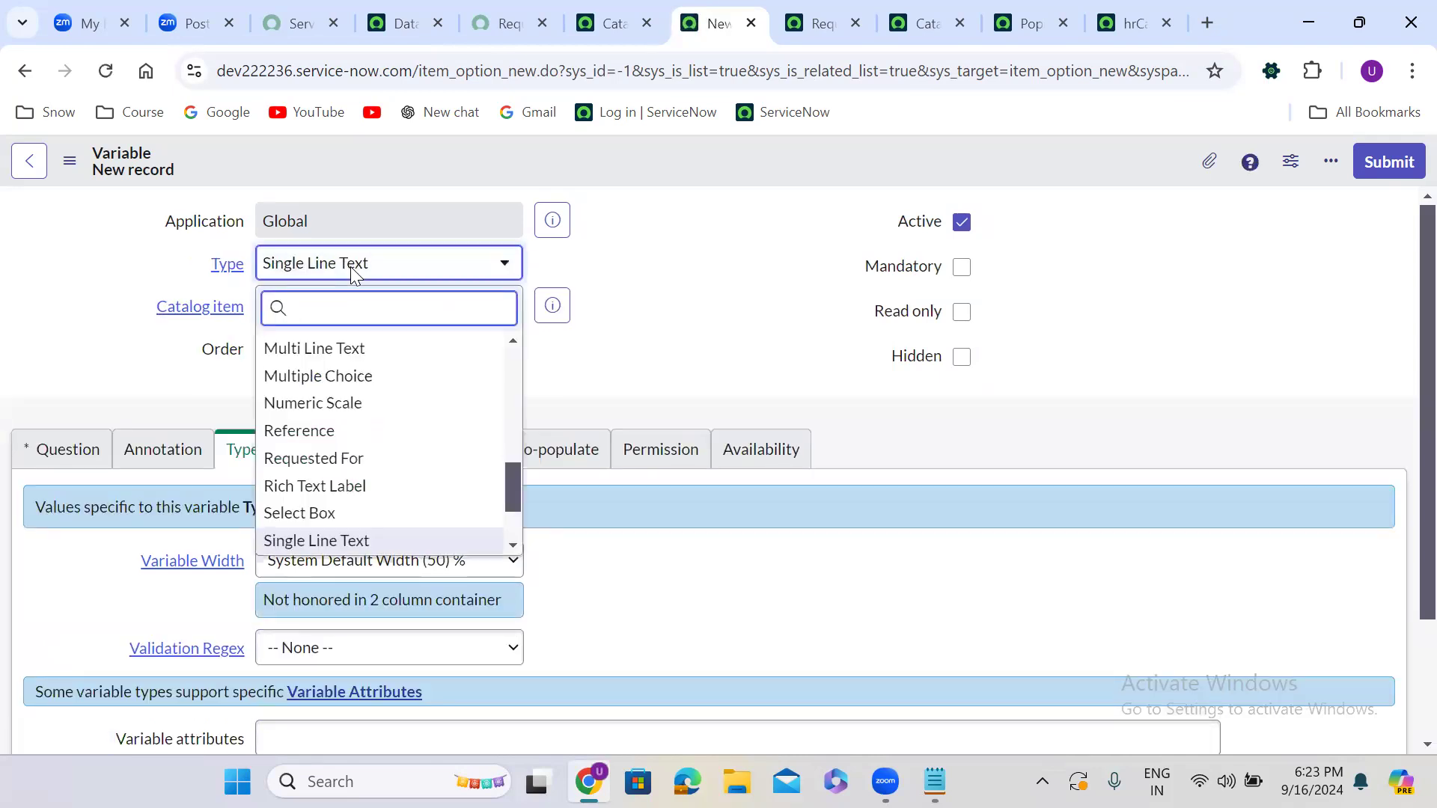
text(ele)
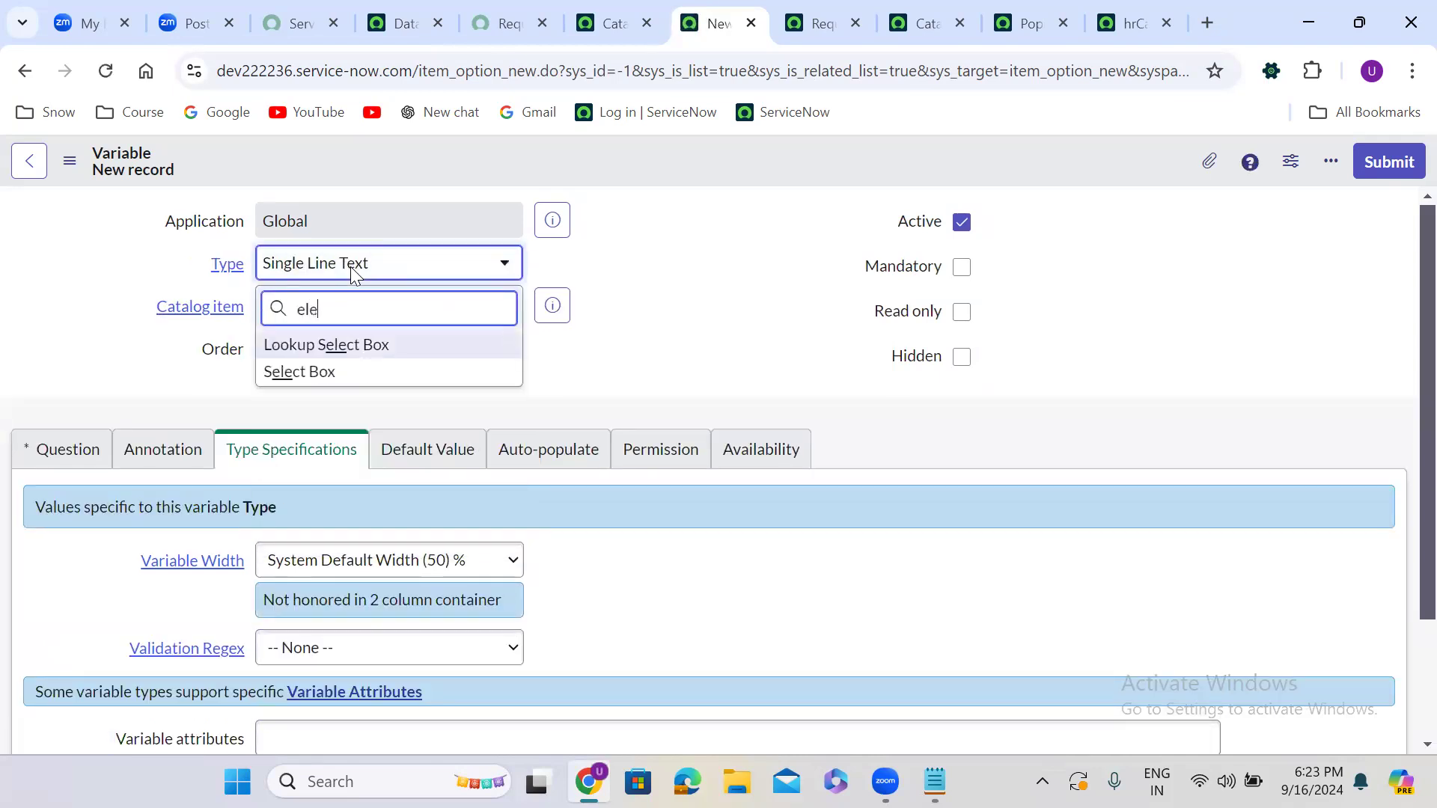
click(372, 374)
click(385, 351)
text(3000)
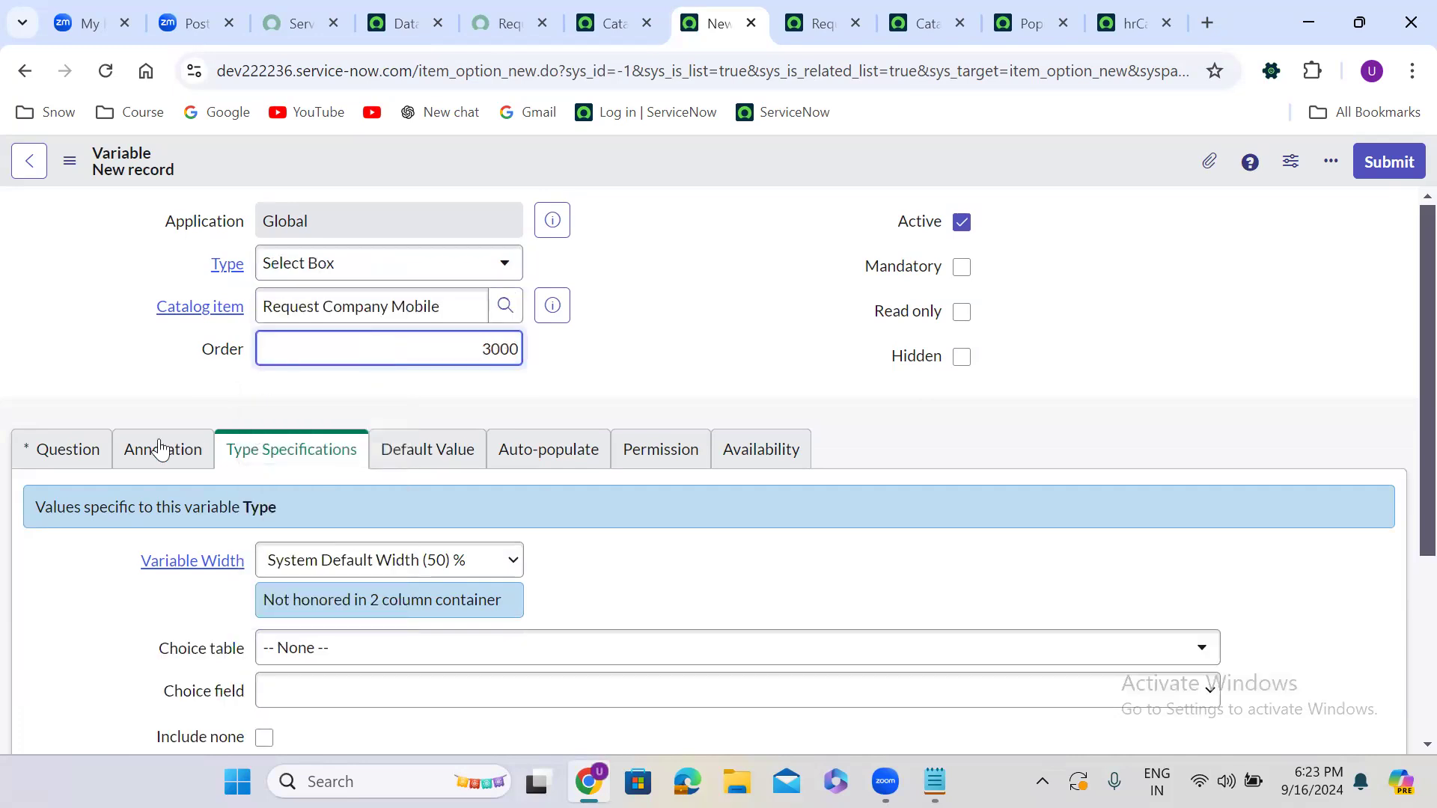
Enter RAM as the question, make the variable mandatory, submit it, and check the item's variables list.
click(77, 458)
click(312, 554)
text(RAM)
click(962, 267)
click(1390, 161)
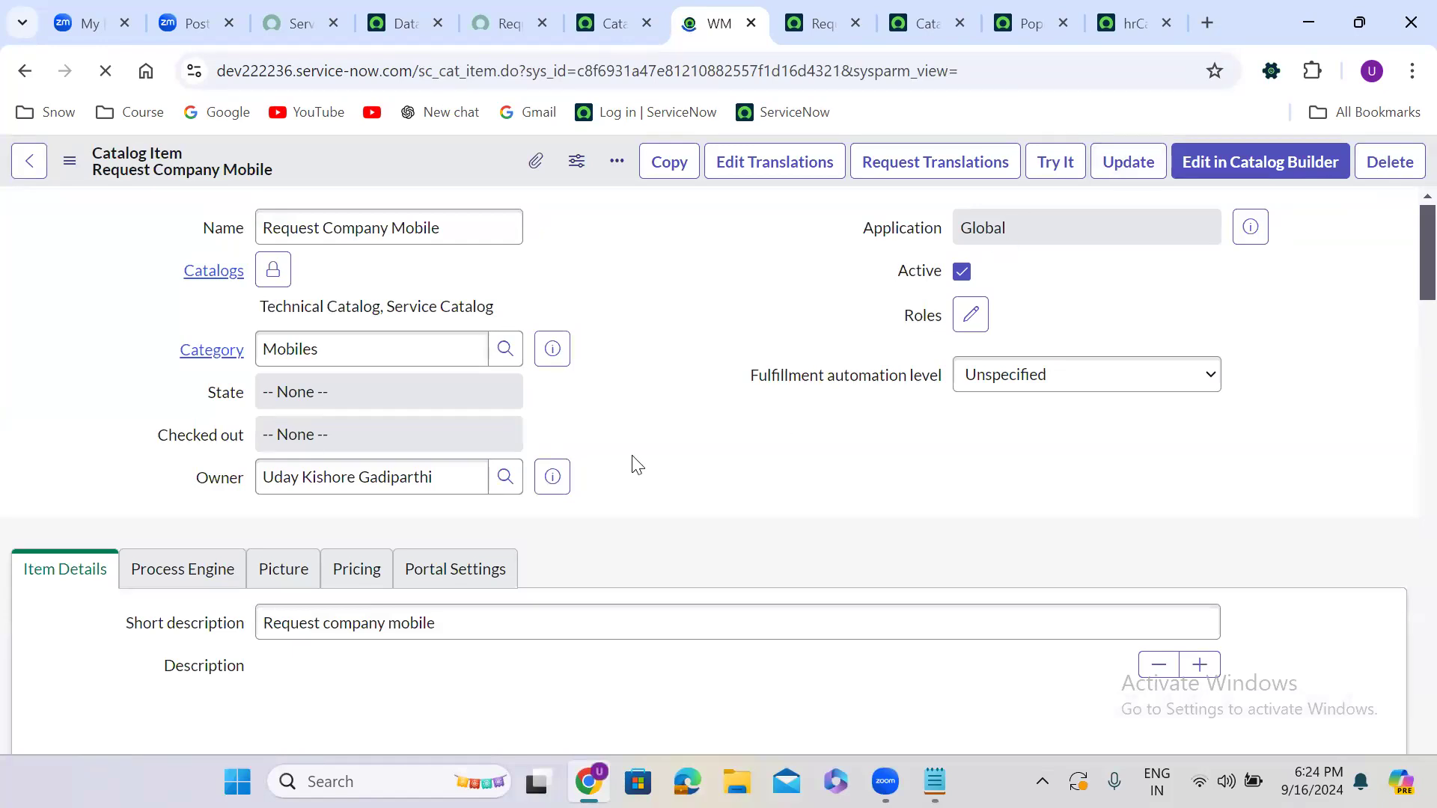
scroll(637, 466, down, 10)
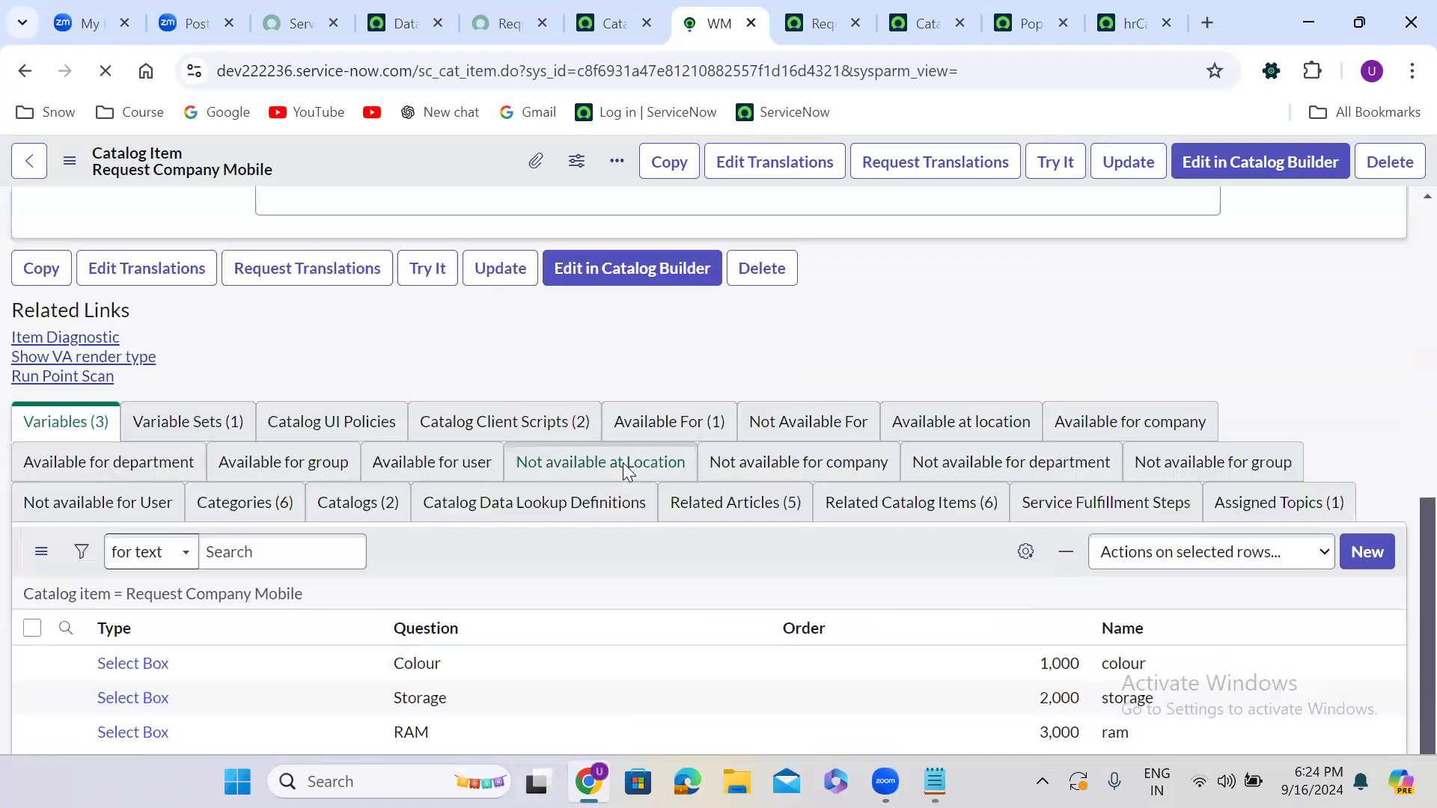
Start a fourth variable for the Request Company Mobile catalog item with type Multi Line Text.
scroll(623, 470, down, 2)
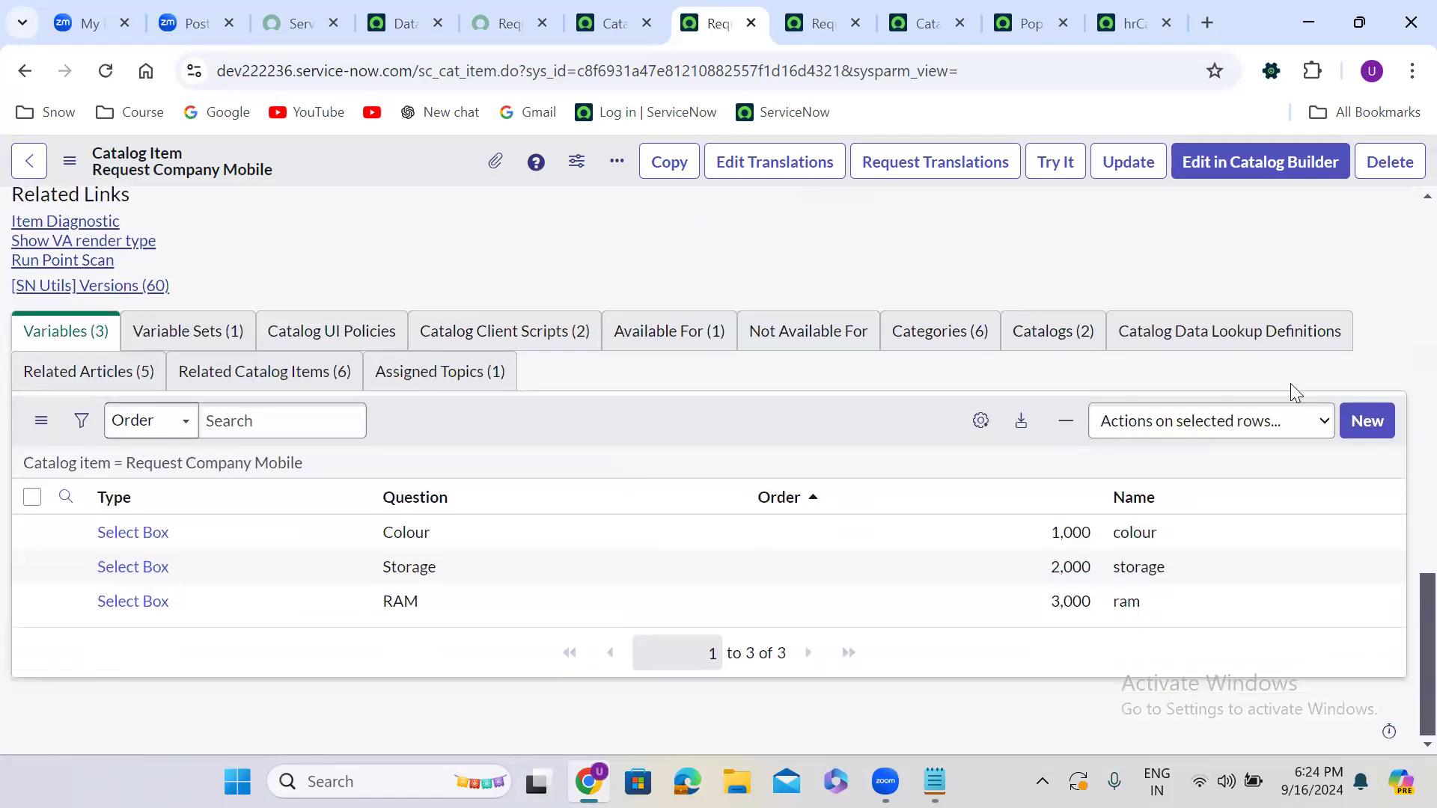
click(1365, 421)
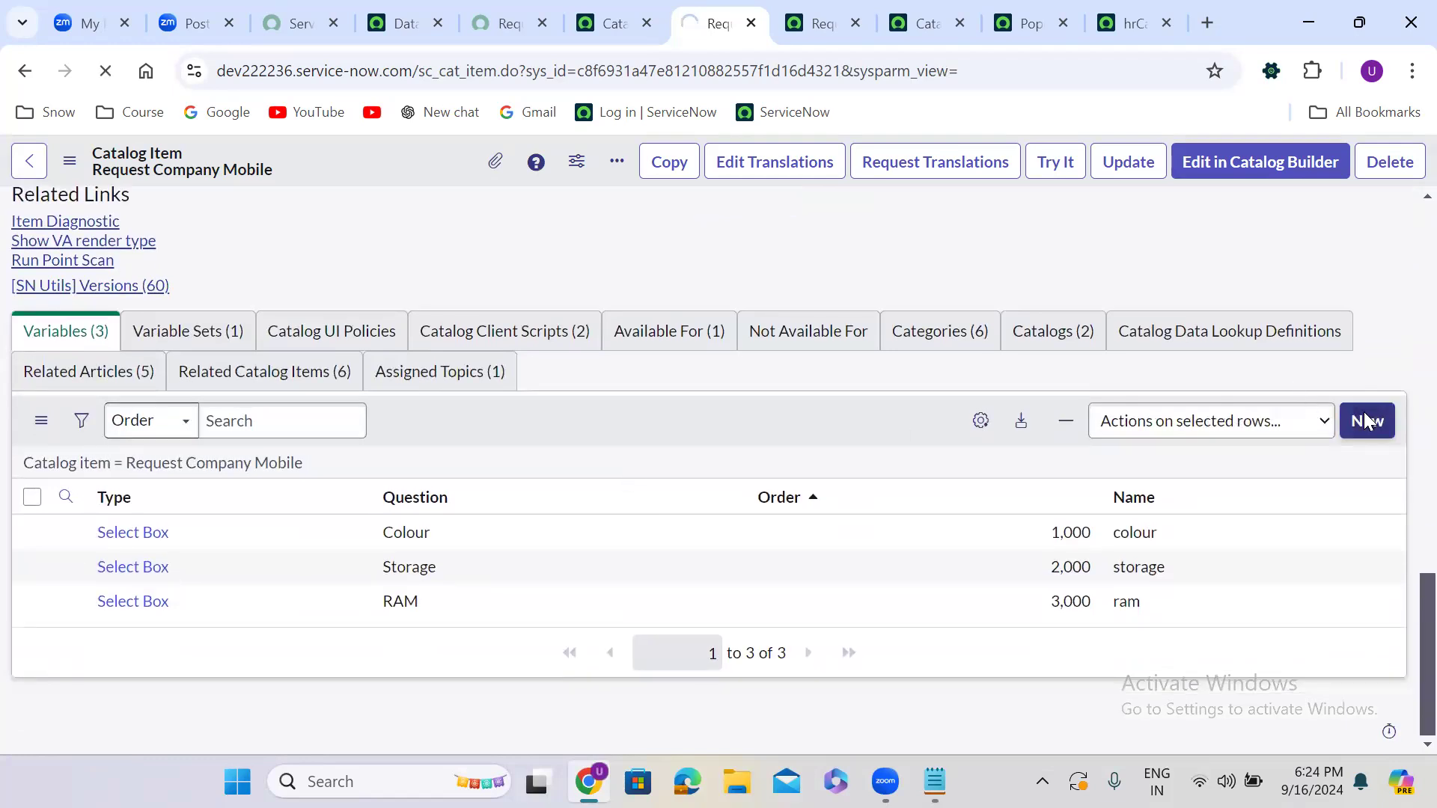
click(445, 383)
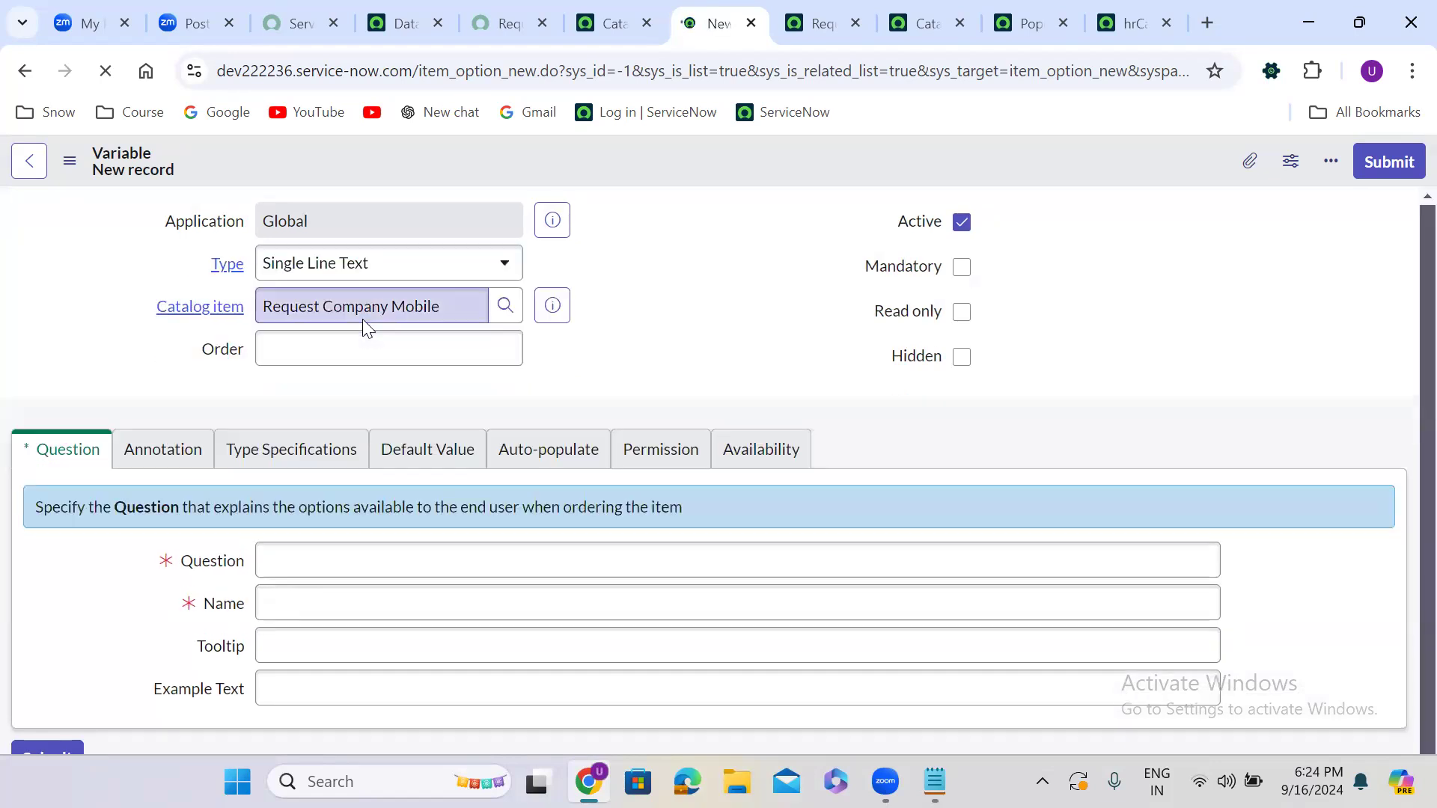
click(329, 272)
text(m)
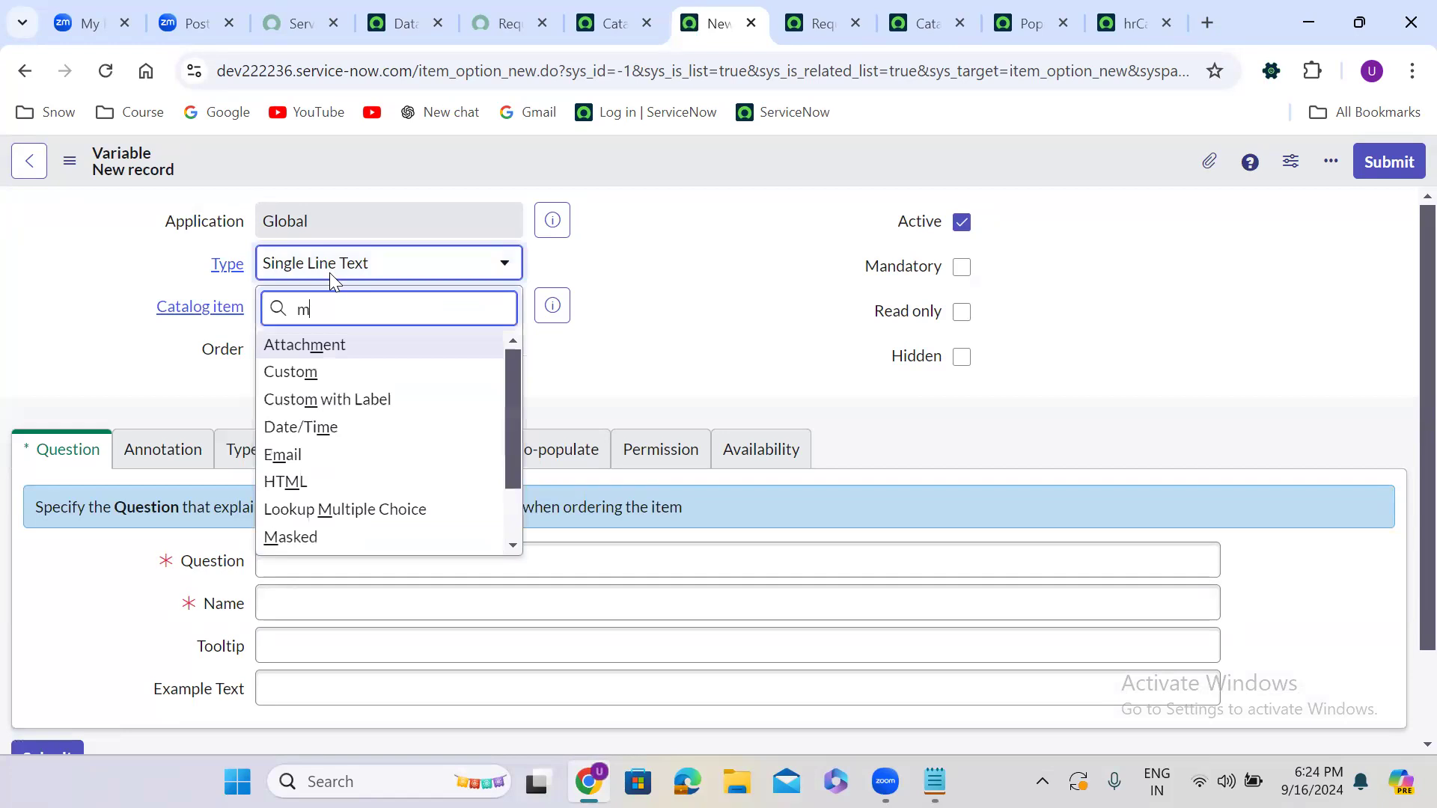
text(ul)
key(Down)
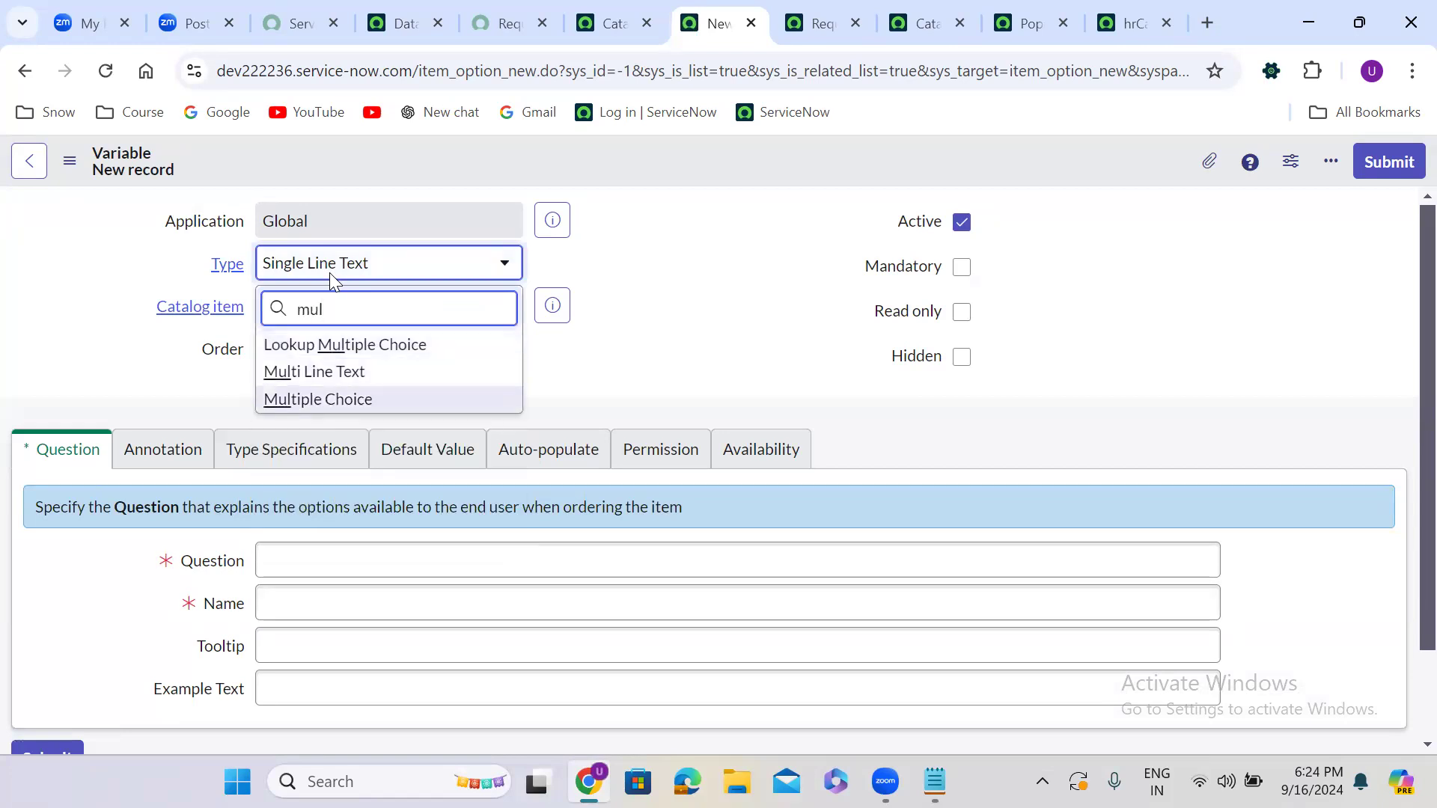
key(BackSpace)
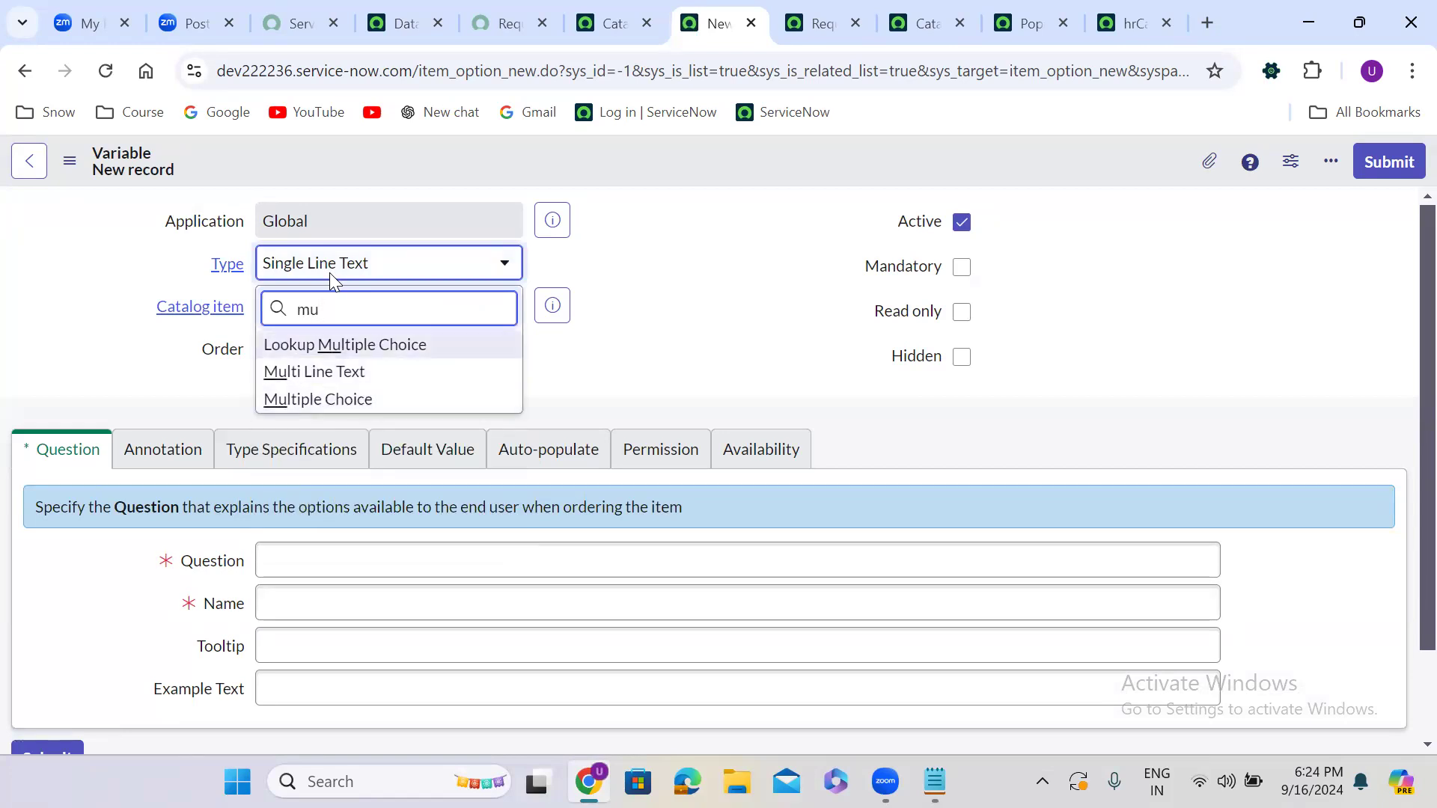
key(BackSpace)
key(BackSpace)
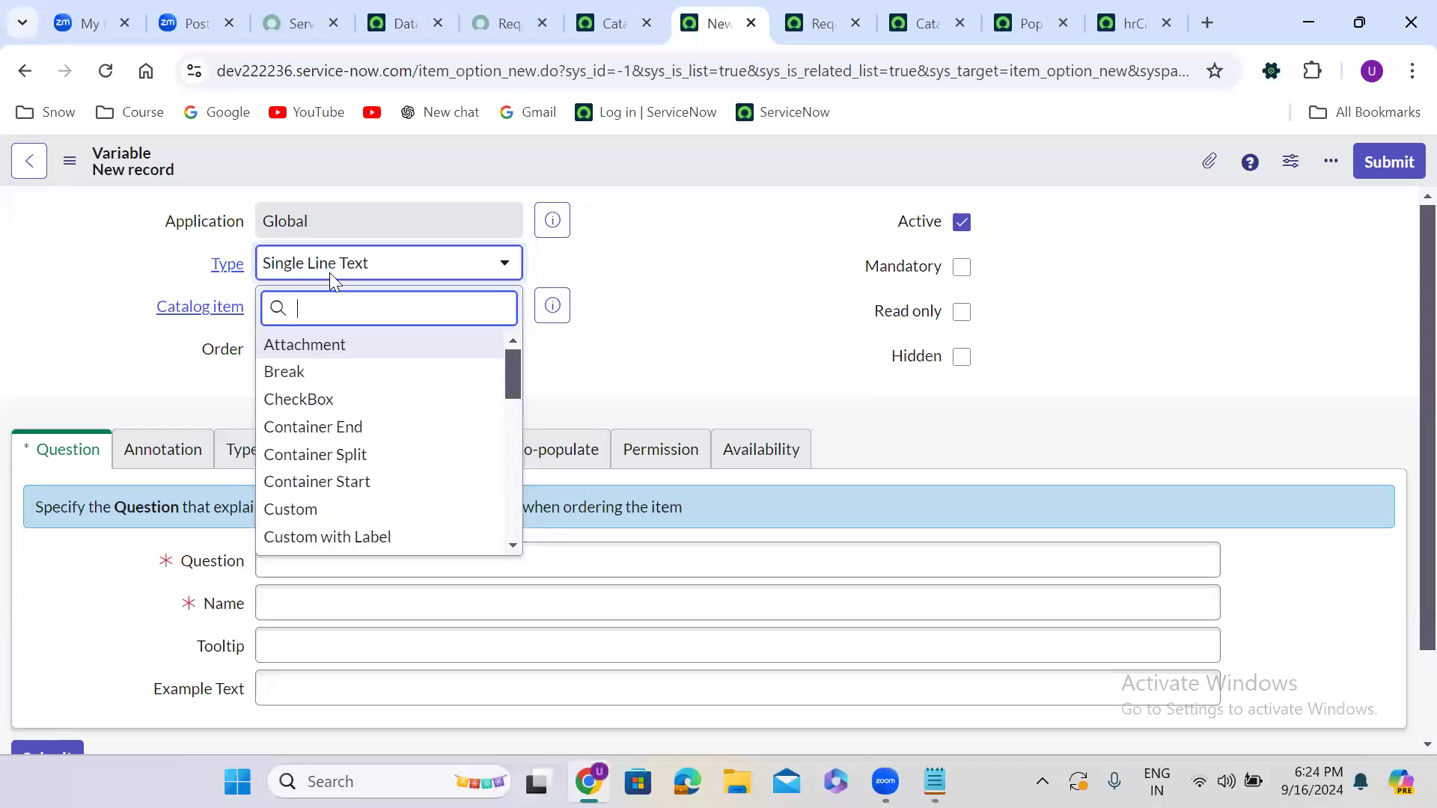
text(li)
key(Down)
key(Down)
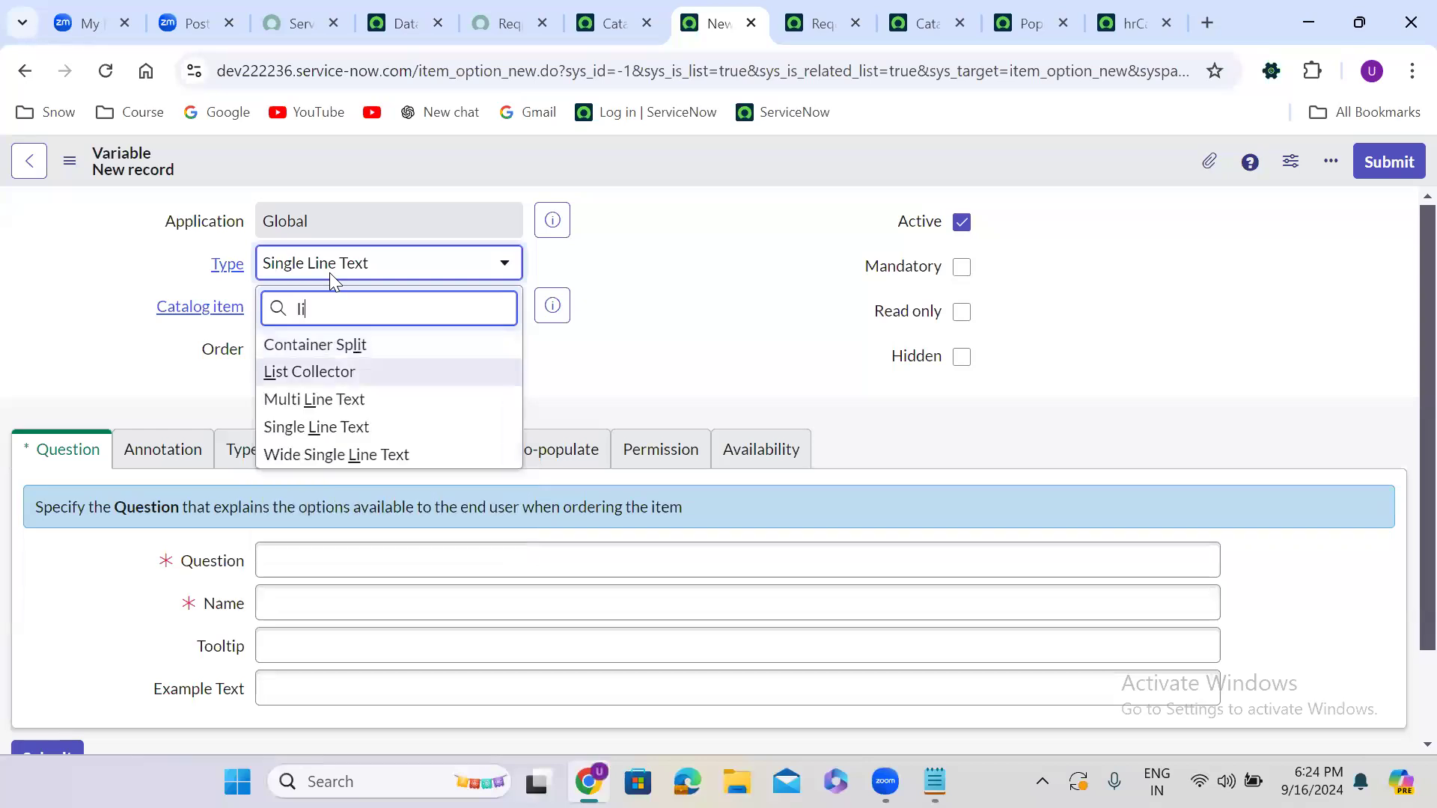
key(Return)
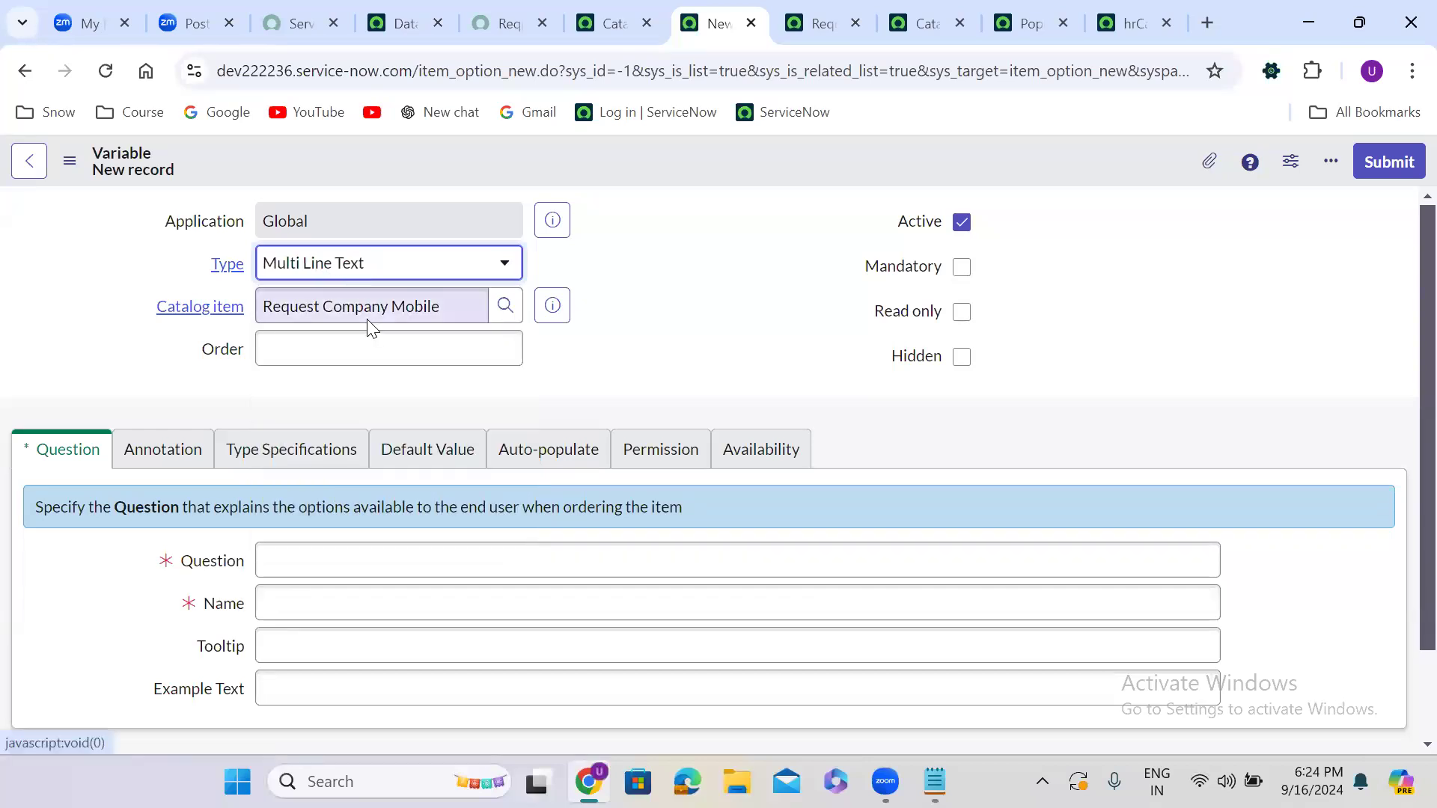
Set the variable's order to 4000, enter Additional Comments as its question, and submit it.
click(372, 337)
text(4000)
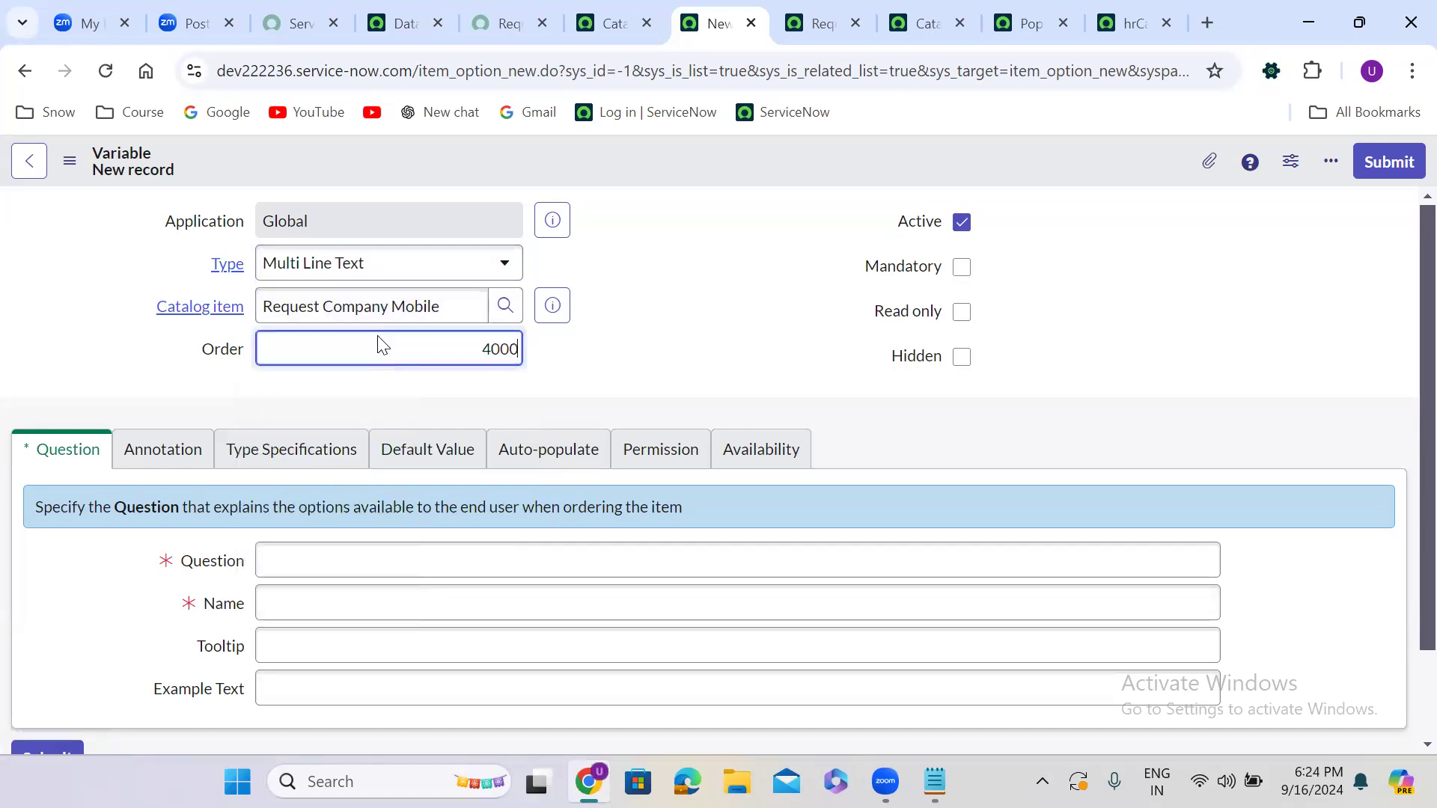
click(693, 370)
click(315, 553)
text(Addi)
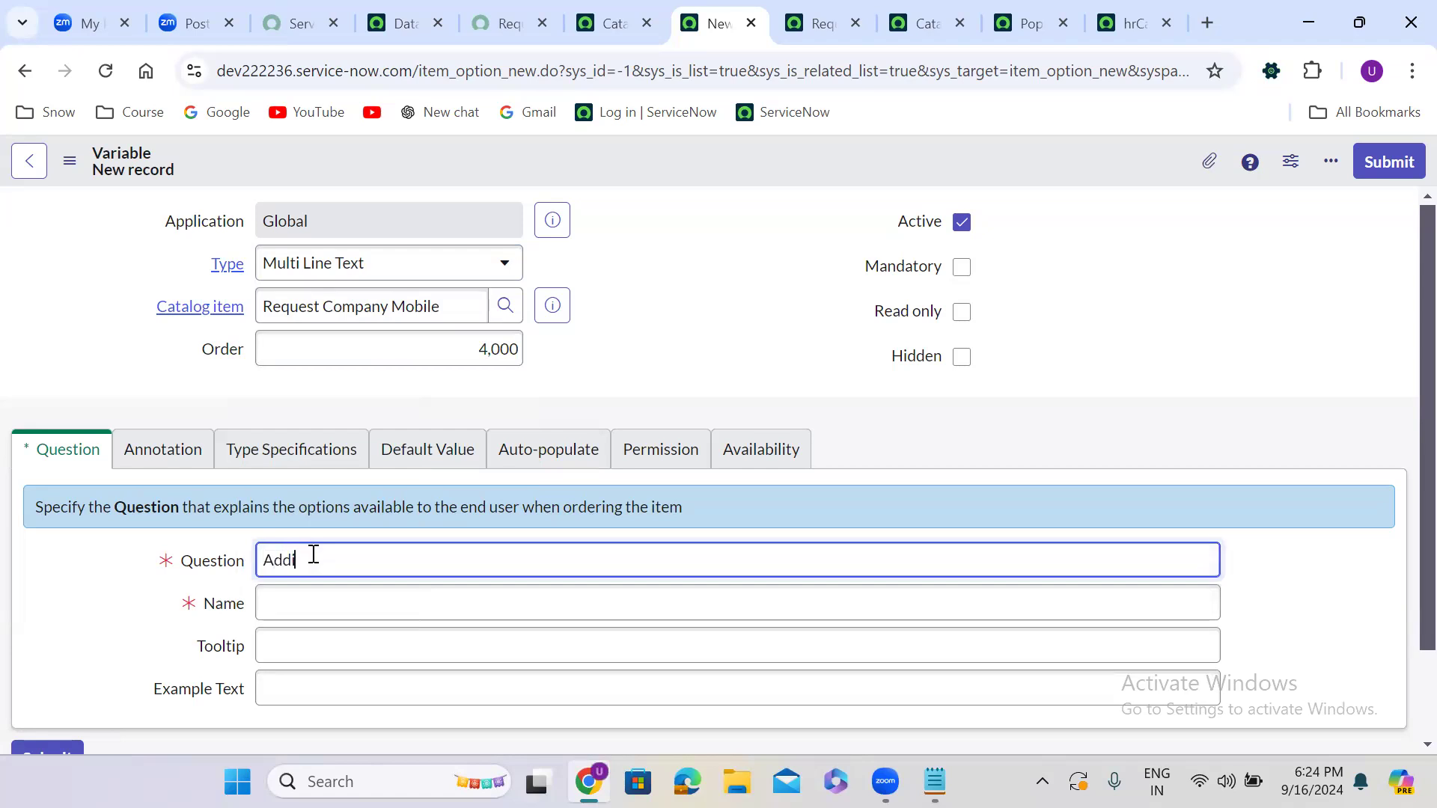
text(tional Comments)
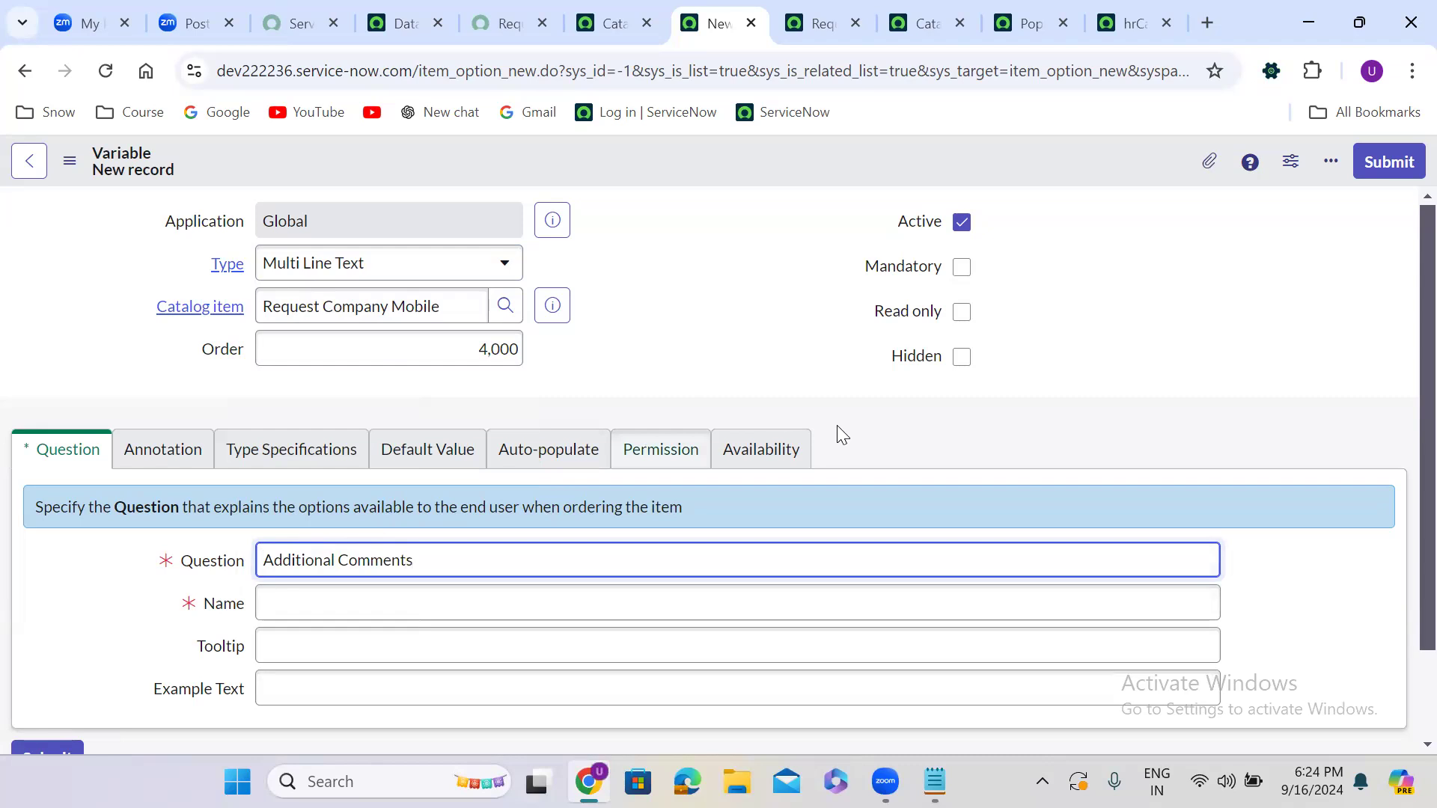
click(887, 438)
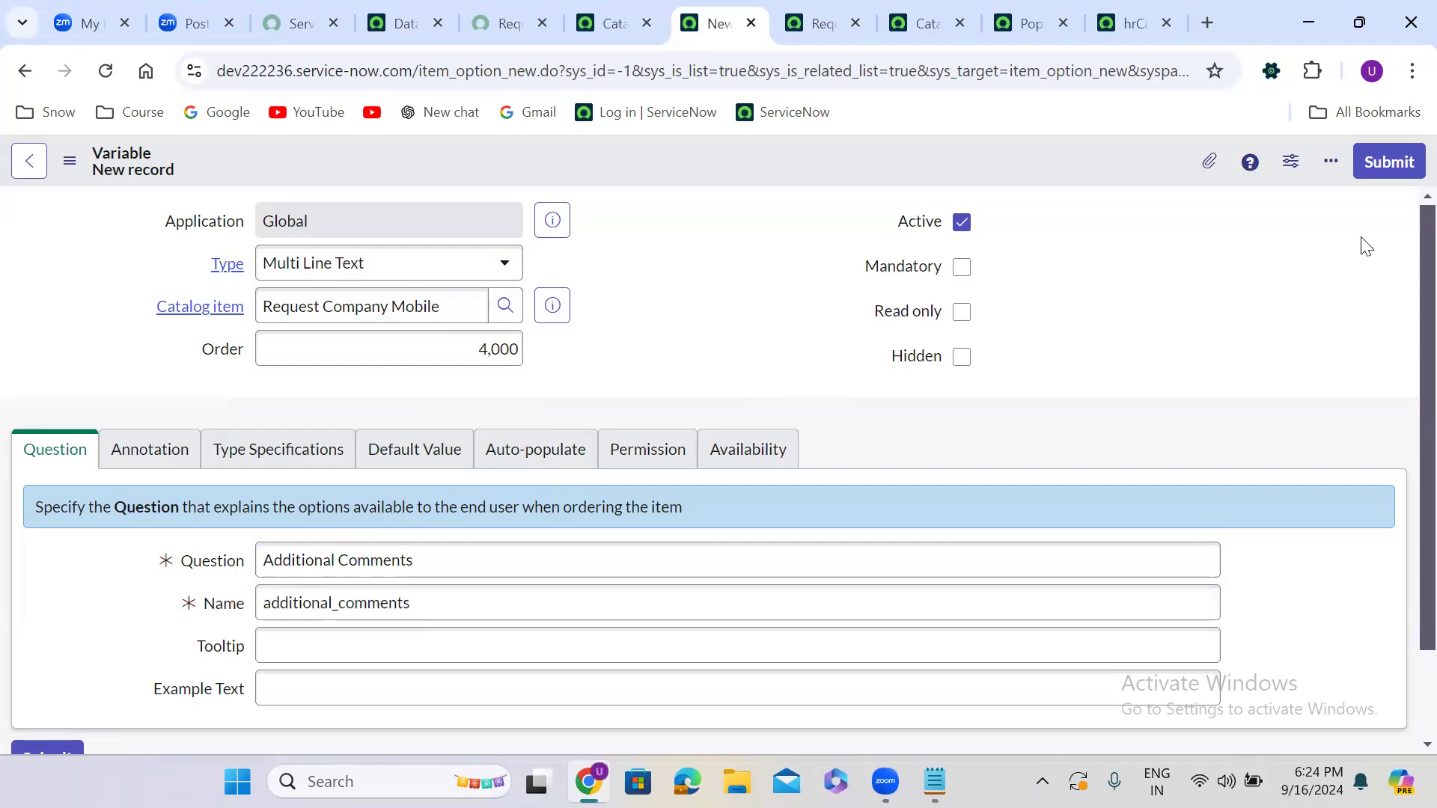
click(1392, 163)
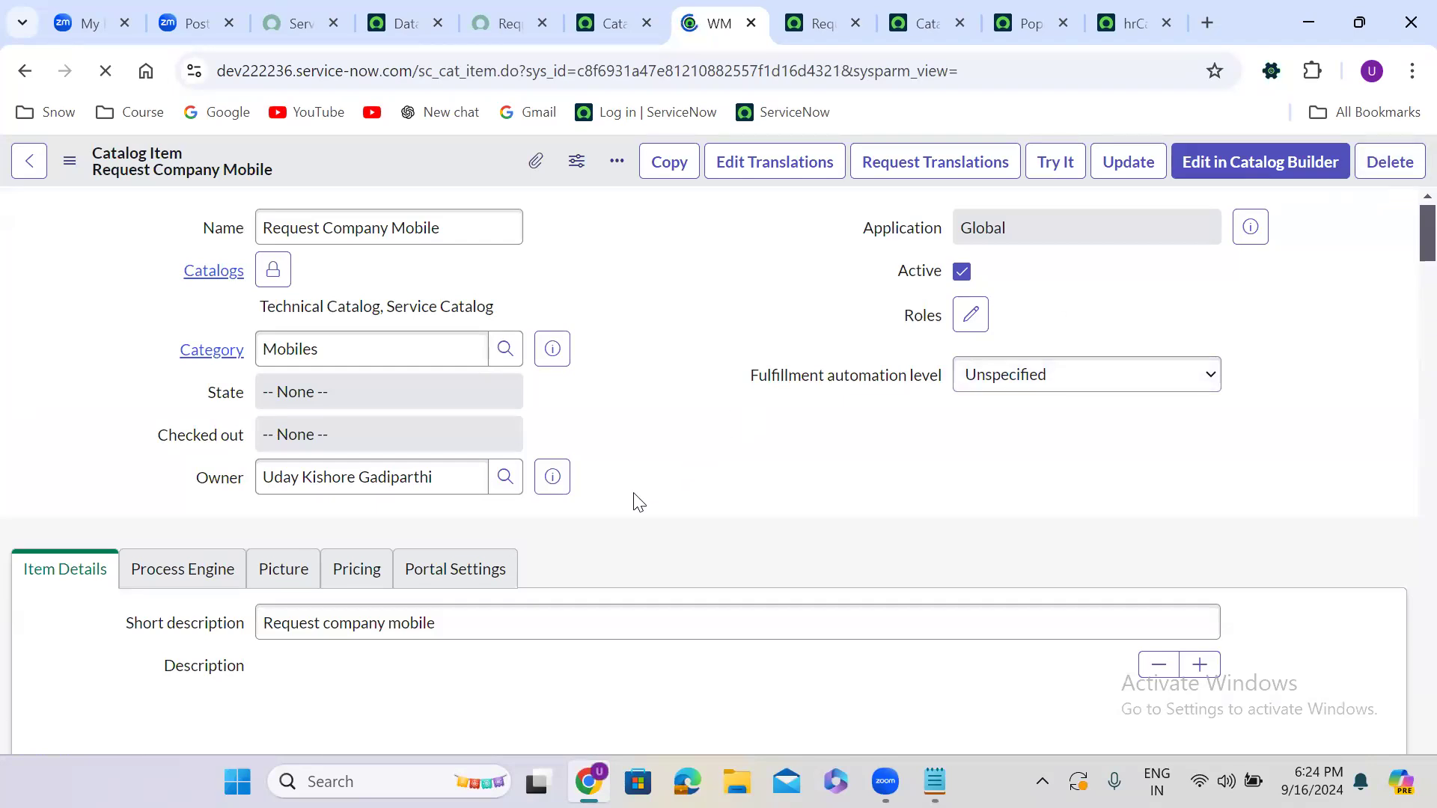
Start a fifth variable for the catalog item, also with type Multi Line Text.
scroll(639, 502, down, 10)
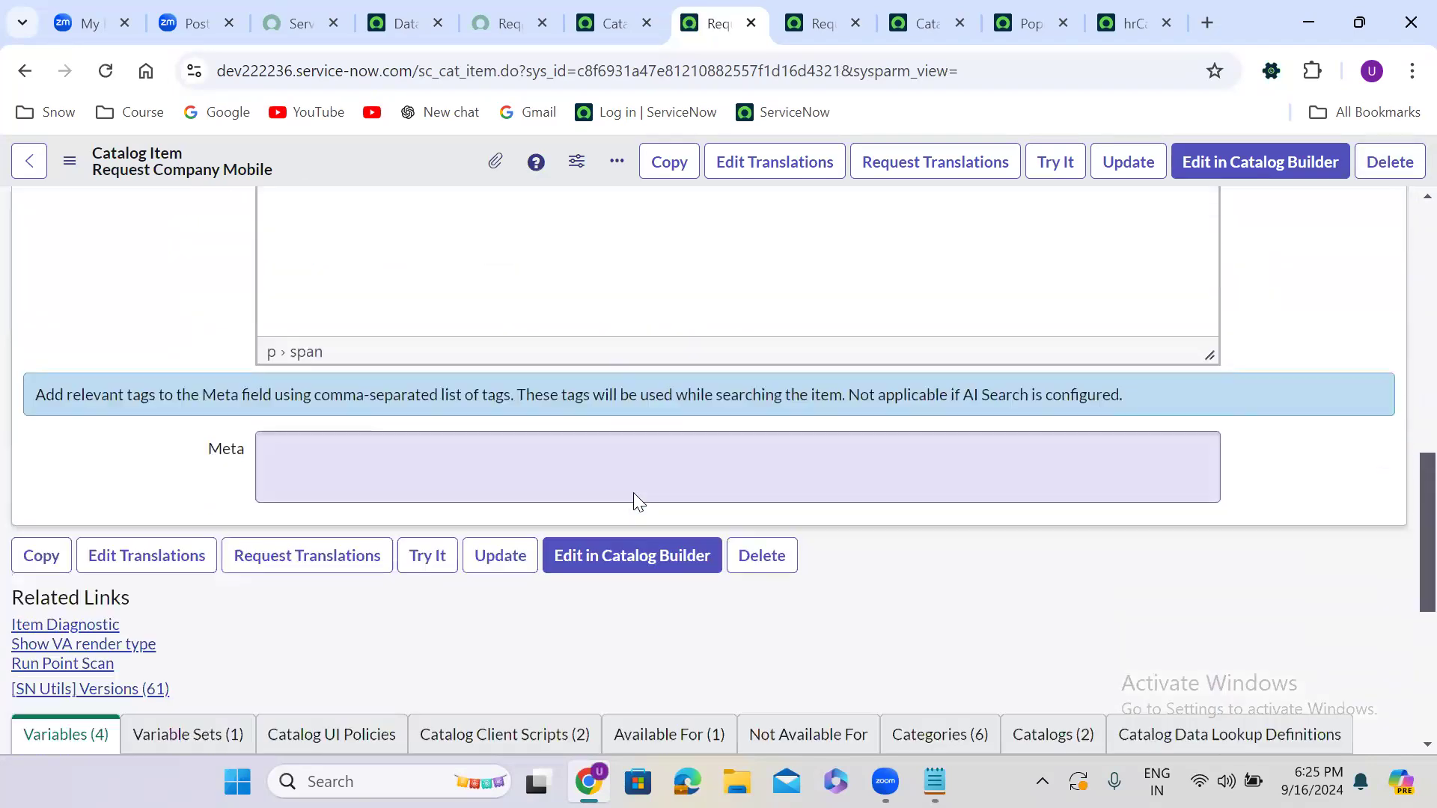
scroll(633, 492, down, 6)
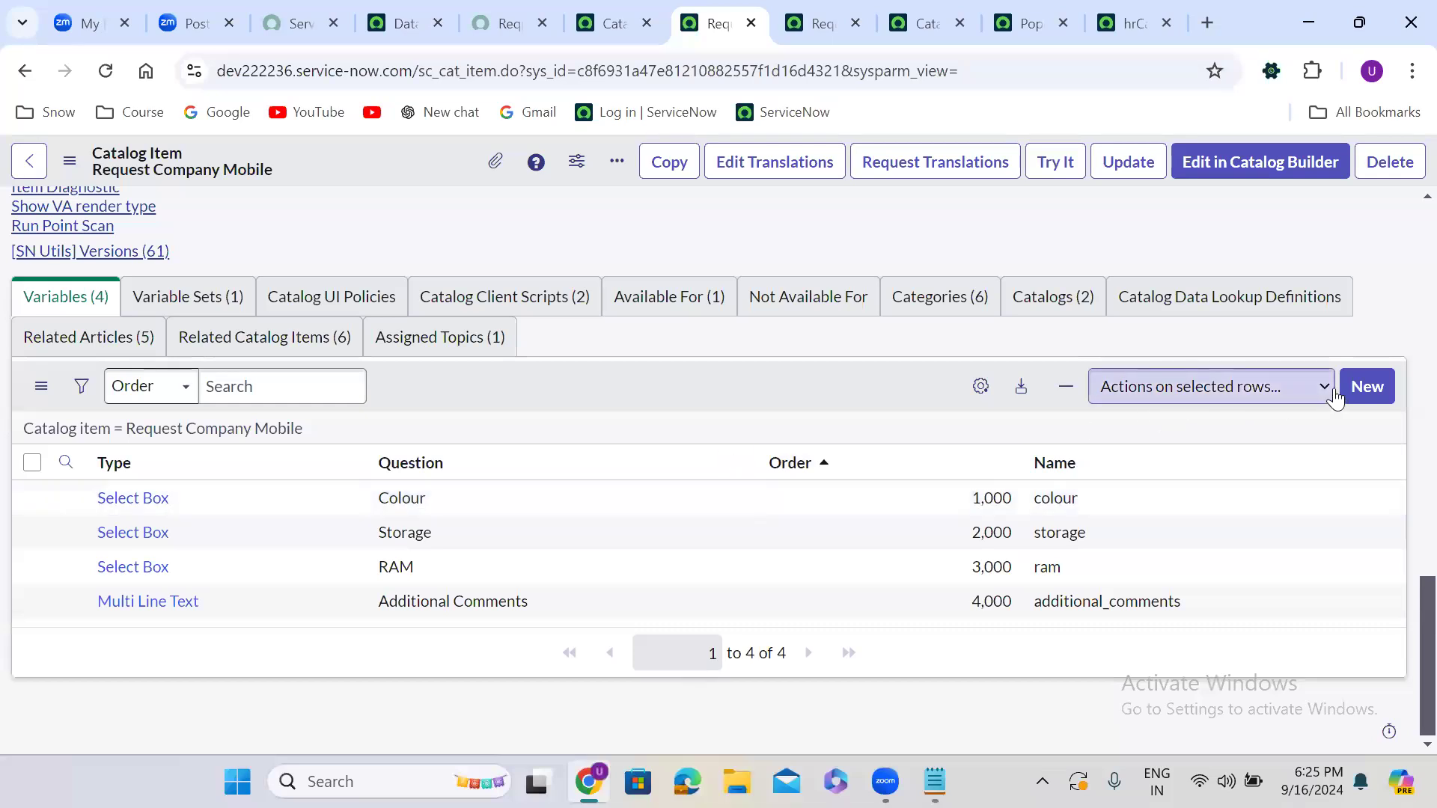
click(1370, 387)
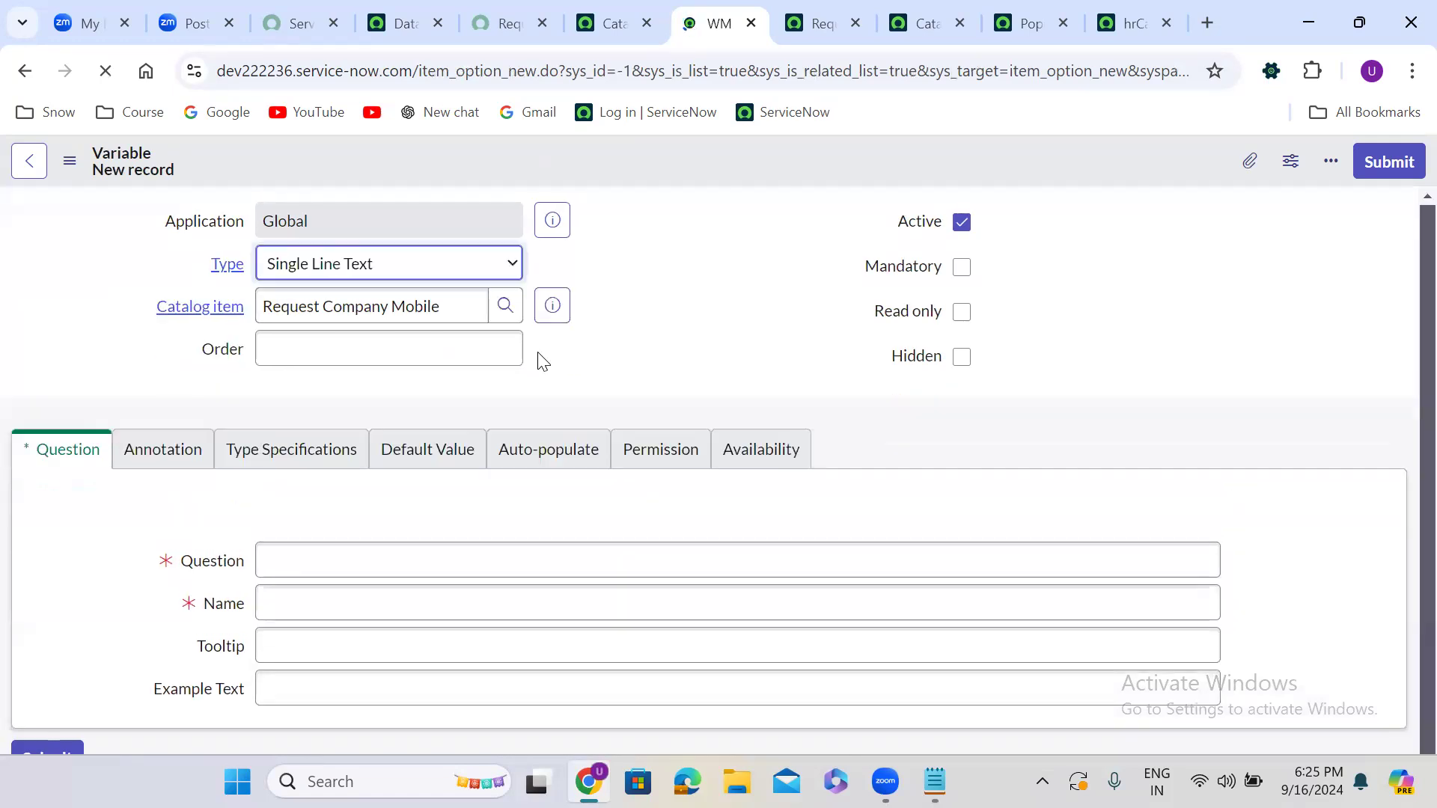
click(354, 271)
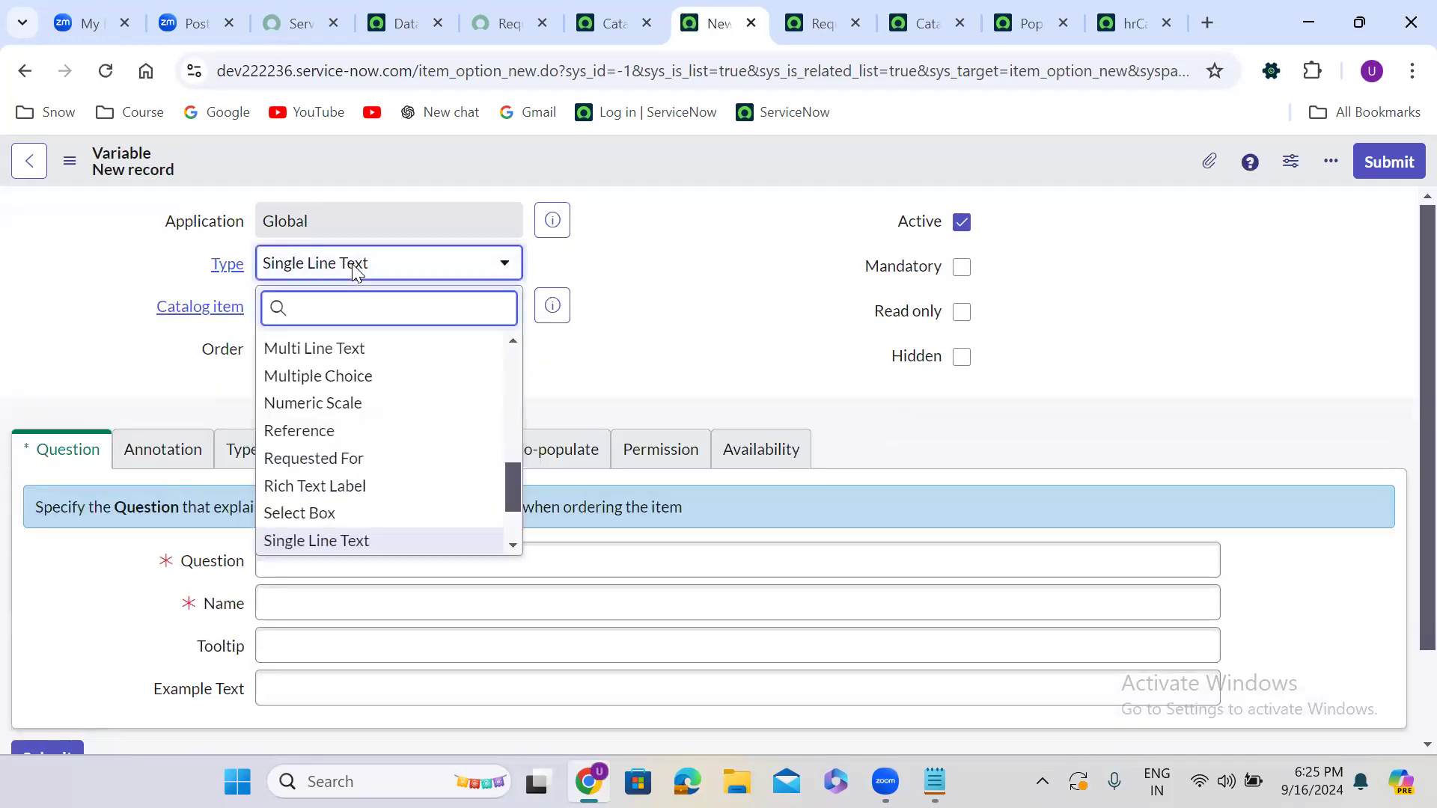
scroll(359, 346, up, 1)
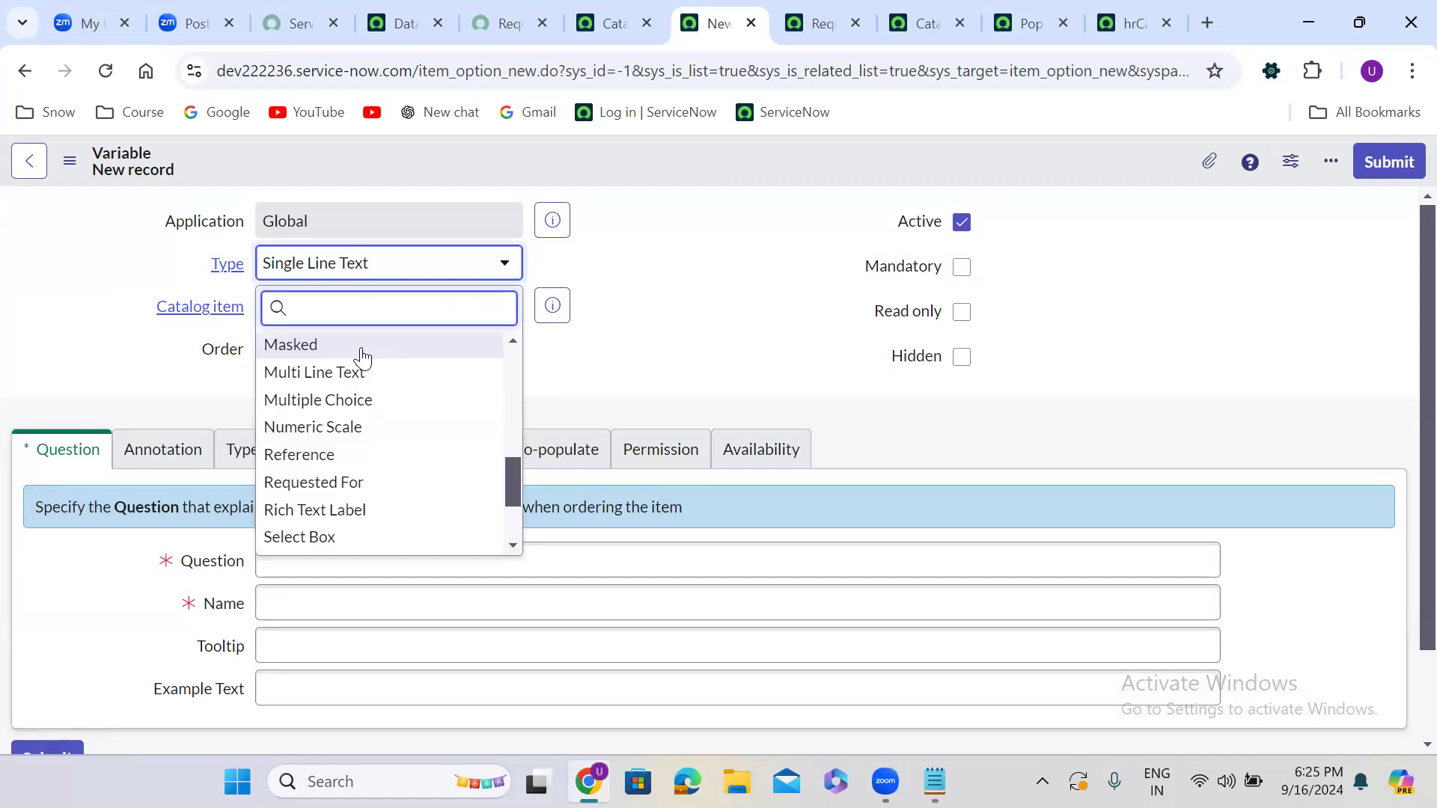
click(362, 346)
click(338, 272)
text(mul)
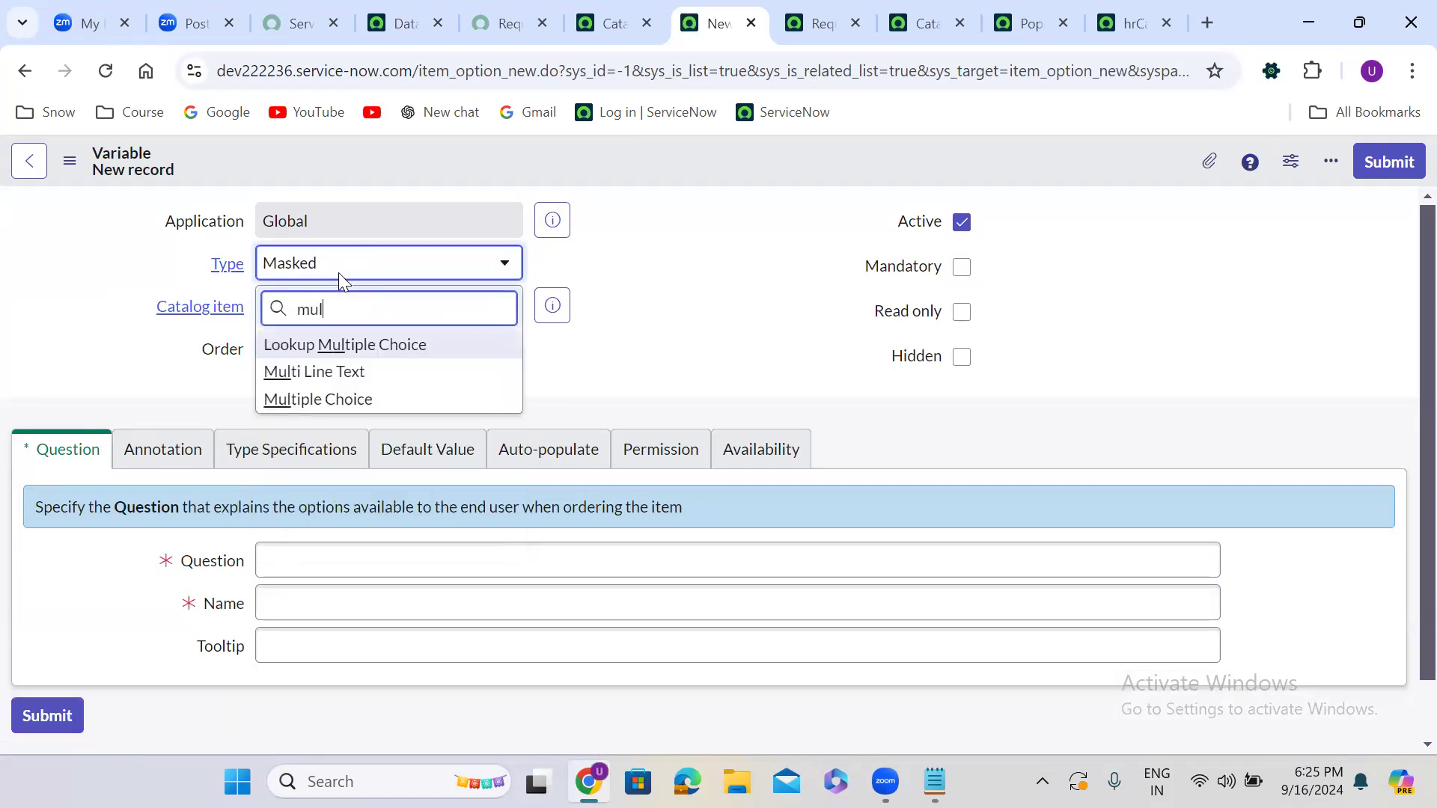
click(371, 376)
Give the variable order 5000 and the question Address, make it mandatory, and submit it.
click(414, 348)
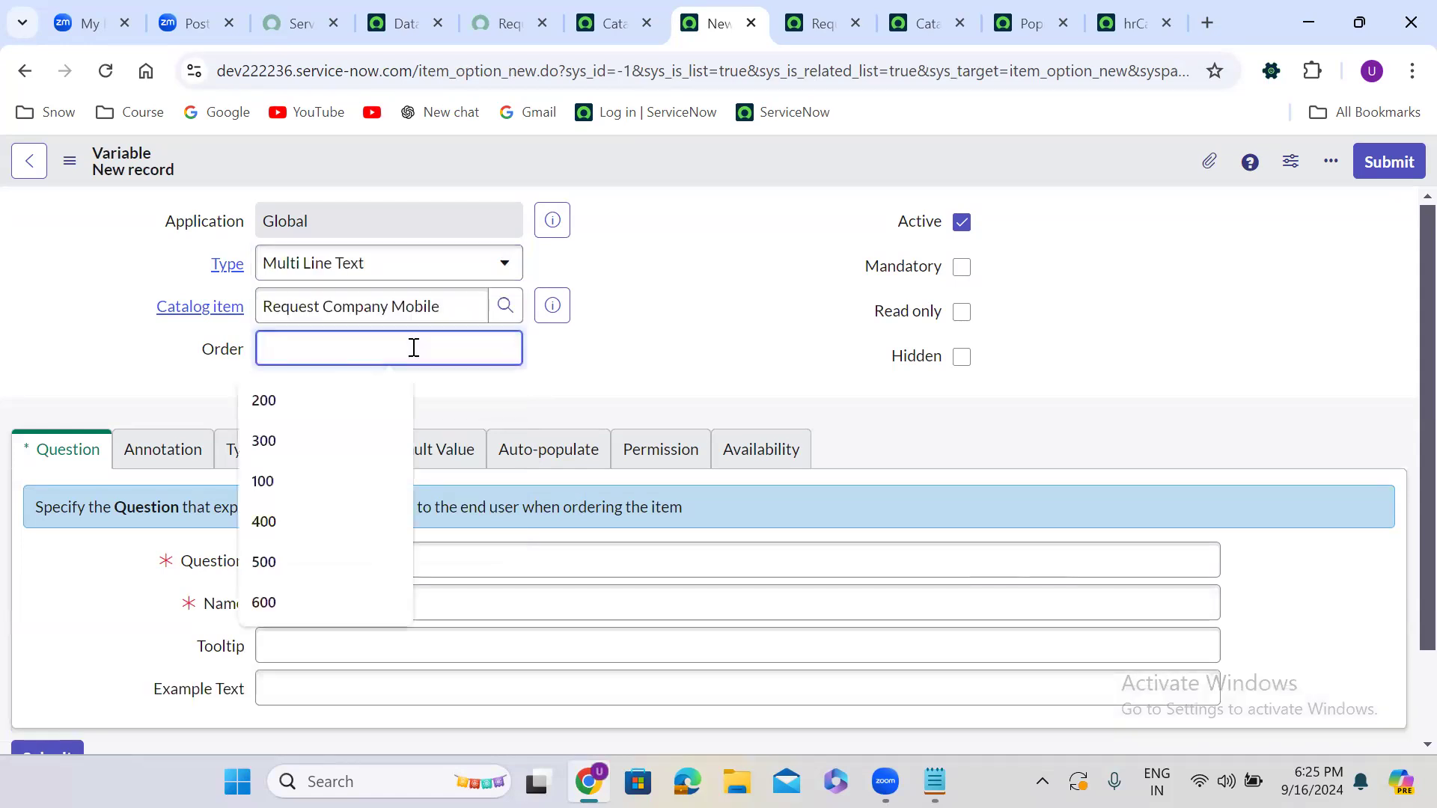
text(5000)
click(348, 547)
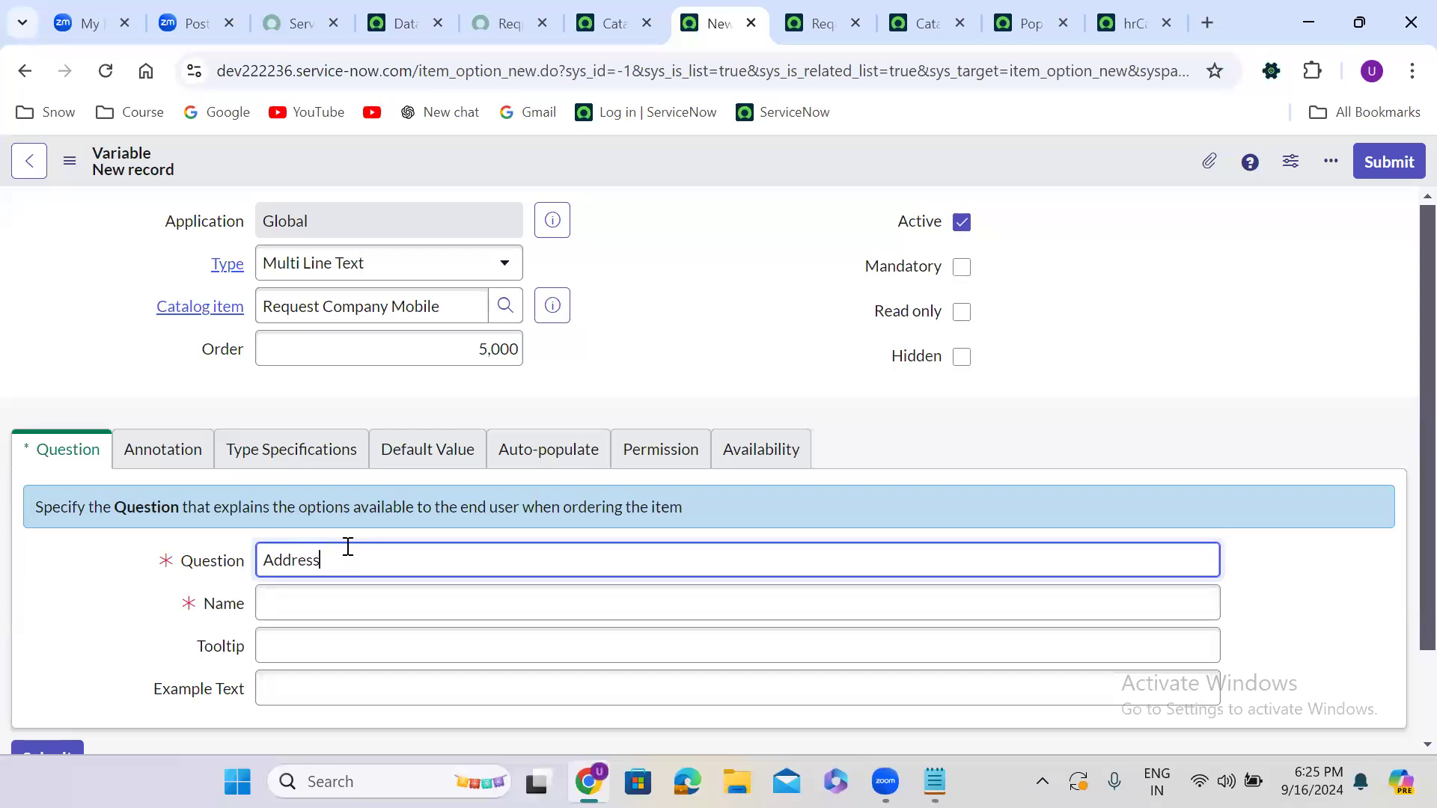
click(922, 417)
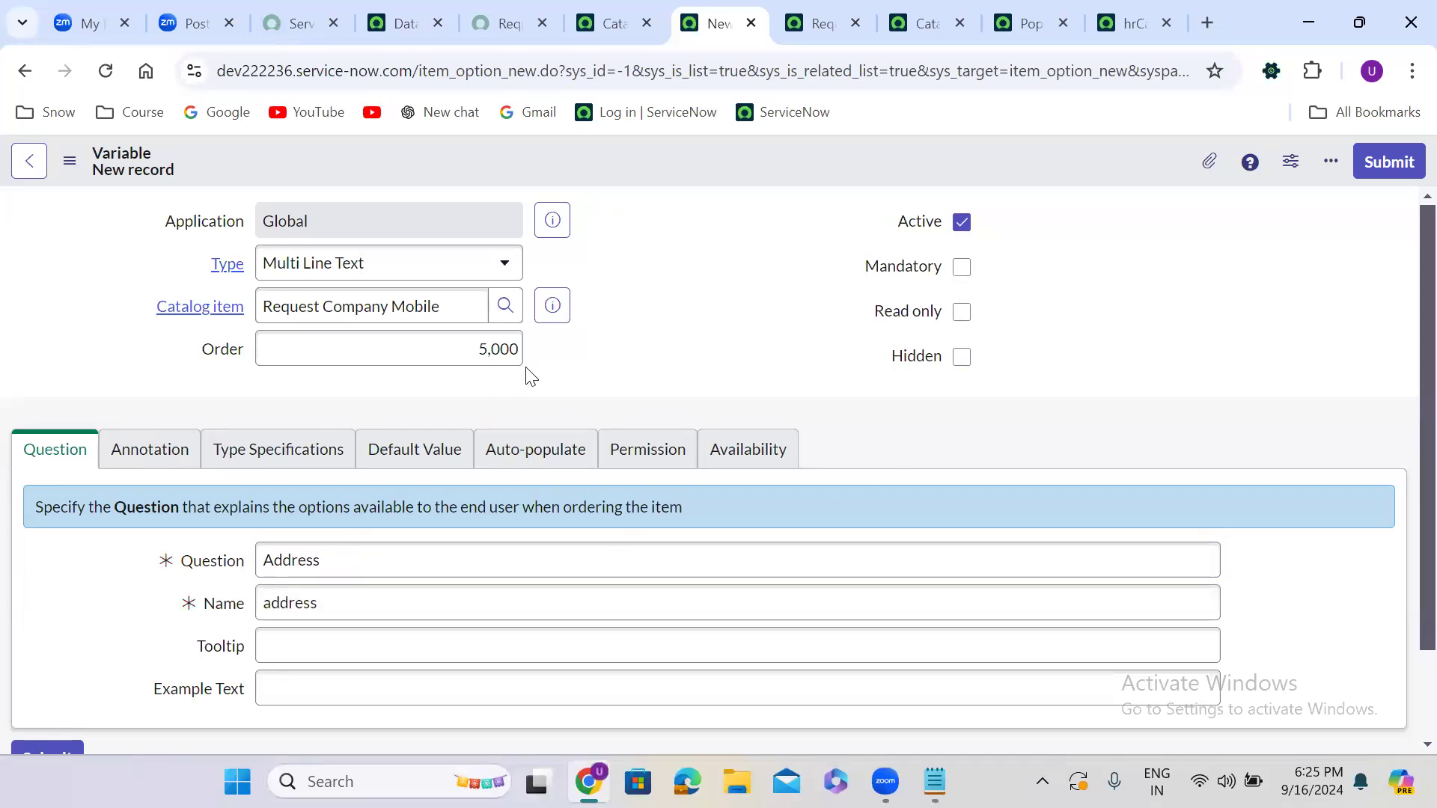
click(961, 267)
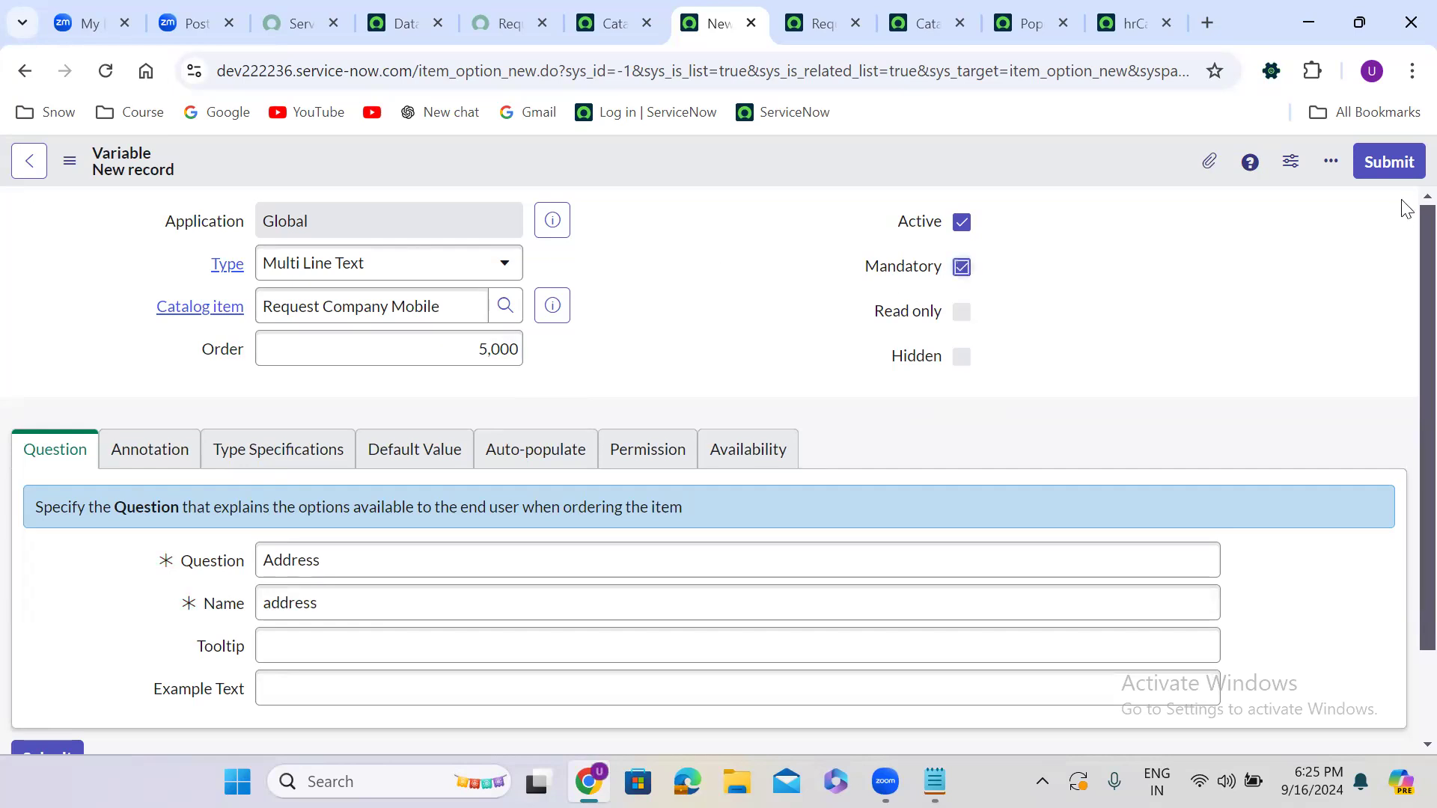
click(1385, 171)
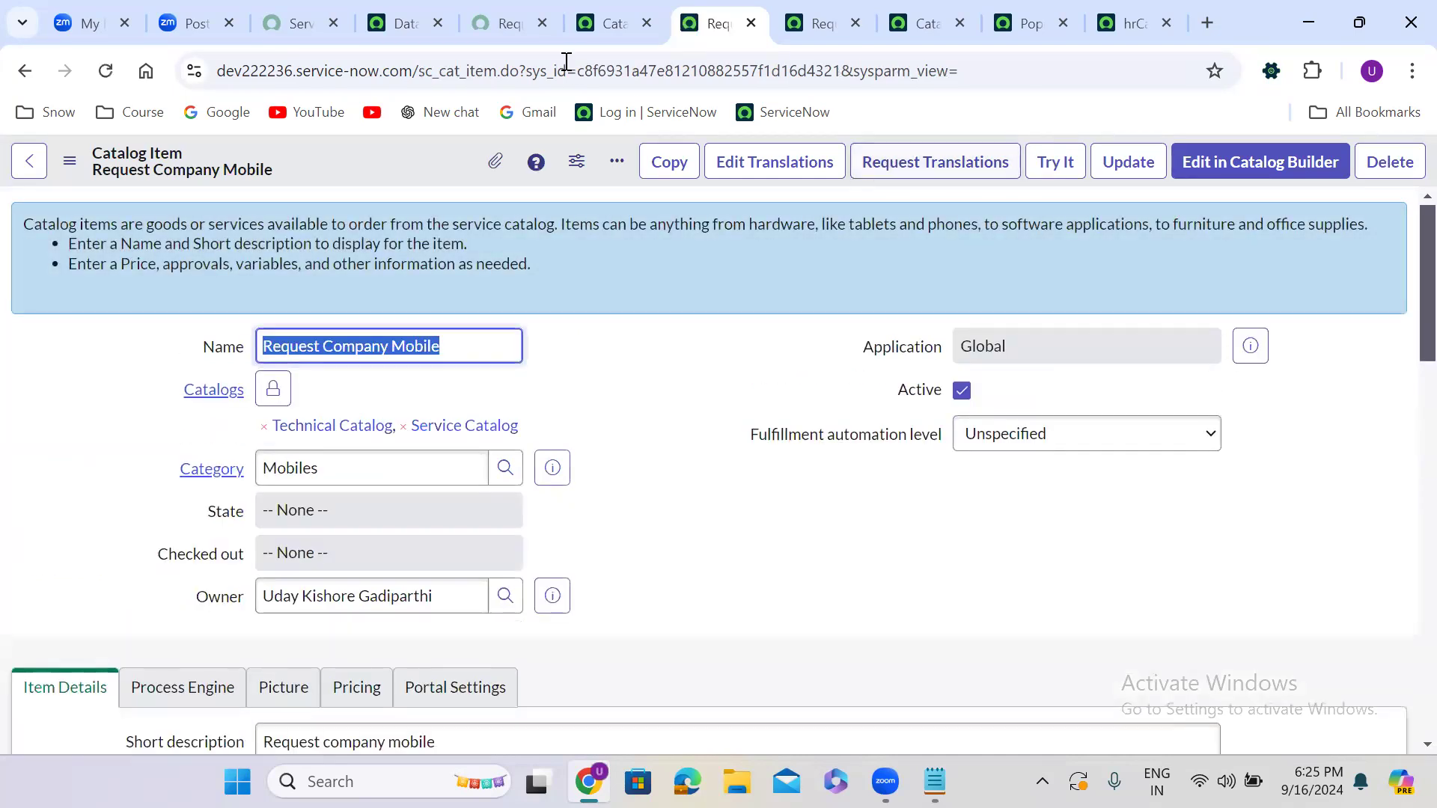
Reload the Request Company Mobile portal form and examine the new variables, including the choices offered for Storage, Colour and RAM.
click(484, 24)
click(106, 71)
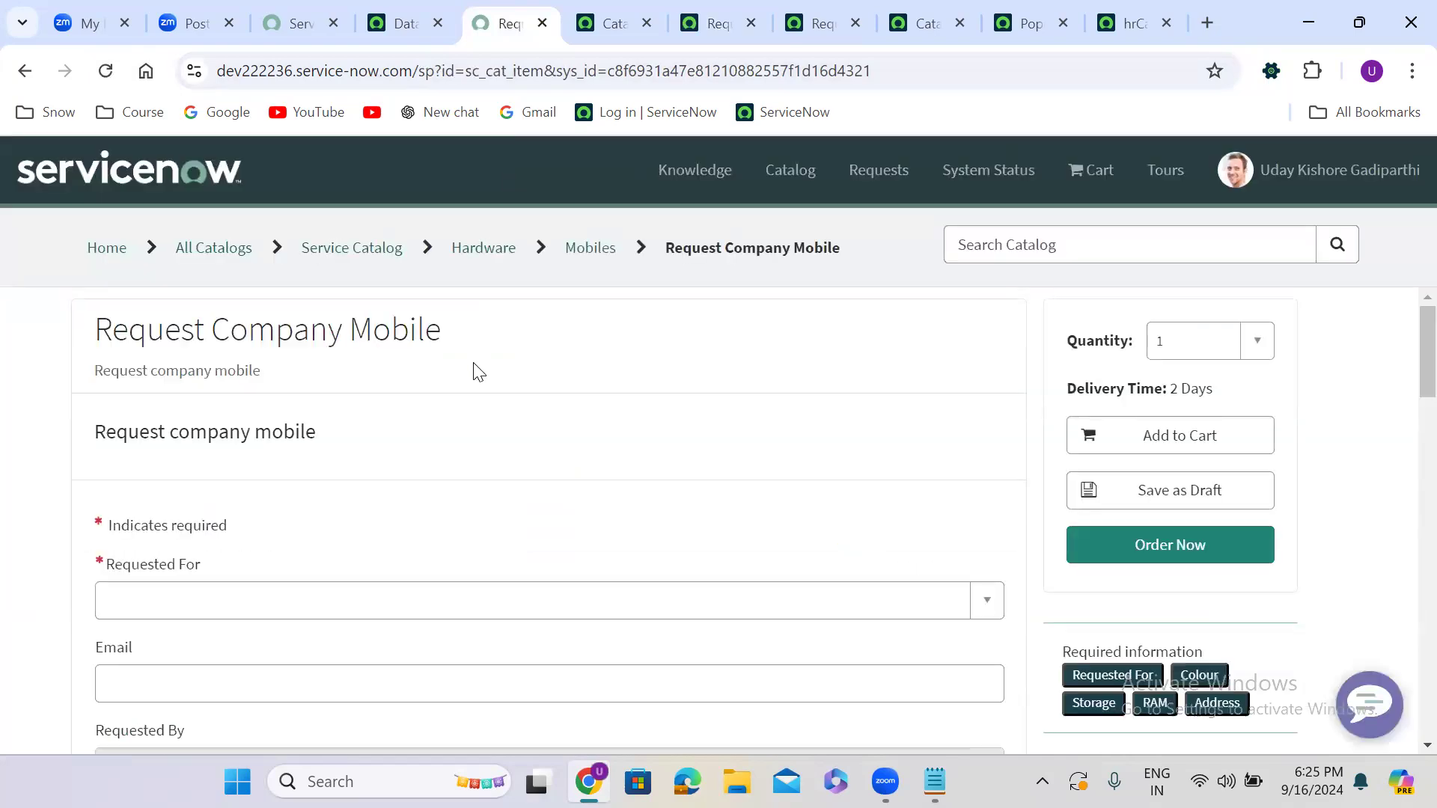
scroll(479, 372, down, 8)
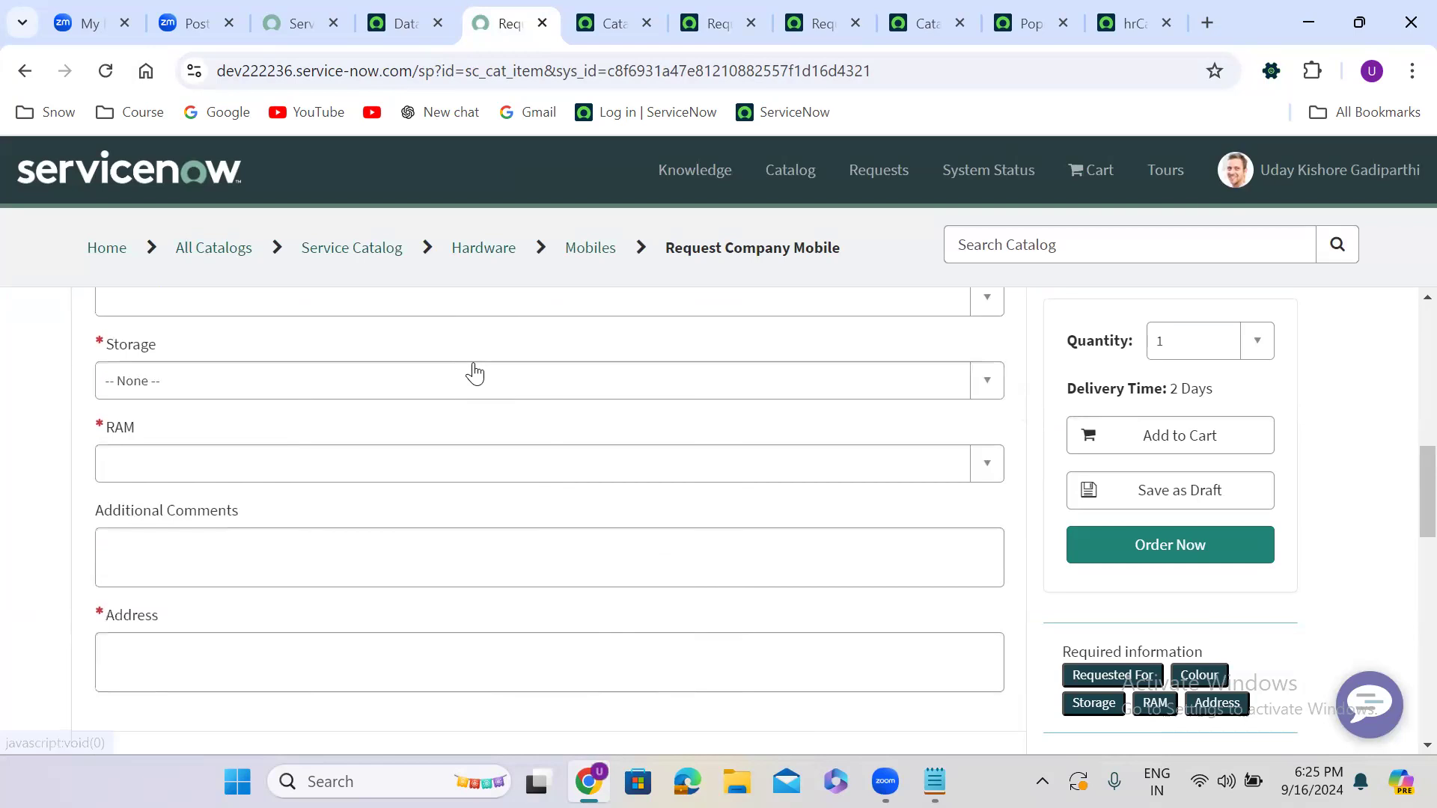
click(299, 379)
click(299, 379)
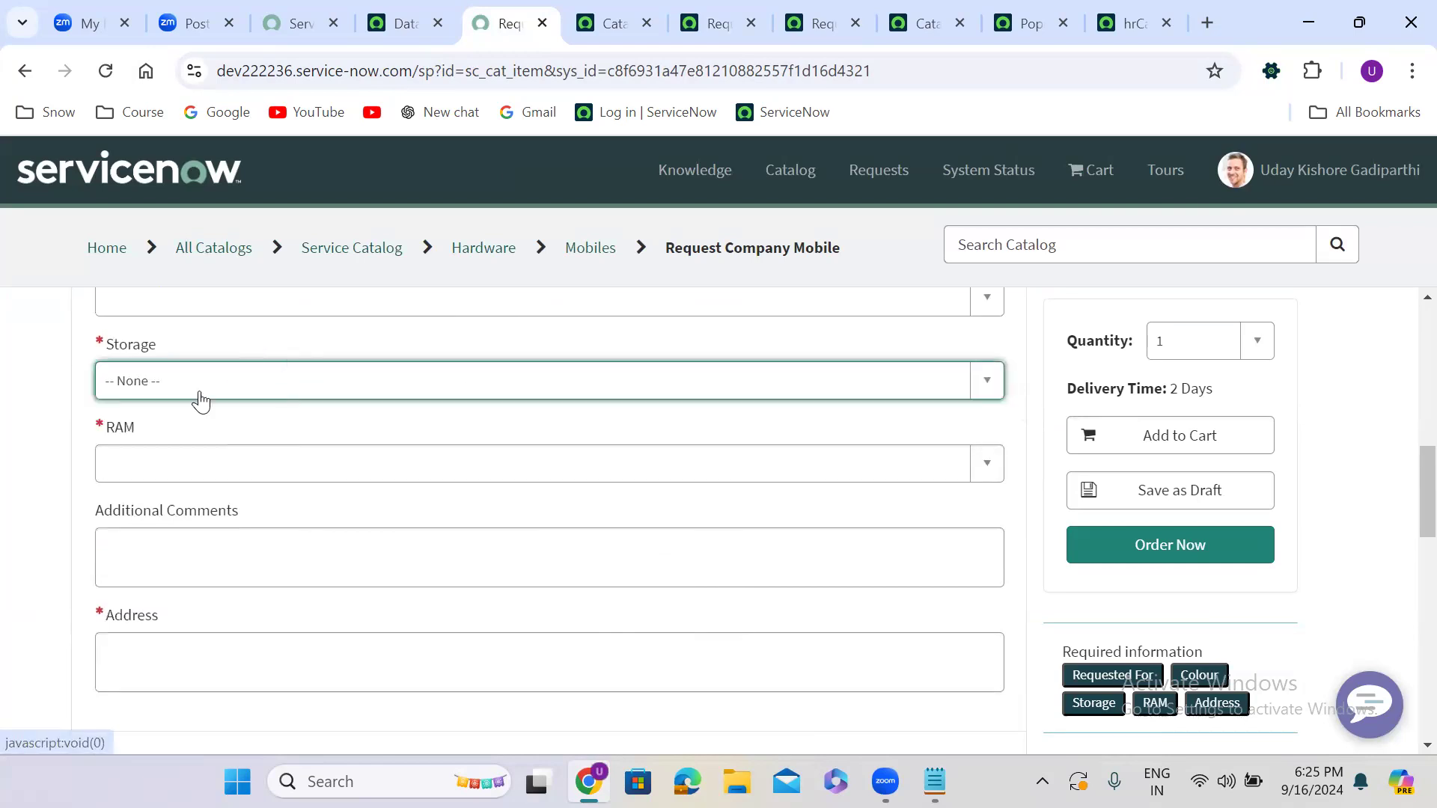
click(24, 490)
scroll(25, 490, up, 1)
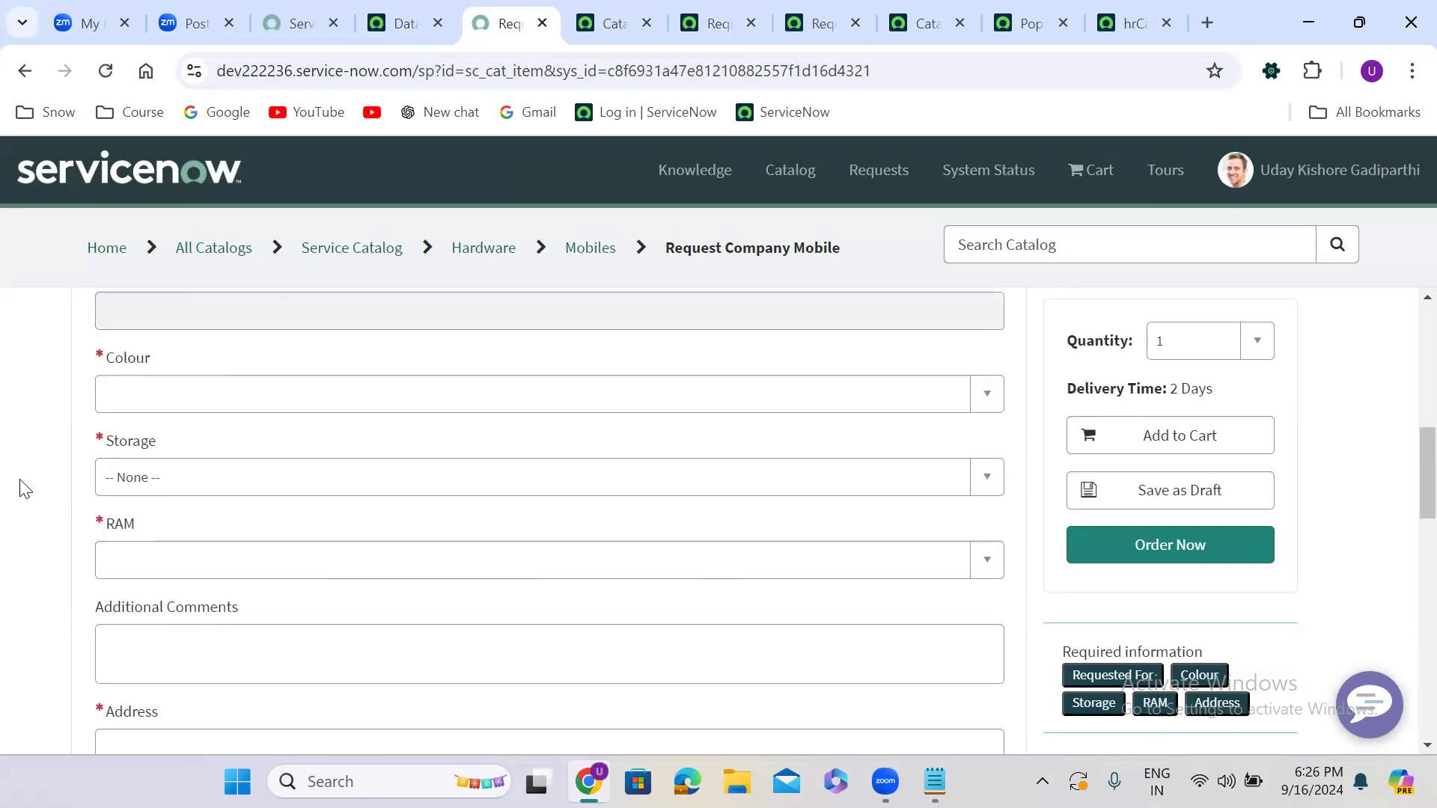
click(177, 434)
click(177, 434)
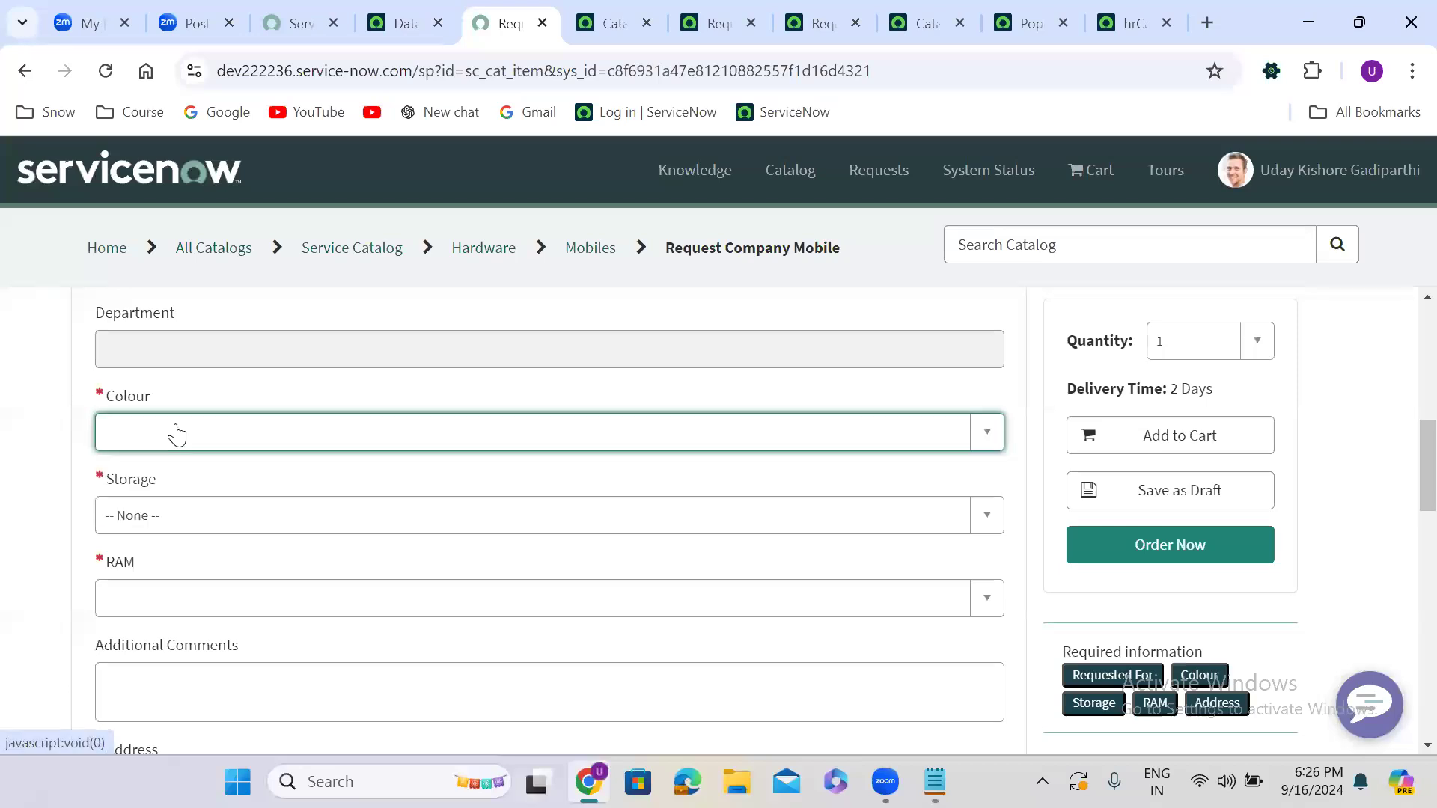
click(157, 614)
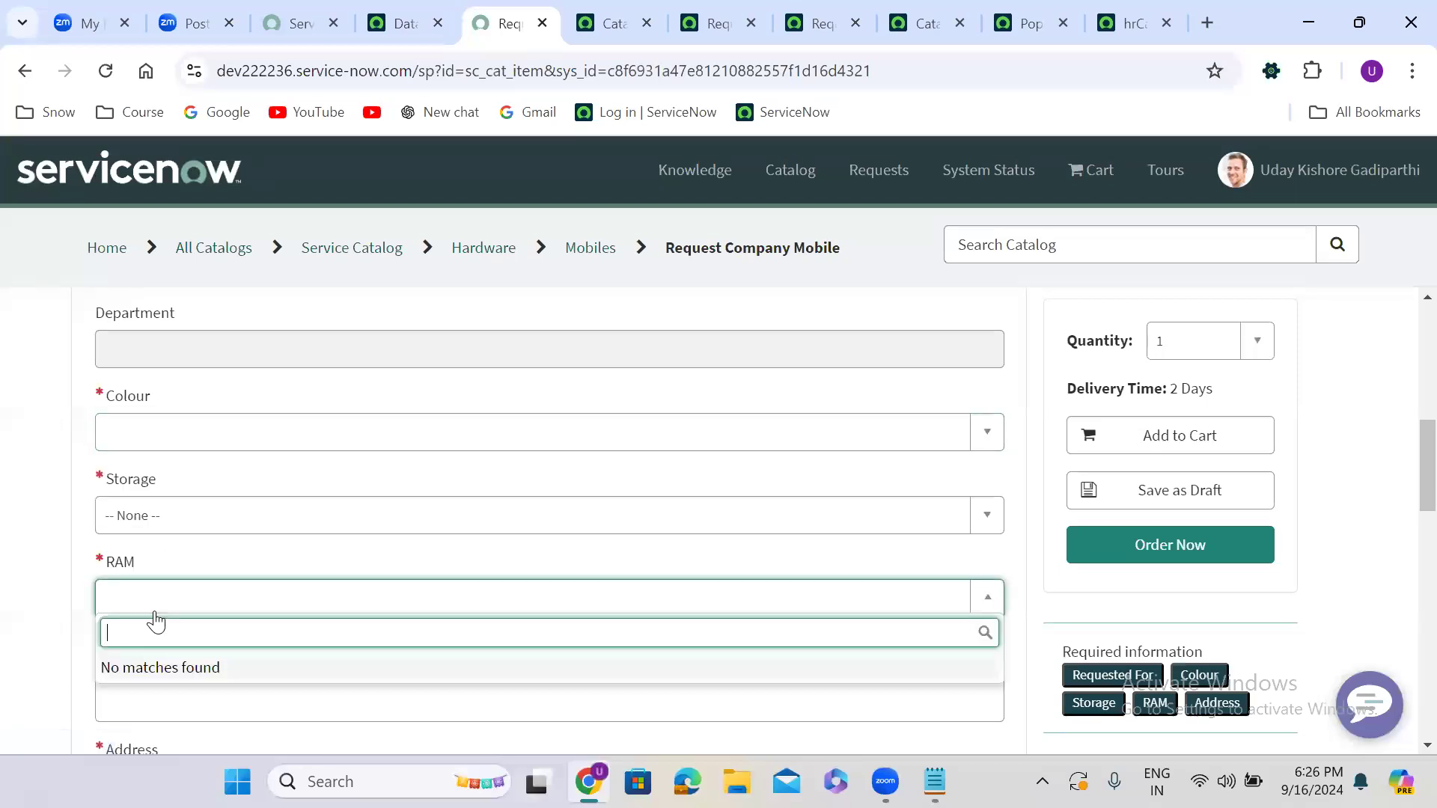
click(156, 621)
click(67, 621)
scroll(67, 620, down, 2)
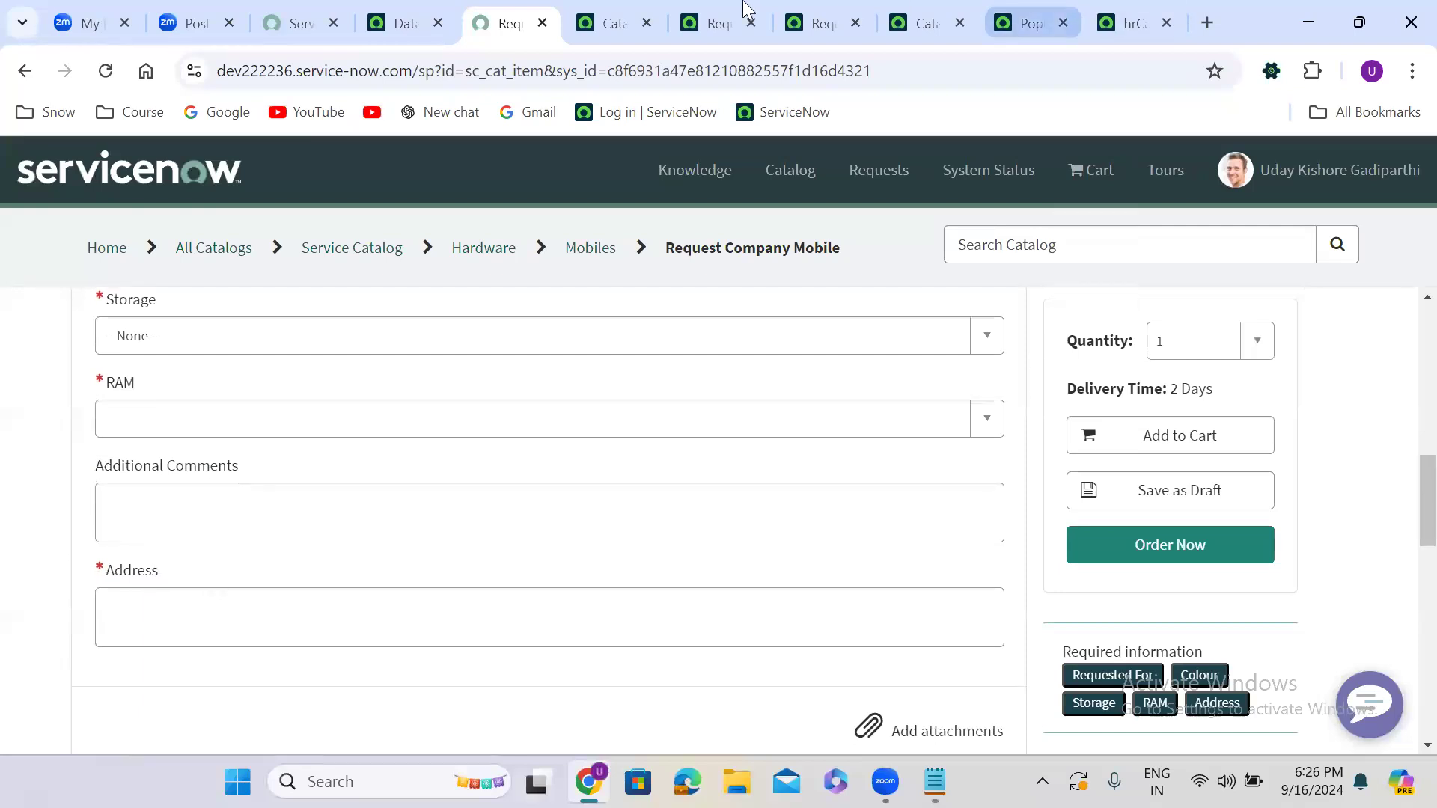
Look through the item's open preview and record pages, then bring up the Catalog Requester Details variable set.
click(811, 3)
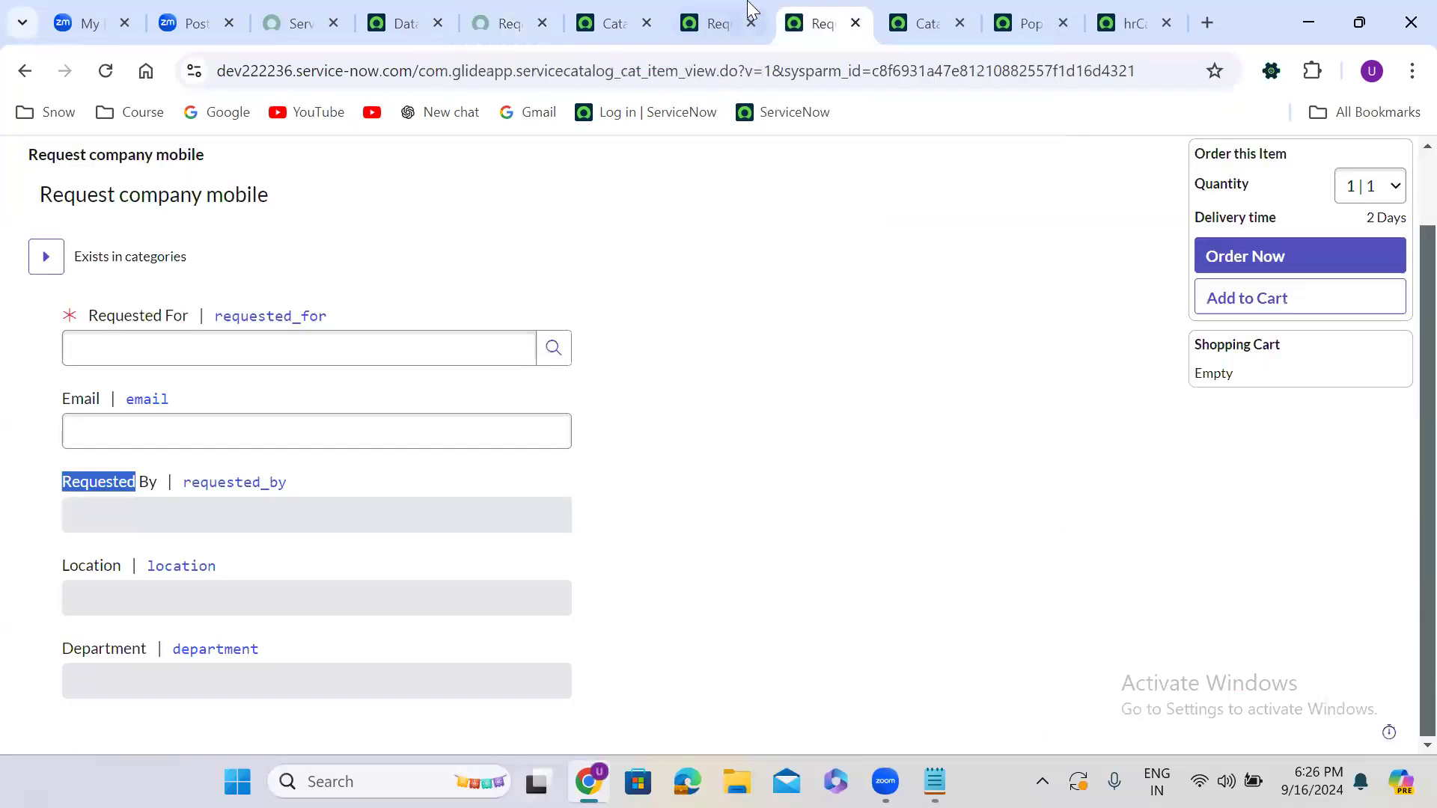
click(701, 5)
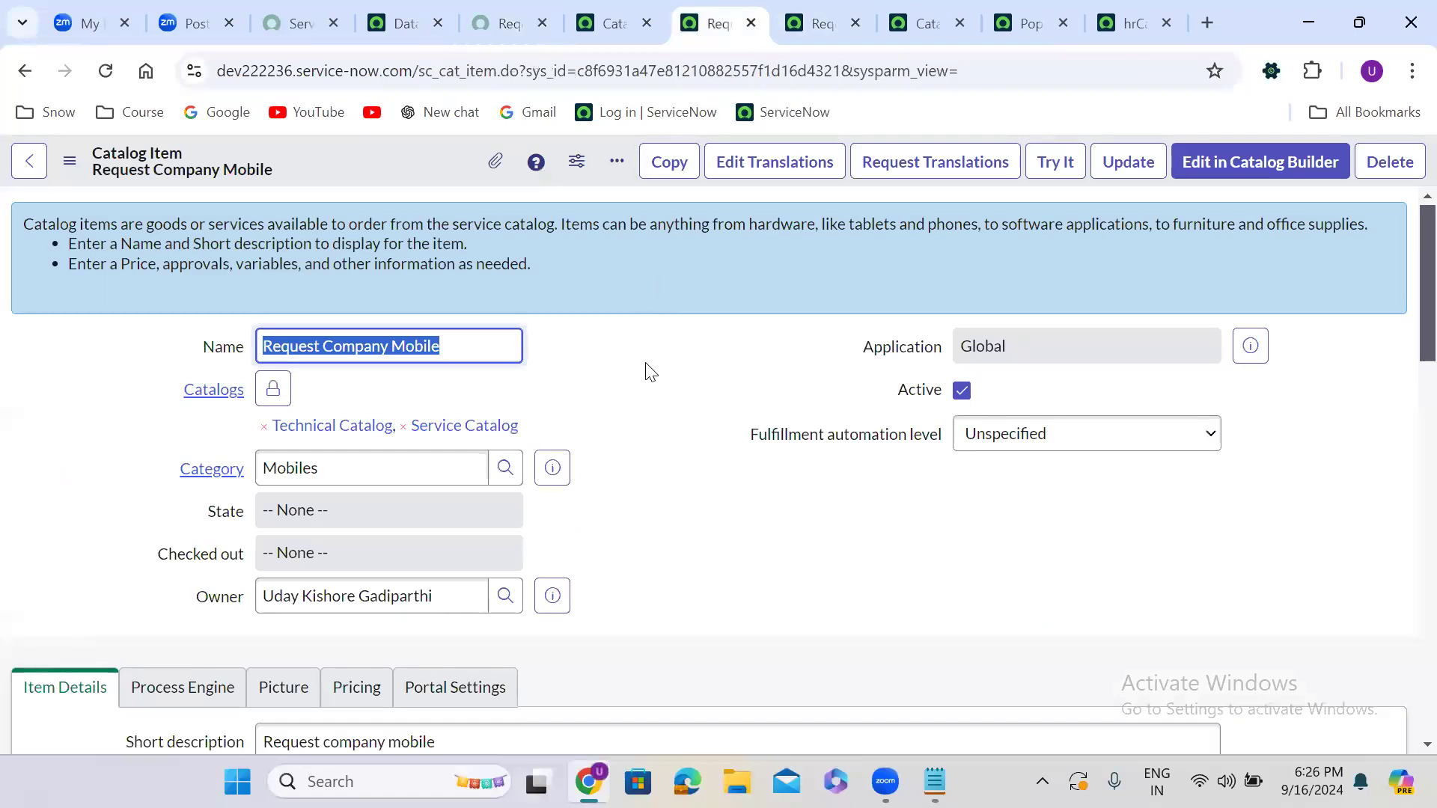
click(908, 4)
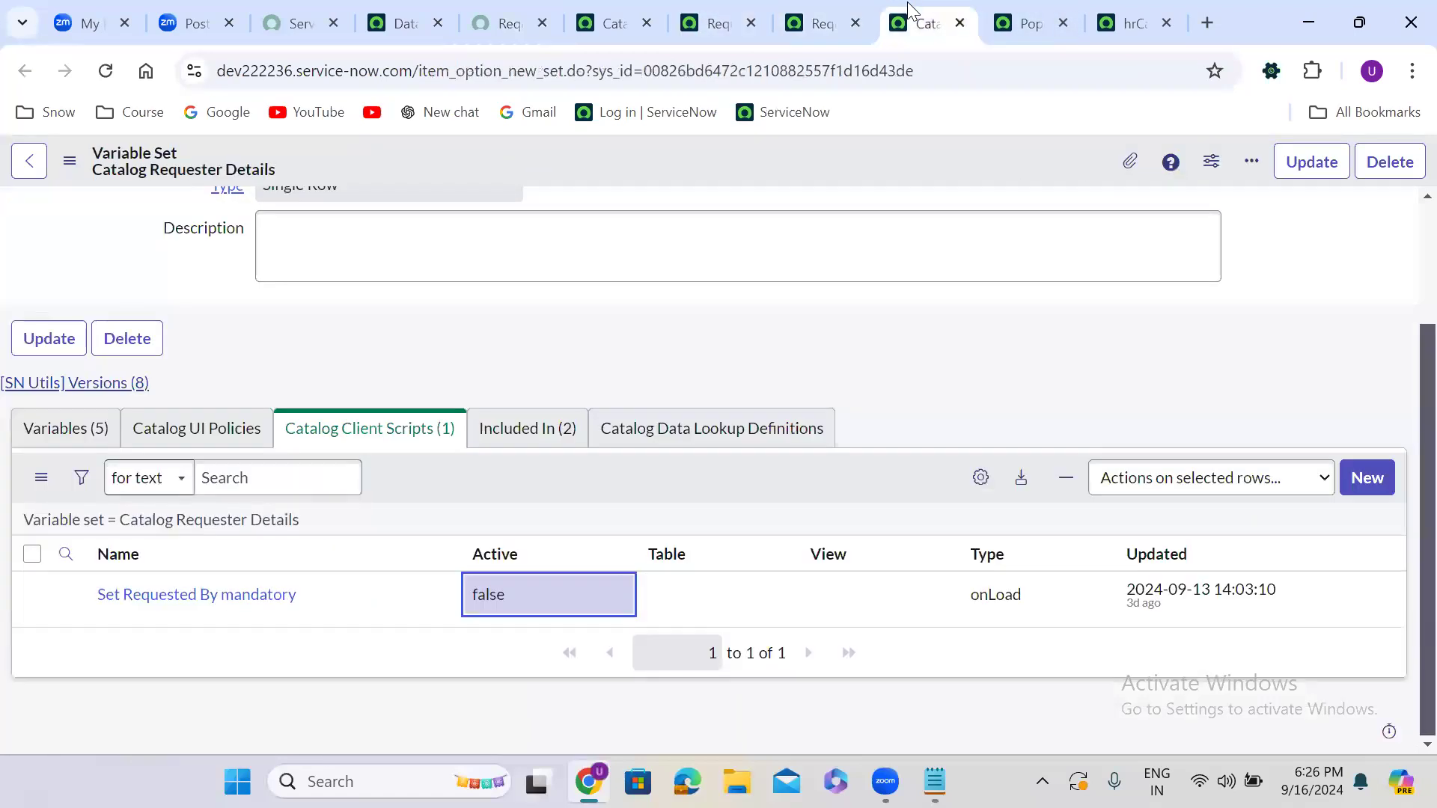
Close the open Catalog Requester Details, Populate requested by details and hrCaseUtils record pages.
click(959, 23)
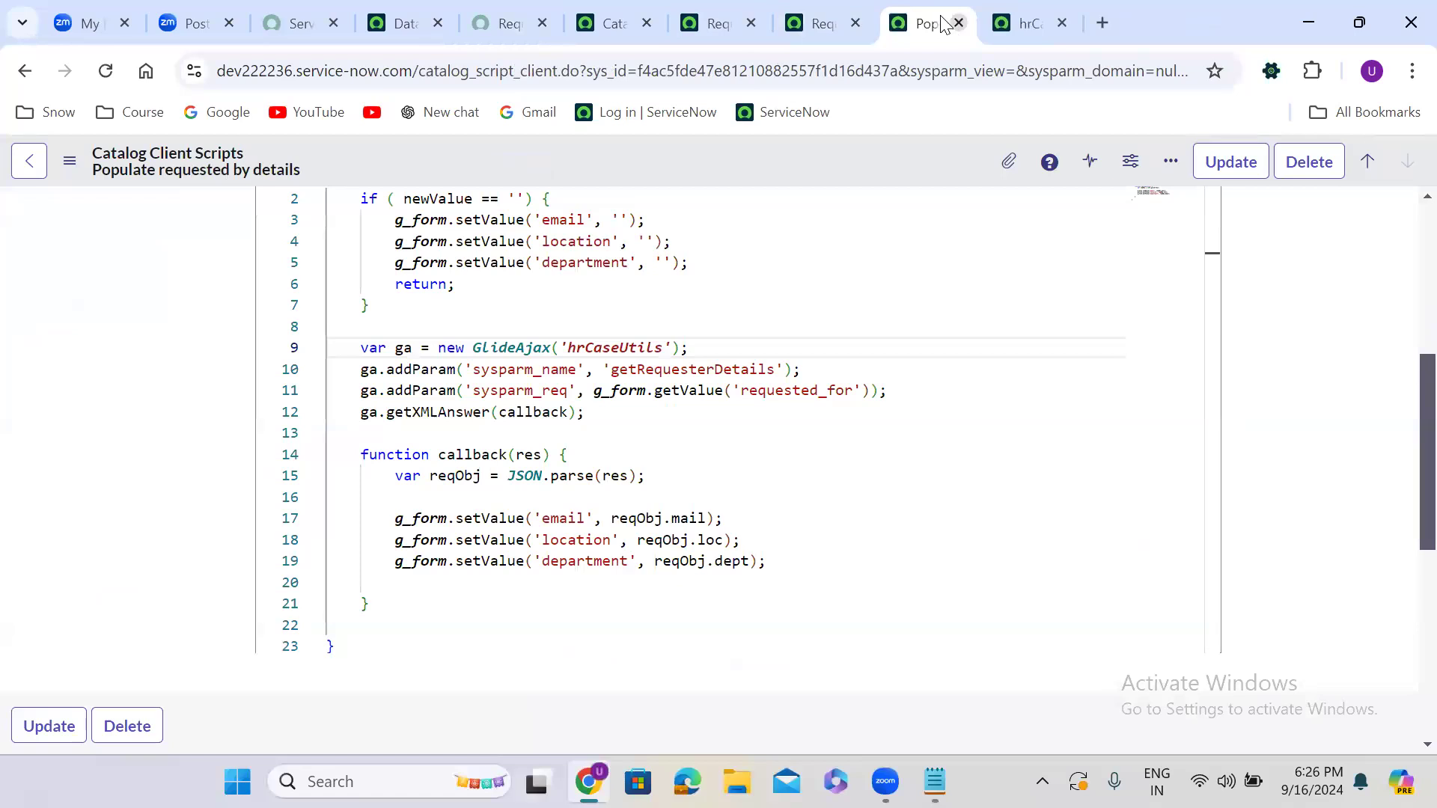
click(961, 23)
click(962, 23)
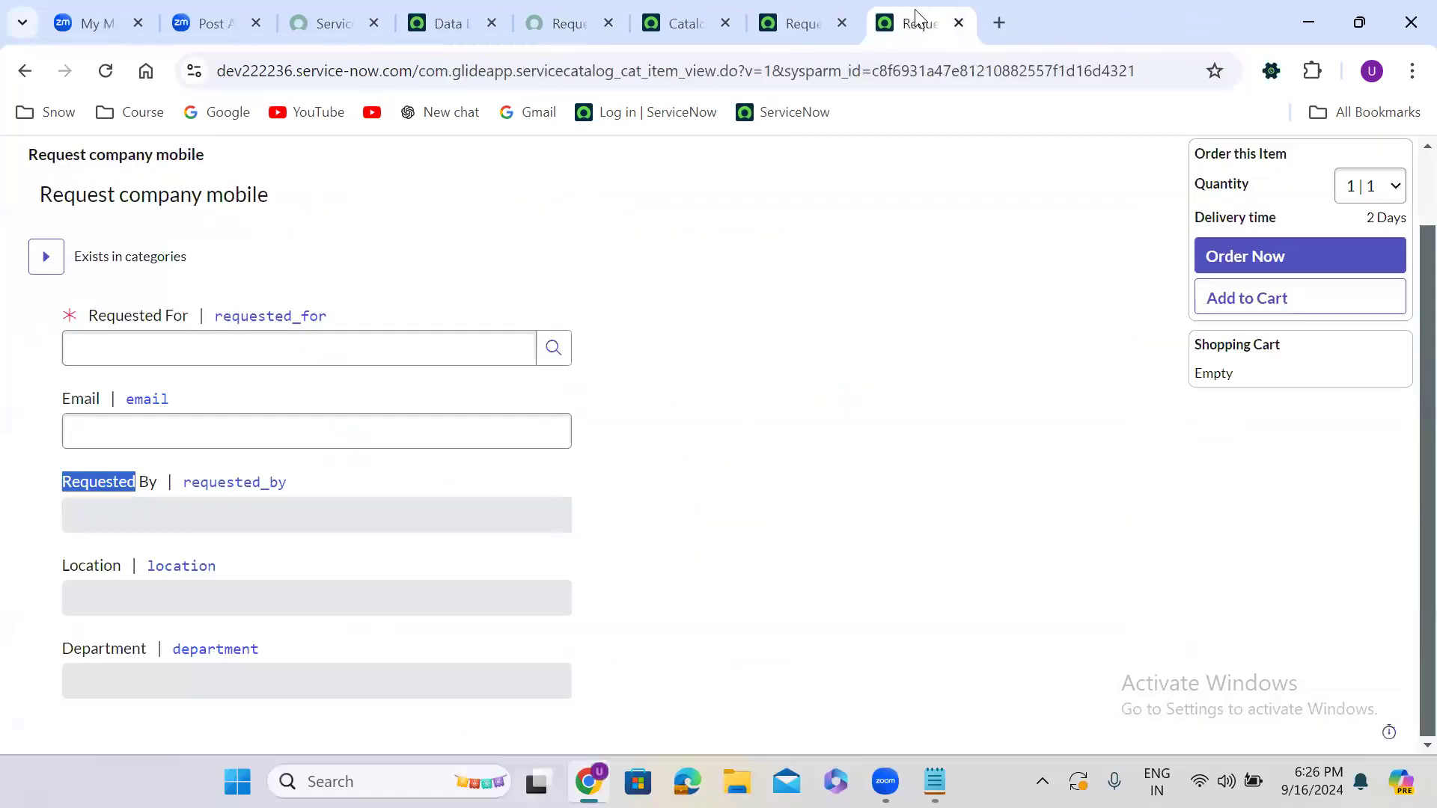
Duplicate the Request Company Mobile catalog item page and bring up its list of variables in the copy.
click(821, 9)
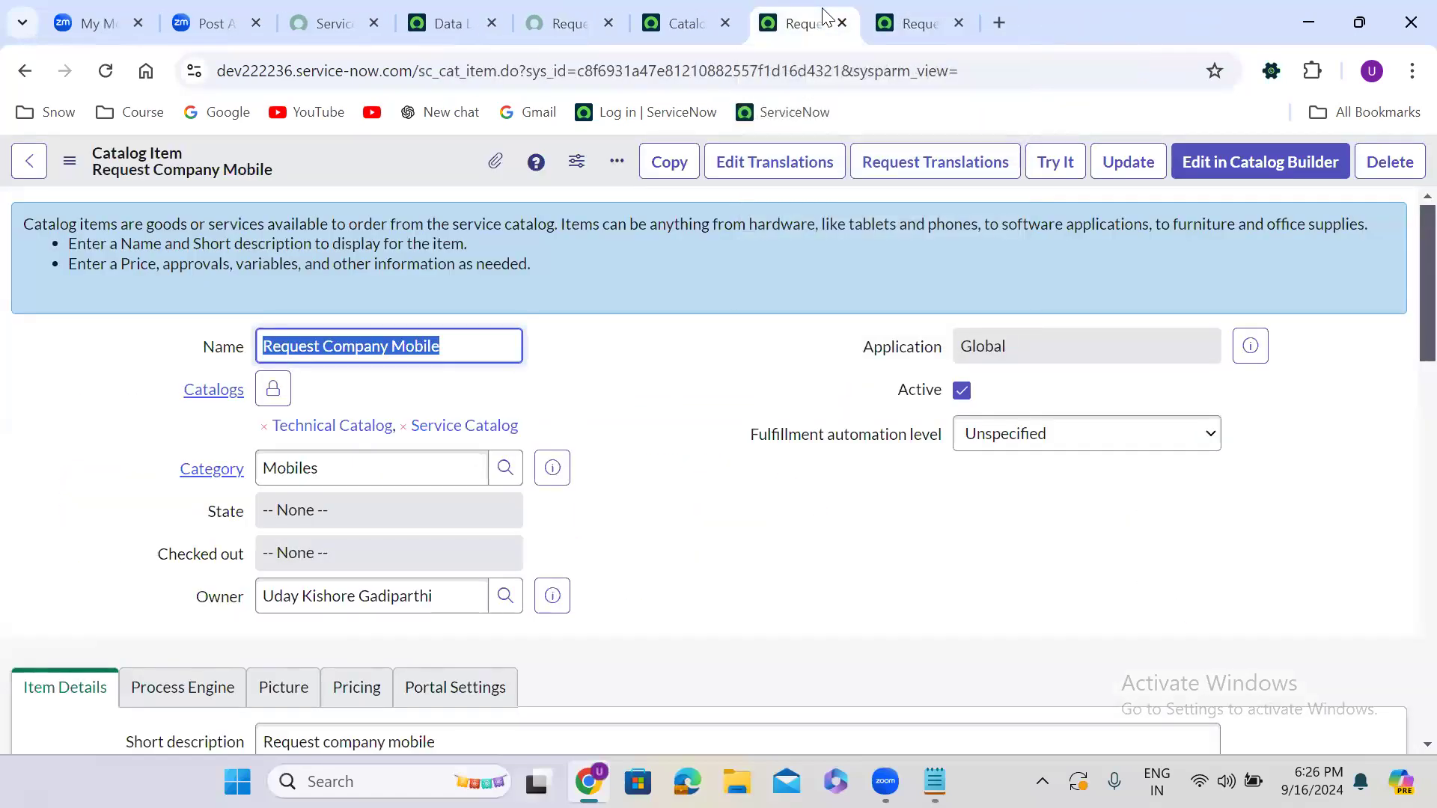
right_click(822, 9)
click(897, 213)
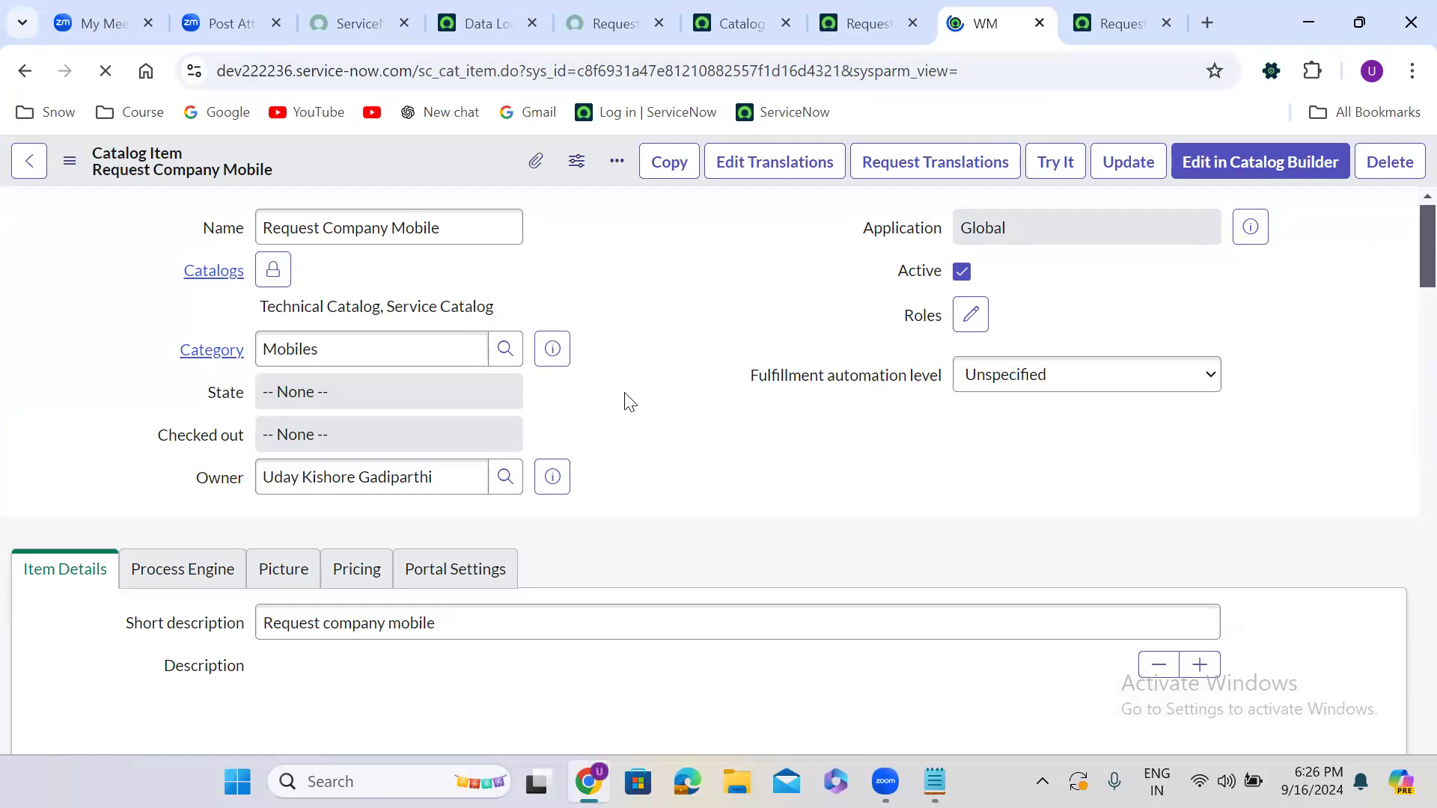
scroll(629, 402, down, 10)
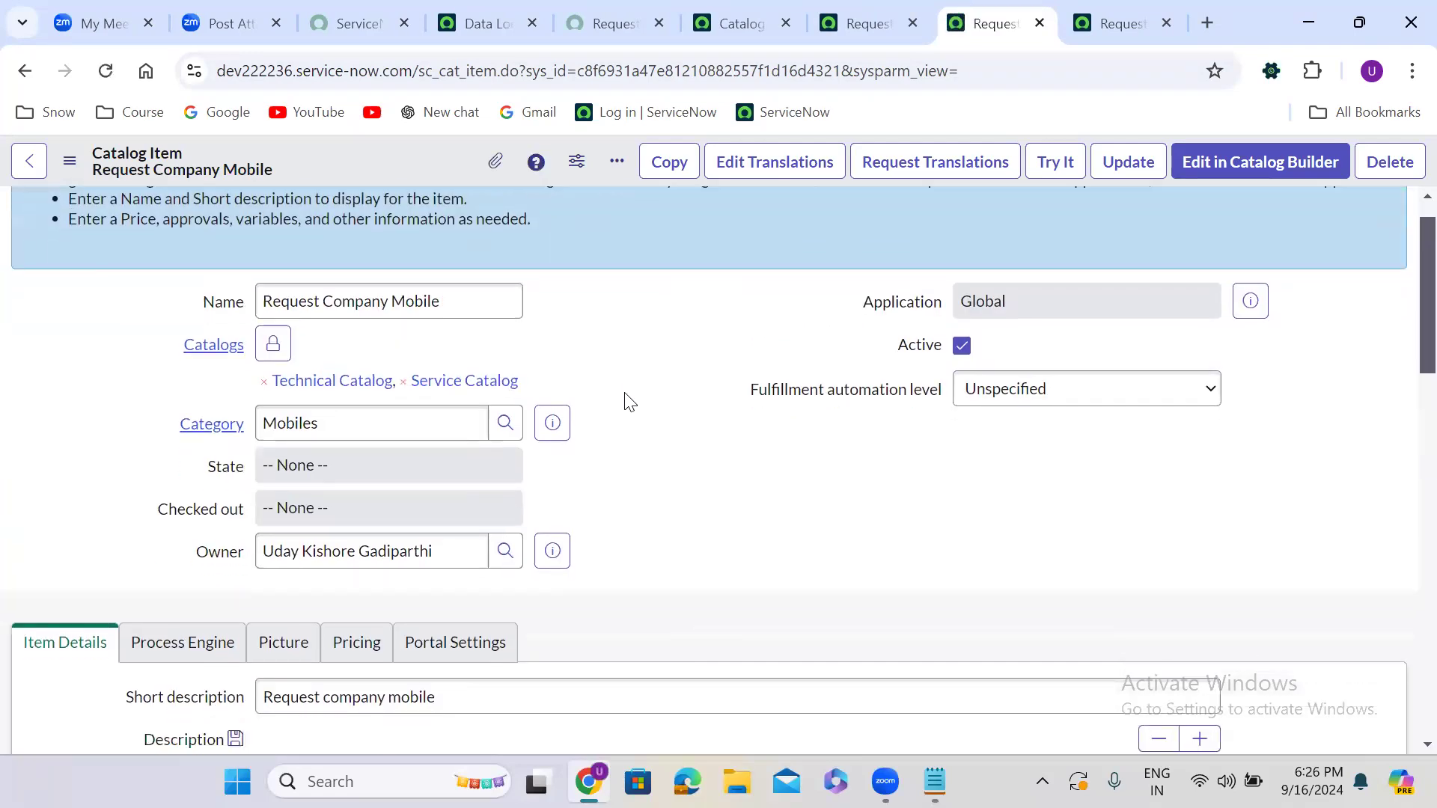
scroll(624, 392, down, 5)
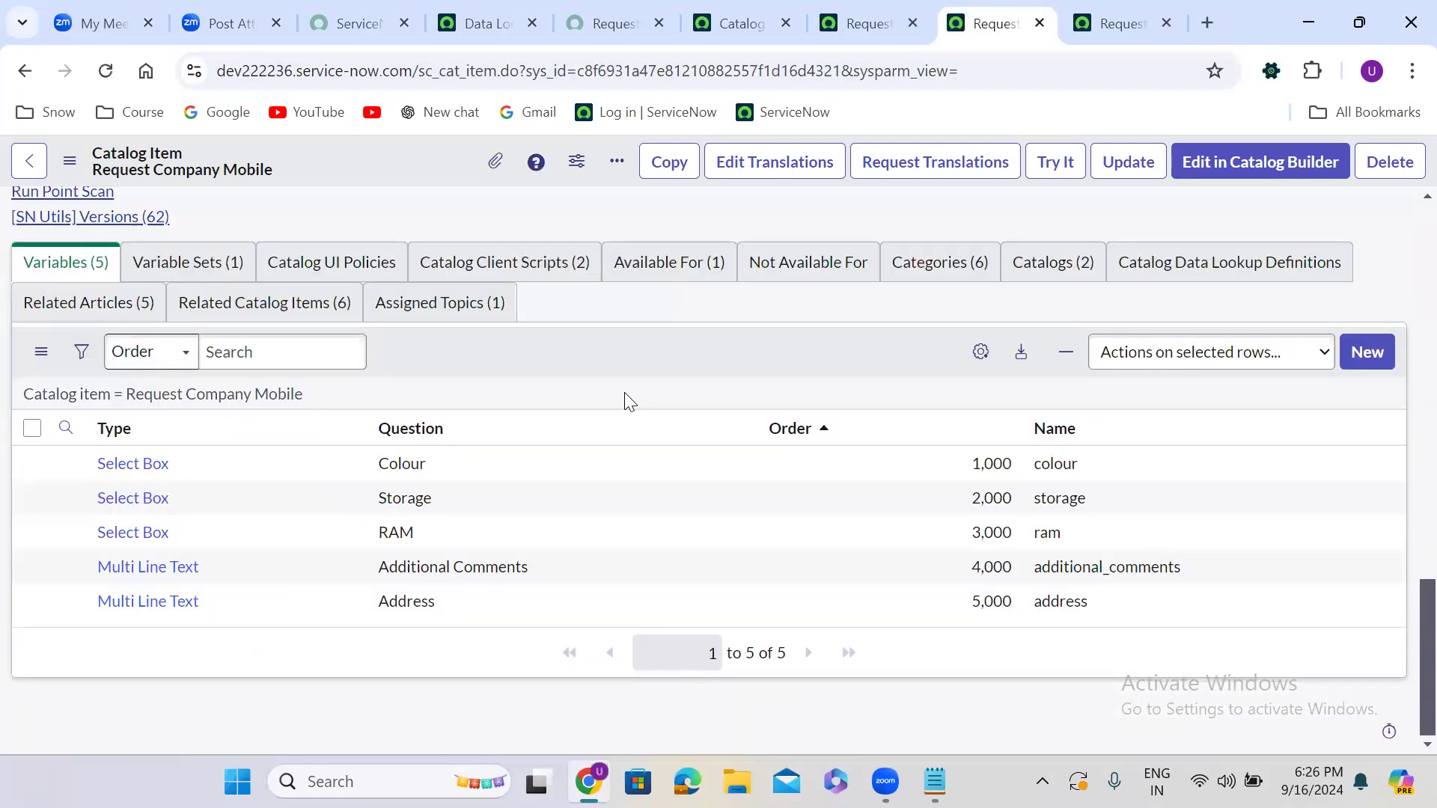
Open the Colour, Storage and RAM variables of the catalog item, each in its own browser tab.
right_click(66, 464)
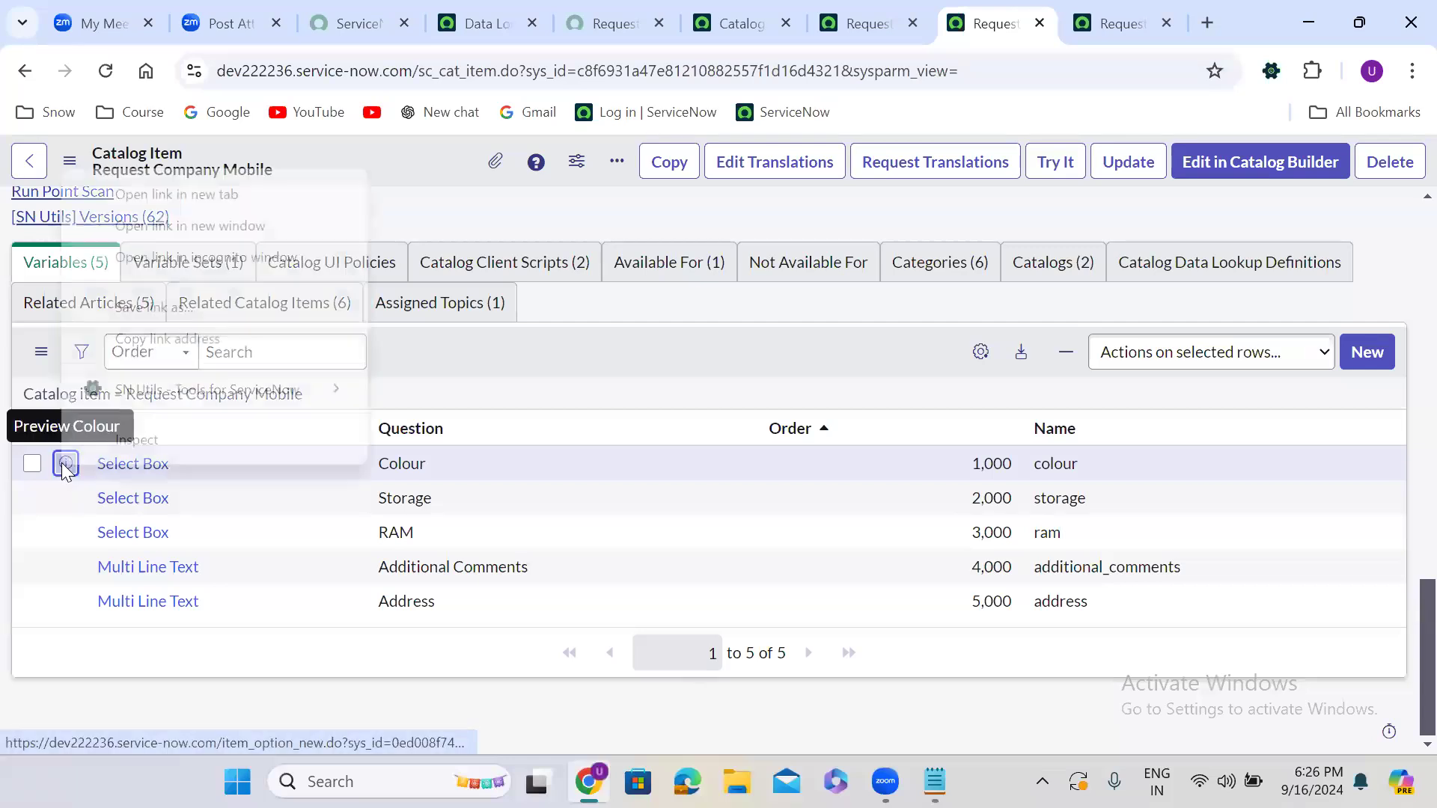
click(179, 195)
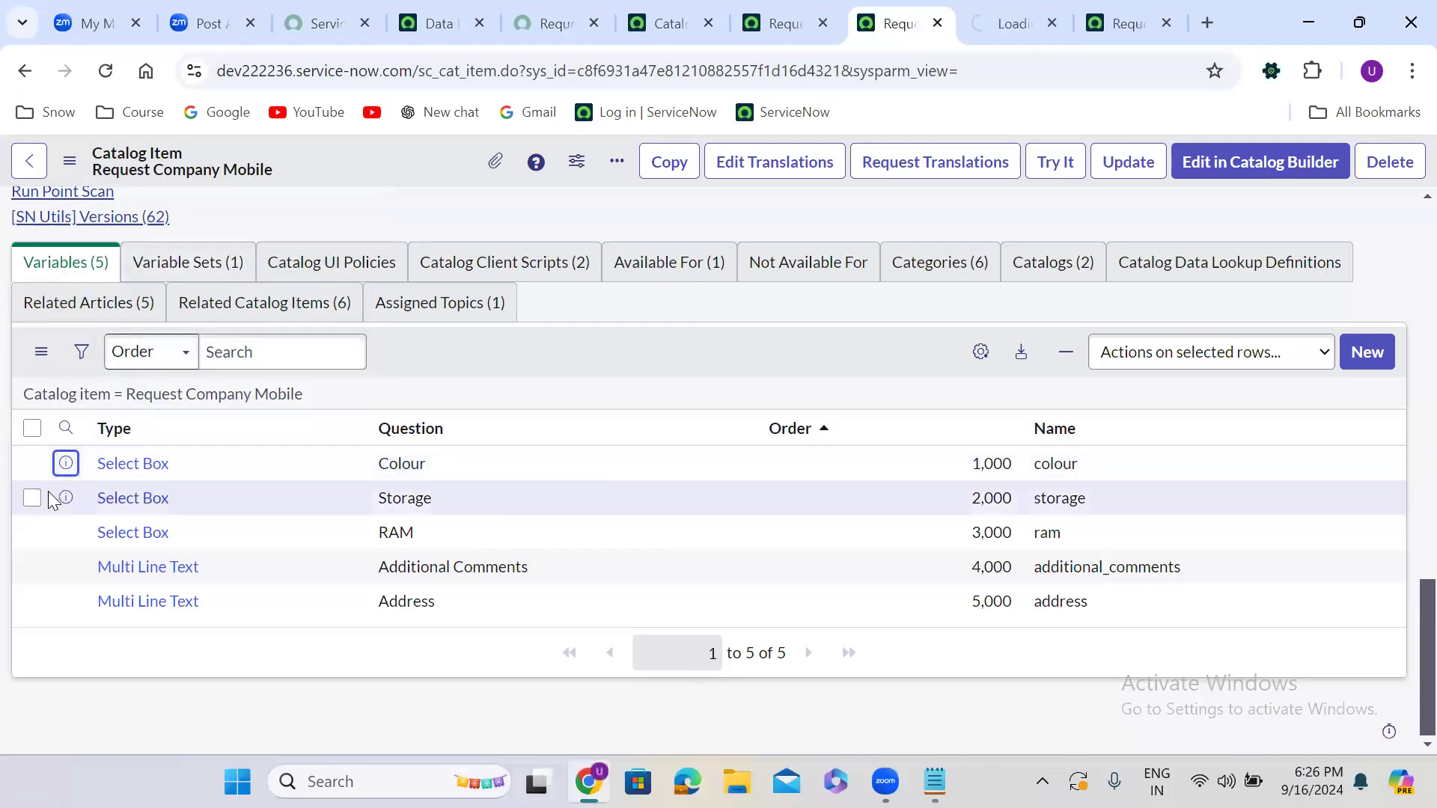
right_click(66, 497)
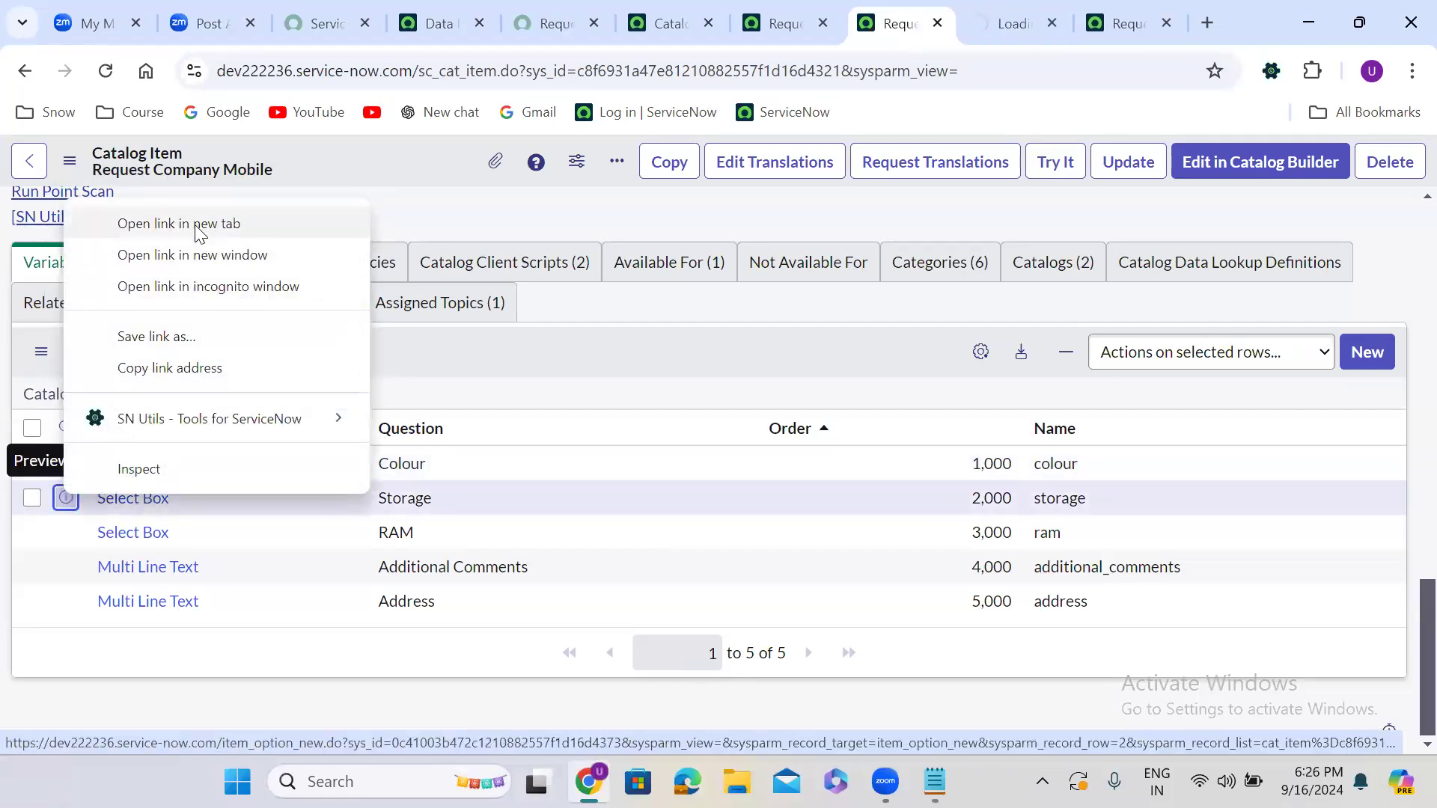
click(198, 232)
right_click(66, 532)
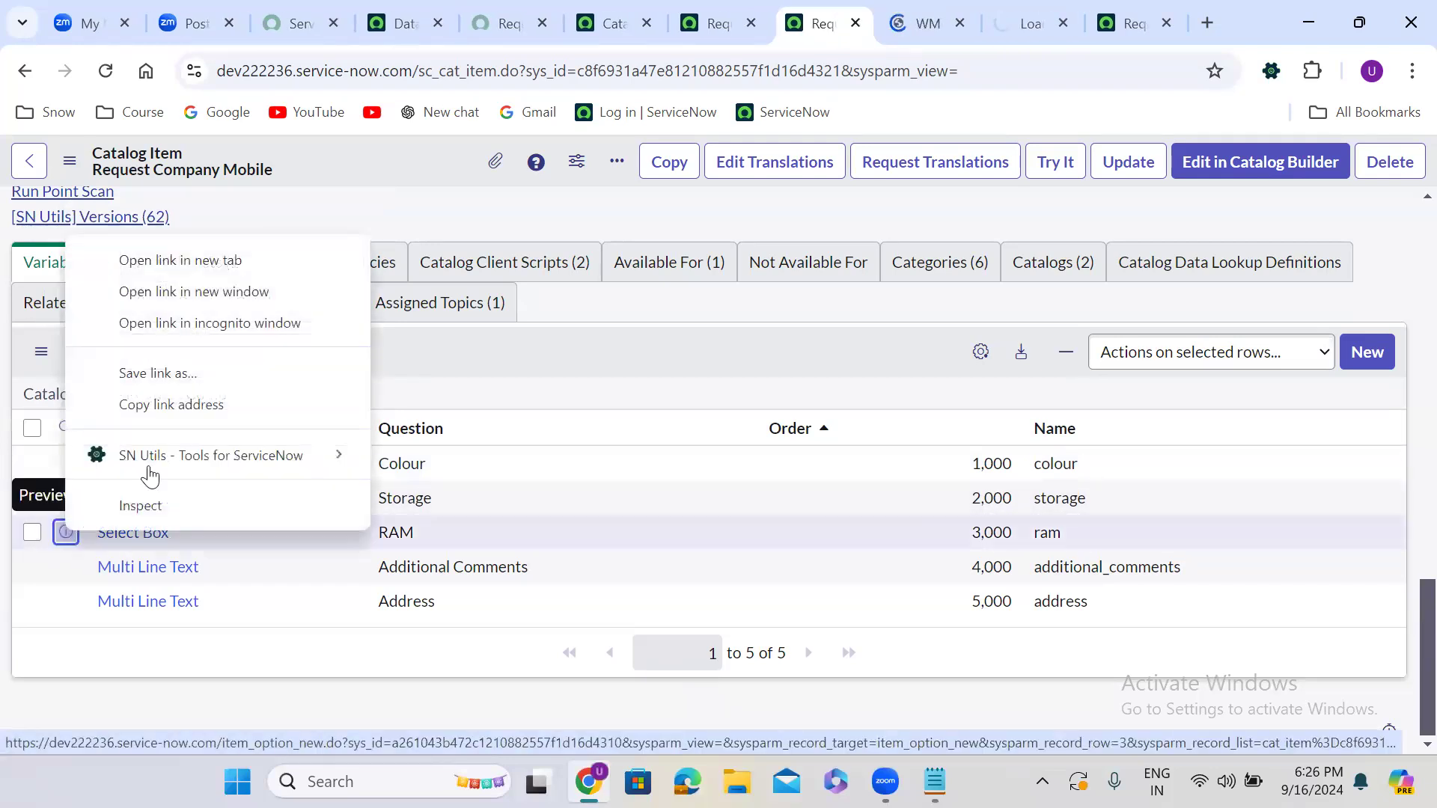
click(166, 263)
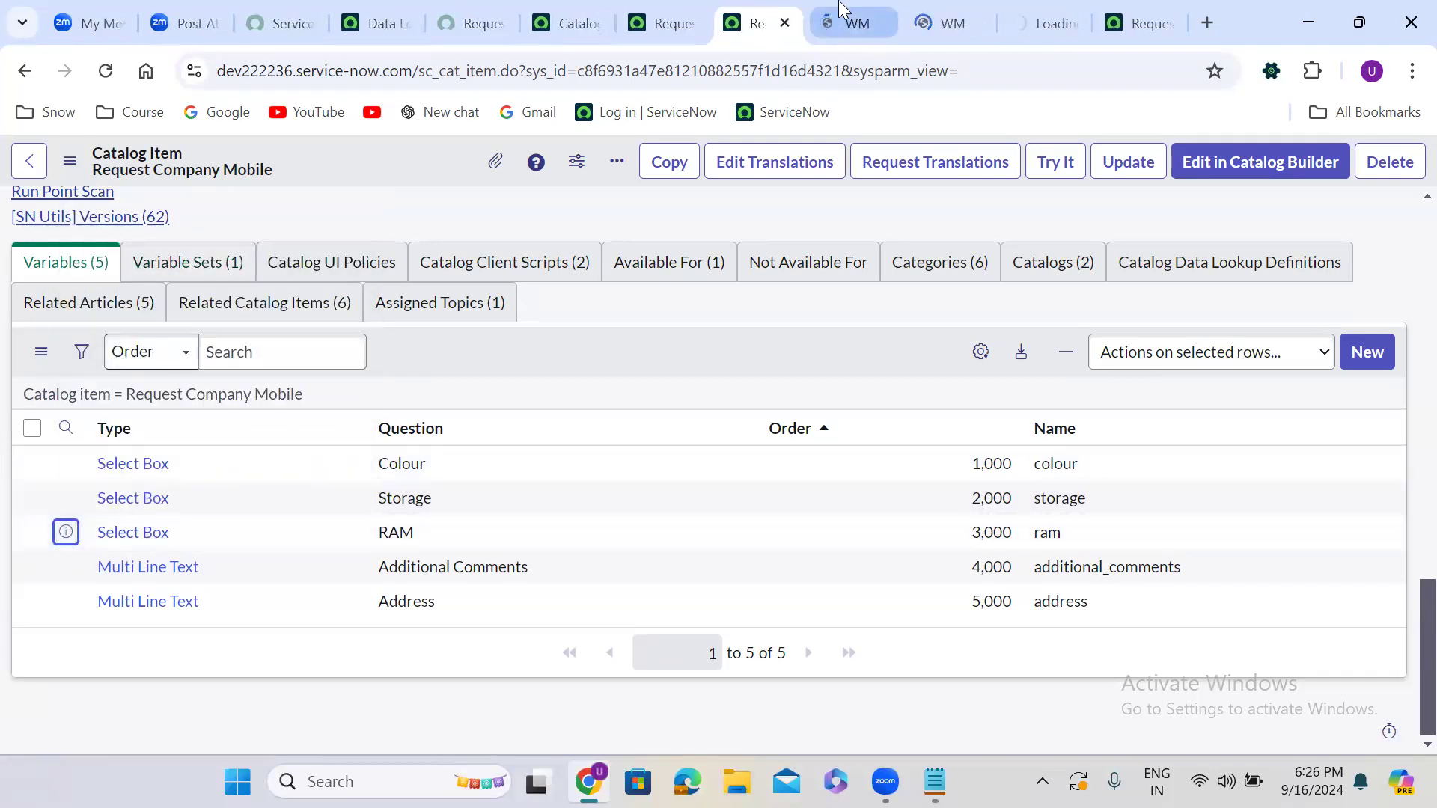
Create a question choice for the Colour variable with text and value Black, and save it.
click(842, 13)
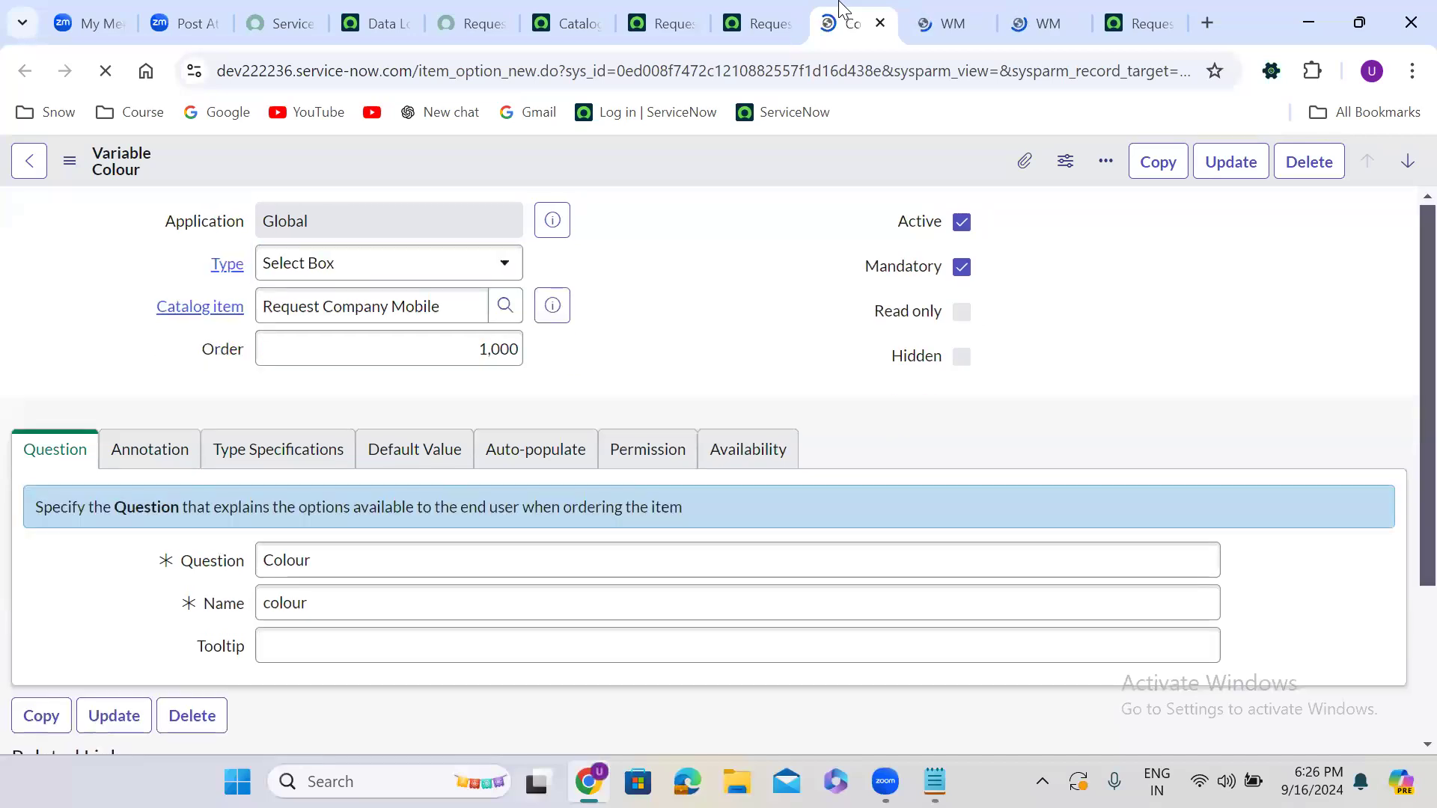
scroll(629, 355, down, 5)
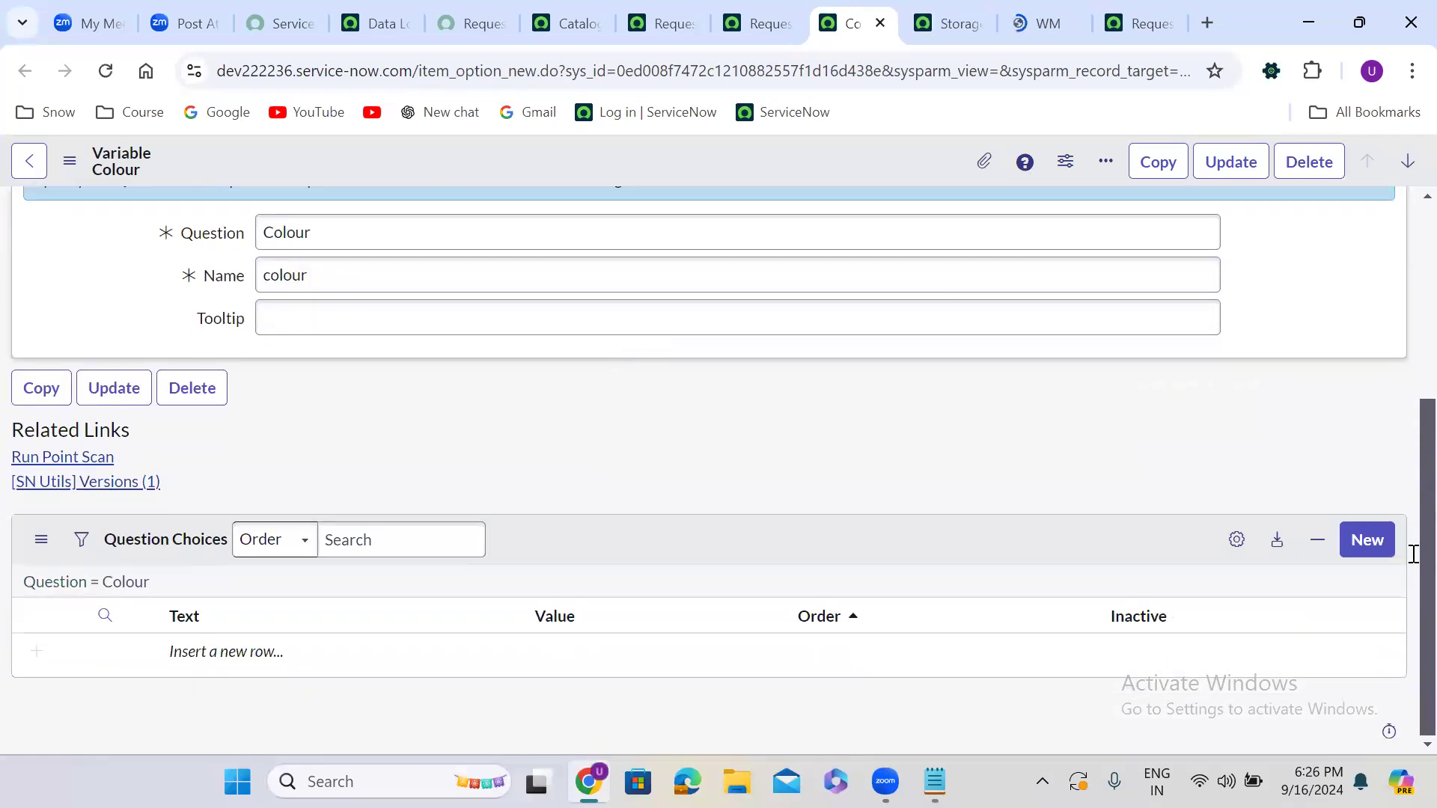
click(1367, 543)
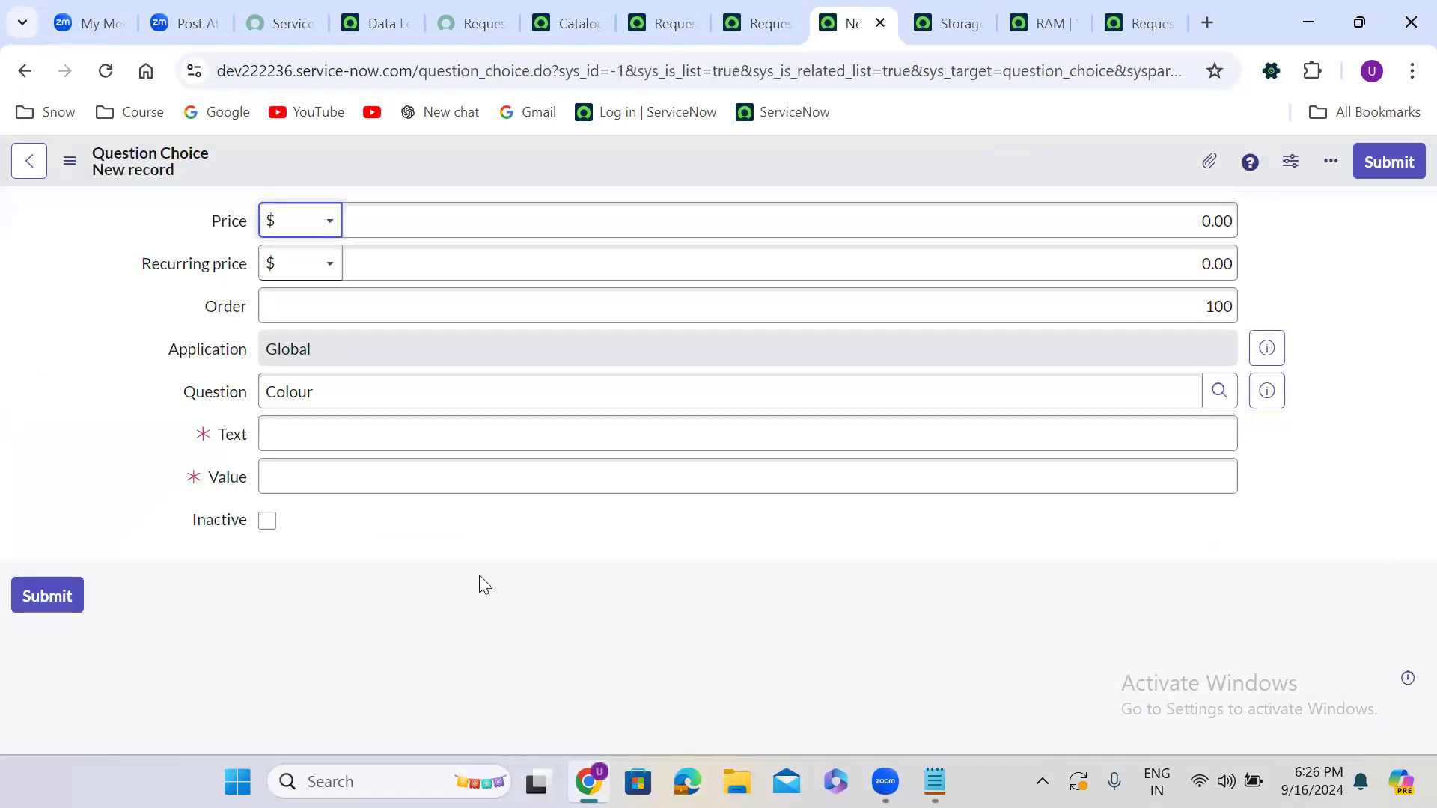
click(431, 440)
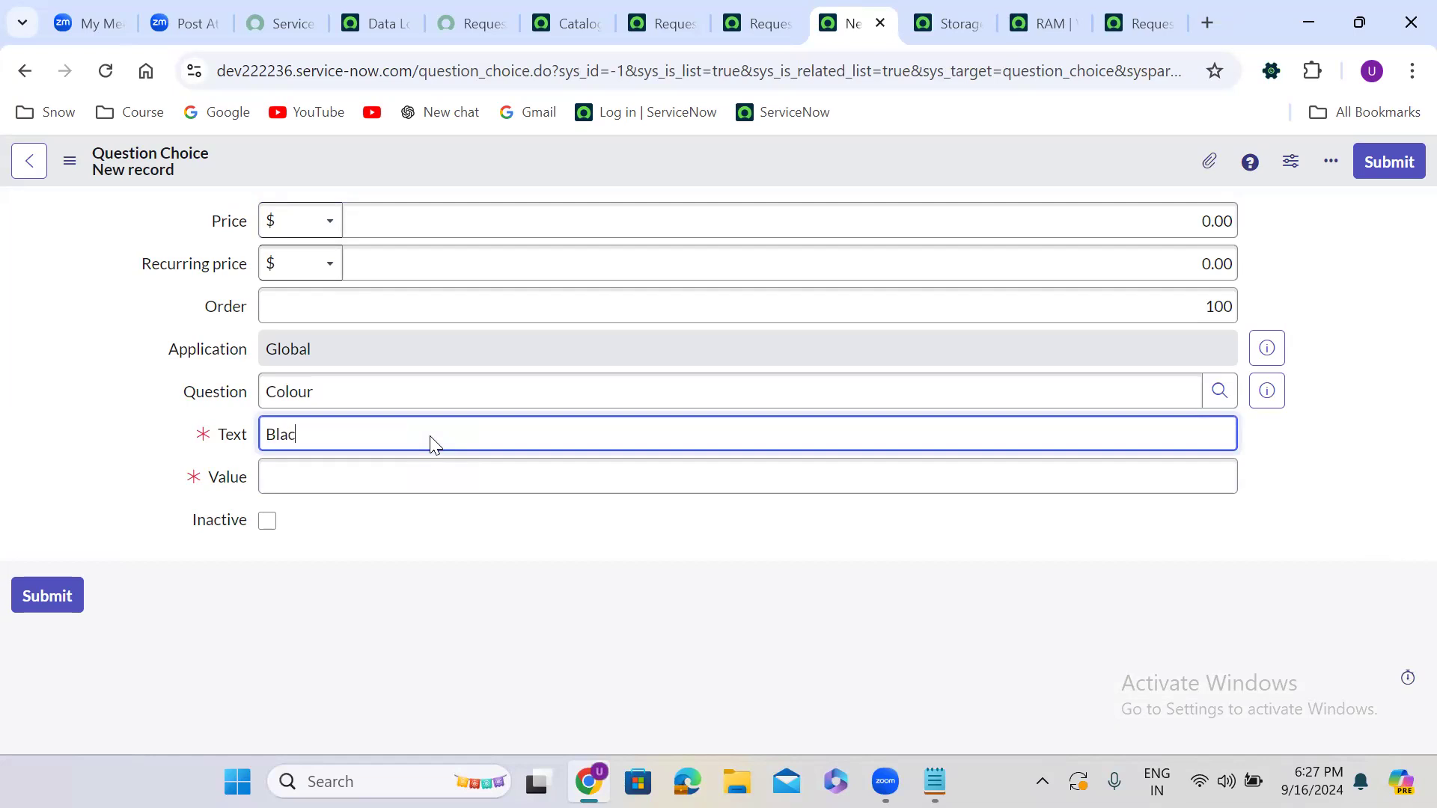
double_click(339, 449)
key(ctrl+c)
click(347, 482)
key(ctrl+v)
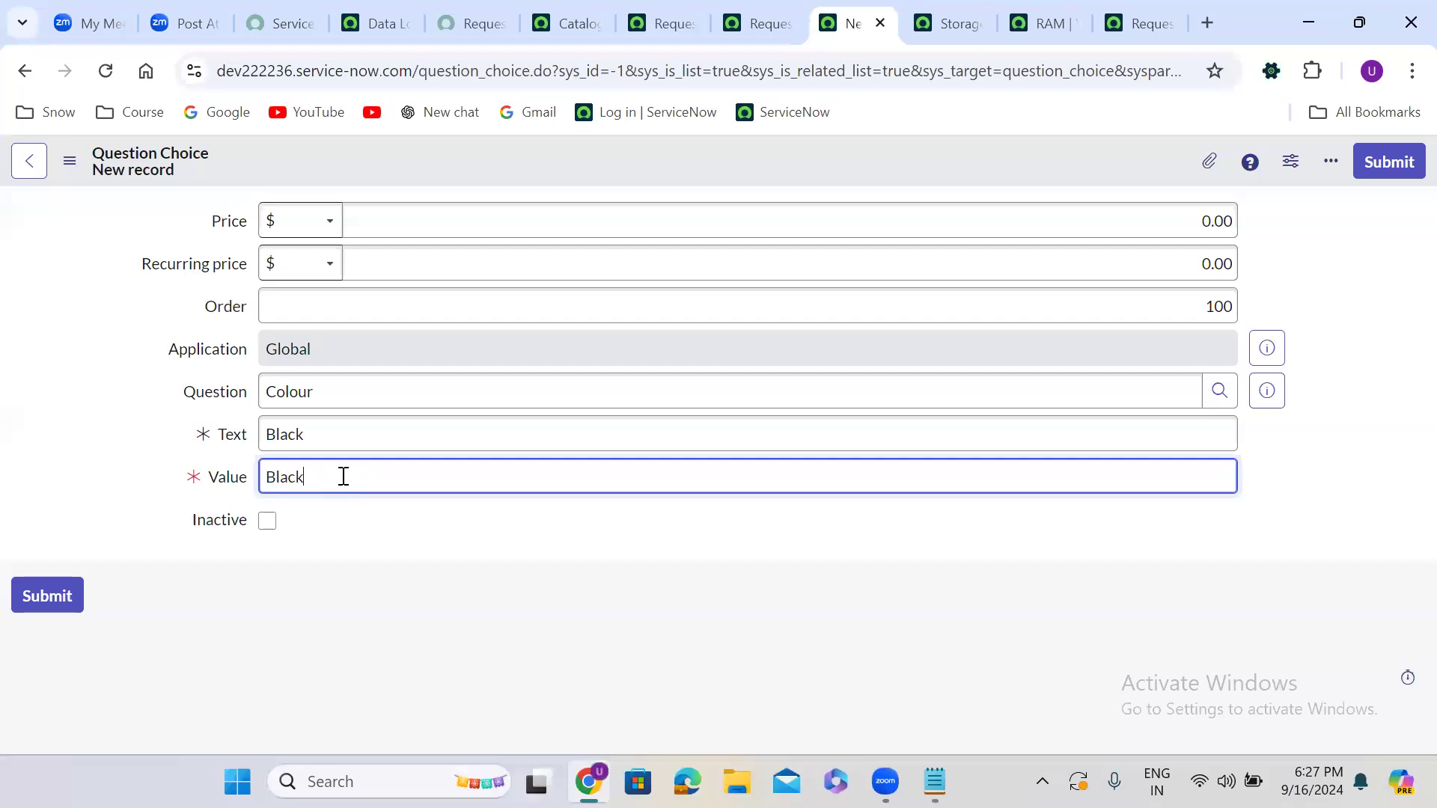
right_click(685, 156)
click(738, 177)
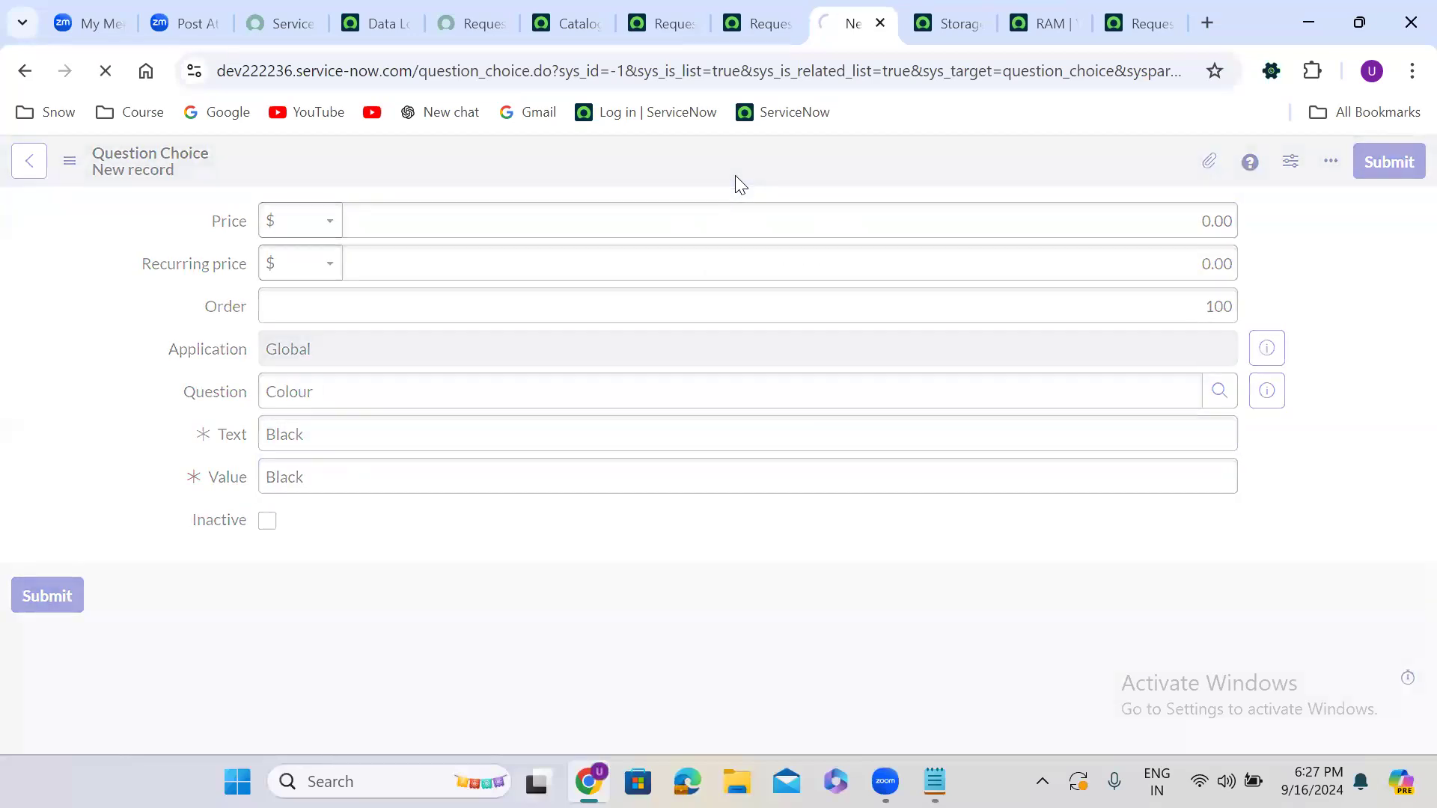
Change the choice's text and value to White and insert it as a new Colour choice, staying on the record.
double_click(317, 436)
text(Wh)
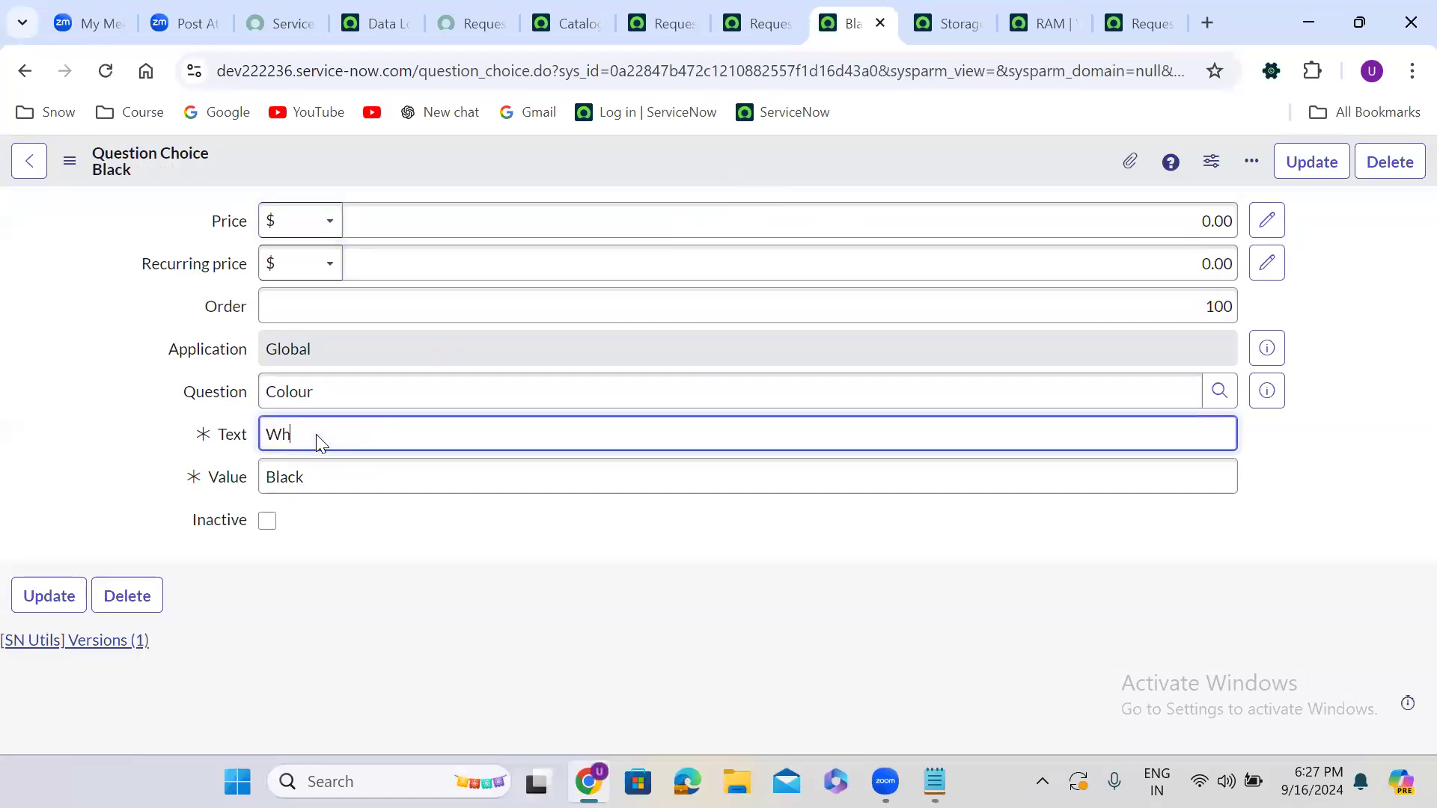
text(i)
key(BackSpace)
double_click(318, 441)
key(ctrl+c)
double_click(329, 462)
key(ctrl+v)
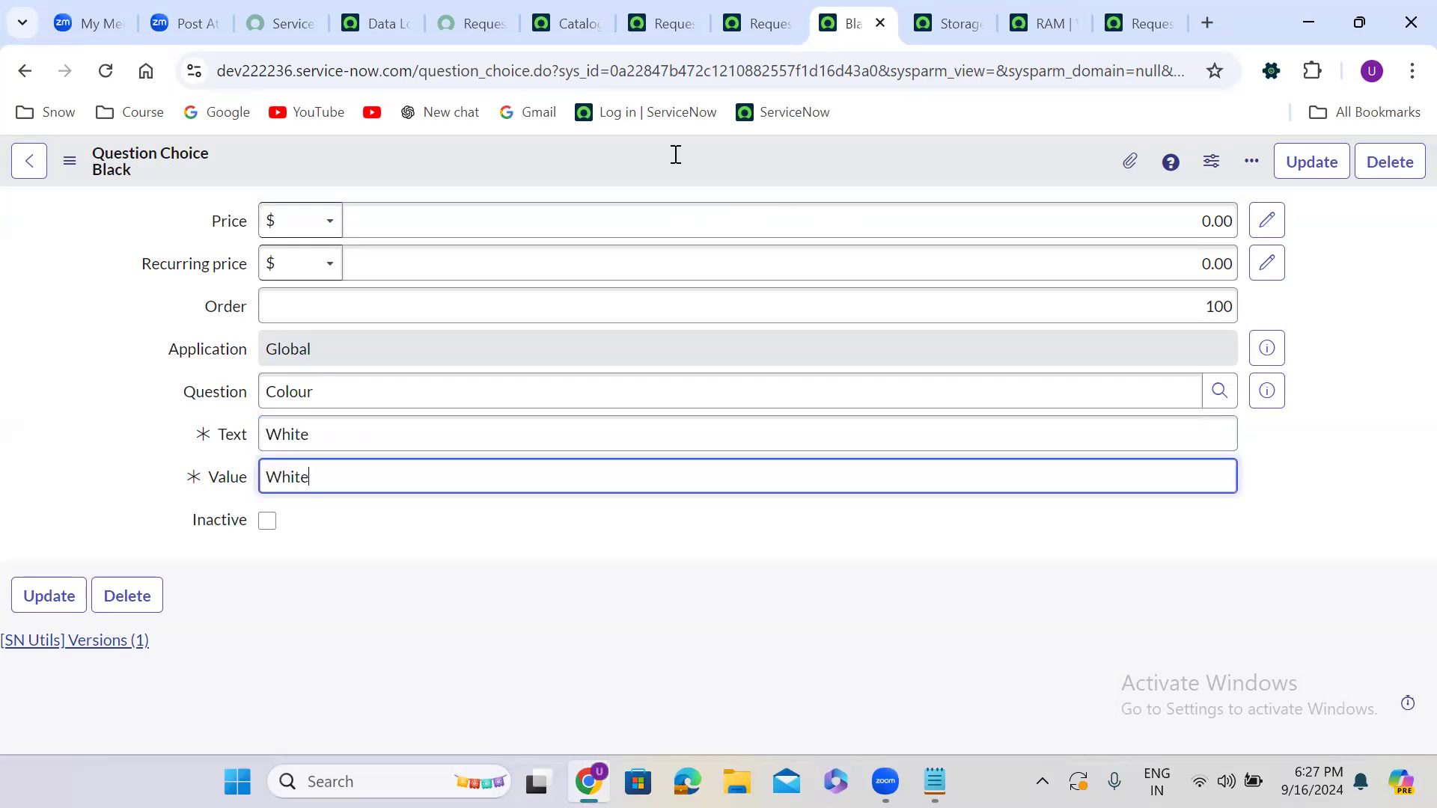
right_click(673, 150)
click(730, 205)
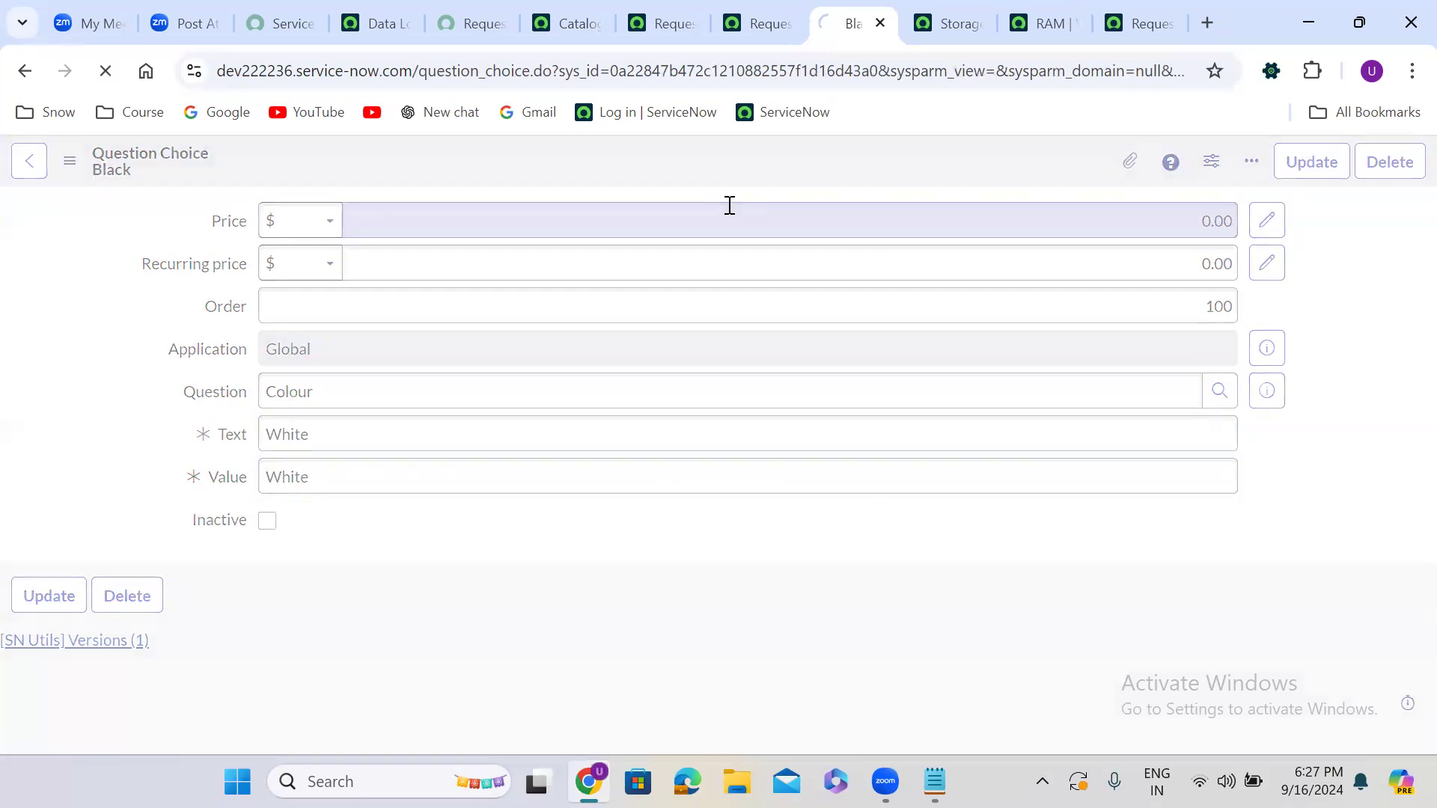
Change the choice's text and value to Gold and insert it as a new Colour choice, staying on the record.
double_click(327, 392)
double_click(315, 434)
text(Gold)
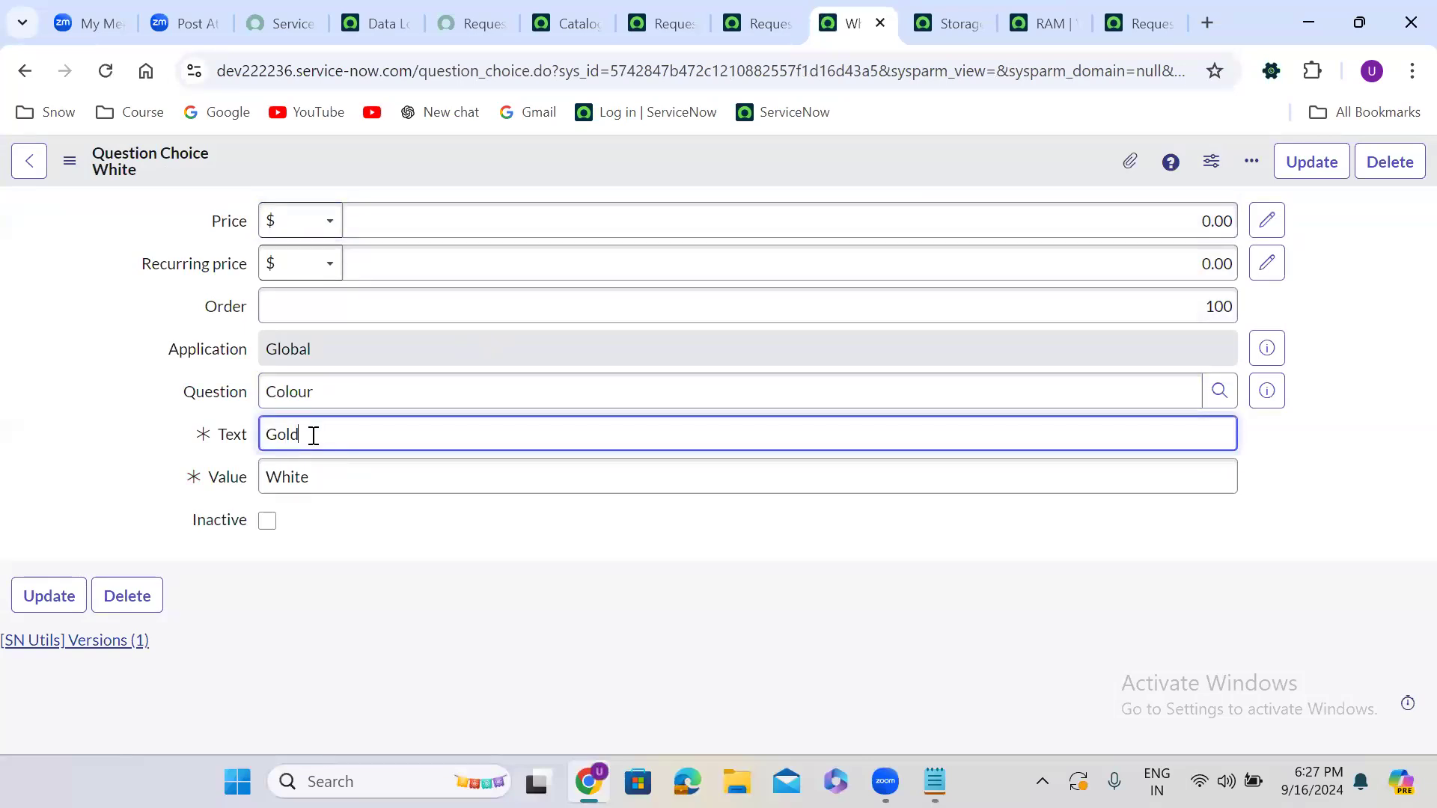
double_click(301, 479)
text(G)
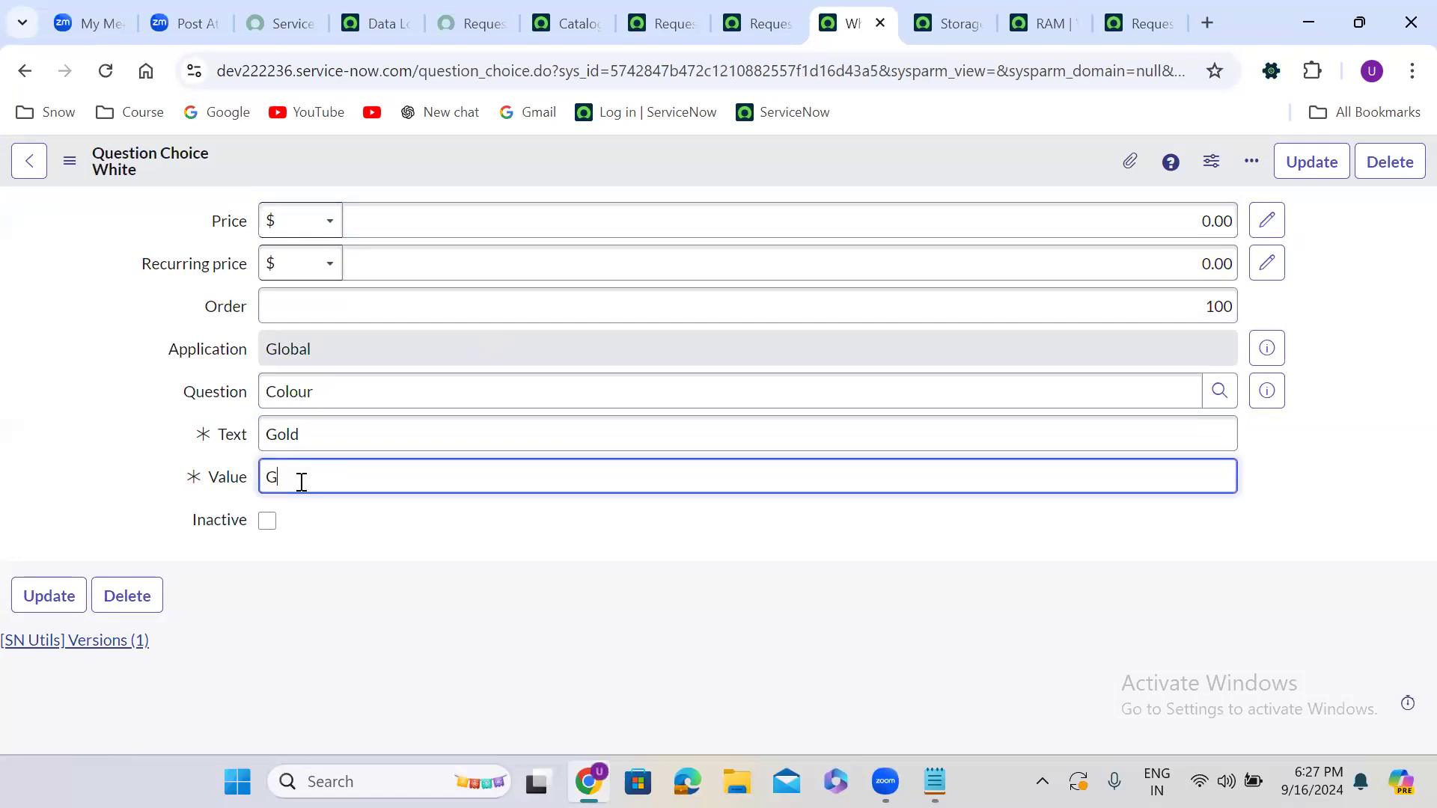
right_click(661, 156)
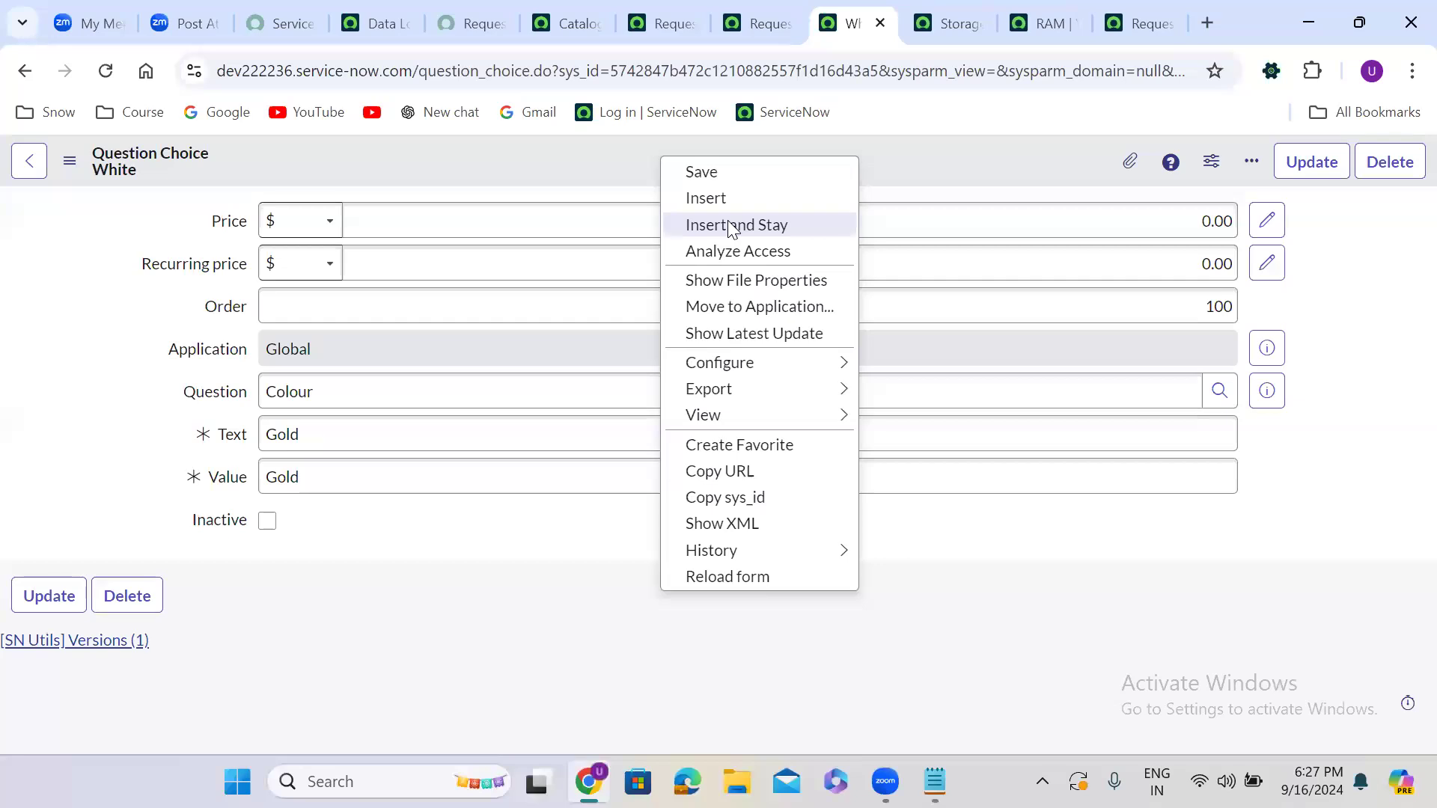
click(730, 223)
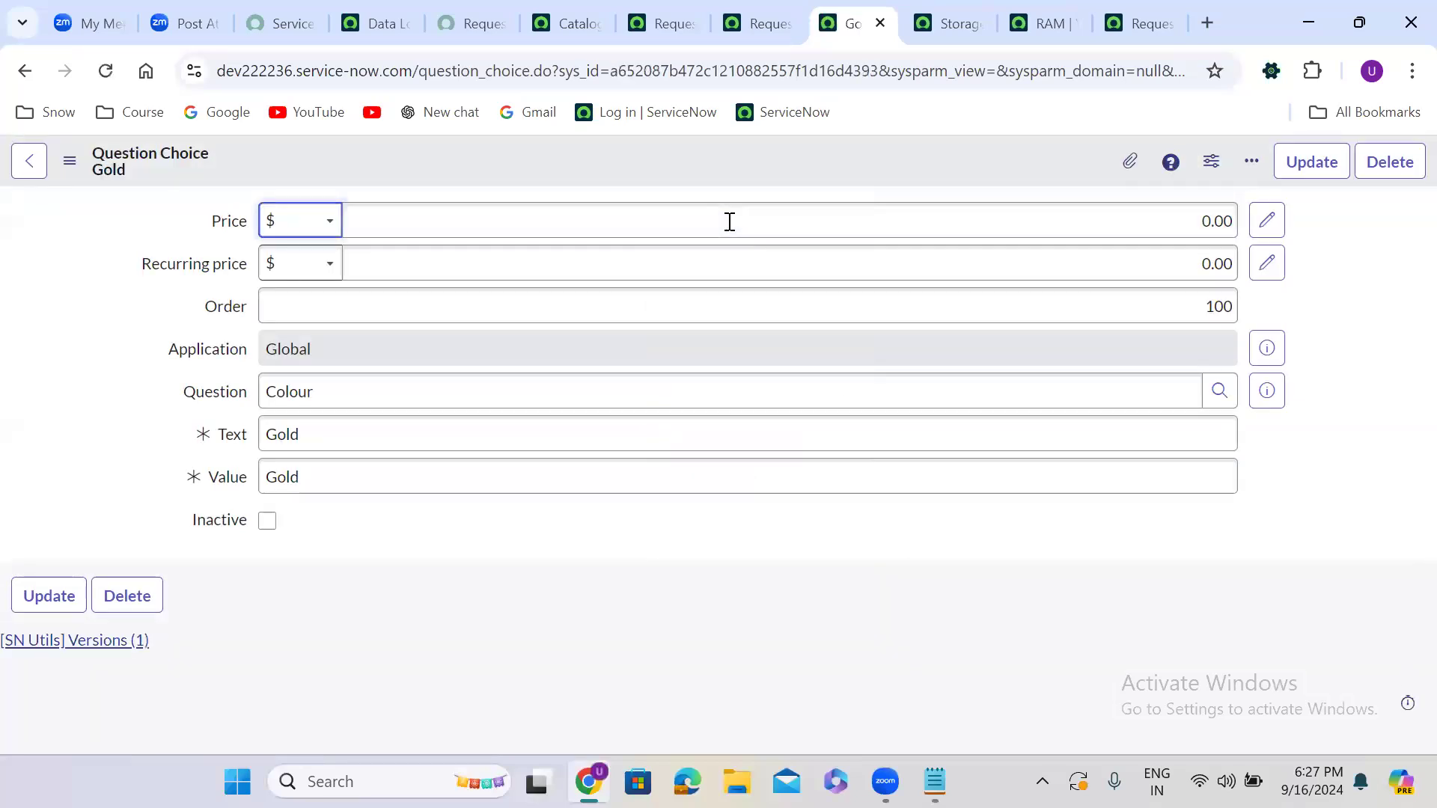
Change the choice's text and value to Silver and insert it as a new Colour choice, staying on the record.
double_click(327, 434)
text(S)
text(ilver)
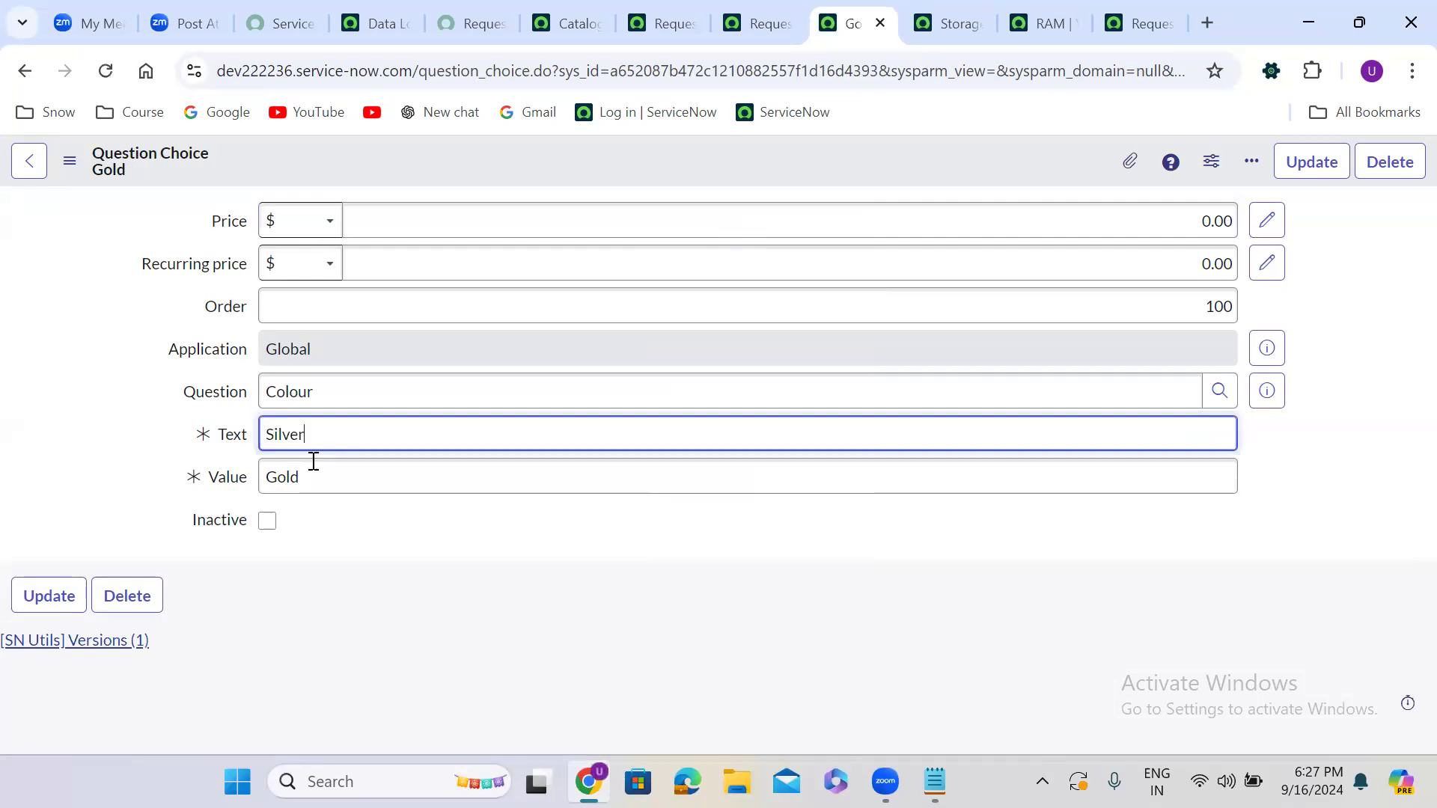
click(311, 462)
key(ctrl+a)
text(S)
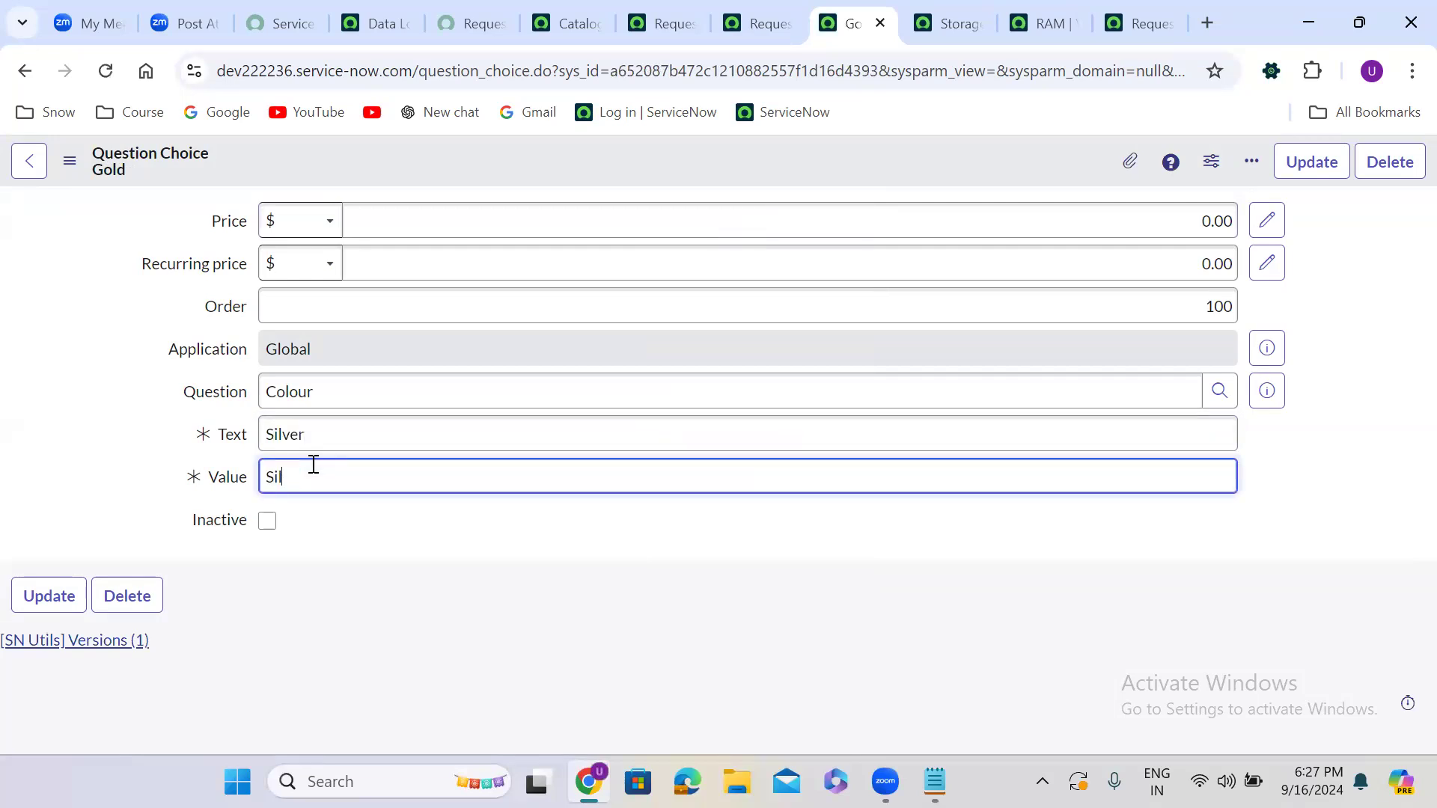
text(ilver)
right_click(762, 156)
click(838, 225)
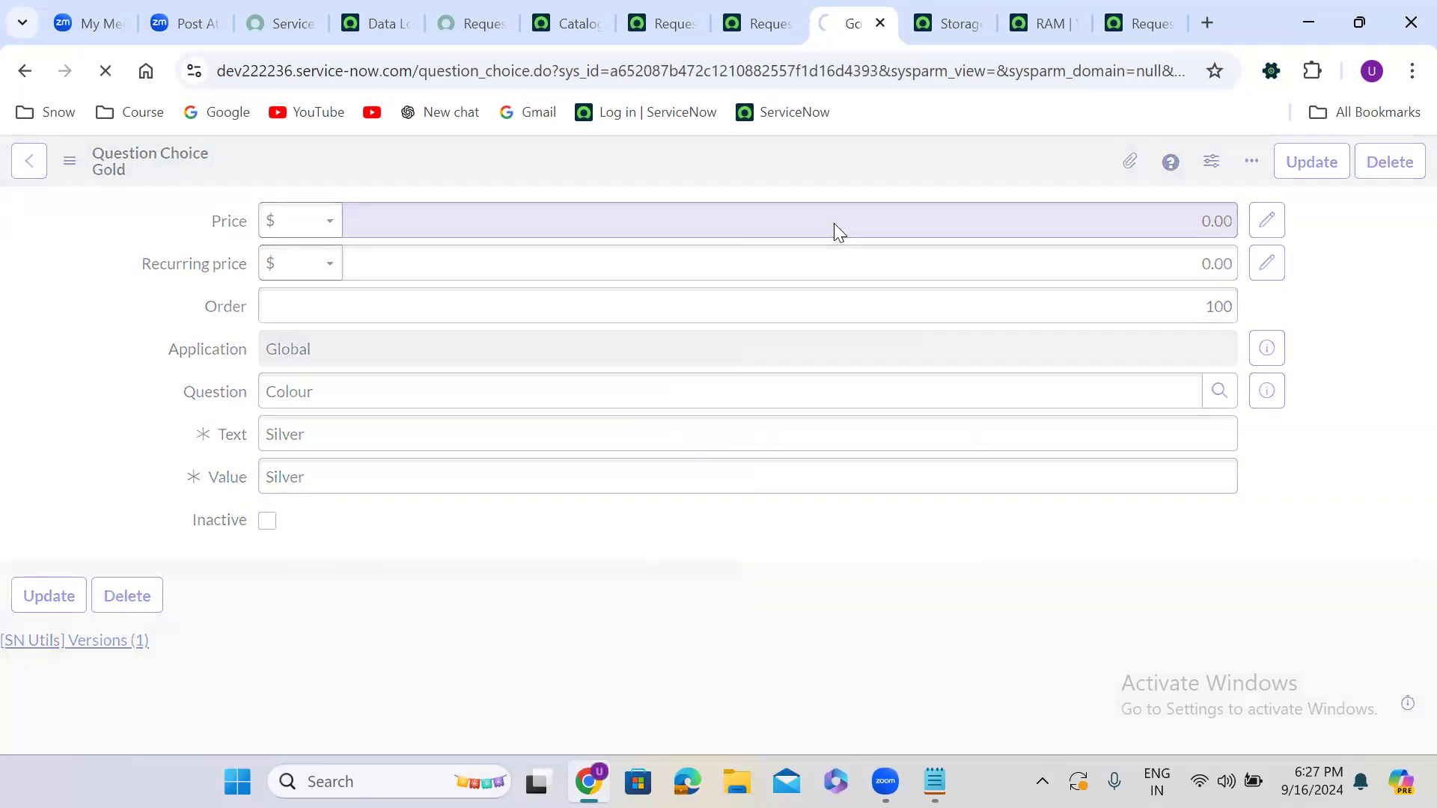
Open the Colour variable's record from the Request Company Mobile variable list in a separate browser tab.
click(765, 16)
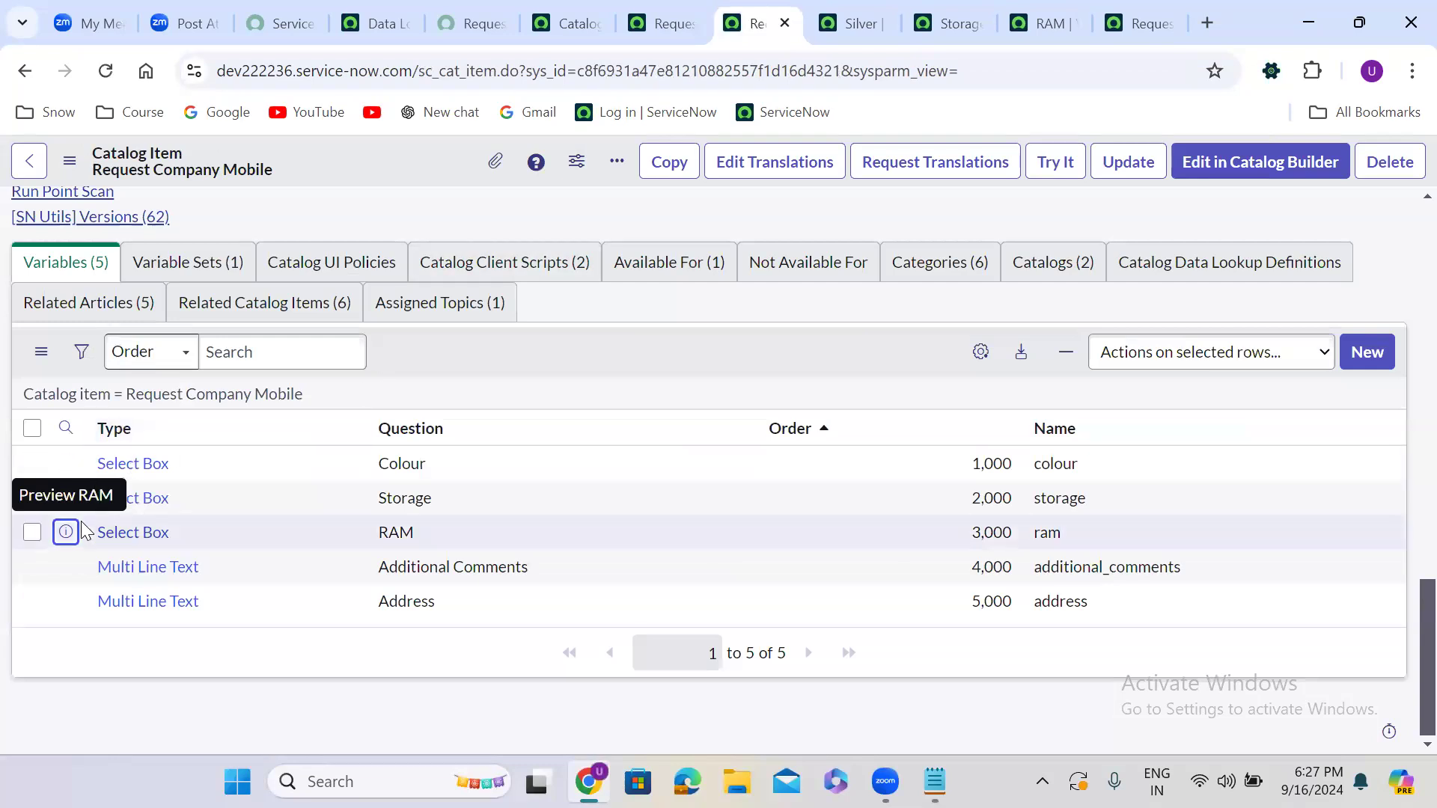
click(882, 24)
click(763, 23)
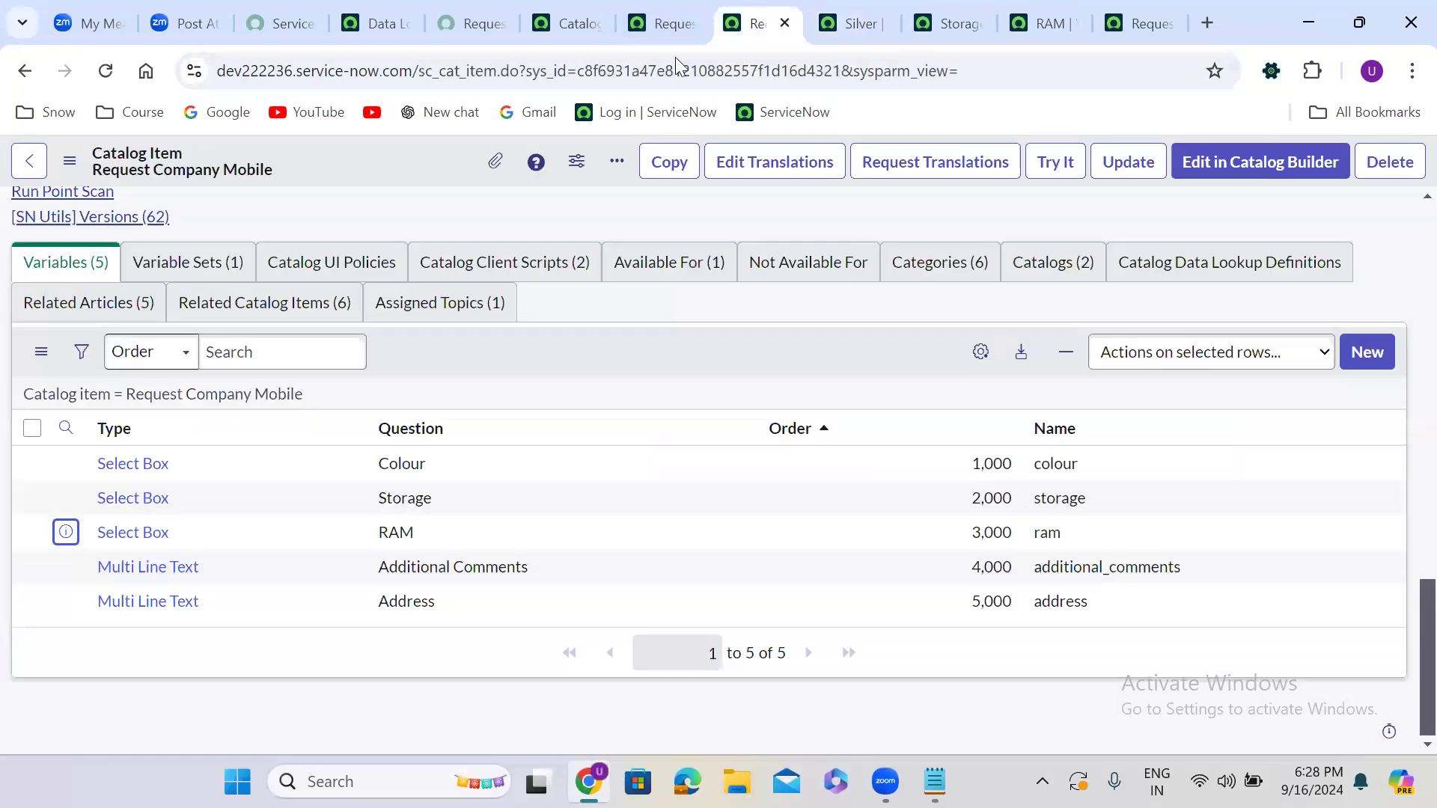
right_click(66, 463)
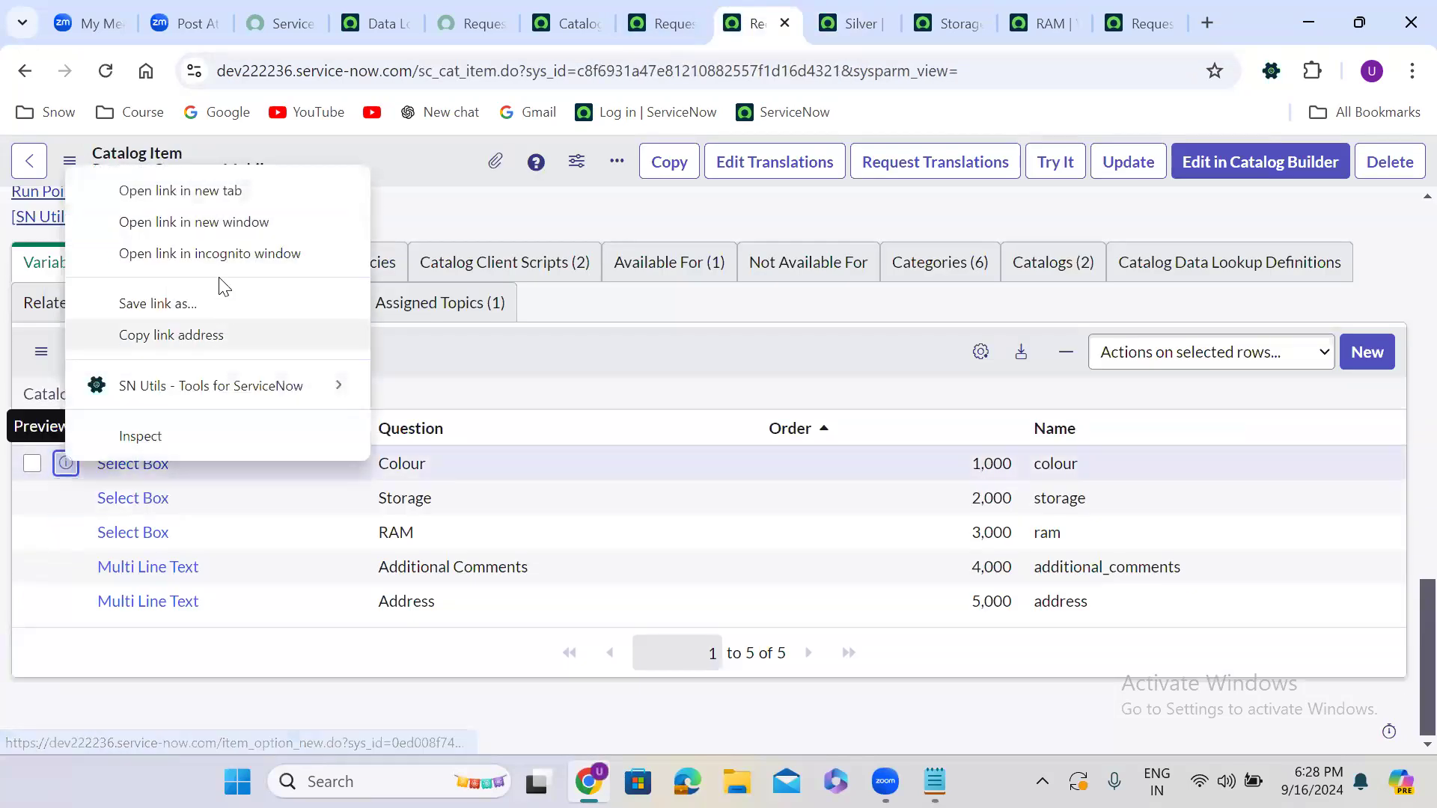
click(180, 191)
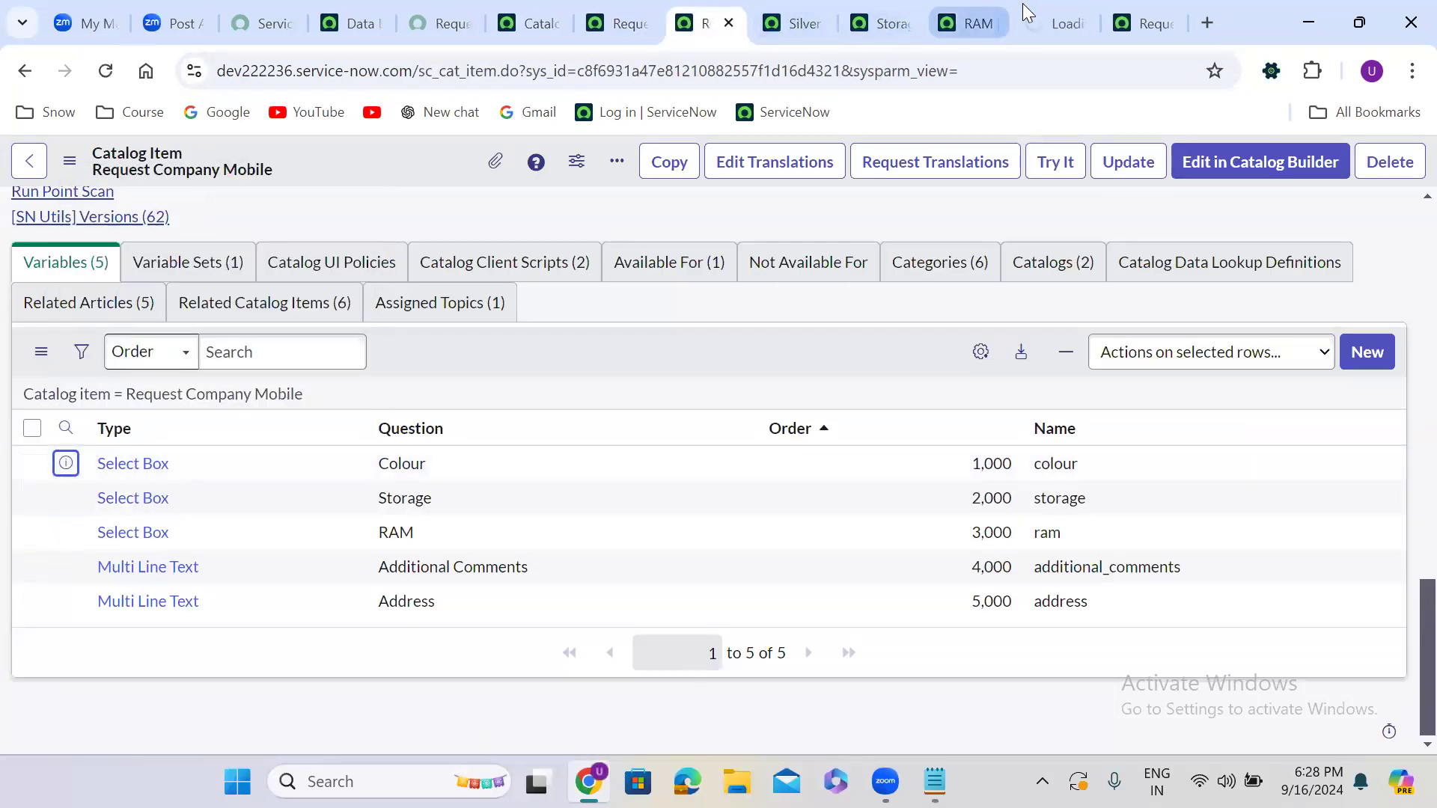
click(1027, 13)
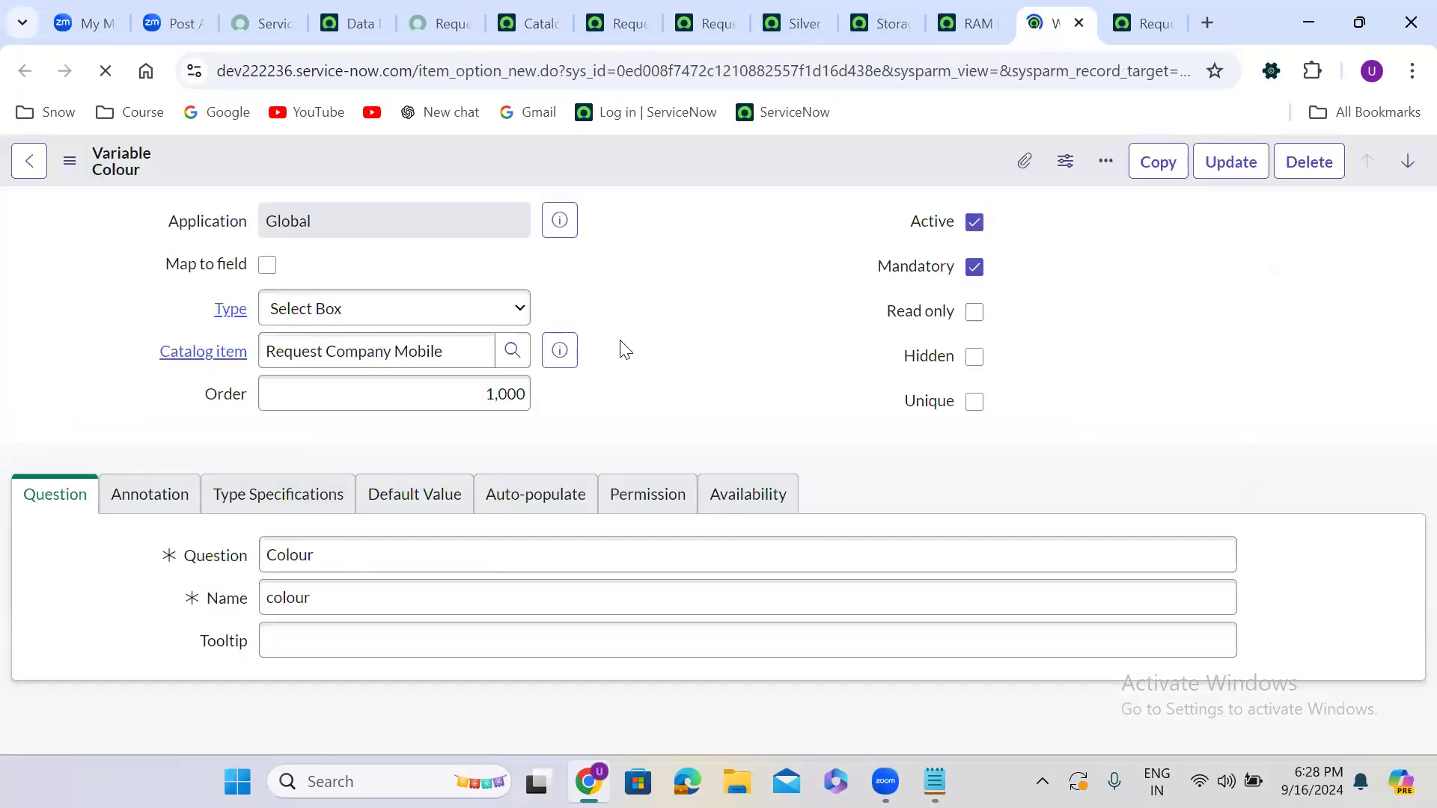
Enable Include none in the Colour variable's type specifications and save the record.
click(312, 501)
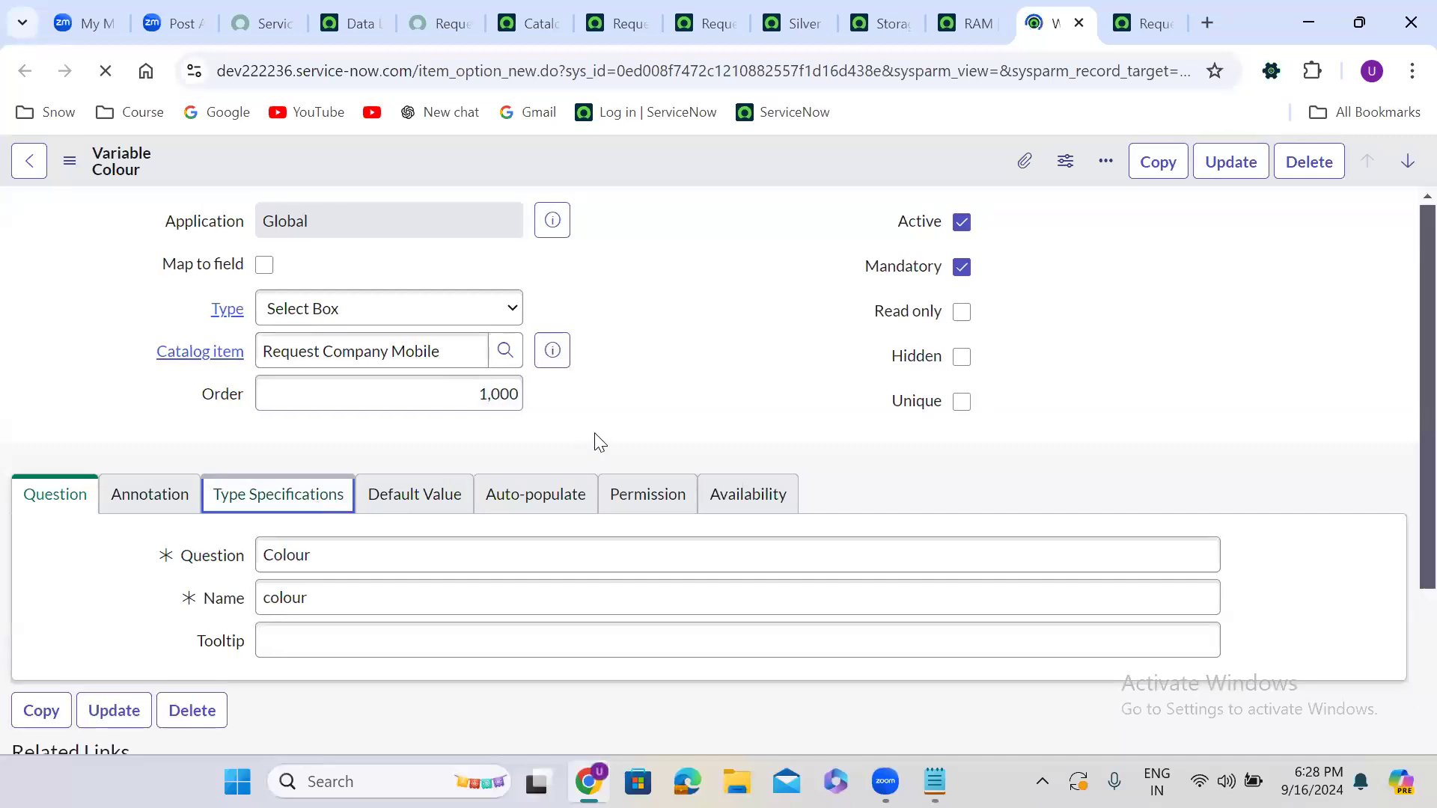
click(331, 450)
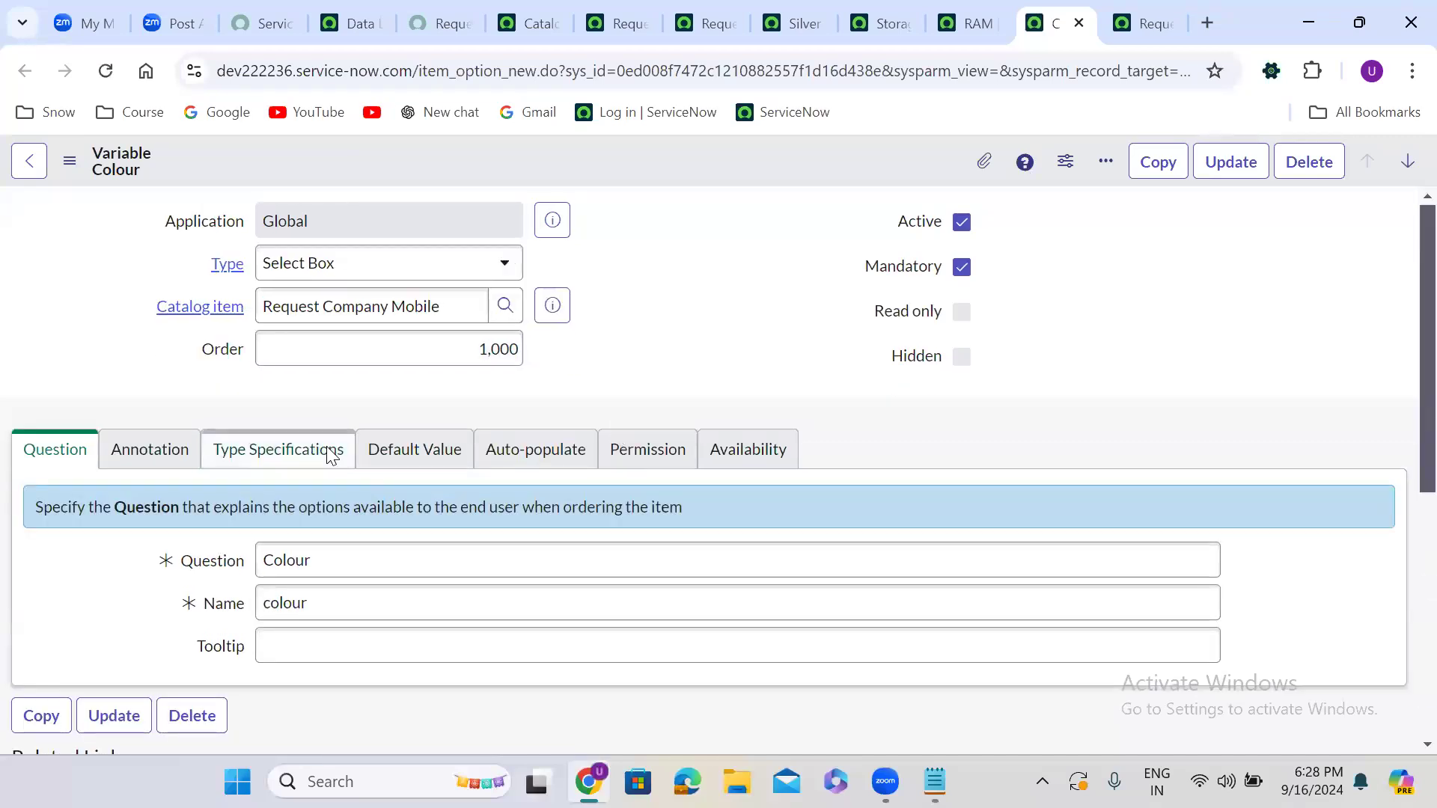
scroll(537, 404, down, 4)
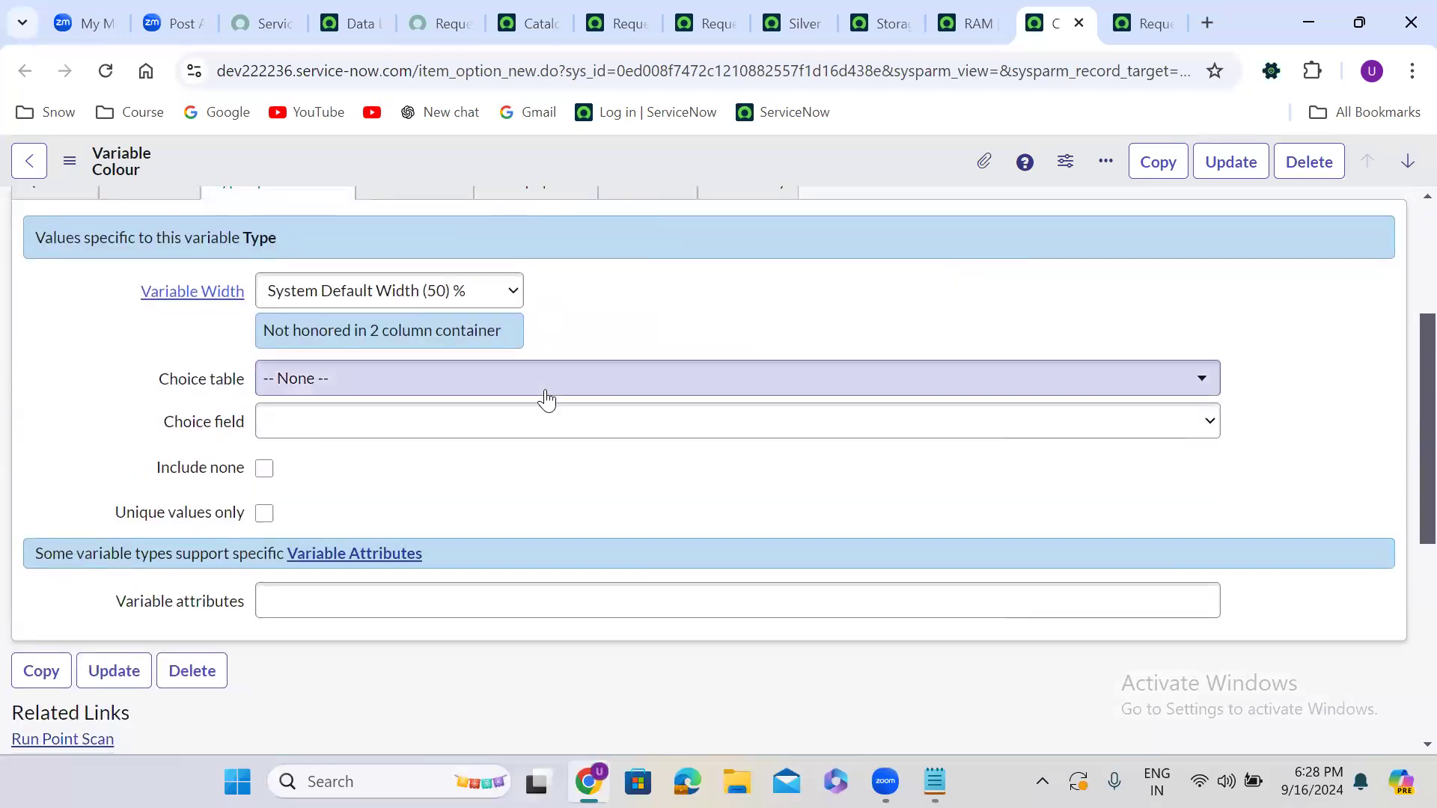
click(265, 469)
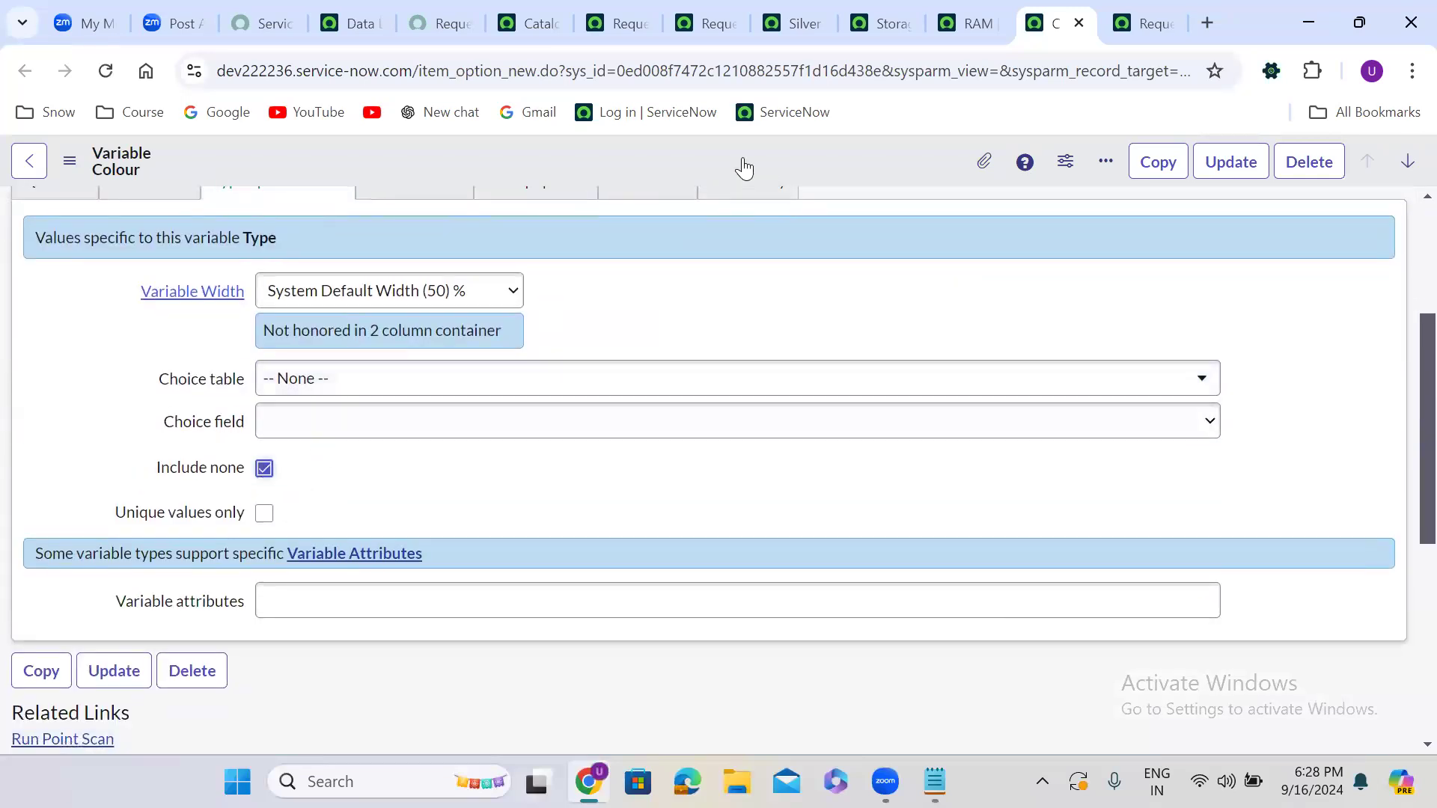
right_click(739, 162)
click(784, 175)
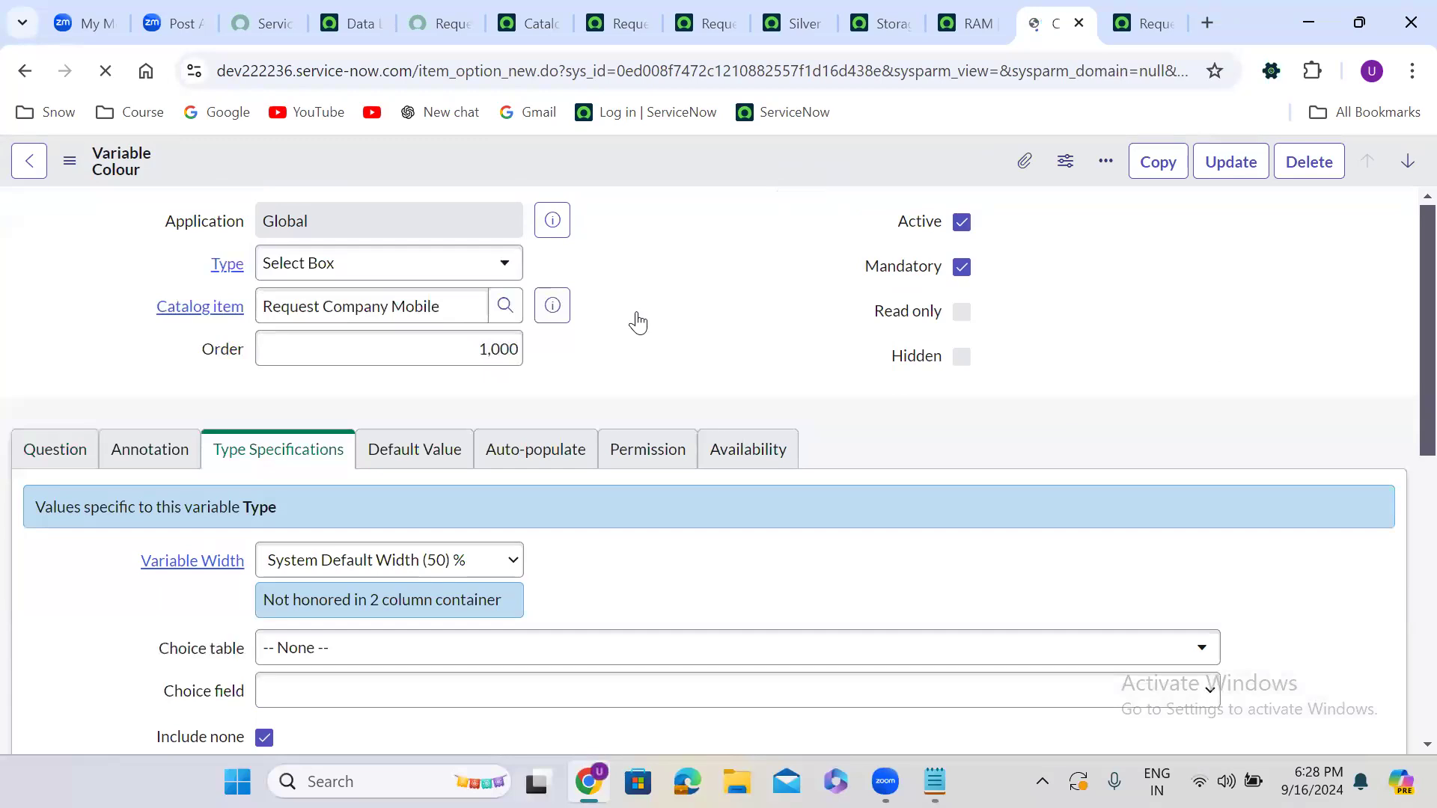
Close the Colour variable and create a question choice for the RAM variable with text and value 4 GB, saving it.
click(967, 19)
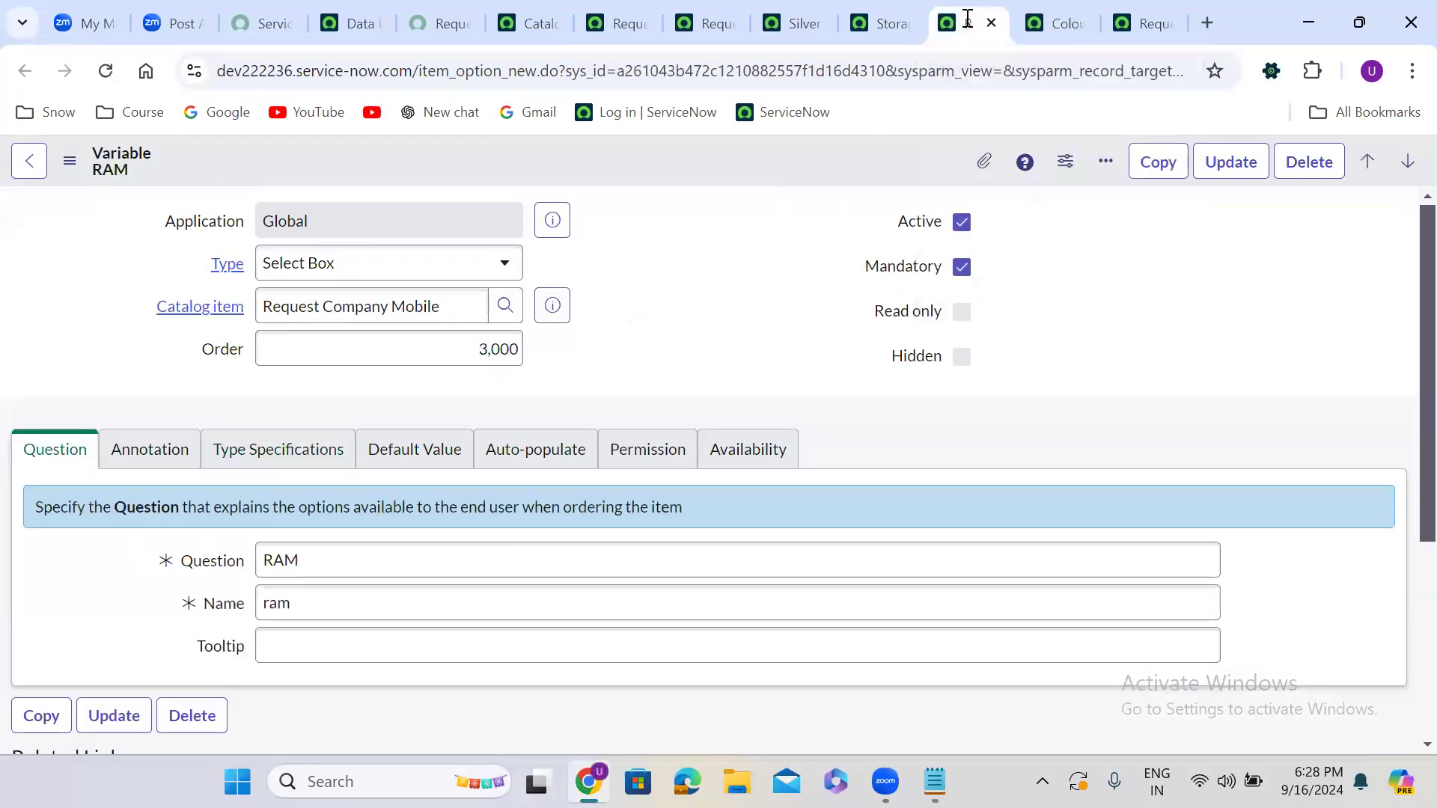
click(1070, 17)
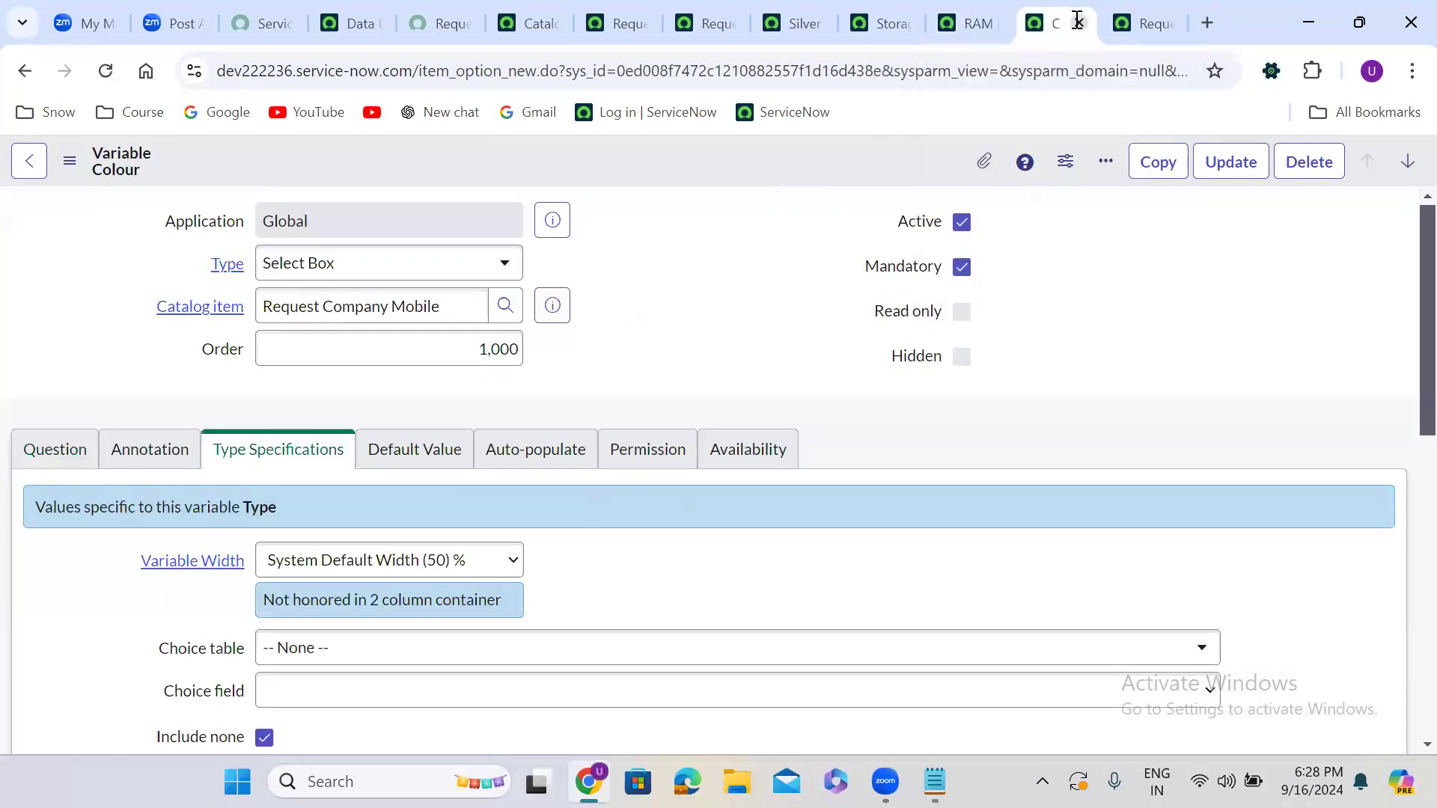
click(1078, 20)
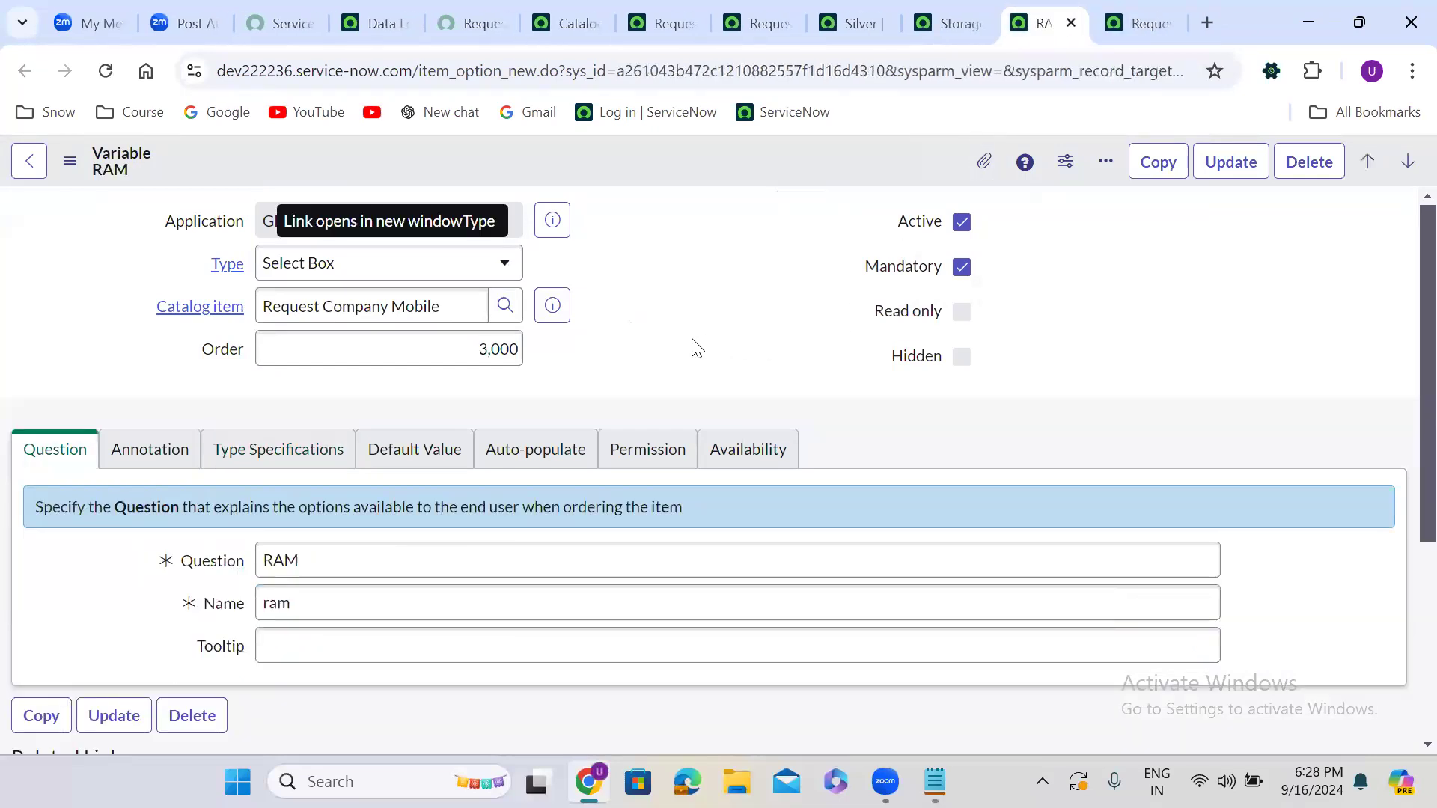
scroll(908, 421, down, 4)
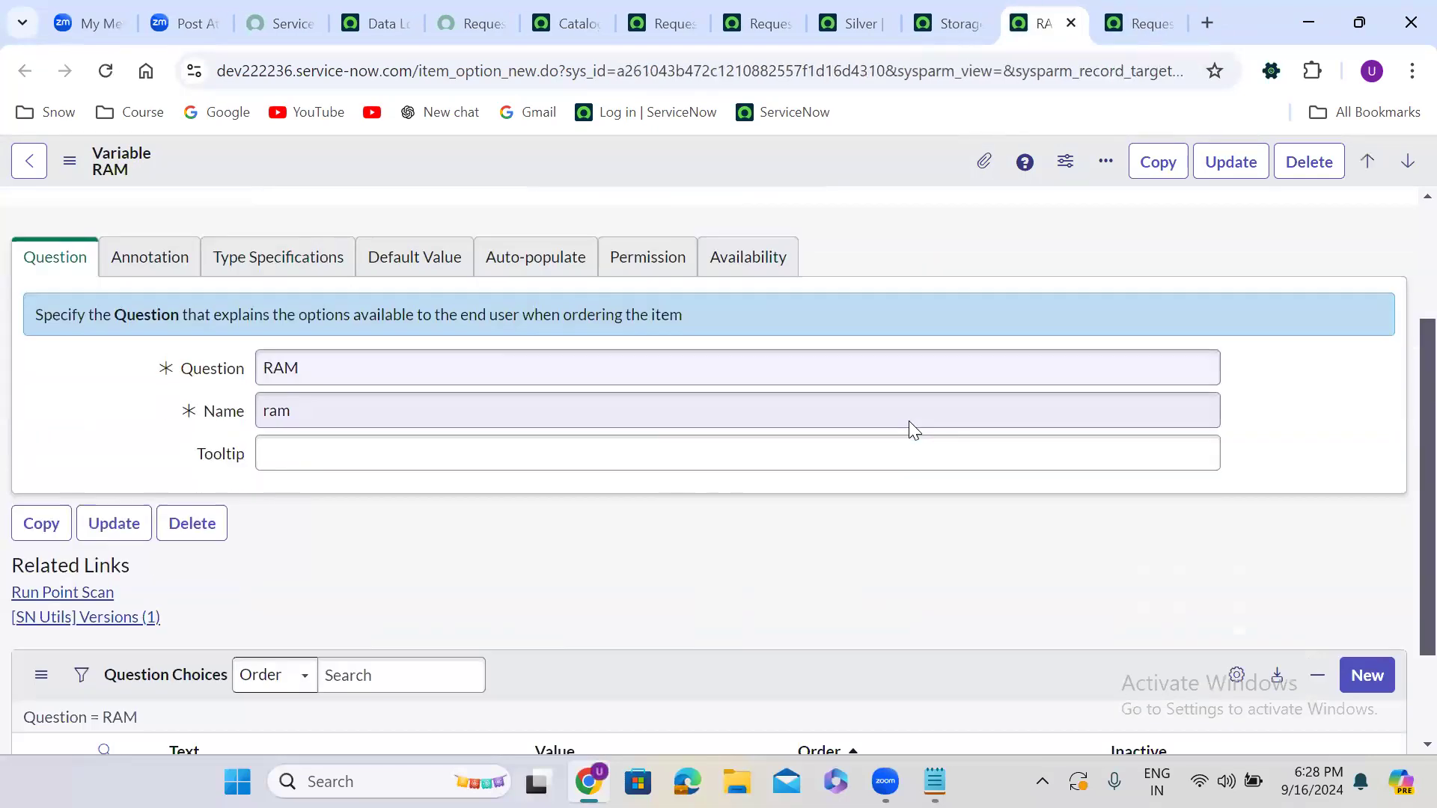
click(1370, 540)
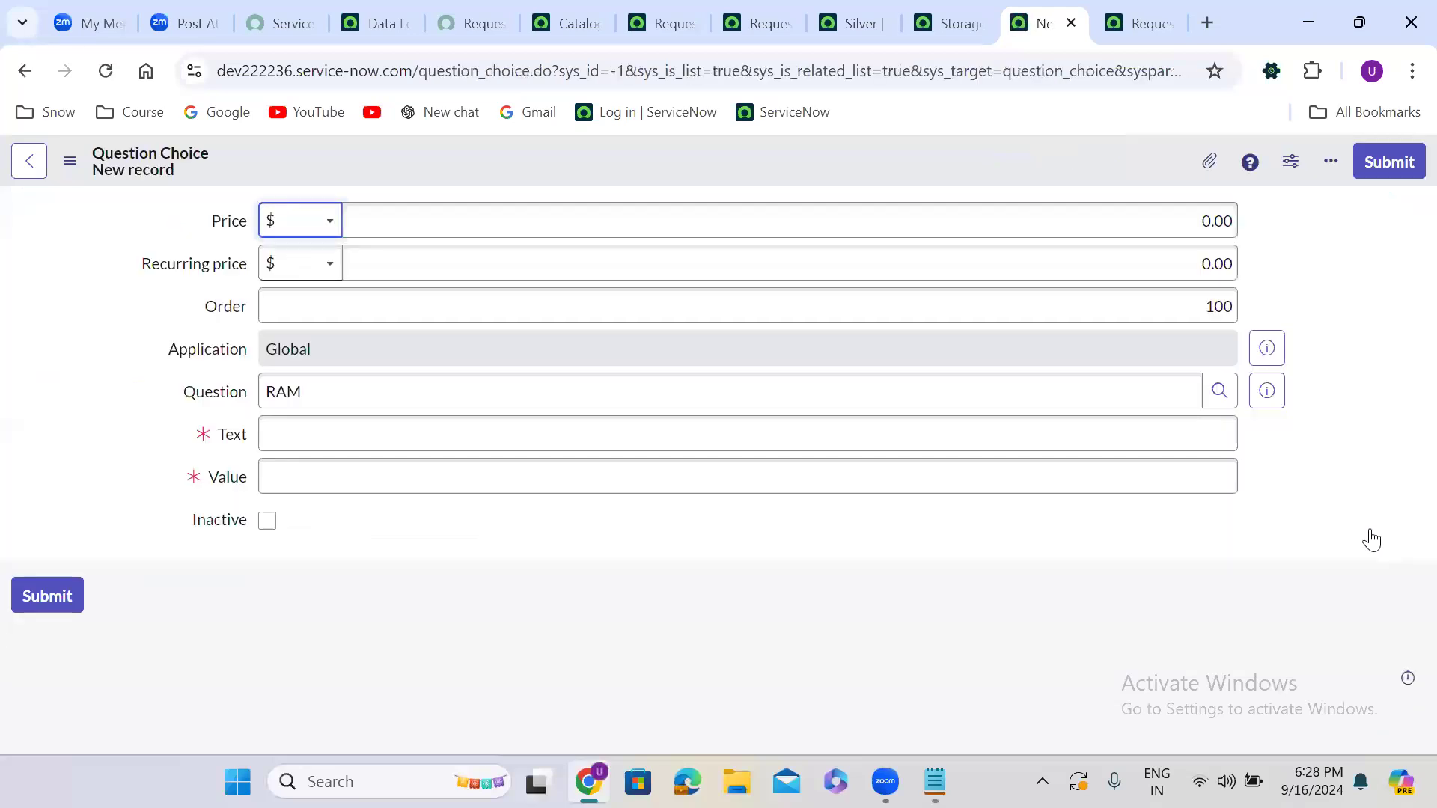
click(297, 428)
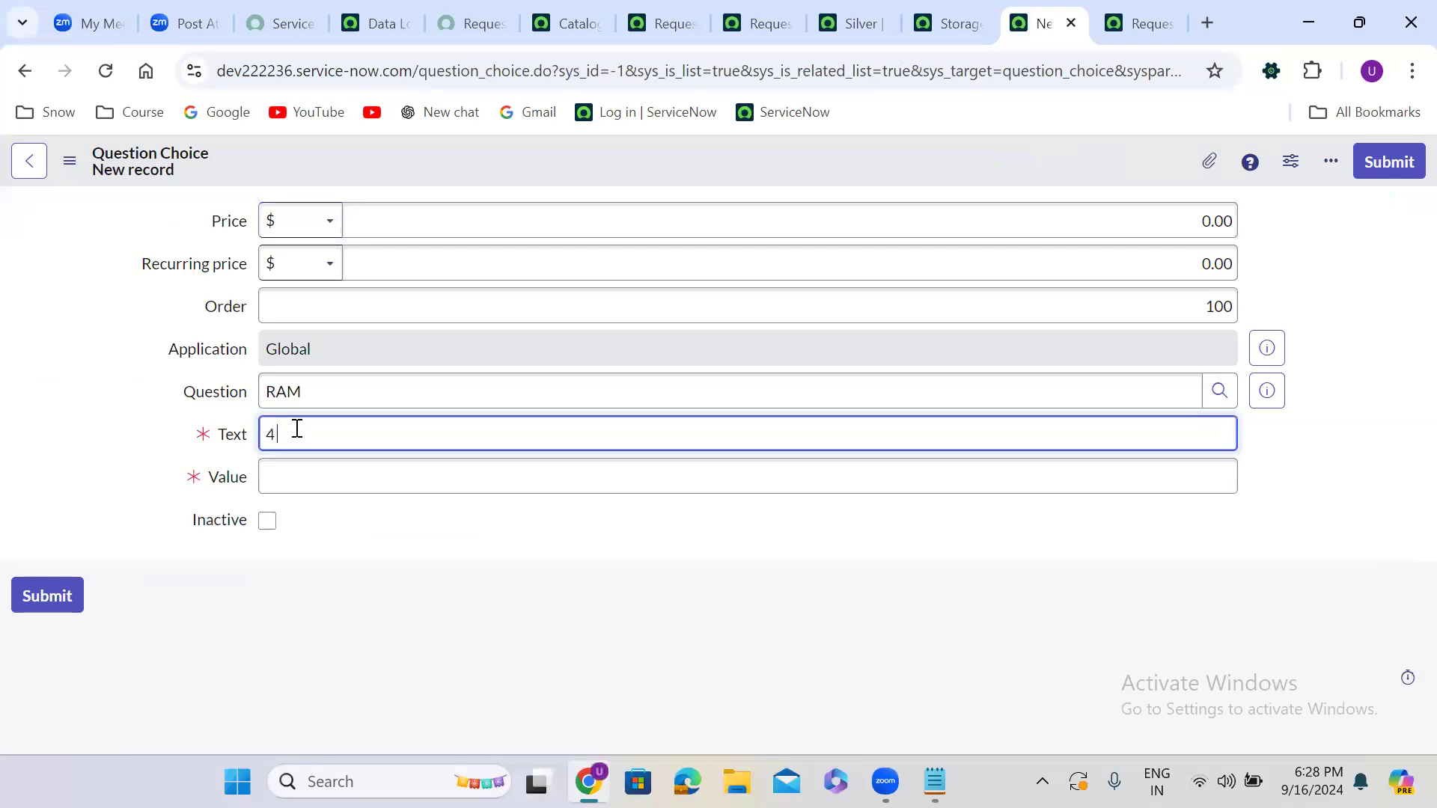
key(Tab)
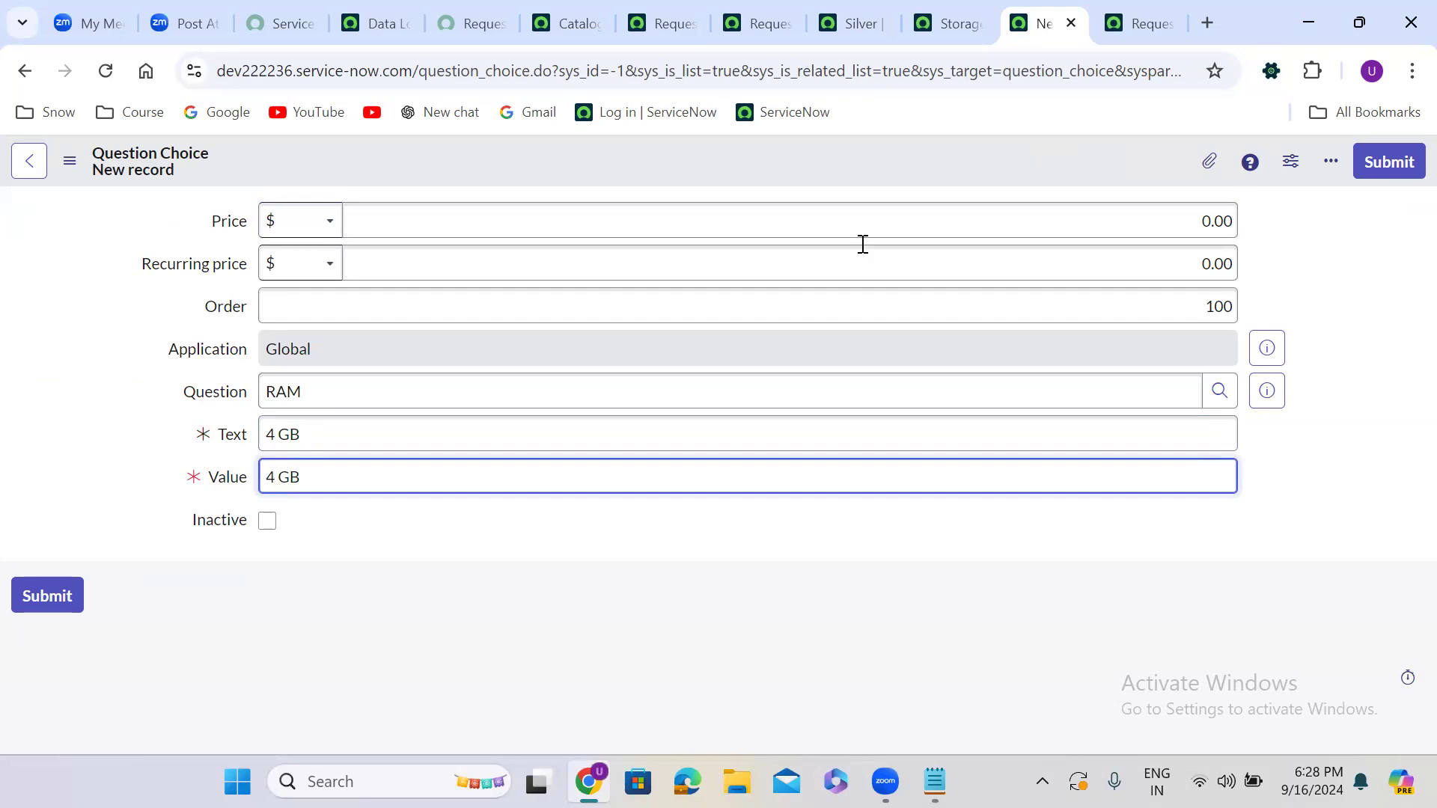
right_click(774, 156)
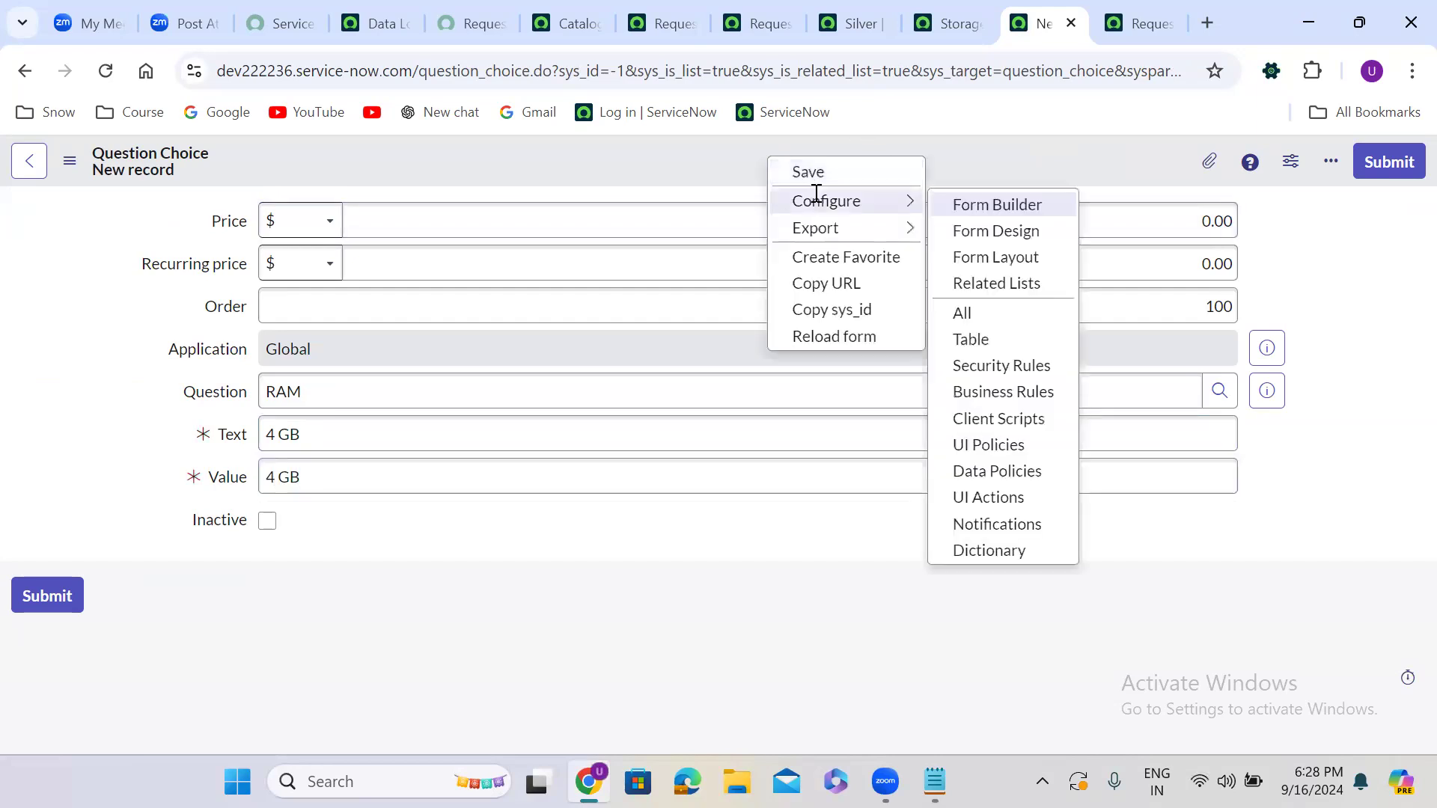
click(809, 166)
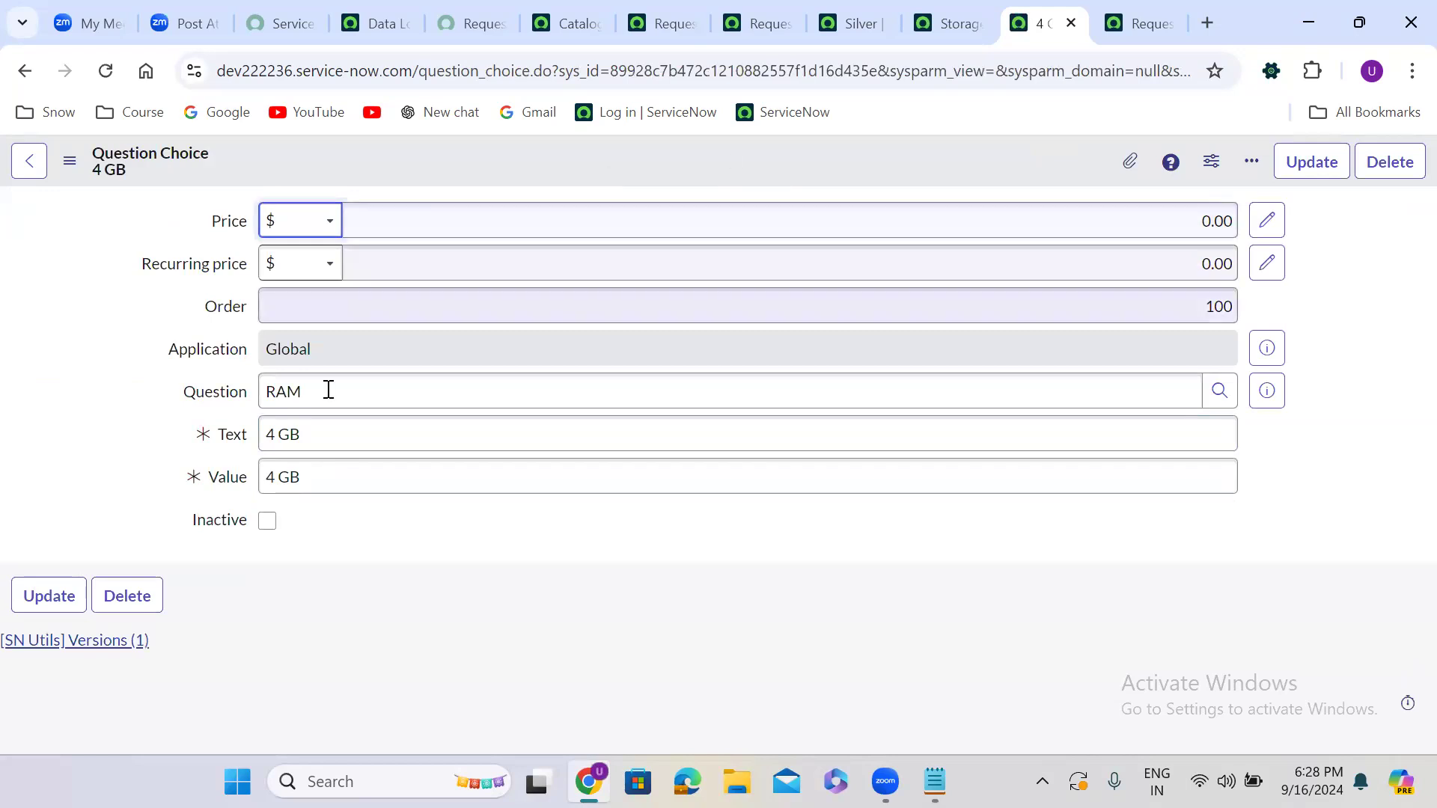
Change the choice's text and value to 8 GB and insert it as a new RAM choice, staying on the record.
click(279, 434)
key(BackSpace)
key(BackSpace)
text(8)
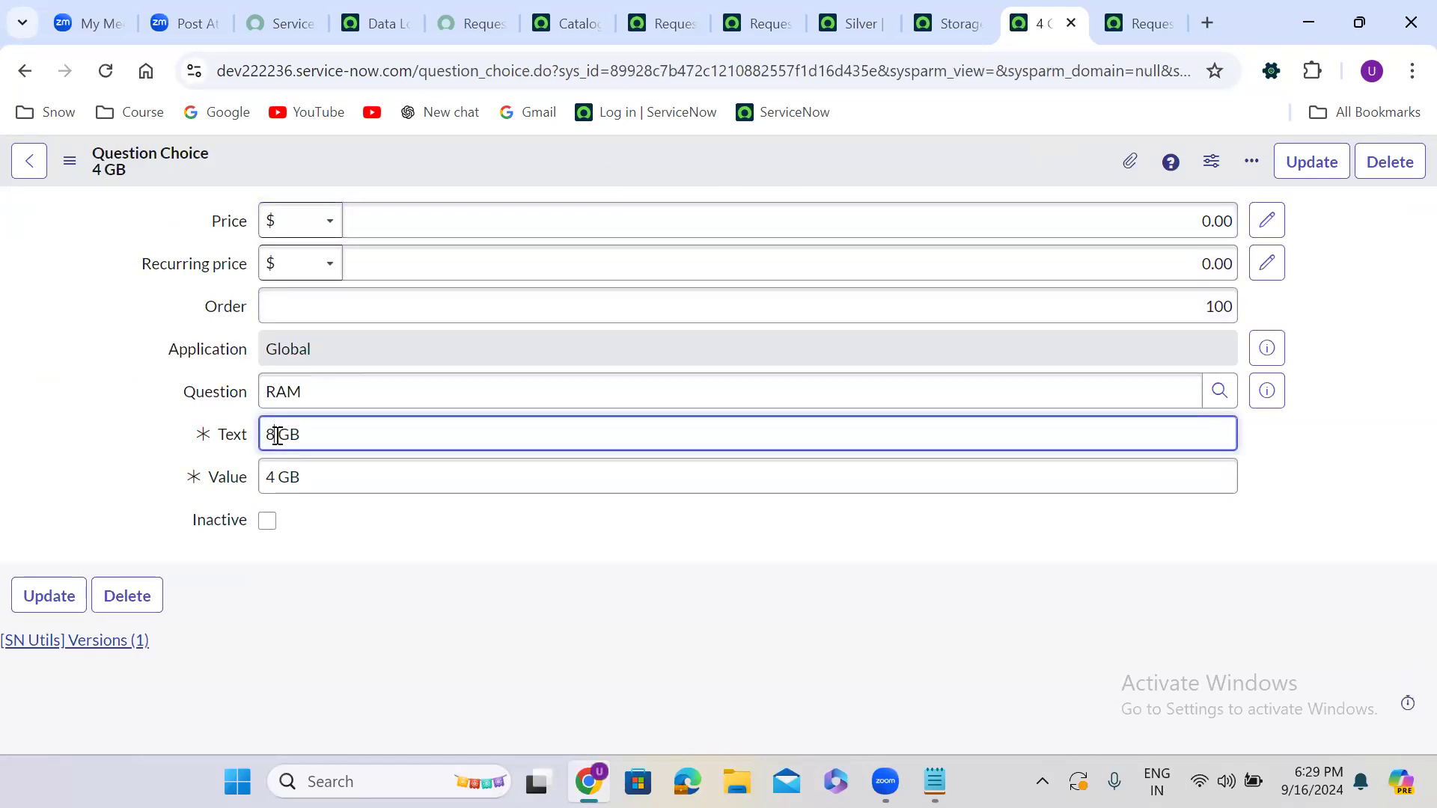
click(278, 477)
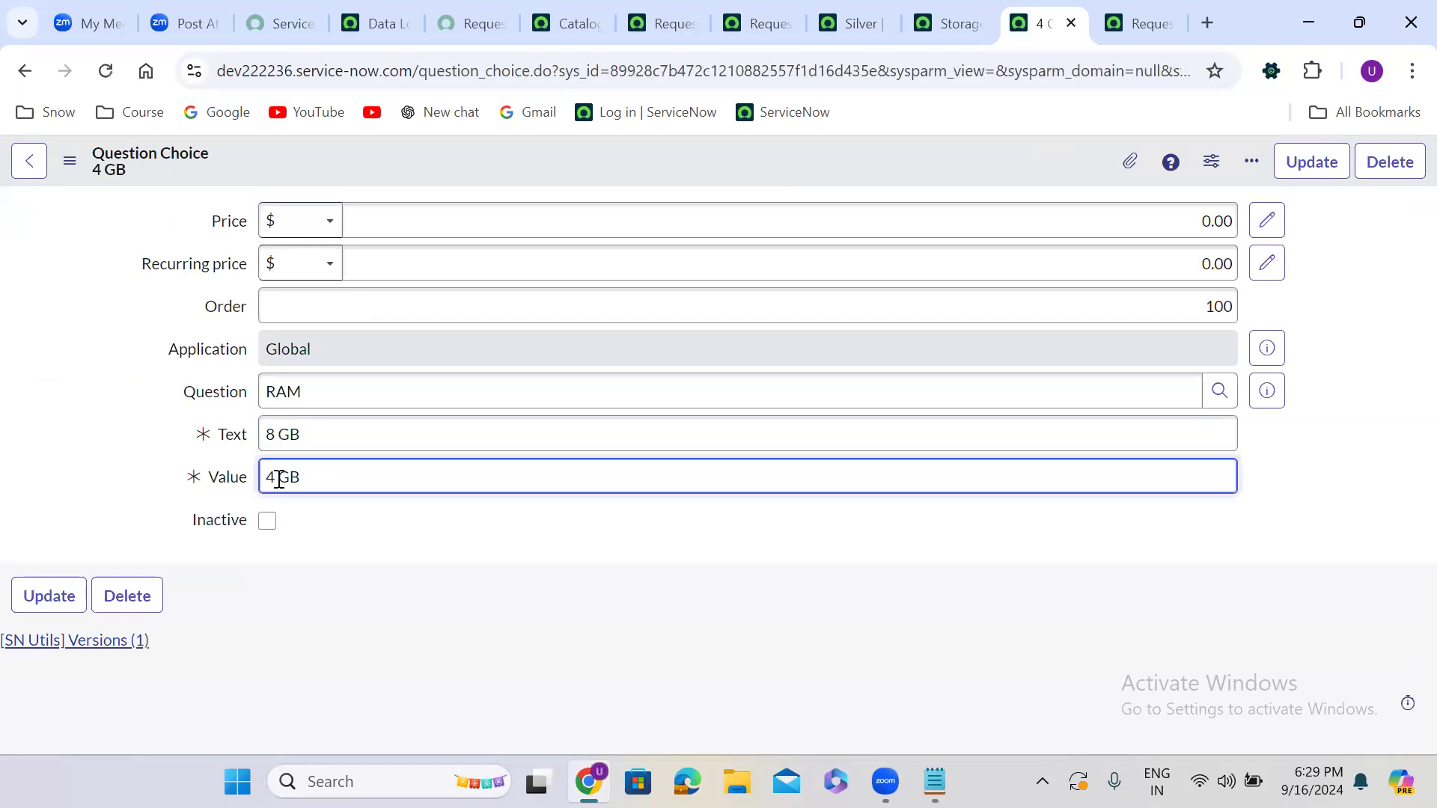
key(BackSpace)
key(BackSpace)
text(8)
right_click(606, 161)
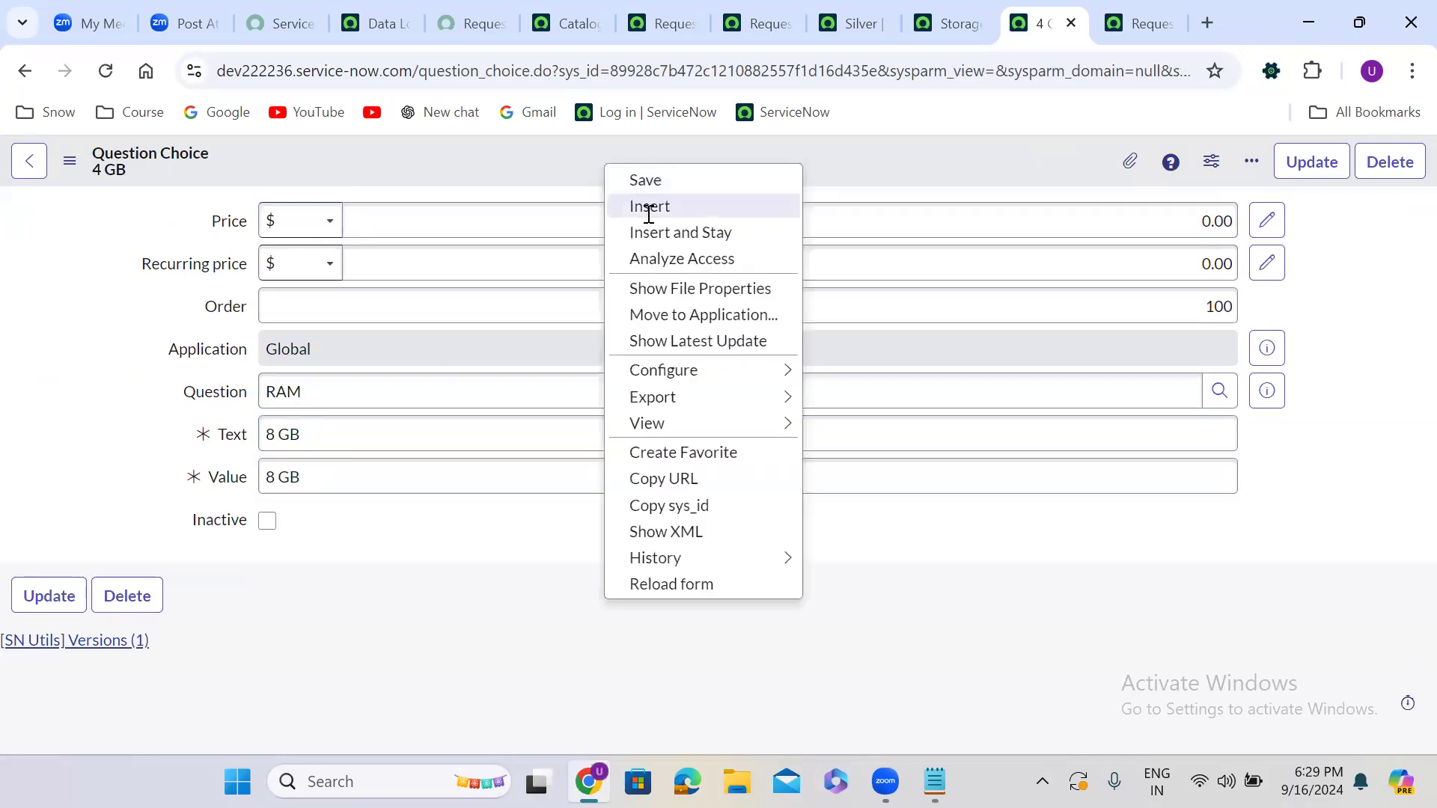
click(664, 231)
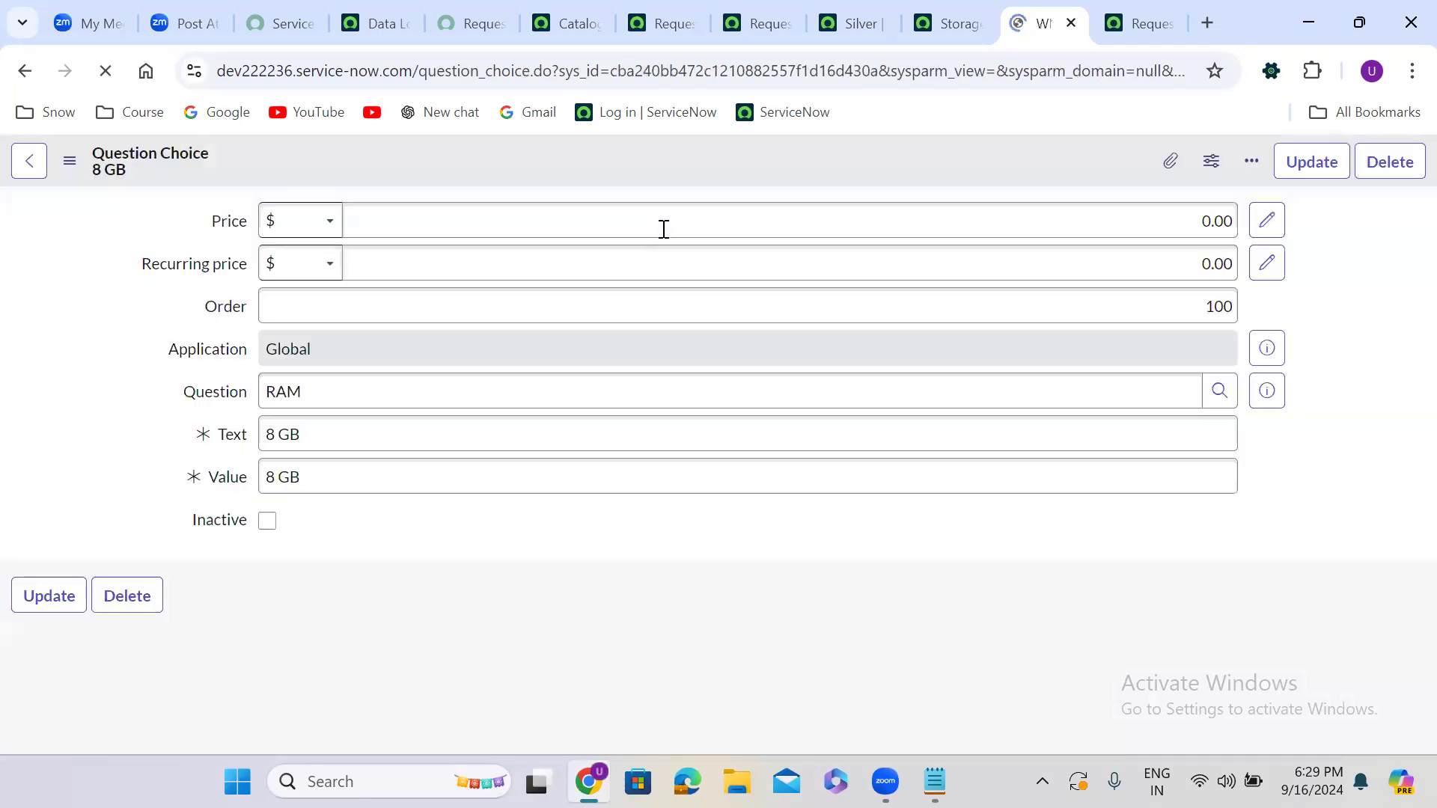
Change the choice's text and value to 16 GB and insert it as a new RAM choice, staying on the record.
click(275, 434)
key(BackSpace)
text(16)
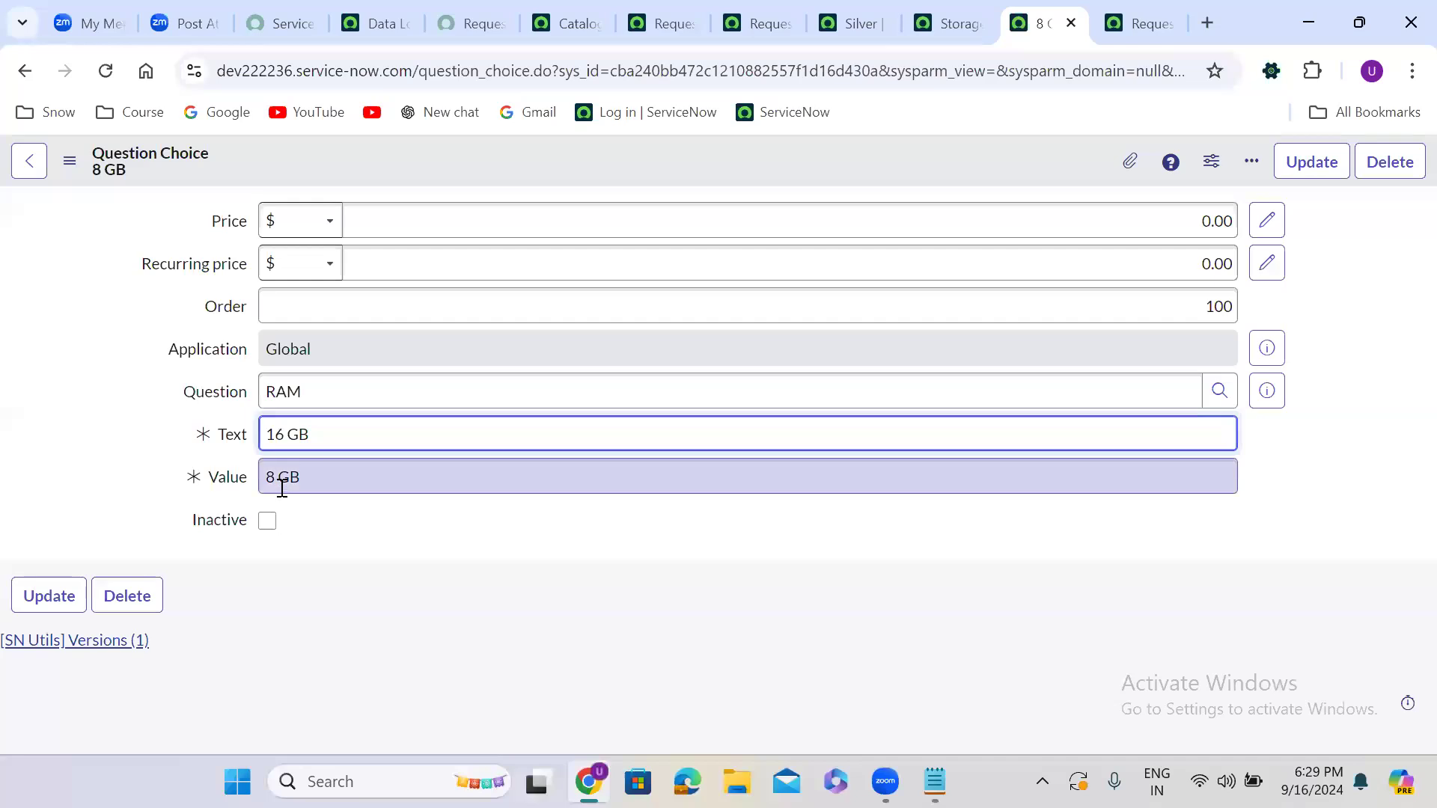
click(275, 477)
key(BackSpace)
text(16)
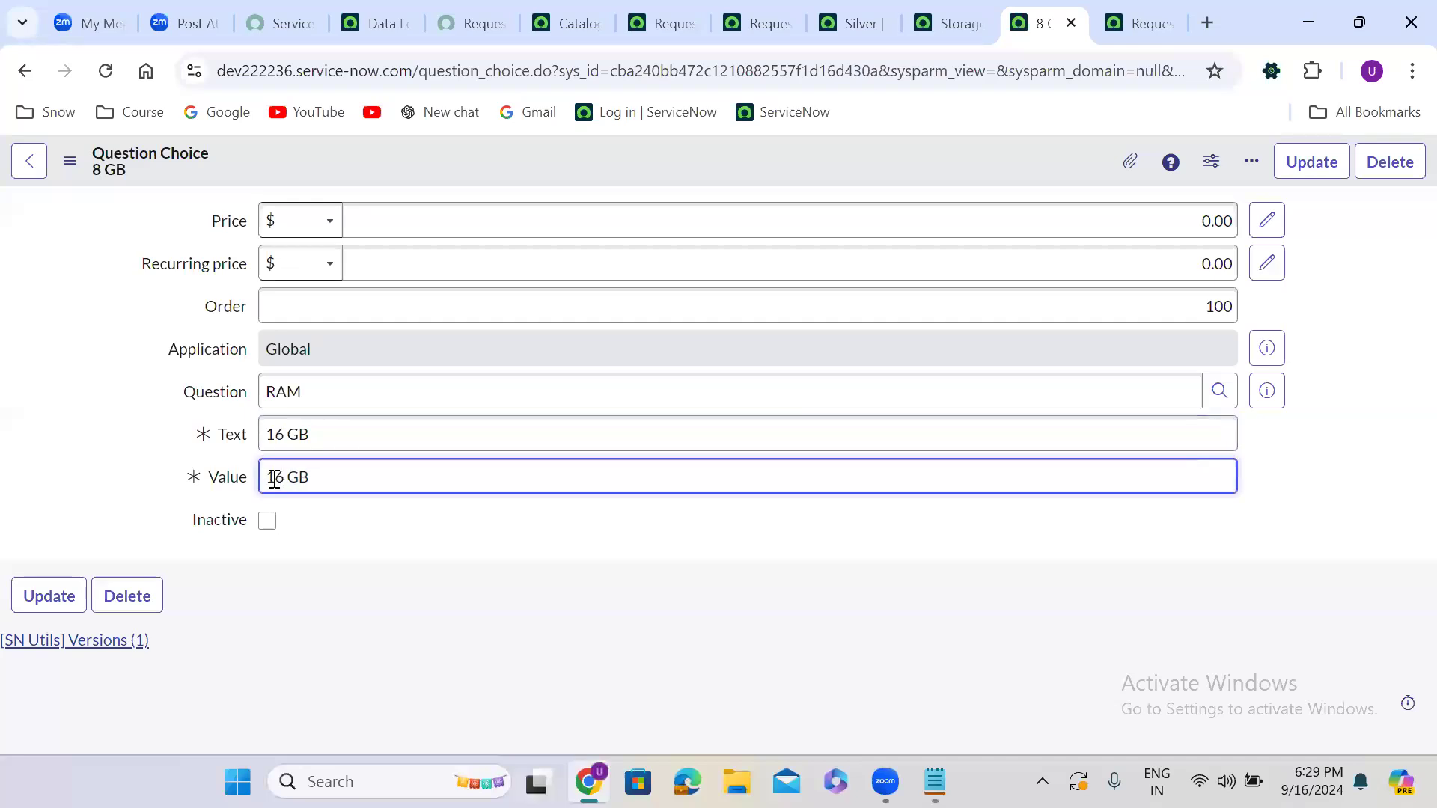
right_click(624, 157)
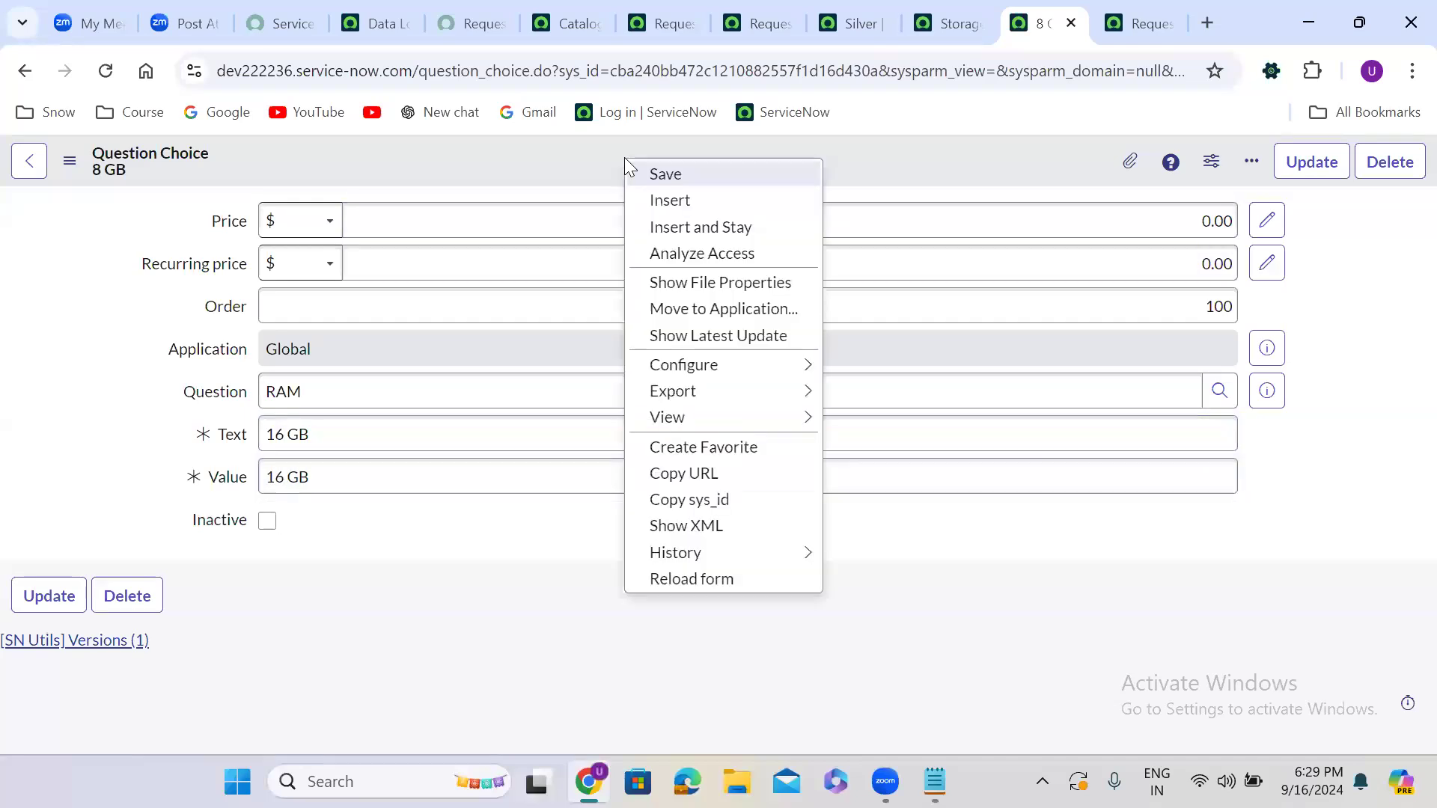
click(696, 218)
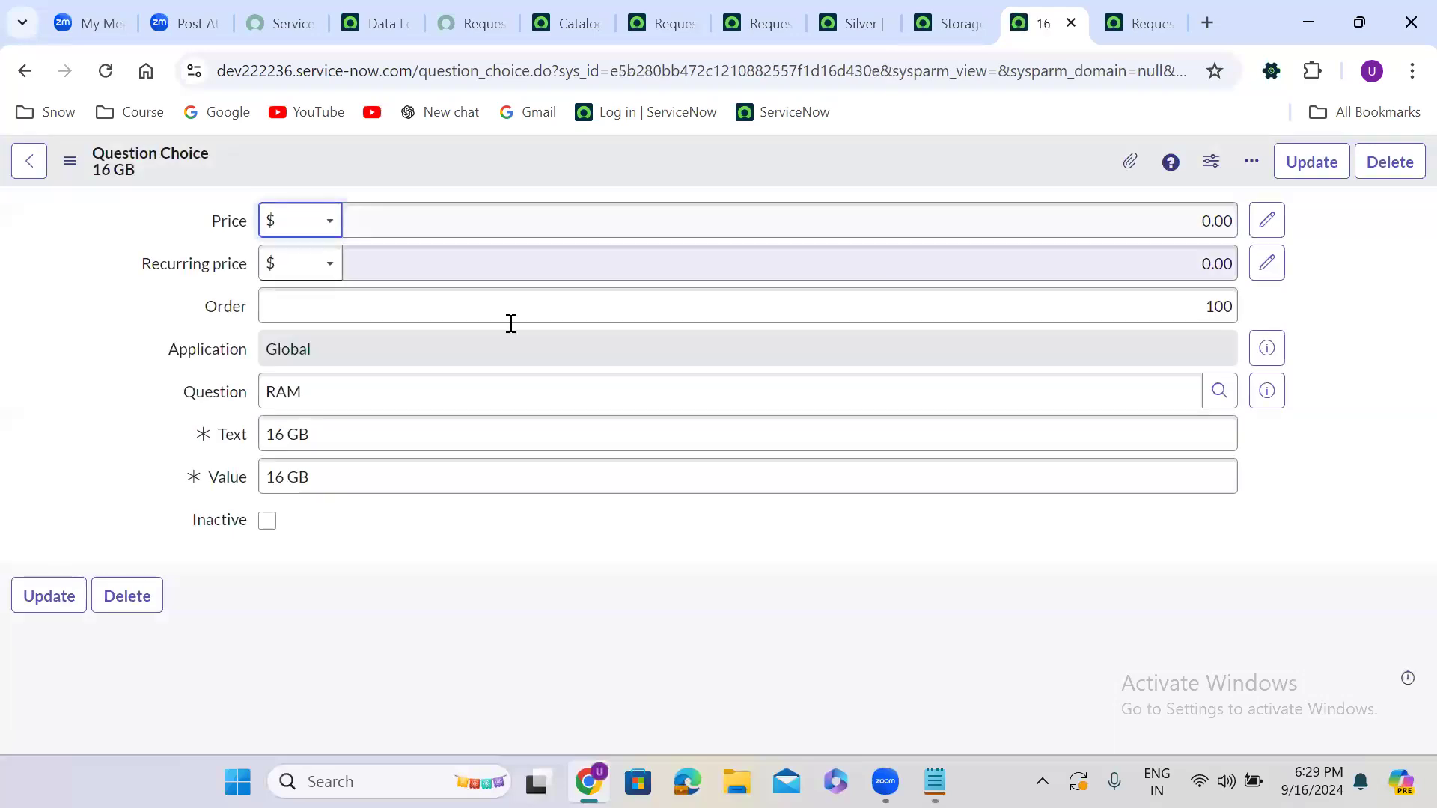
Change the choice's text and value to 32 GB and insert it as a new RAM choice, staying on the record.
click(285, 436)
key(BackSpace)
key(BackSpace)
text(32)
click(287, 481)
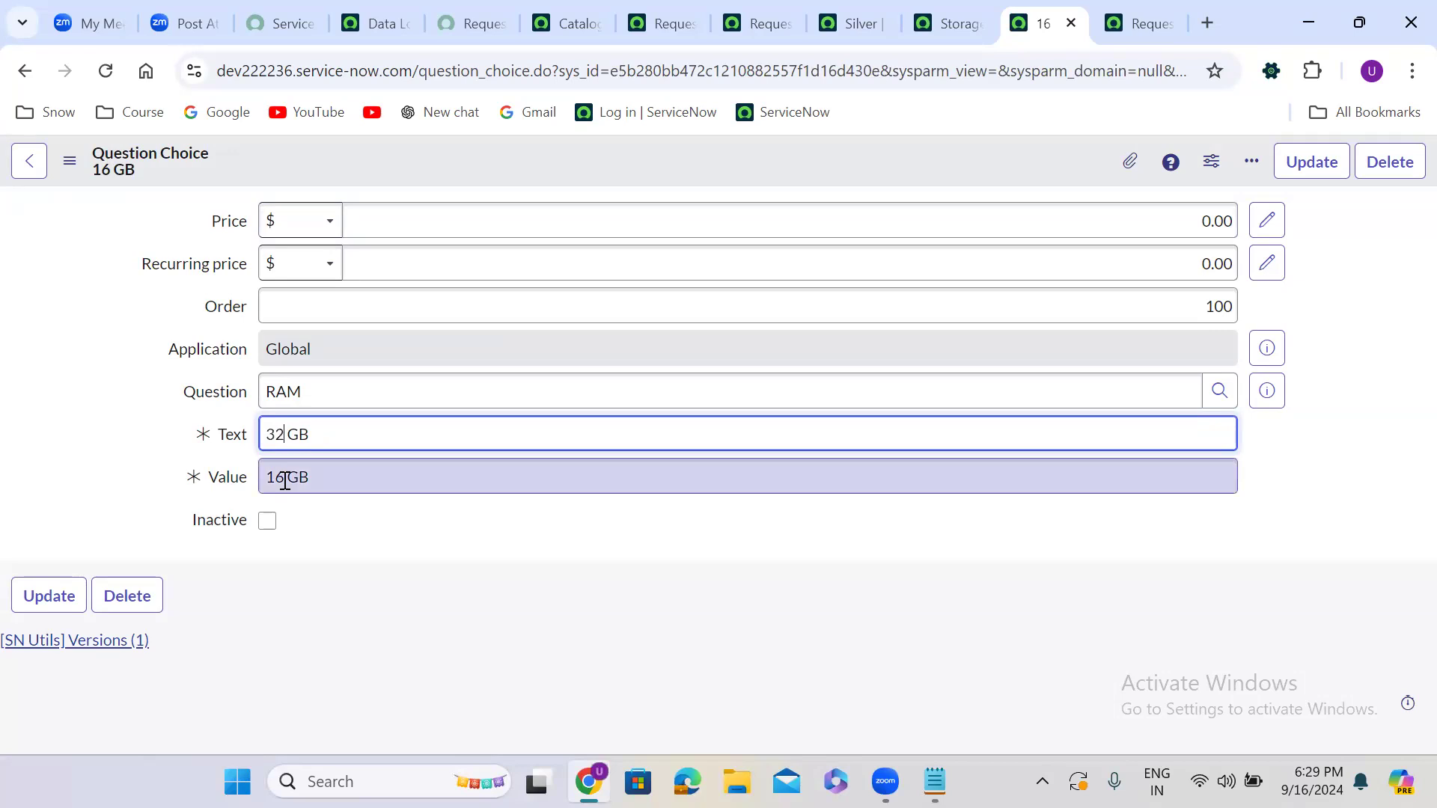
key(BackSpace)
key(BackSpace)
text(32)
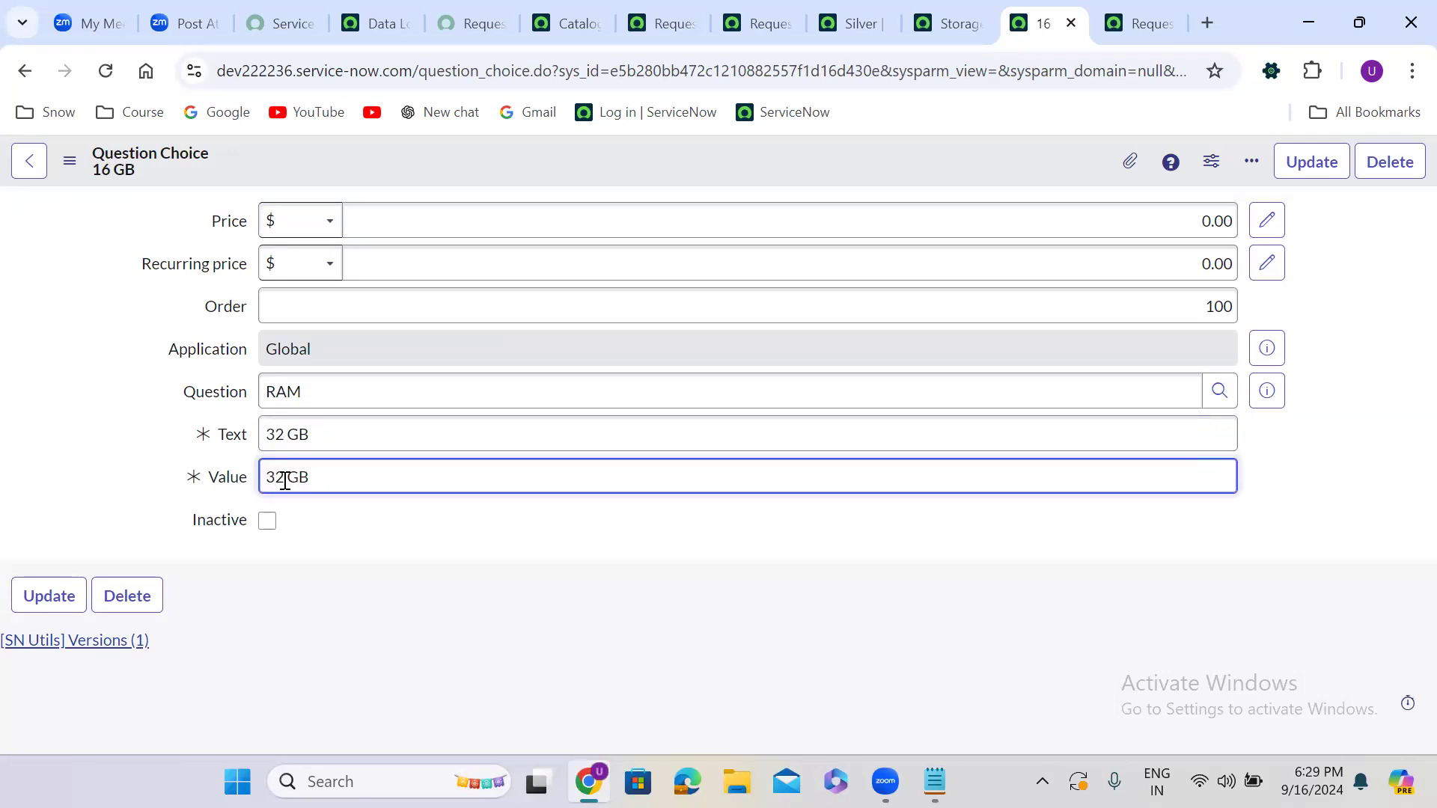
right_click(715, 168)
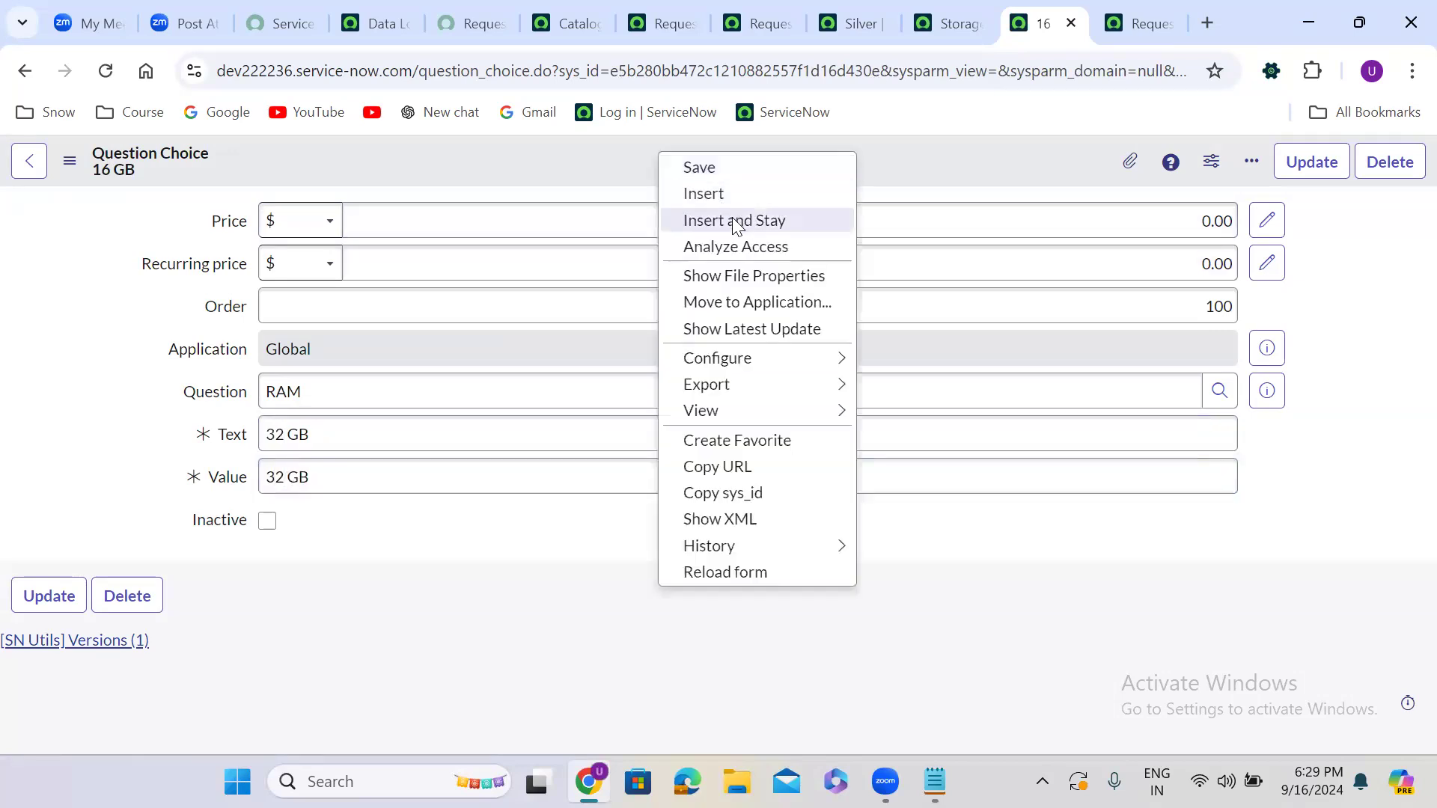
click(733, 219)
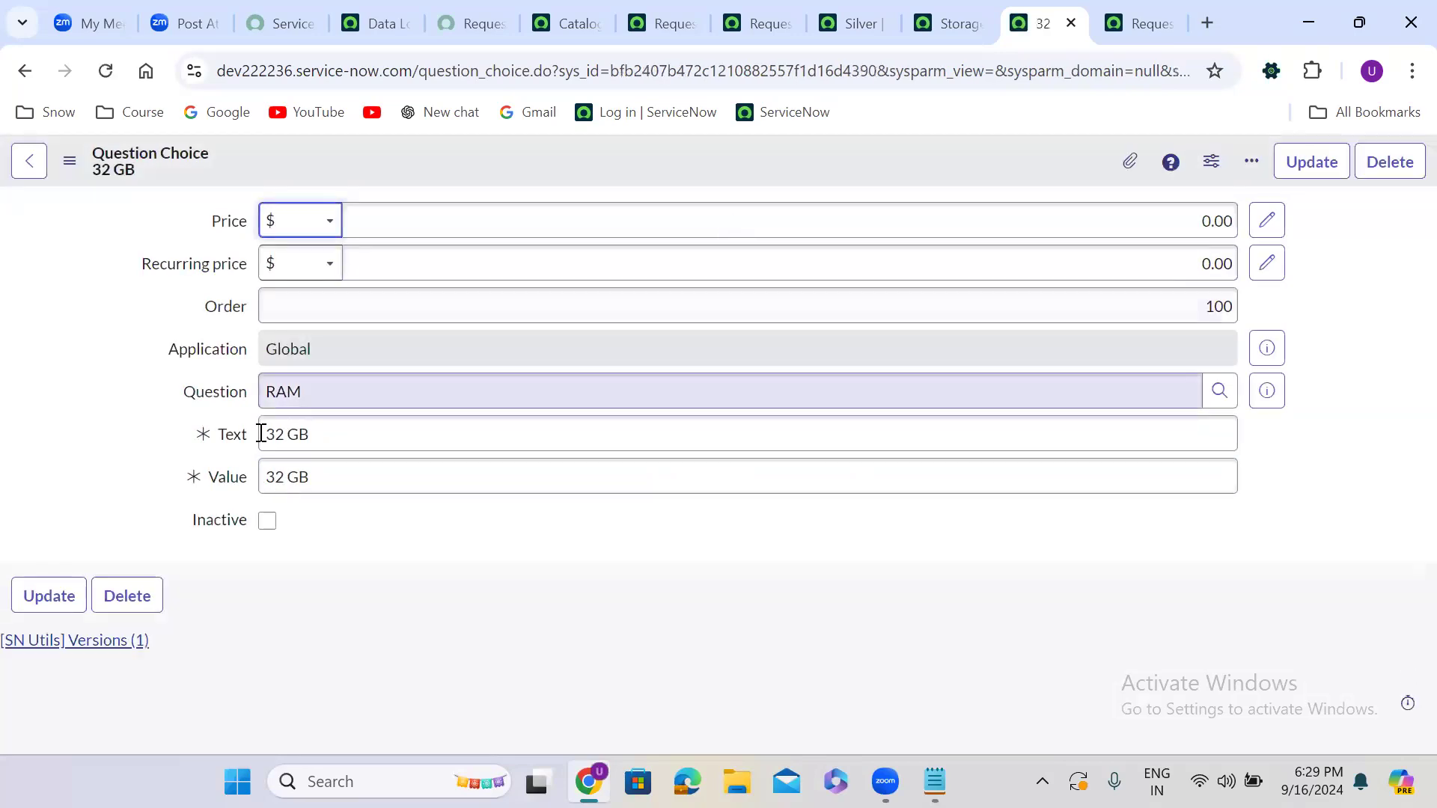
Change the choice's text and value to 64 GB and insert it as a new RAM choice, staying on the record.
click(284, 436)
key(BackSpace)
key(BackSpace)
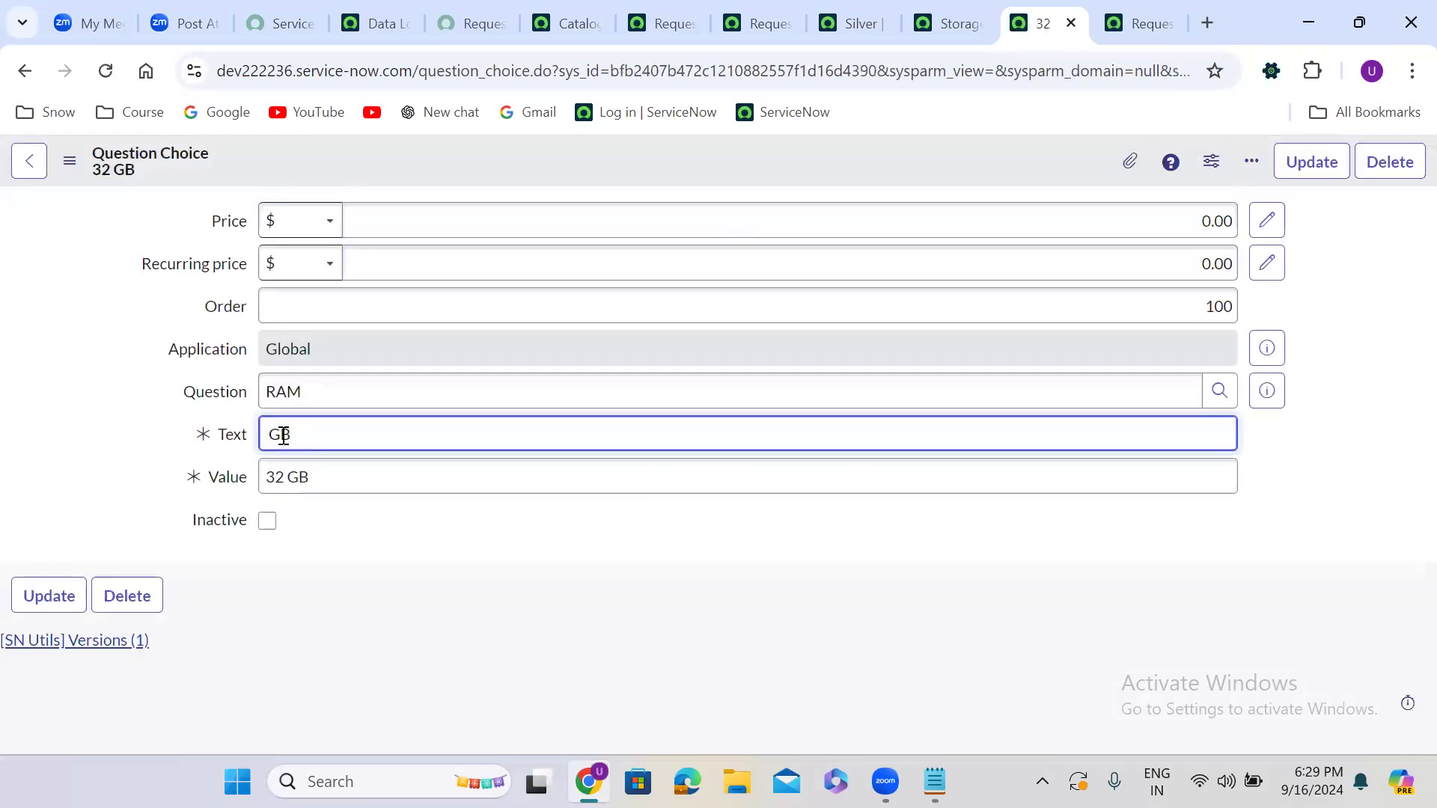
text(64 GB)
key(Delete)
key(Delete)
double_click(276, 472)
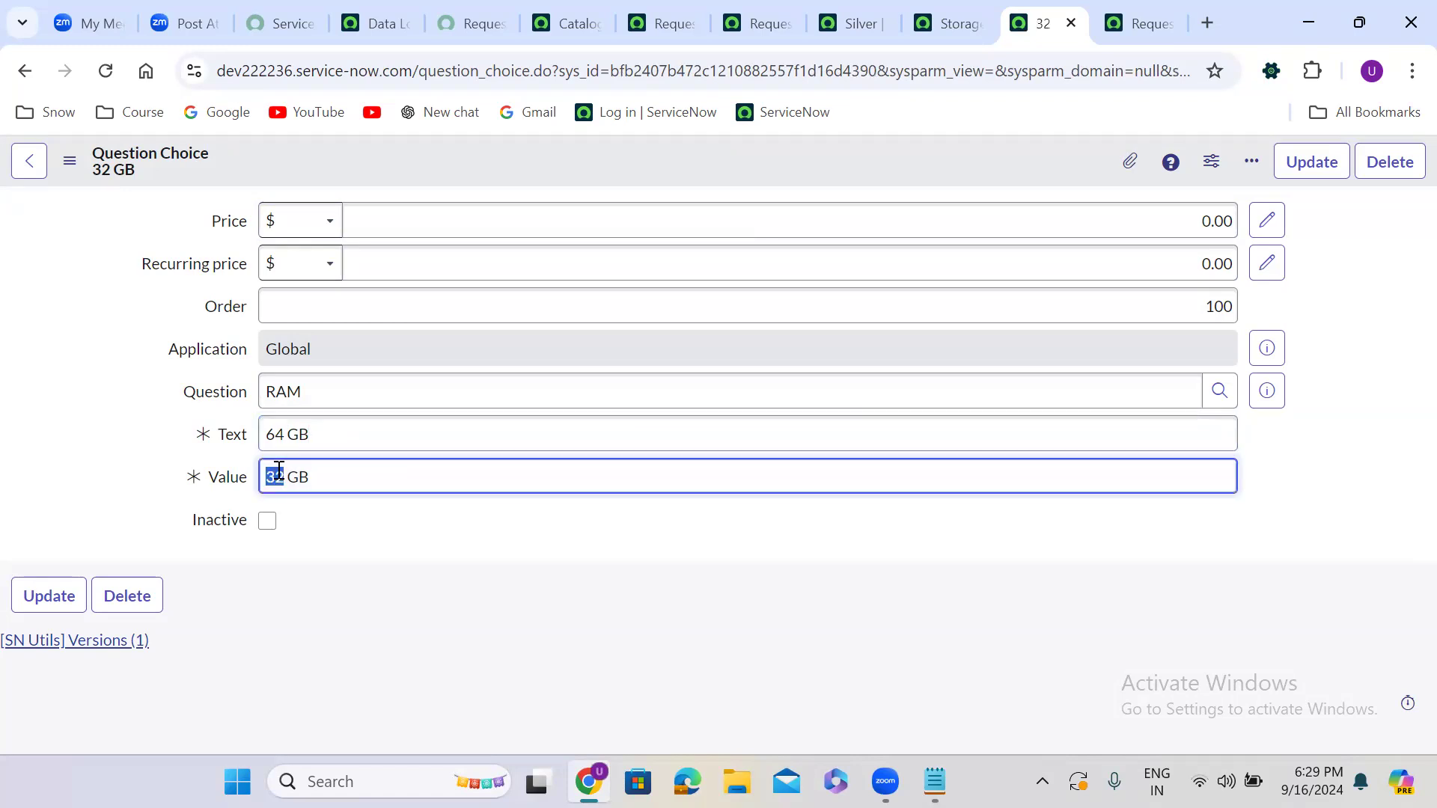
text(64)
right_click(675, 152)
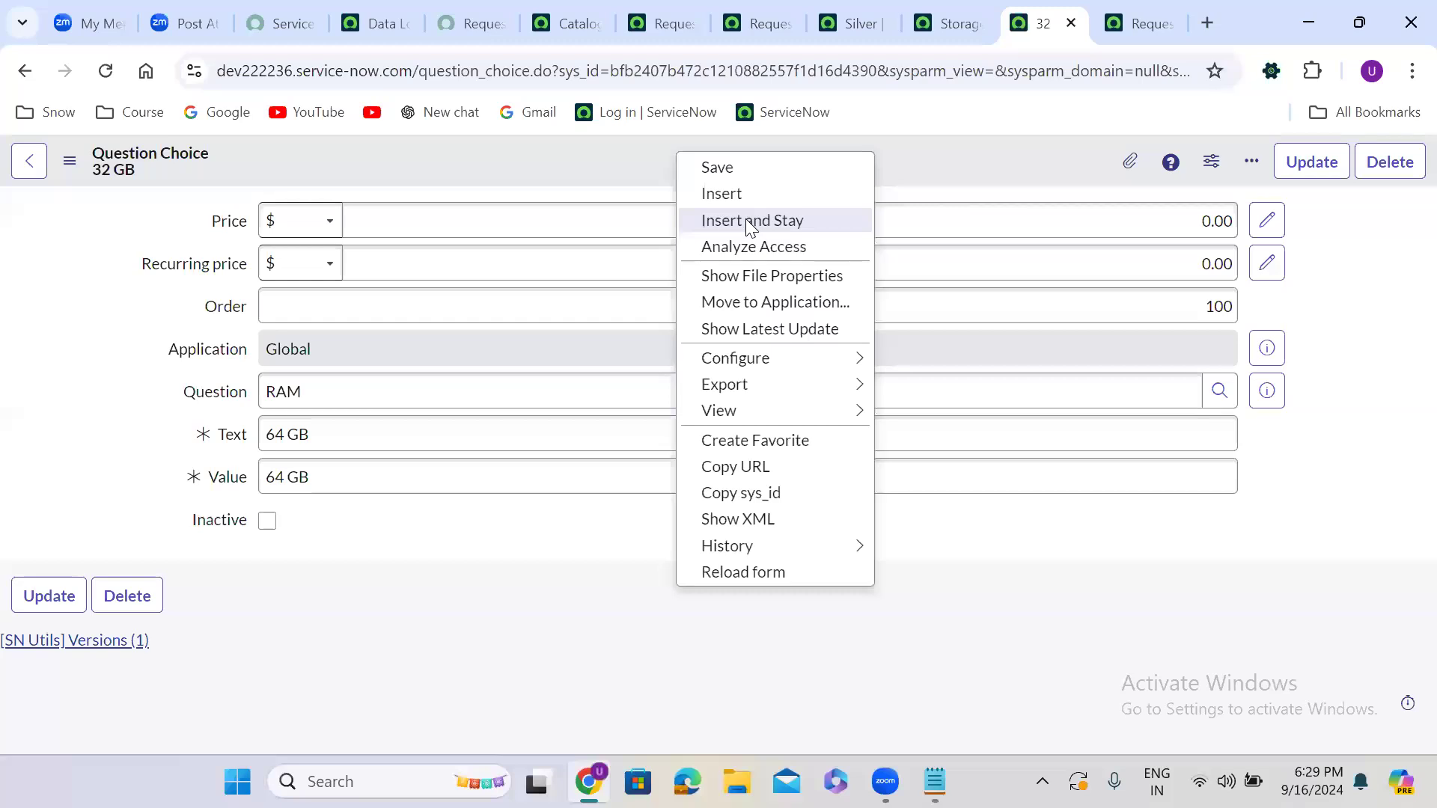
click(751, 221)
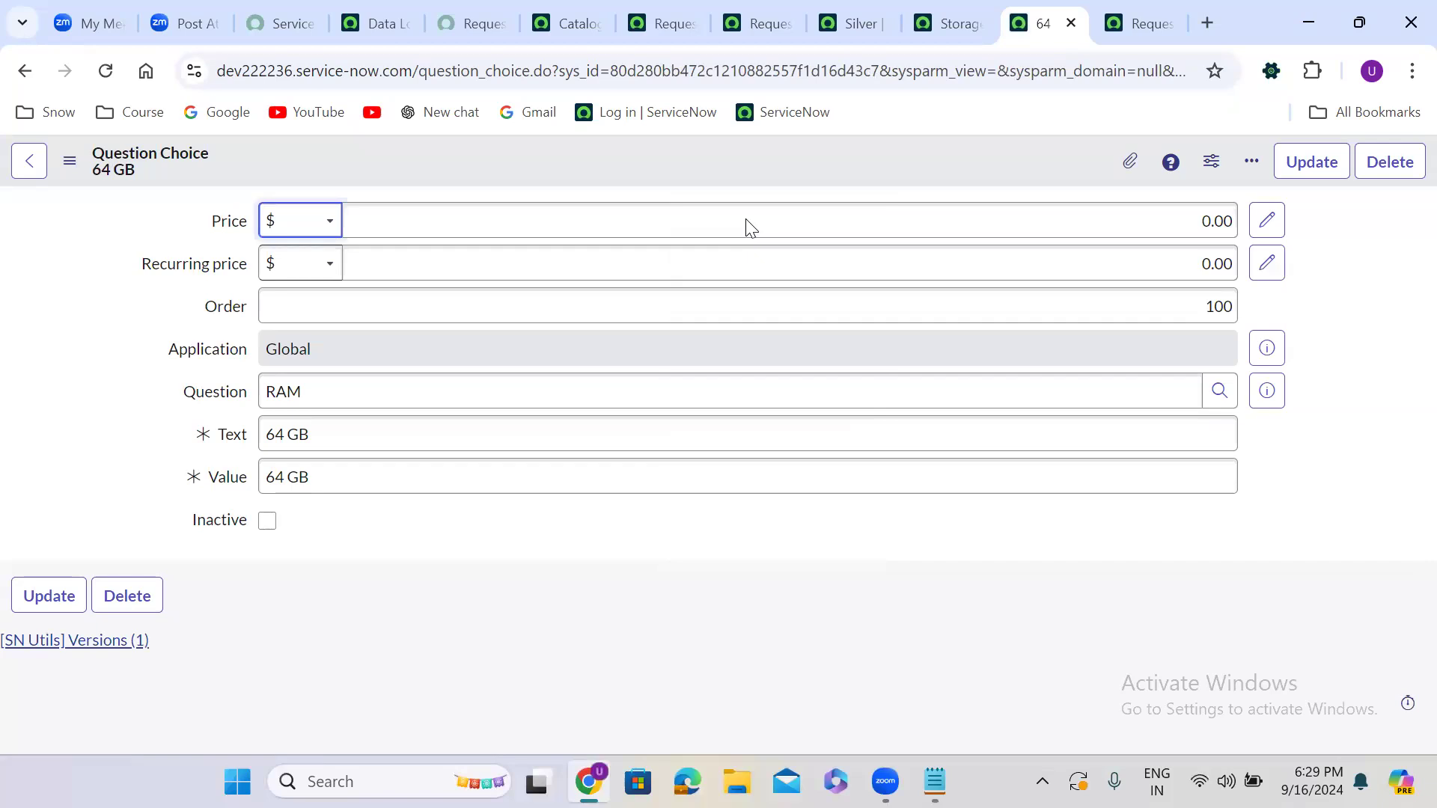
Close the RAM choice record, return to the Request Company Mobile catalog item and close all browser tabs that follow it.
click(955, 4)
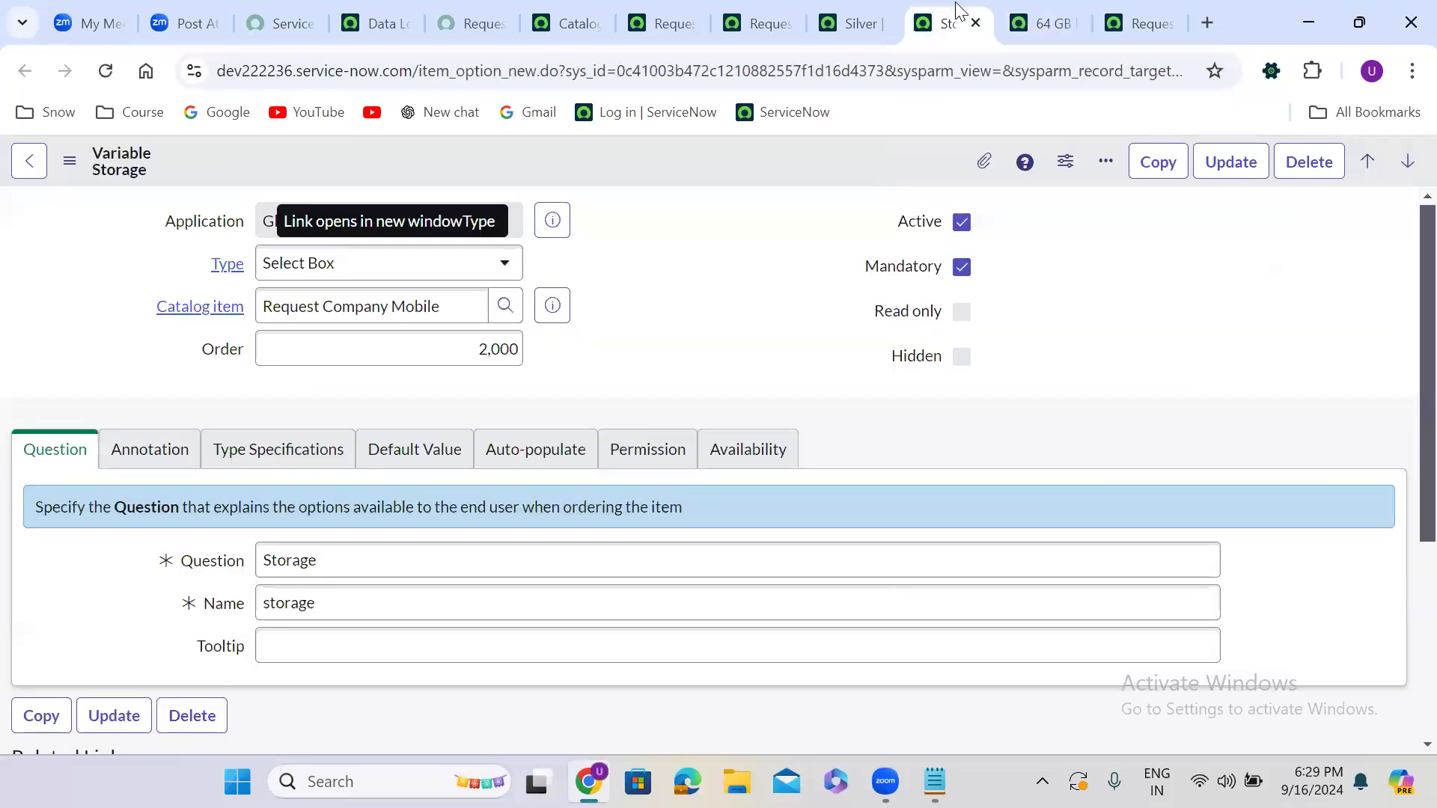
click(1022, 8)
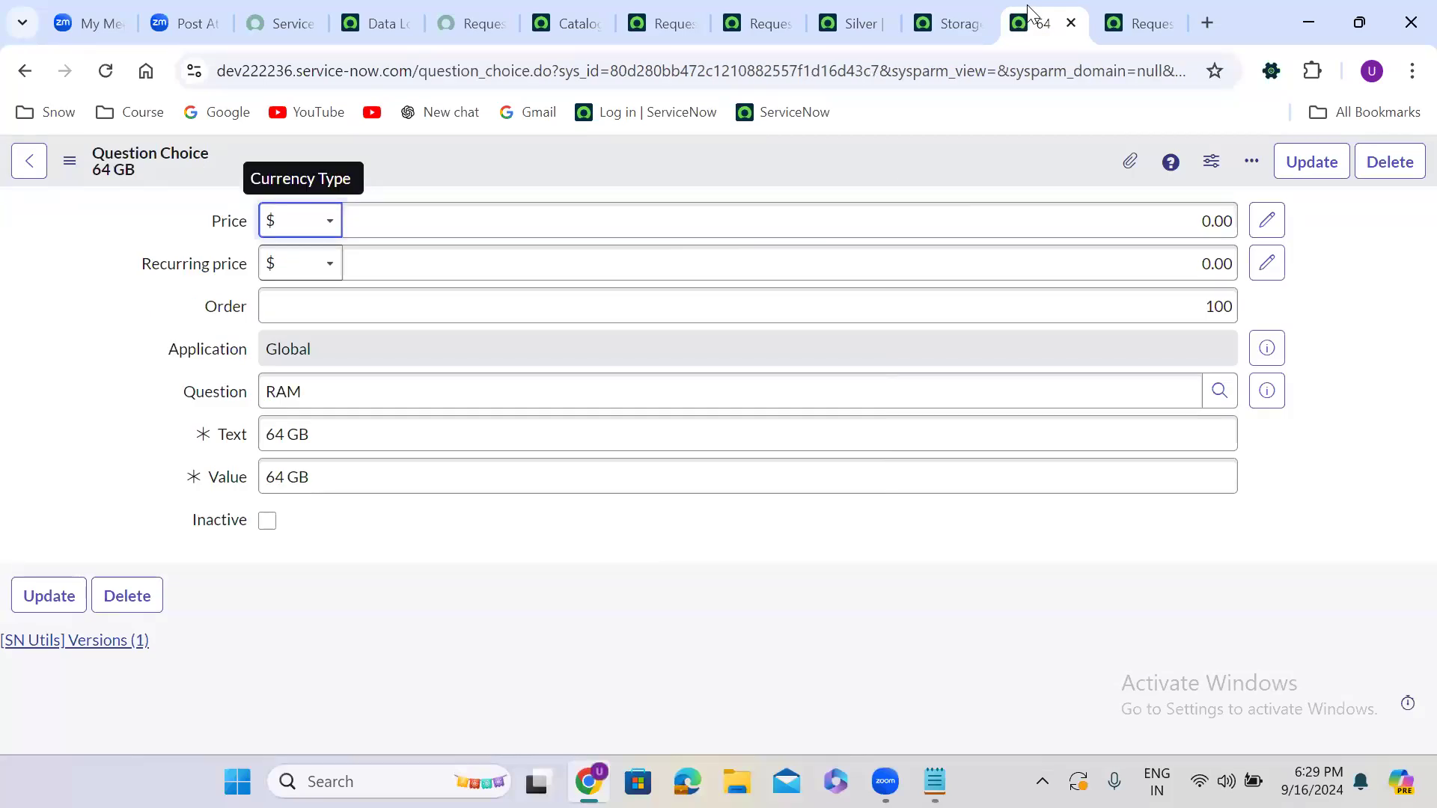
click(1072, 24)
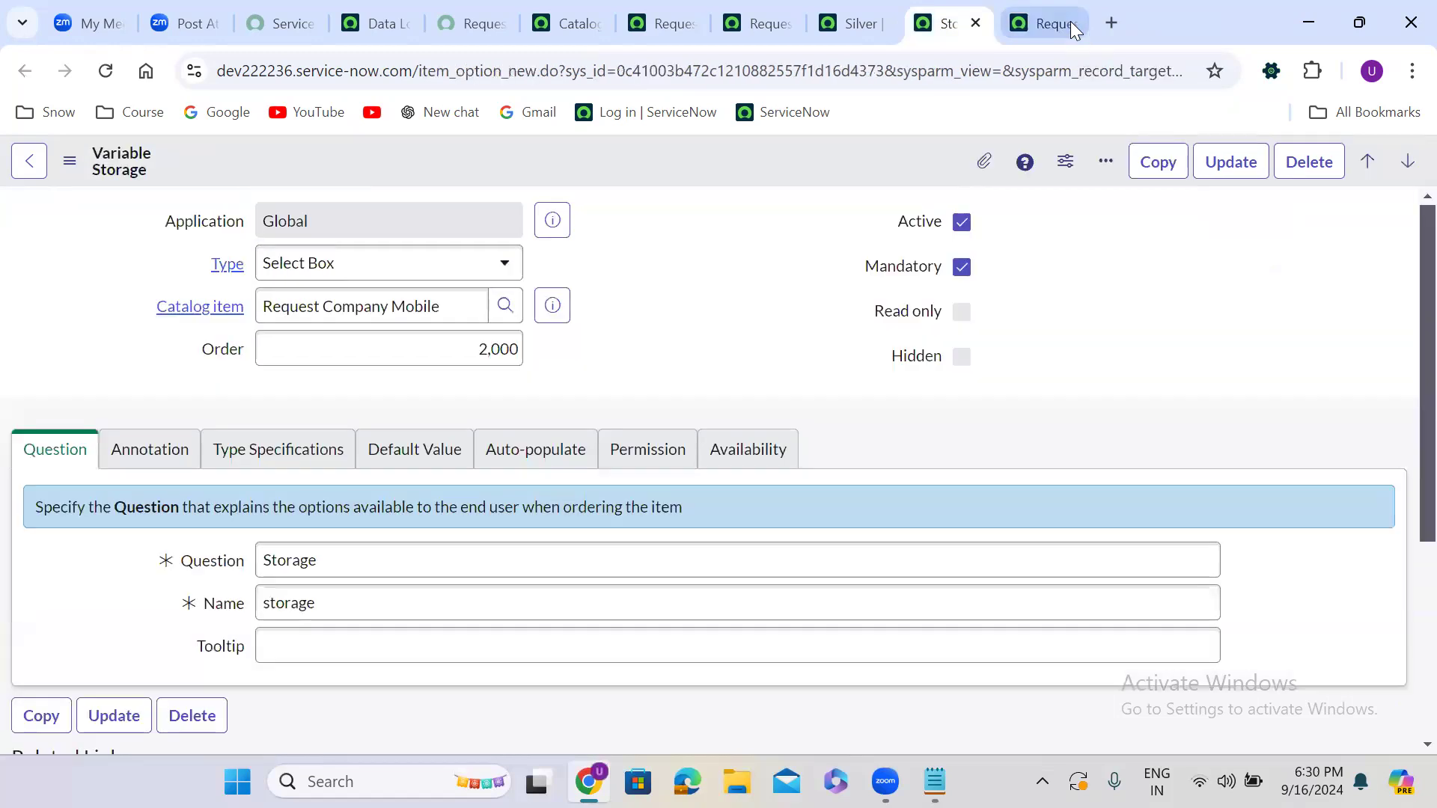
click(876, 15)
click(783, 15)
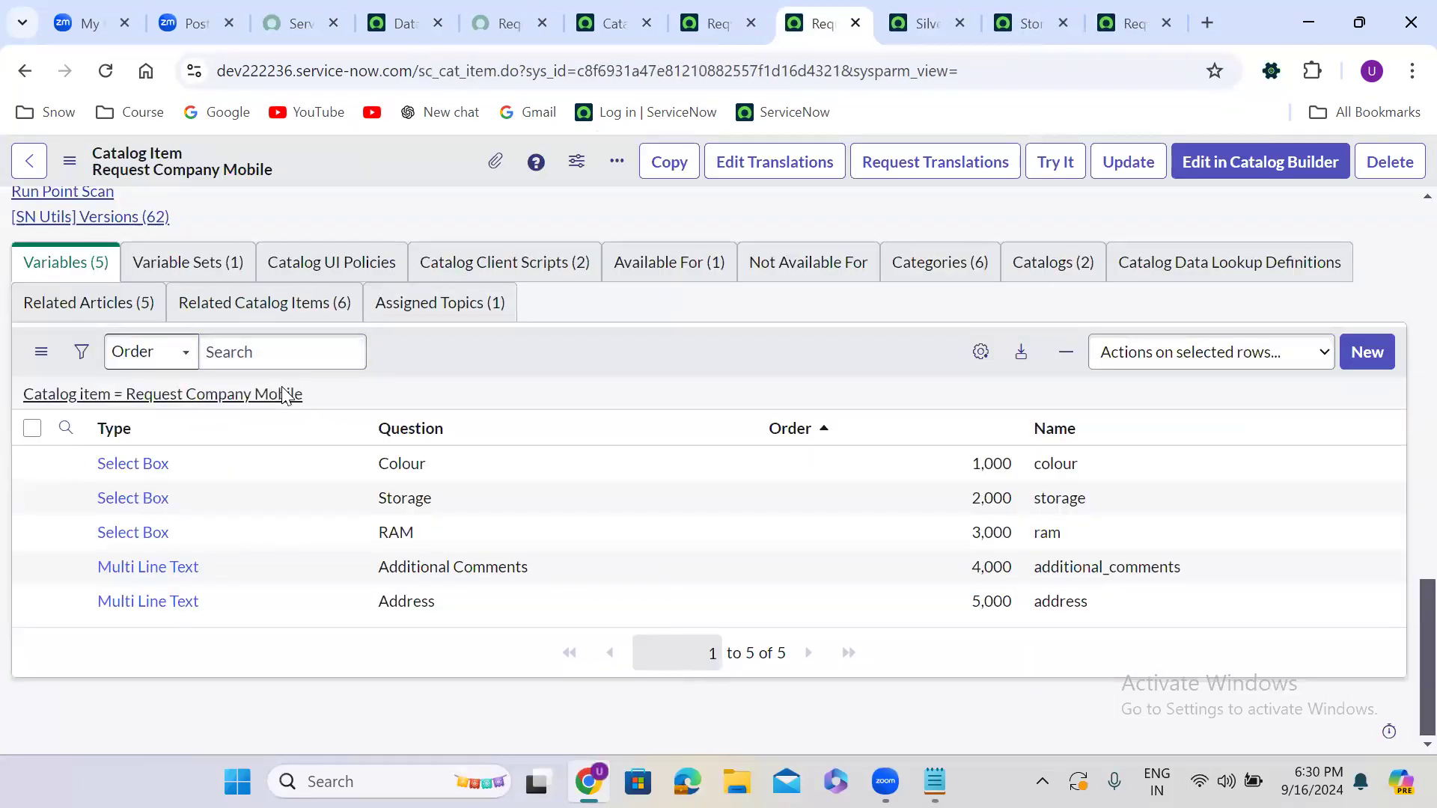
right_click(838, 15)
click(887, 446)
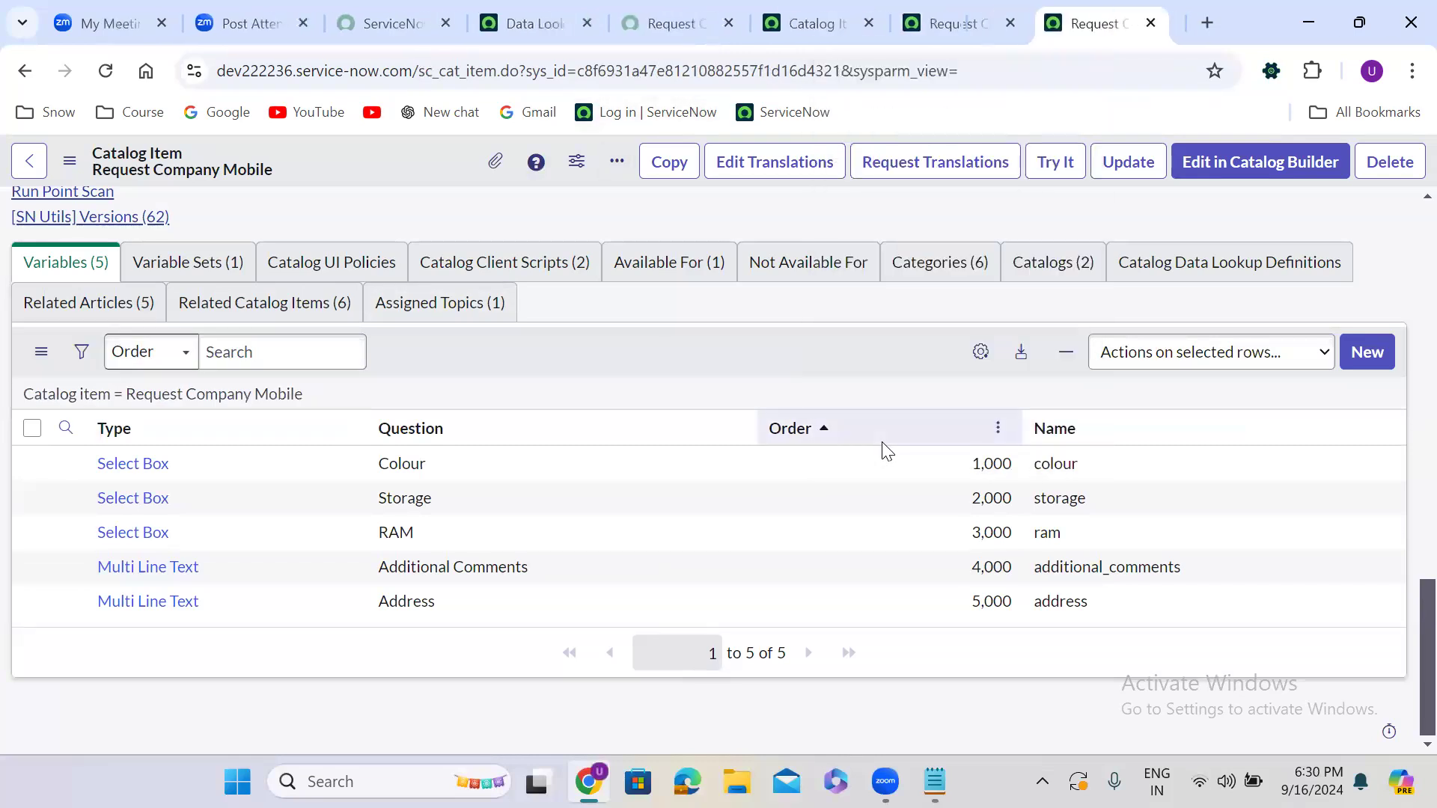
Open the Colour, Storage and RAM variables of the catalog item, each in its own browser tab.
right_click(65, 464)
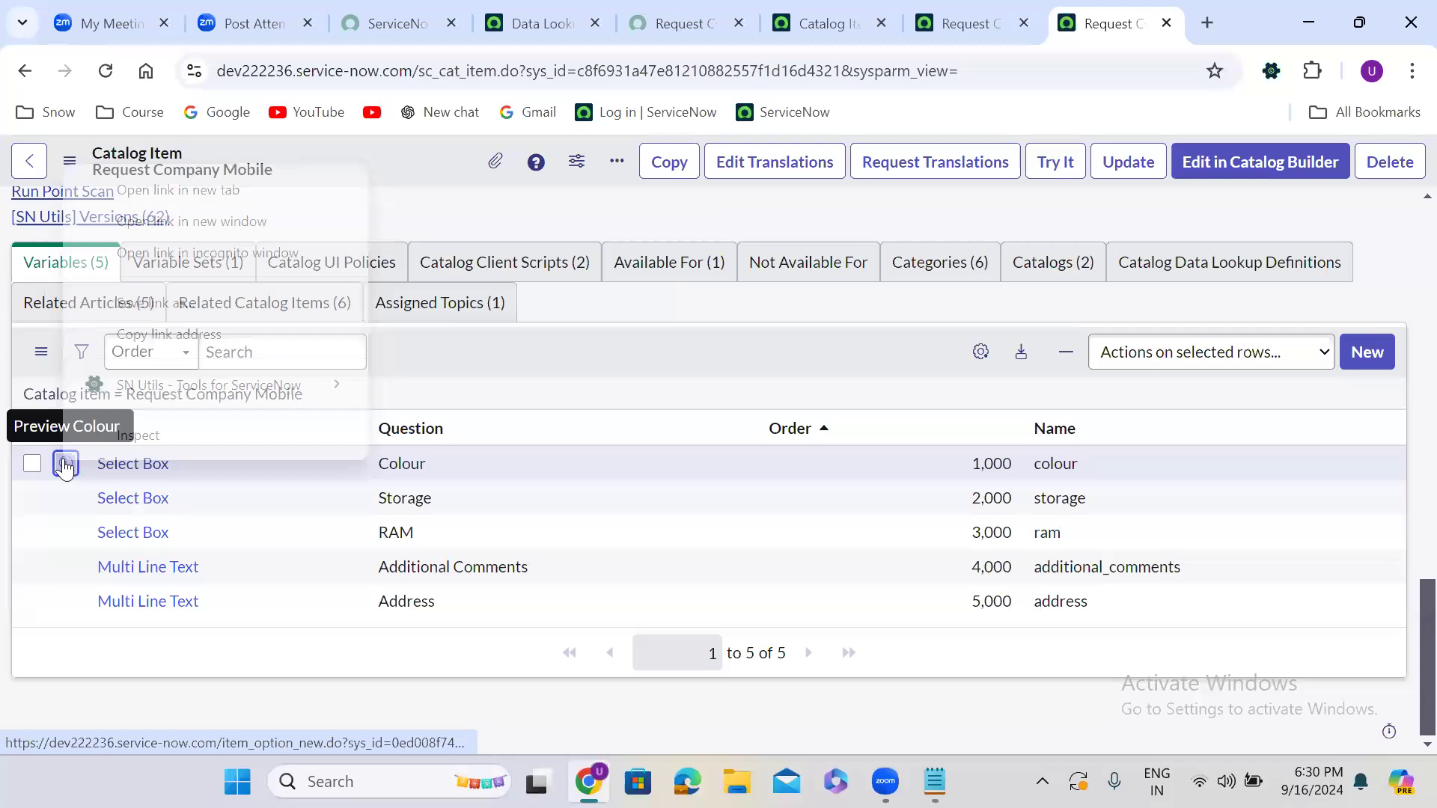
click(211, 191)
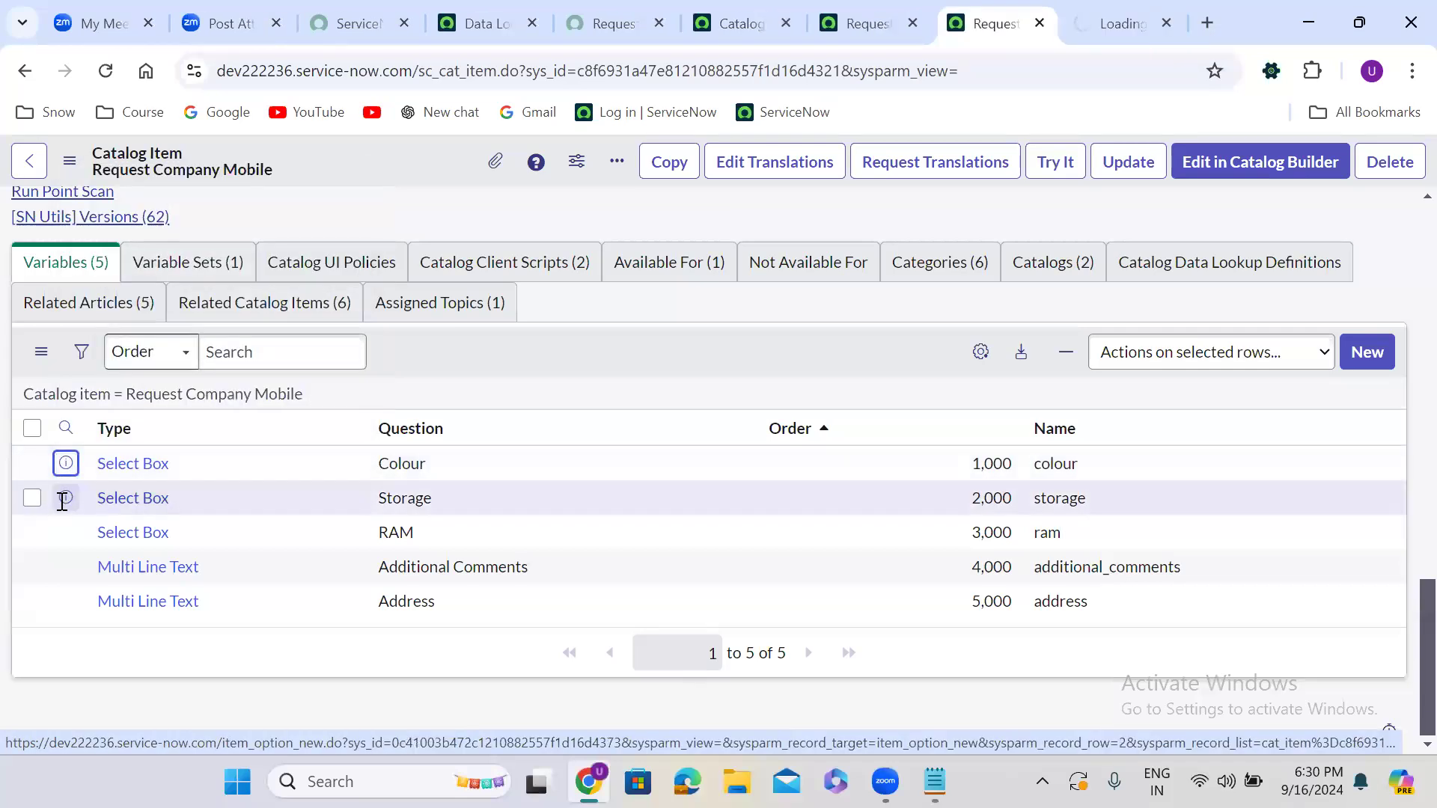
right_click(64, 499)
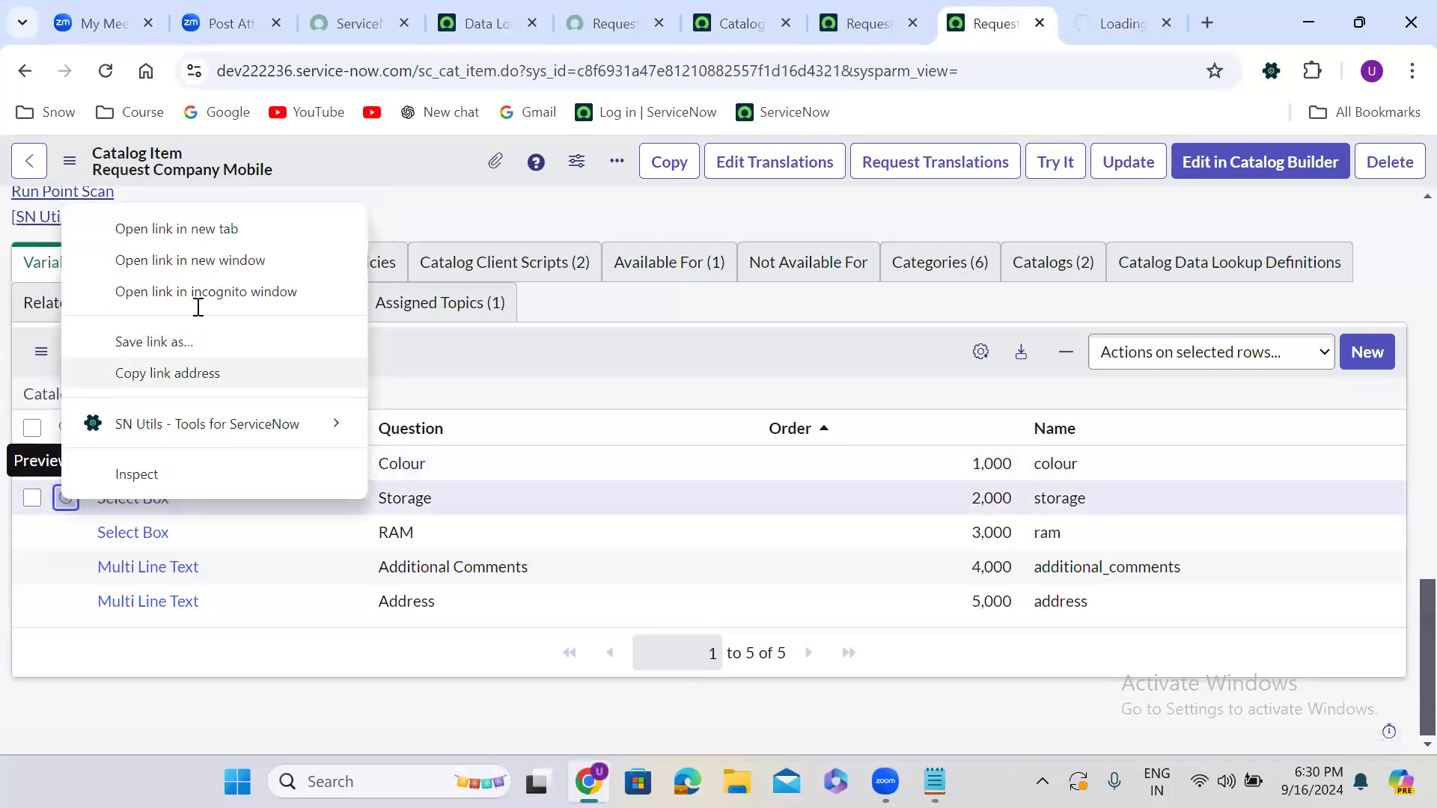
click(187, 230)
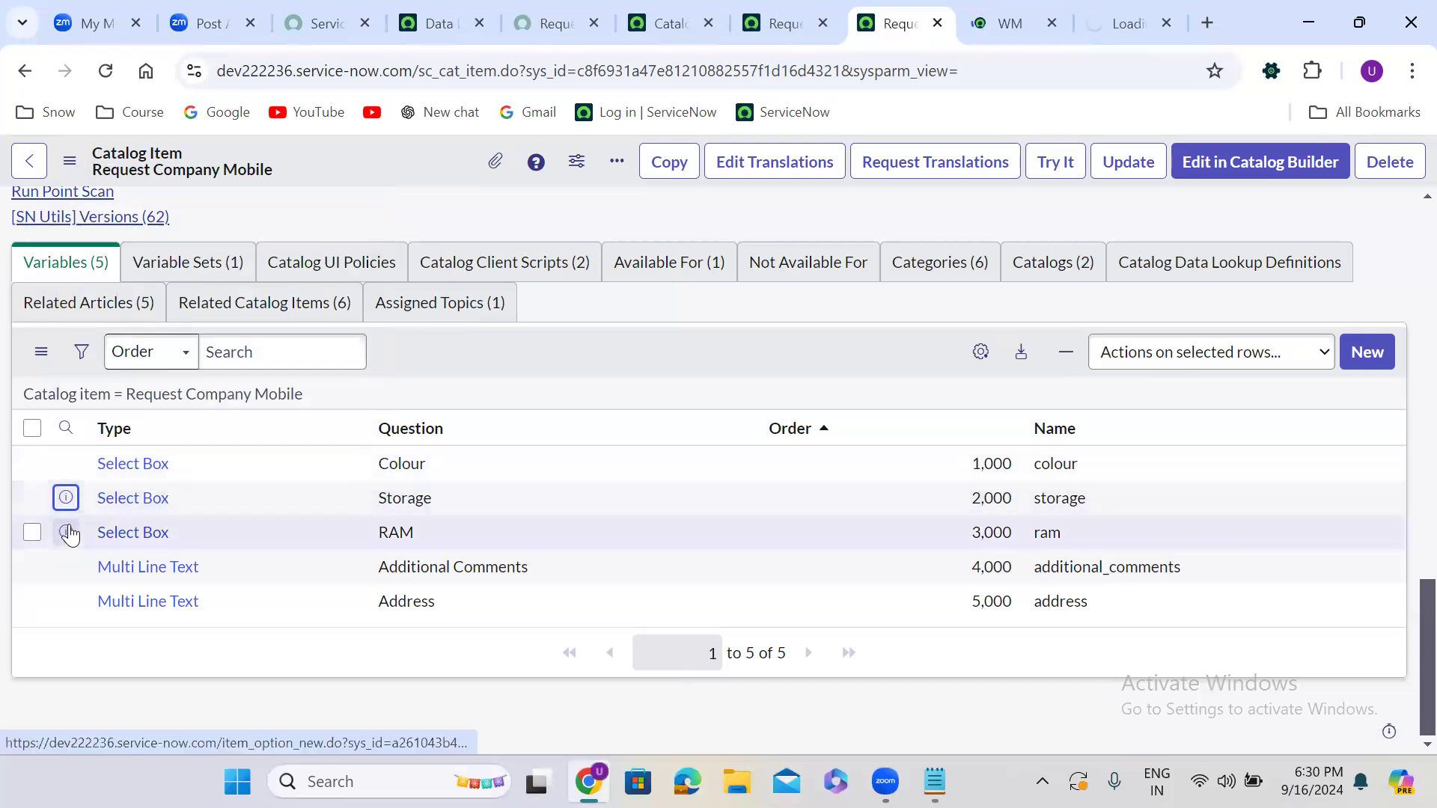
right_click(67, 533)
click(131, 258)
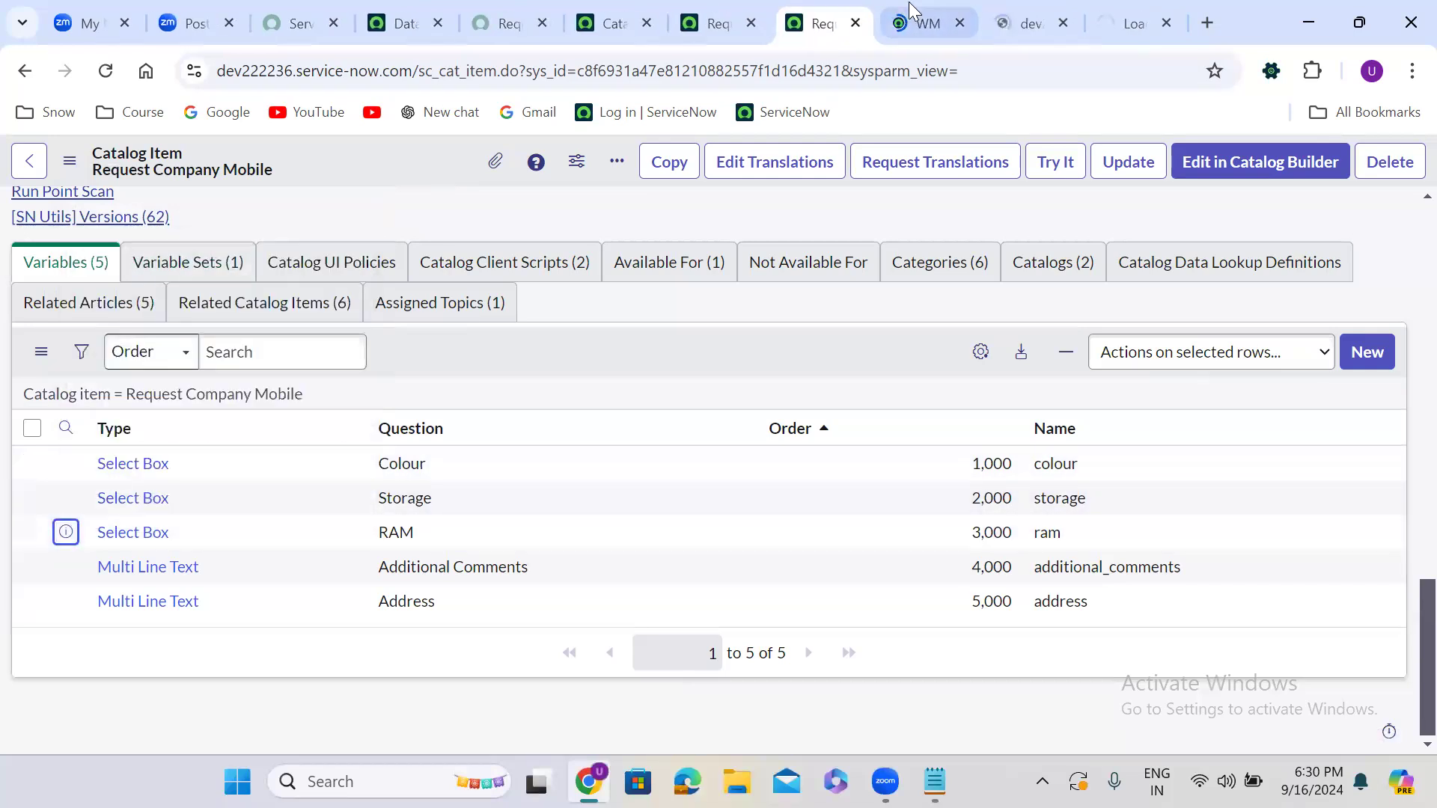
Examine the Colour variable's question choices and the Storage variable's type specifications.
click(909, 11)
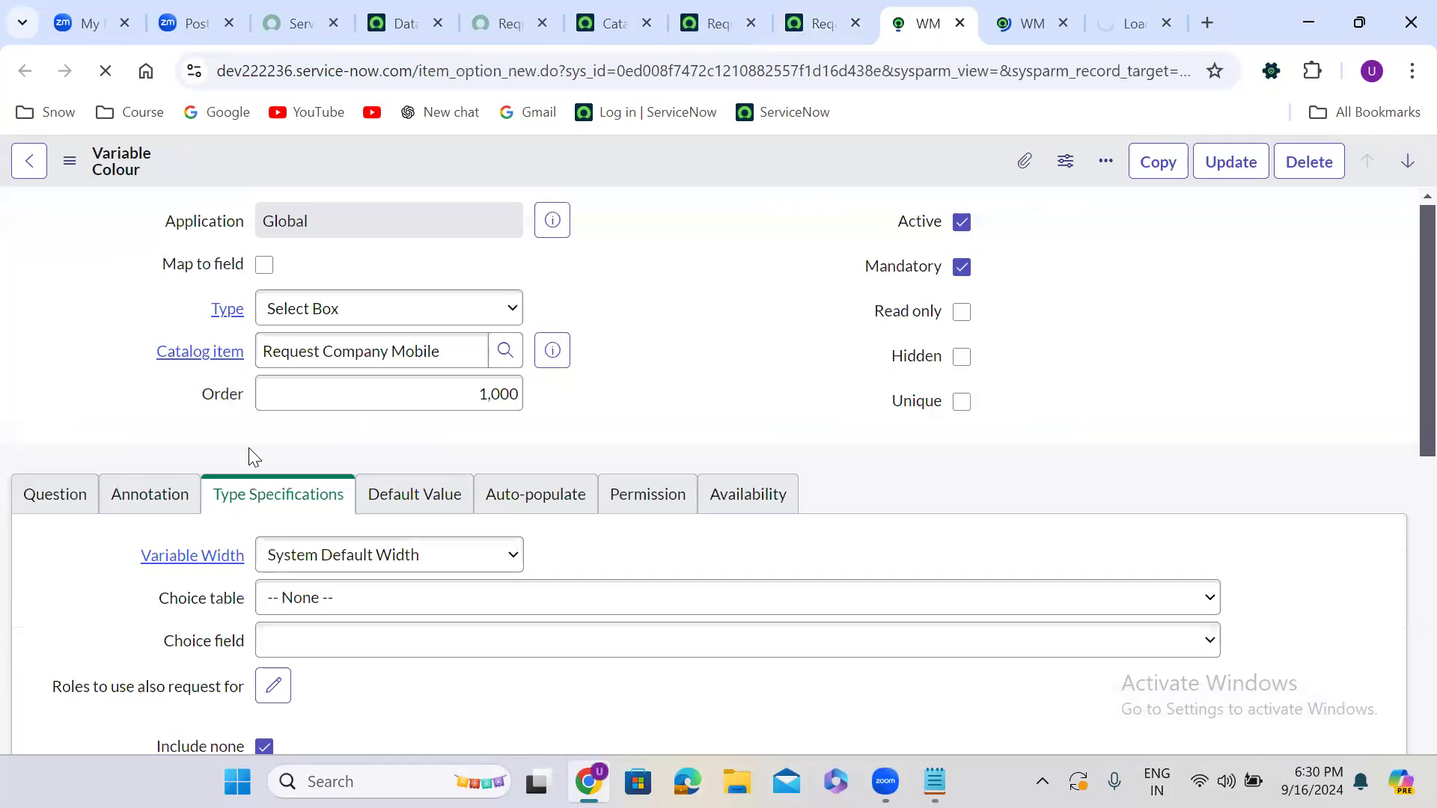
drag(75, 485, 66, 460)
click(66, 461)
scroll(548, 367, down, 1)
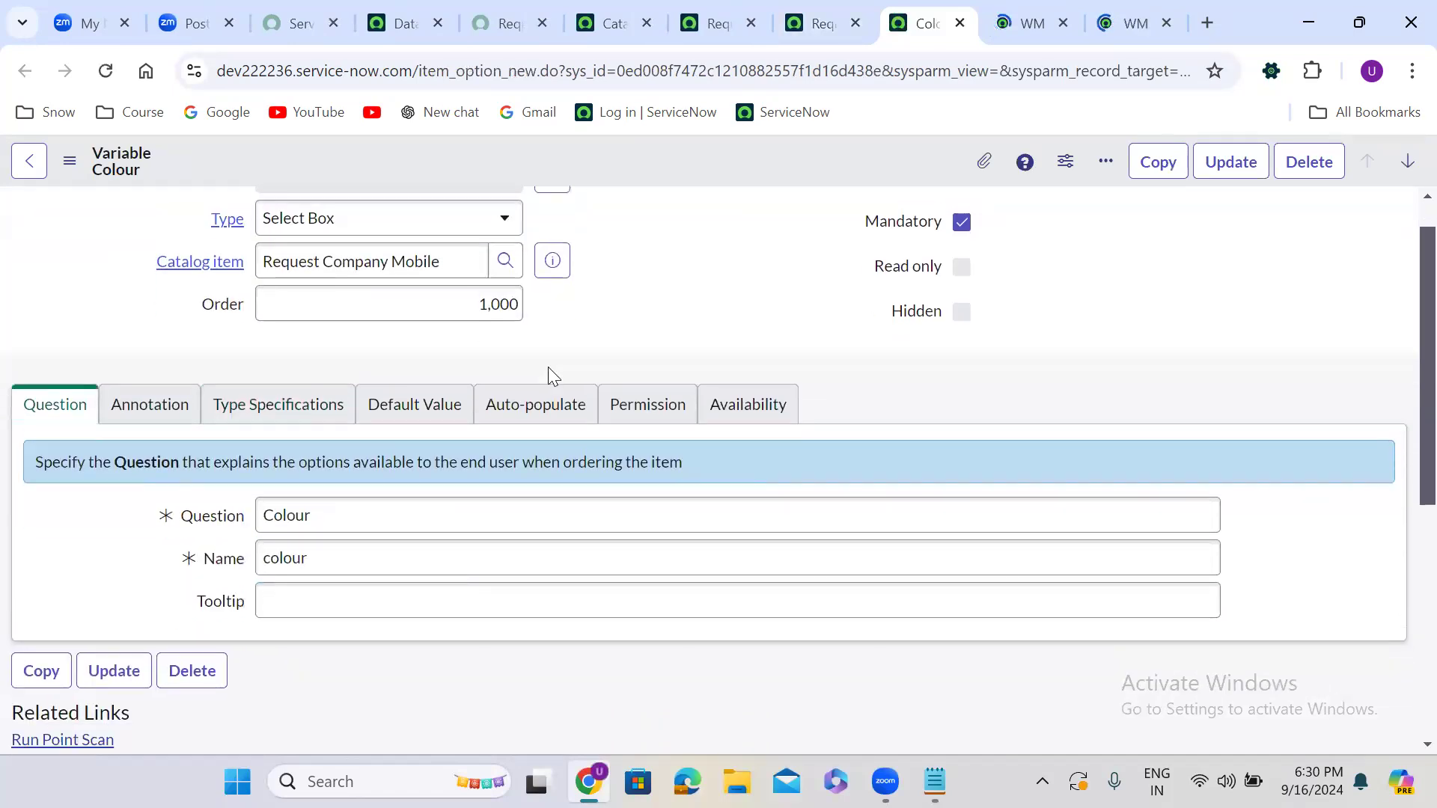
scroll(547, 367, down, 6)
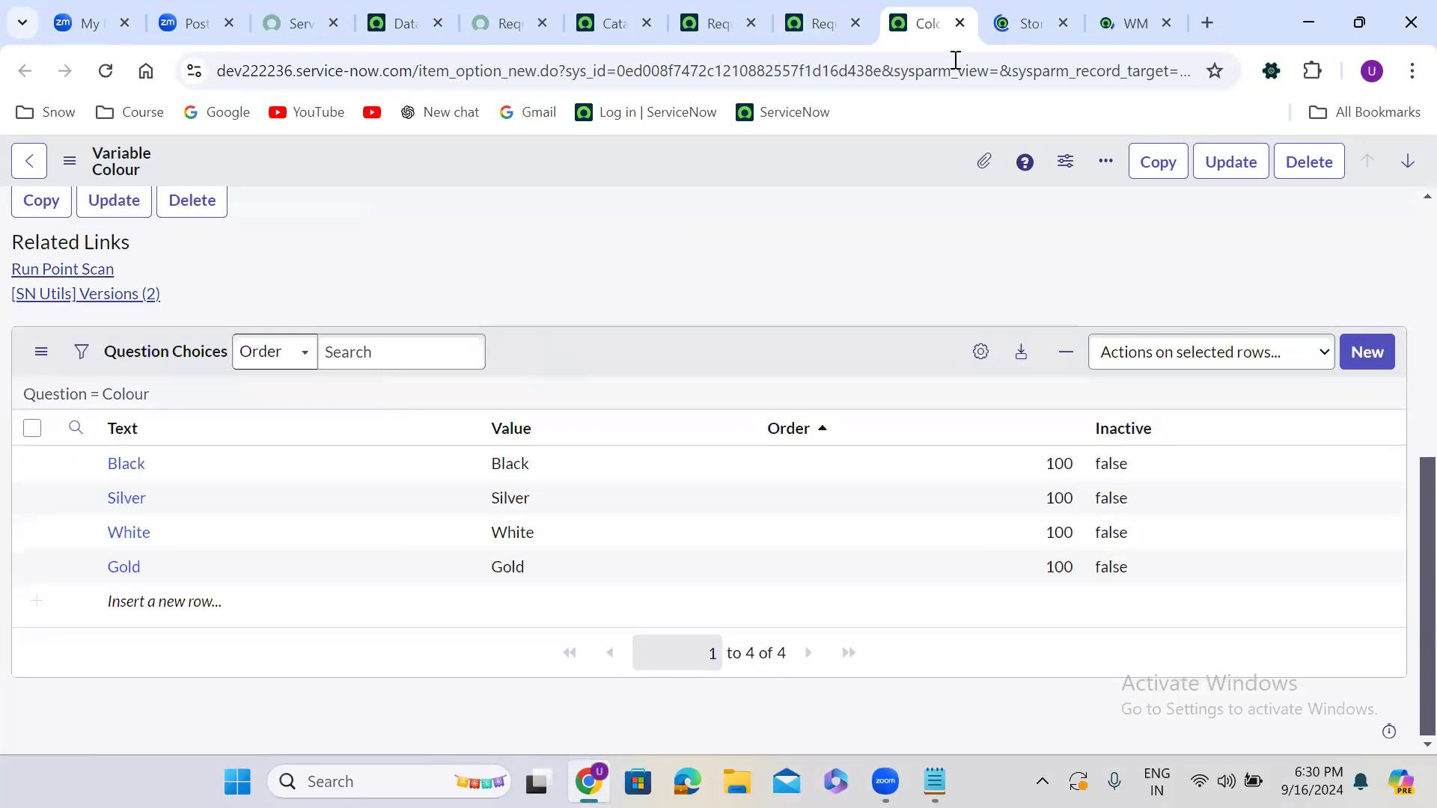
click(1018, 18)
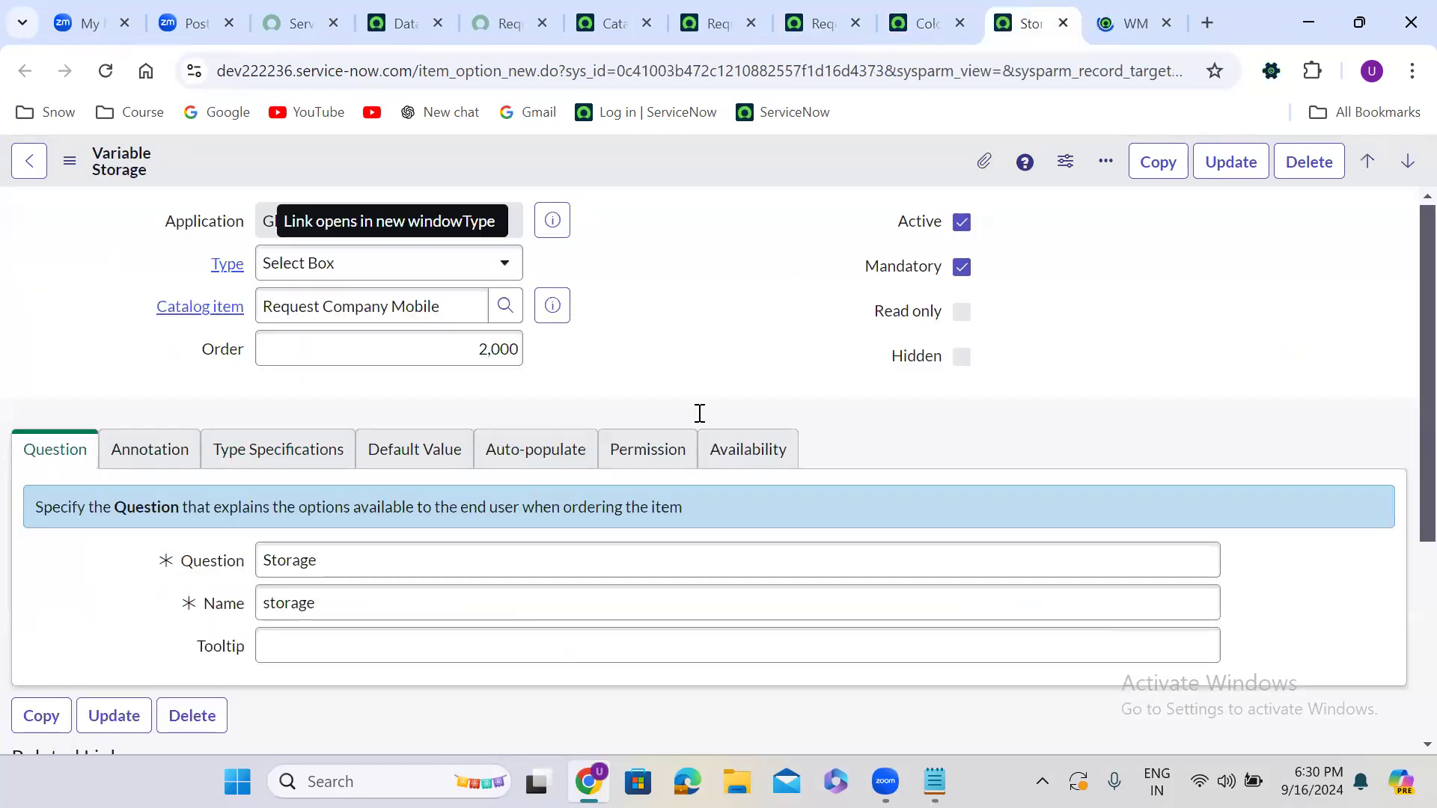
click(334, 465)
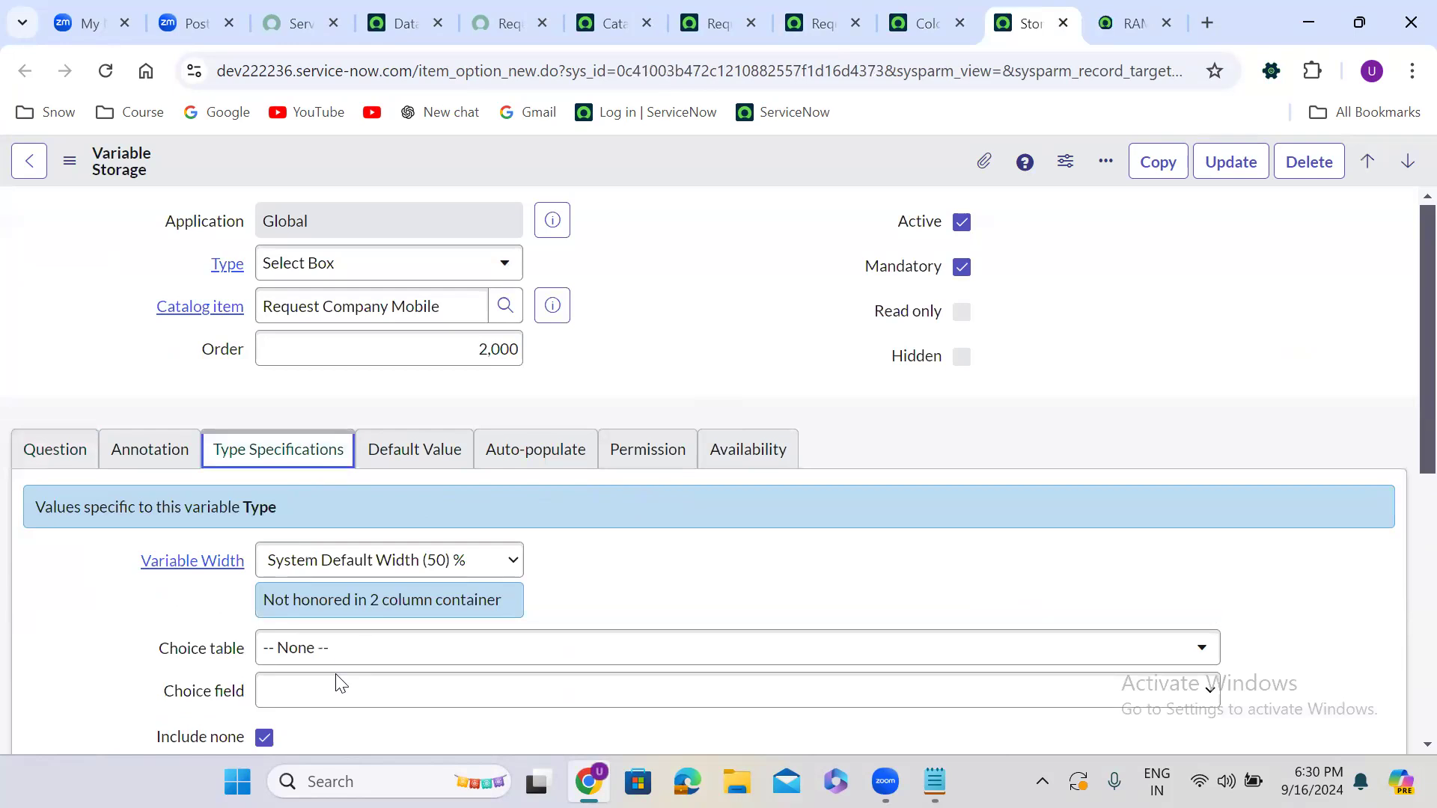
Enable Include none in the RAM variable's type specifications and save the record.
click(1134, 22)
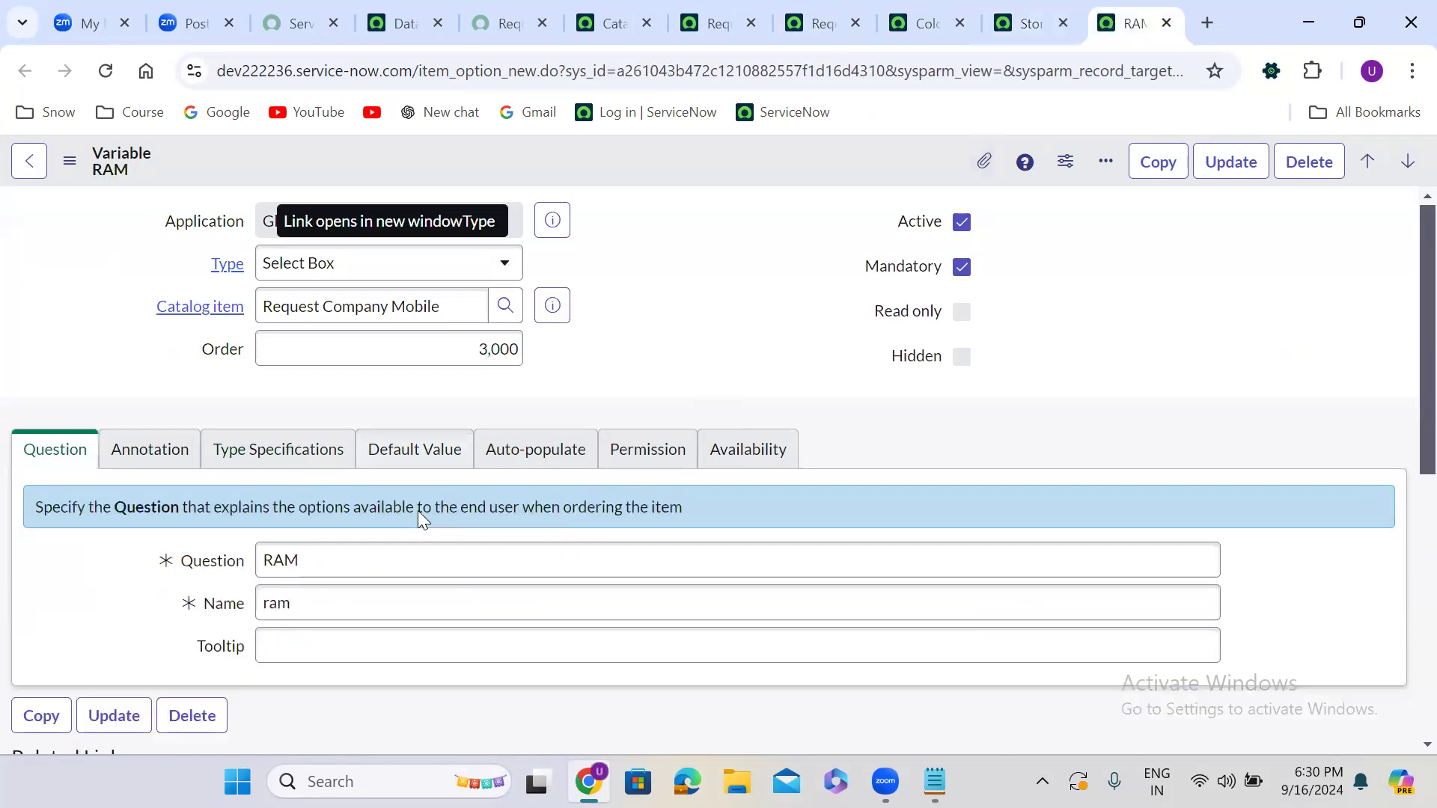
click(260, 465)
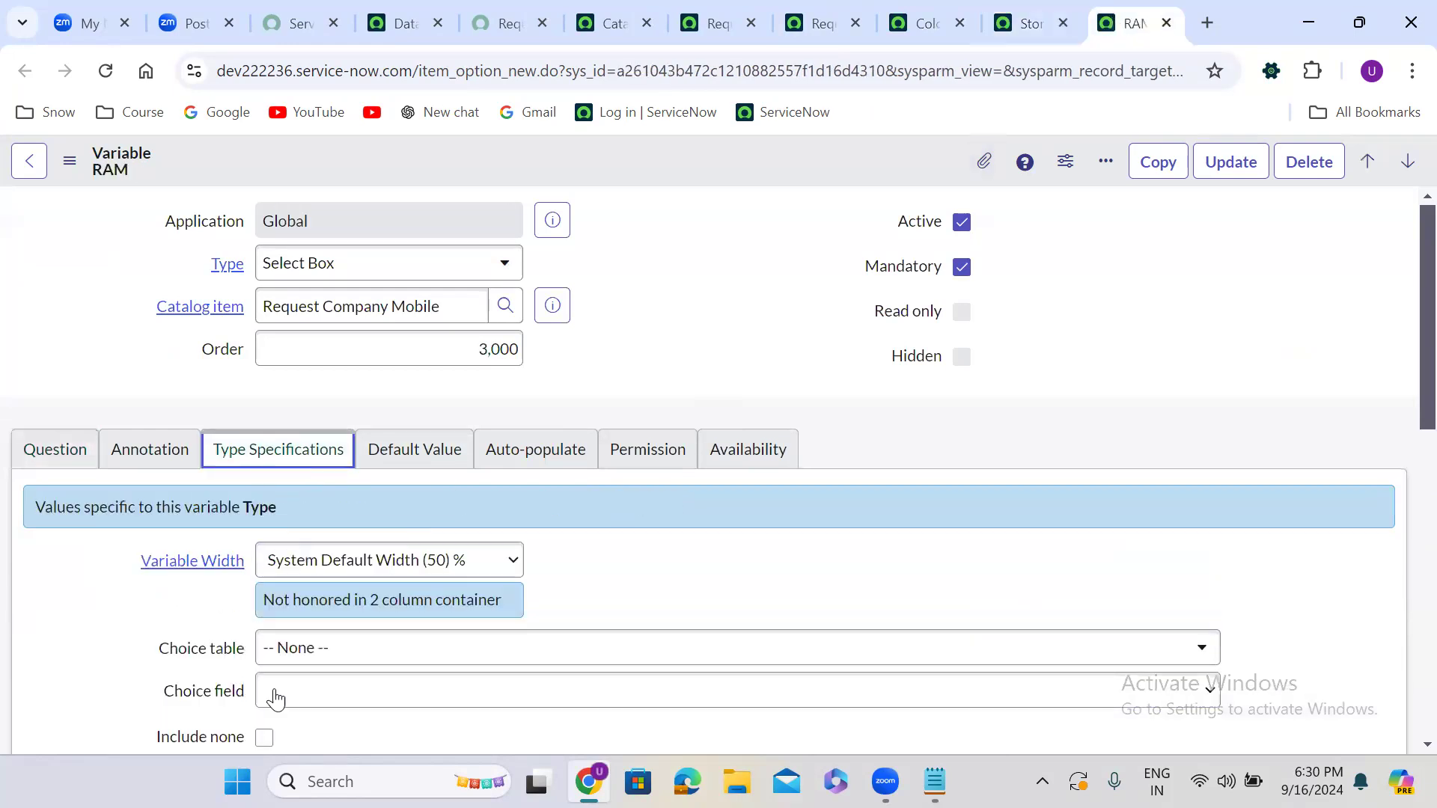
click(264, 737)
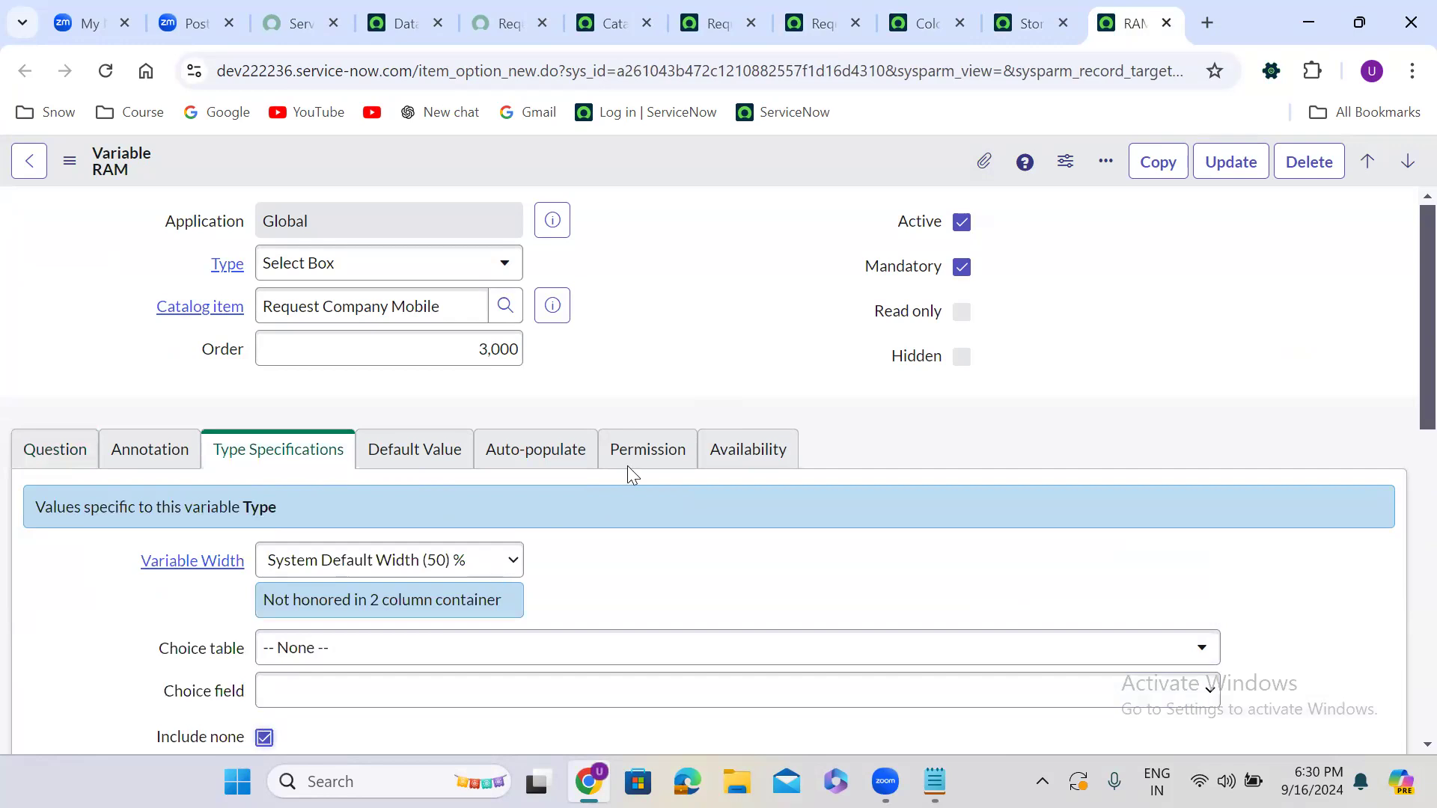
right_click(752, 181)
click(773, 187)
Add a question choice to the Storage variable with text and value 8 GB and save it.
click(981, 6)
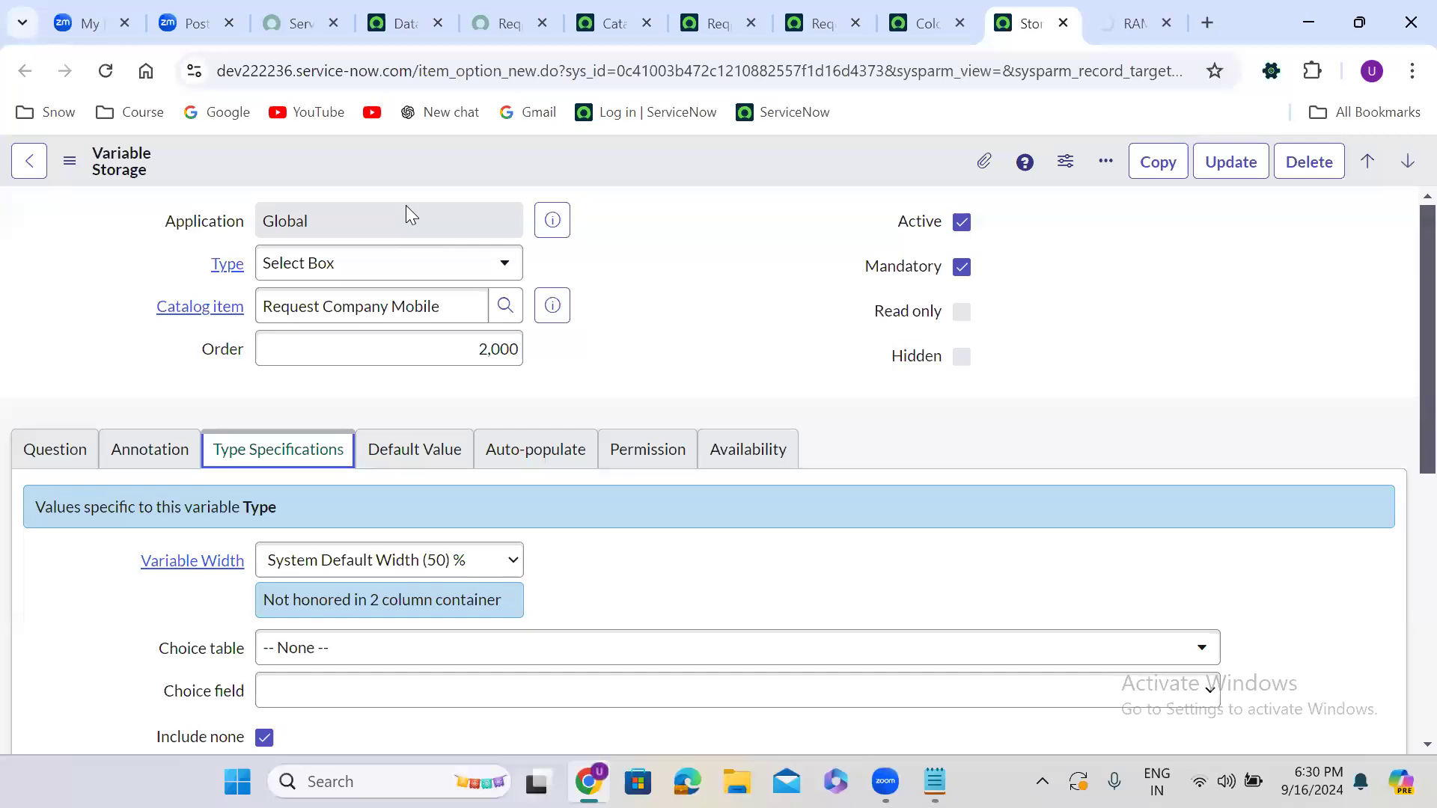
click(30, 451)
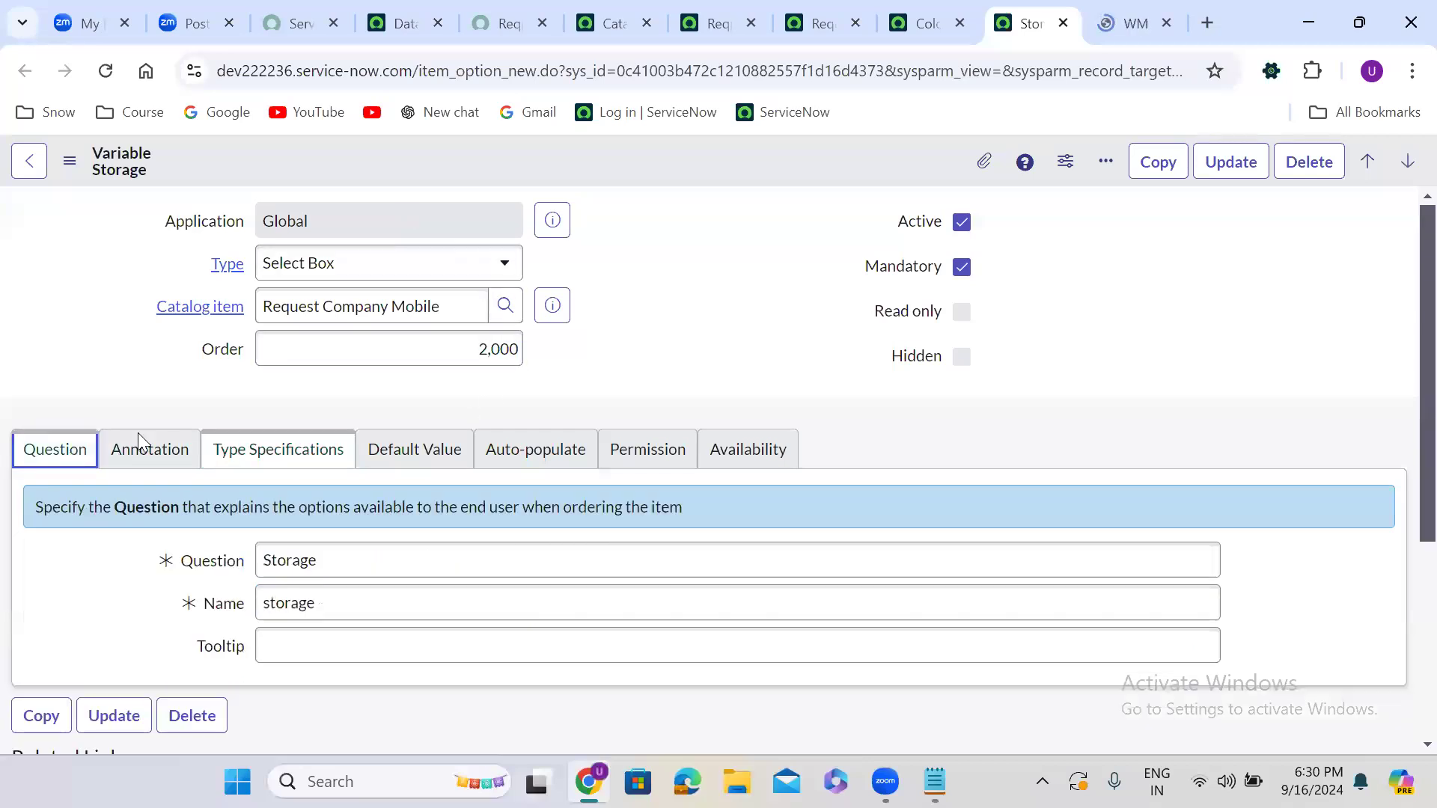
scroll(673, 390, down, 4)
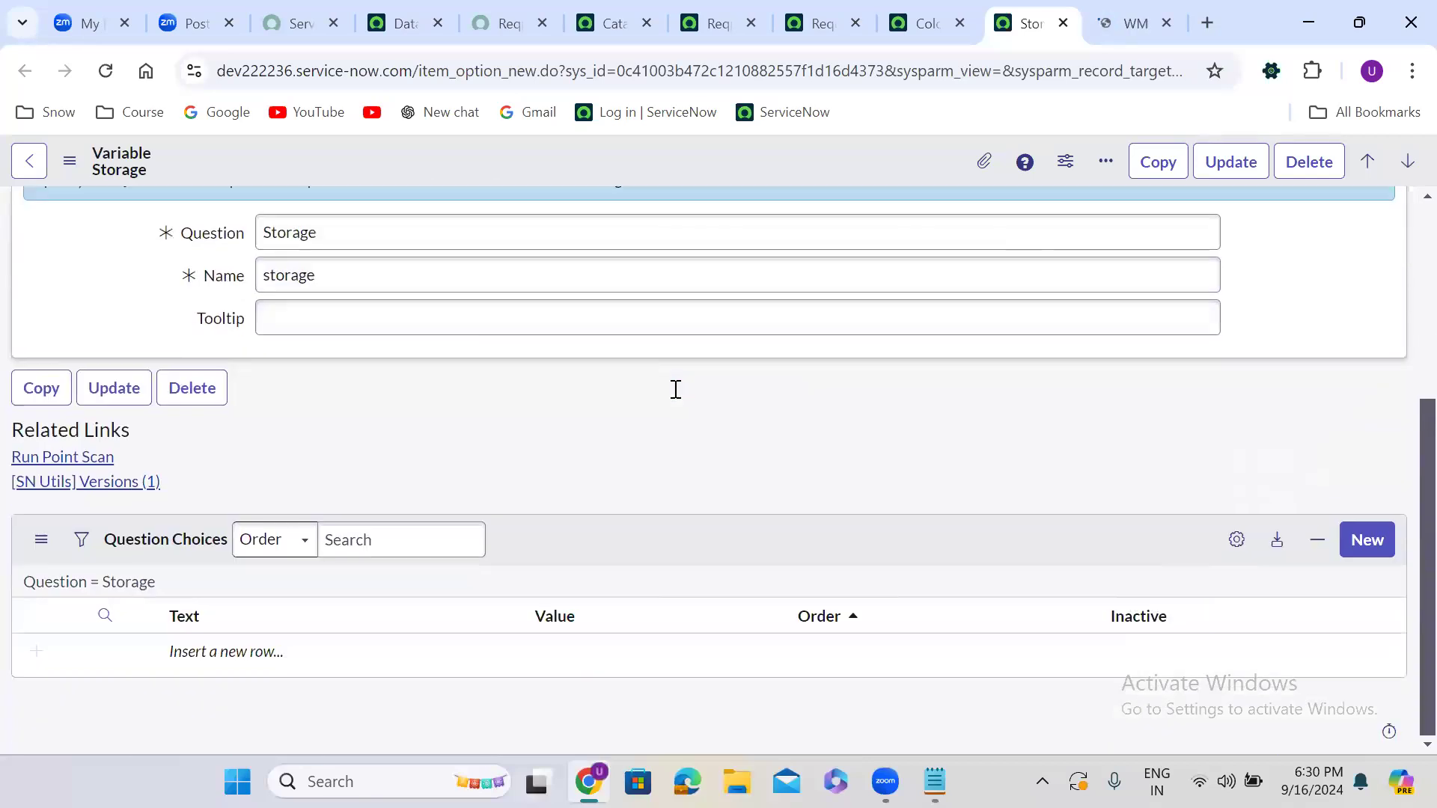
click(1362, 538)
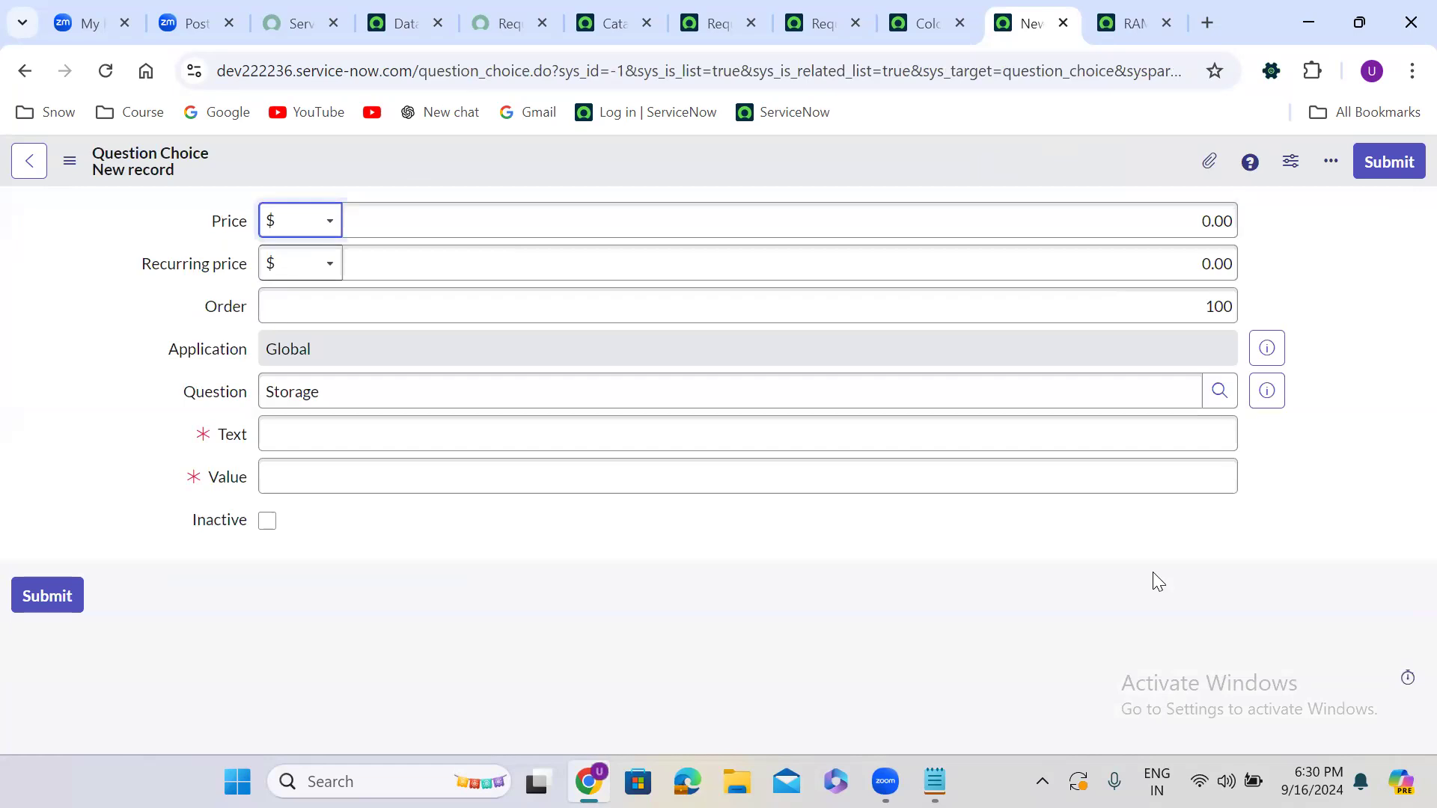
click(749, 432)
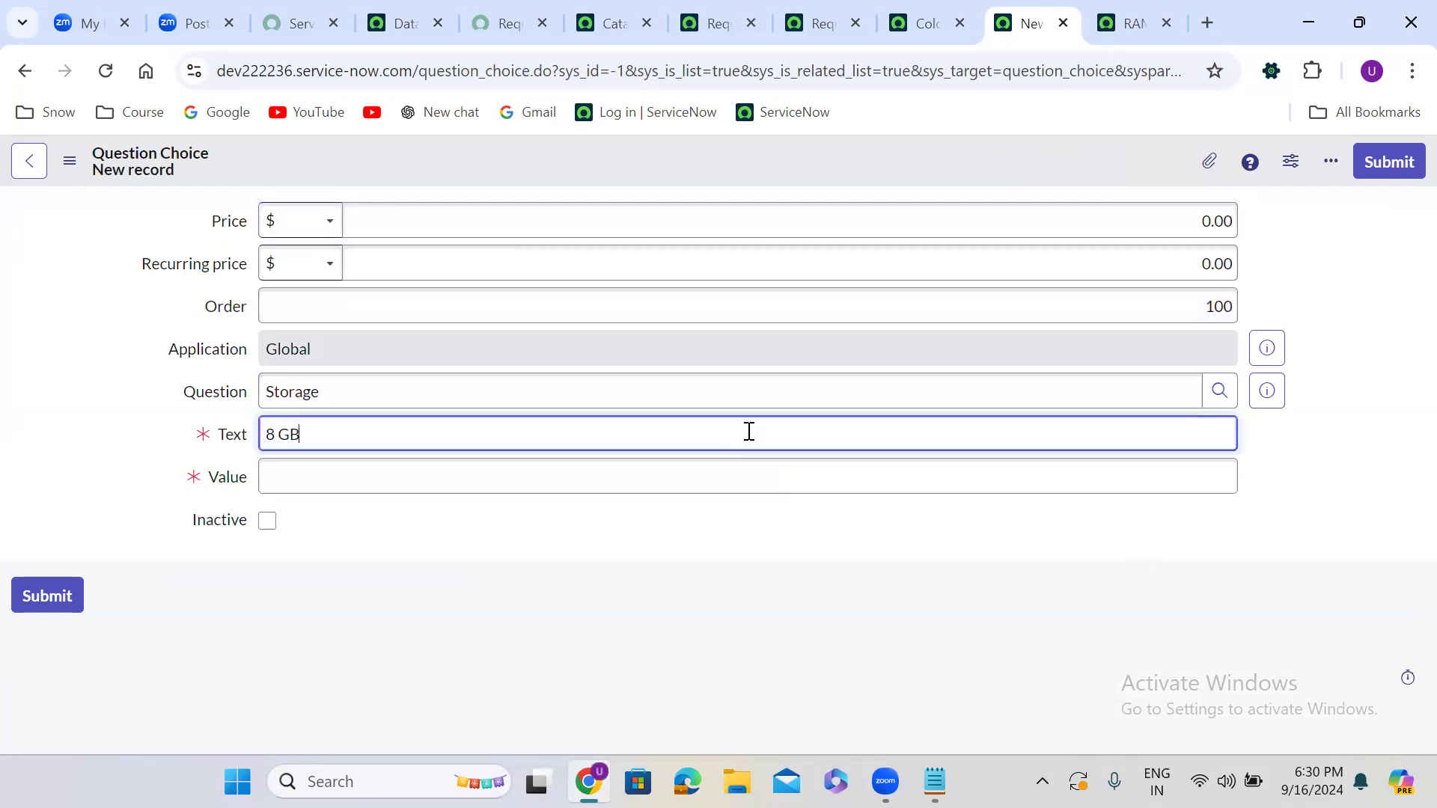
click(630, 487)
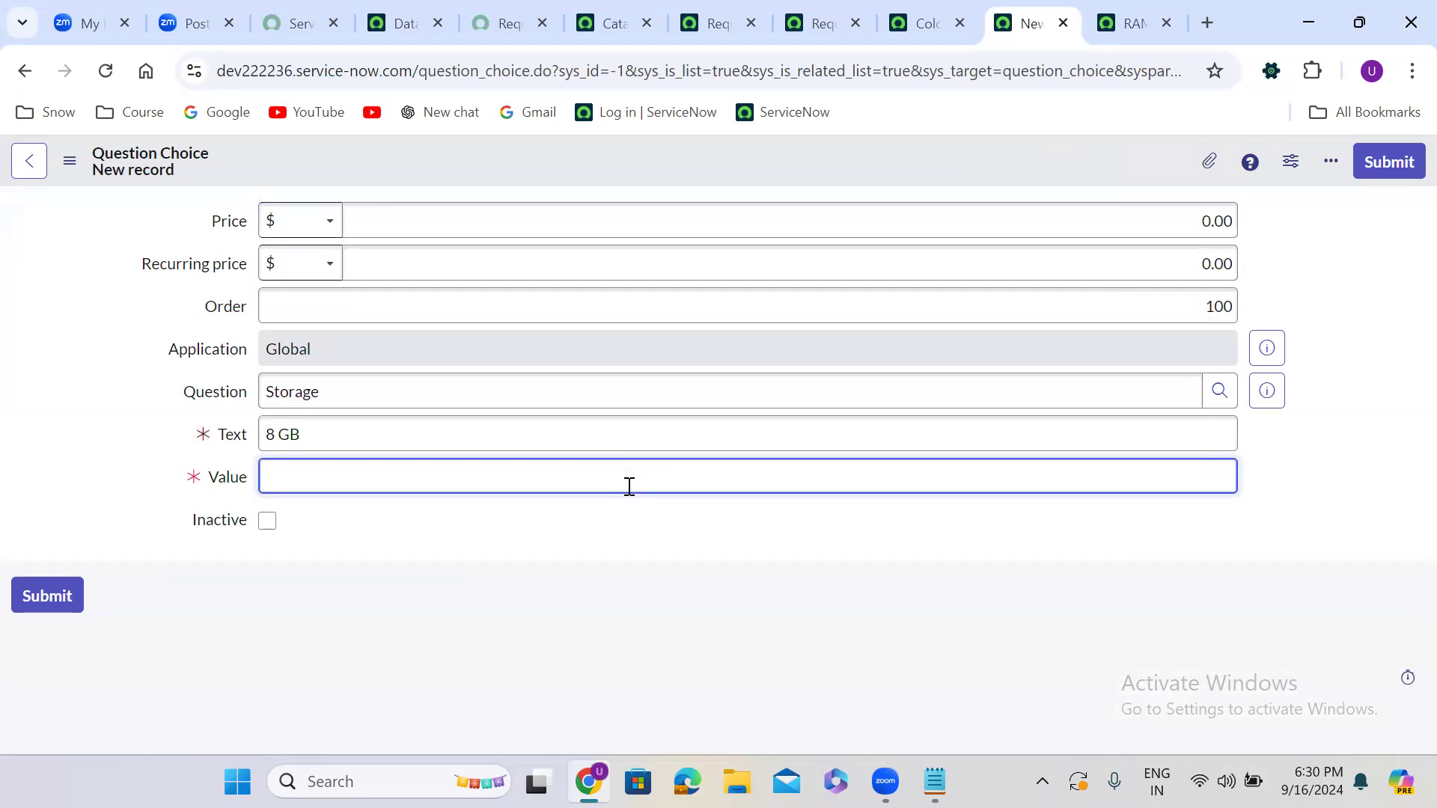
text(8 GB)
right_click(776, 166)
click(776, 166)
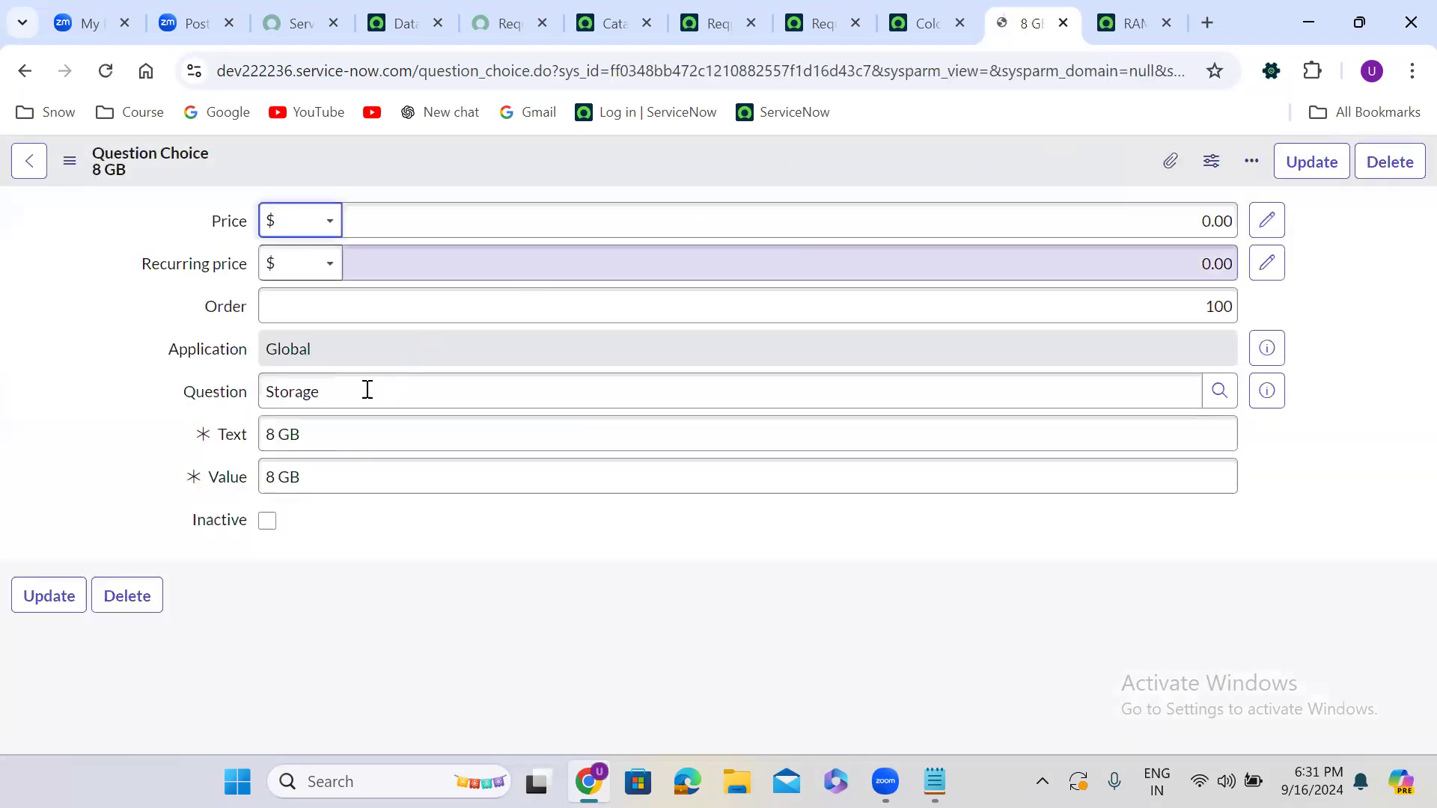
Change the Storage choice's text and value to 16 GB and insert it as a new record, staying on the form.
click(277, 434)
key(BackSpace)
text(16)
triple_click(309, 436)
key(ctrl+c)
triple_click(320, 473)
key(ctrl+v)
right_click(698, 163)
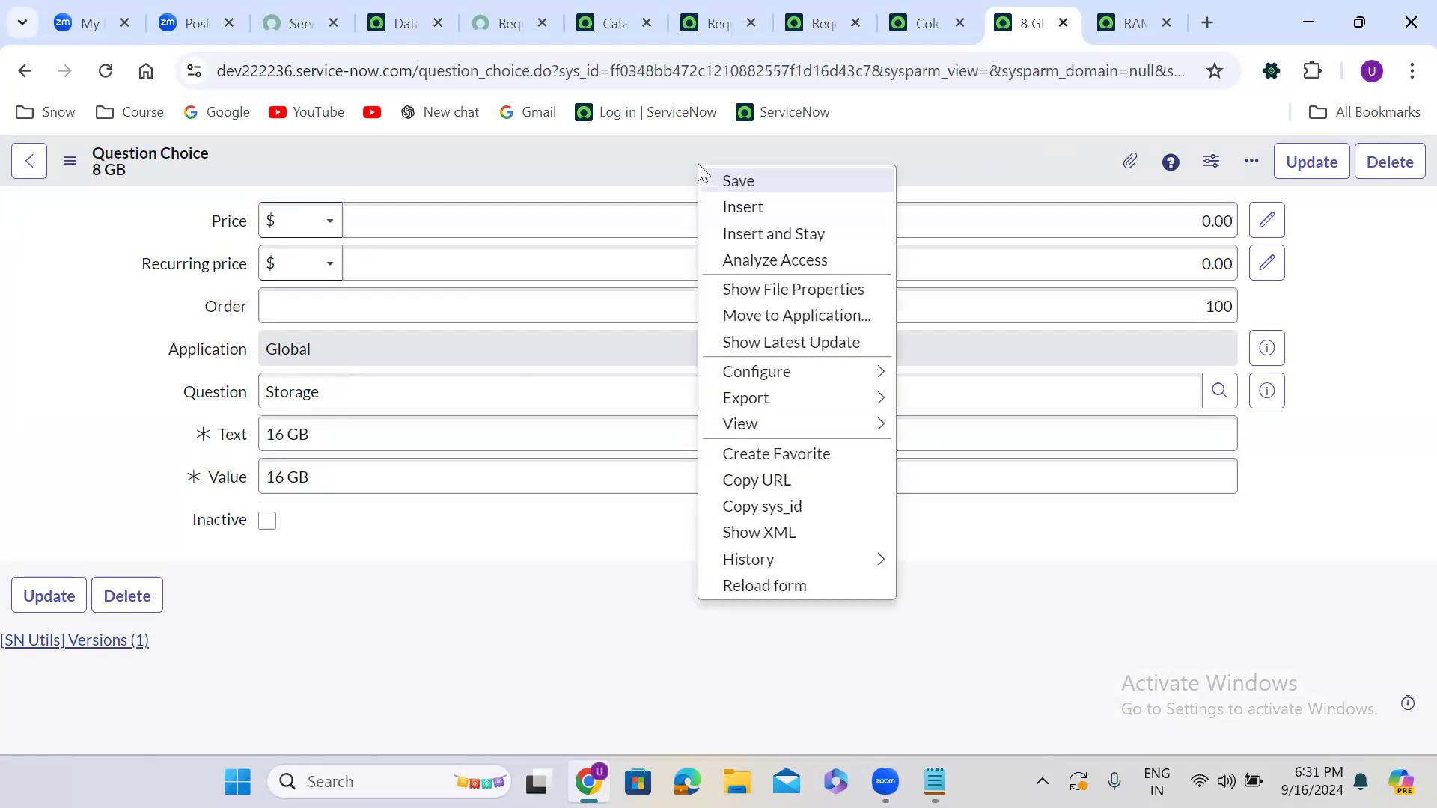
click(750, 234)
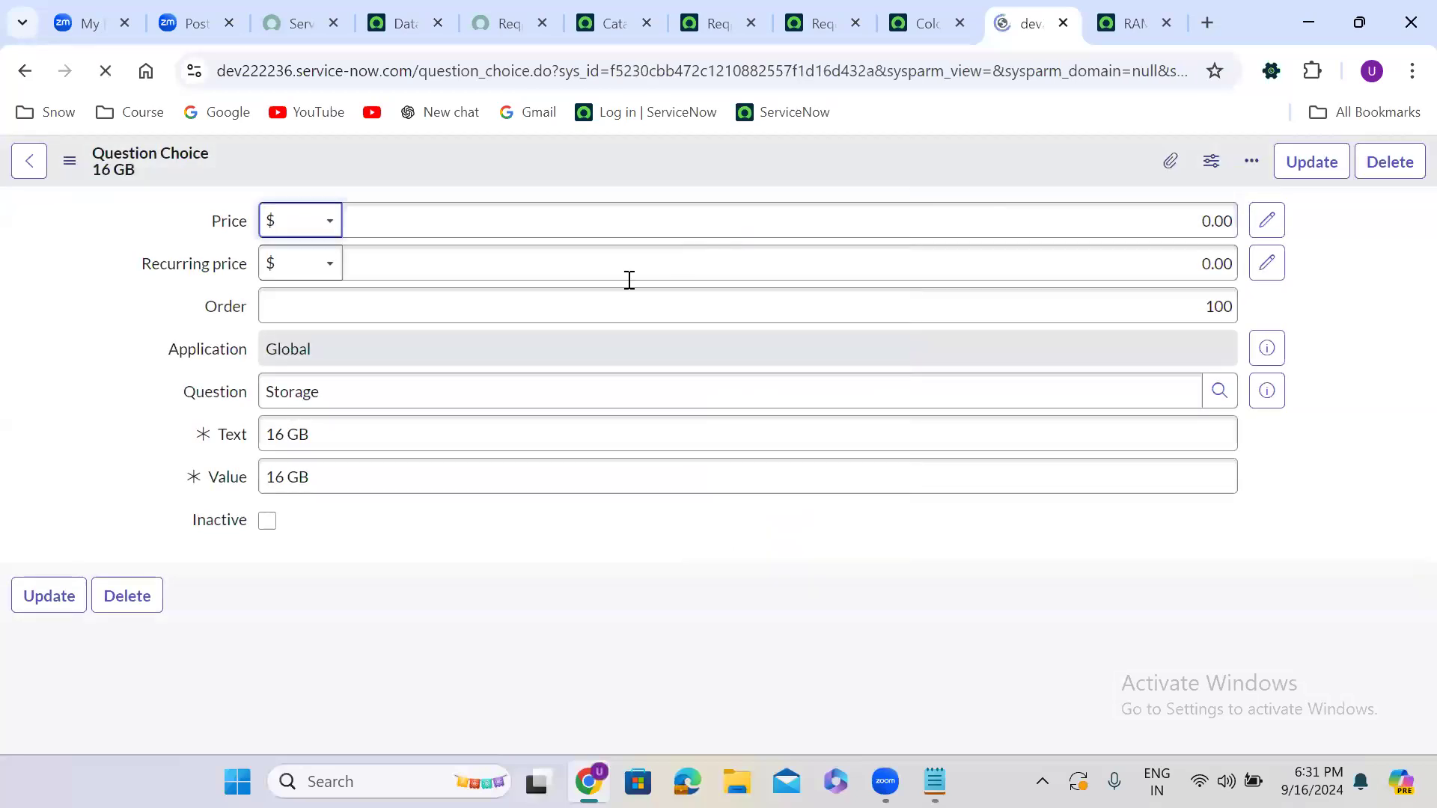
Set the choice's text and value to 32 GB and insert it as another Storage choice, staying on the form.
click(282, 436)
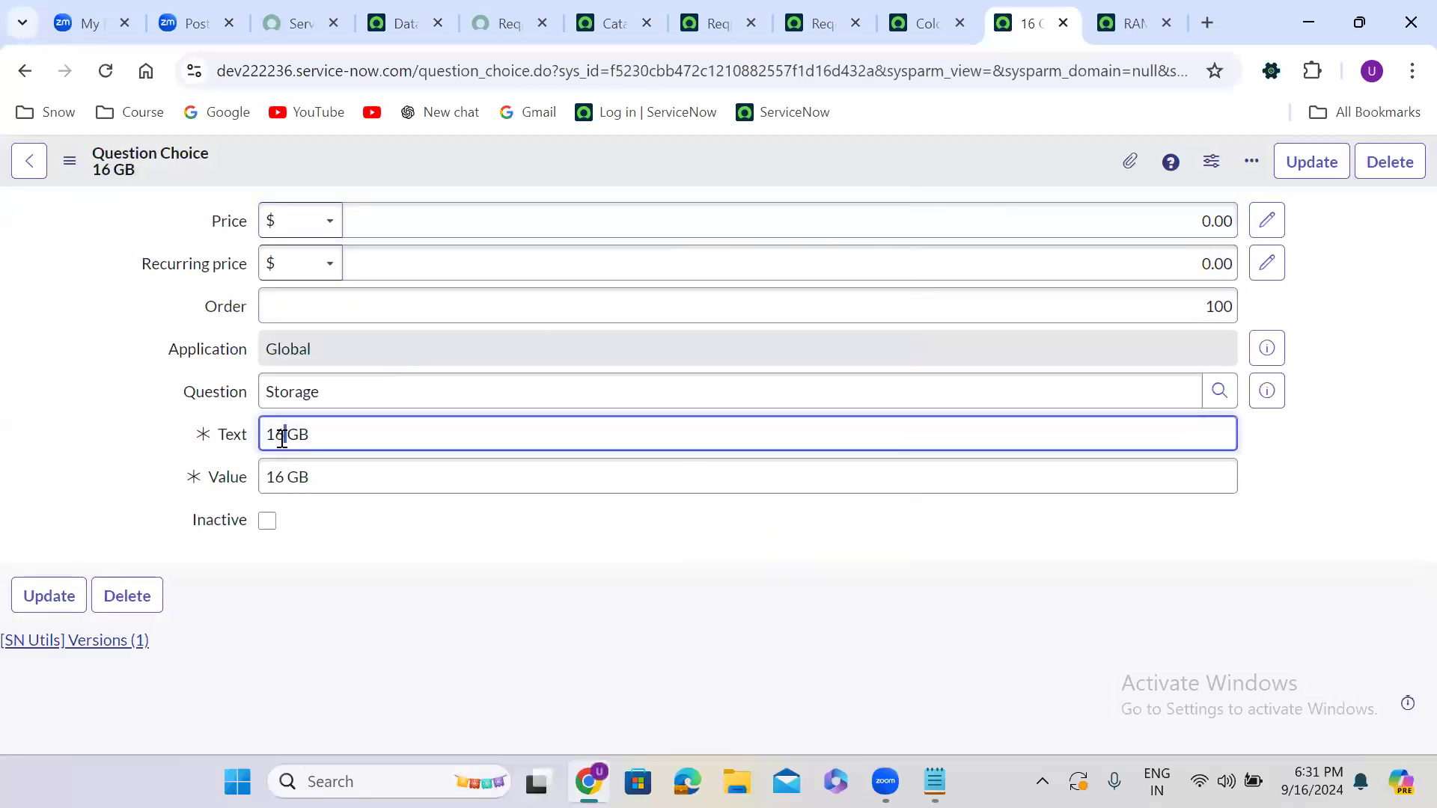
key(ctrl+a)
text(32 GB)
key(ctrl+a)
key(ctrl+c)
click(357, 467)
key(ctrl+a)
key(ctrl+v)
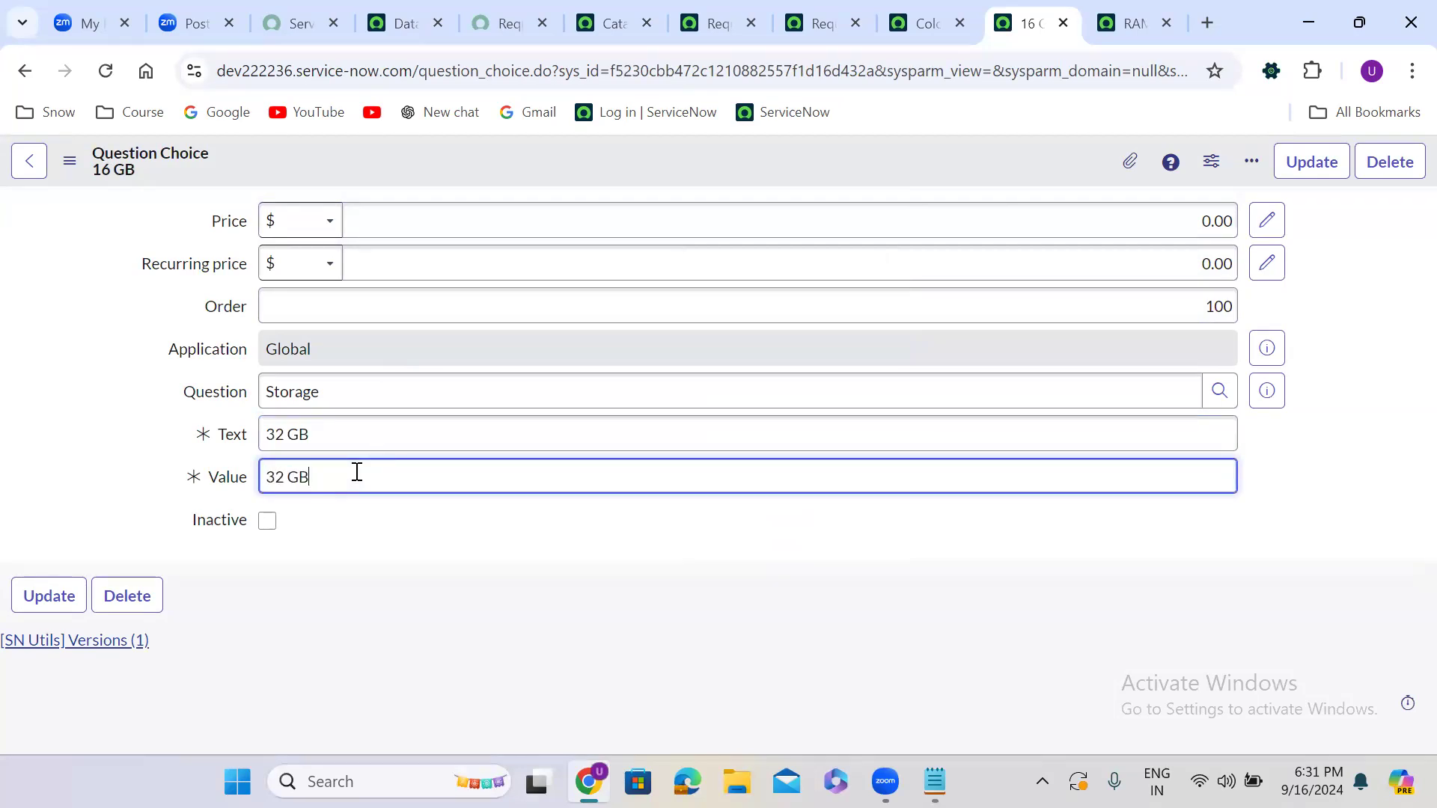
right_click(639, 153)
click(725, 219)
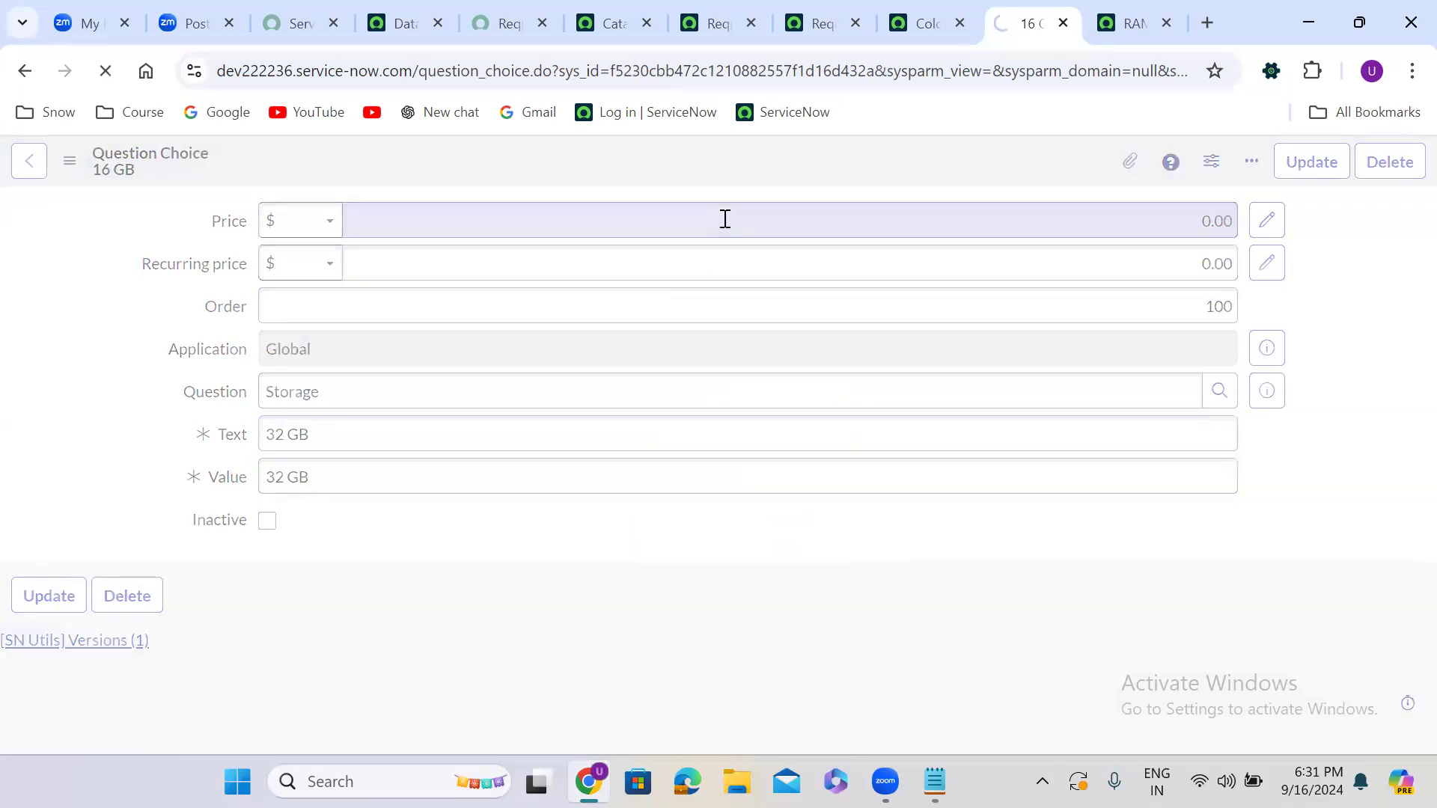
Replace the choice's text and value with 64 GB and insert it as an additional Storage choice, staying on the form.
double_click(330, 434)
key(ctrl+a)
text(64 GB)
double_click(322, 478)
key(ctrl+a)
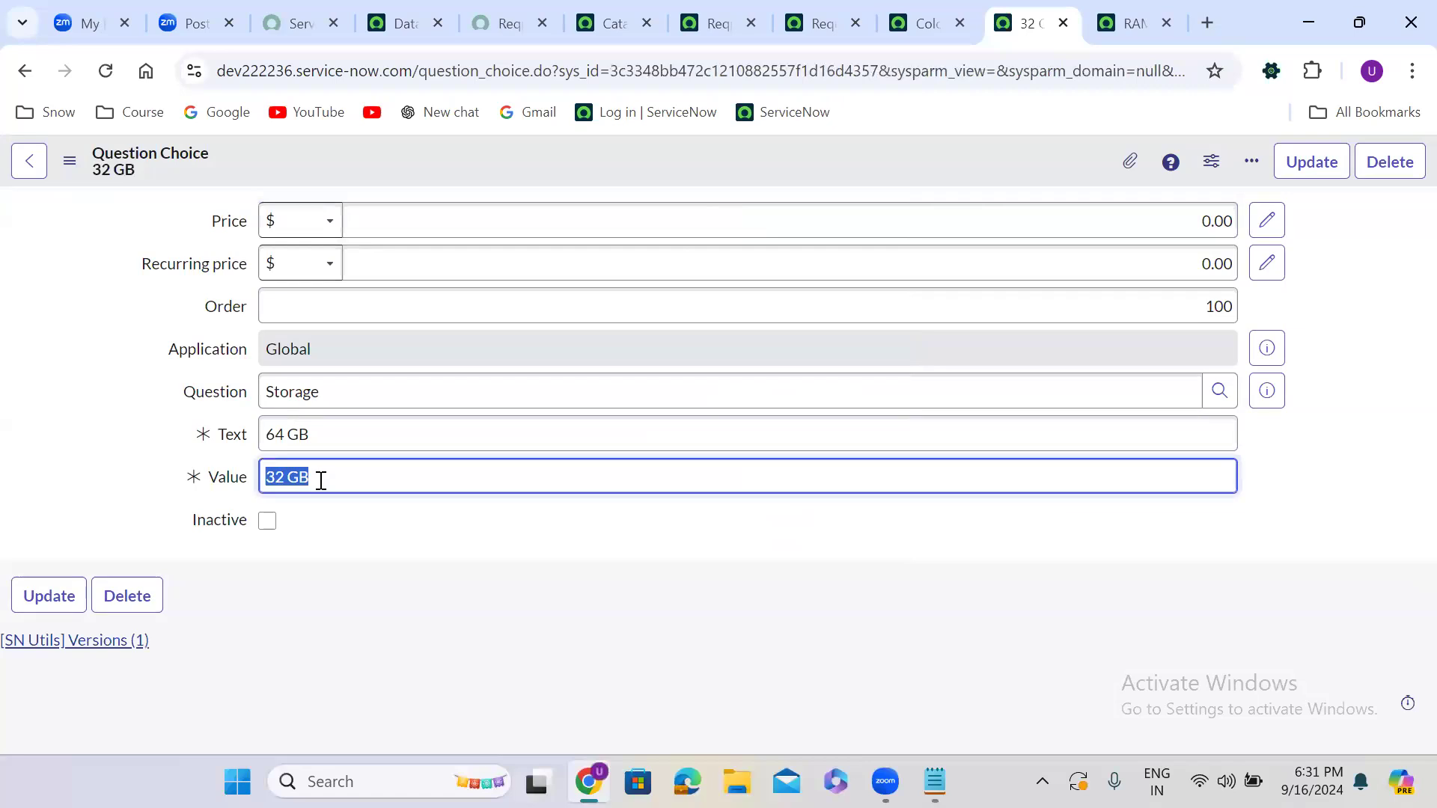
text(64 GB)
right_click(700, 159)
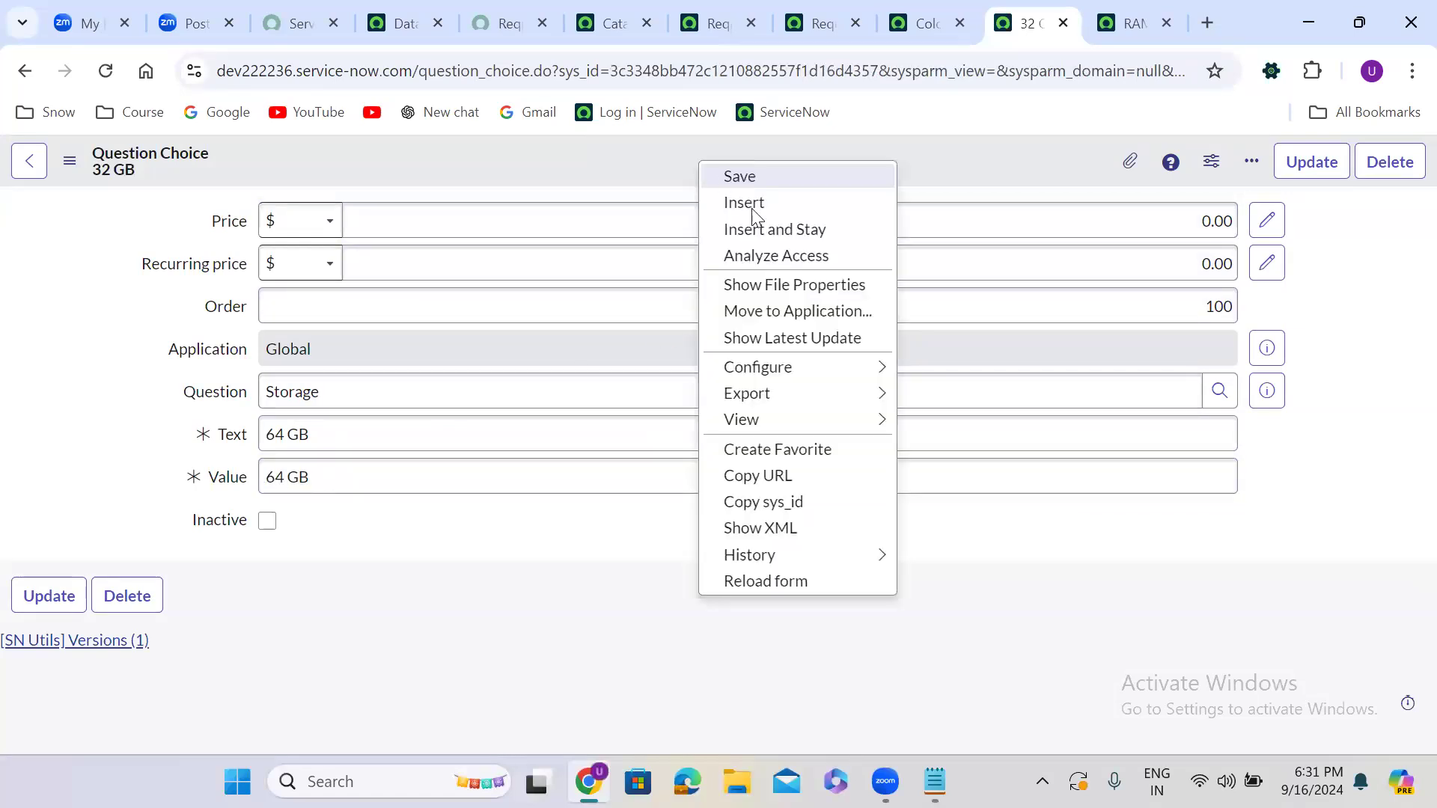
click(760, 223)
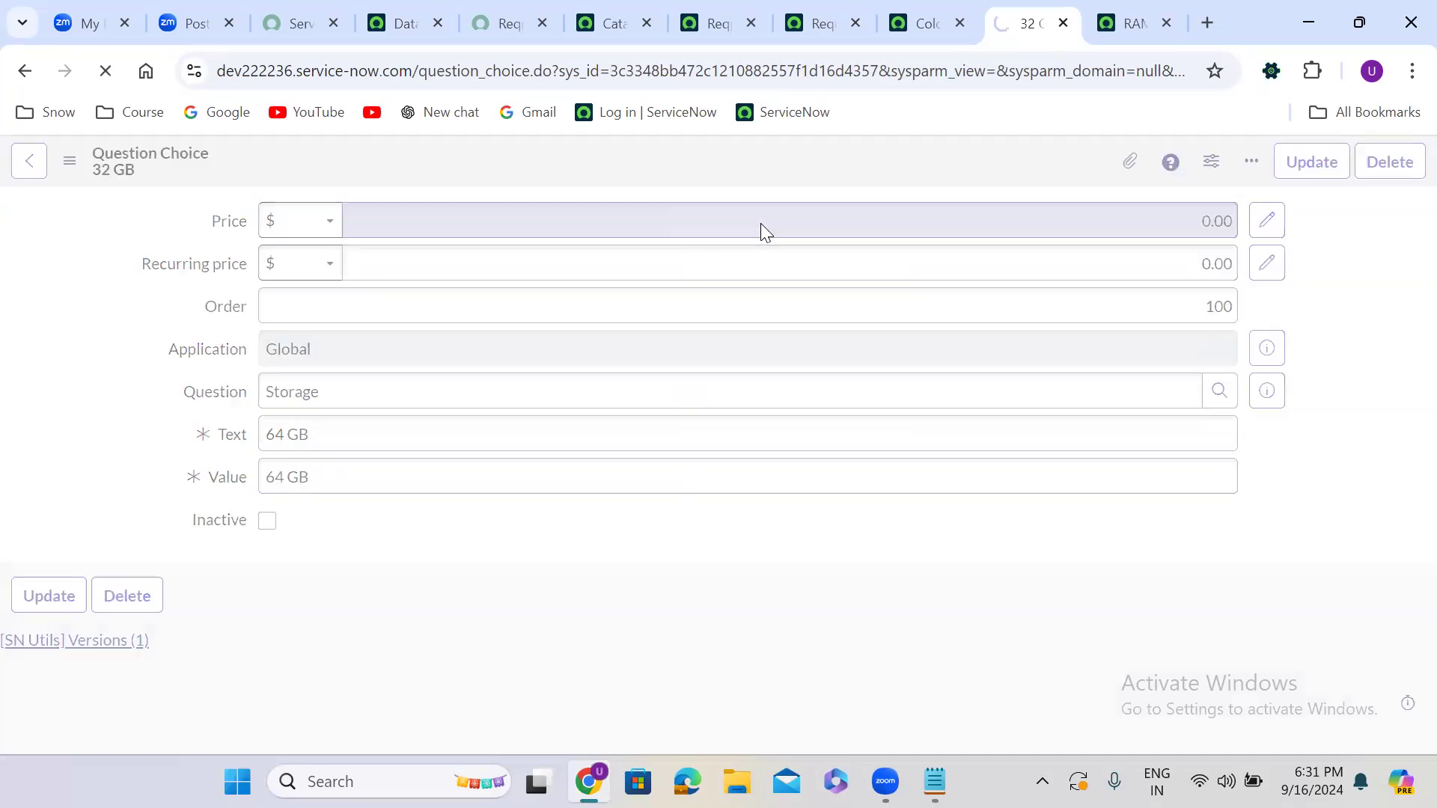
Enter 128 GB as the choice's text and value and insert it as a further Storage choice, staying on the form.
triple_click(299, 434)
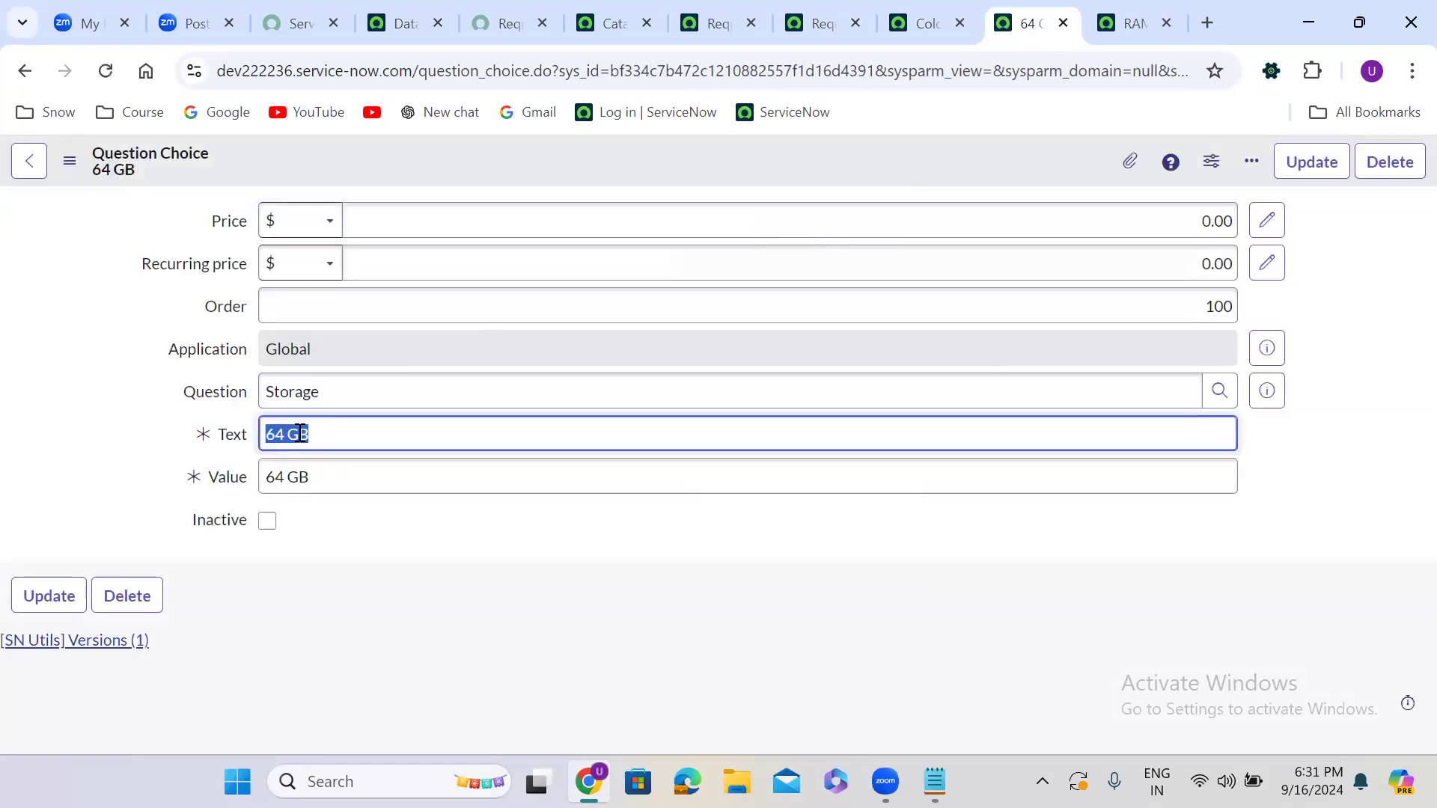
text(128 GB)
double_click(338, 467)
triple_click(339, 467)
text(128 GB)
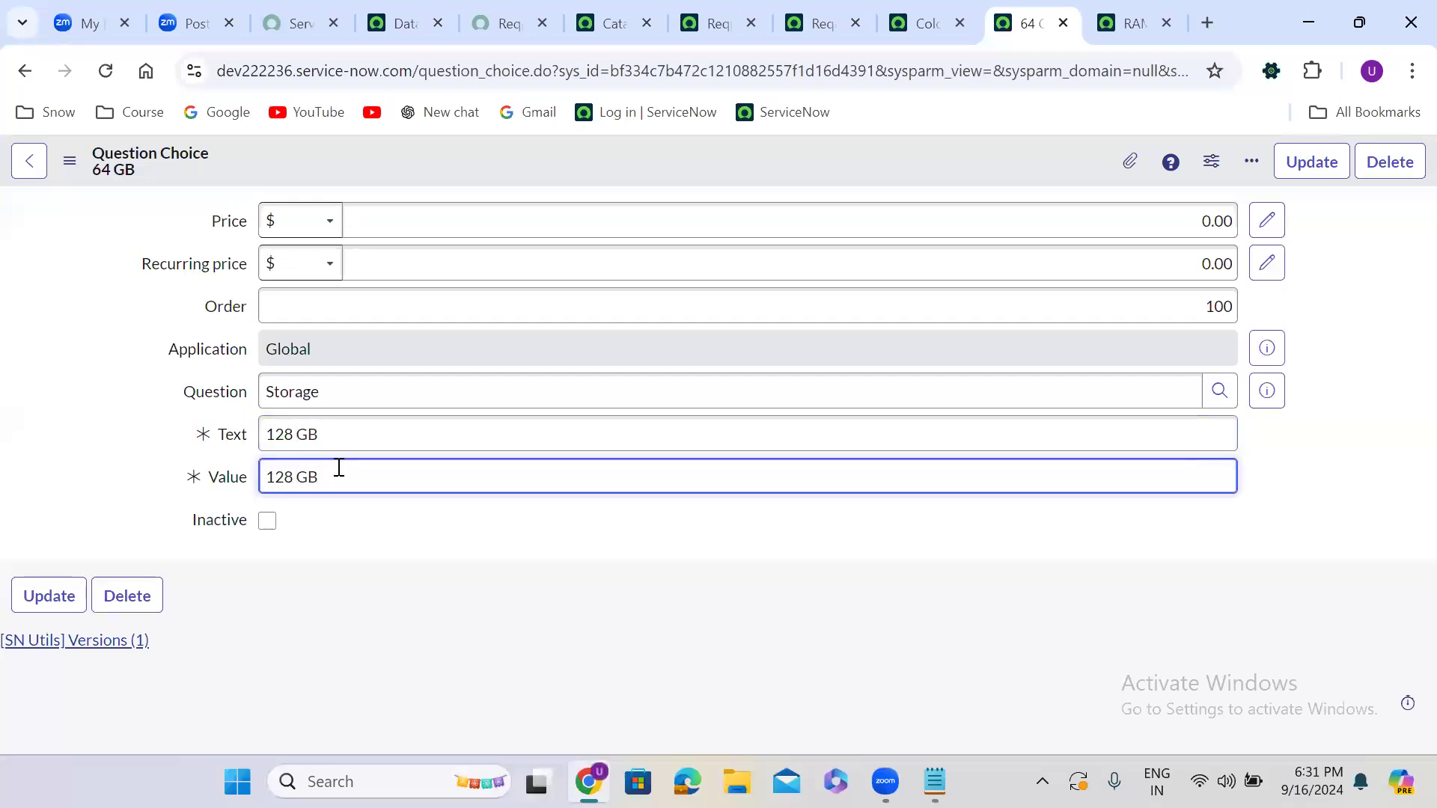
right_click(727, 155)
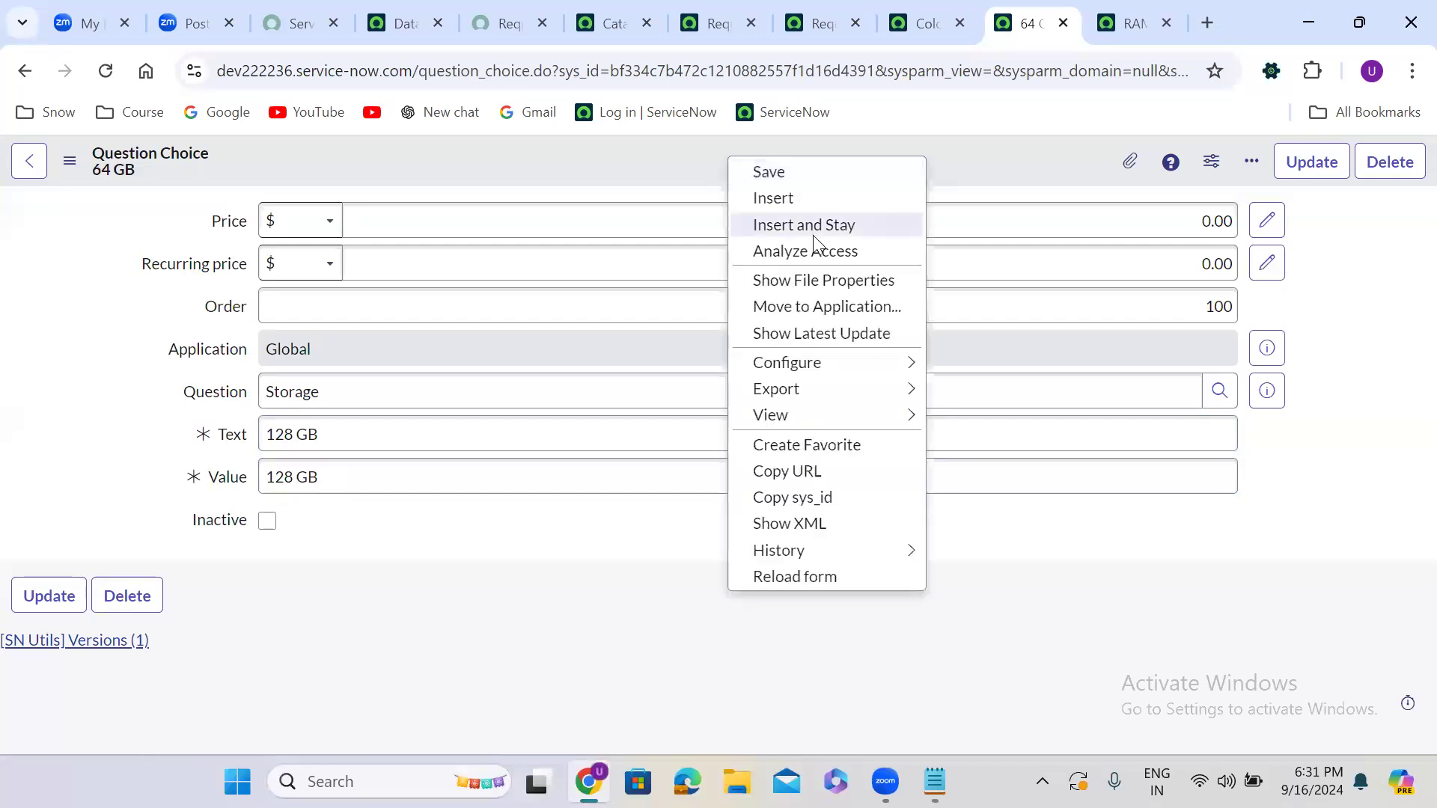
click(811, 226)
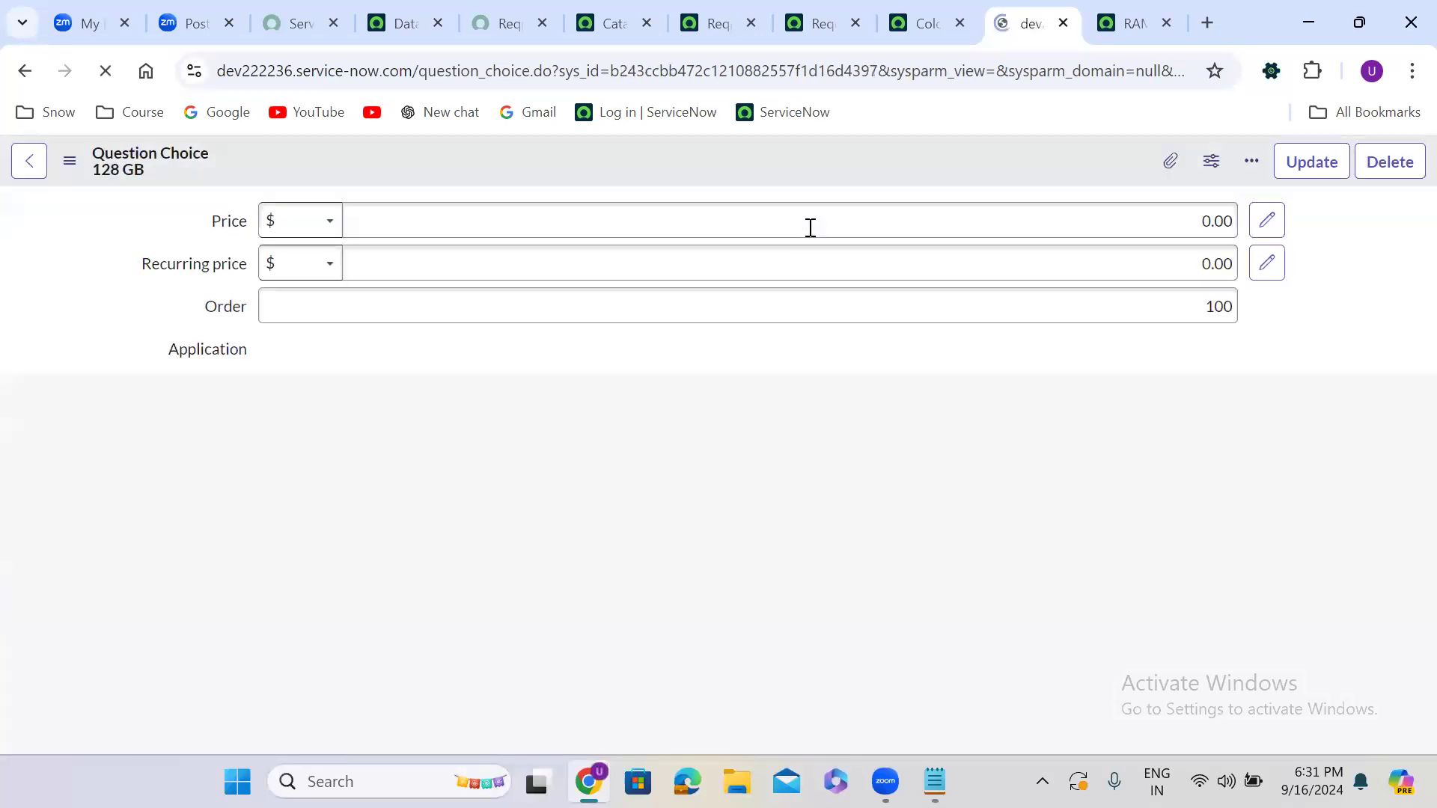
Set the choice's text and value to 256 GB and insert it as another Storage choice, staying on the form.
double_click(280, 434)
text(256 GB)
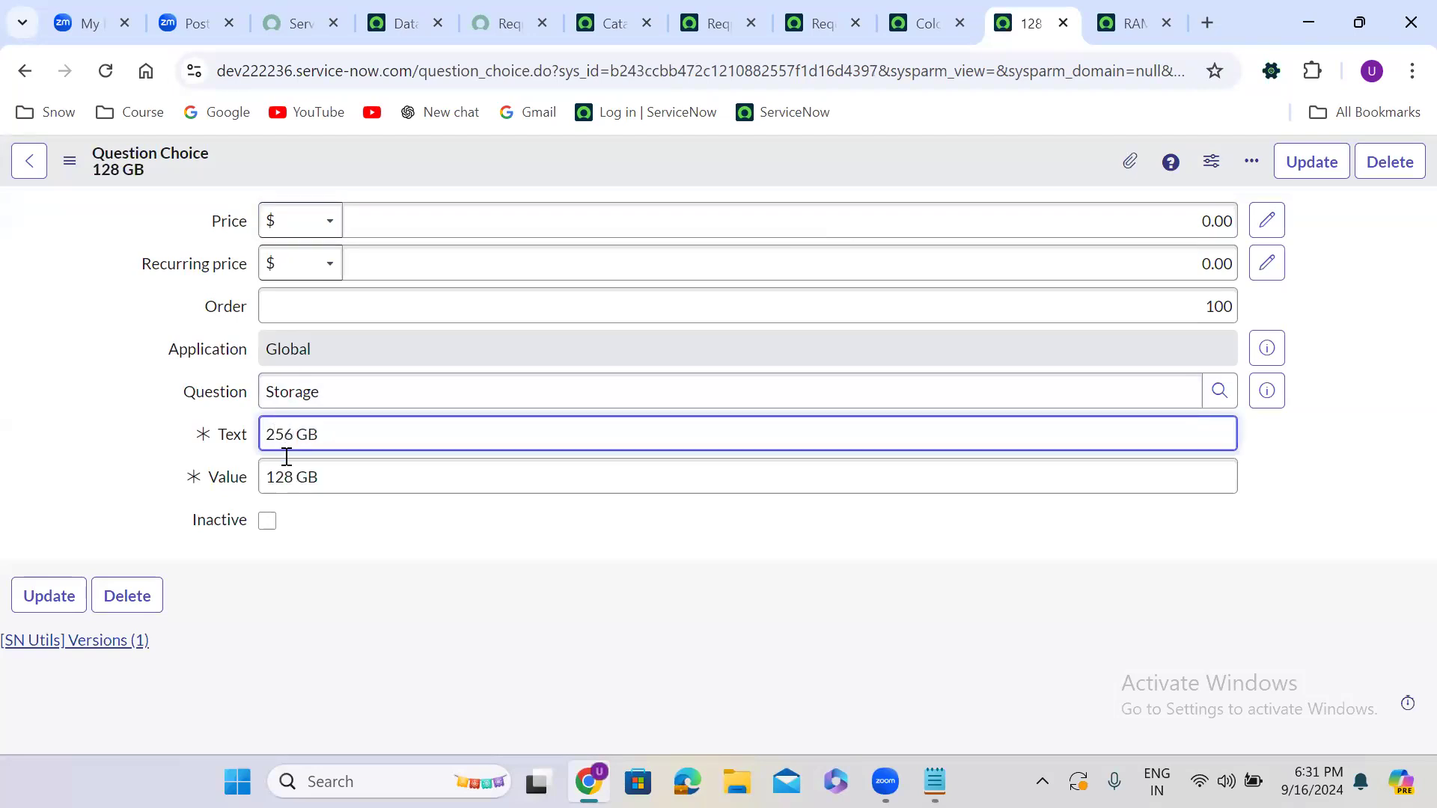
triple_click(280, 479)
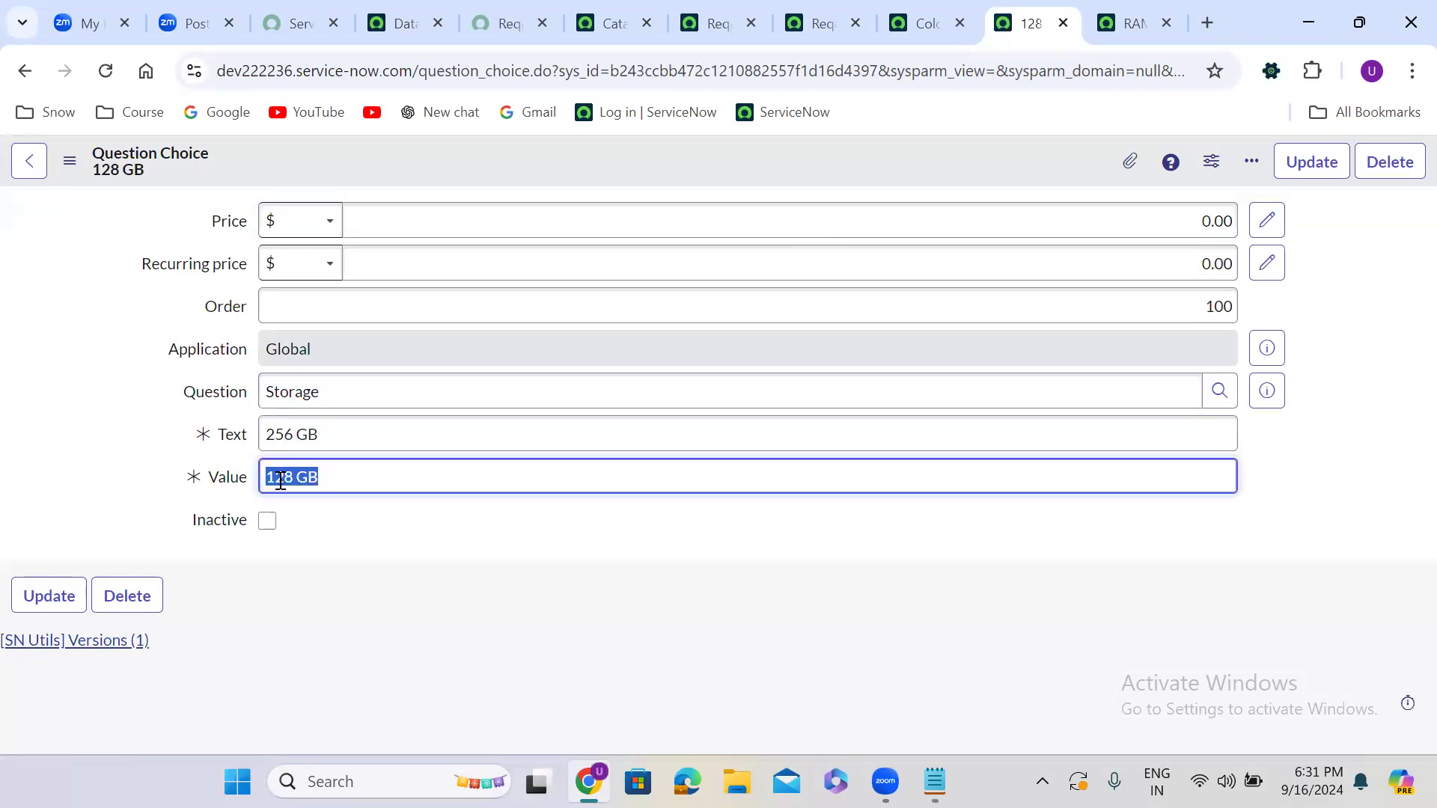
double_click(280, 479)
text(256)
click(499, 550)
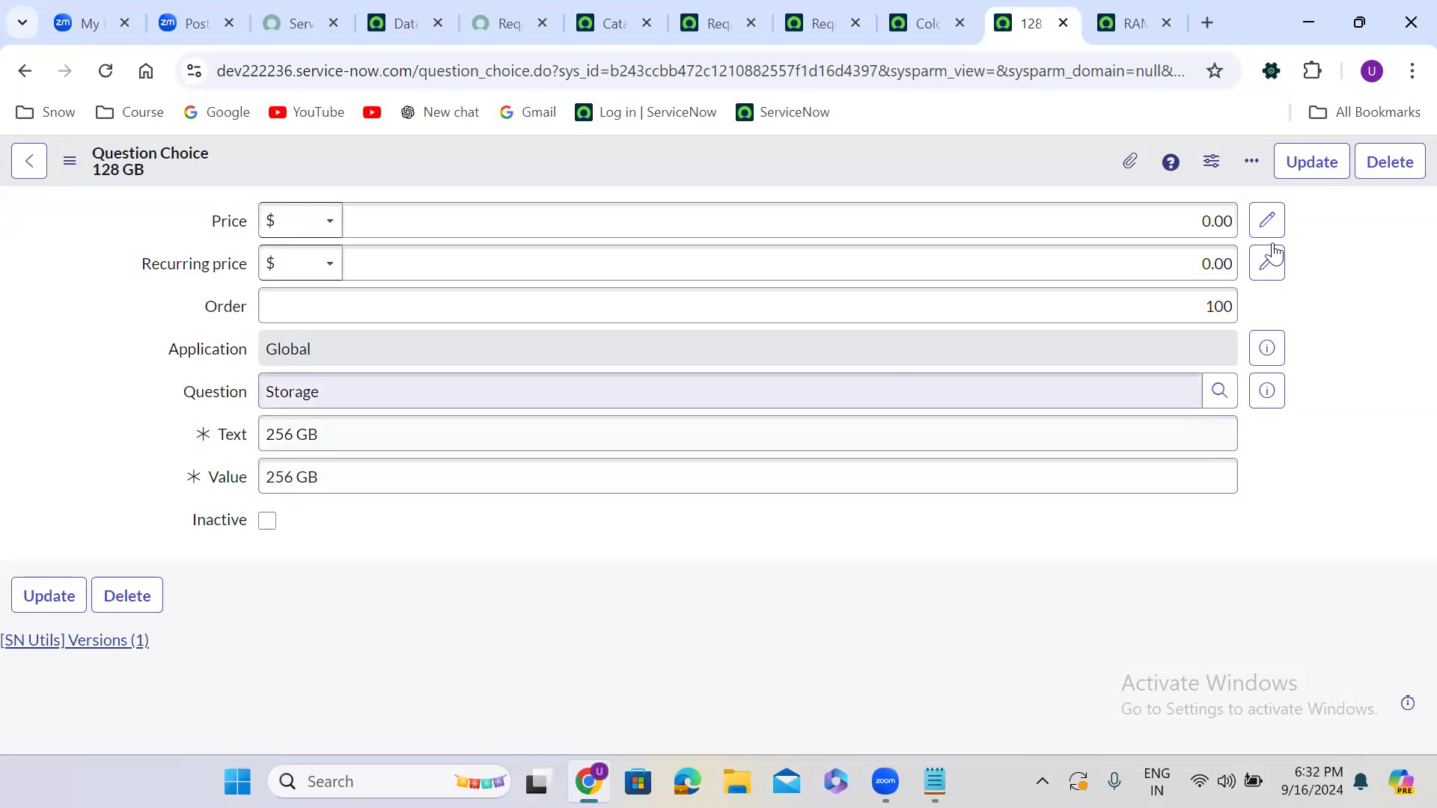
right_click(777, 147)
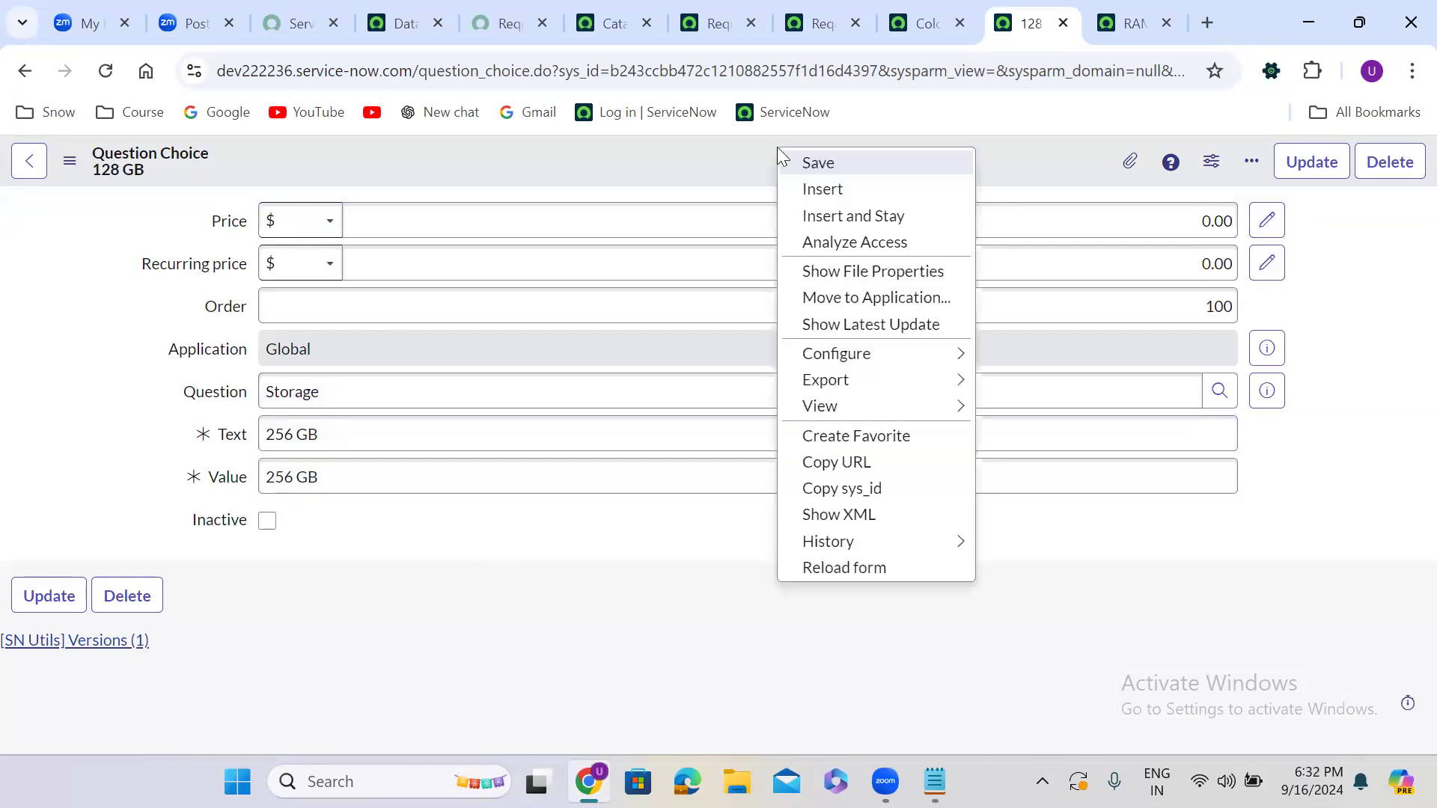
click(844, 219)
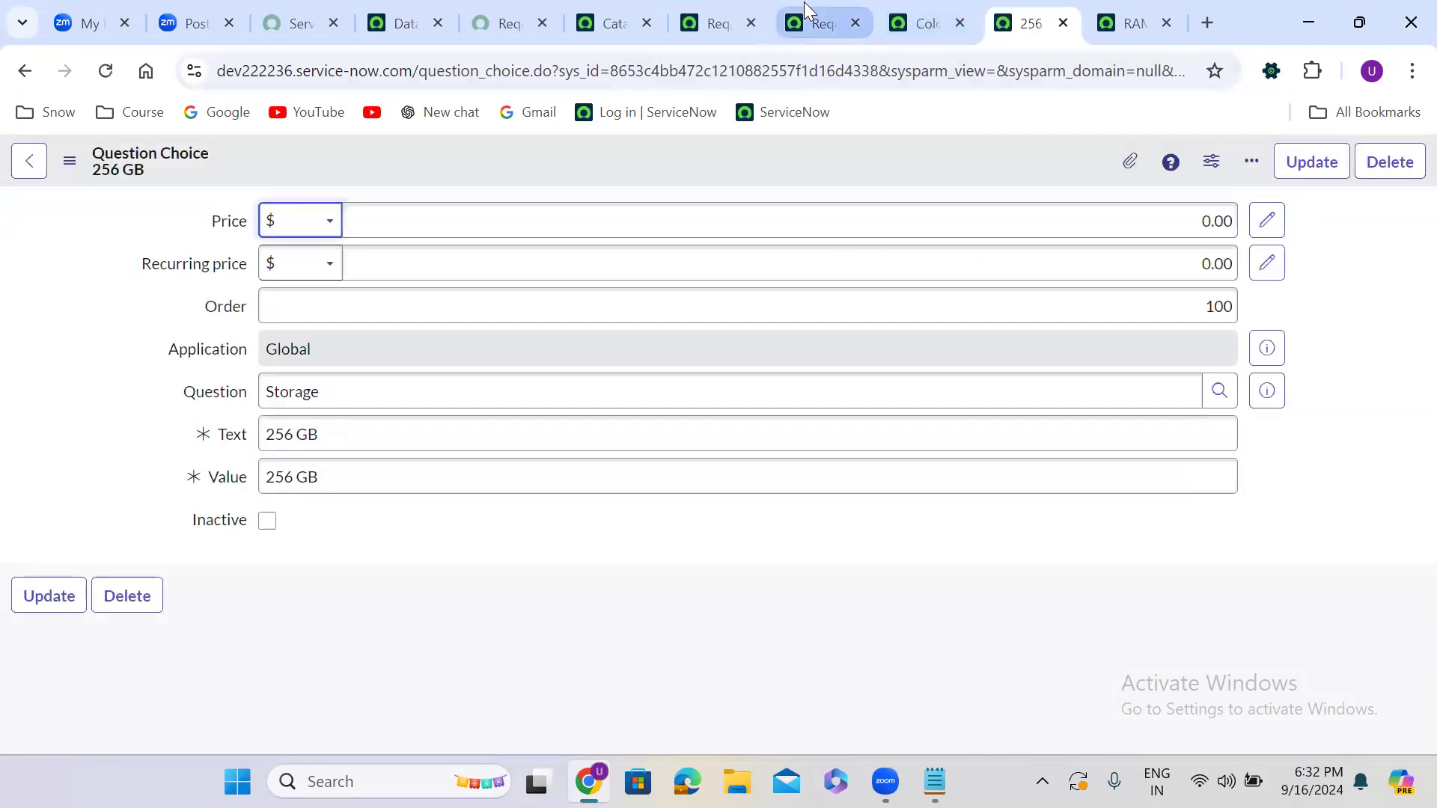
Check the variables list of the Request Company Mobile catalog item and reload the item's request form in the service portal.
click(730, 12)
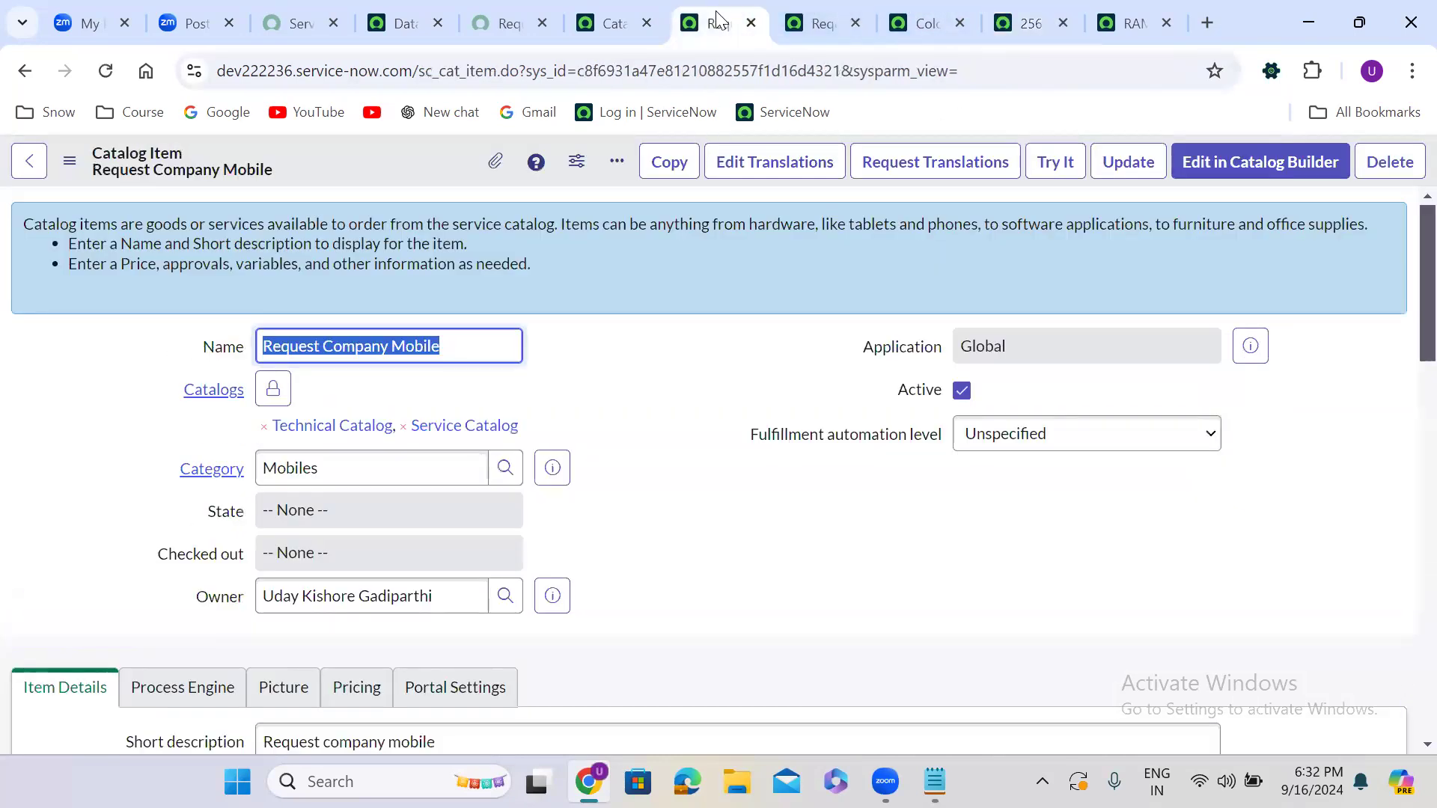
click(645, 438)
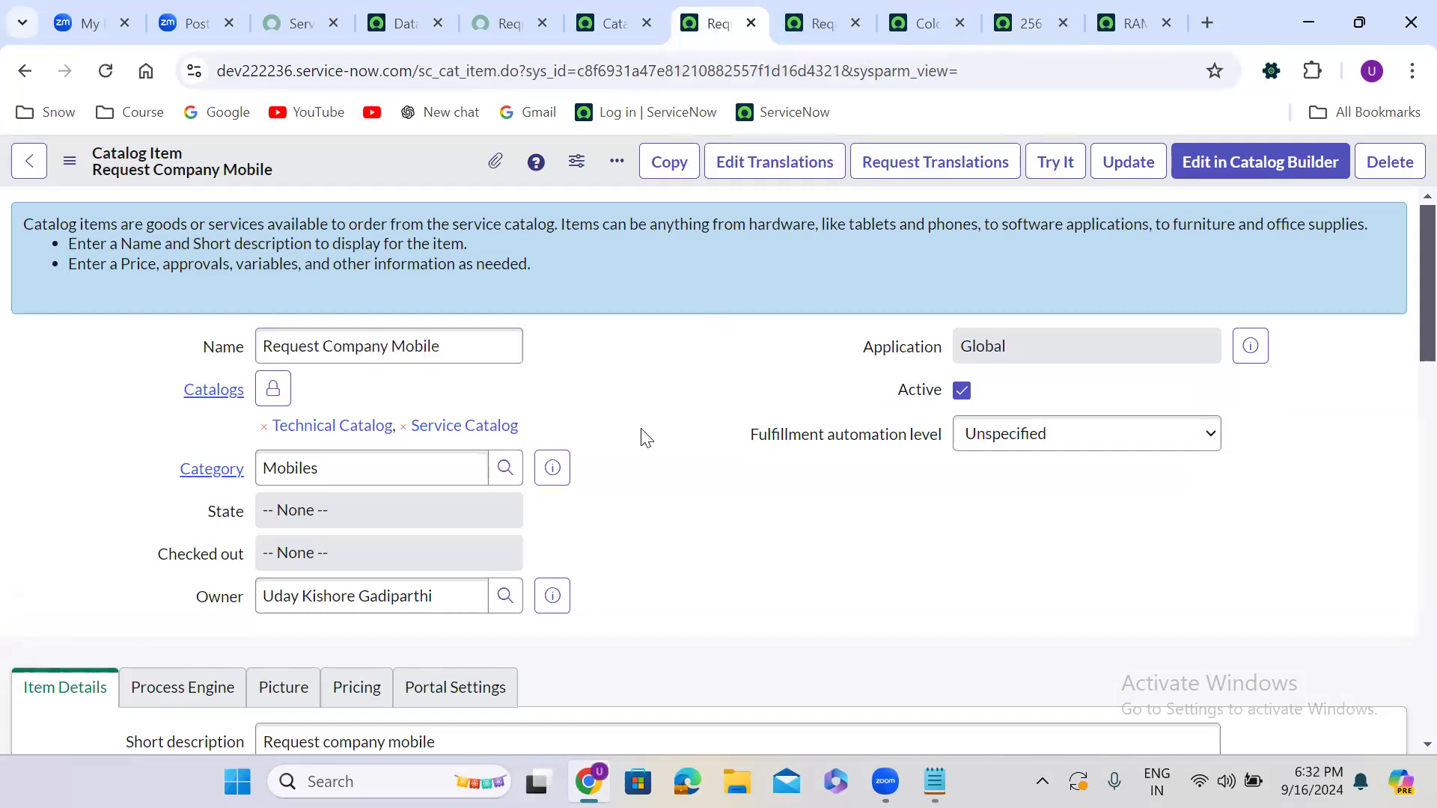
scroll(645, 438, down, 20)
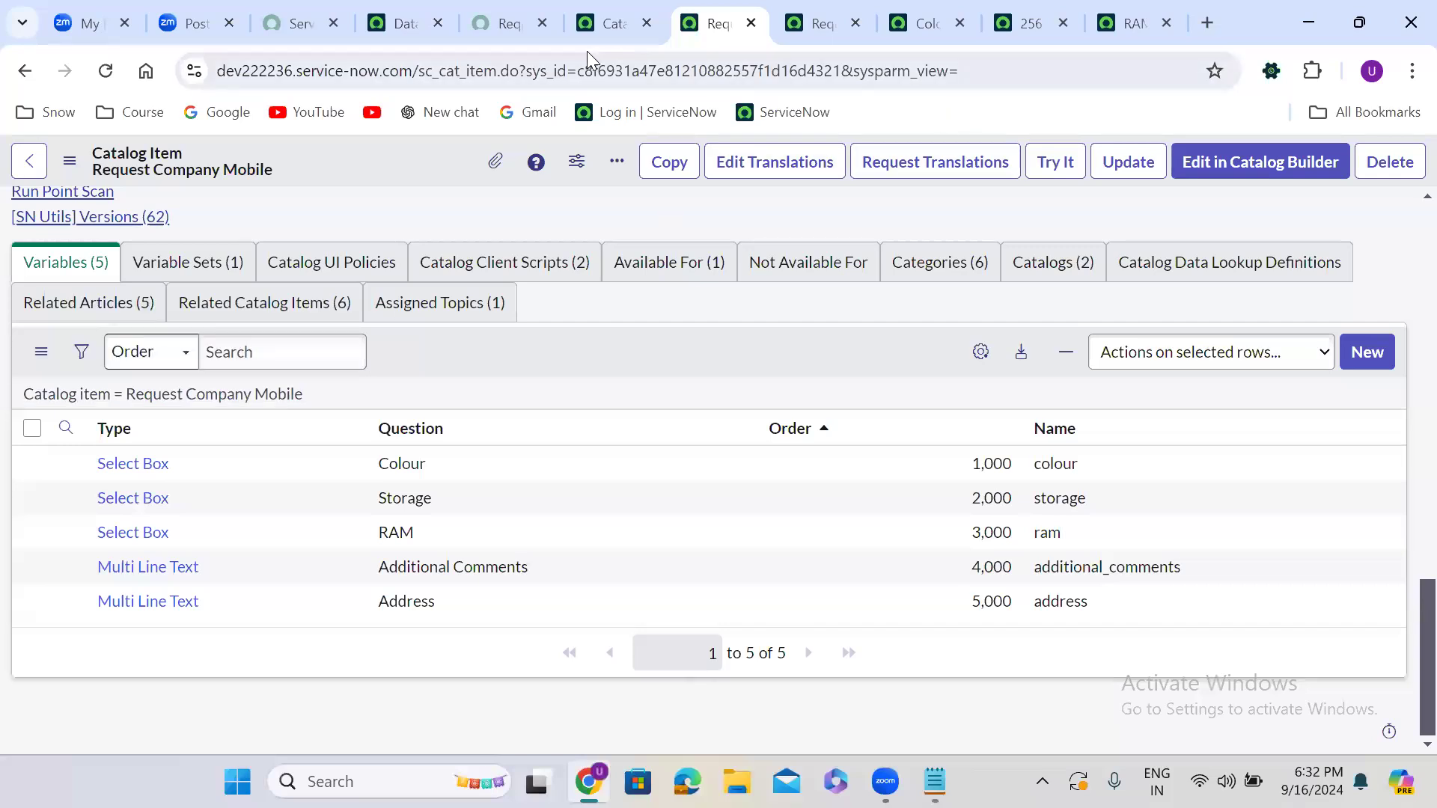
click(503, 23)
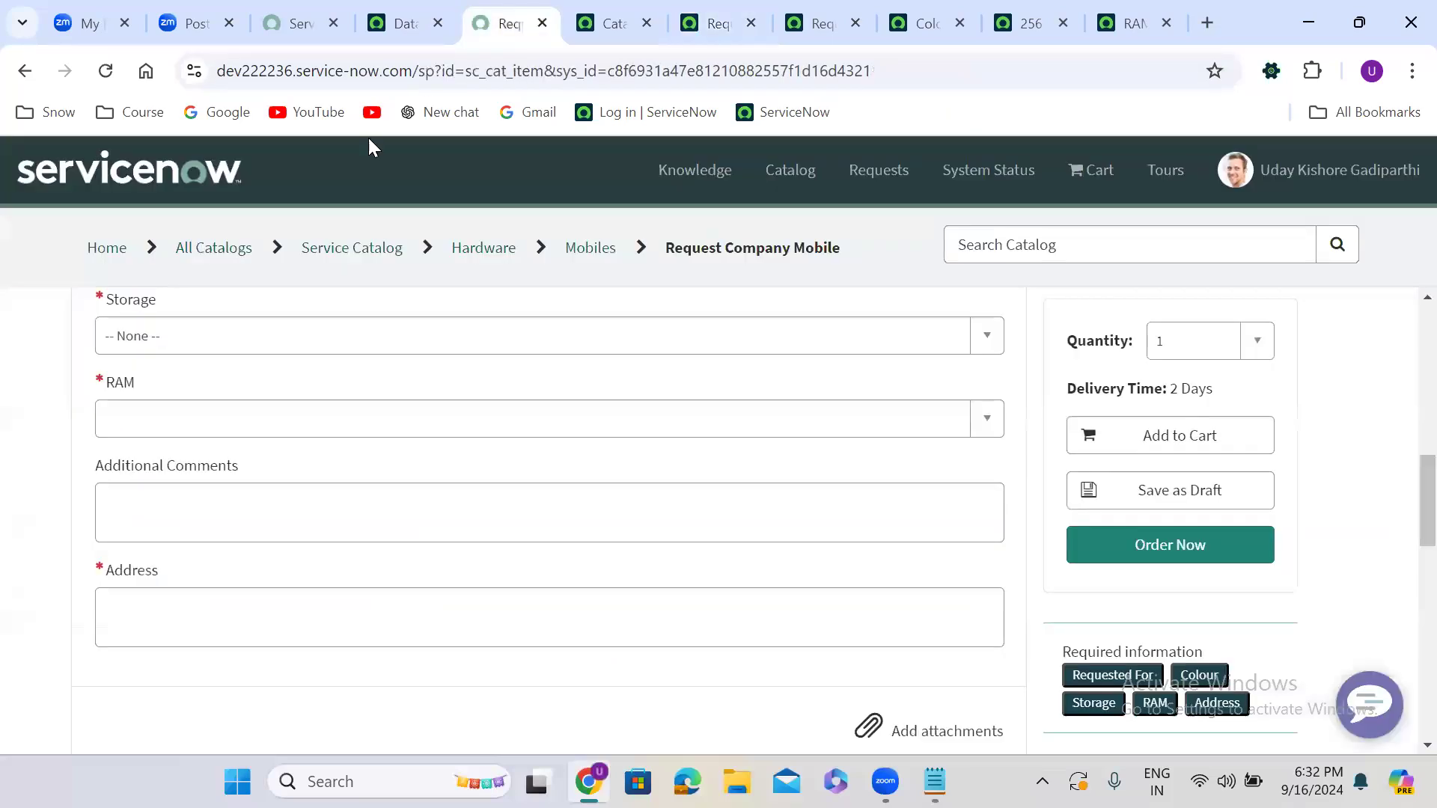
click(105, 70)
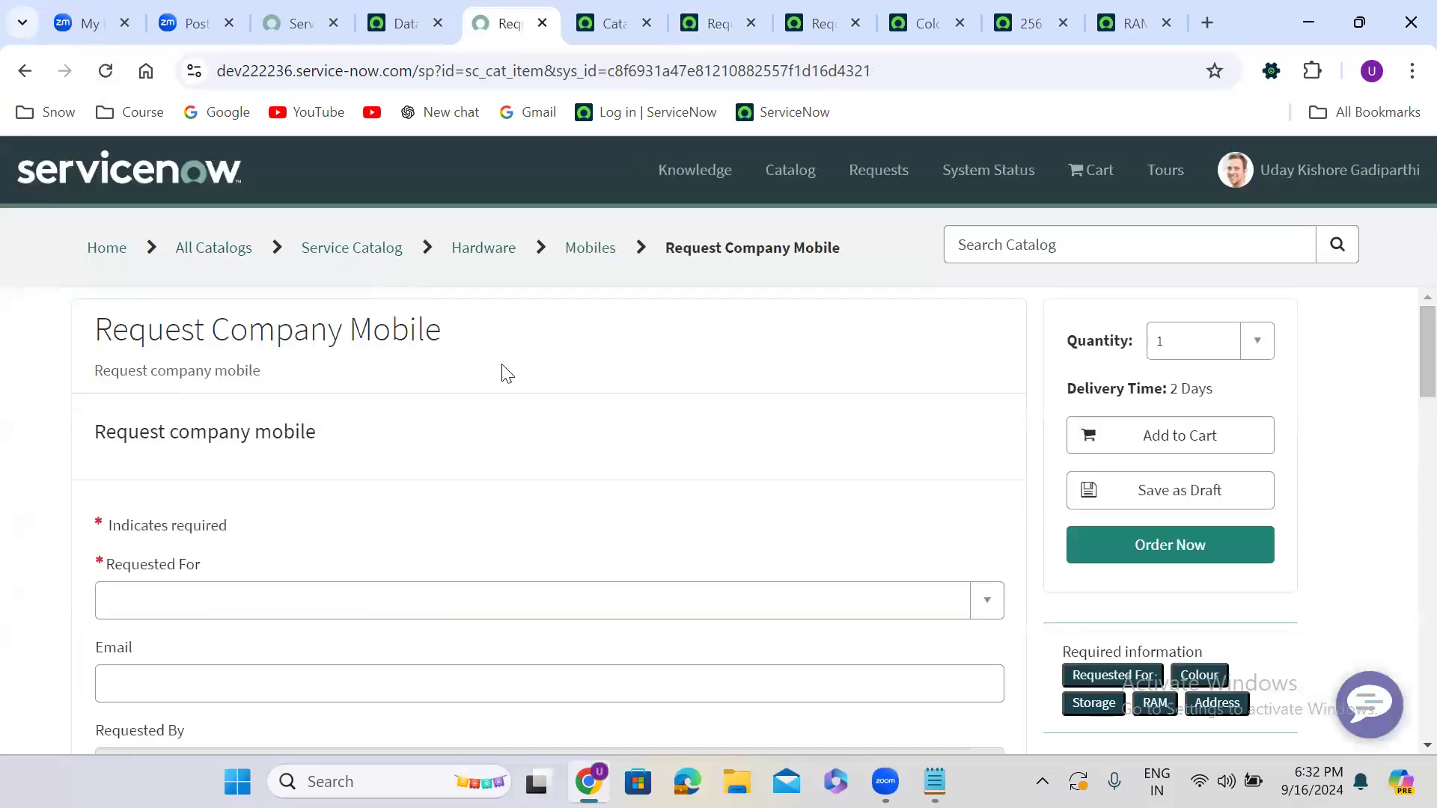
Select the architect user in the Requested For field of the portal request form.
scroll(500, 372, down, 3)
click(312, 390)
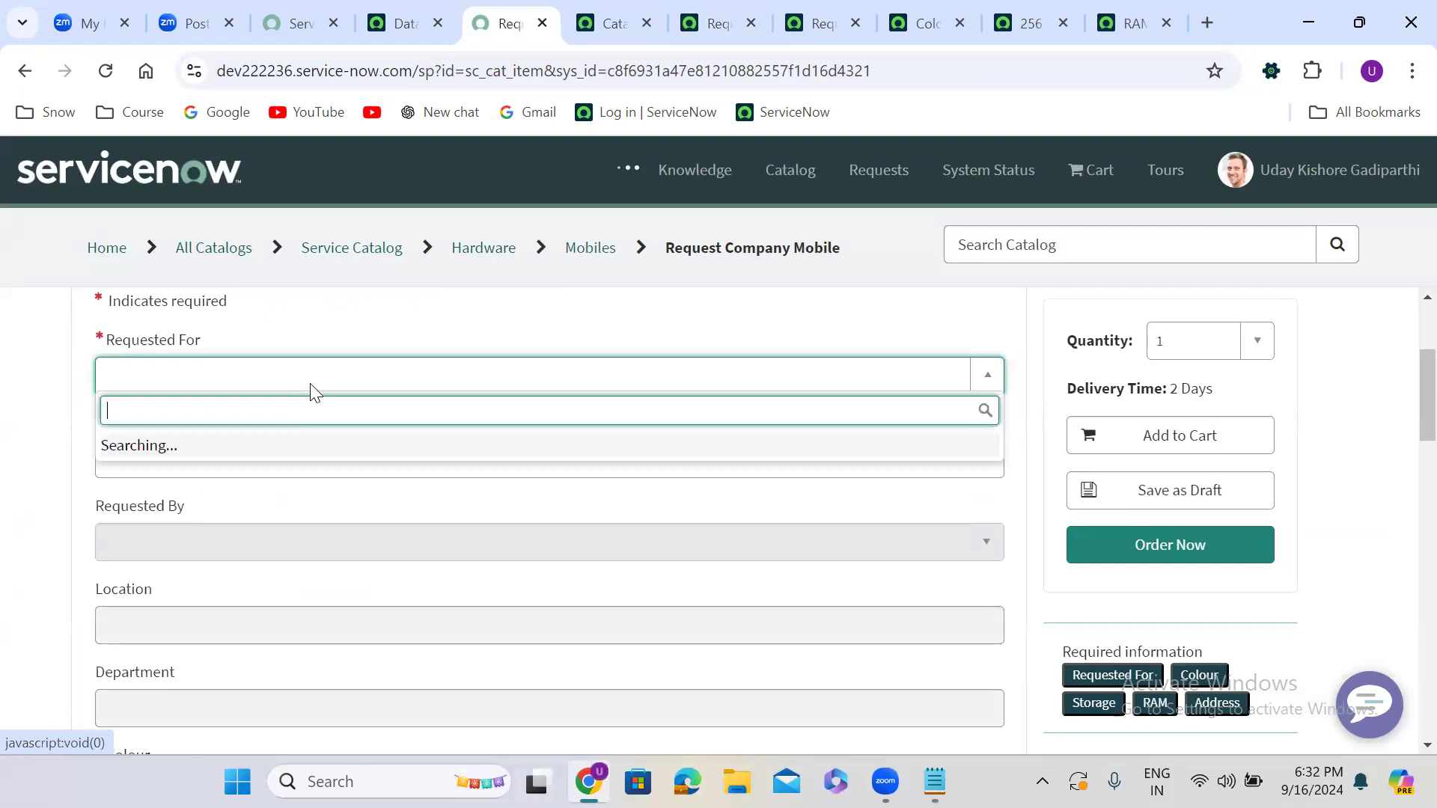
click(264, 456)
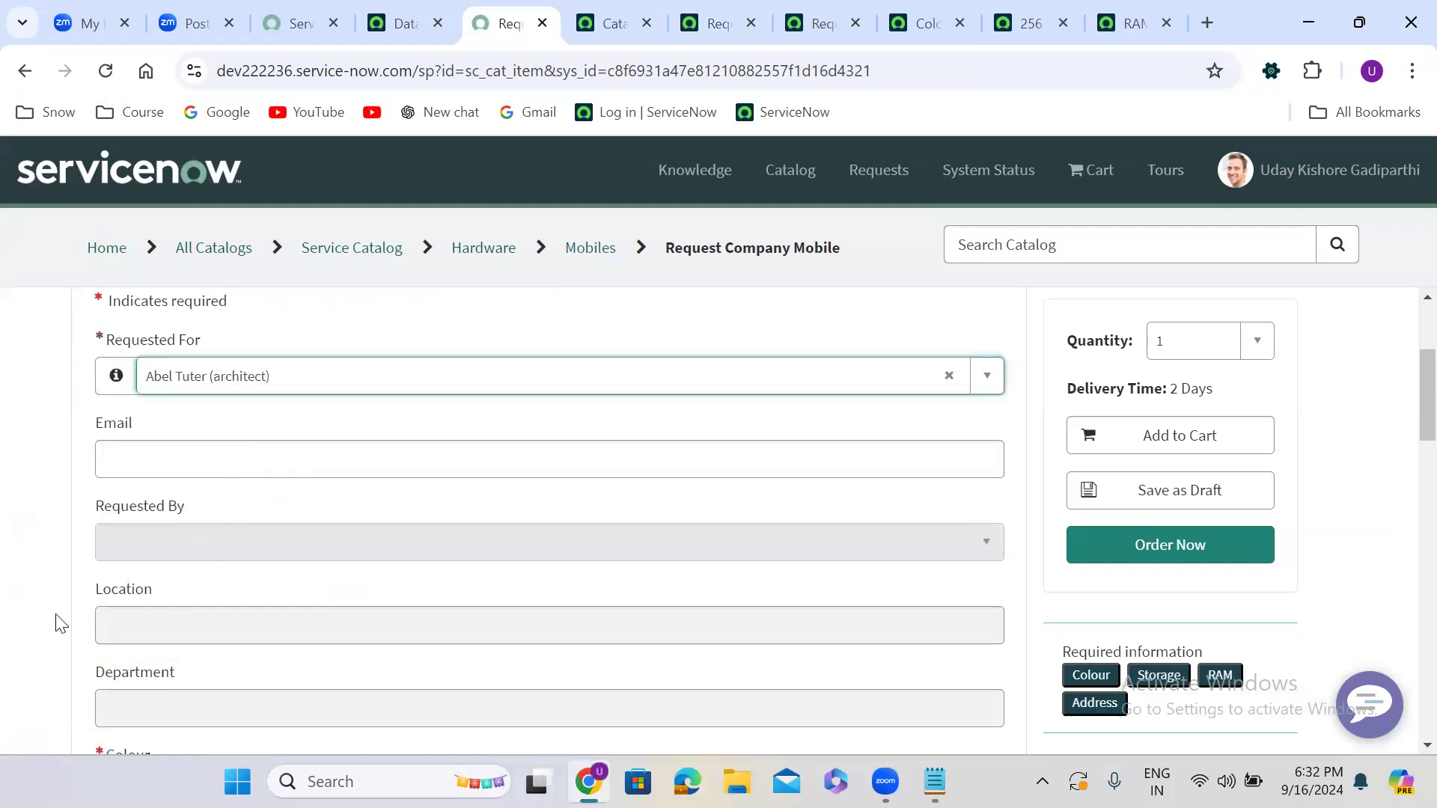
click(23, 600)
scroll(25, 601, down, 1)
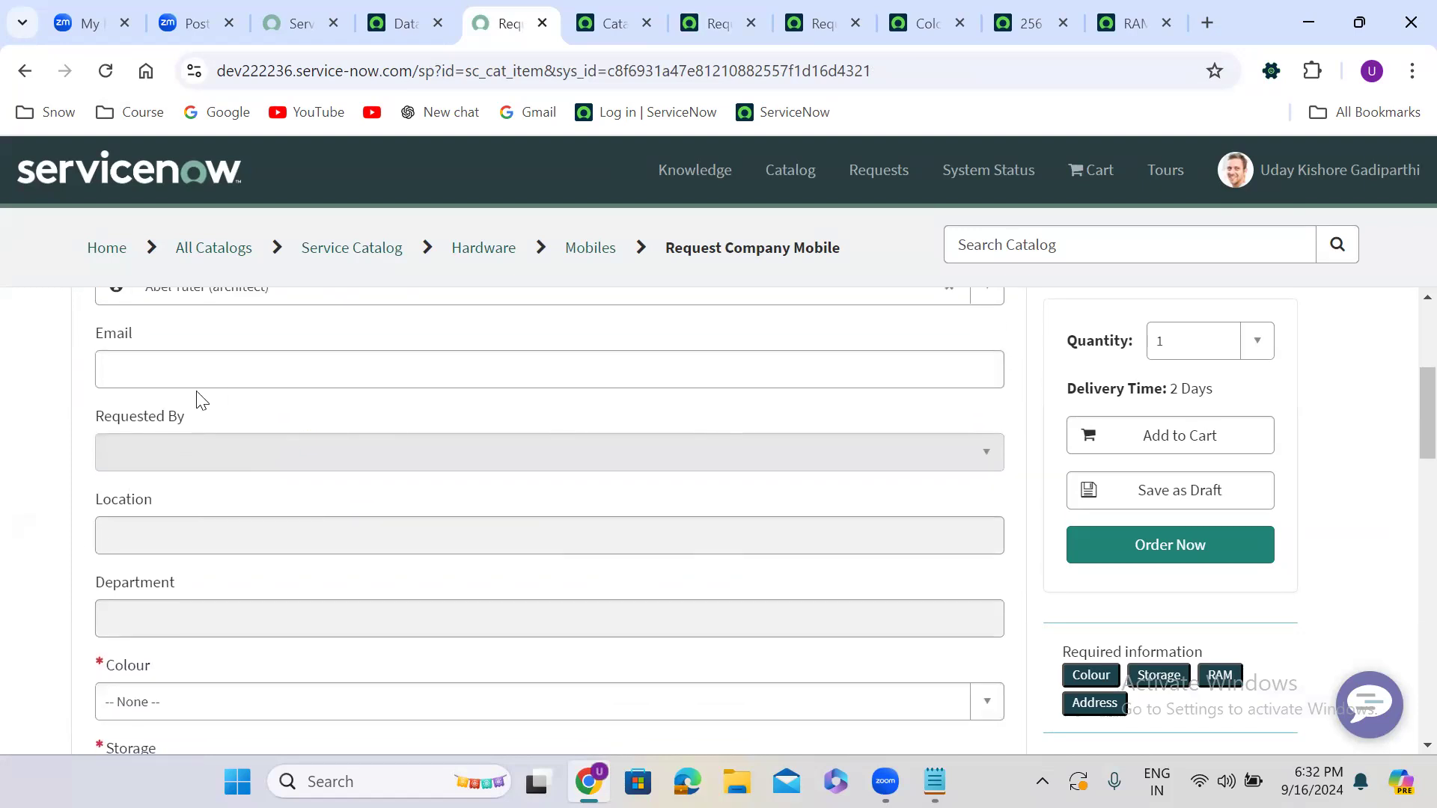
scroll(298, 302, up, 1)
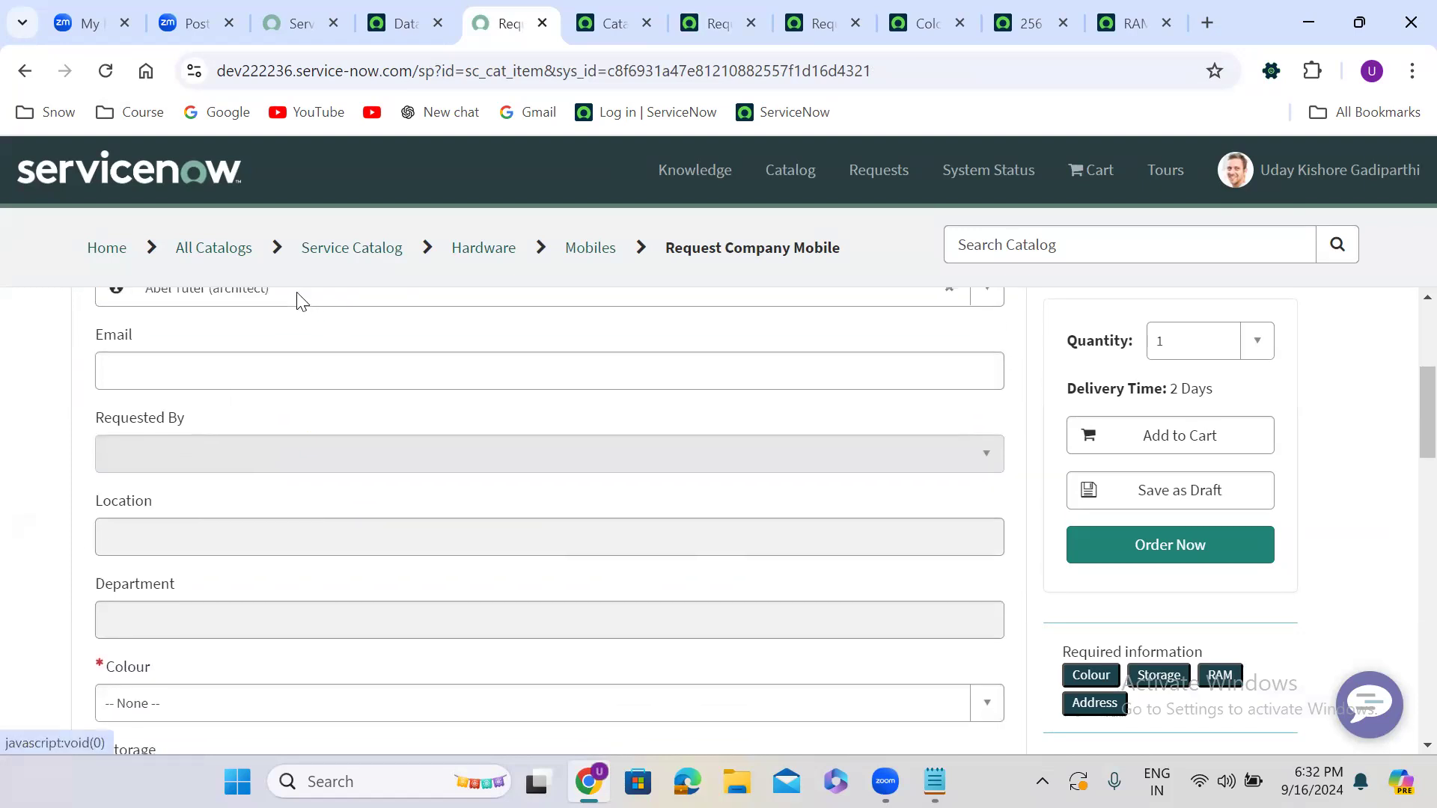
scroll(300, 302, down, 4)
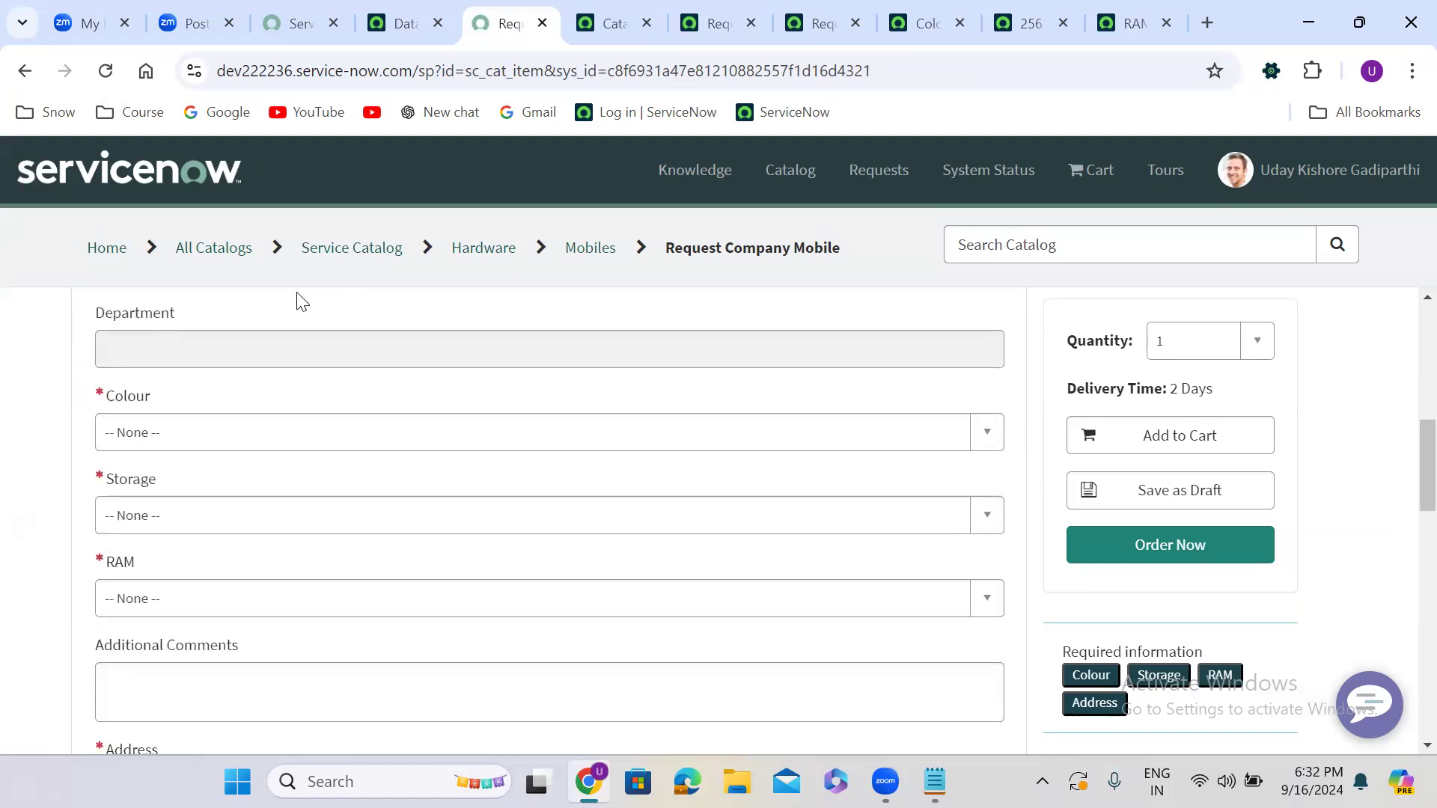
Choose Black as the Colour, 256 GB as the Storage and 4 GB as the RAM on the request form.
click(188, 444)
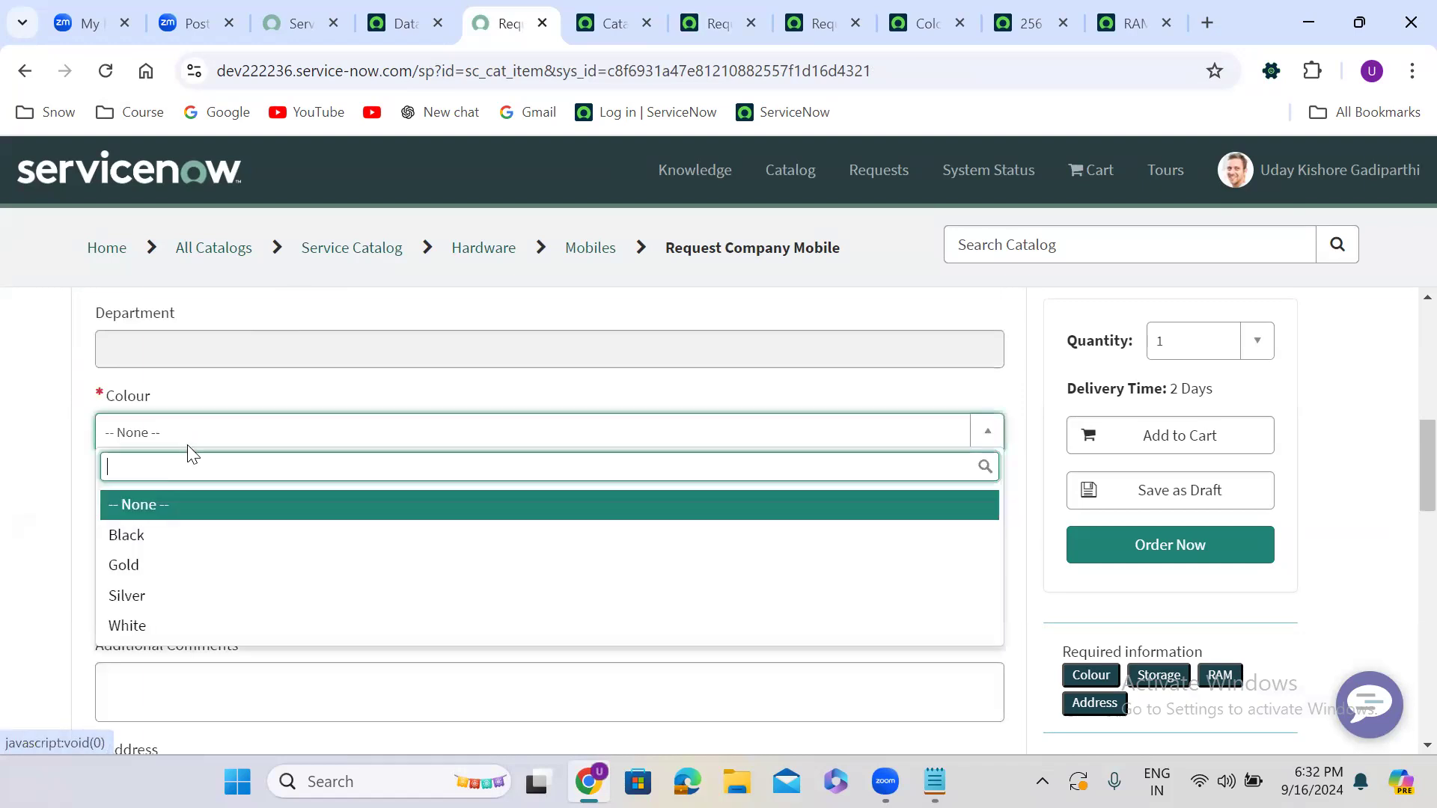
click(188, 537)
click(203, 524)
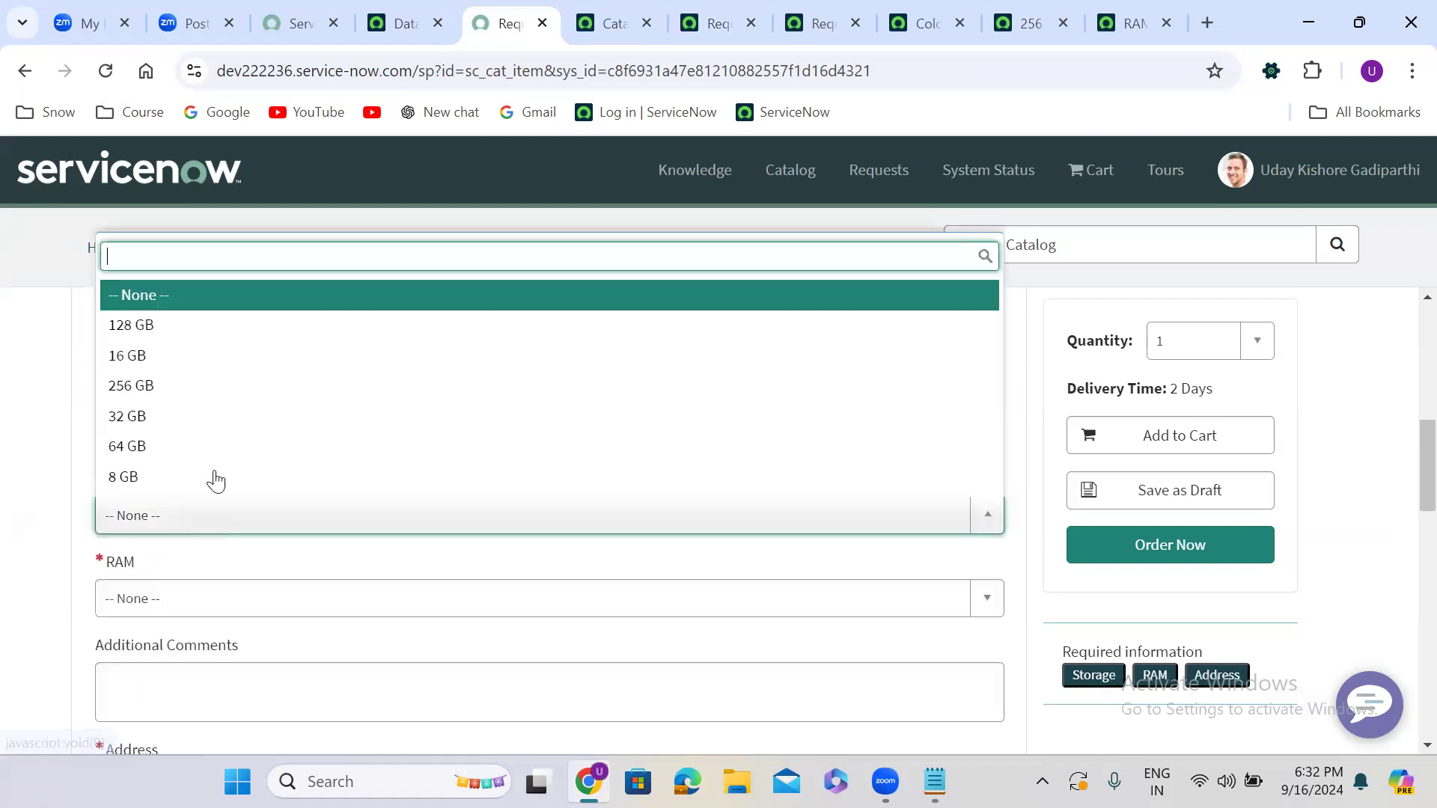
click(199, 403)
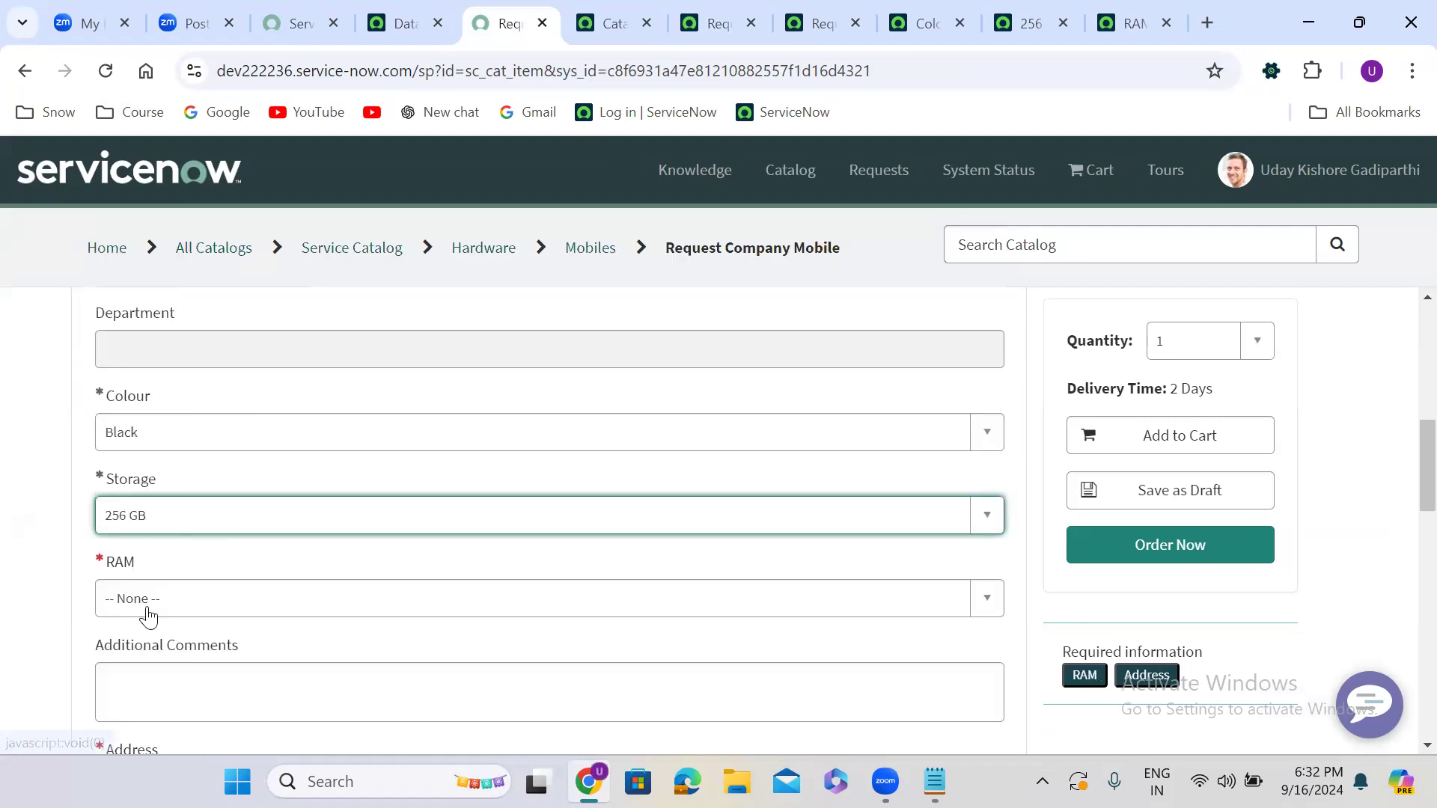
click(147, 610)
click(183, 502)
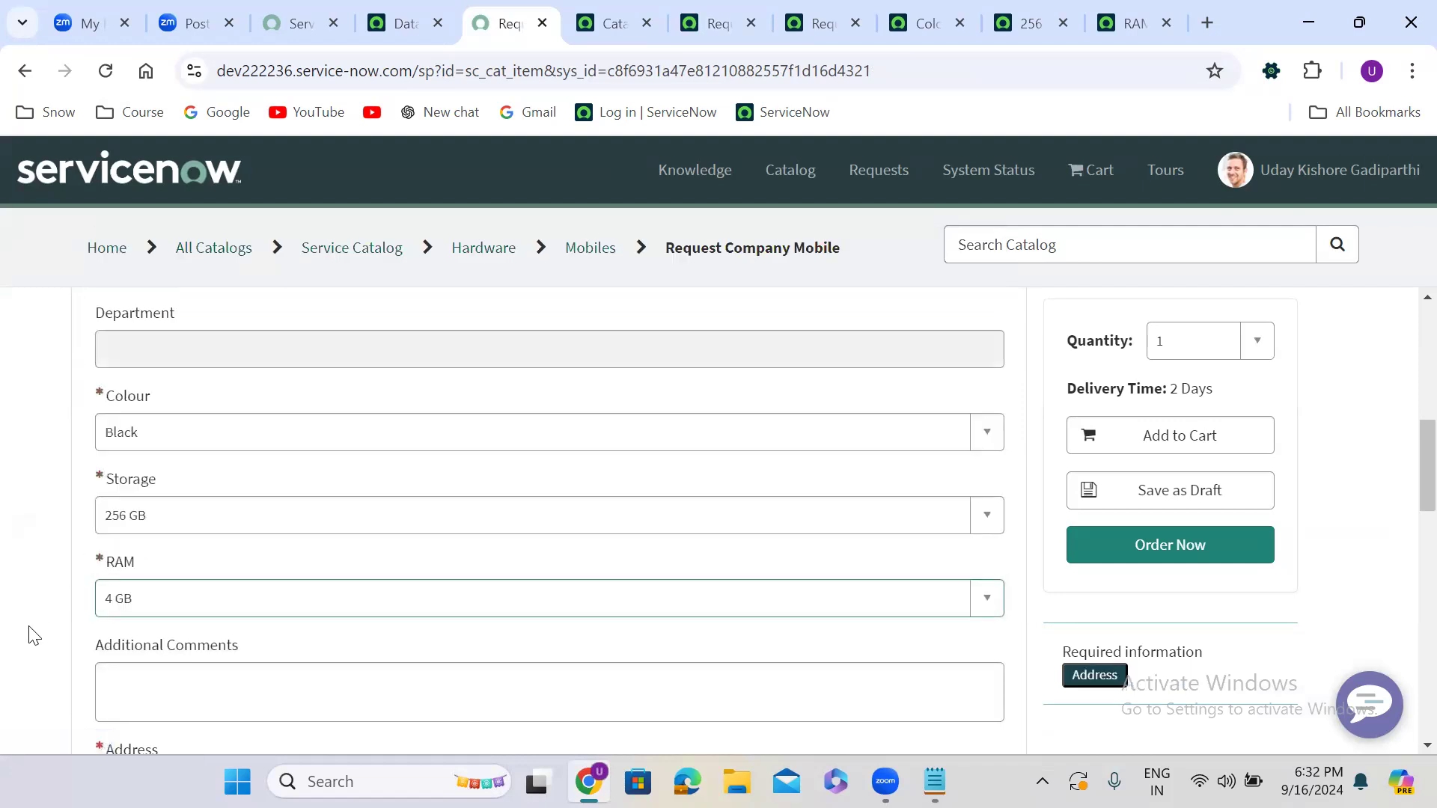
Enter the sample text hqifhiqhwfi in Additional Comments and fill in the mandatory Address field with a city.
scroll(30, 633, down, 3)
click(214, 461)
text(hqifhiqhwfi)
click(190, 578)
text(qjdijwqdkjqwkjdkwqj)
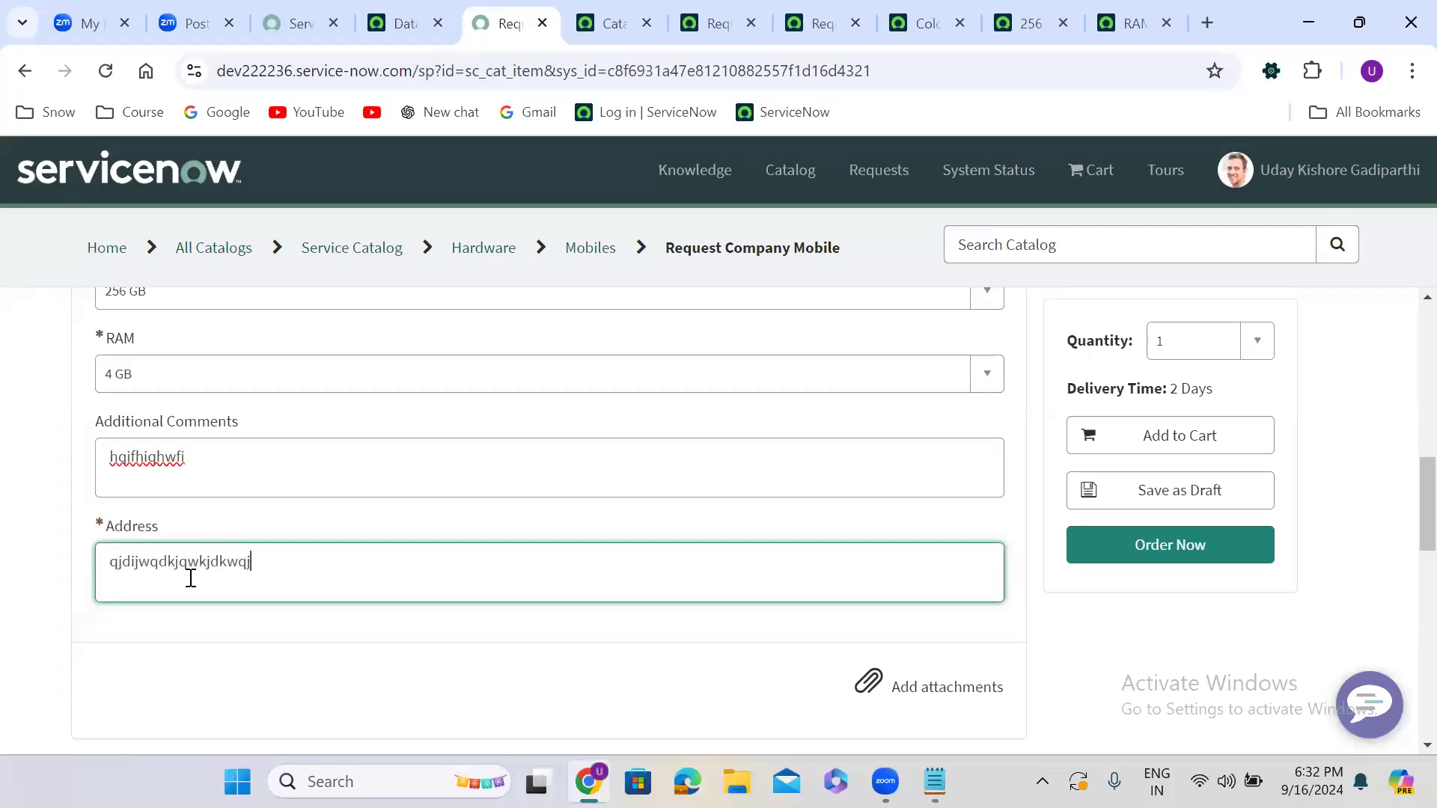
key(BackSpace)
key(BackSpace)
key(BackSpace)
key(BackSpace)
key(BackSpace)
key(BackSpace)
key(BackSpace)
key(BackSpace)
key(BackSpace)
key(BackSpace)
key(BackSpace)
key(BackSpace)
key(BackSpace)
key(BackSpace)
key(BackSpace)
key(BackSpace)
key(BackSpace)
key(BackSpace)
text(Hyderabasd)
click(239, 620)
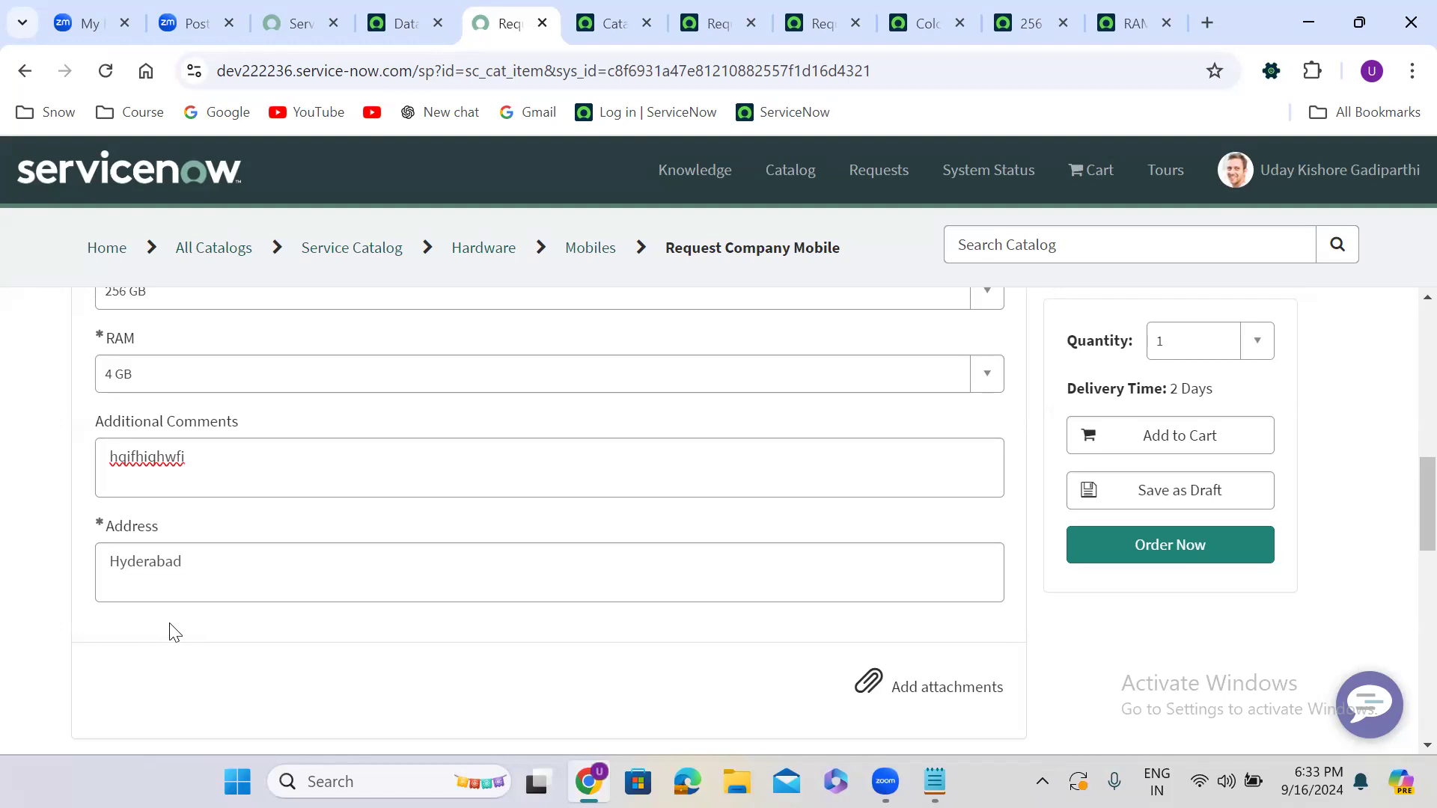
scroll(174, 633, down, 1)
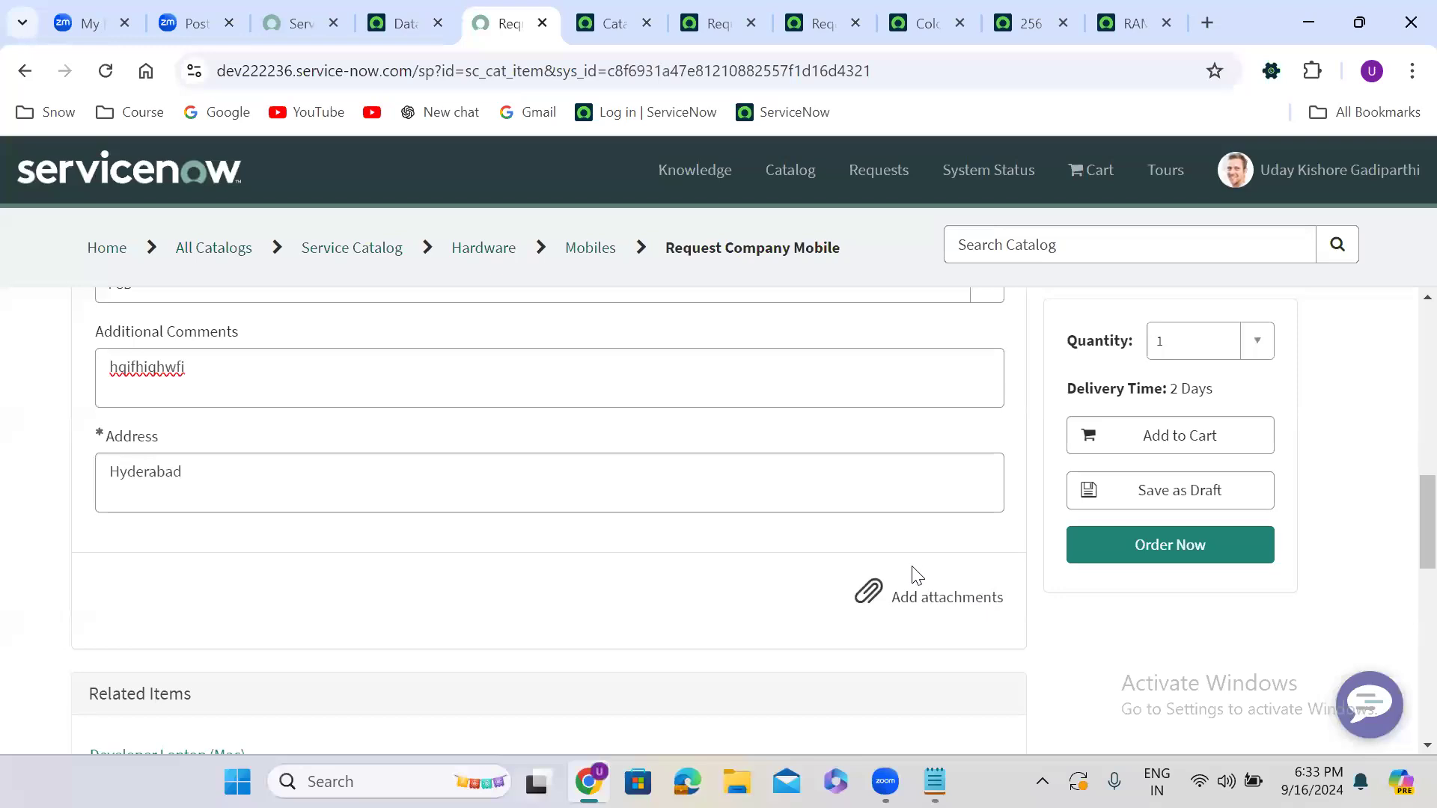
Enable Mandatory Attachment in the catalog item's portal settings and save the record.
click(719, 23)
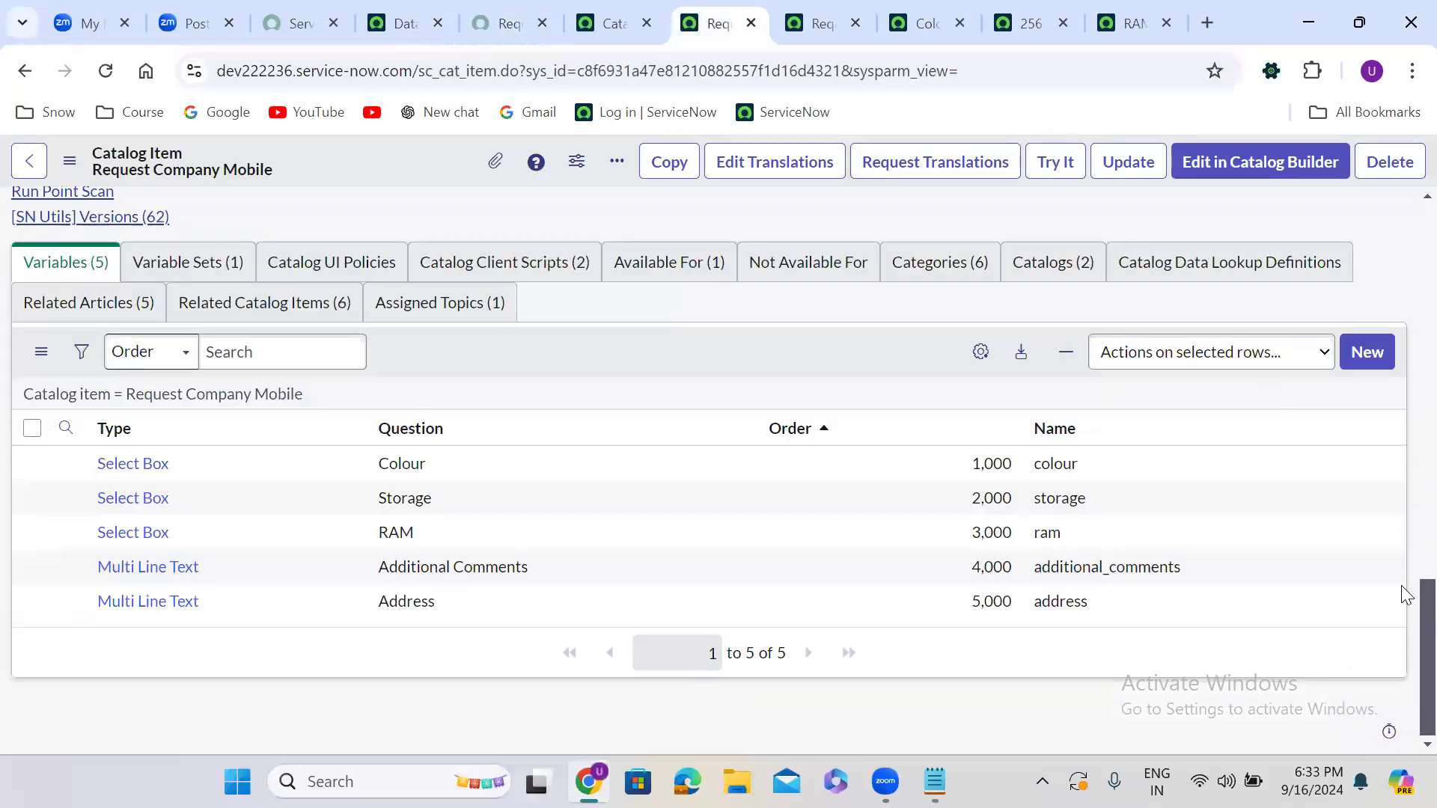
scroll(1404, 616, up, 1)
scroll(1401, 609, up, 13)
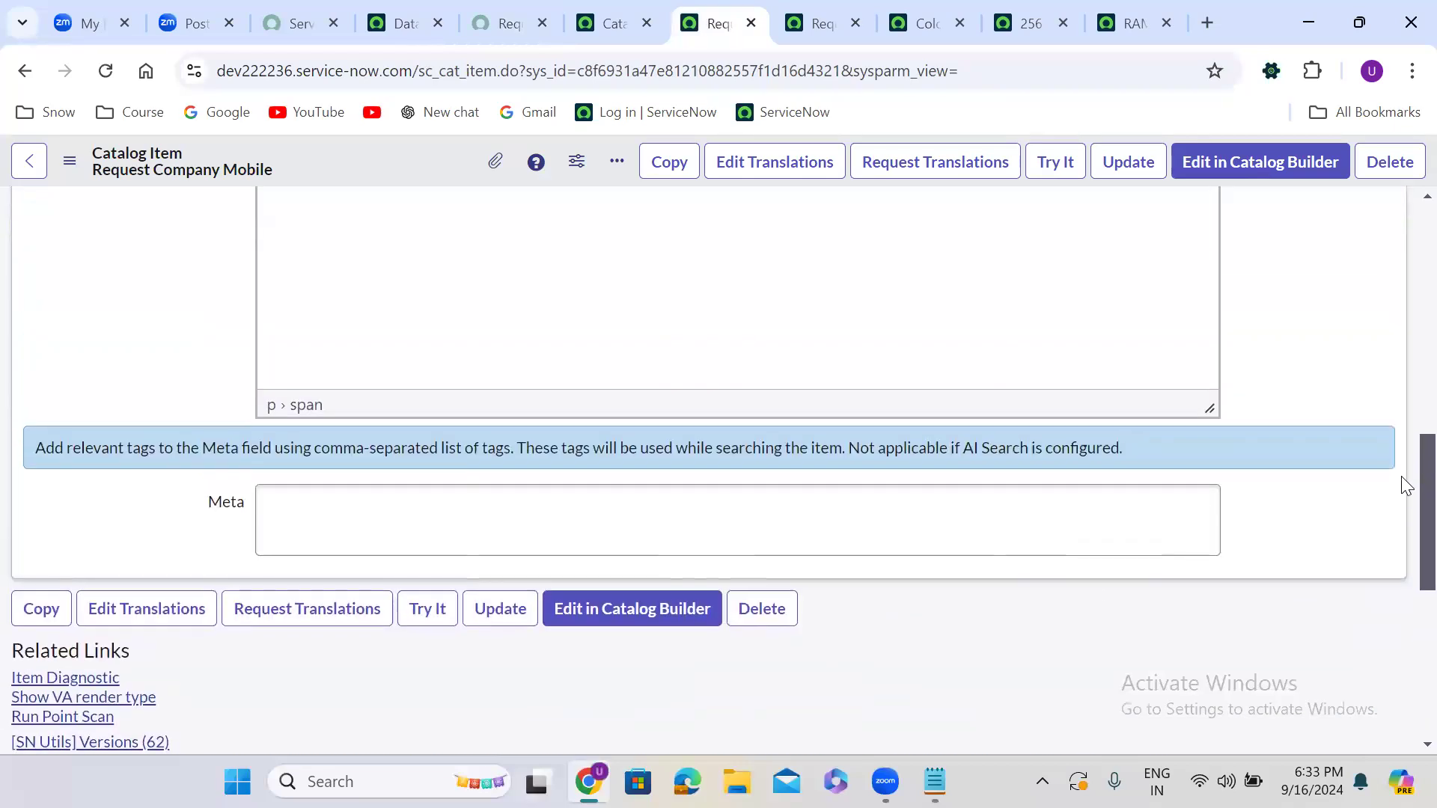
scroll(1401, 357, up, 1)
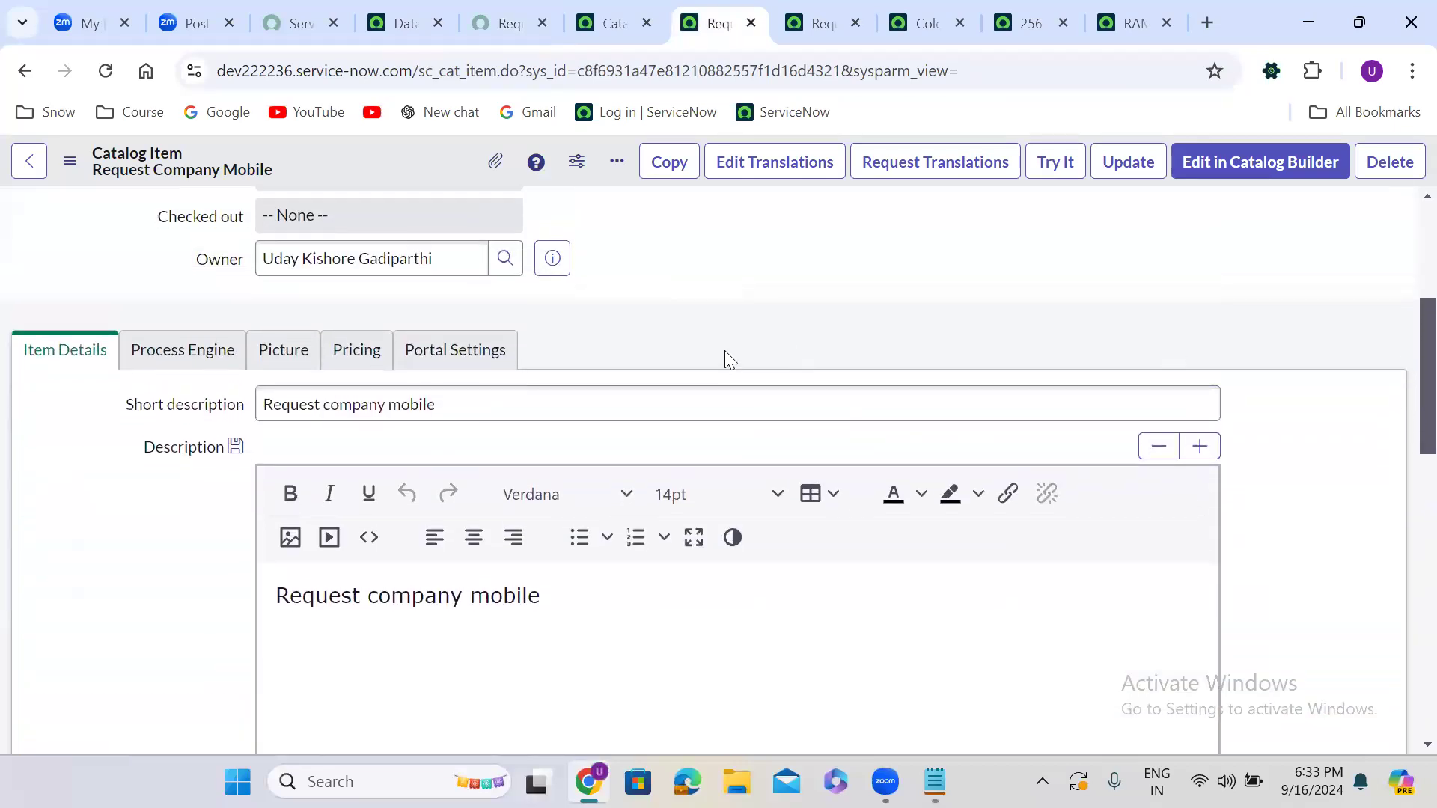
click(458, 352)
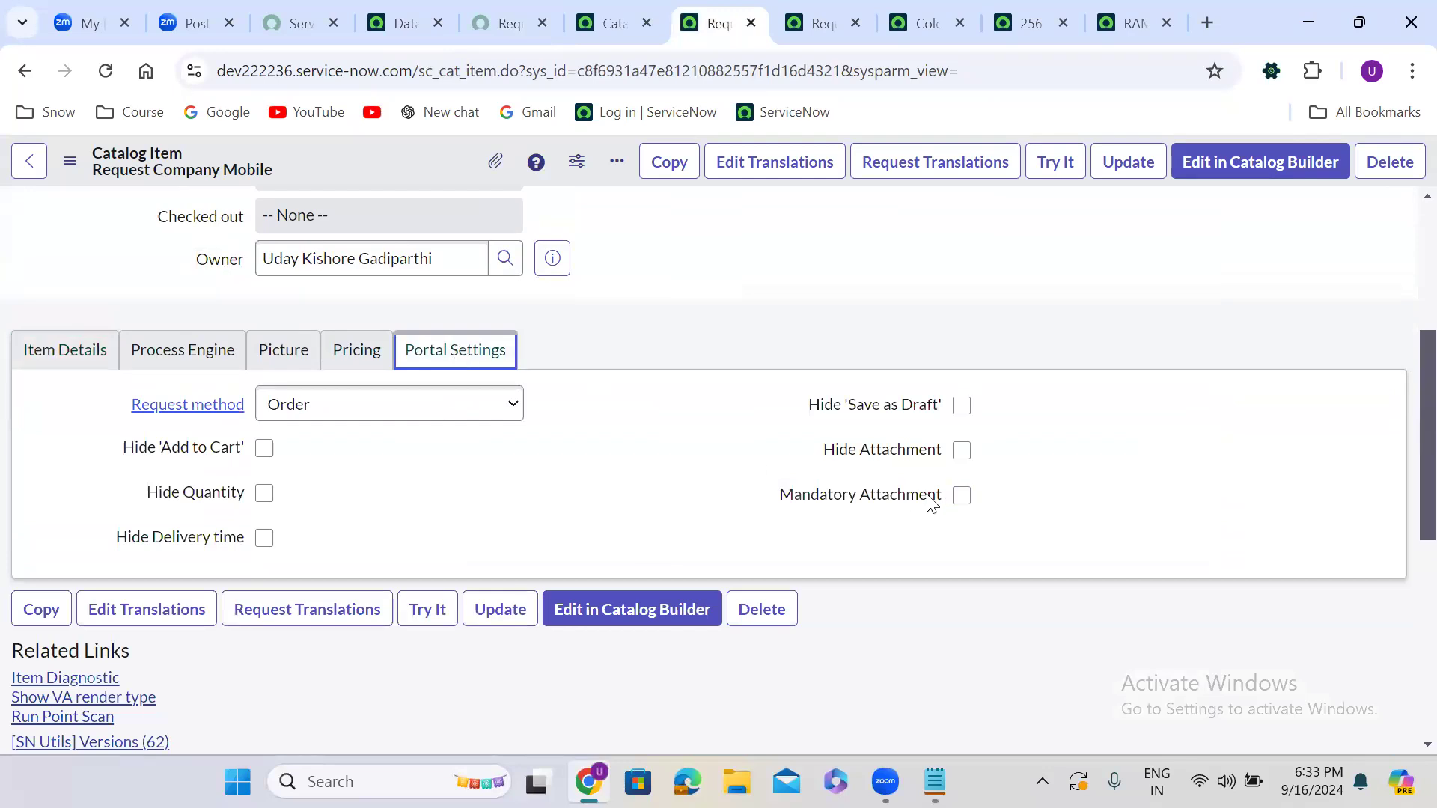
click(961, 495)
click(961, 495)
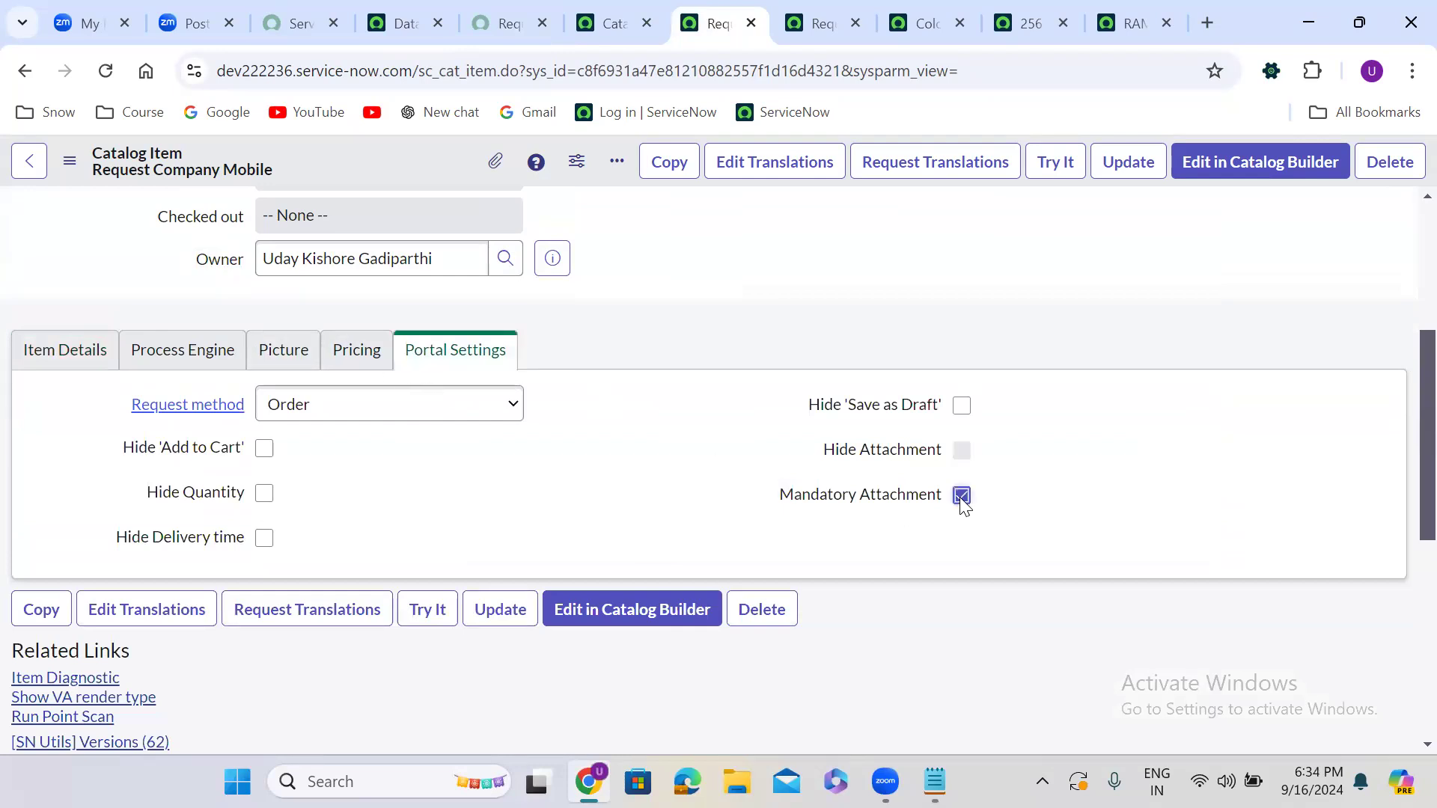
right_click(421, 154)
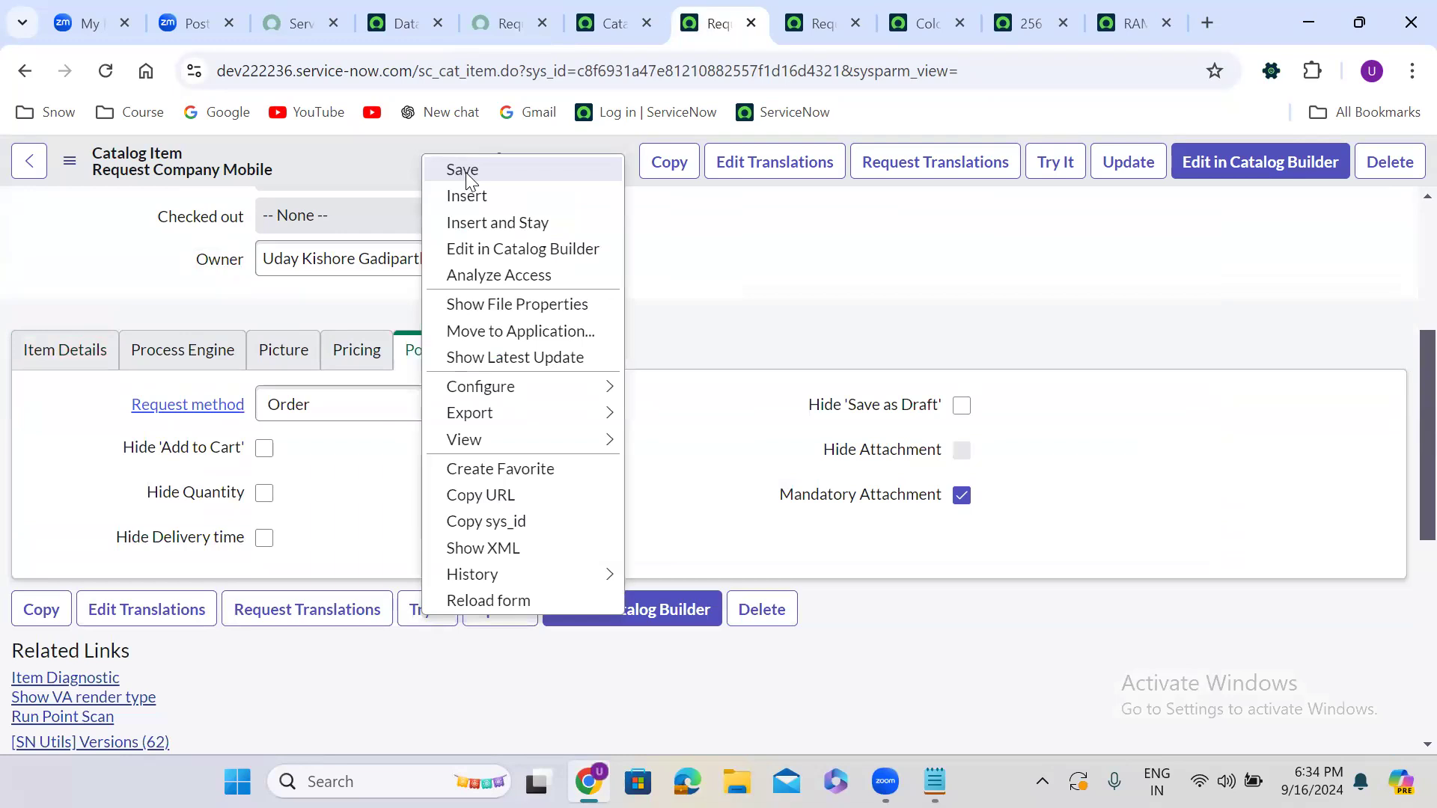
click(466, 172)
Reload the portal request form, discarding the unsaved entries, and select the architect user in Requested For.
click(497, 4)
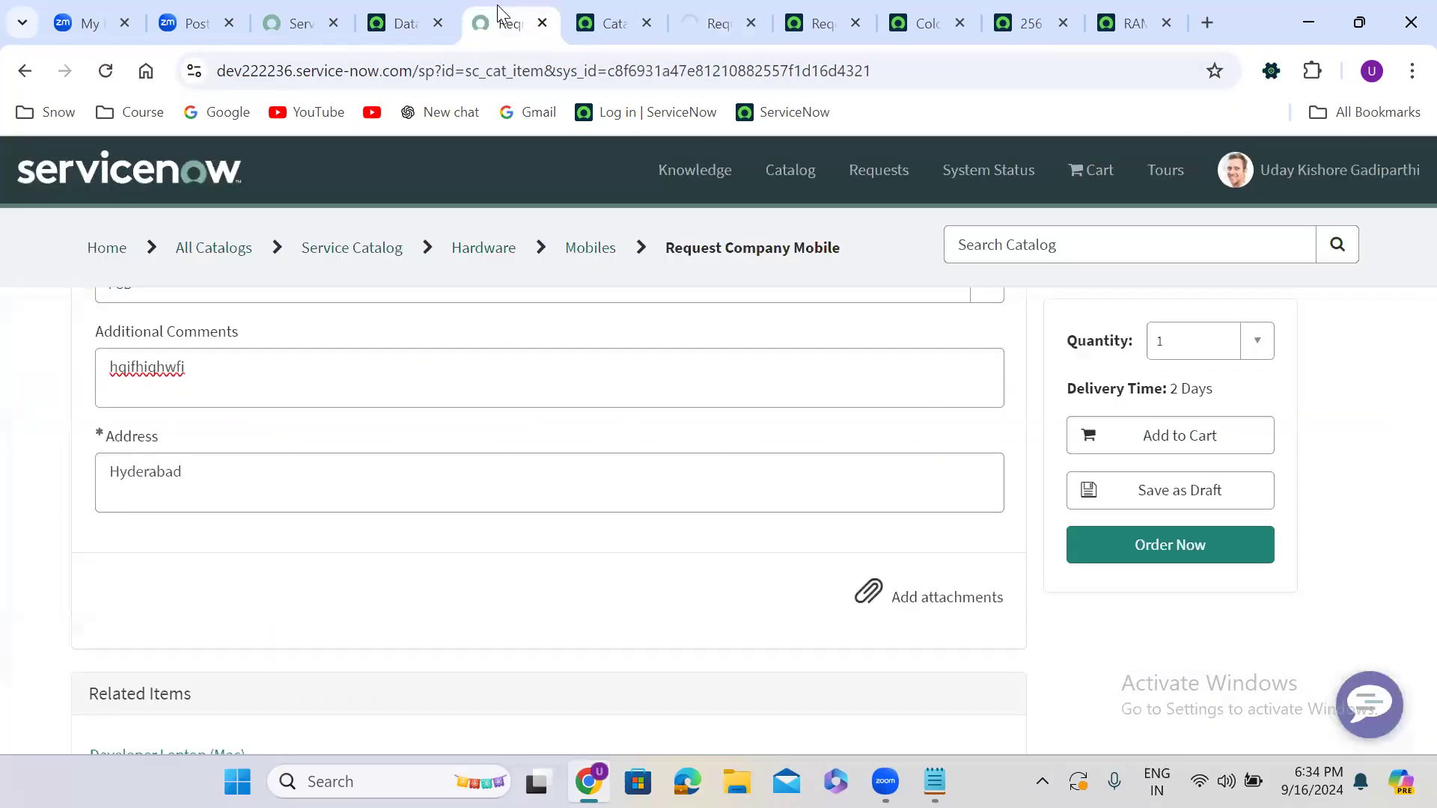
click(103, 70)
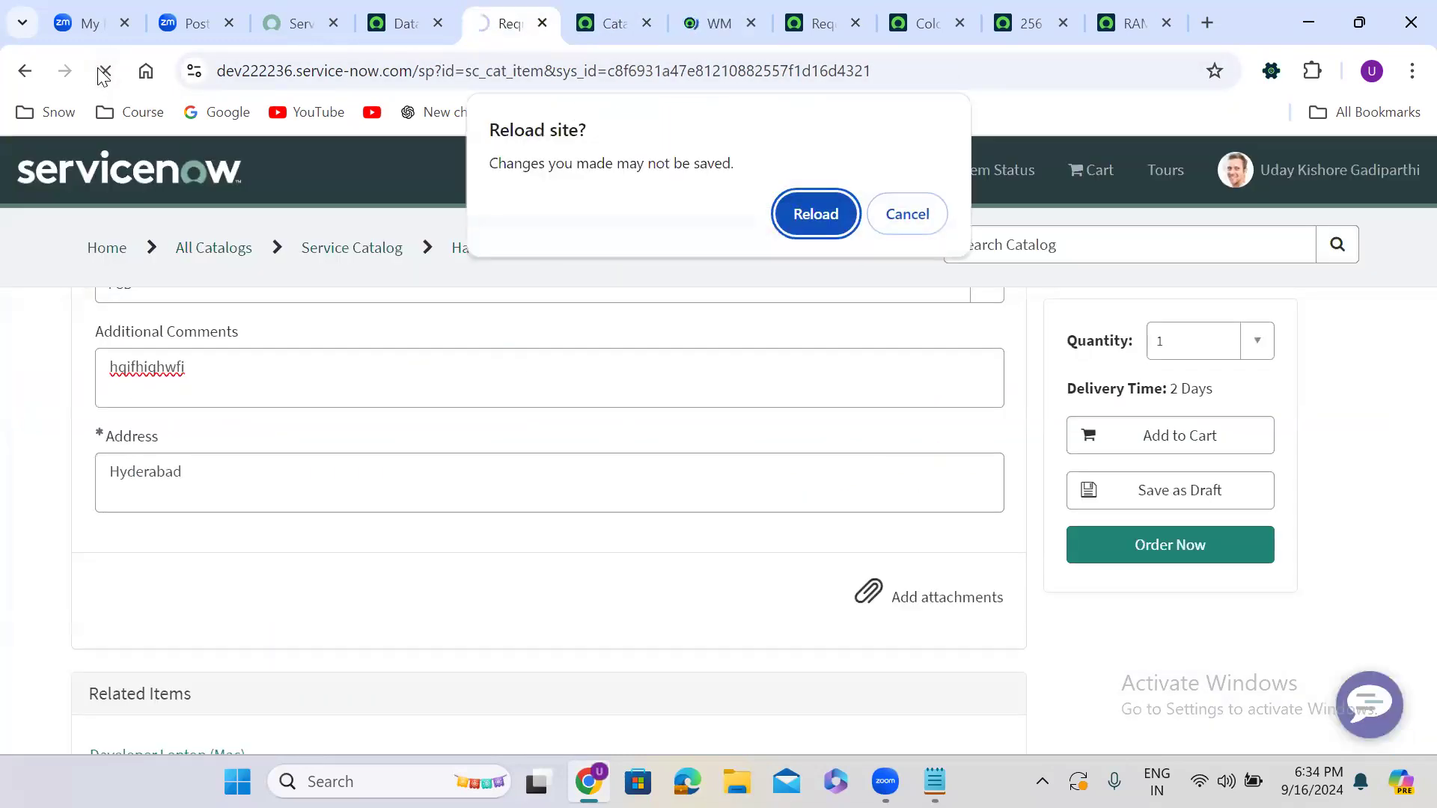
click(835, 230)
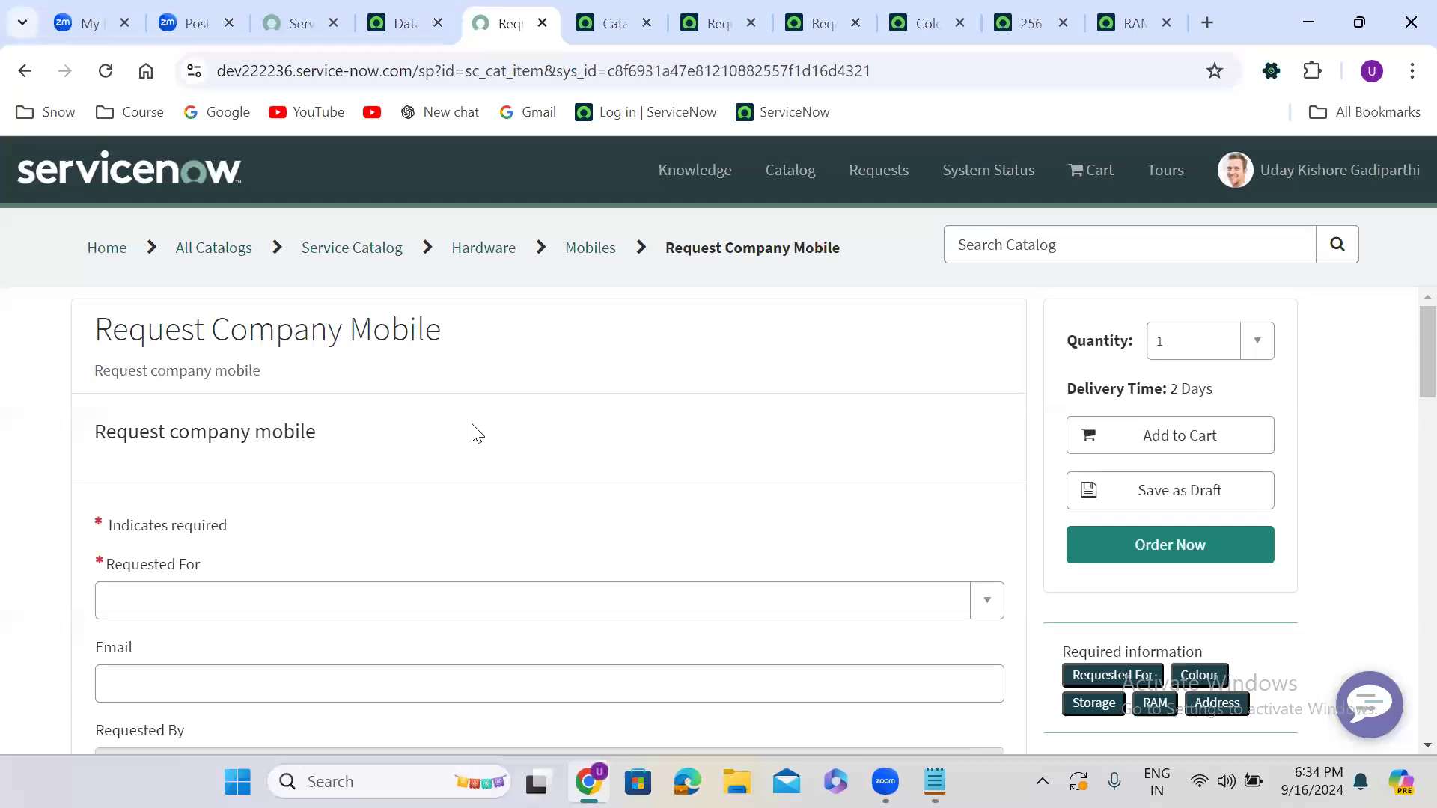
scroll(477, 434, down, 2)
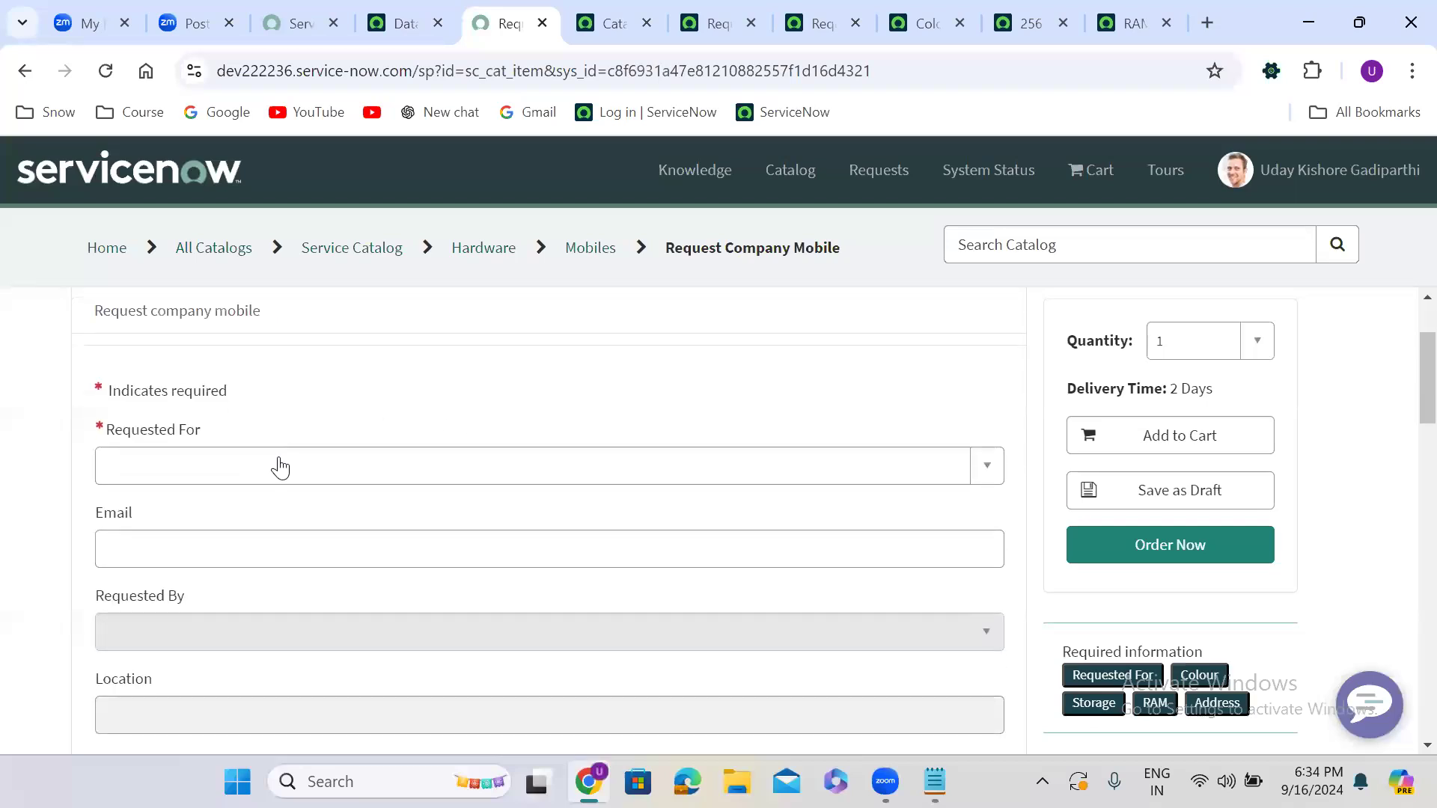
click(280, 468)
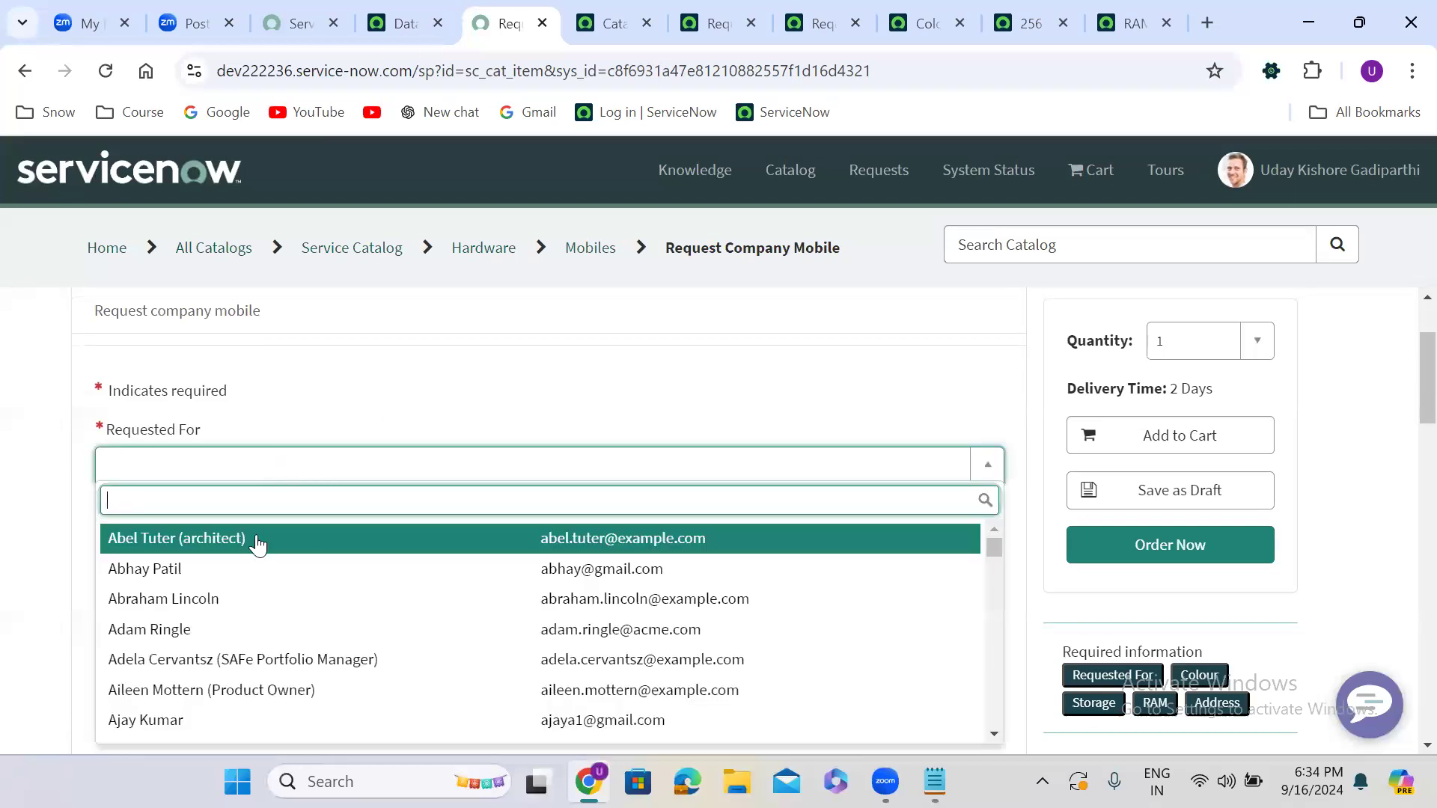
click(257, 540)
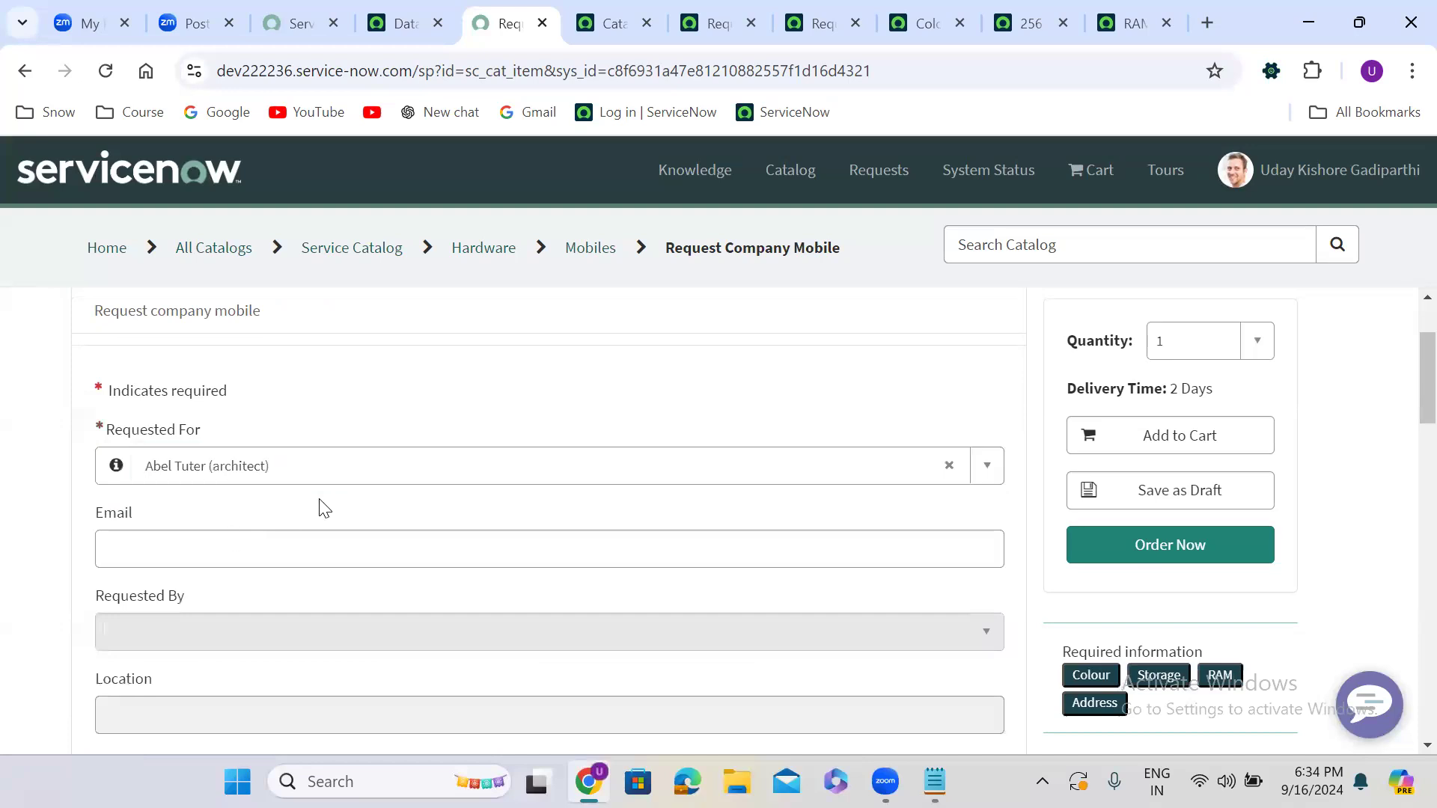
scroll(324, 508, down, 5)
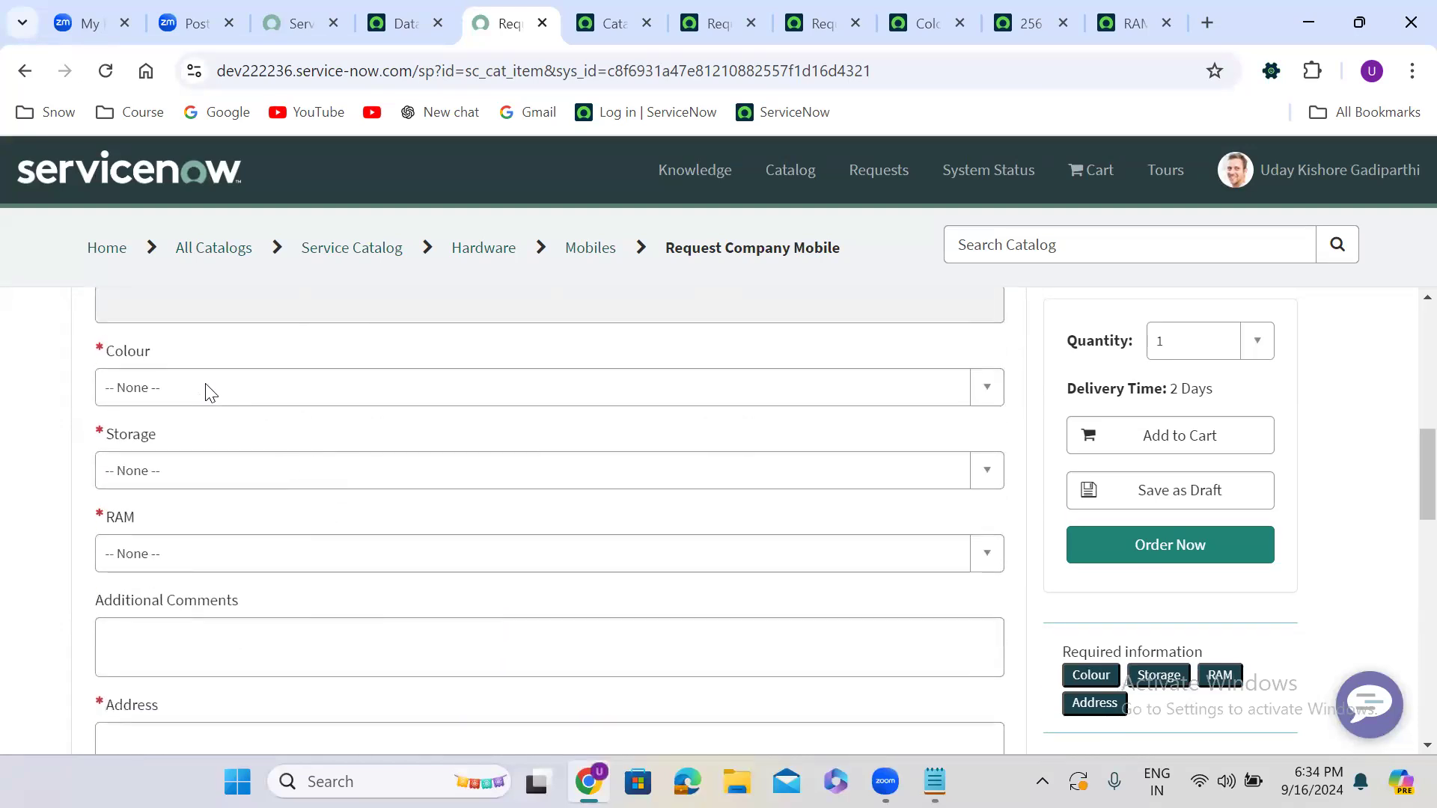
Choose Black as the Colour, 128 GB as the Storage and 32 GB as the RAM on the request form.
click(209, 387)
click(187, 491)
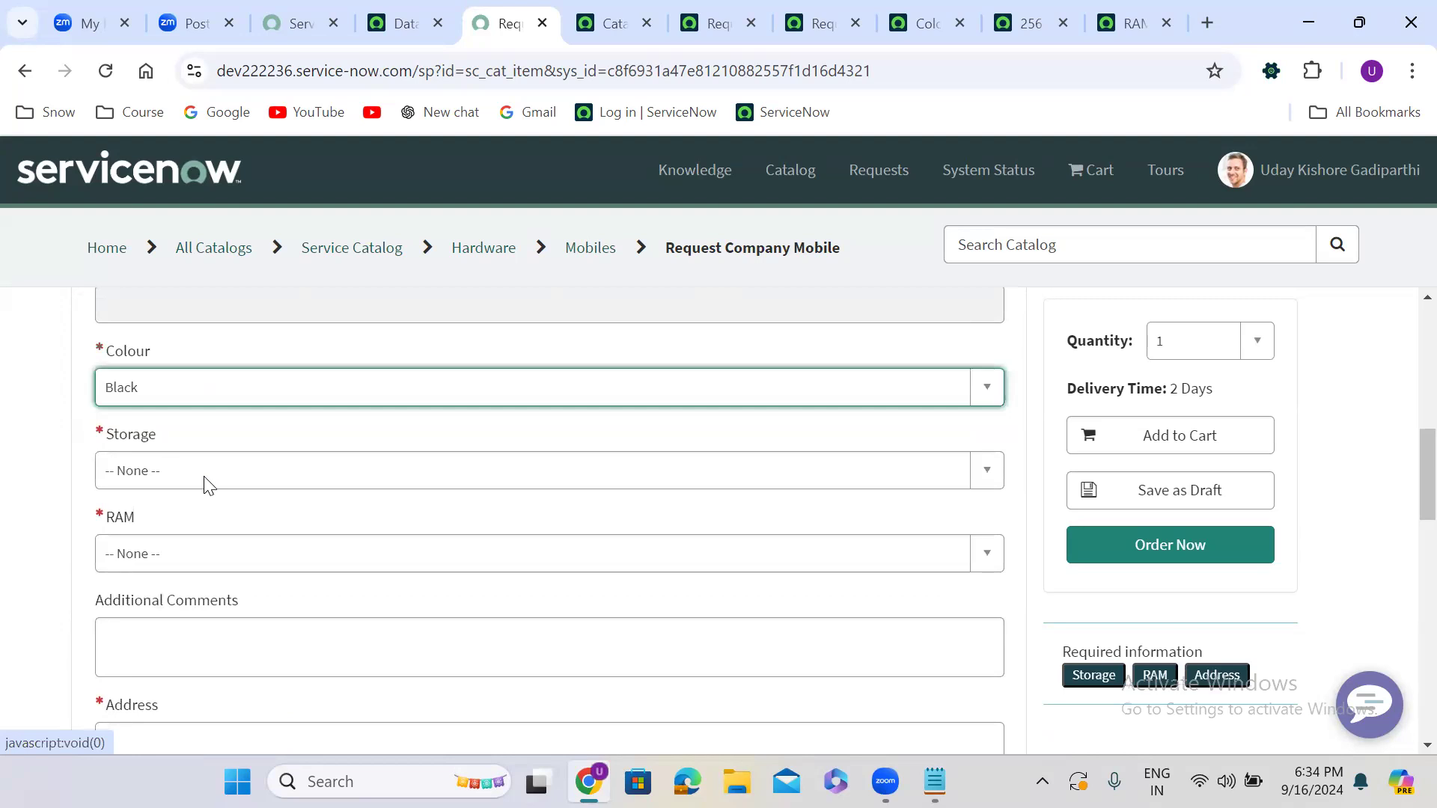
click(207, 483)
click(183, 576)
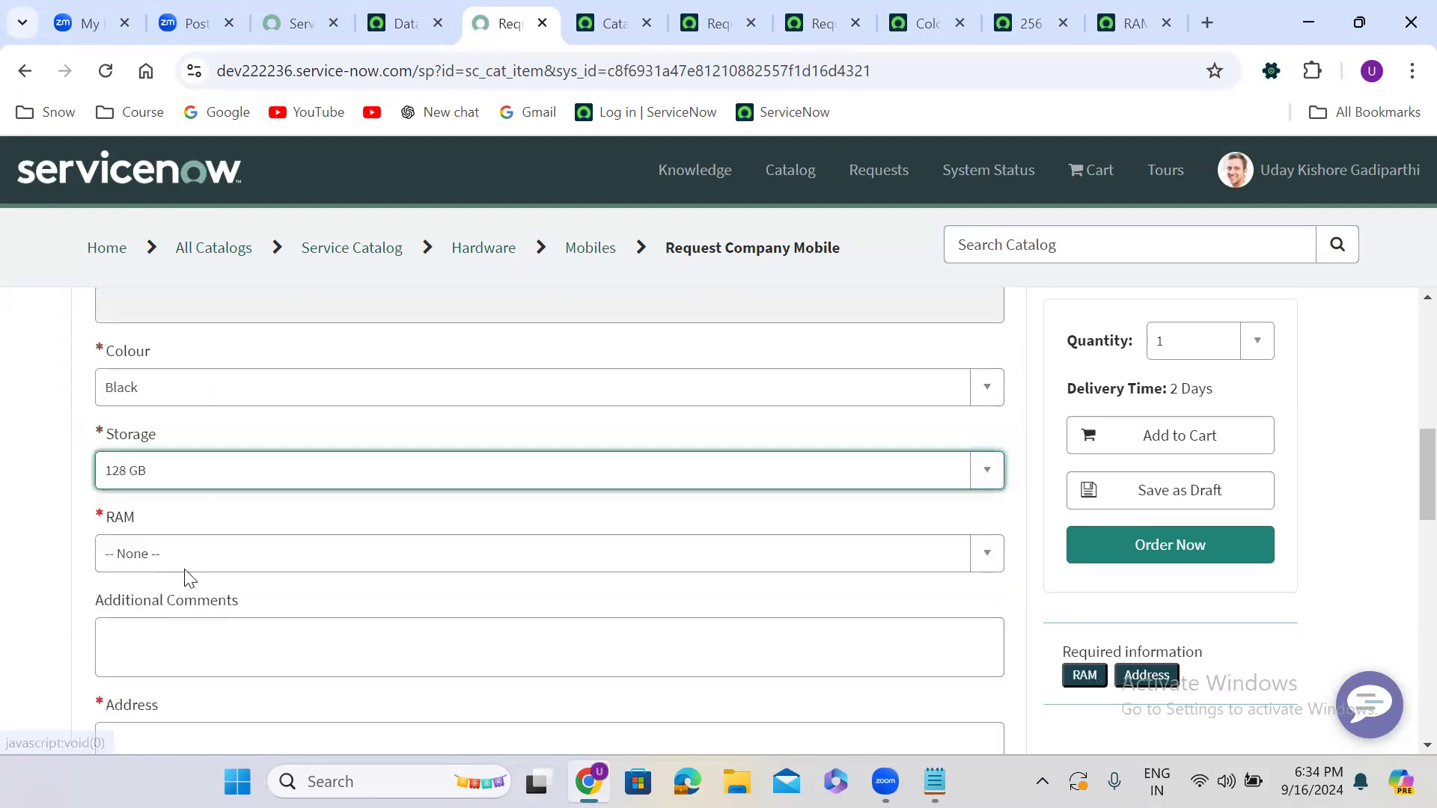
click(187, 575)
click(184, 430)
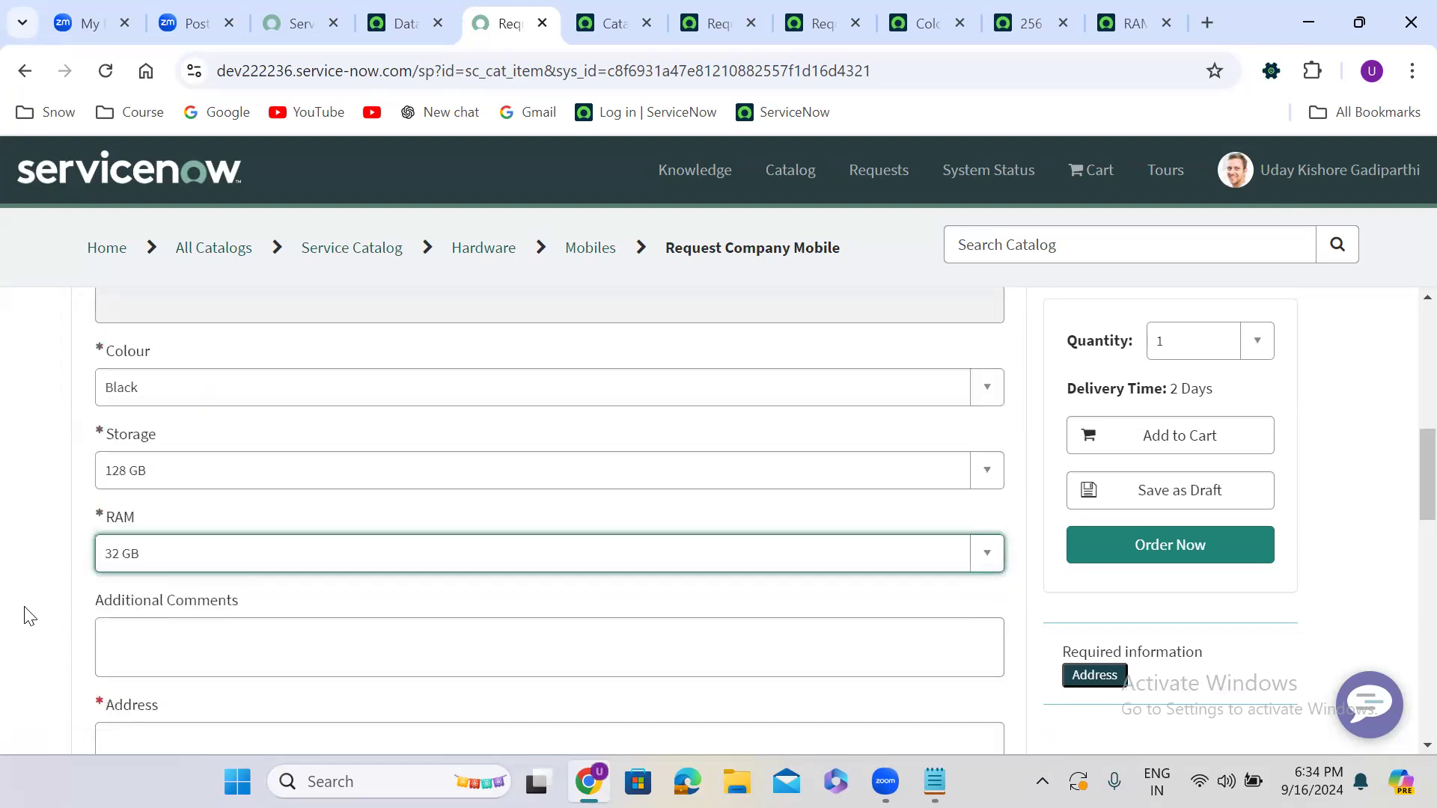
Fill in the mandatory Address field with a city and try to order the item without an attachment.
scroll(29, 615, down, 1)
click(192, 457)
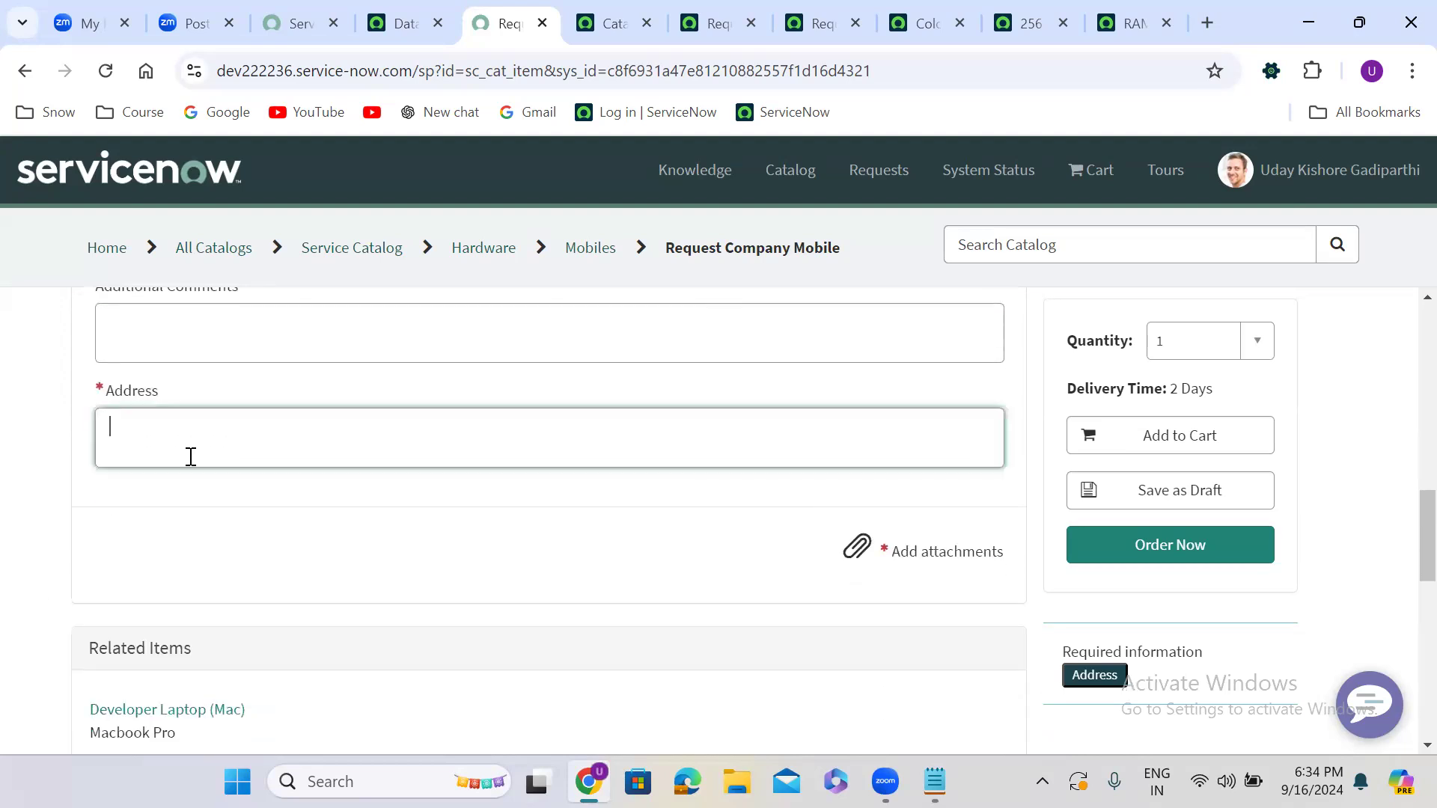
text(hy)
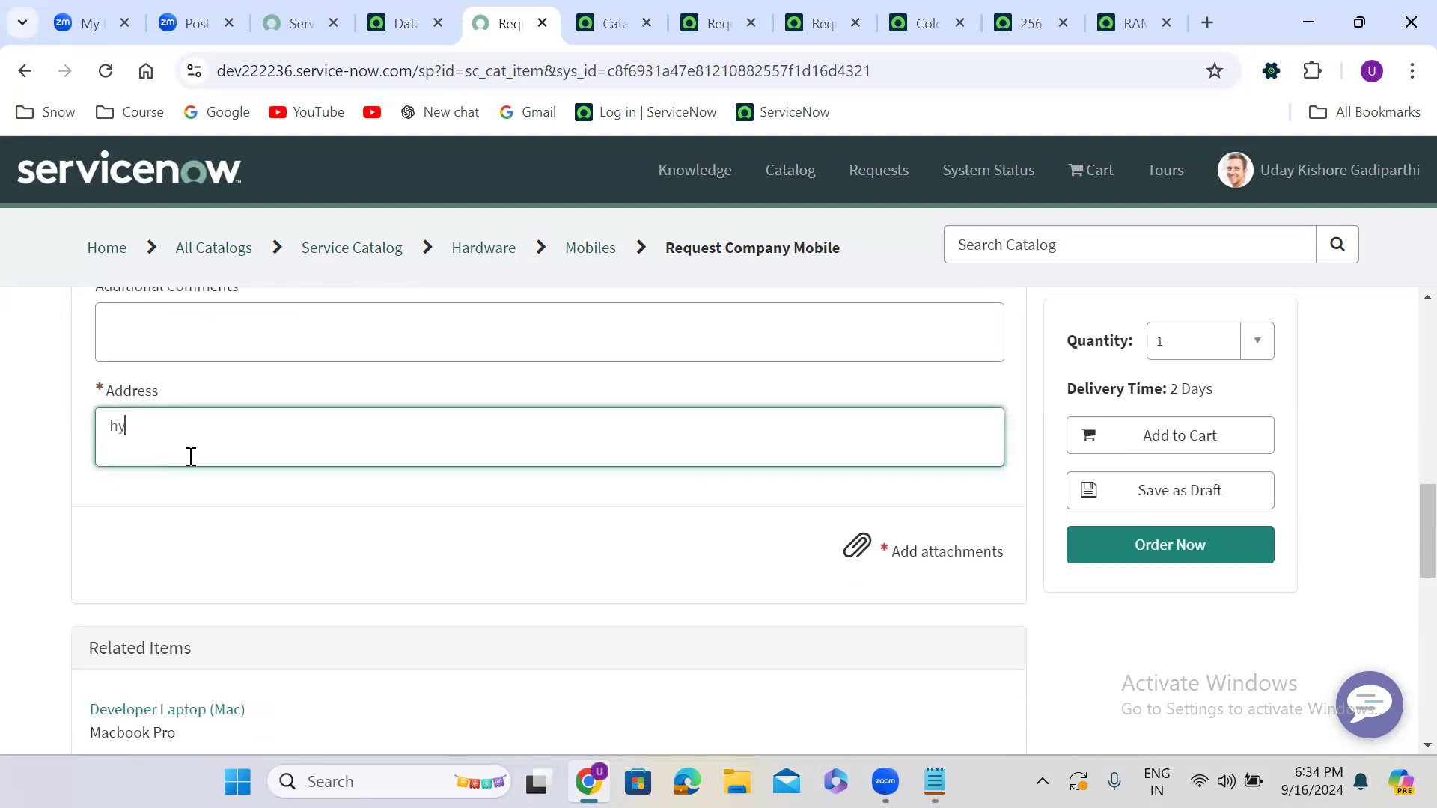
text(derabd)
click(1210, 561)
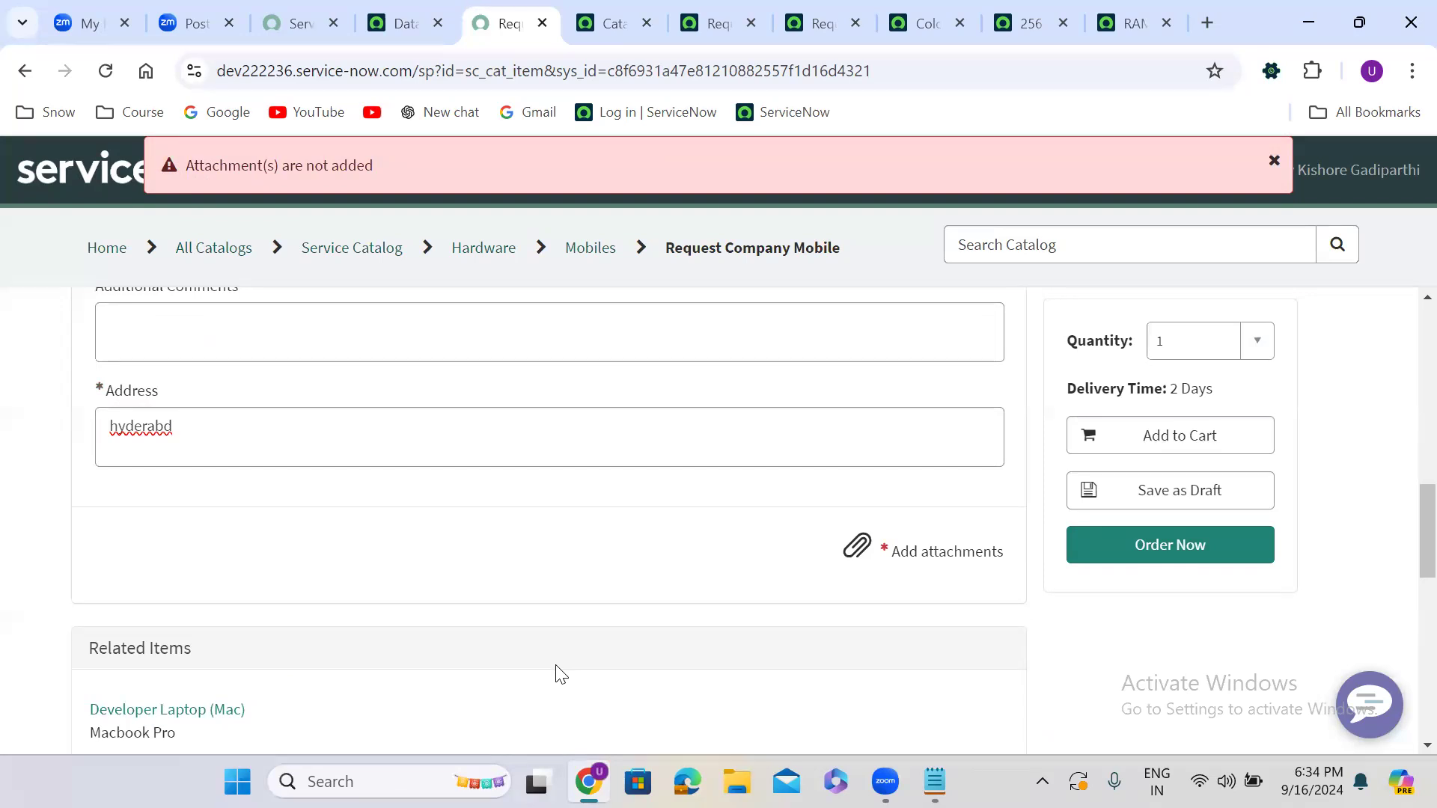
click(1273, 163)
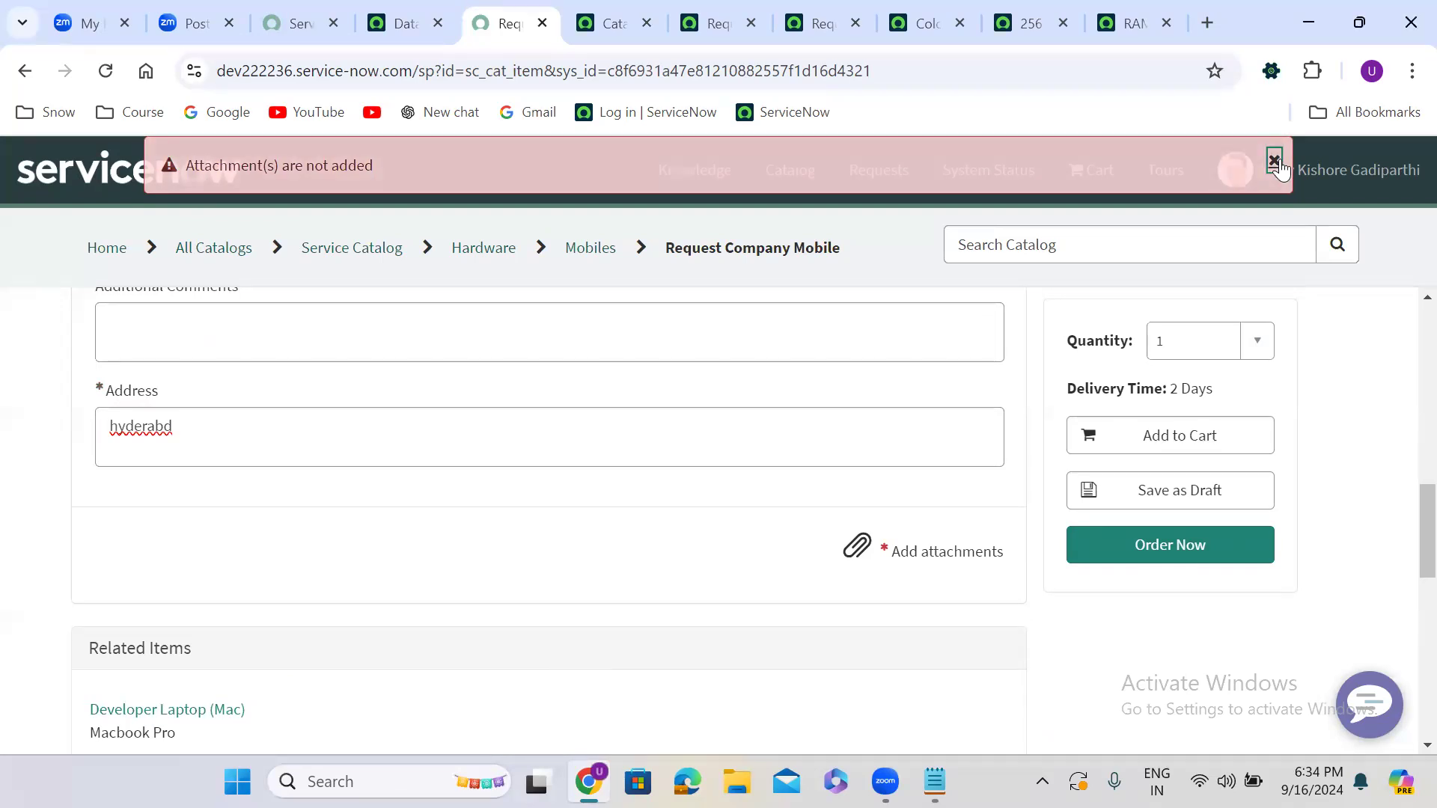
Attach the sys_remote_update_set XML file from Downloads to the request, then order the item and check out.
click(904, 557)
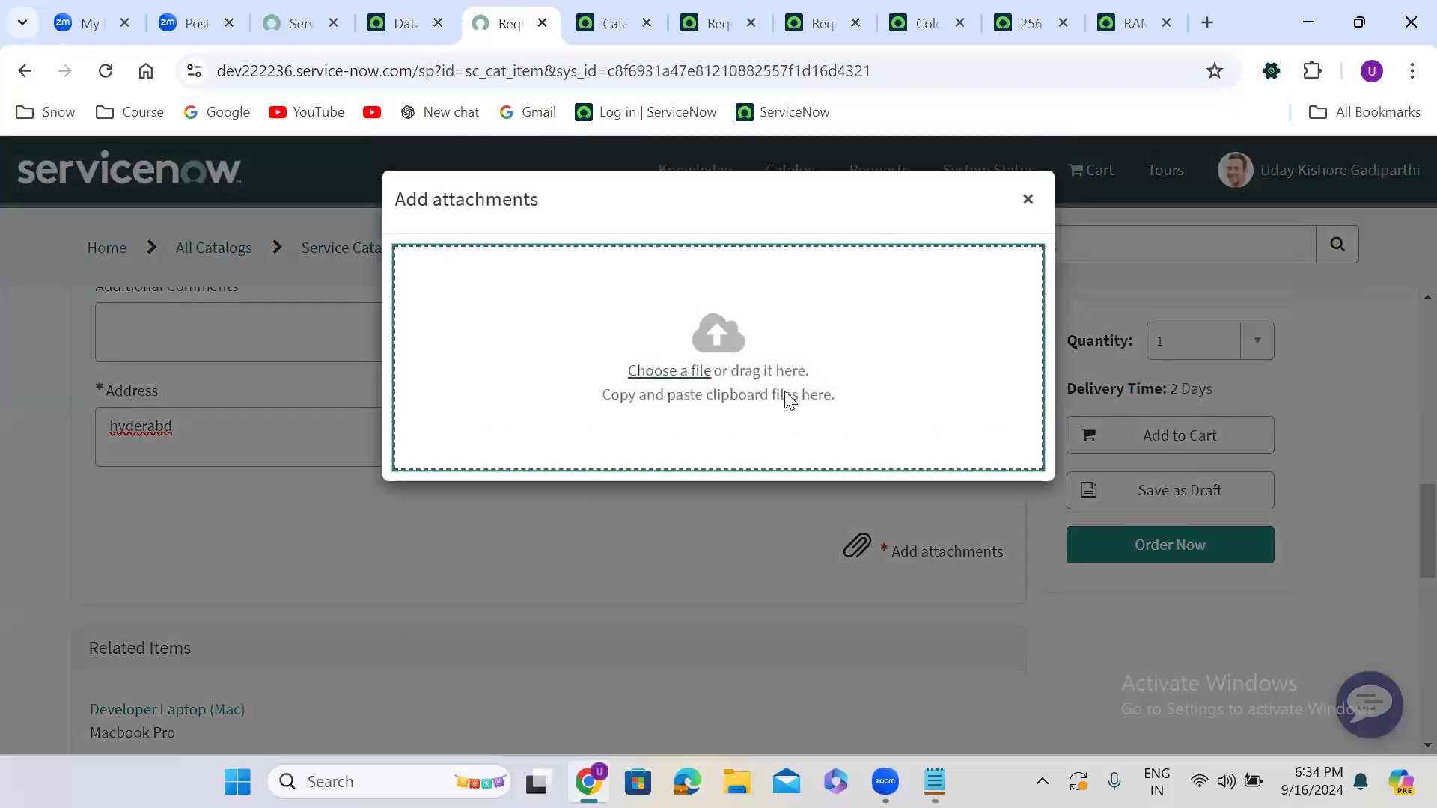
click(674, 372)
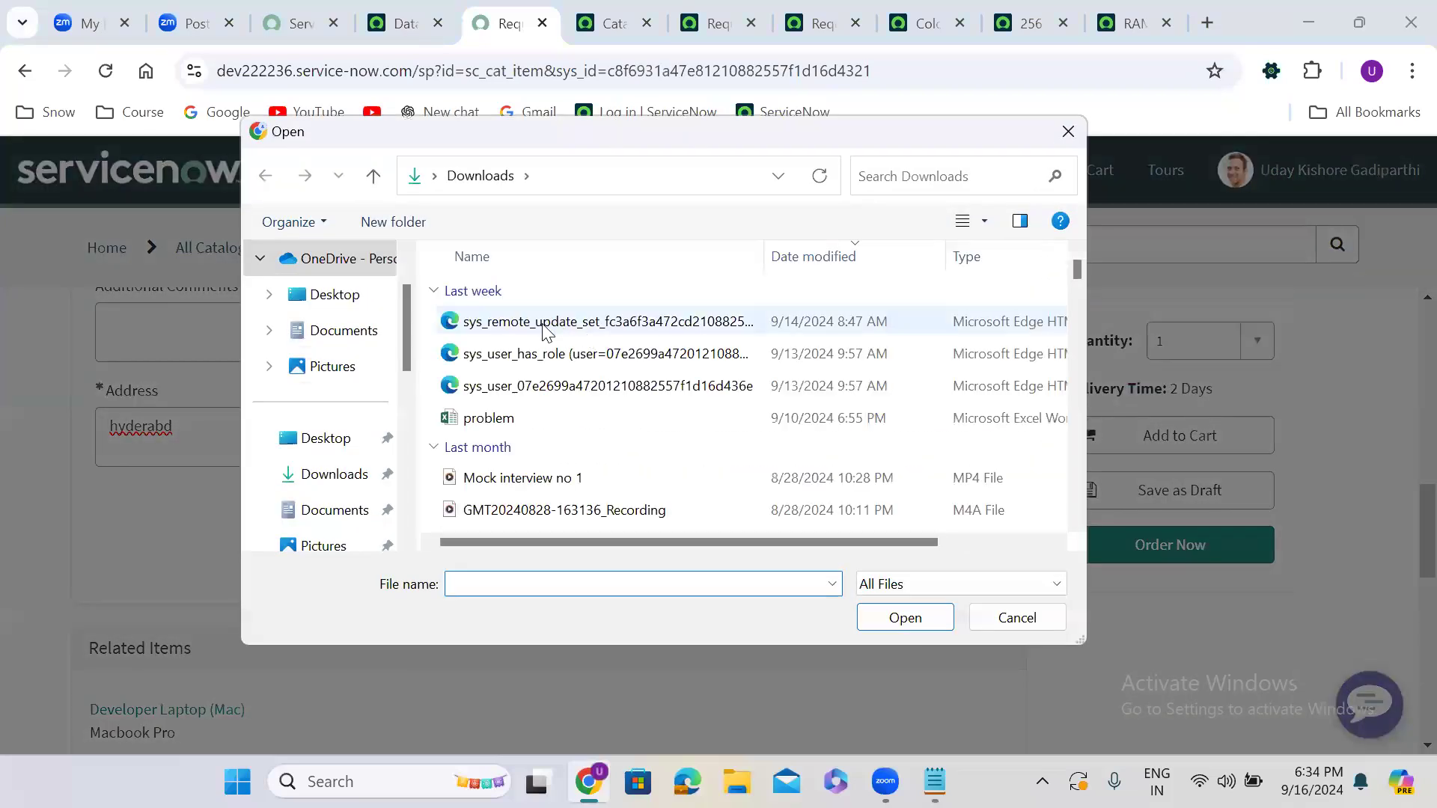
click(523, 325)
click(904, 617)
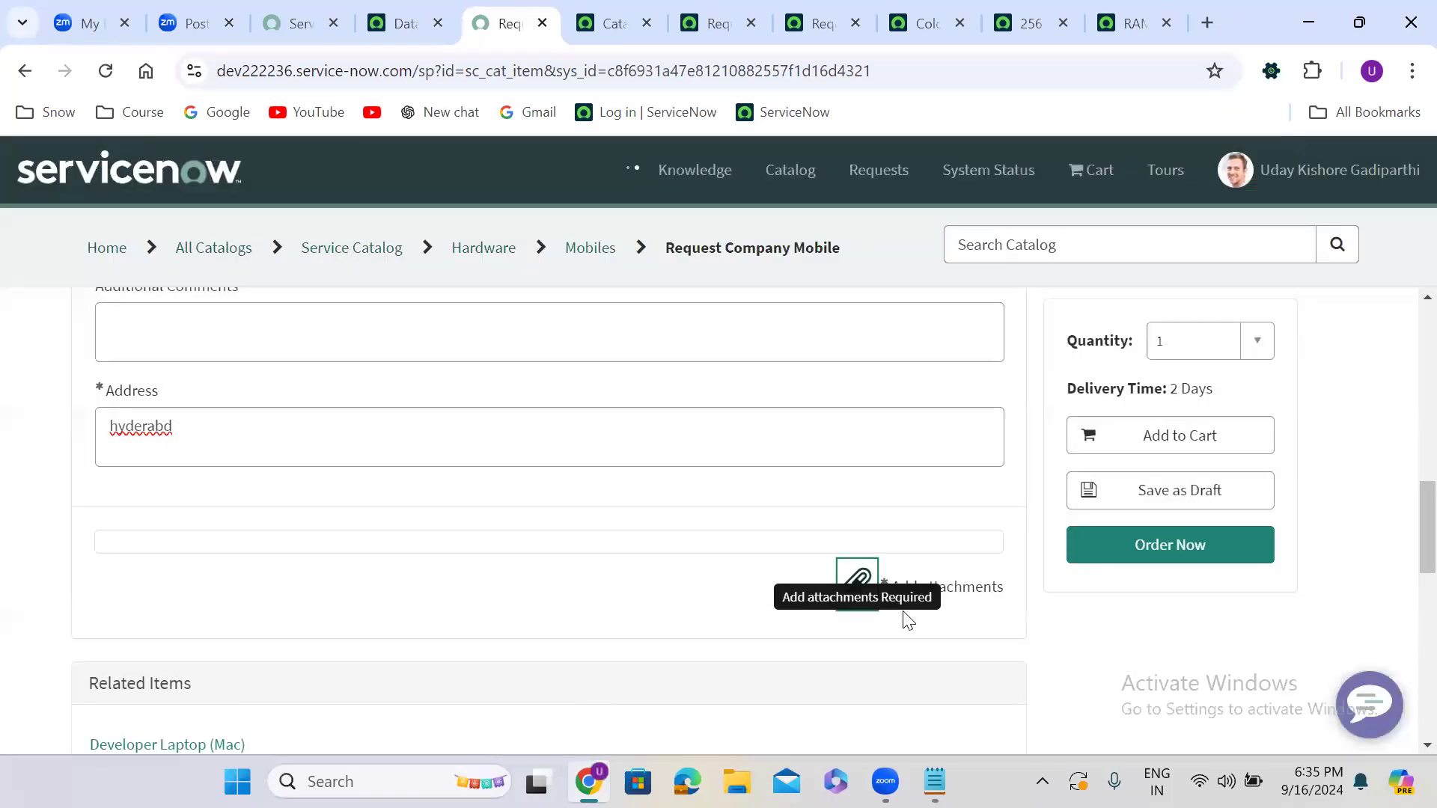
click(1189, 547)
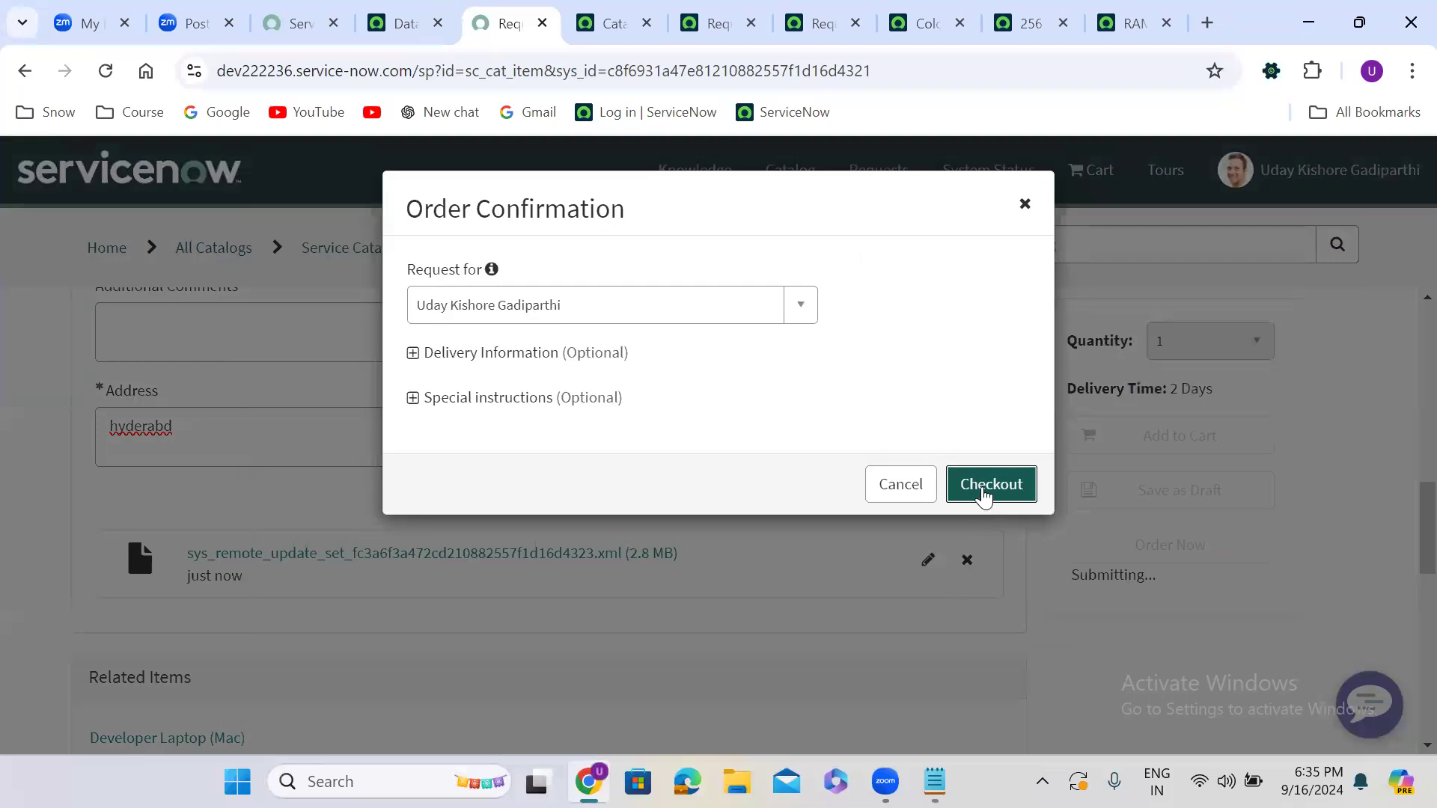
click(983, 494)
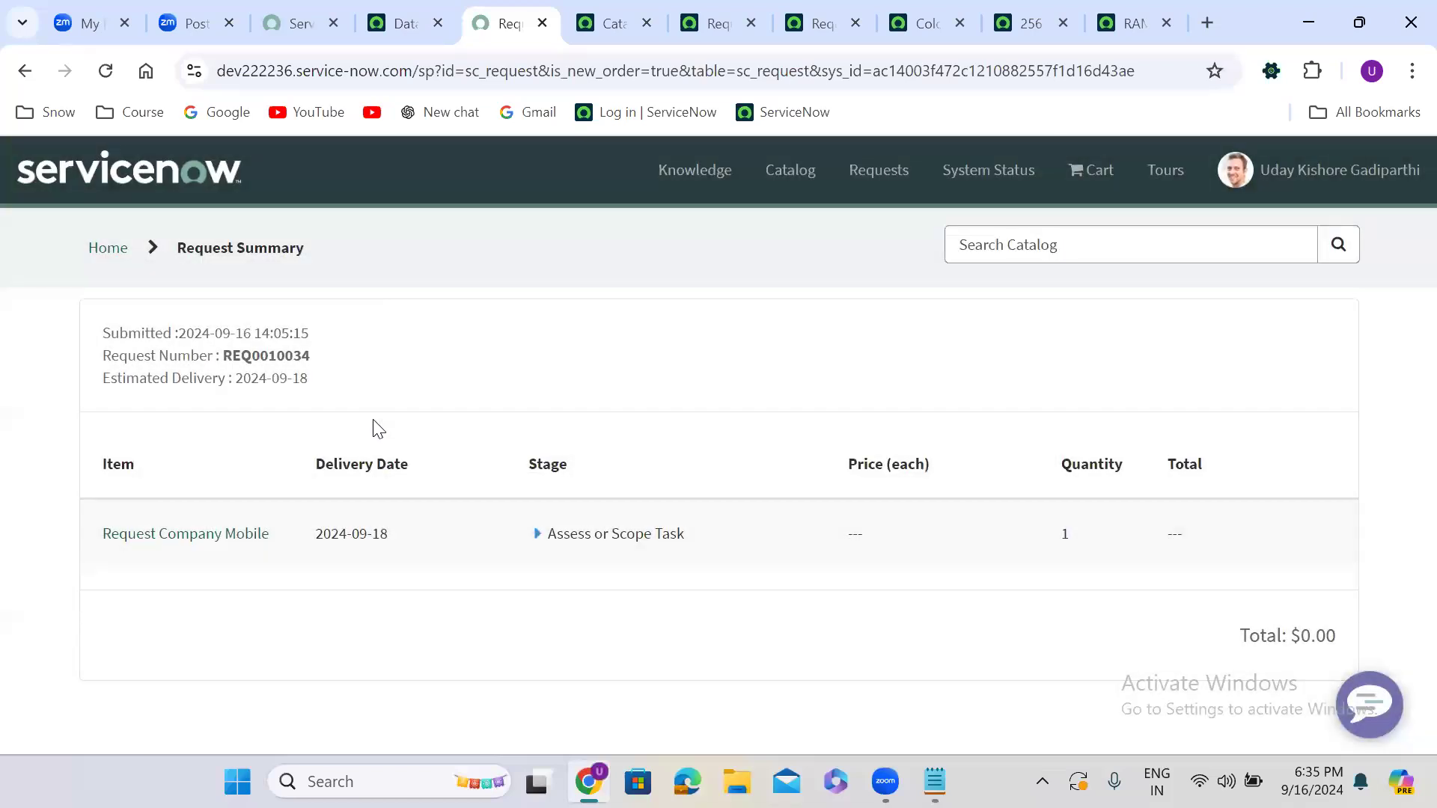
Examine the request number and the expanded fulfilment stages of Request Company Mobile in the request summary.
double_click(237, 355)
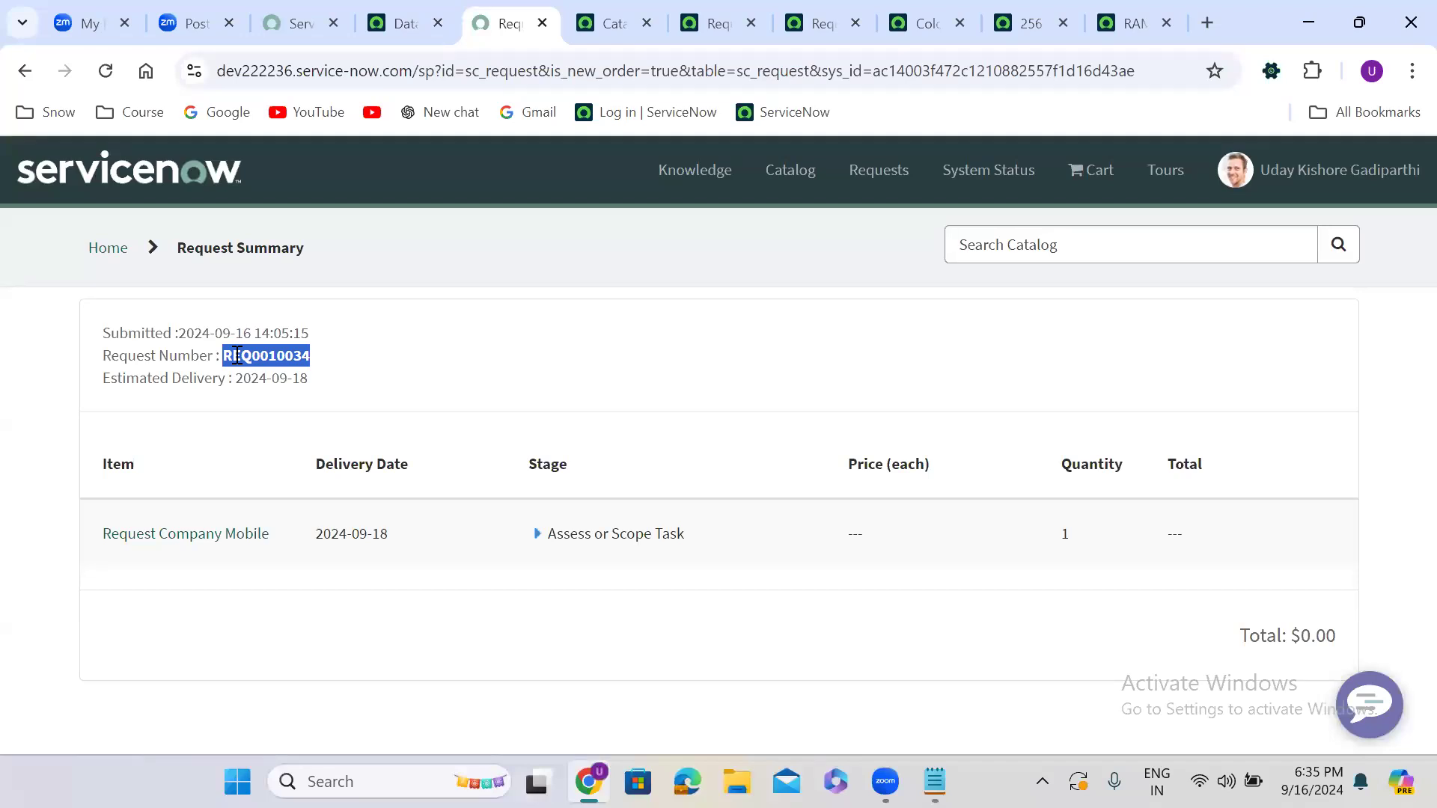
click(537, 535)
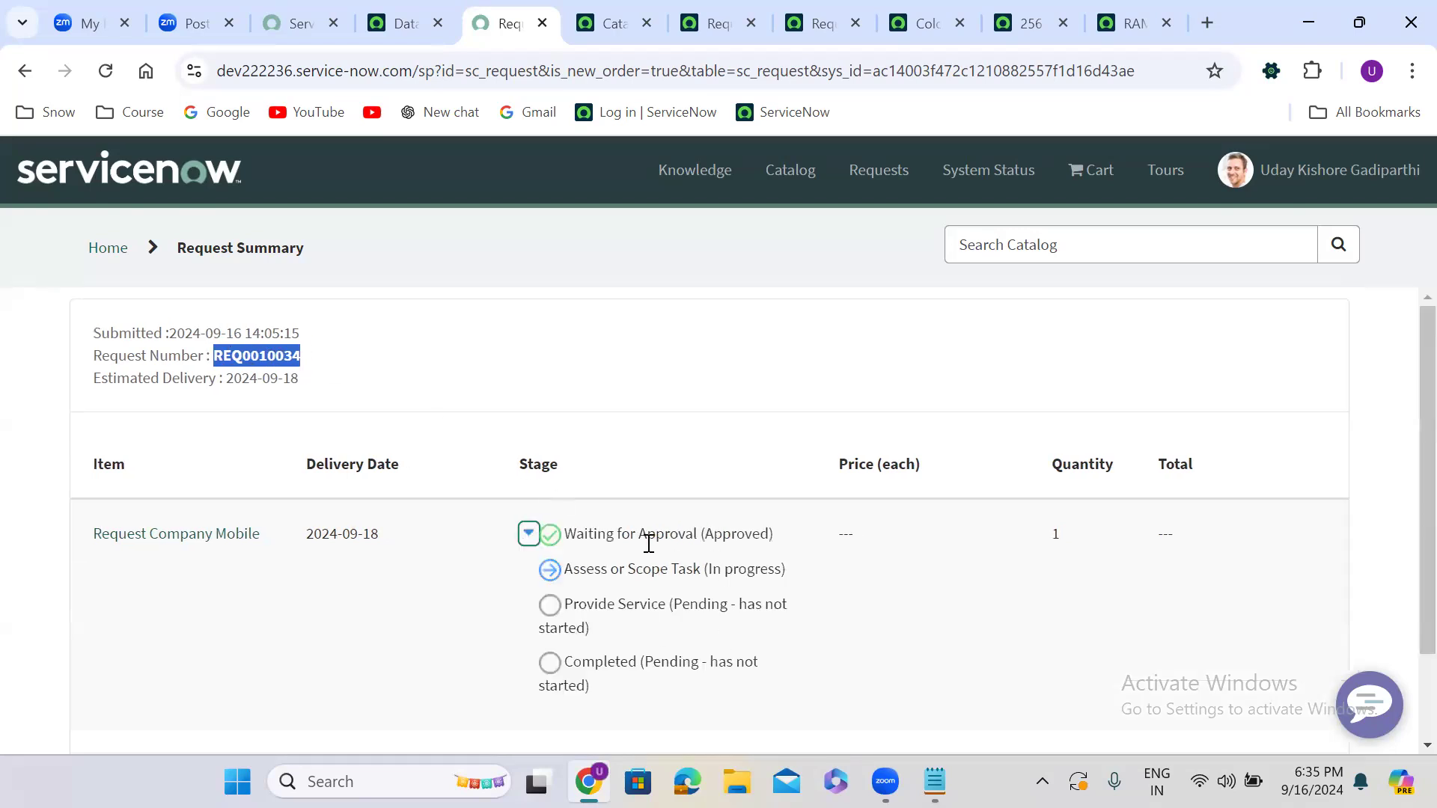
click(574, 452)
scroll(578, 454, down, 1)
scroll(578, 455, down, 1)
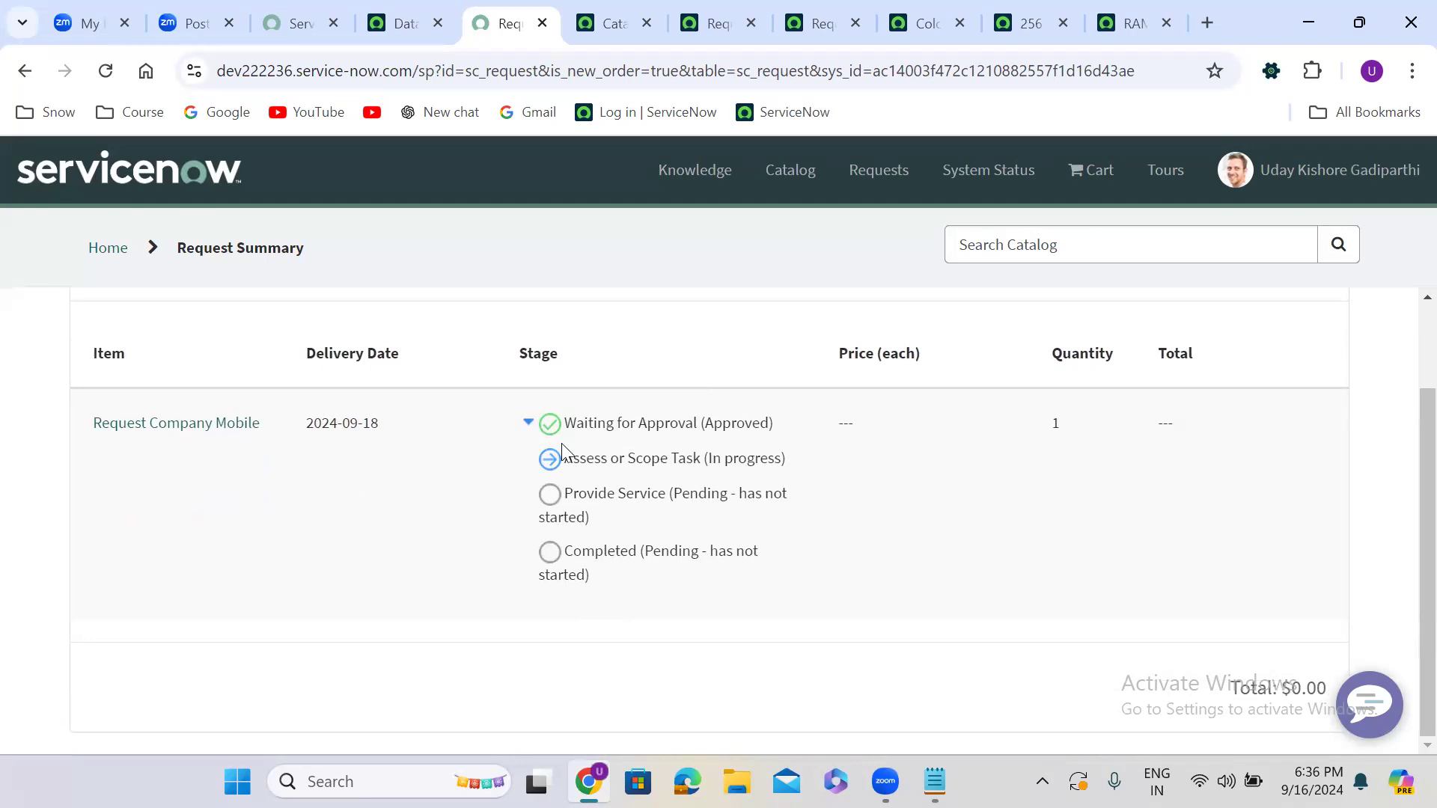
scroll(563, 448, up, 1)
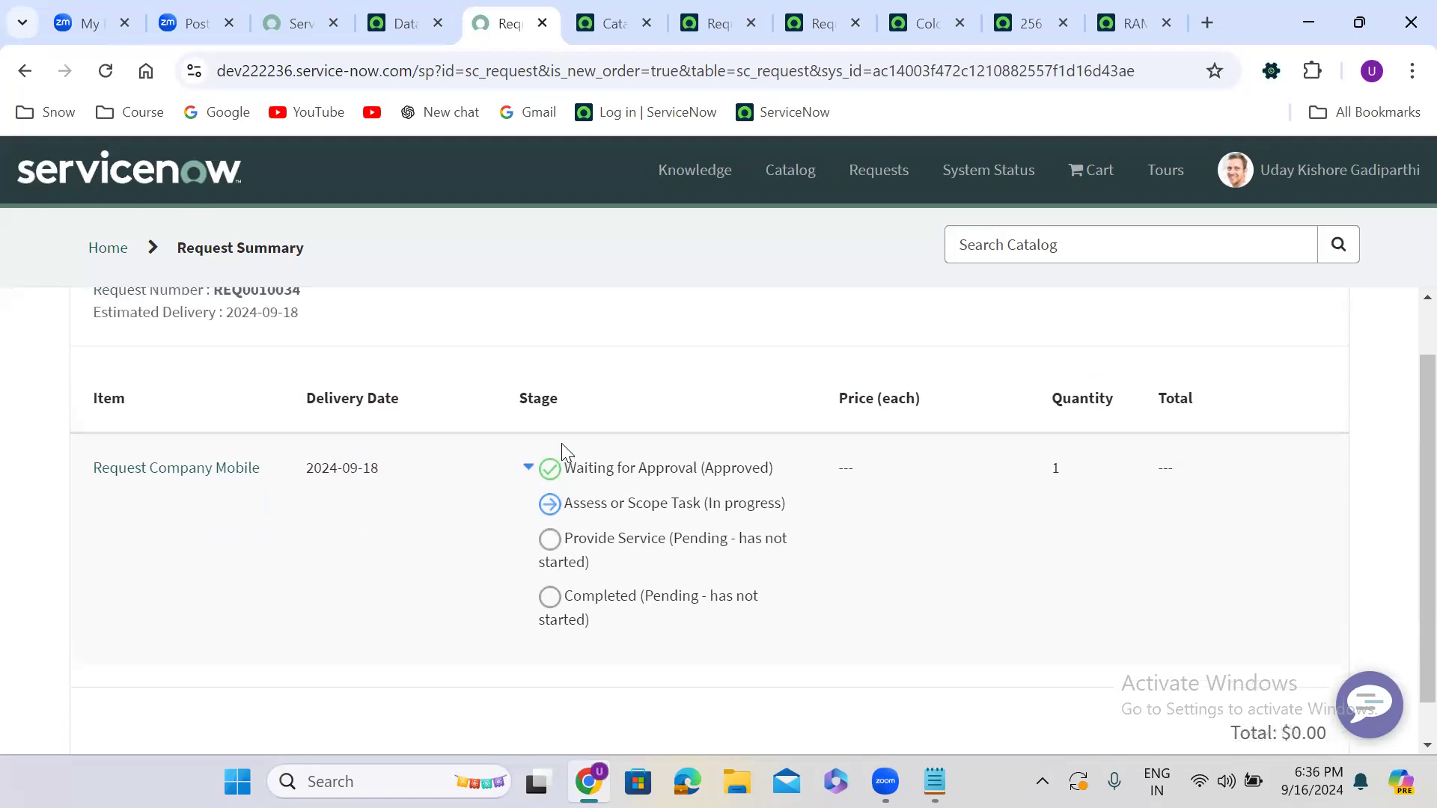
scroll(561, 443, up, 1)
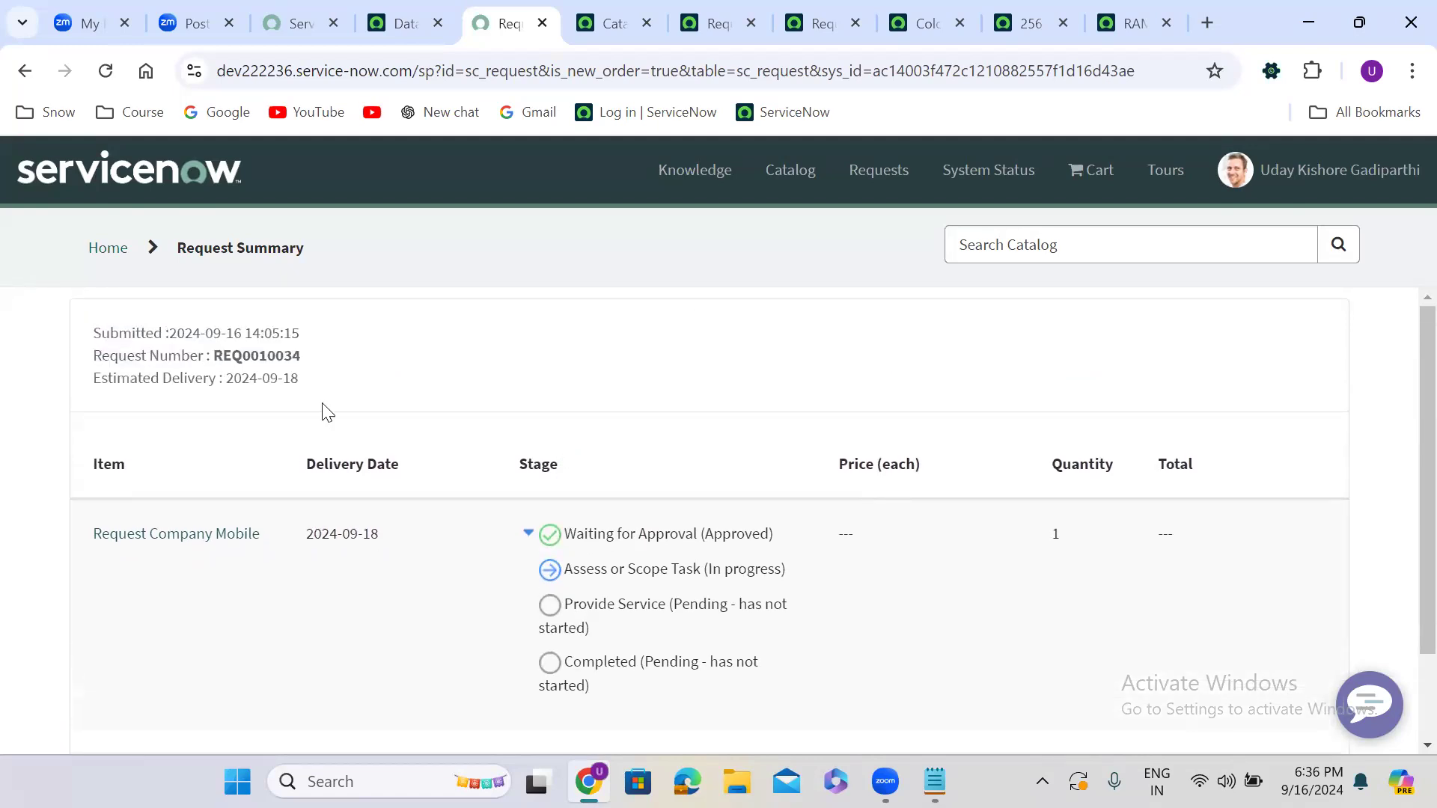
Return to the Request Company Mobile request form and set the Quantity to 2.
click(23, 72)
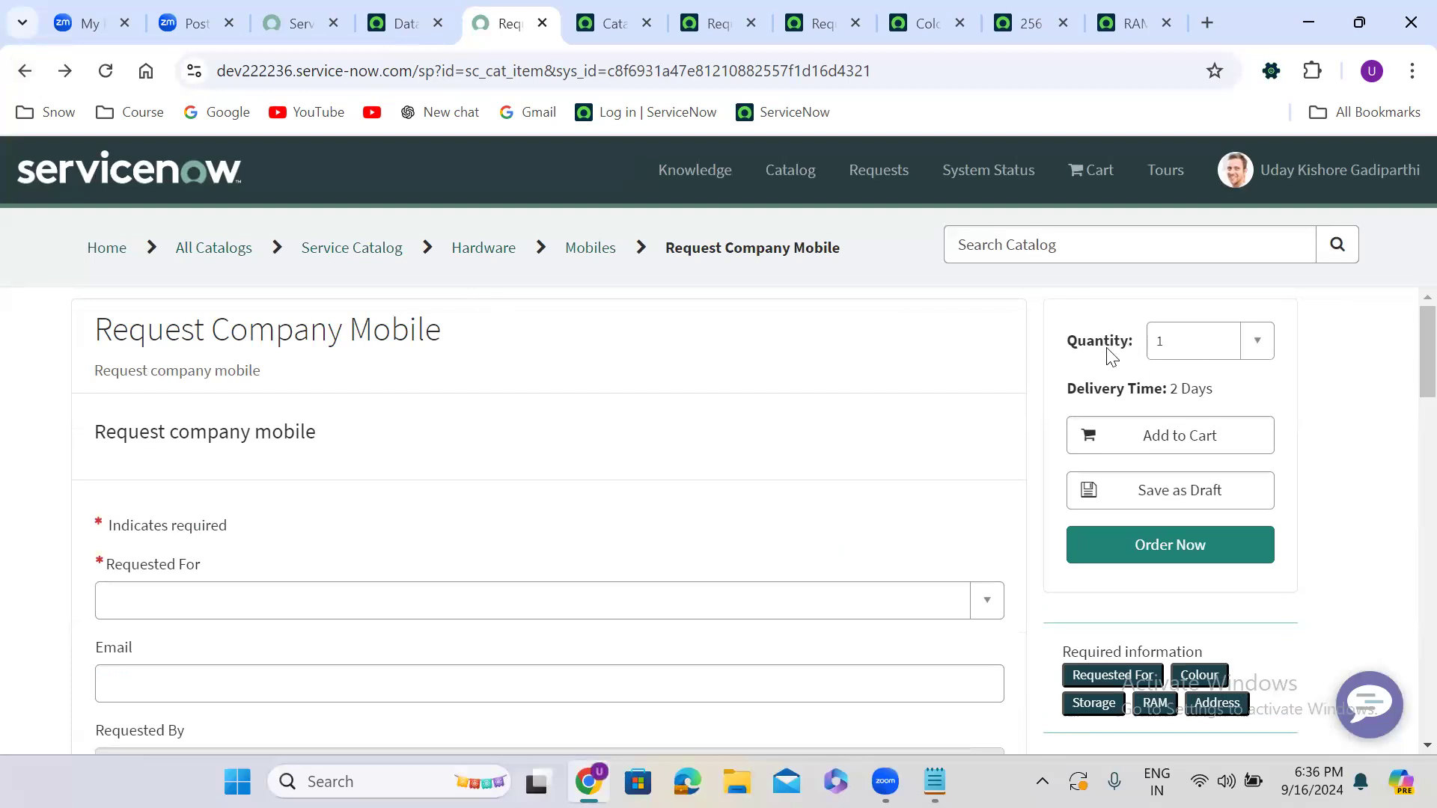
click(1256, 345)
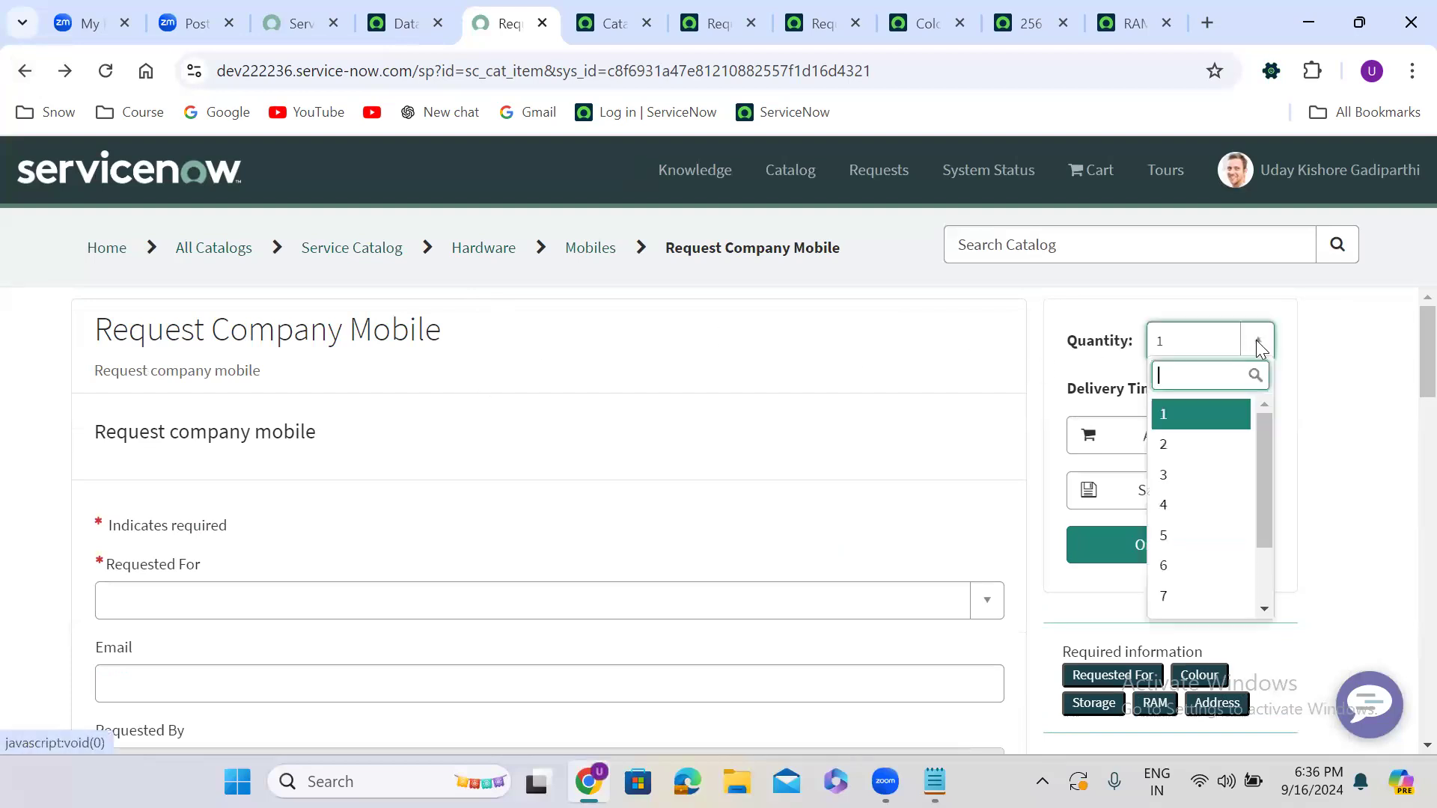
click(1197, 447)
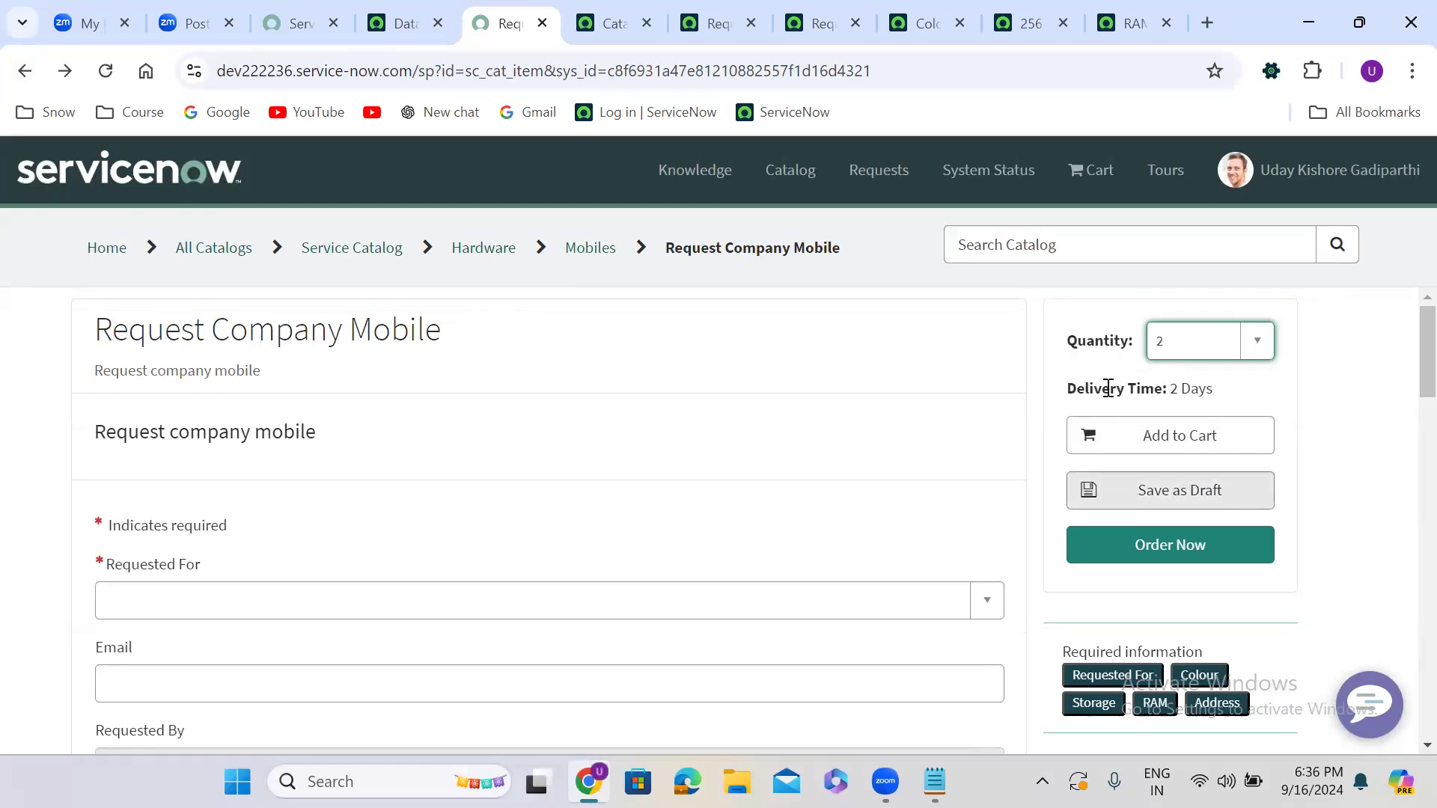
Enable Hide 'Add to Cart', Hide Quantity, Hide Delivery time and Hide 'Save as Draft' in the catalog item's portal settings and save the record.
click(830, 23)
scroll(651, 337, up, 3)
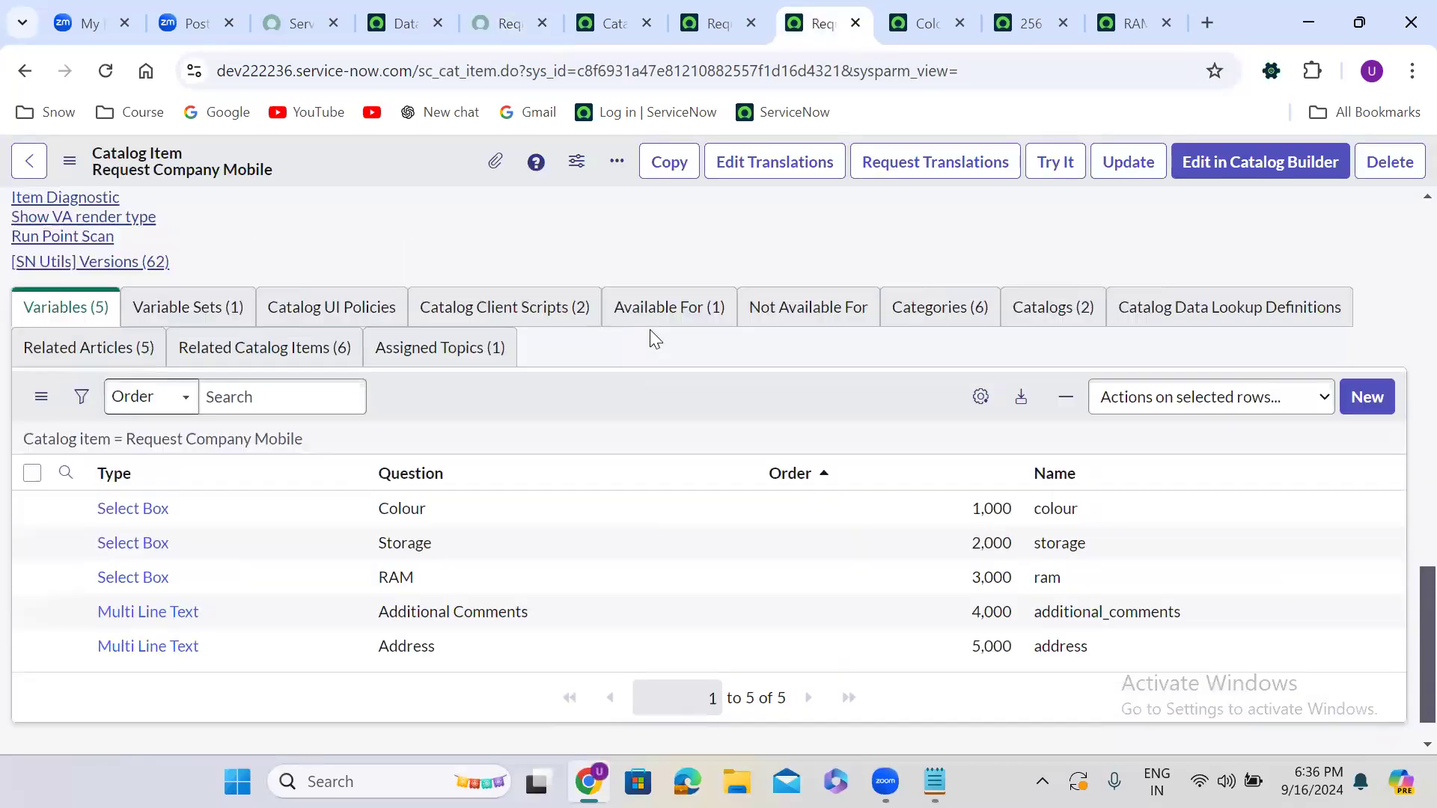
scroll(649, 330, up, 8)
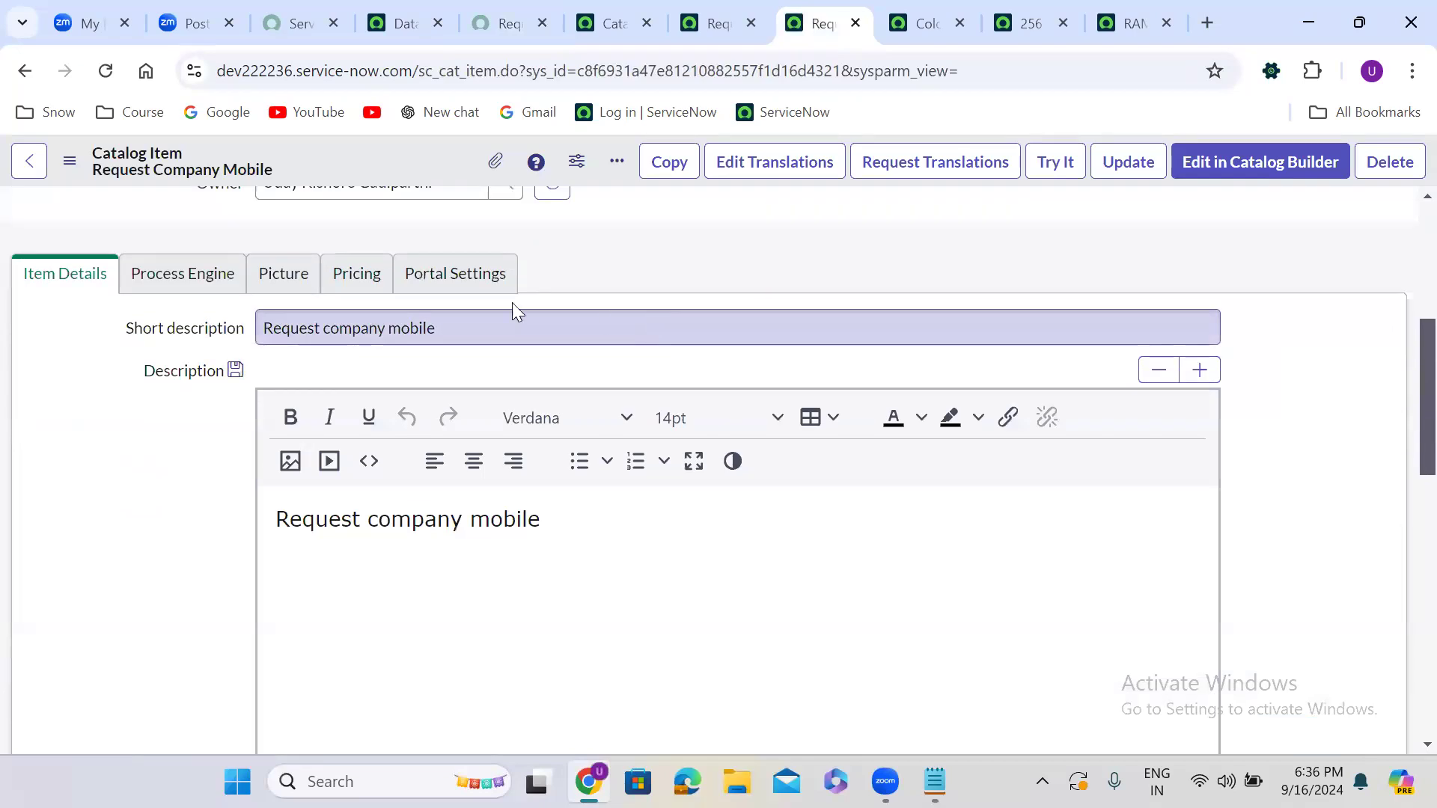
click(463, 283)
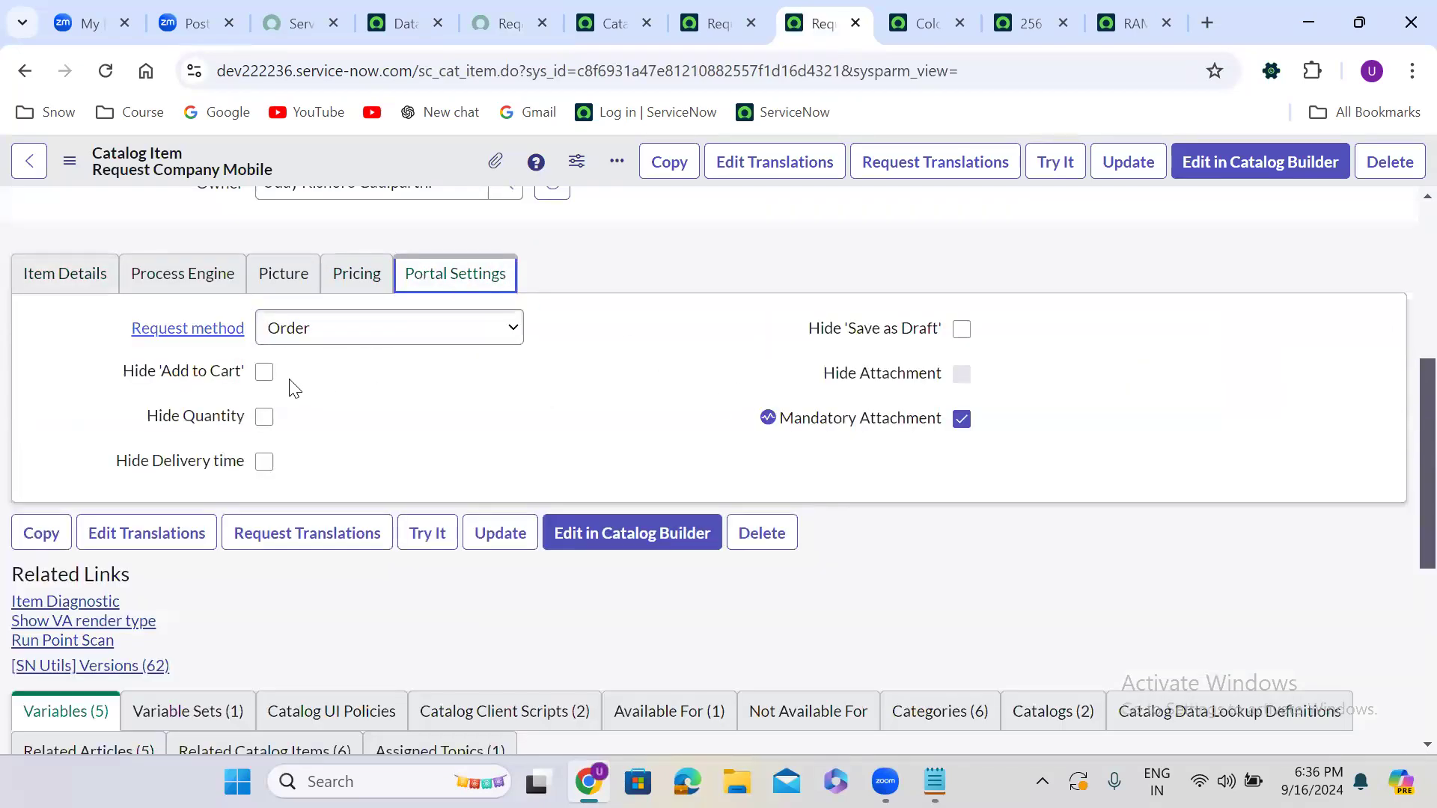
click(268, 371)
click(265, 415)
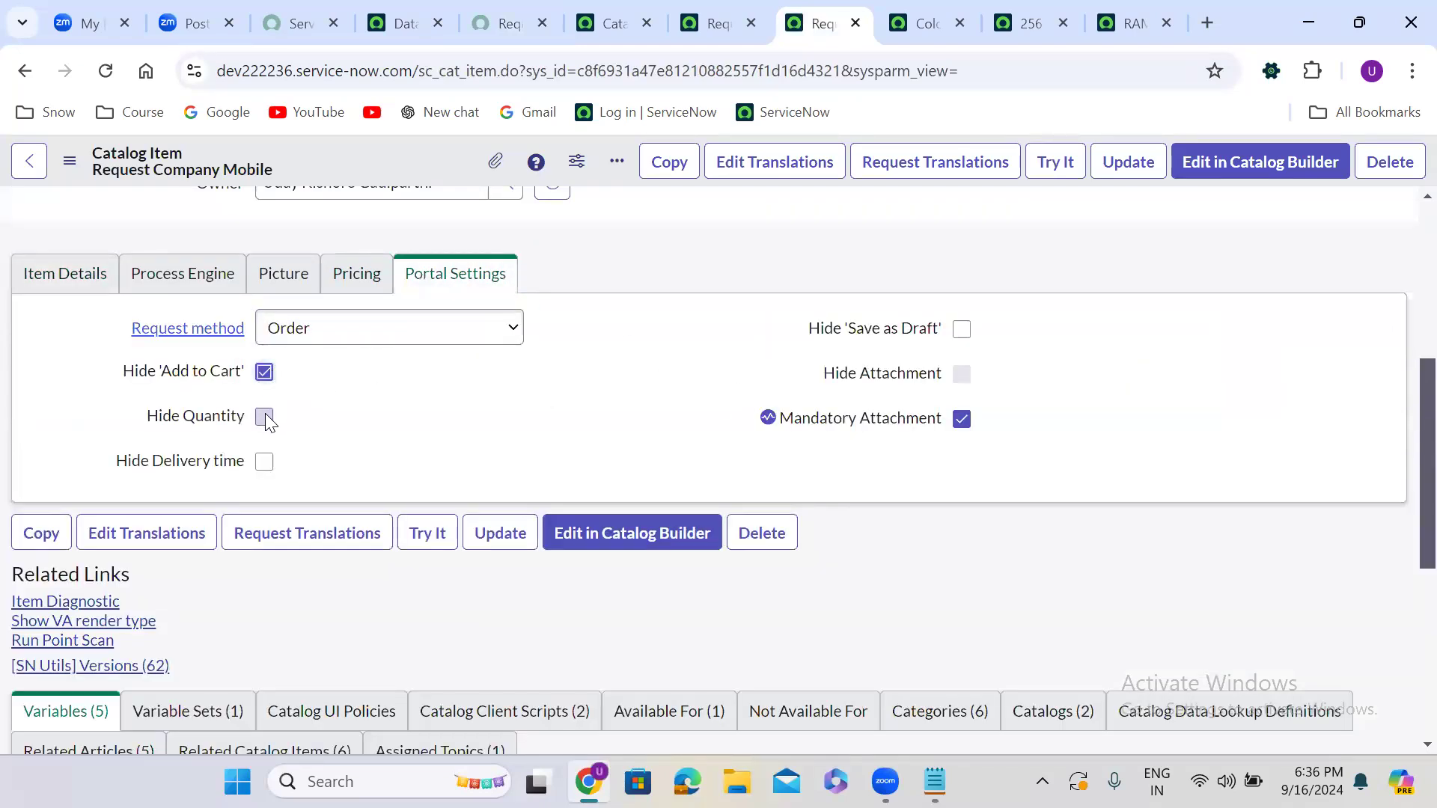
click(264, 461)
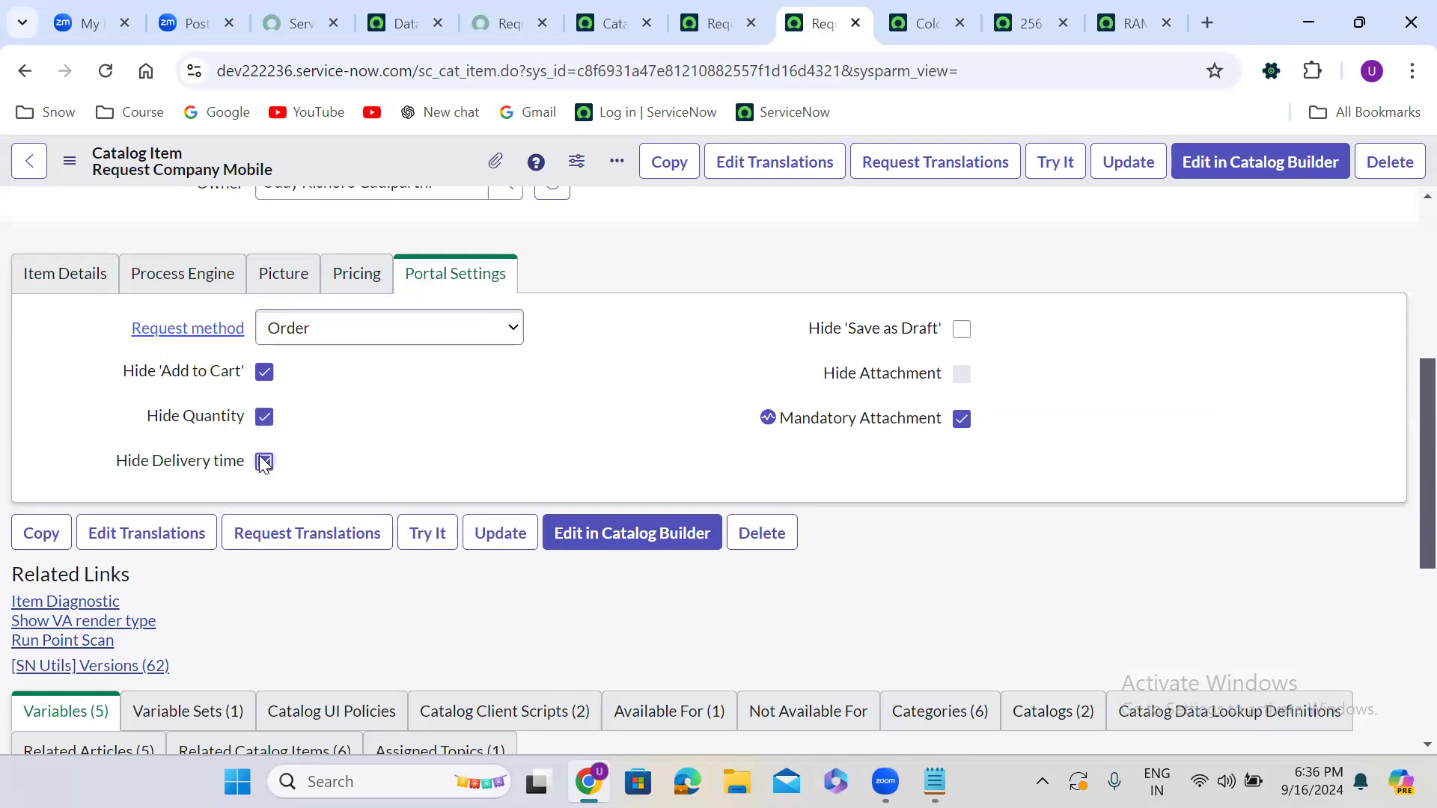
click(963, 329)
right_click(417, 162)
click(457, 180)
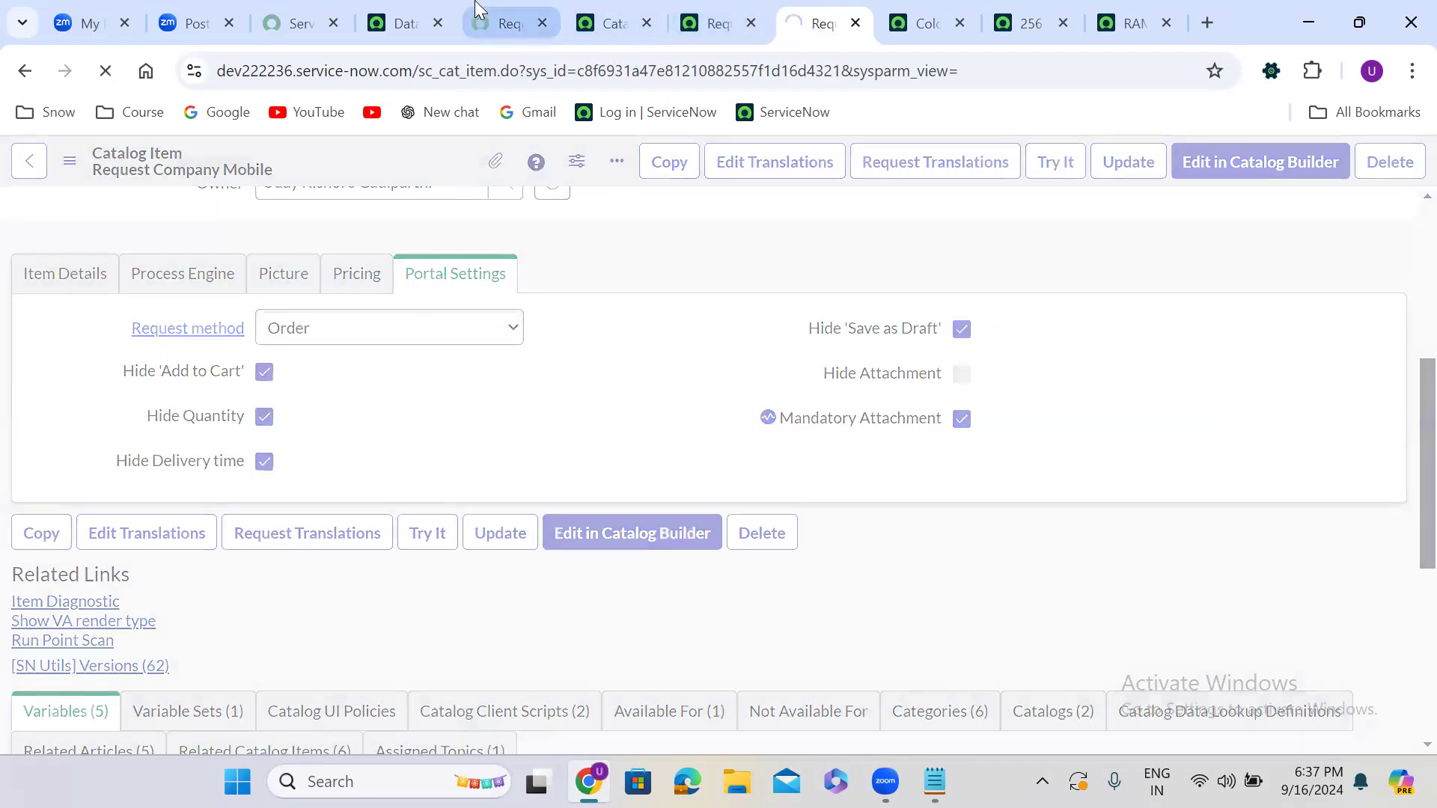
Reload the portal request form and check its ordering options and variable fields.
click(479, 9)
click(95, 75)
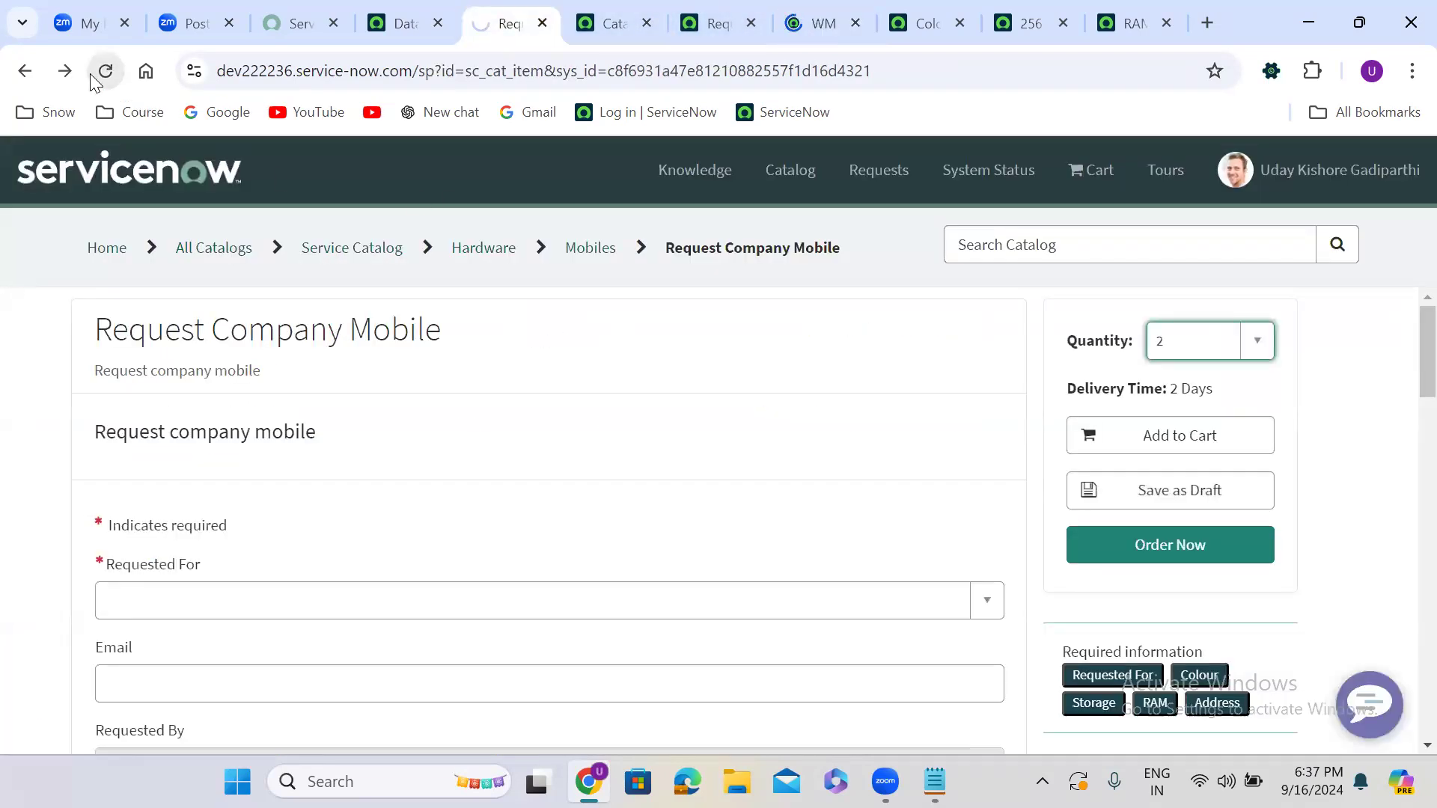
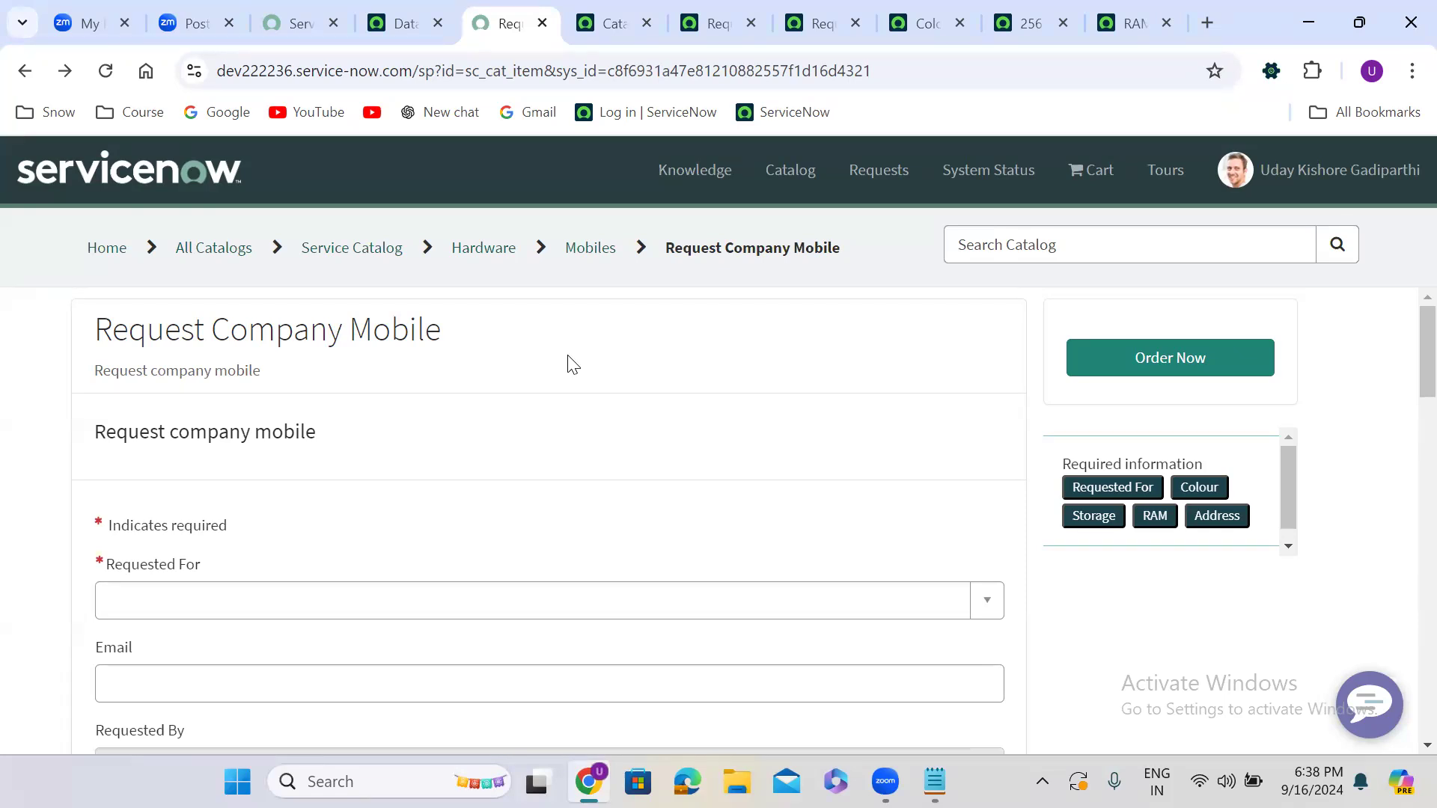
scroll(449, 432, down, 2)
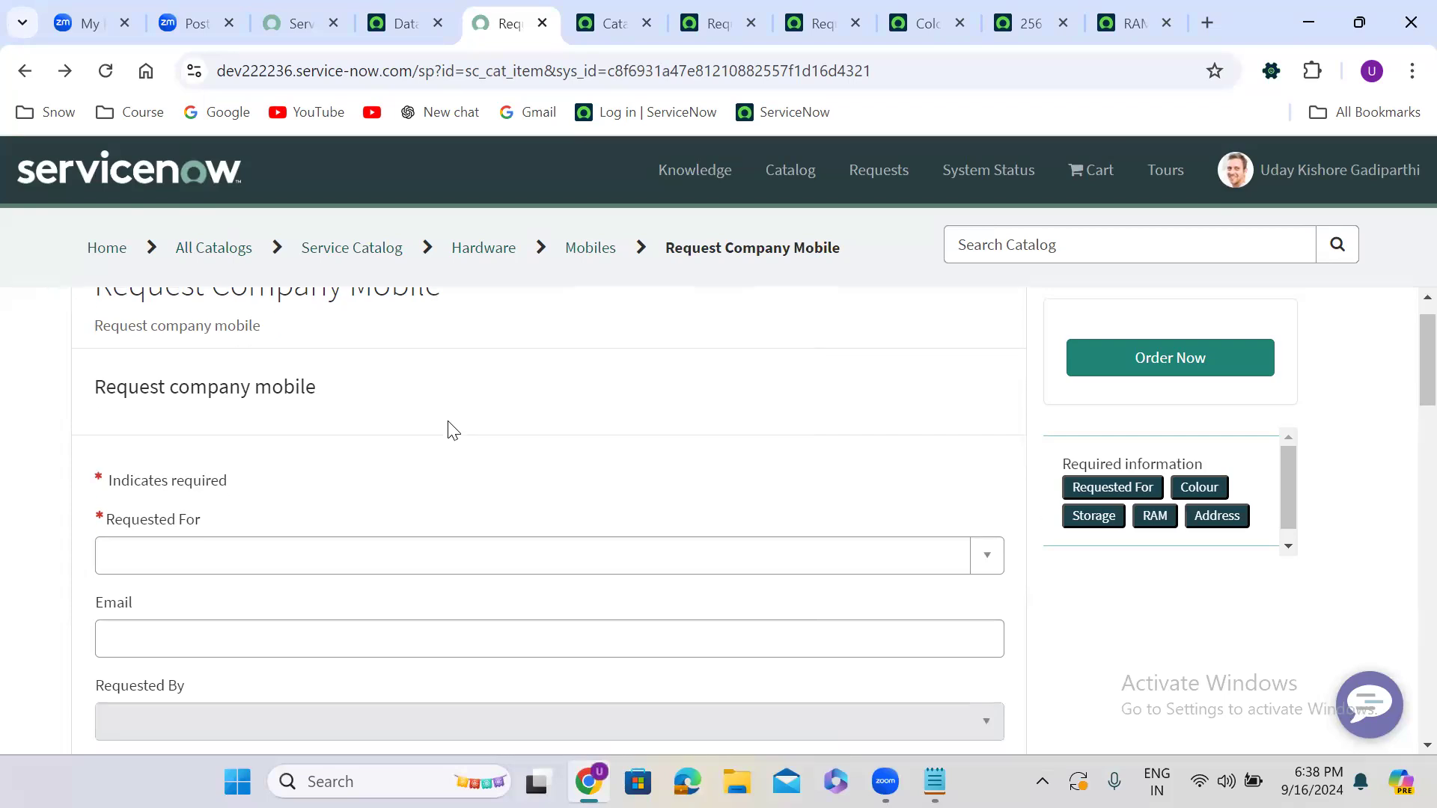
scroll(449, 431, down, 2)
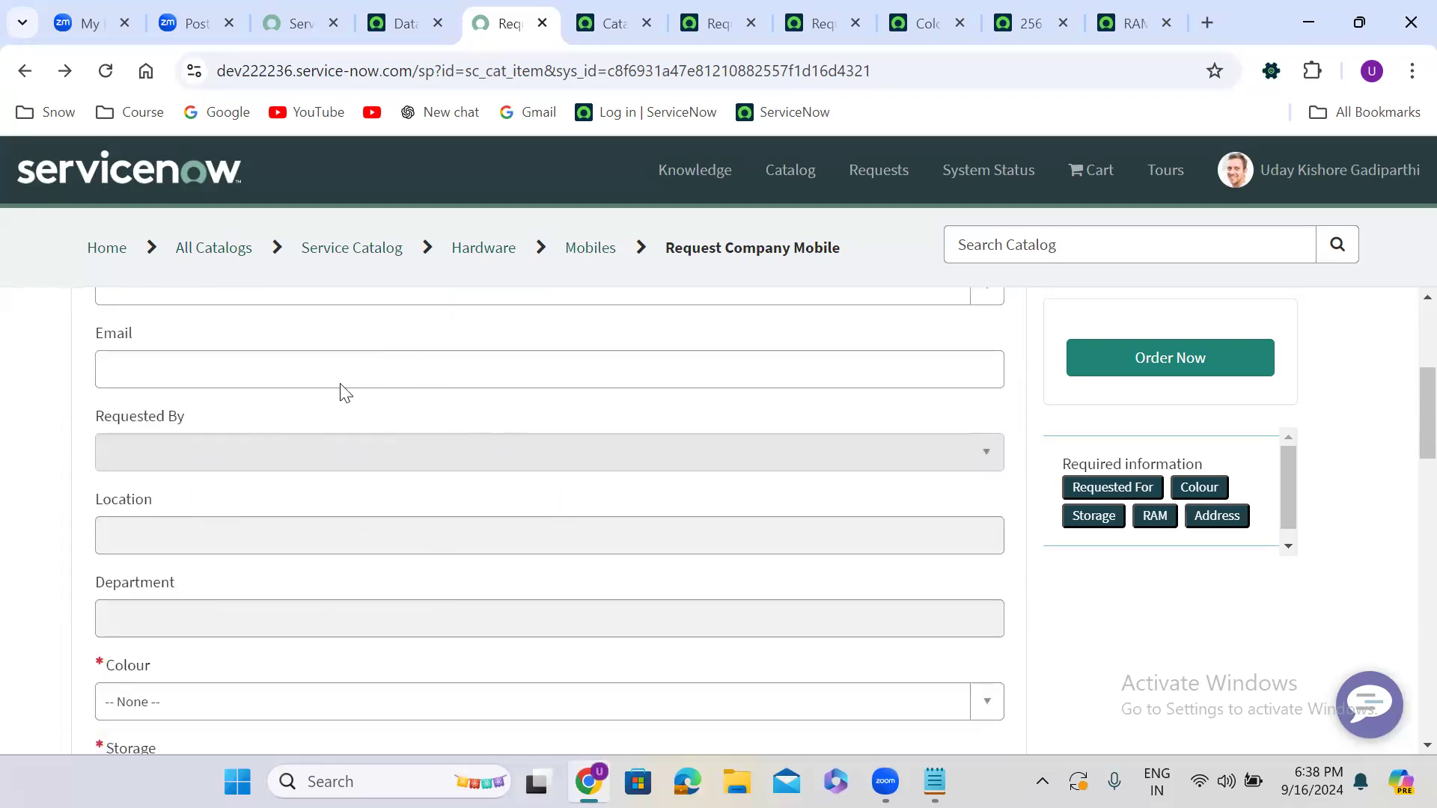
Go back to the catalog item record's Variables list and close all browser tabs that follow the record's tab.
click(811, 6)
scroll(607, 539, down, 3)
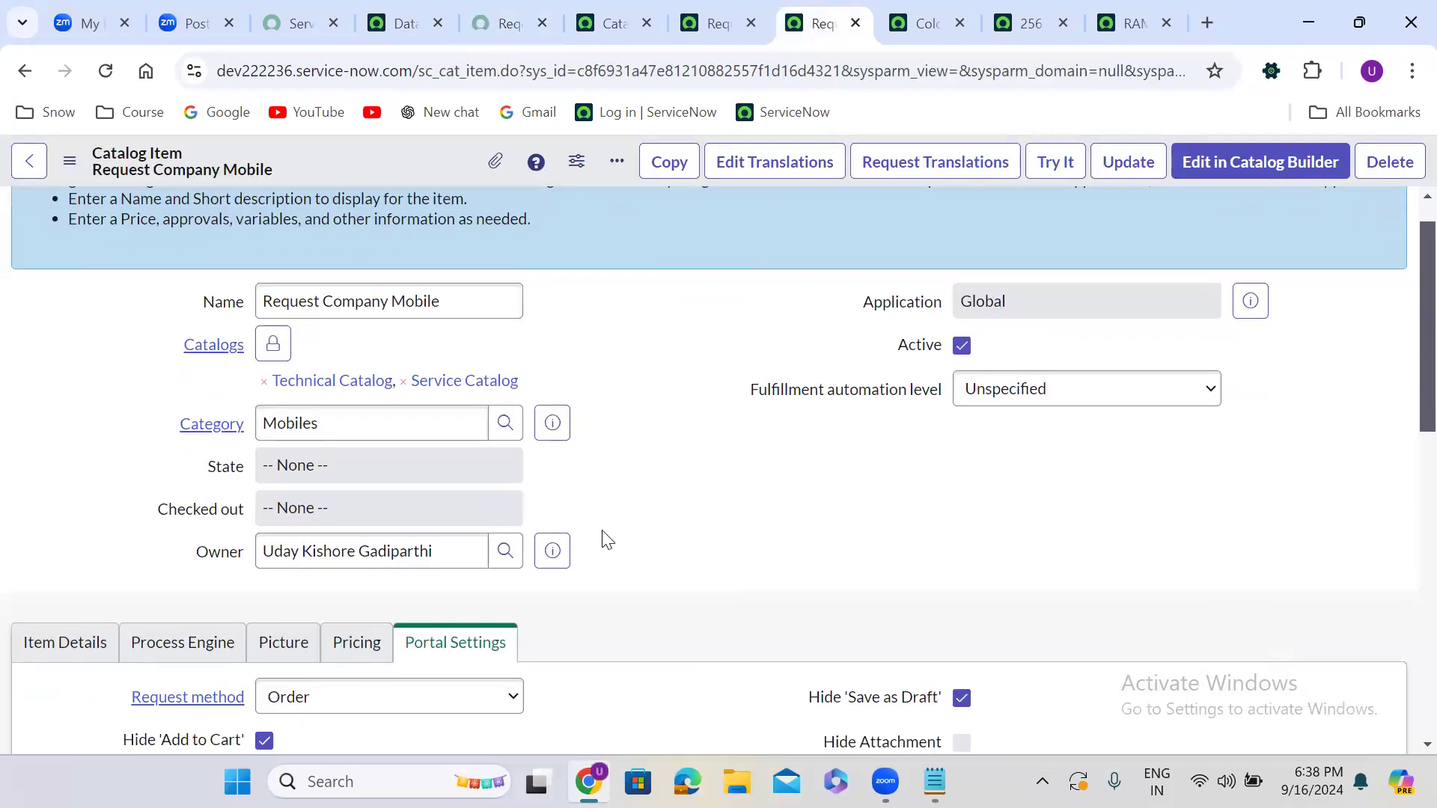
scroll(607, 539, down, 1)
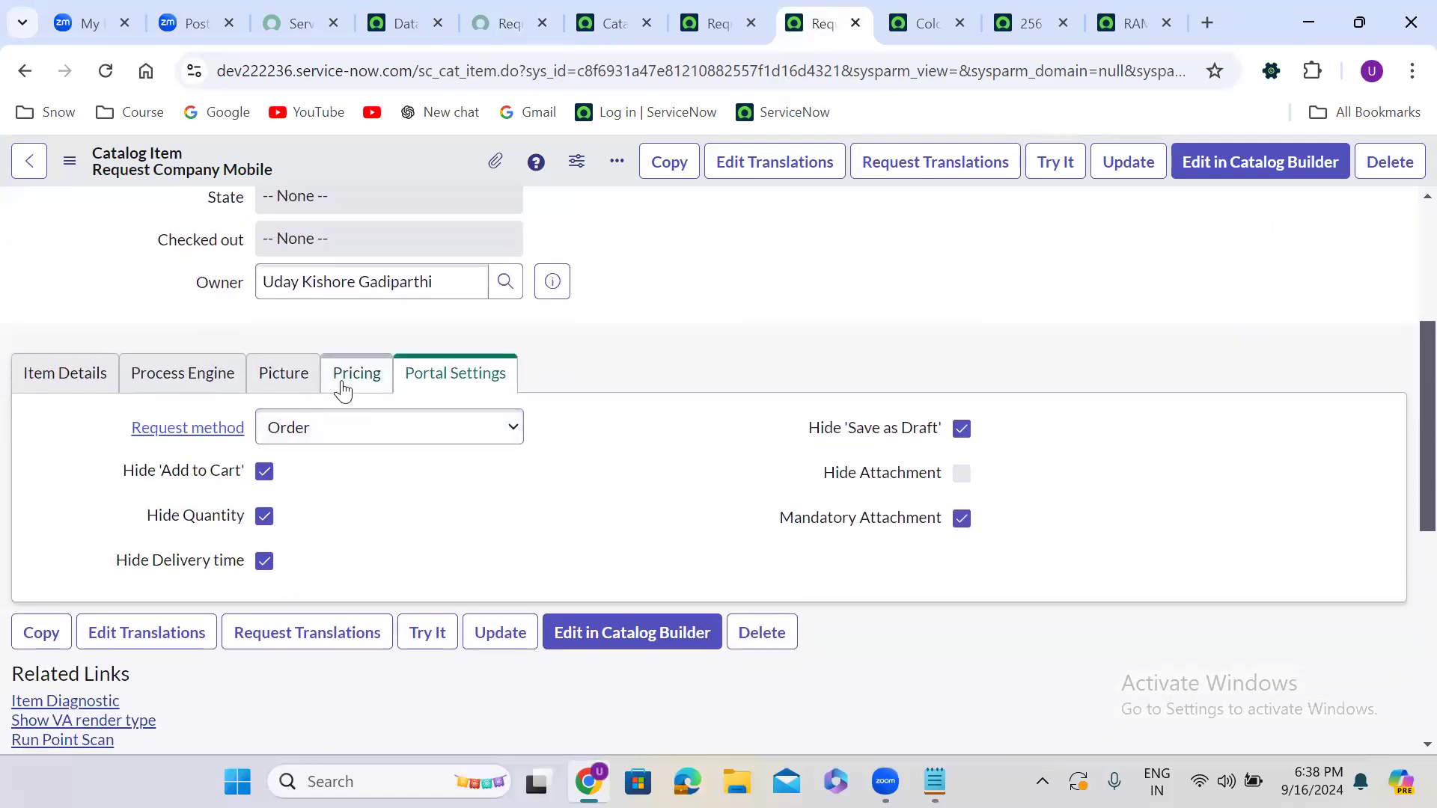
scroll(576, 358, down, 7)
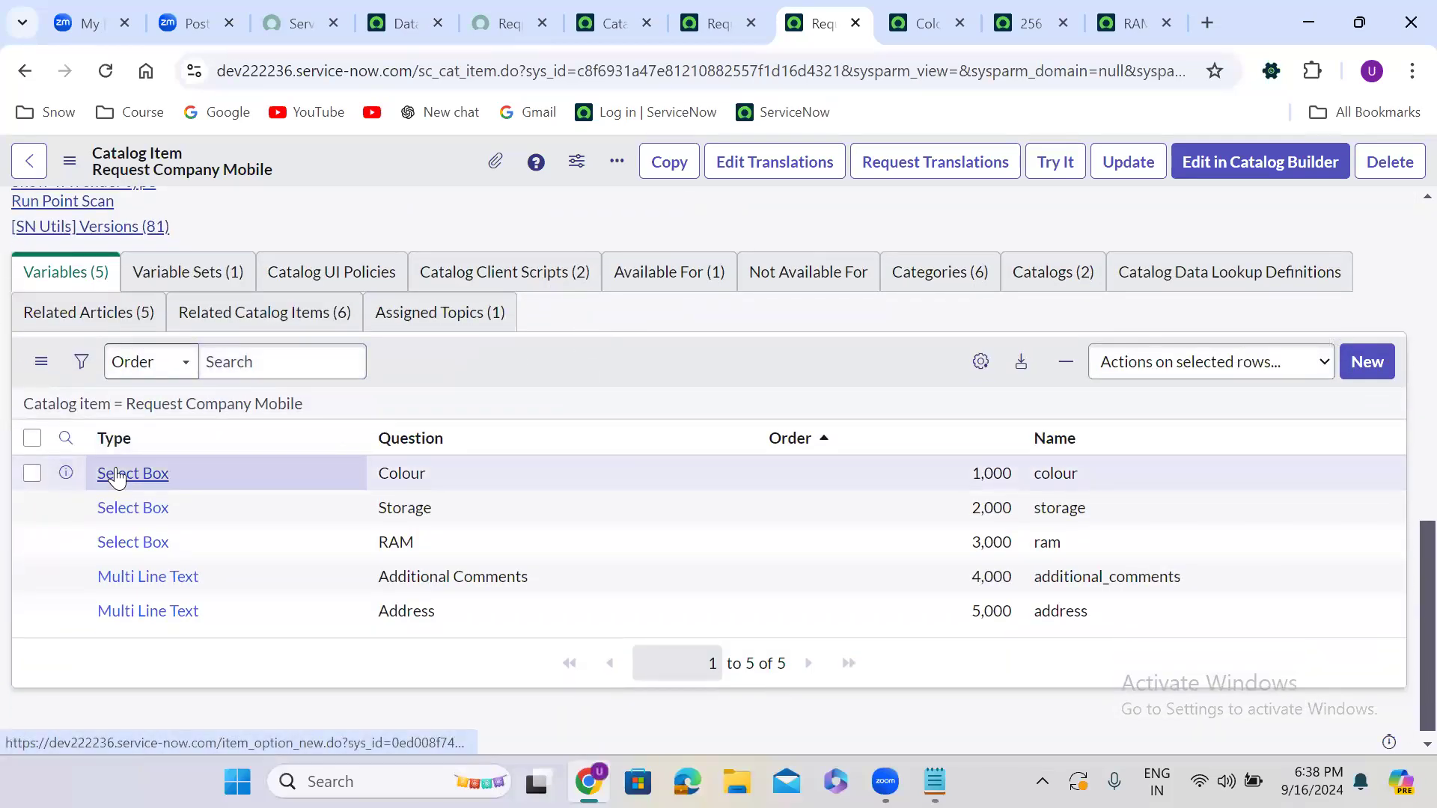
right_click(814, 3)
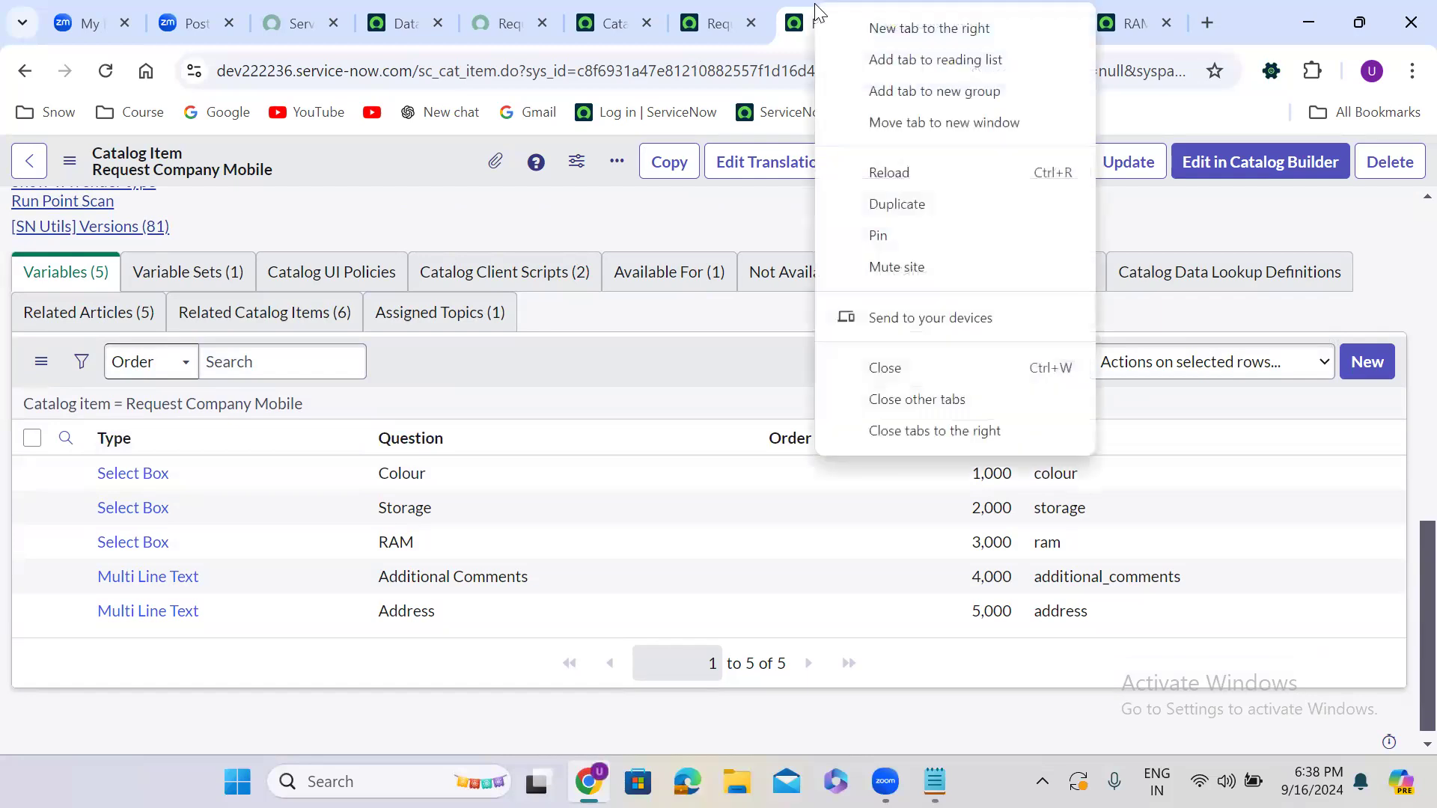
click(934, 431)
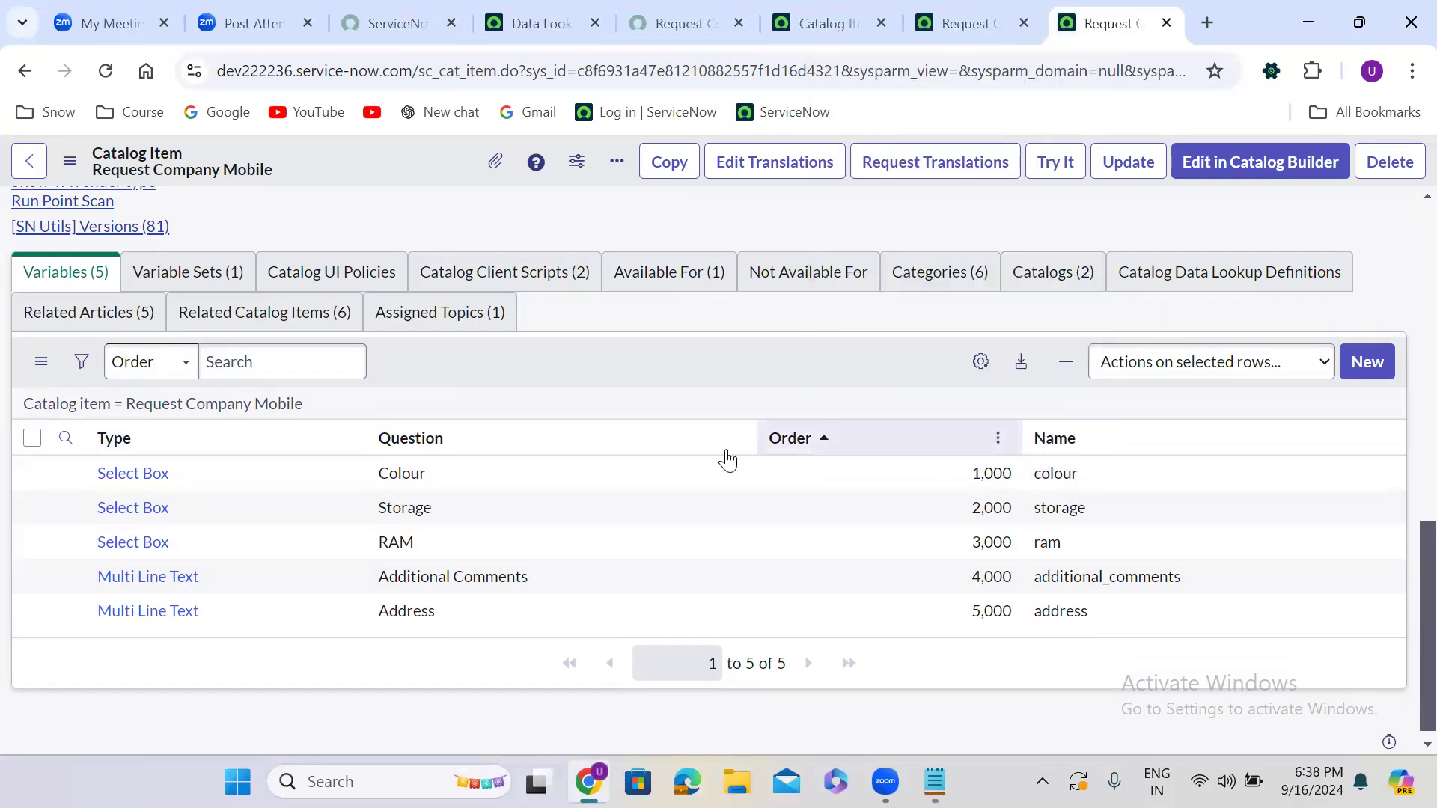
Open the Colour variable's record in a new browser tab and display its Permission settings.
right_click(65, 472)
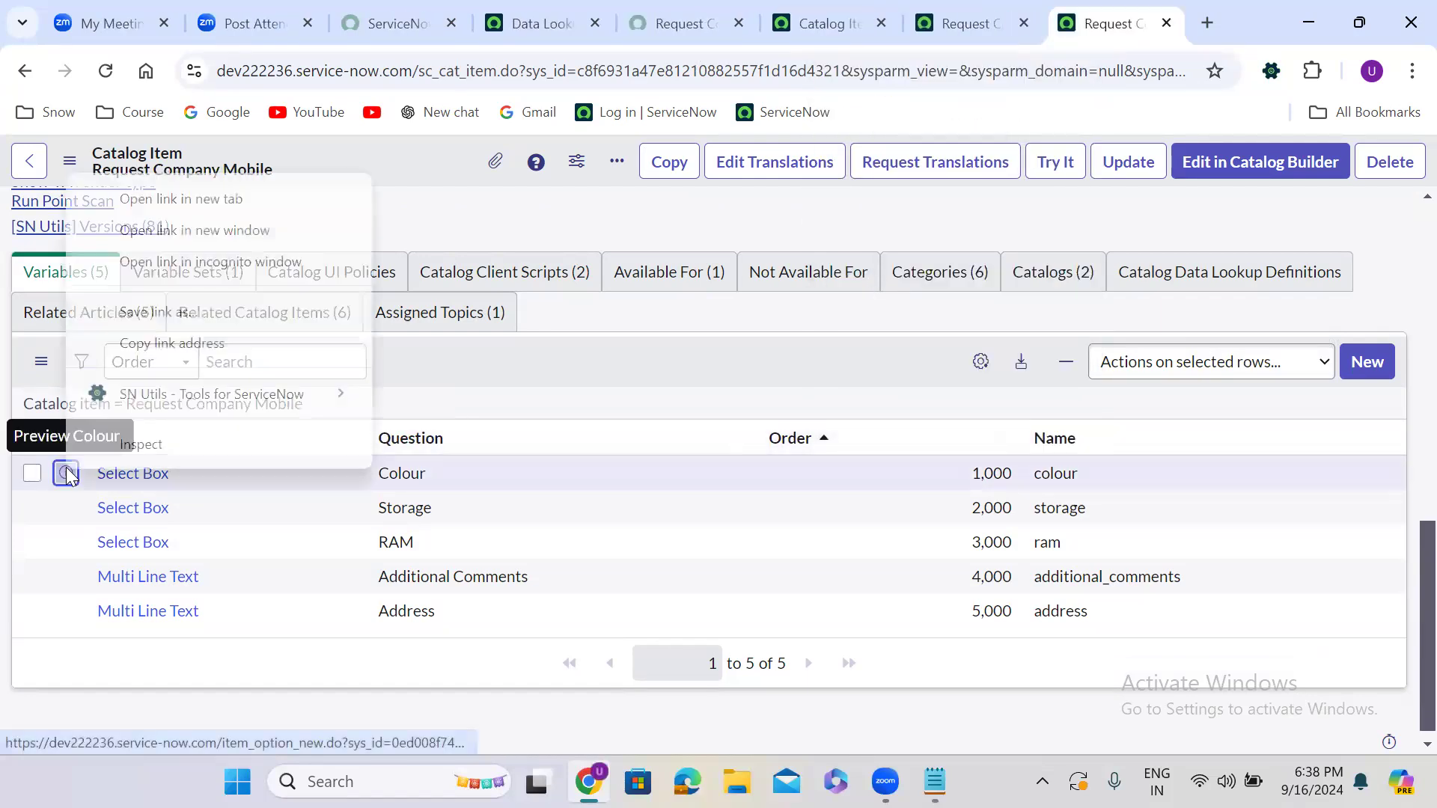
click(255, 198)
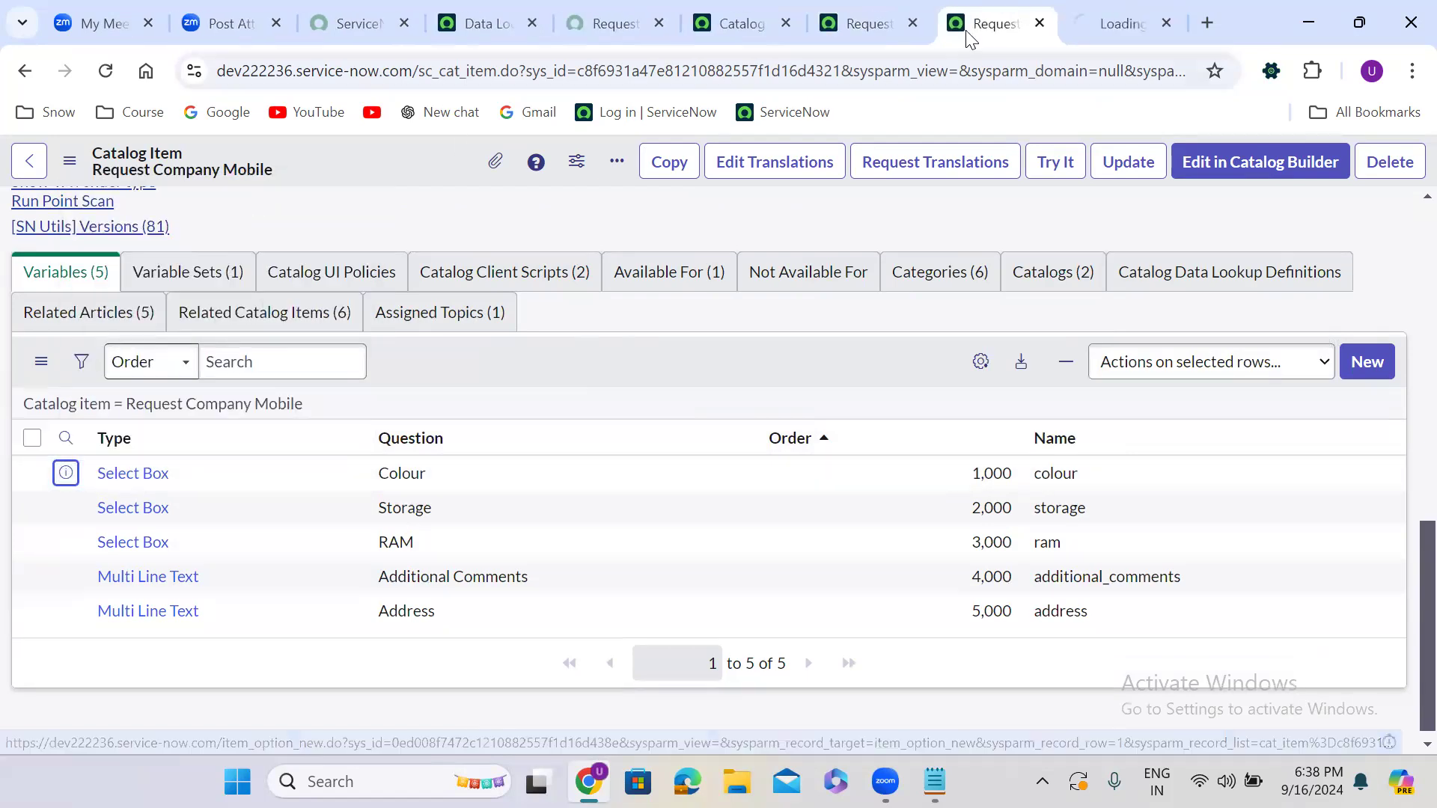
click(1071, 17)
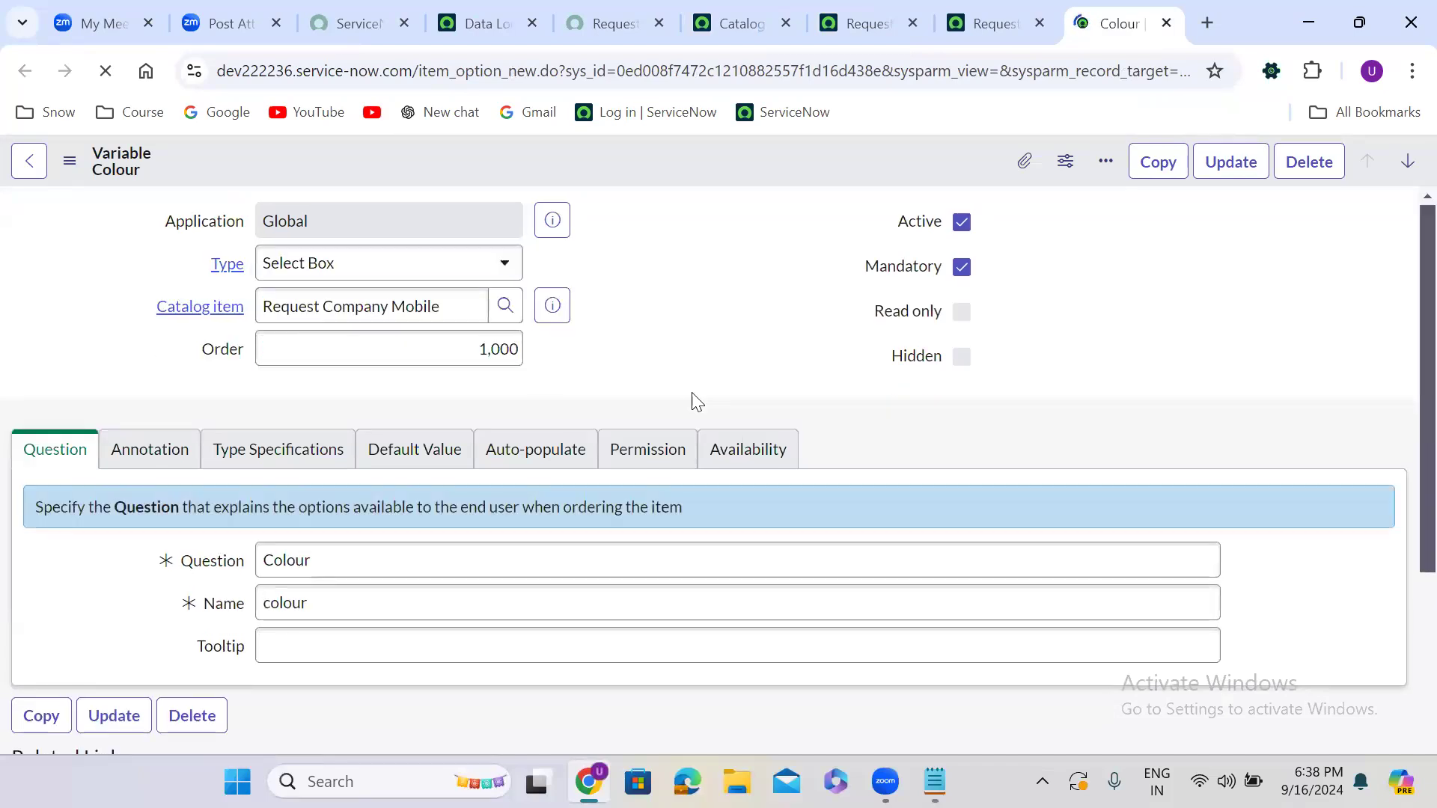
click(648, 451)
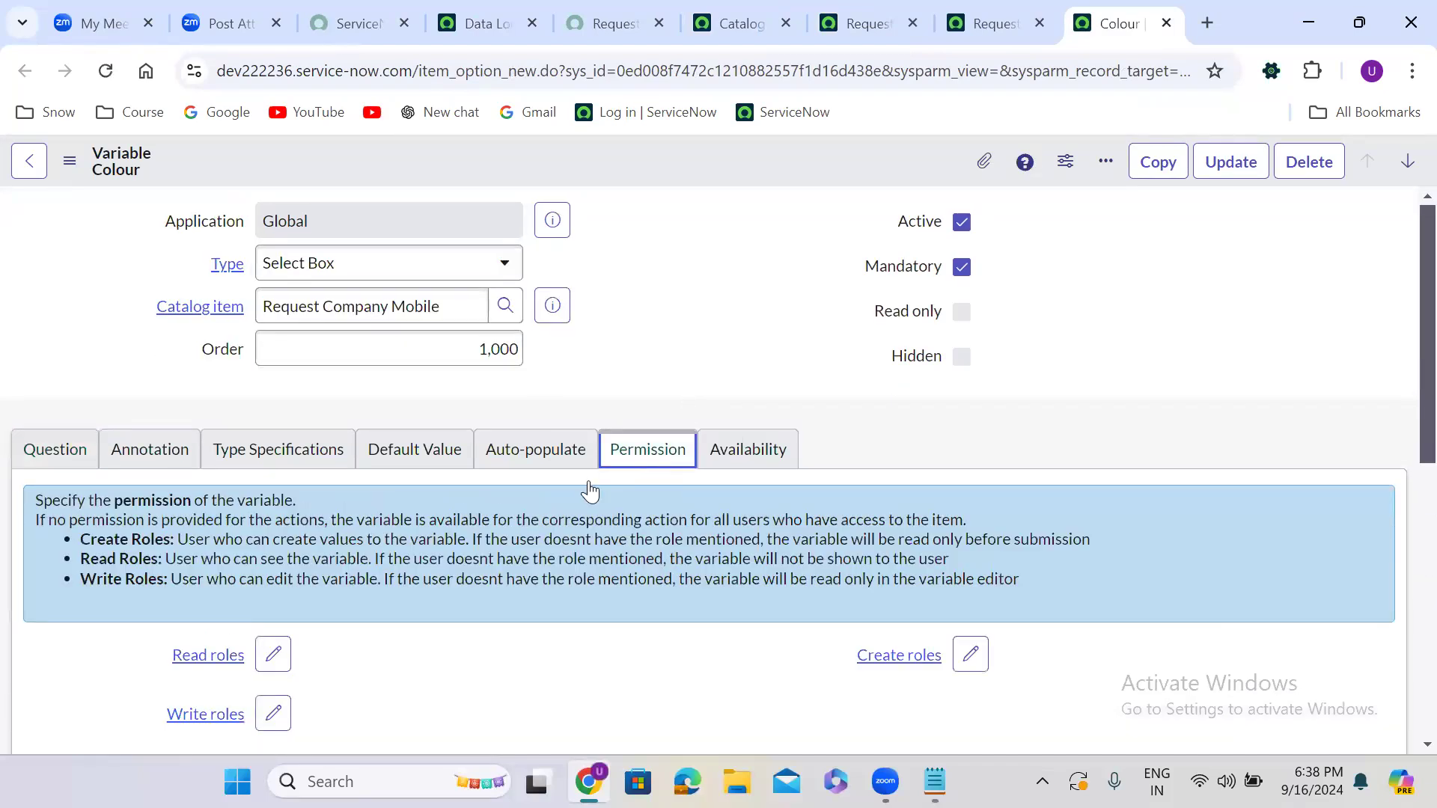
scroll(505, 545, down, 1)
scroll(504, 554, down, 2)
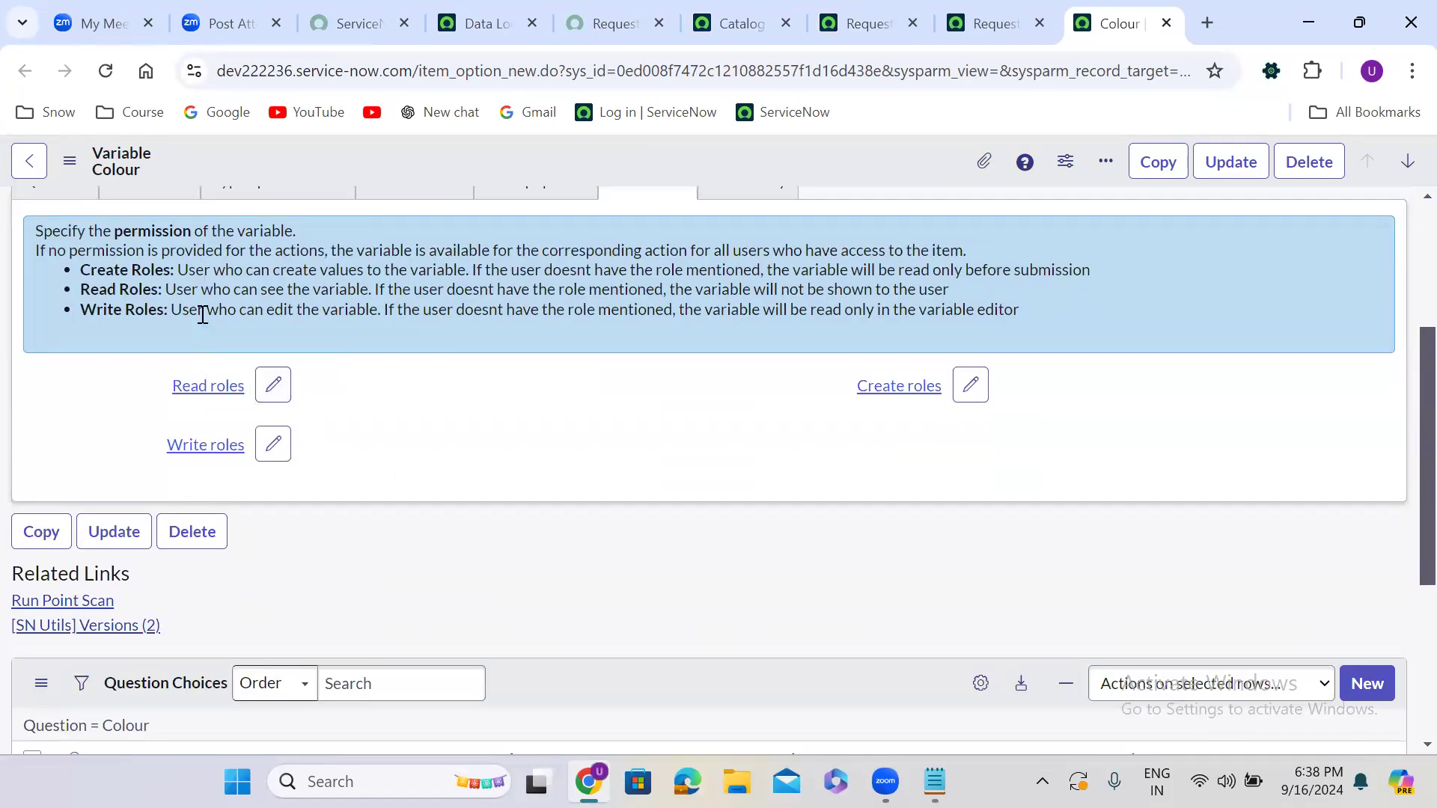
Read the explanations of Create Roles, Read Roles and Write Roles in the Colour variable's permission notes.
drag(183, 272, 468, 274)
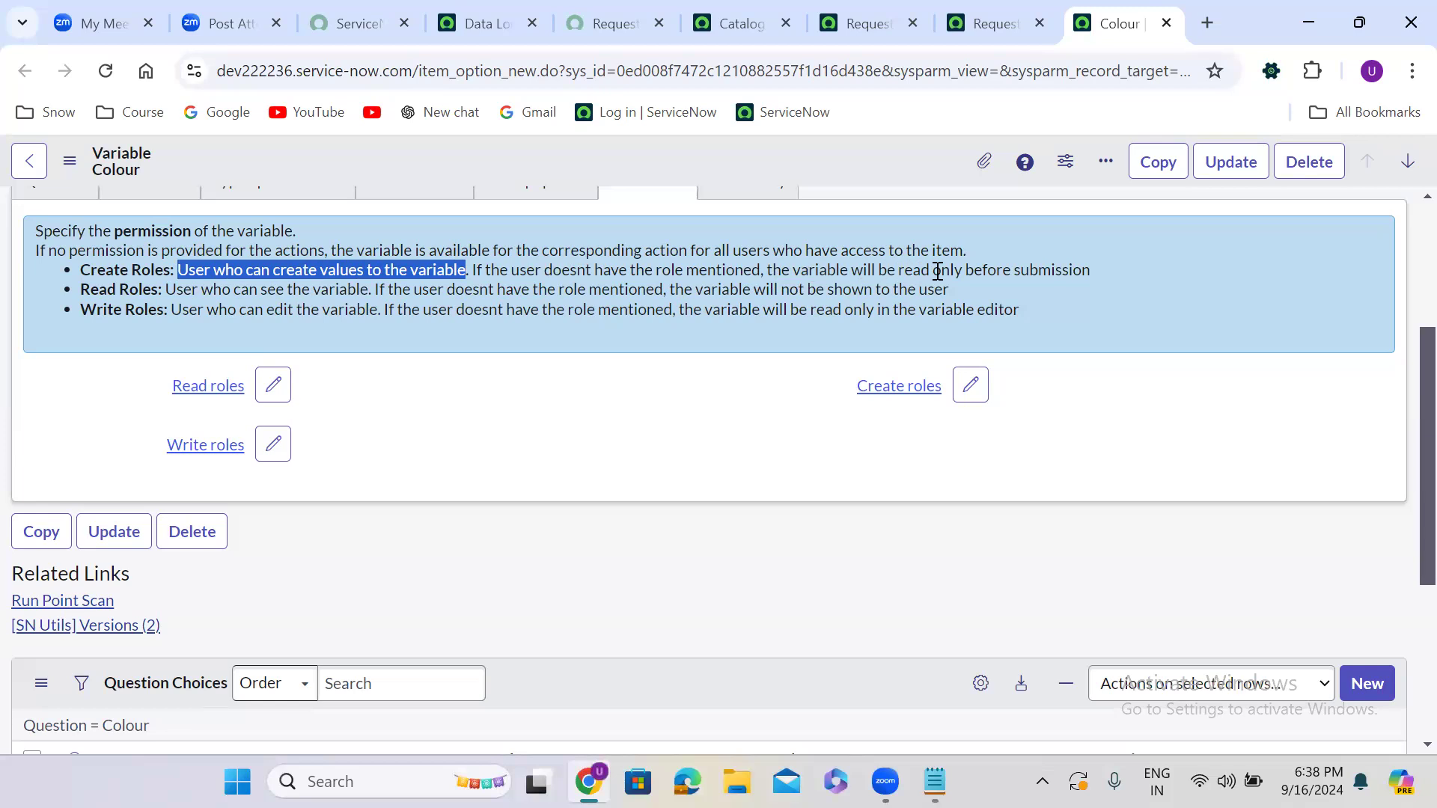
click(1085, 274)
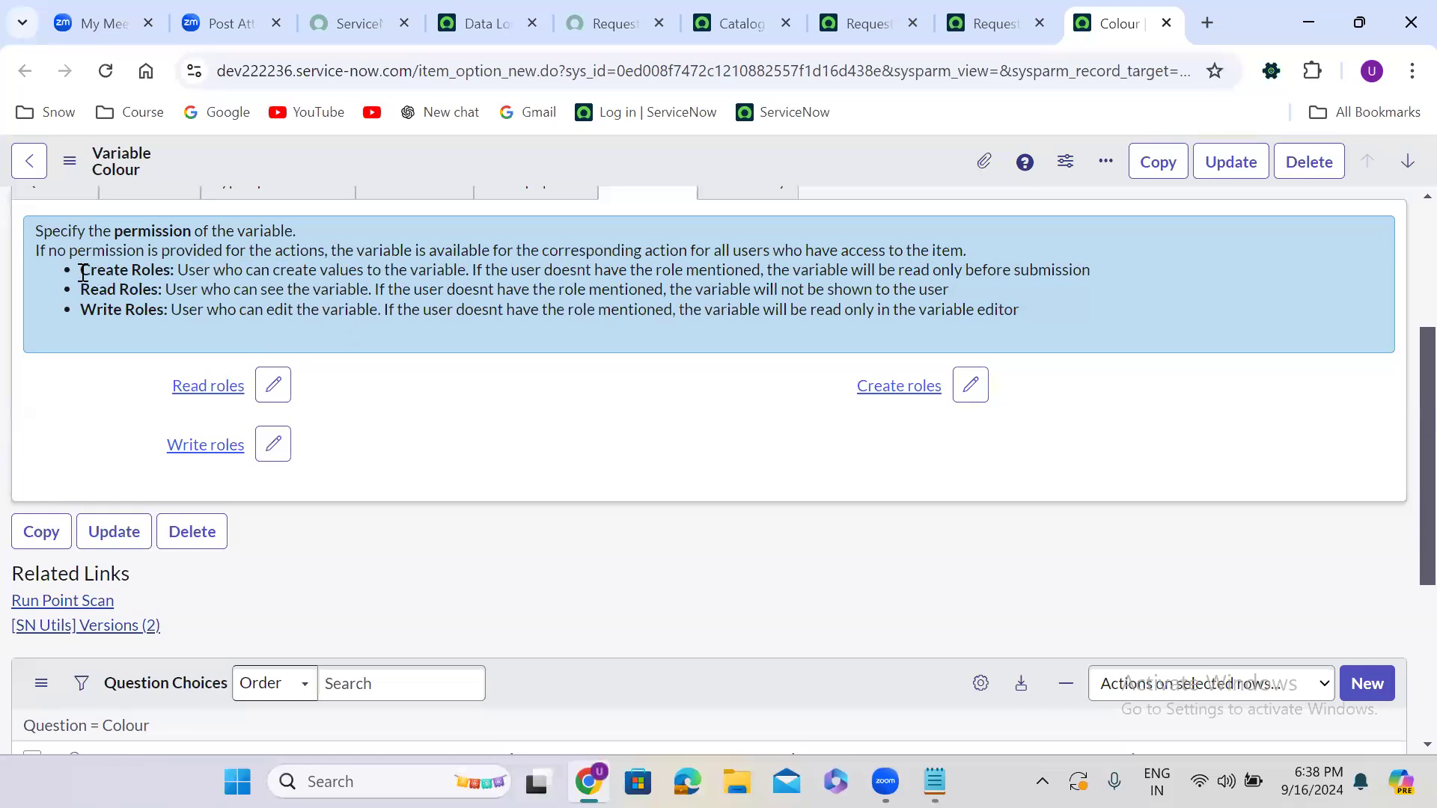
drag(83, 274, 471, 274)
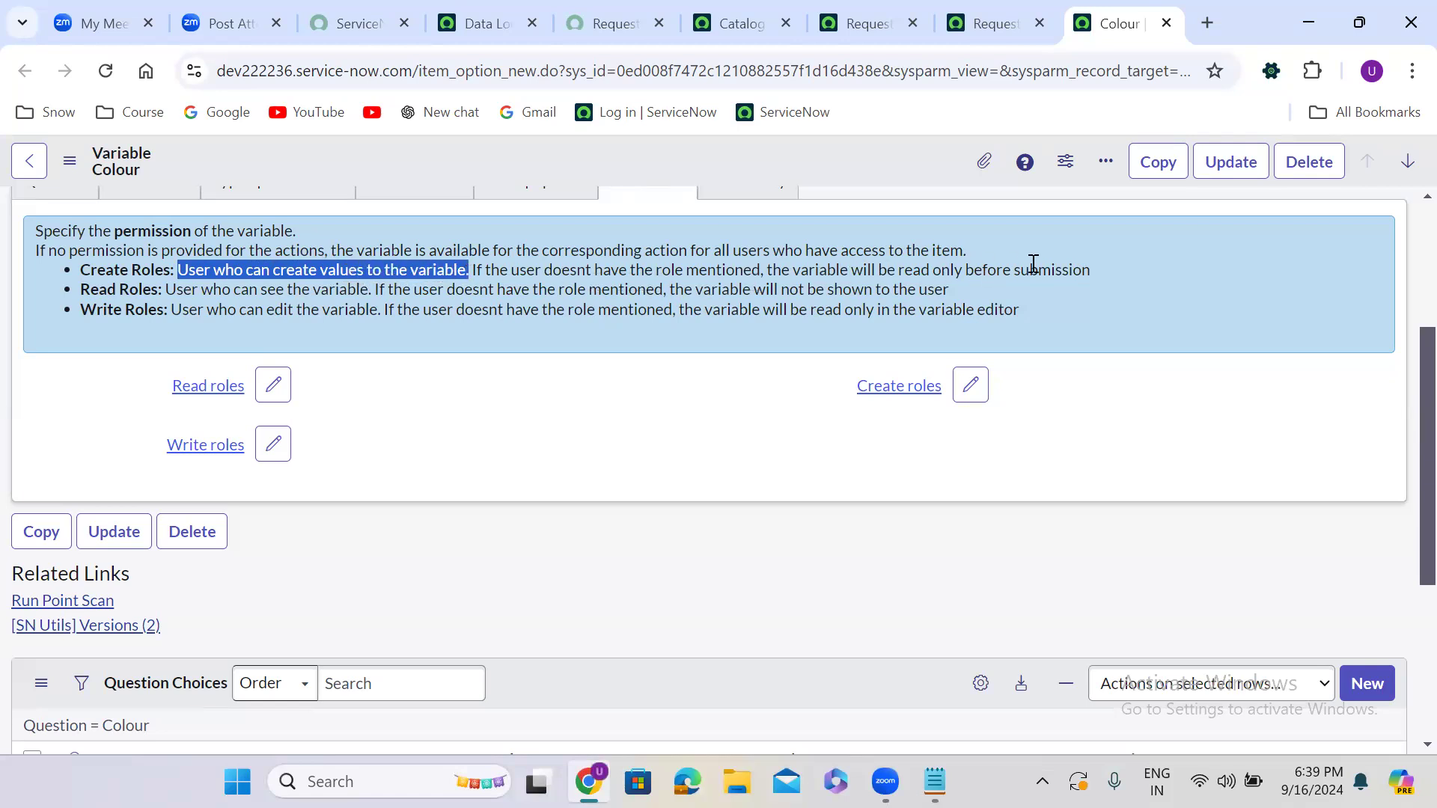
click(1119, 282)
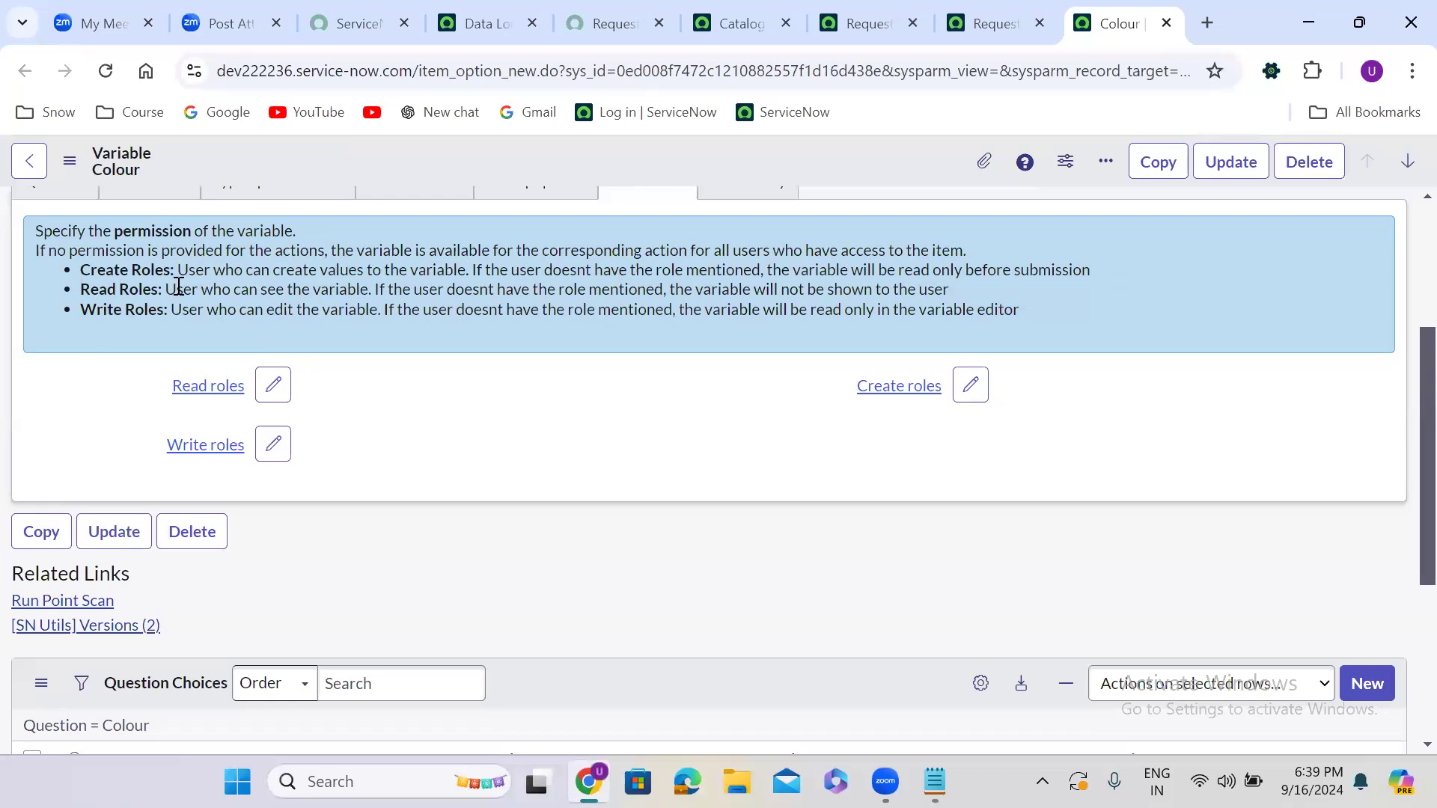
drag(174, 290, 362, 297)
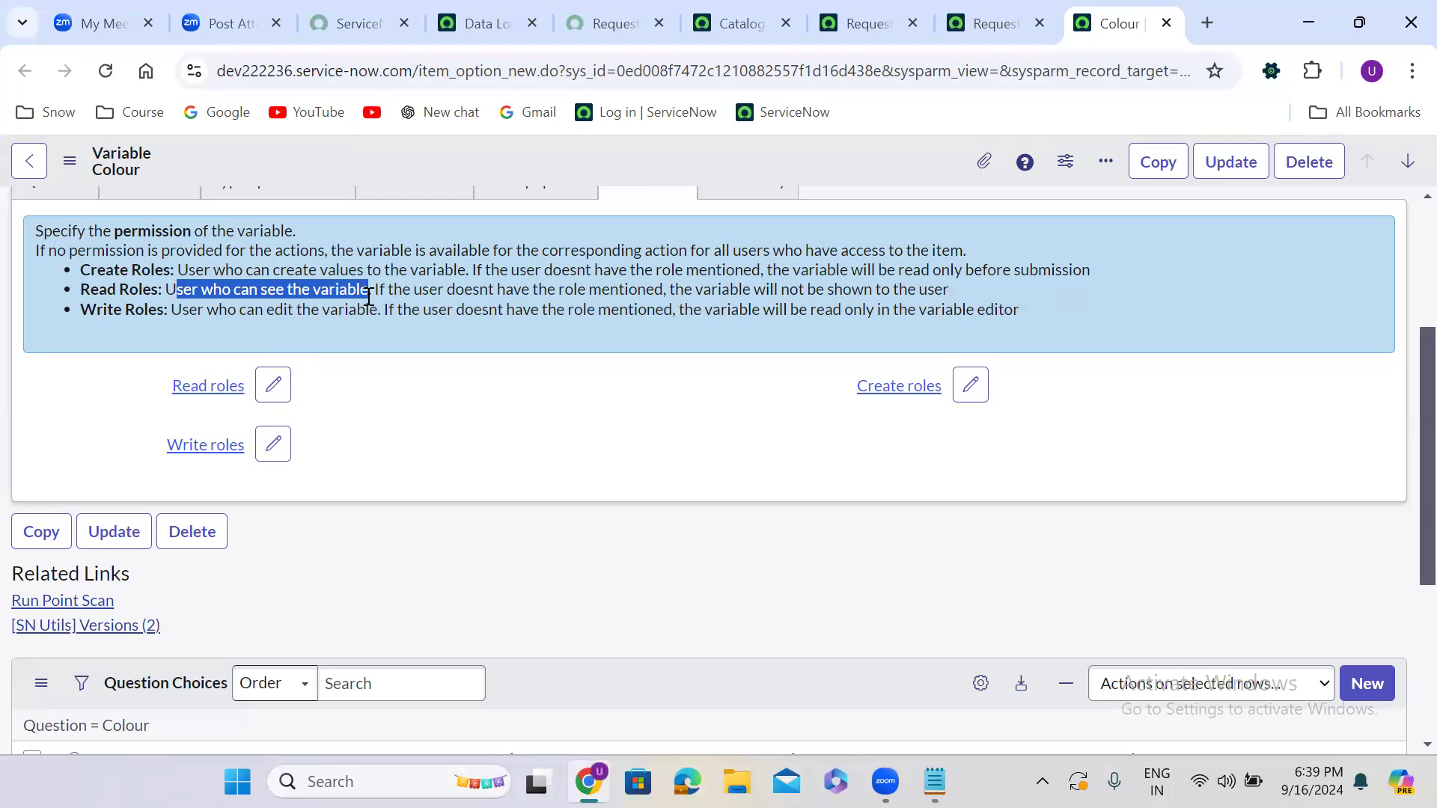
drag(374, 291, 960, 294)
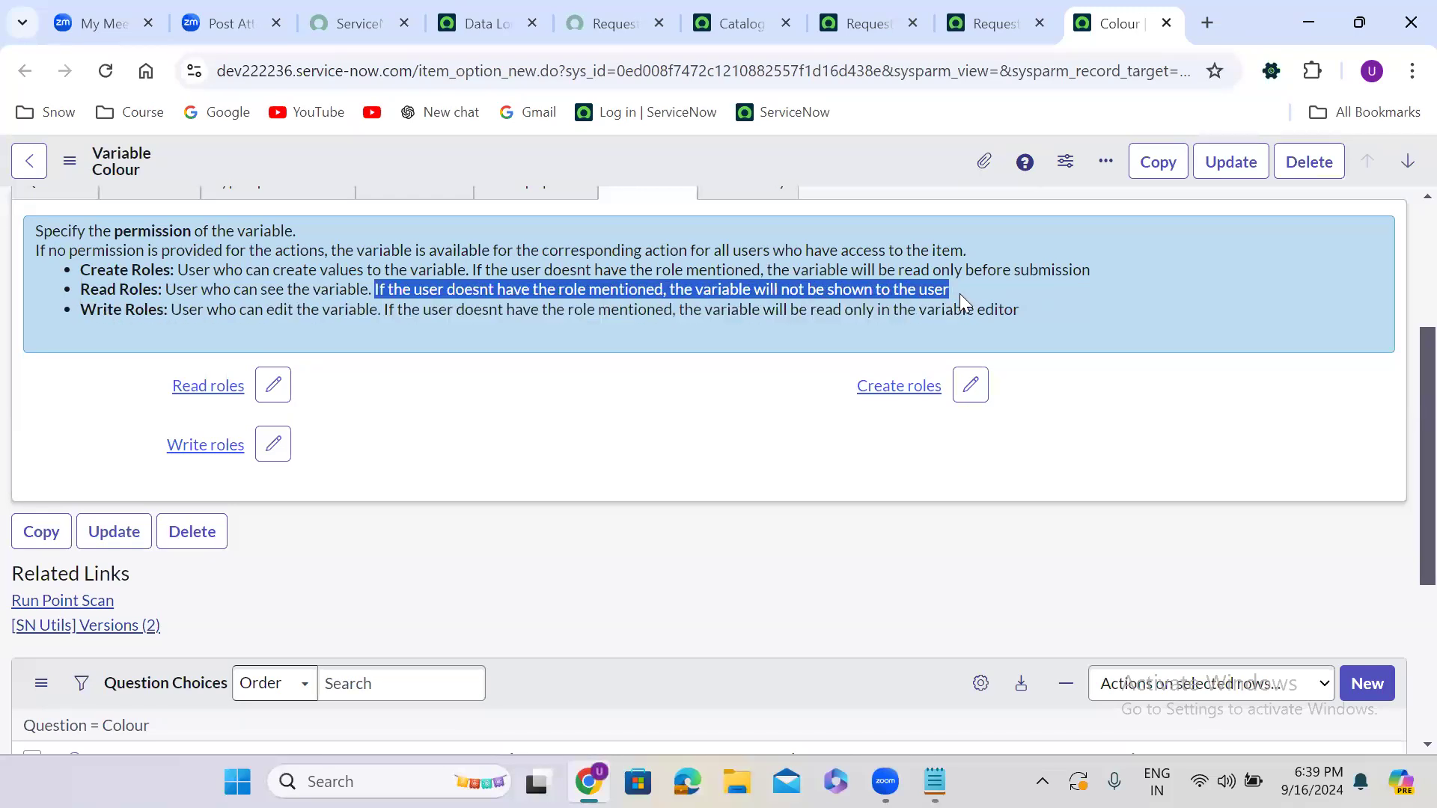
click(272, 314)
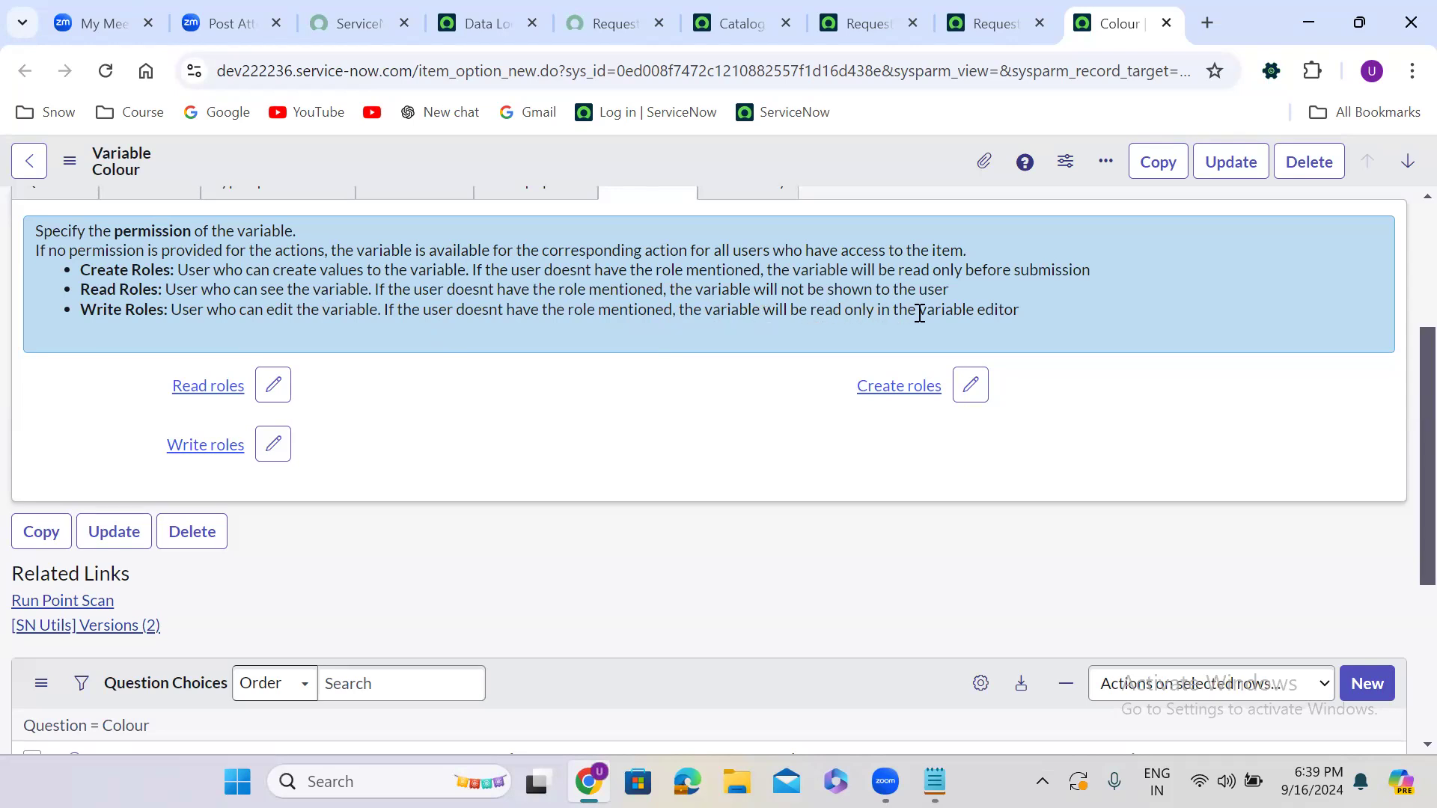
drag(1021, 313, 52, 306)
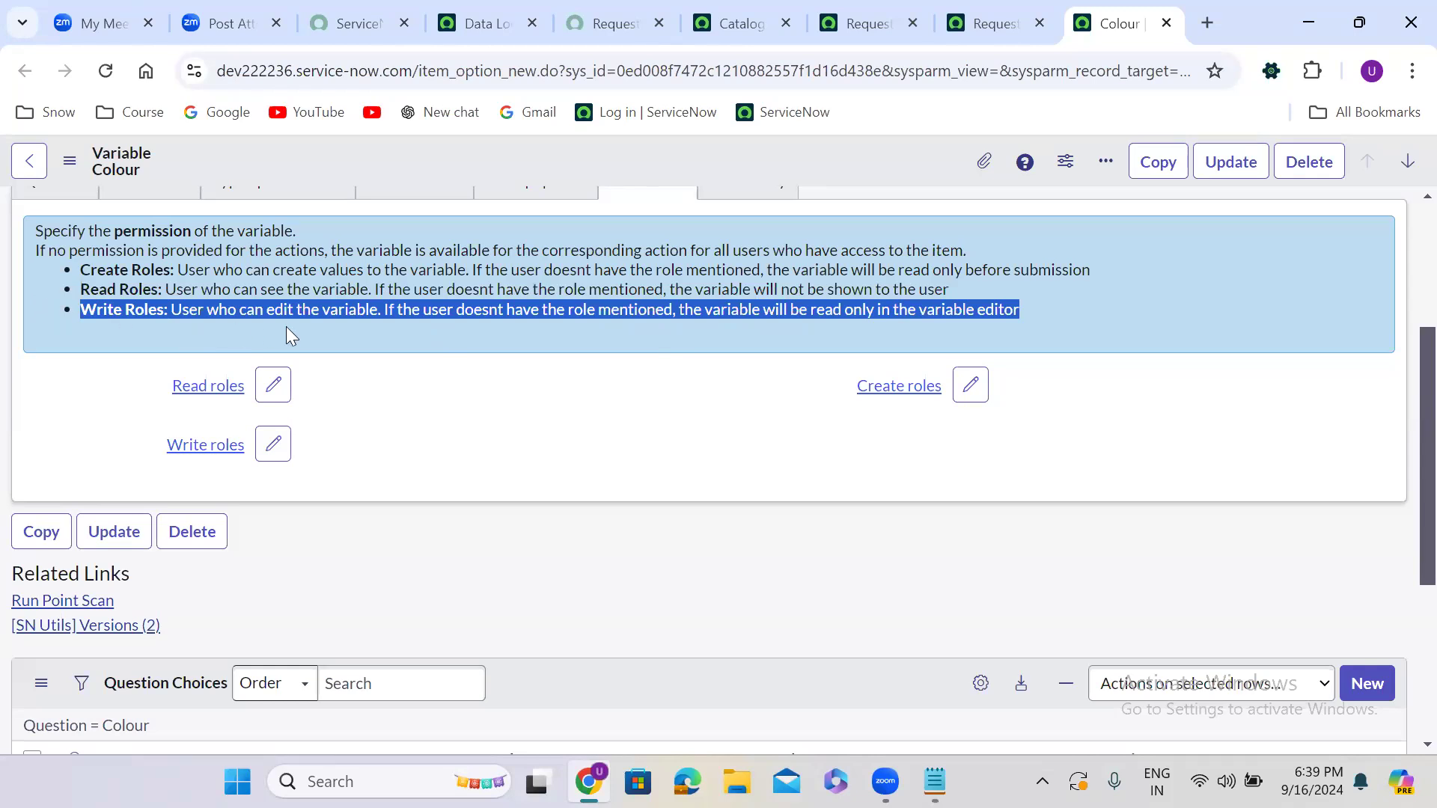
click(310, 320)
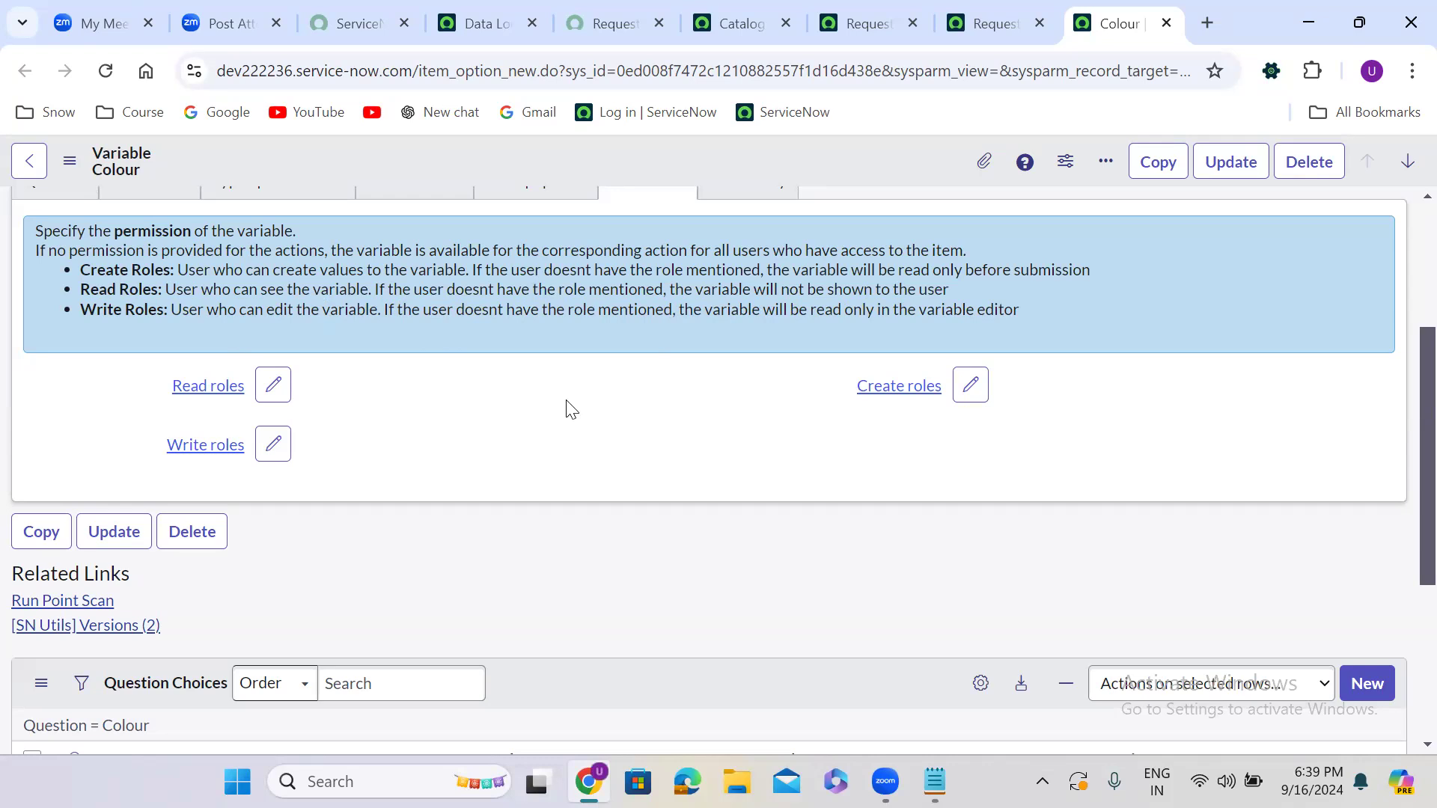
Add the admin role to the Colour variable's Create roles and save the record.
click(970, 385)
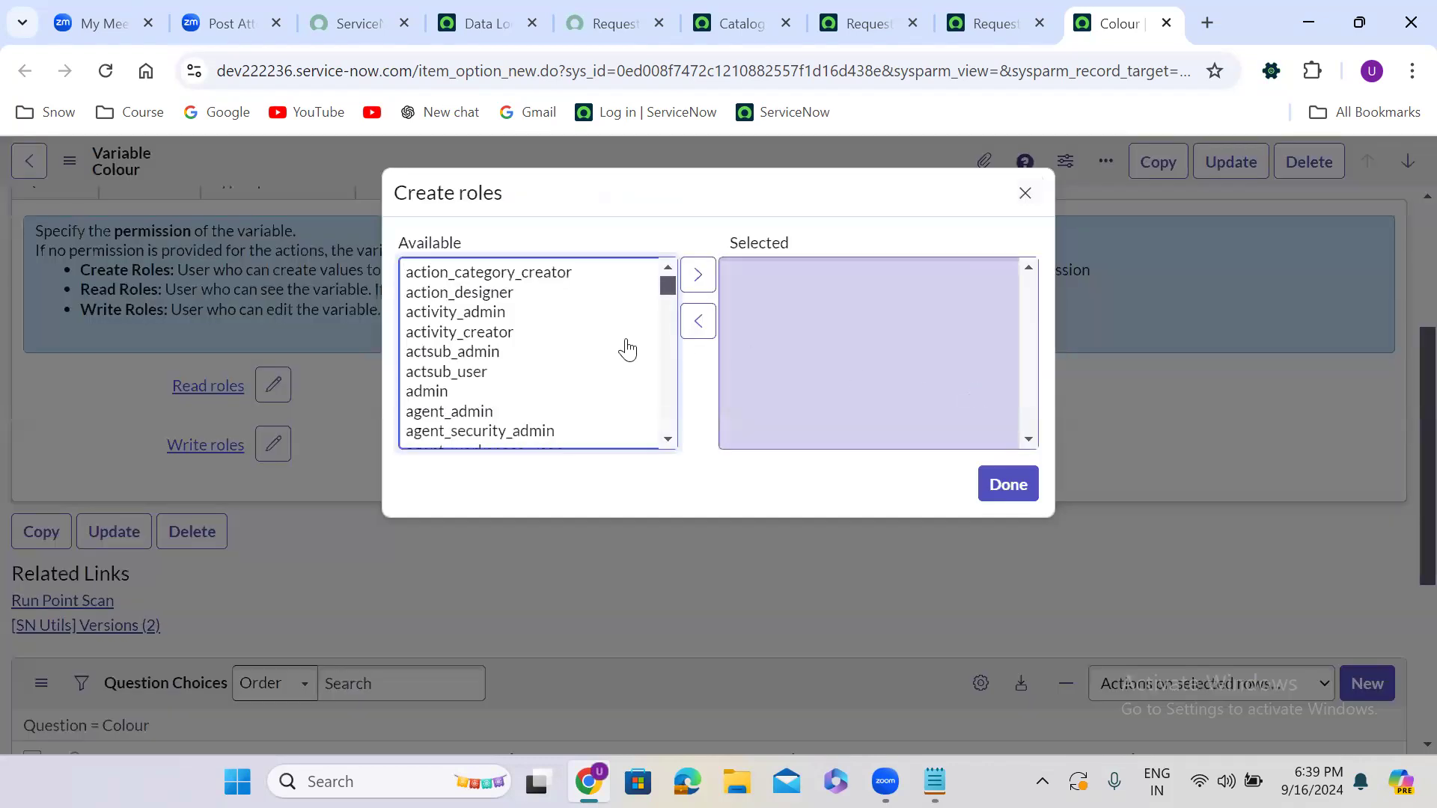
double_click(430, 391)
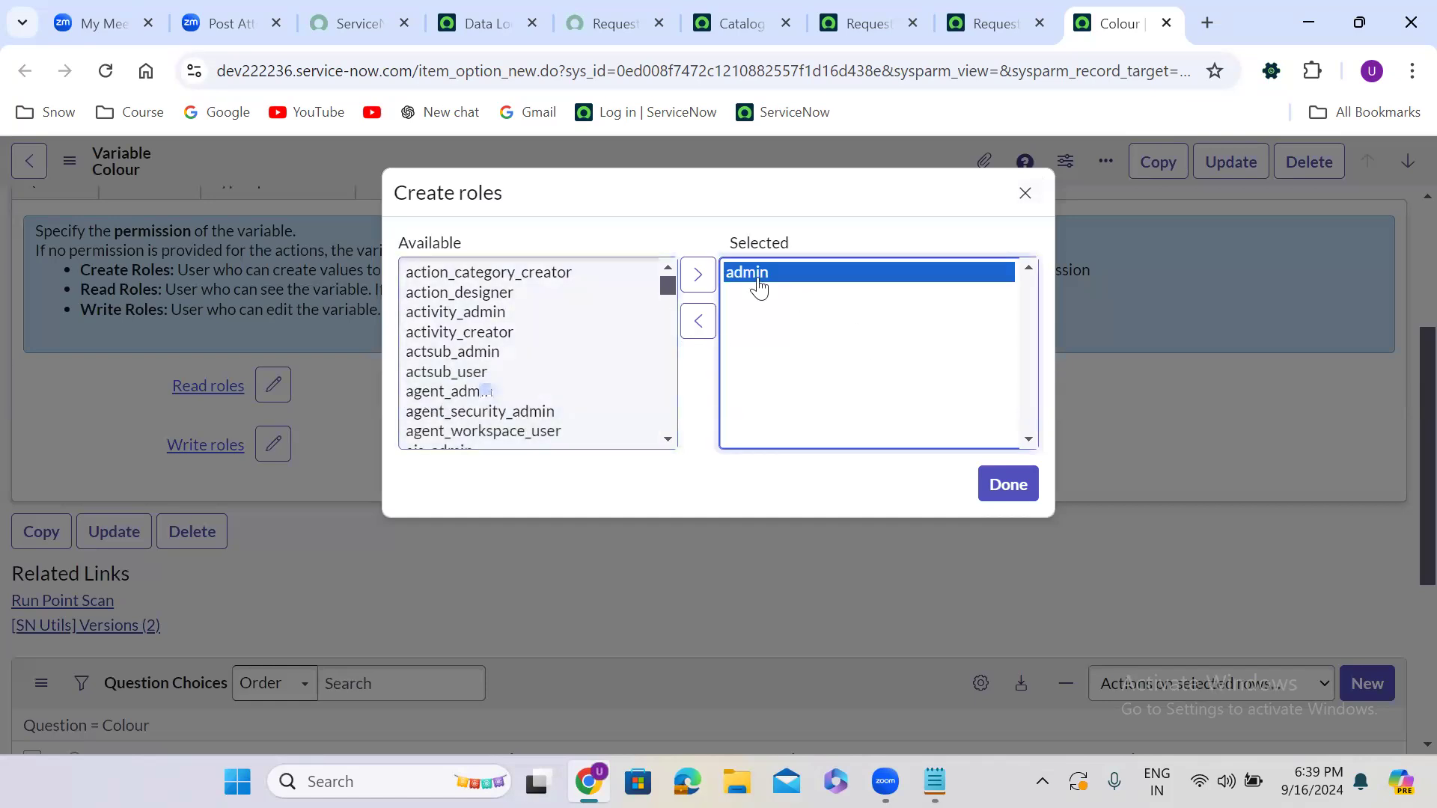
click(1022, 485)
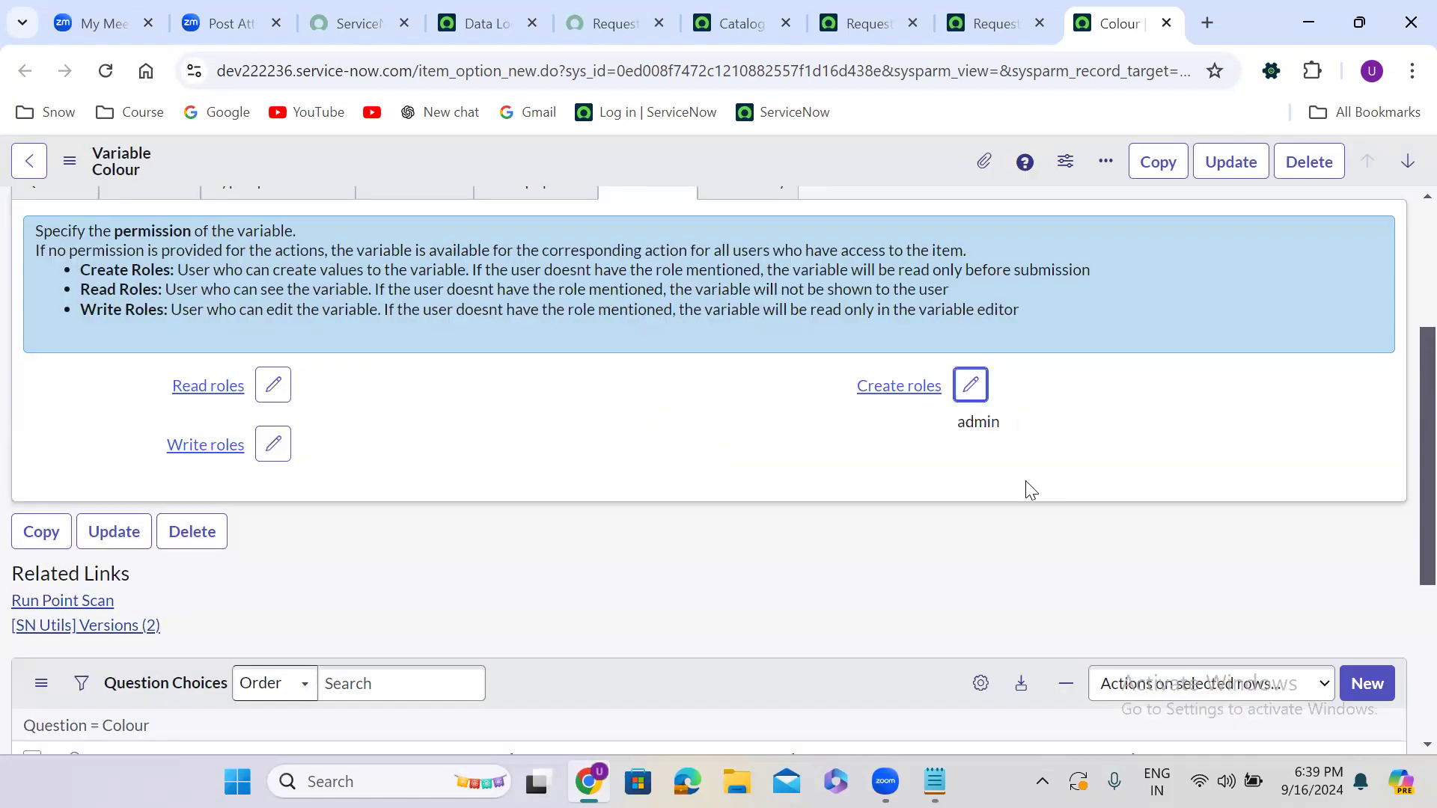
right_click(598, 150)
click(638, 165)
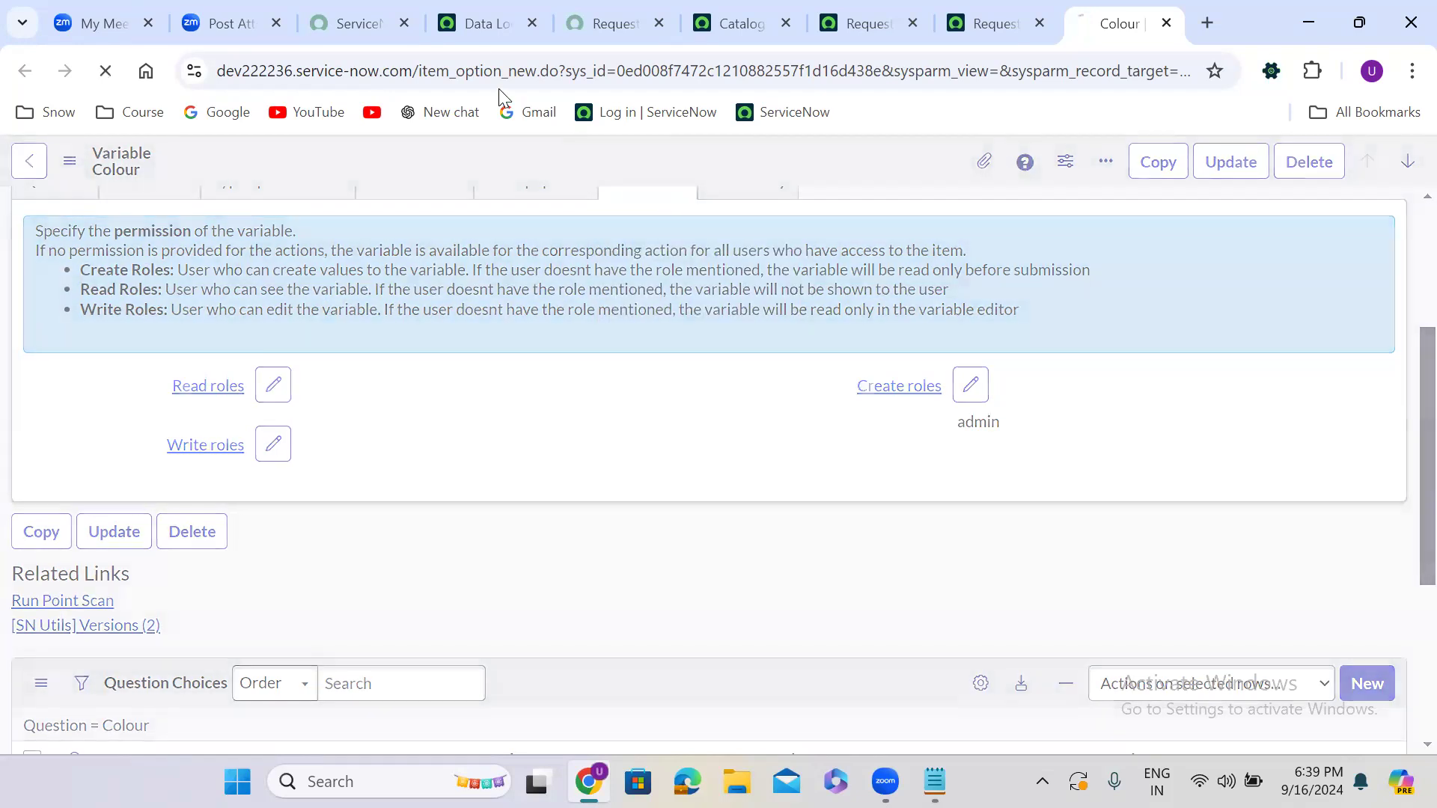
Impersonate one of the recently impersonated users, the fourth in the list, from the Data Lookup Rule browser tab.
click(483, 23)
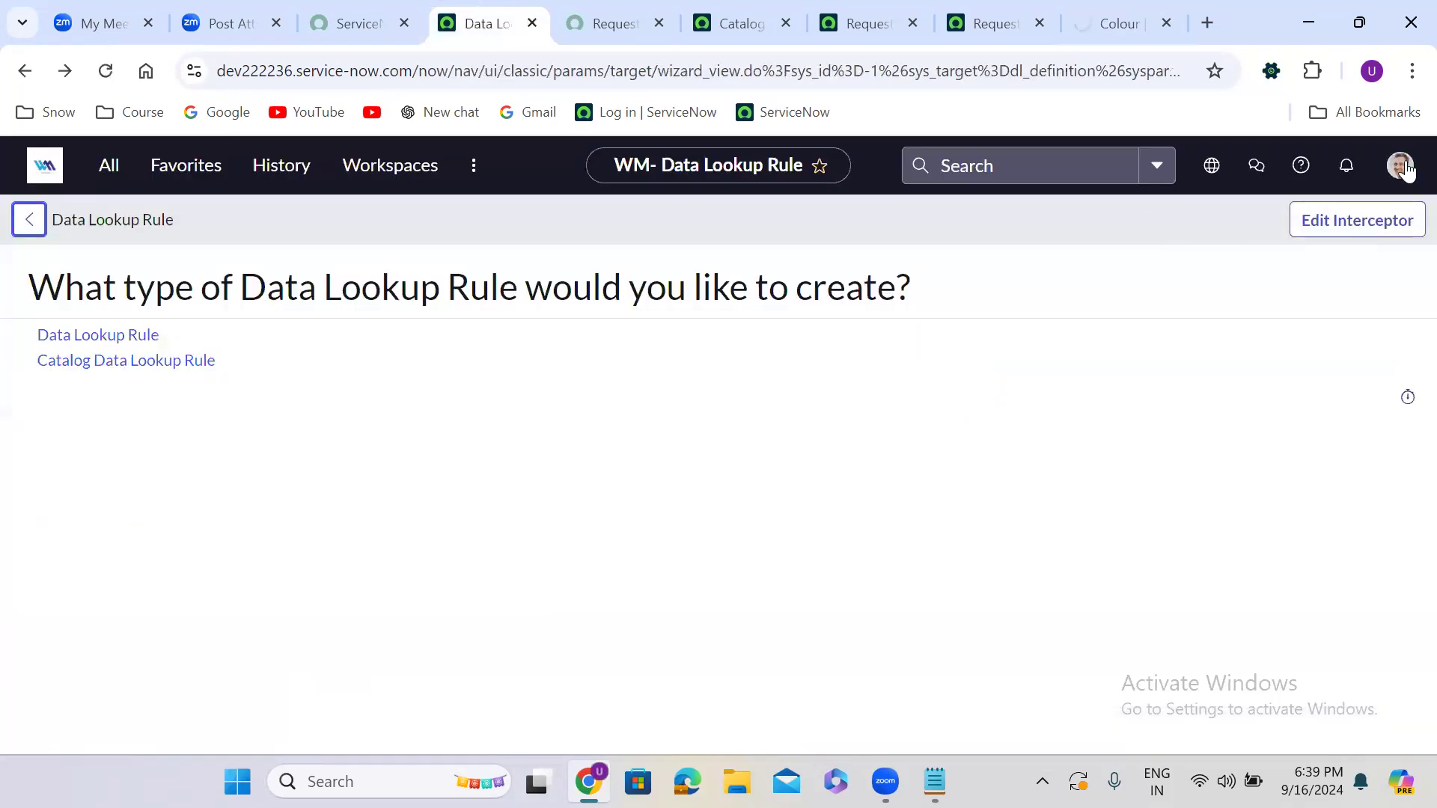
click(1400, 165)
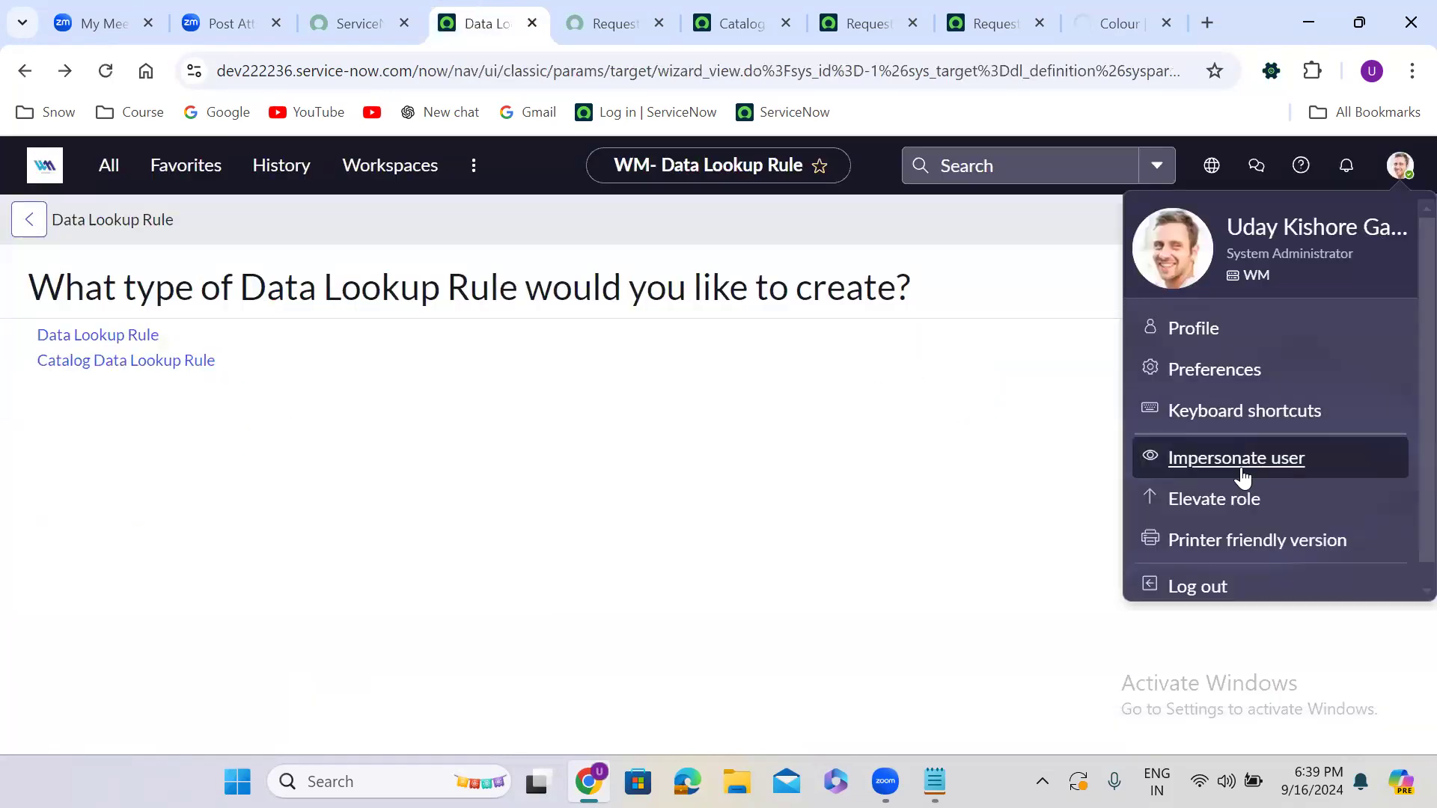
click(1240, 476)
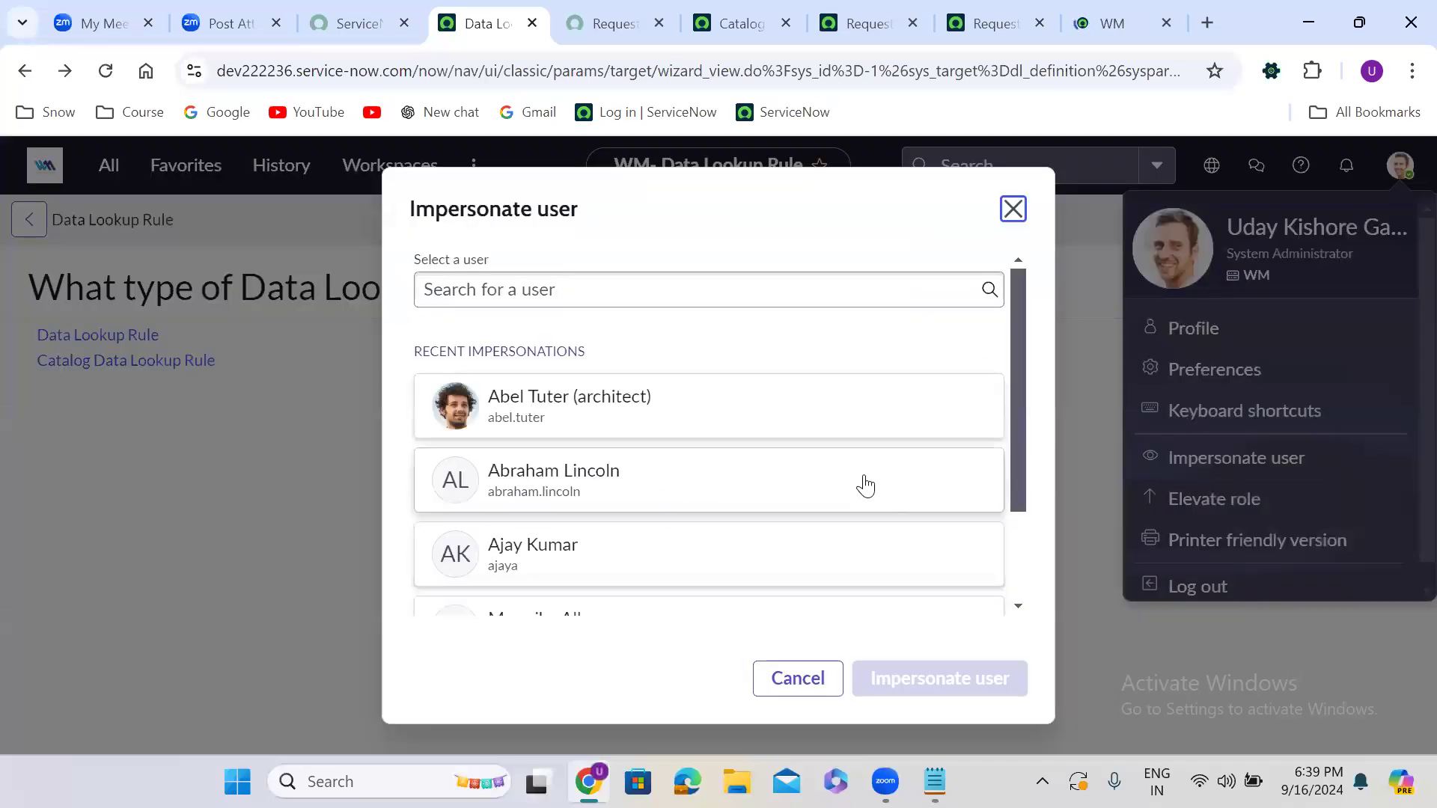
scroll(1022, 578, down, 2)
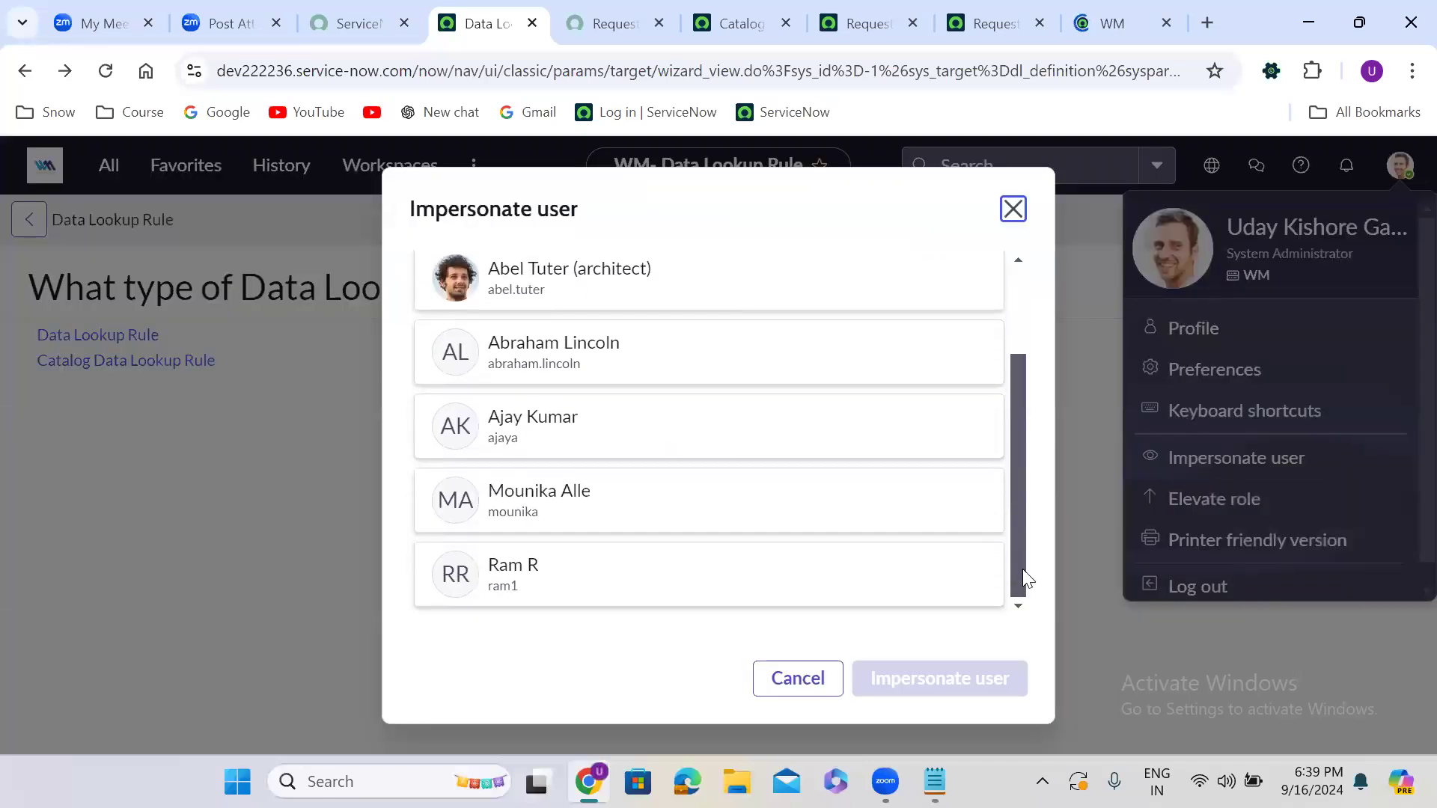
click(693, 503)
key(Return)
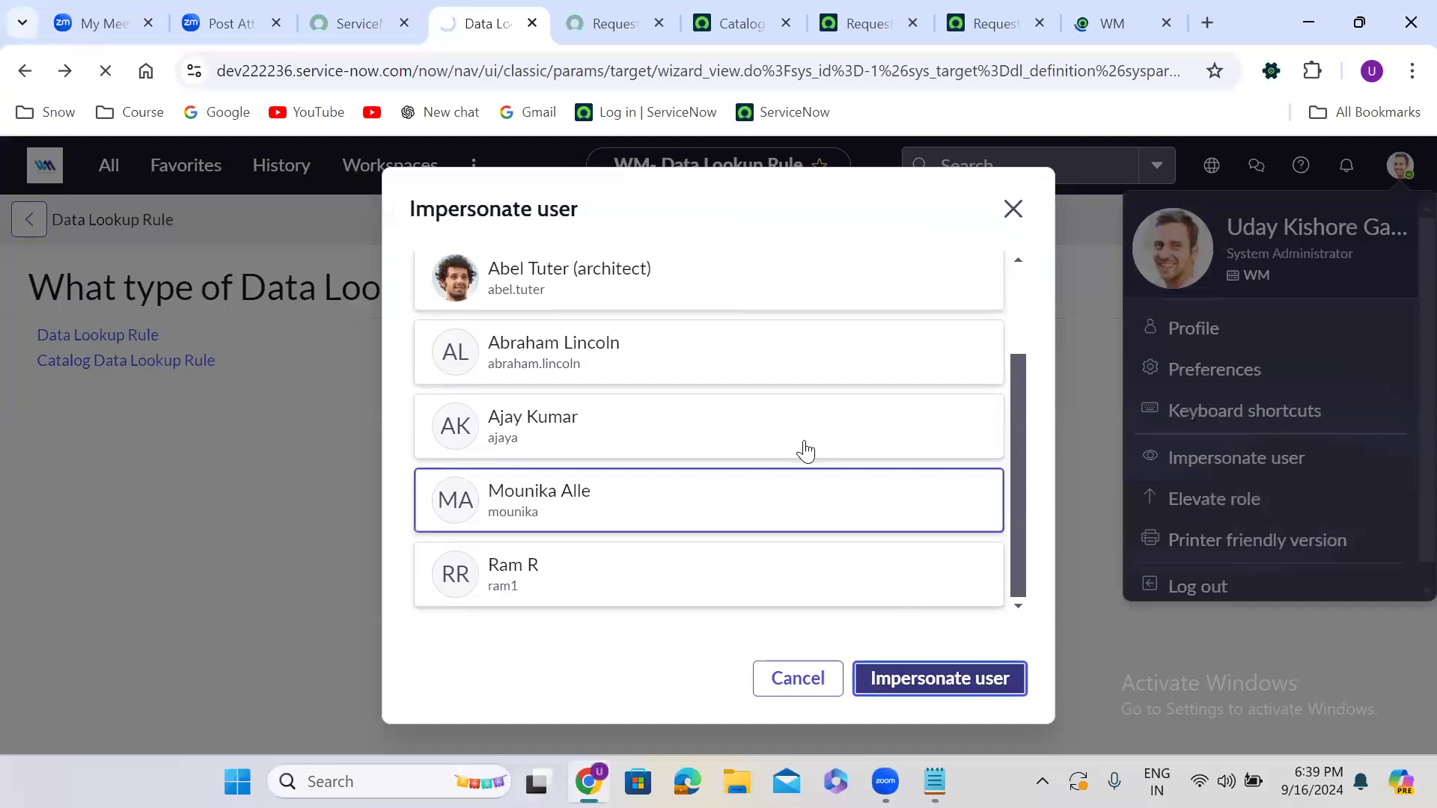
Reload the Request Company Mobile portal form as the impersonated user and check the Colour field.
click(618, 24)
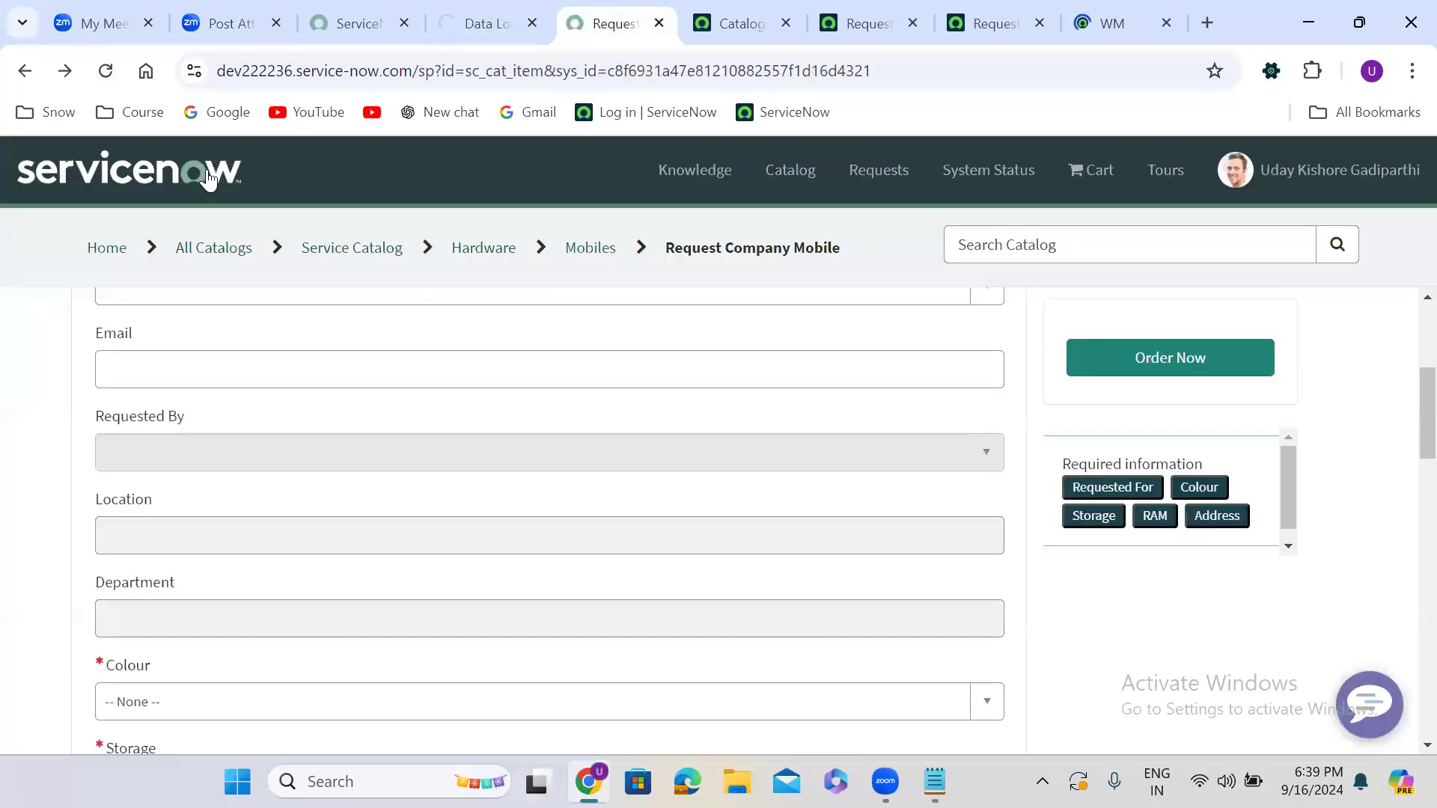
click(106, 74)
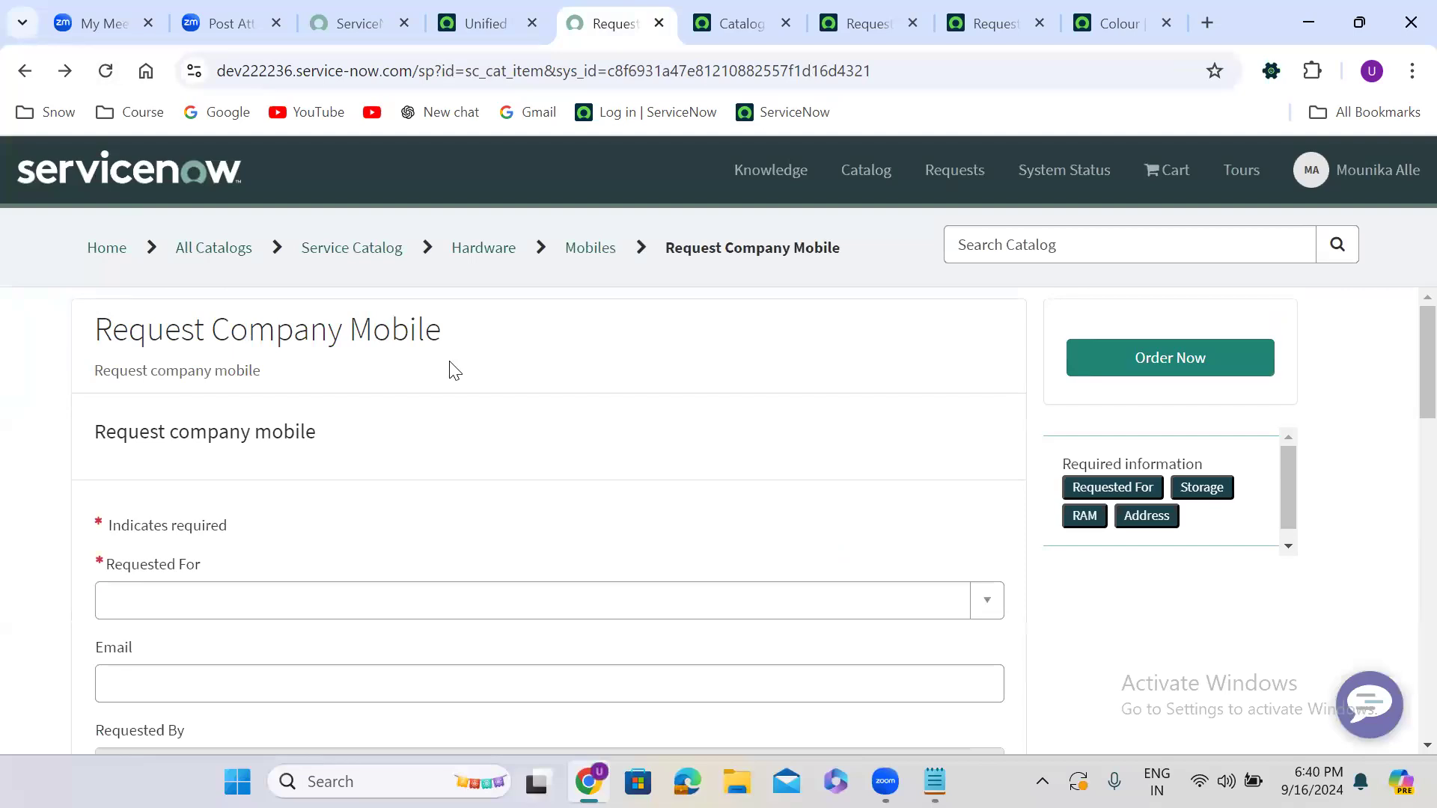
scroll(455, 370, down, 6)
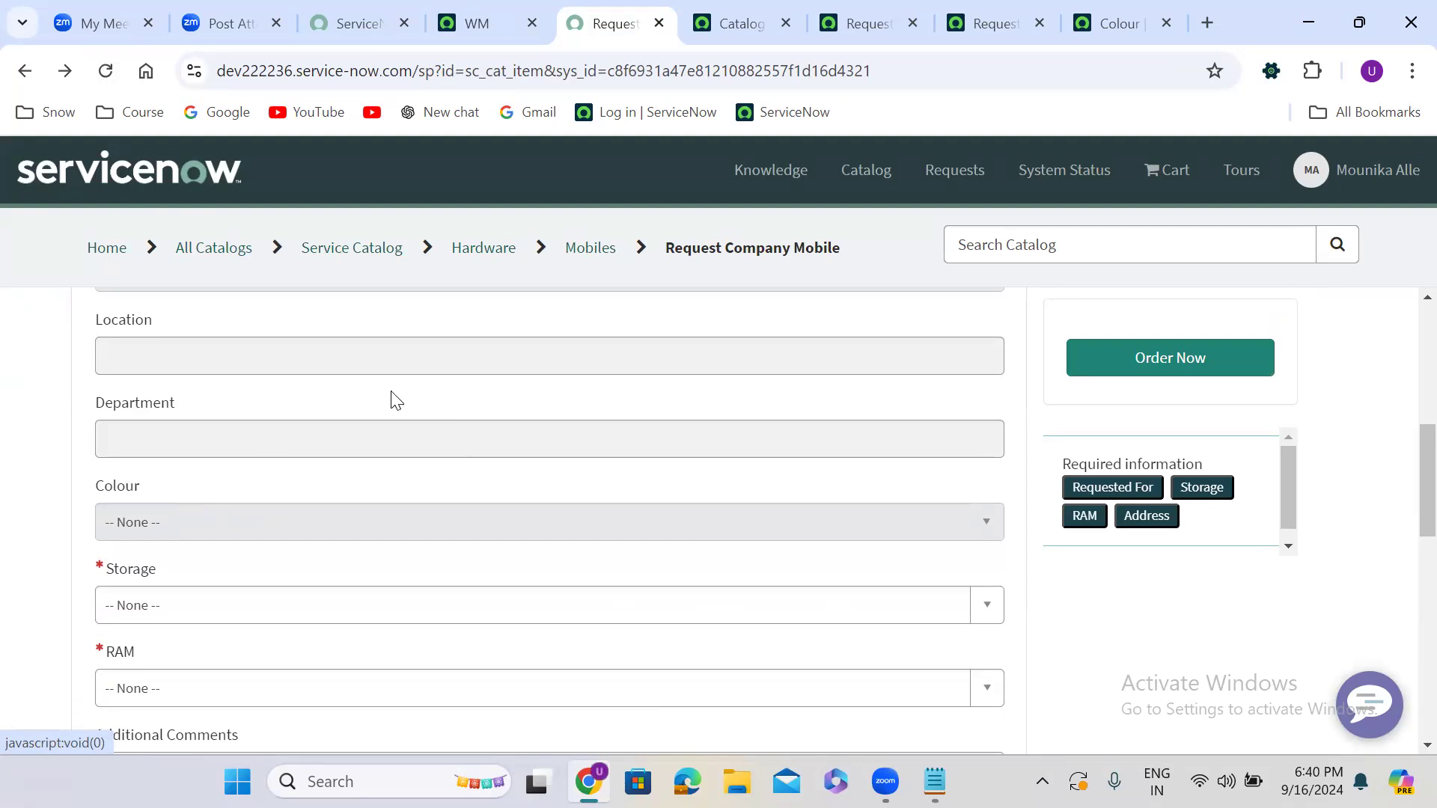
Revisit the Colour variable's record and end the user impersonation to return to the administrator account.
click(985, 23)
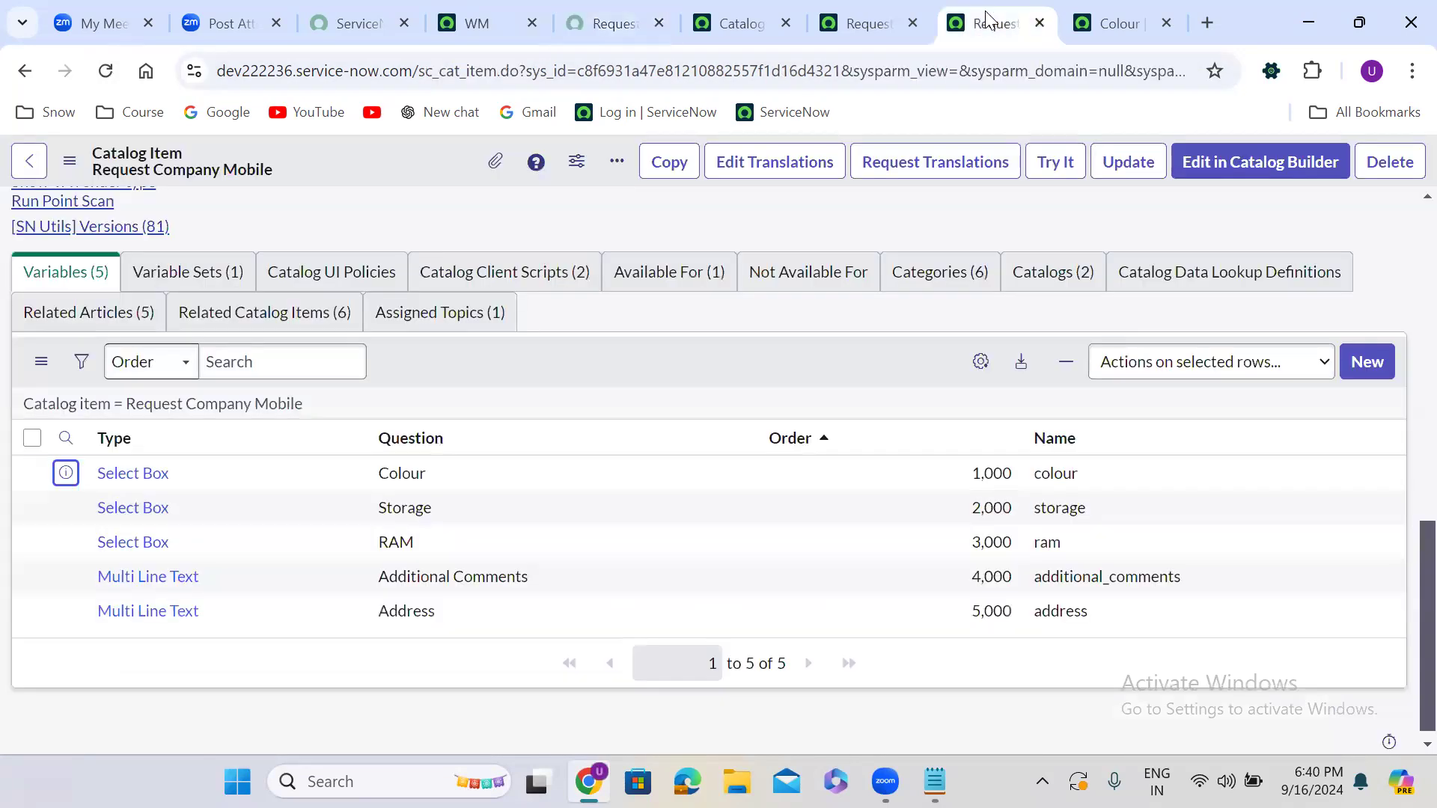
key(ctrl+Tab)
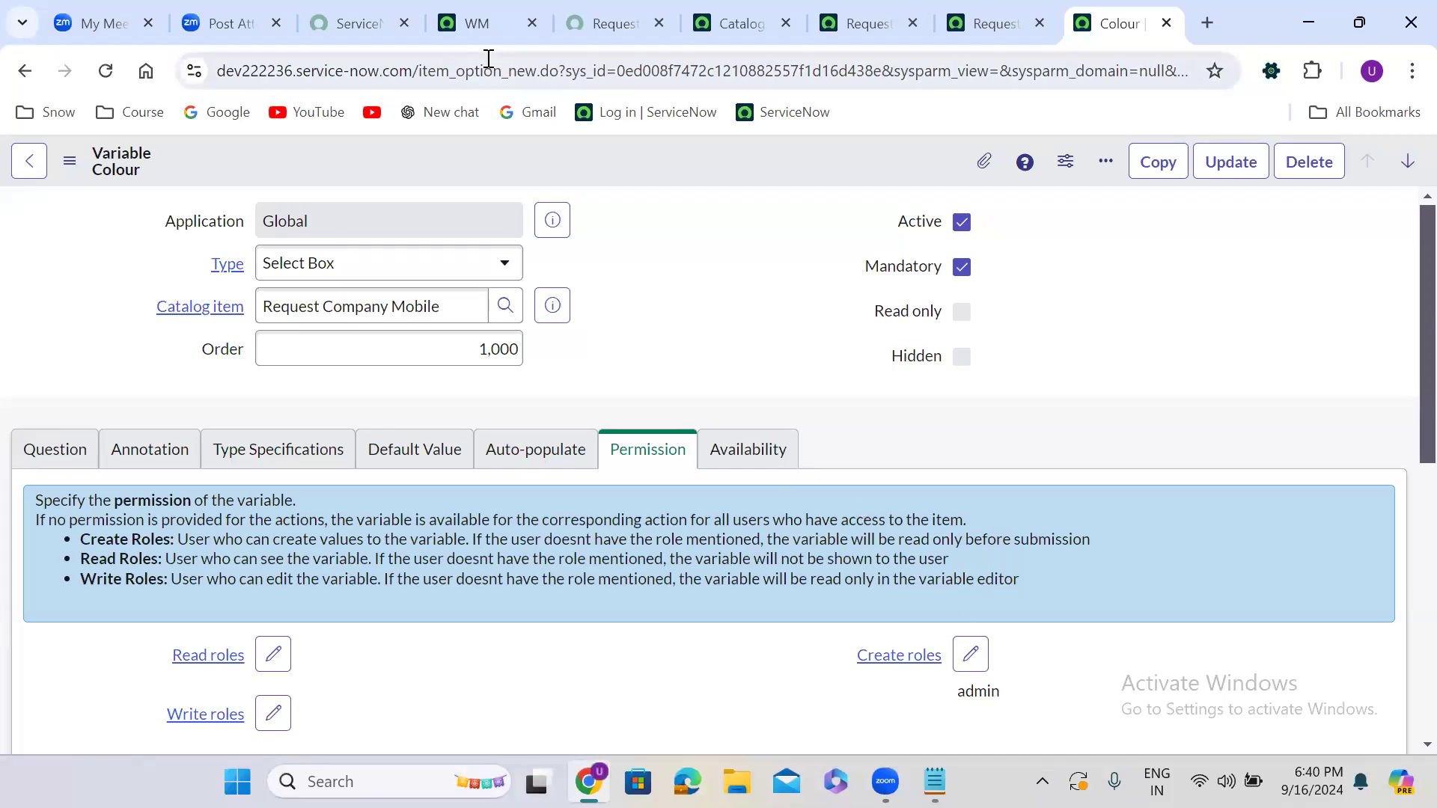
click(485, 28)
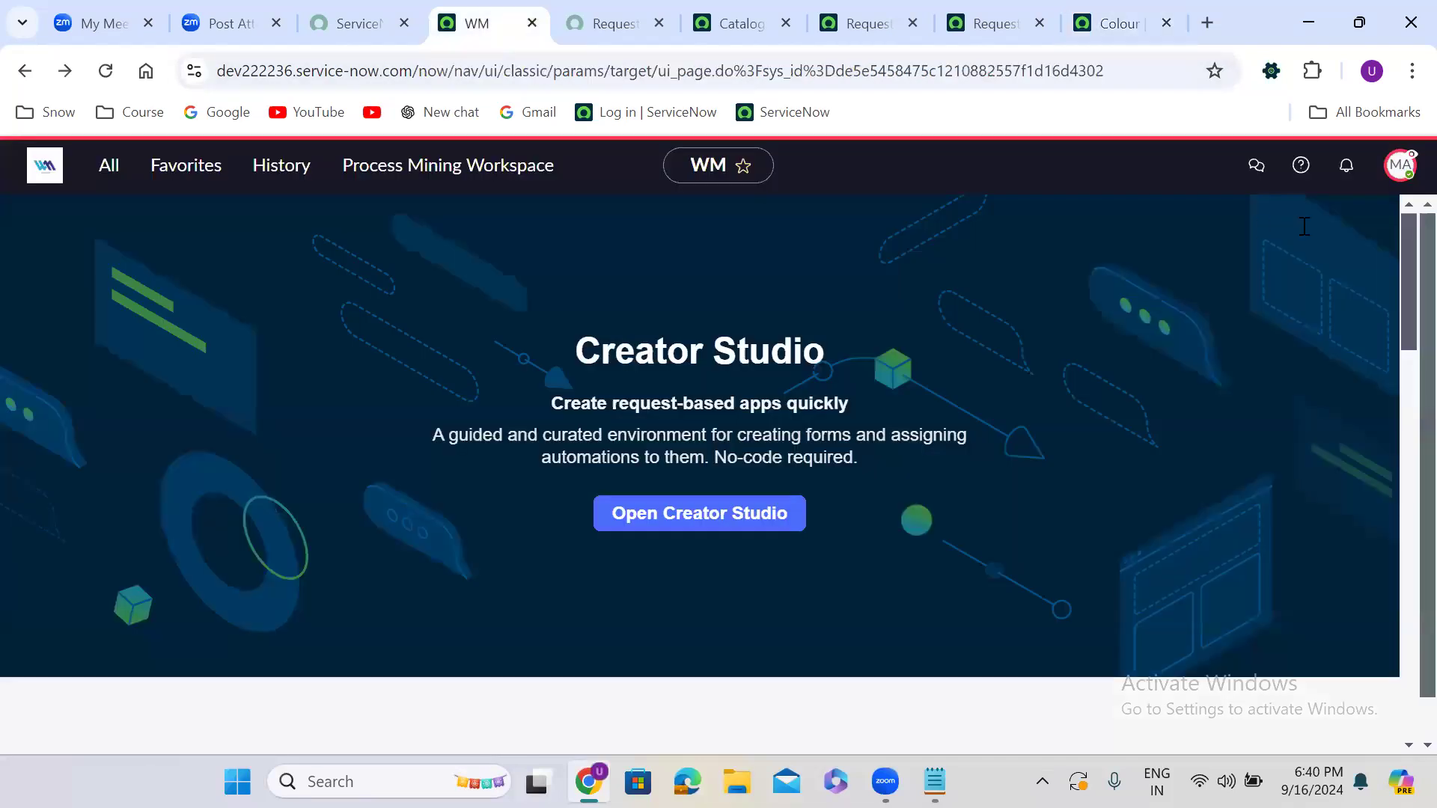
click(1400, 165)
click(1245, 465)
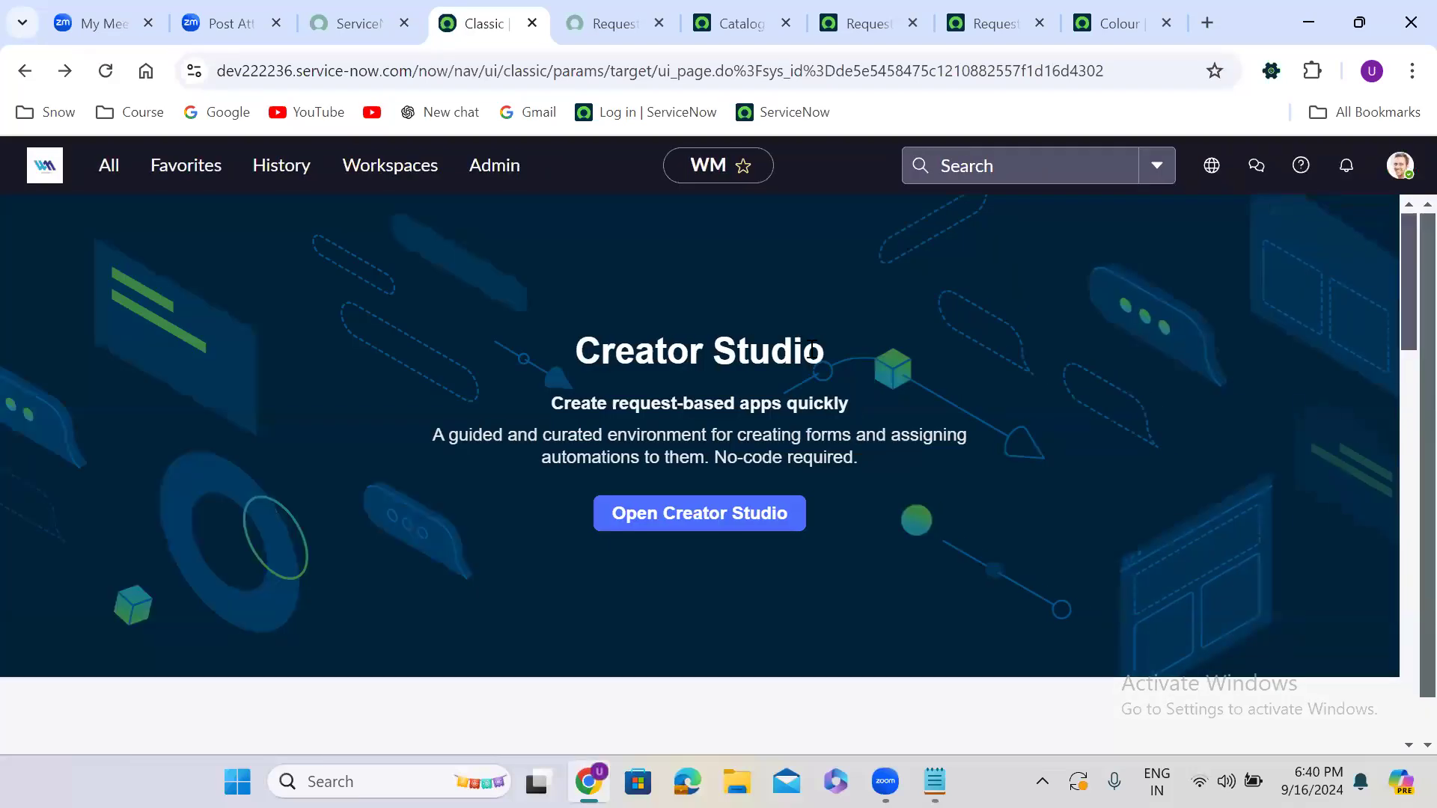
Remove the admin role from the Colour variable's Create roles.
click(1088, 18)
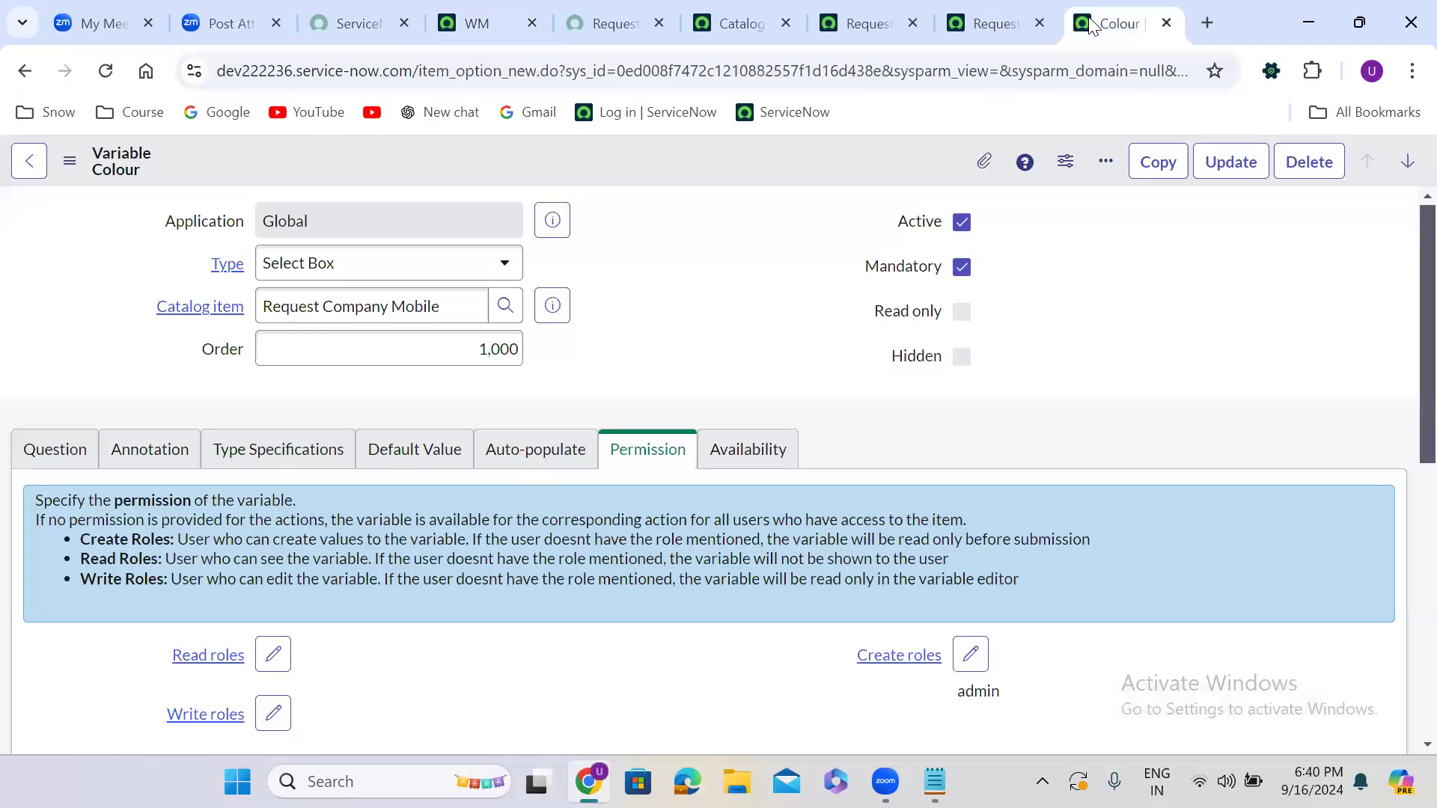
scroll(1041, 318, down, 3)
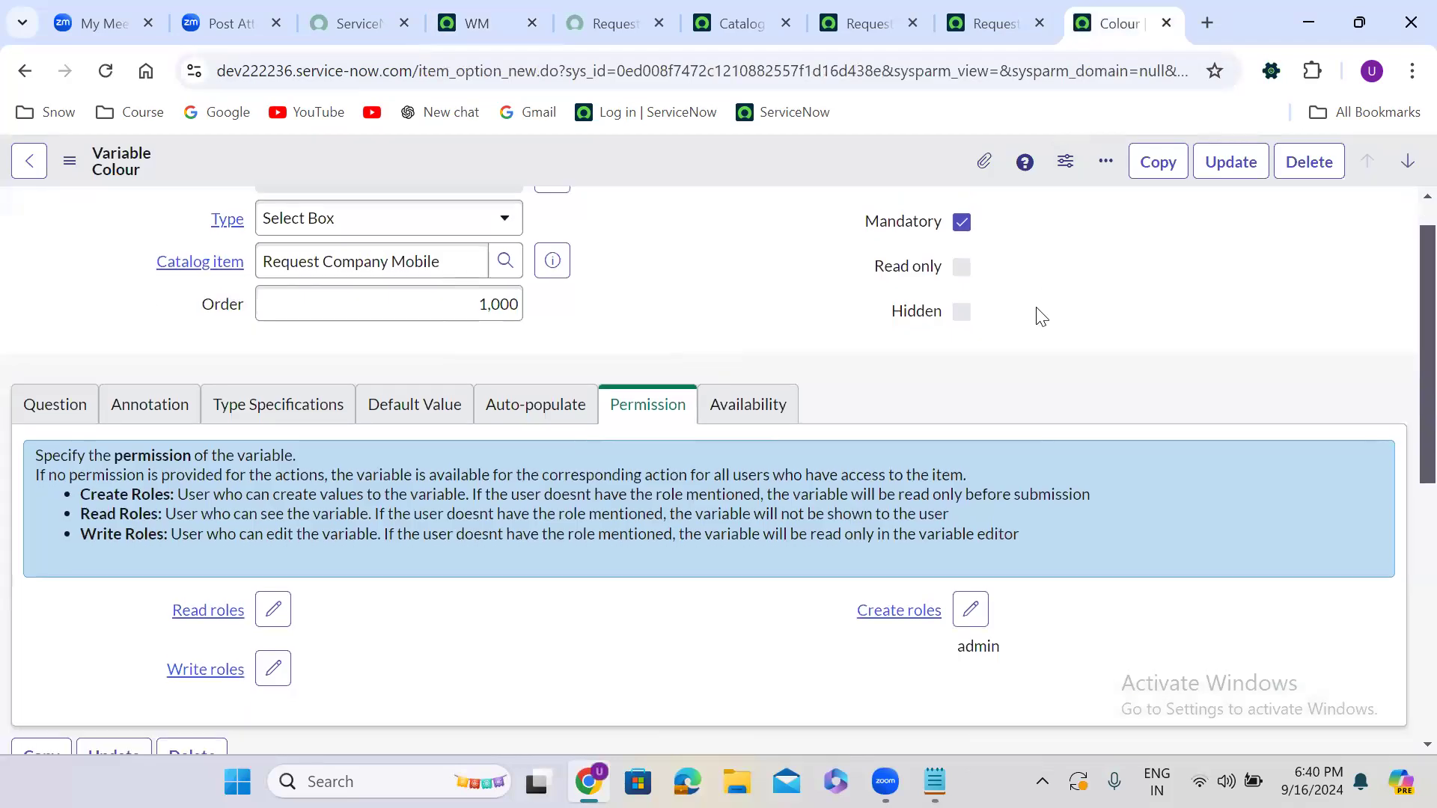
click(970, 386)
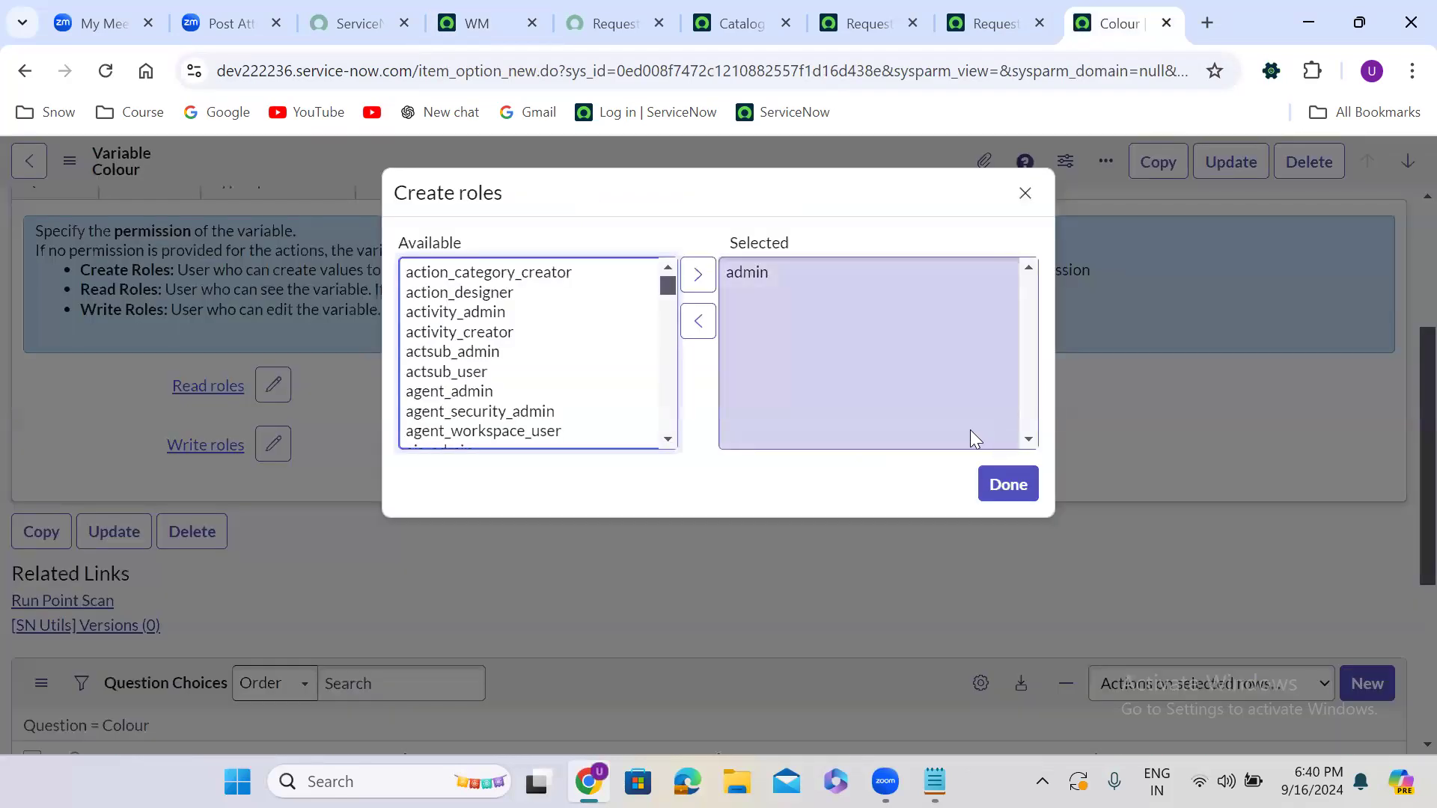
click(790, 269)
double_click(757, 279)
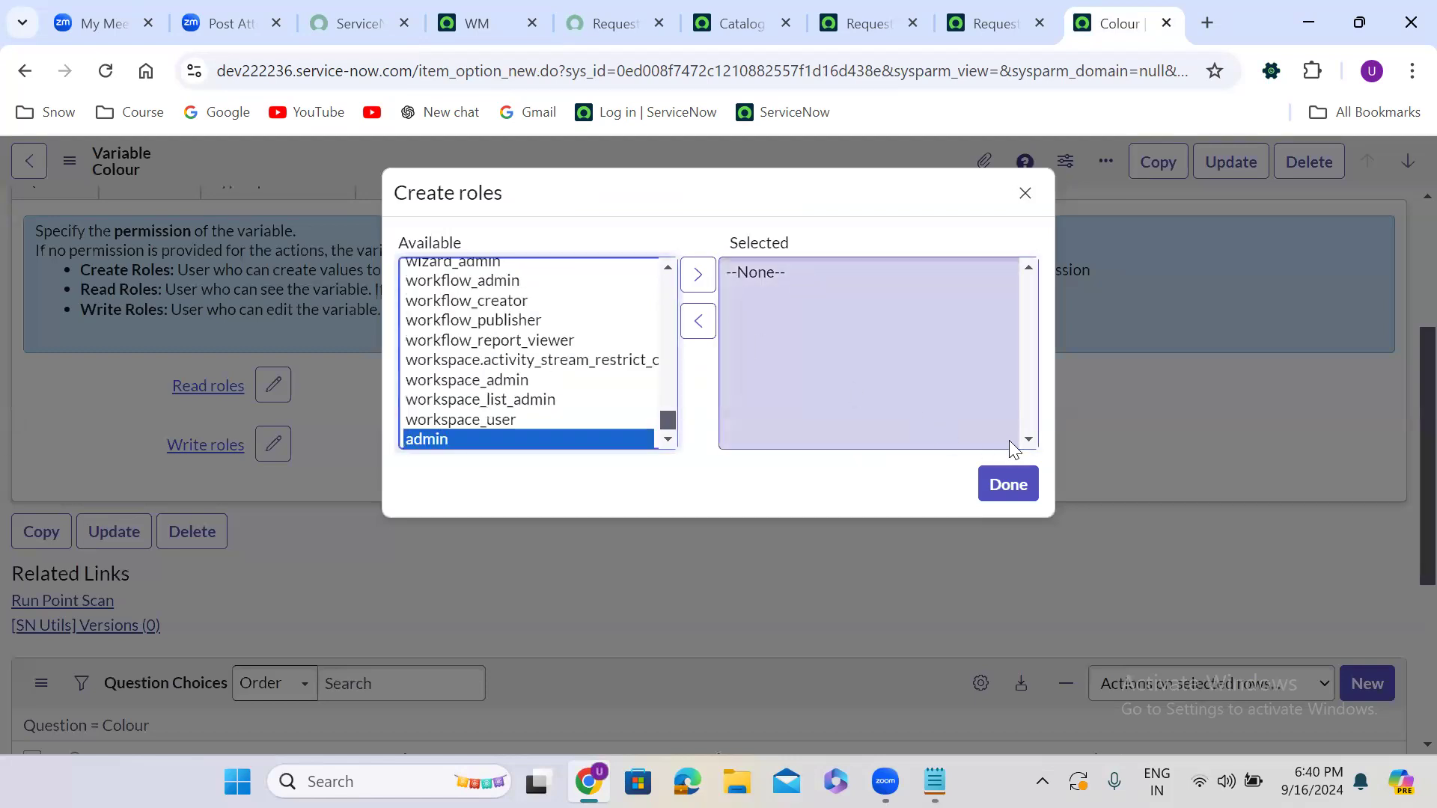
click(1008, 485)
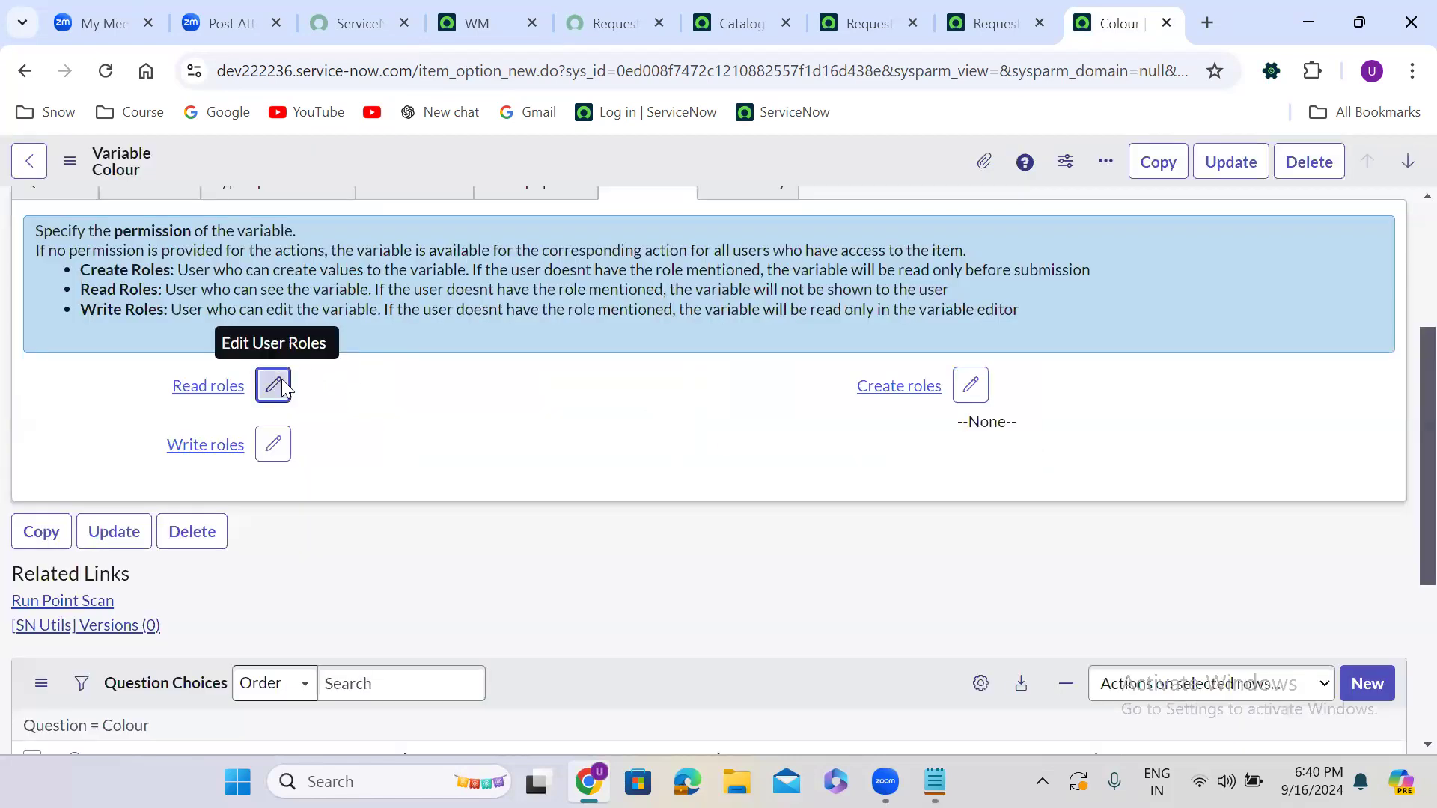
Add the admin role to the Colour variable's Read roles and save the variable record.
click(274, 385)
click(434, 389)
double_click(435, 390)
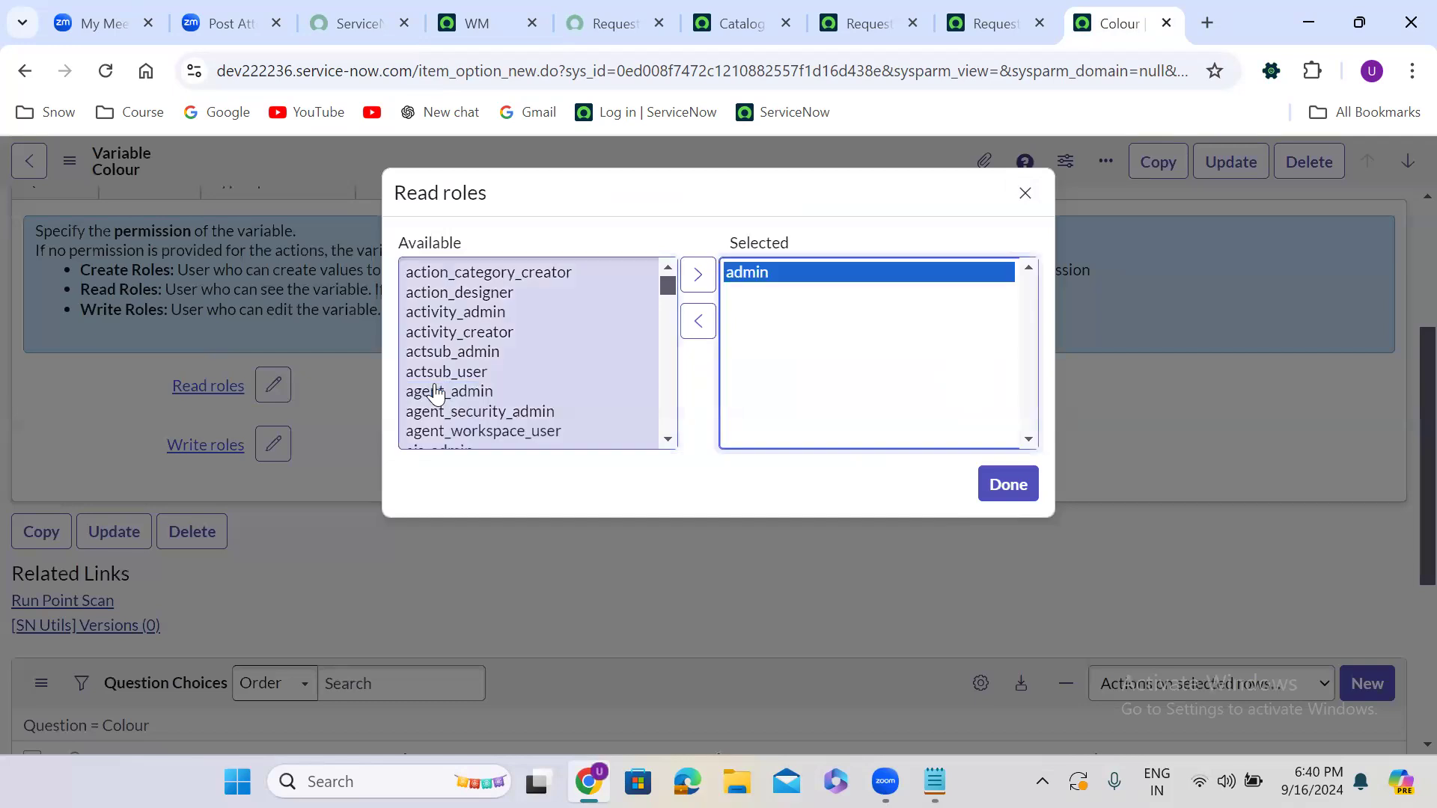
click(1010, 484)
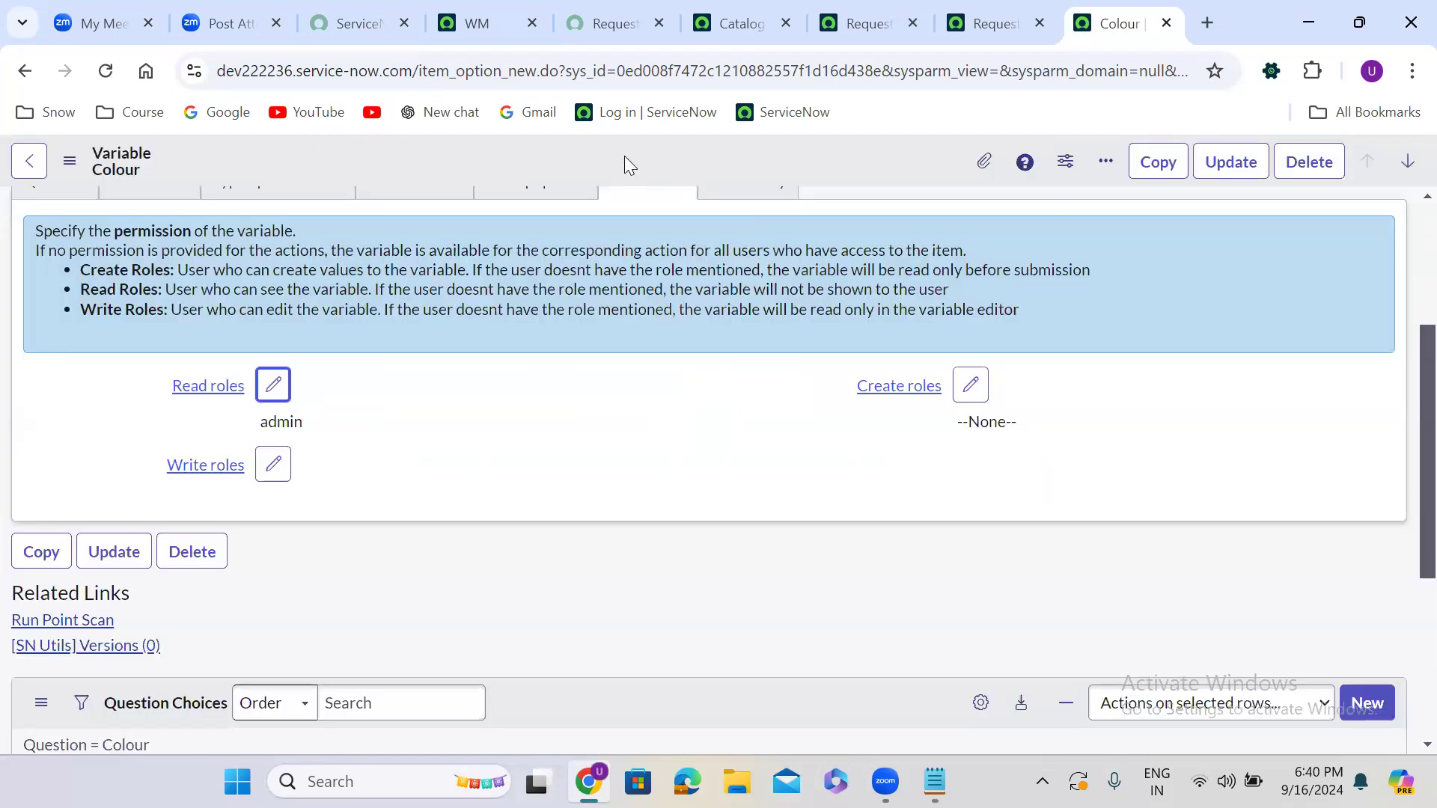
right_click(624, 155)
click(677, 177)
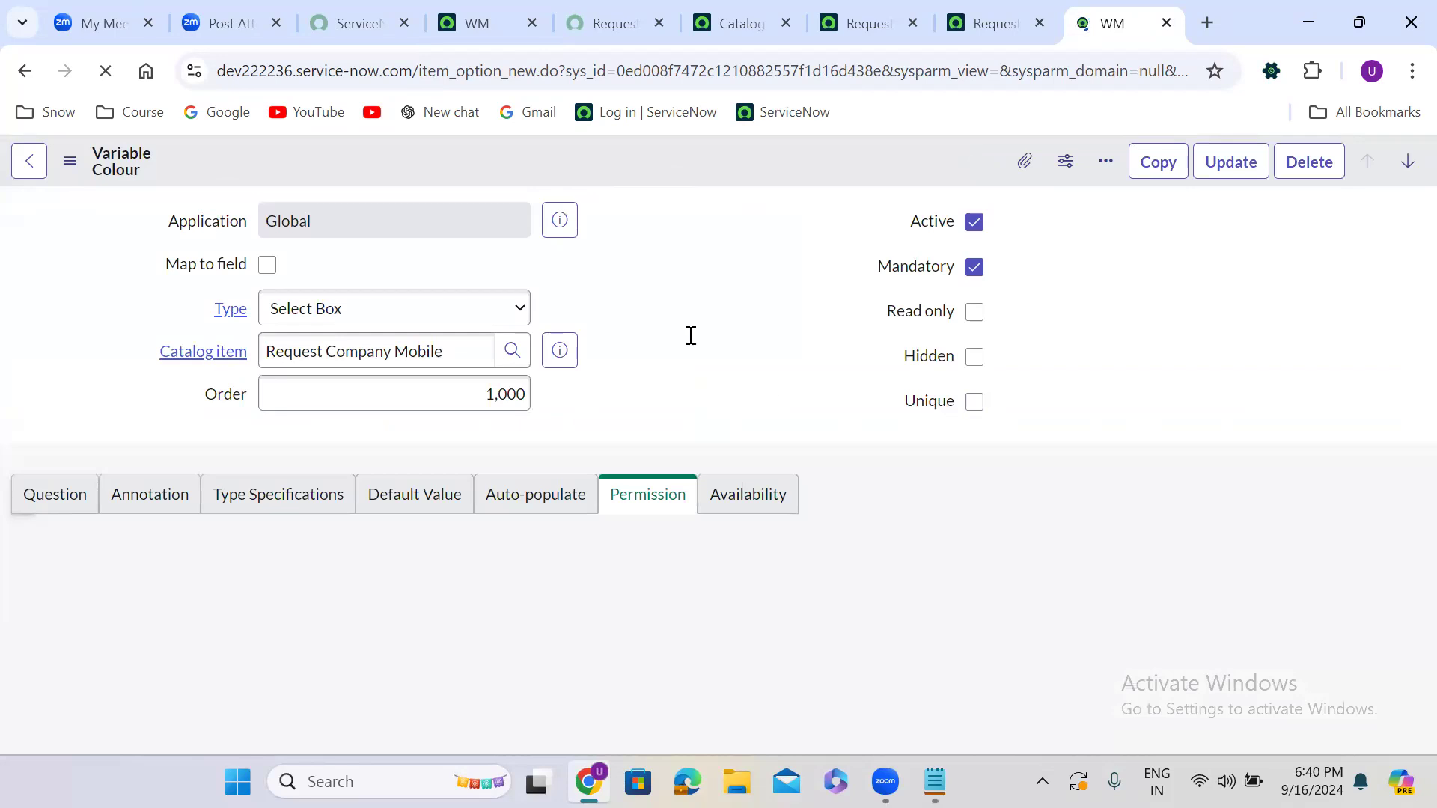
Impersonate the fourth recently impersonated user from the WM browser tab and check the Request Company Mobile portal form for the Colour field.
click(481, 7)
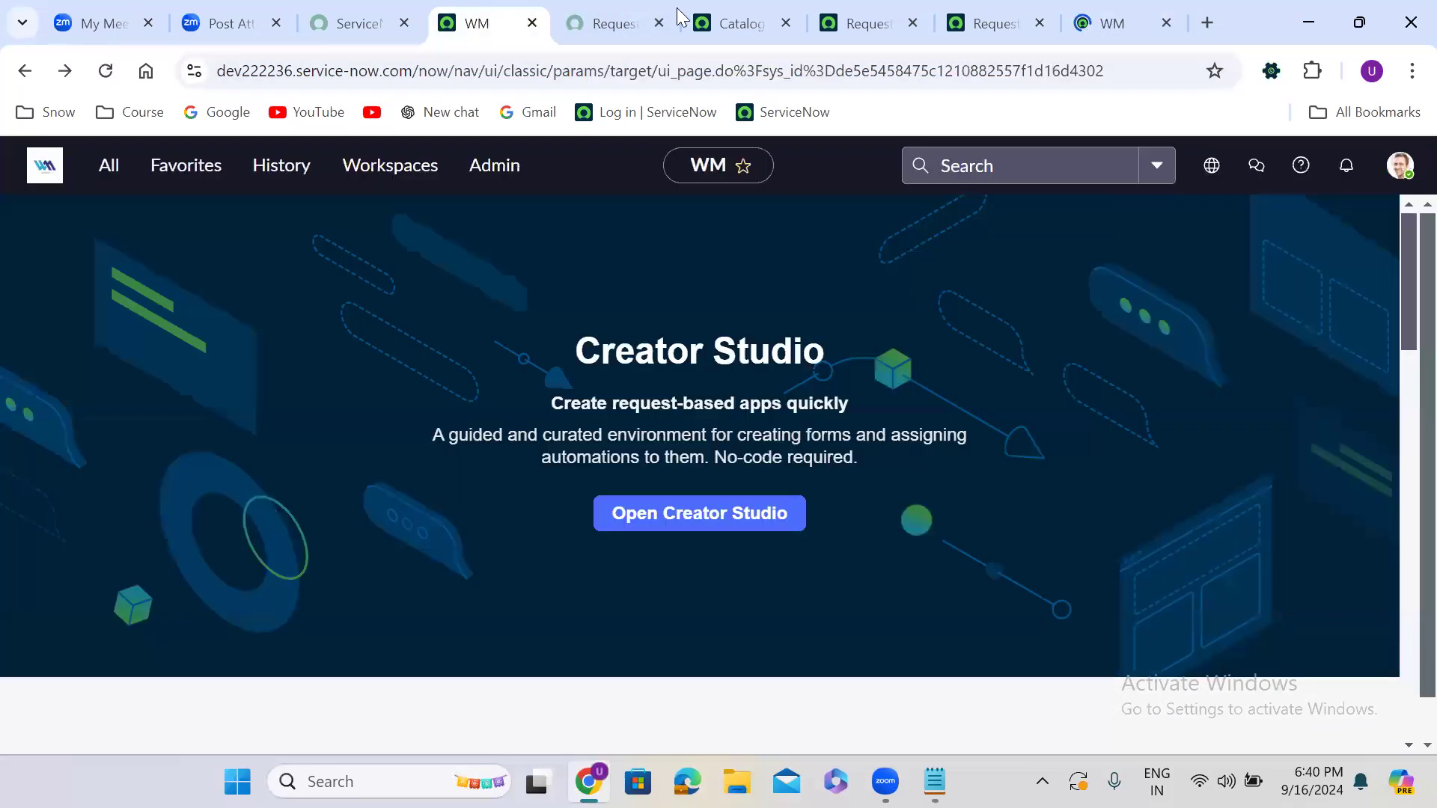
click(1402, 168)
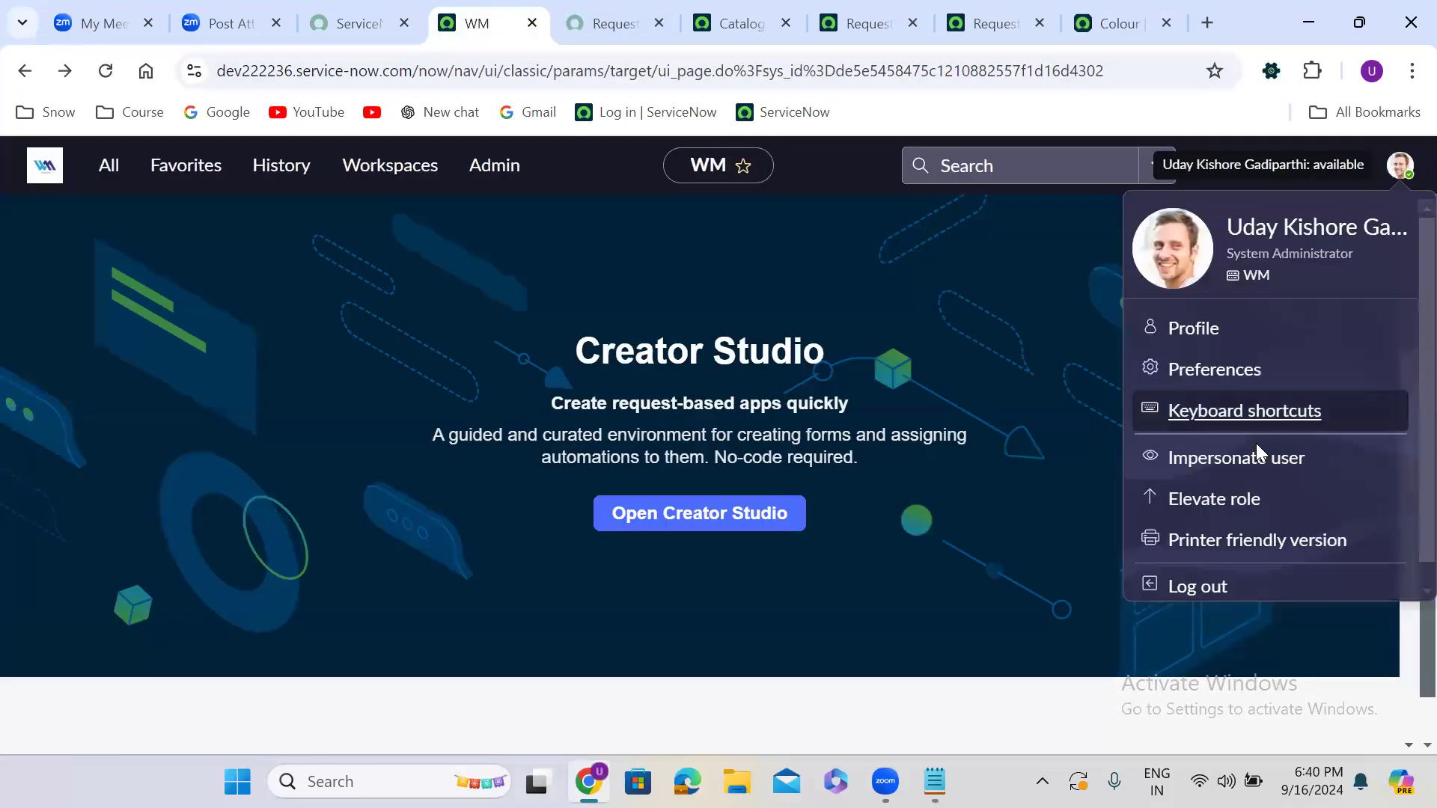
click(1229, 460)
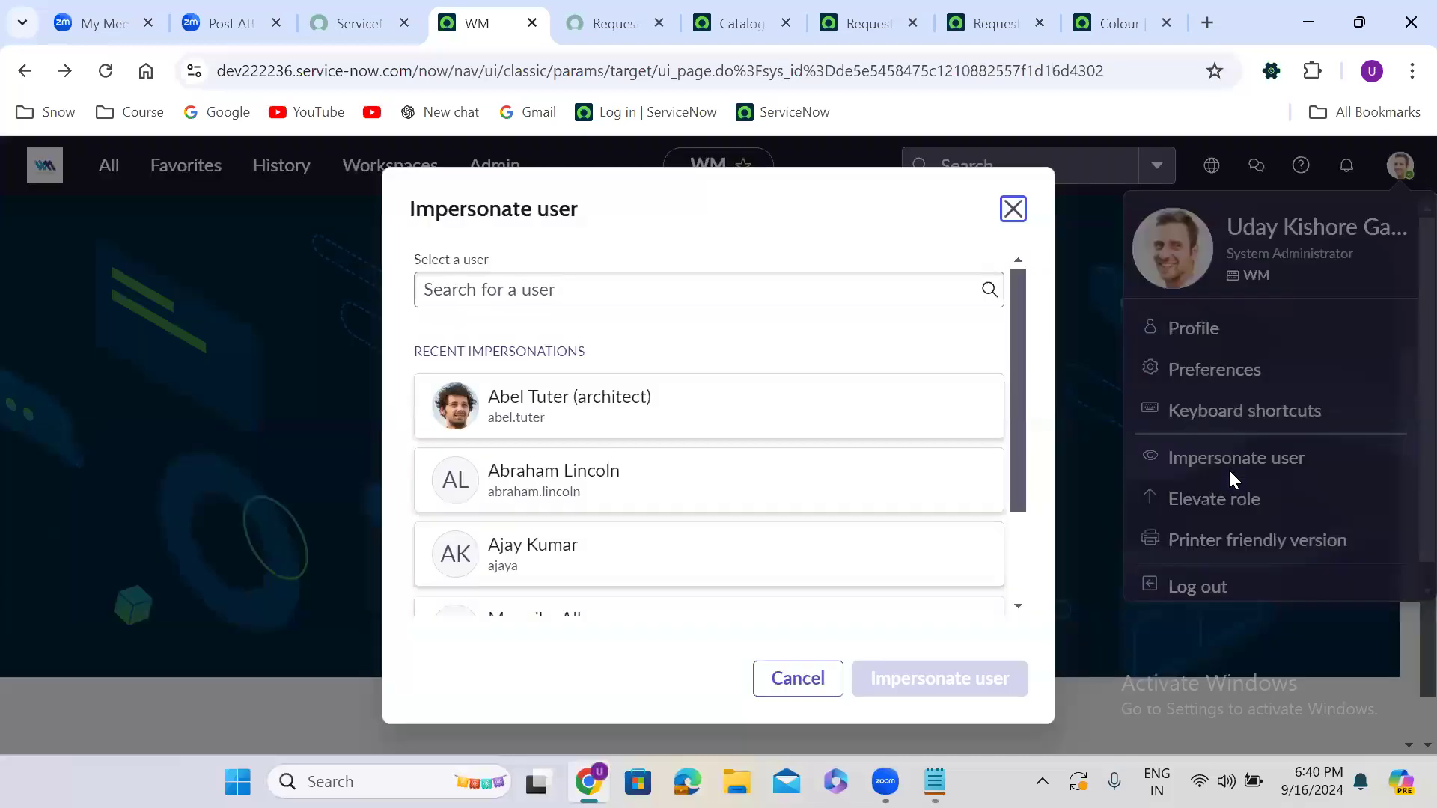
scroll(795, 588, down, 1)
click(664, 586)
click(949, 673)
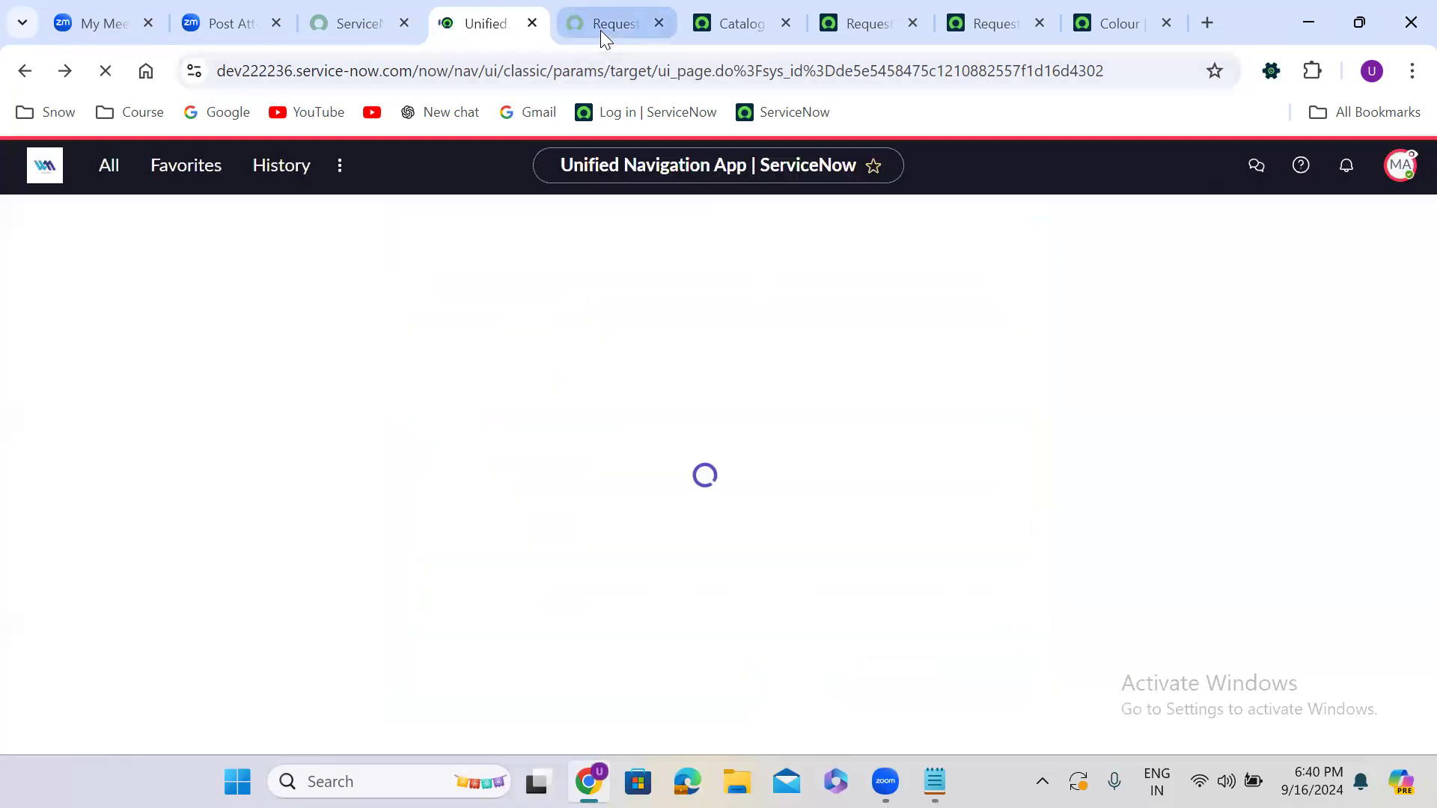
click(600, 30)
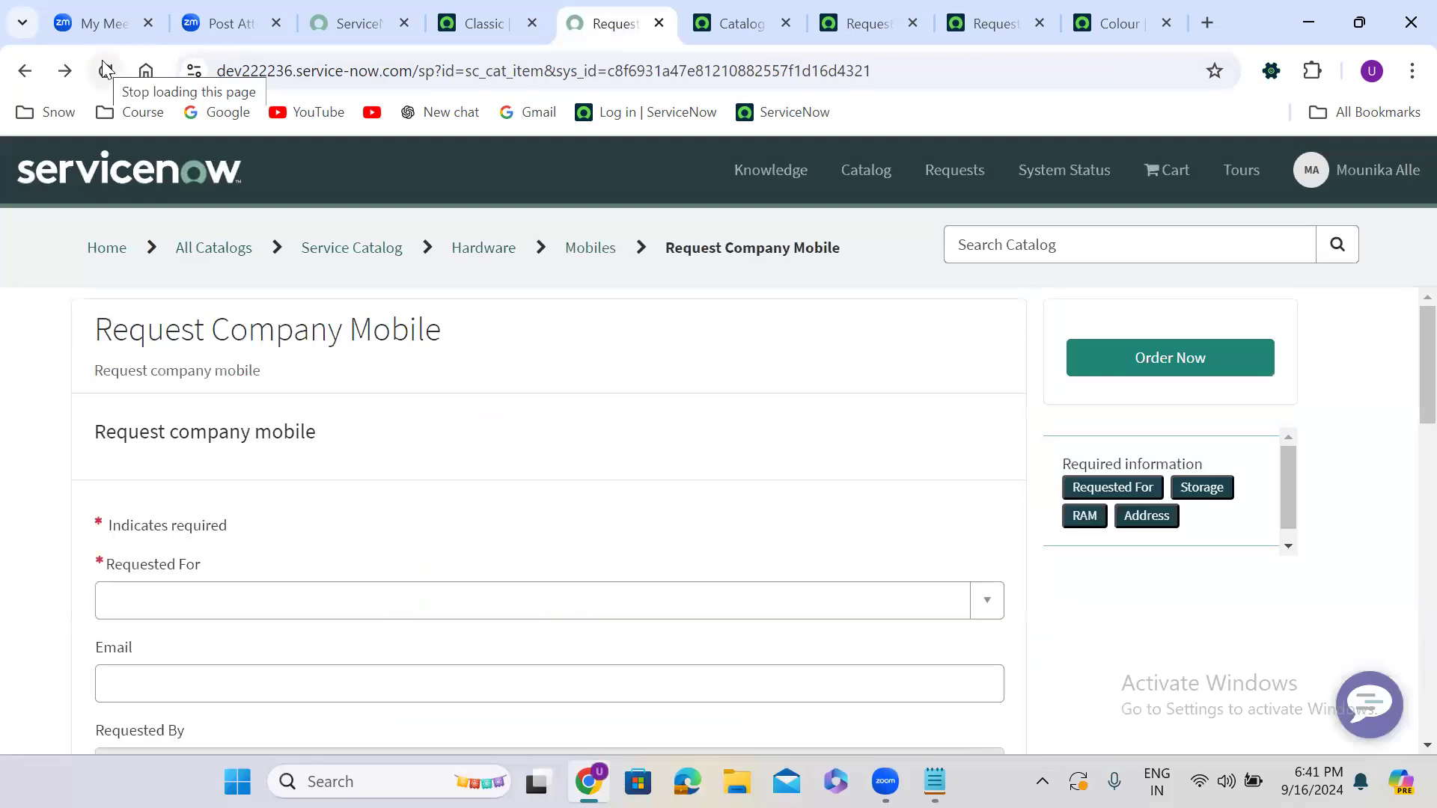
scroll(385, 372, down, 5)
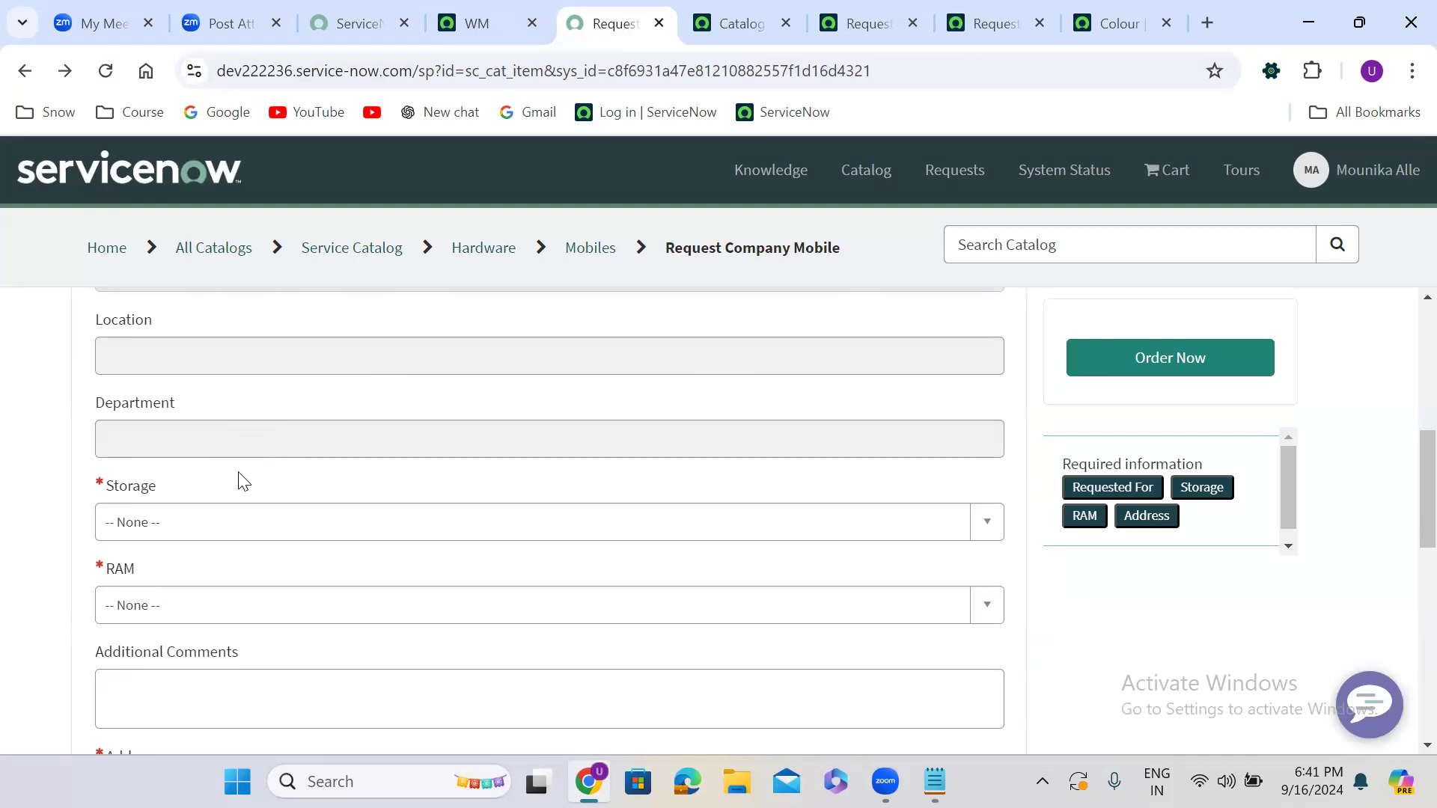
End the user impersonation from the WM browser tab to return to the administrator account.
click(453, 10)
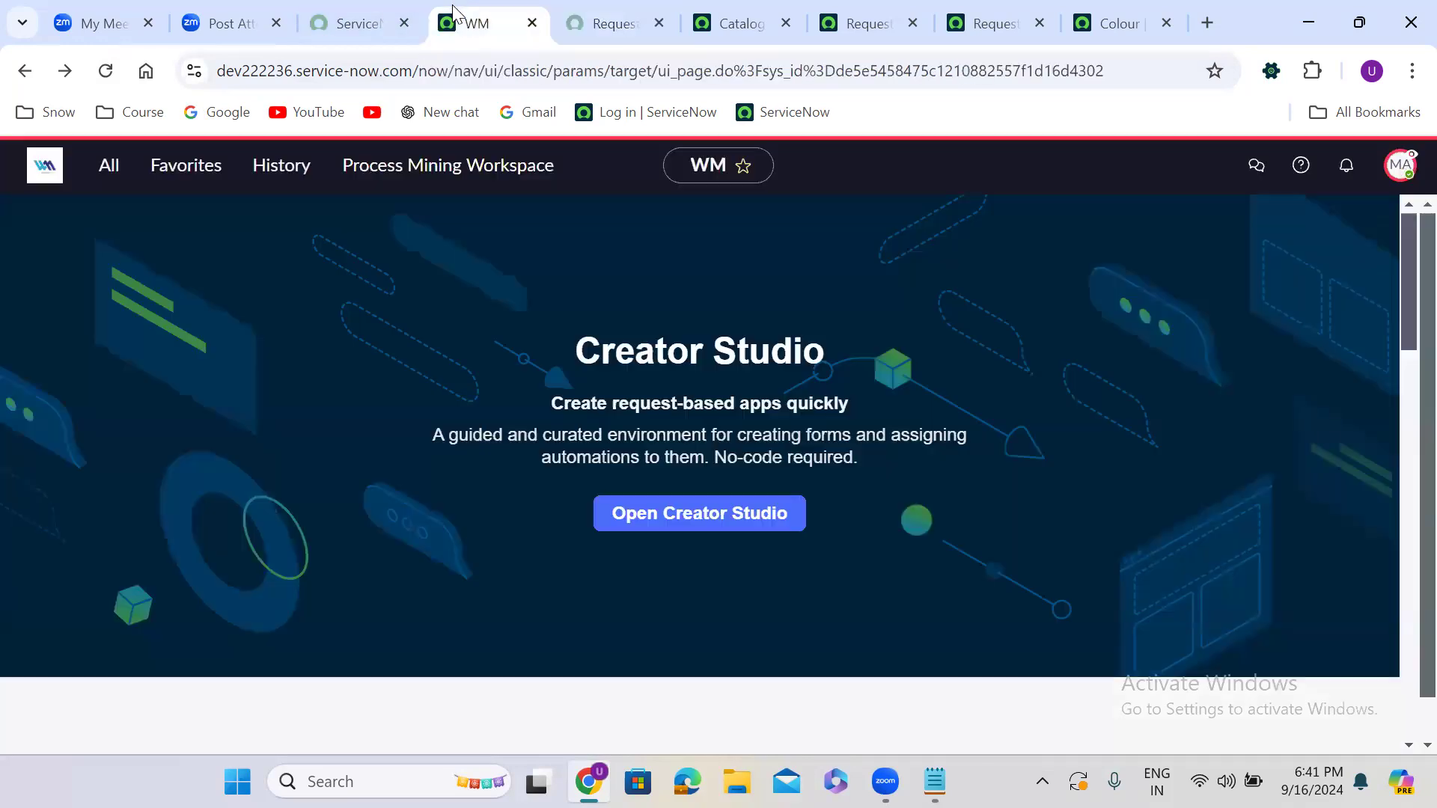
click(1401, 164)
click(1236, 465)
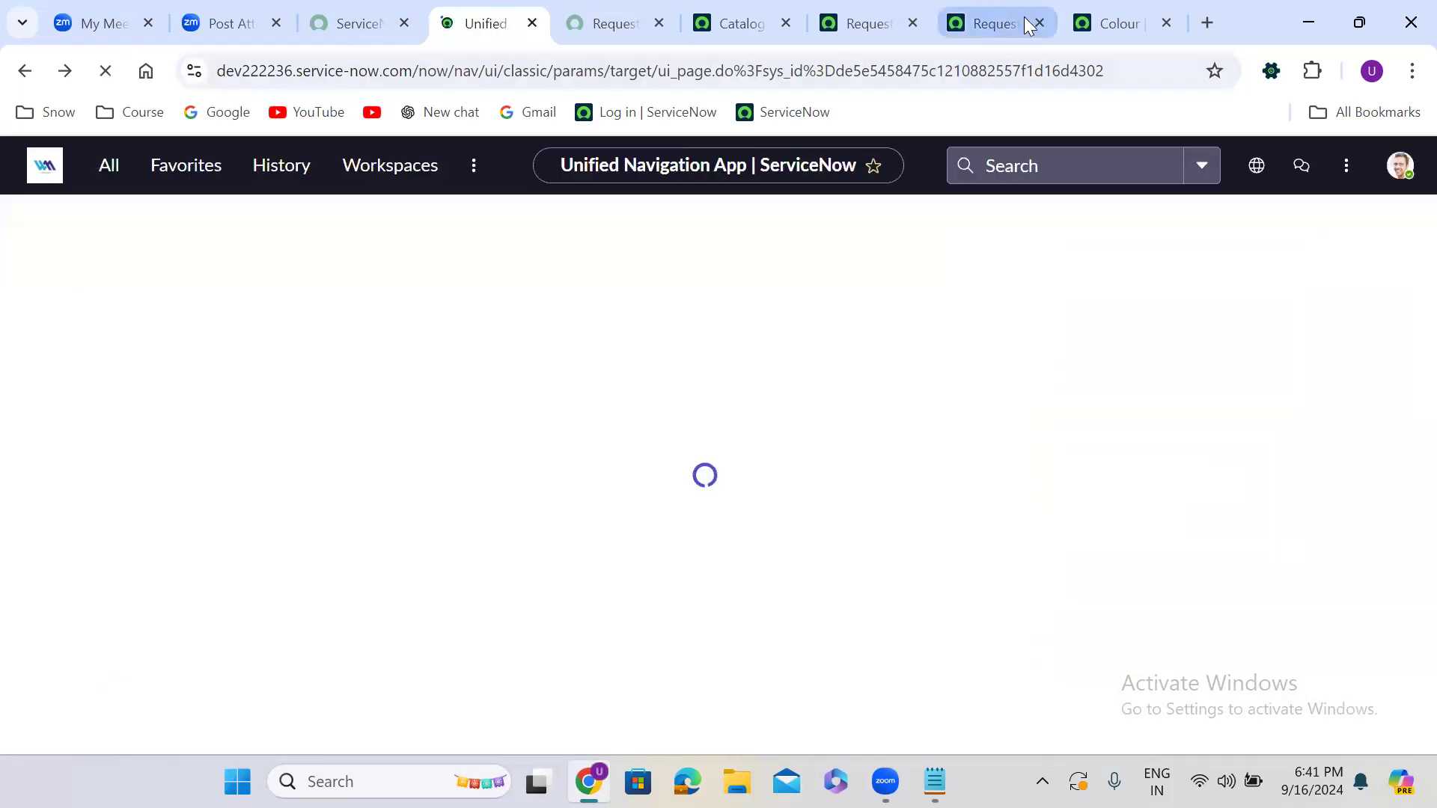
Remove the admin role from the Colour variable's Read roles.
click(1089, 18)
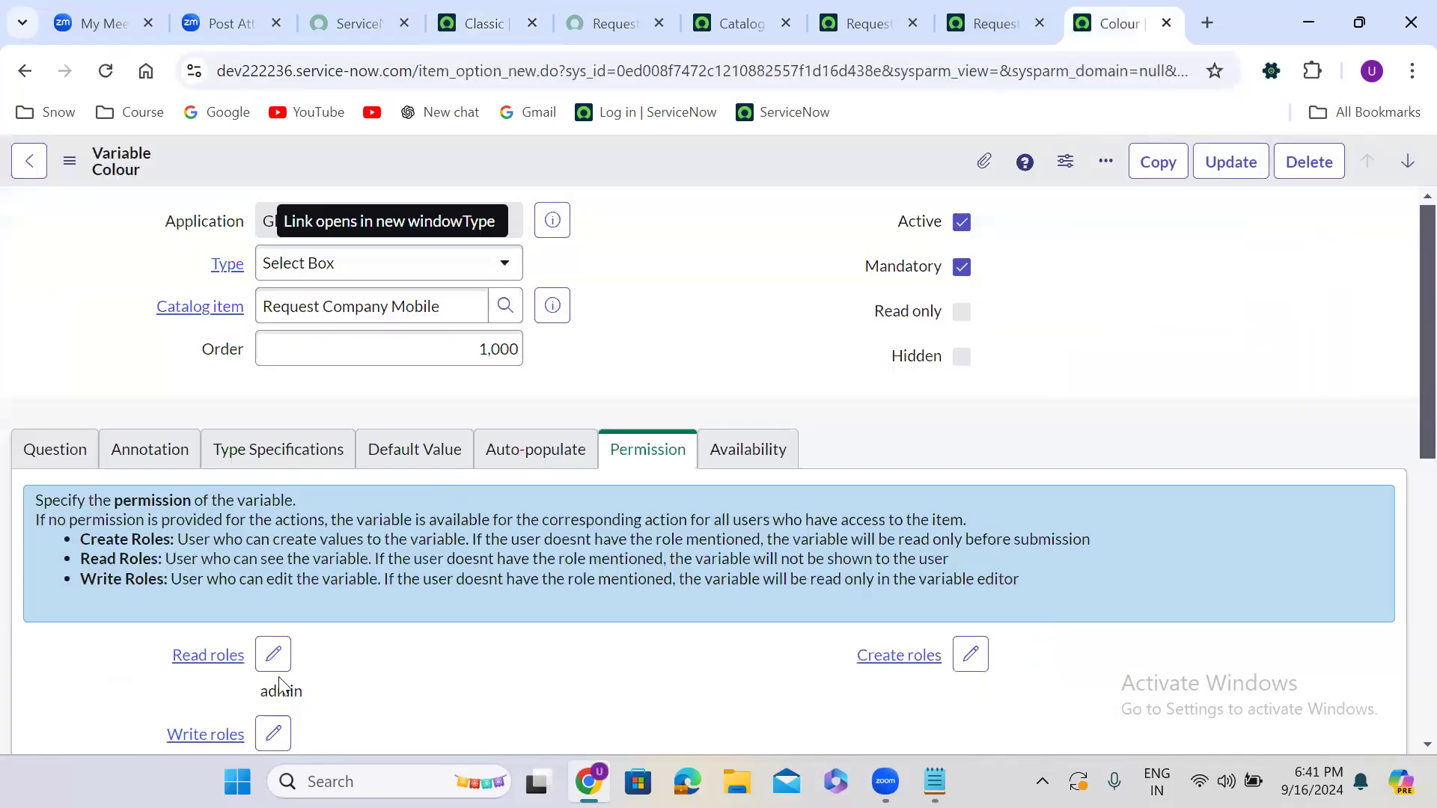
click(273, 654)
click(735, 278)
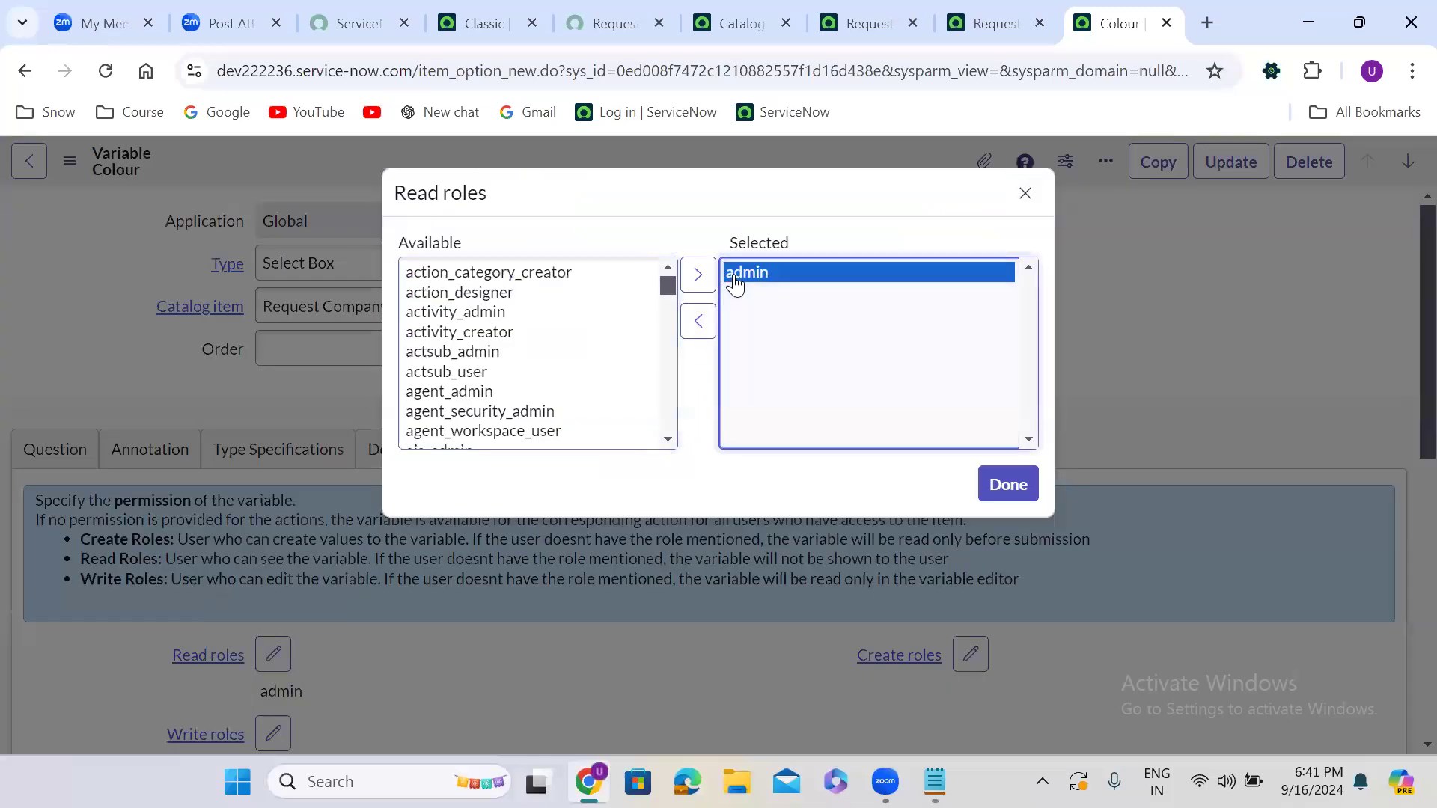
click(1008, 484)
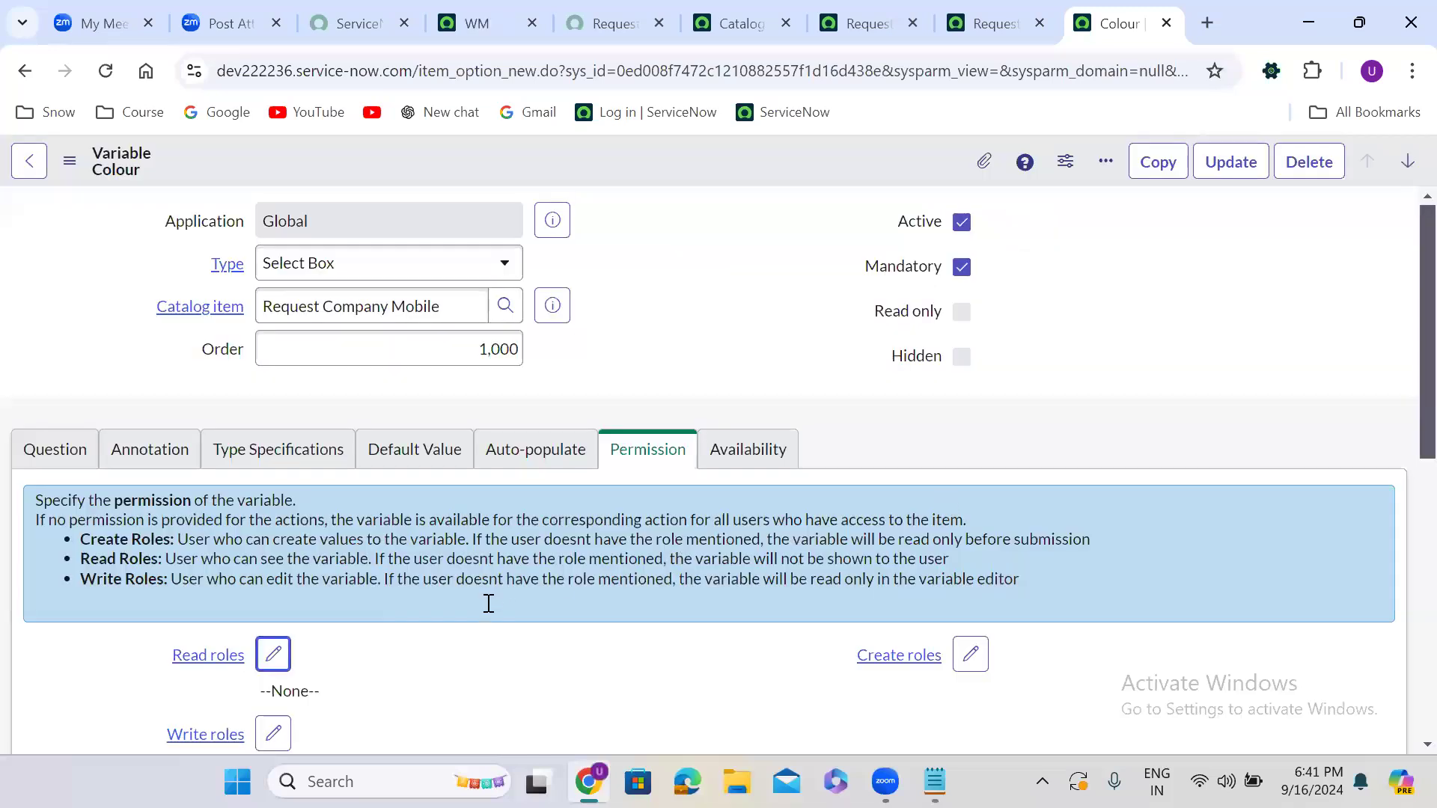
Add the admin role to the Colour variable's Write roles and save the variable record.
scroll(488, 603, down, 1)
scroll(488, 604, down, 5)
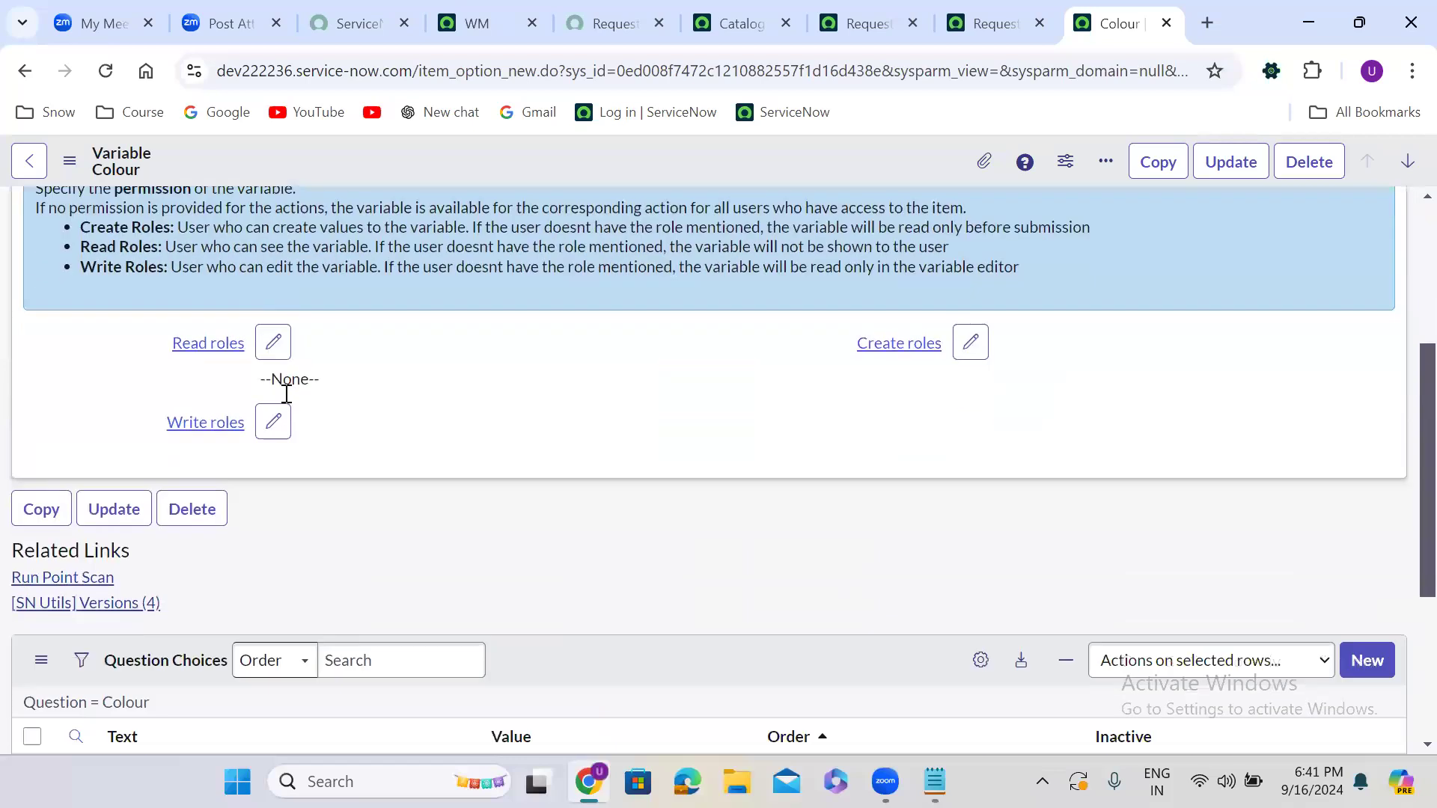
click(274, 374)
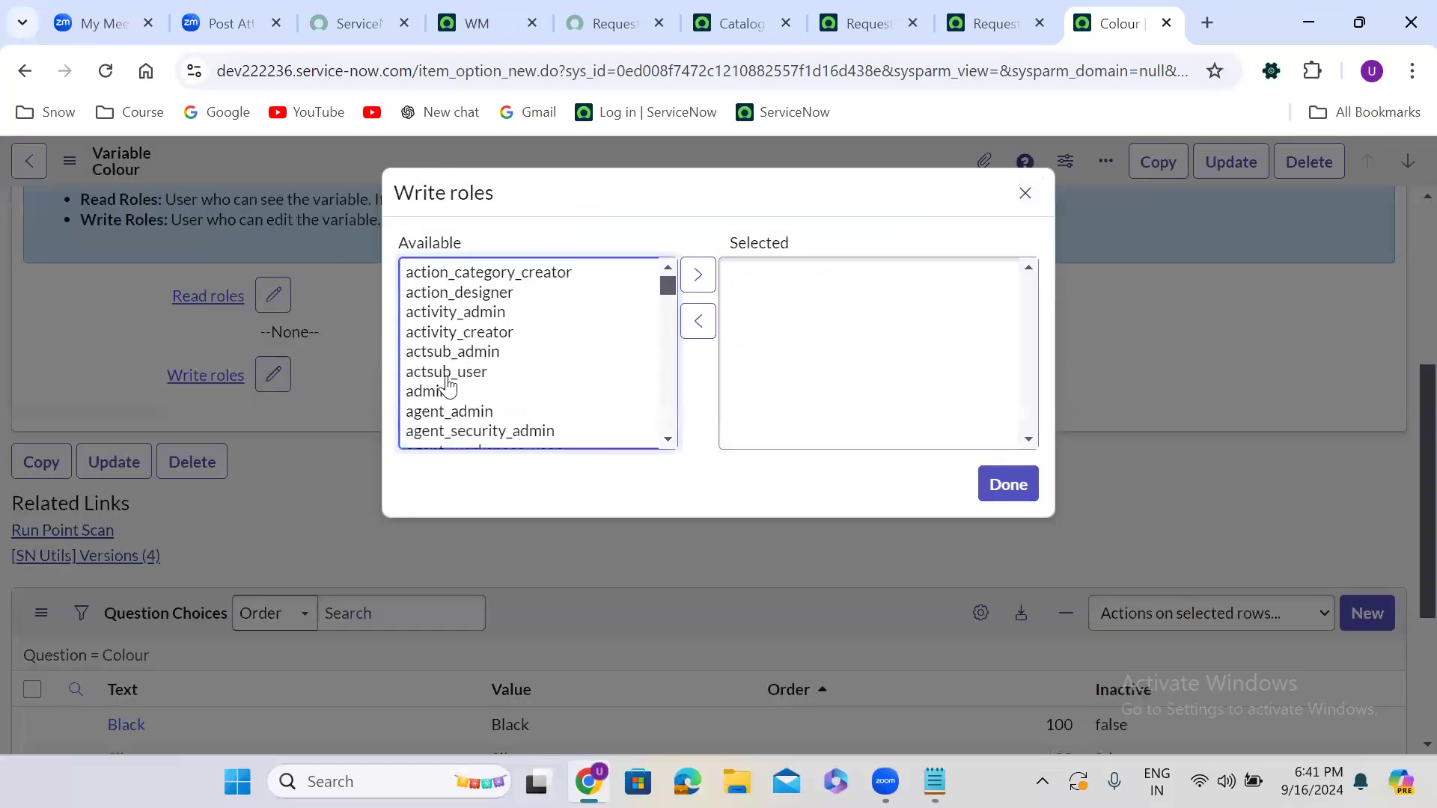
double_click(426, 391)
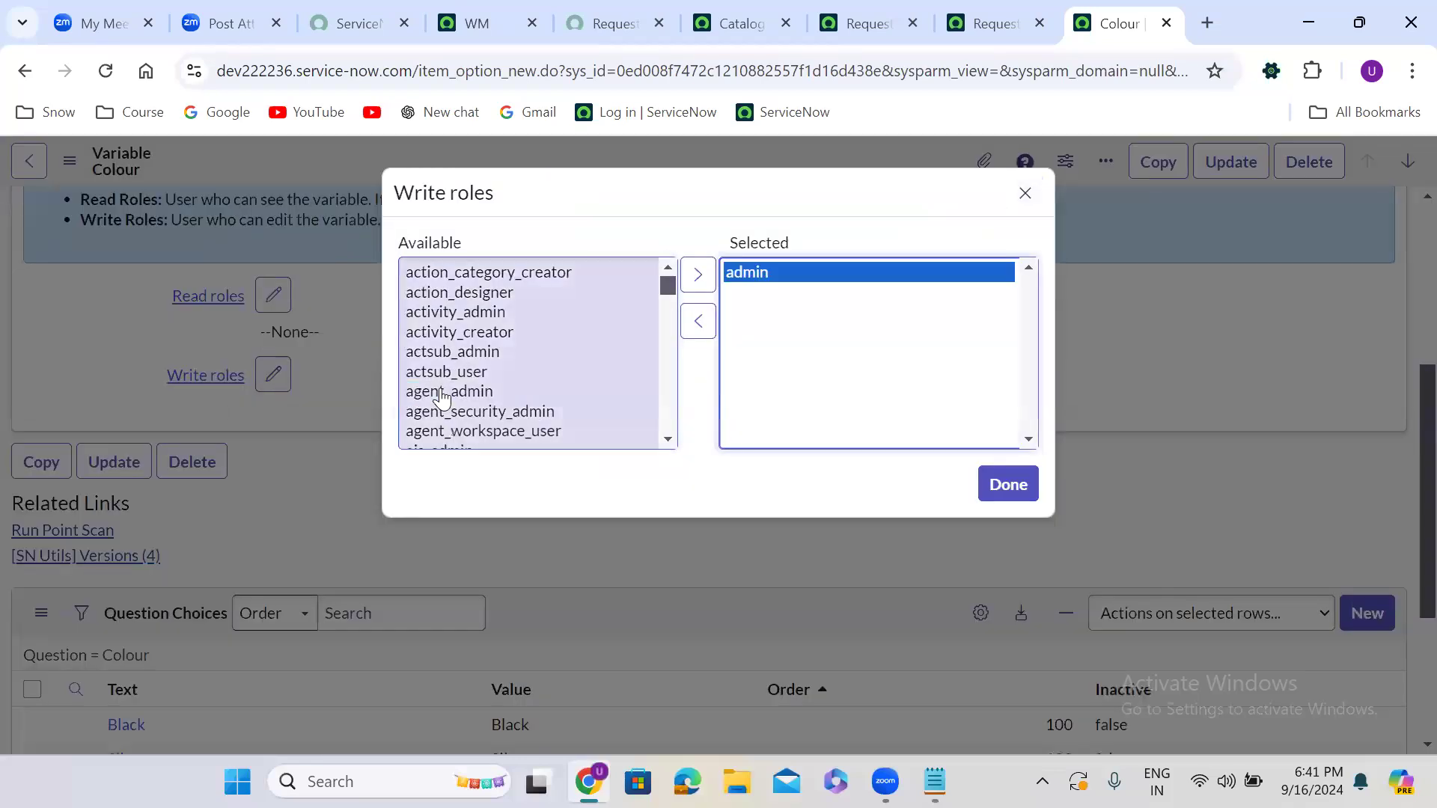
click(1027, 484)
right_click(620, 160)
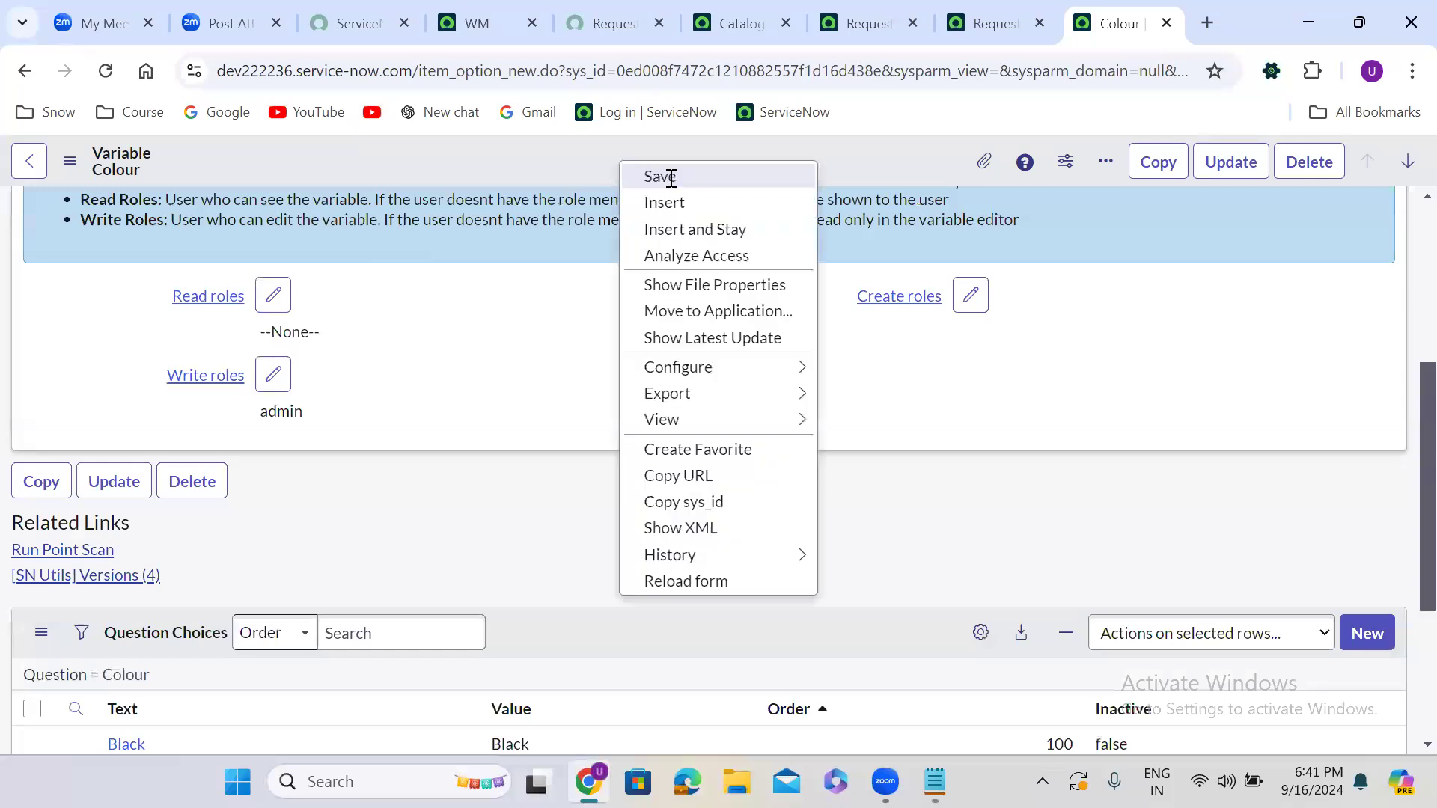
click(661, 177)
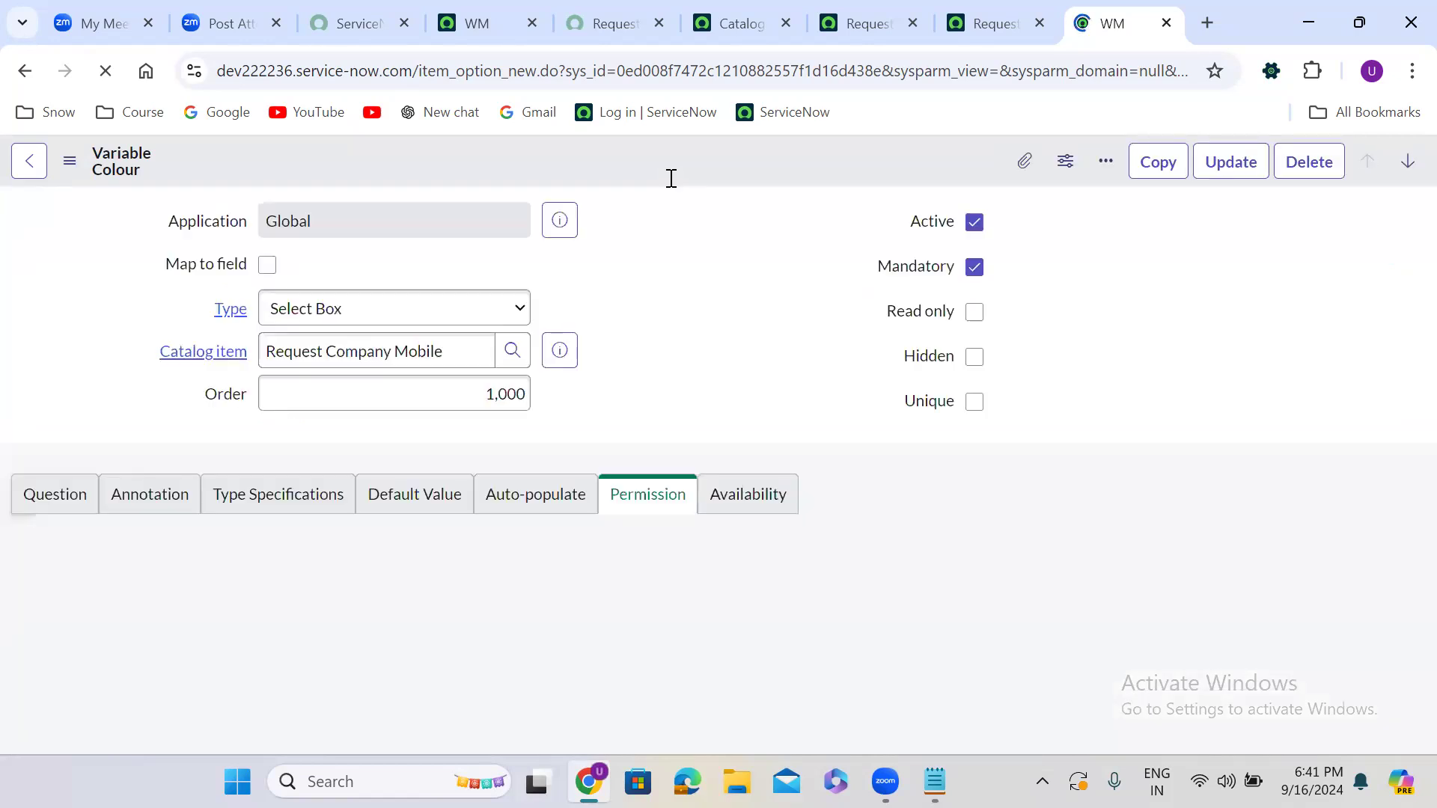
Reload the Request Company Mobile portal form and set Colour to Gold, Storage to 256 GB and RAM to 32 GB.
click(598, 23)
click(105, 70)
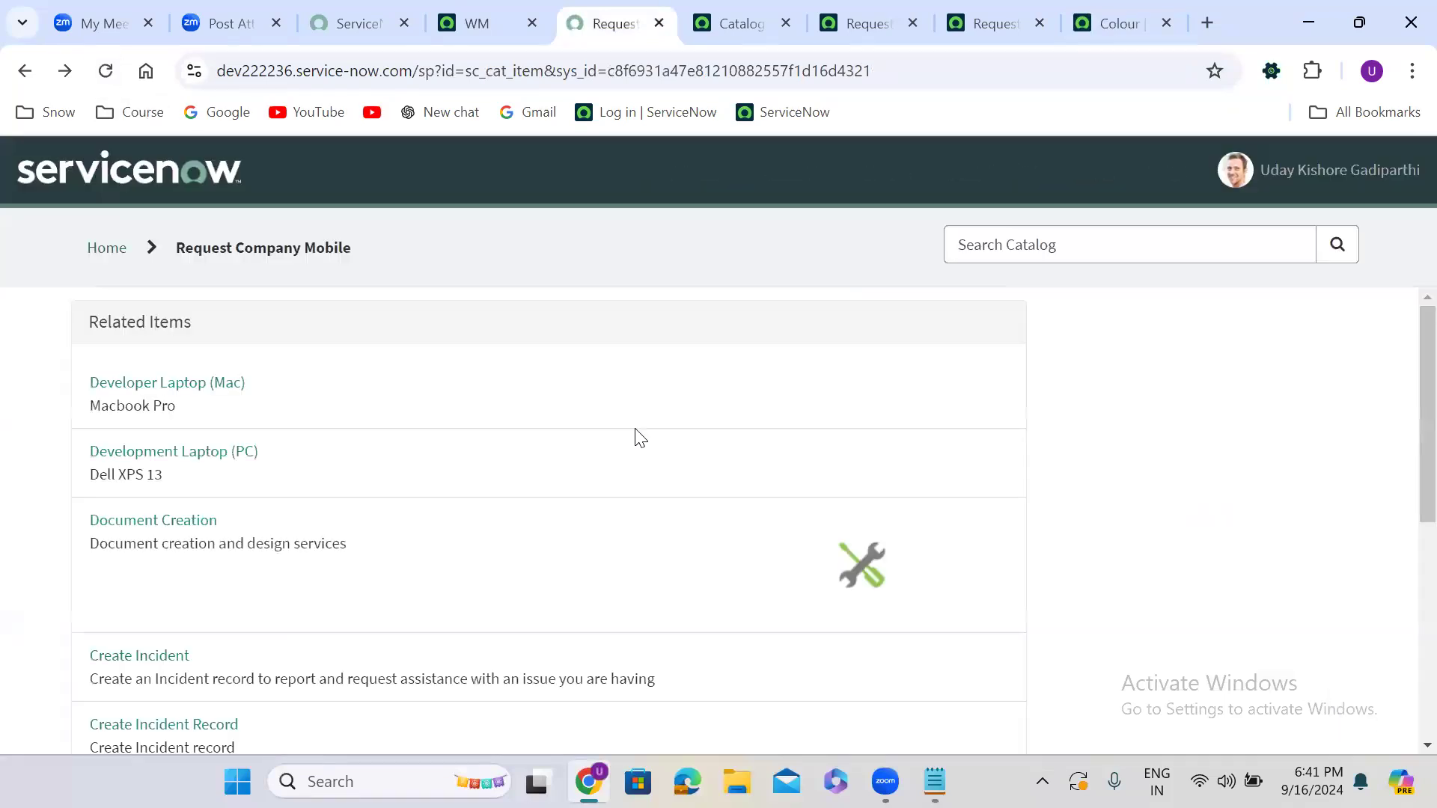
scroll(414, 399, down, 6)
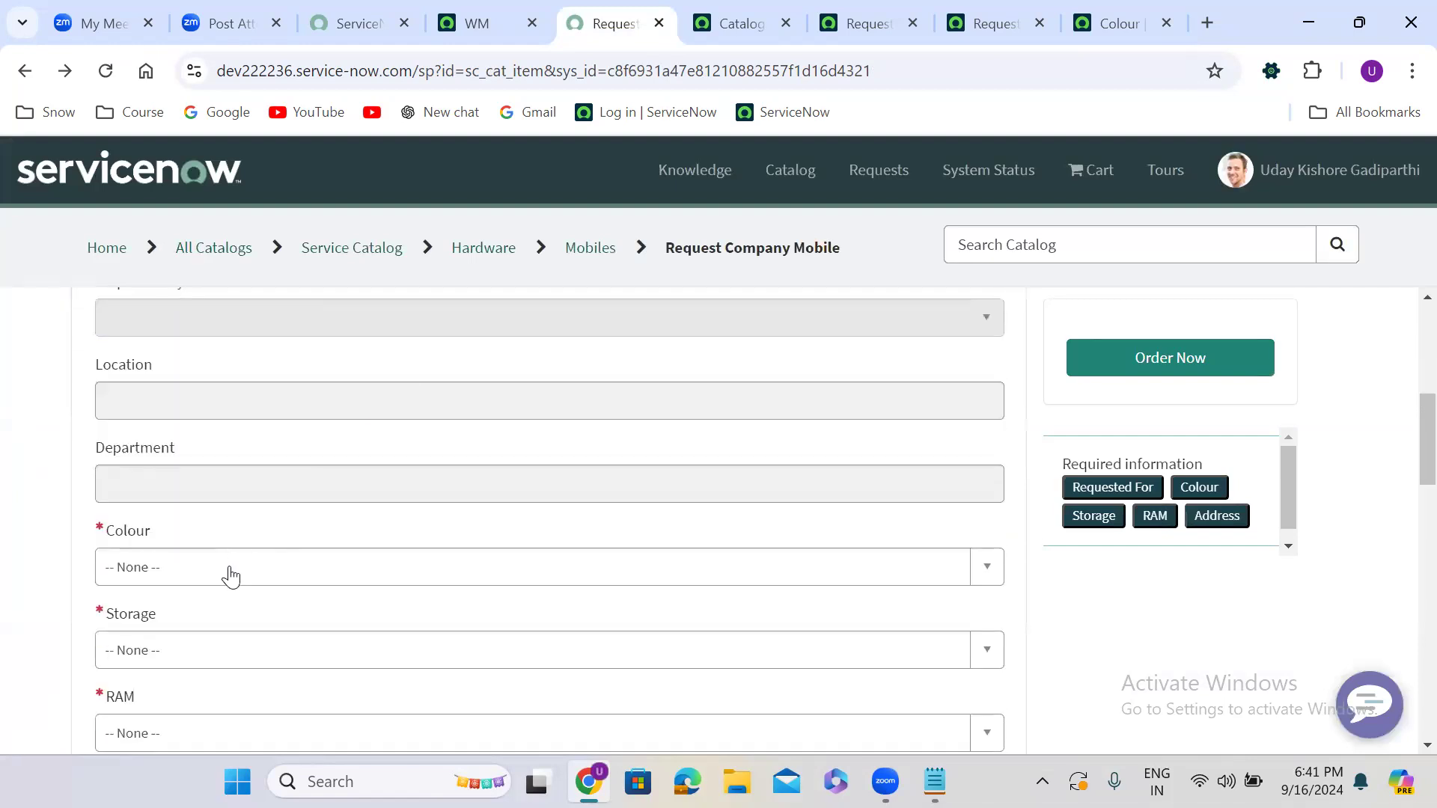
click(227, 566)
click(186, 470)
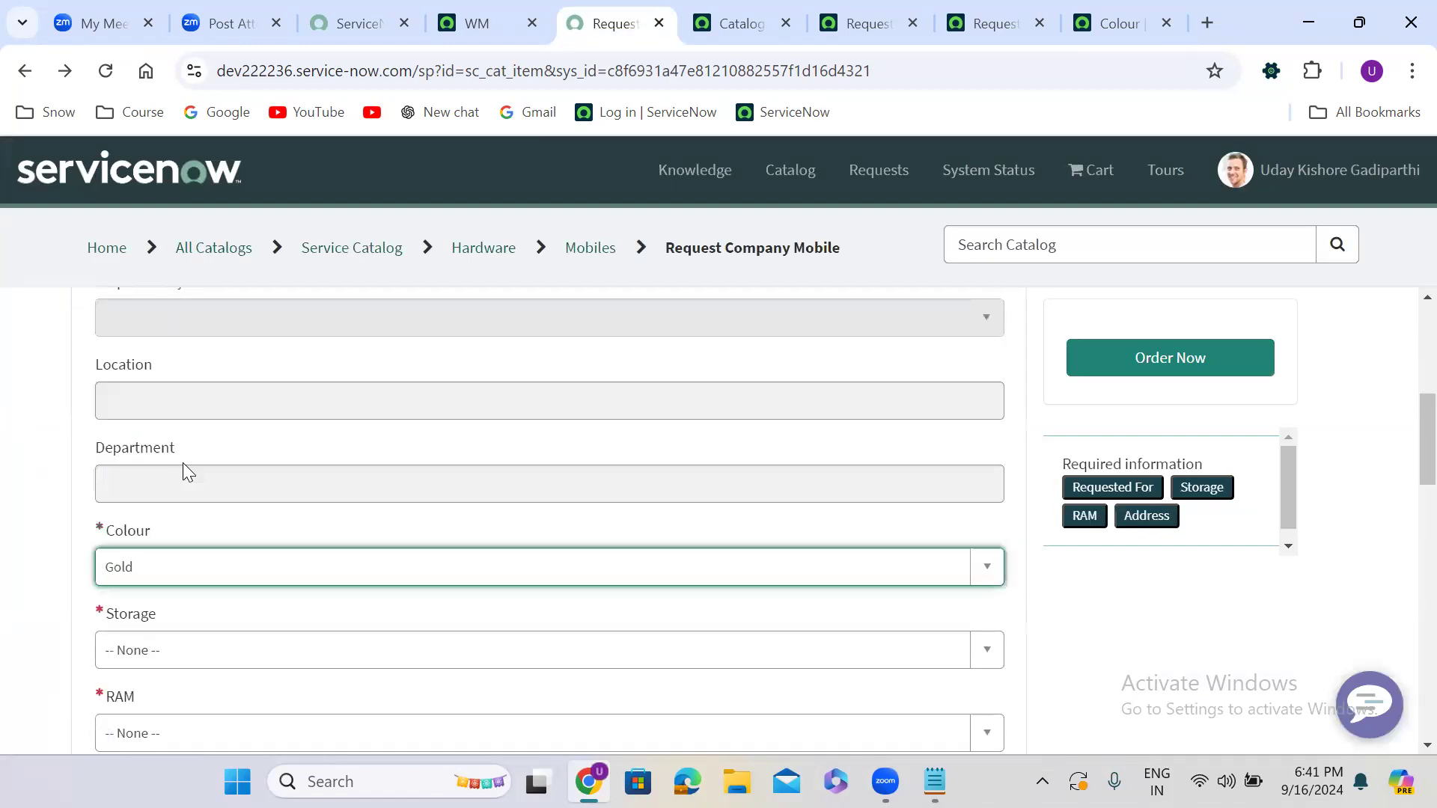
click(172, 652)
click(172, 520)
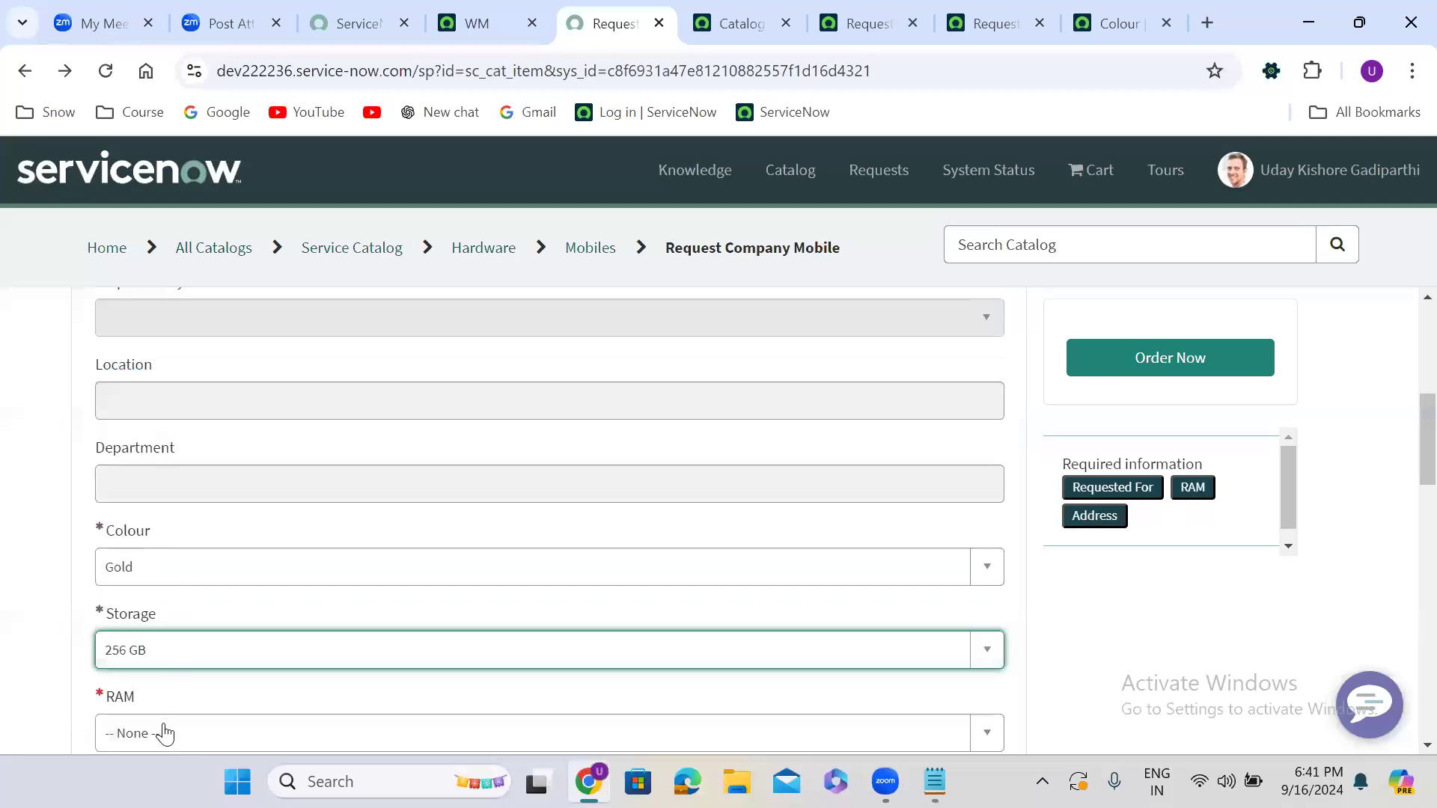
click(160, 731)
click(161, 605)
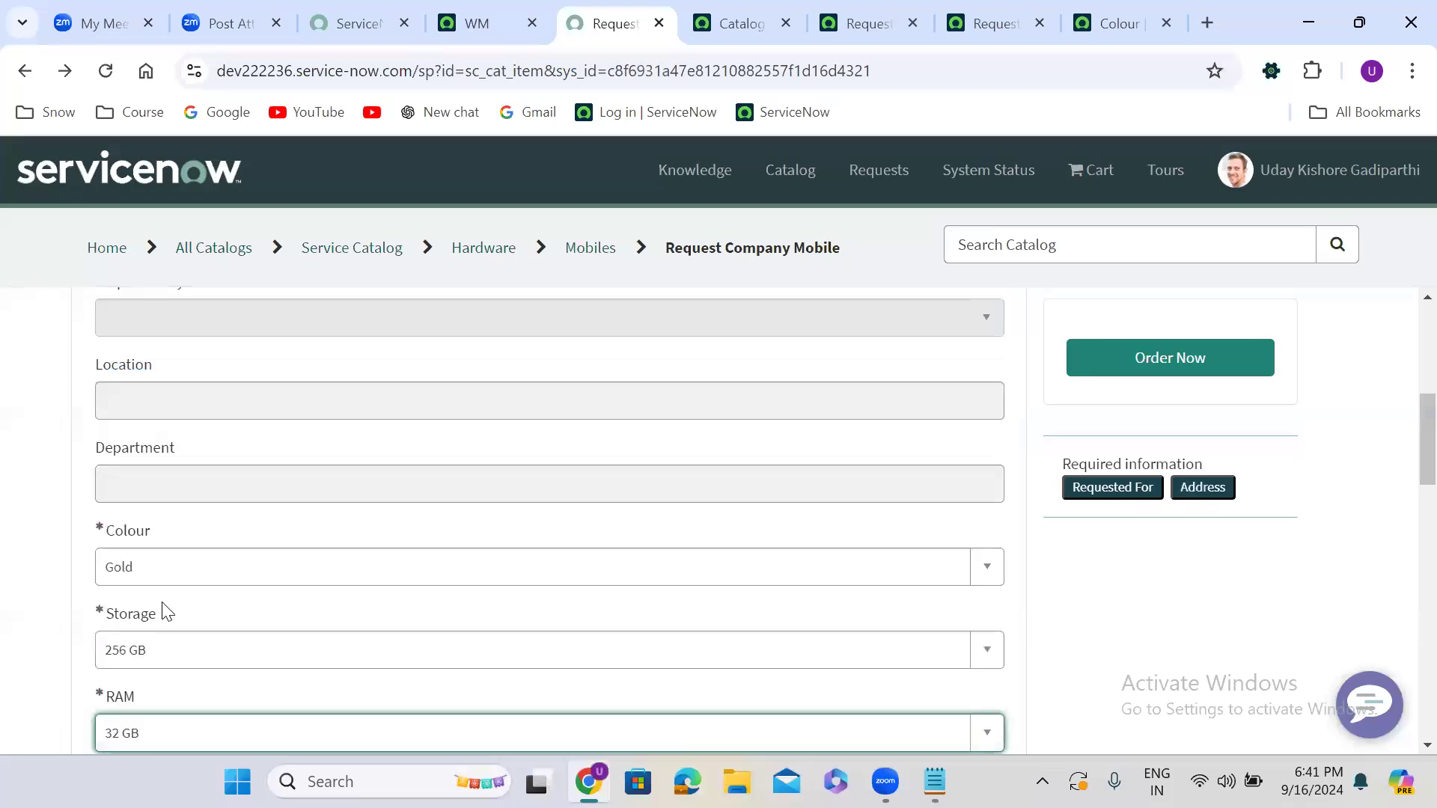
Enter "test" as the Address and choose the first listed user as Requested For.
scroll(166, 611, down, 6)
click(180, 496)
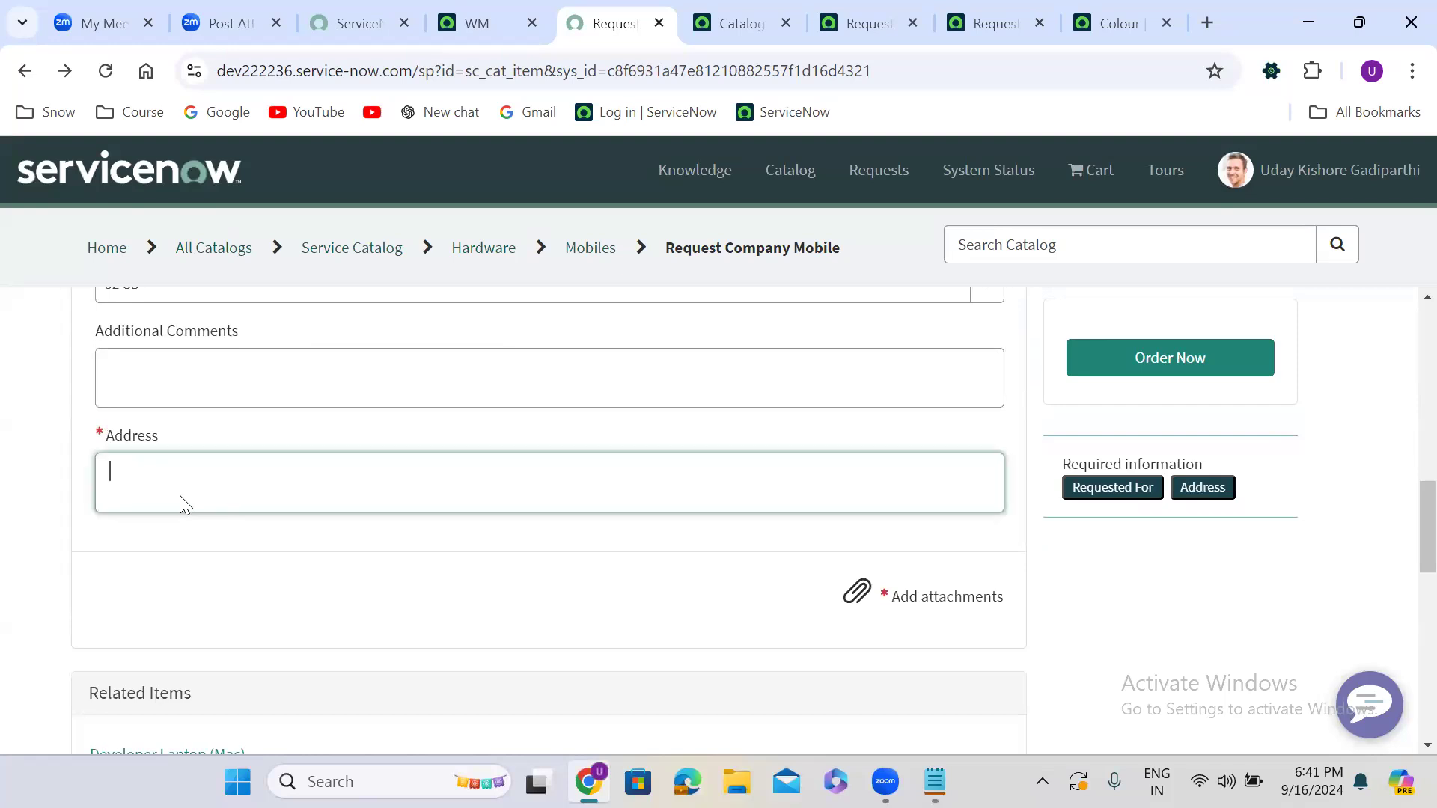
text(test)
click(320, 578)
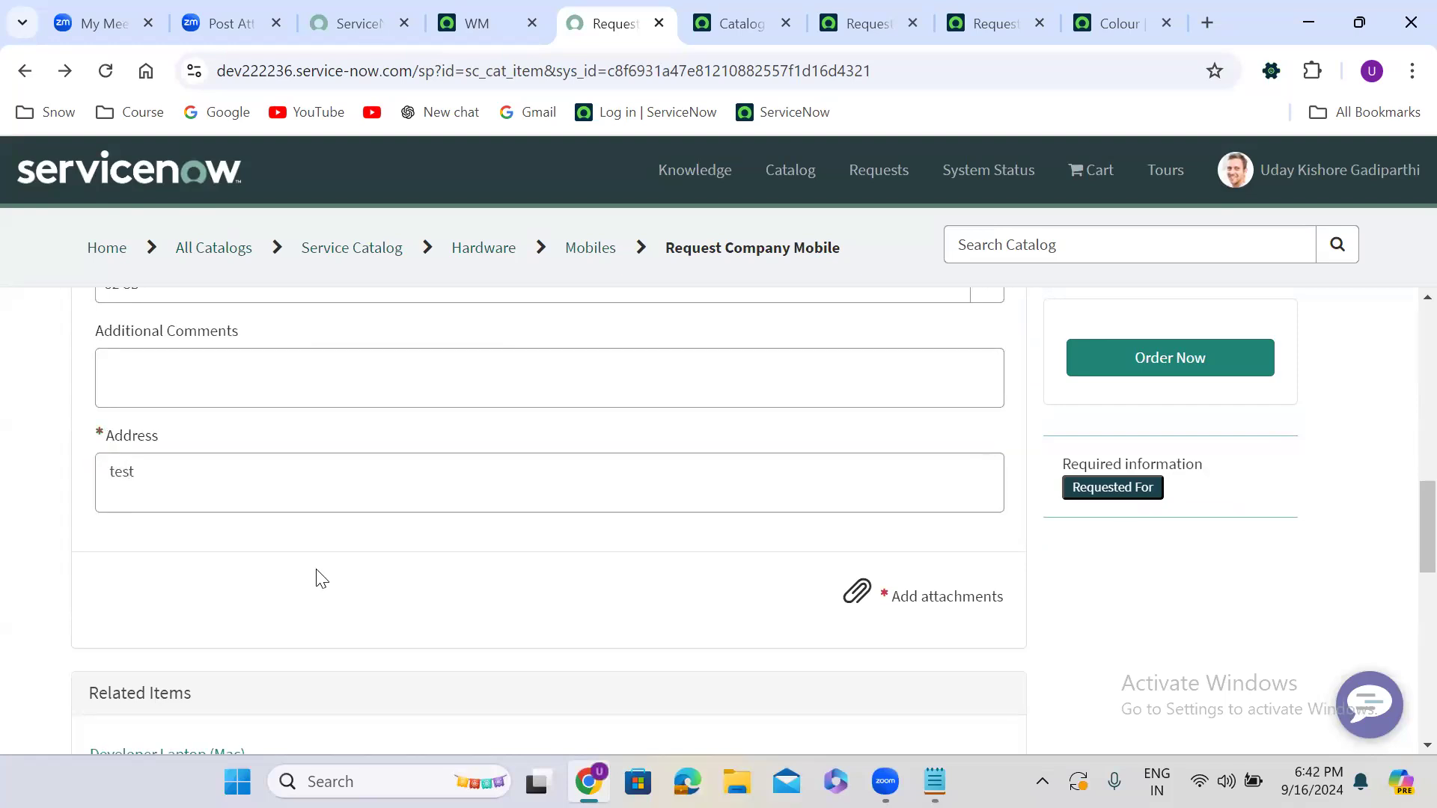
scroll(320, 578, up, 10)
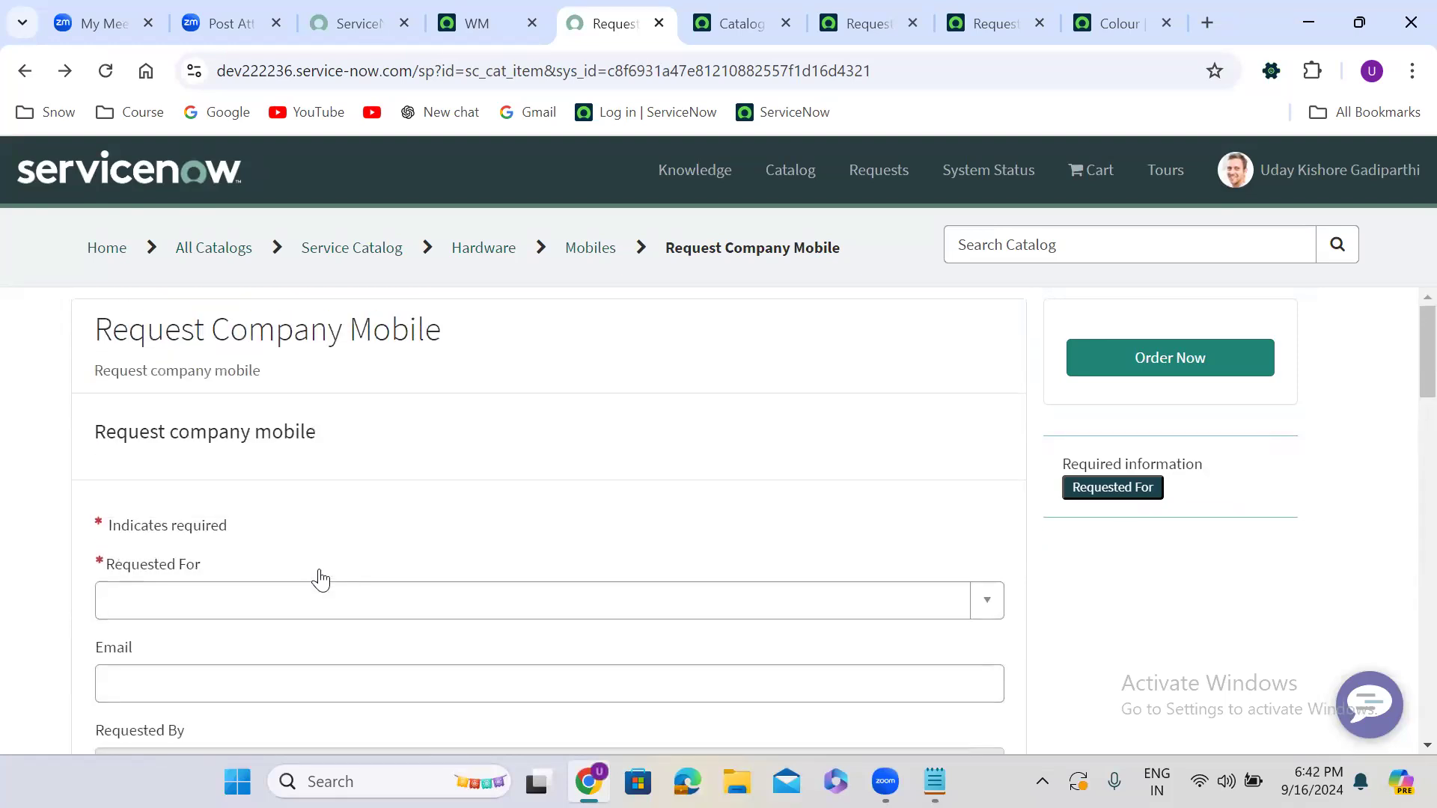
click(186, 603)
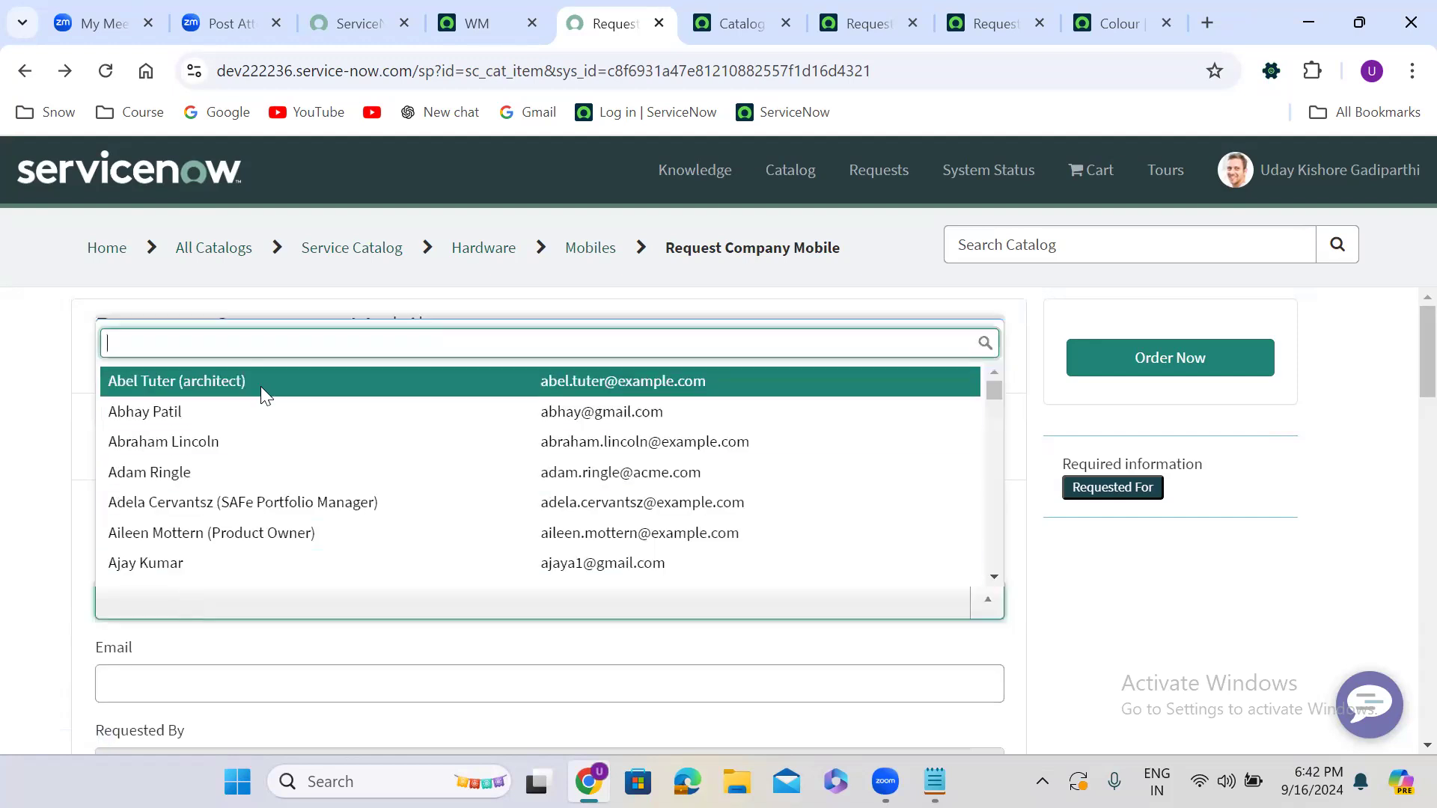
click(261, 386)
Attach the file sys_remote_update_set_fc3a6f3a472cd210882557f1d16d4323.xml from Downloads to the mobile request.
scroll(1012, 657, down, 10)
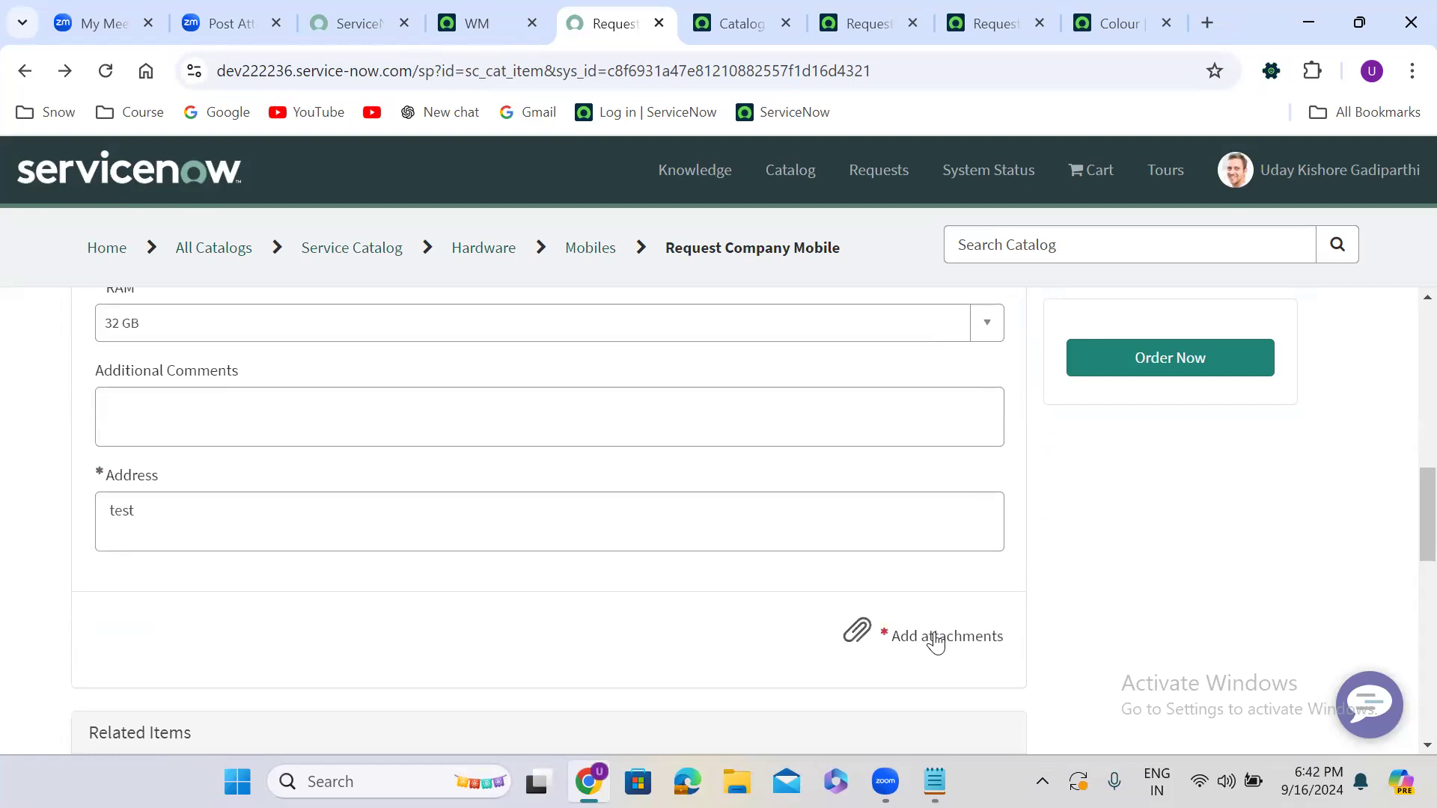
click(936, 637)
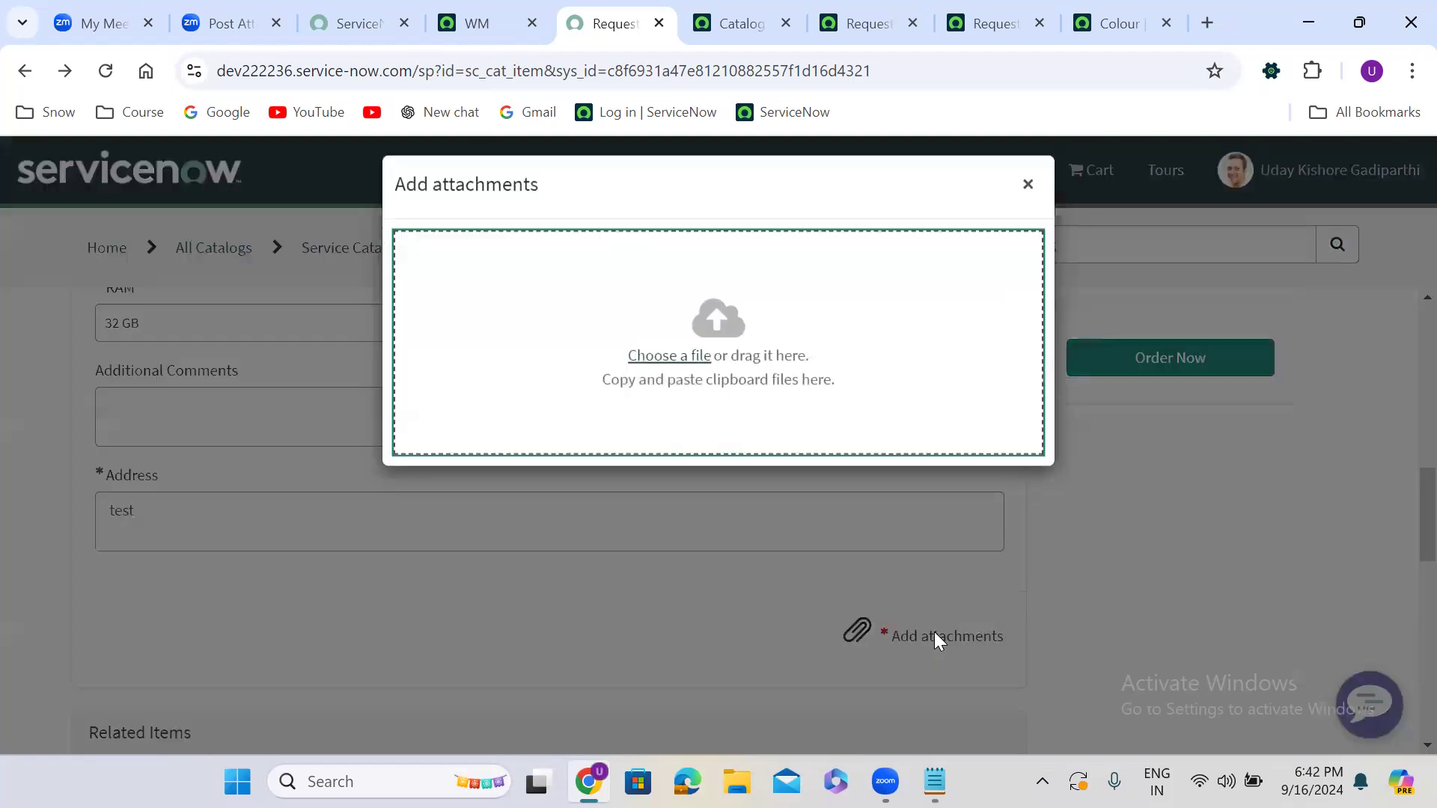
click(667, 371)
click(569, 322)
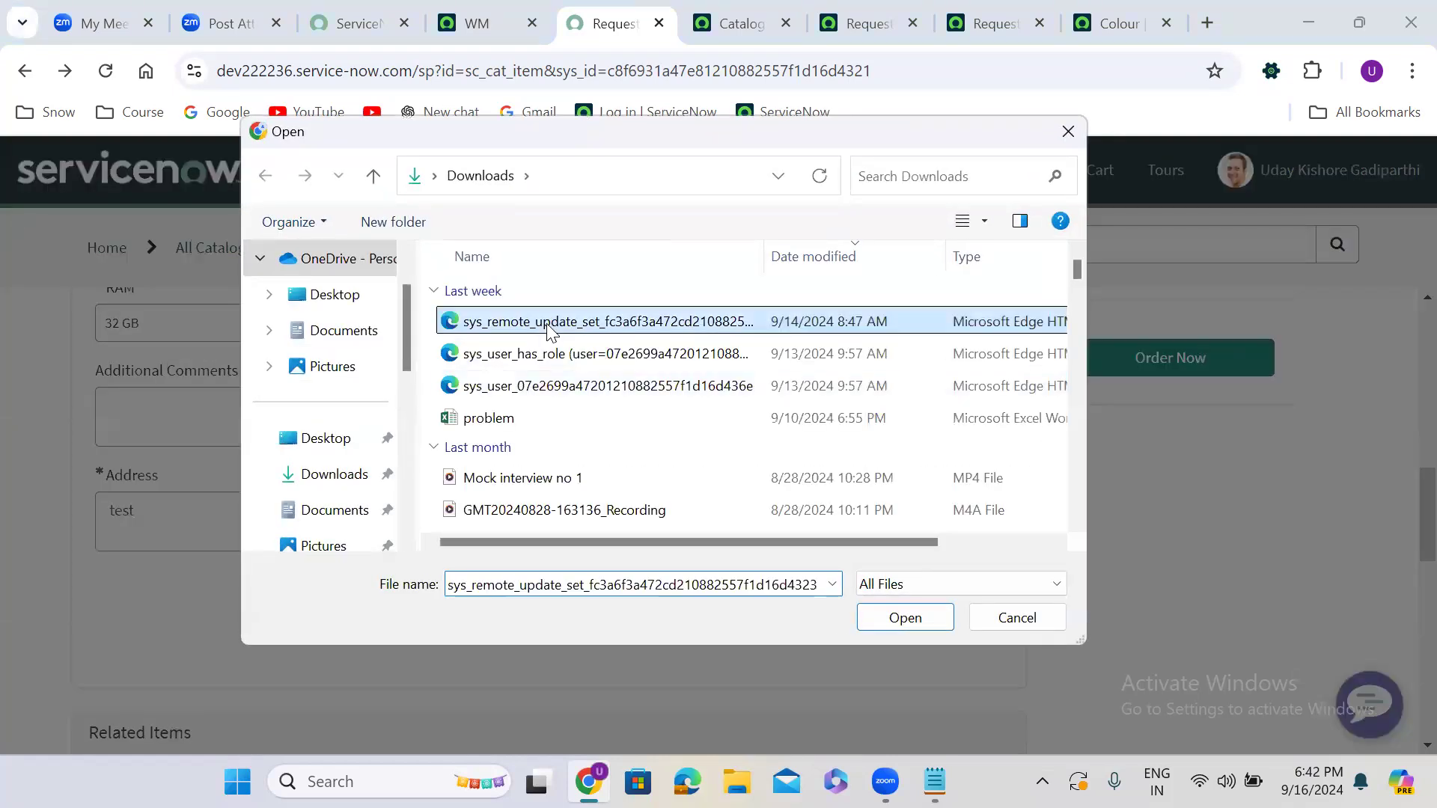
click(917, 612)
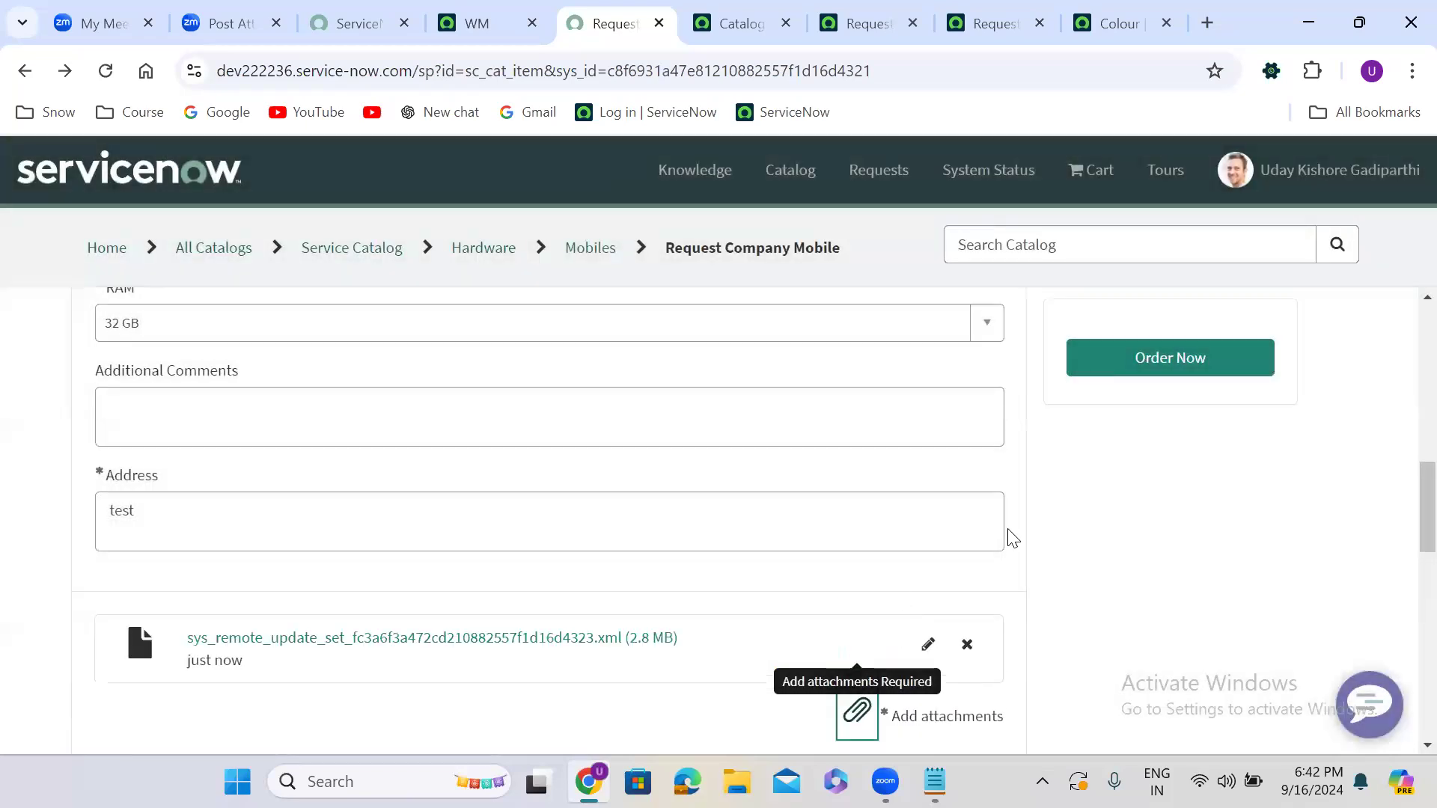
Order the mobile, check out with the default confirmation details, and copy the request number from the Request Summary.
click(1163, 358)
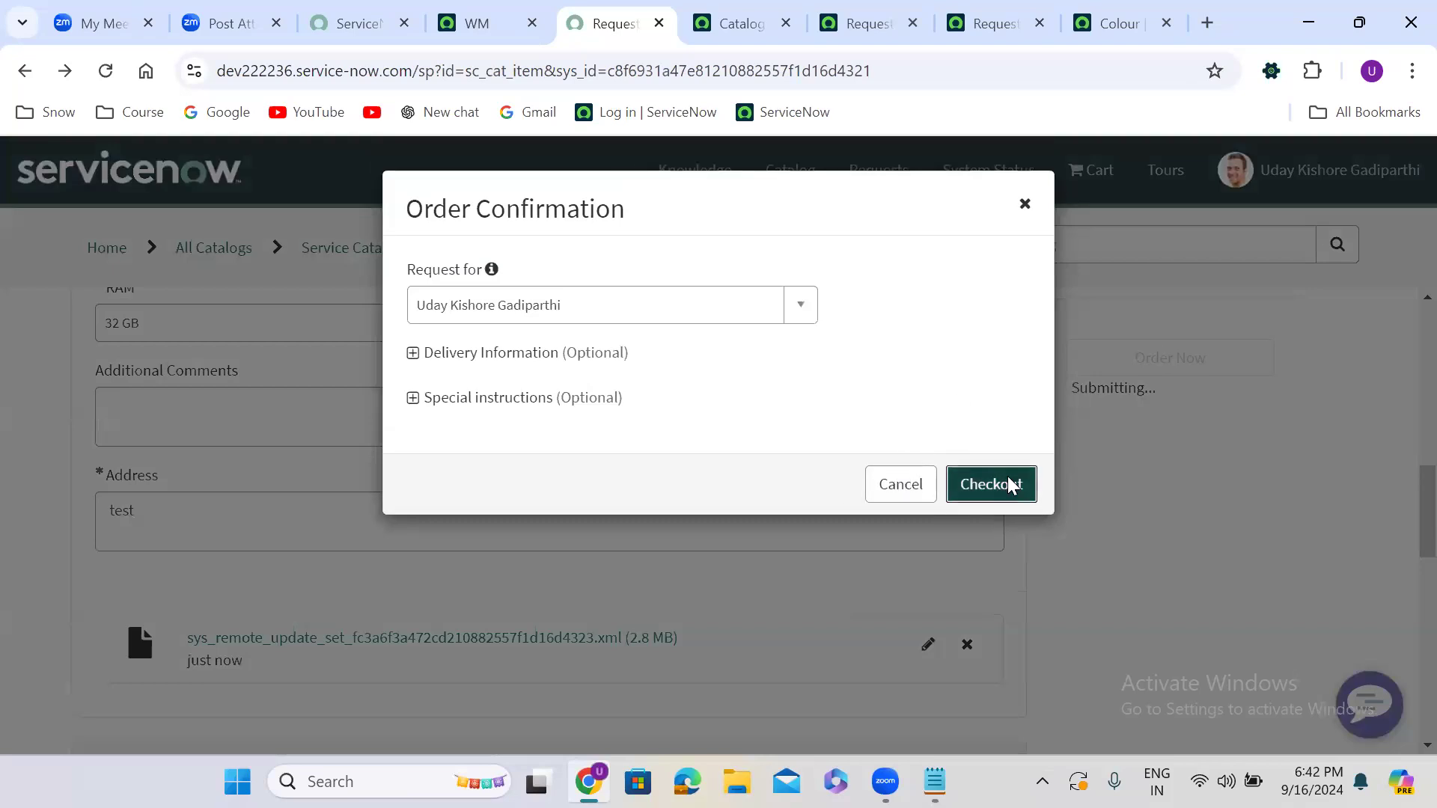
click(1007, 483)
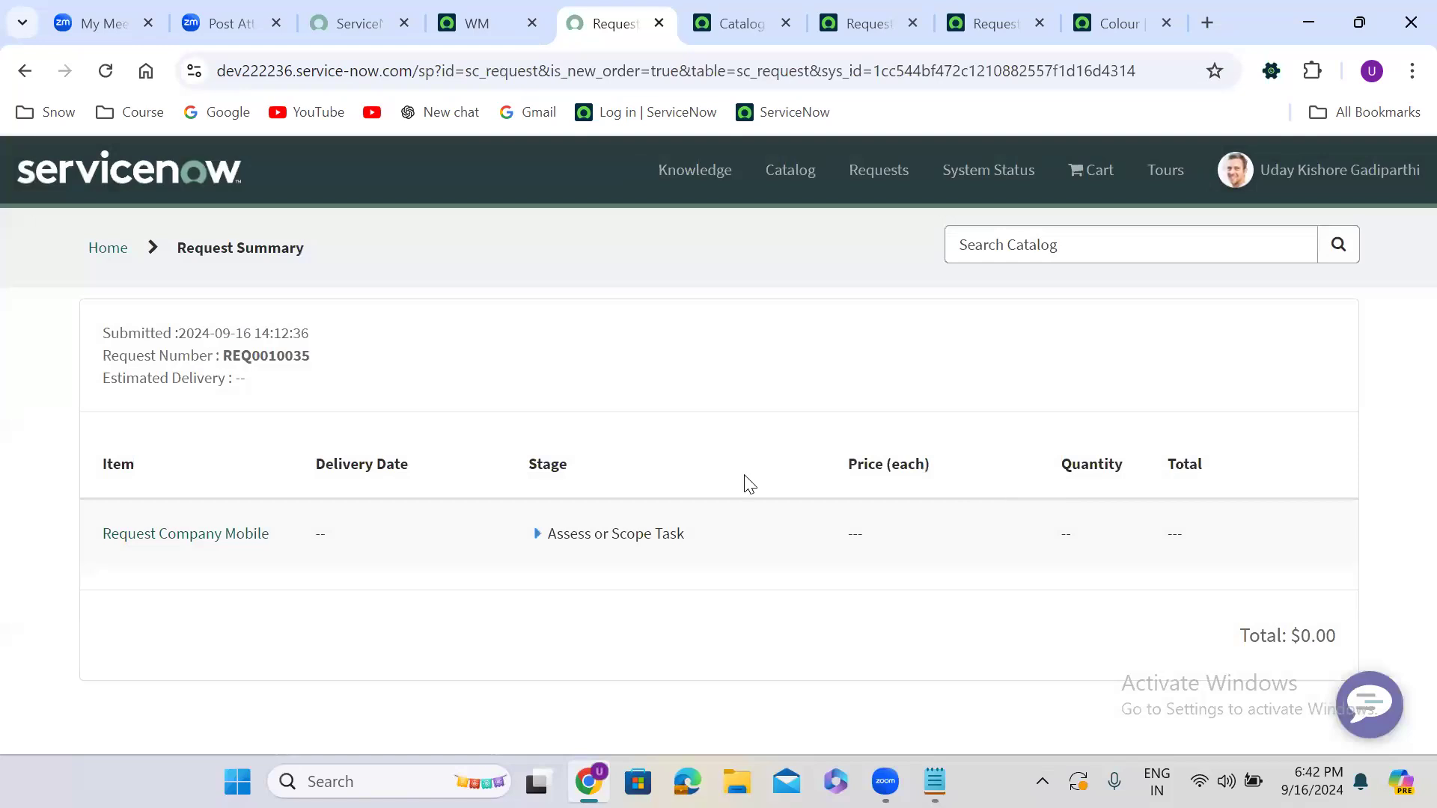
double_click(271, 359)
key(ctrl+c)
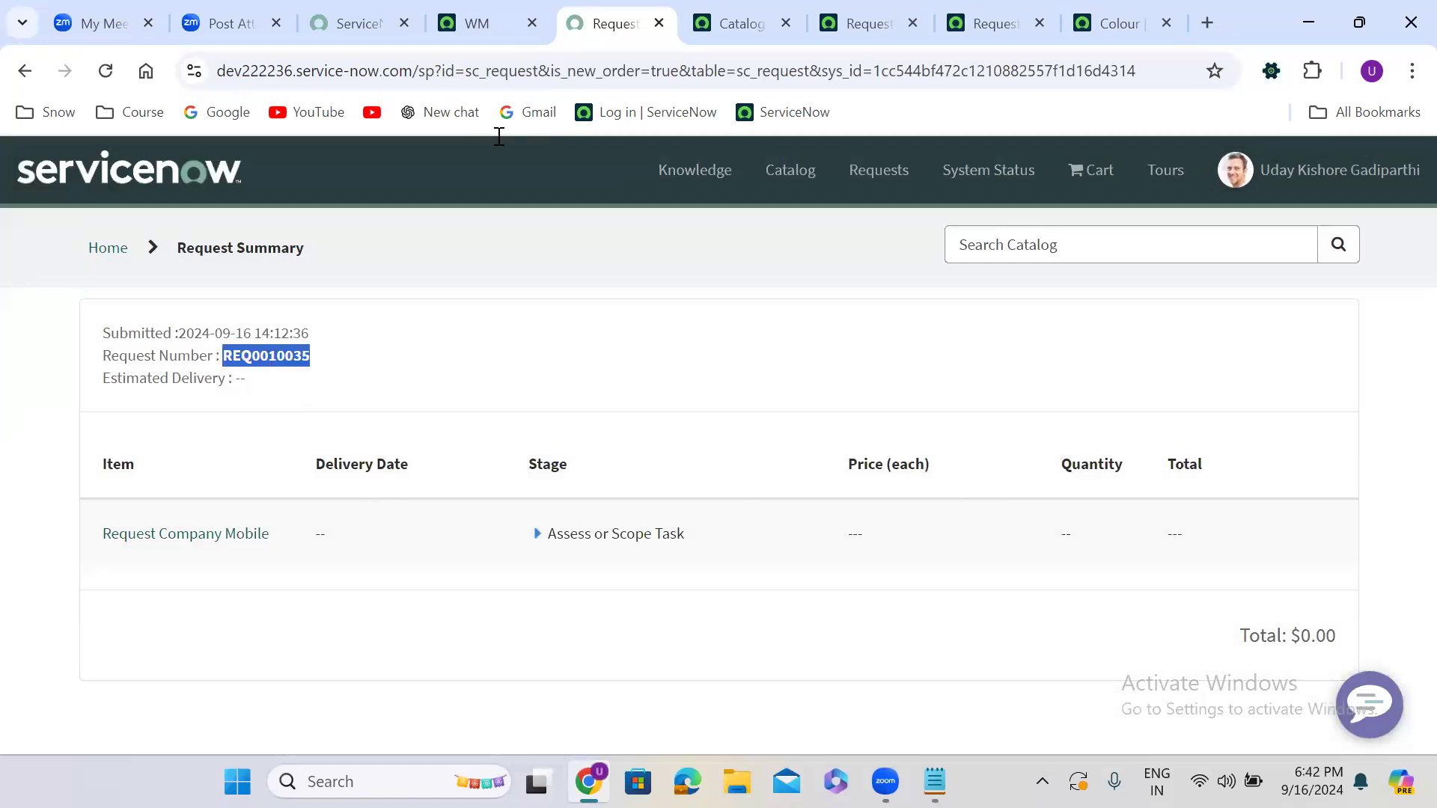
Find the submitted request by its copied number, open its requested item, and examine the Colour, Storage and RAM variables.
click(490, 13)
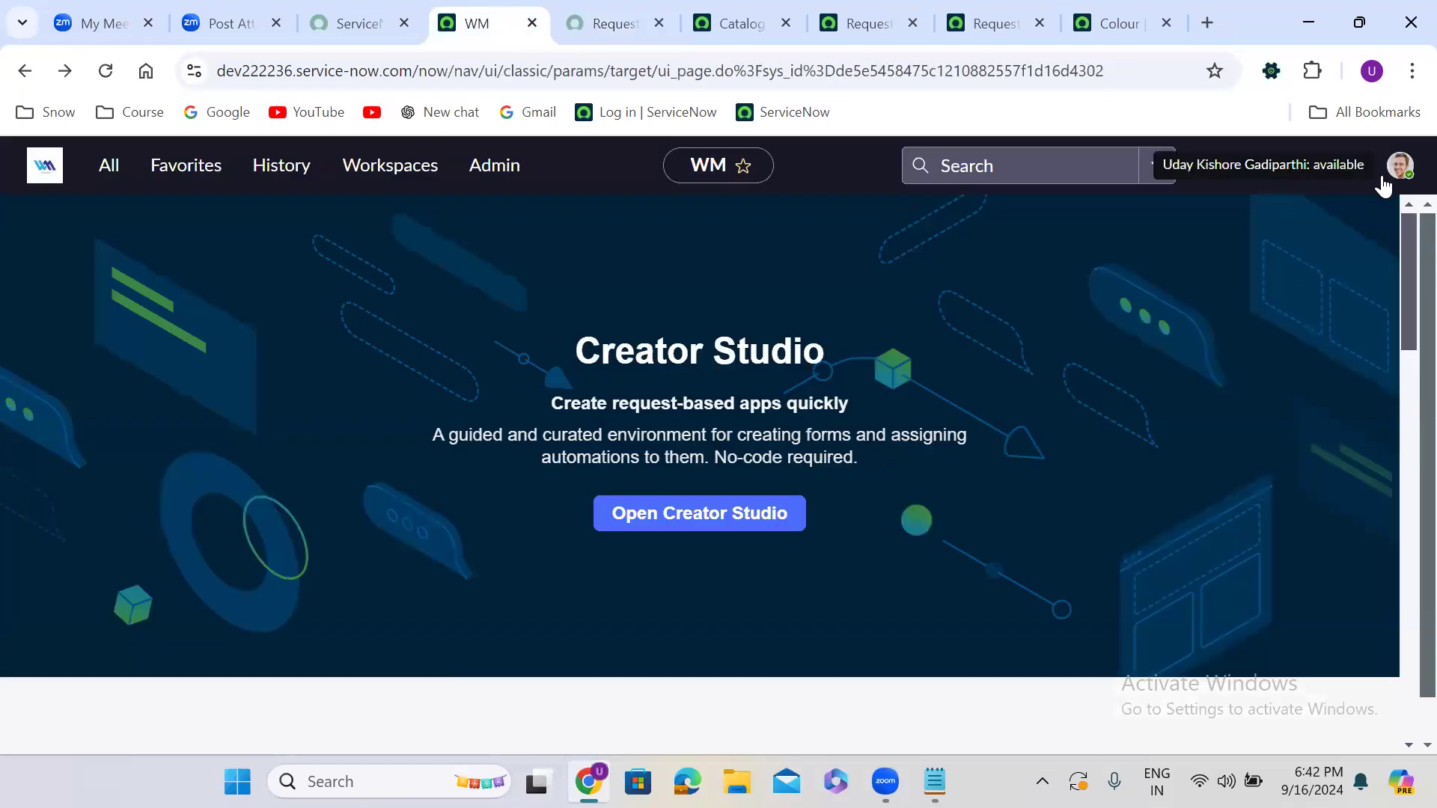
click(1050, 166)
key(ctrl+v)
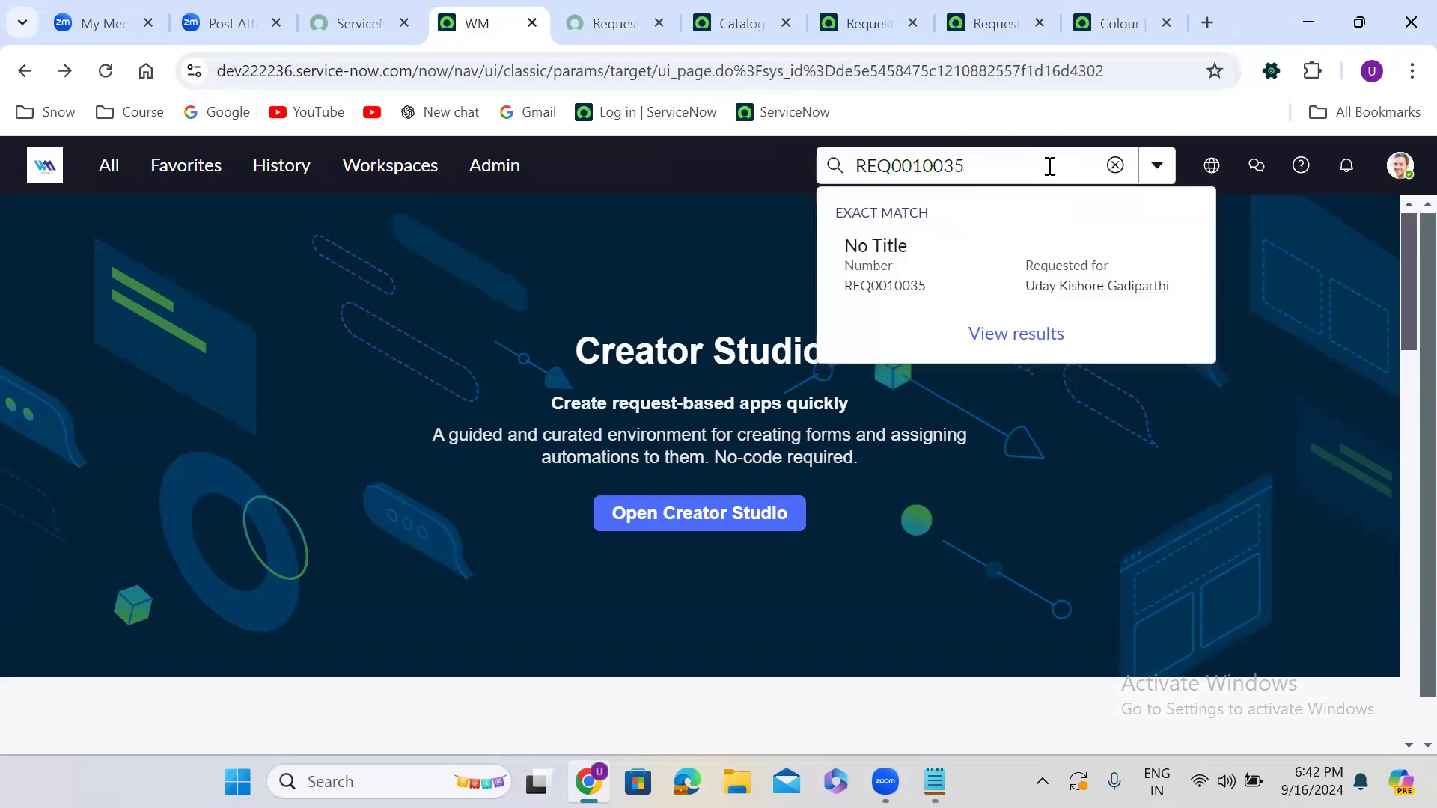
click(913, 257)
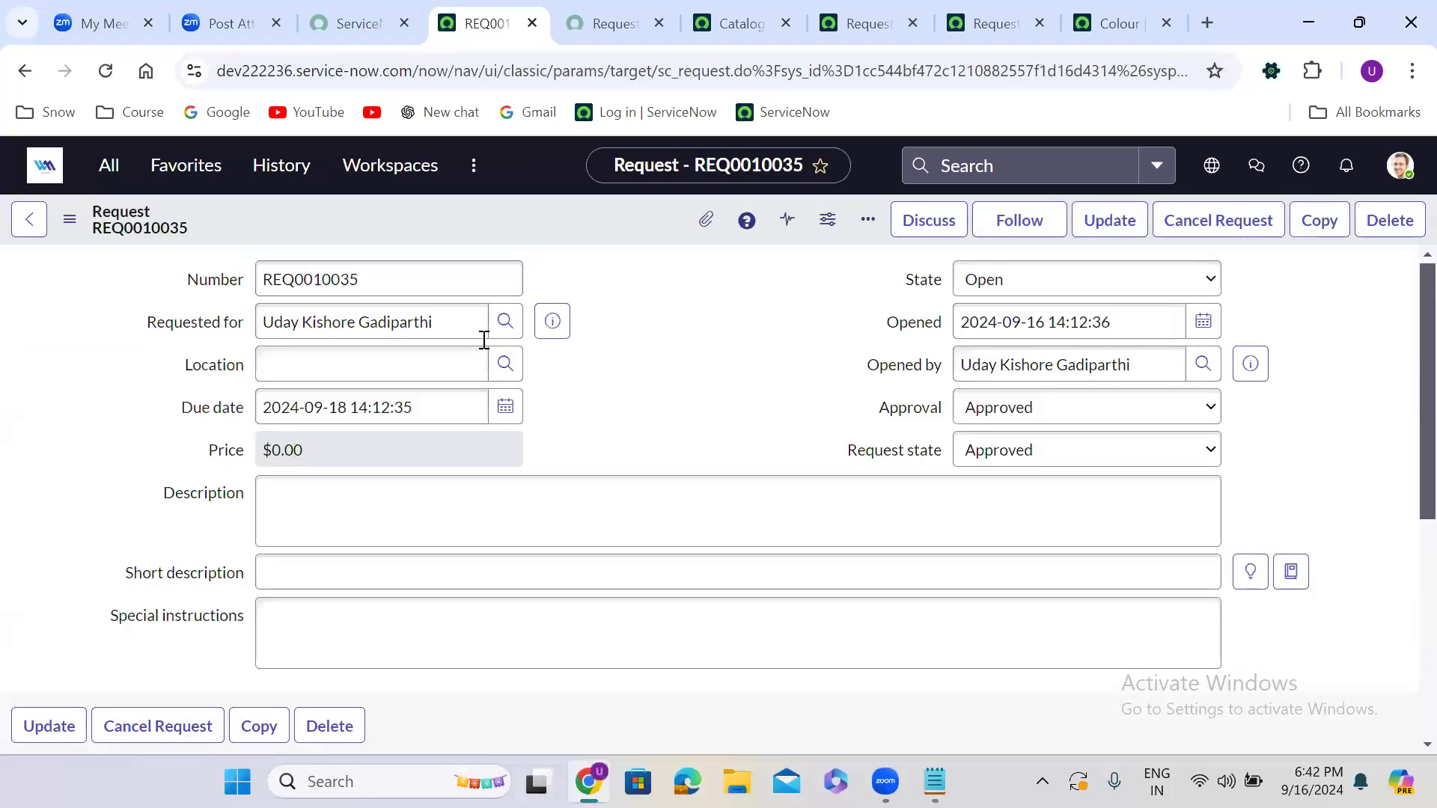
scroll(580, 372, down, 5)
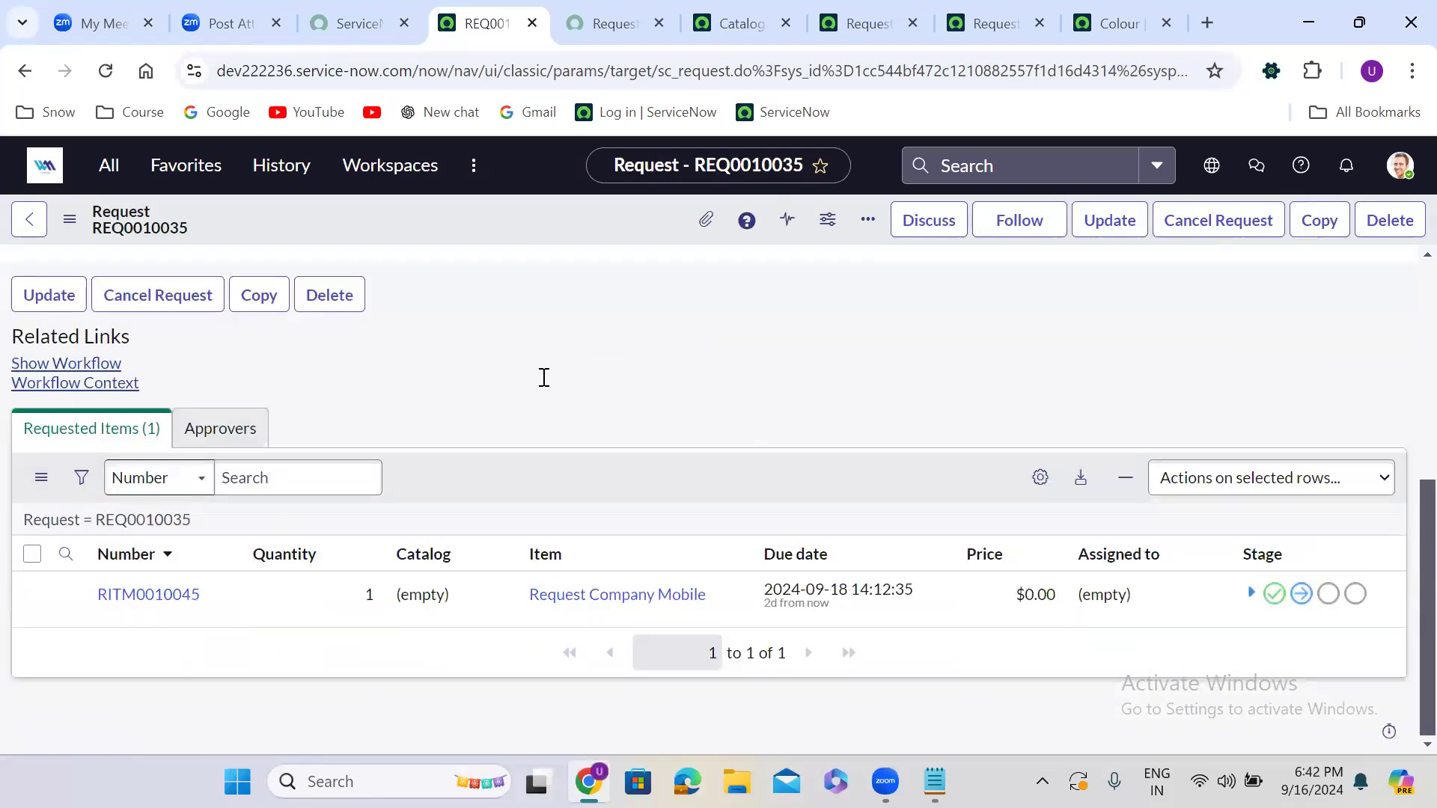
click(149, 599)
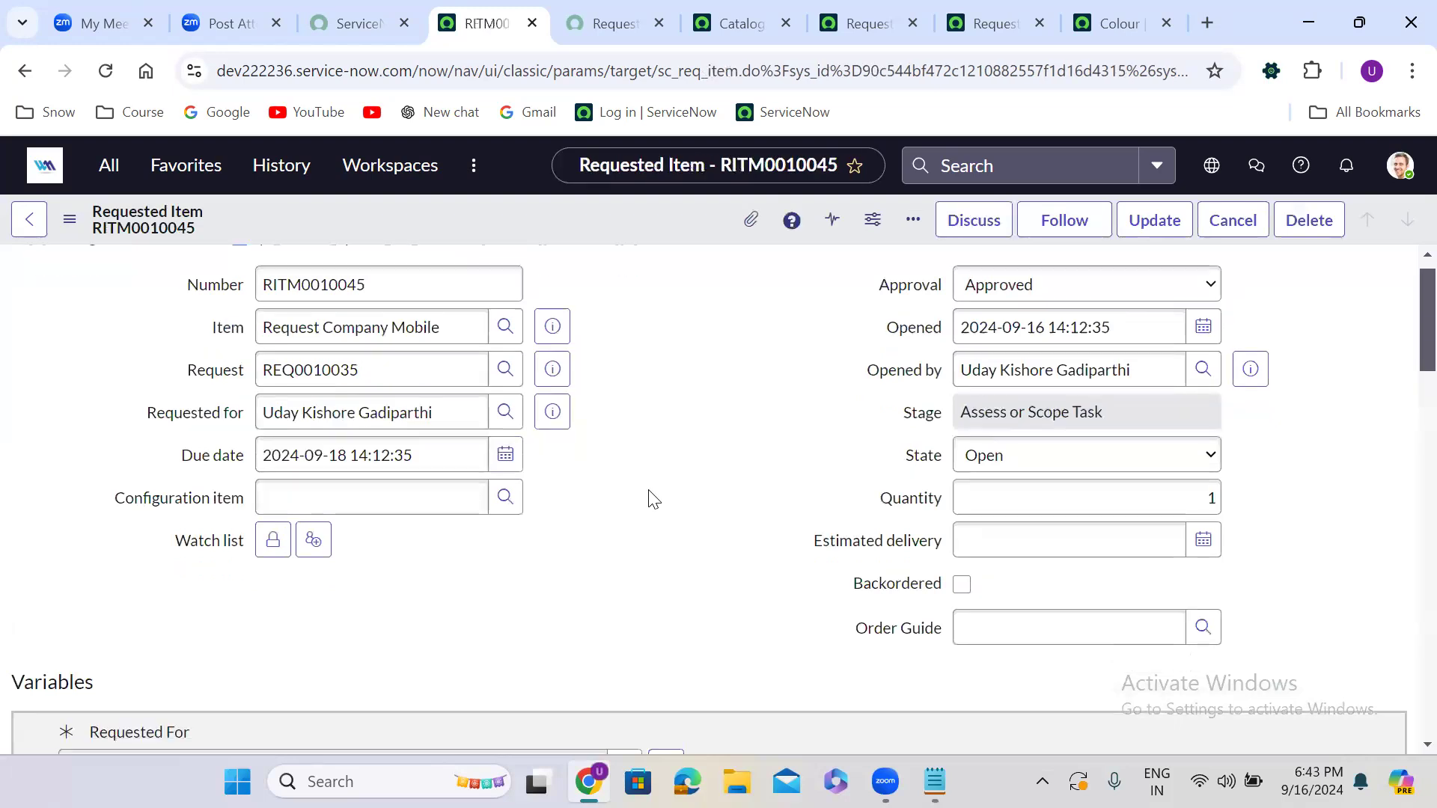
scroll(654, 498, down, 5)
scroll(648, 489, down, 3)
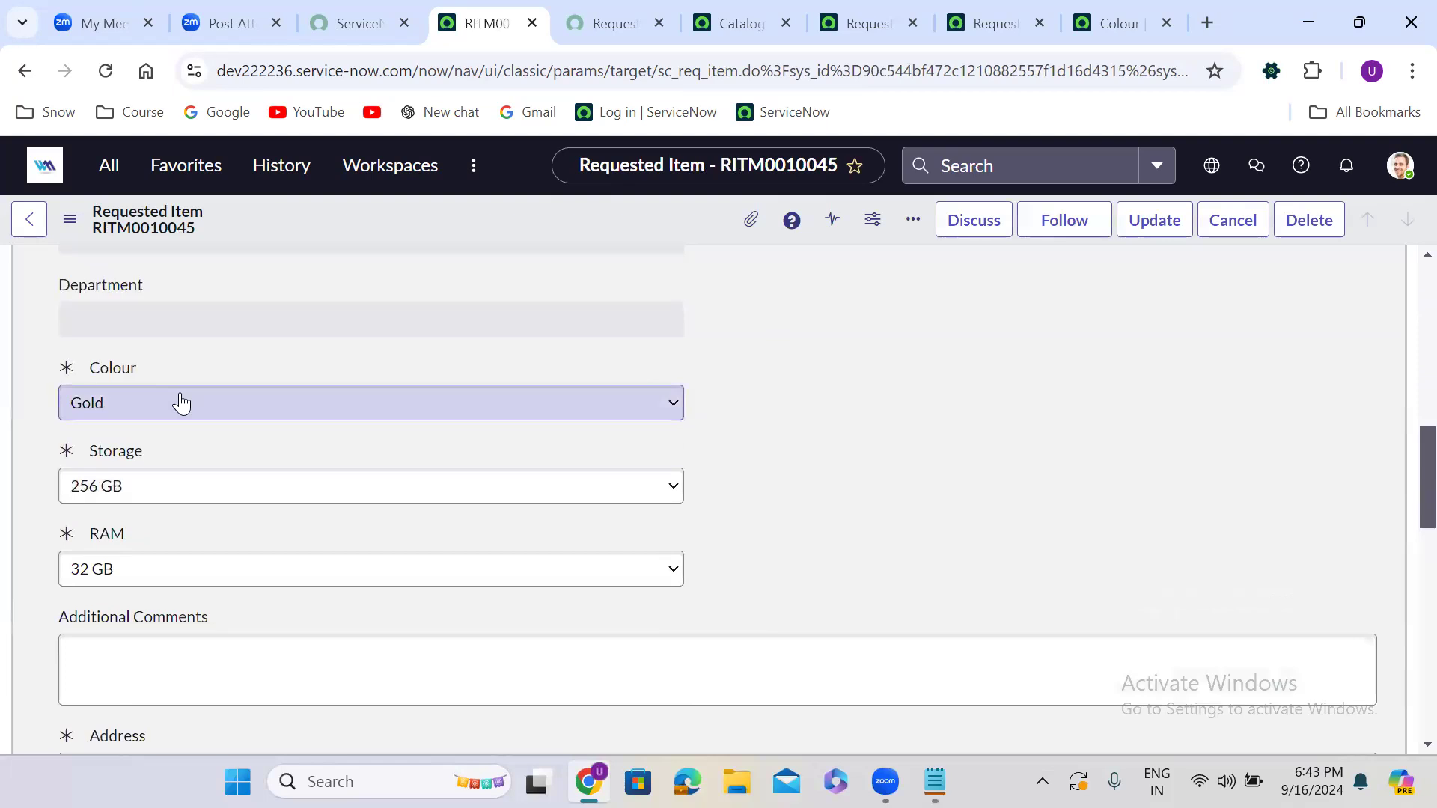
Duplicate the requested item's browser tab and impersonate the recently impersonated user listed directly below the "ajaya" entry.
right_click(478, 13)
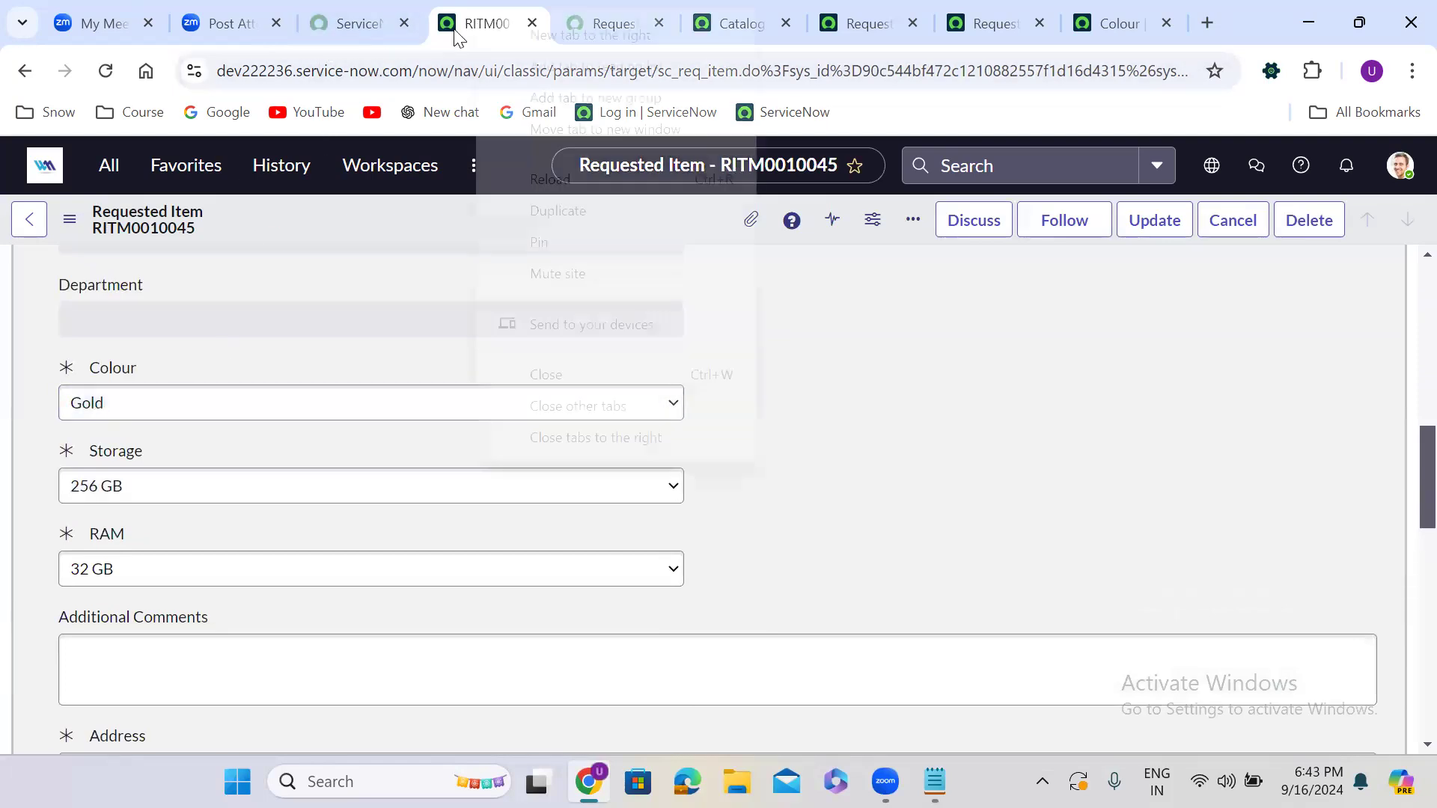
click(558, 211)
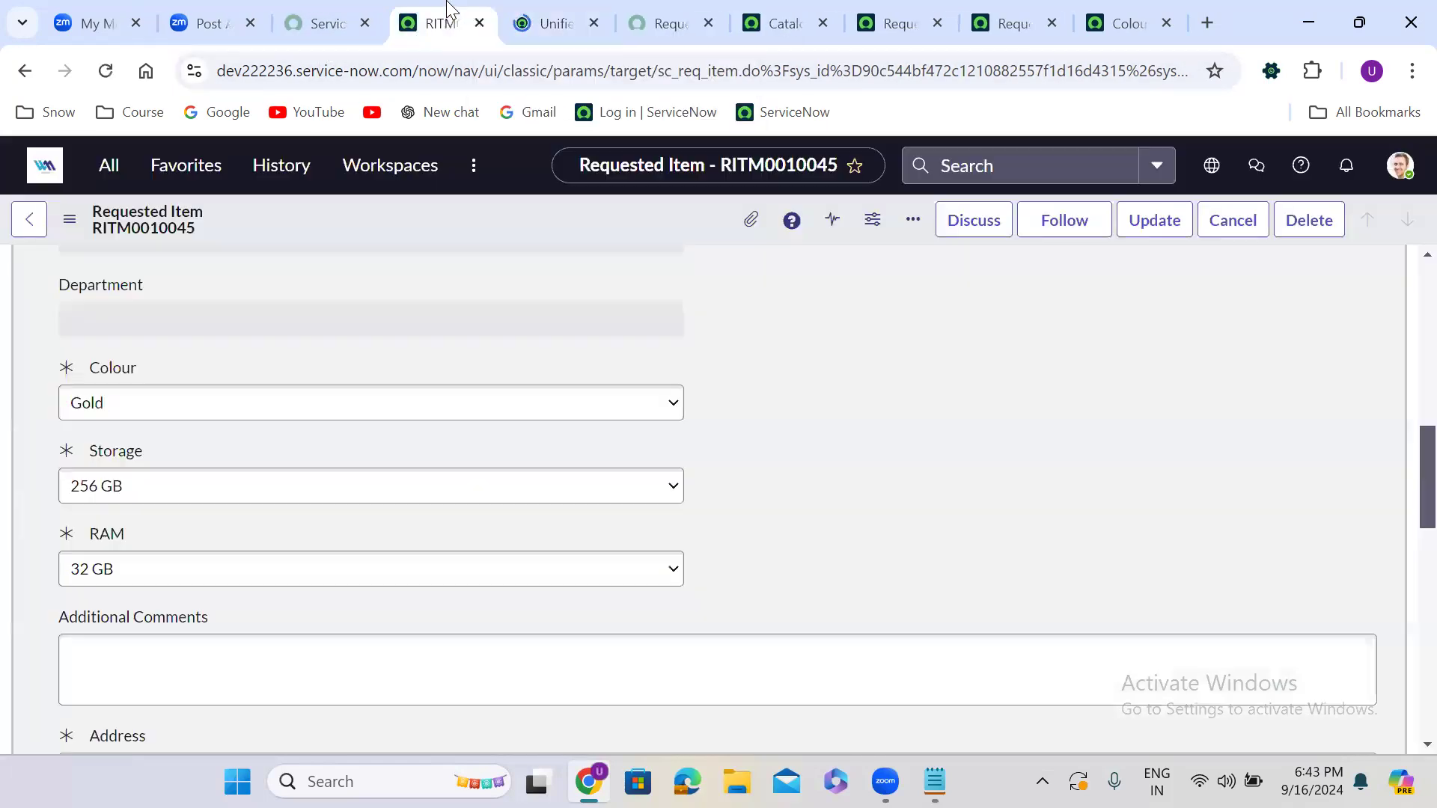
click(1400, 169)
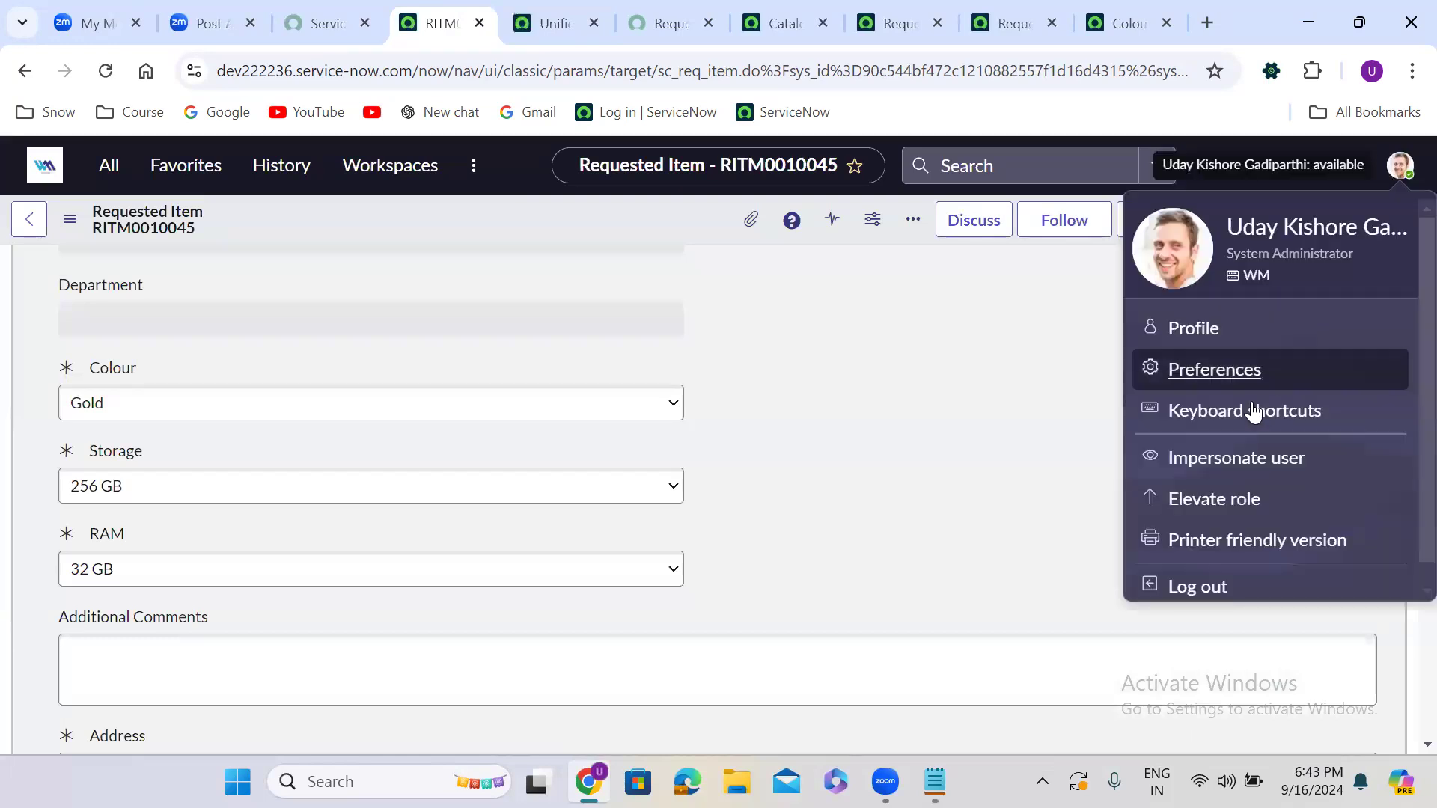
click(1220, 465)
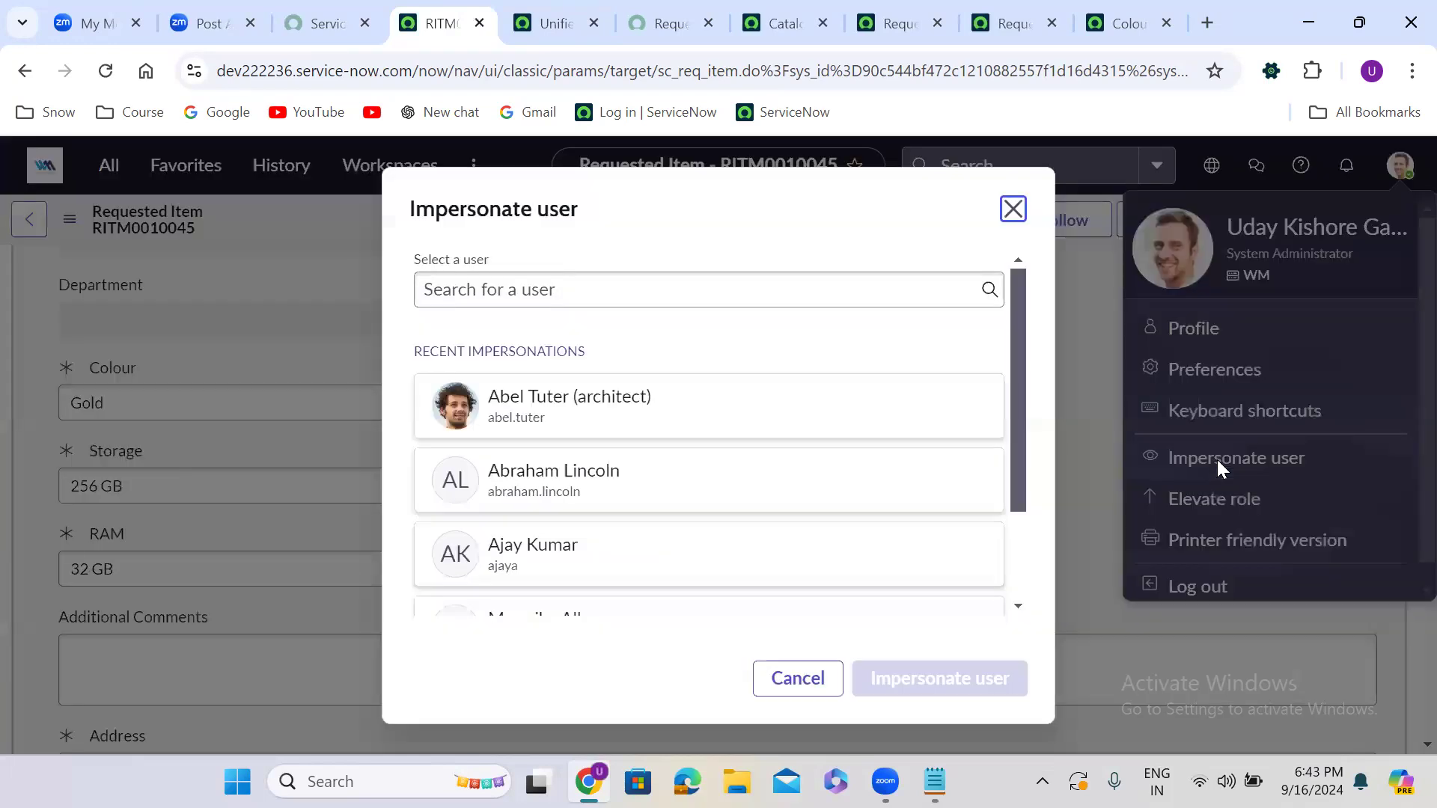
scroll(1010, 580, down, 2)
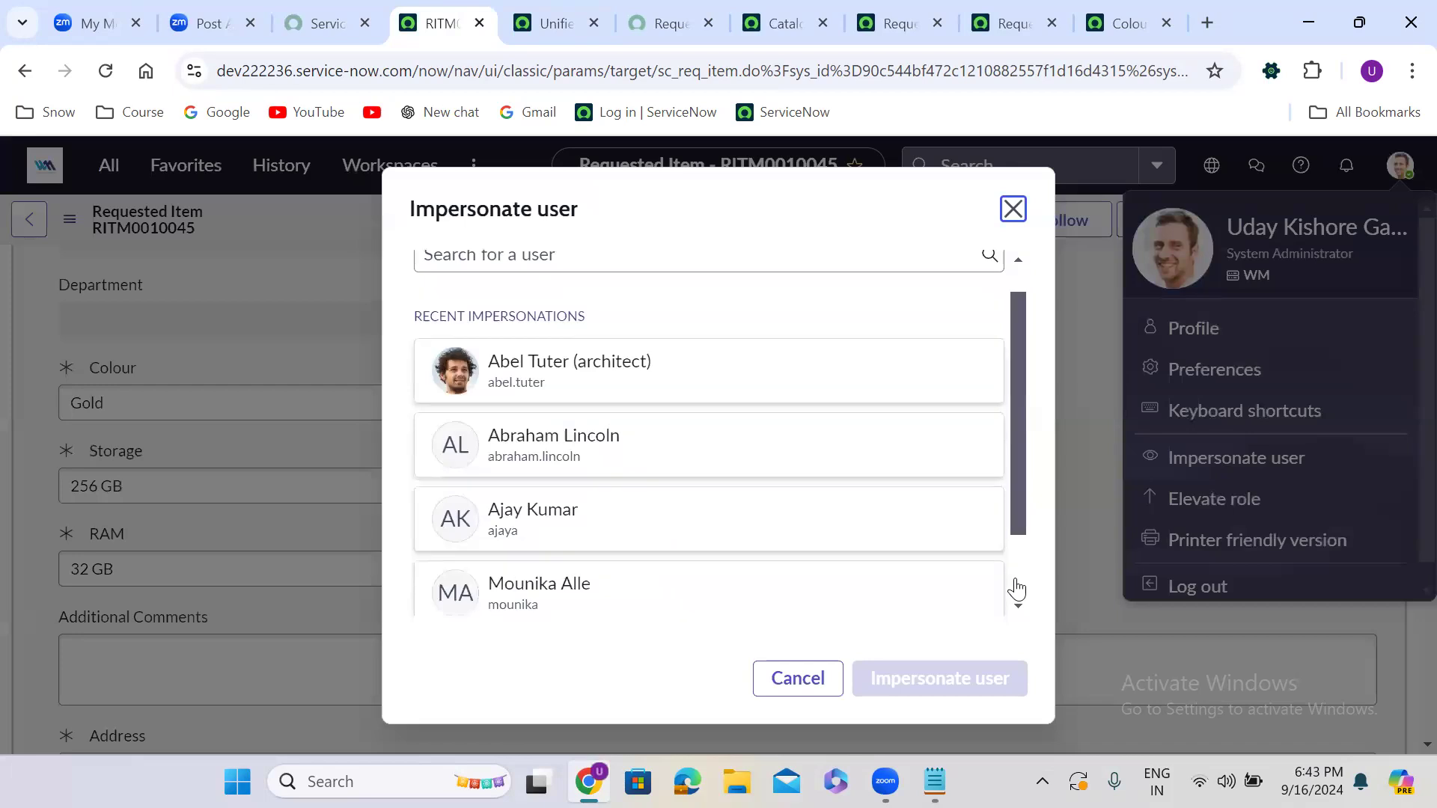
click(584, 532)
click(933, 682)
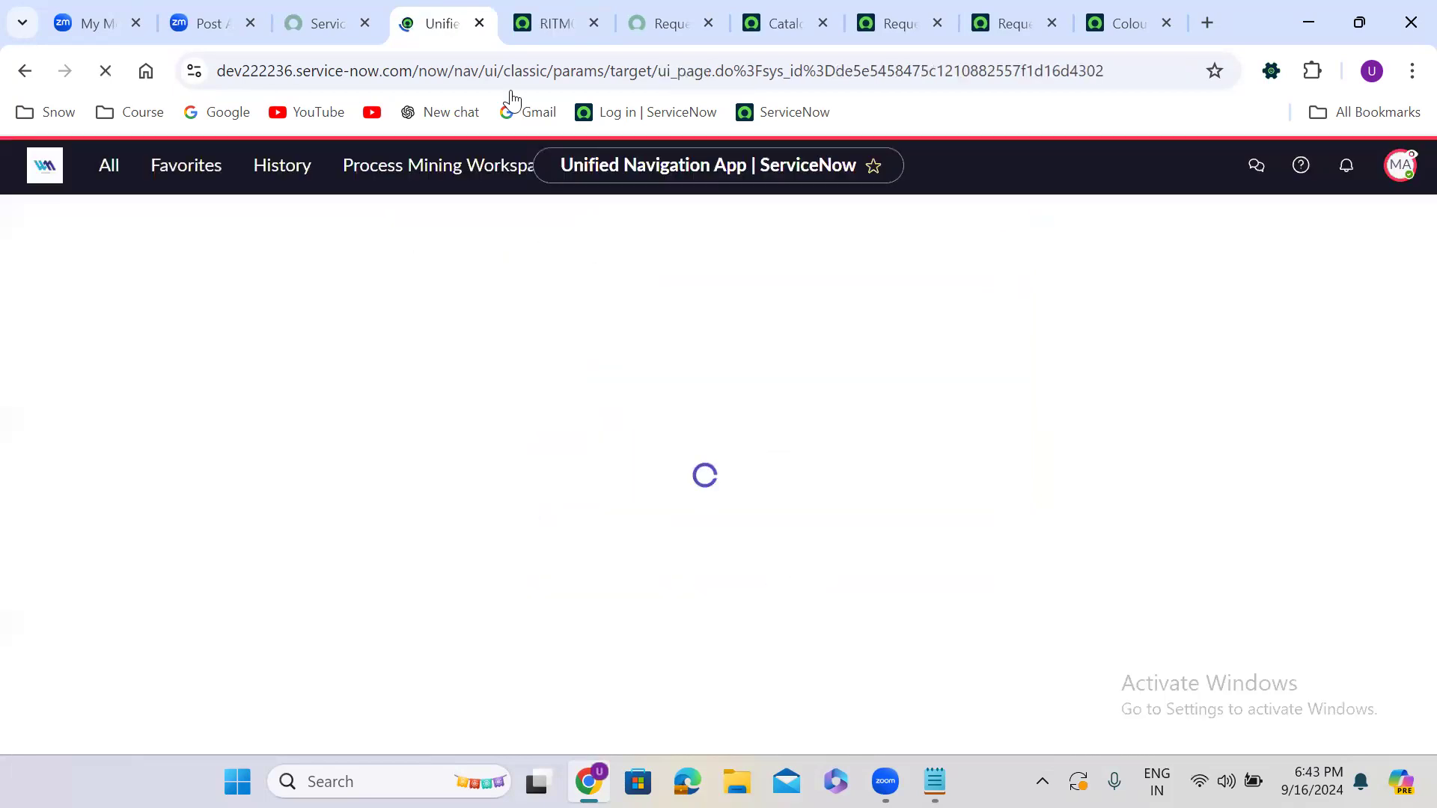
Reload the requested item to check it under the impersonated user, and end the impersonation from the home page.
click(550, 22)
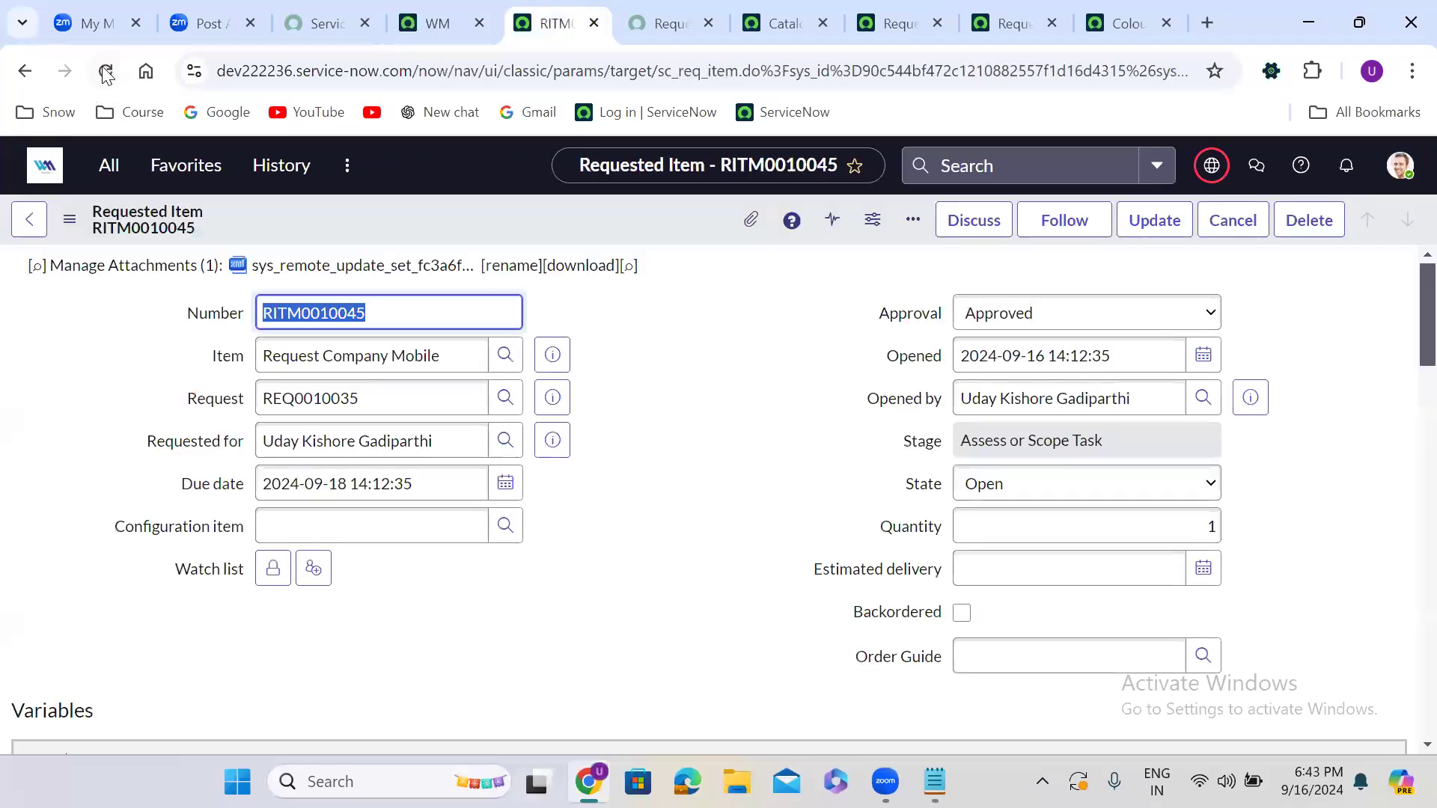
click(105, 71)
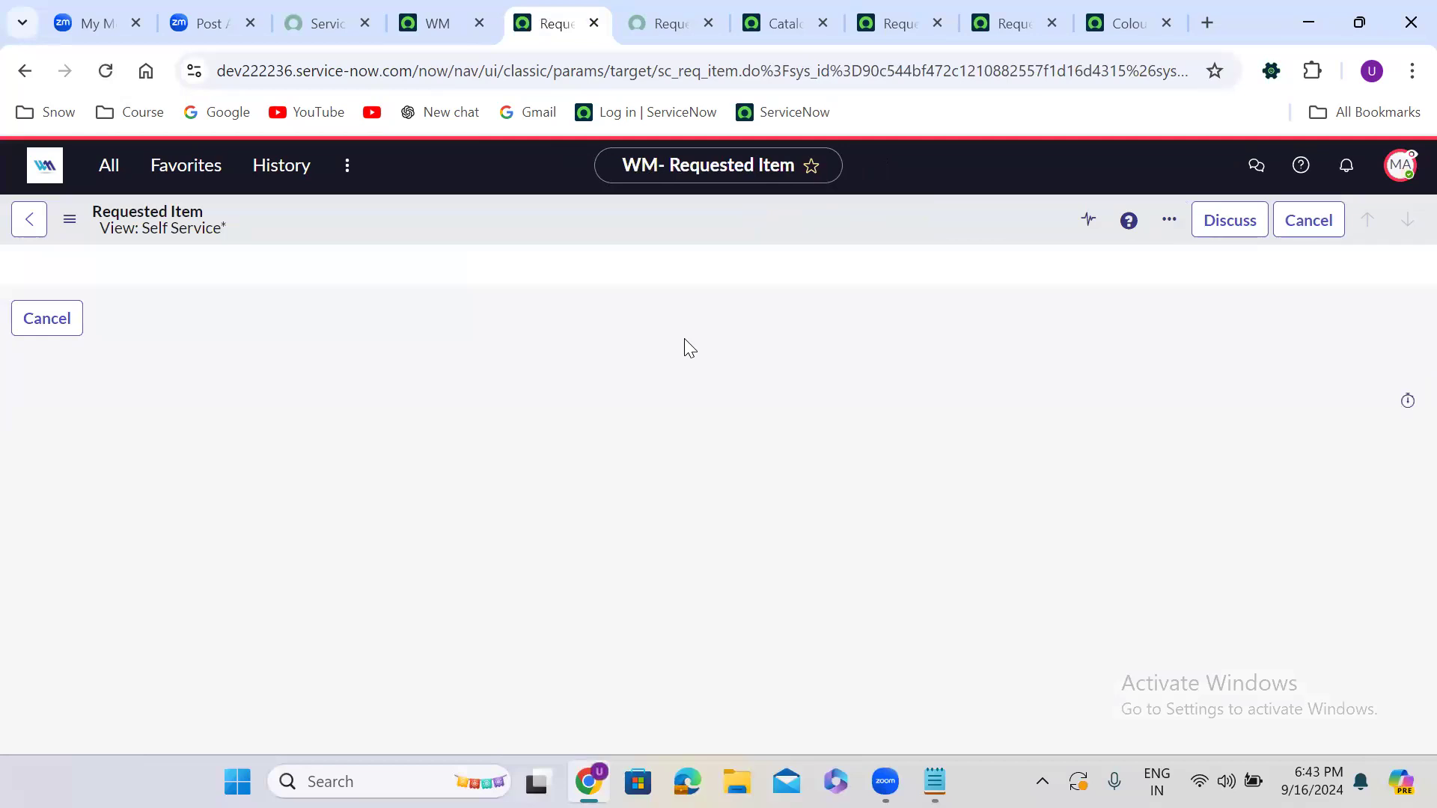
click(425, 42)
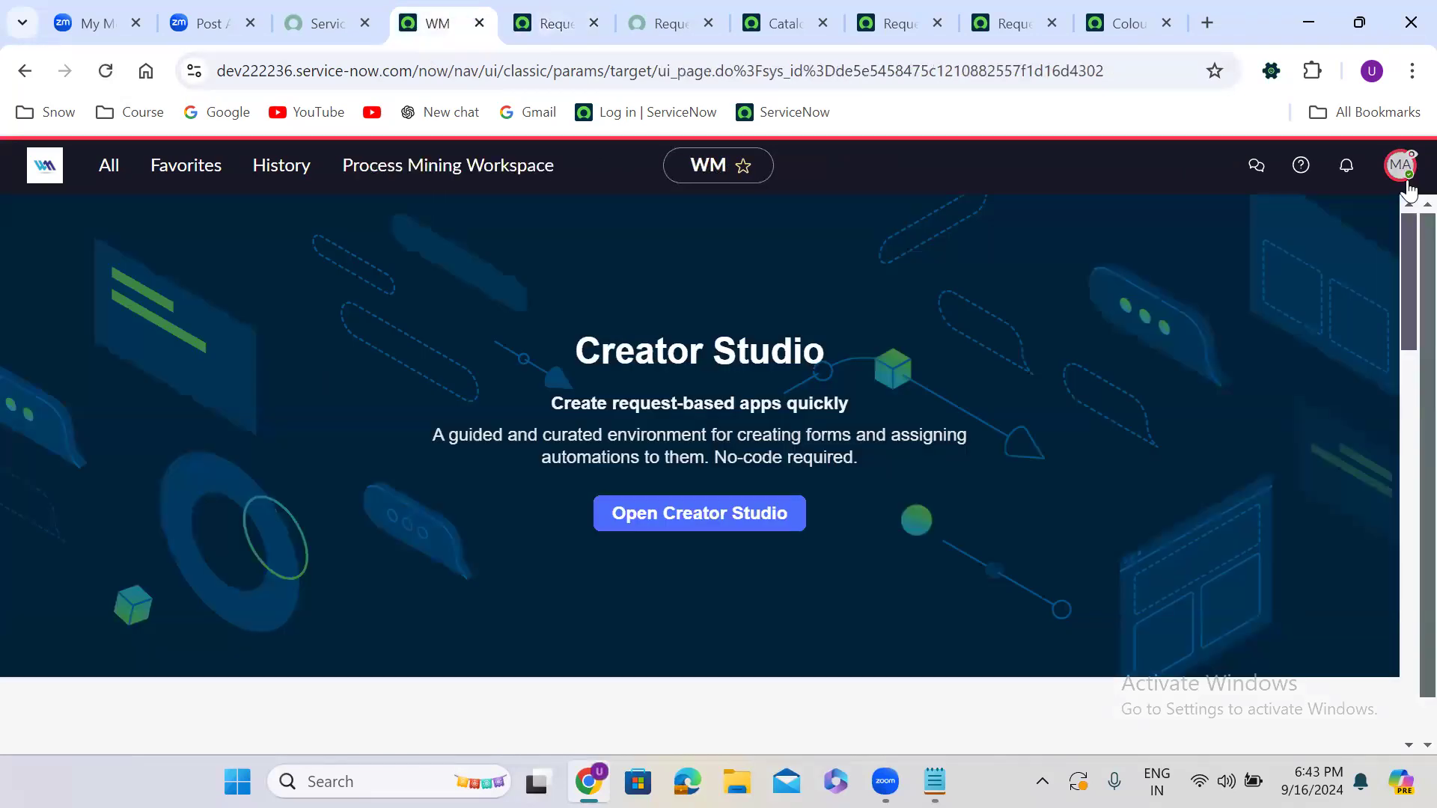
click(1400, 166)
click(1232, 464)
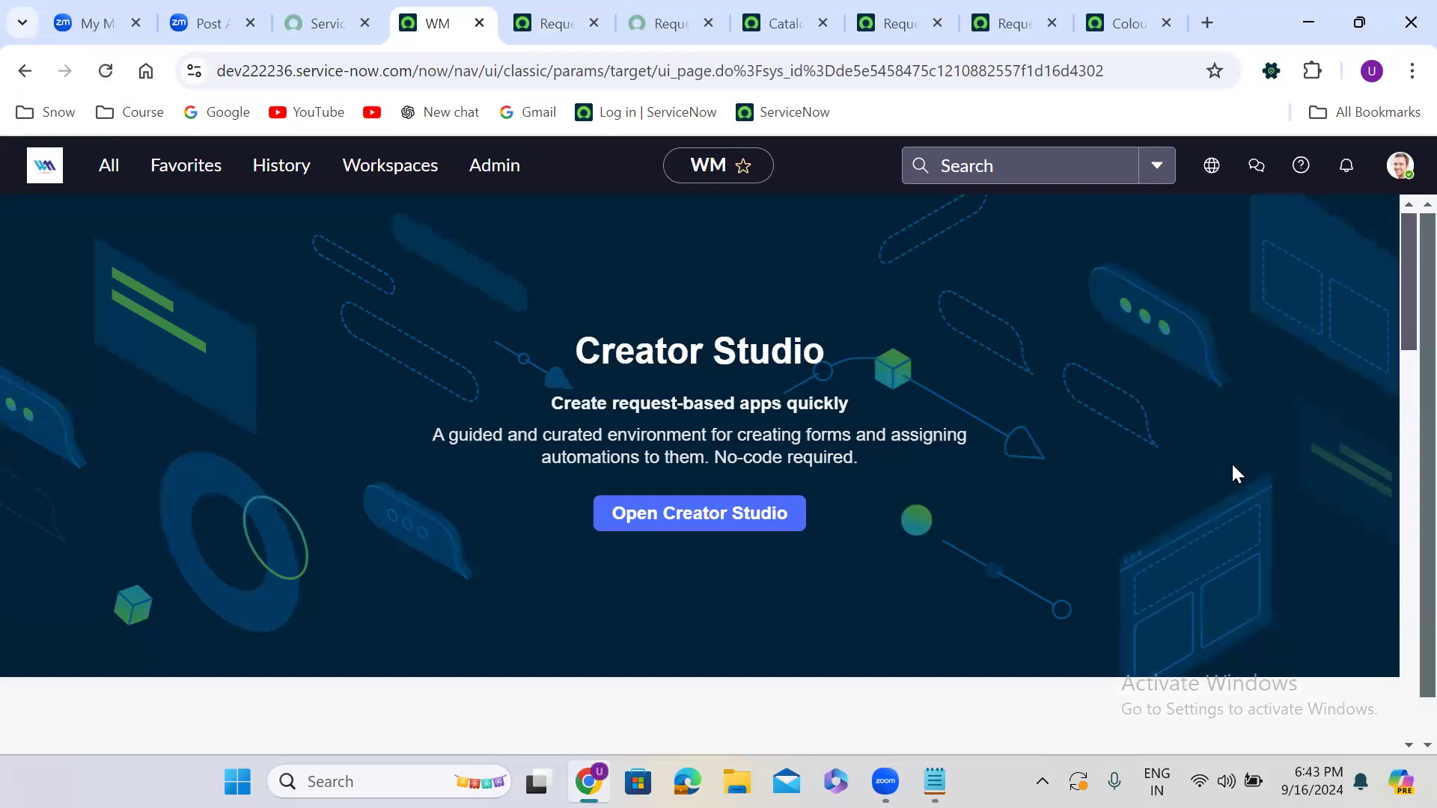
Open the sys_user table's list in a new tab with sys_user.LIST.
click(105, 179)
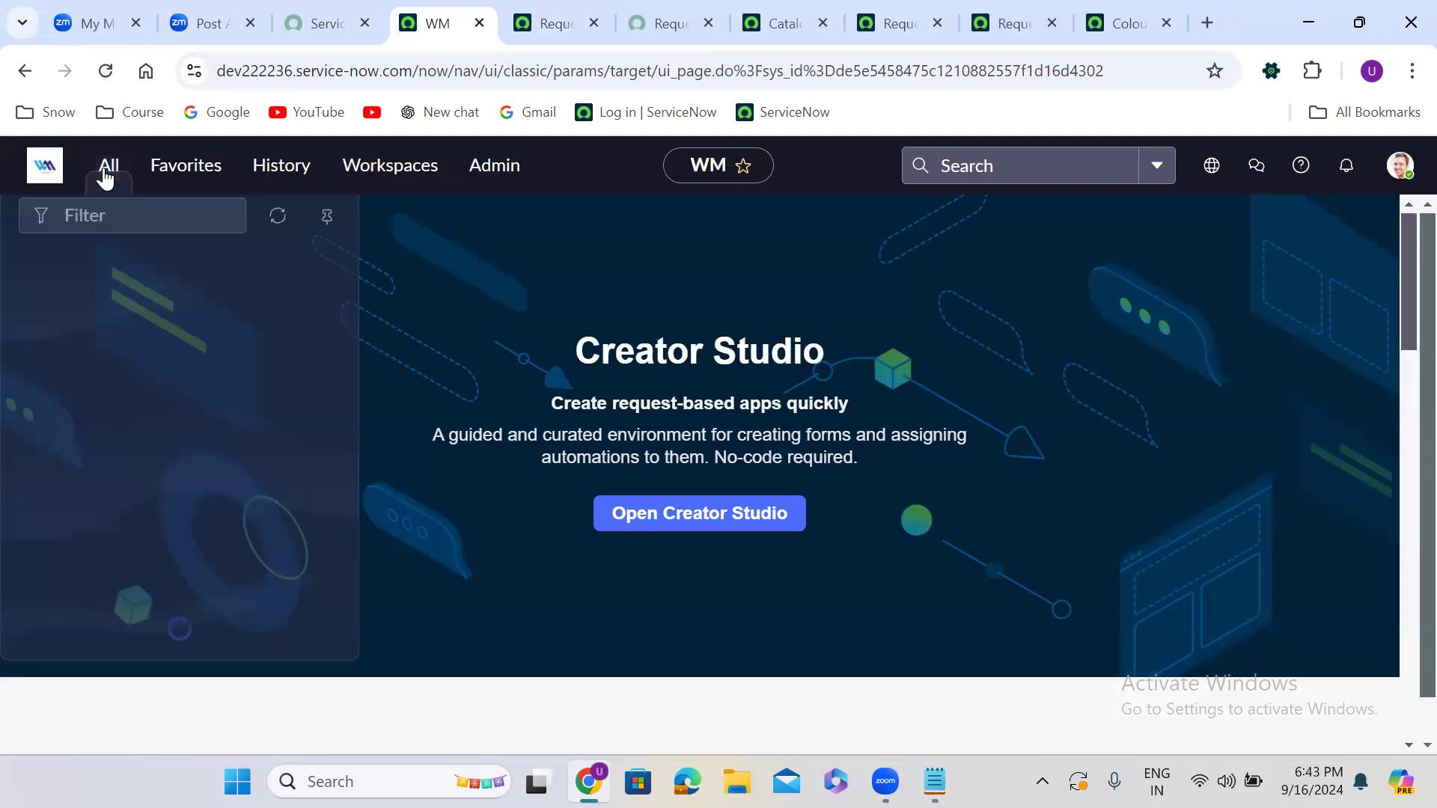
text(sys_i)
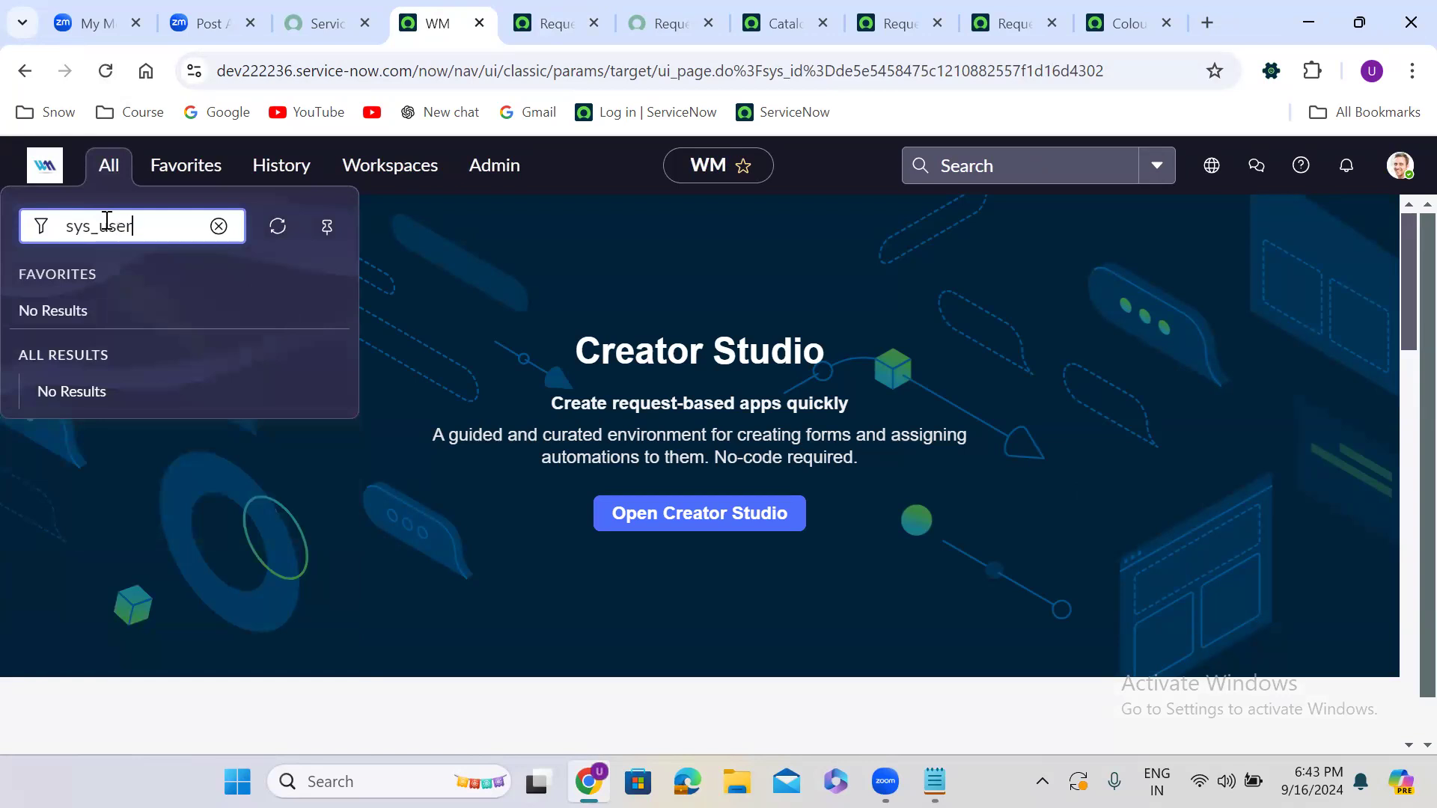
text(ser.LIST)
key(Return)
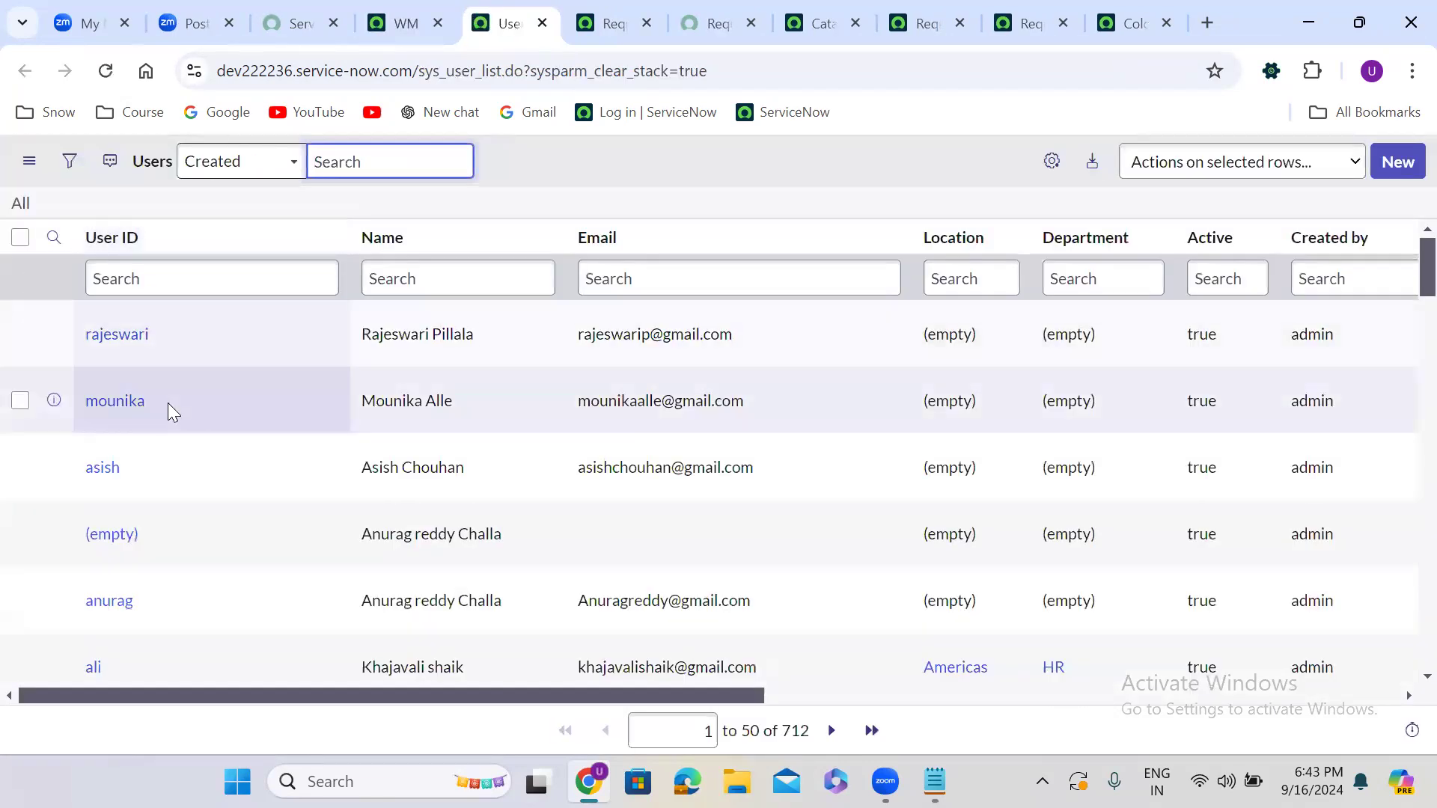
Filter the Users list by the impersonated user's first name and open the matching user record in a new tab.
click(396, 281)
text(mounik)
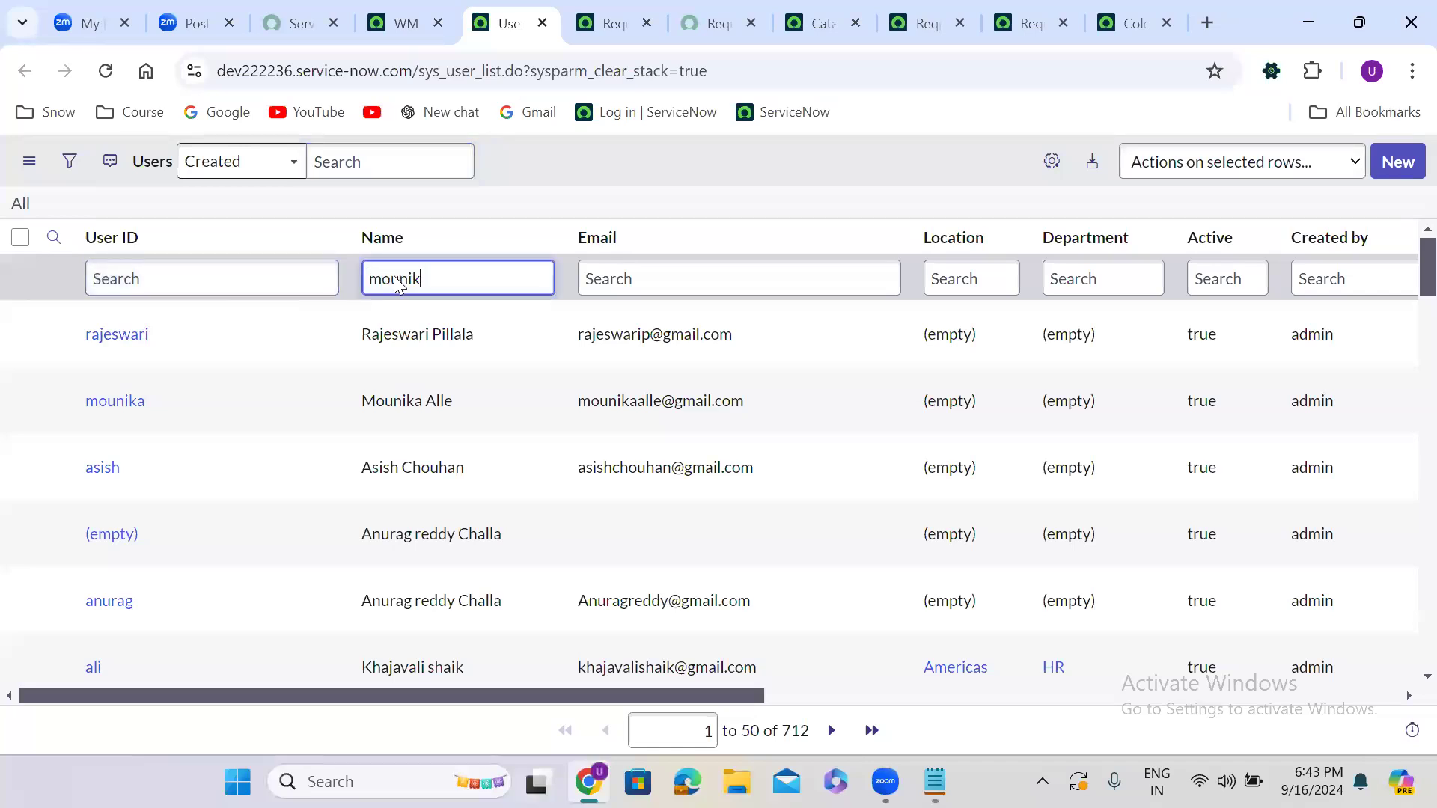
text(a)
key(Return)
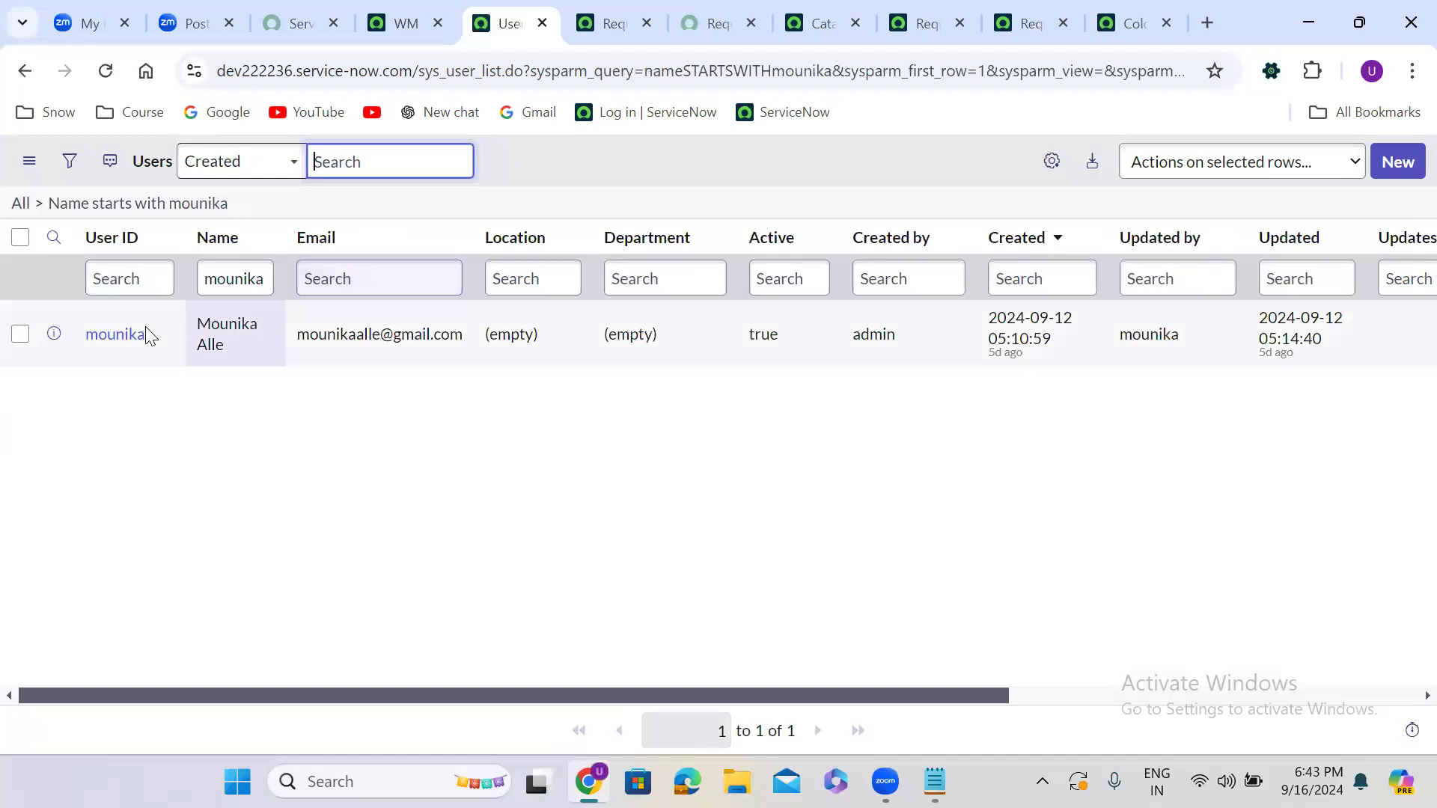
right_click(53, 335)
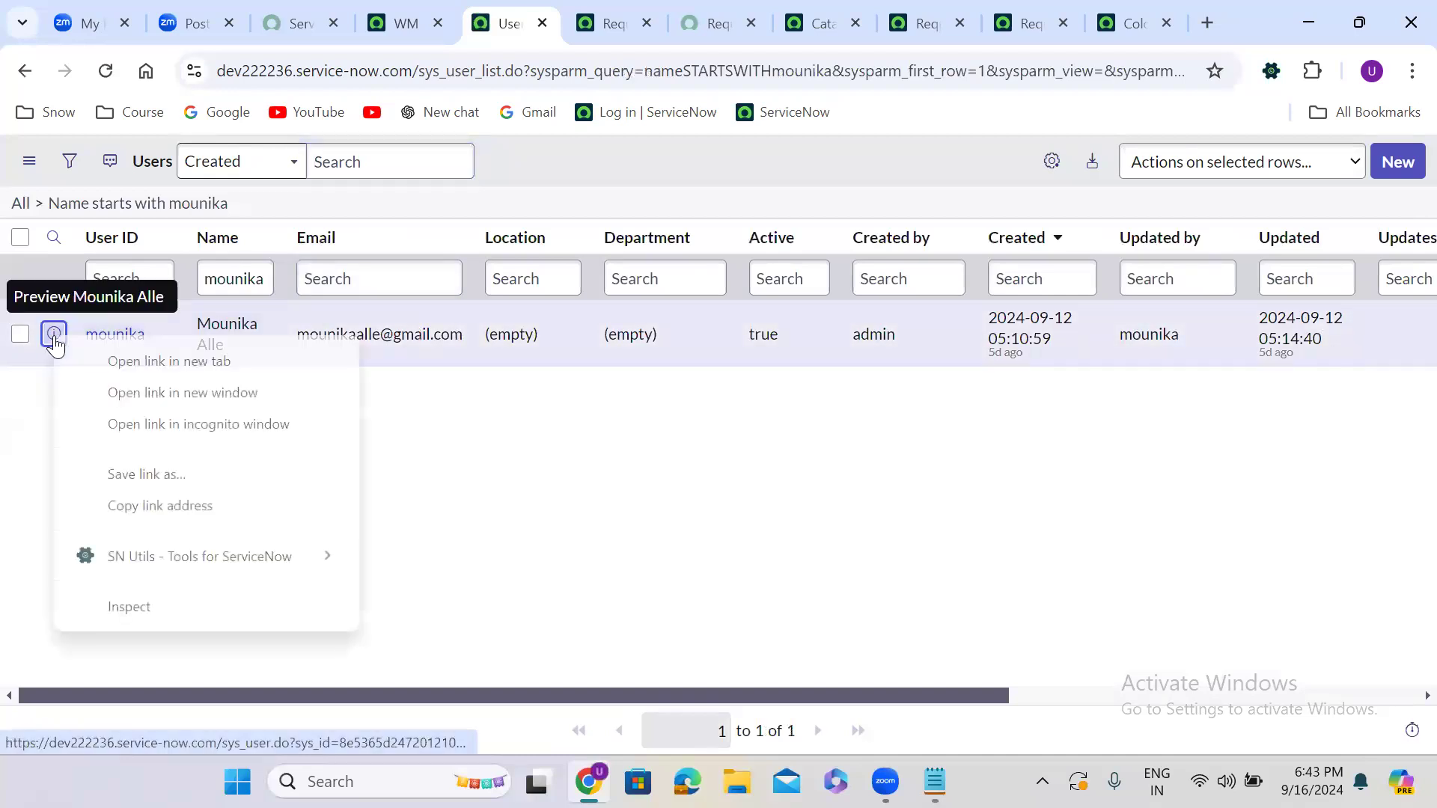
click(136, 359)
click(589, 10)
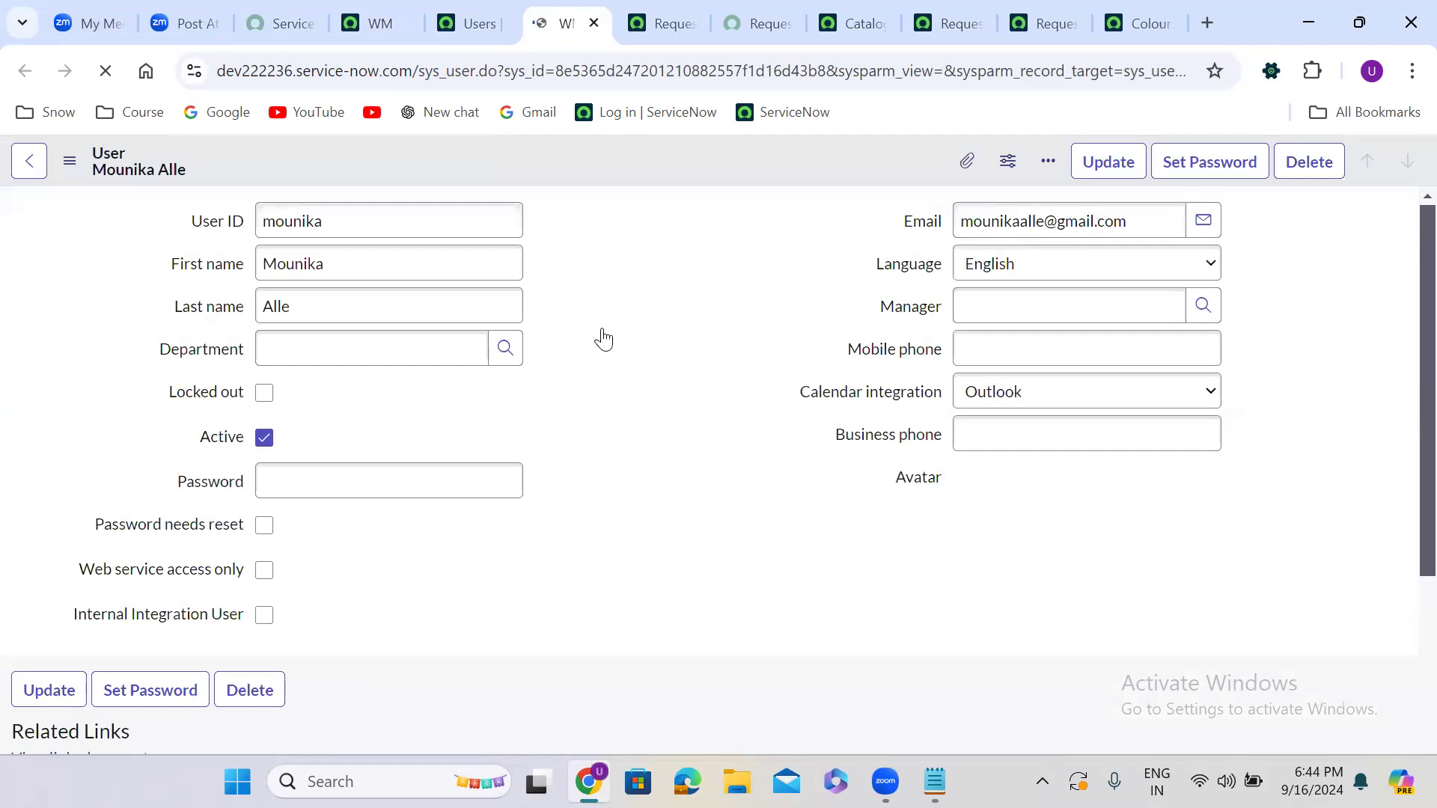
Add the itil role to the user's Roles list and save the change.
scroll(592, 404, down, 5)
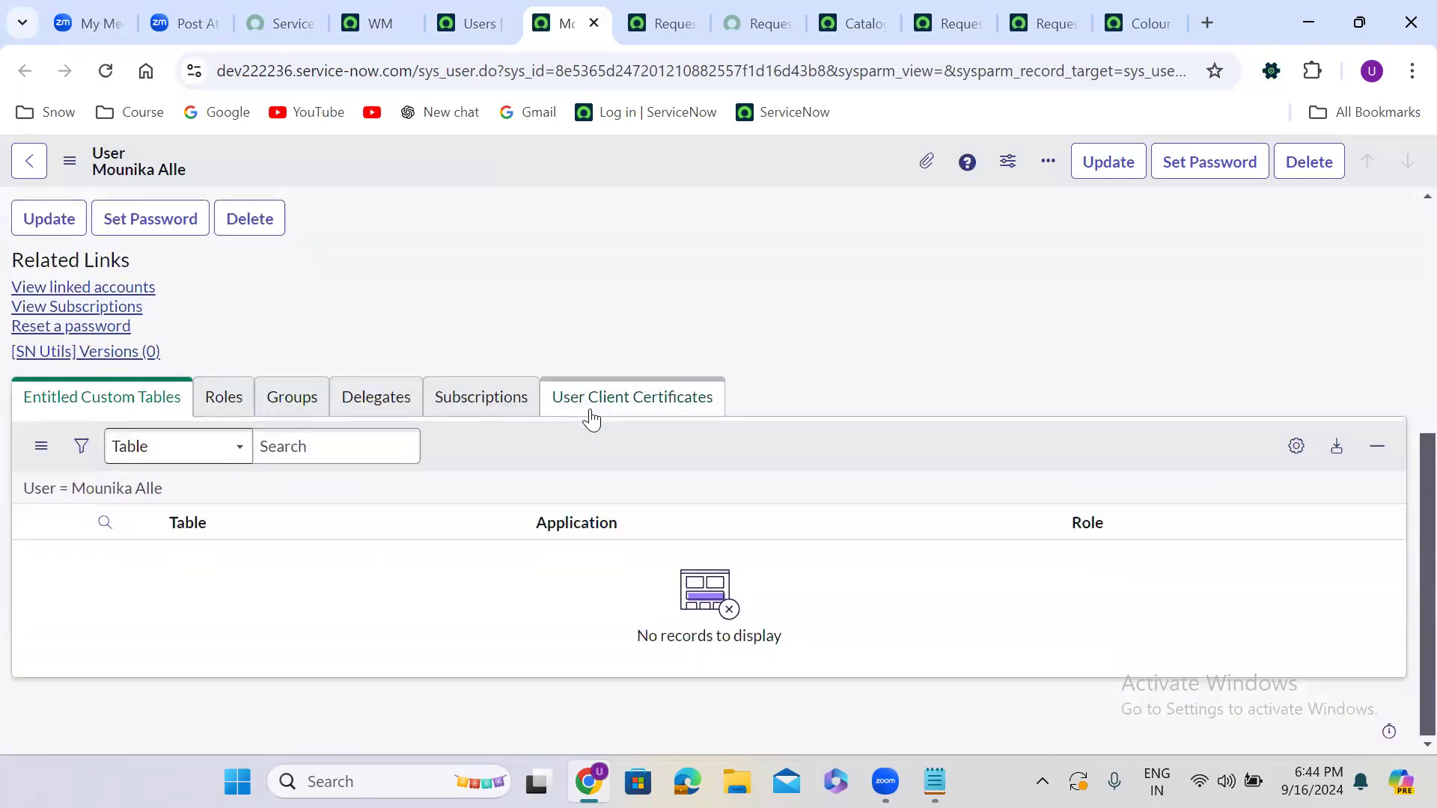
click(225, 399)
click(1349, 448)
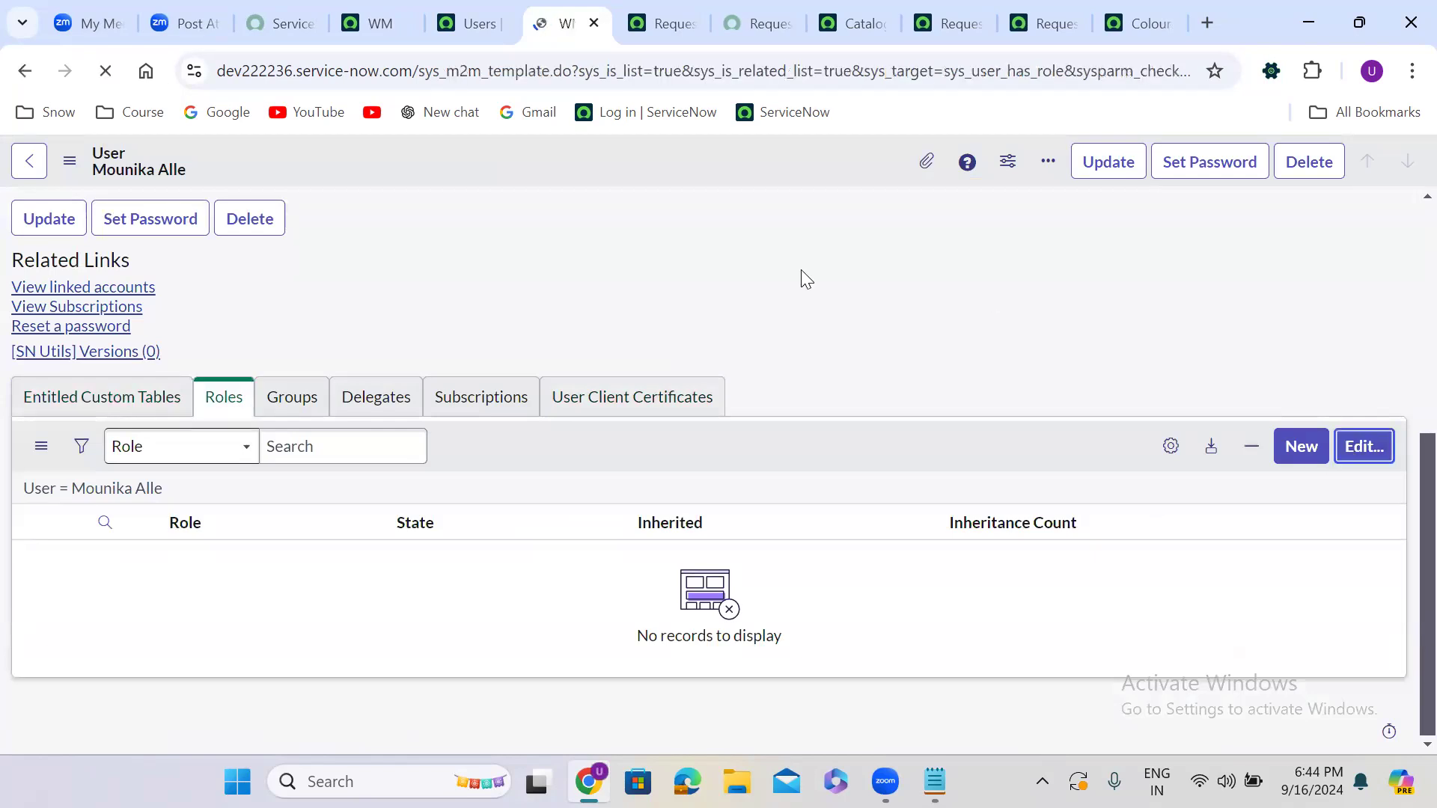
click(395, 422)
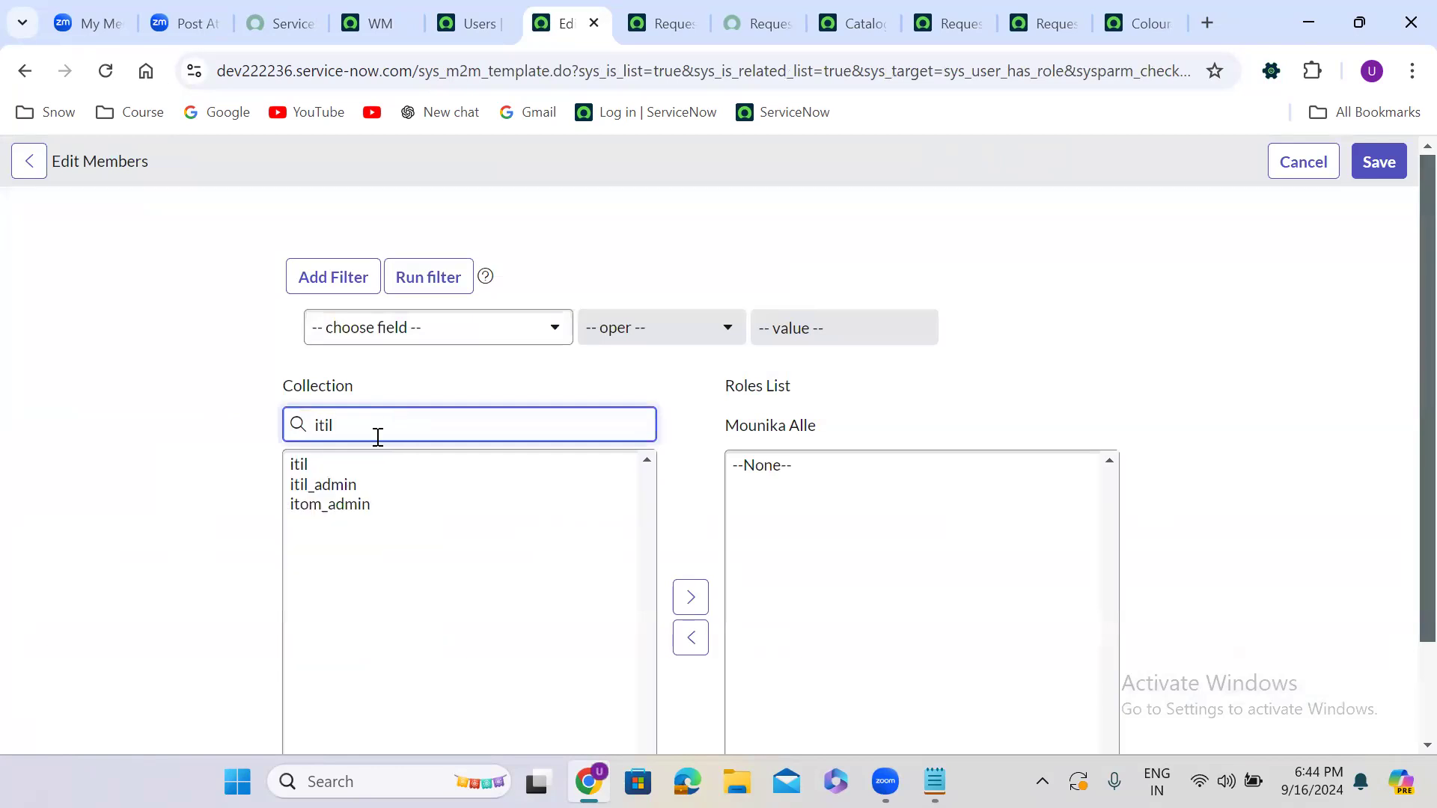
double_click(311, 466)
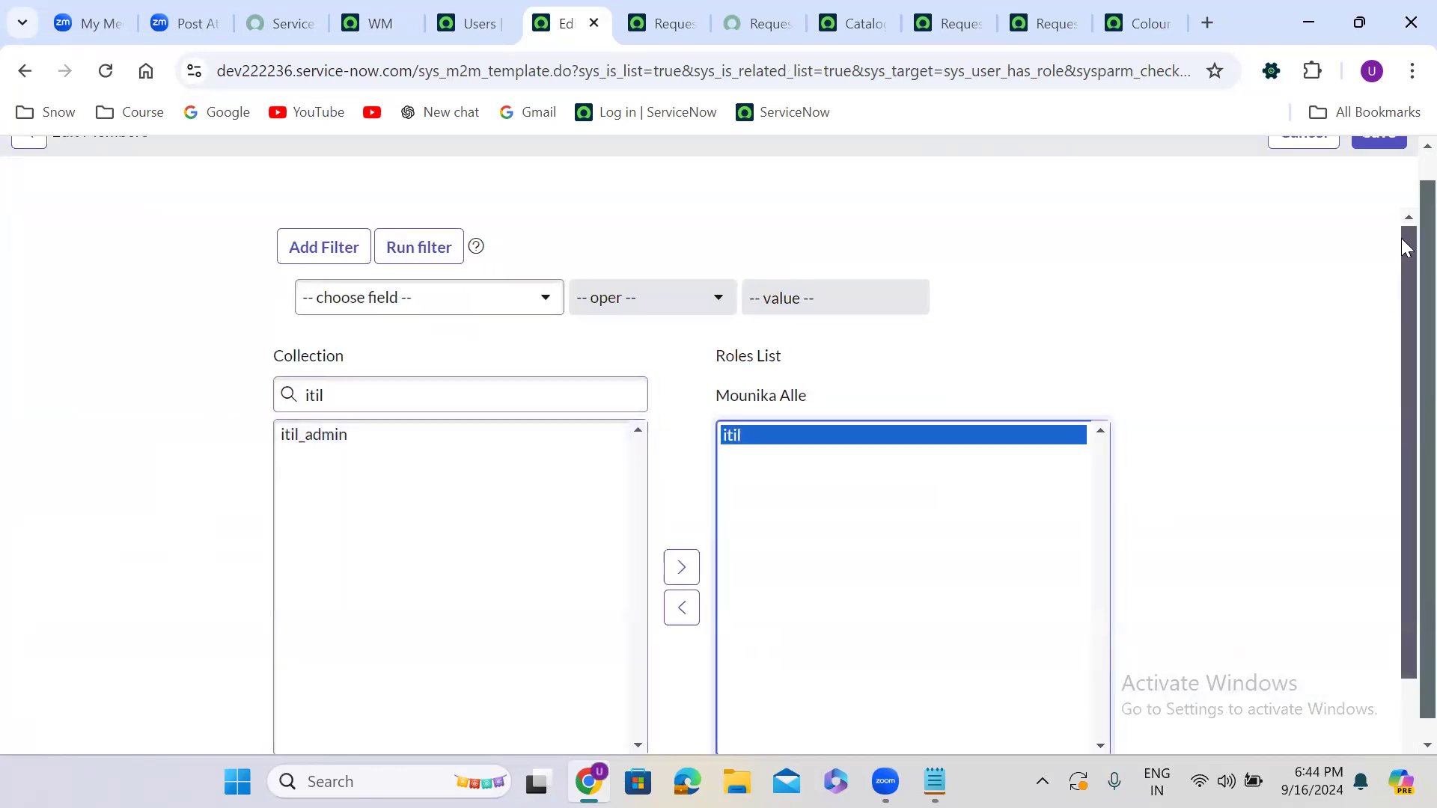
scroll(1404, 183, up, 1)
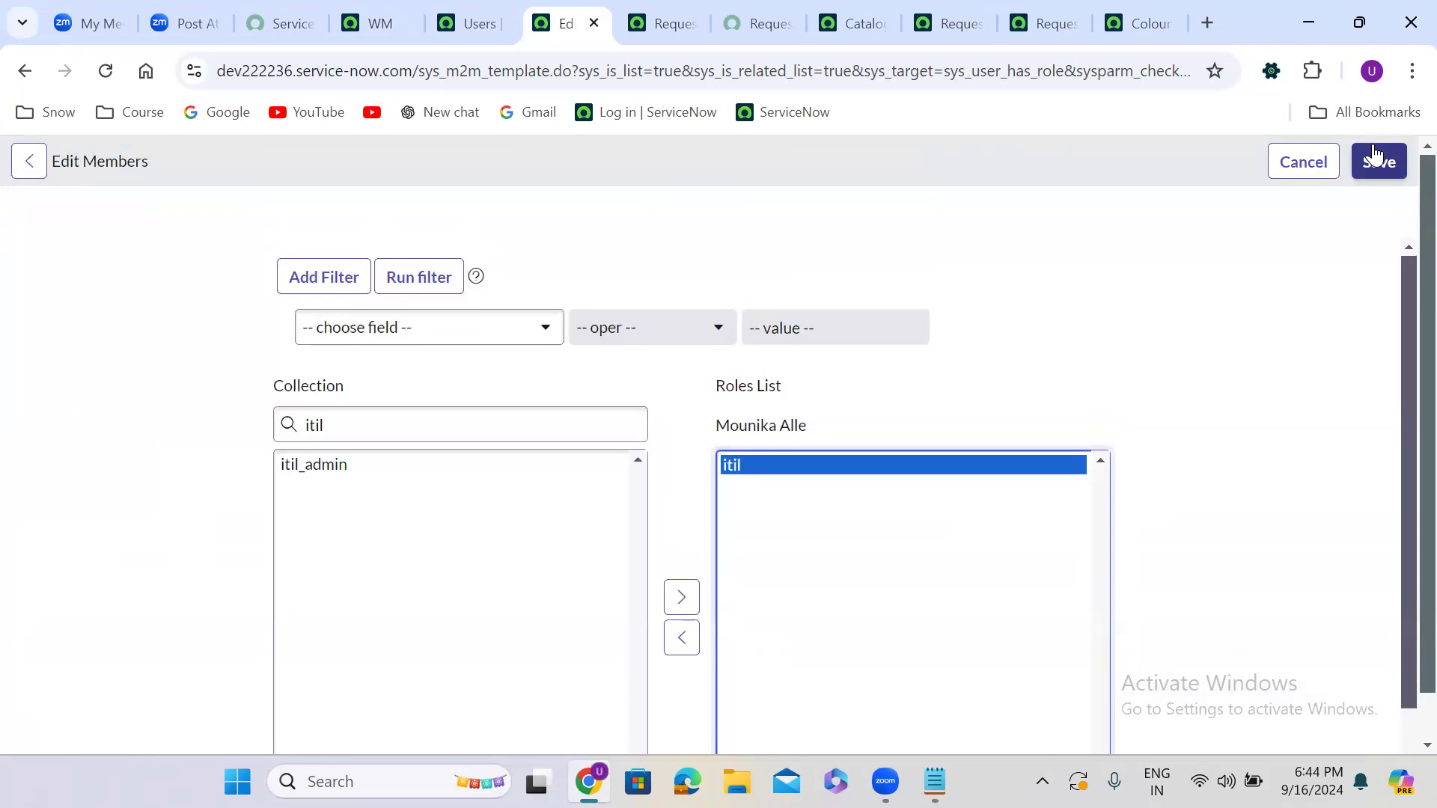
click(1377, 160)
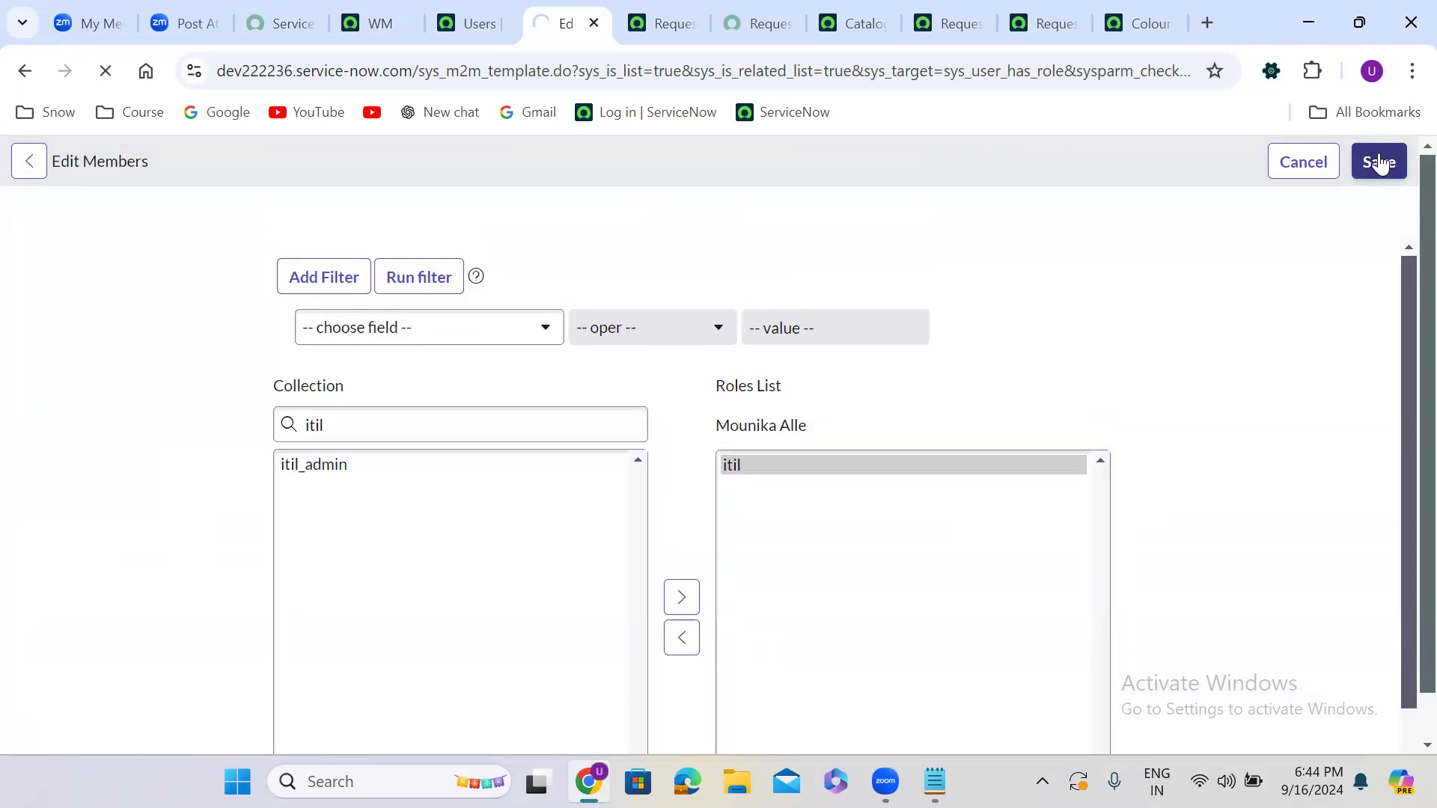
Impersonate the user who was given the itil role from the WM home page.
click(366, 9)
click(1401, 169)
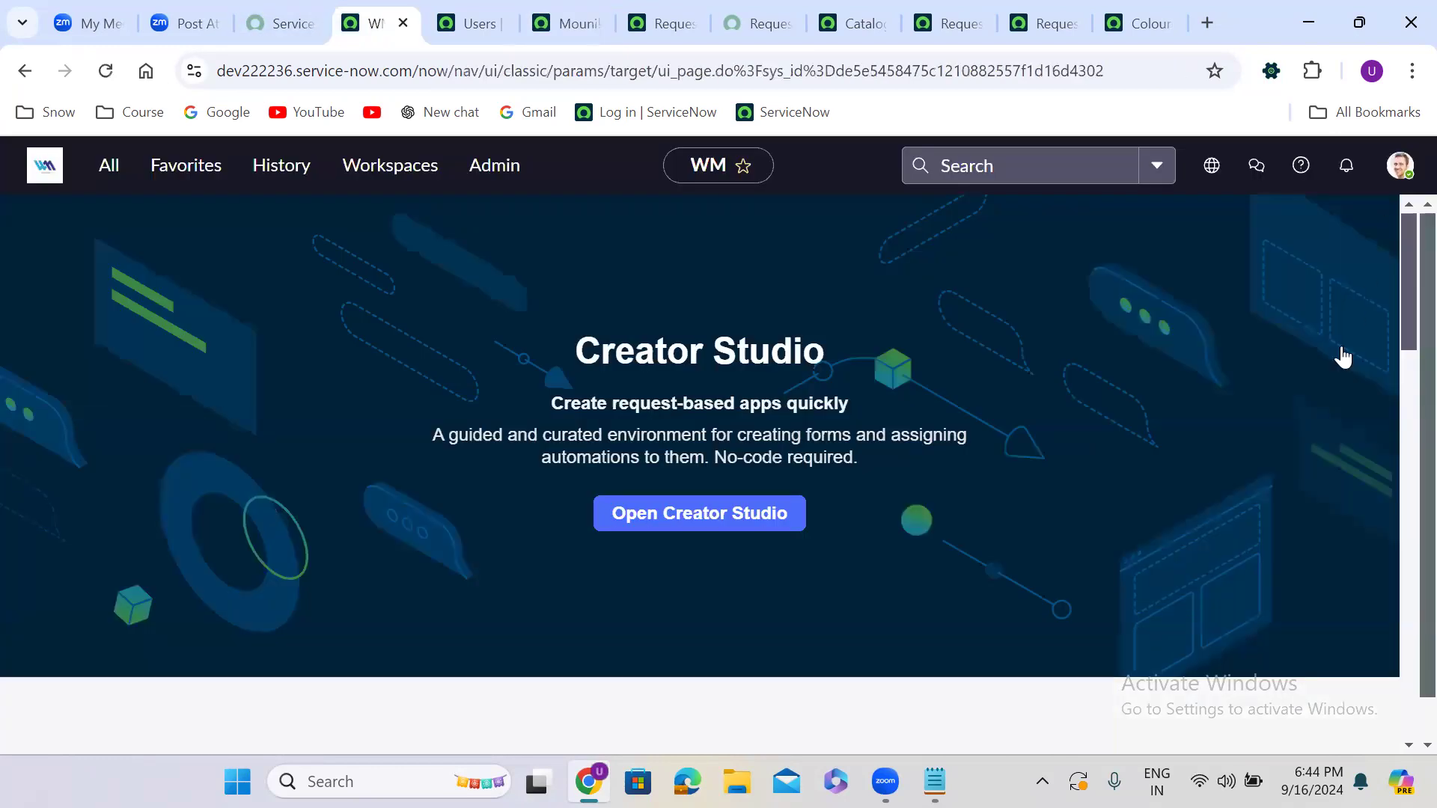
click(1264, 462)
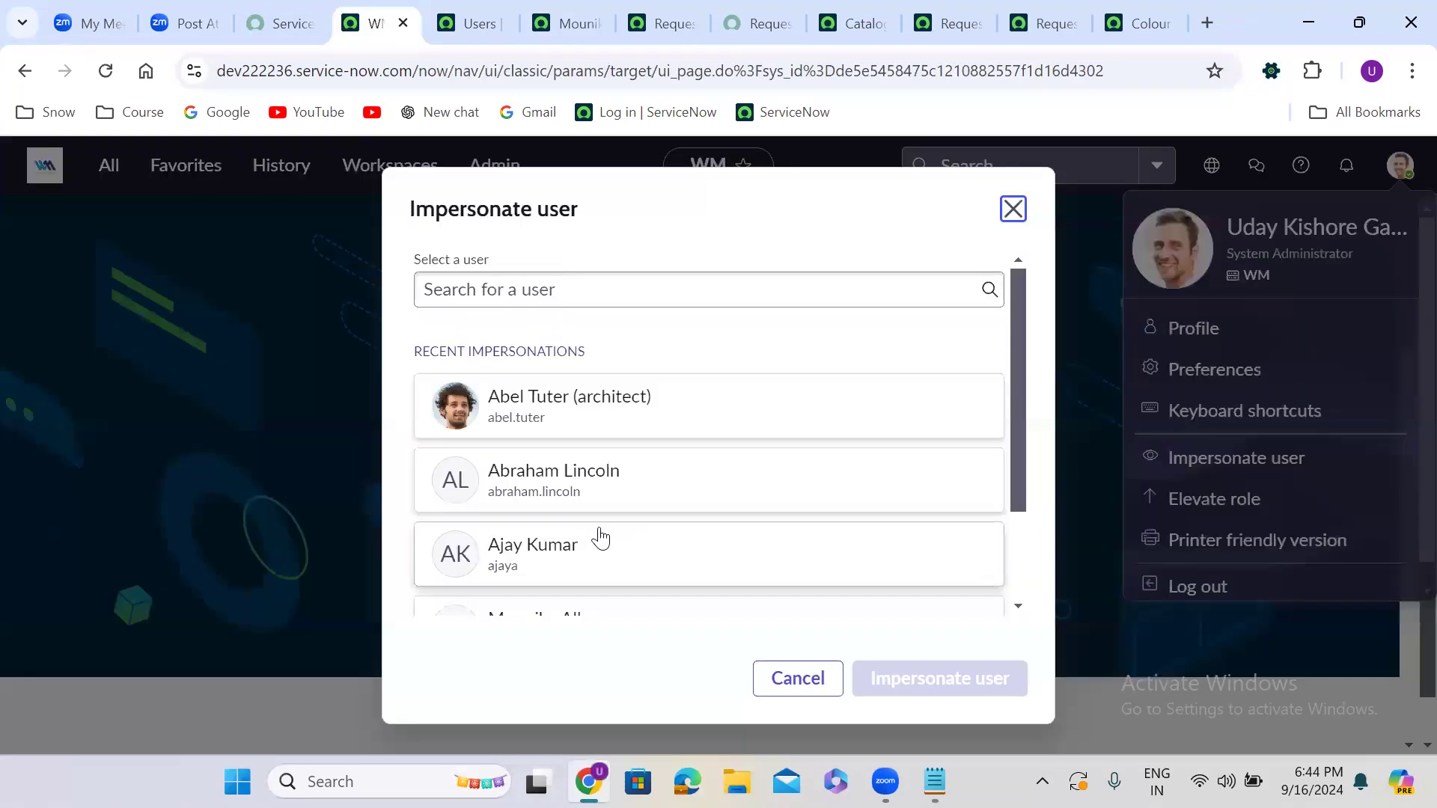
click(666, 544)
click(934, 685)
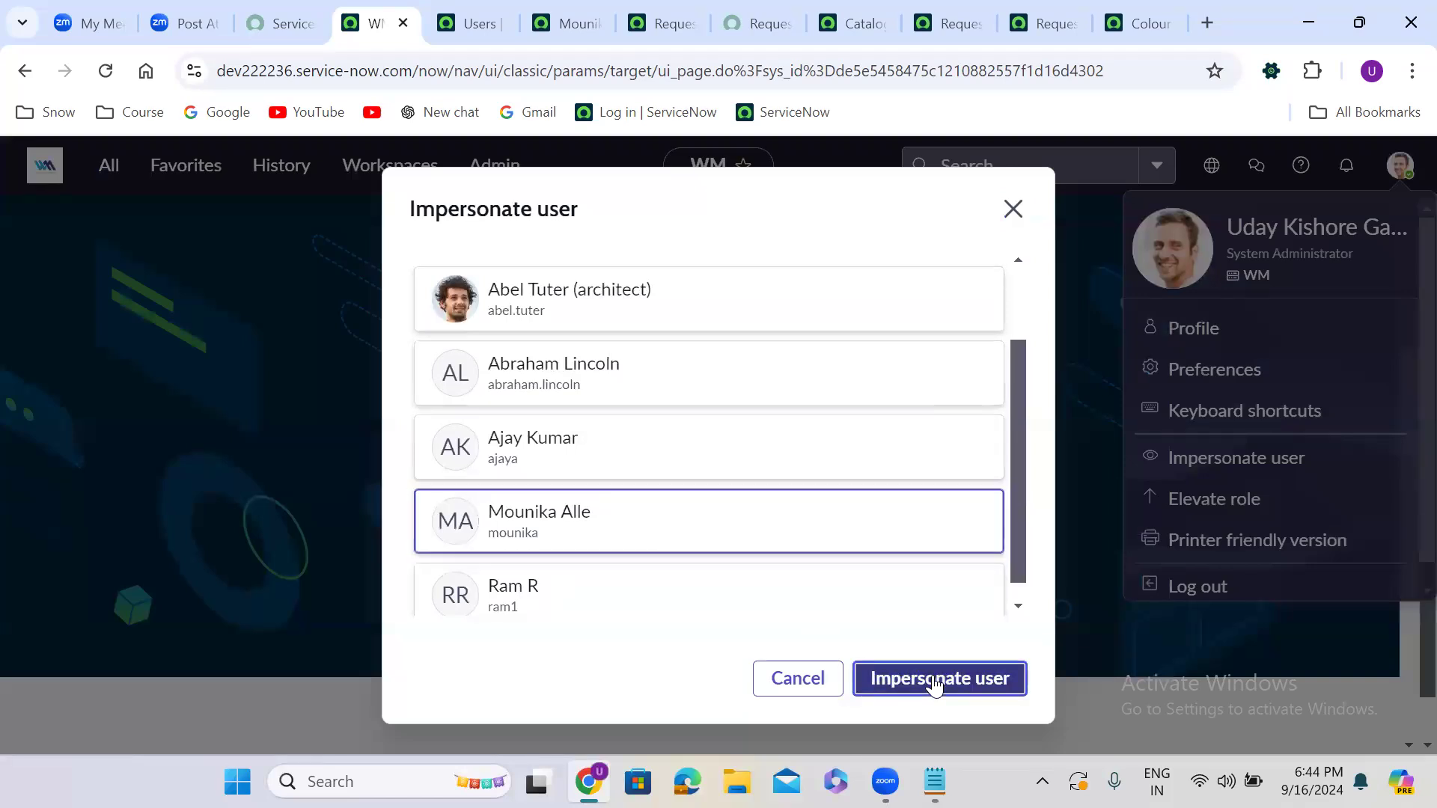
Reload the requested item under the impersonated itil user and examine whether the Colour variable can be edited.
click(661, 13)
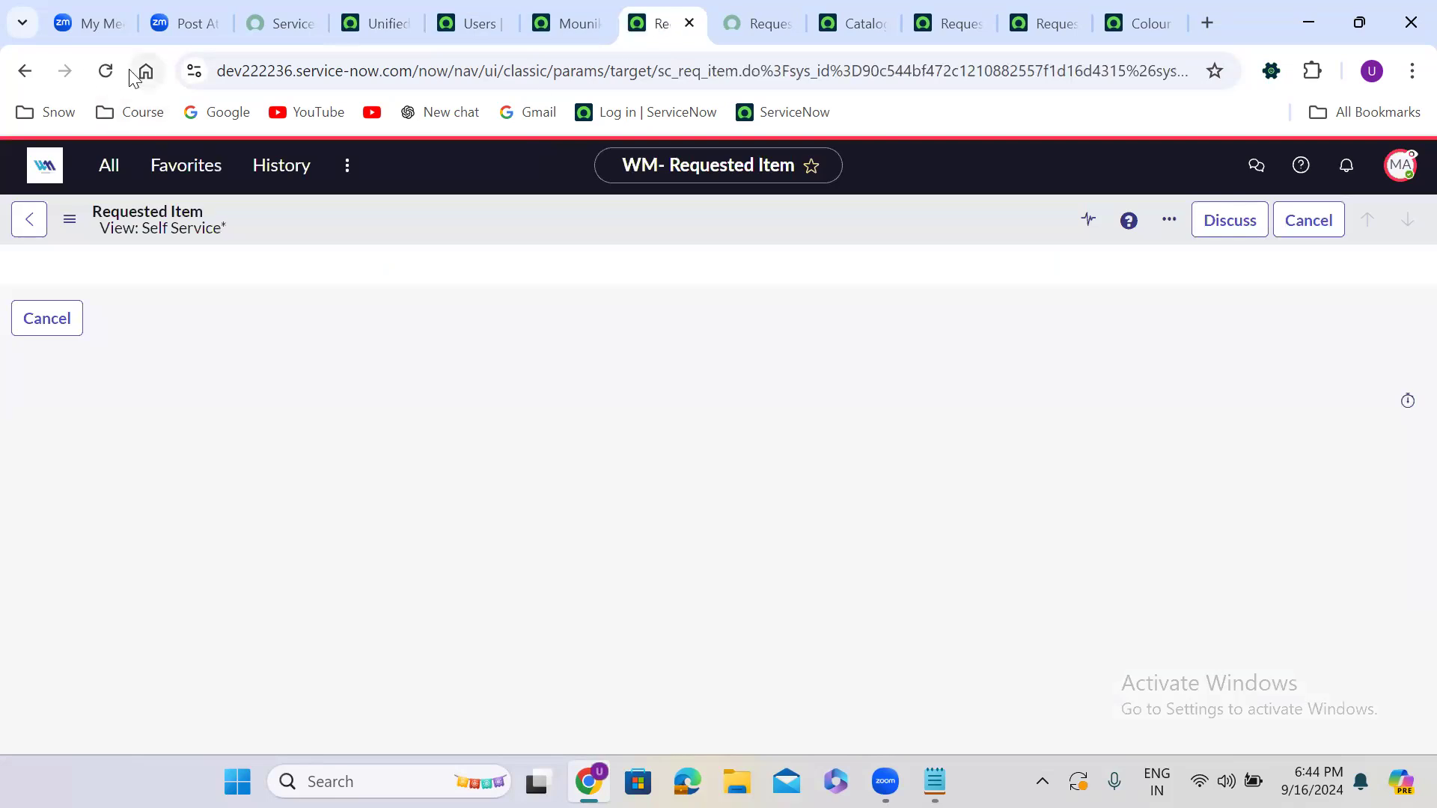
click(105, 71)
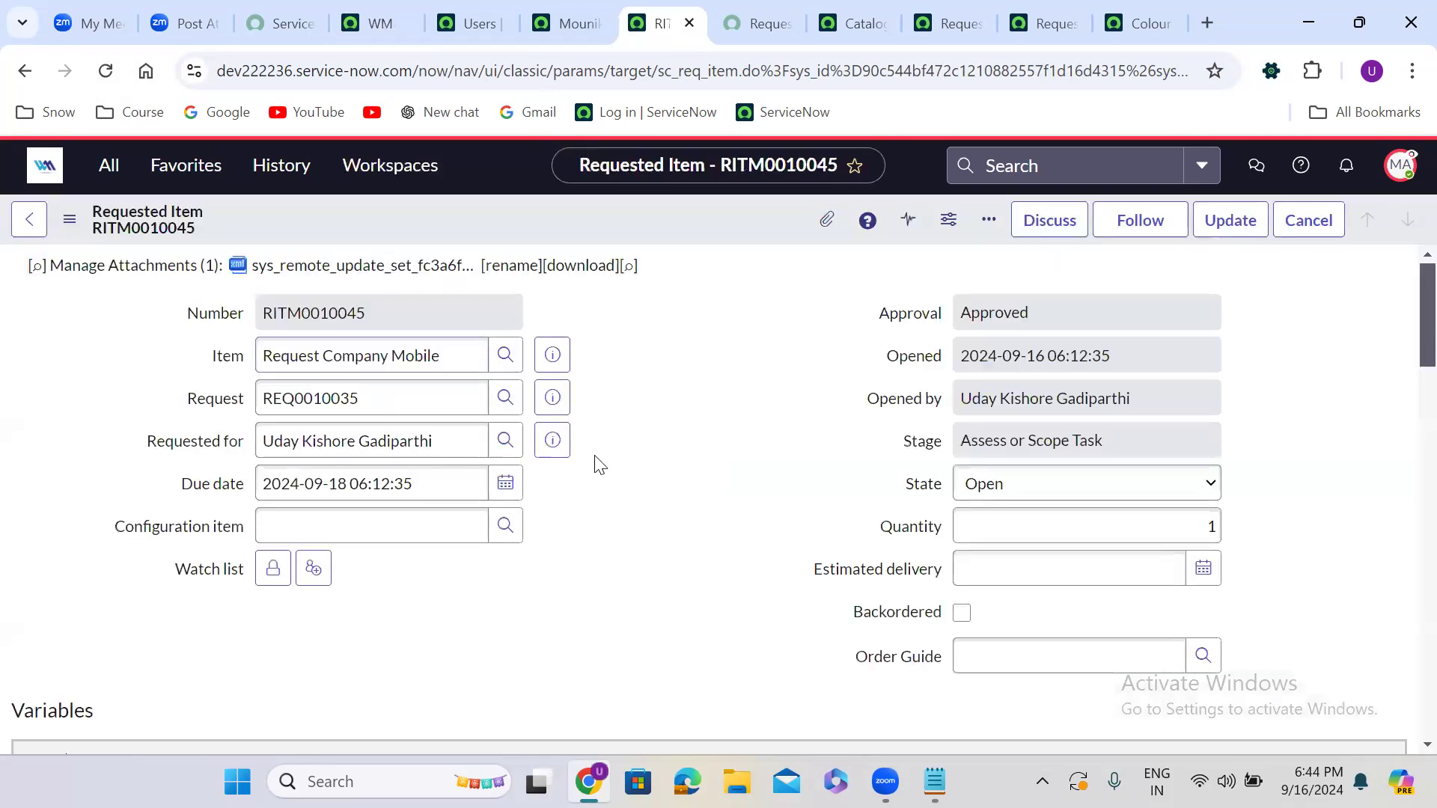
scroll(600, 464, down, 10)
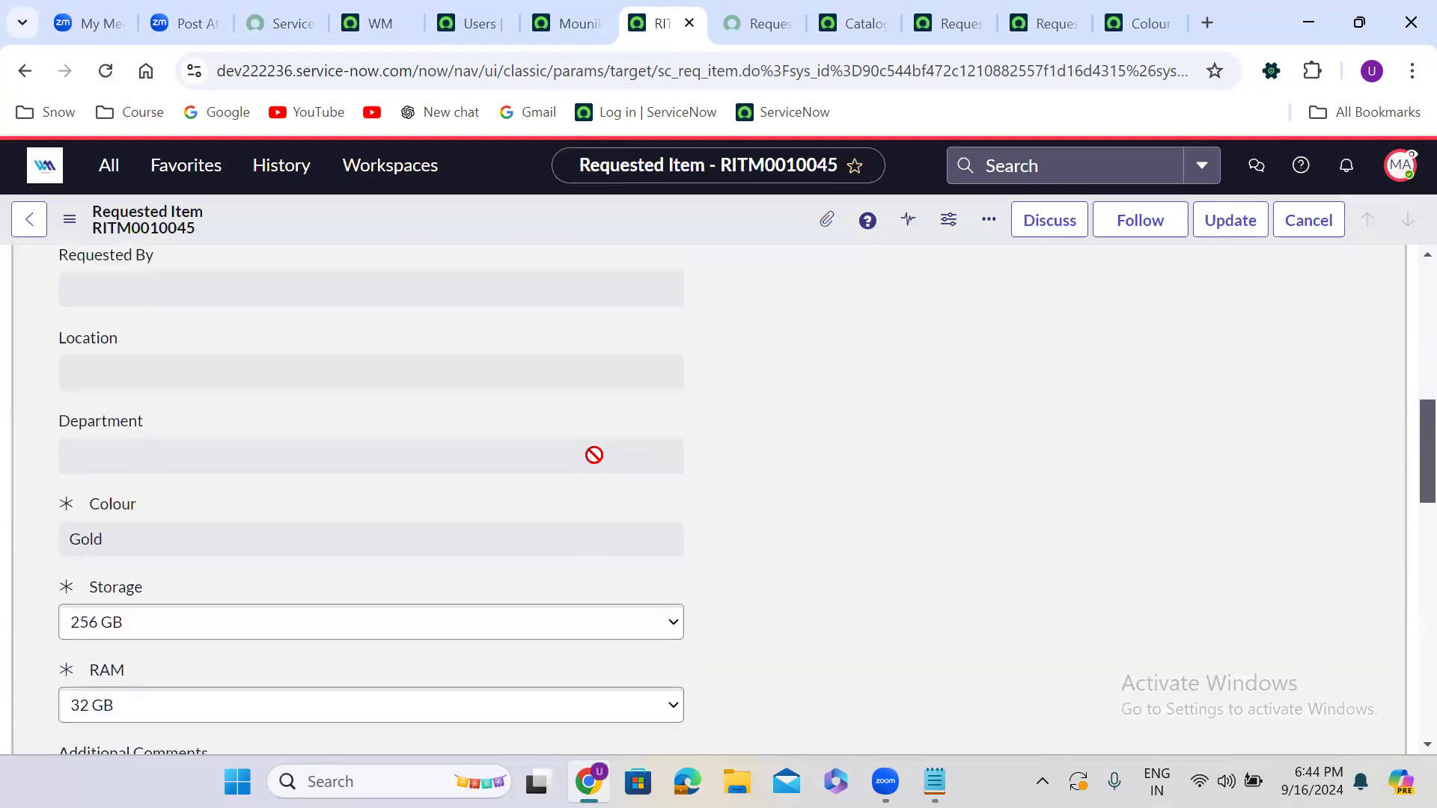
Examine whether the Colour value in the requested item's variable editor can be edited by the impersonated itil user.
double_click(144, 529)
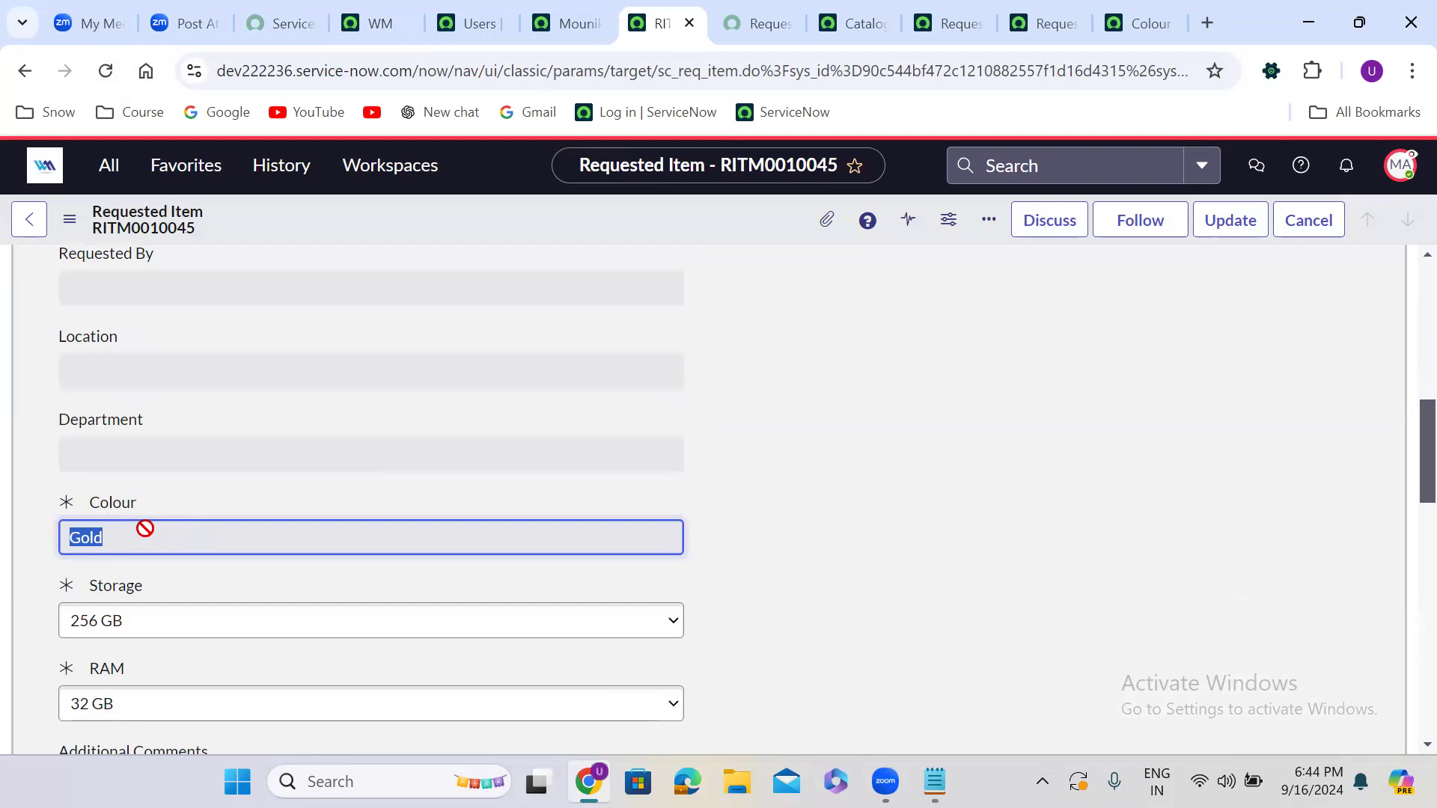
click(693, 527)
scroll(693, 527, up, 4)
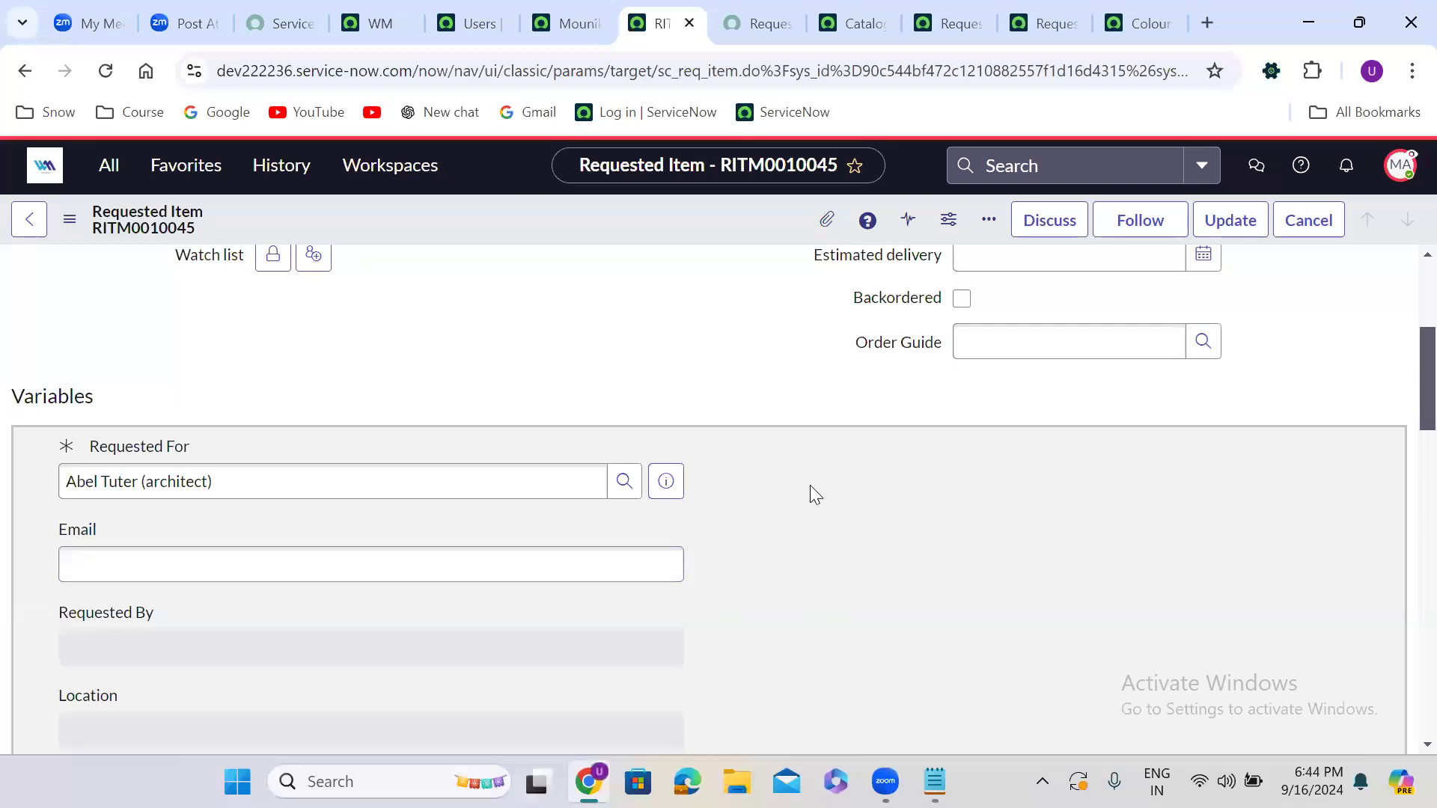
scroll(810, 486, down, 3)
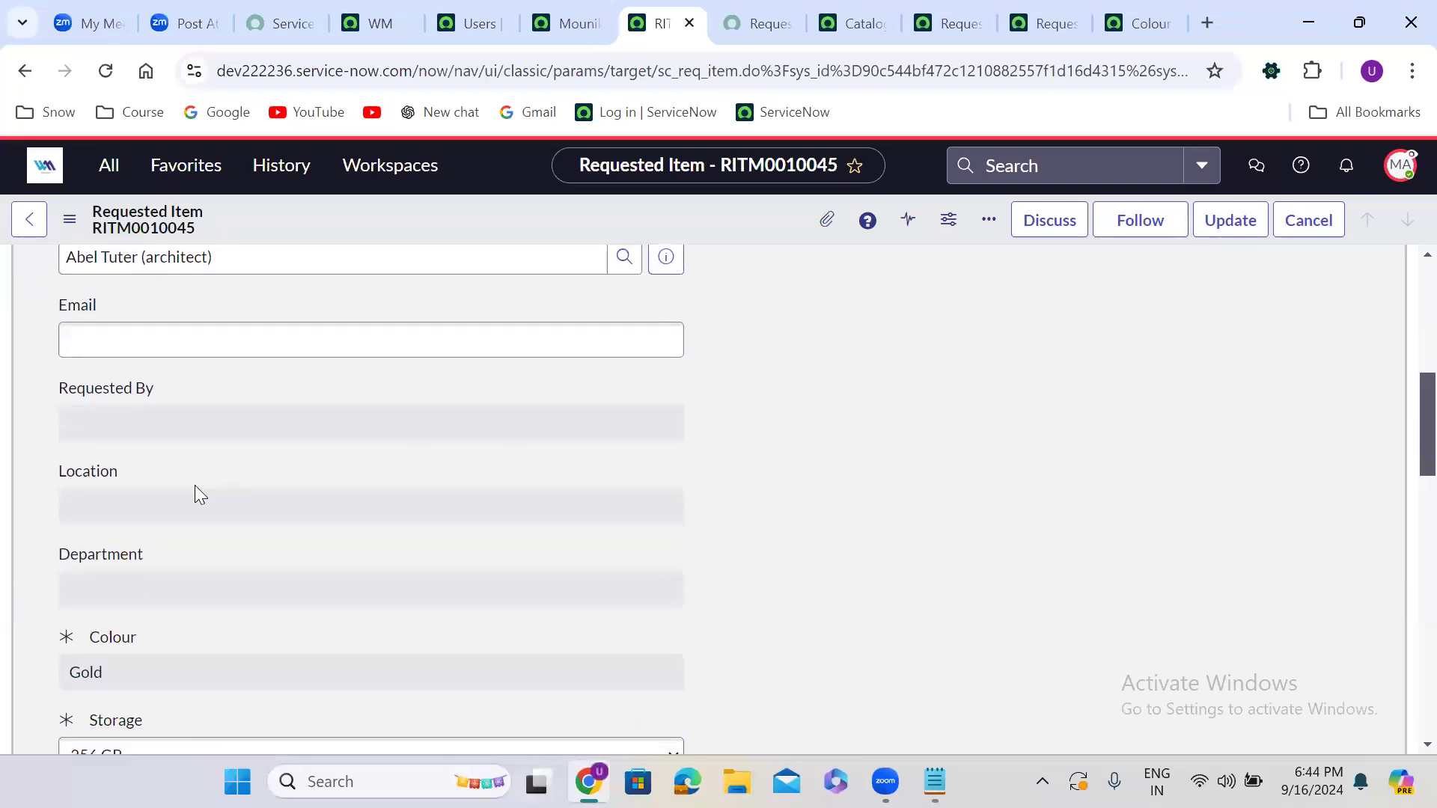
double_click(190, 656)
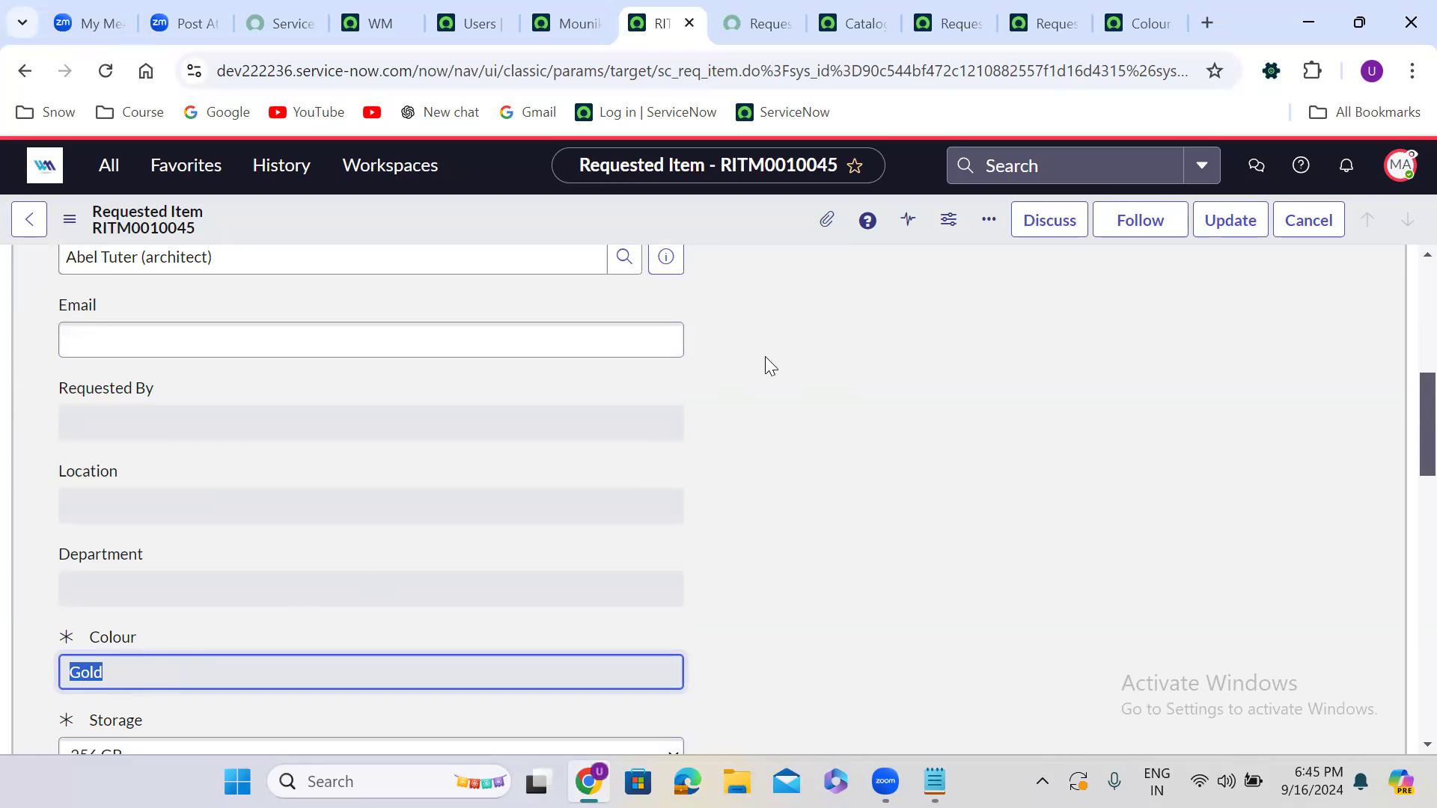
Try to remove the admin role from the Colour variable's write roles and save the variable.
click(1122, 9)
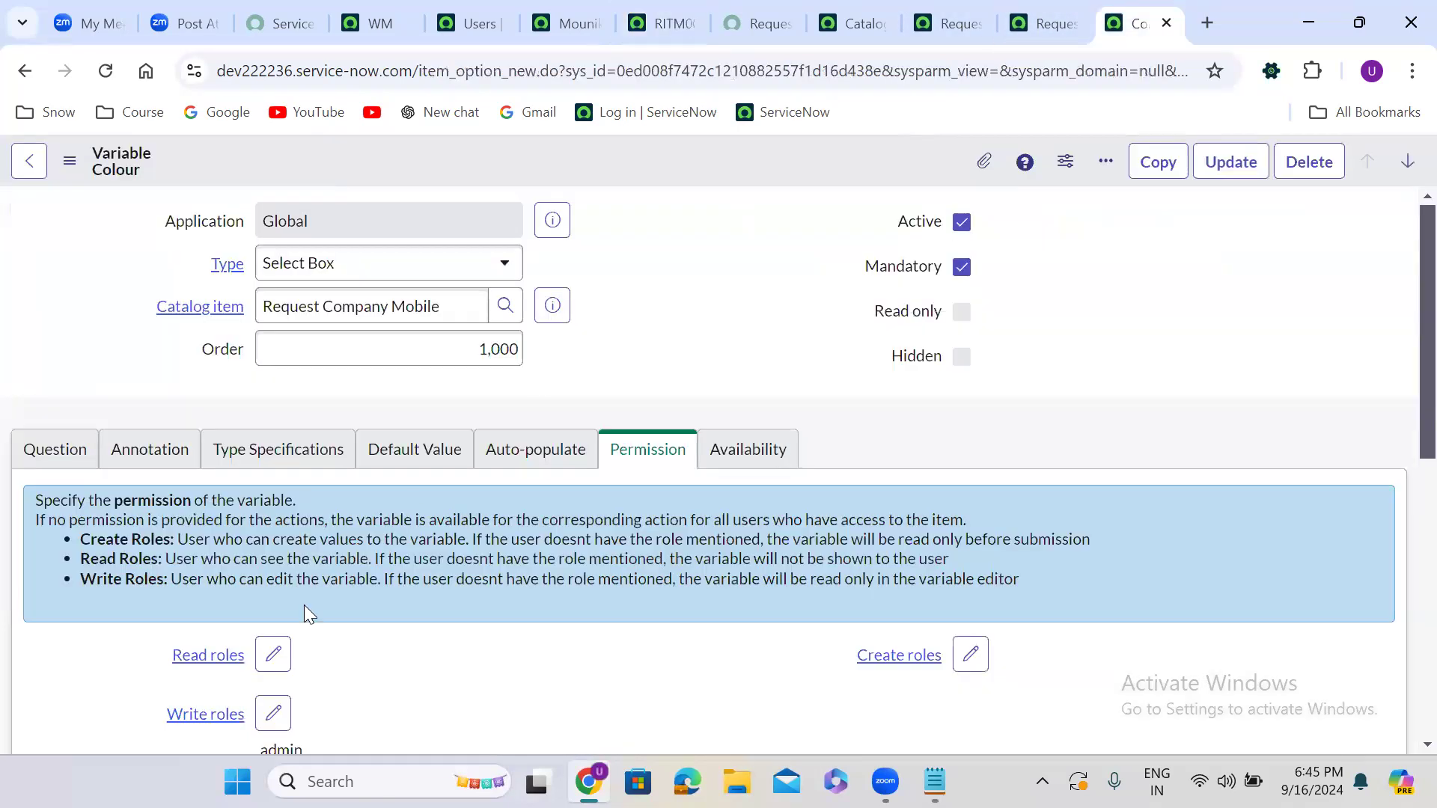
scroll(383, 632, down, 3)
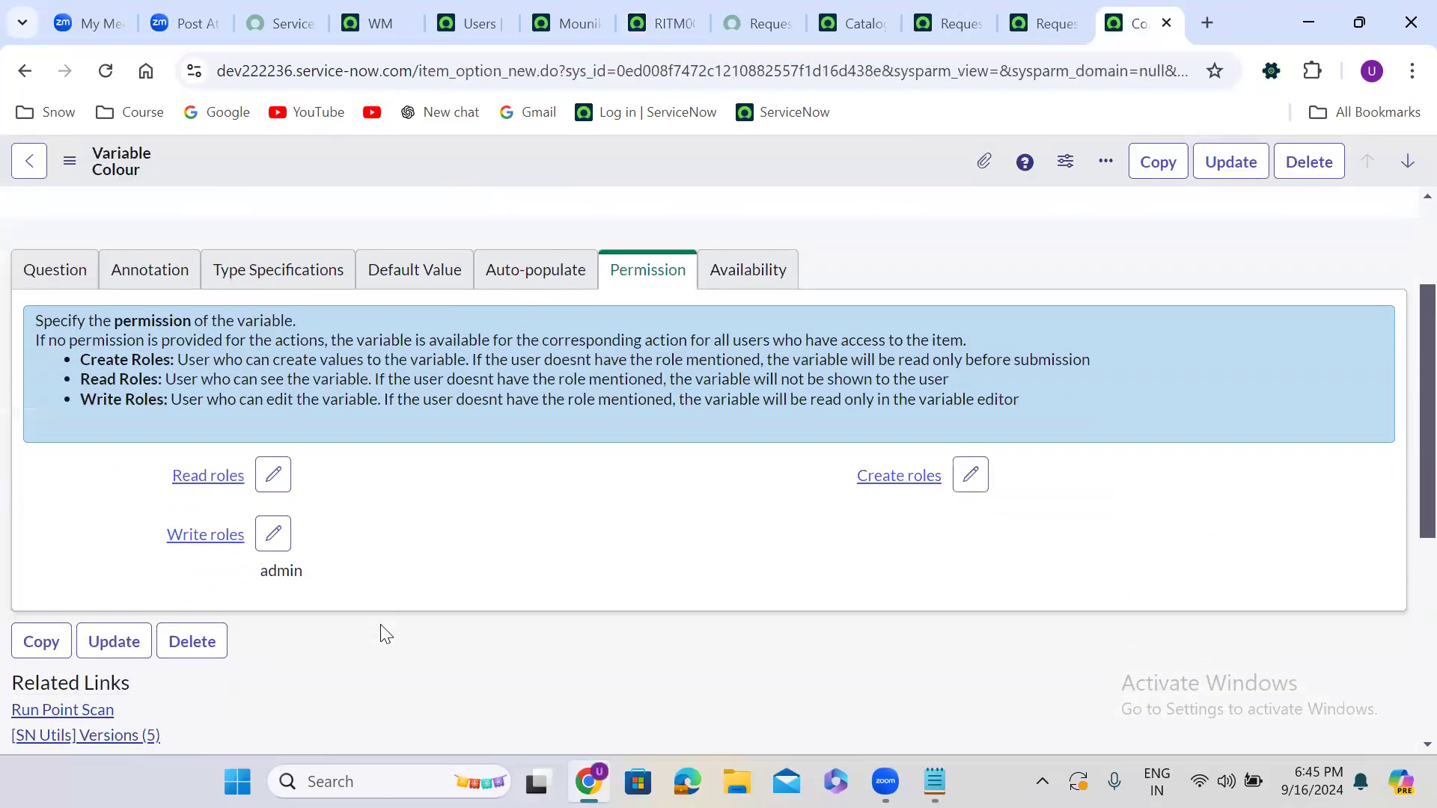
click(274, 533)
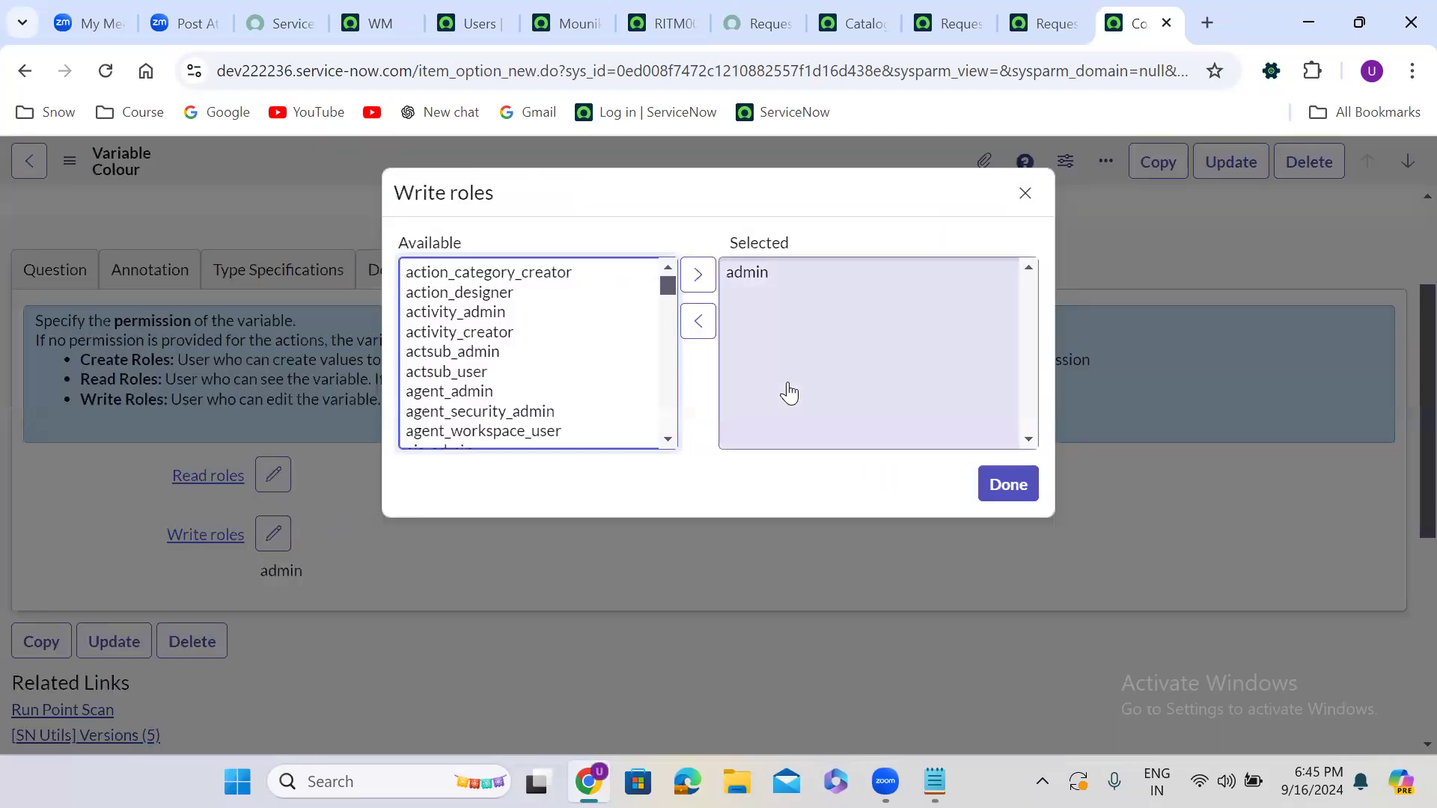
double_click(748, 273)
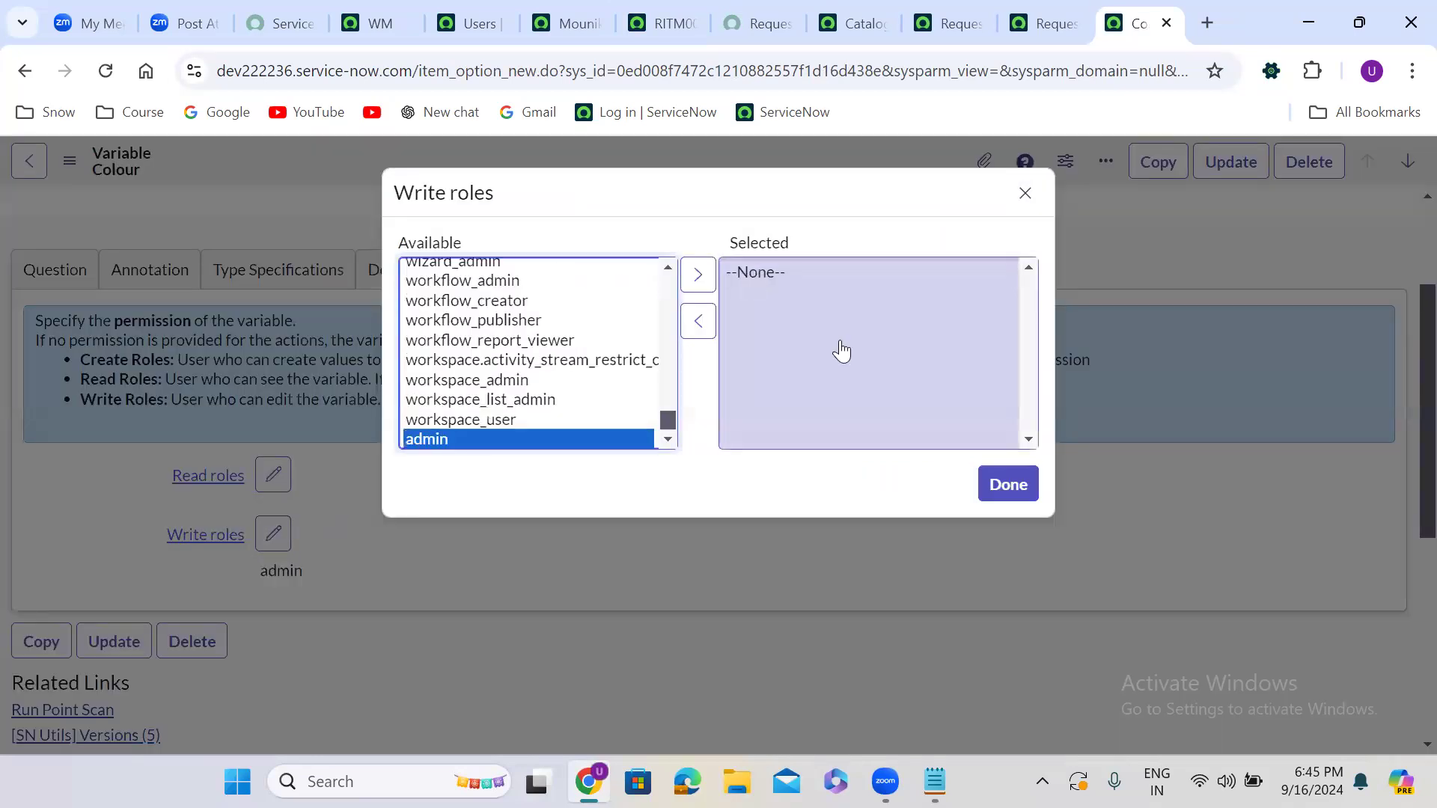
click(1011, 484)
right_click(673, 164)
click(692, 164)
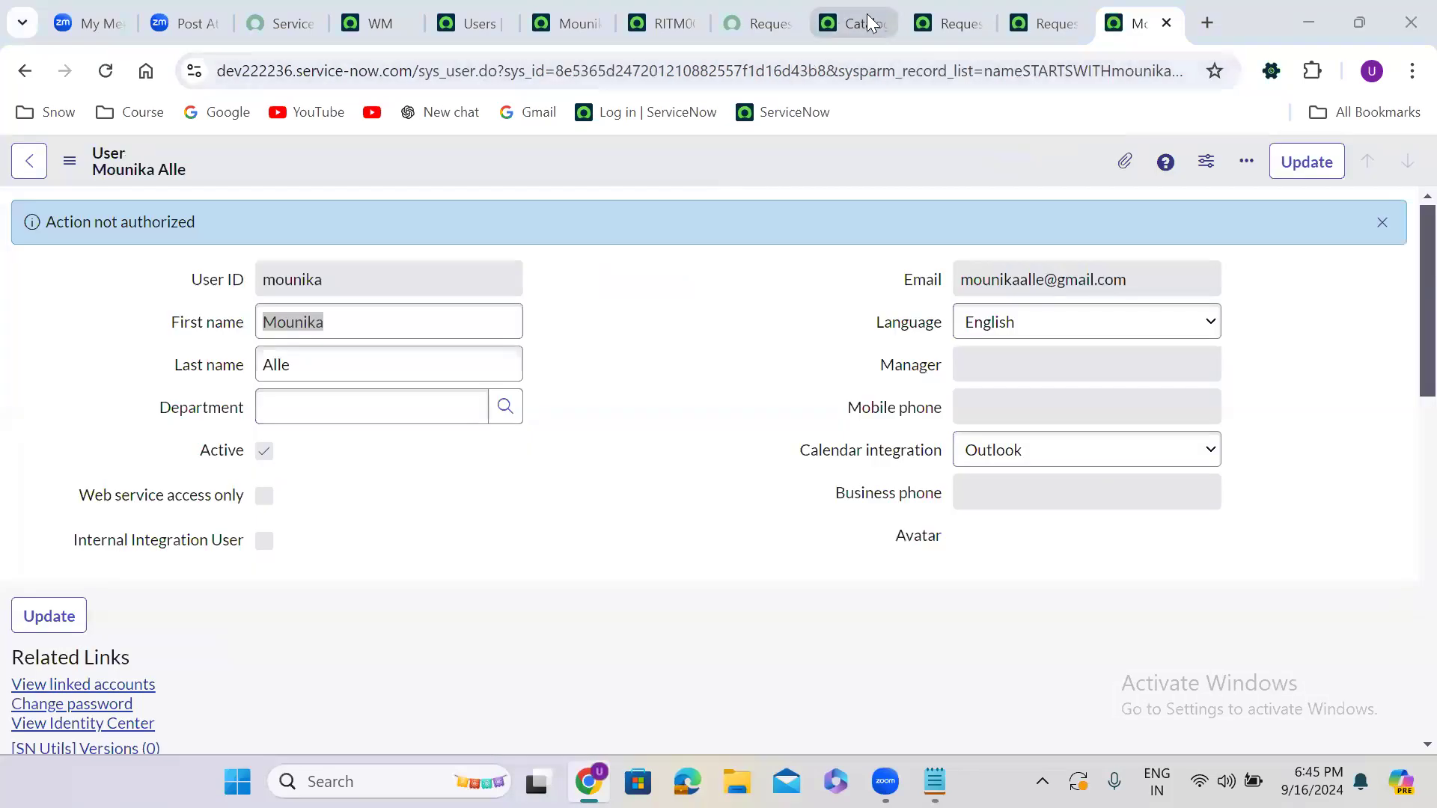
Return to the Request Company Mobile order form in the service portal and review its fields.
click(925, 23)
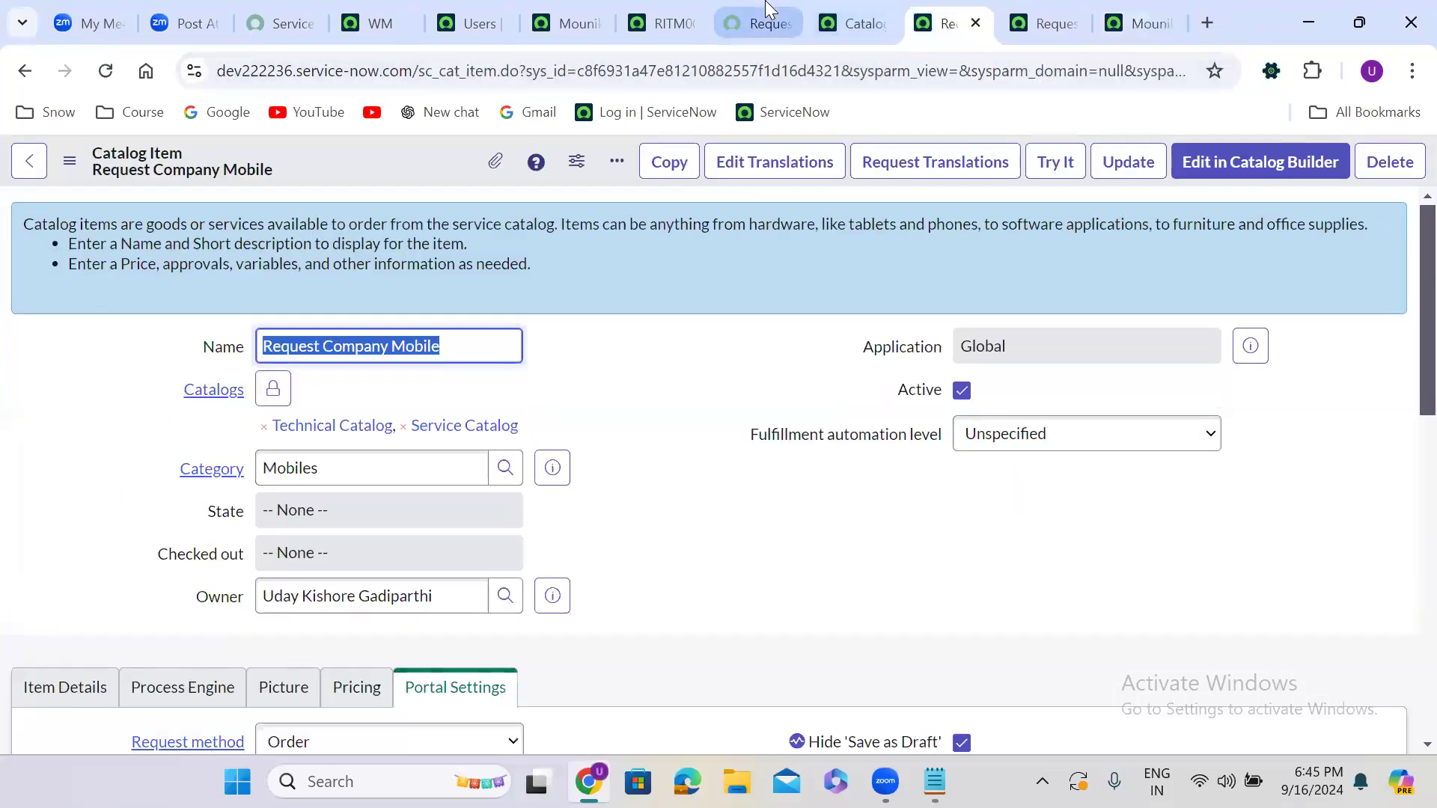
click(748, 22)
key(alt+Left)
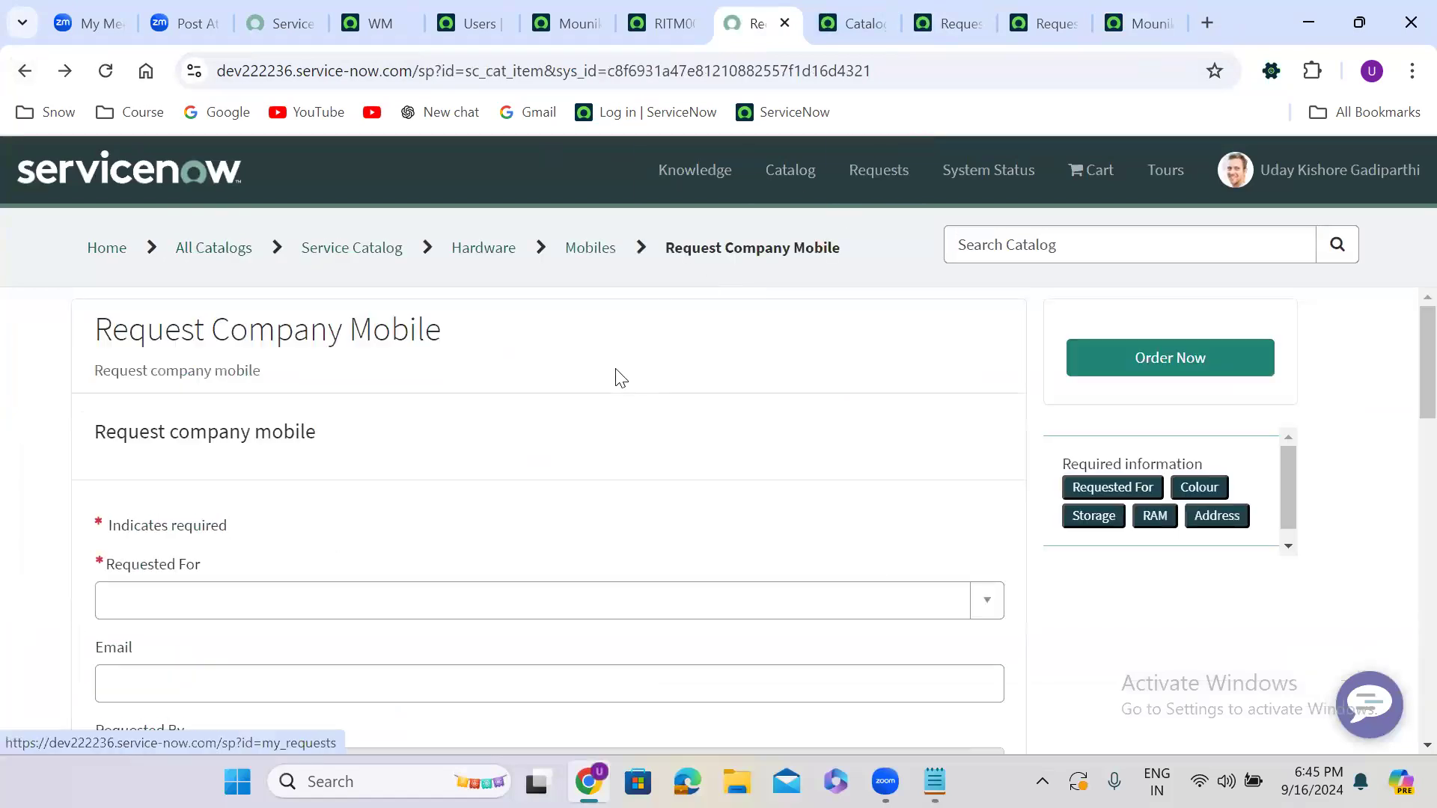
scroll(610, 381, down, 7)
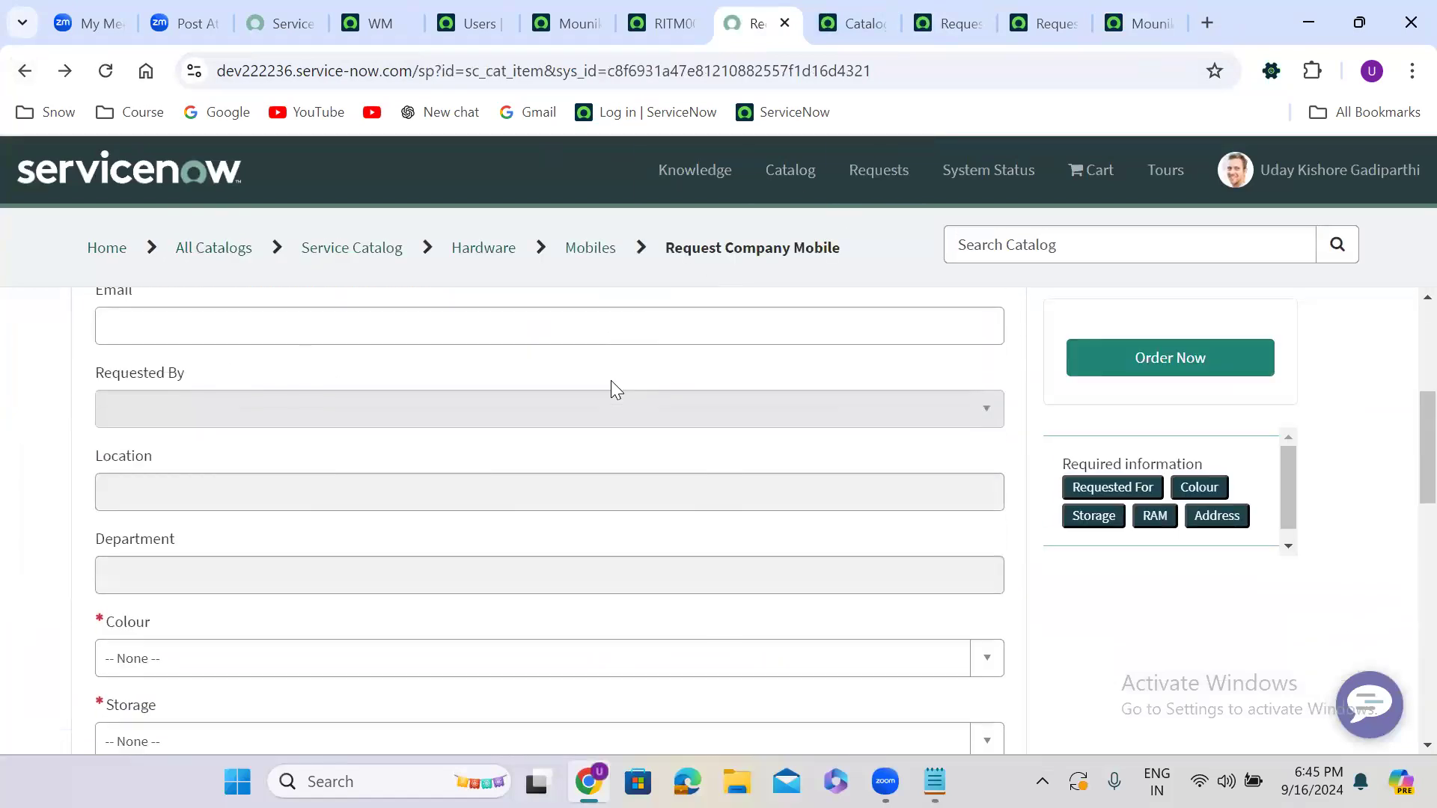
scroll(614, 388, down, 10)
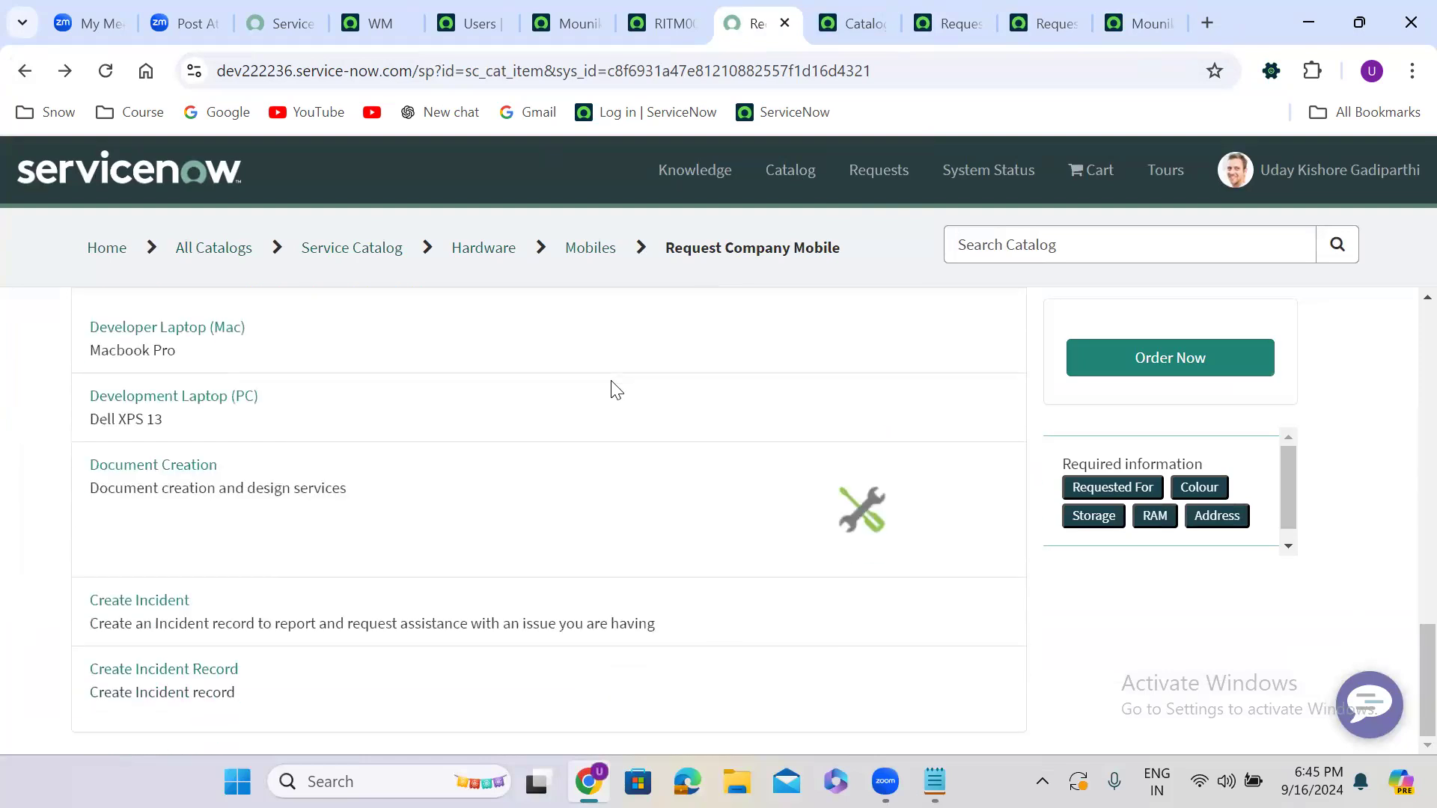
scroll(614, 390, up, 5)
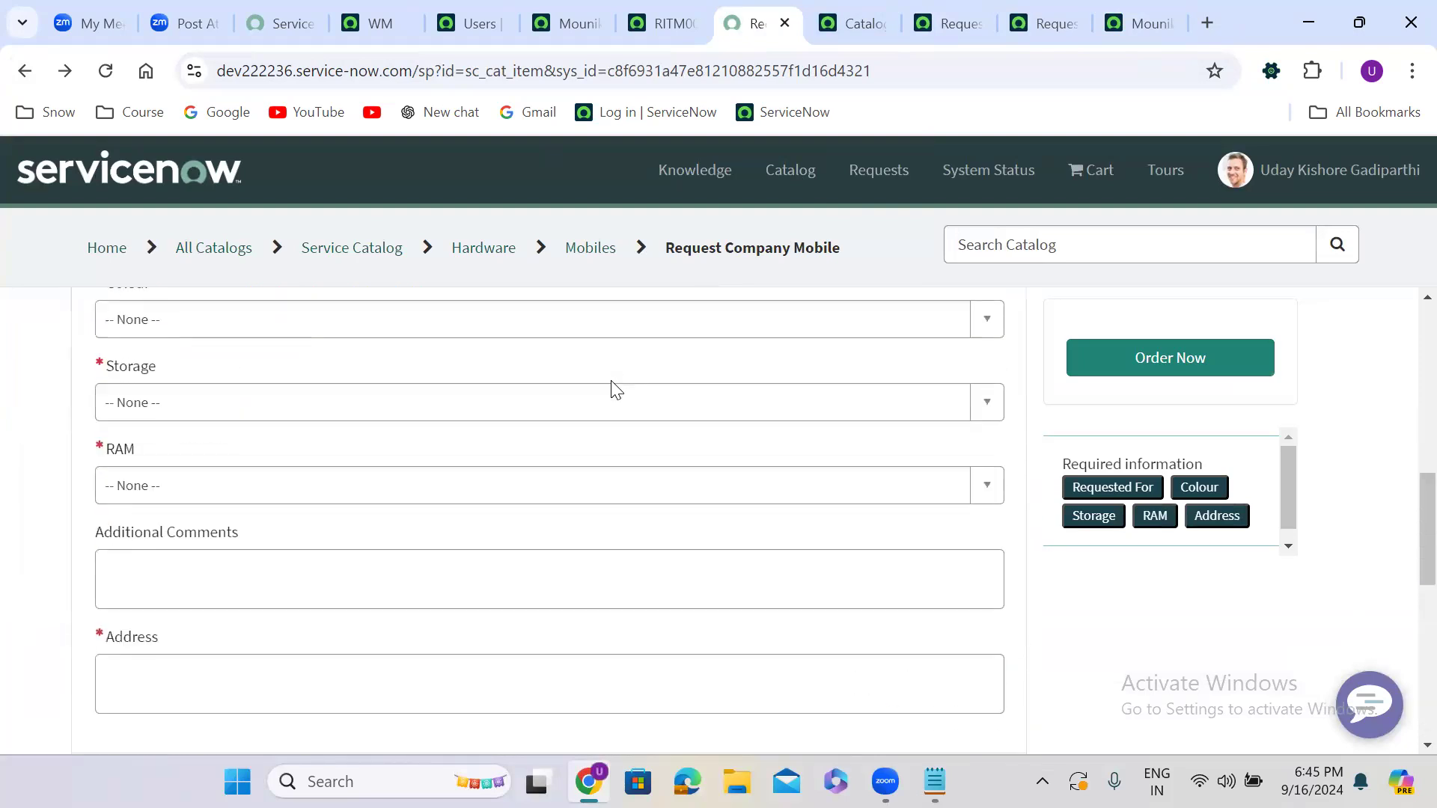
scroll(610, 386, down, 3)
scroll(611, 382, up, 8)
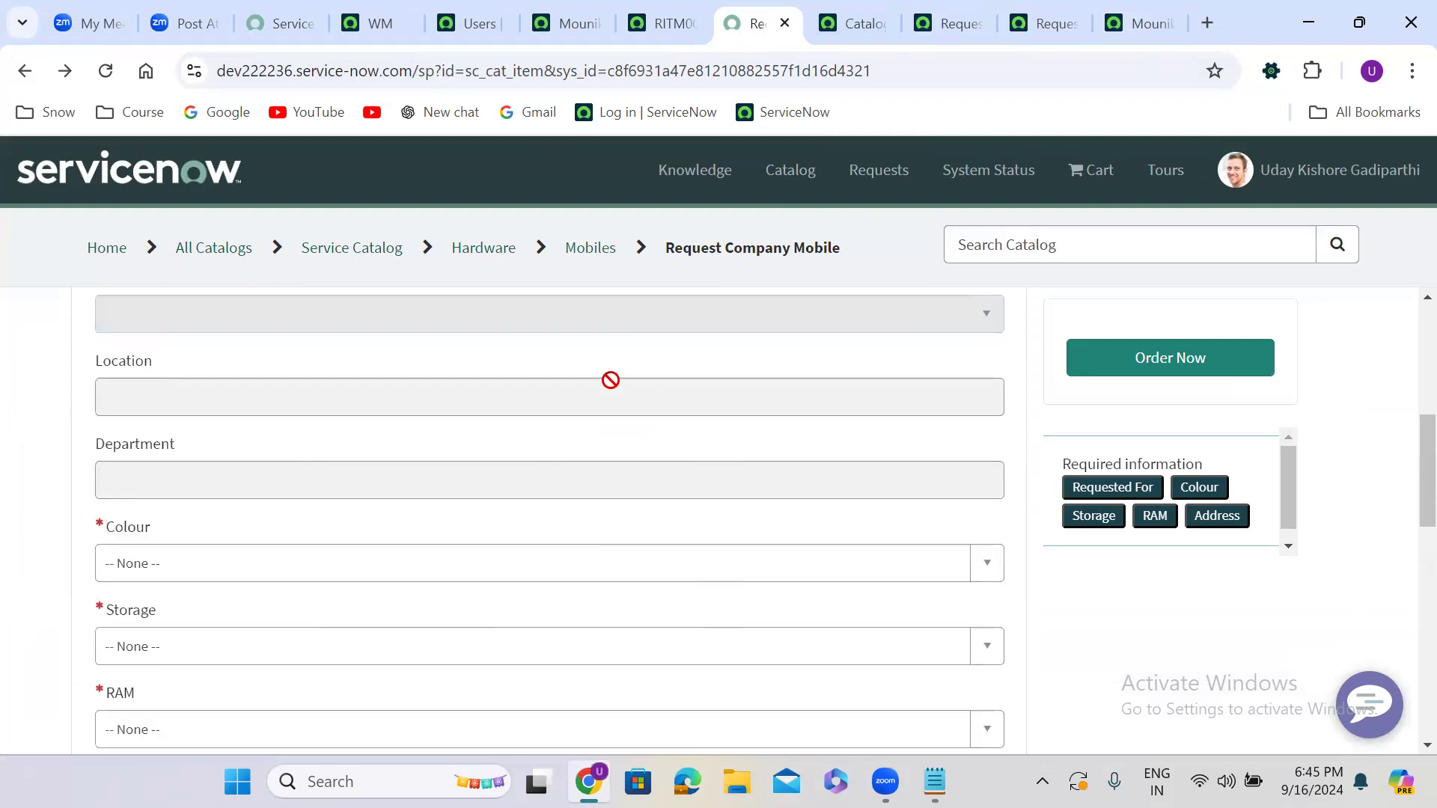
scroll(260, 336, up, 4)
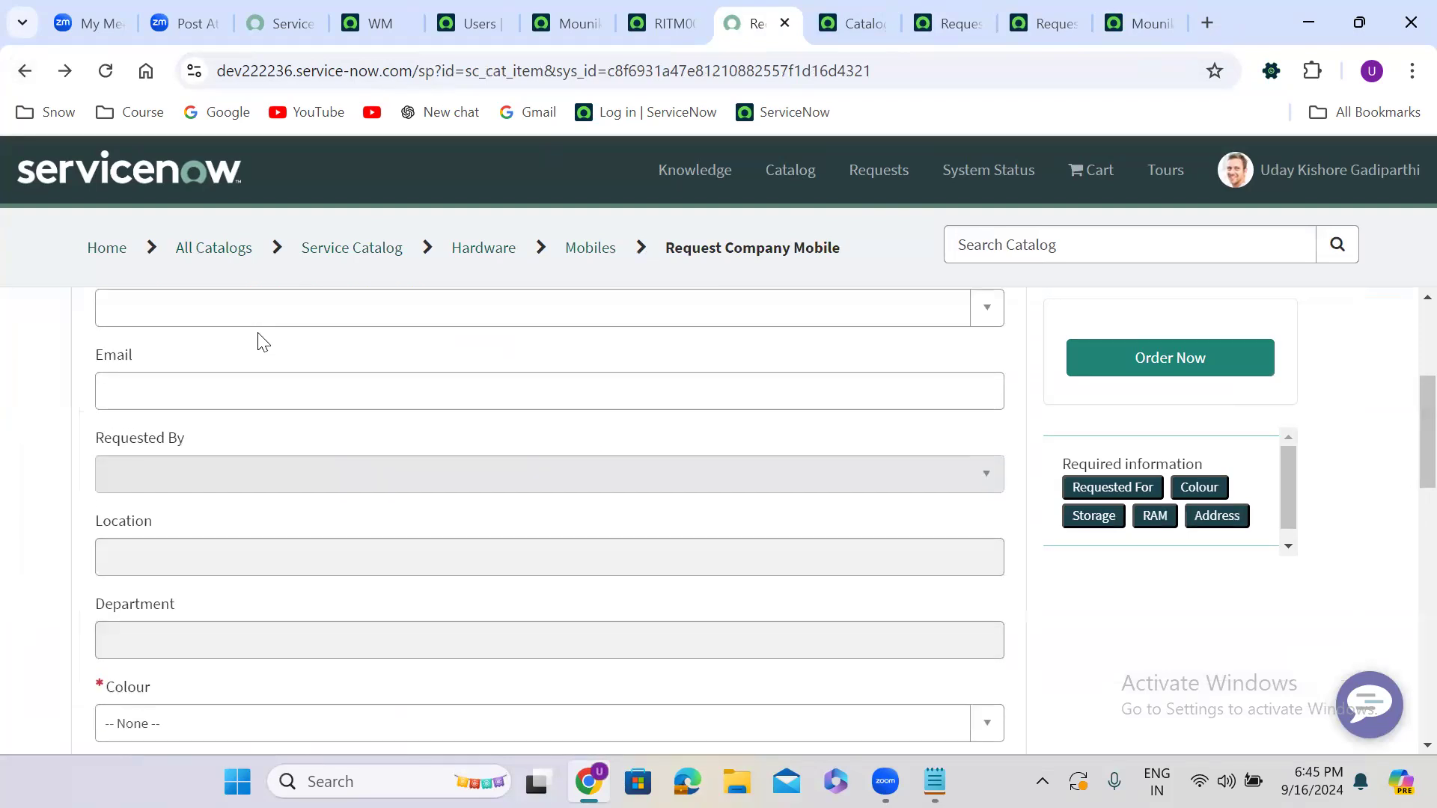
Set Requested For on the order form to the first listed user, the architect.
click(263, 583)
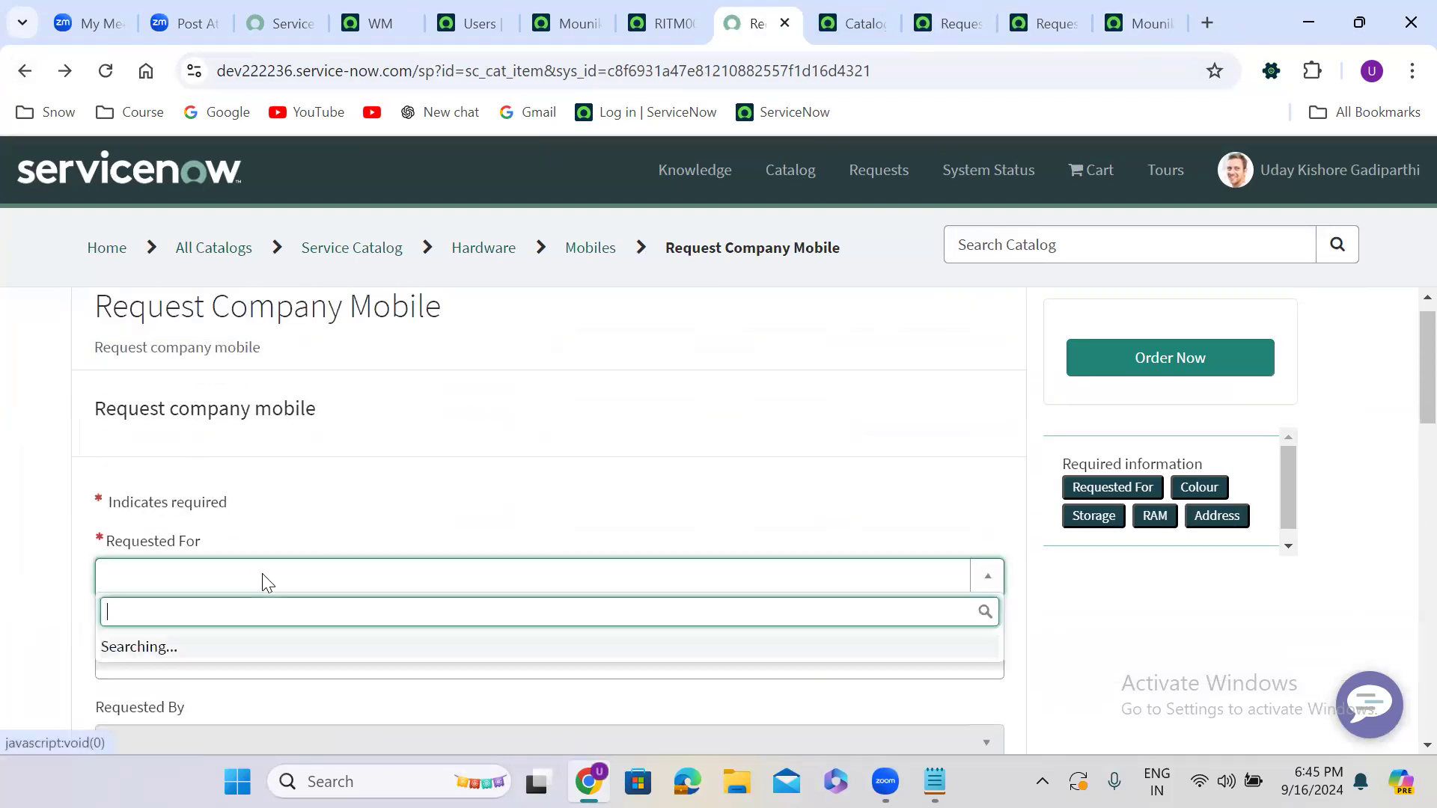
scroll(213, 362, up, 1)
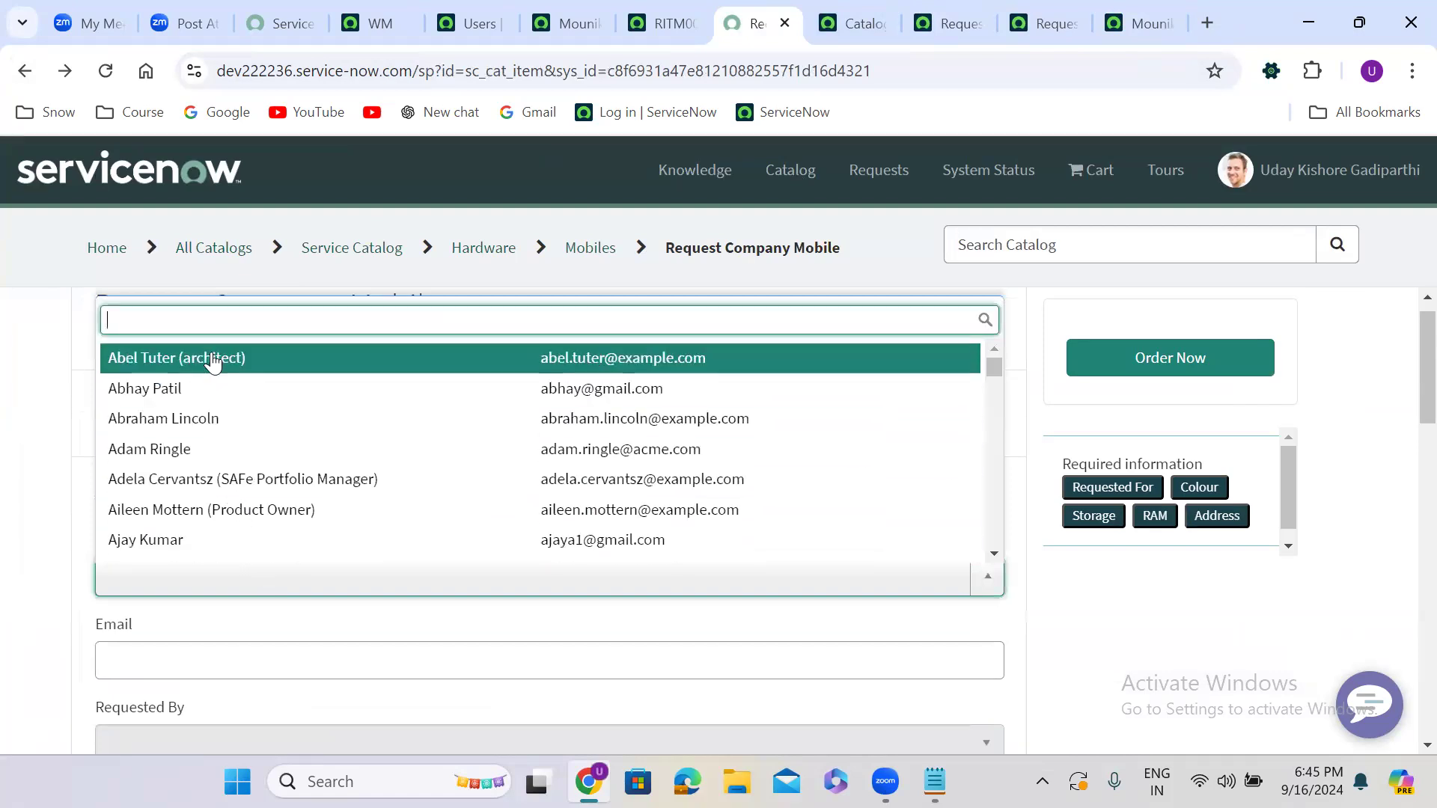
click(214, 359)
scroll(33, 501, down, 3)
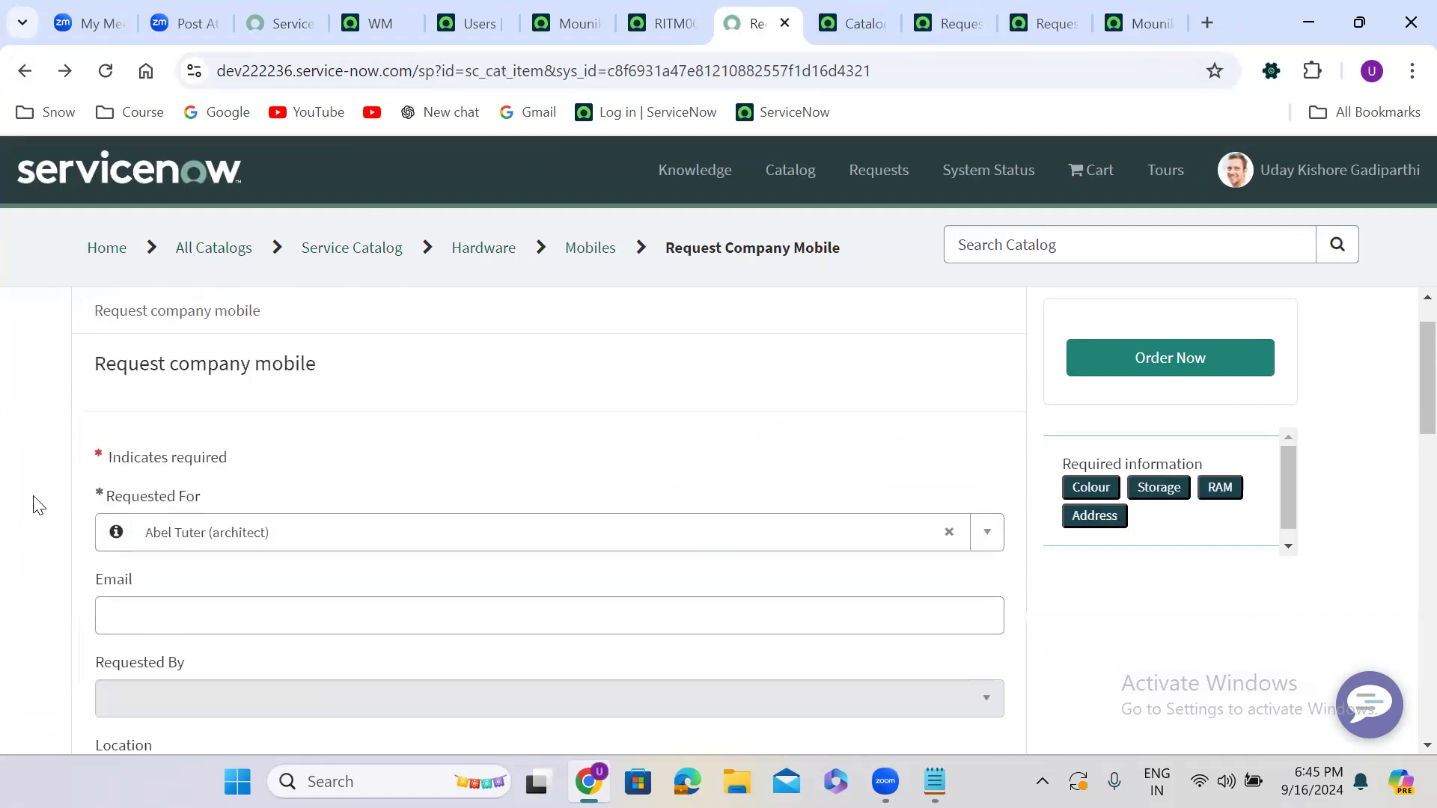
Set Colour to Gold, Storage to 256 GB and RAM to 32 GB on the order form.
scroll(34, 501, down, 5)
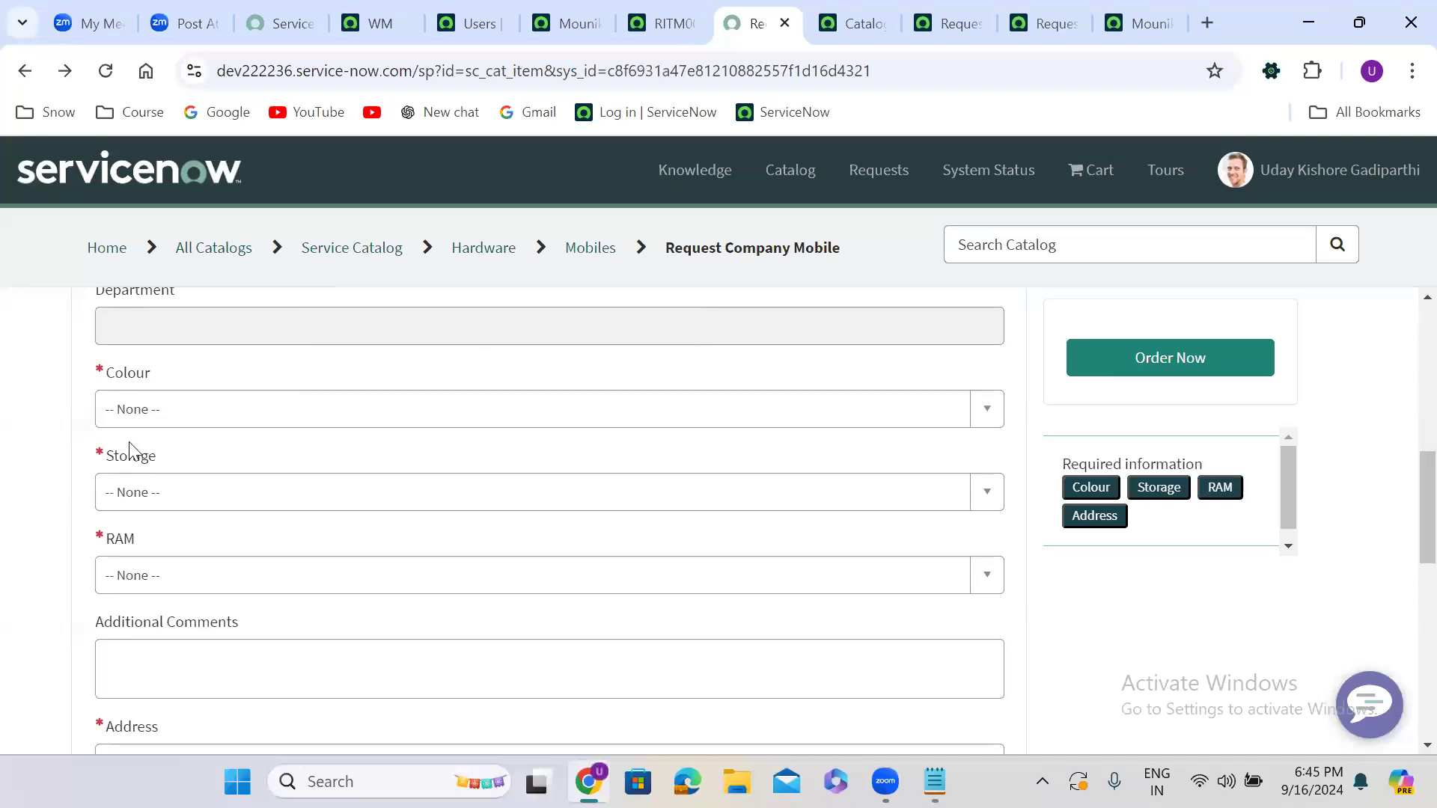
click(166, 411)
click(168, 411)
click(169, 411)
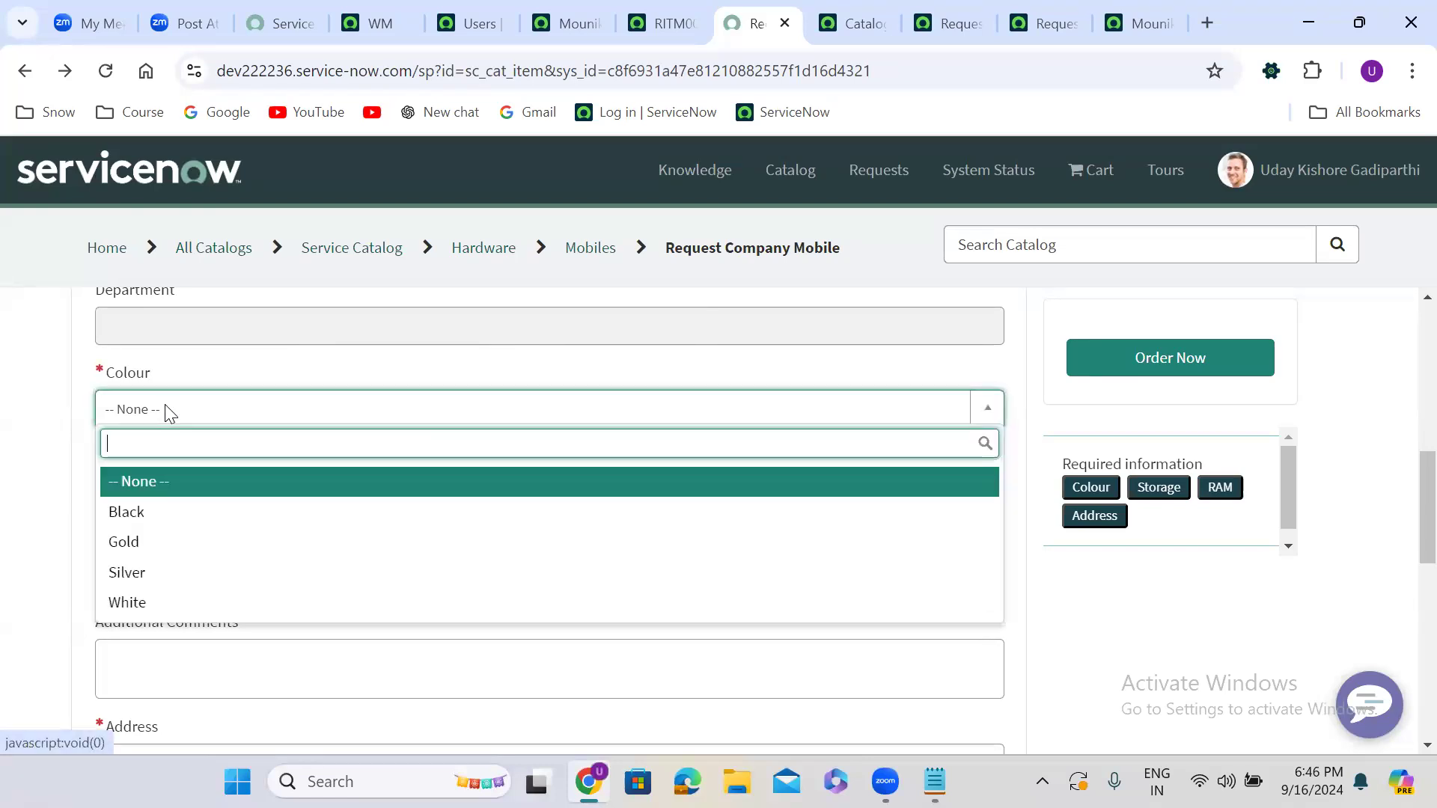
click(187, 540)
click(177, 501)
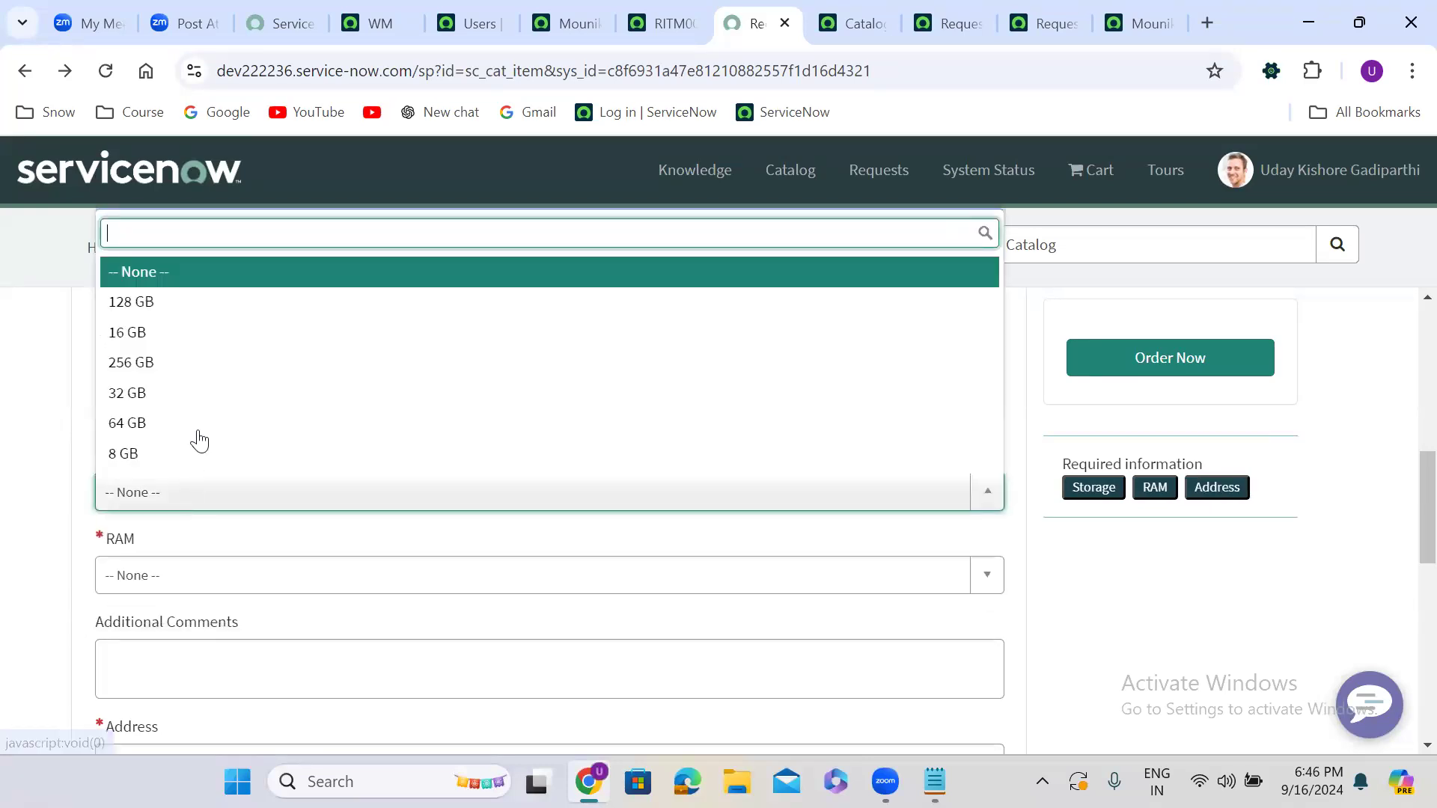
click(183, 364)
click(170, 576)
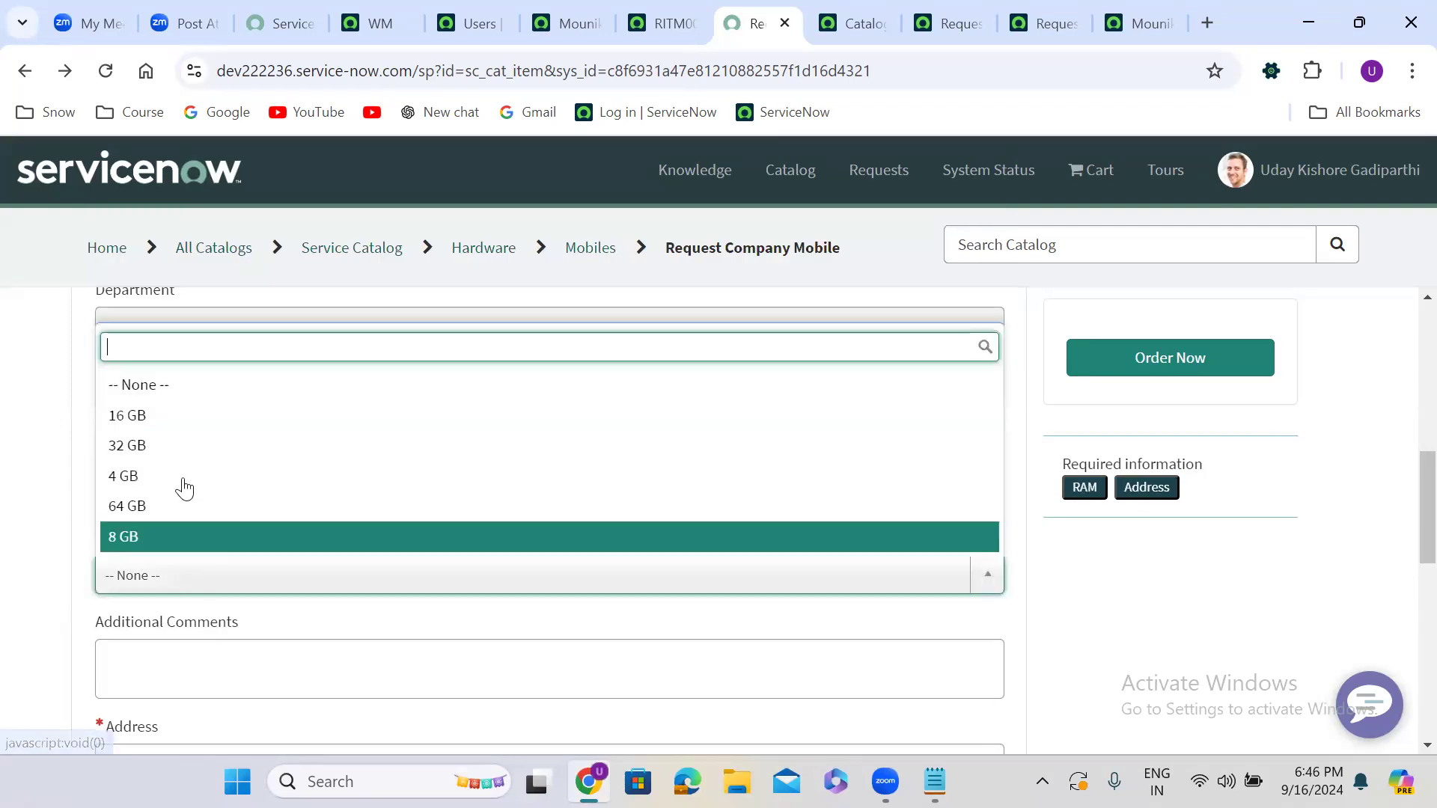
click(168, 449)
Enter "test" in Additional Comments and fill in the Address with the requester's city.
scroll(33, 610, down, 3)
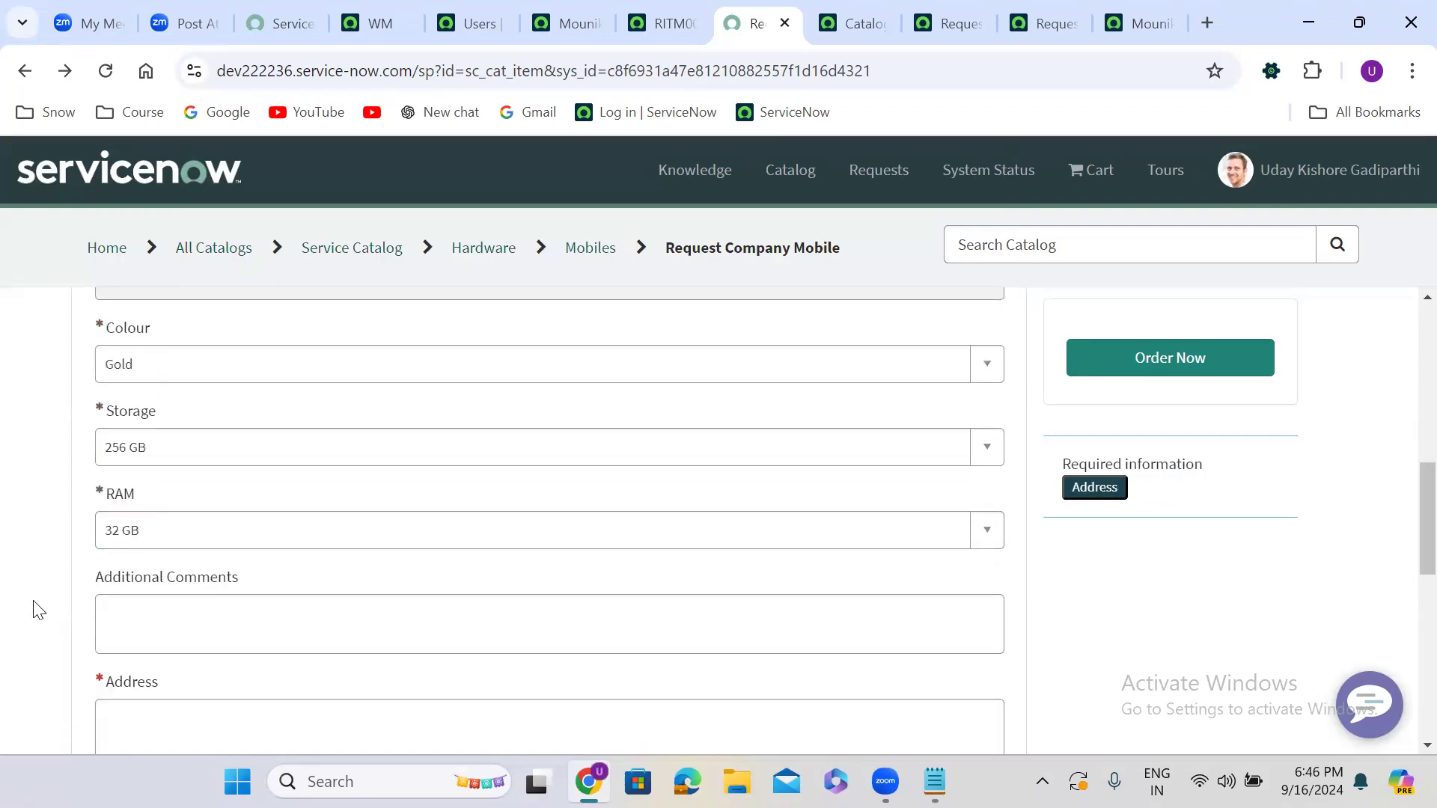
click(155, 385)
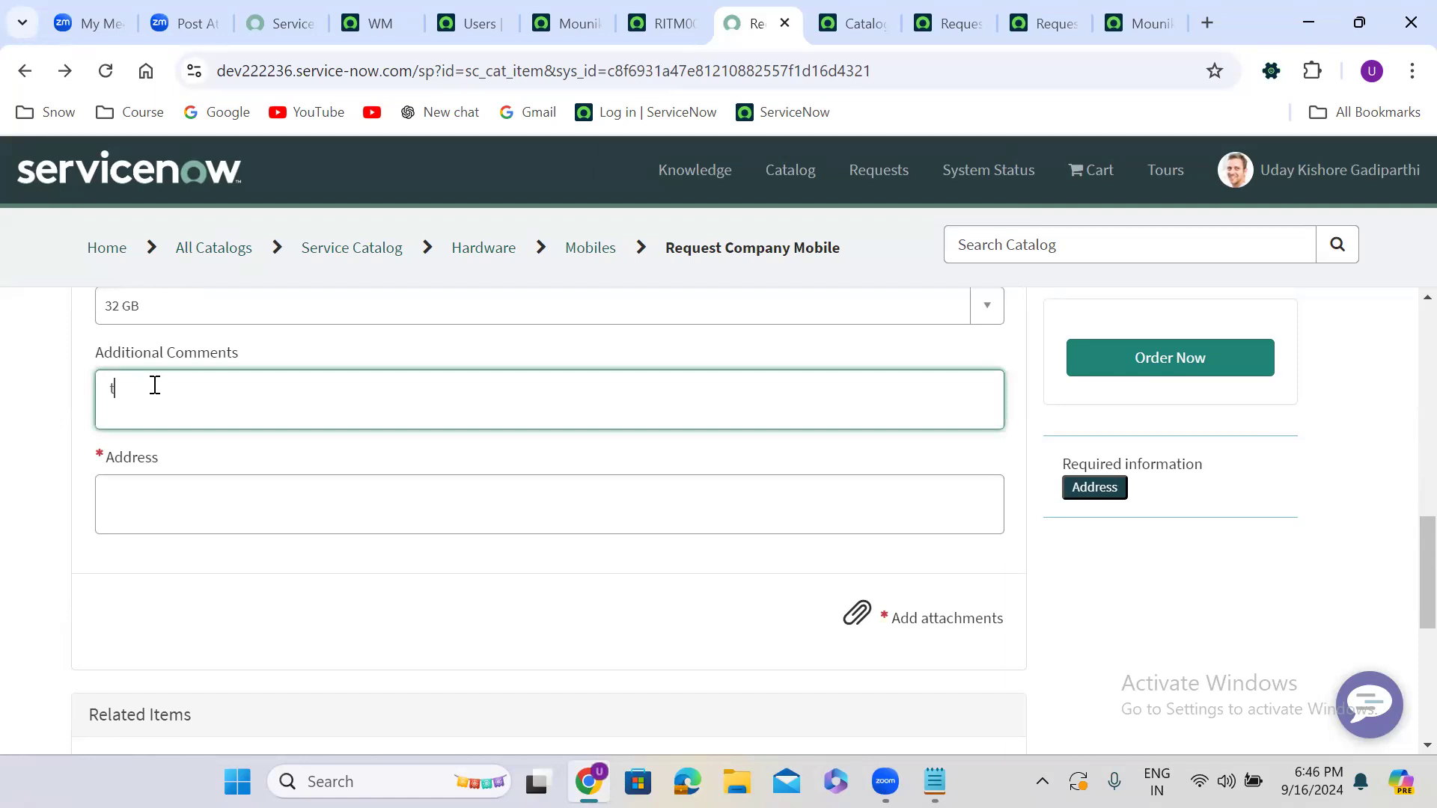
click(197, 521)
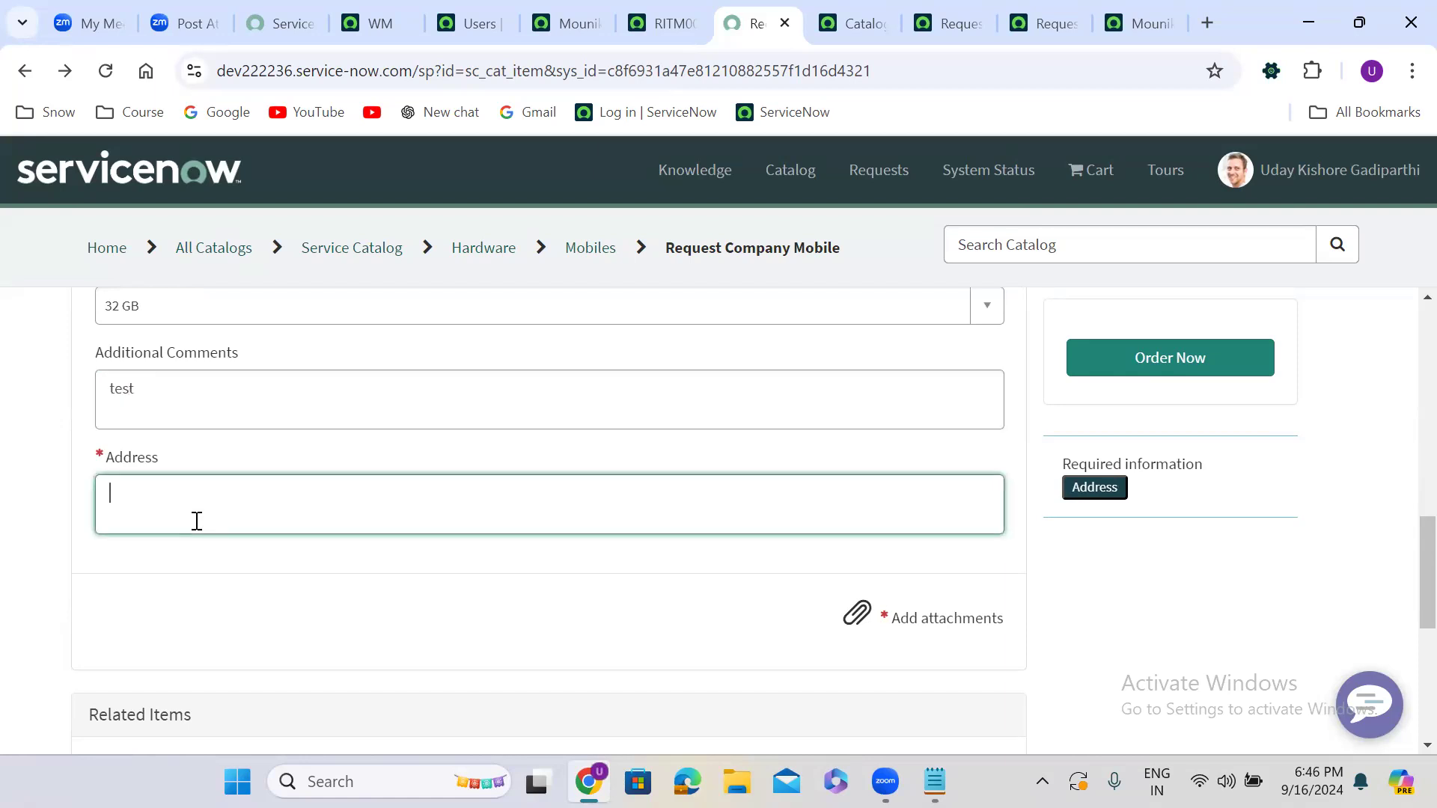
text(hyderabad)
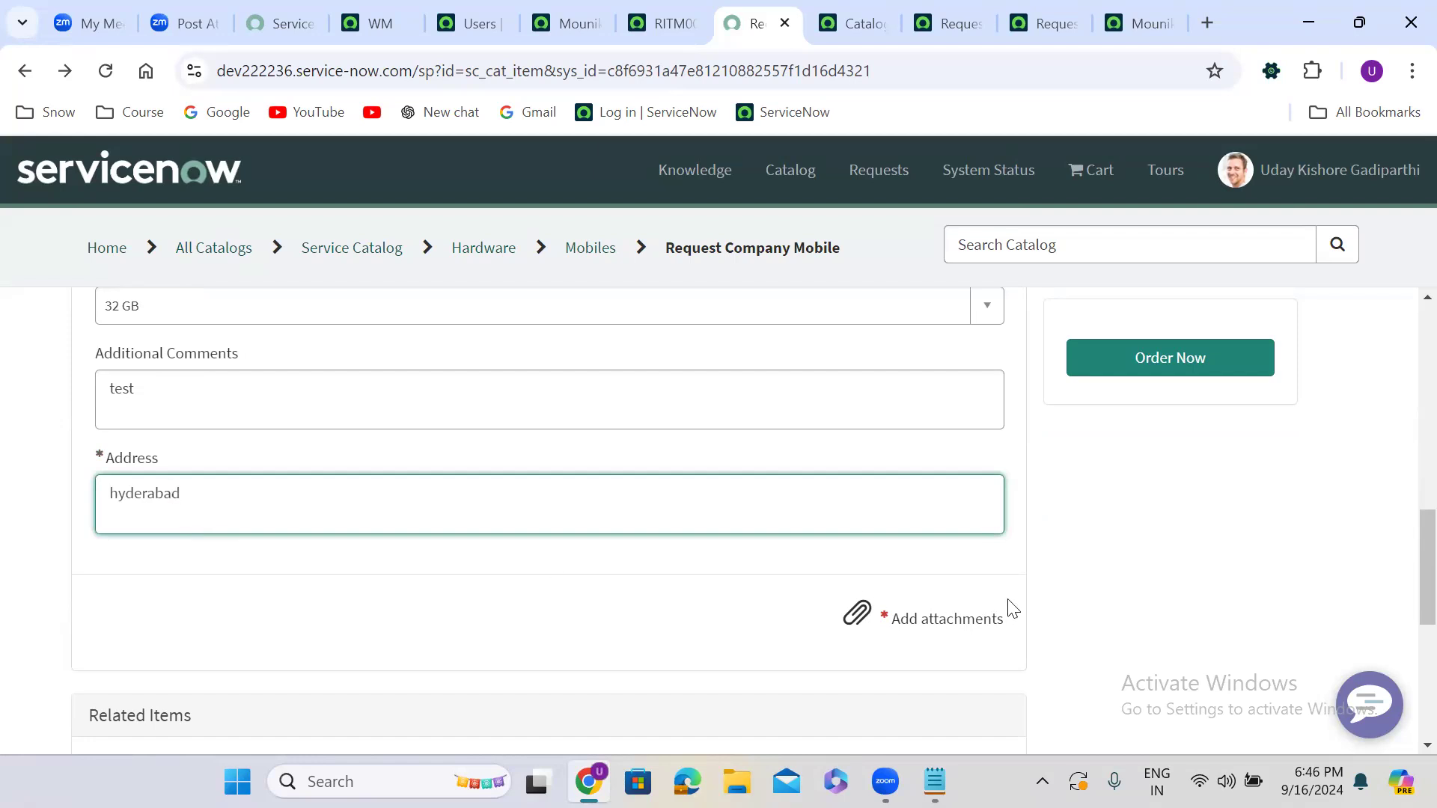
Attach the file sys_remote_update_set_fc3a6f3a472cd210882557f1d16d4323 from Downloads to the order.
click(965, 623)
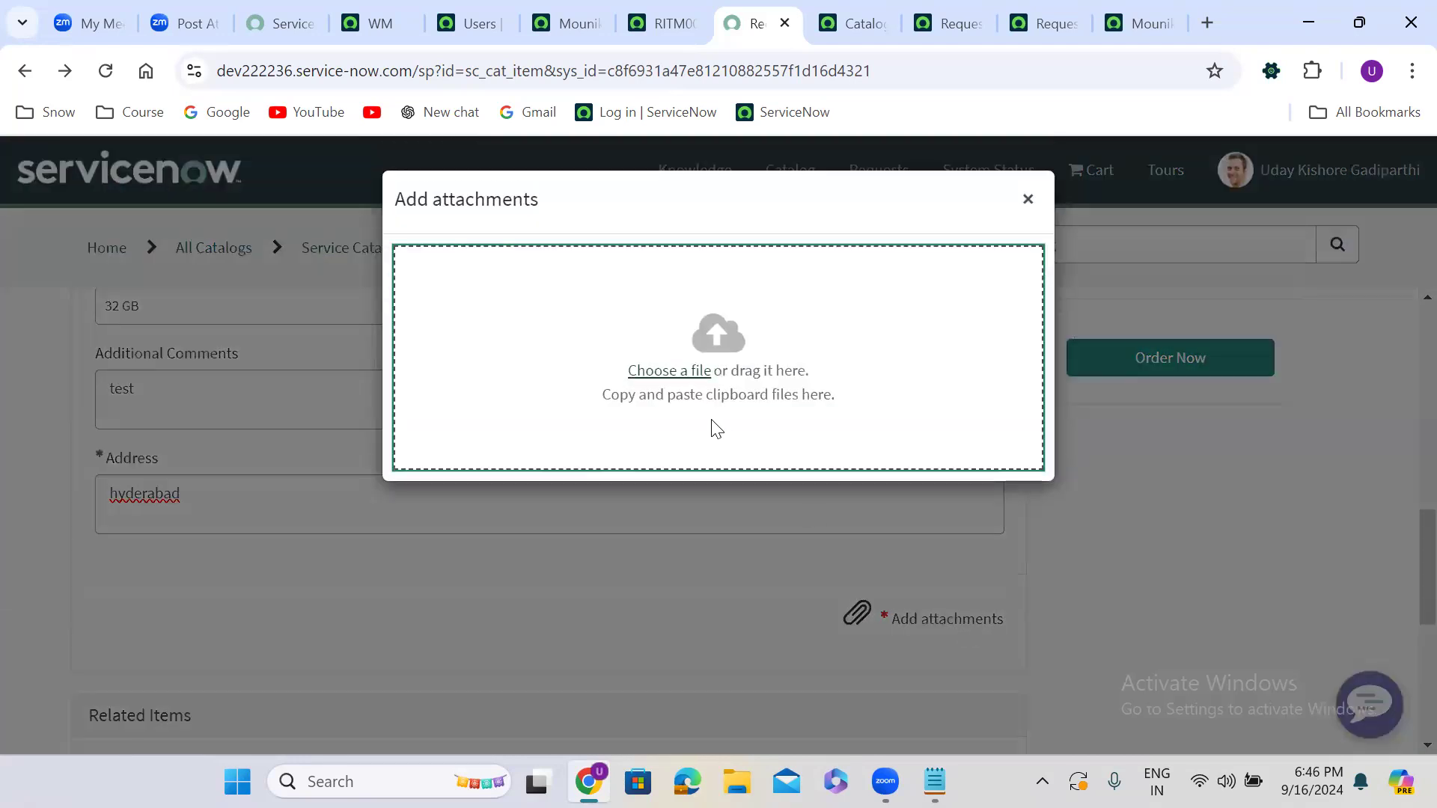
click(689, 372)
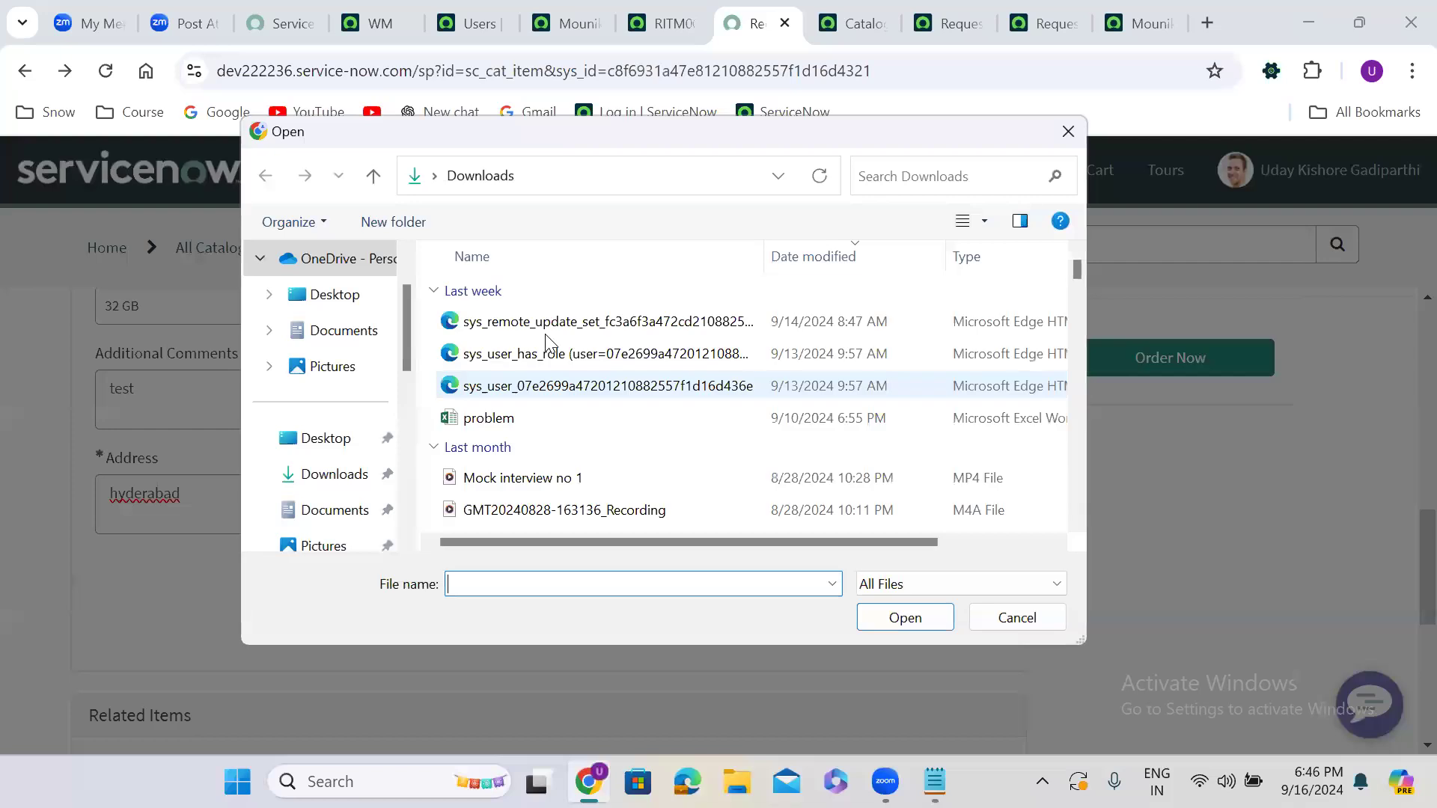
click(658, 321)
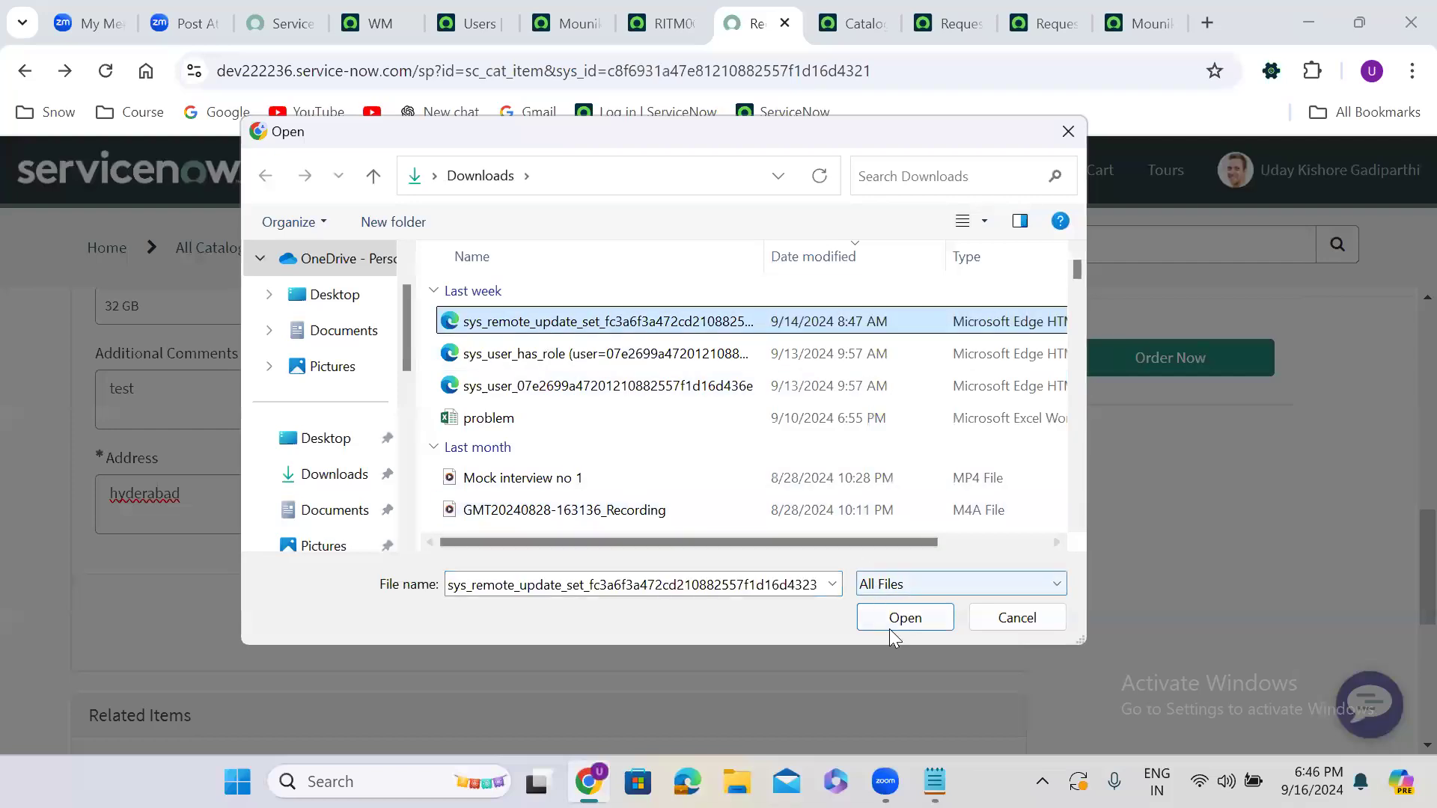
click(906, 619)
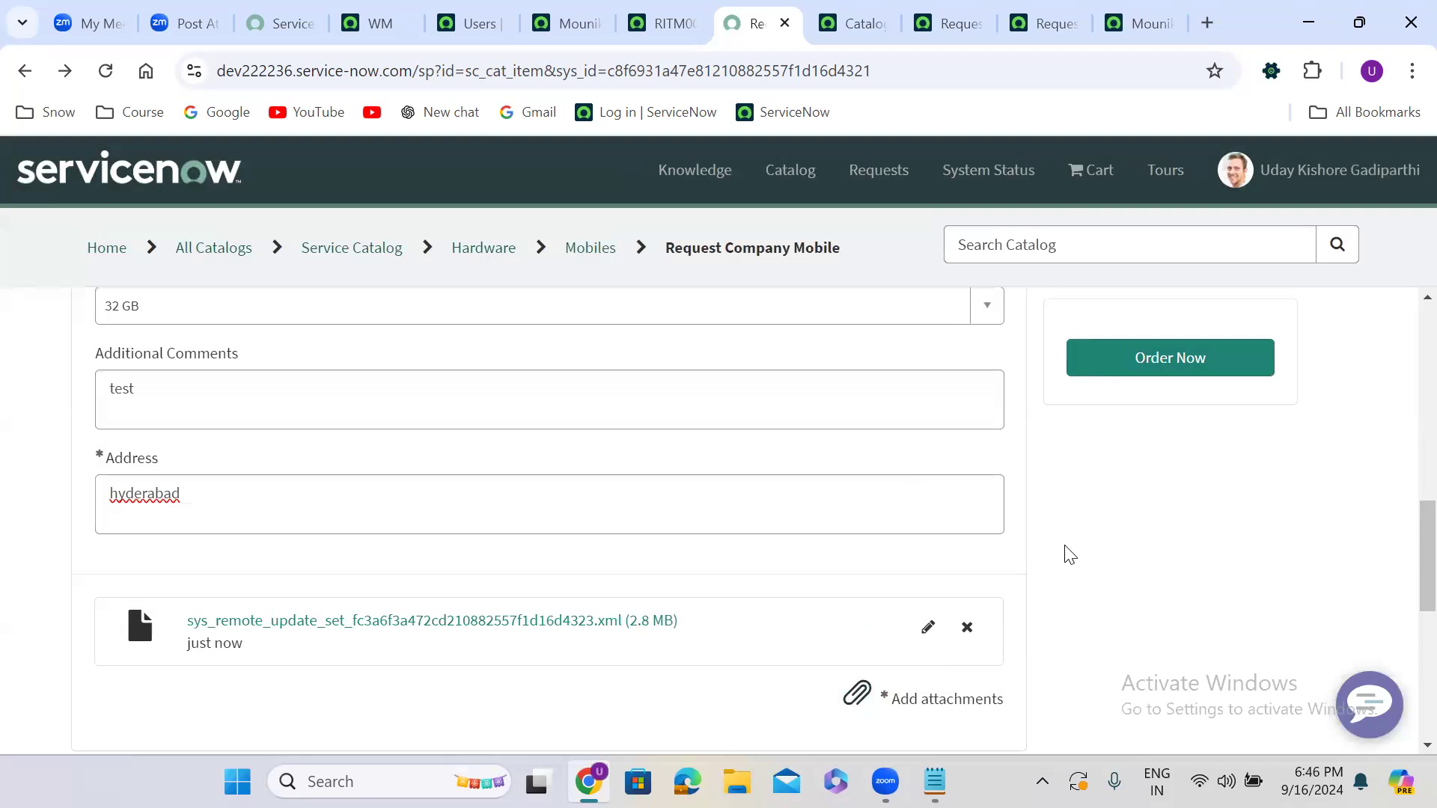
Order the mobile through checkout and open the Request Company Mobile item from the request summary.
scroll(1069, 554, down, 6)
scroll(1068, 554, down, 1)
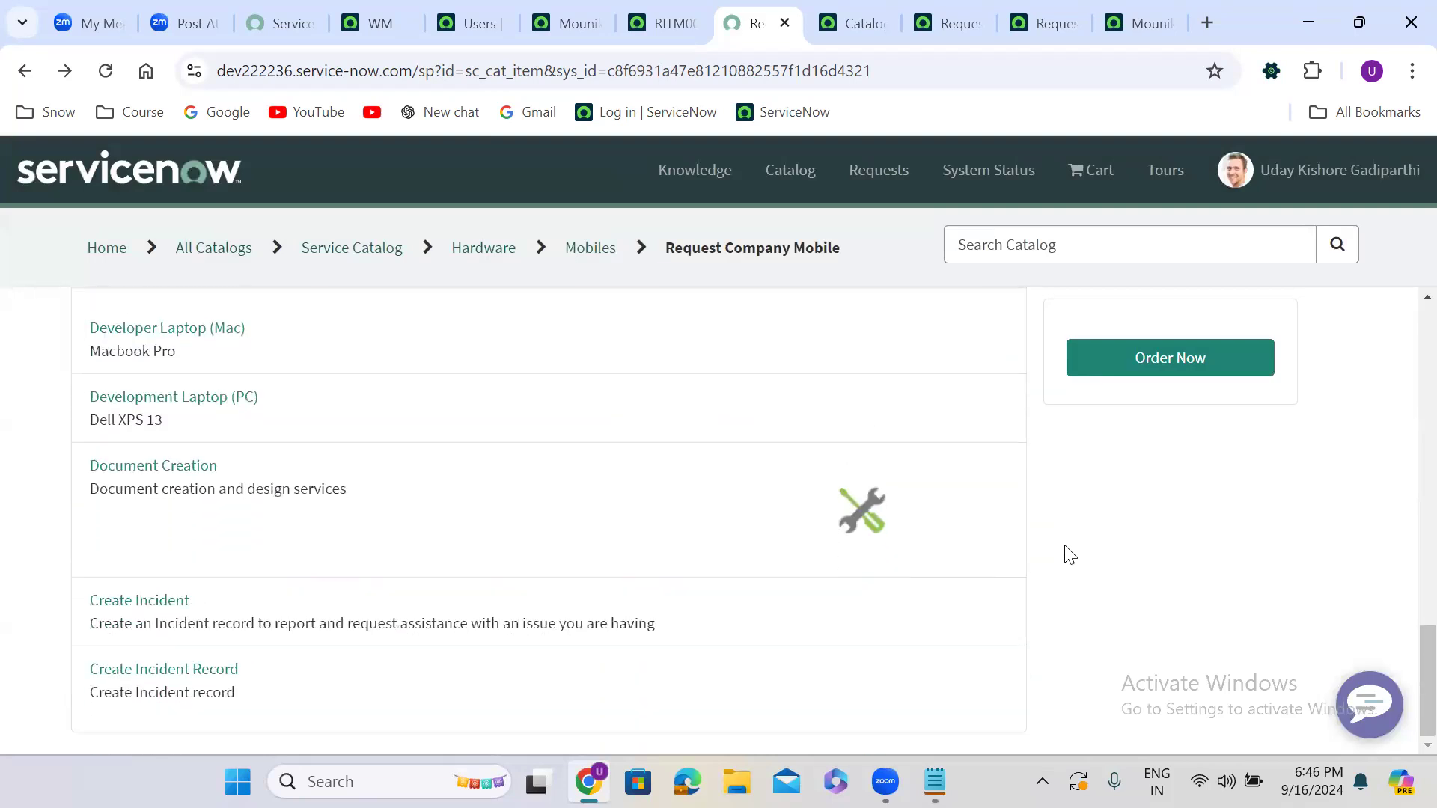
click(1166, 364)
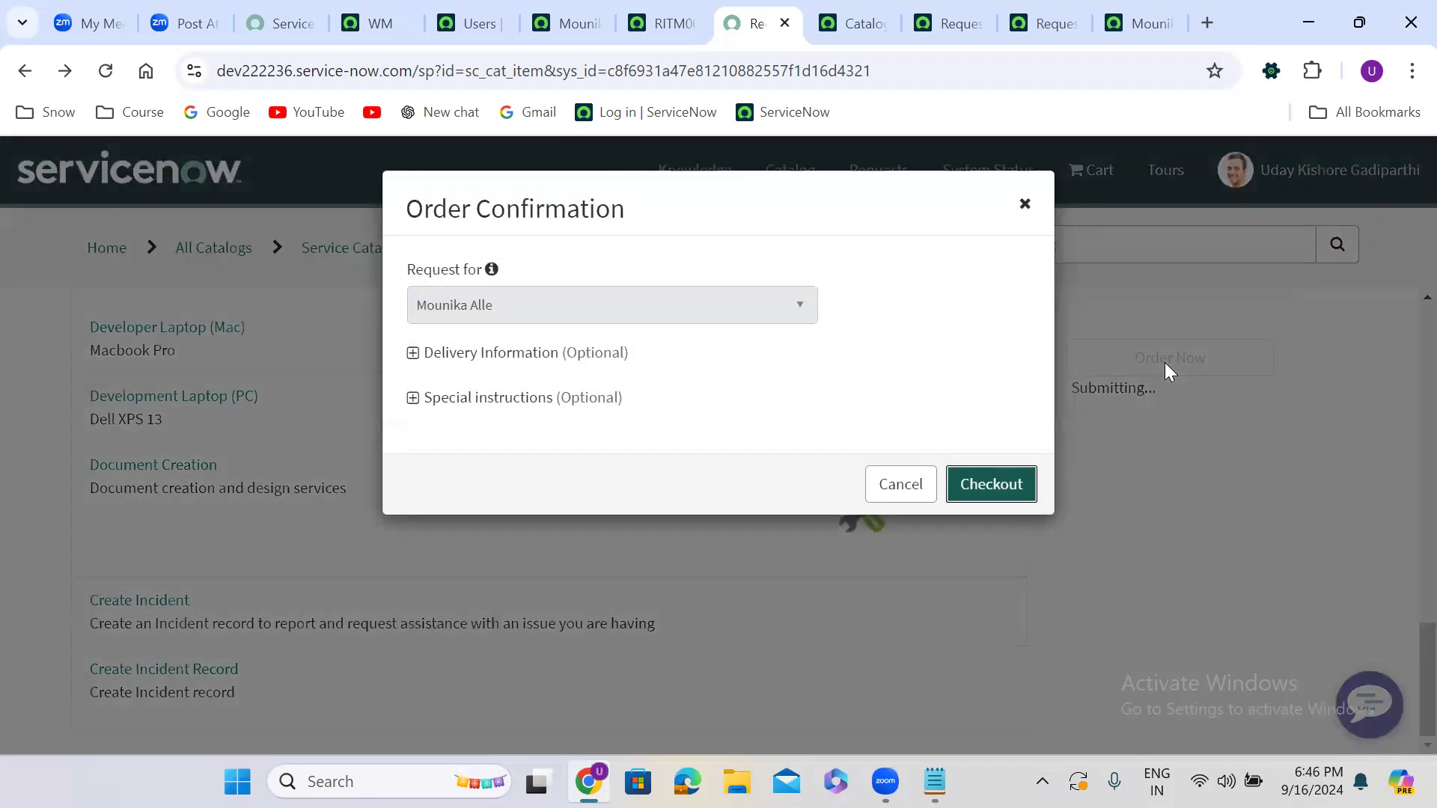
click(993, 497)
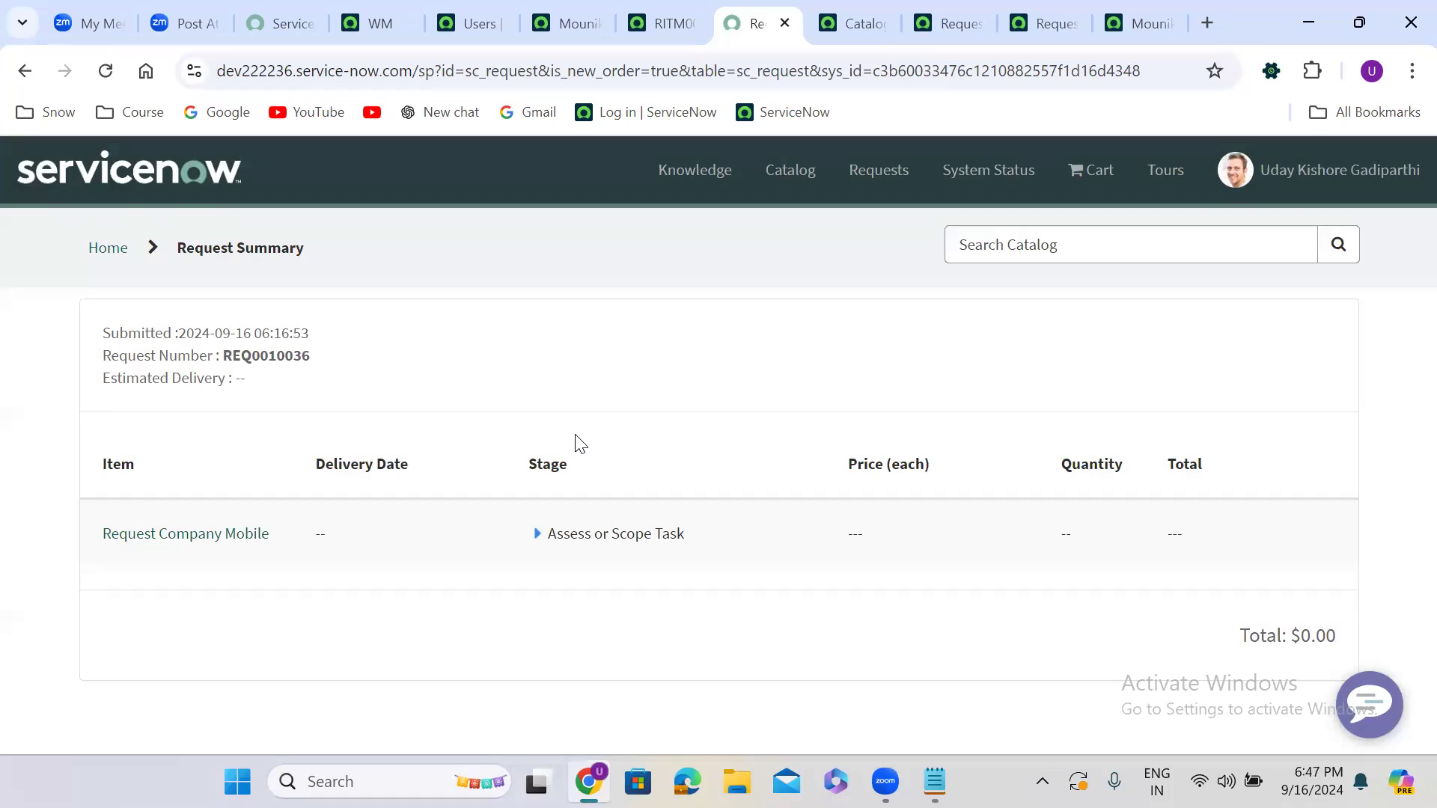
click(176, 536)
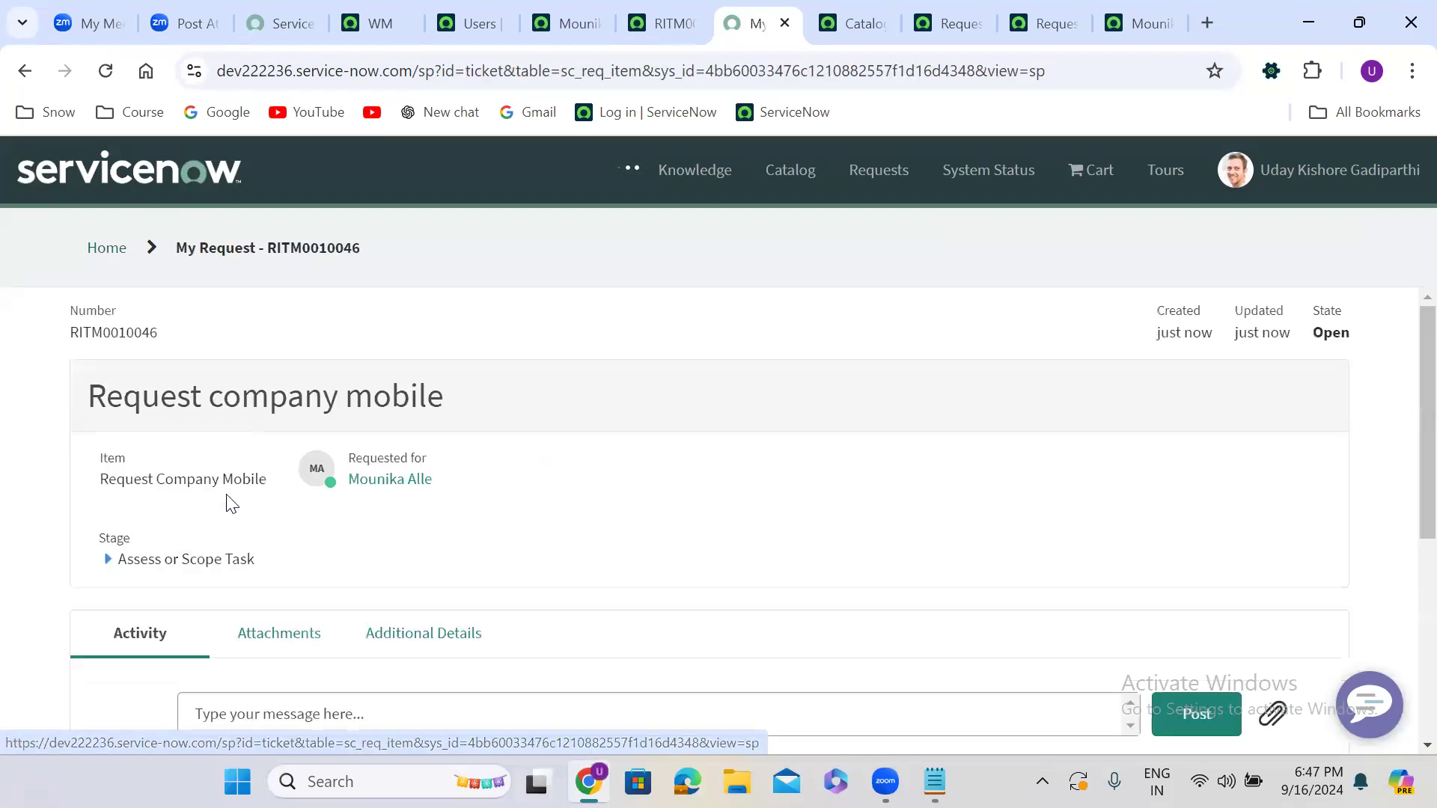
Look up the newly ordered Request Company Mobile item by its copied request item number in the global search and open its record.
double_click(121, 328)
key(ctrl+c)
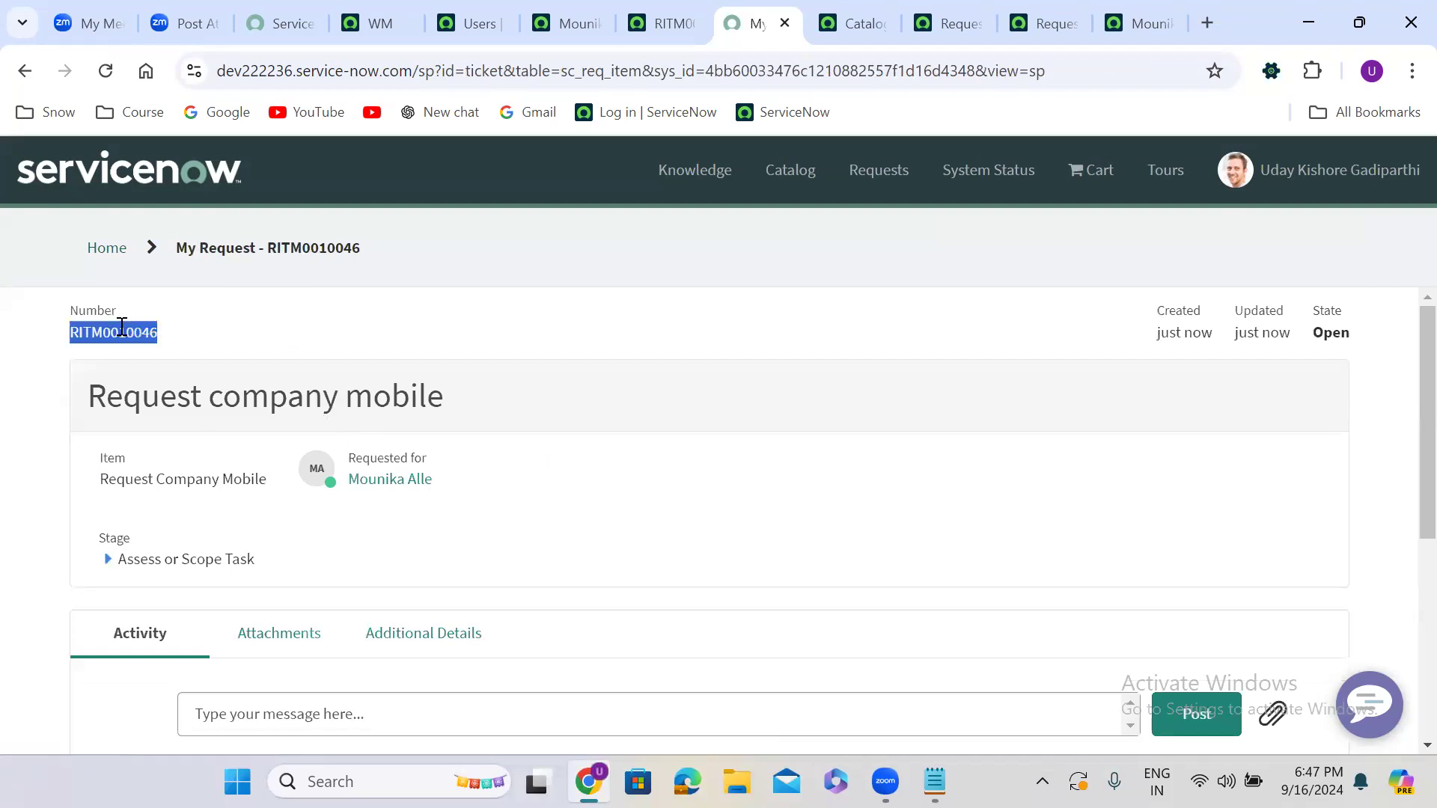
click(378, 20)
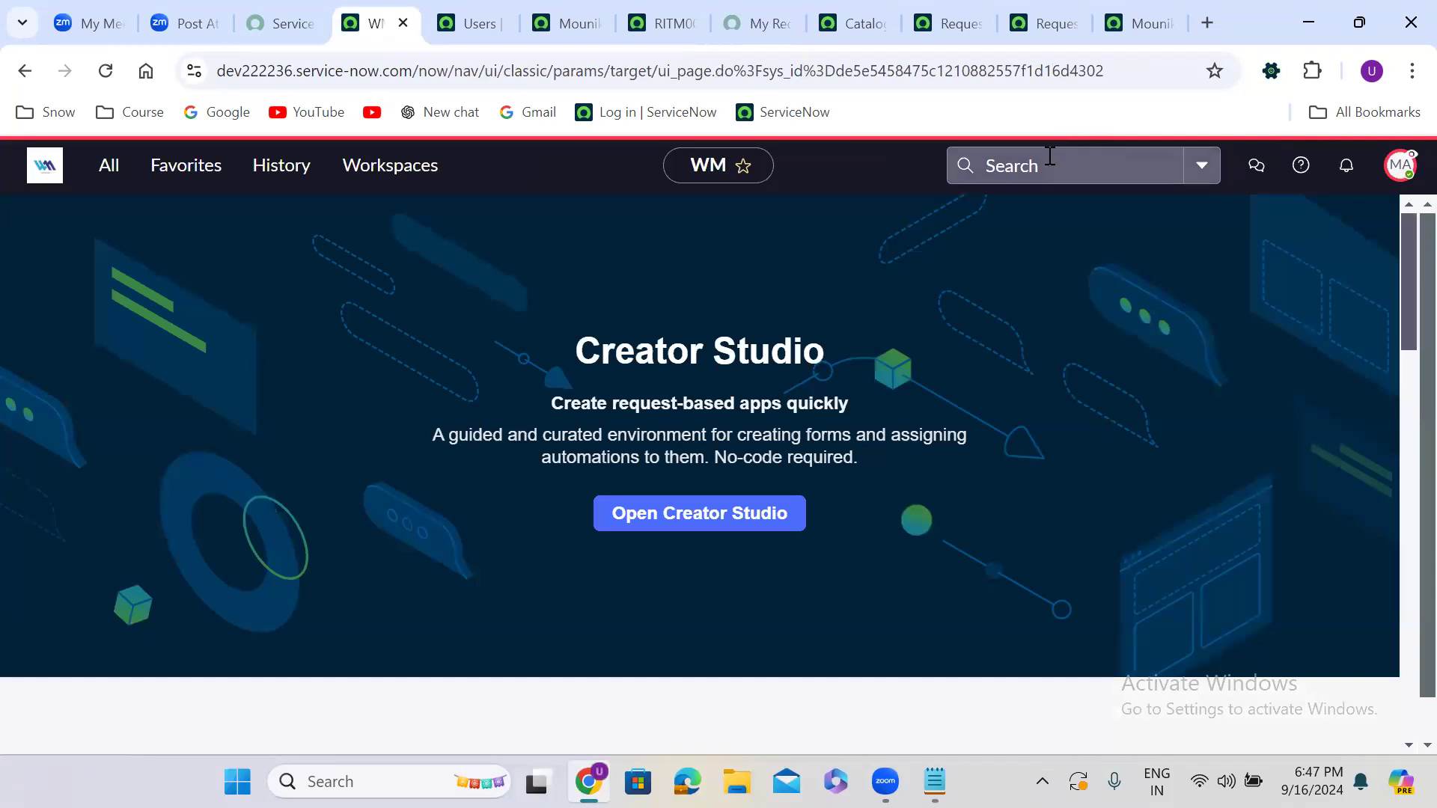
click(1050, 155)
key(ctrl+v)
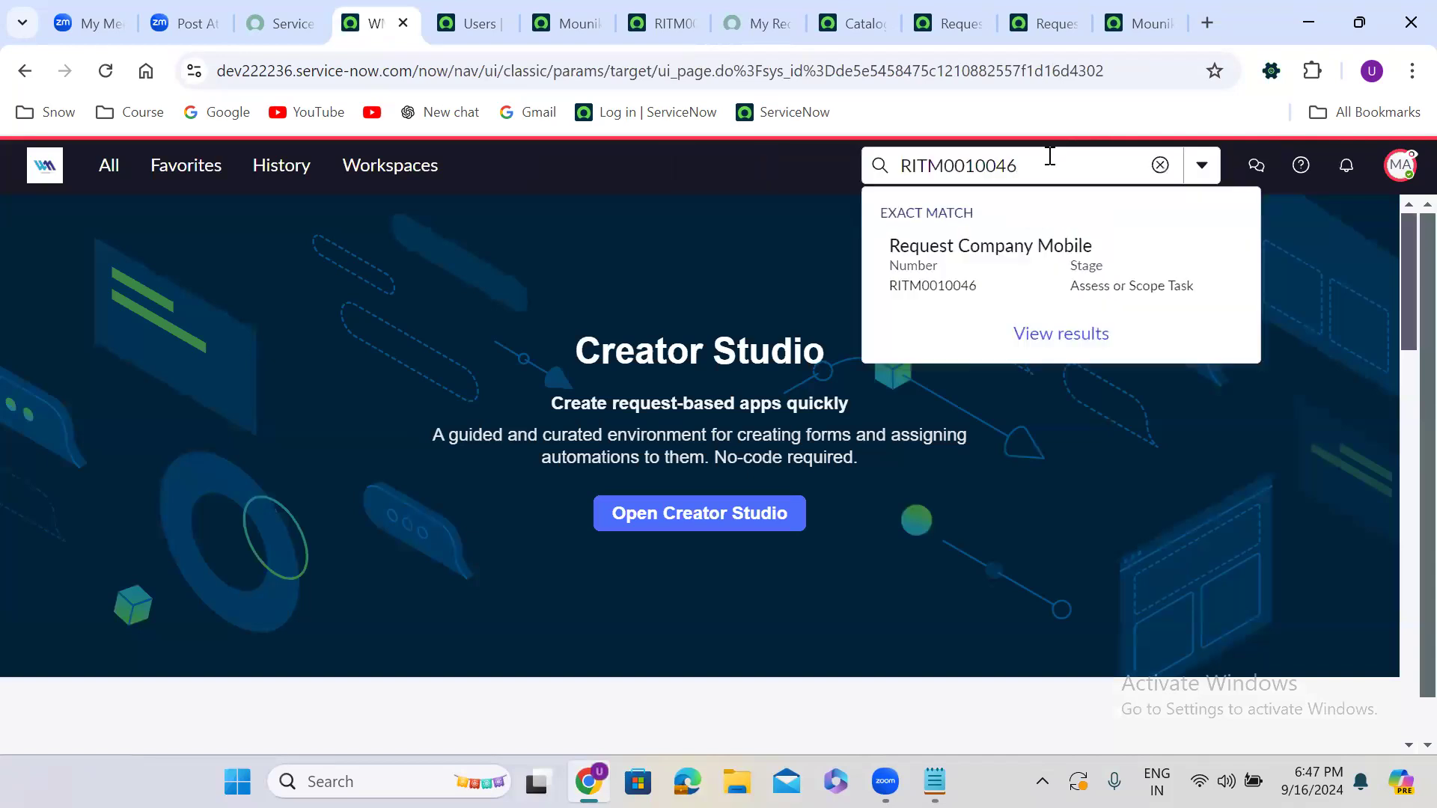
click(1017, 228)
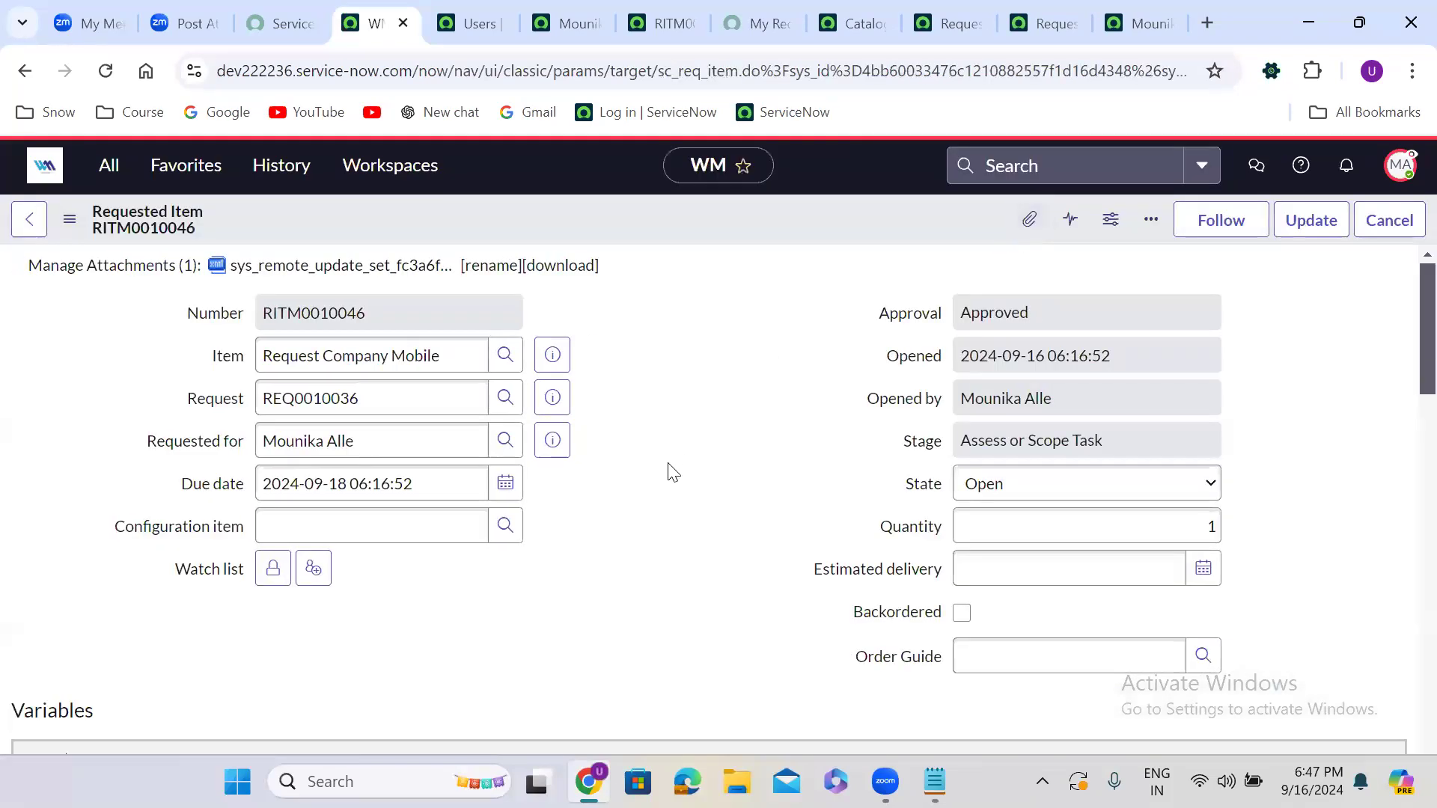
Check whether the Colour variable on the requested item can be edited as the impersonated user.
scroll(673, 471, down, 2)
scroll(670, 470, down, 6)
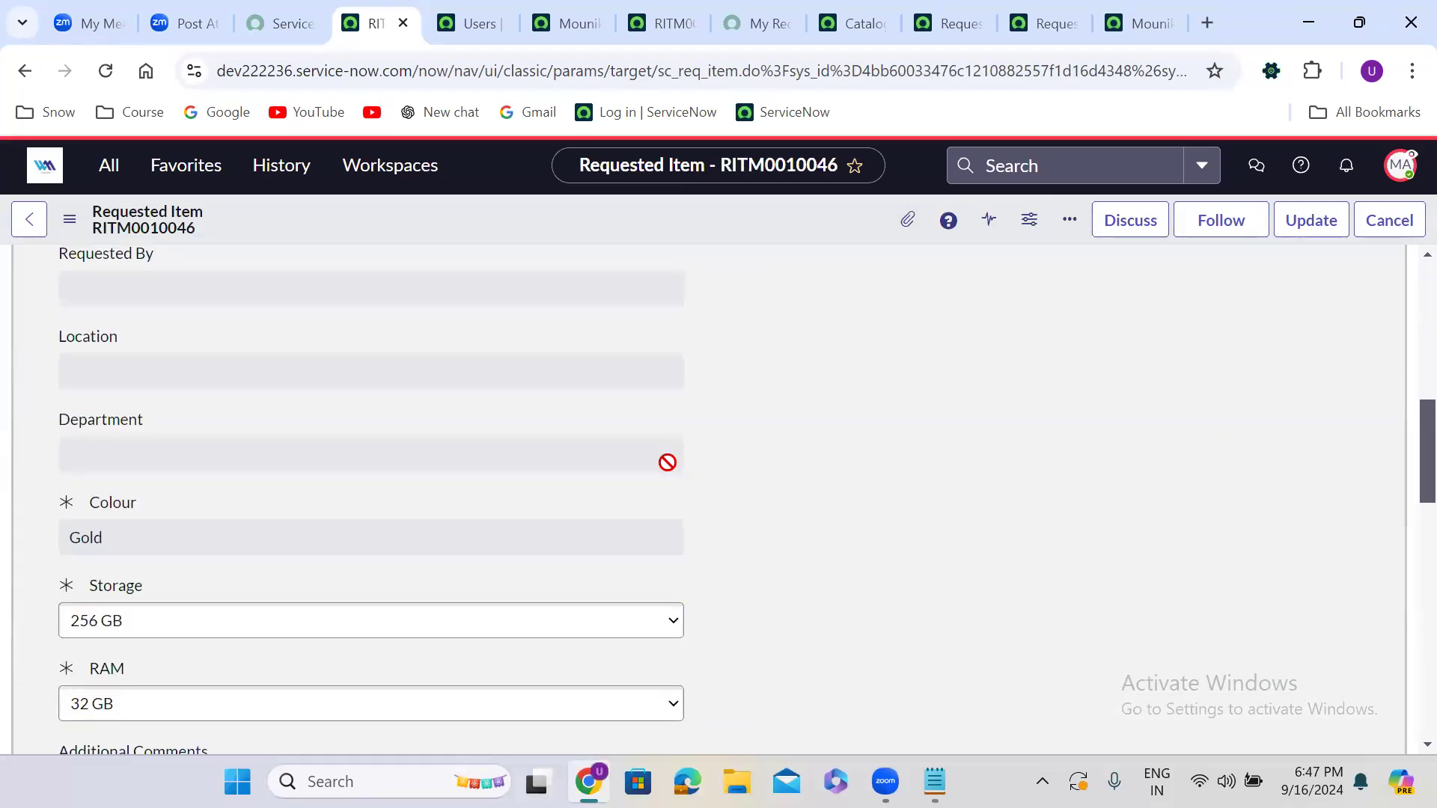
double_click(138, 538)
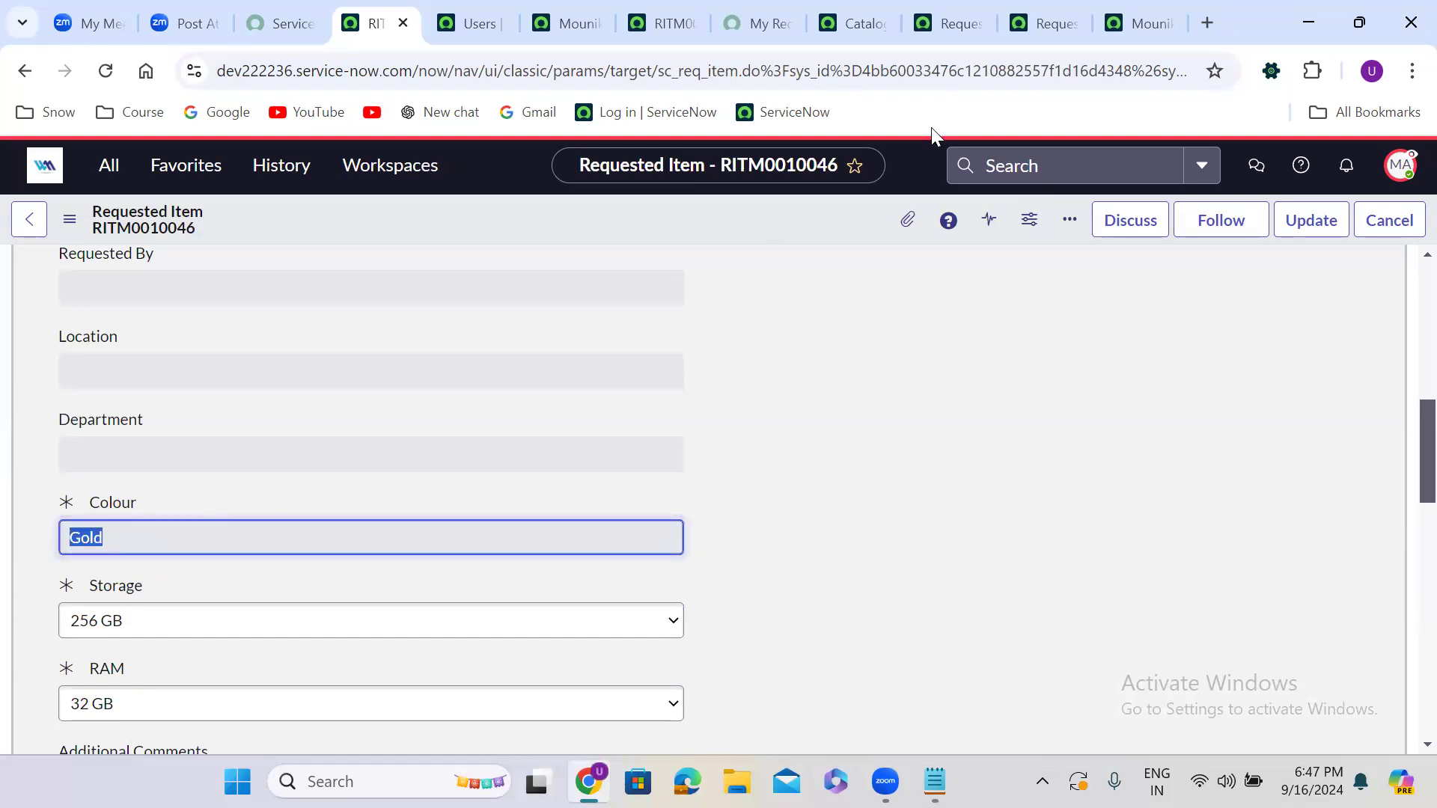
End the impersonation to return to the administrator account.
click(1059, 20)
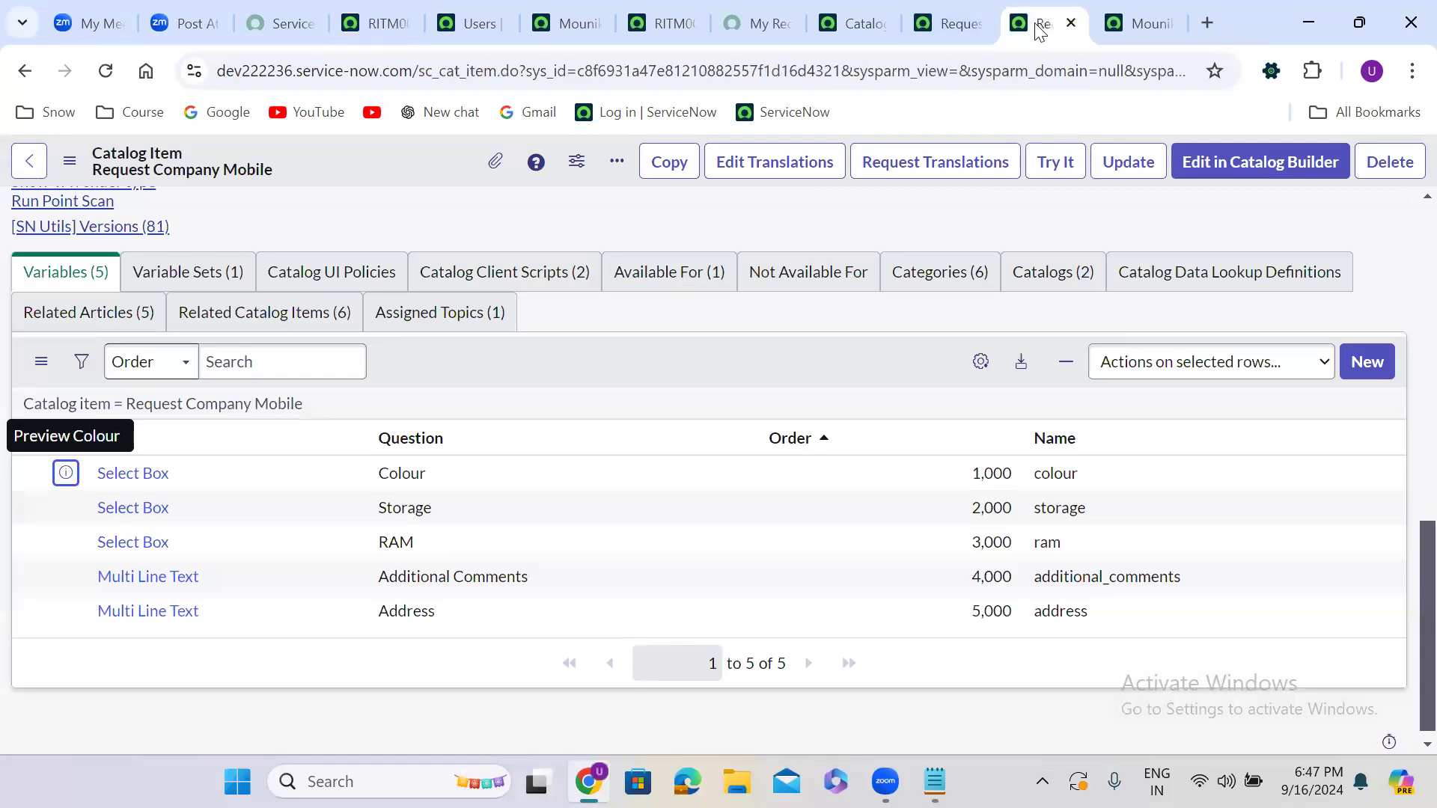
click(356, 8)
click(1396, 165)
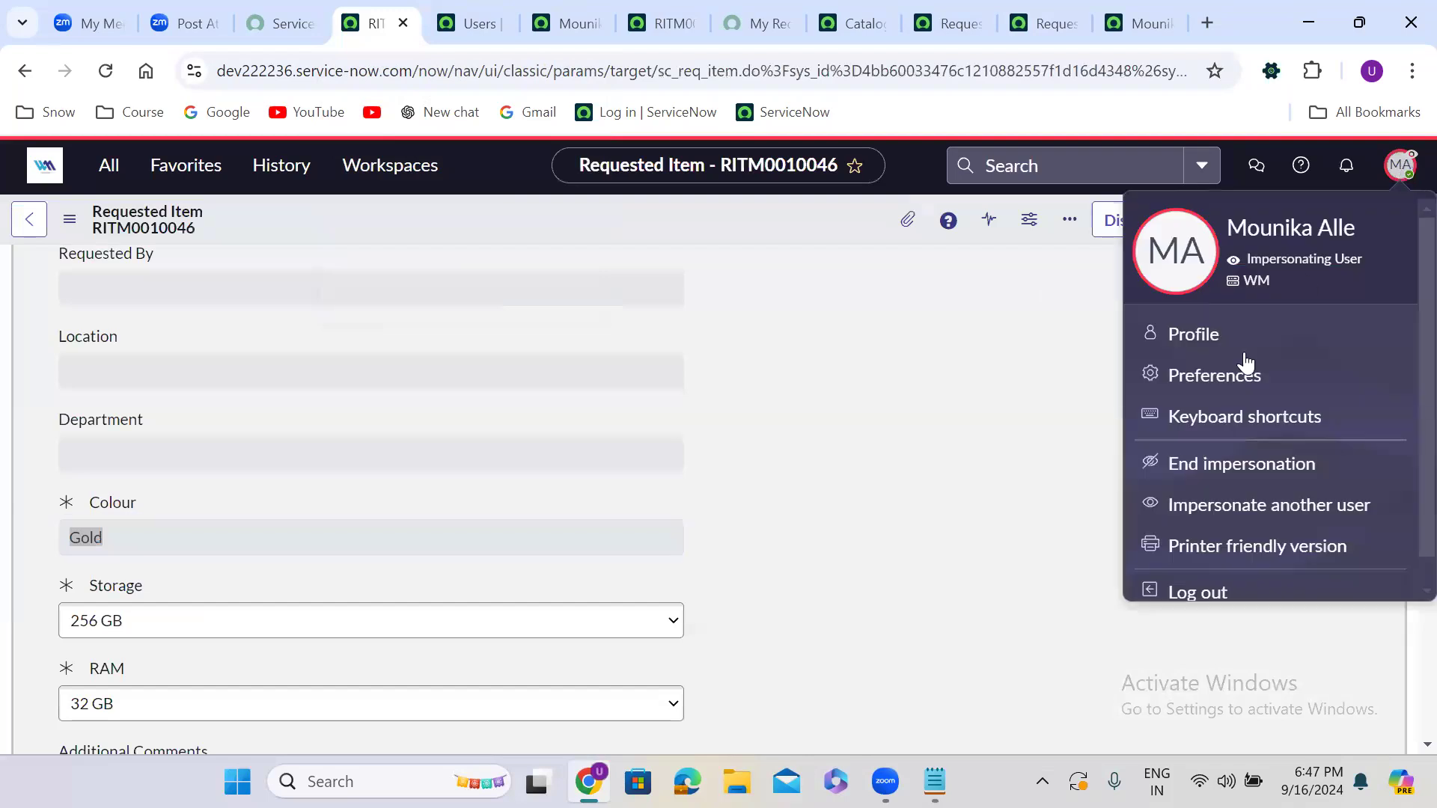
click(1218, 465)
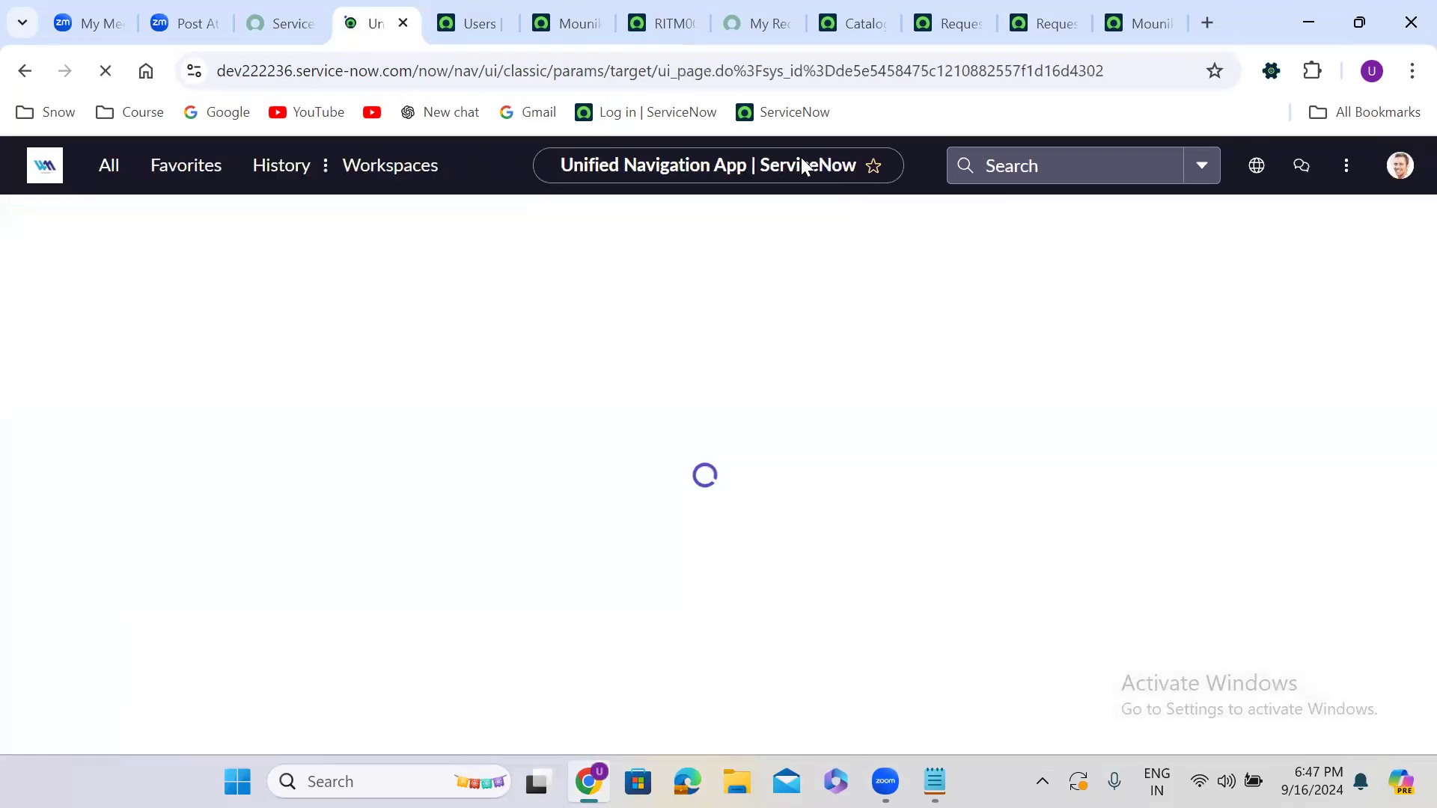
Duplicate the browser tab of the Request Company Mobile catalog item and open its order form with Try It.
click(679, 11)
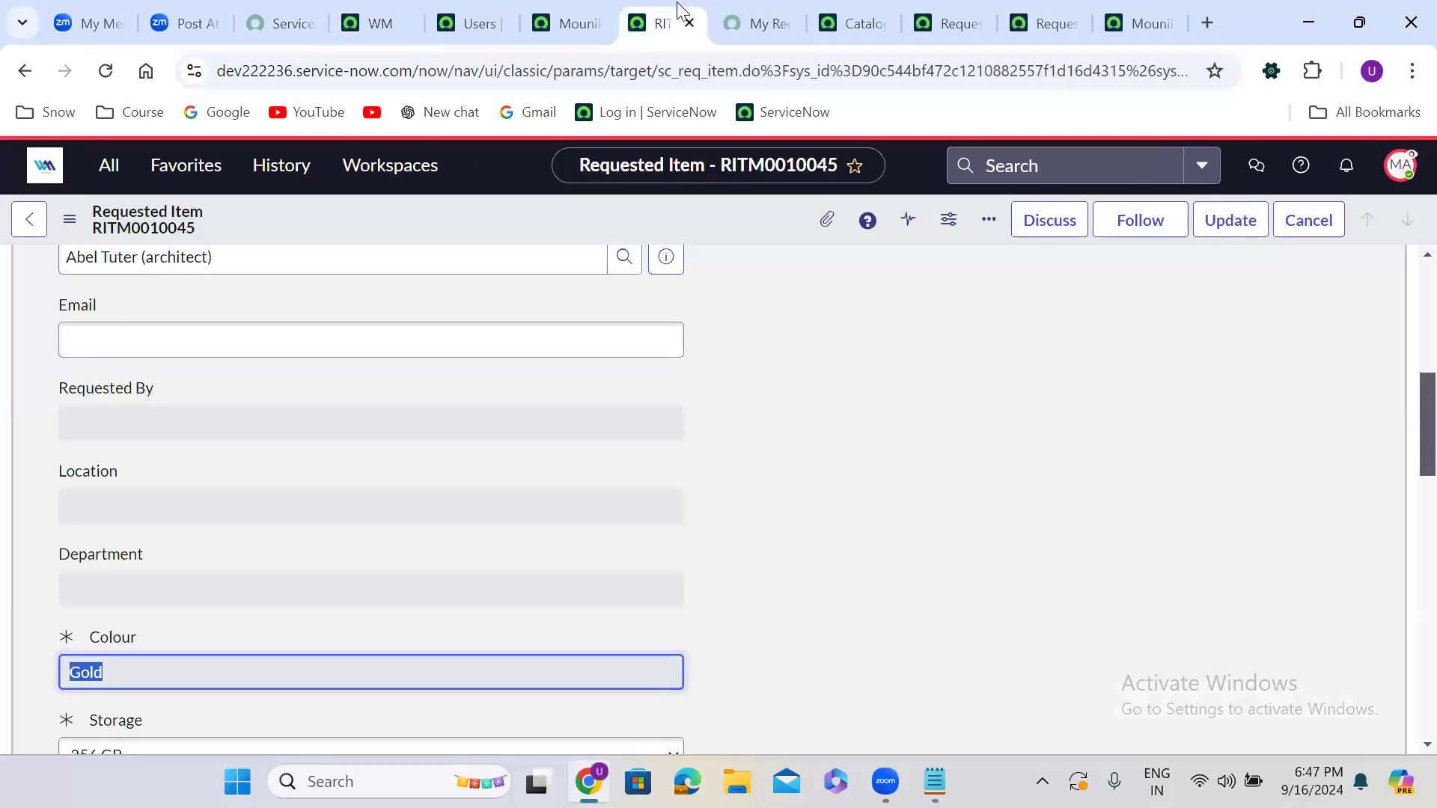
click(949, 9)
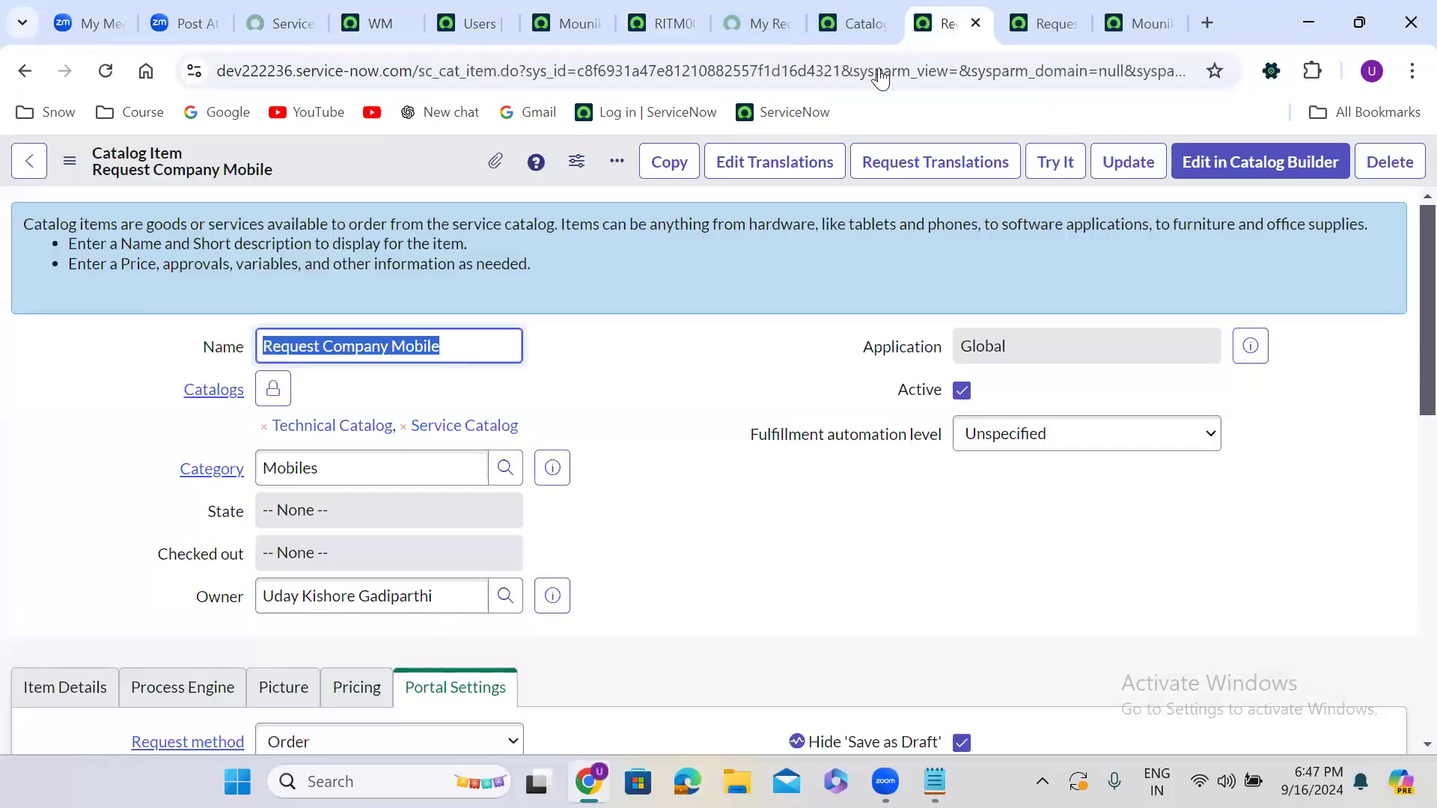
click(626, 516)
scroll(626, 518, down, 3)
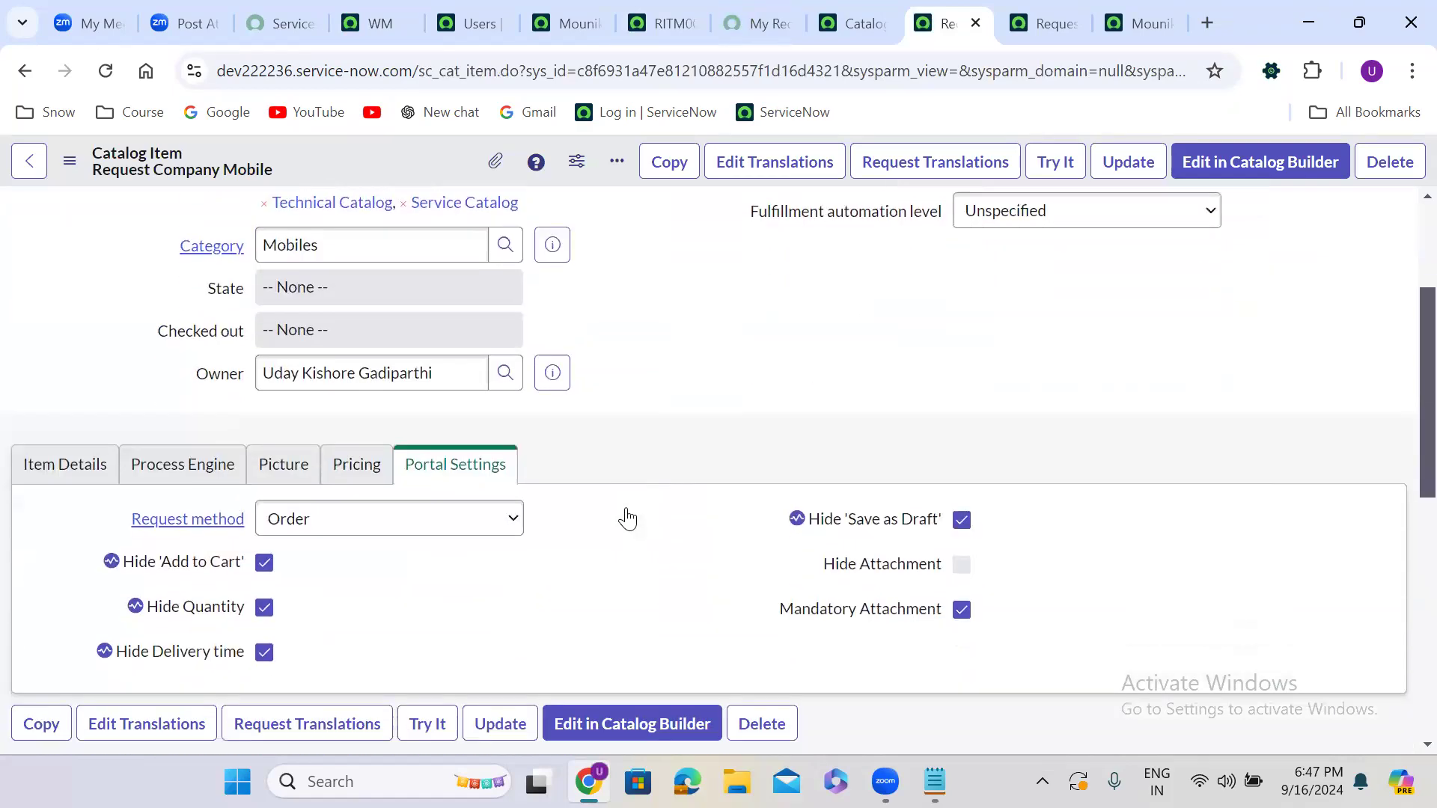
scroll(627, 509, down, 6)
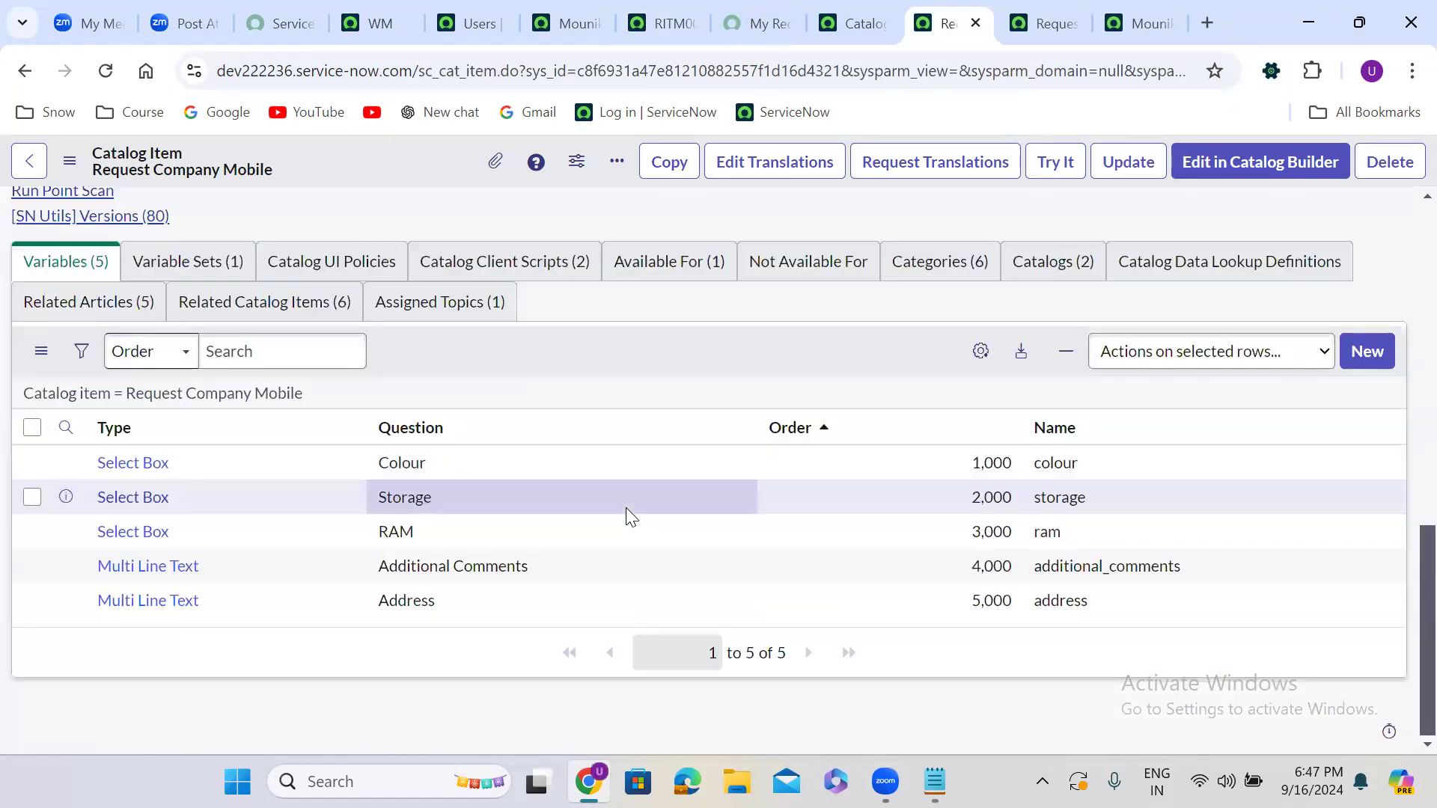
right_click(937, 24)
click(1006, 215)
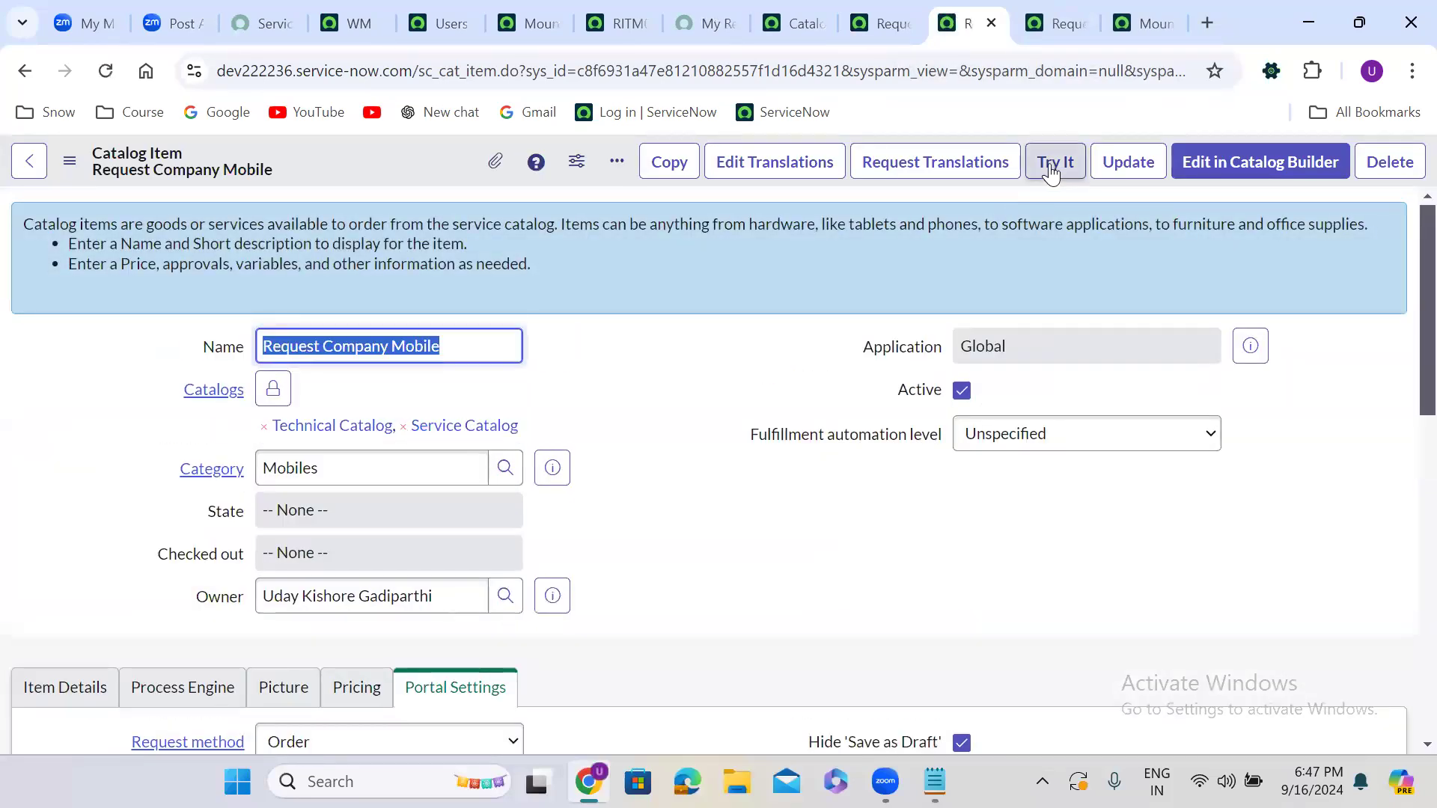
click(1052, 166)
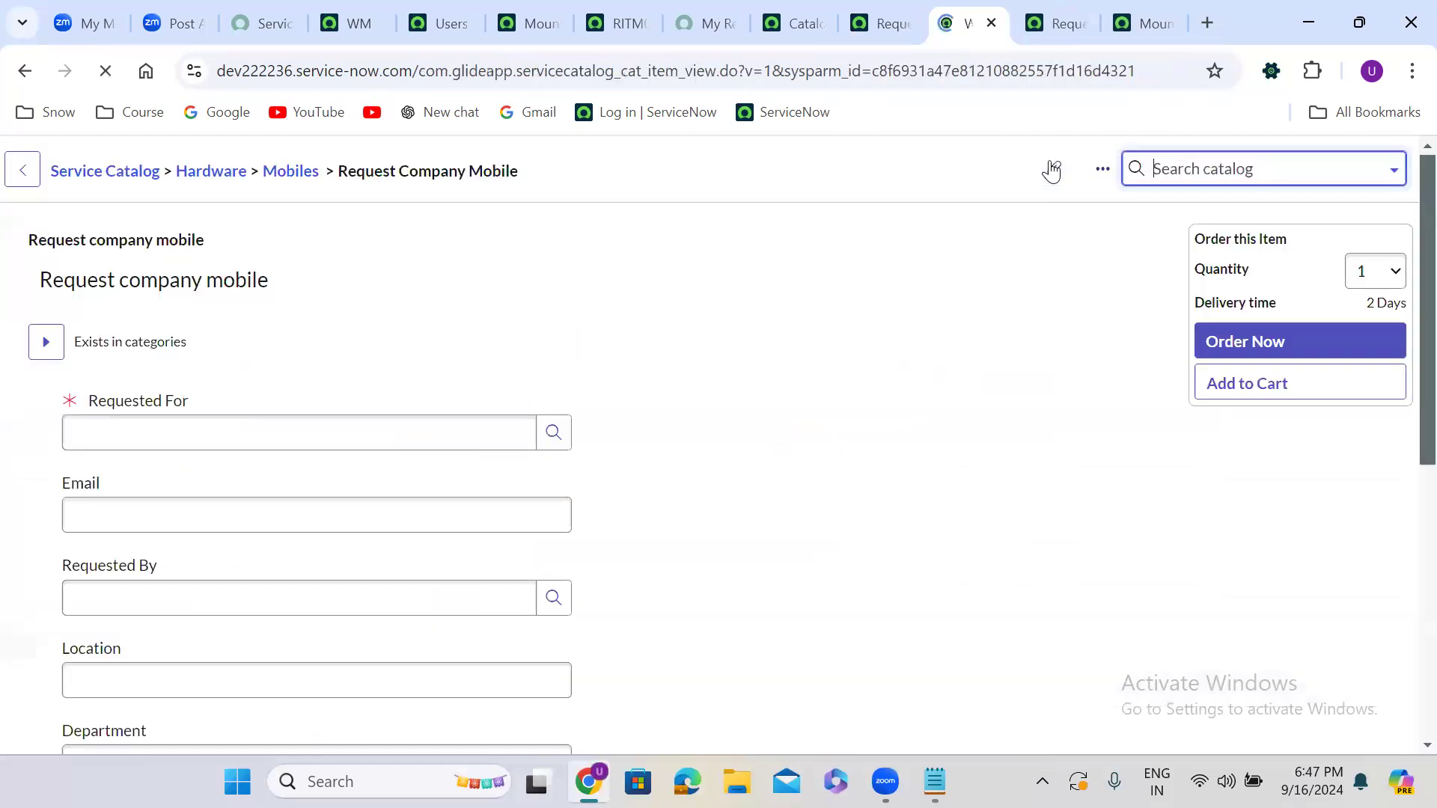
click(729, 349)
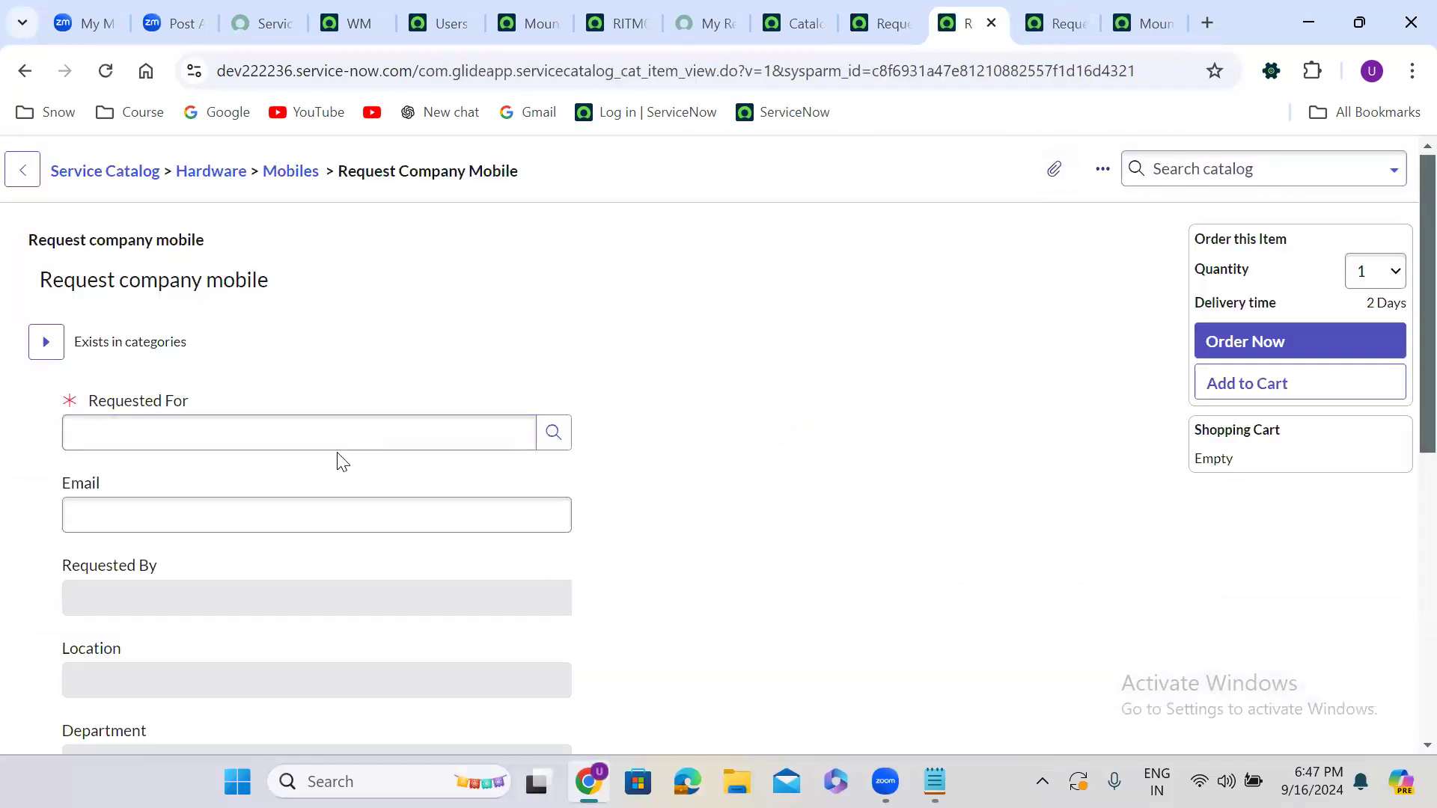
List all users for Requested For with the "**" wildcard and choose the first one.
click(315, 434)
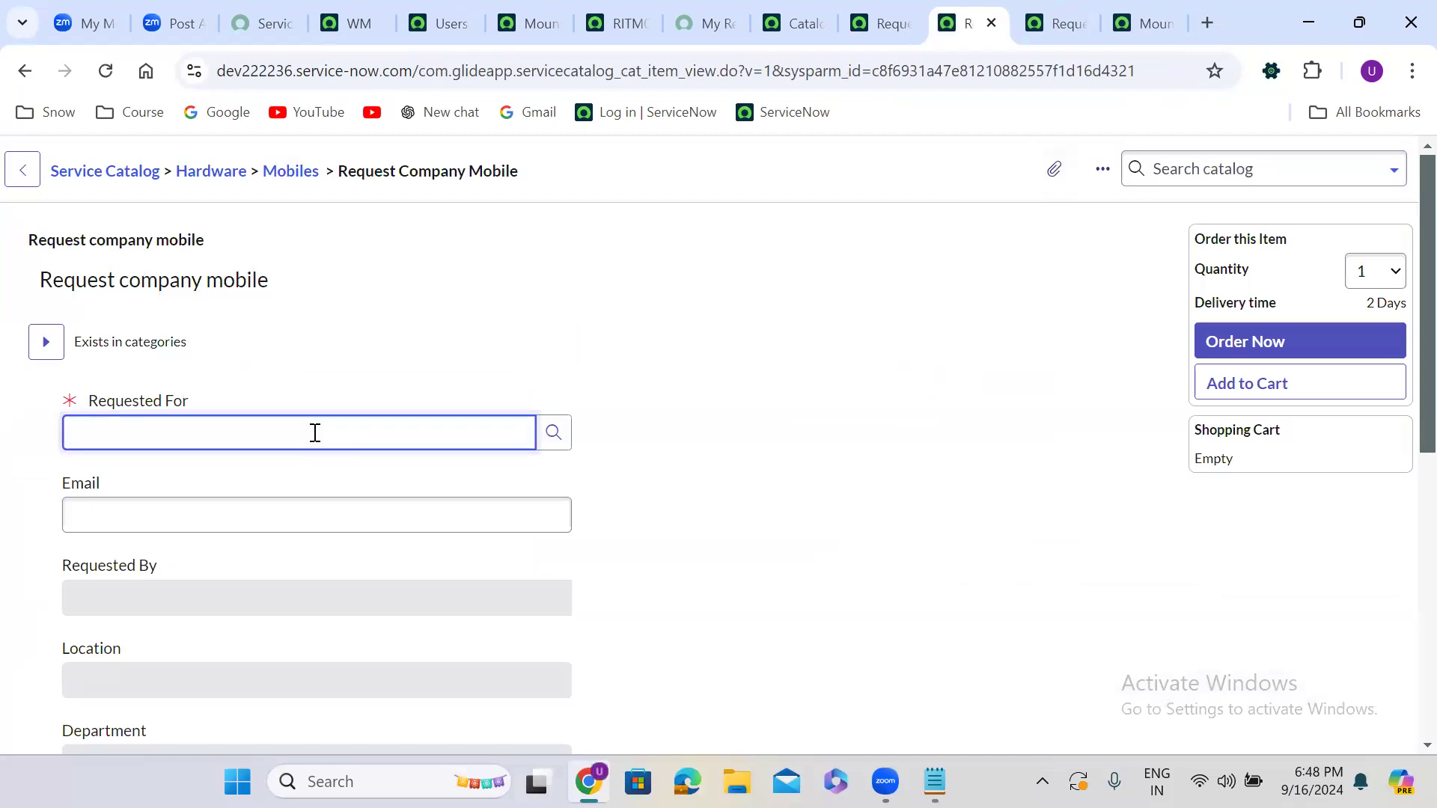
text(**)
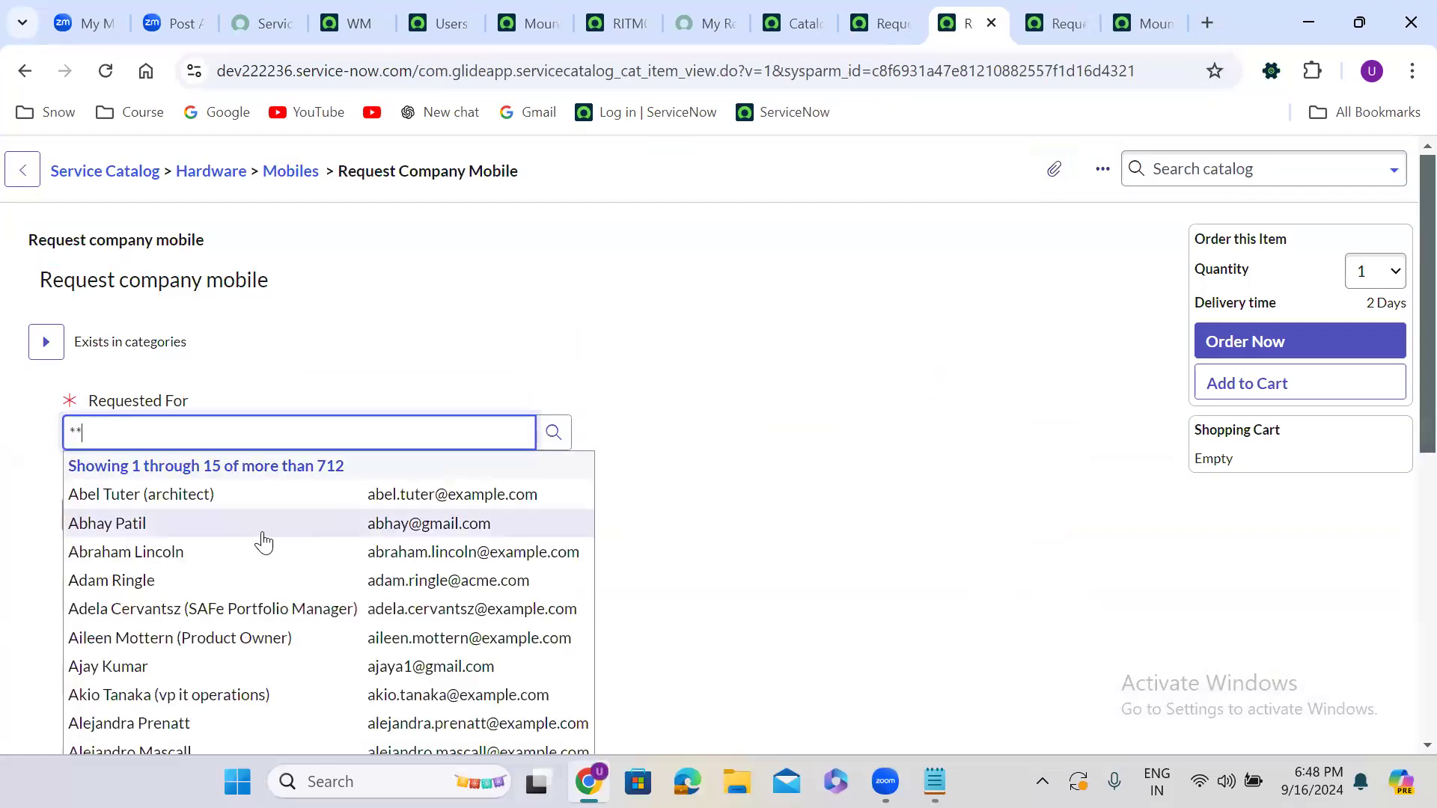
click(252, 497)
Set Colour to Black, Storage to 128 GB and RAM to 16 GB on the order form.
scroll(646, 431, down, 7)
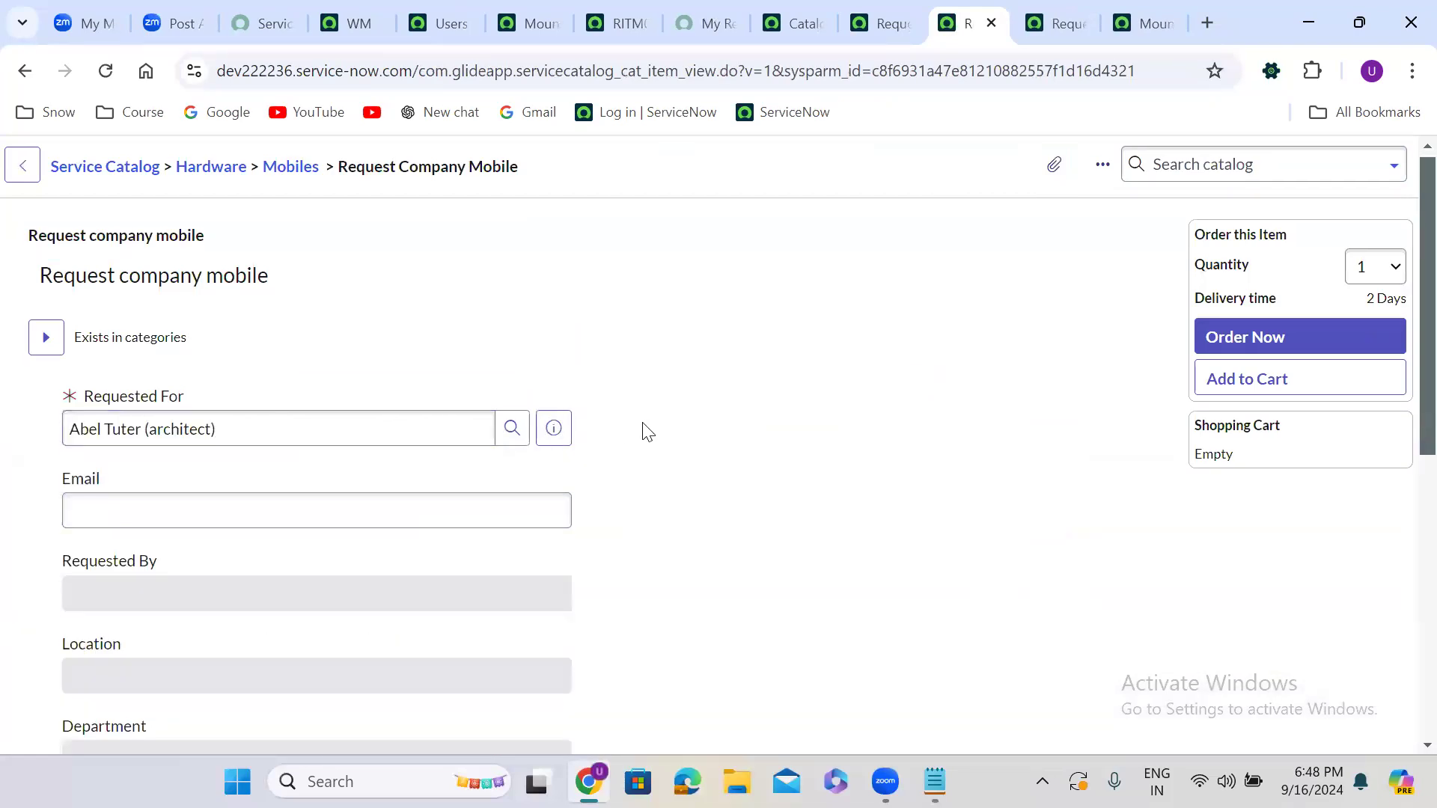
right_click(105, 304)
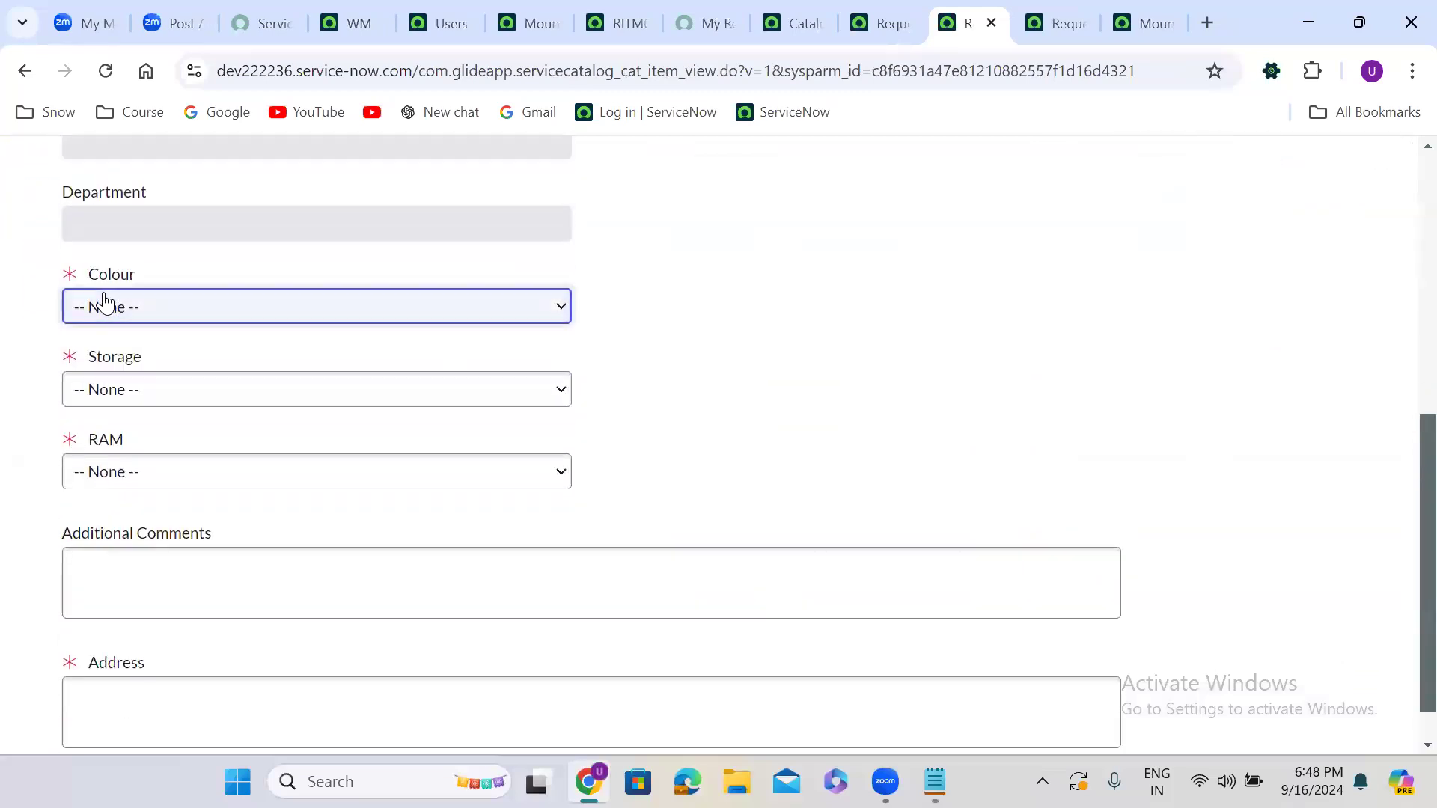
click(75, 316)
click(75, 314)
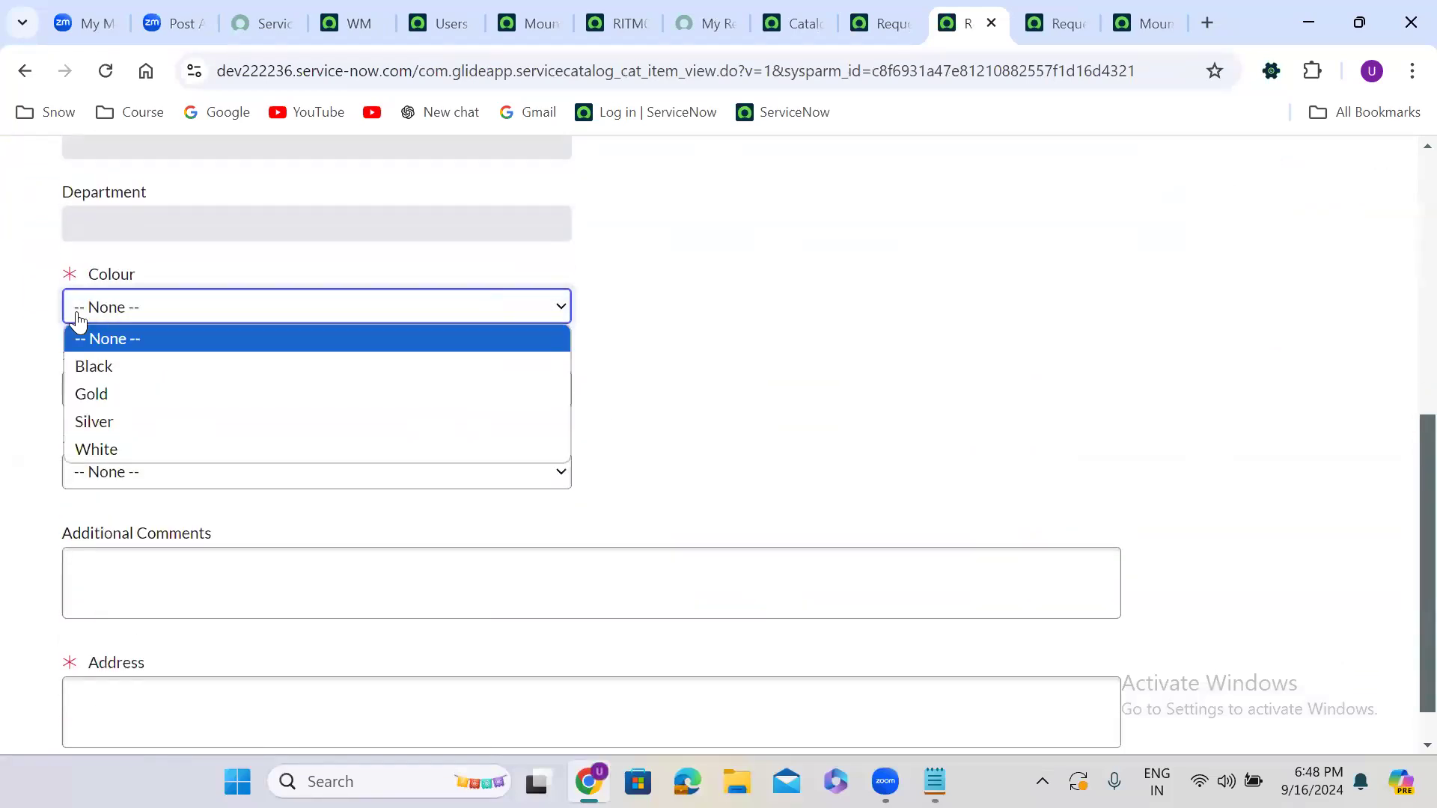
click(112, 359)
click(132, 401)
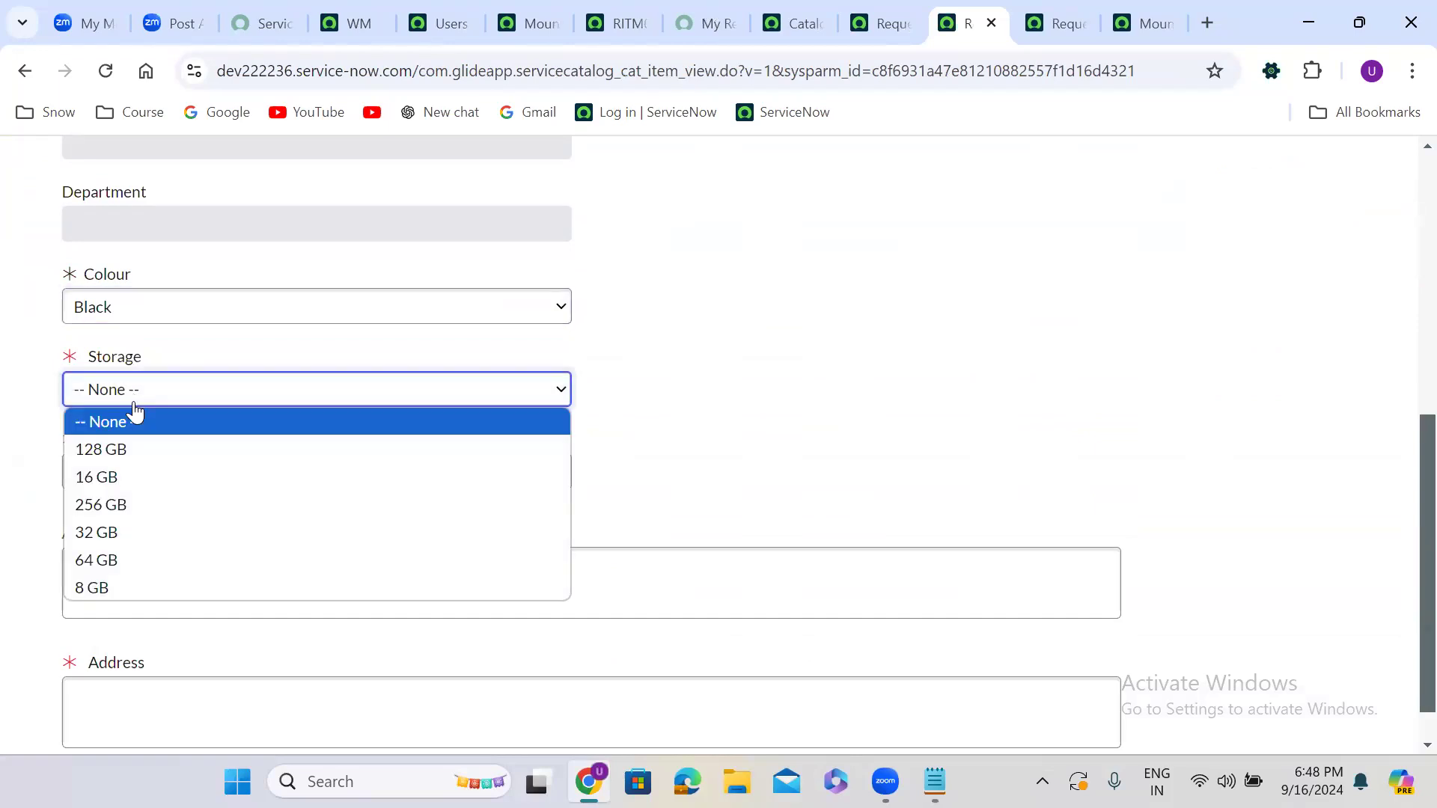
click(136, 451)
click(139, 470)
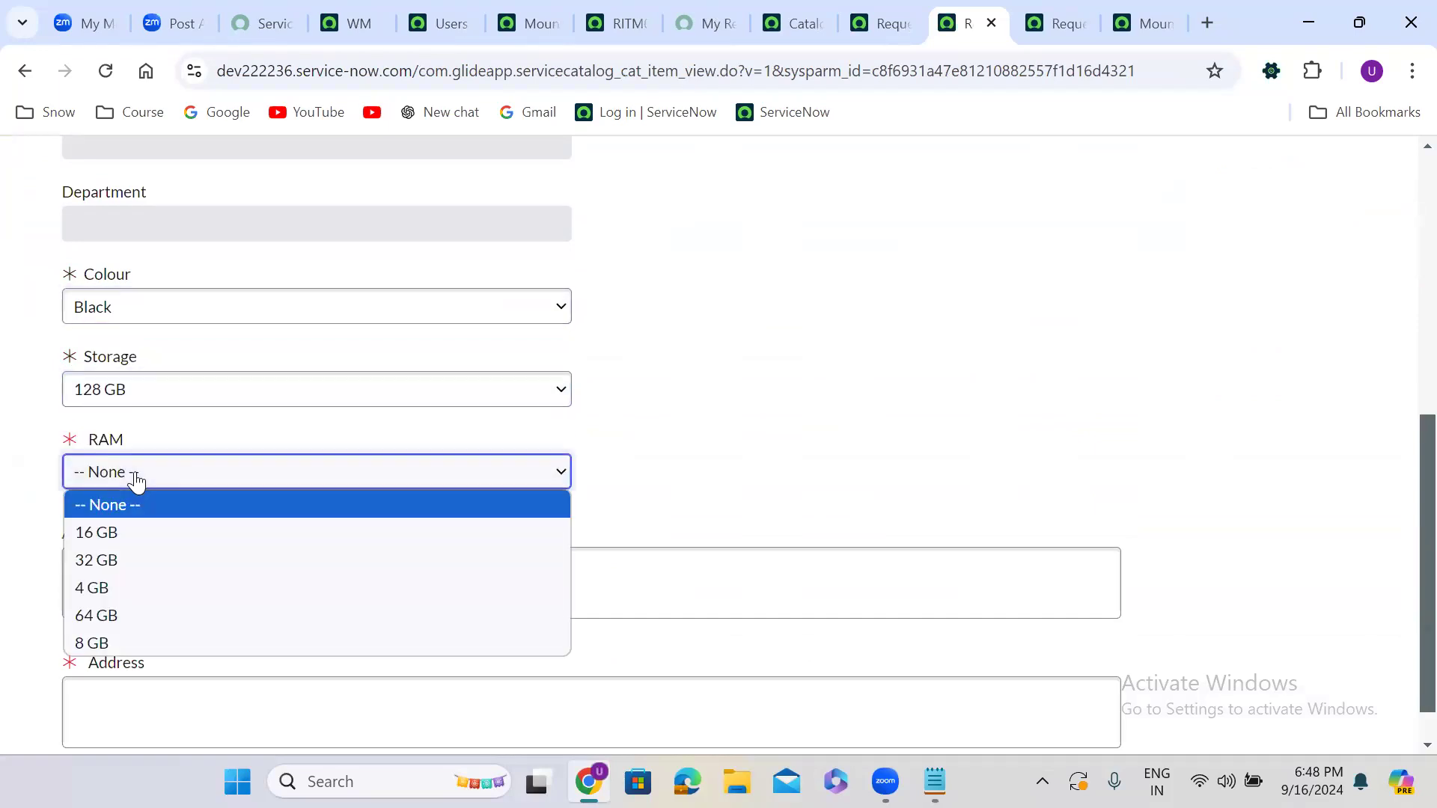
click(136, 536)
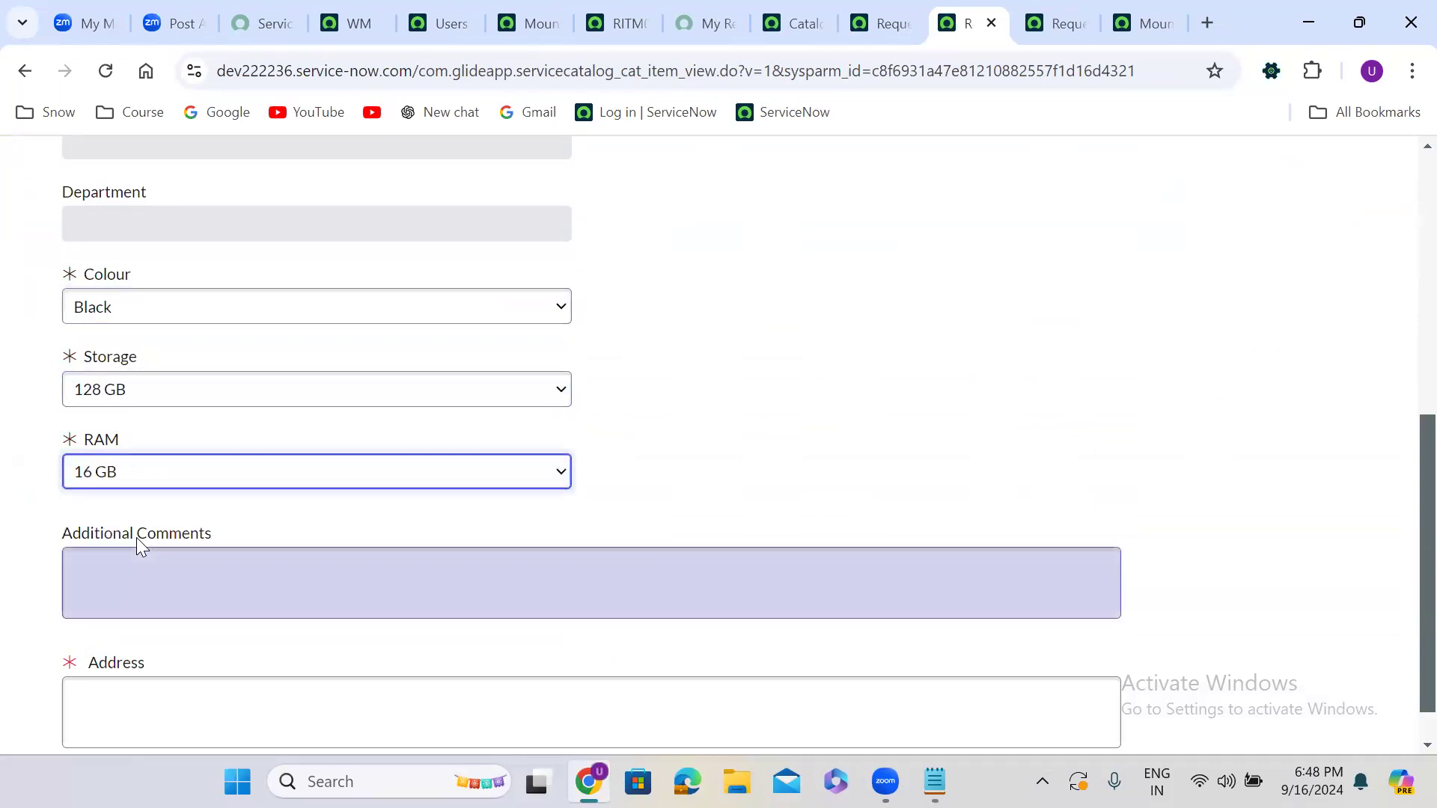
Enter "test" in both Additional Comments and Address.
click(160, 566)
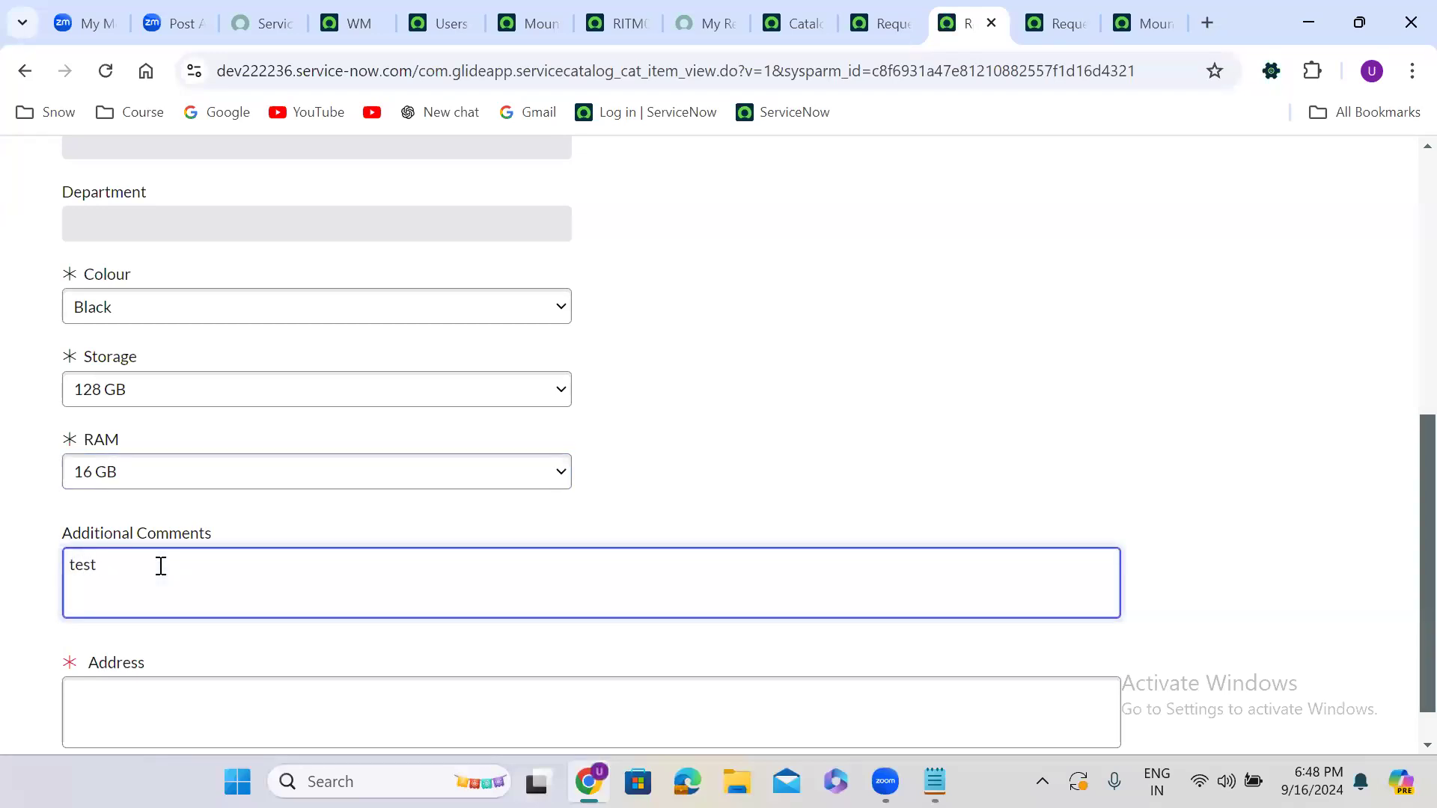
text(test)
click(138, 696)
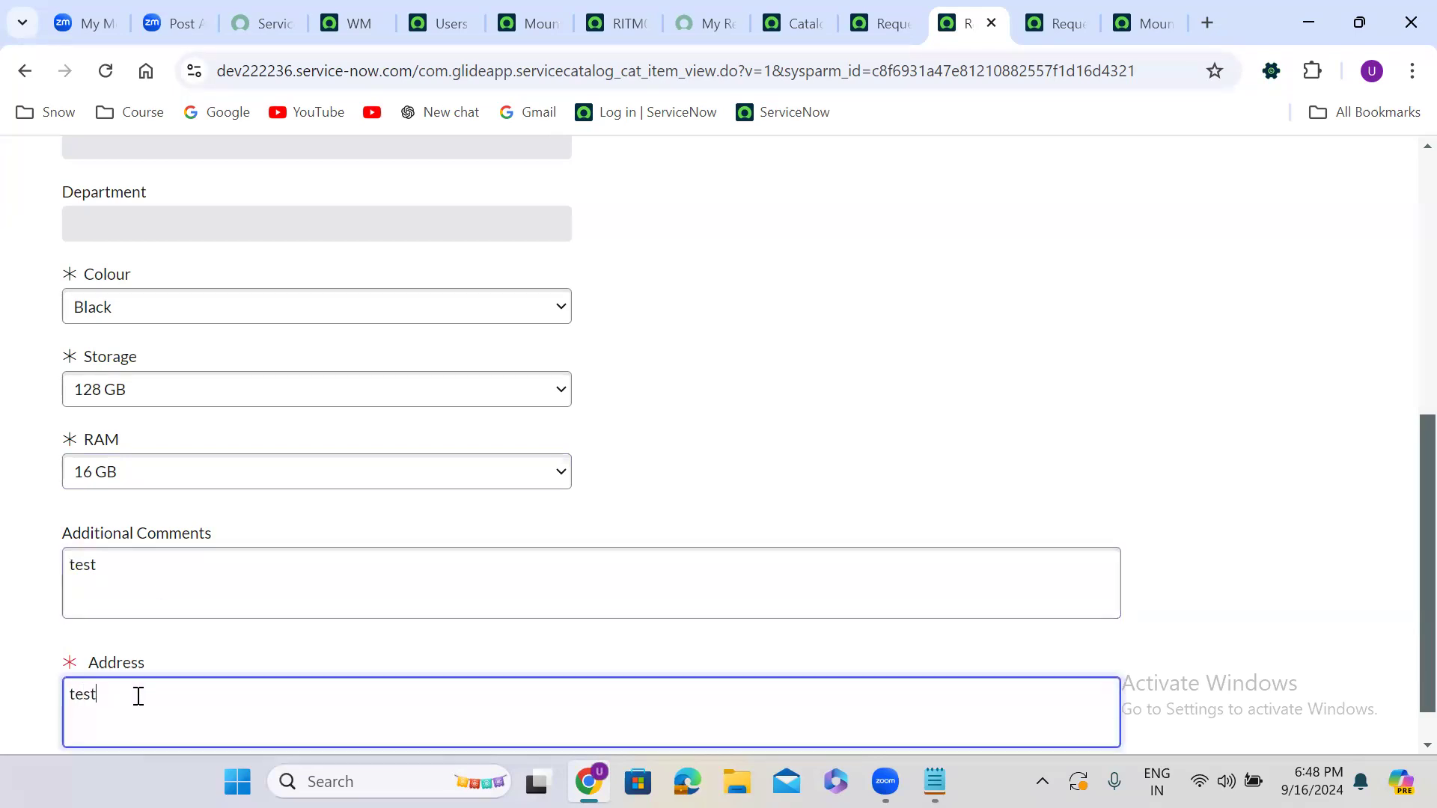
Order the item immediately and open the Request company mobile item from the order status.
scroll(1406, 613, down, 1)
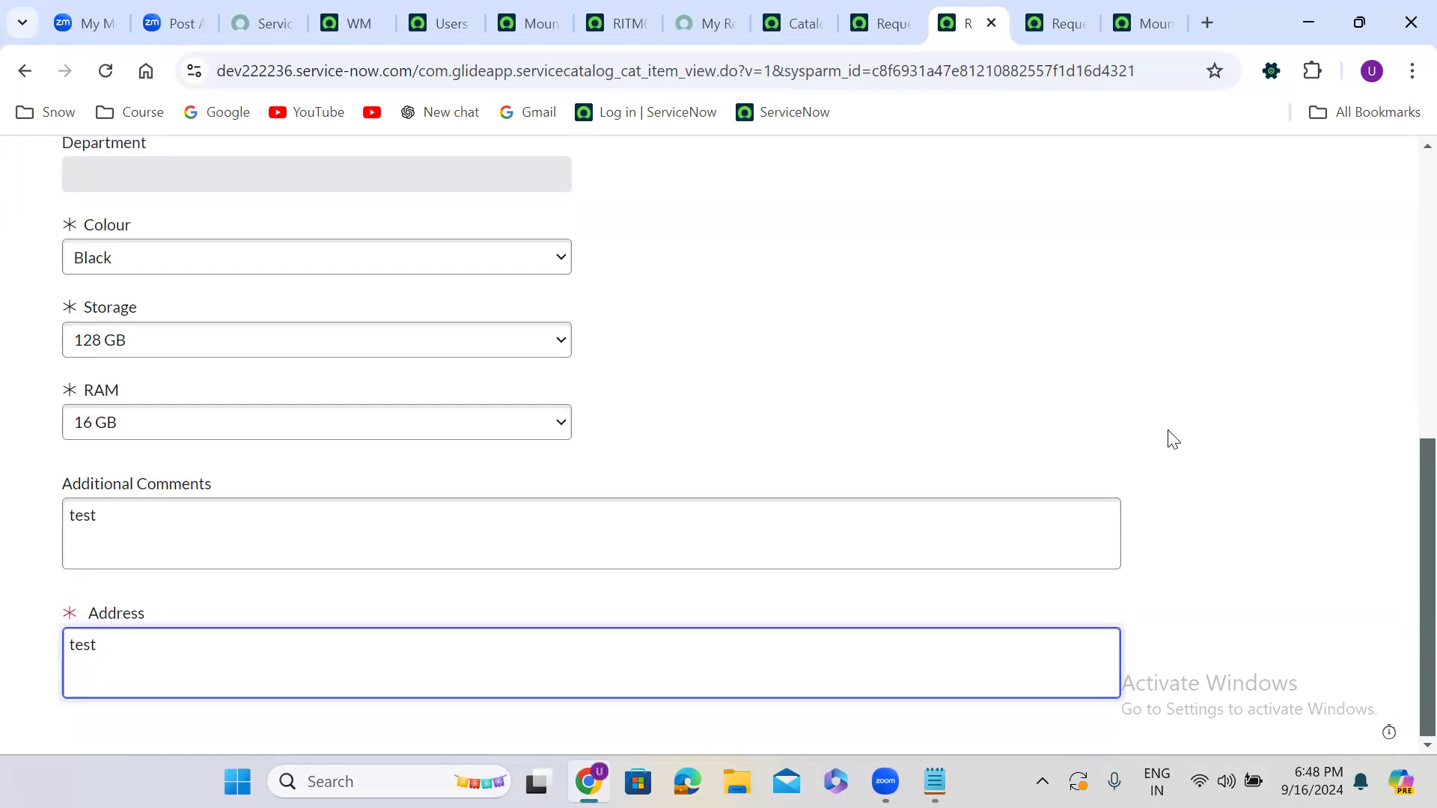
scroll(1402, 674, up, 8)
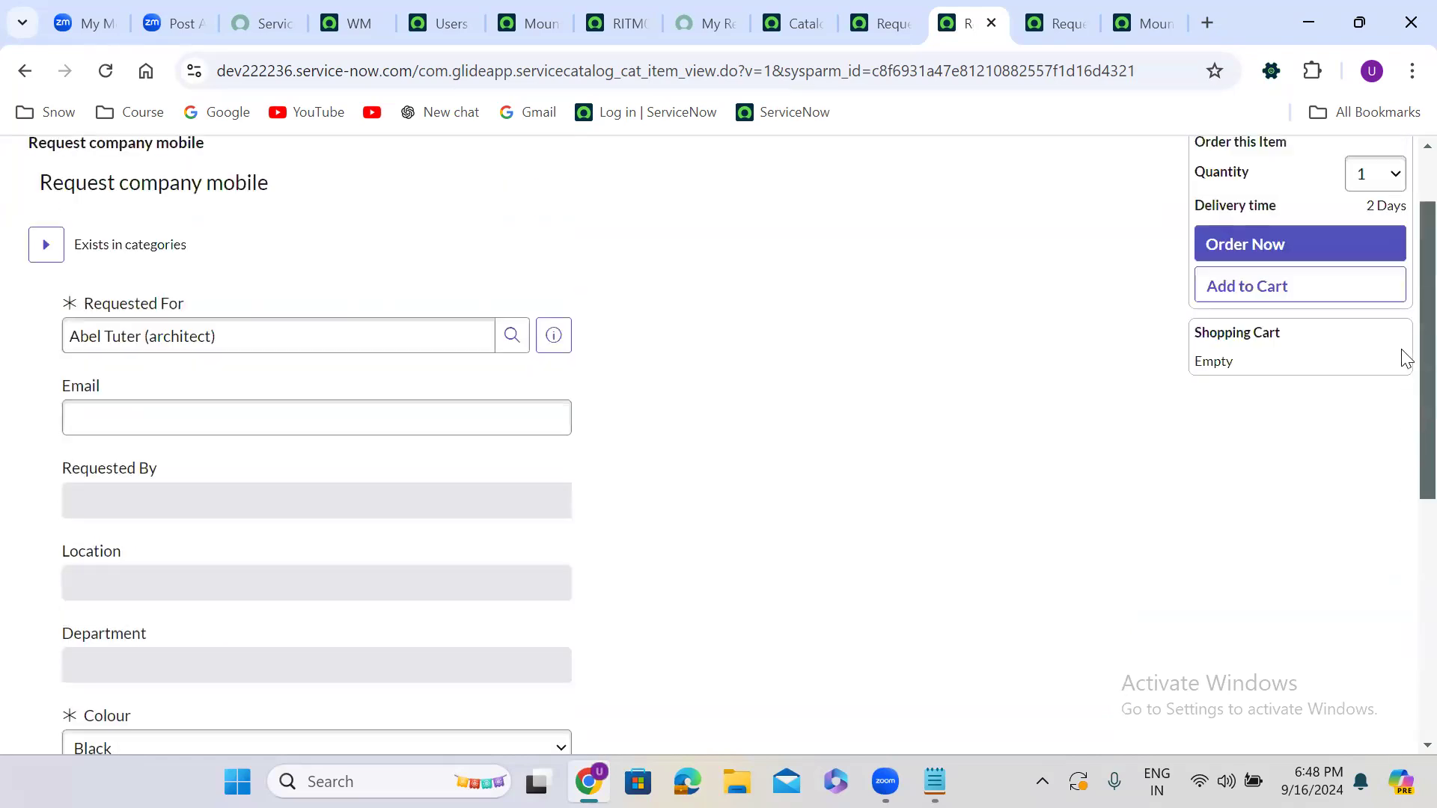
click(1303, 333)
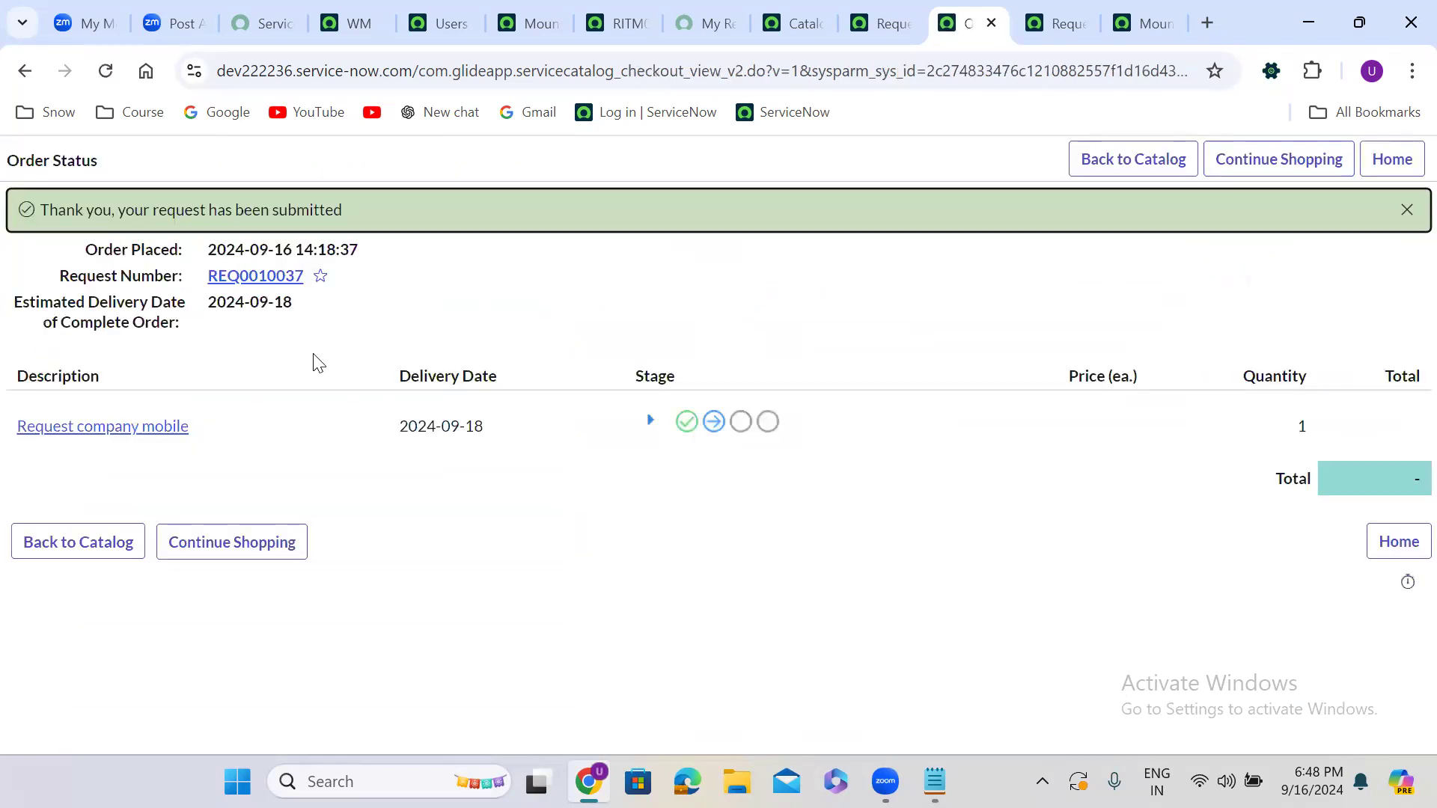
click(113, 429)
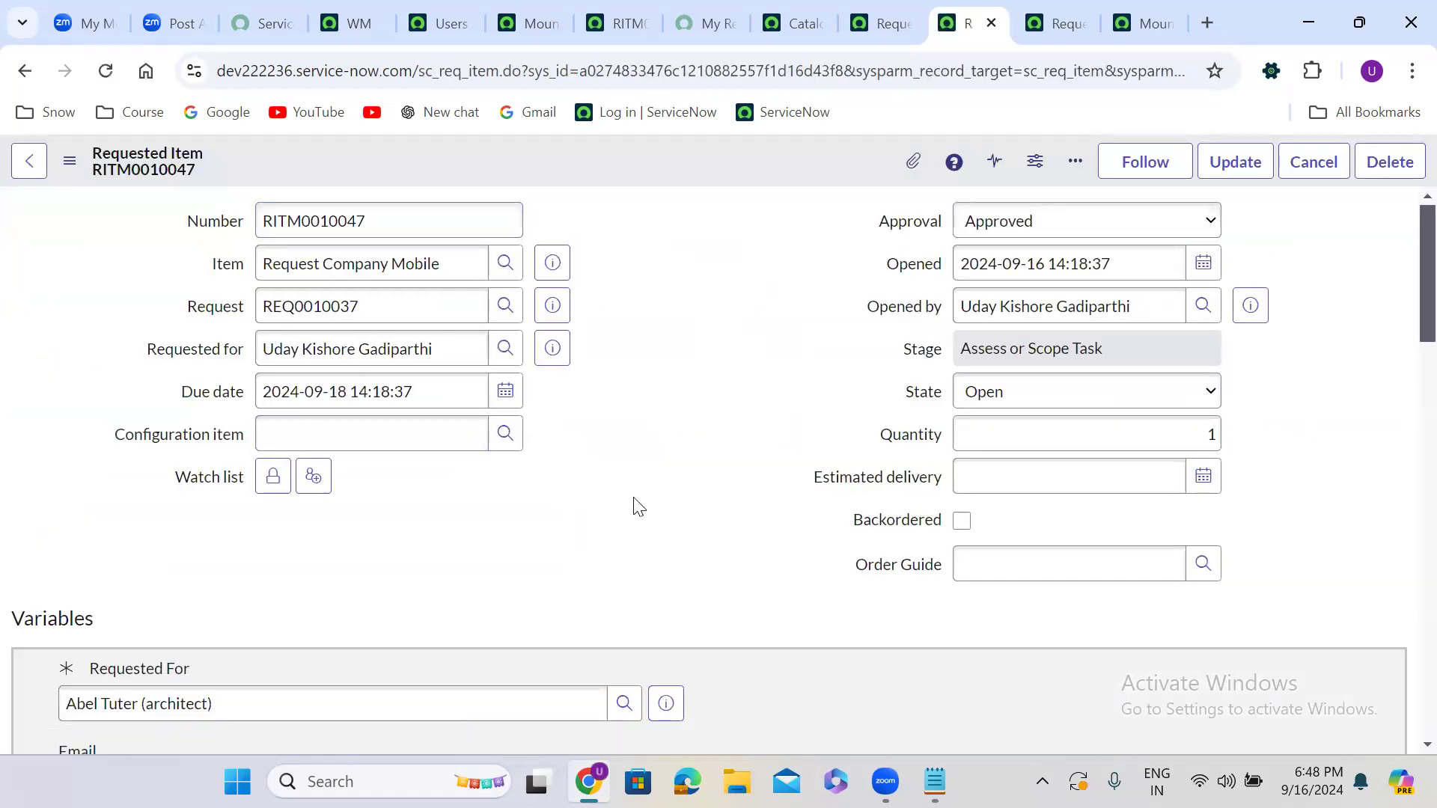
Examine the variables and catalog tasks of the requested item as administrator, especially whether the Colour field is editable.
scroll(635, 500, down, 12)
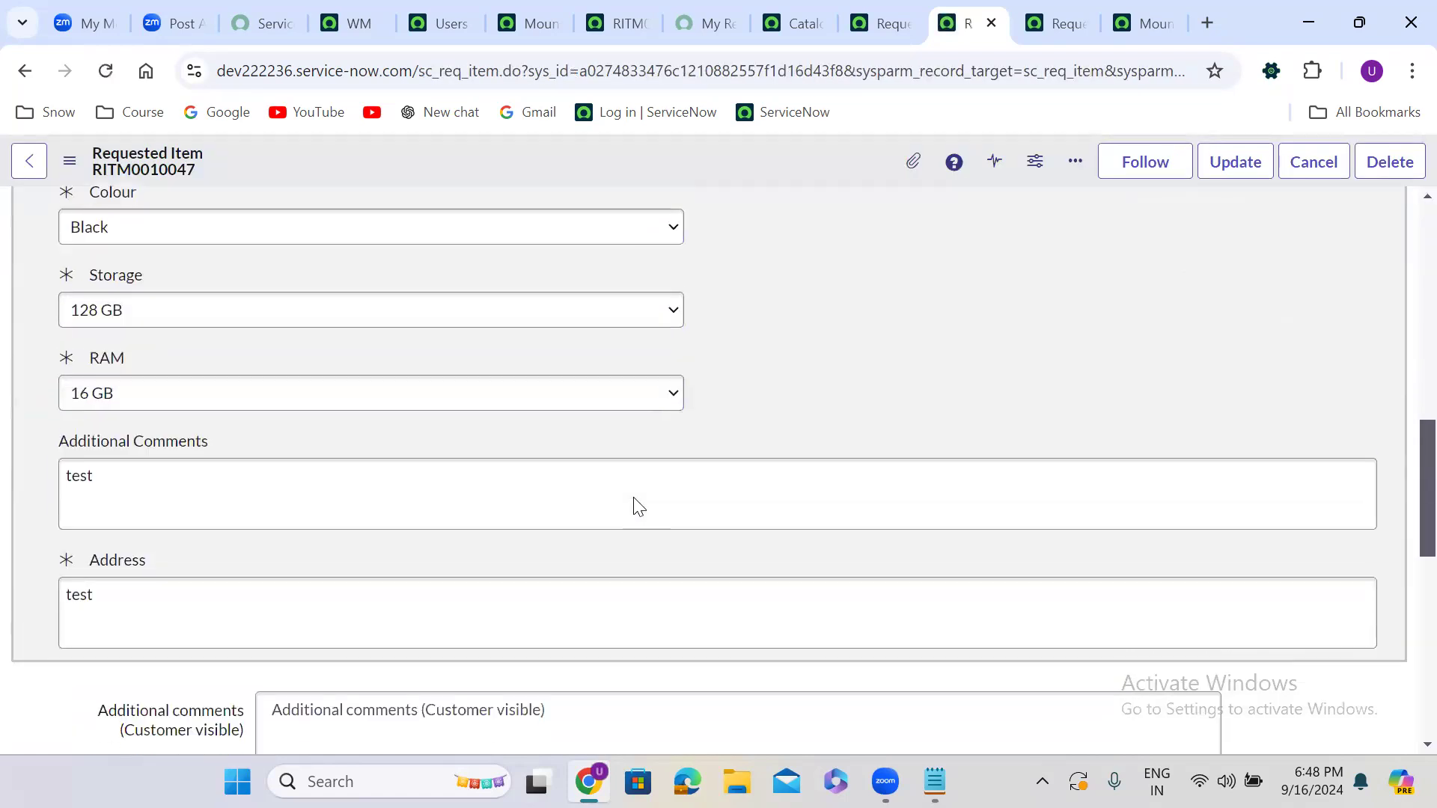
scroll(634, 500, down, 10)
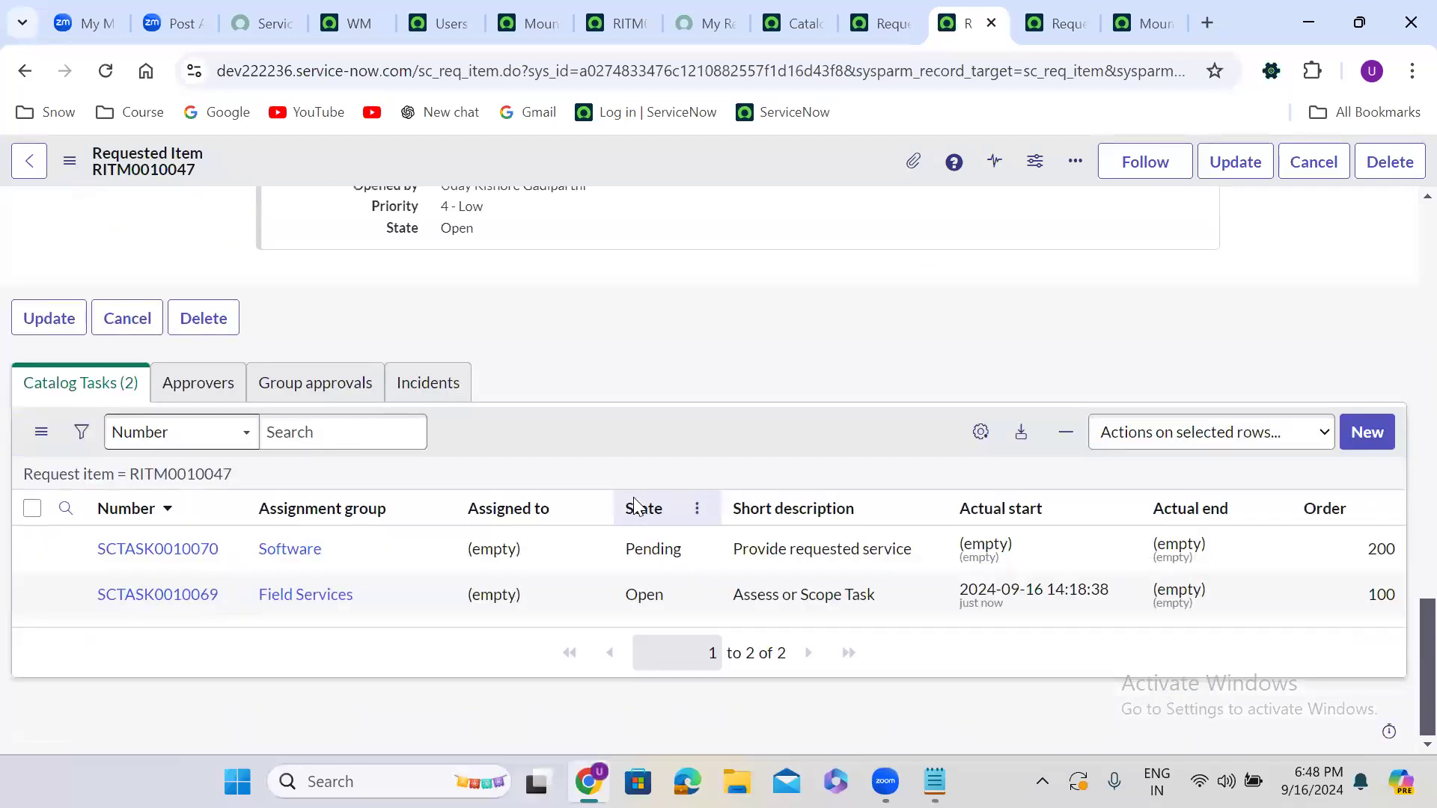
scroll(634, 498, up, 10)
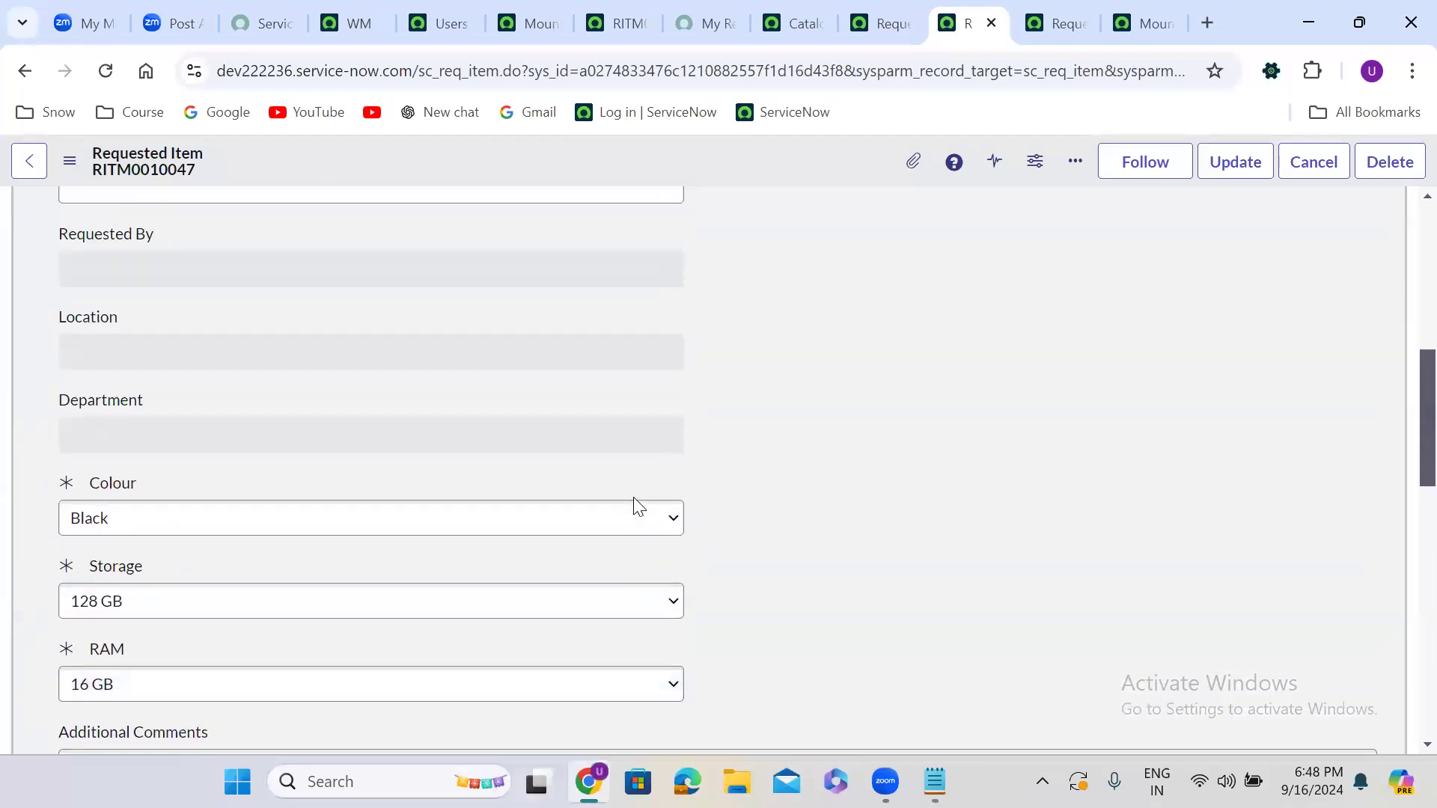
scroll(633, 503, up, 3)
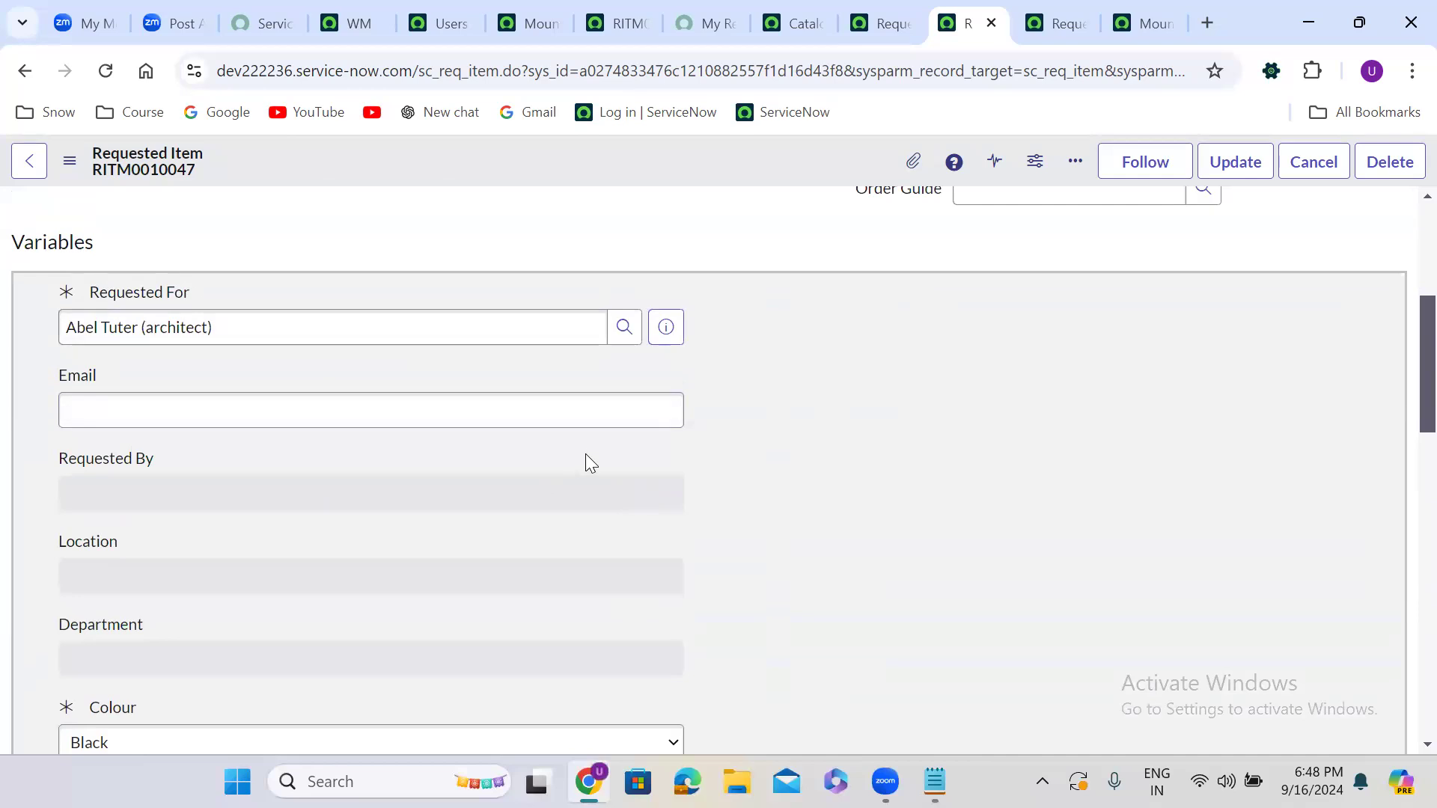
scroll(585, 454, down, 2)
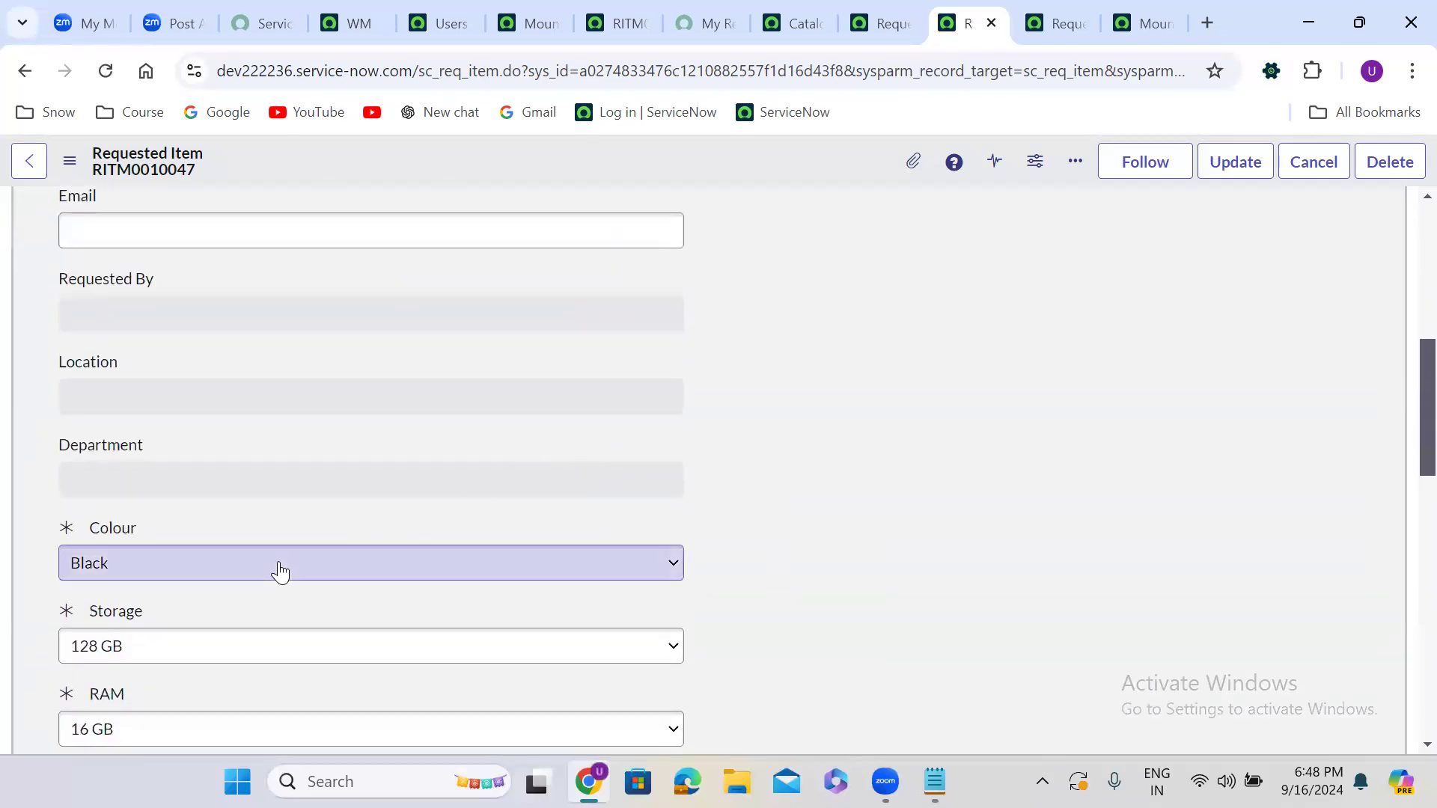
Change the Colour variable to Gold on the requested item as administrator.
click(280, 571)
click(155, 649)
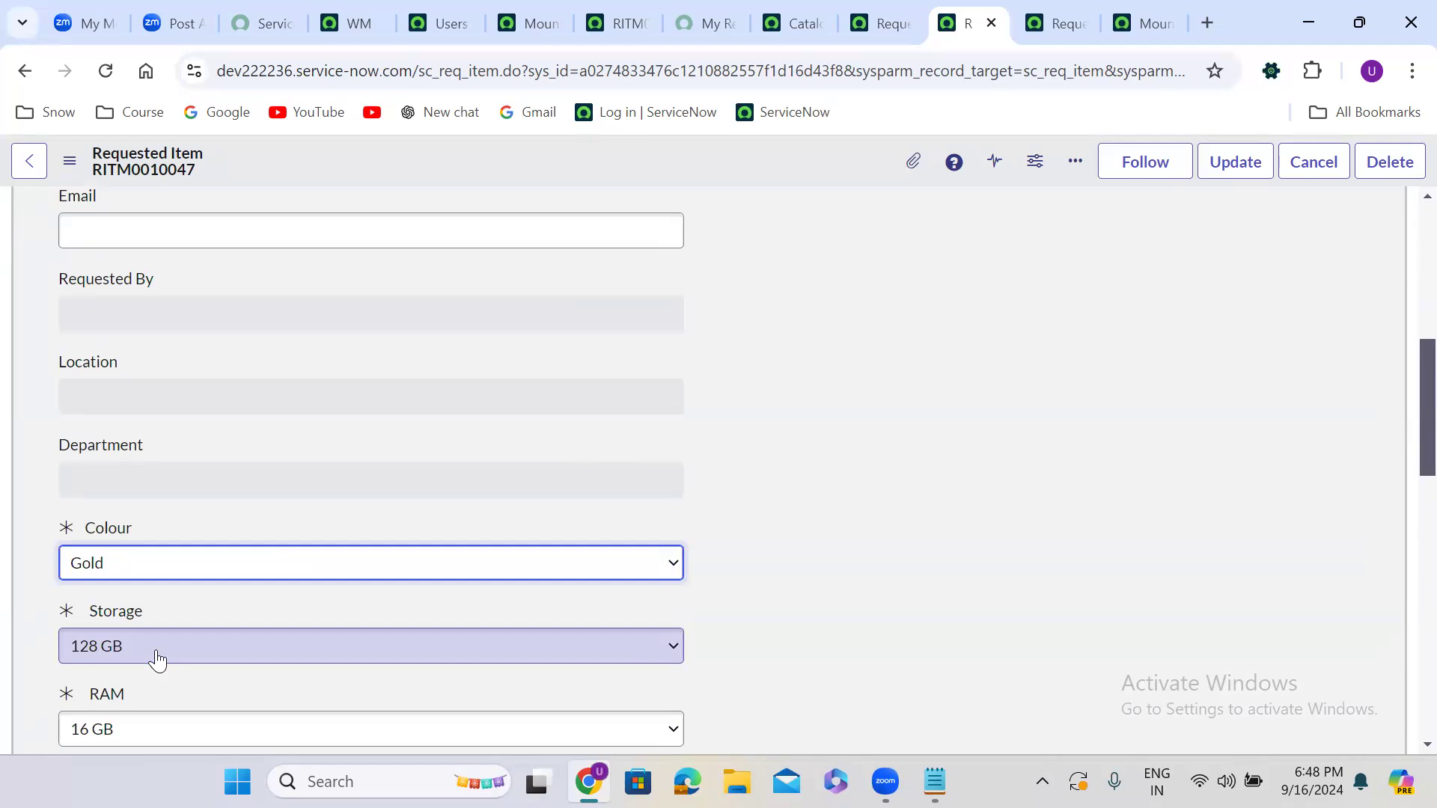
click(787, 374)
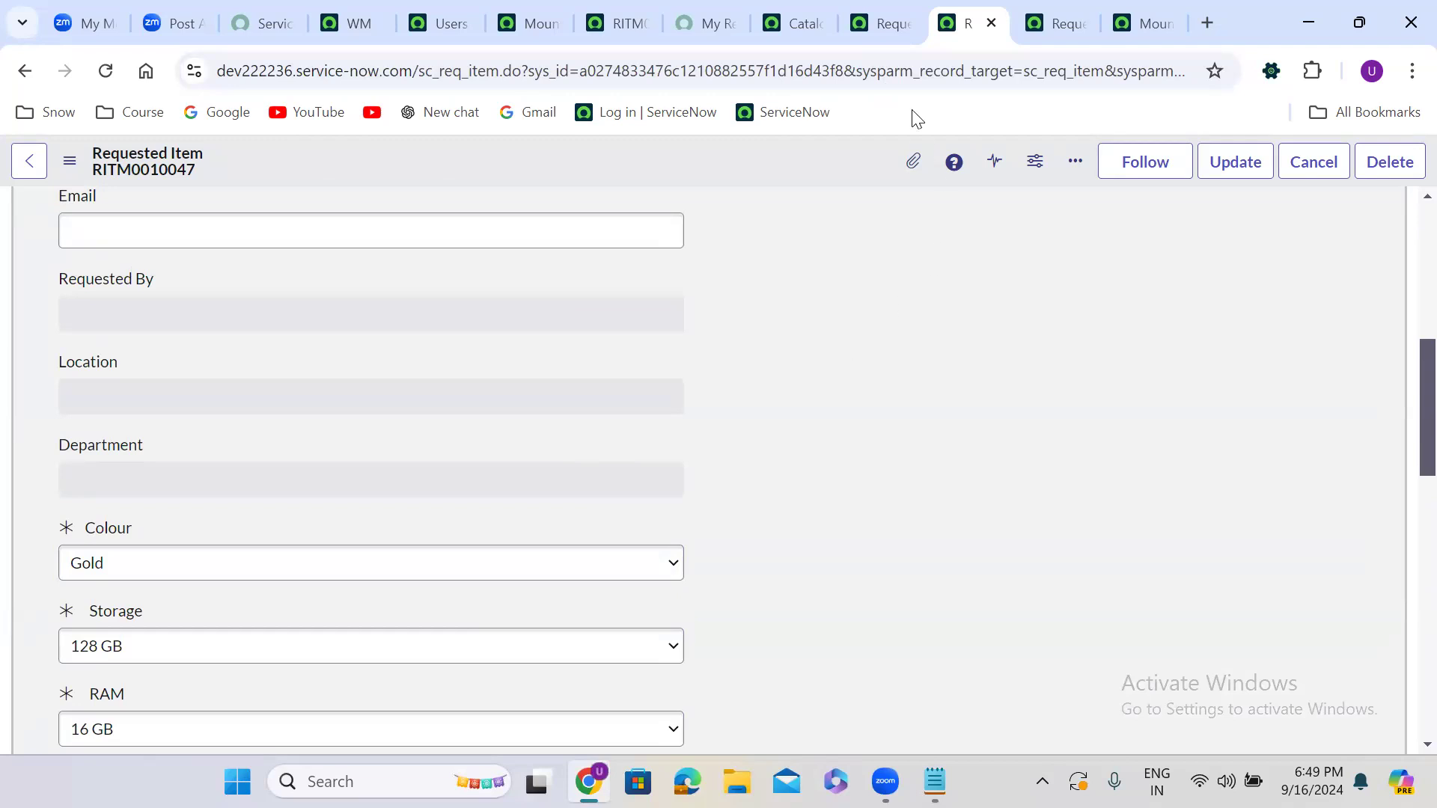
Open the Colour variable of Request Company Mobile in a separate tab and examine its role permissions.
click(881, 6)
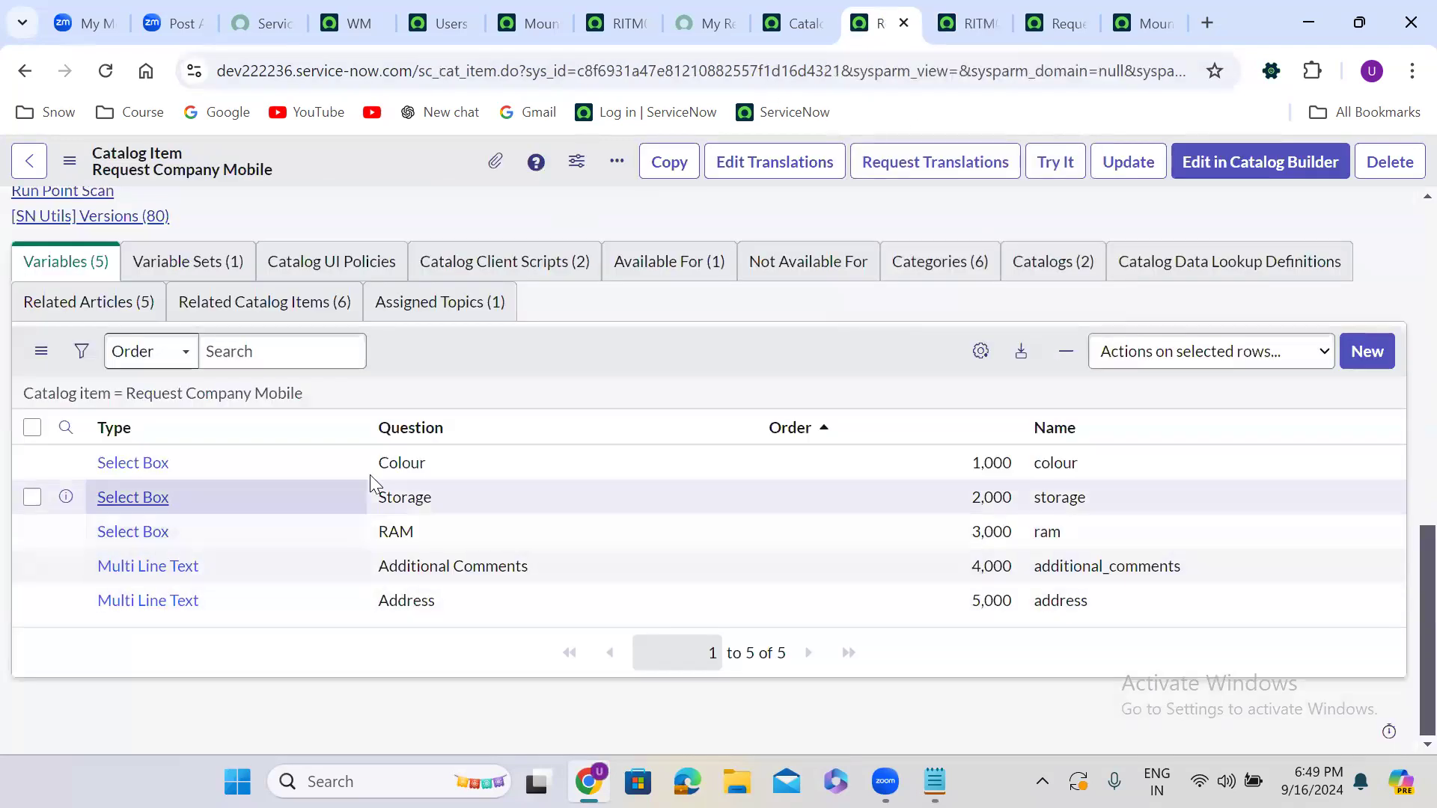
right_click(65, 463)
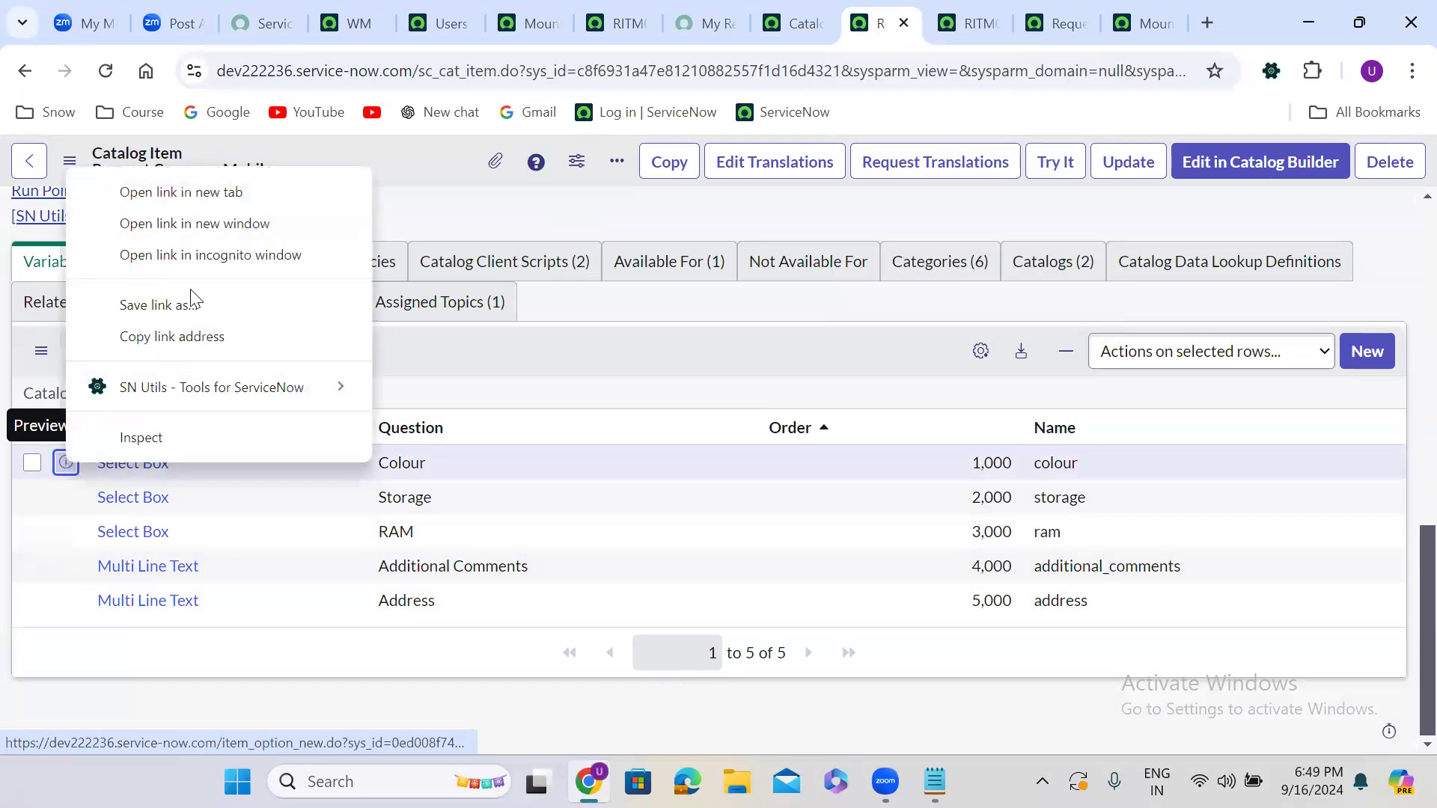
click(202, 196)
click(955, 10)
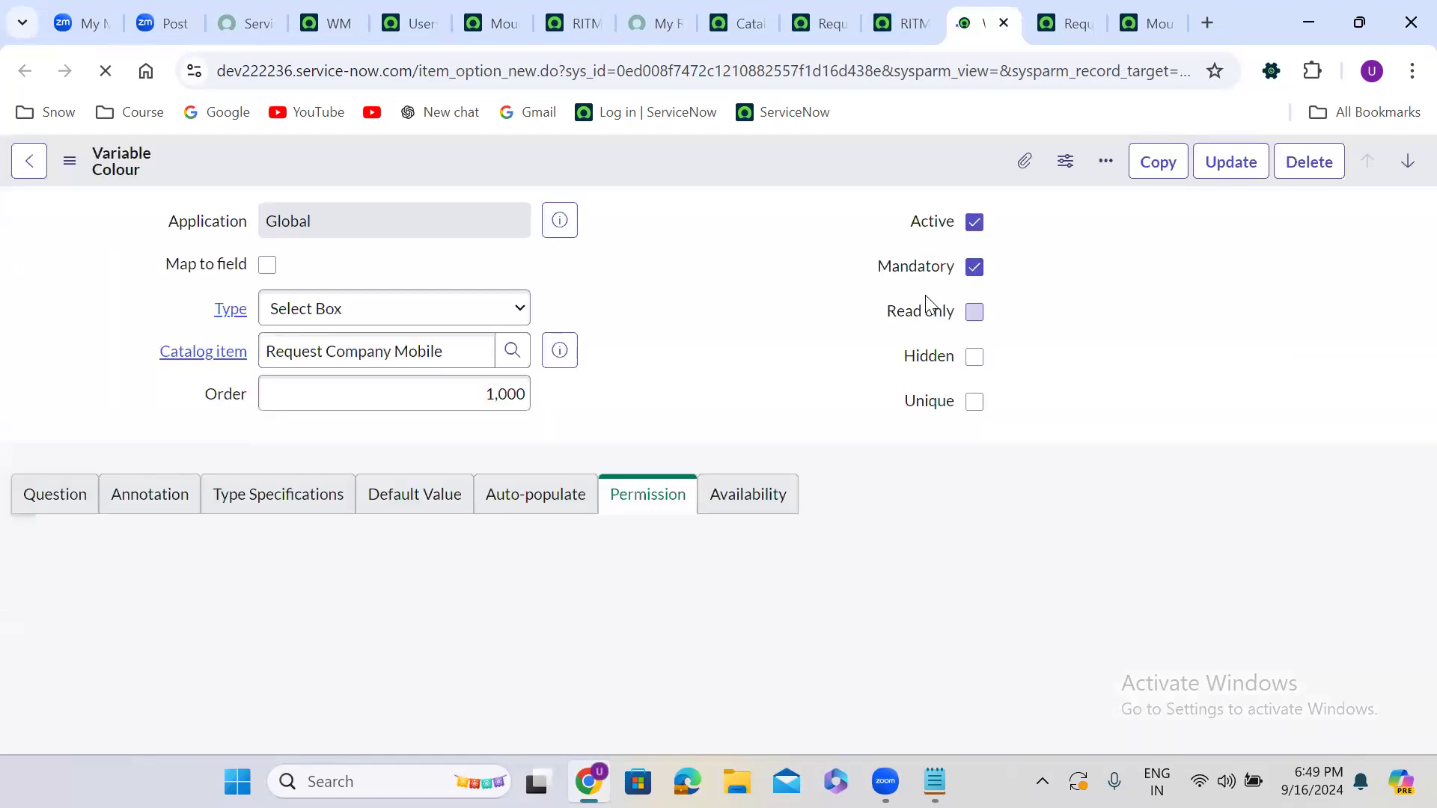
click(644, 503)
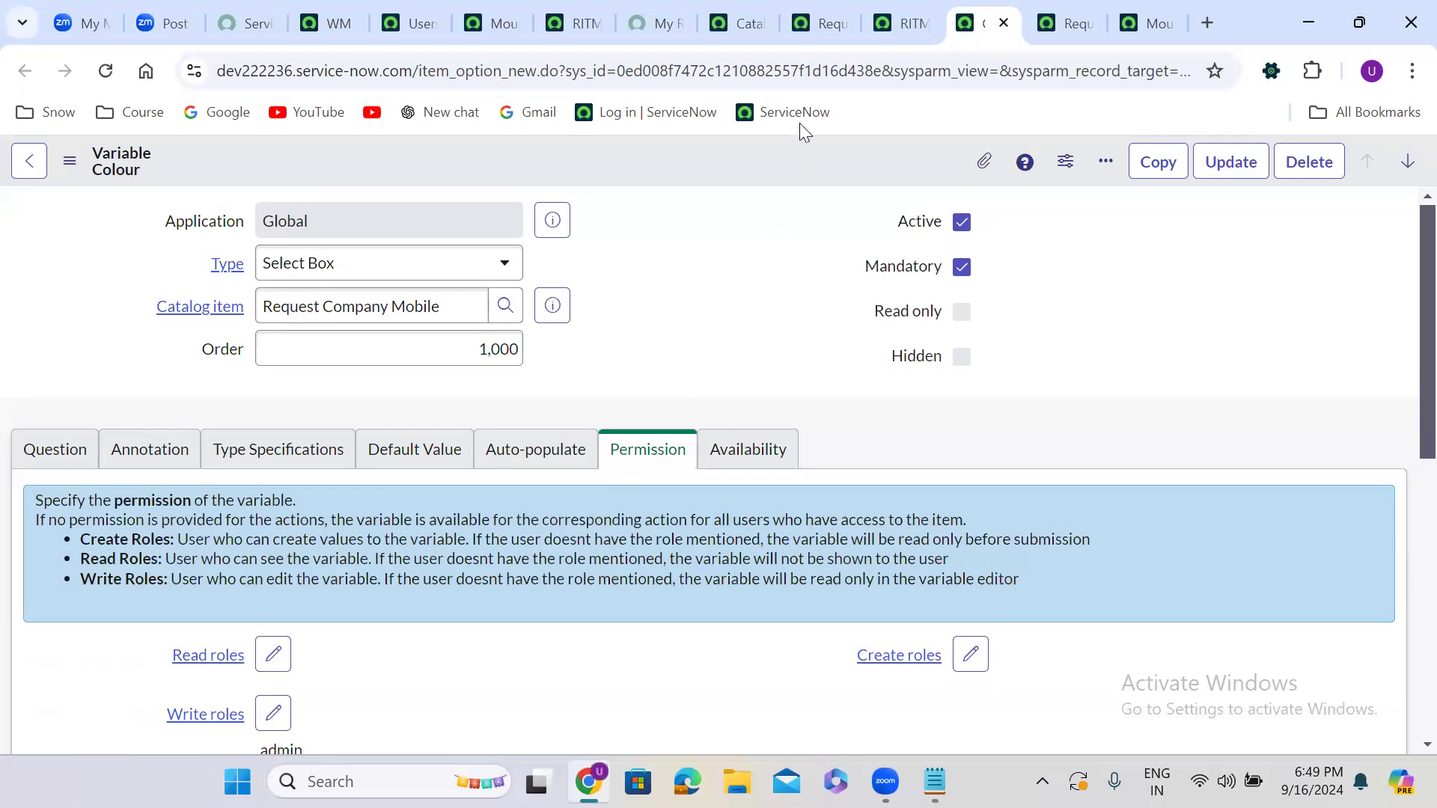
Return to the Request Company Mobile catalog item and close all browser tabs after it, discarding the unsaved requested item changes.
click(838, 2)
right_click(838, 3)
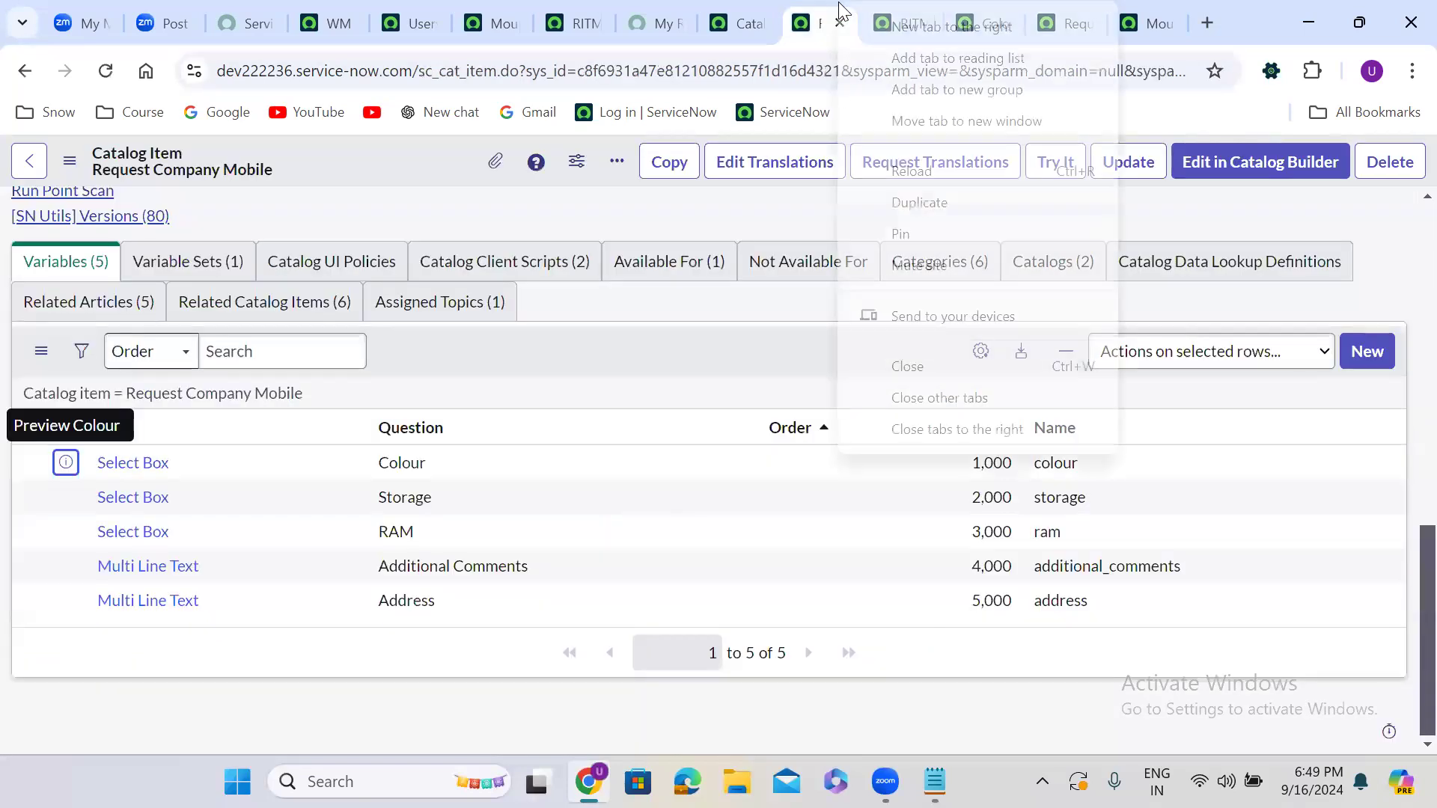
click(920, 429)
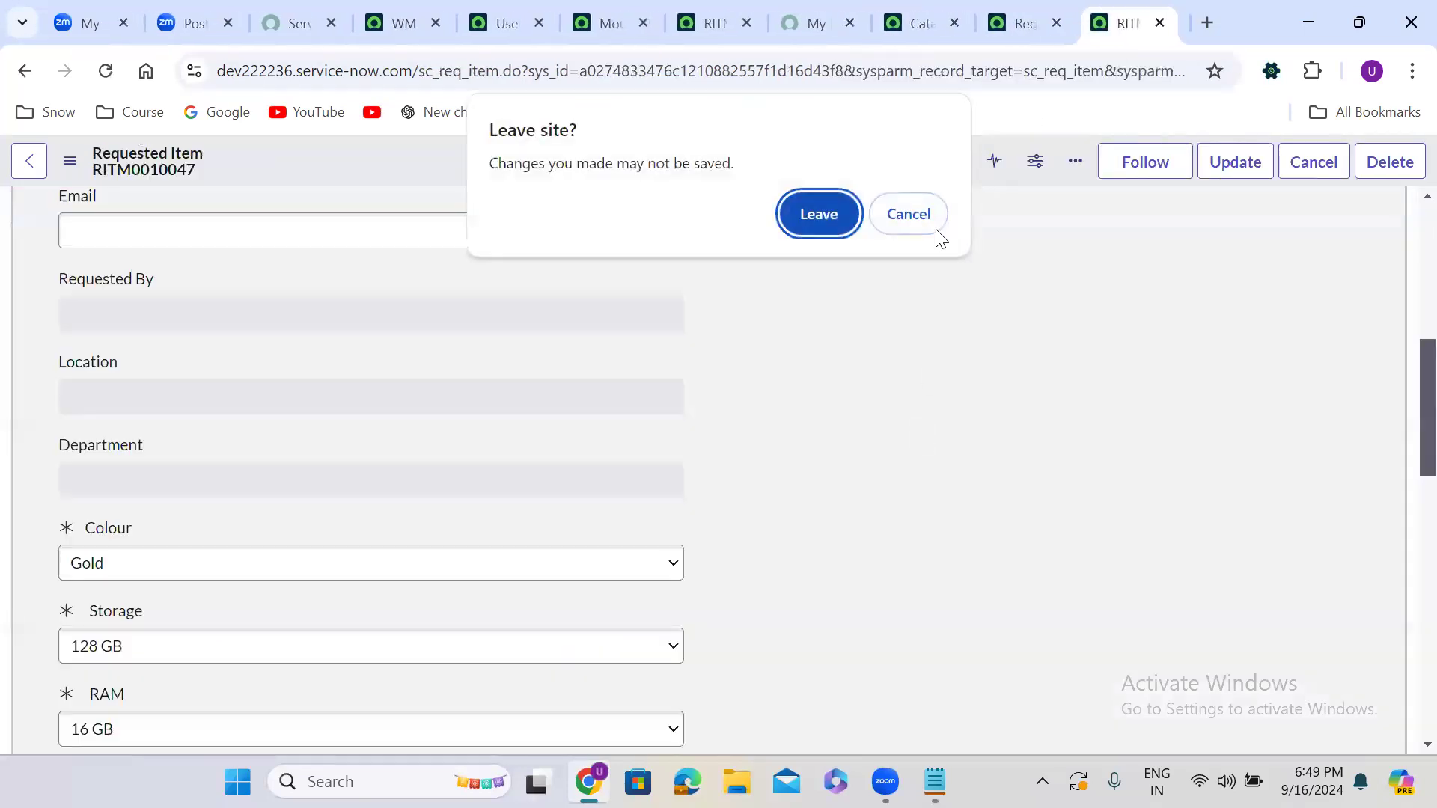
click(820, 232)
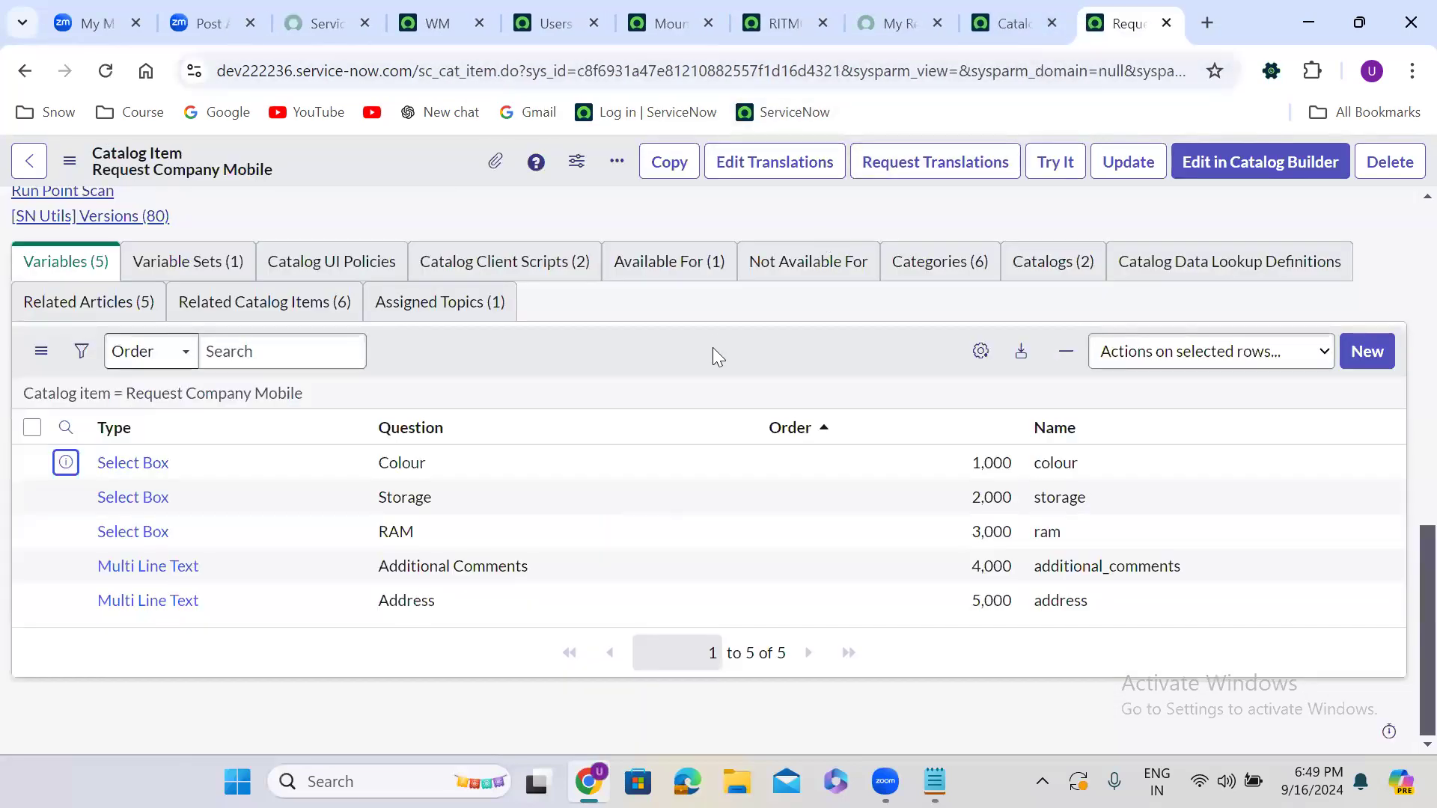
In the catalog item's portal settings, disable Mandatory Attachment and enable Hide Attachment.
scroll(712, 348, up, 3)
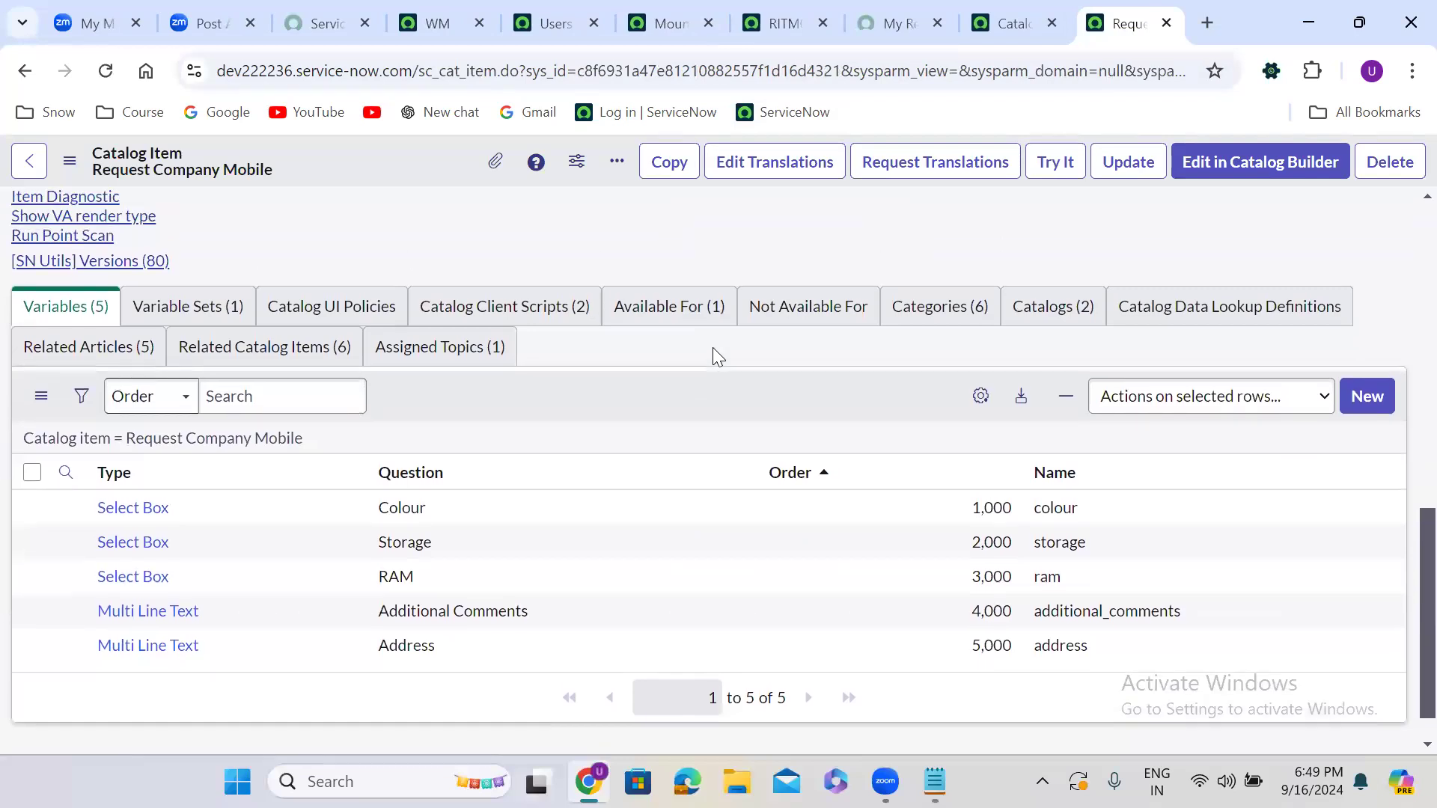
scroll(712, 350, up, 7)
scroll(712, 350, down, 4)
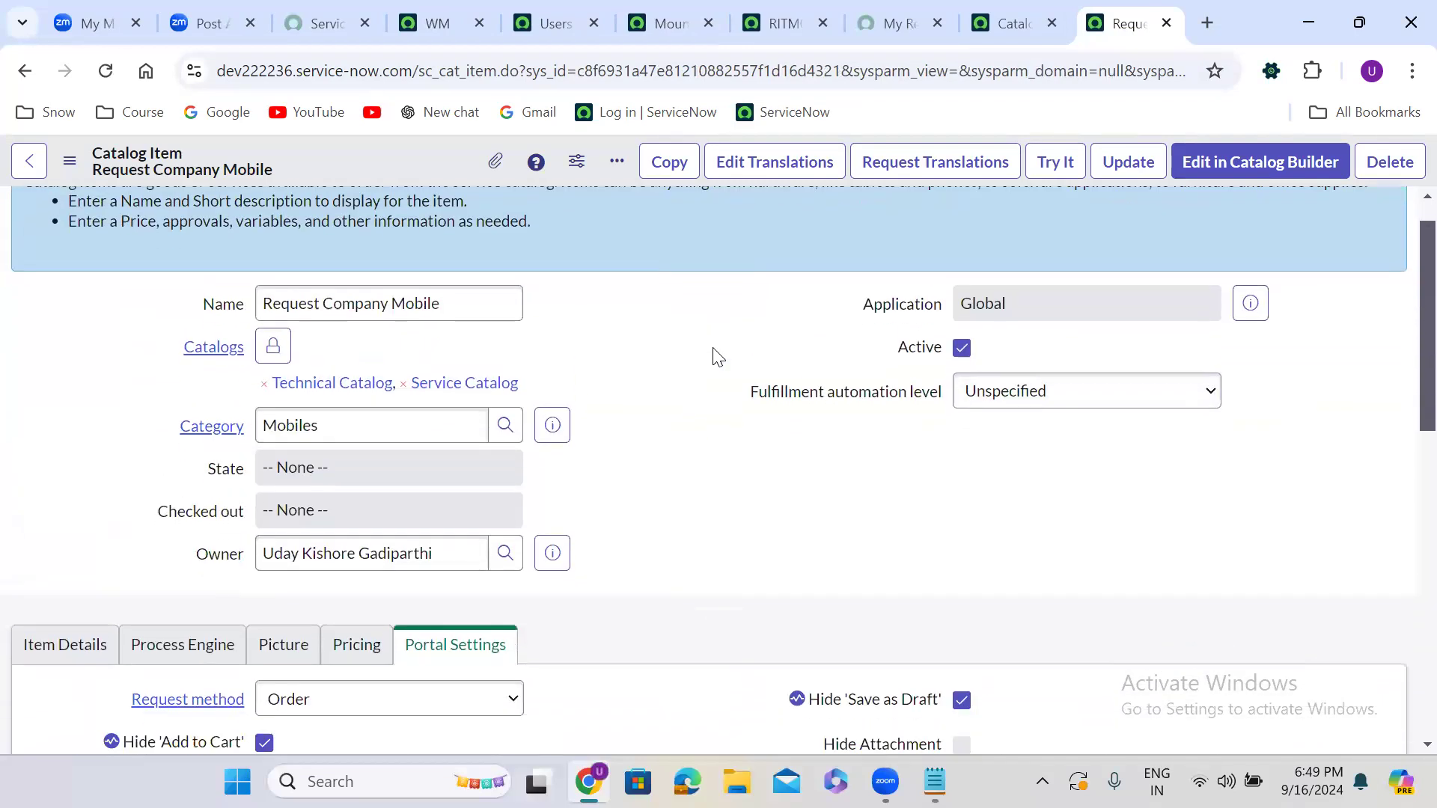
click(459, 330)
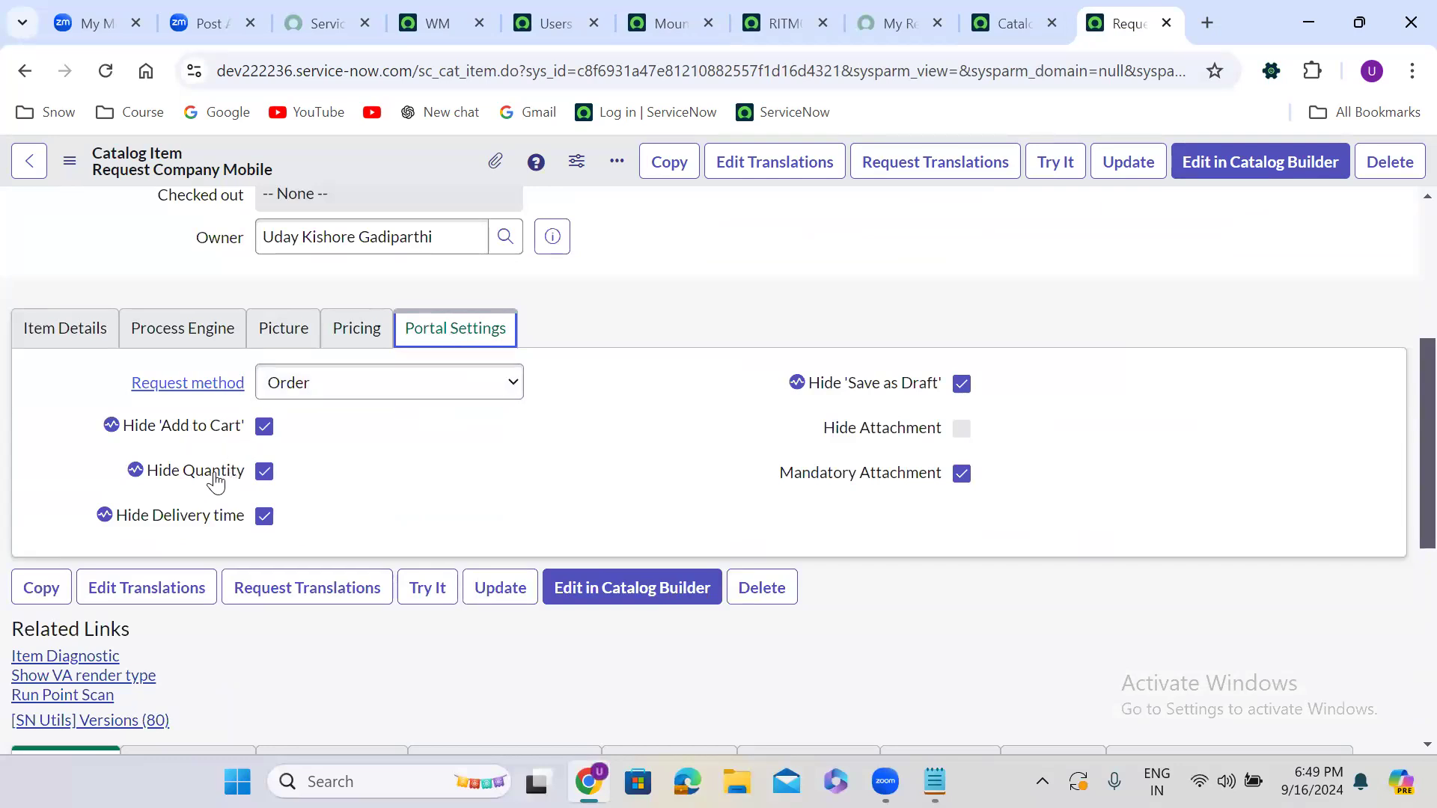
click(962, 475)
click(963, 430)
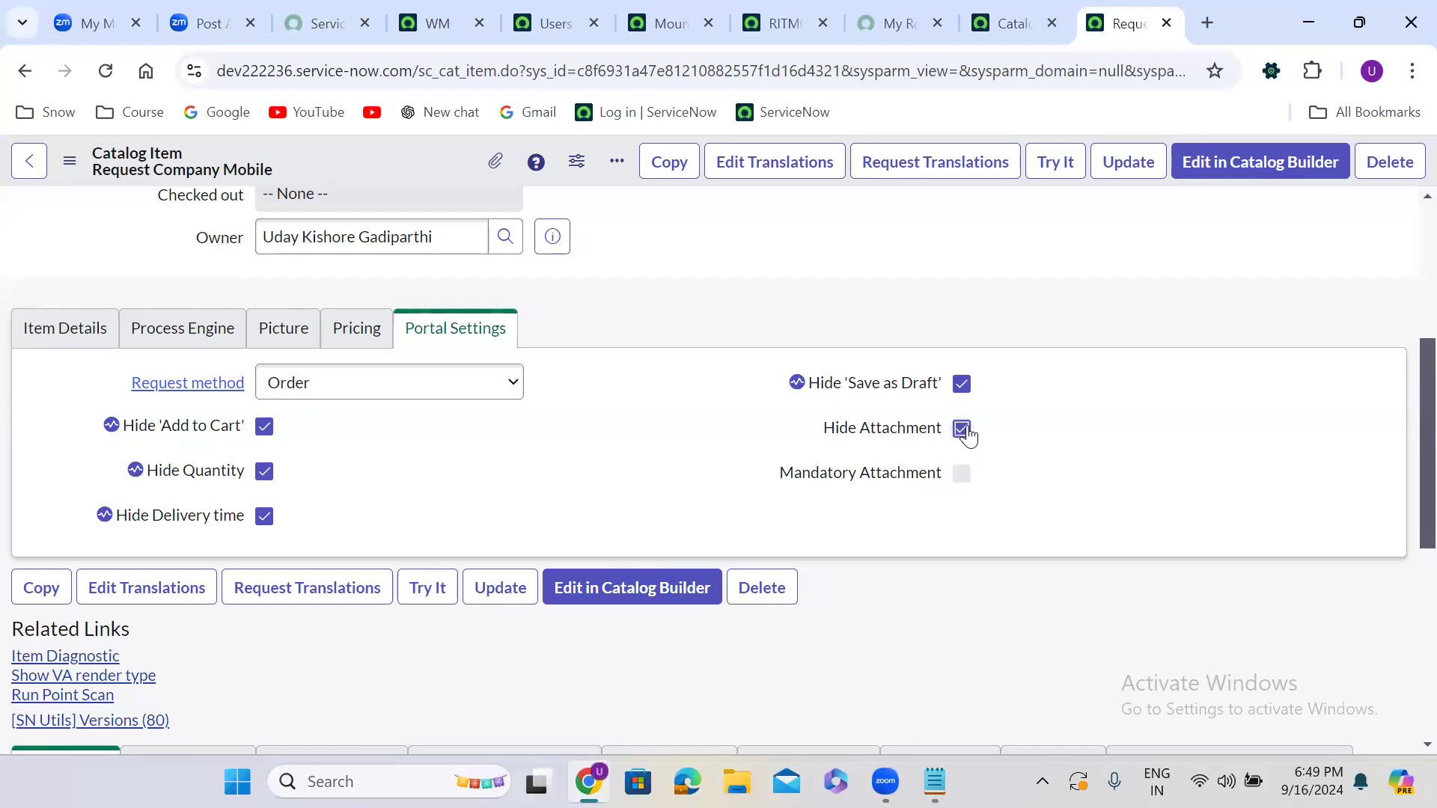
Examine the price and recurring price settings of the catalog item.
click(343, 341)
click(425, 379)
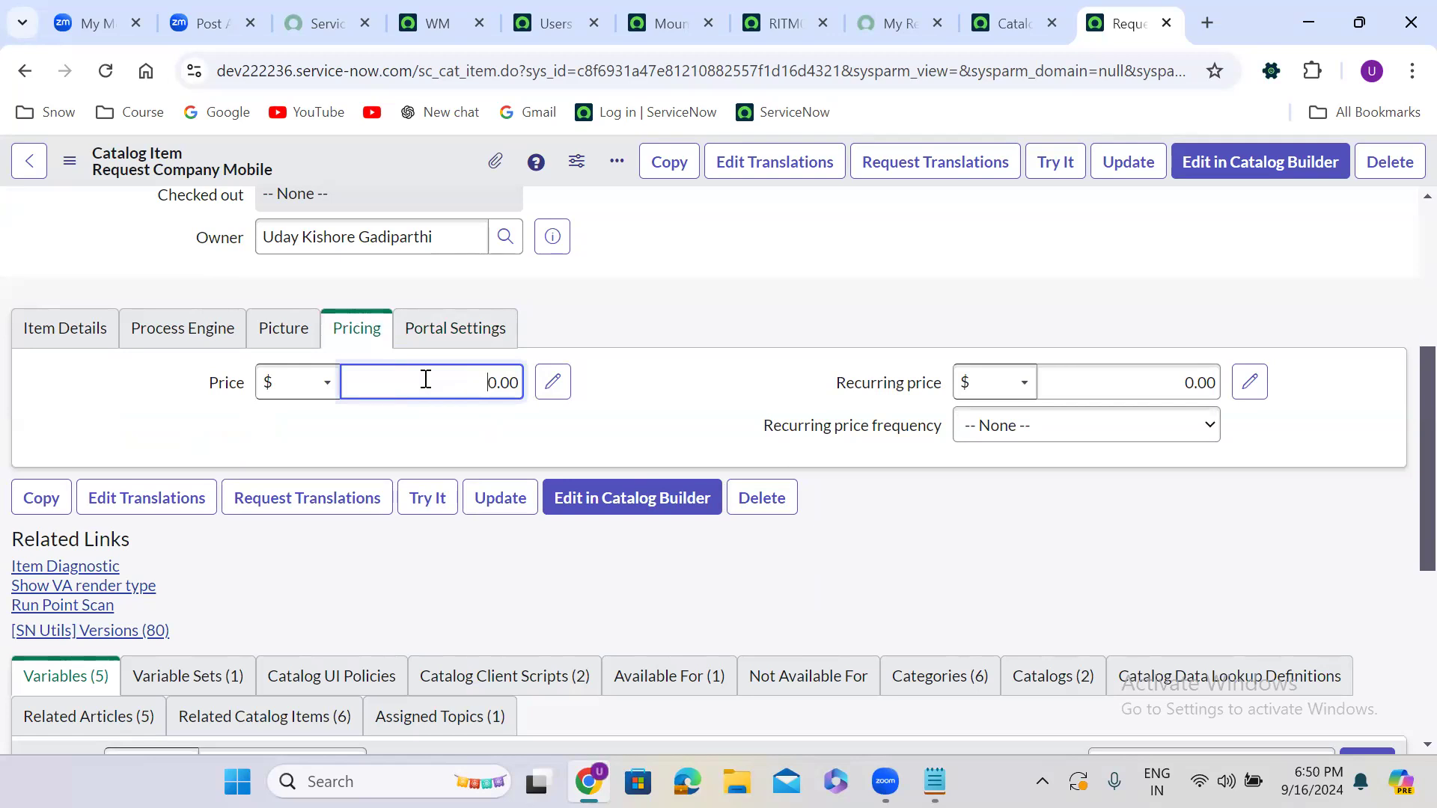
click(363, 340)
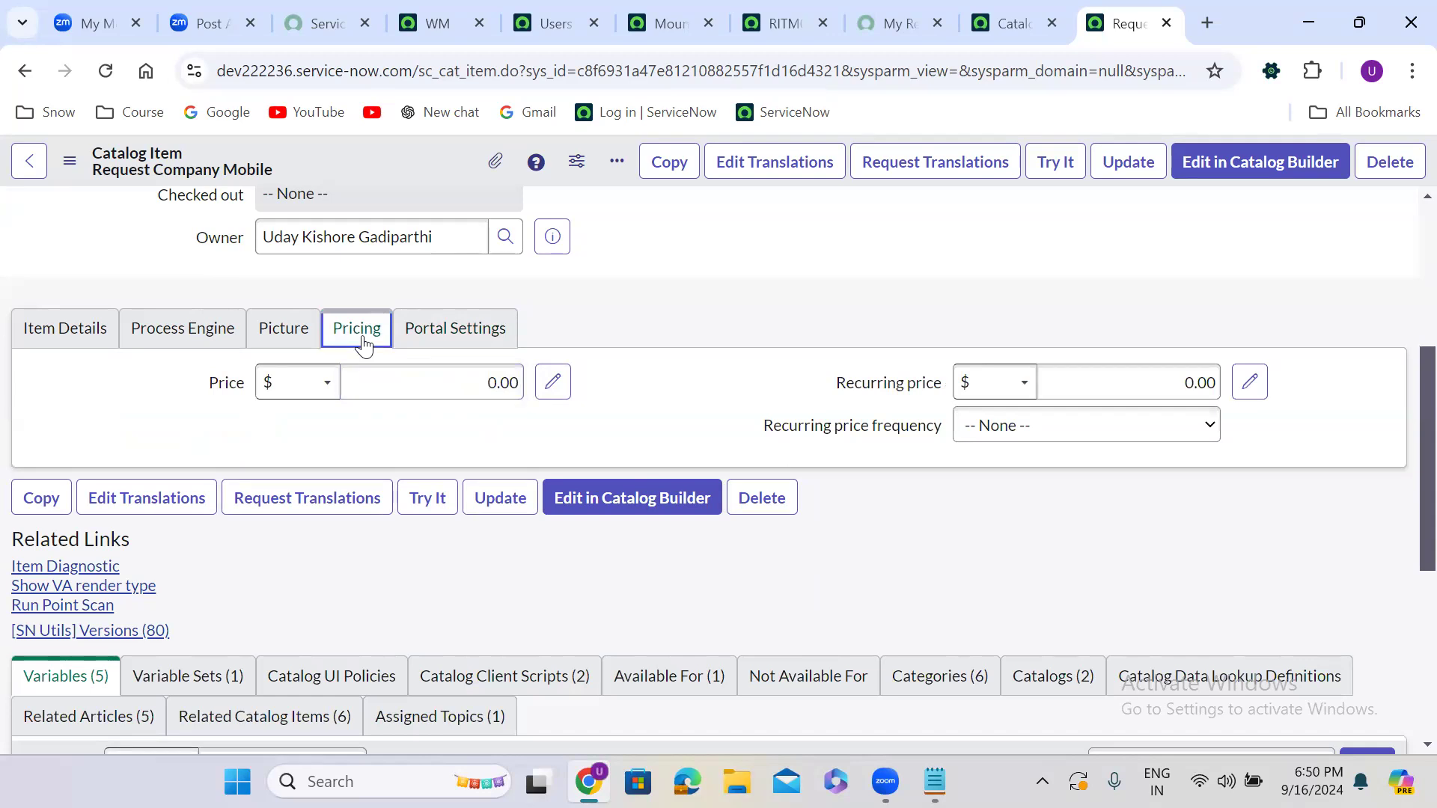
click(283, 333)
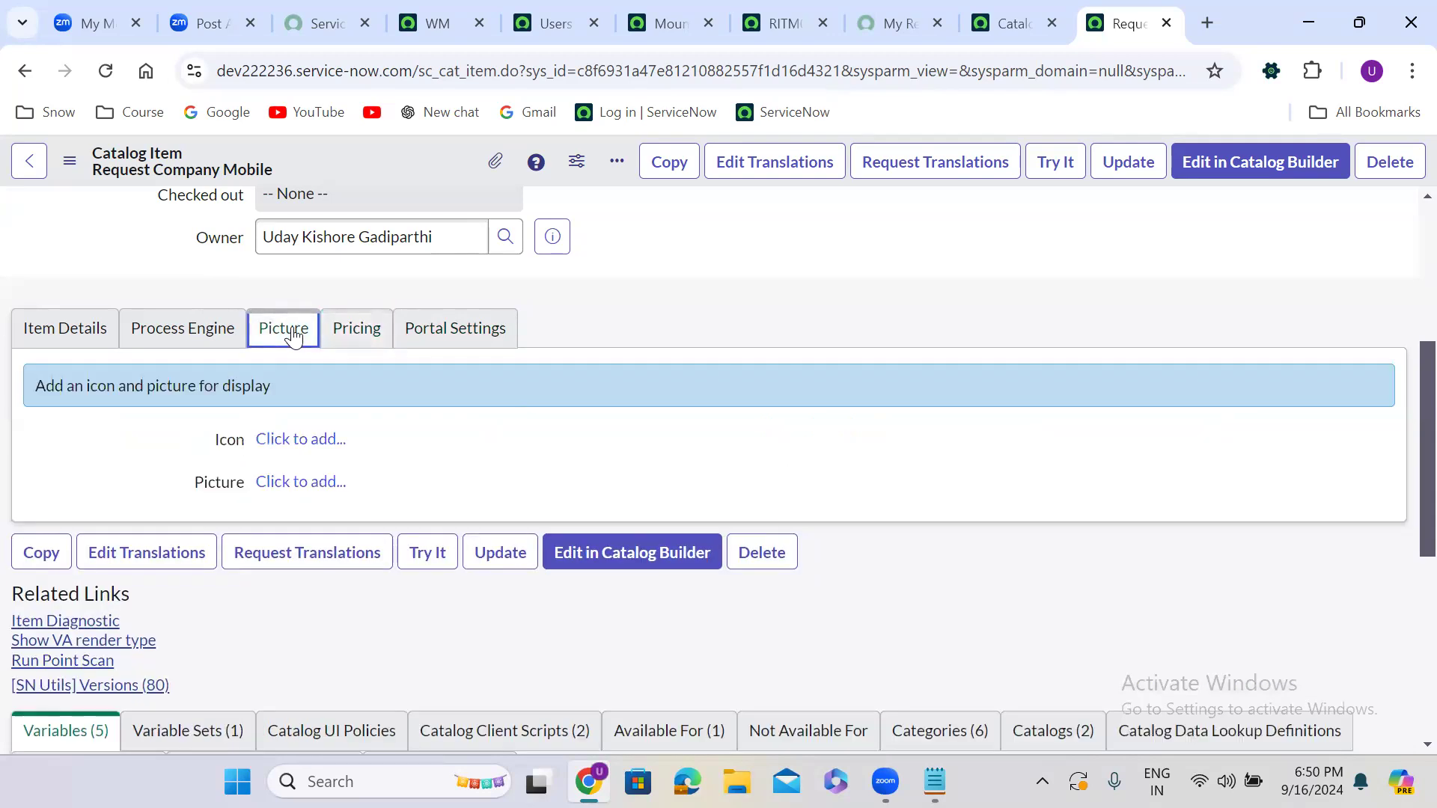
click(315, 449)
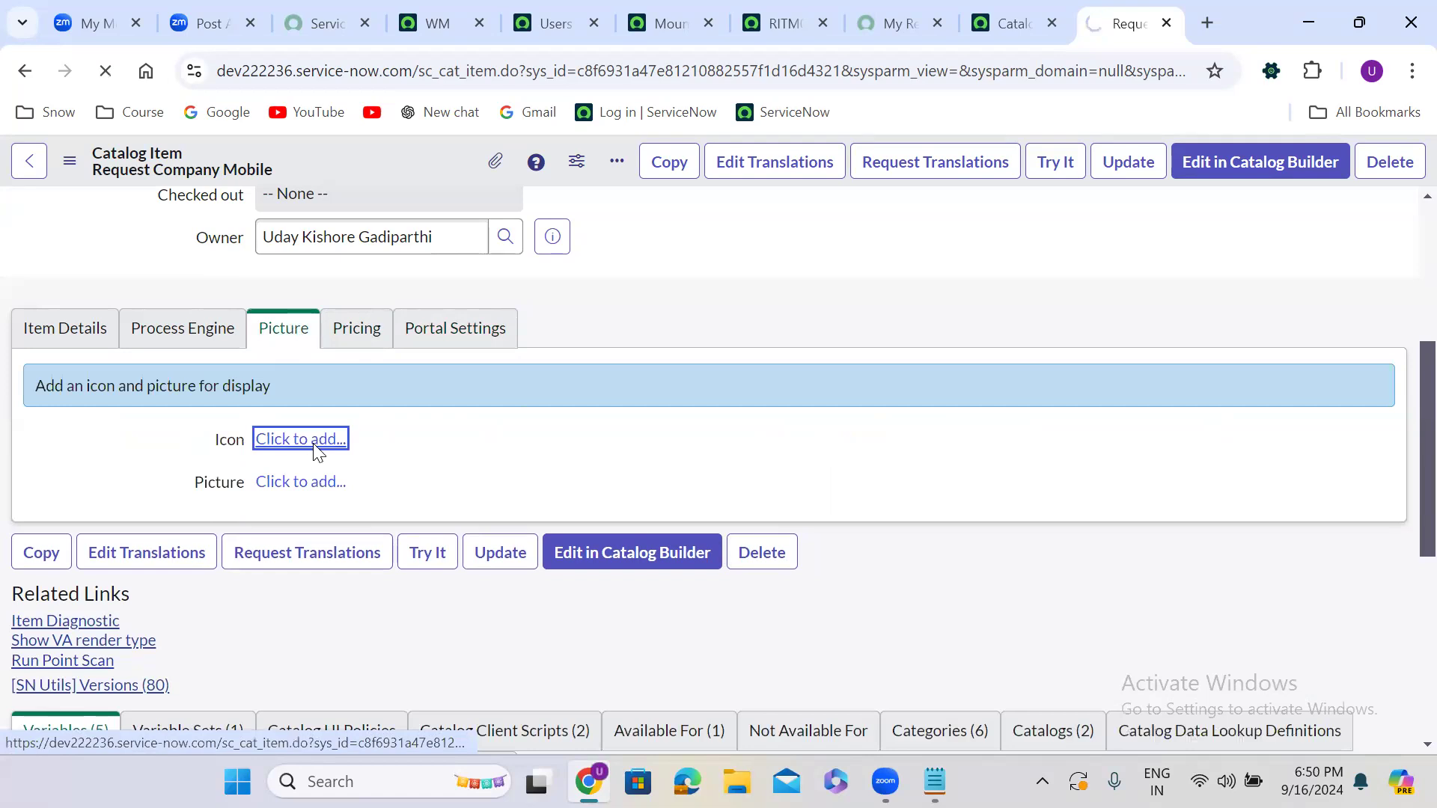
click(164, 259)
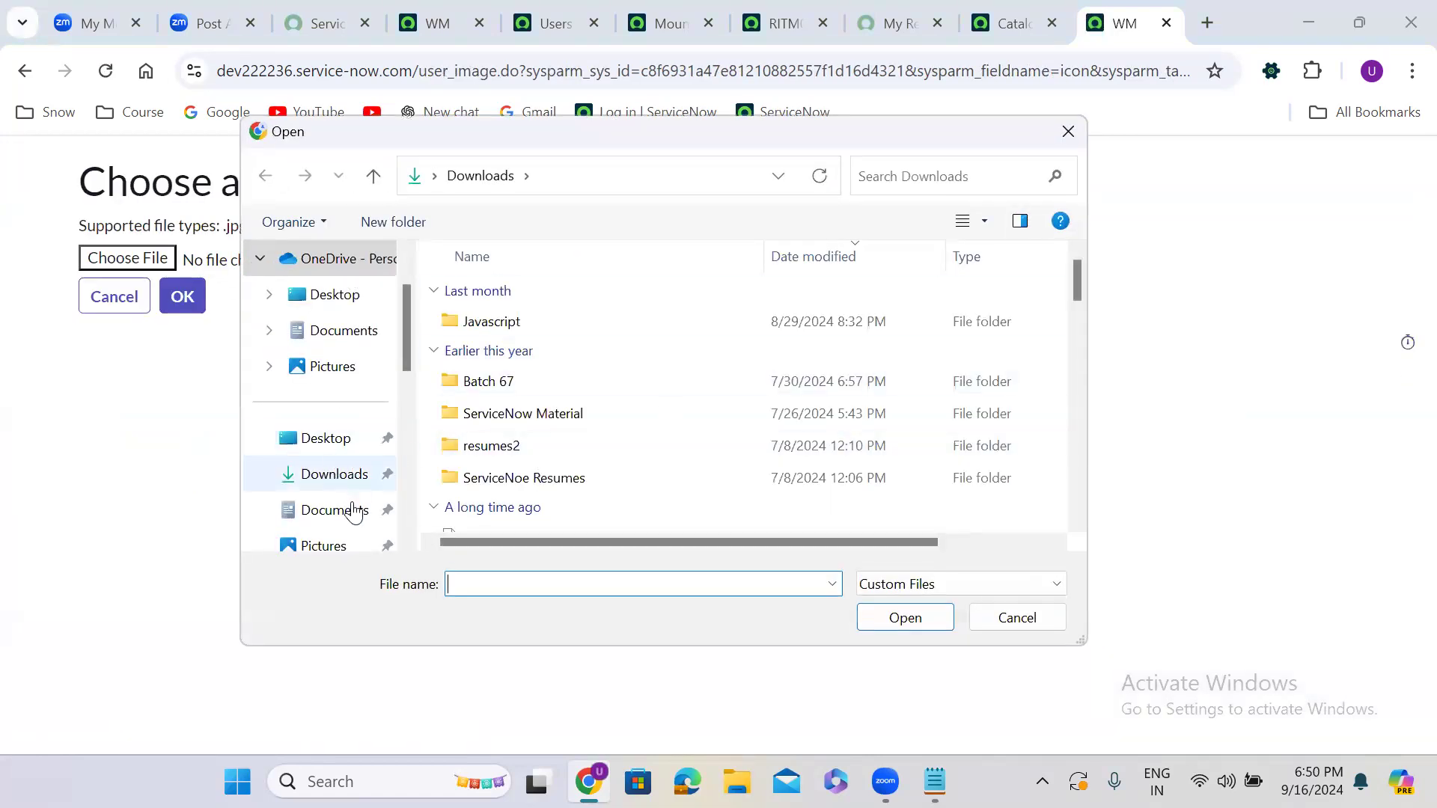
click(356, 546)
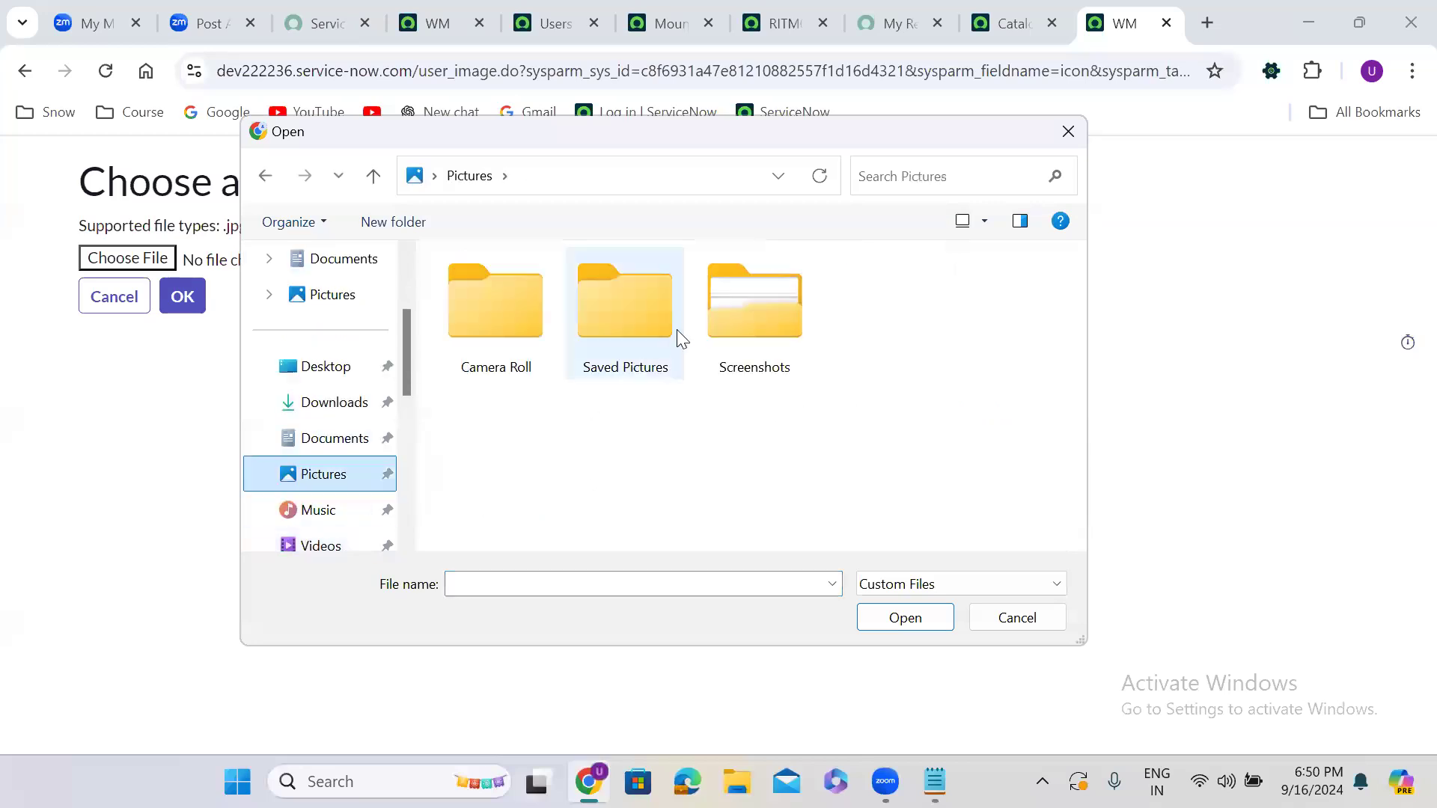
double_click(638, 314)
click(346, 480)
double_click(739, 317)
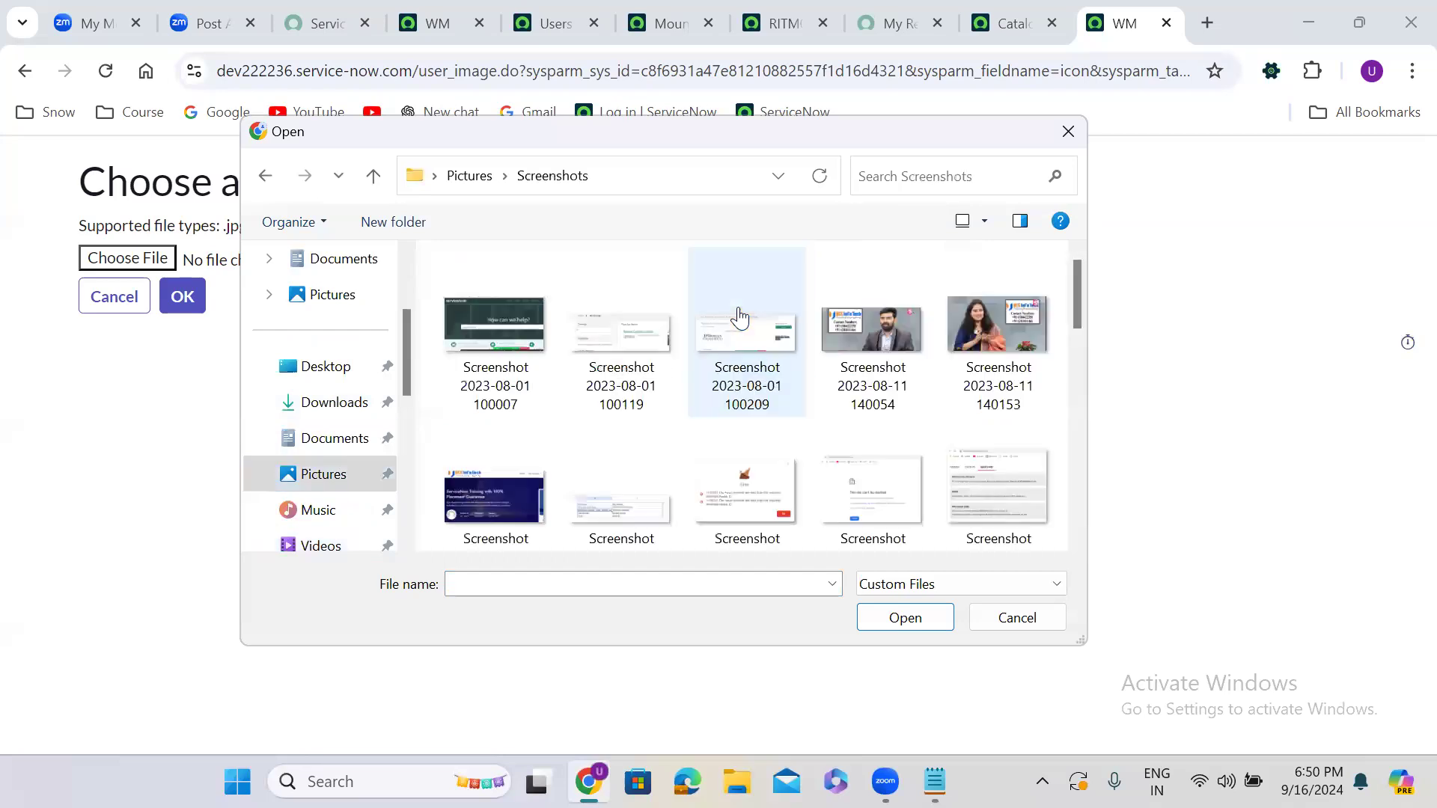
click(906, 323)
click(905, 619)
click(196, 312)
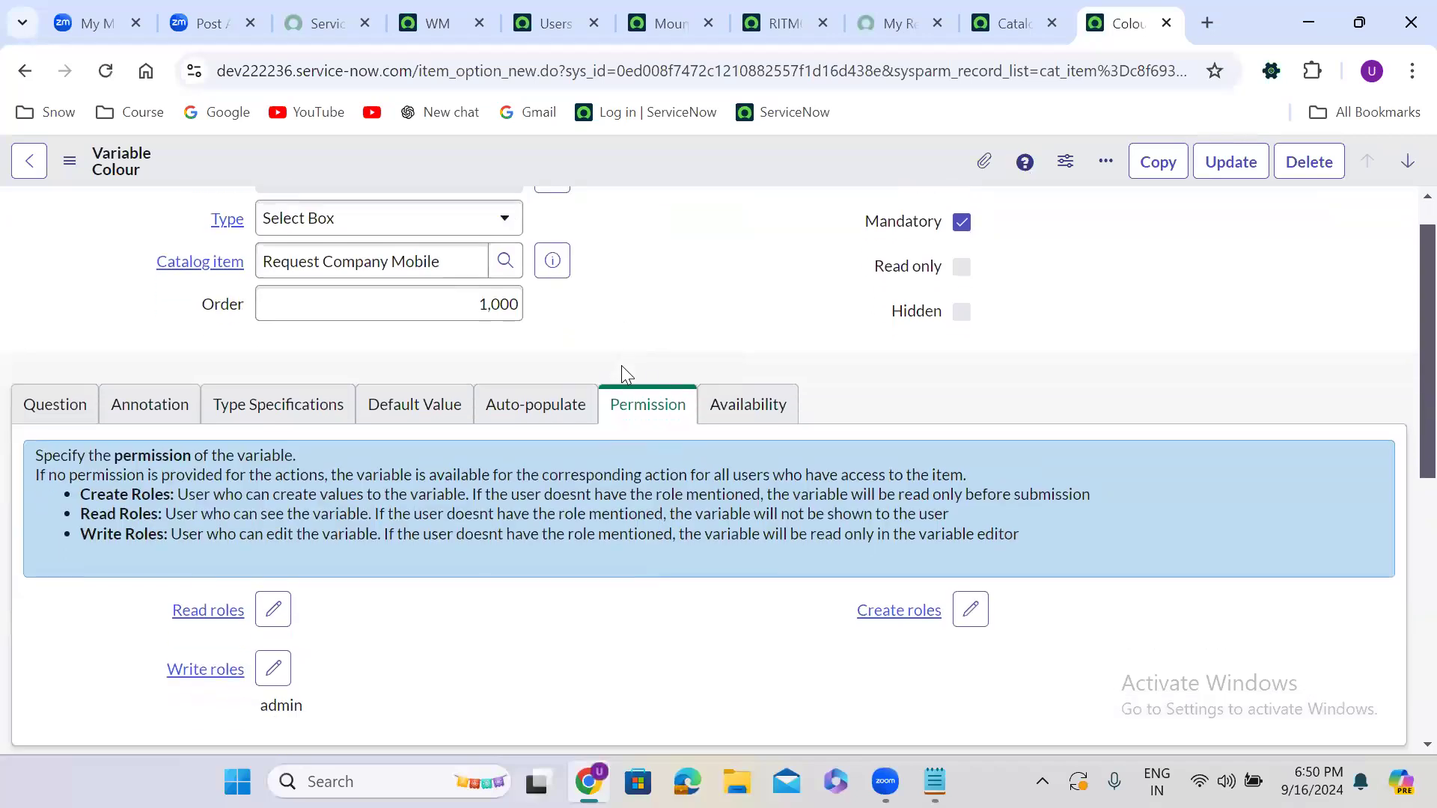
Open the Request Company Mobile record through the Colour variable's catalog item reference.
scroll(621, 367, down, 1)
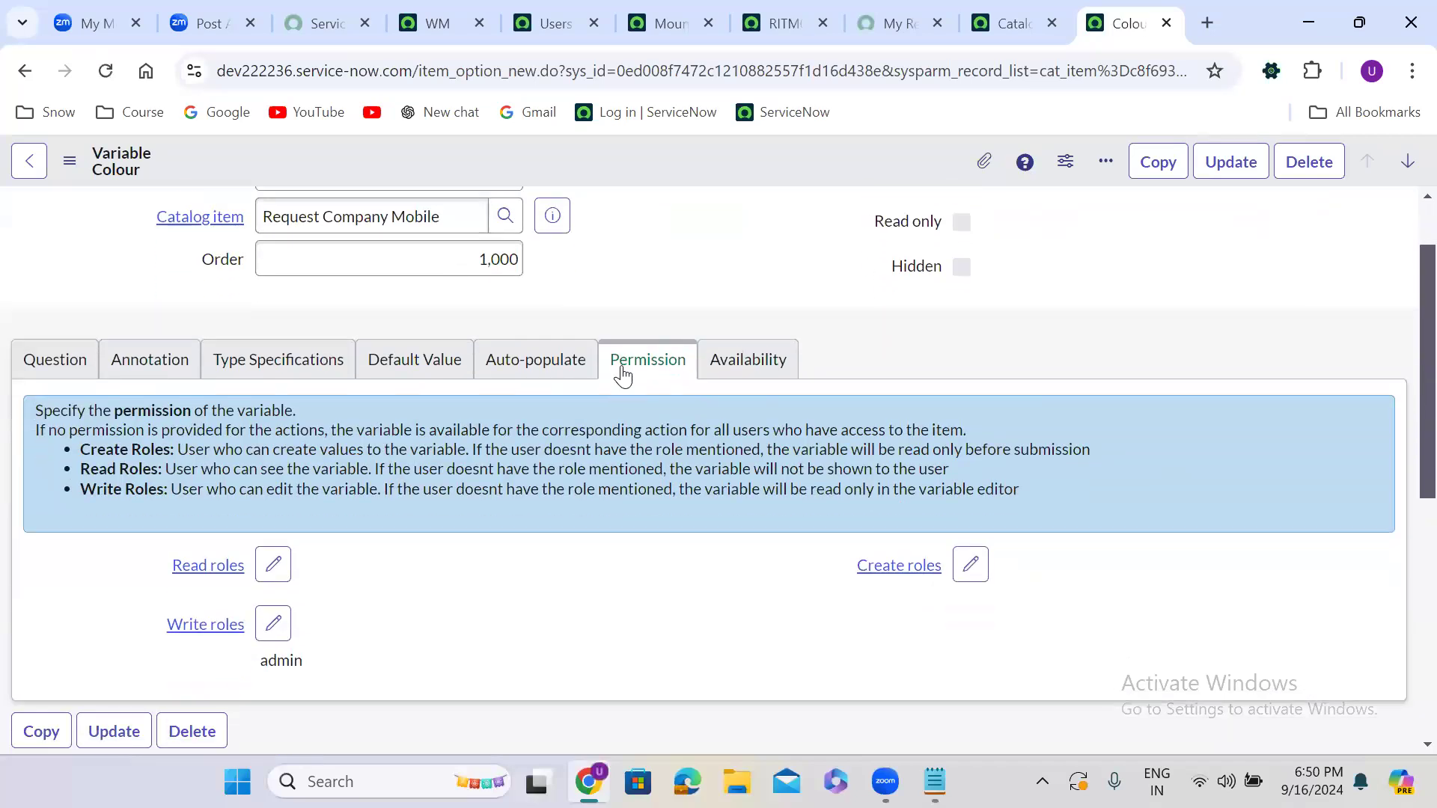
scroll(621, 374, up, 2)
click(553, 305)
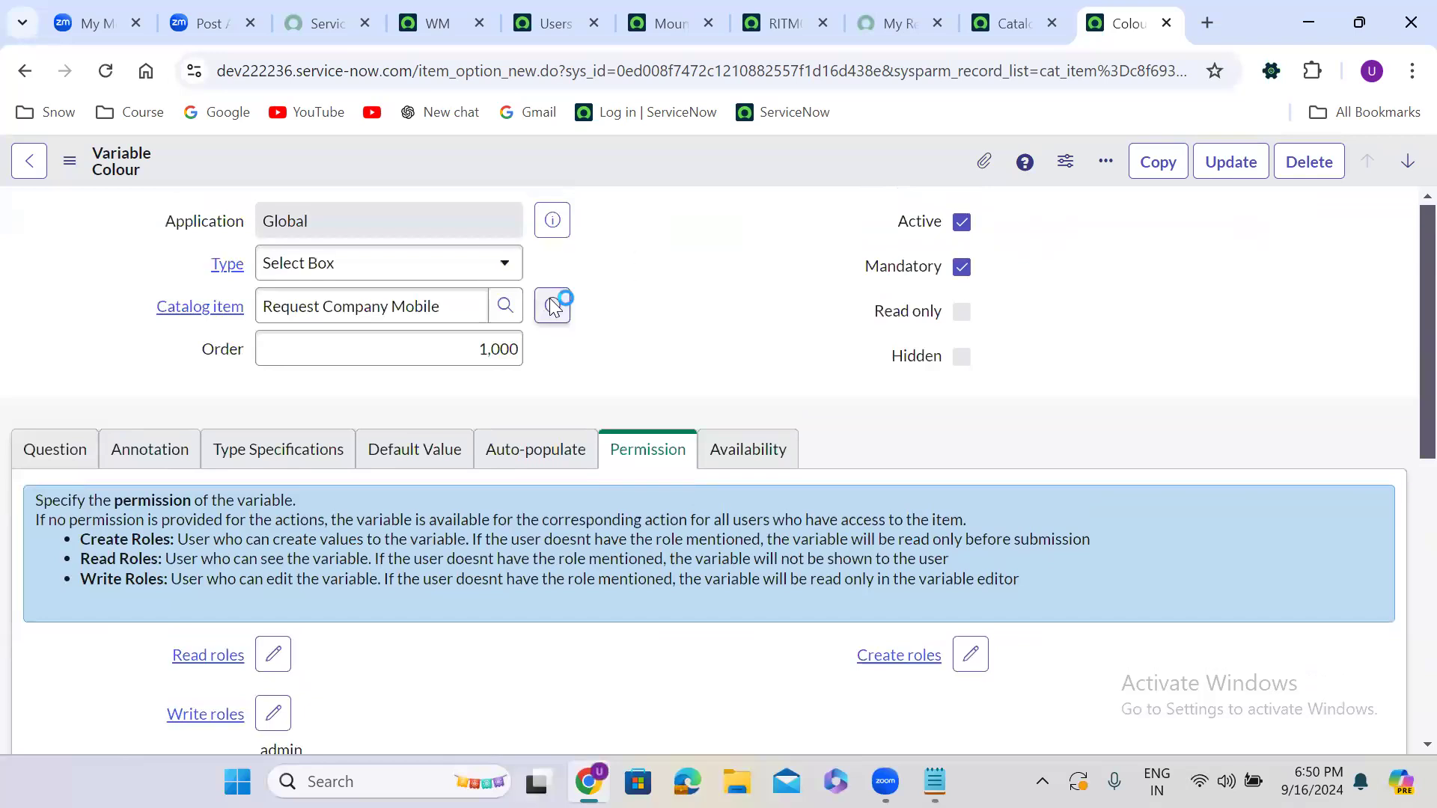
click(845, 358)
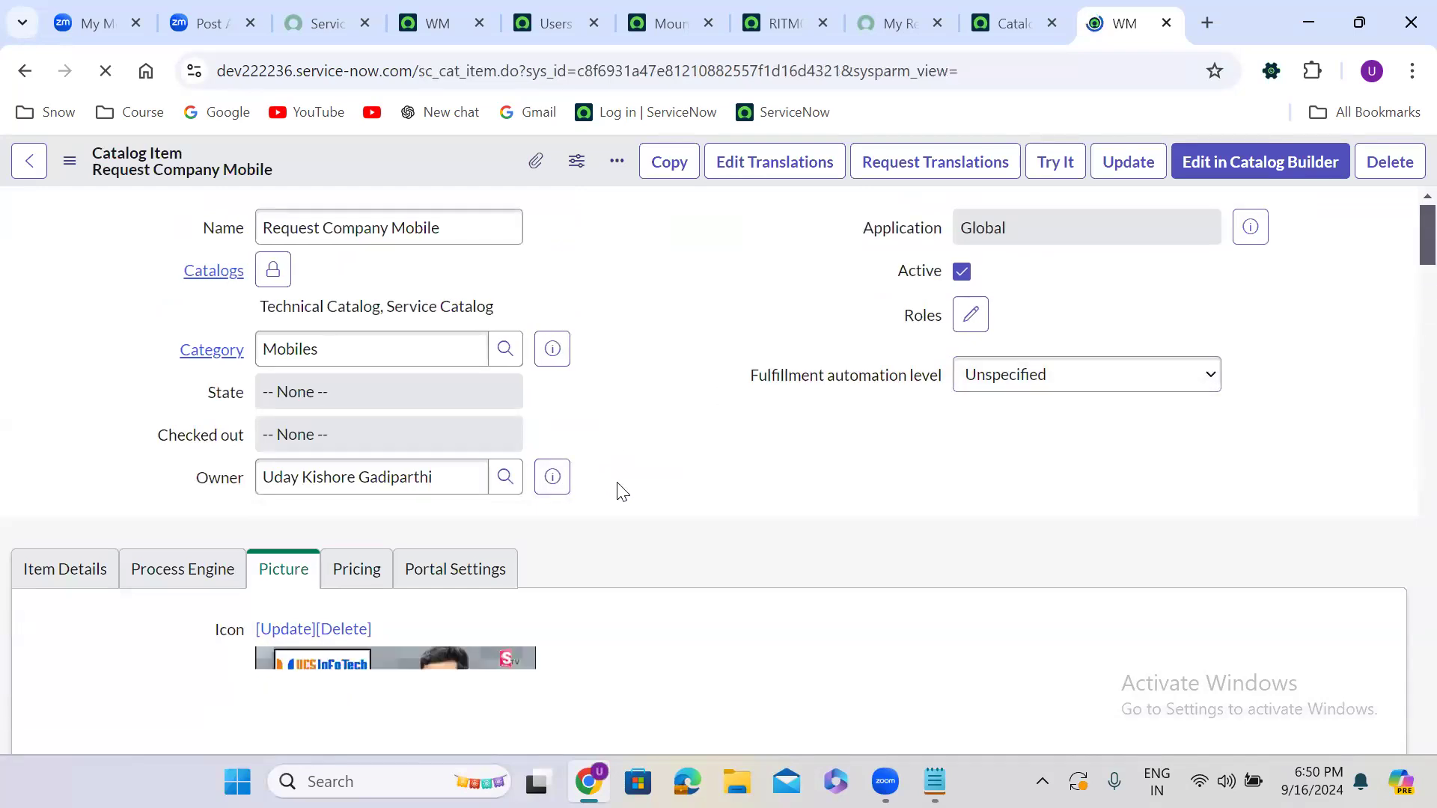
scroll(617, 491, down, 8)
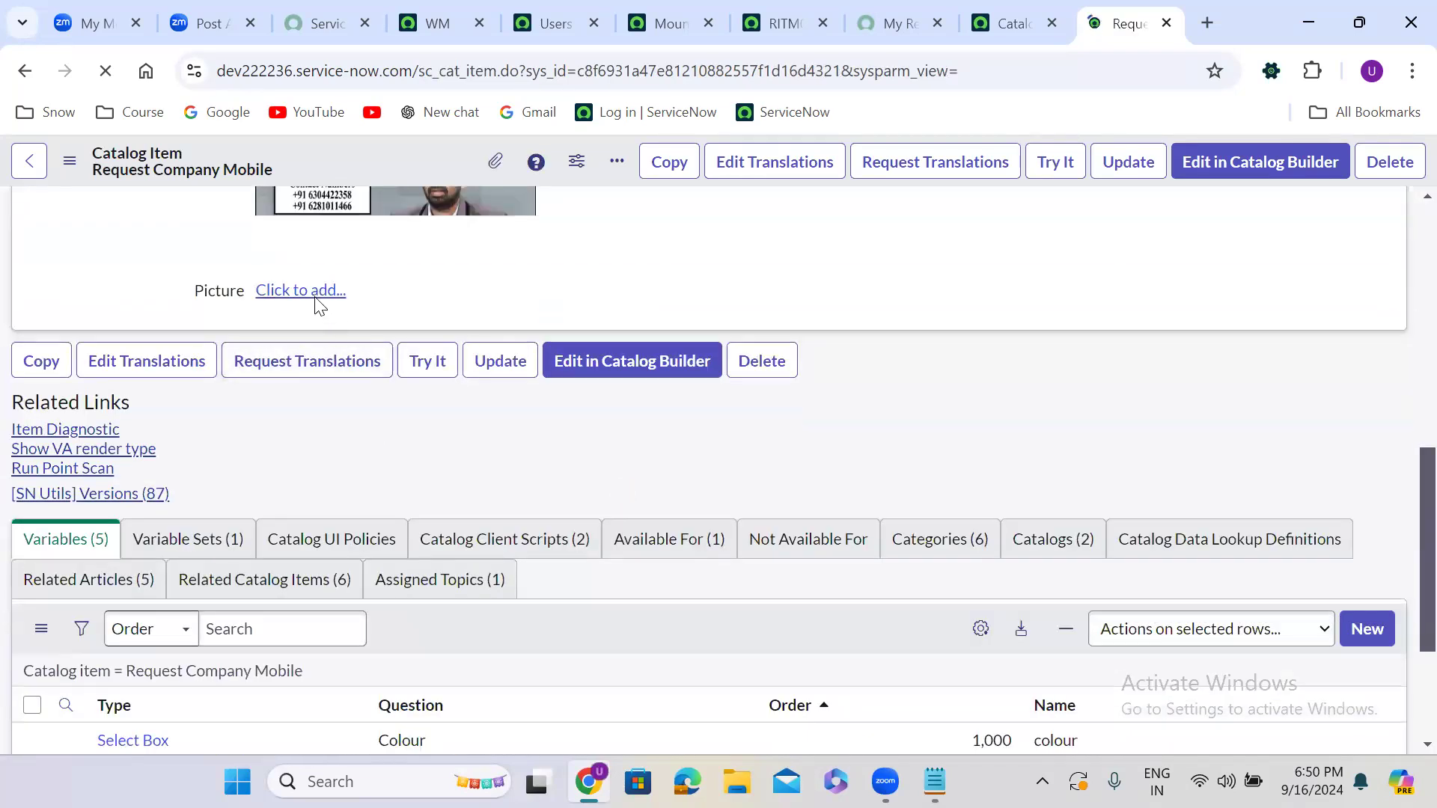
click(317, 292)
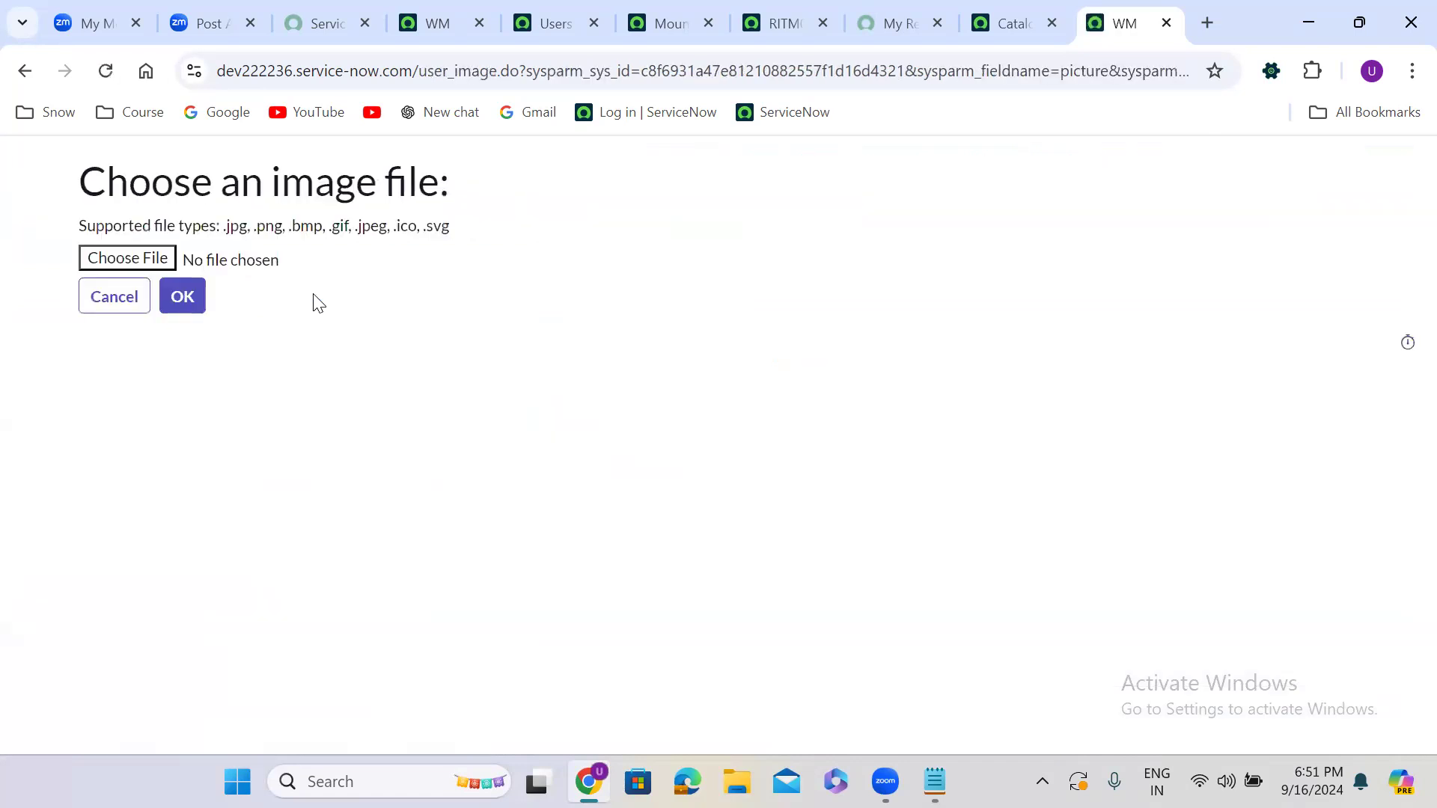
click(142, 258)
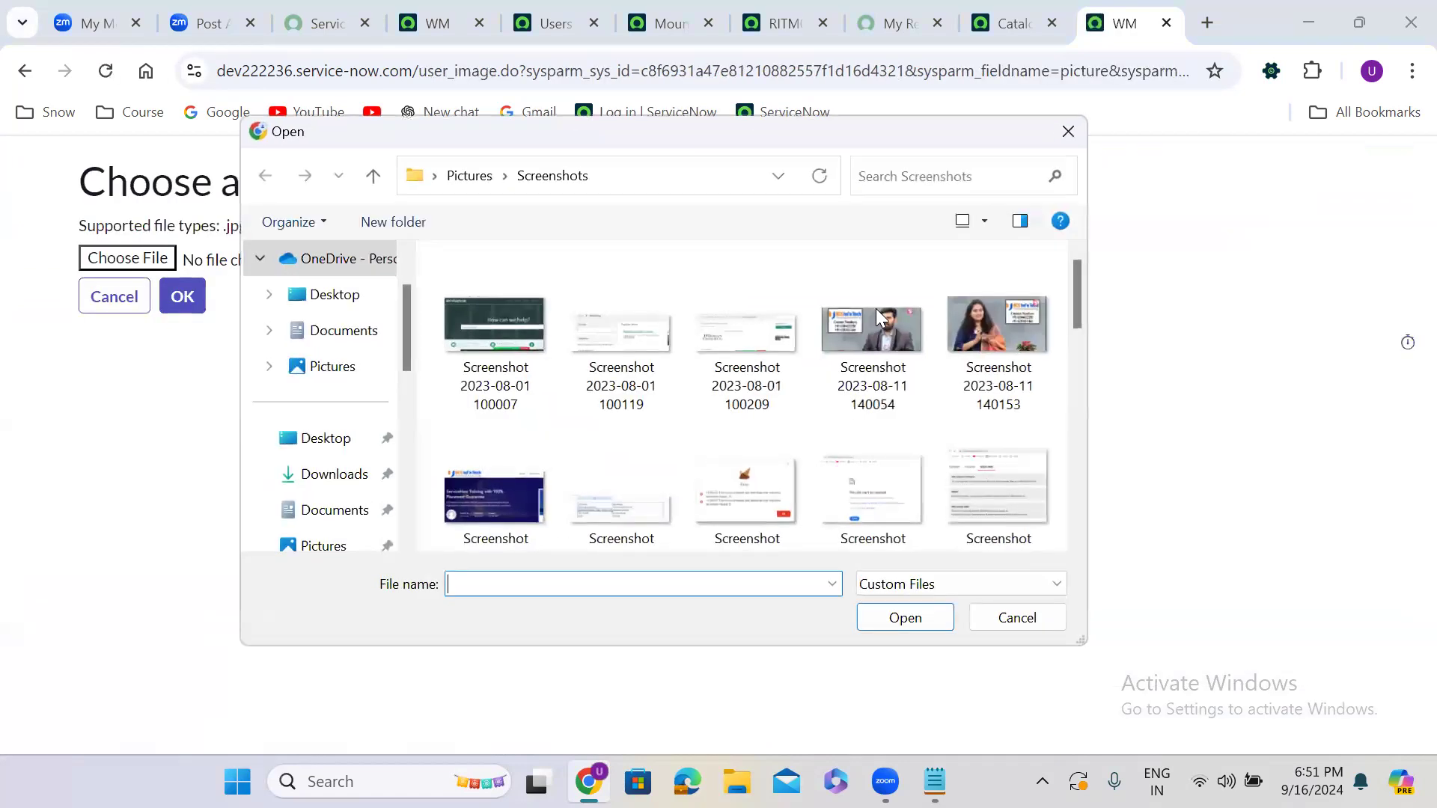
click(896, 328)
click(907, 620)
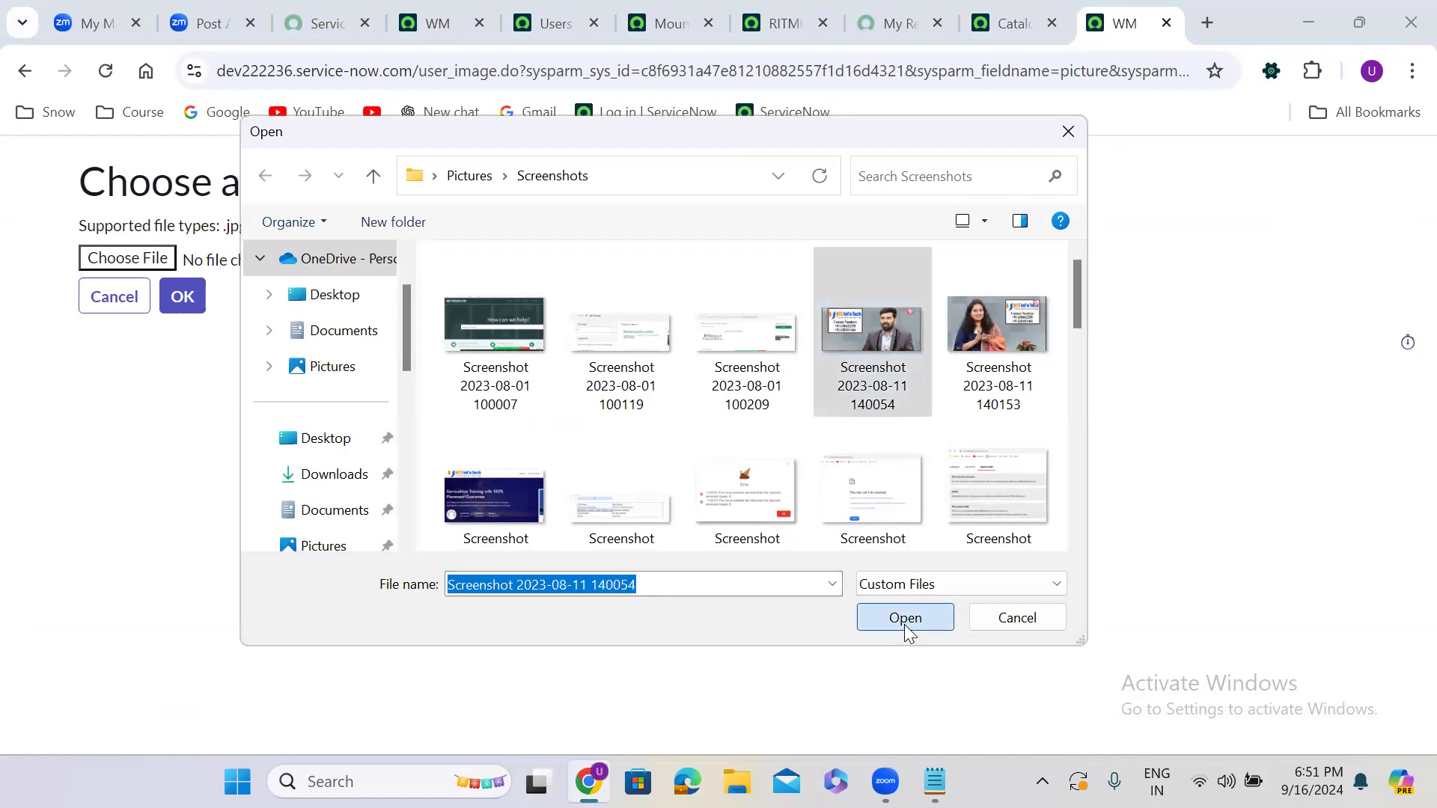
click(181, 299)
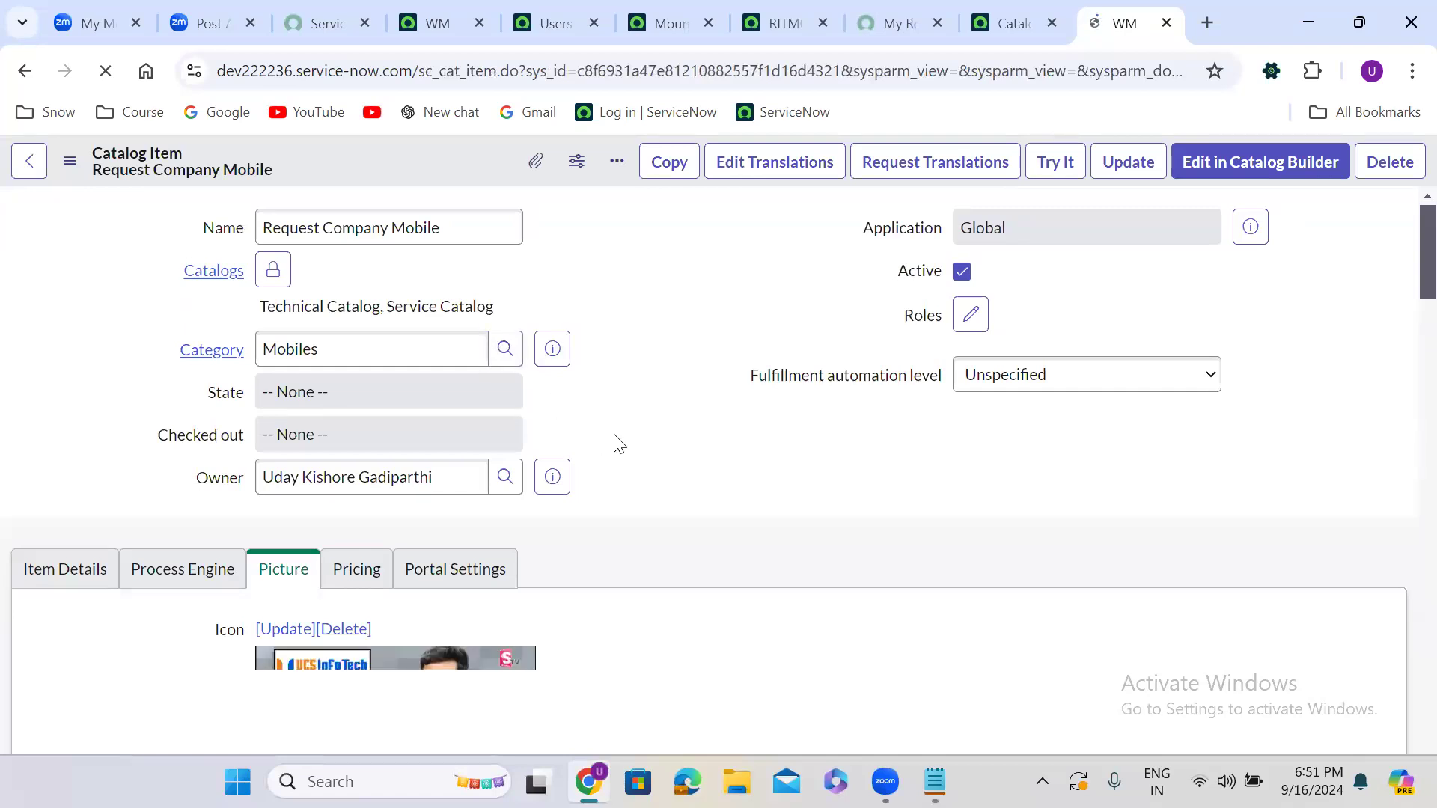
scroll(617, 444, down, 4)
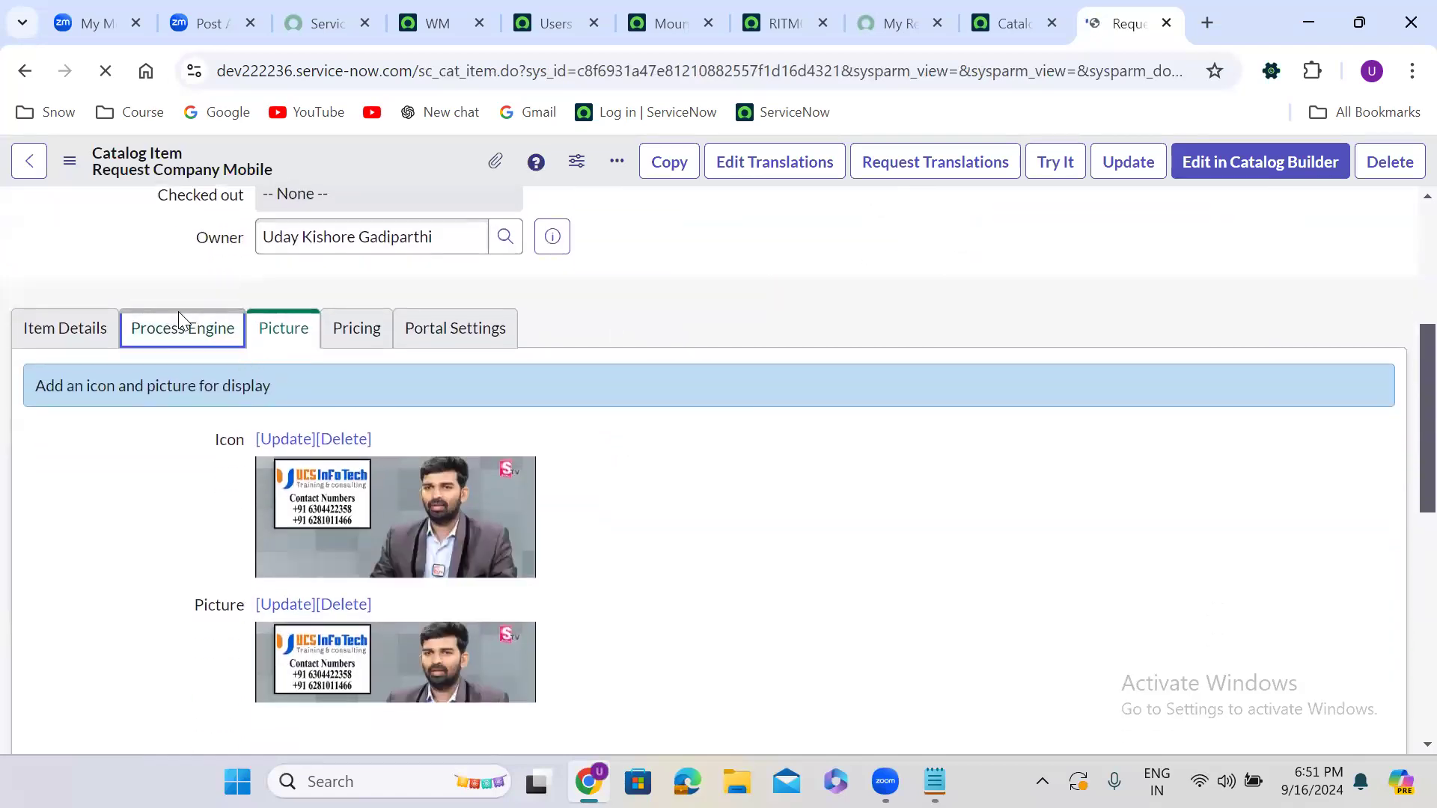
Examine the catalog item's process engine, variable sets, catalog UI policies and catalog client scripts.
click(179, 311)
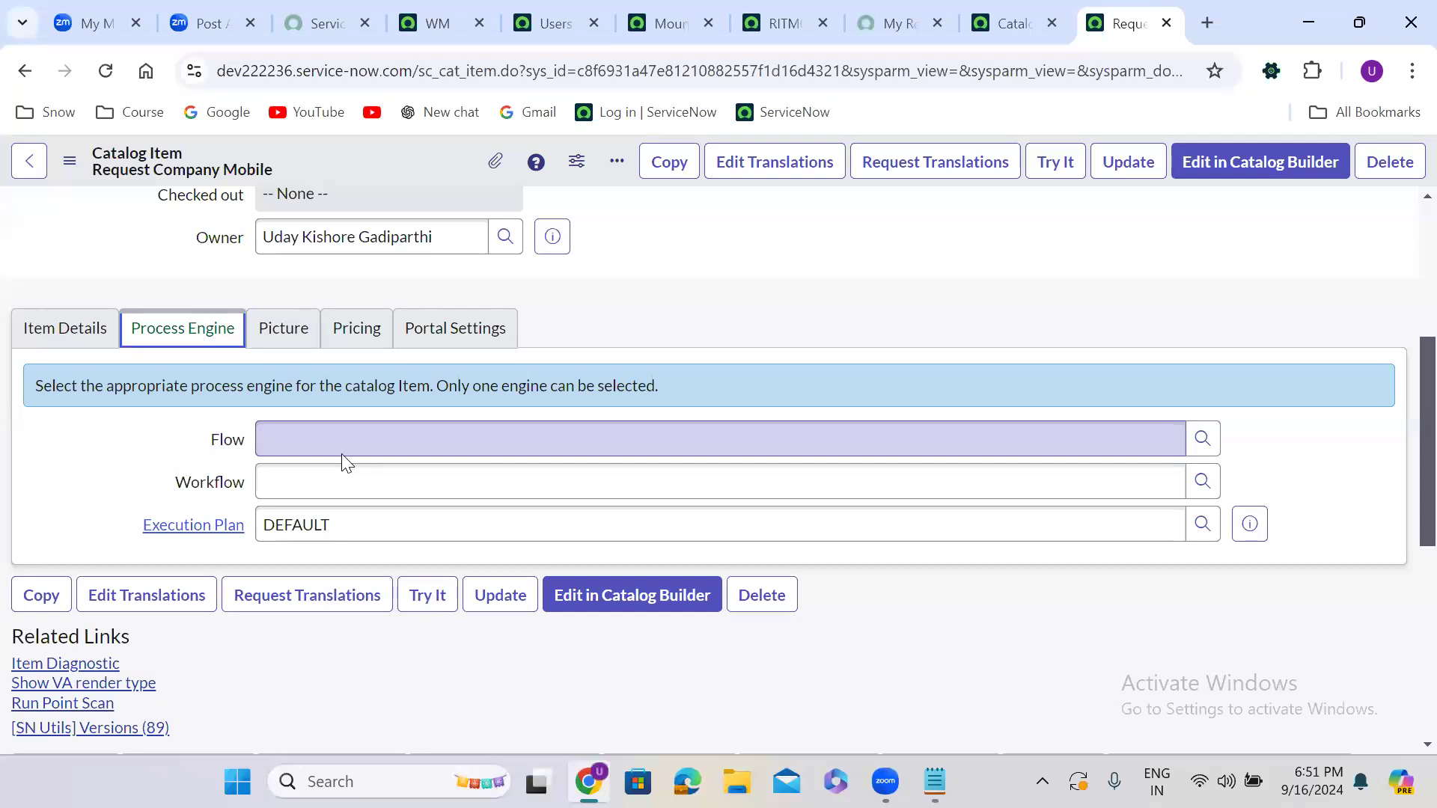
scroll(344, 462, down, 7)
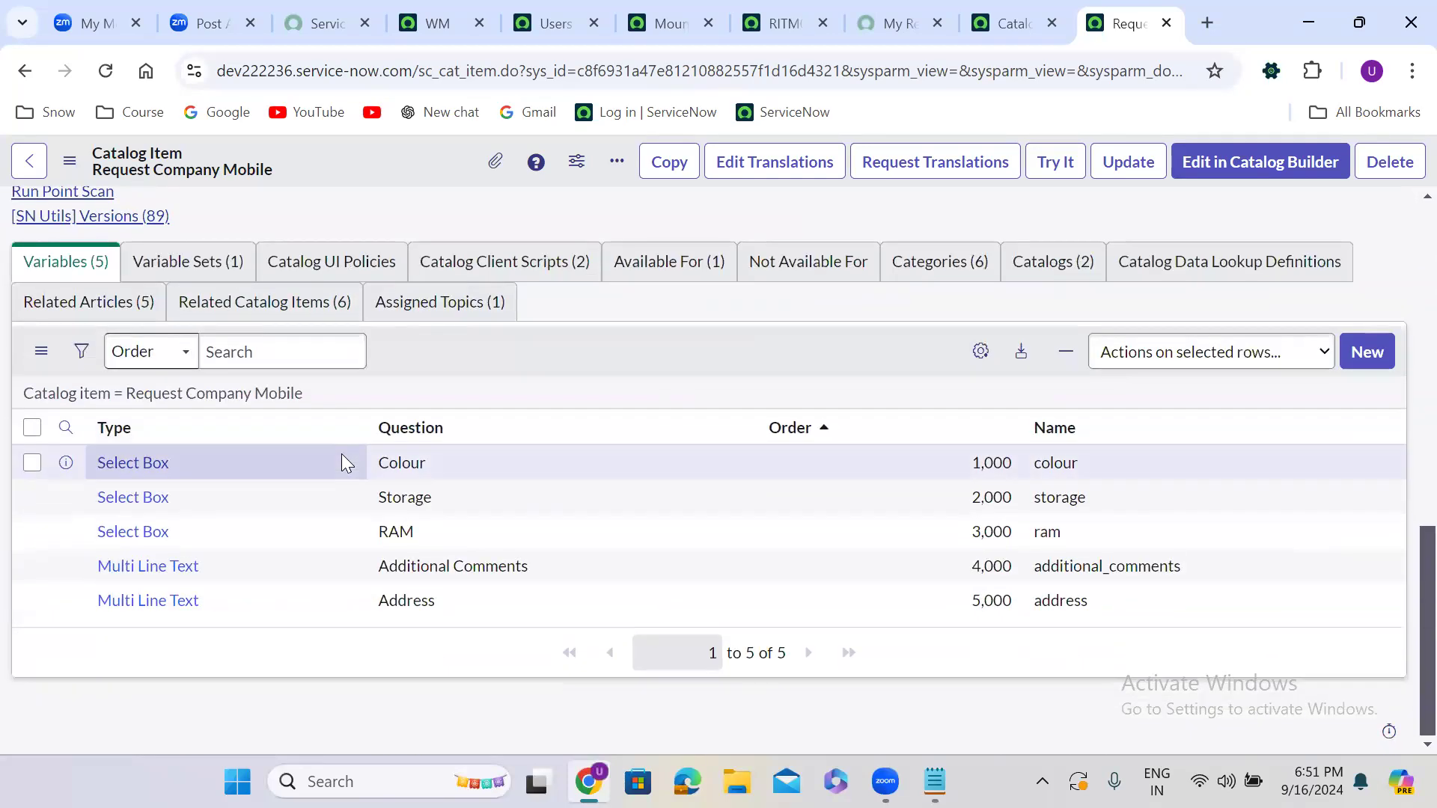
click(188, 245)
click(329, 402)
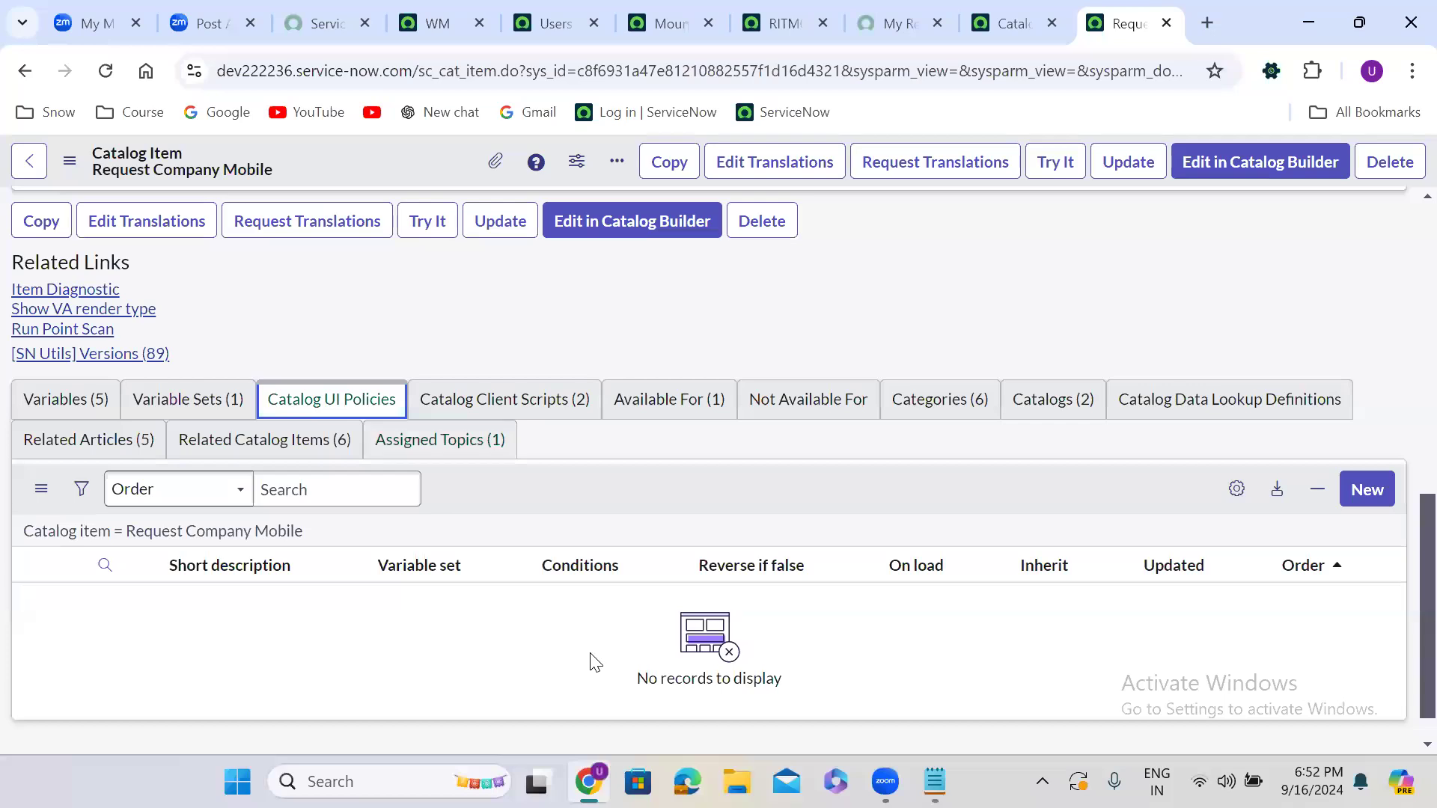
click(365, 359)
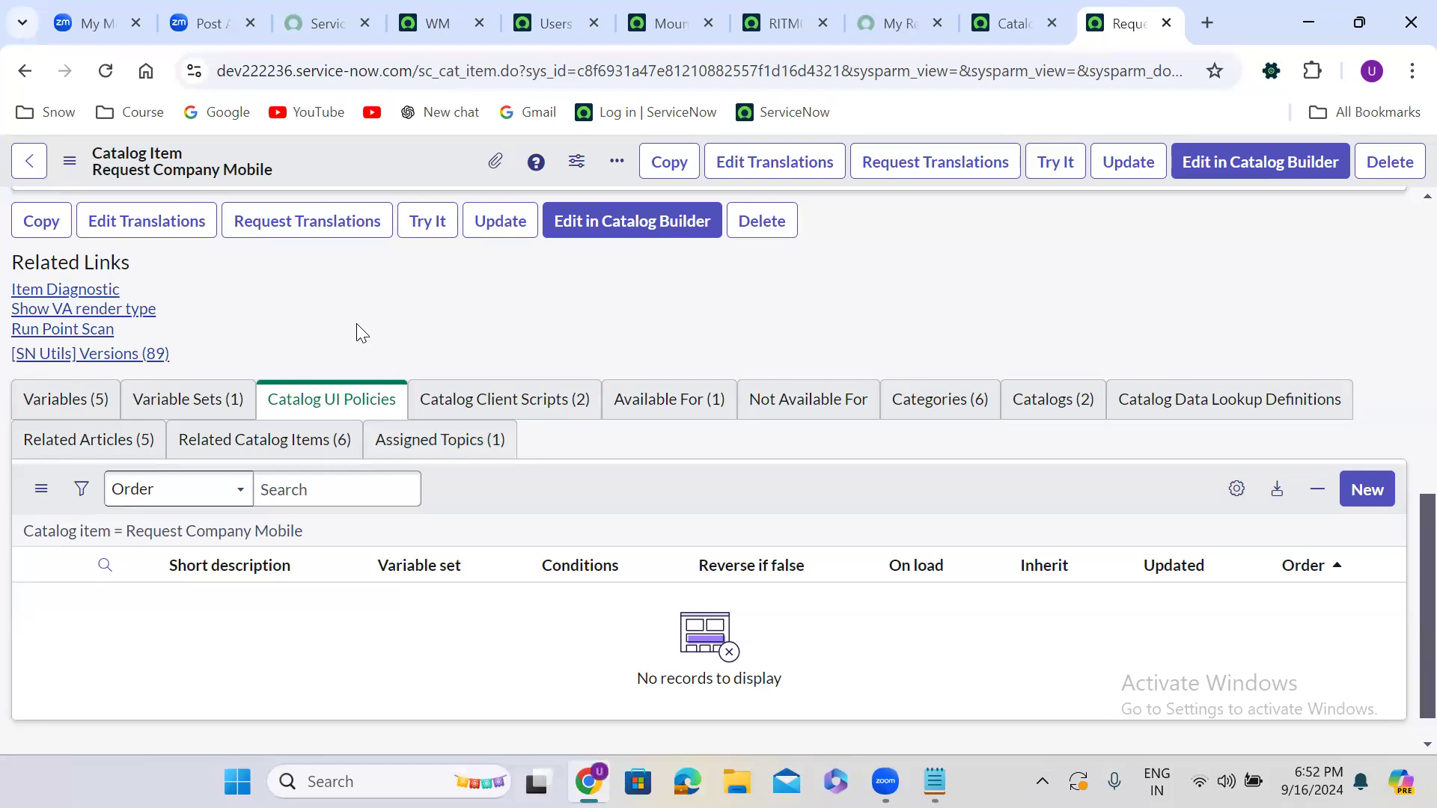
click(503, 398)
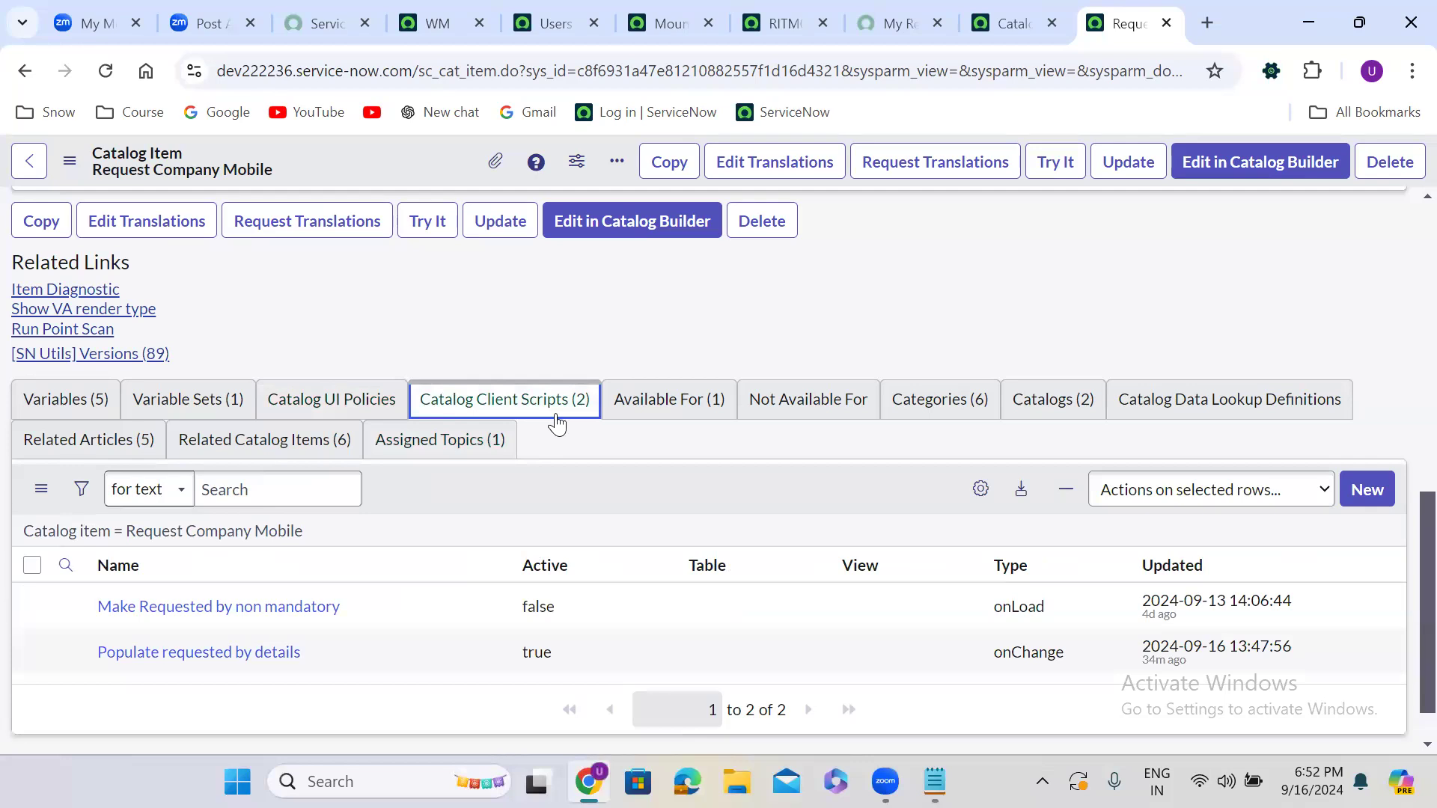
Examine the catalog item's availability, categories, catalogs, data lookup definitions, related articles and related catalog items.
click(651, 423)
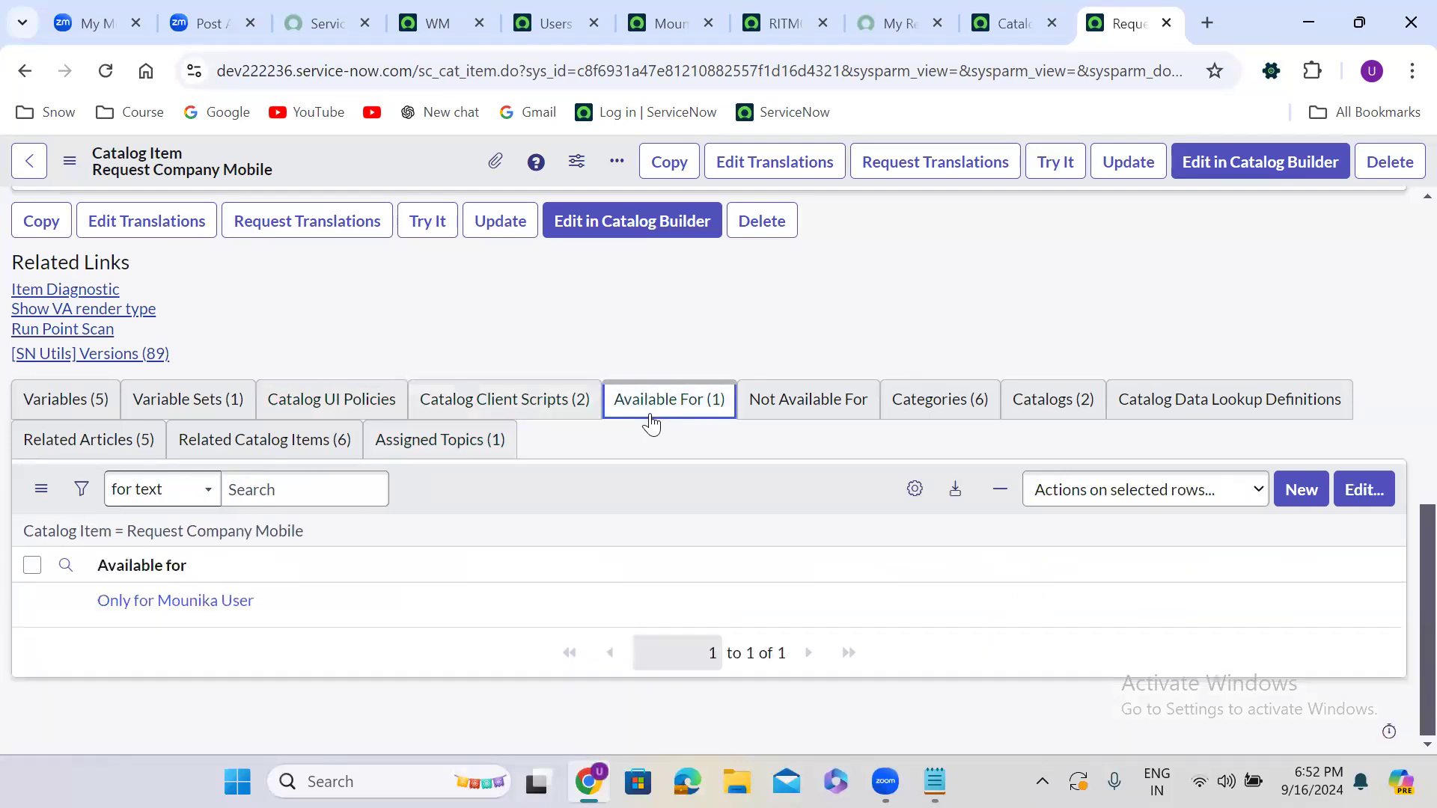
click(852, 399)
click(948, 395)
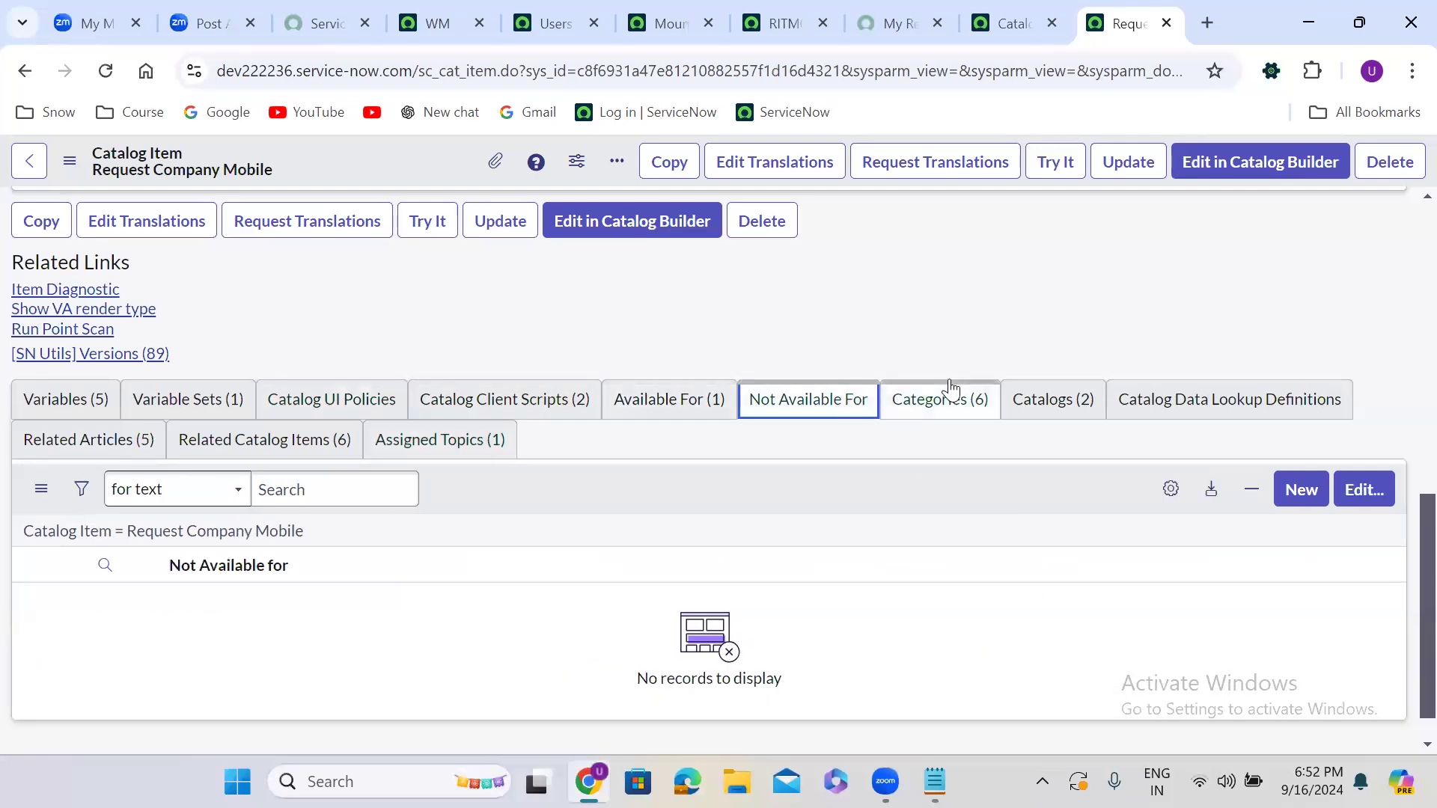
click(1062, 400)
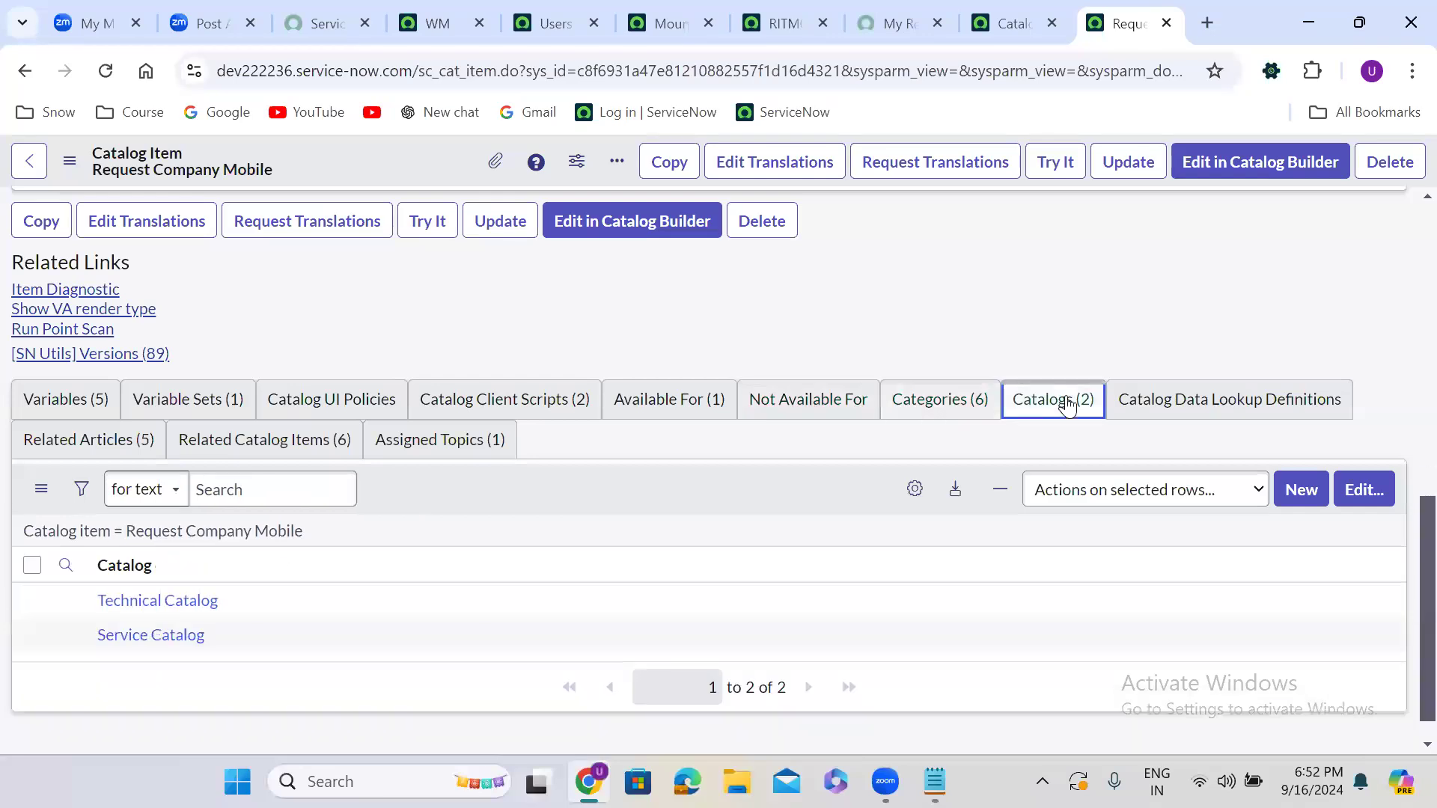
click(1176, 404)
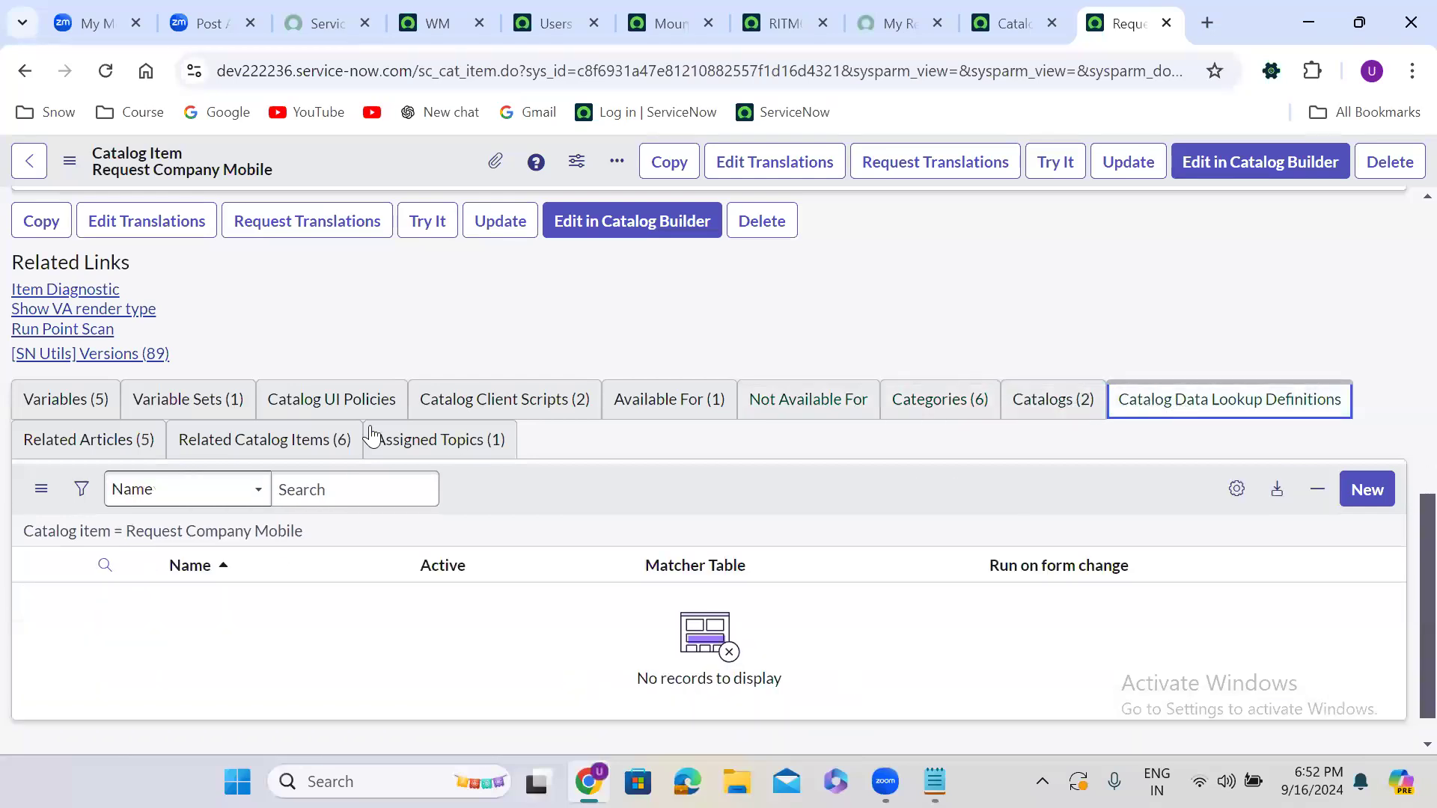
click(34, 448)
click(298, 431)
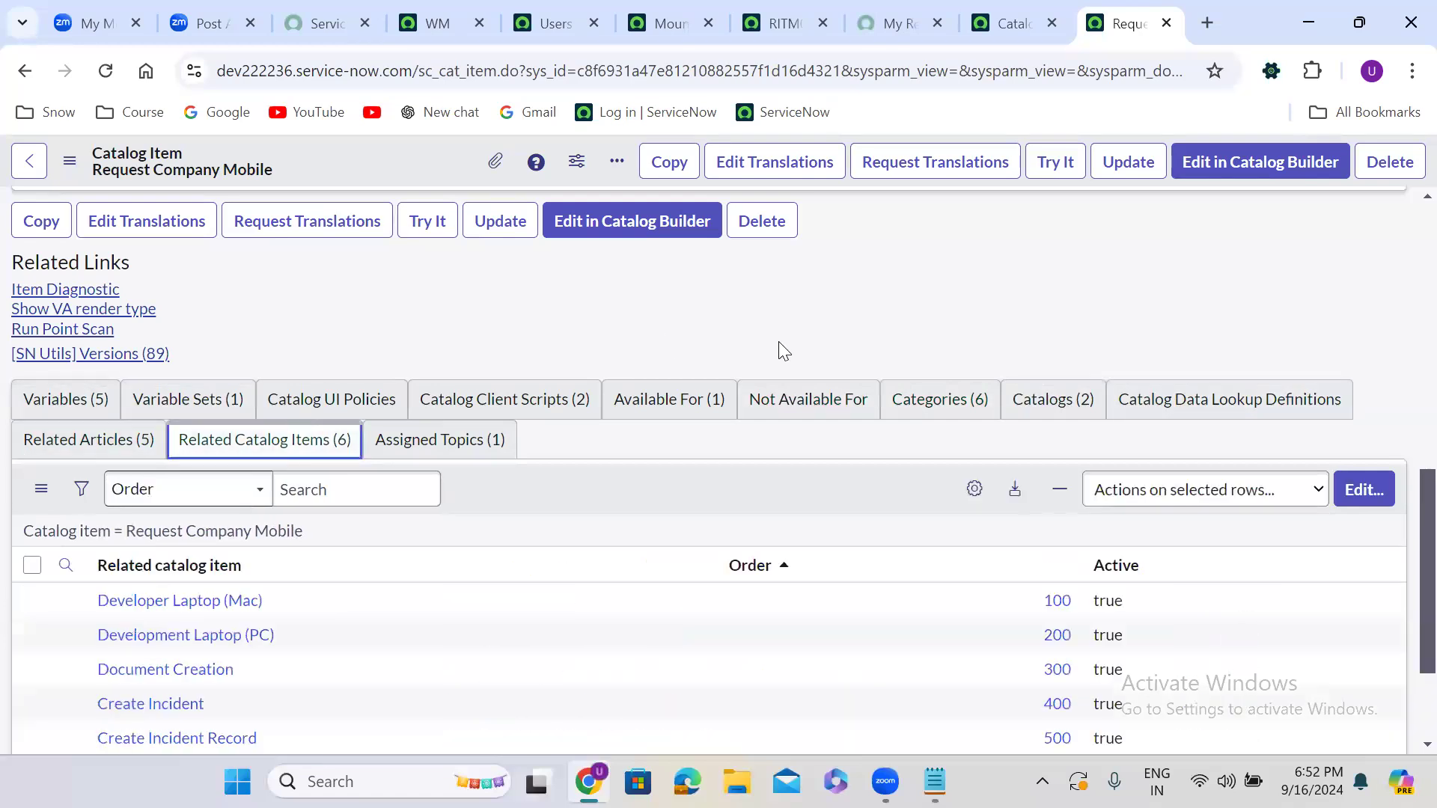
Open the catalog item's portal settings and return from the submitted request to the Request Company Mobile form in the service portal.
scroll(779, 341, up, 6)
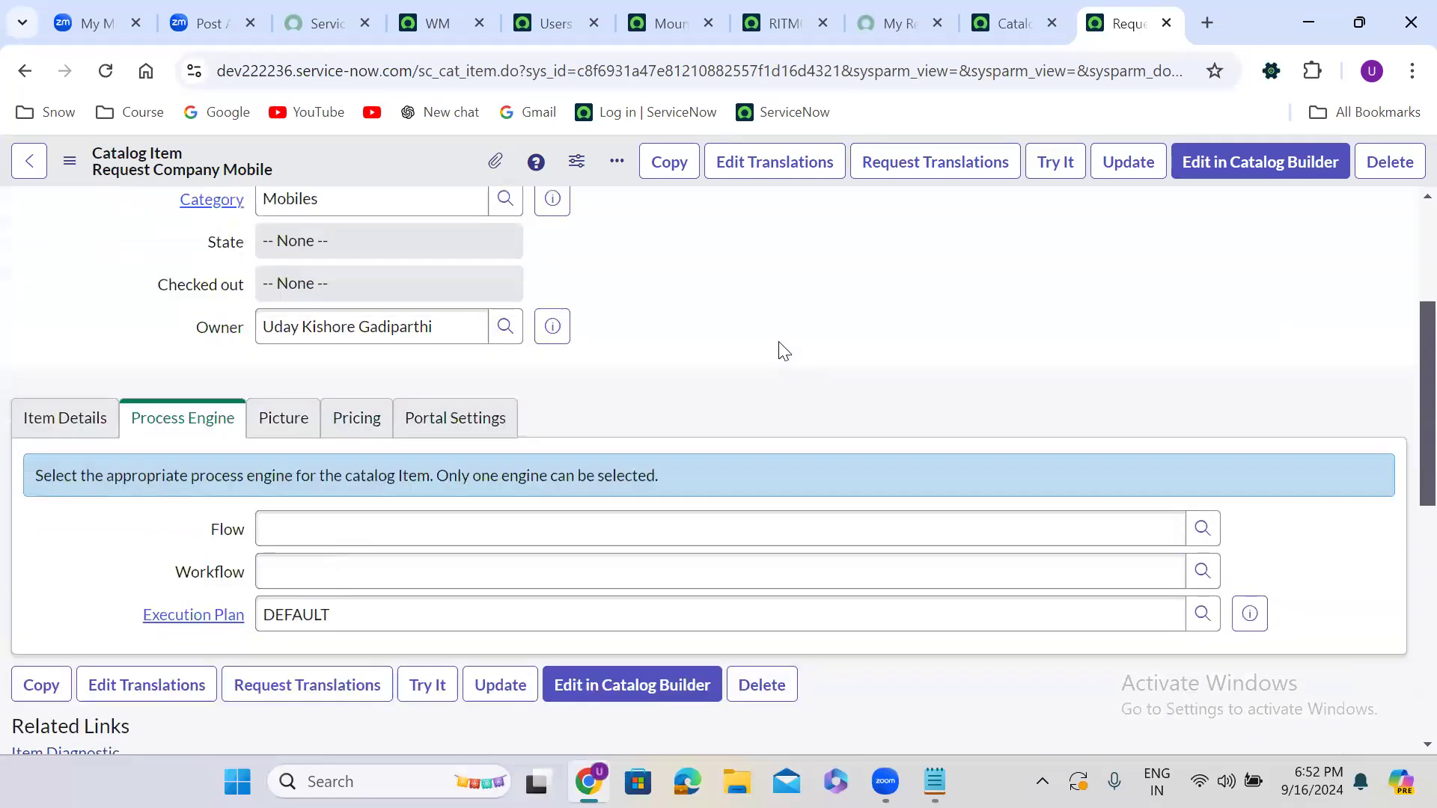
scroll(782, 349, down, 2)
click(501, 313)
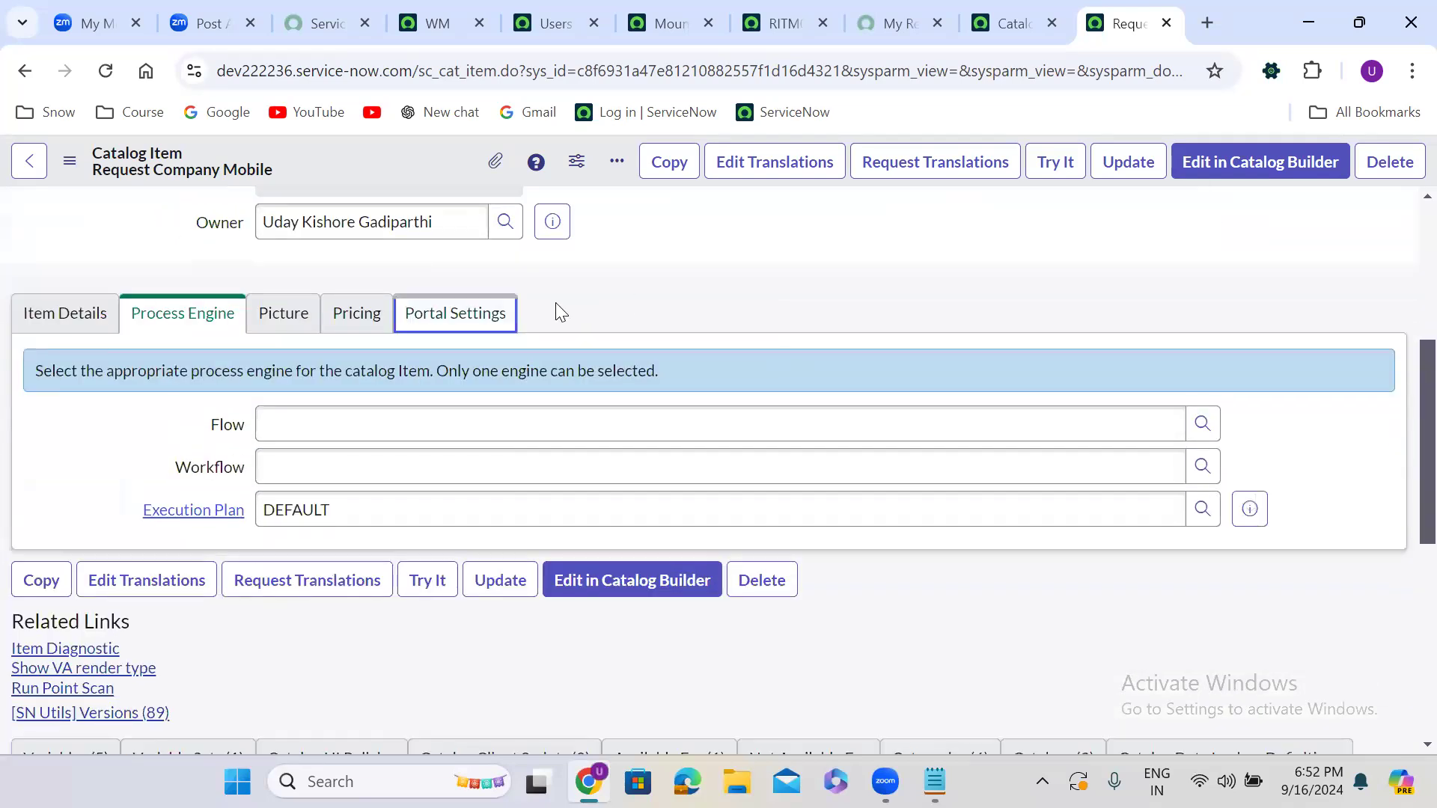
click(890, 24)
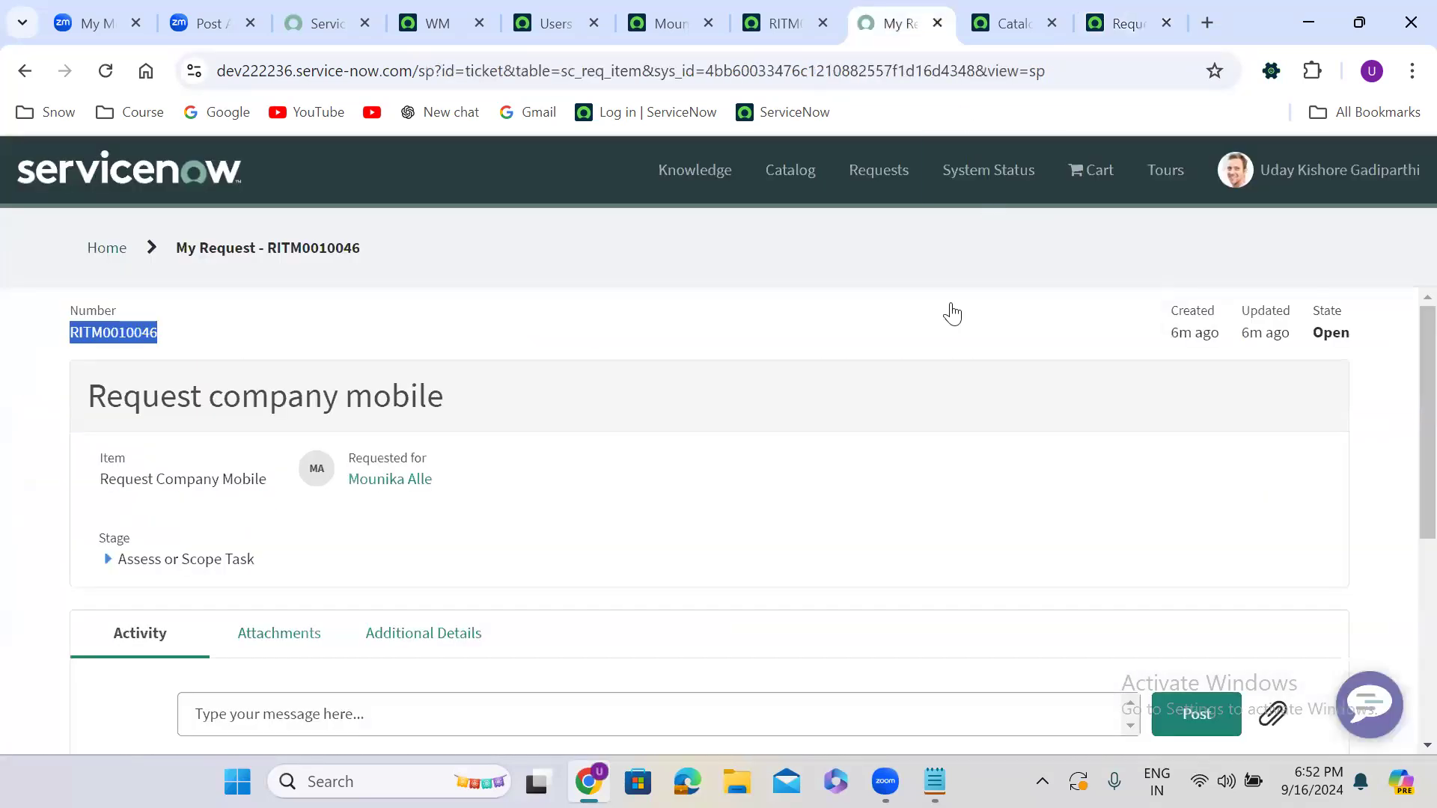
click(9, 72)
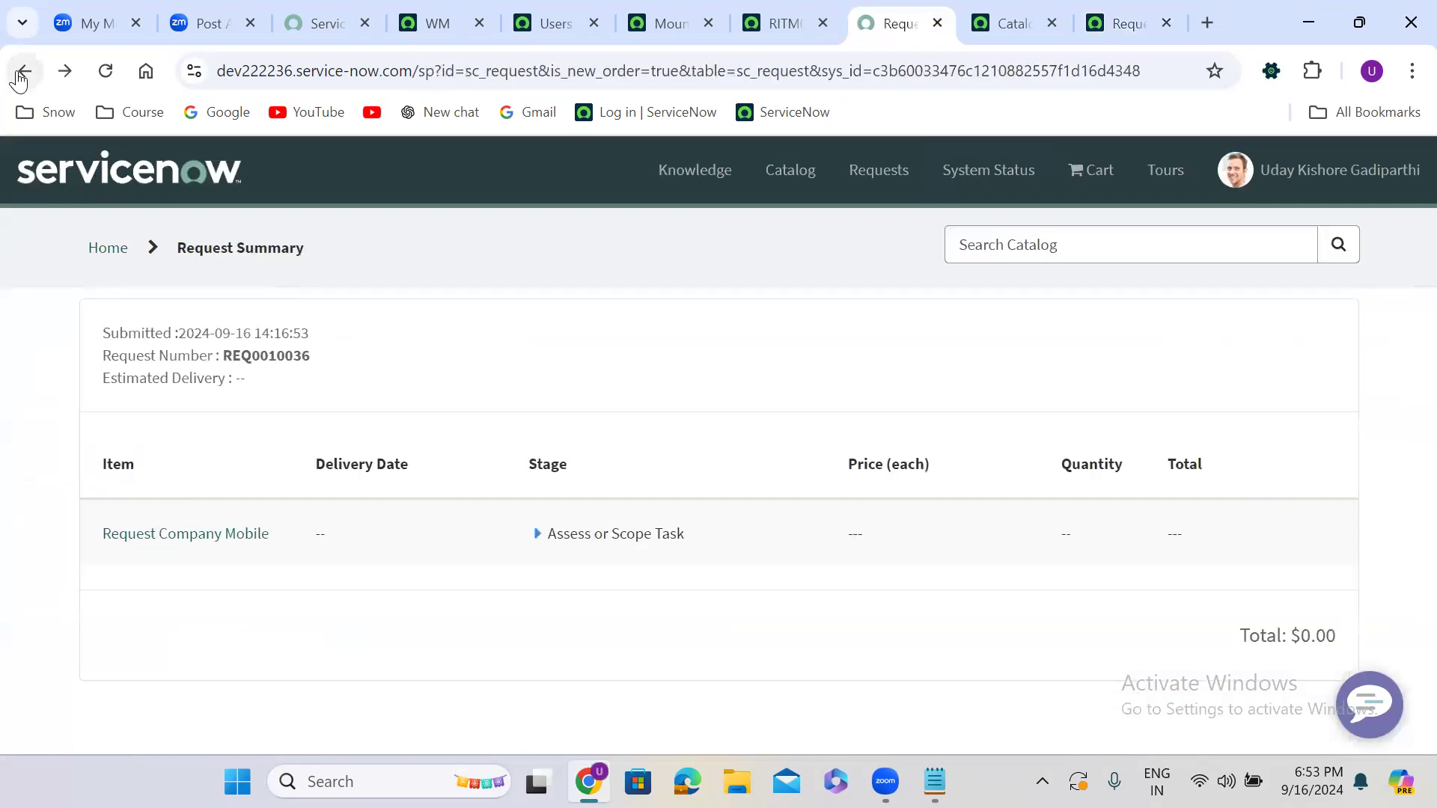
click(19, 77)
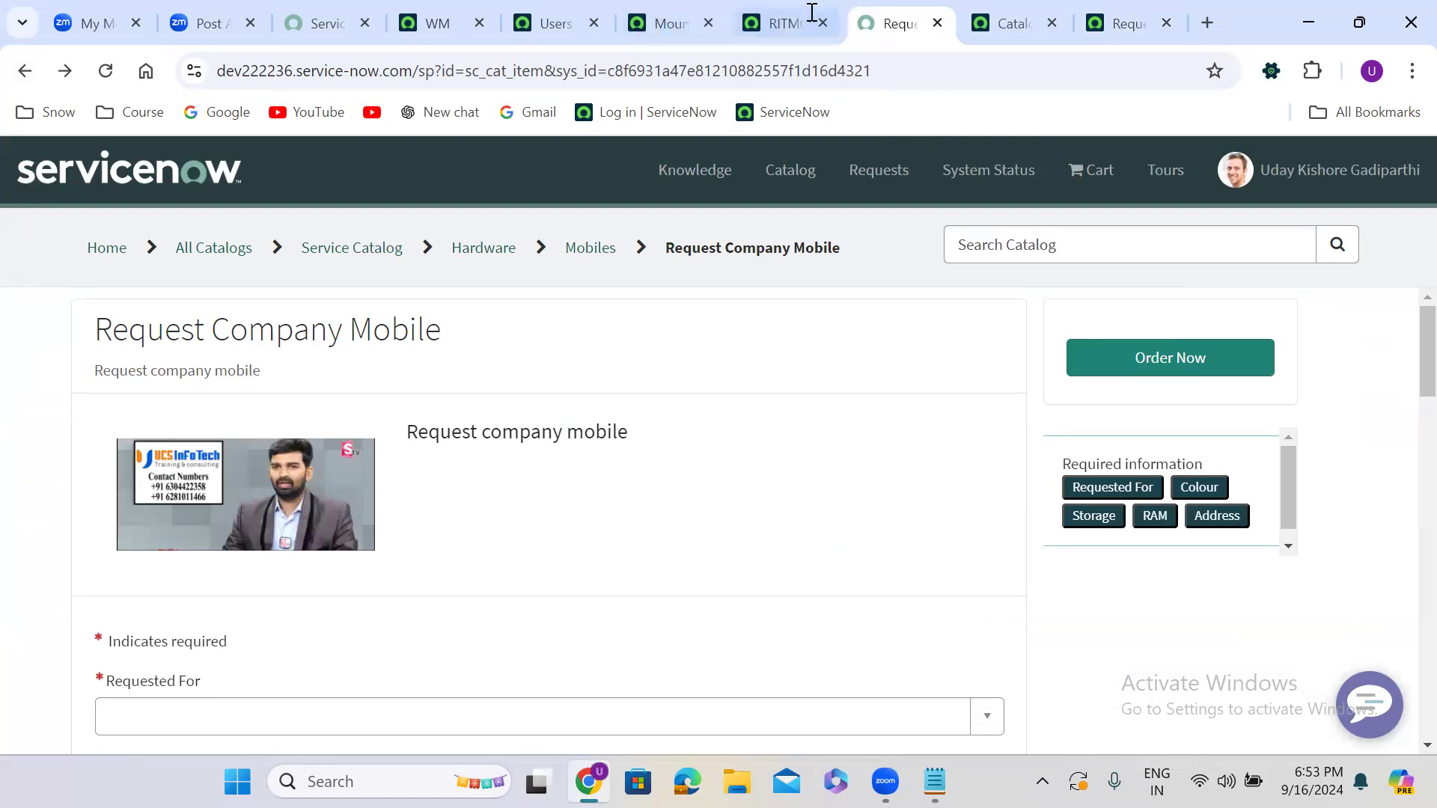
Set the catalog item's request method to Request, save the record and reload the item's portal page to check it.
click(1080, 18)
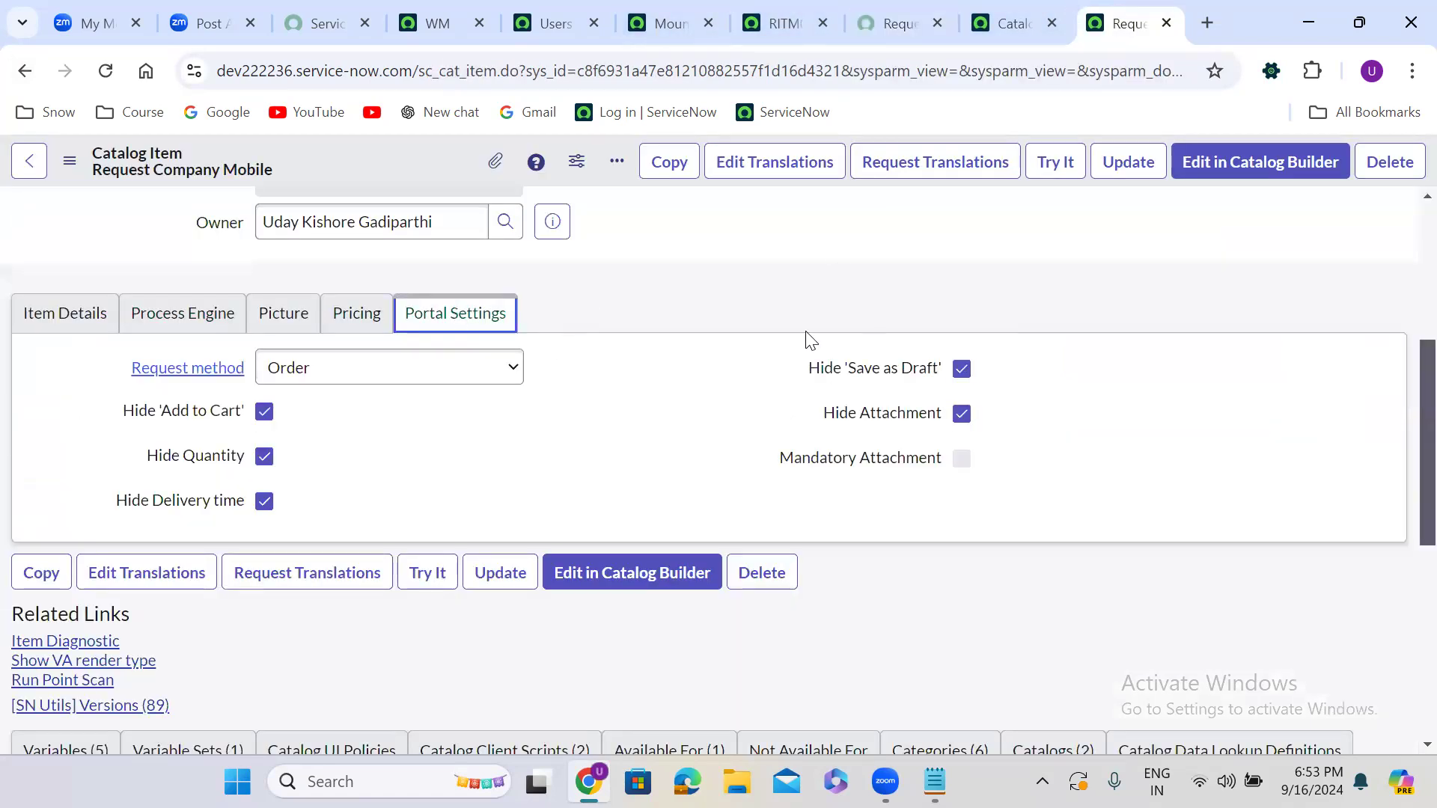
click(369, 369)
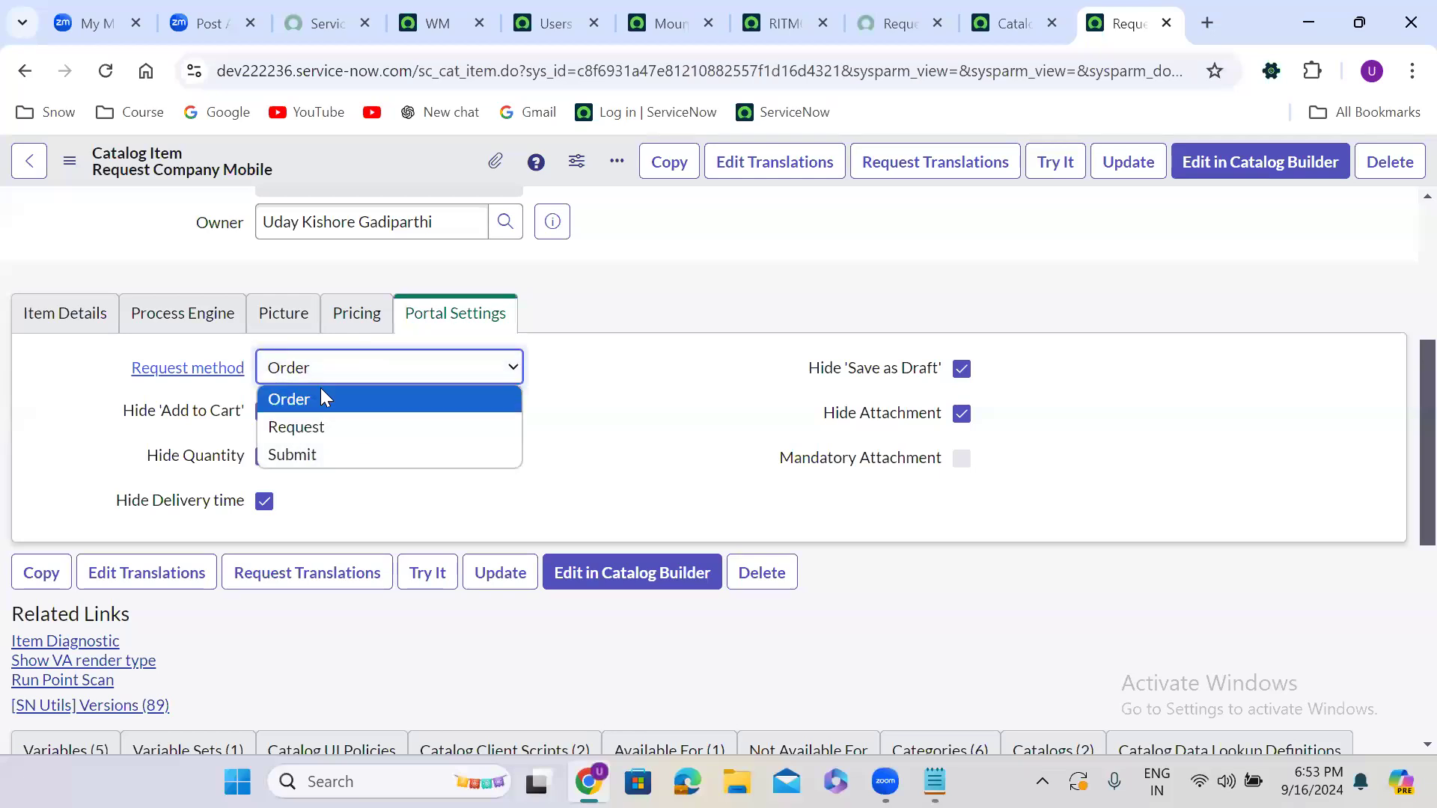
click(325, 425)
click(264, 502)
click(264, 502)
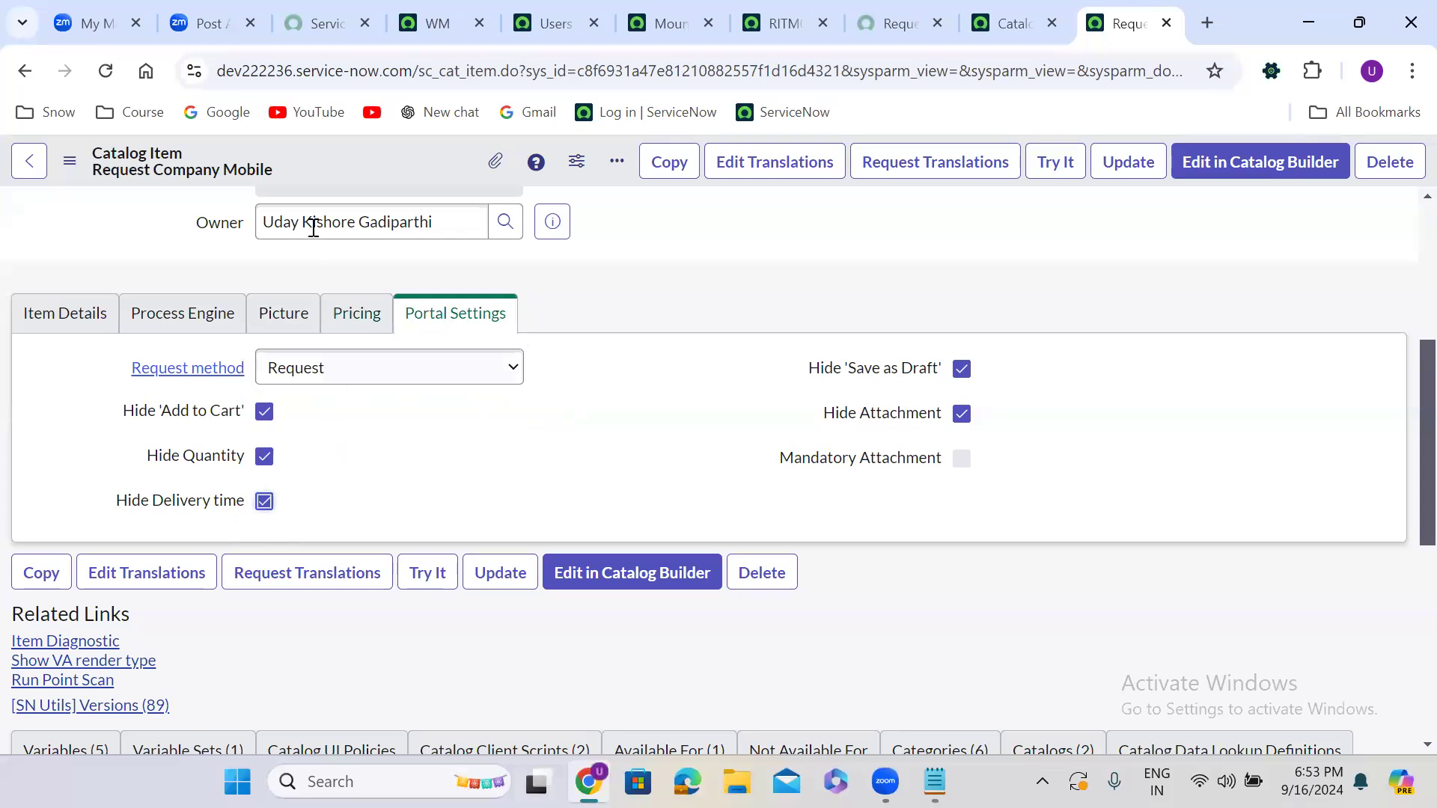
right_click(337, 152)
click(366, 171)
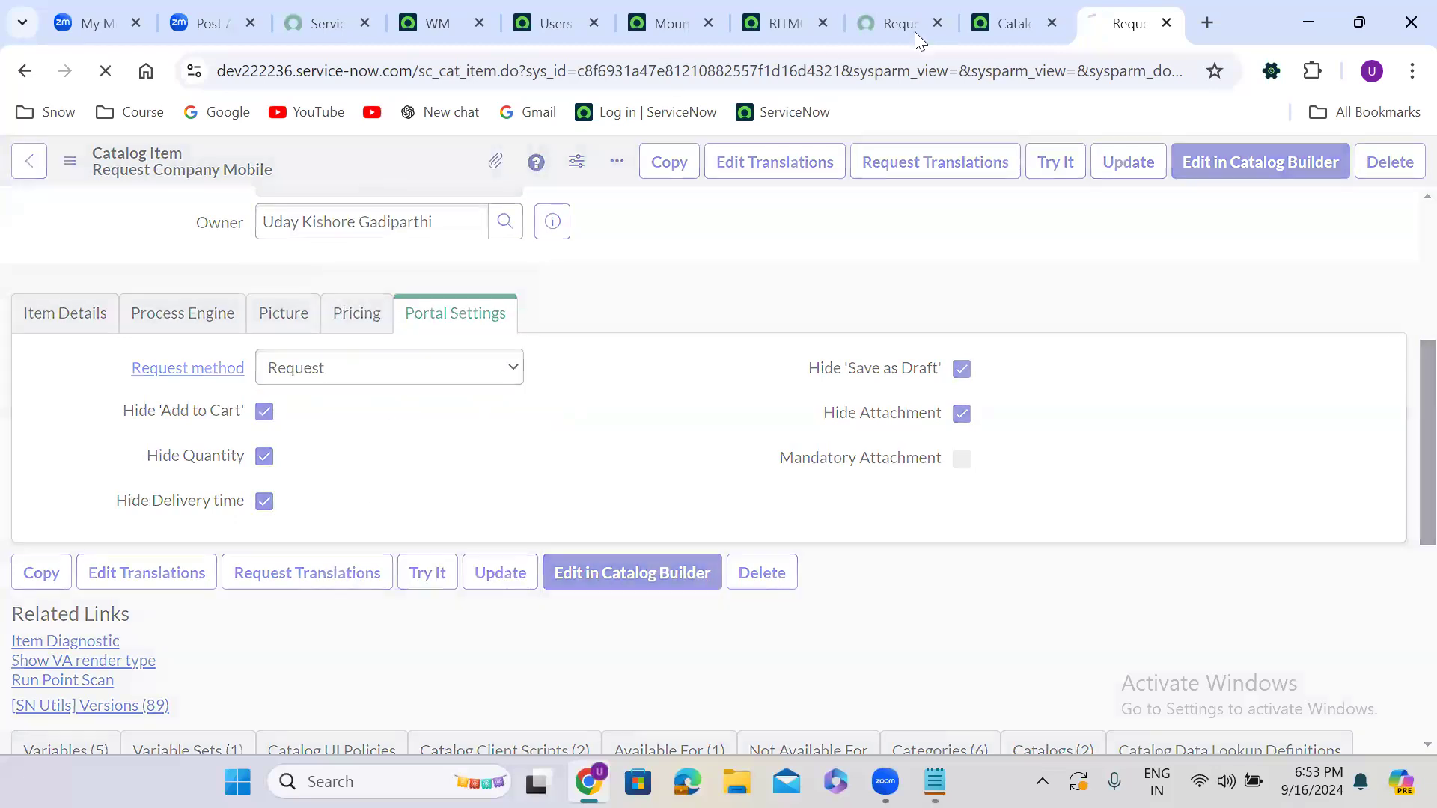
click(895, 21)
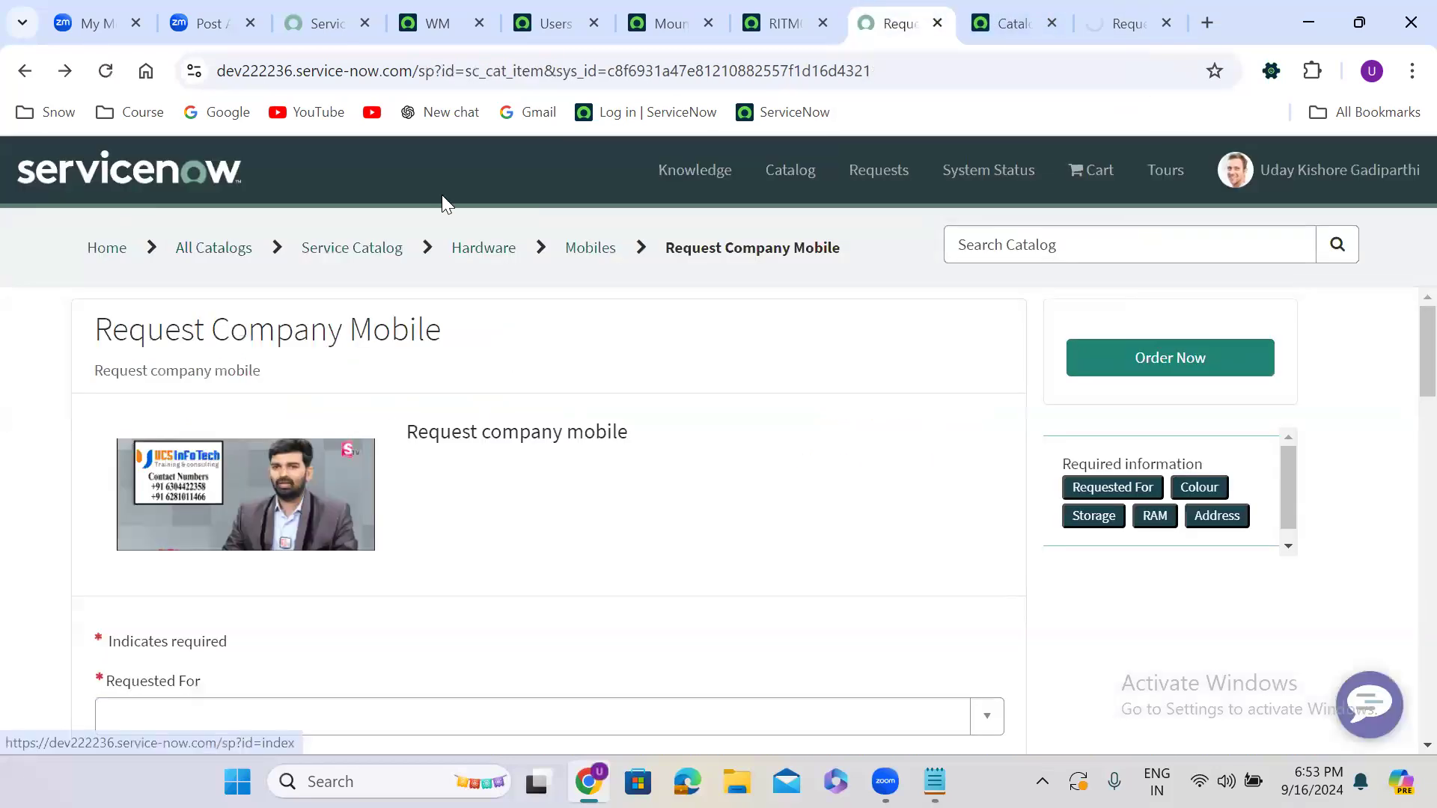
click(104, 70)
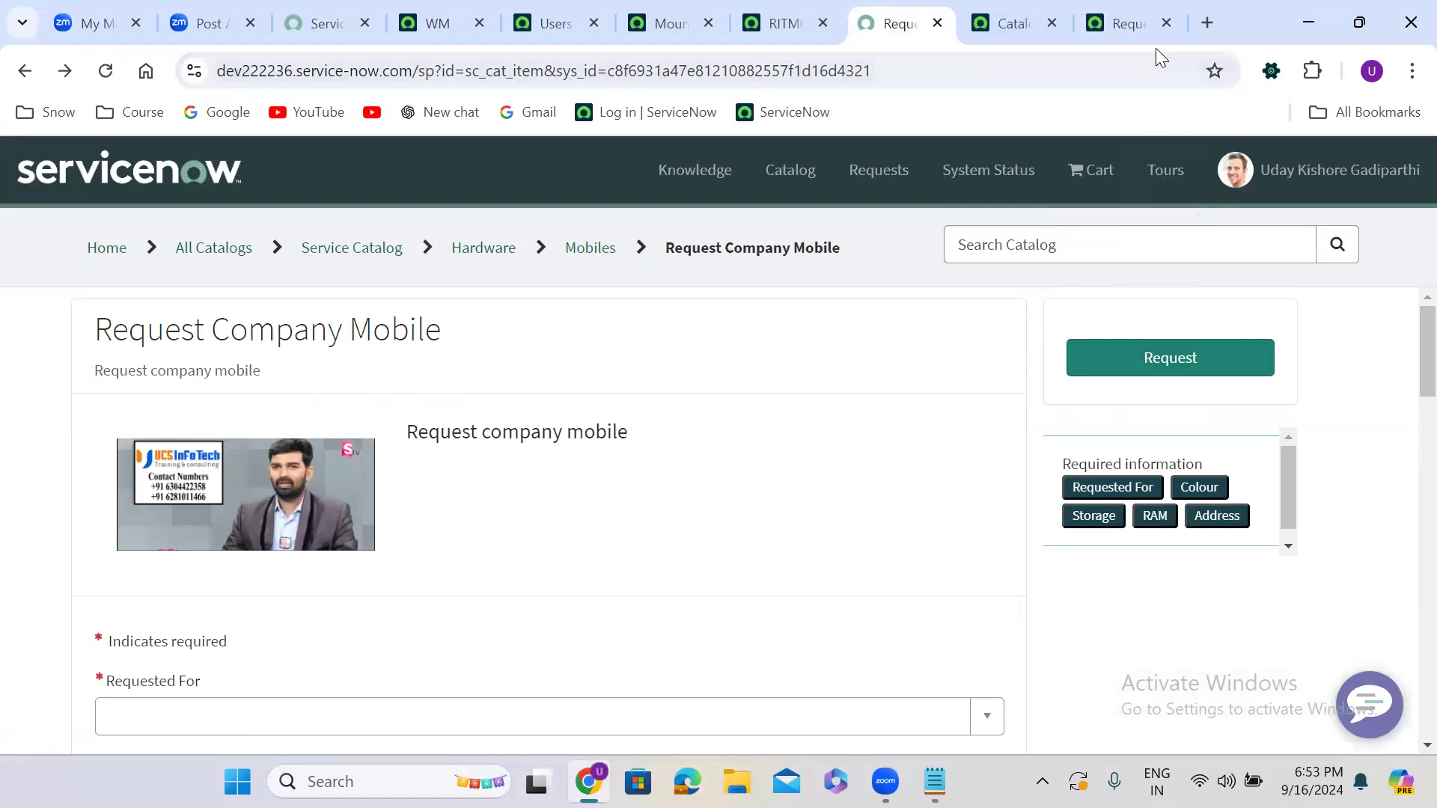
Set the request method in the catalog item's portal settings to Submit and save the record.
click(1123, 21)
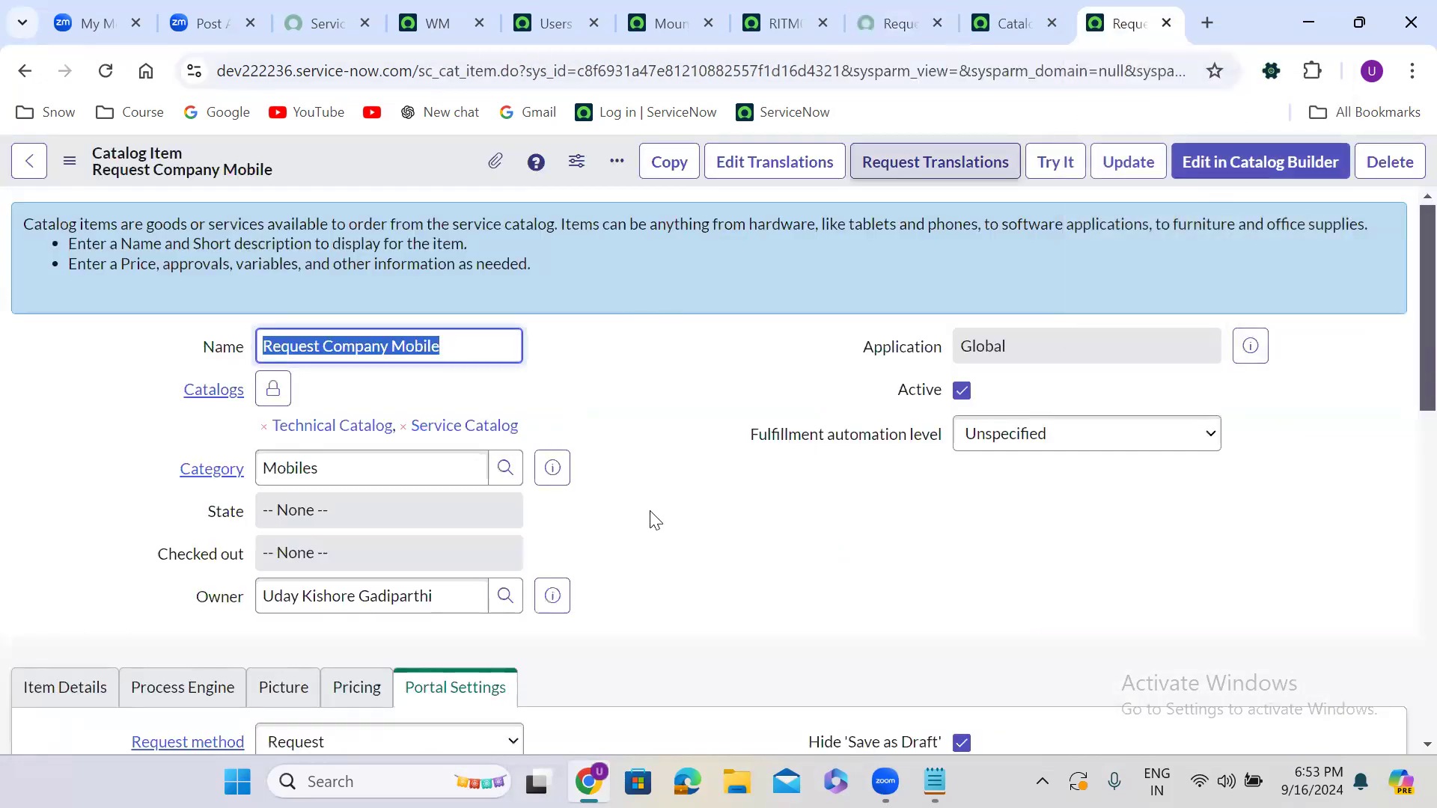
scroll(648, 516, down, 4)
click(353, 483)
click(323, 557)
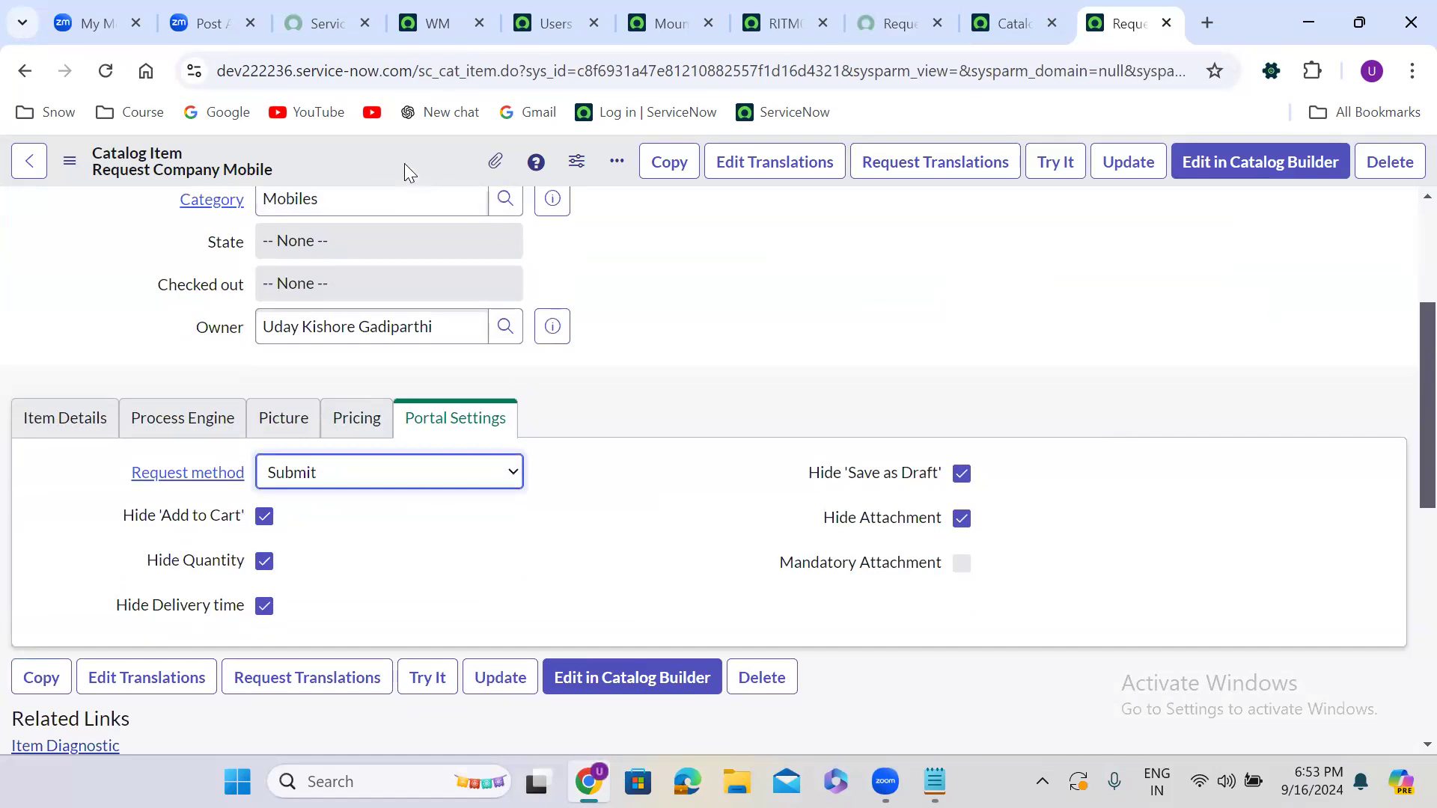
right_click(404, 164)
click(447, 174)
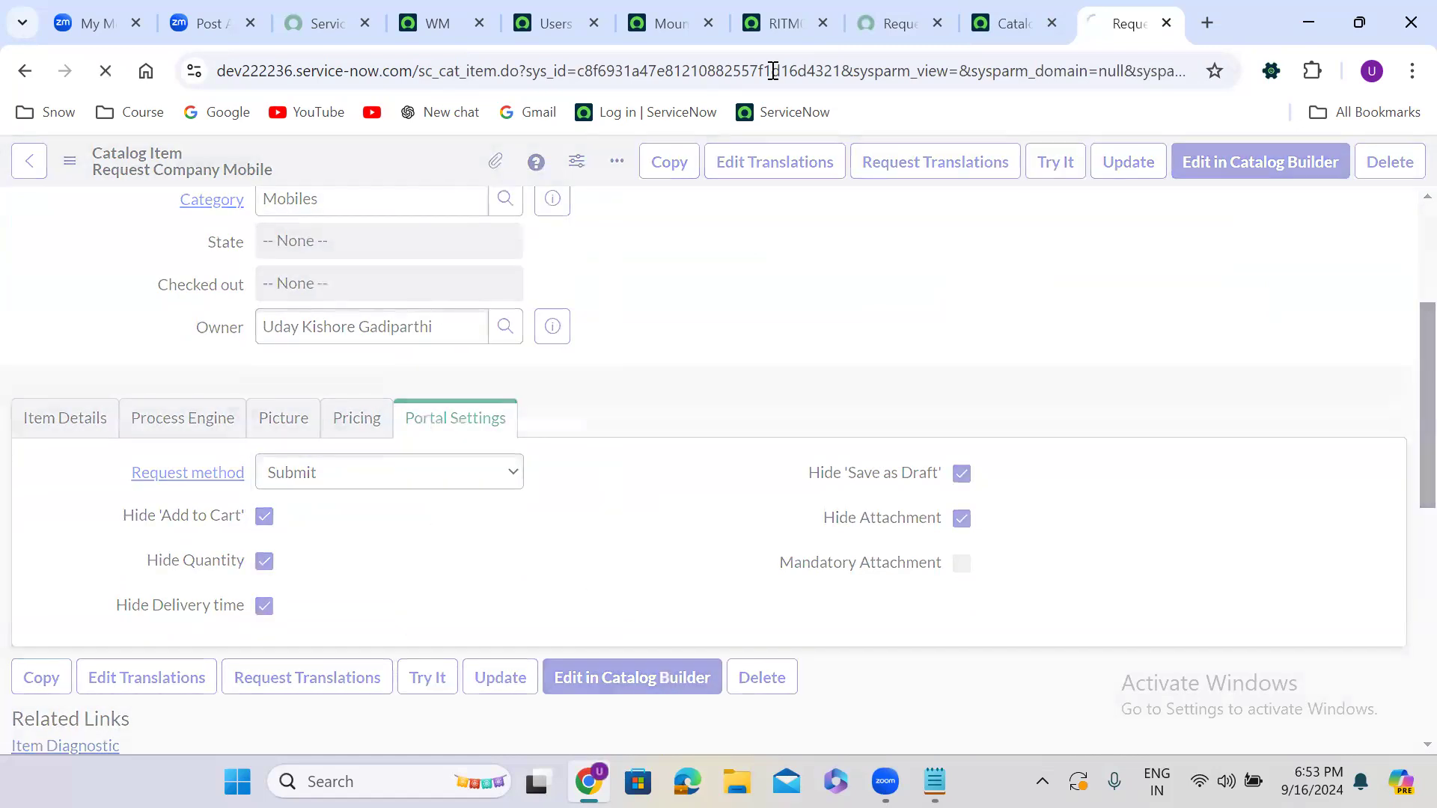
Reload the Request Company Mobile portal page and examine its order button, form fields and related items.
click(907, 12)
click(107, 72)
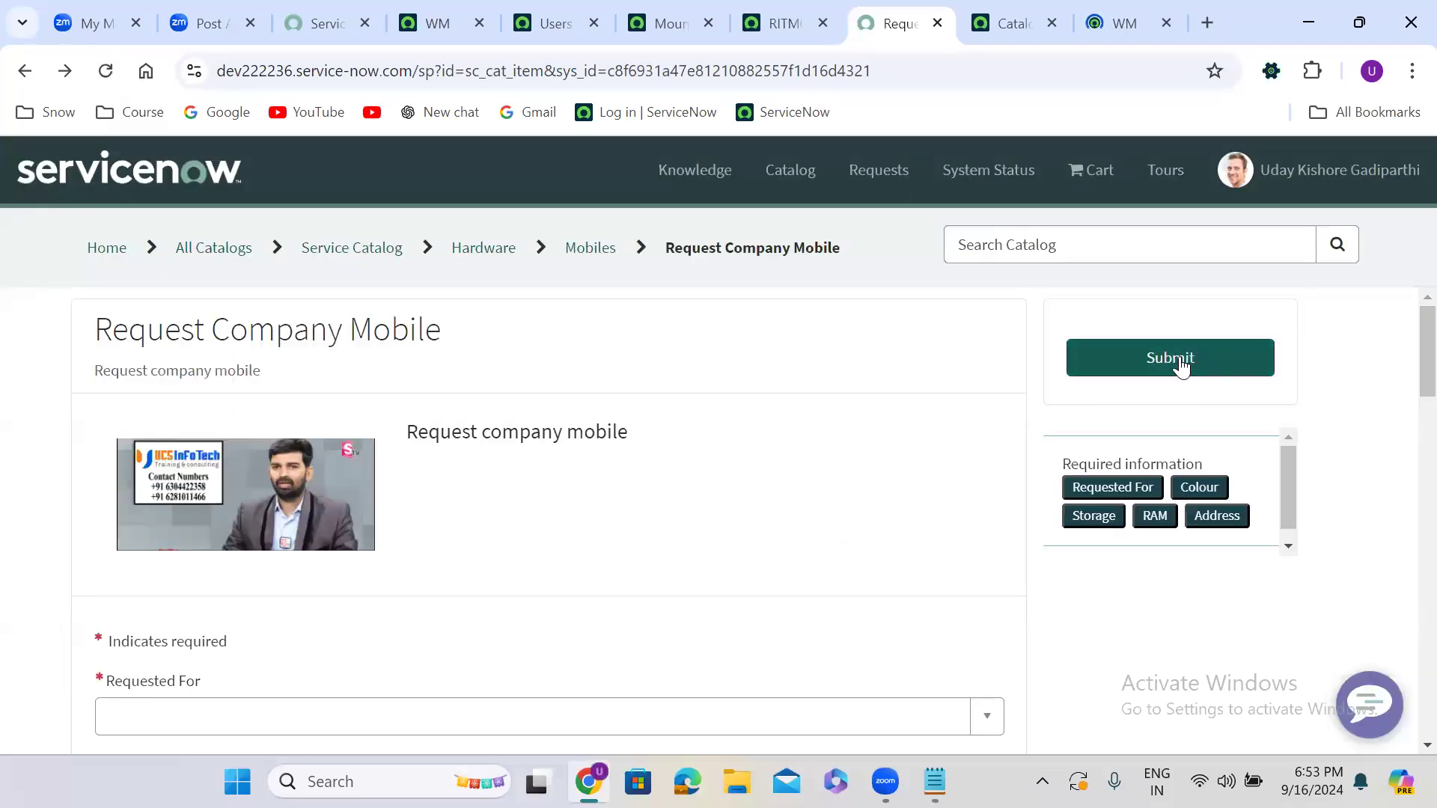
scroll(607, 491, down, 6)
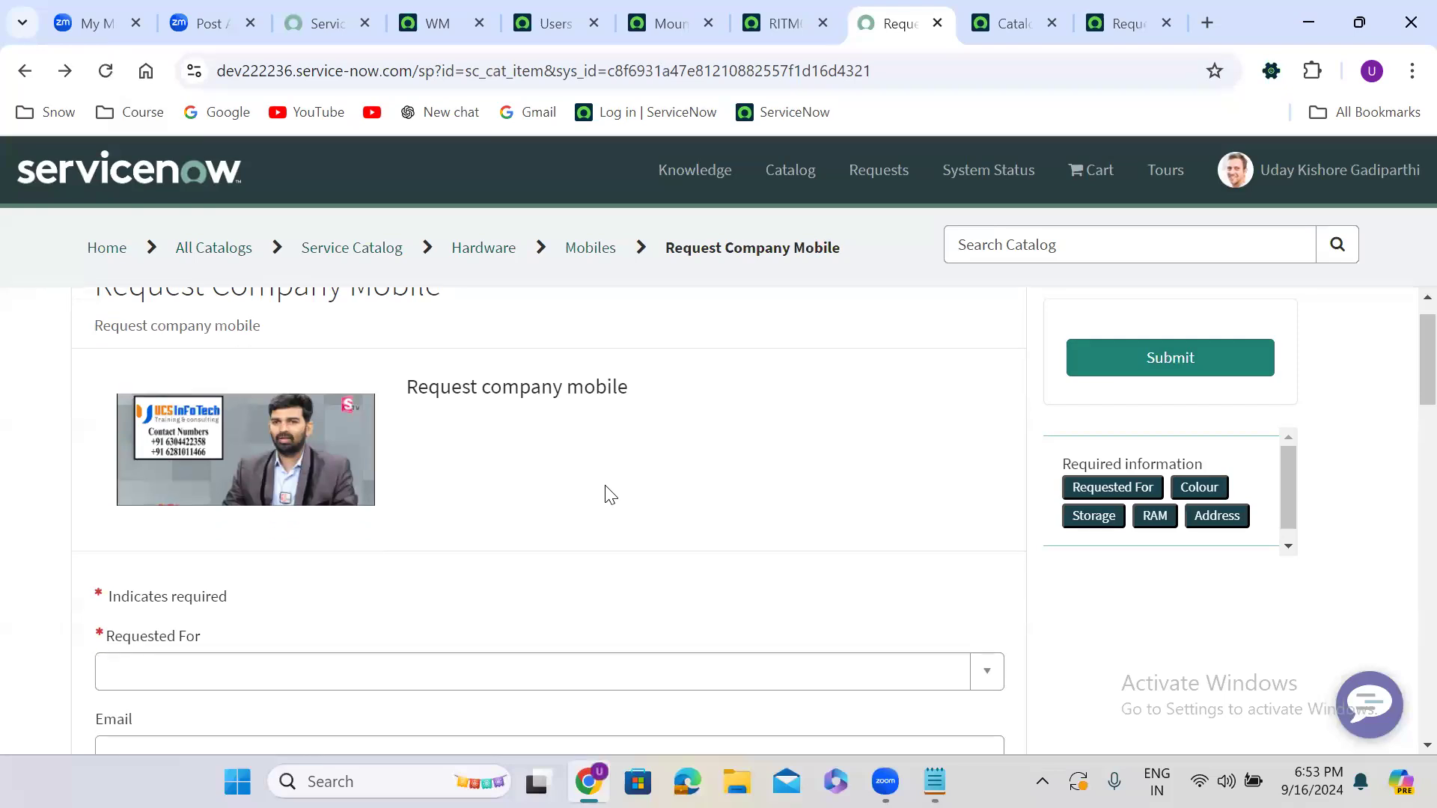
scroll(606, 488, down, 8)
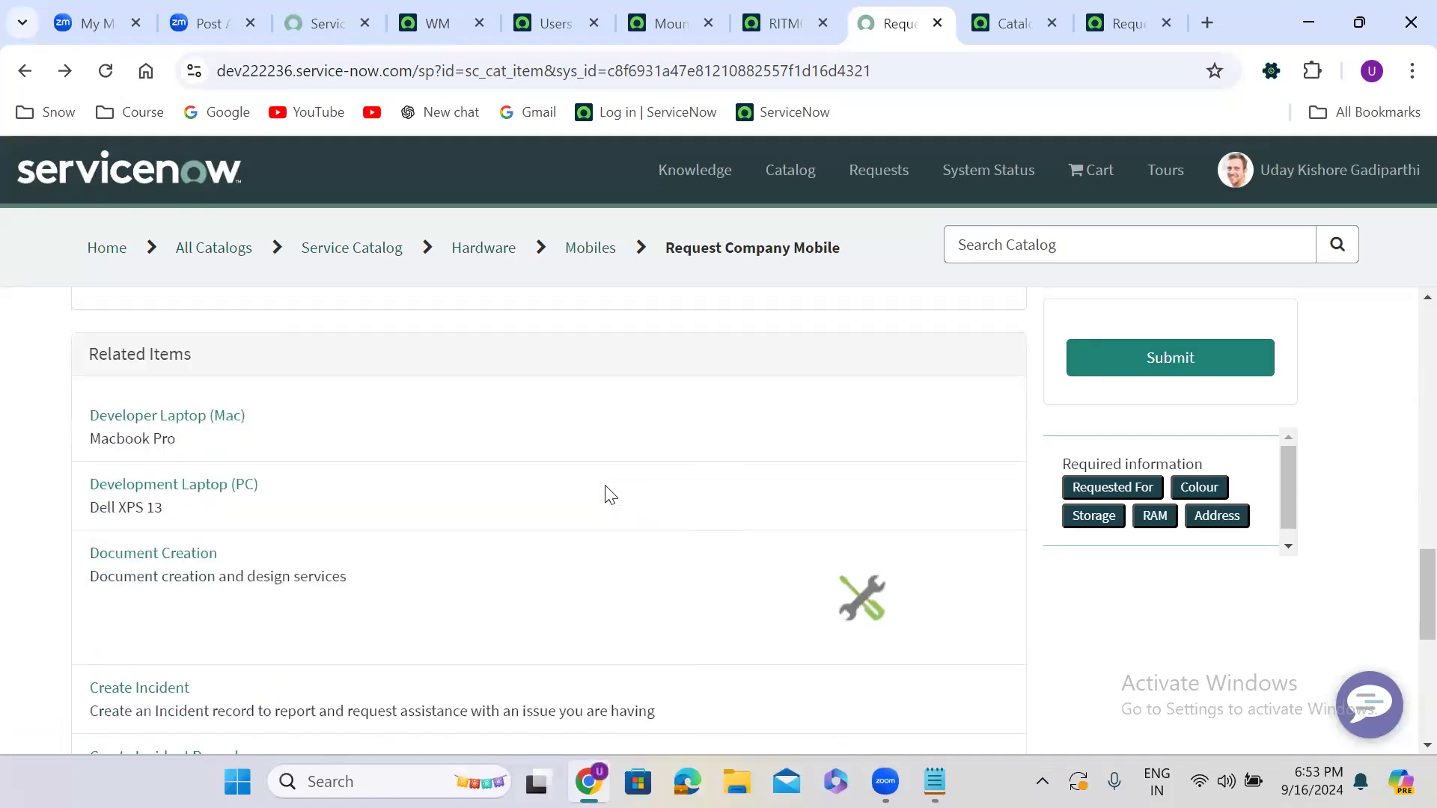
scroll(608, 494, up, 6)
scroll(608, 494, up, 8)
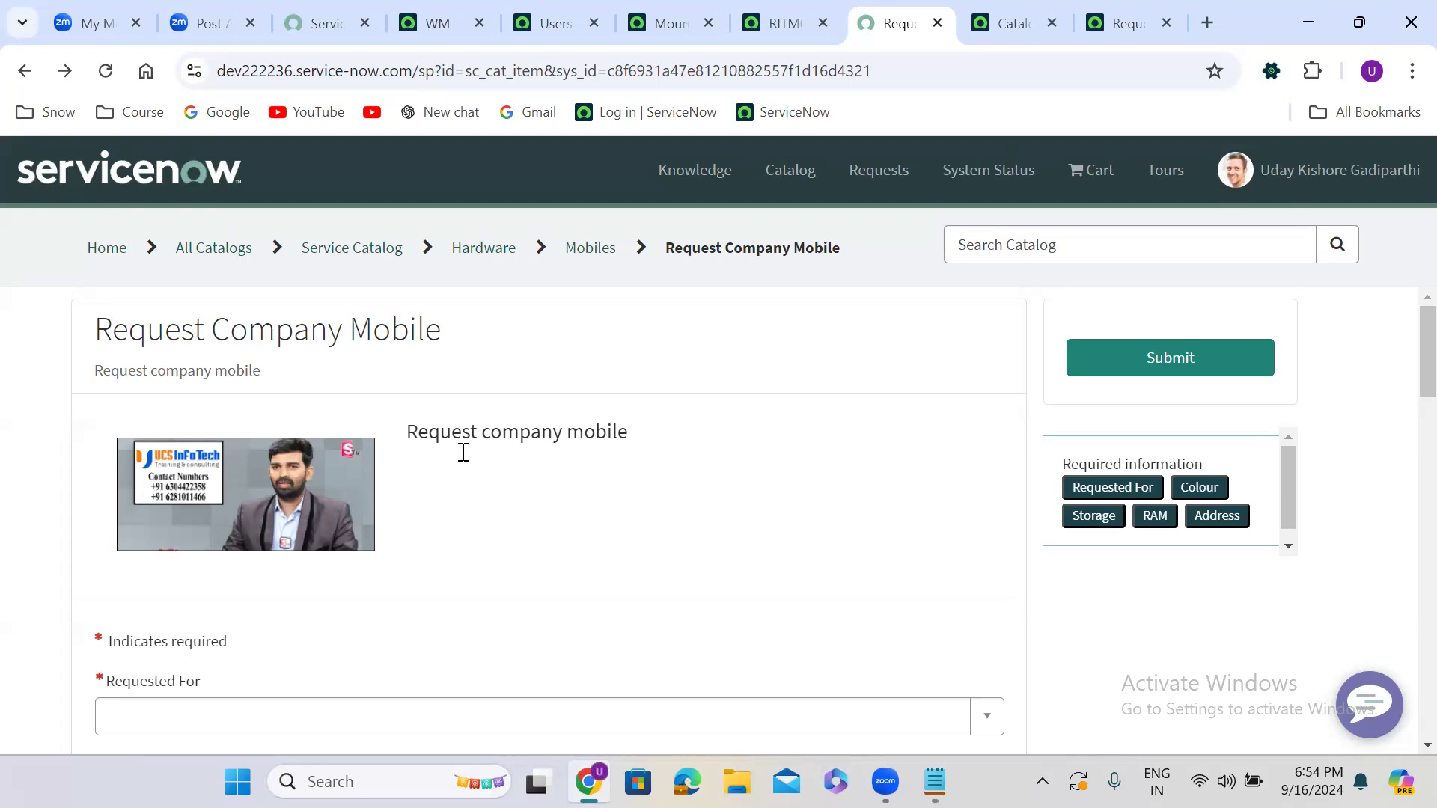
Select the architect user as Requested For and choose Black as the colour on the portal form.
scroll(632, 511, down, 3)
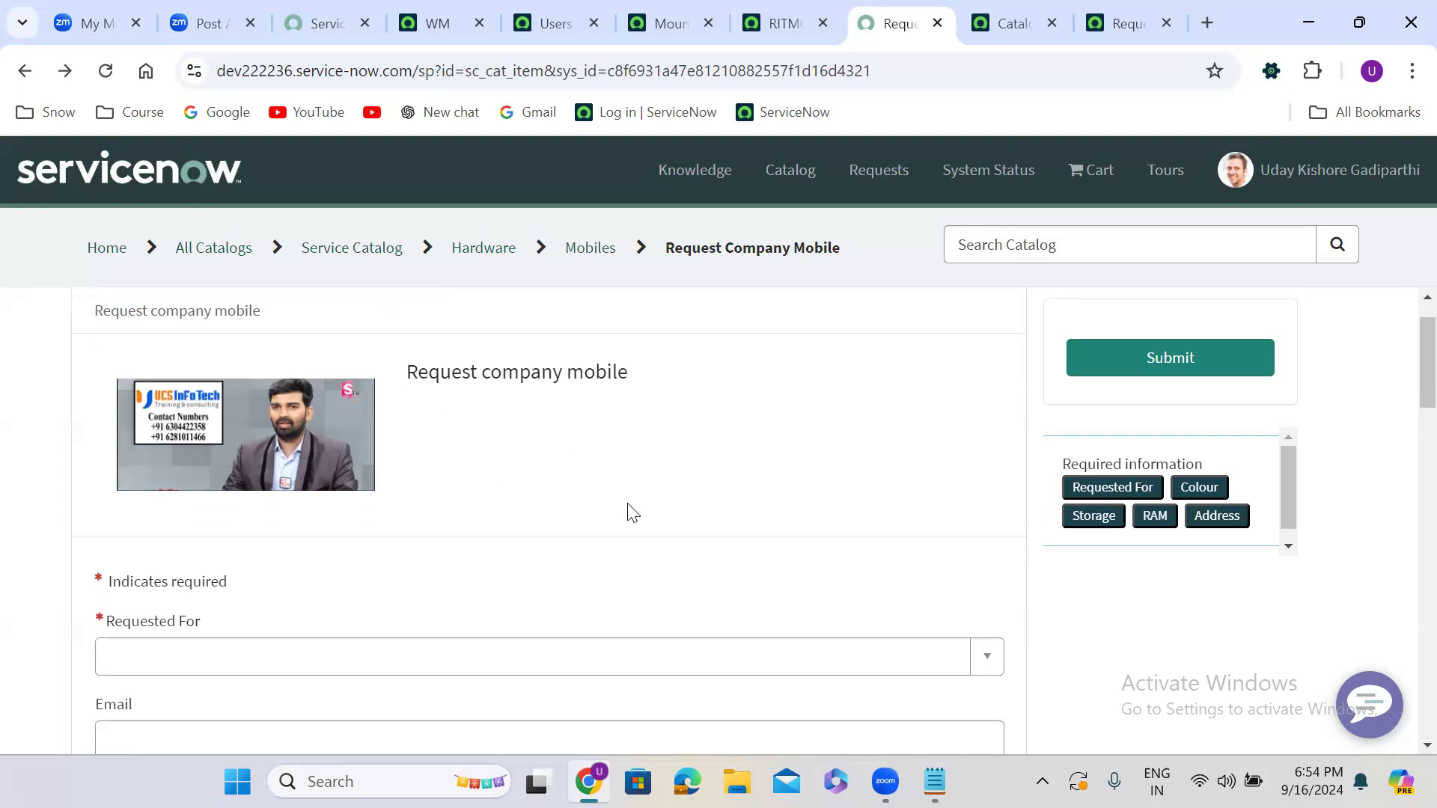
click(231, 448)
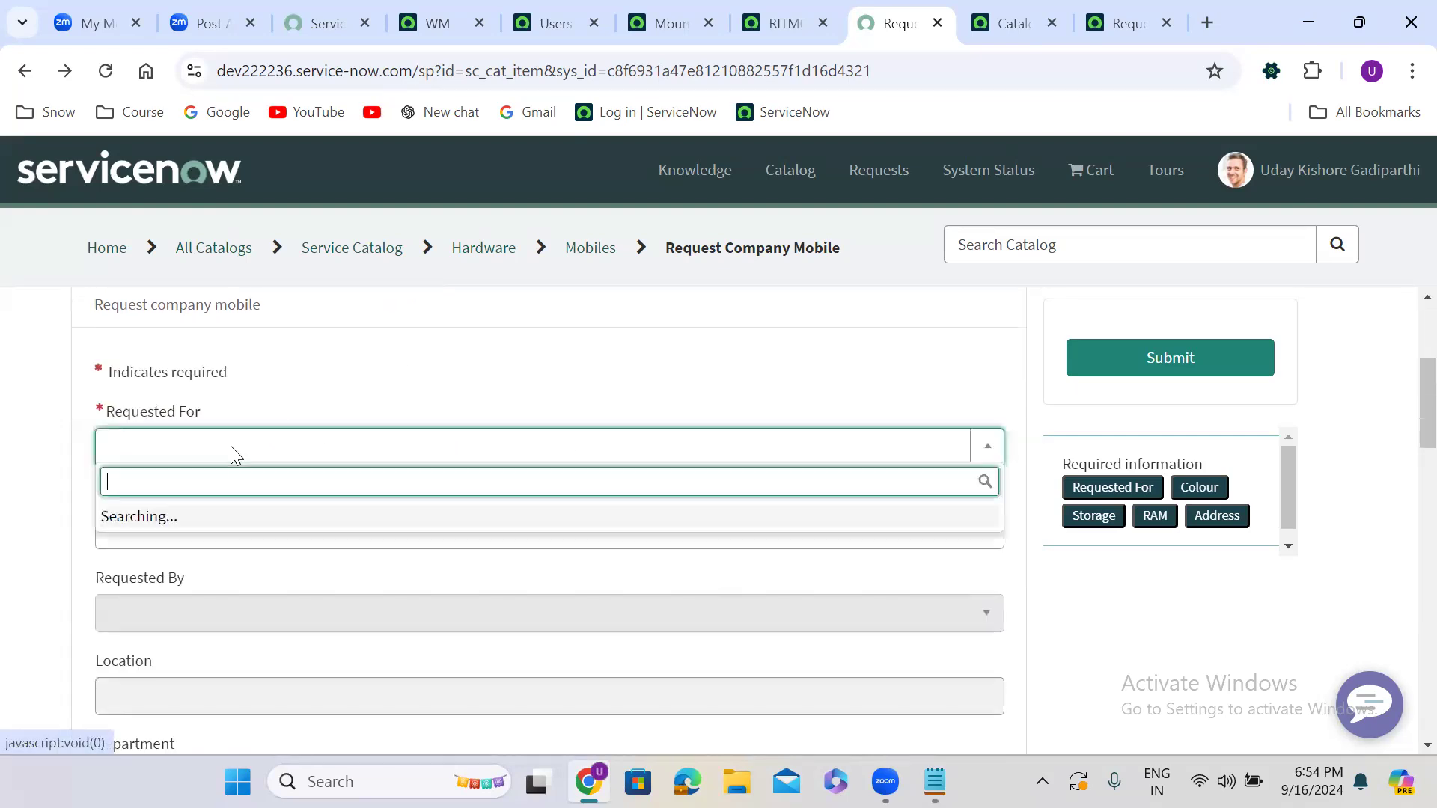
click(236, 520)
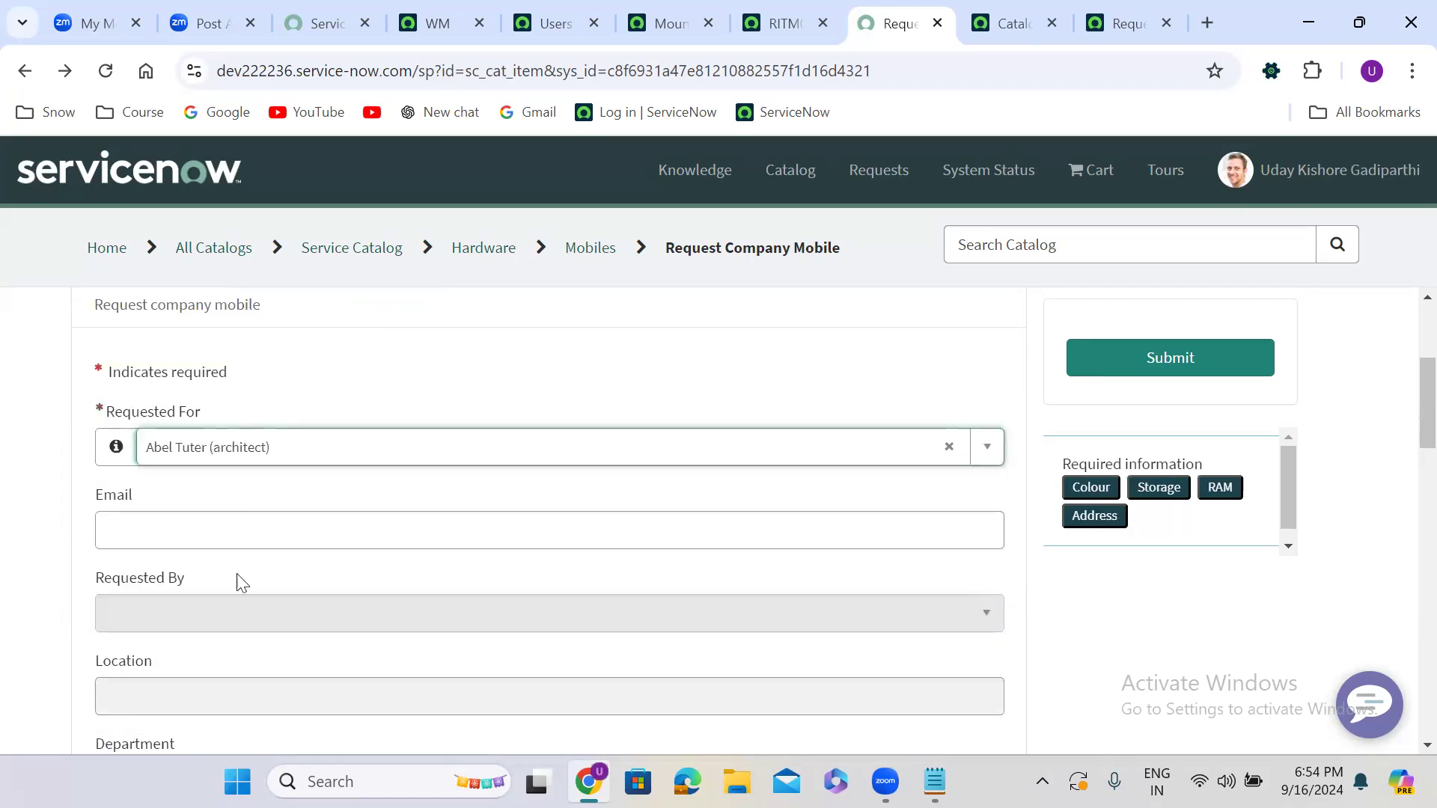
scroll(267, 574, down, 1)
scroll(267, 575, down, 6)
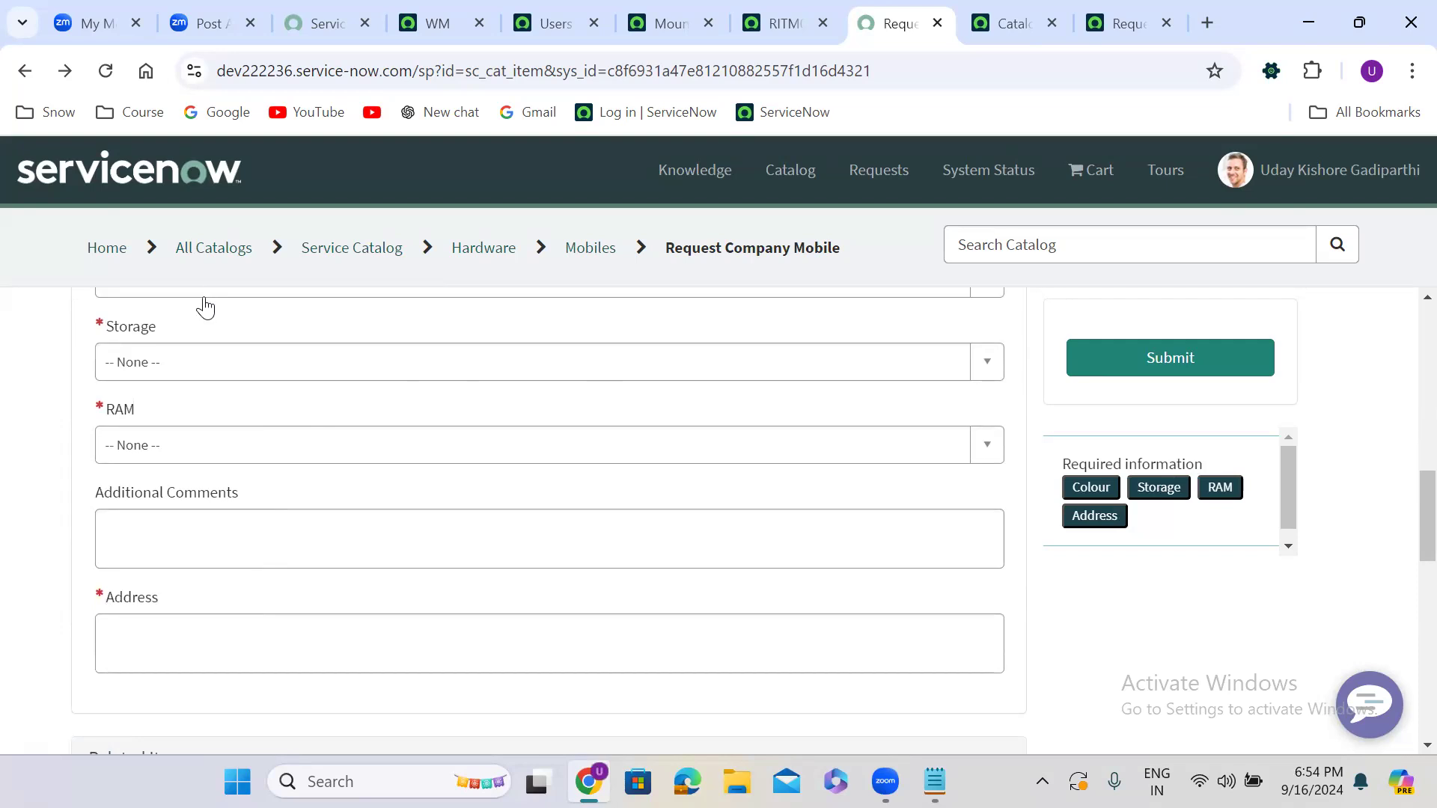
click(202, 293)
click(192, 382)
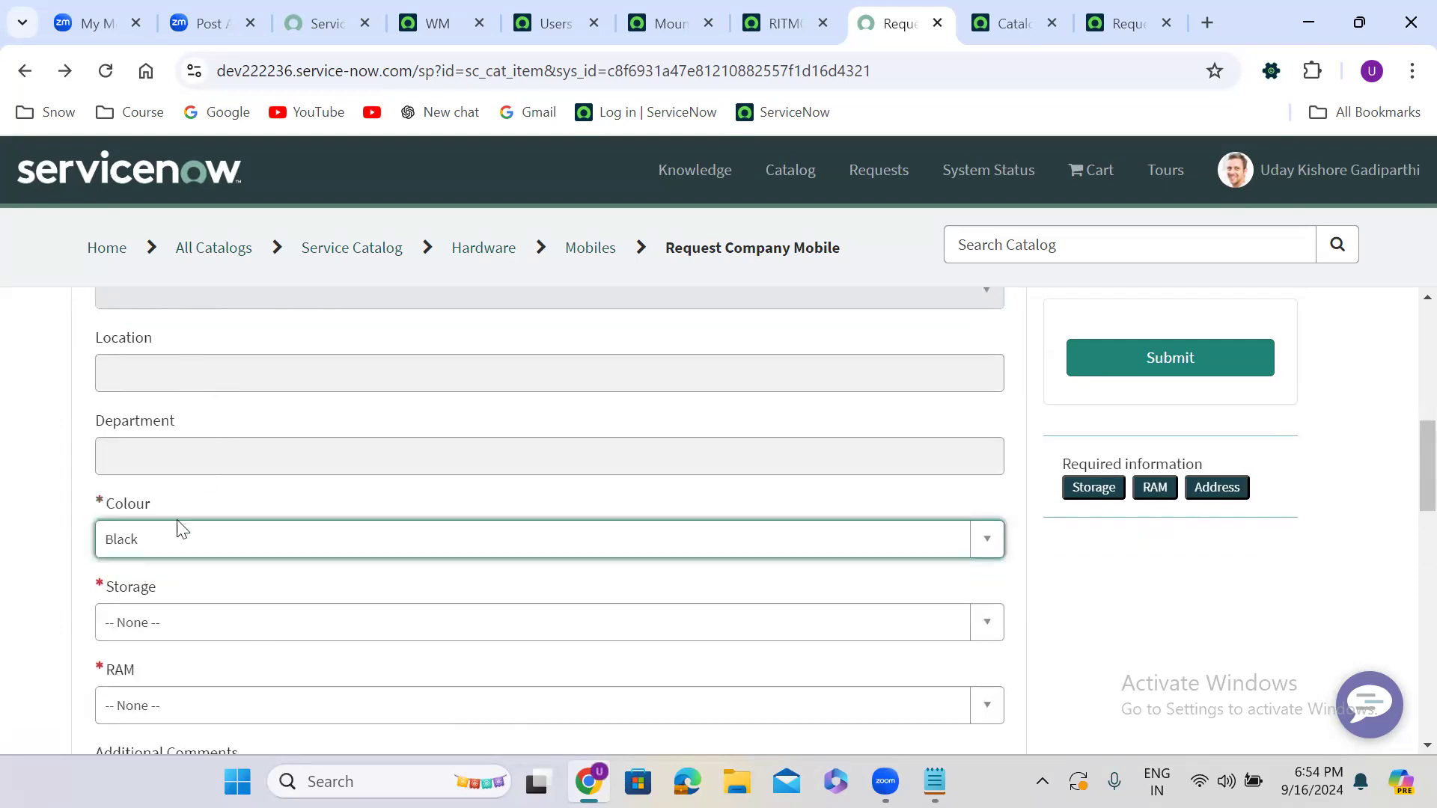
Set the mobile request's storage to 128 GB and its RAM to 32 GB.
click(143, 623)
click(182, 443)
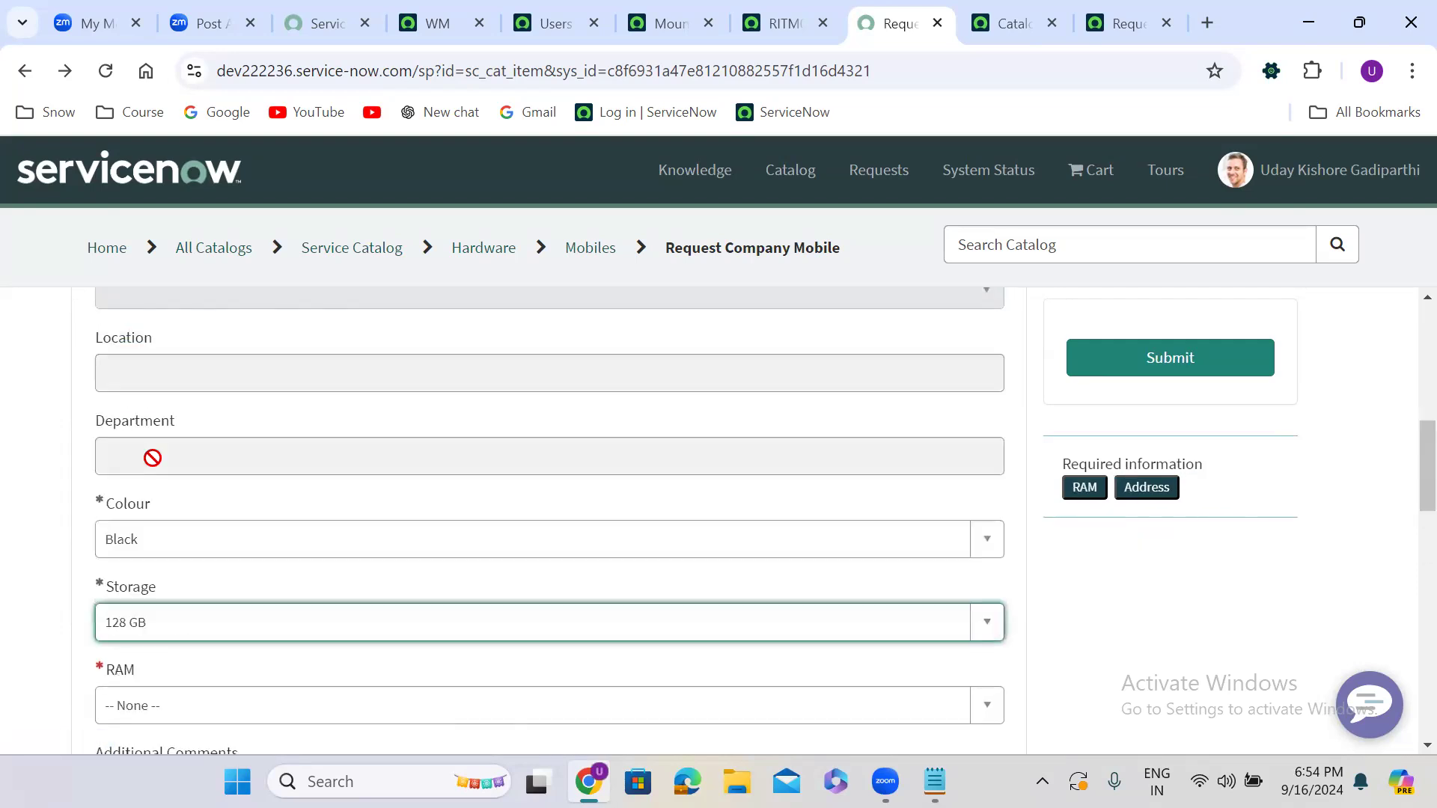
click(26, 655)
scroll(28, 656, down, 1)
scroll(25, 656, down, 2)
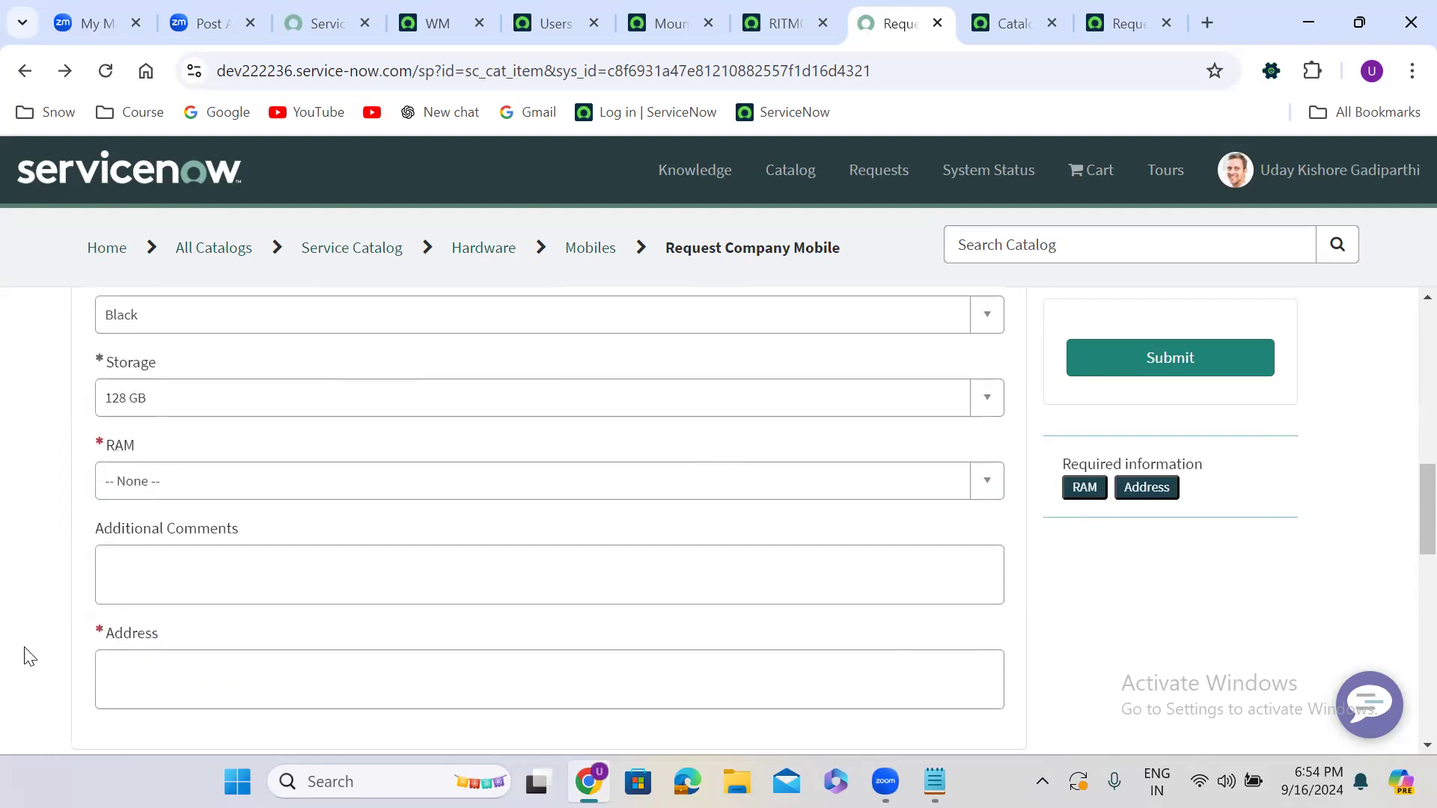
click(149, 486)
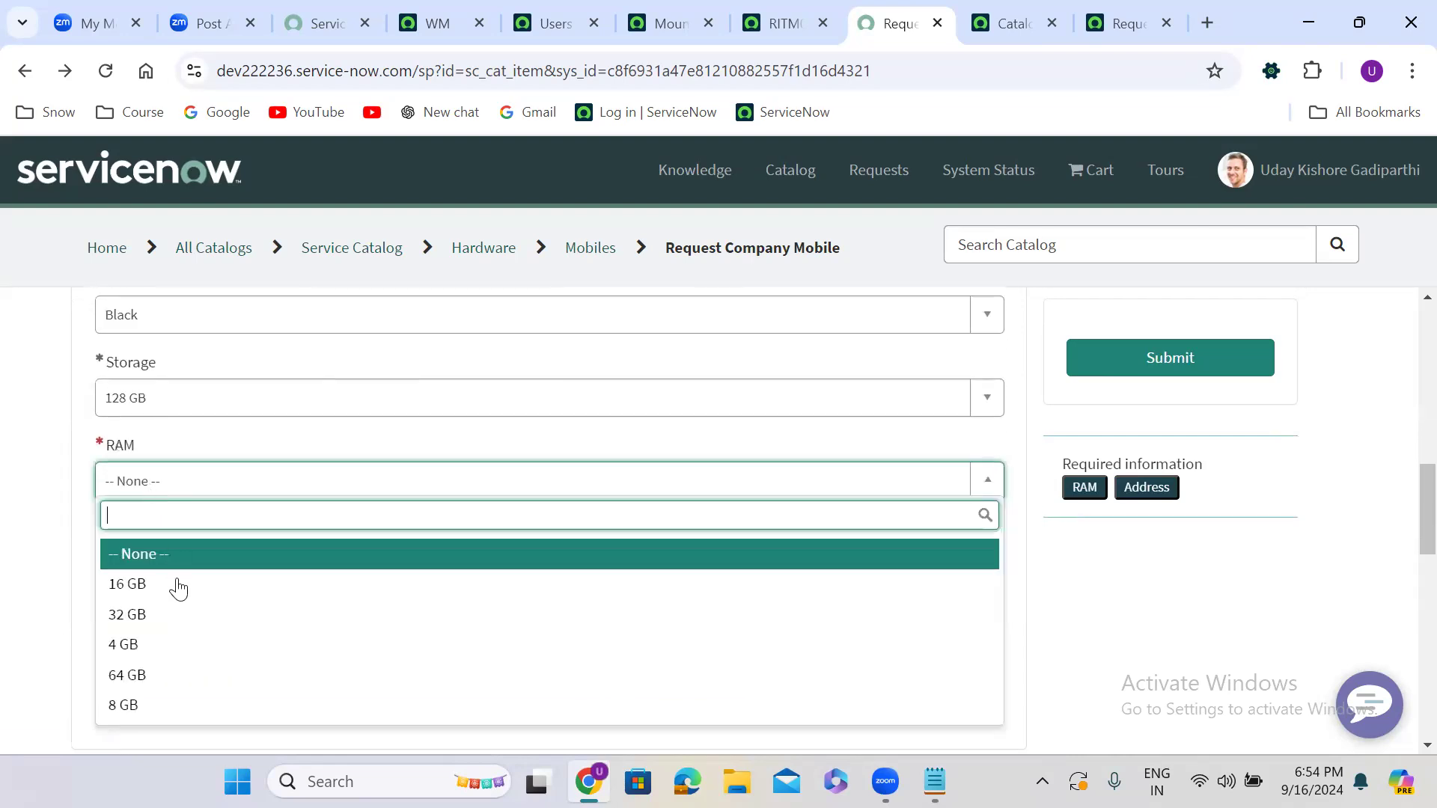
click(181, 614)
Enter "tesyt" as the address on the mobile request form and review the remaining fields.
click(167, 686)
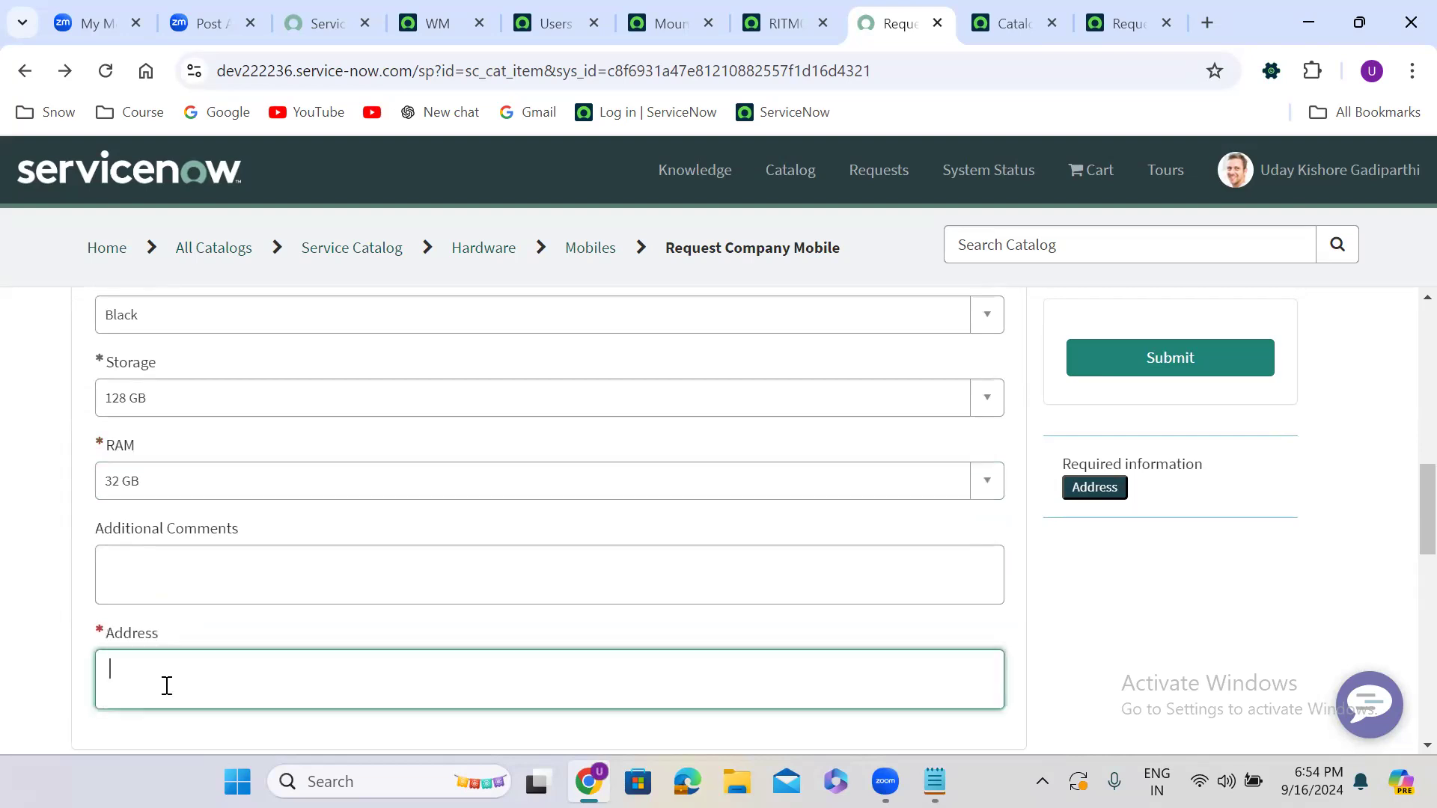
text(tesyt)
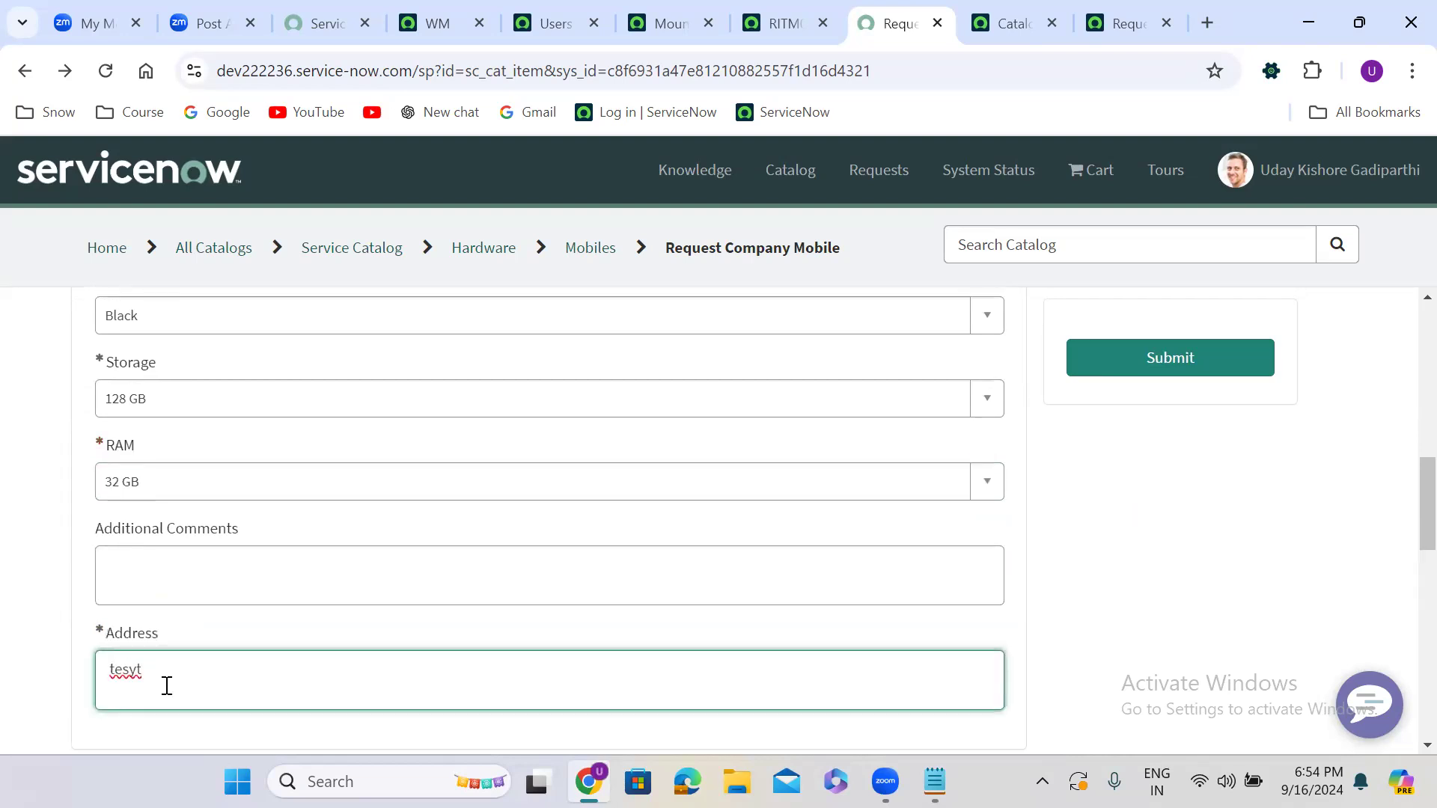
scroll(1222, 472, down, 5)
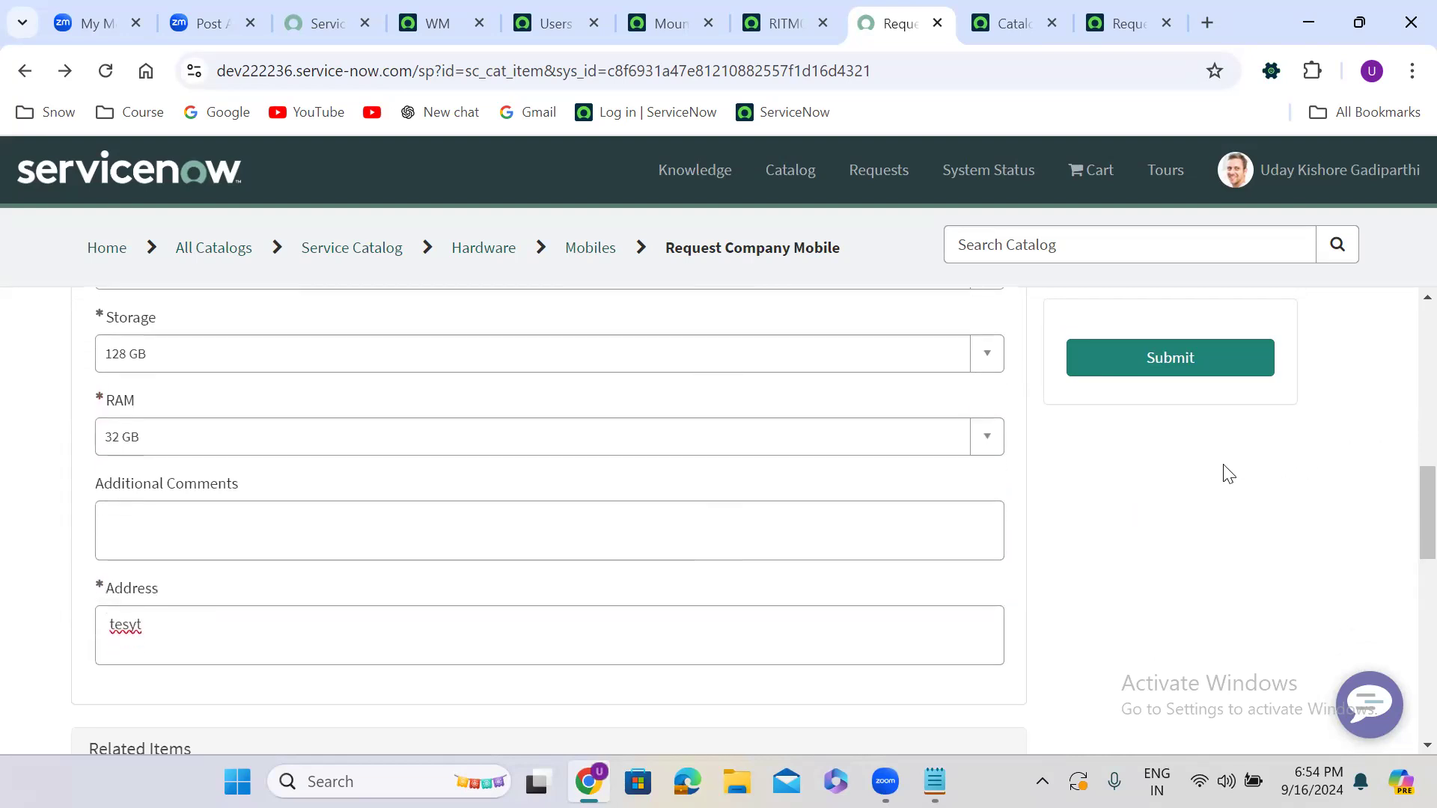
scroll(1036, 505, up, 3)
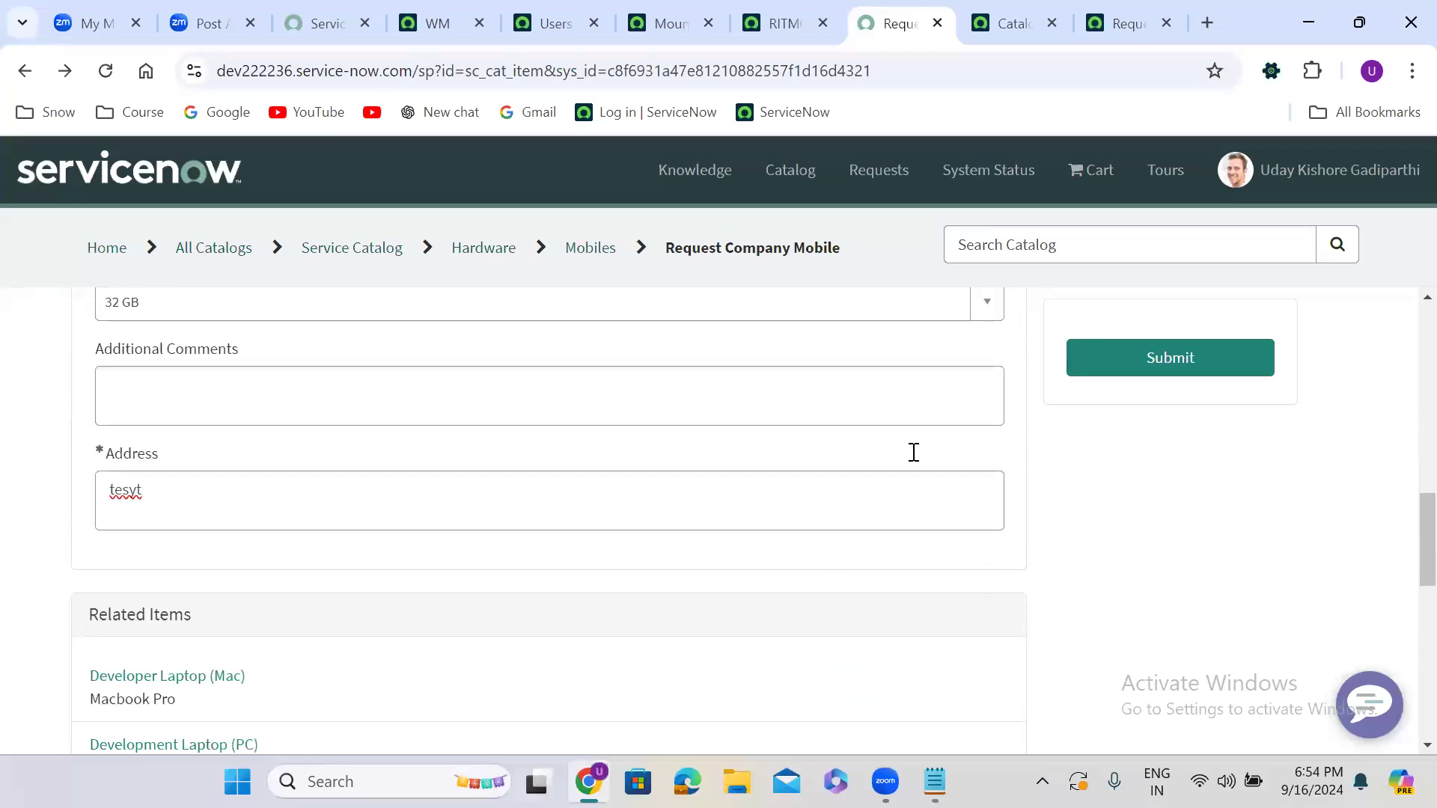
Check the hide options in the Request Company Mobile item's portal settings and return to the filled-in portal form.
click(1108, 15)
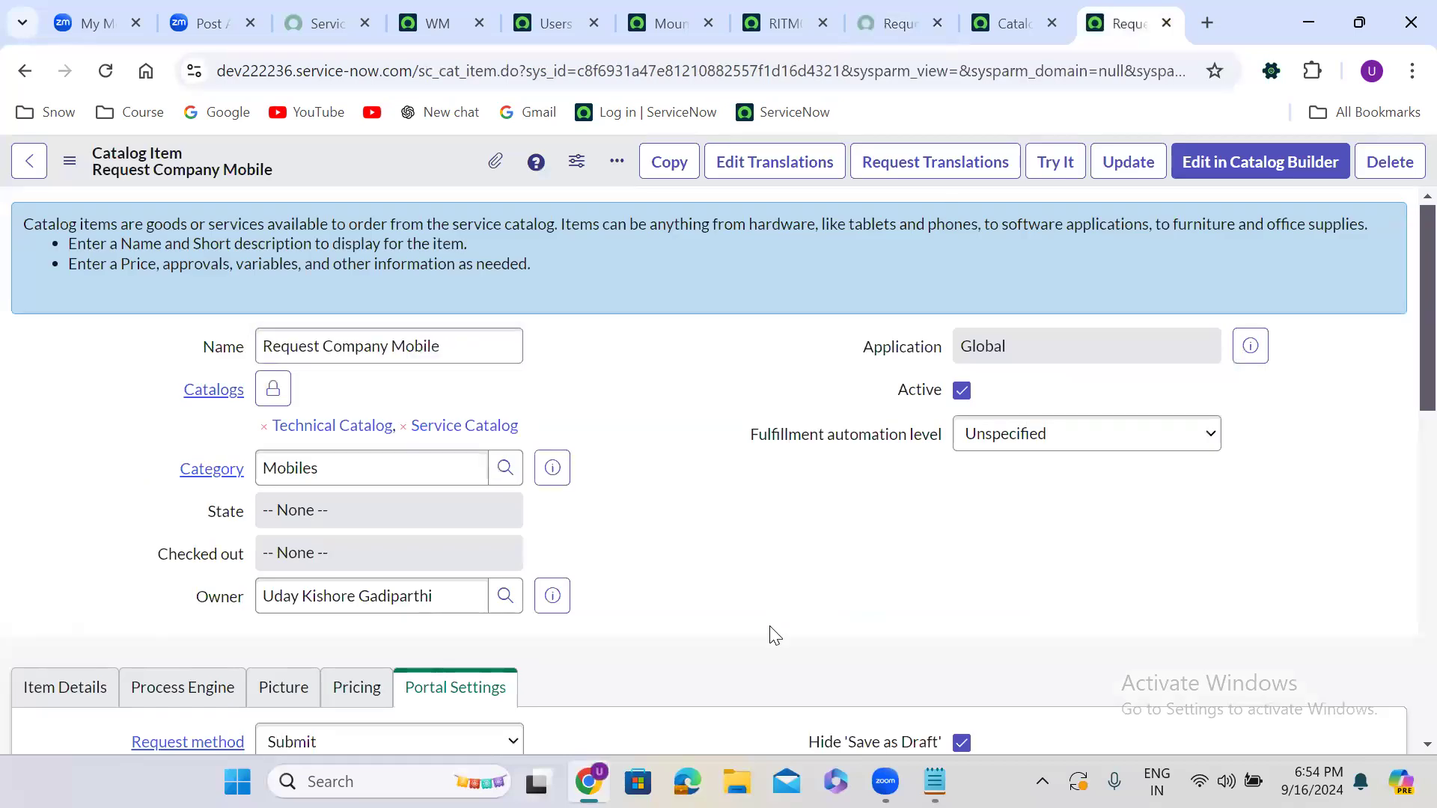
scroll(775, 635, down, 3)
scroll(771, 626, down, 1)
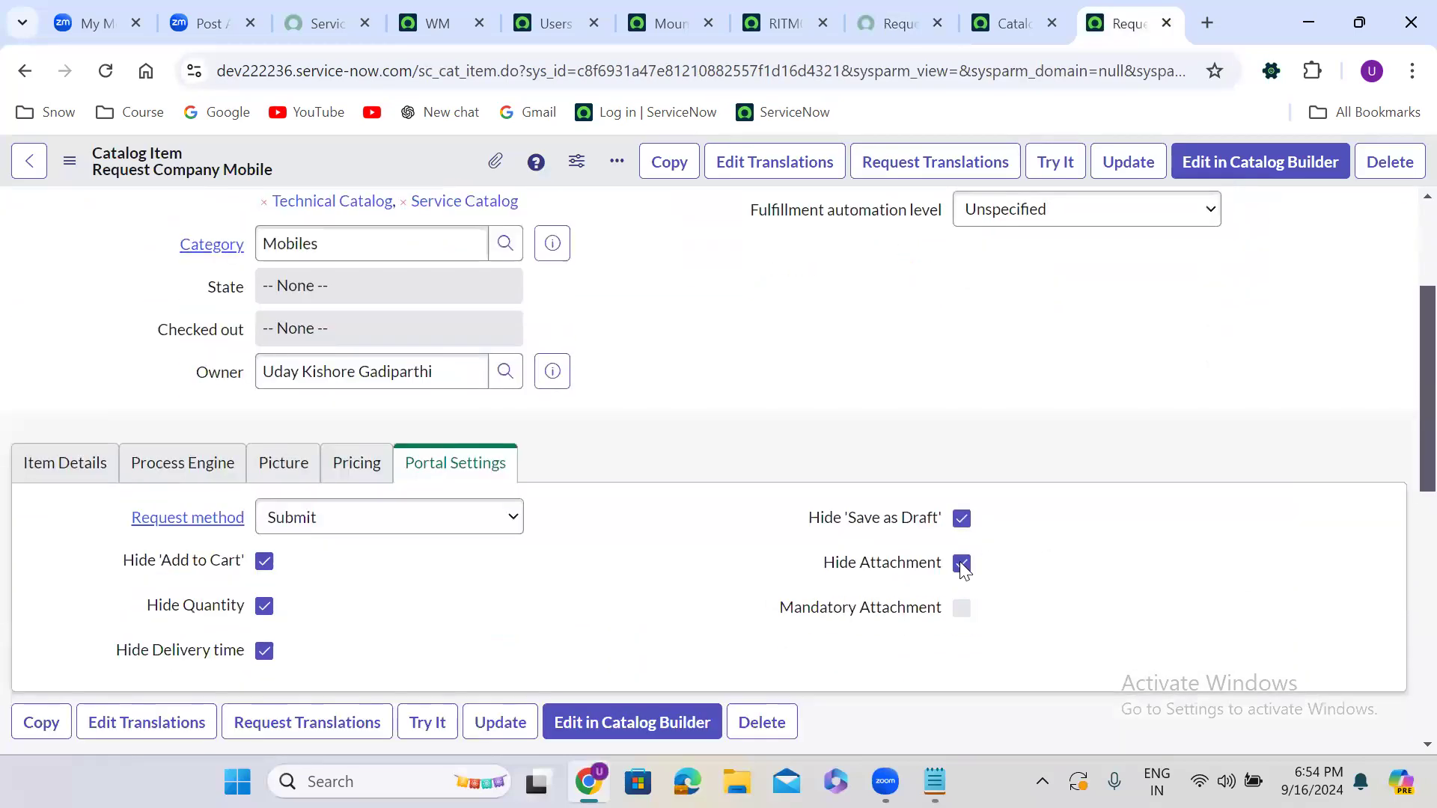
click(906, 22)
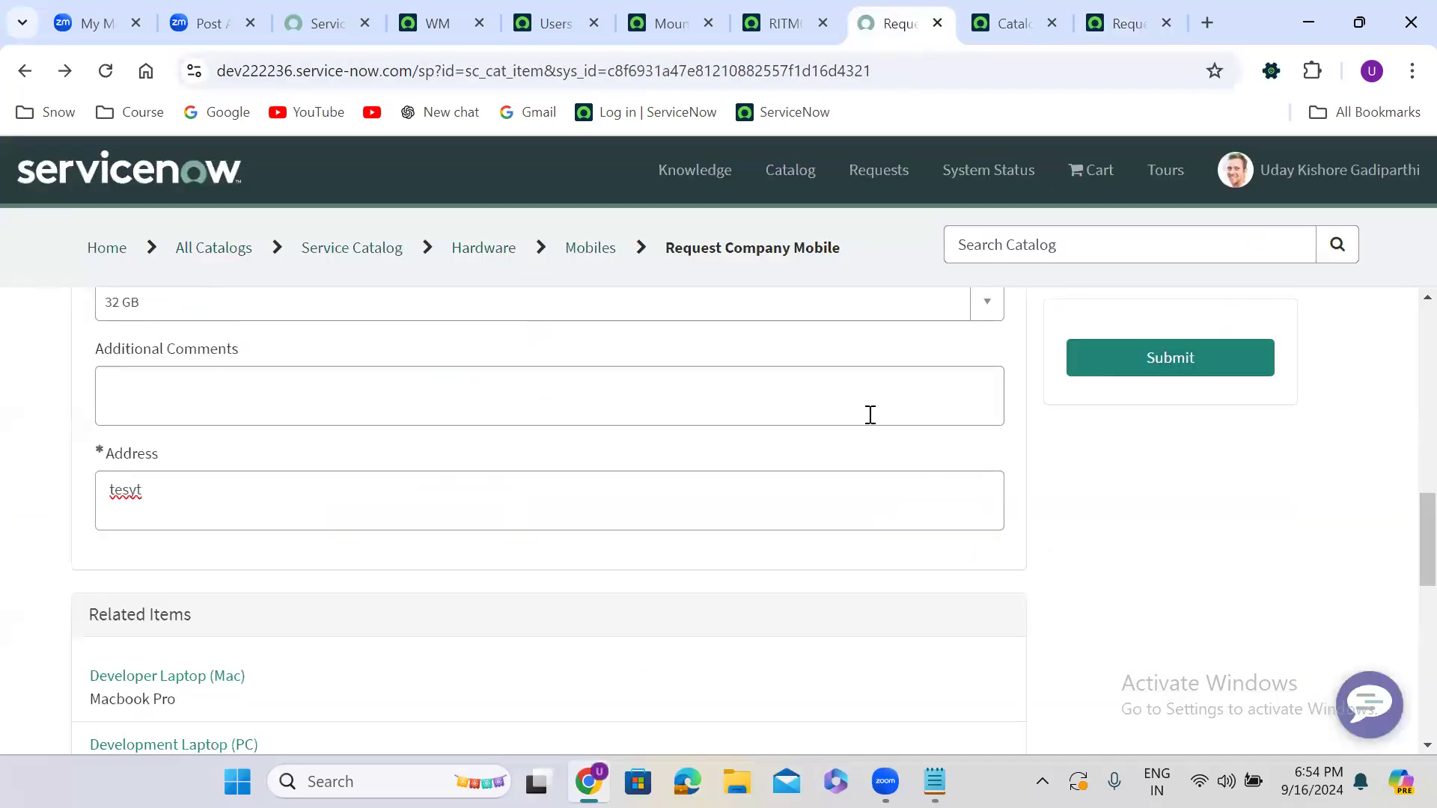
Submit the mobile request and open its Request Company Mobile item from the request summary, selecting the item's number.
click(1171, 360)
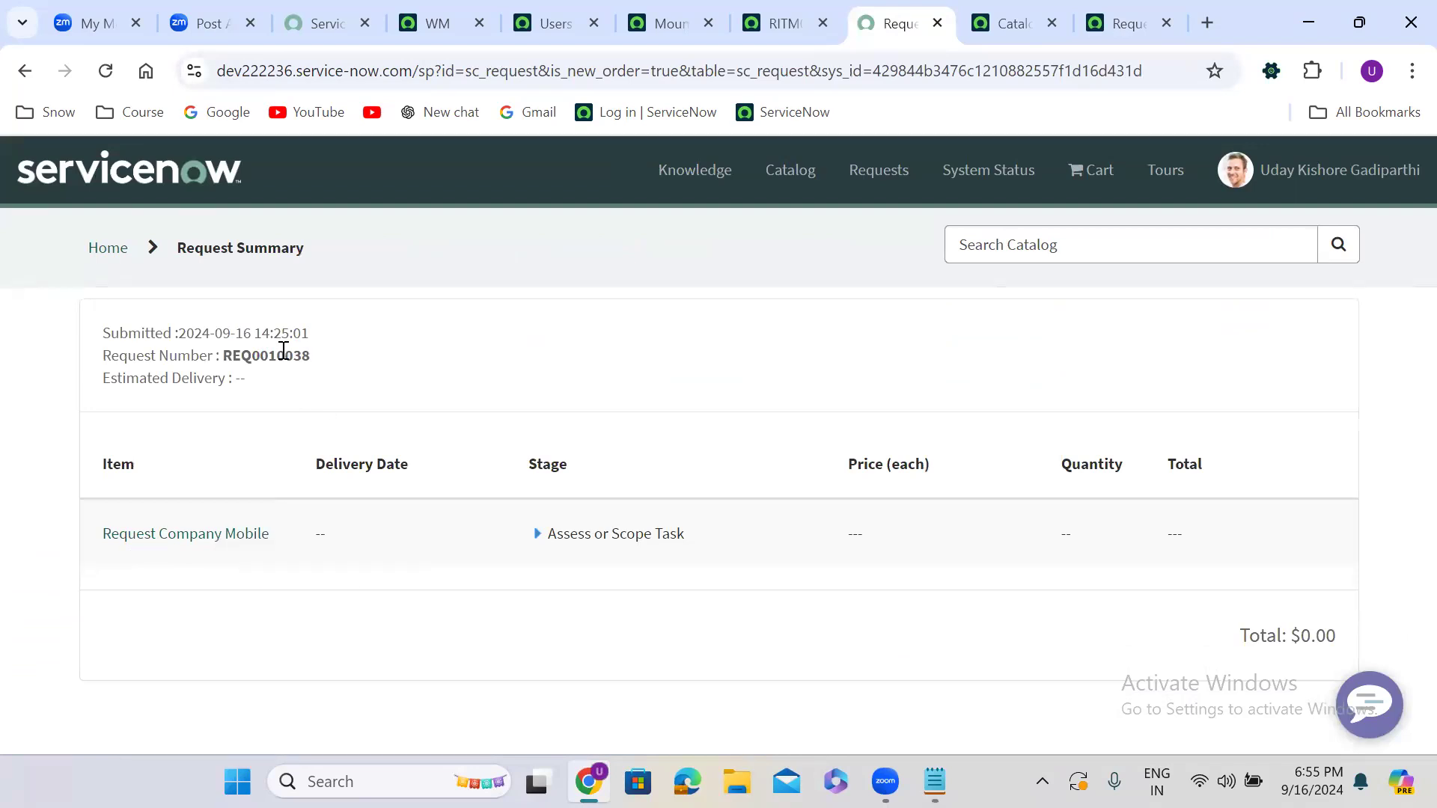
click(170, 546)
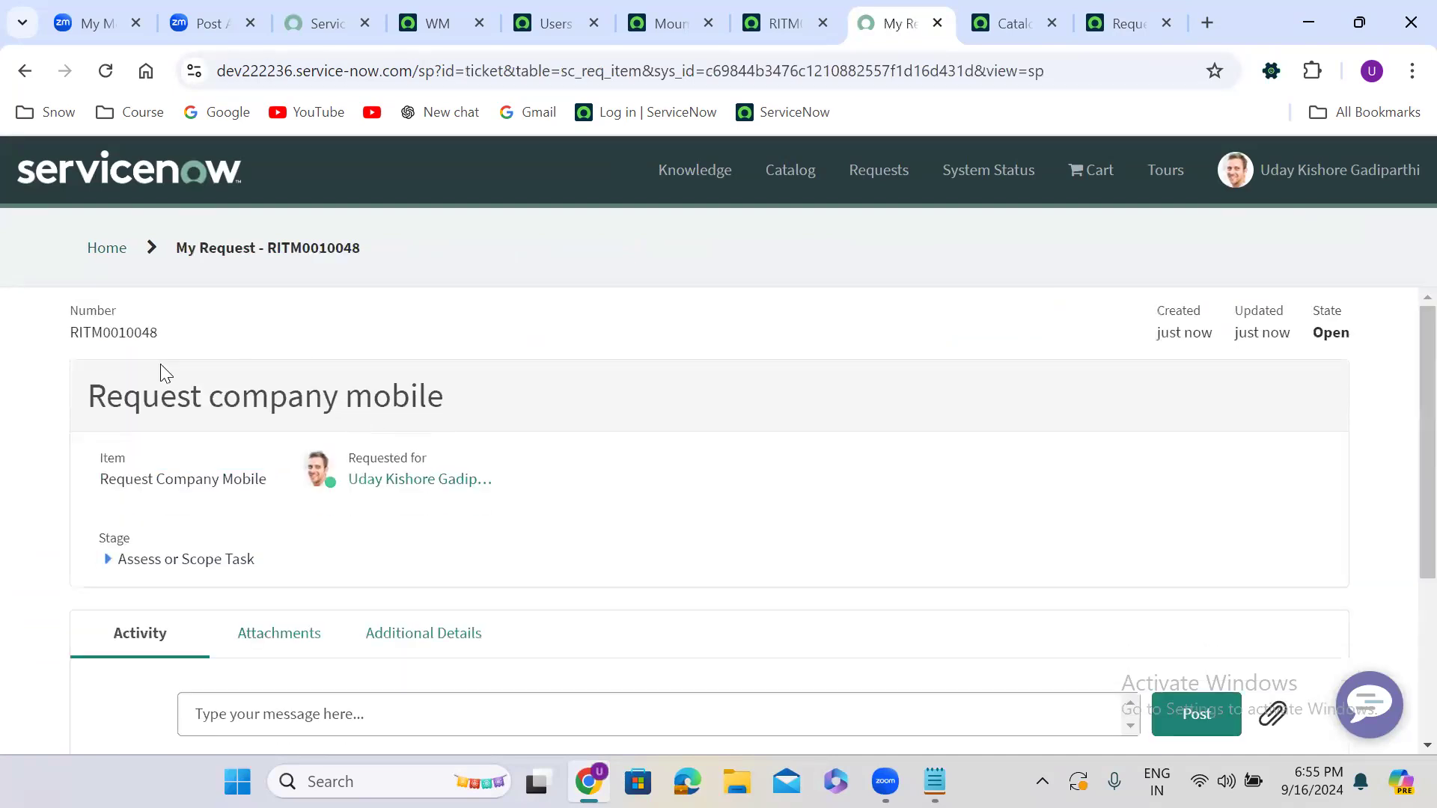
double_click(96, 329)
double_click(313, 248)
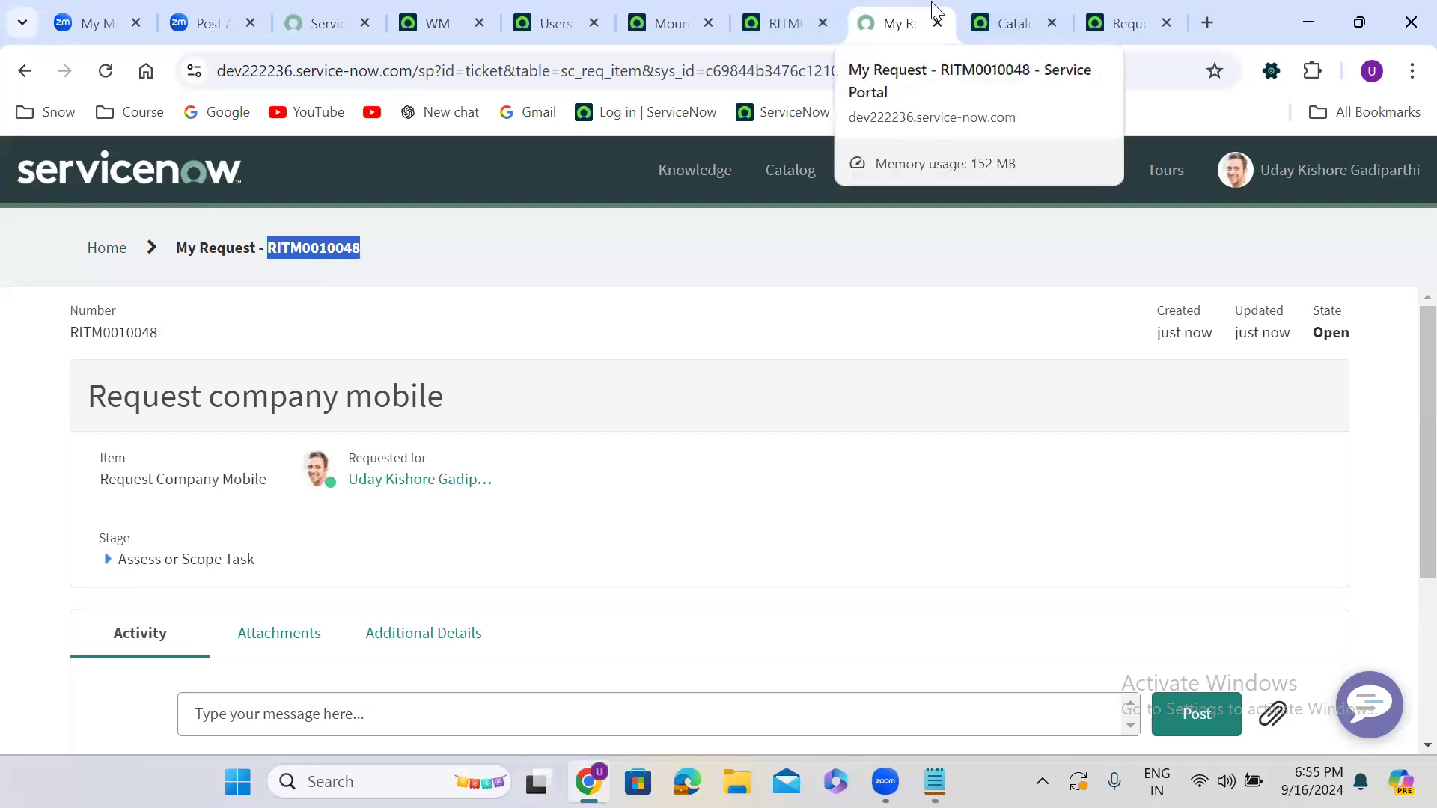
Review the flow, workflow and execution plan settings in the Request Company Mobile catalog item's process engine section.
click(1106, 11)
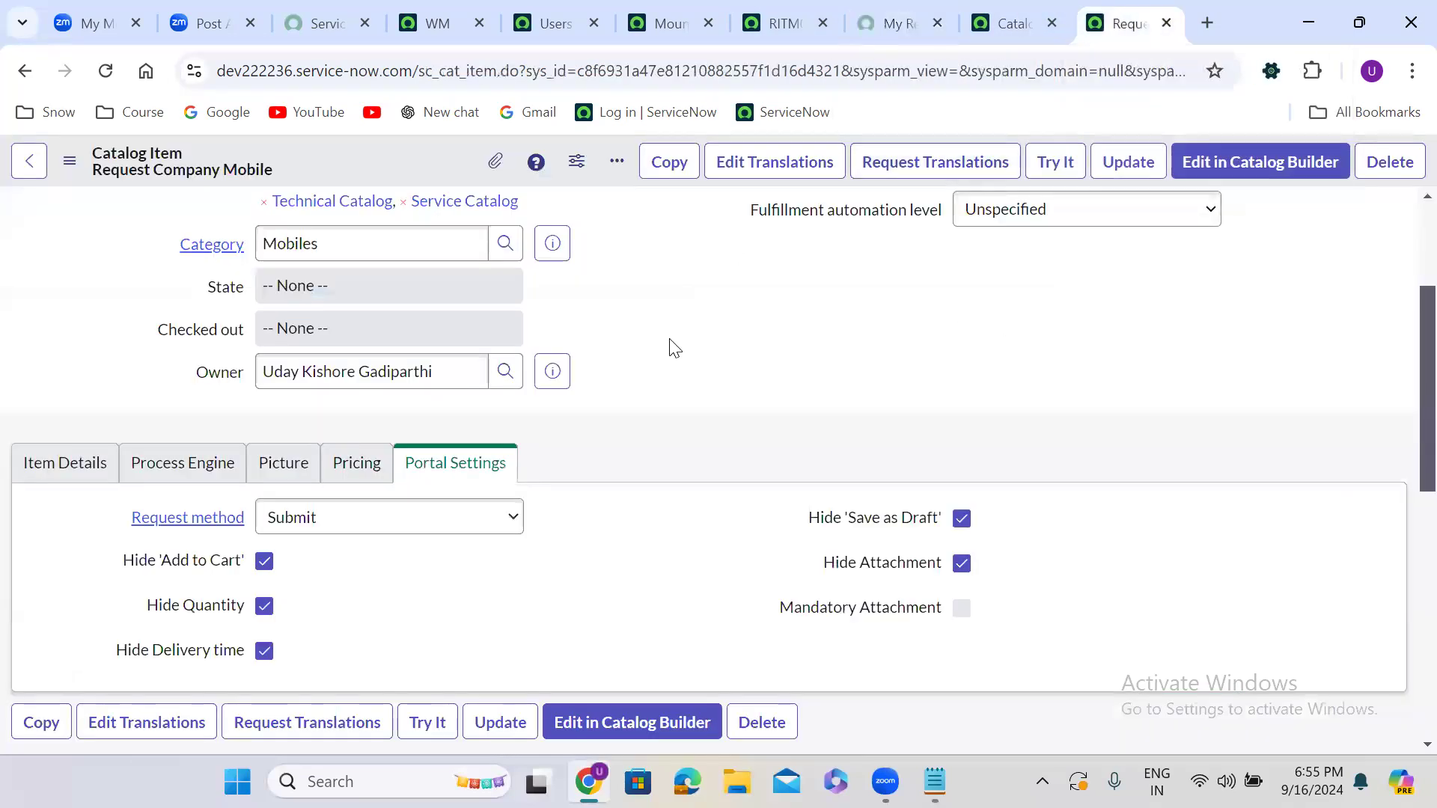
click(189, 463)
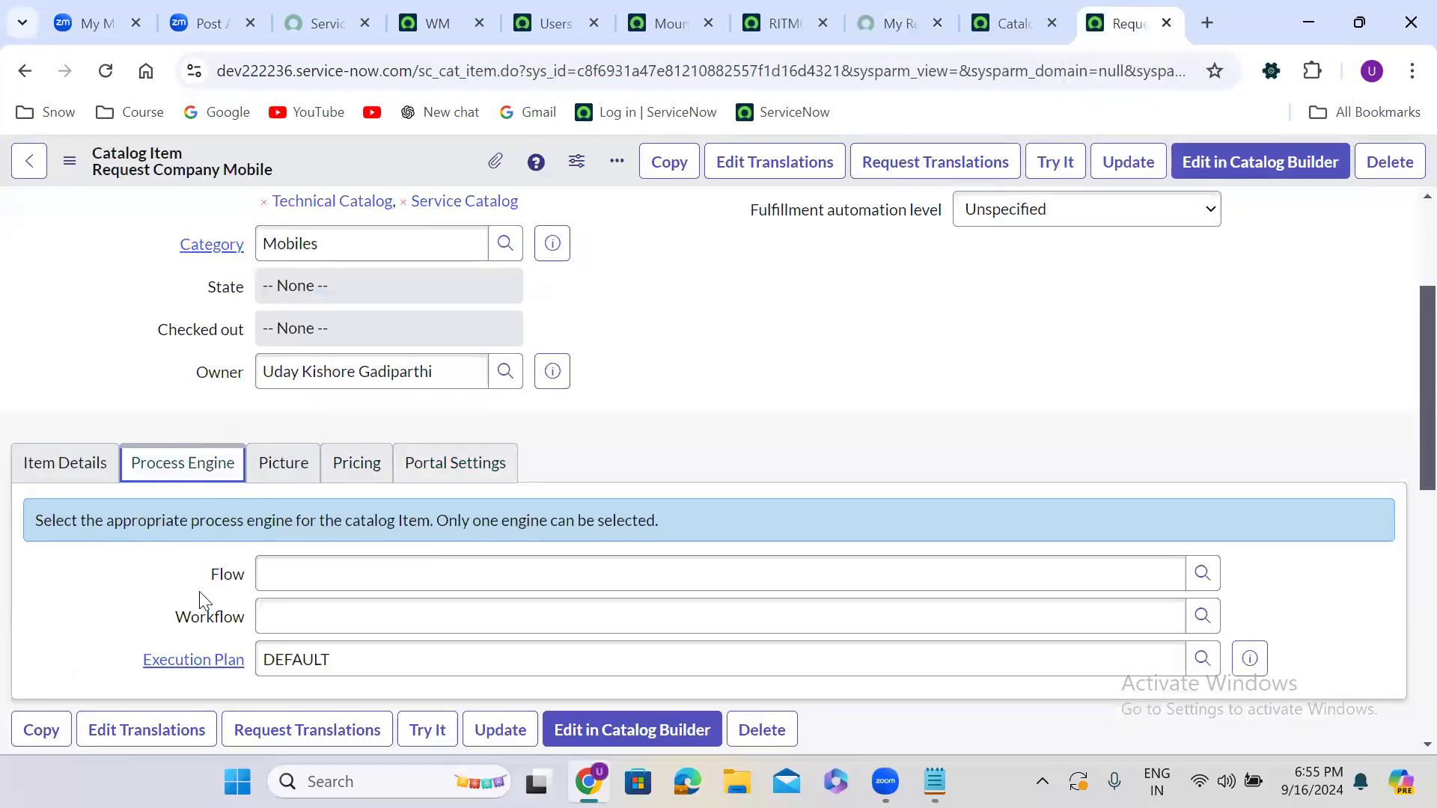
scroll(610, 452, down, 7)
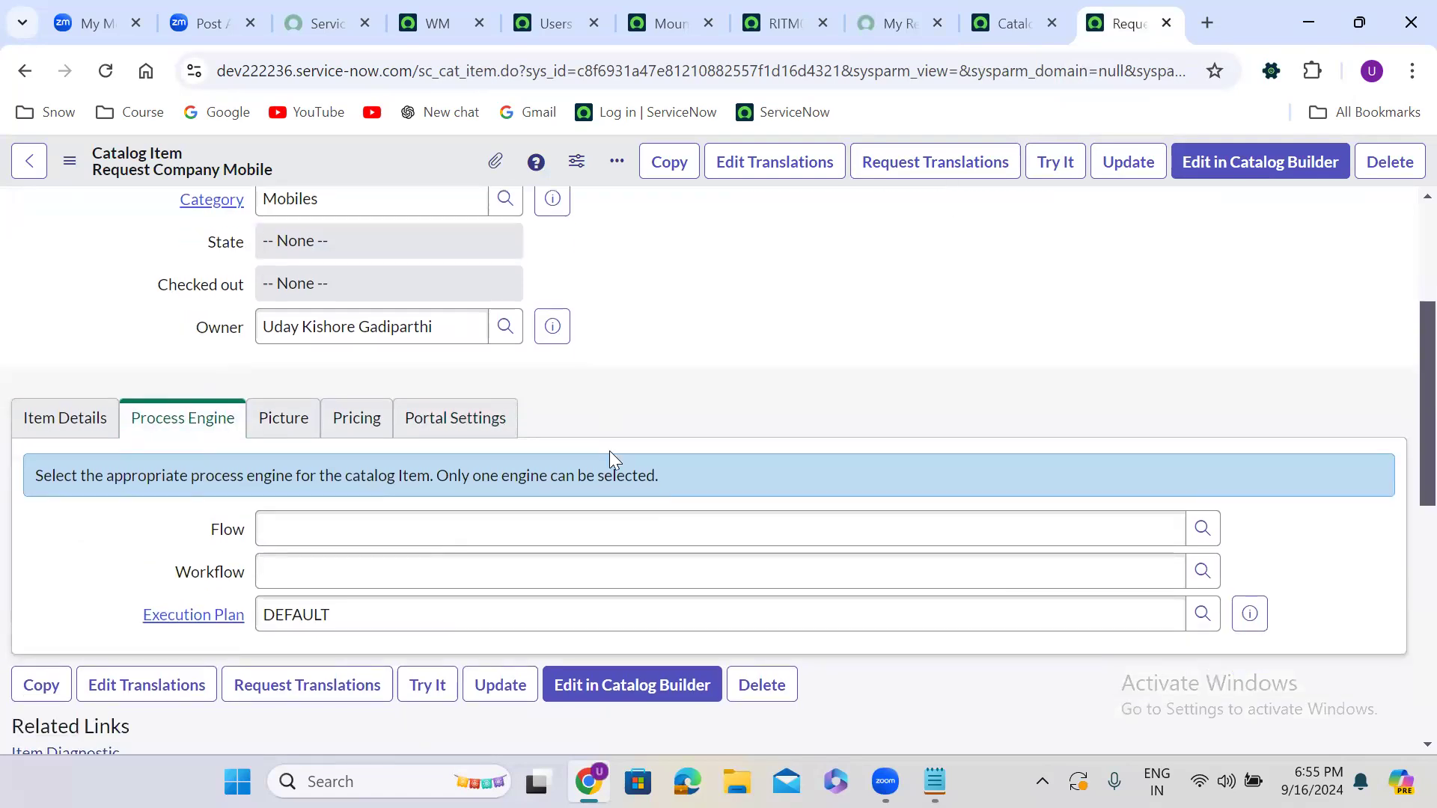
scroll(610, 451, down, 1)
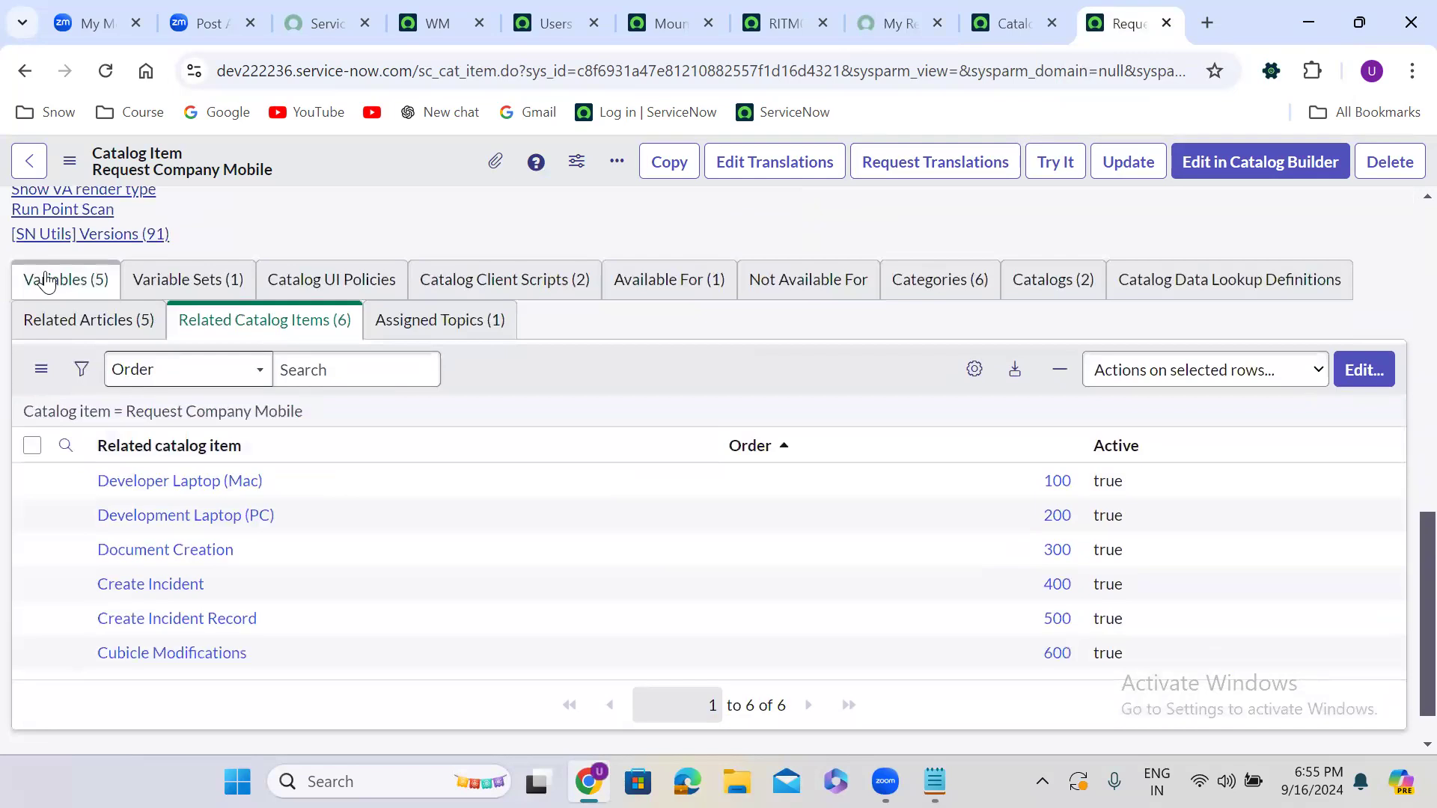
List the catalog item's variables and open the Colour variable's record in a new browser tab.
click(71, 279)
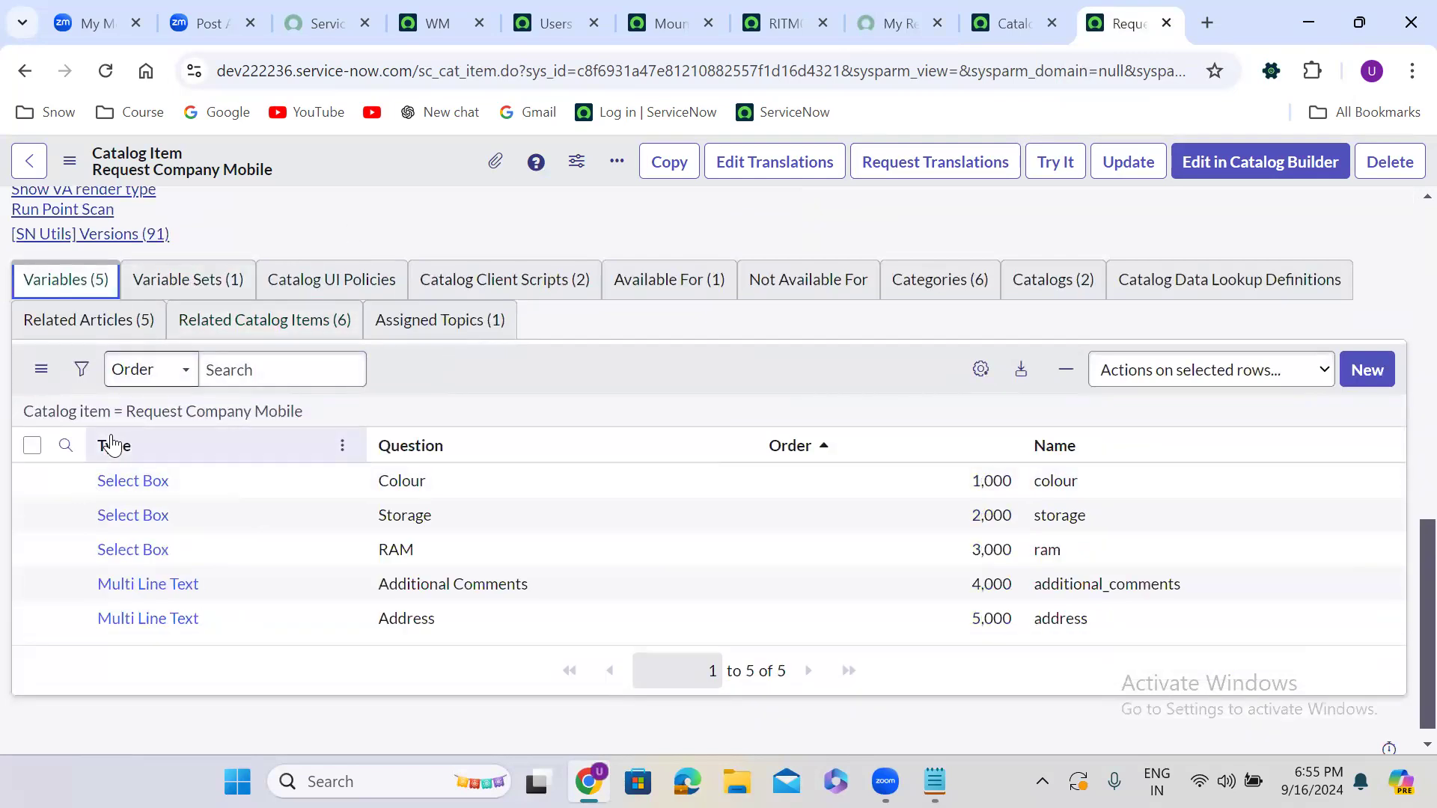
right_click(68, 487)
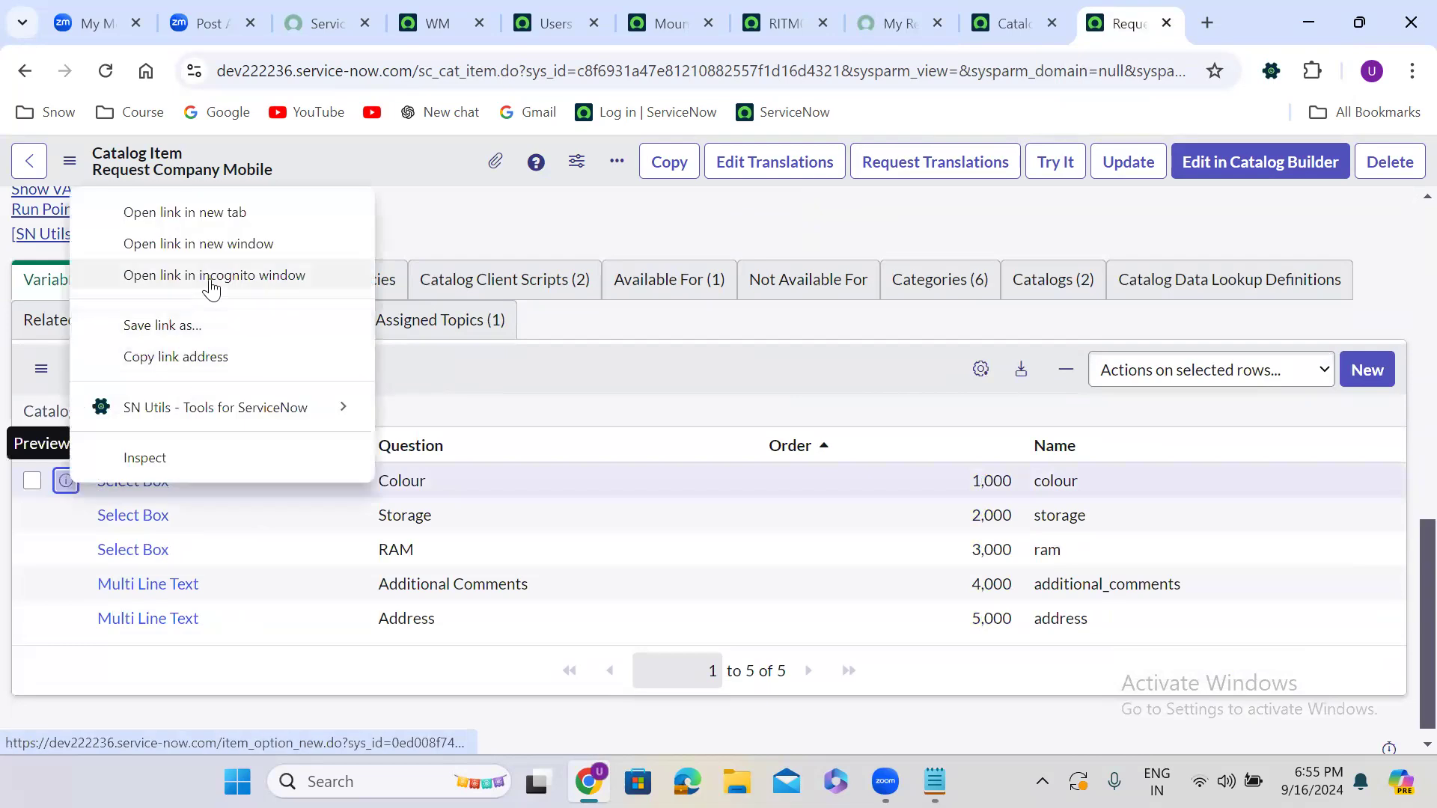
click(168, 210)
click(1116, 9)
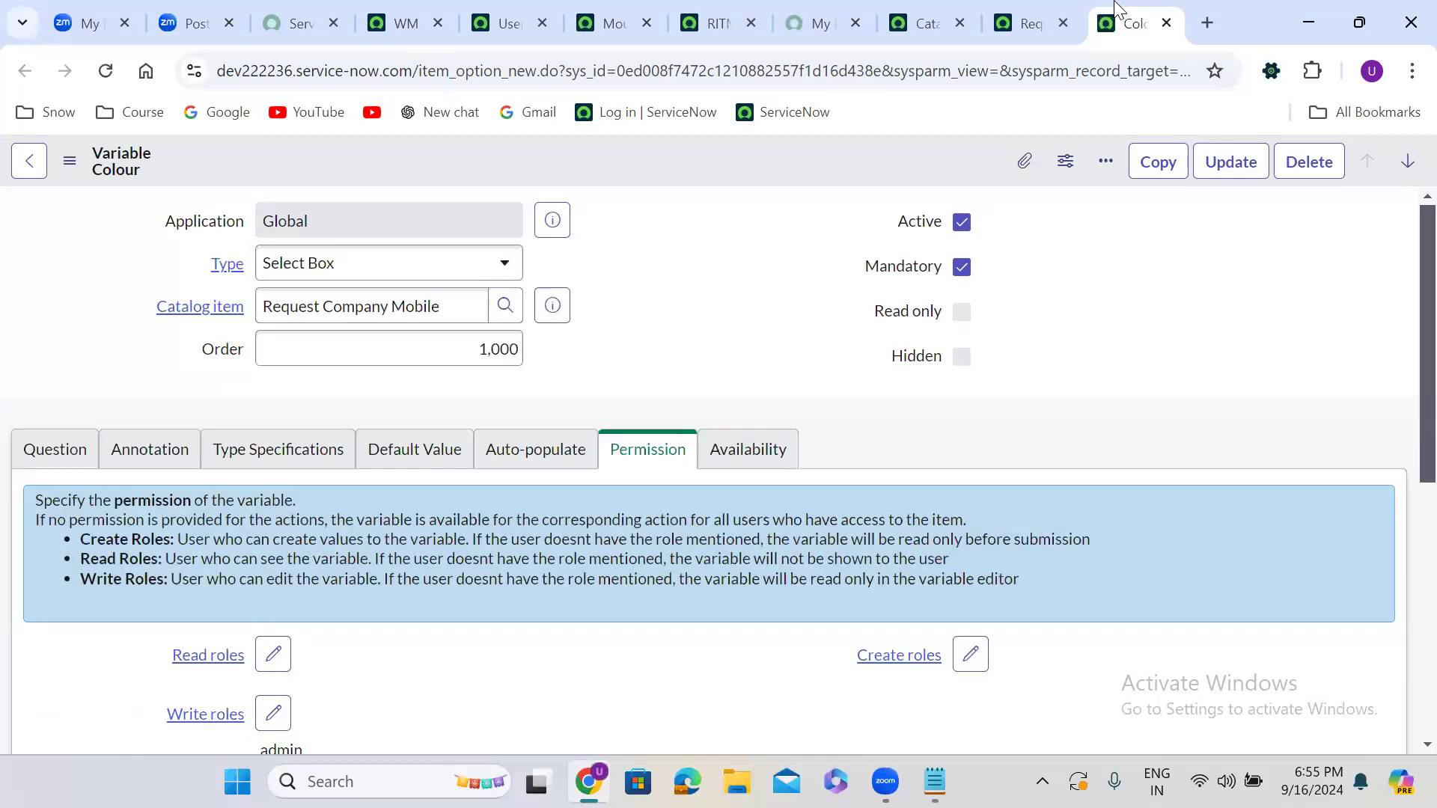
Examine the Colour variable's auto-populate, default value and type specification settings, including its variable attributes.
click(504, 466)
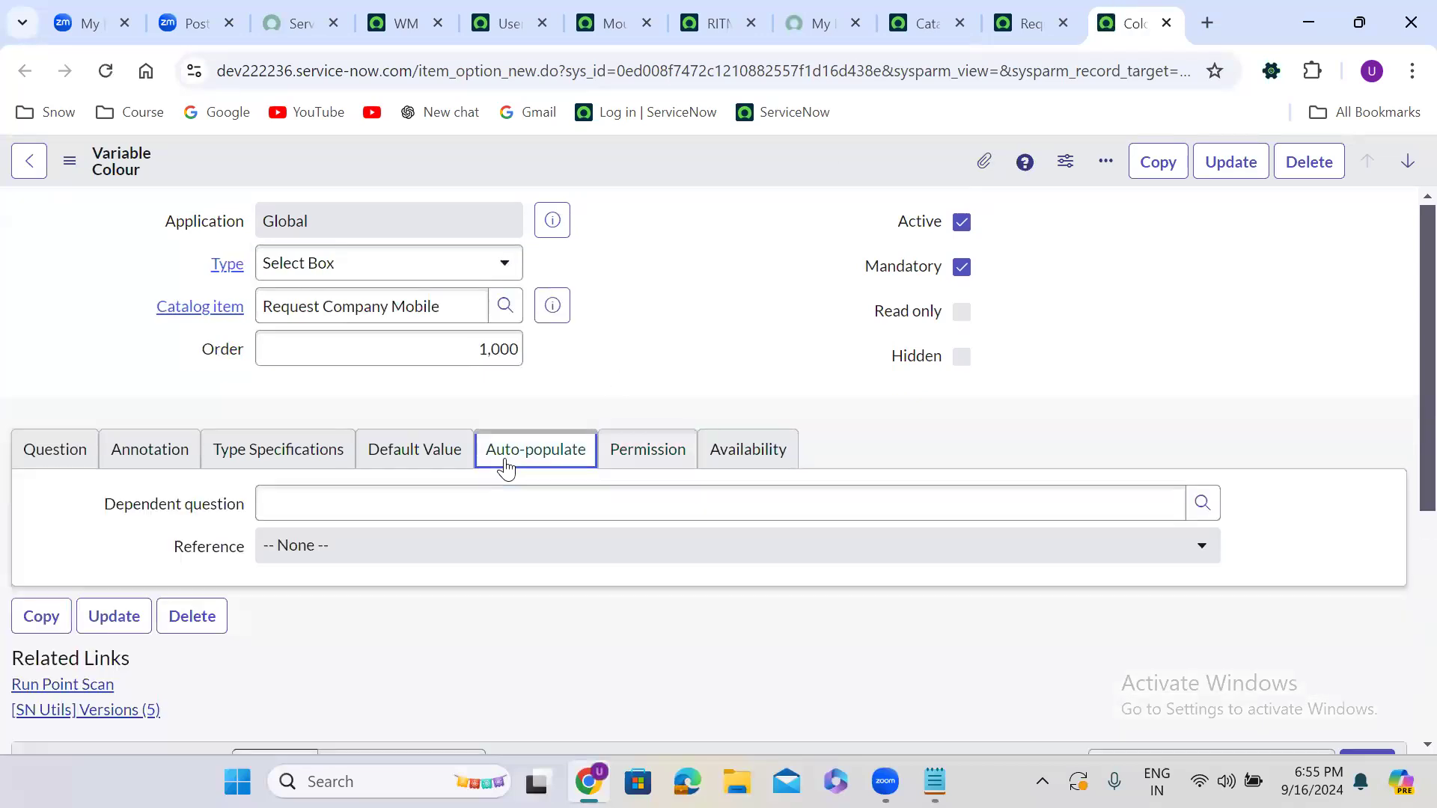
click(417, 458)
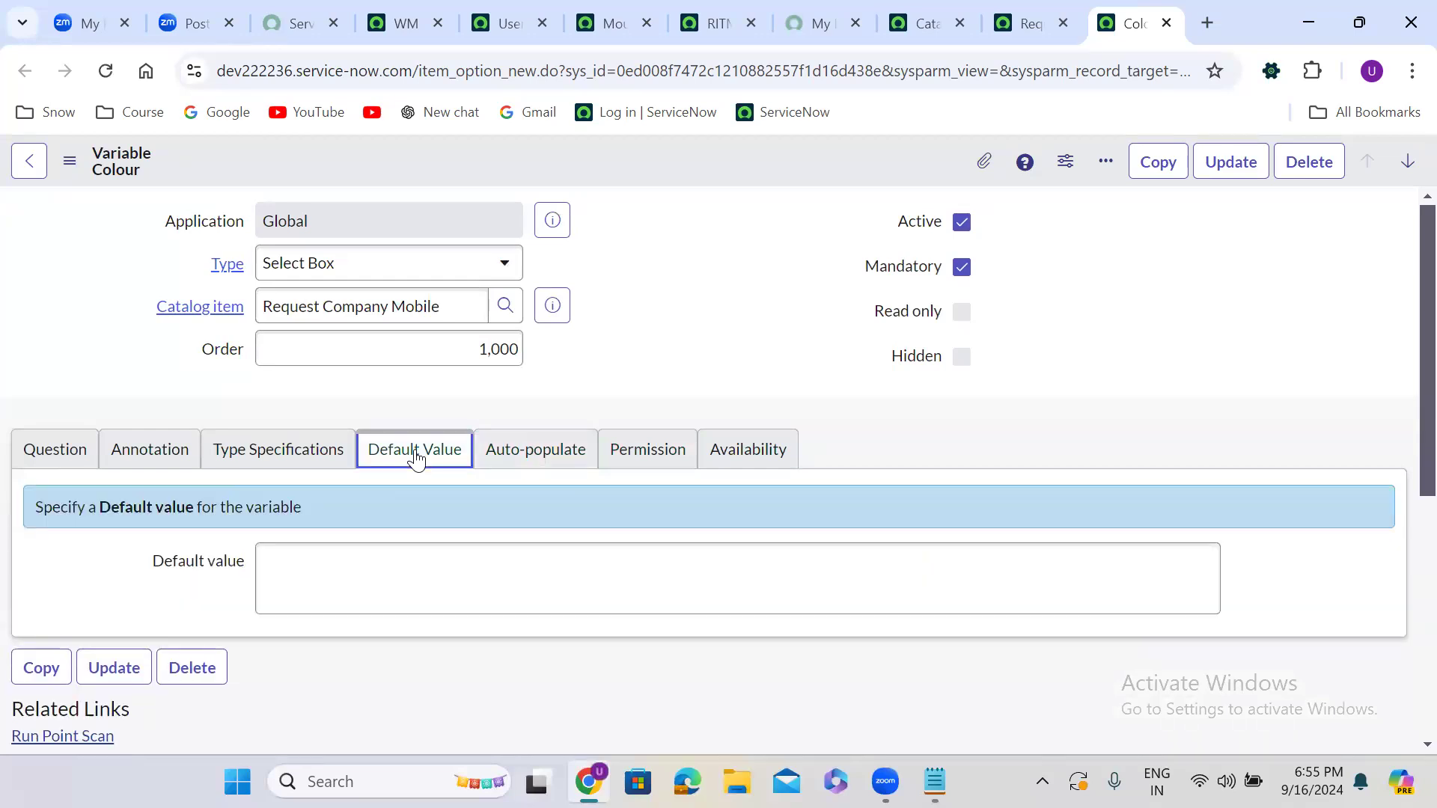
click(330, 452)
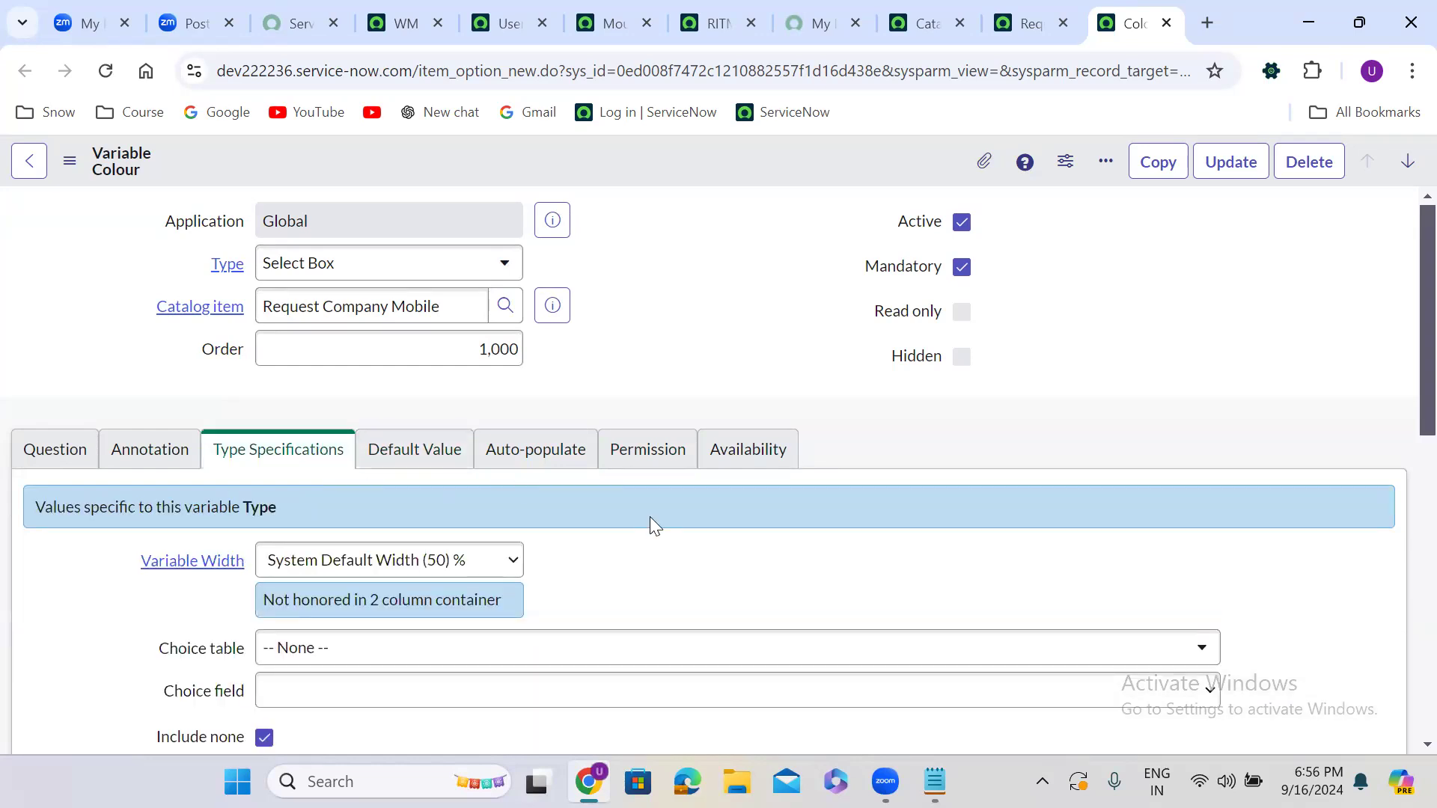
scroll(651, 520, down, 3)
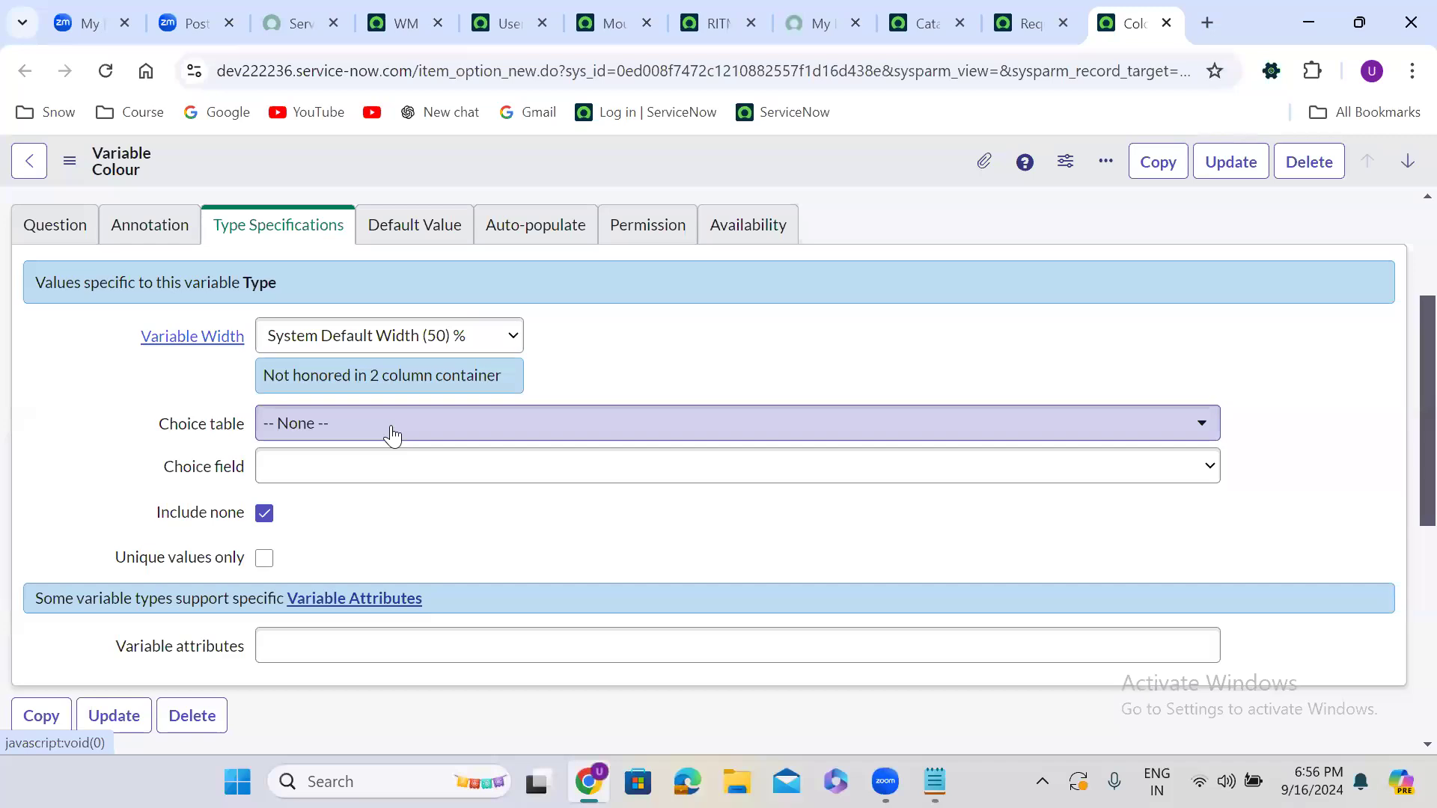
click(283, 646)
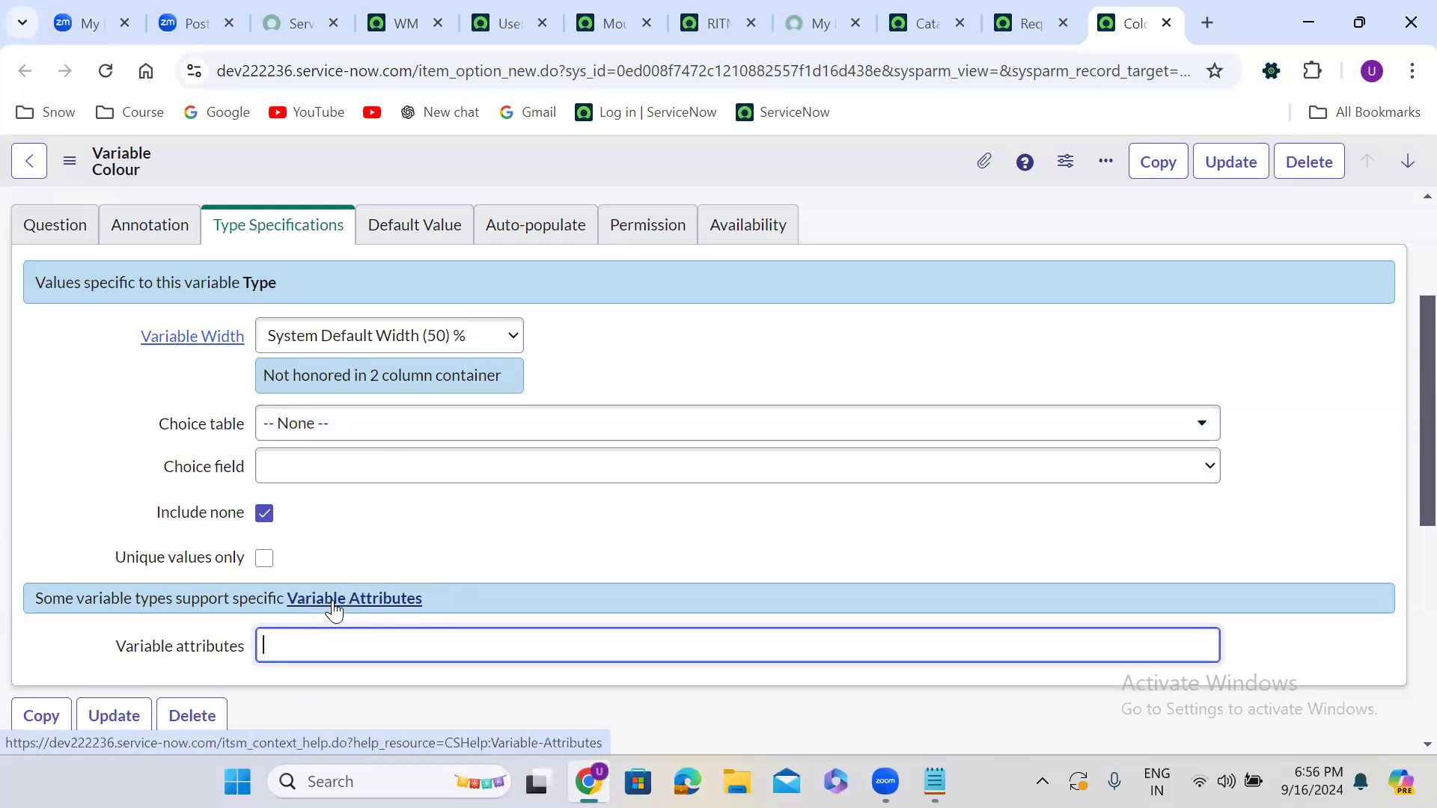
Examine the Colour variable's annotation help settings and its question, name and tooltip fields.
click(152, 226)
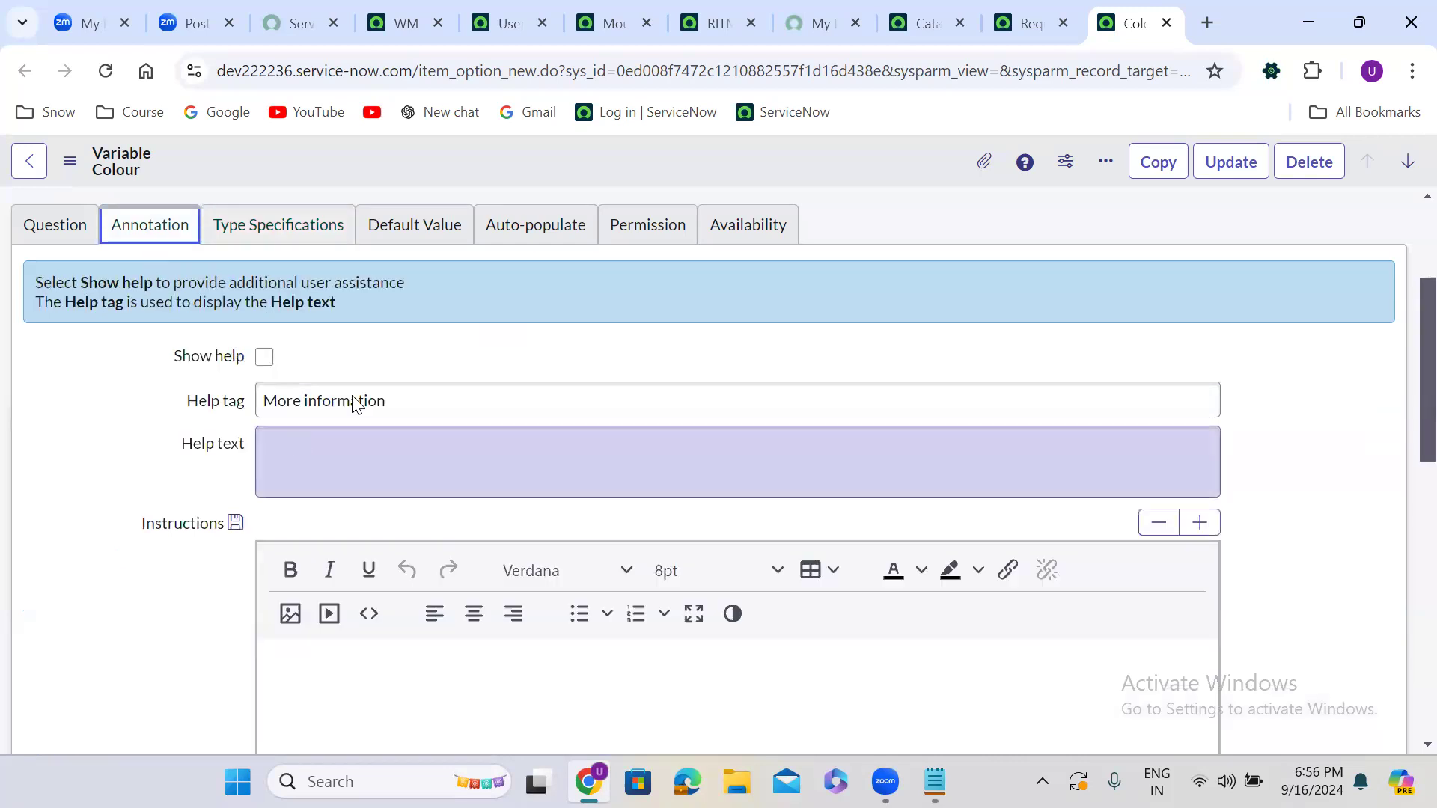
click(211, 446)
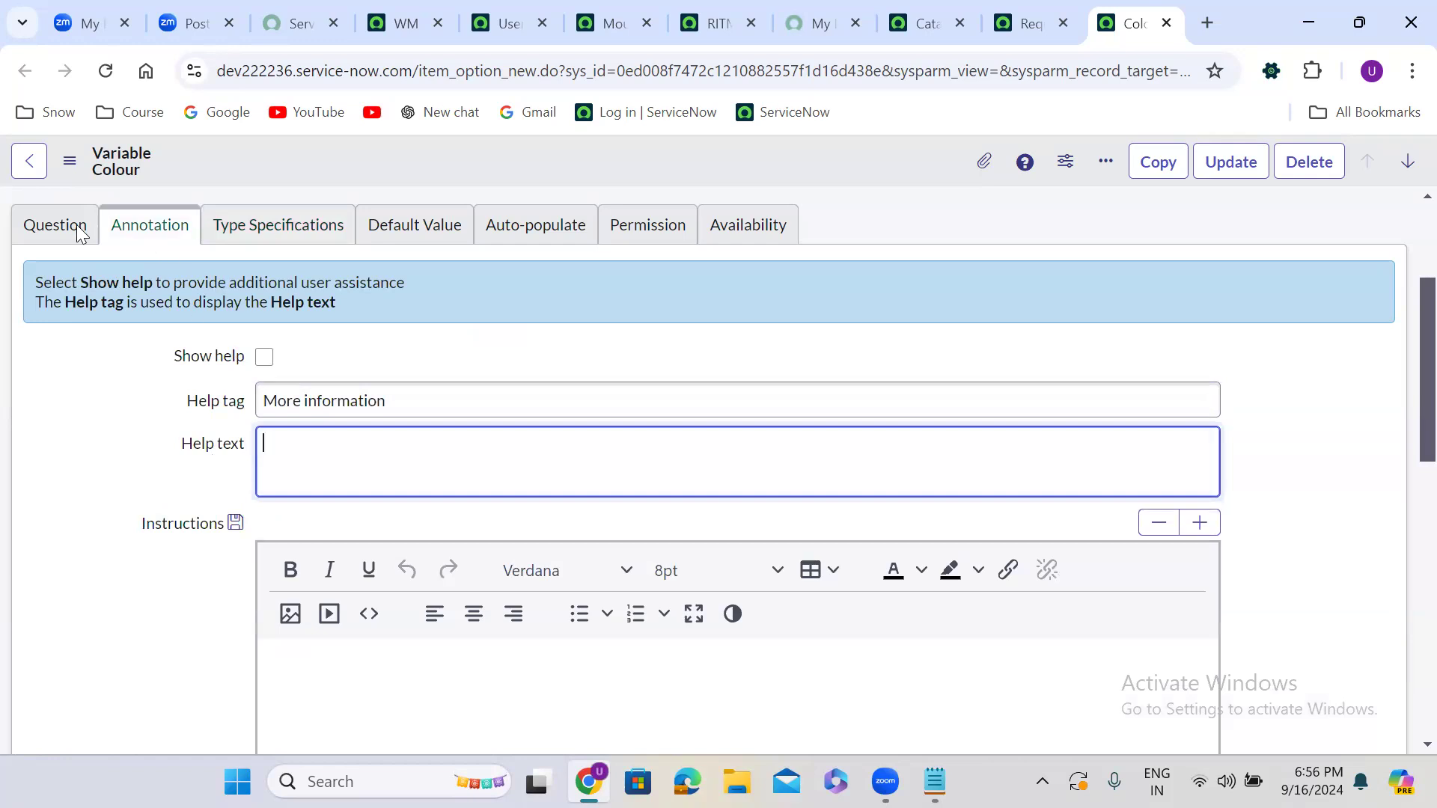
click(37, 226)
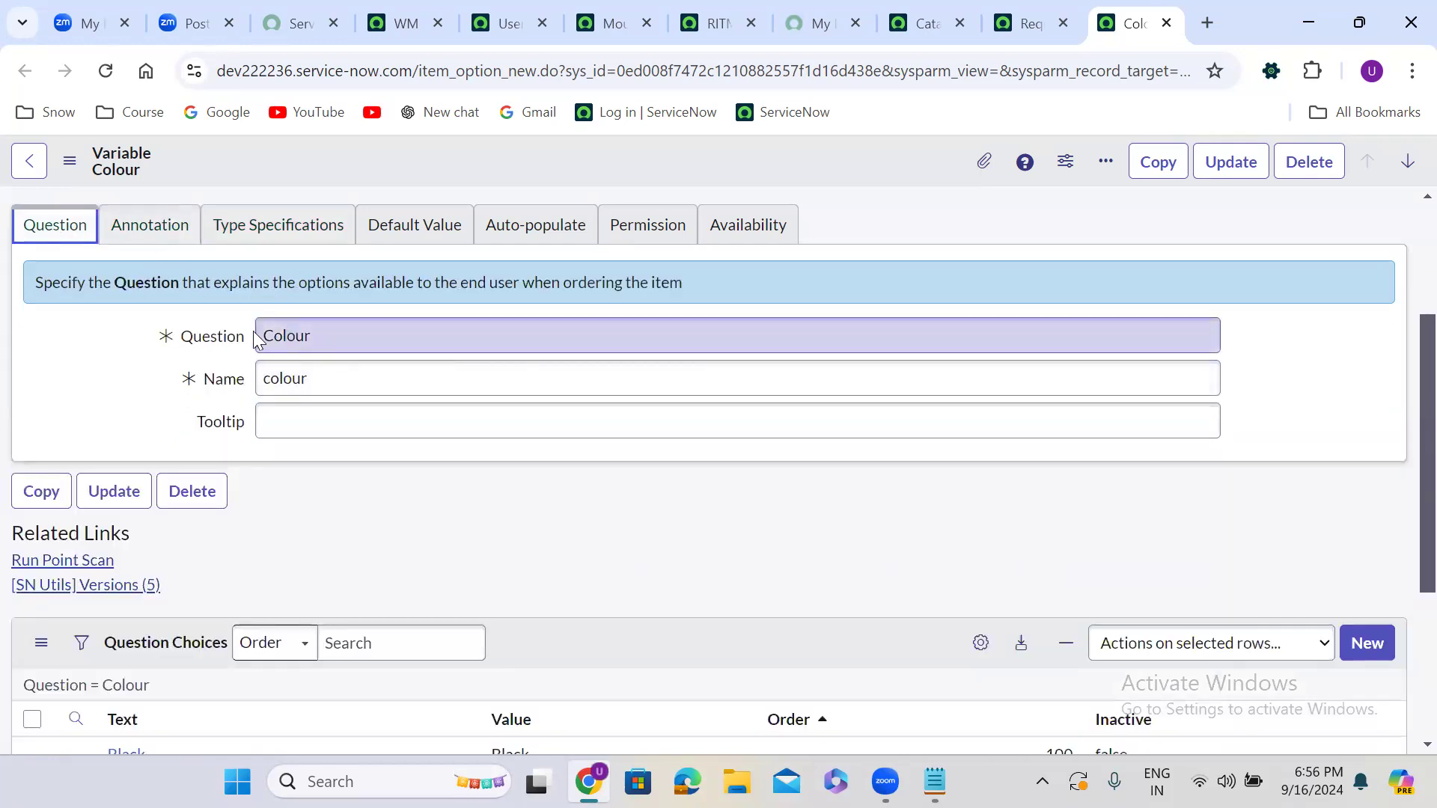
click(291, 421)
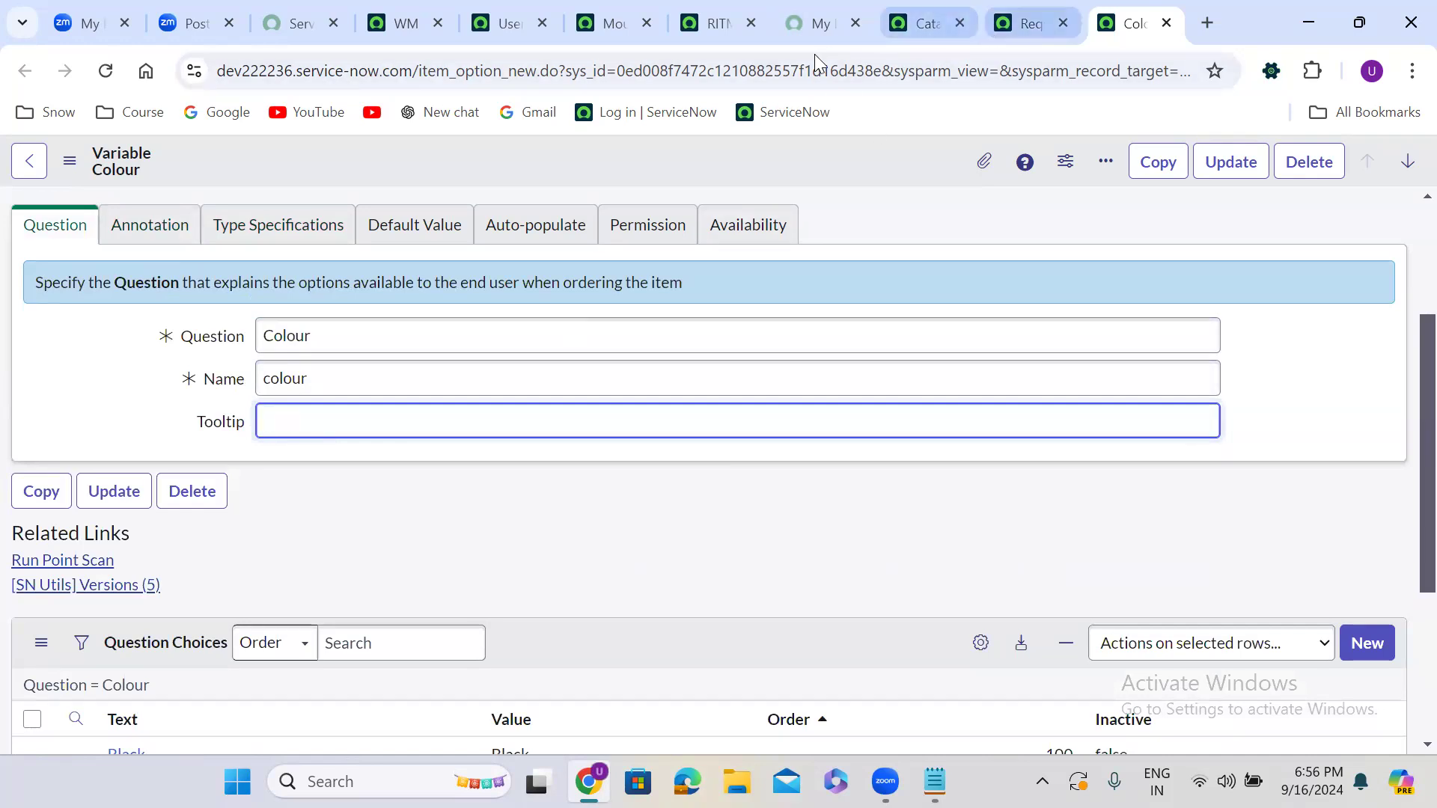
Go back from the submitted request to the Request Company Mobile order form in the portal.
click(804, 19)
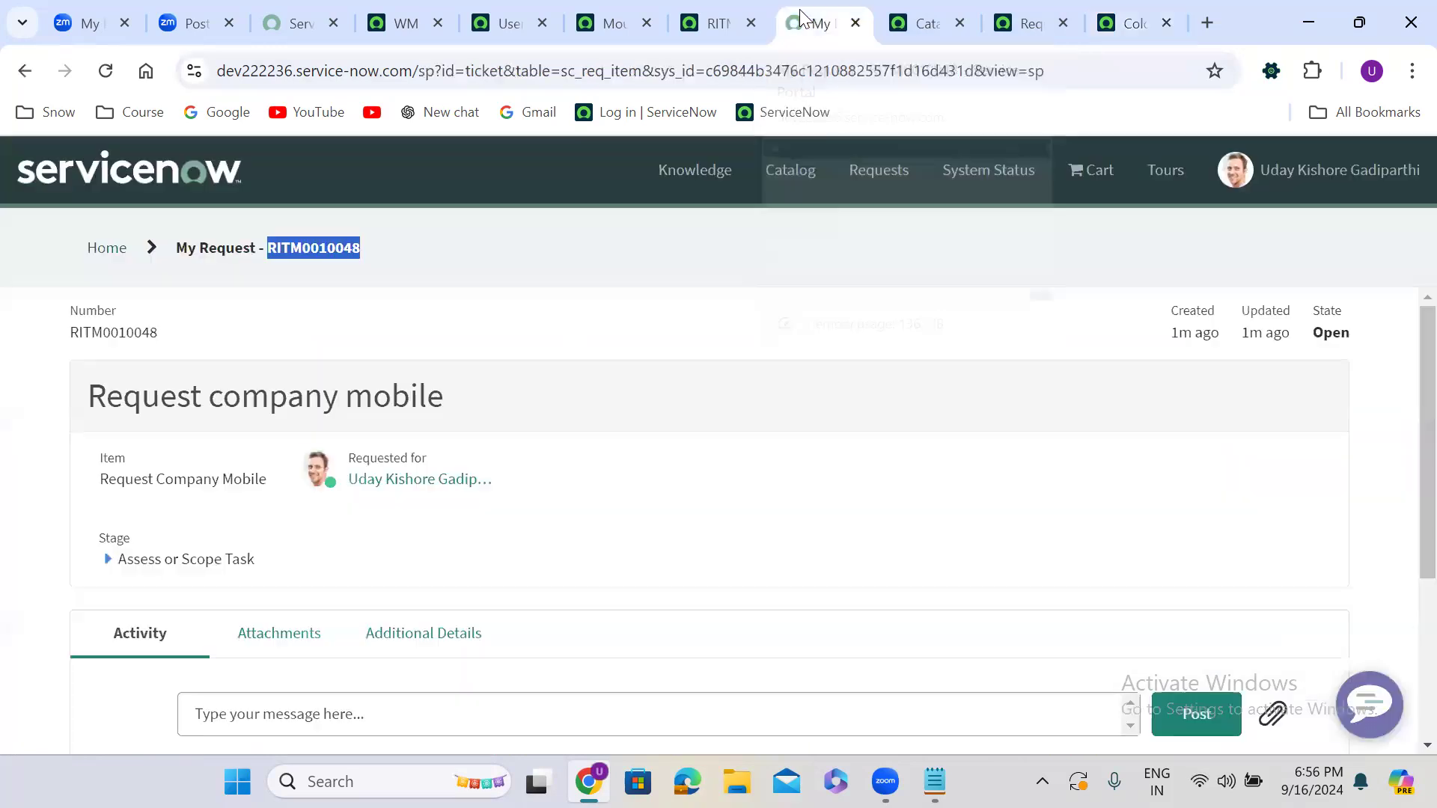
click(26, 72)
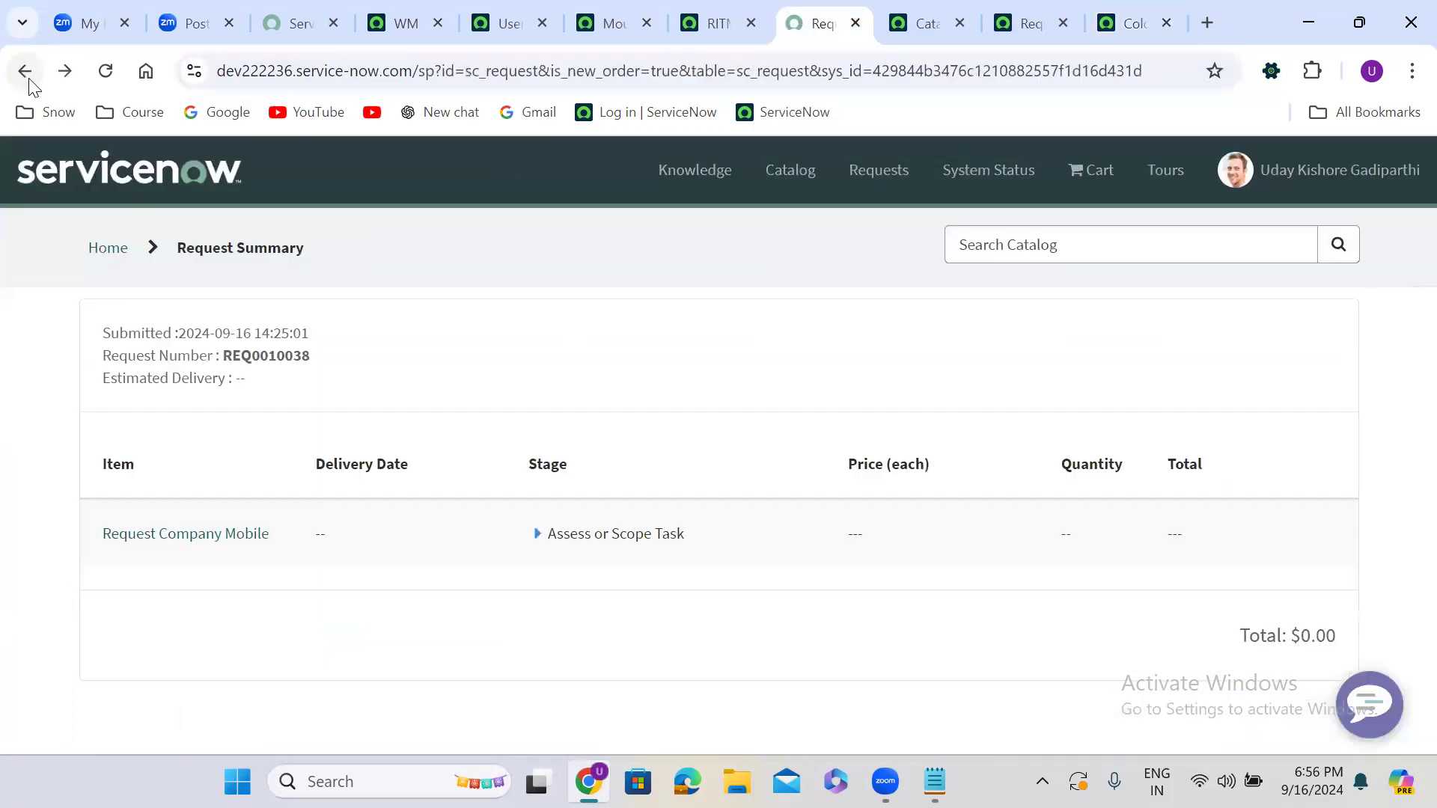
click(30, 83)
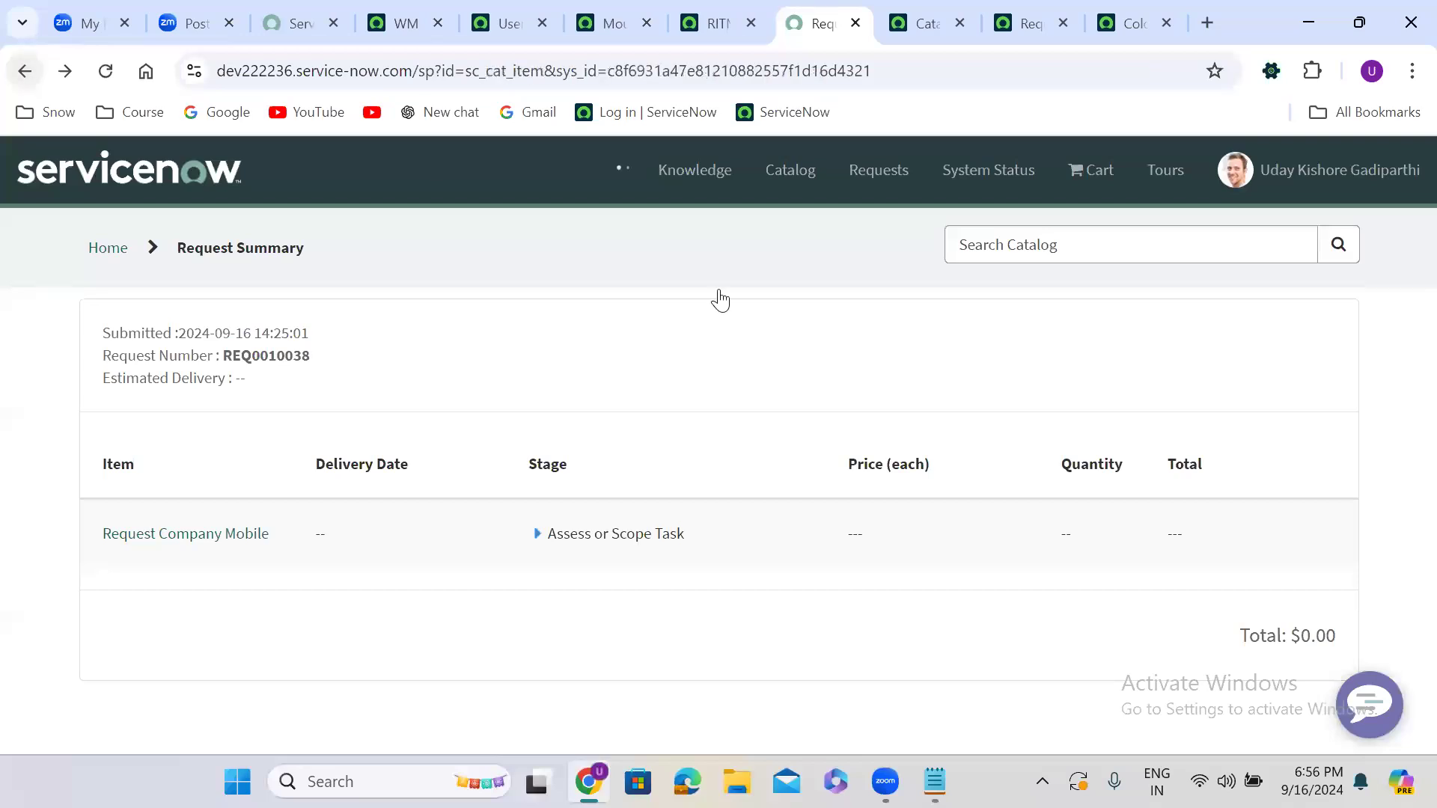
scroll(648, 455, down, 6)
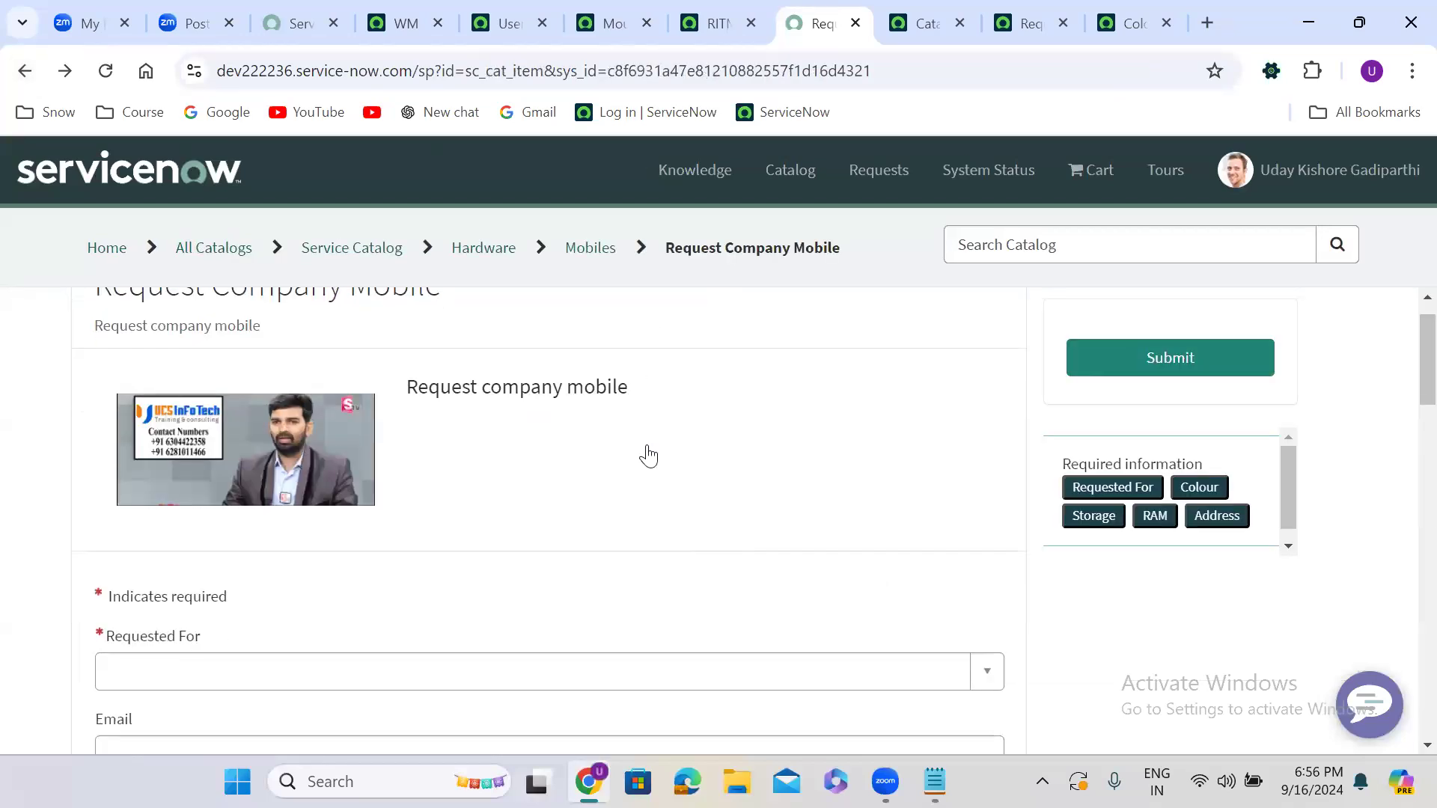